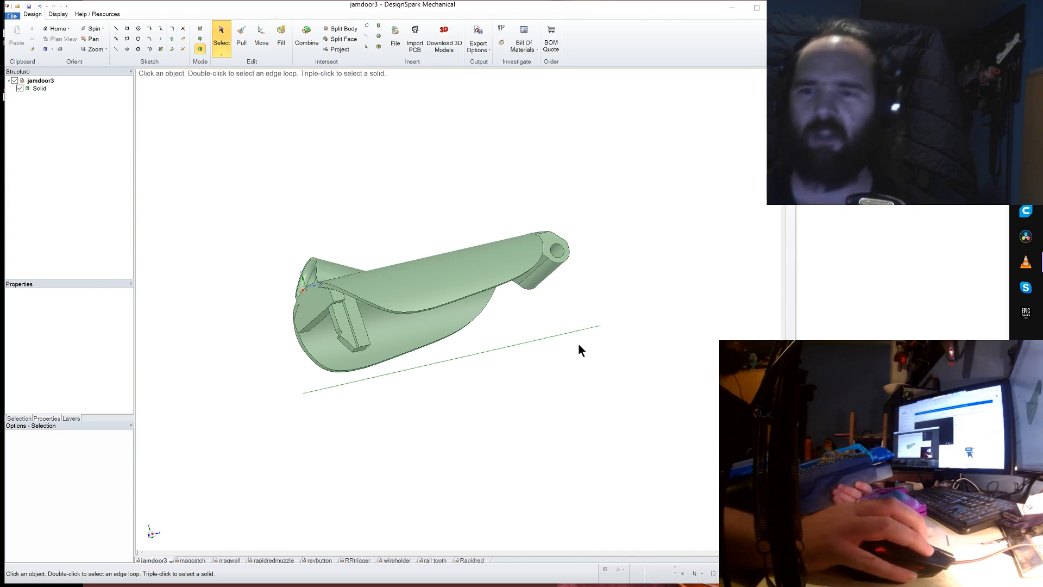
- Inspect the jamdoor3 part from several sides, close its document and switch to the magcatch document
middle_drag(621, 356, 614, 328)
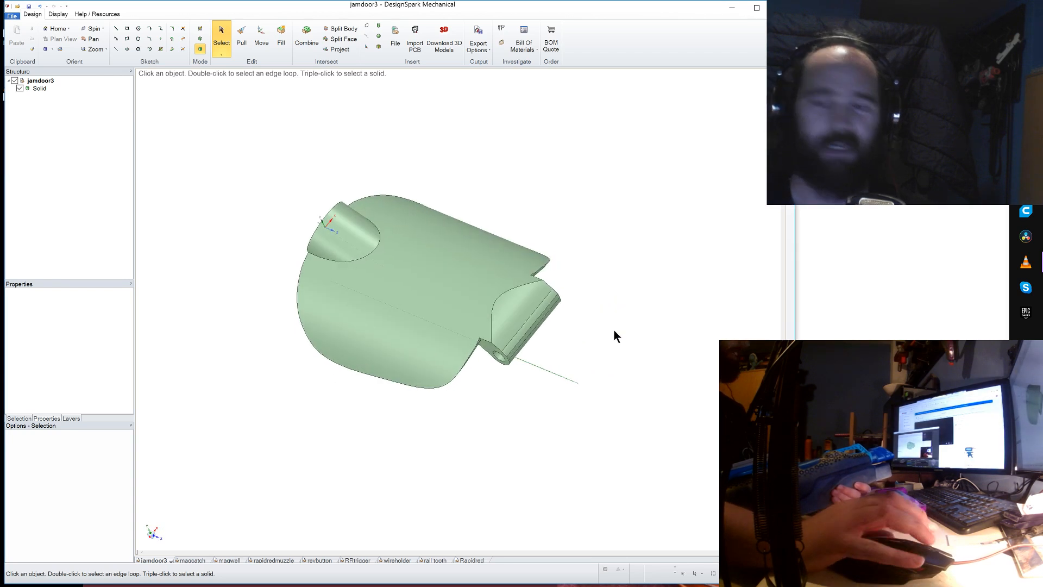
middle_drag(566, 238, 617, 205)
middle_drag(366, 416, 342, 363)
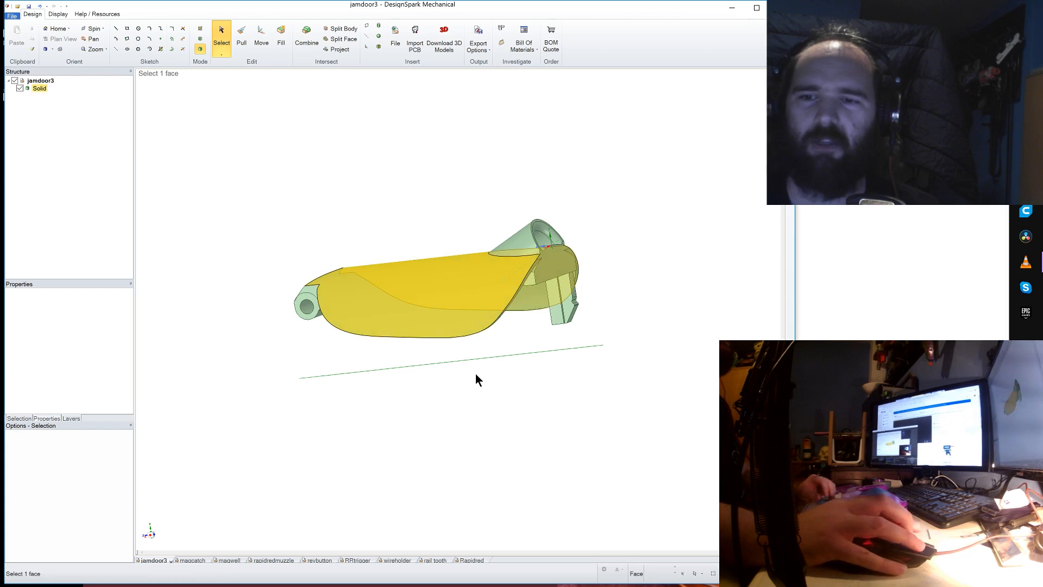
middle_drag(477, 377, 592, 282)
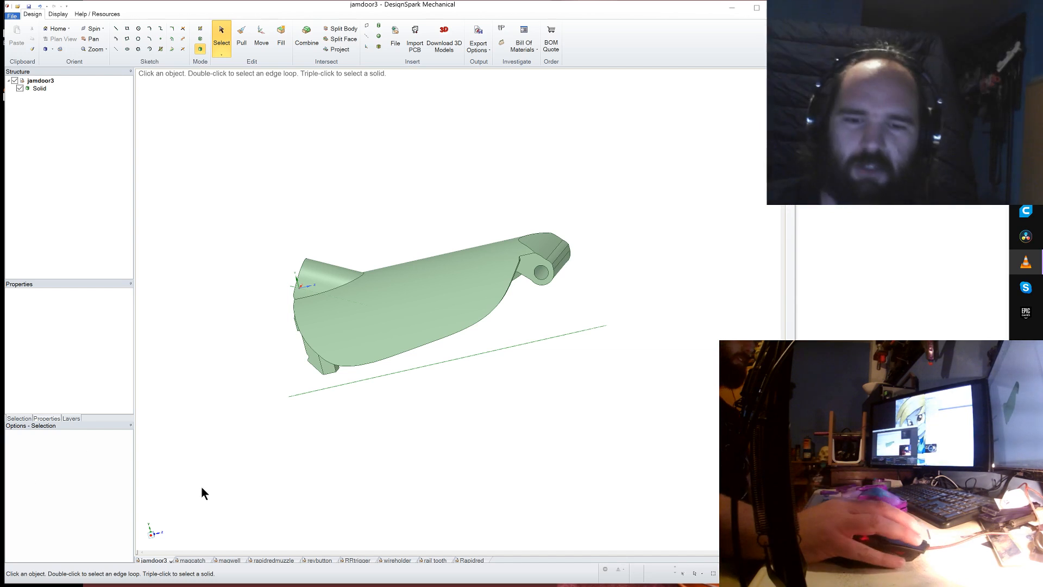
click(170, 561)
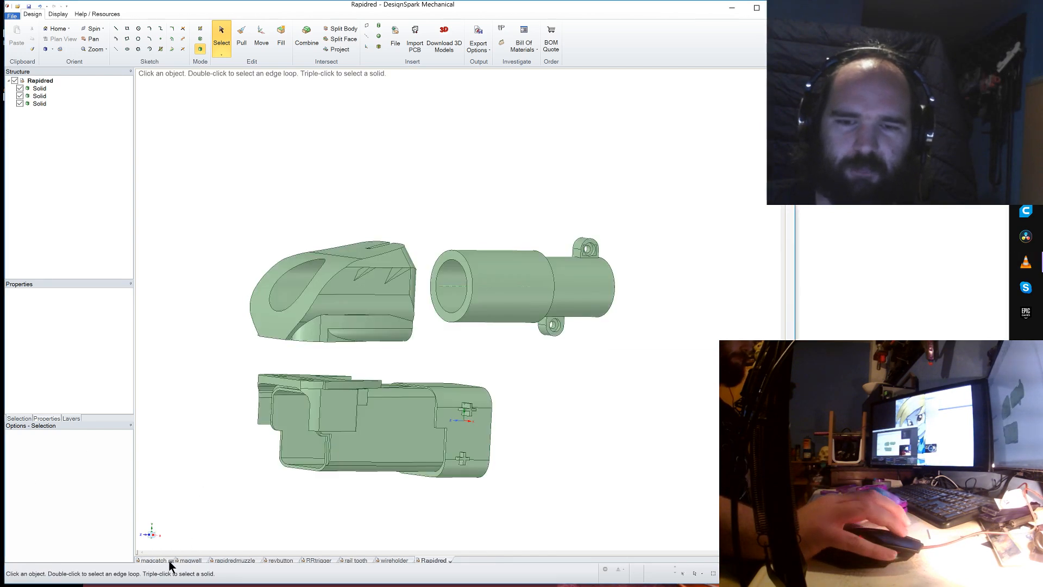
click(151, 561)
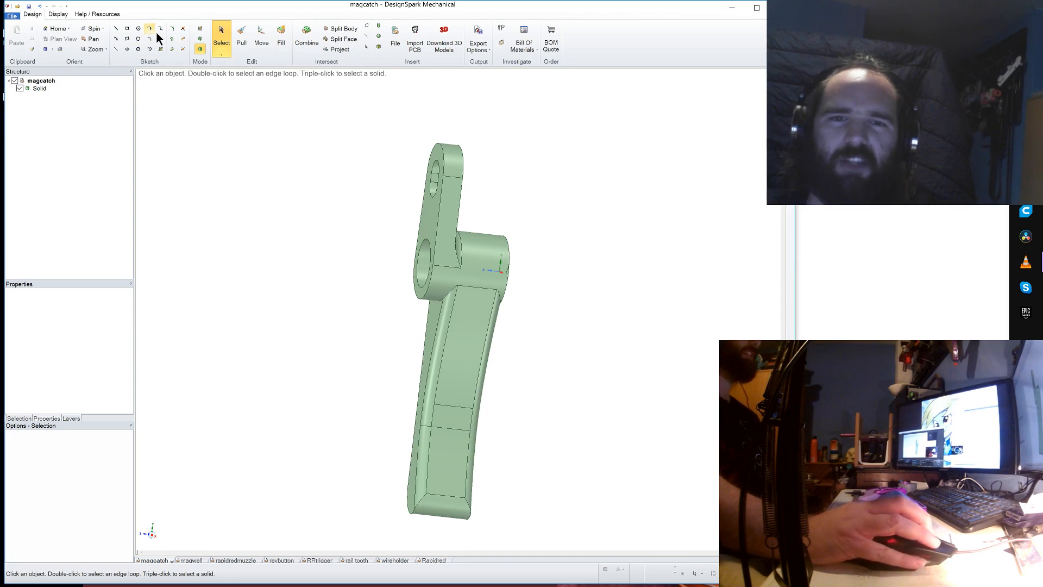
- Pull the curved arm's flat side face next to the slotted plate outward by 1.5 mm
click(242, 37)
middle_drag(310, 231, 462, 270)
middle_drag(494, 256, 424, 338)
click(424, 338)
click(424, 338)
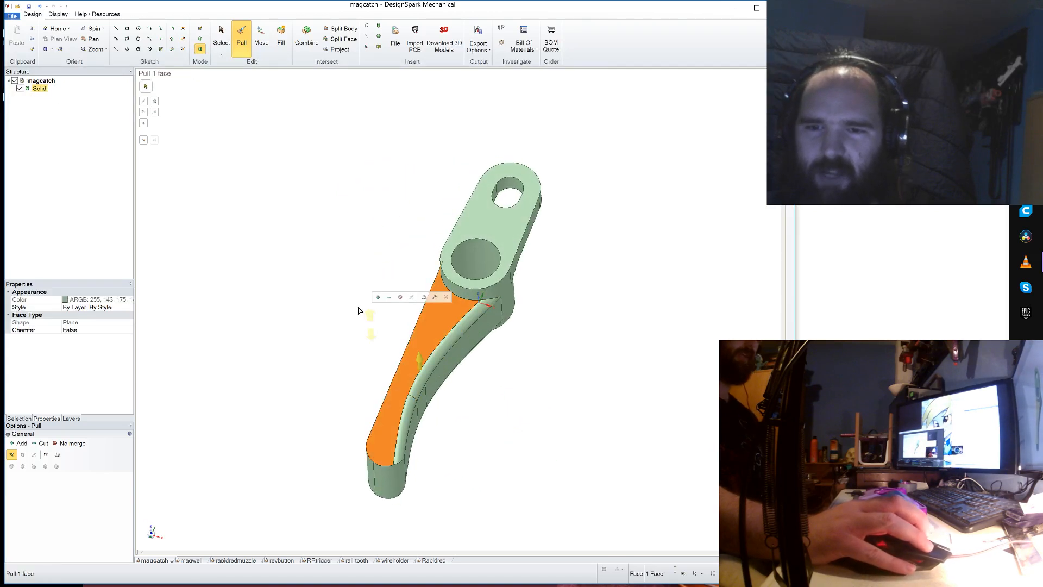
text(1.5)
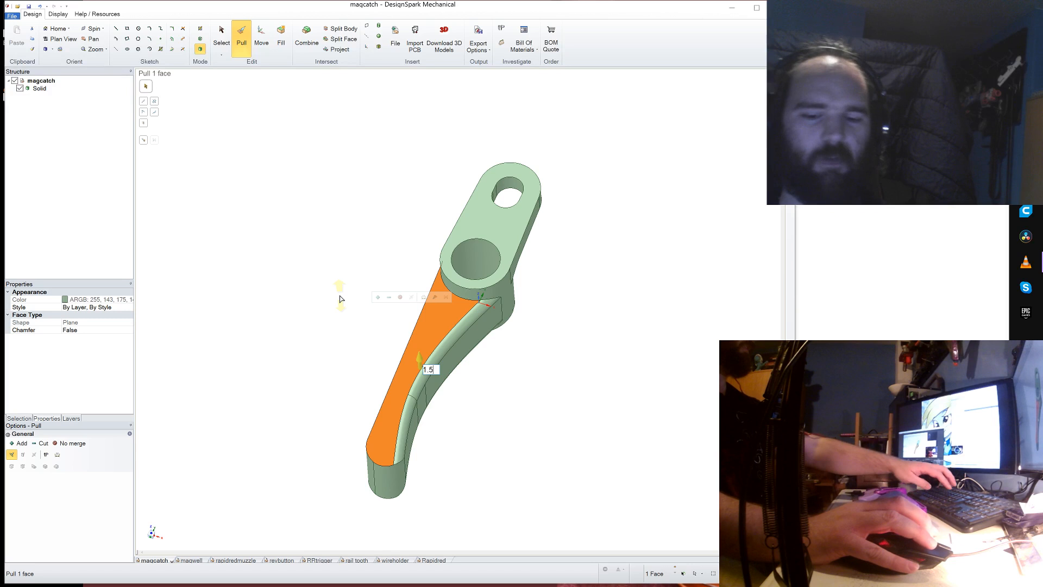
key(Return)
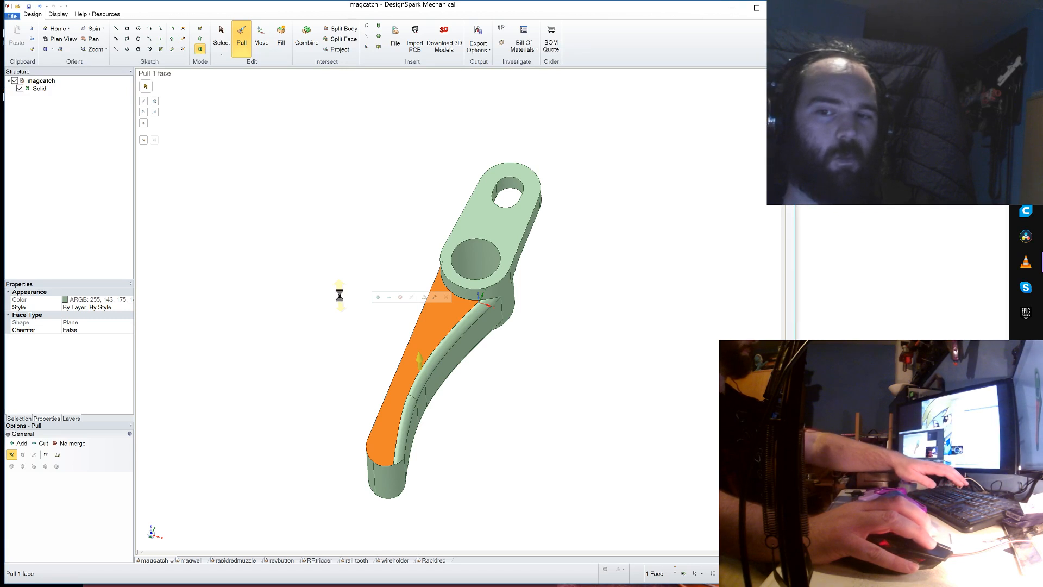
- Pull the opposite flat side face of the arm, which surrounds the pivot bore, outward by 1.5 mm
middle_drag(332, 307, 291, 262)
middle_drag(519, 472, 490, 428)
click(459, 367)
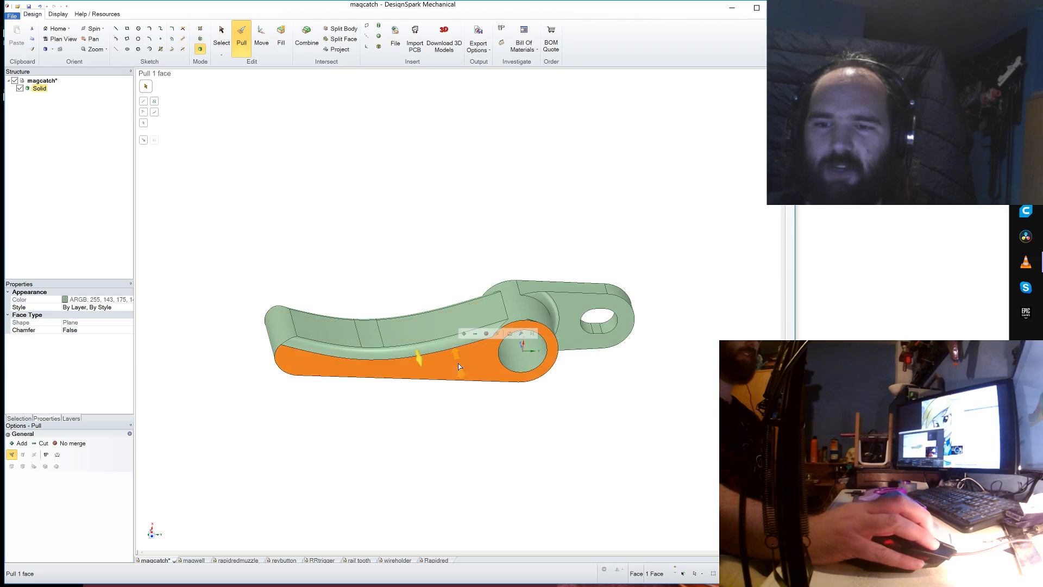
text(1.5)
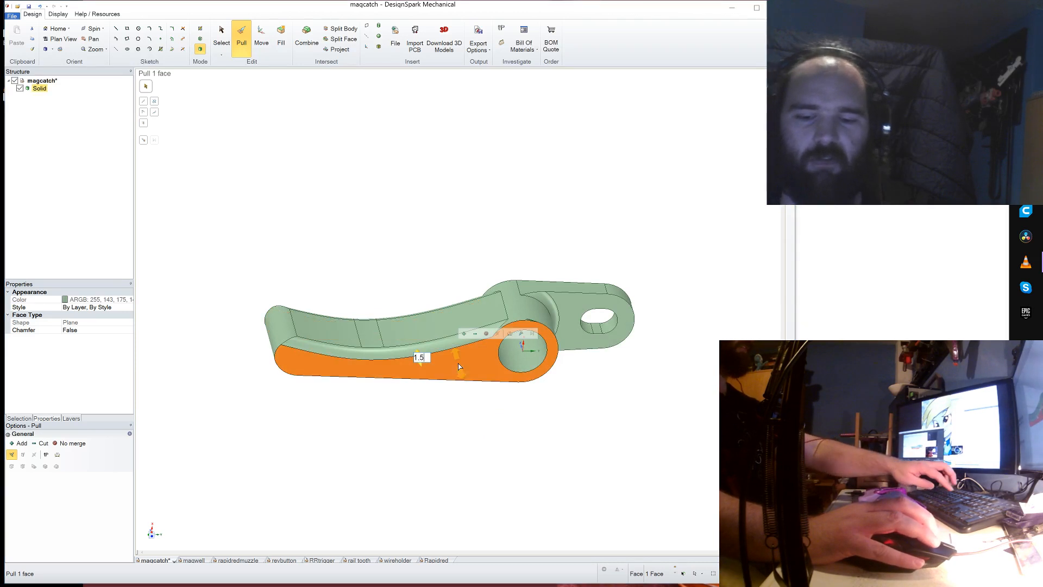
key(Return)
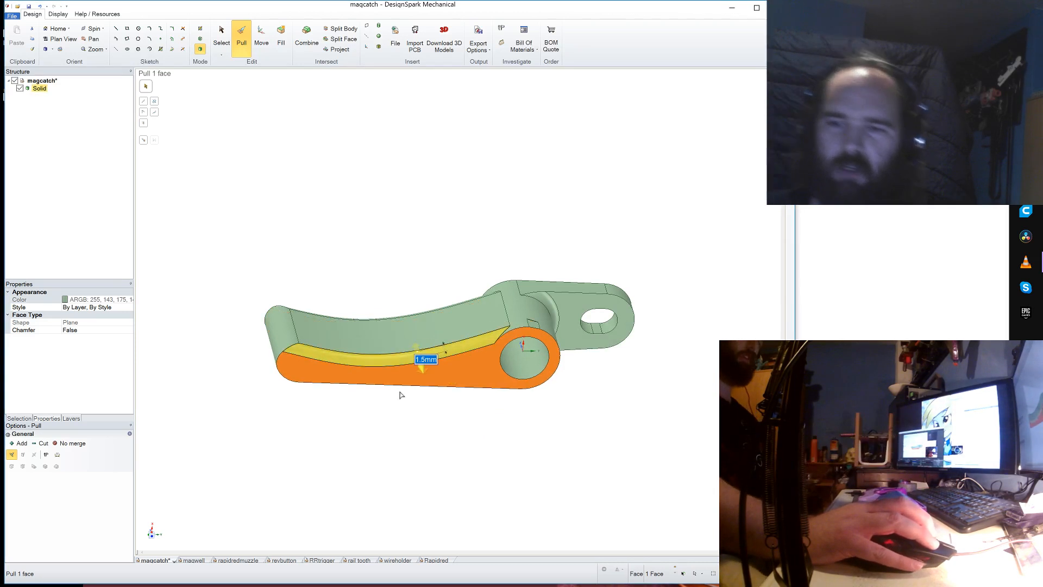
click(364, 431)
middle_drag(363, 431, 379, 410)
scroll(476, 315, up, 5)
scroll(527, 324, up, 3)
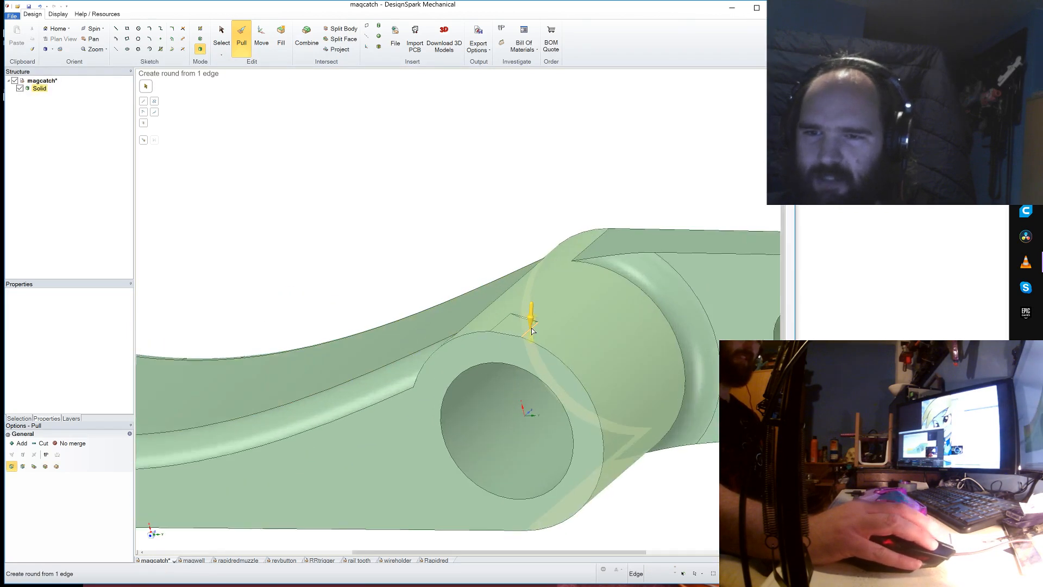
middle_drag(522, 321, 499, 323)
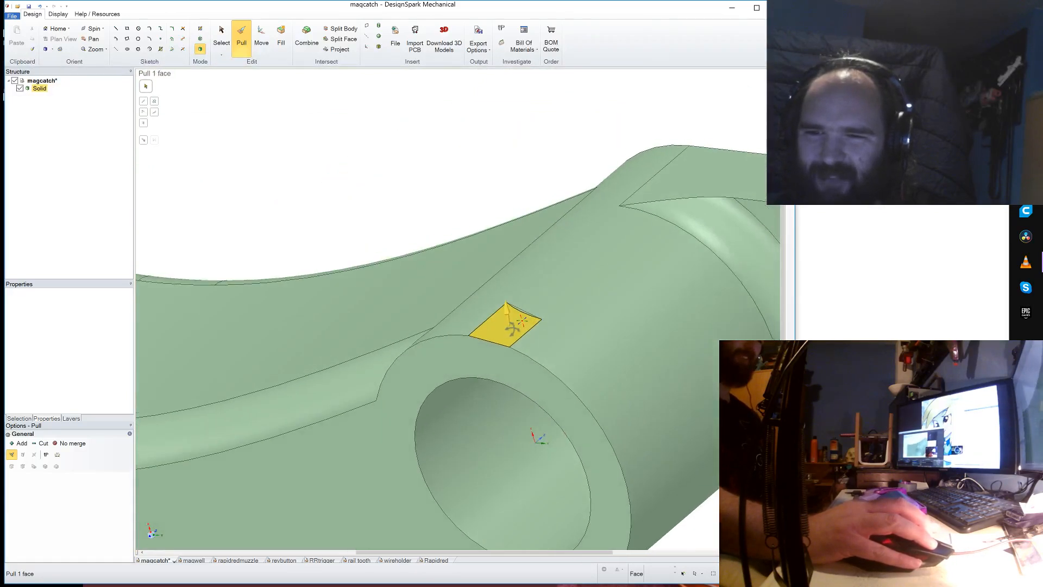
click(144, 141)
click(650, 328)
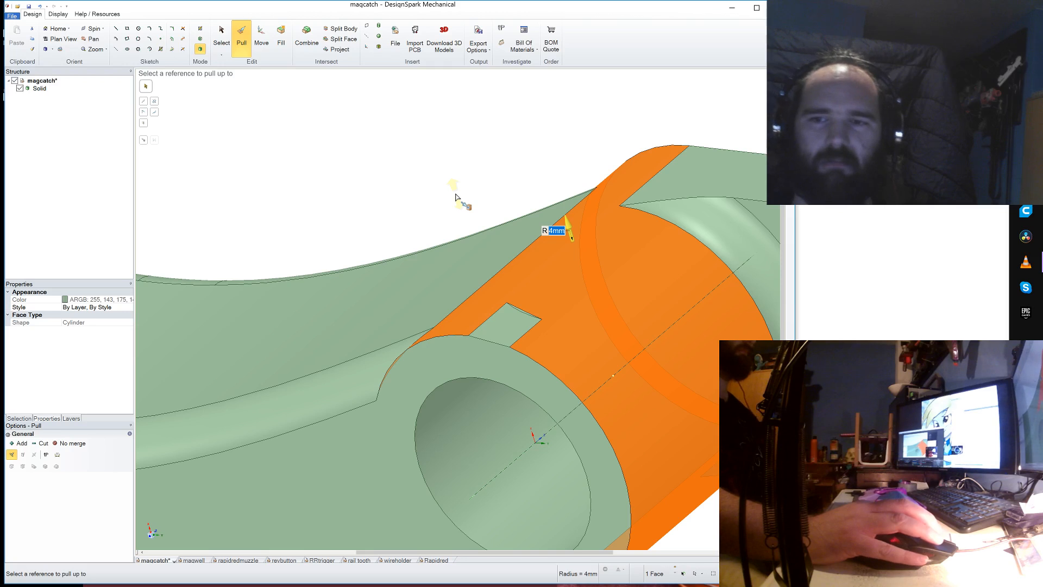
key(Escape)
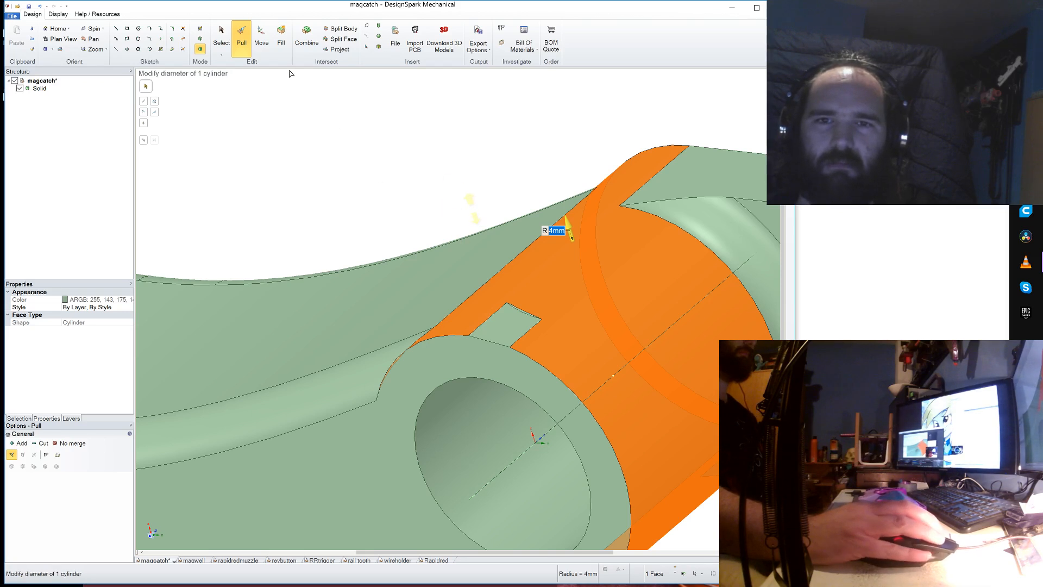
click(336, 158)
- Pull the small flat notch face on the pivot boss up to the boss's cylindrical surface
click(507, 331)
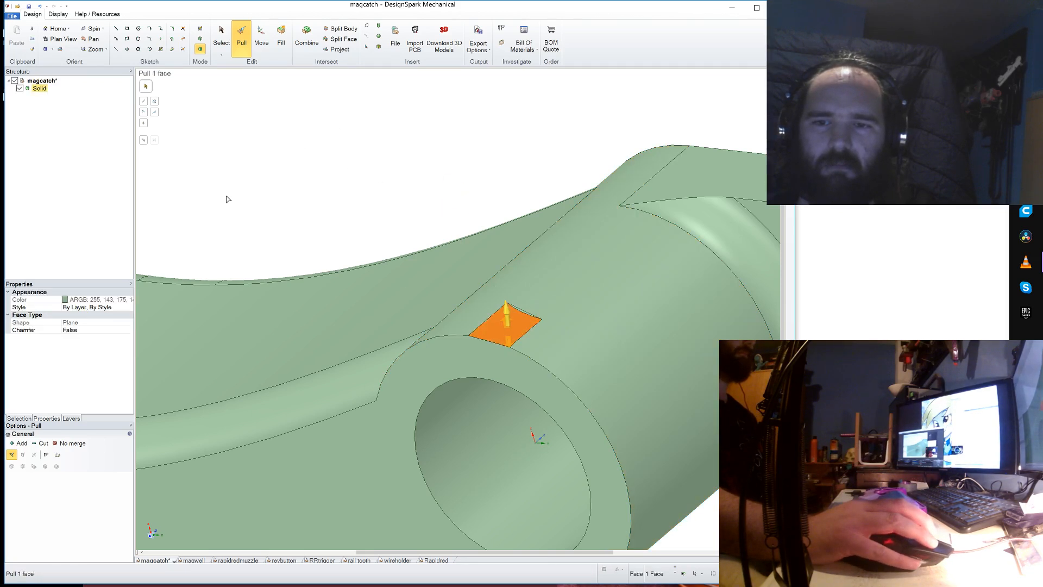
click(143, 140)
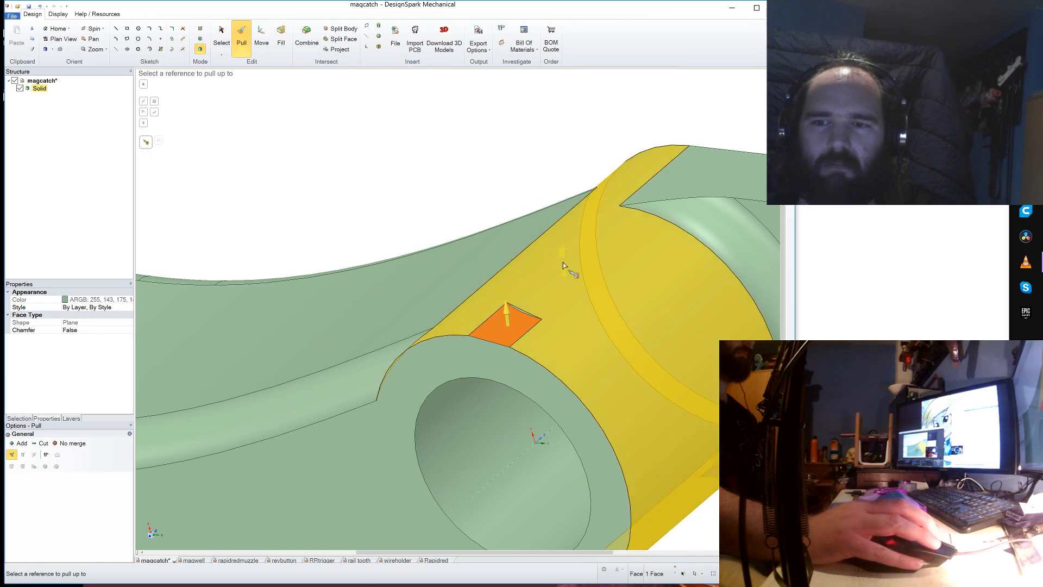
click(562, 269)
click(388, 210)
scroll(428, 163, down, 3)
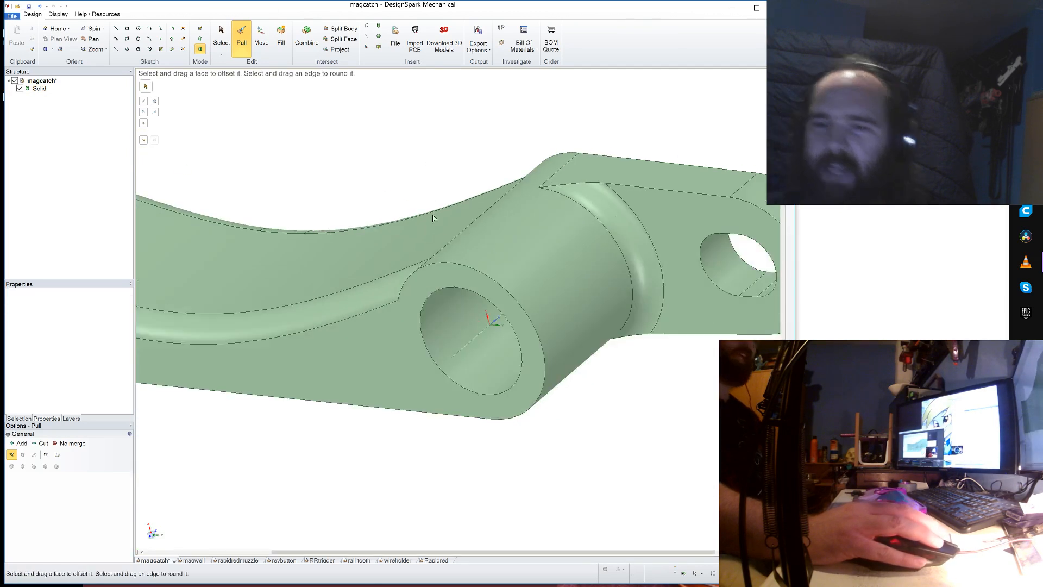
- Round the pivot hole's rim on the slotted plate side with a 0.5 mm radius
click(471, 396)
click(490, 466)
middle_drag(490, 466, 552, 389)
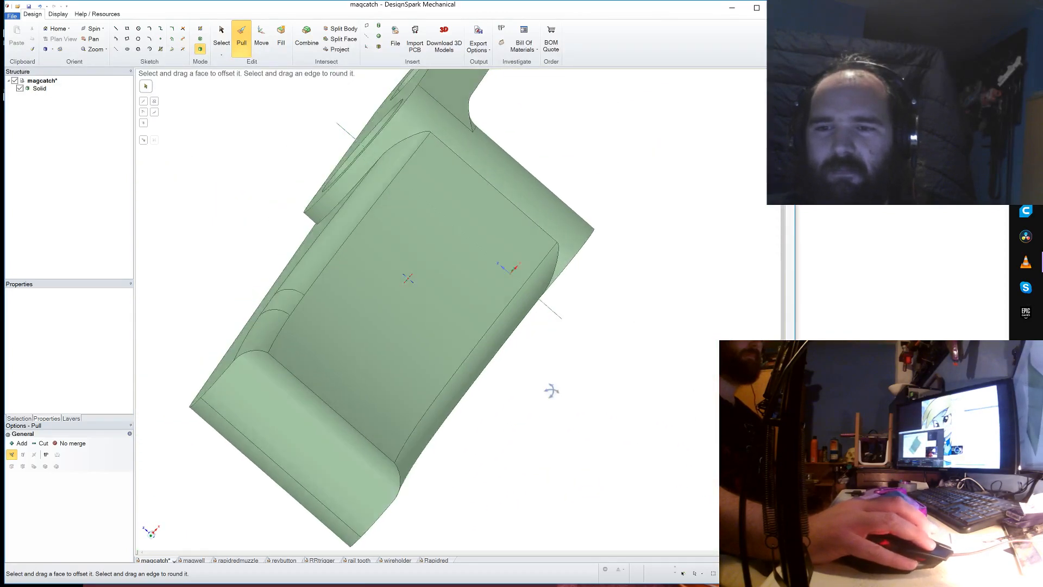
scroll(546, 406, down, 2)
scroll(546, 406, up, 2)
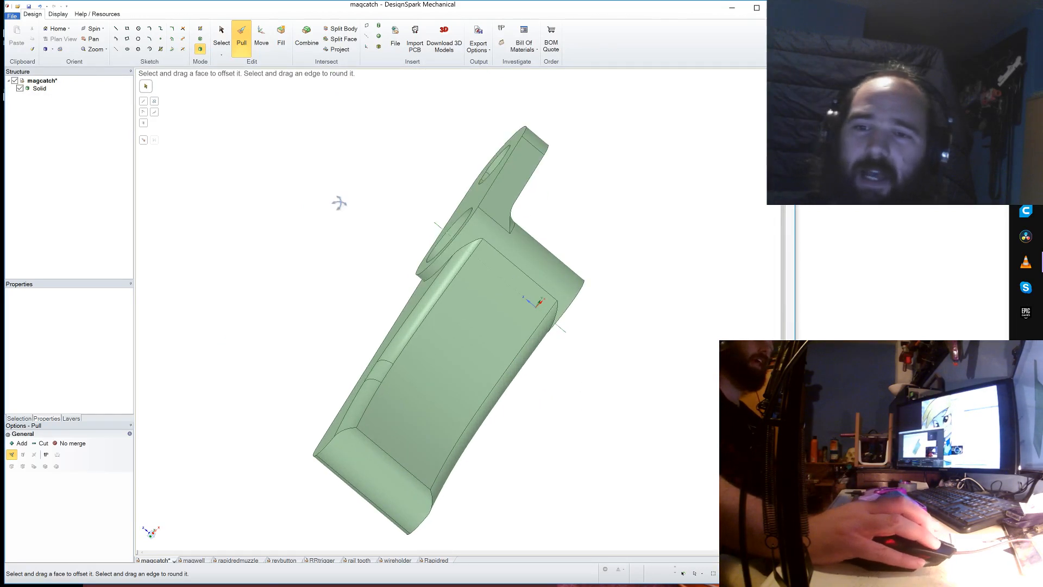
middle_drag(338, 203, 394, 228)
scroll(399, 227, up, 3)
click(416, 225)
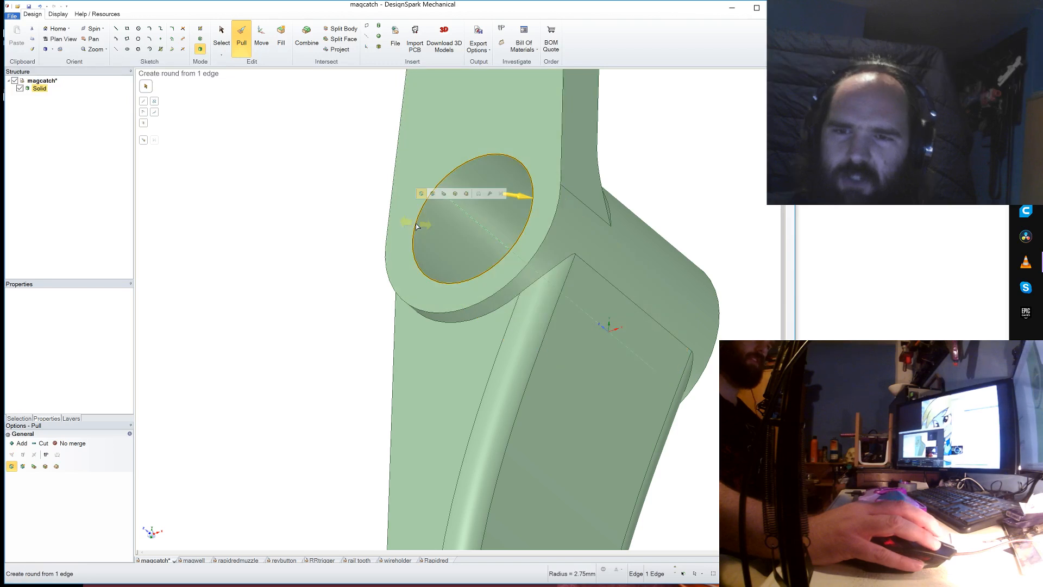
text(0.5)
key(Return)
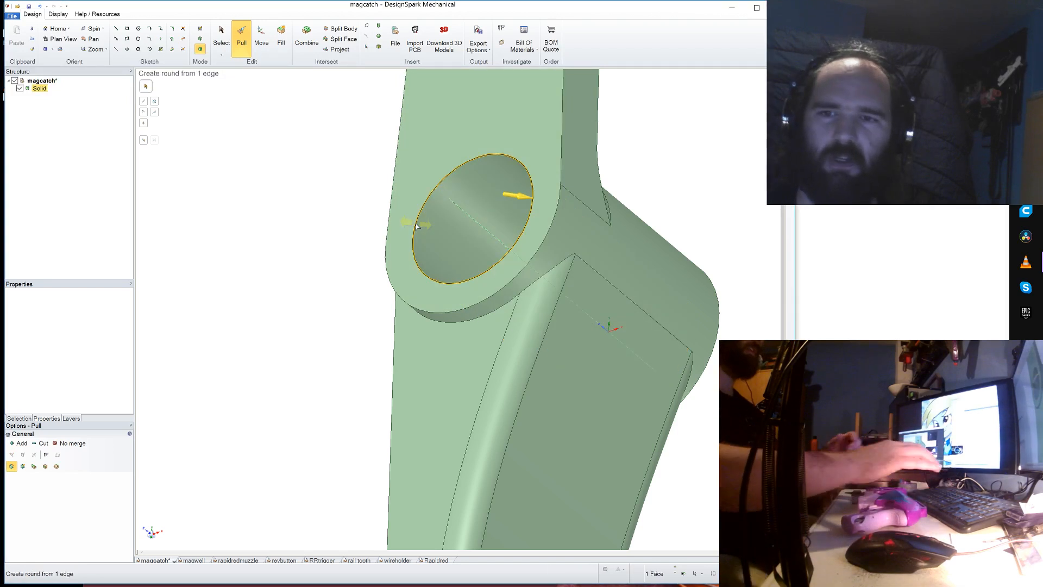
click(271, 208)
- Set the radius of the round on the pivot hole's rim to 0.15 mm
middle_drag(271, 208, 302, 185)
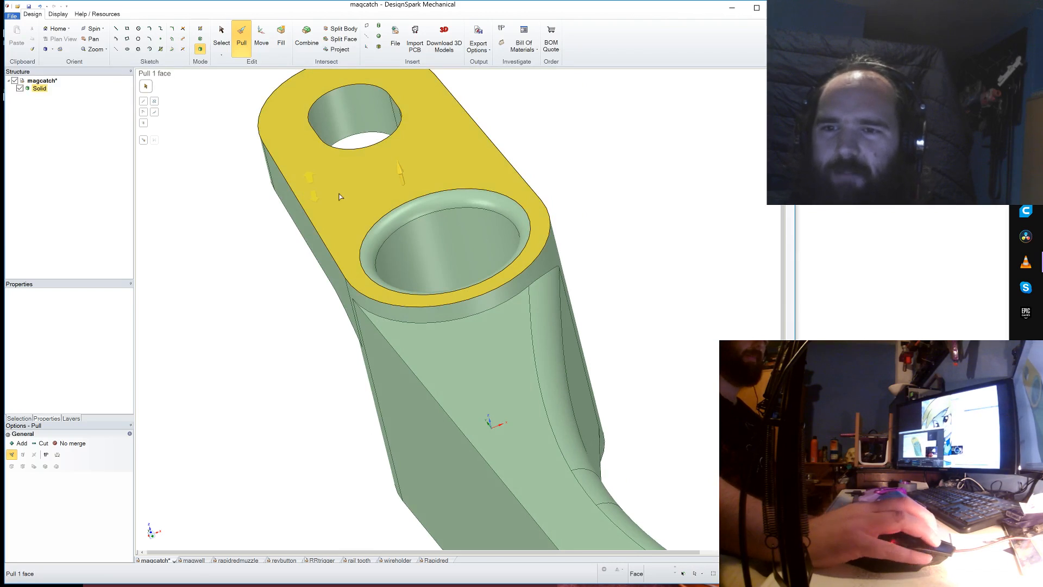
click(415, 235)
key(Escape)
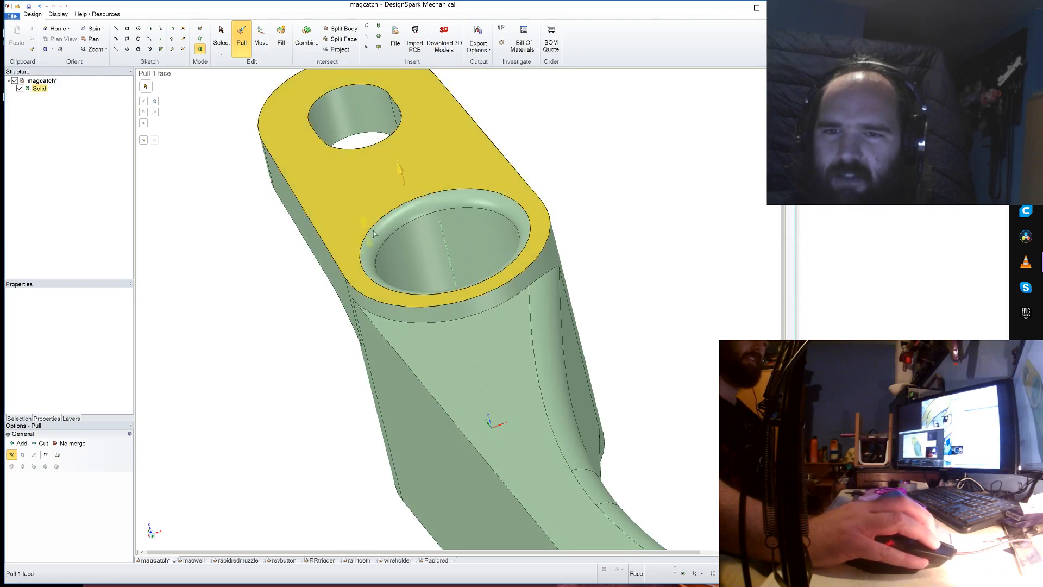
click(374, 232)
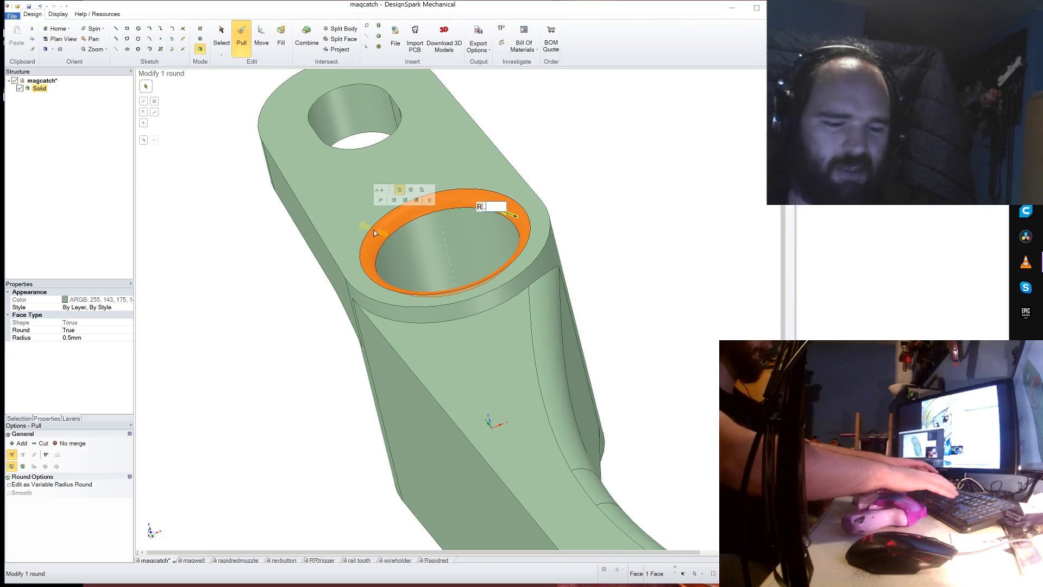
text(0.15)
key(Return)
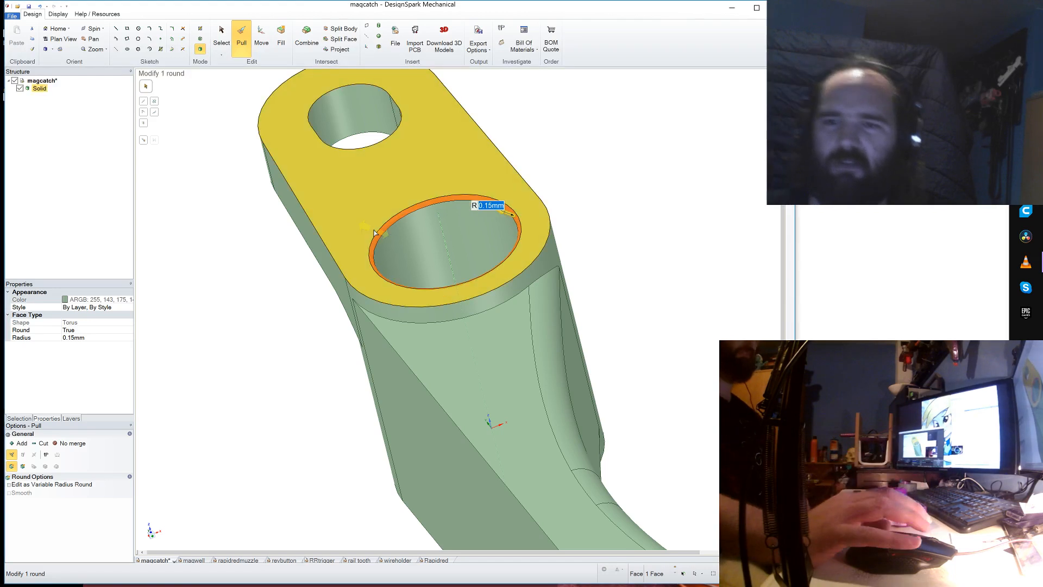
click(314, 322)
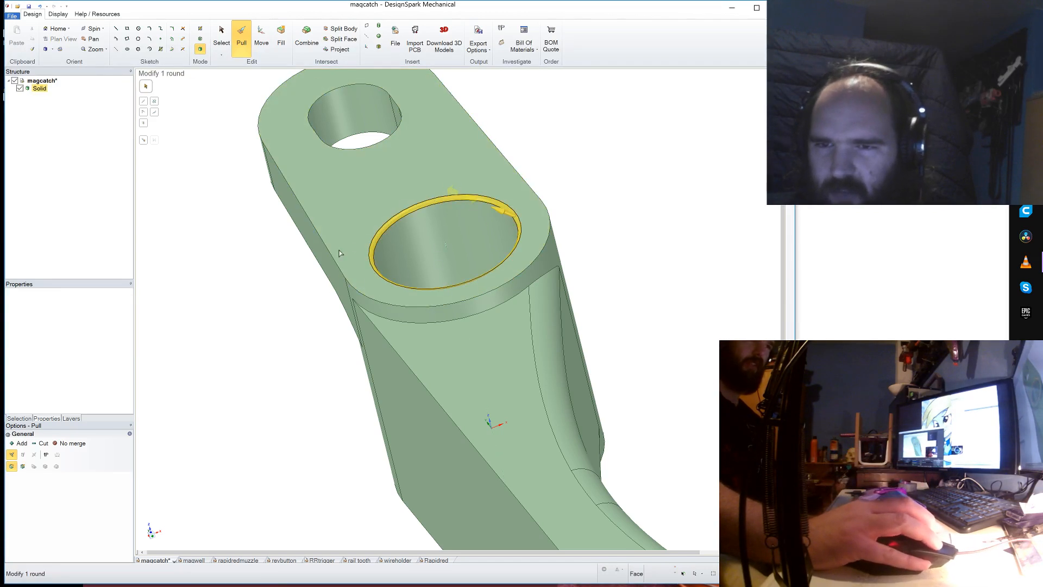
- Check the magcatch part from several angles and save its document
middle_drag(663, 248, 593, 240)
scroll(388, 228, down, 3)
scroll(557, 366, up, 3)
mouse_move(556, 366)
middle_down()
mouse_move(461, 319)
mouse_move(549, 366)
middle_up()
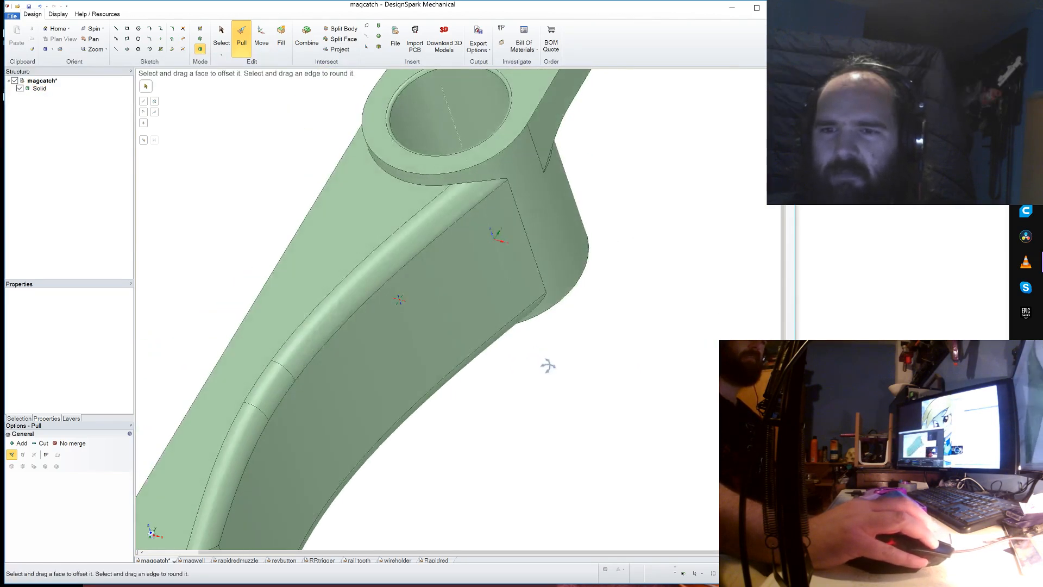
scroll(581, 354, down, 3)
middle_drag(334, 264, 317, 242)
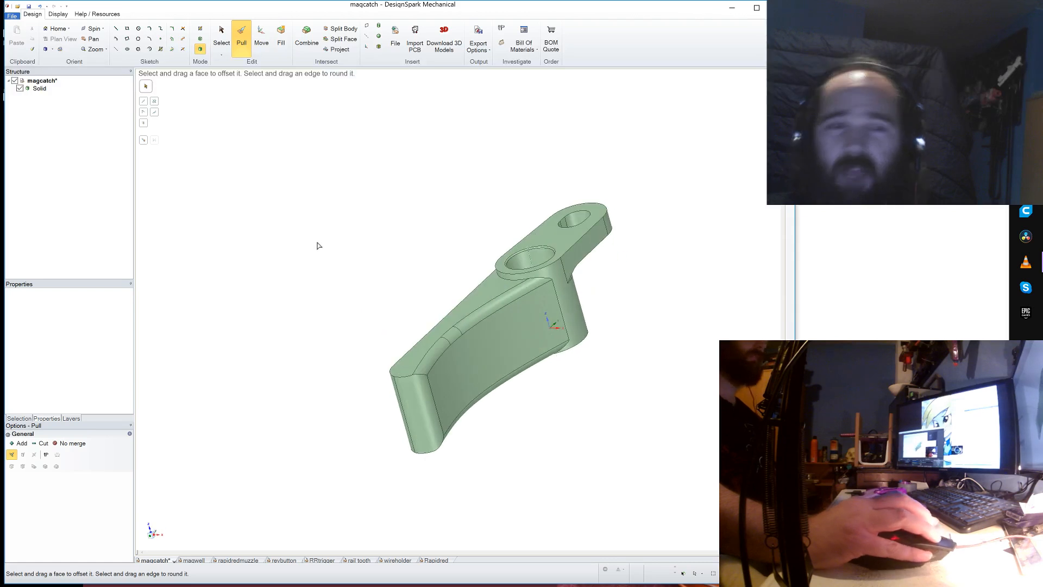
click(13, 16)
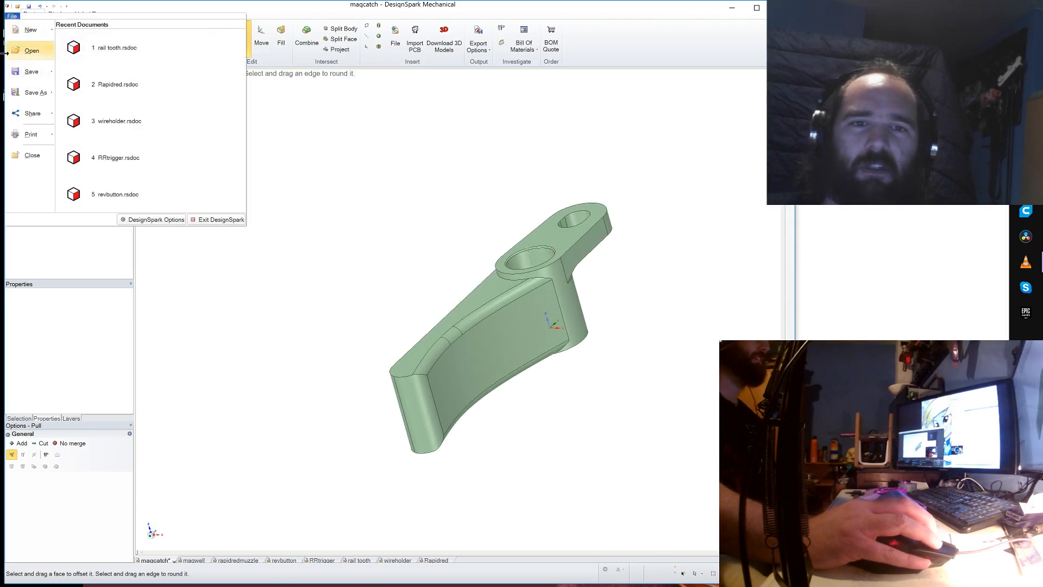
click(32, 73)
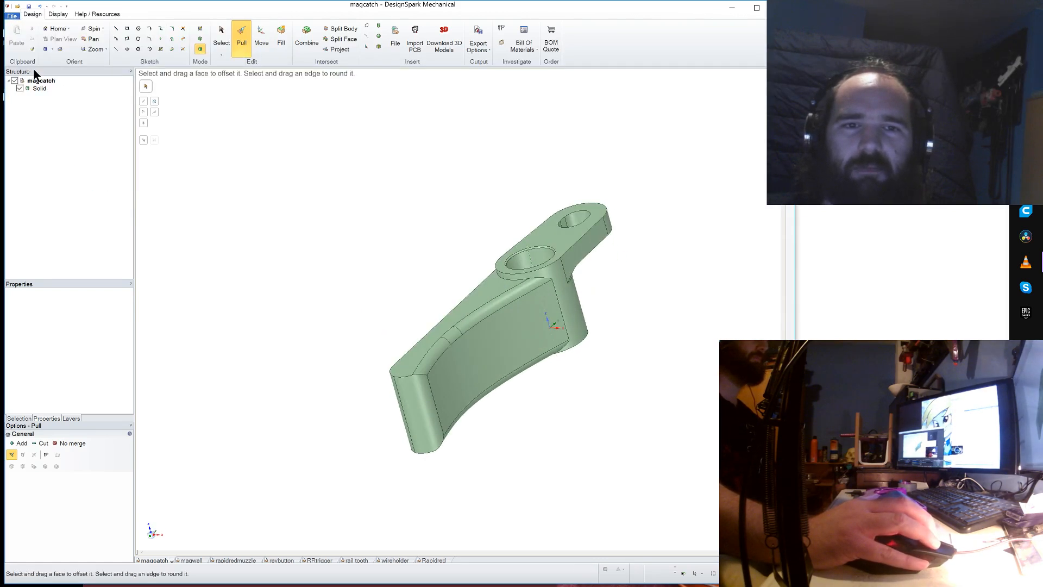
- Export the part as an STL file named magcatch, replacing the existing file, and close its document
click(13, 17)
key(Escape)
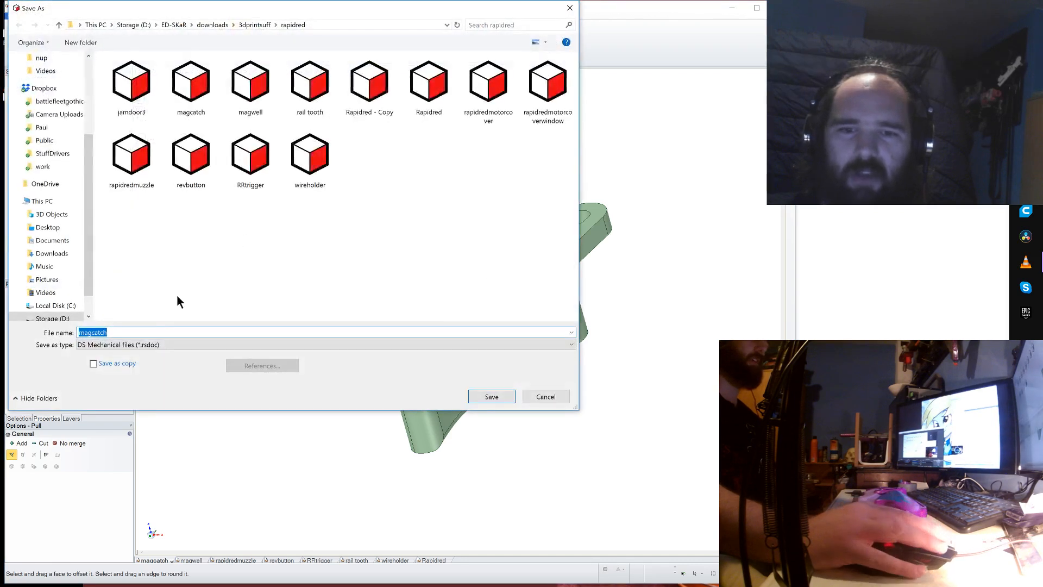
click(146, 344)
click(125, 406)
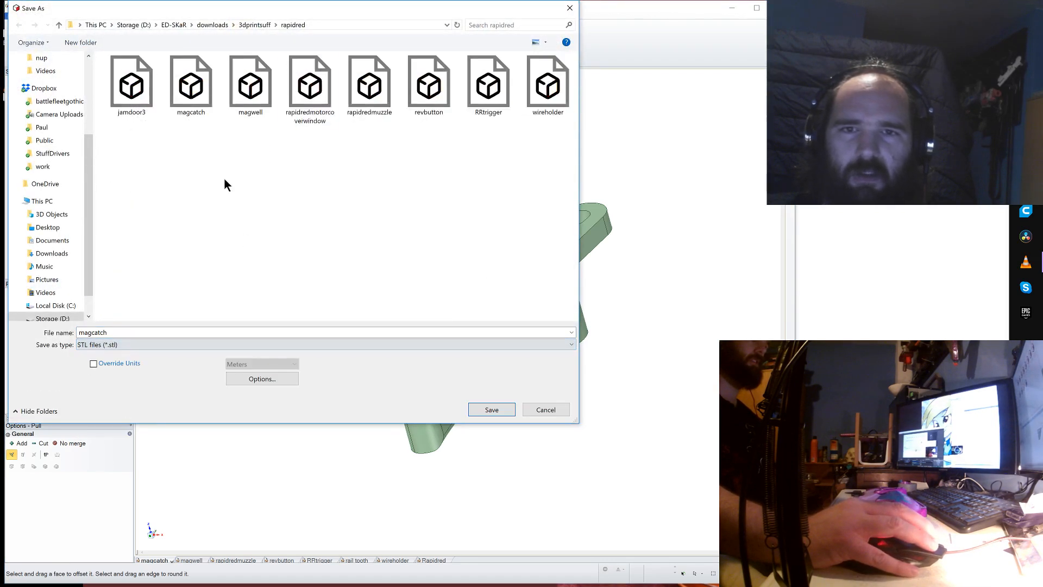
click(488, 411)
click(490, 333)
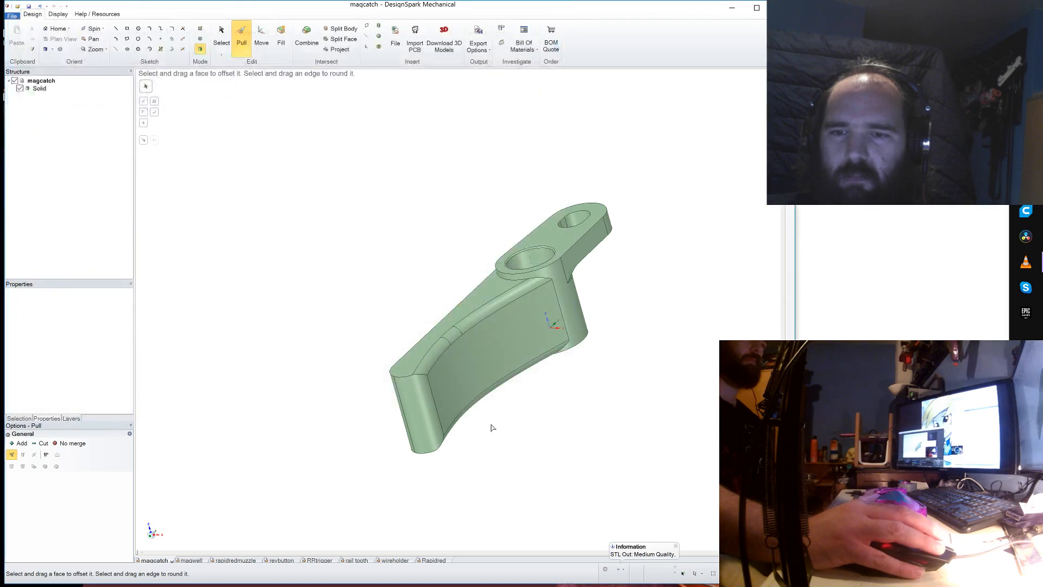
click(171, 561)
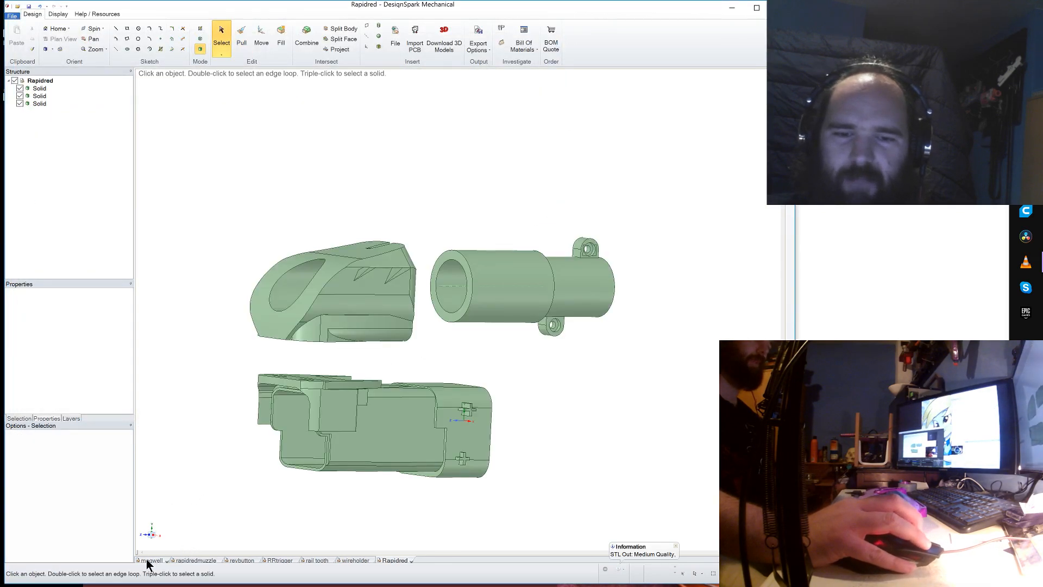
- In the magwell document, offset the stepped inner outline of the upper piece's flat face 2 mm into the face
click(146, 561)
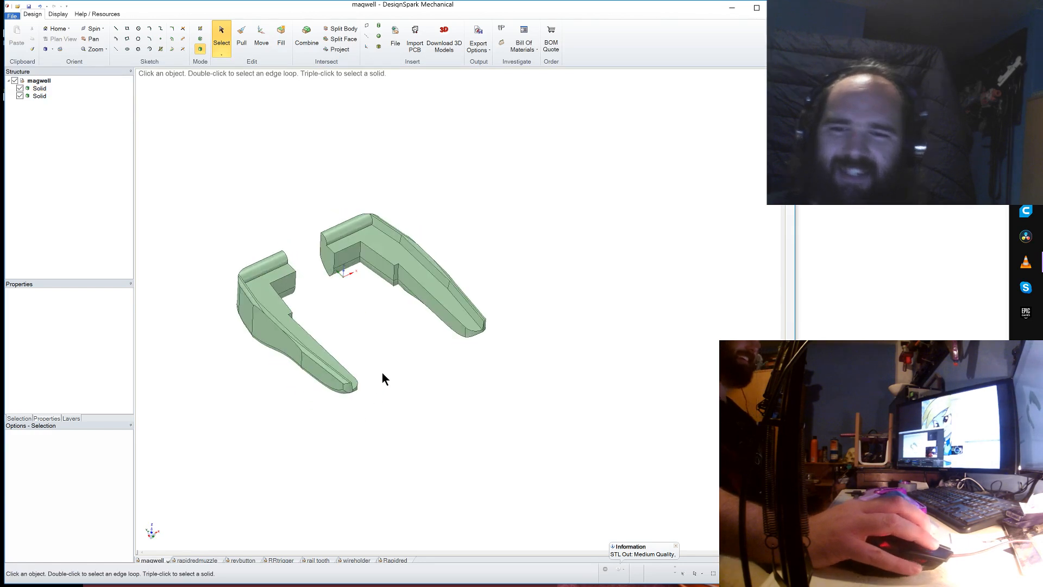
middle_drag(383, 373, 266, 428)
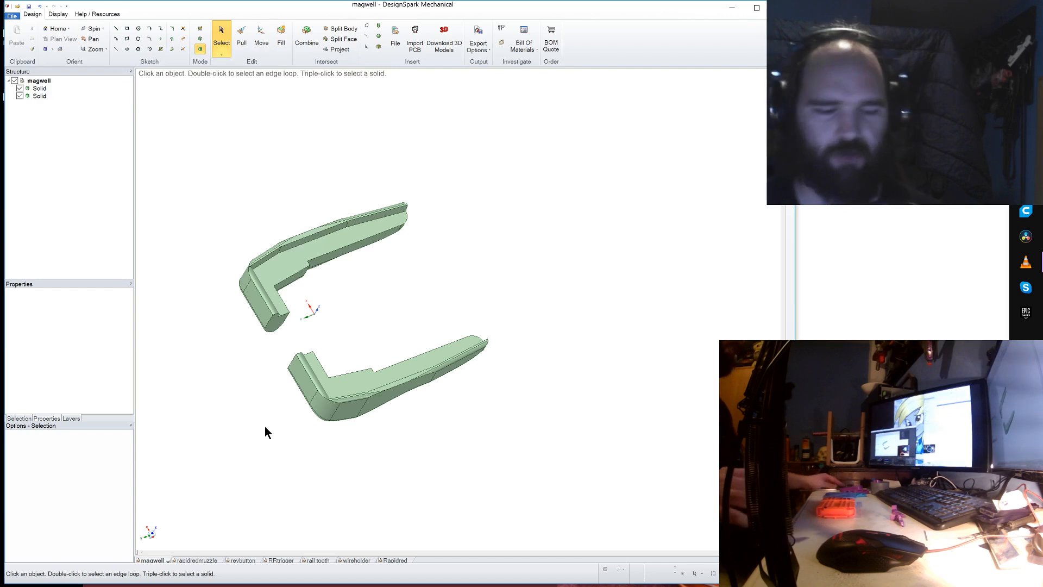
click(289, 272)
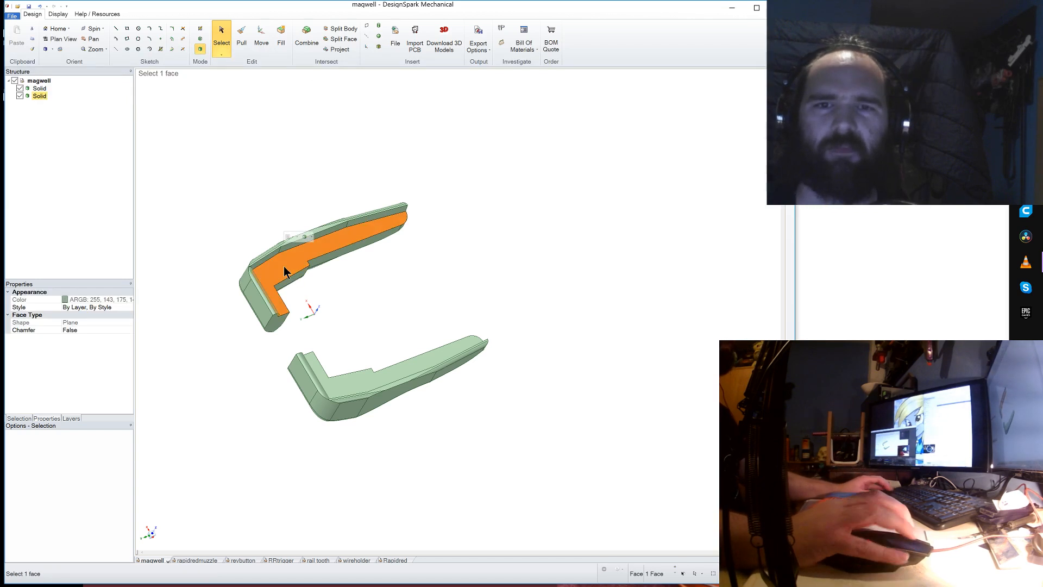
click(170, 40)
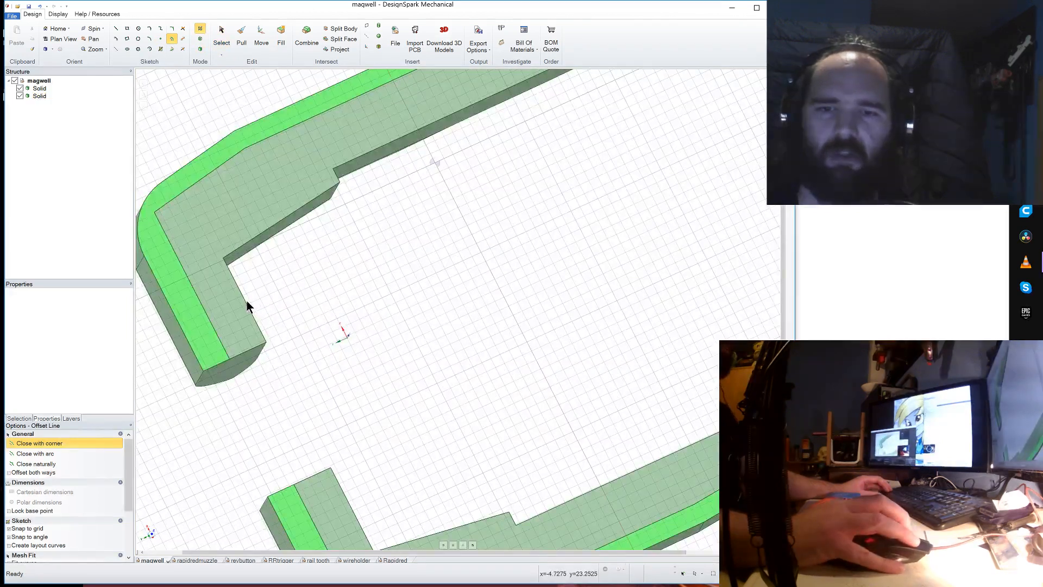
click(245, 302)
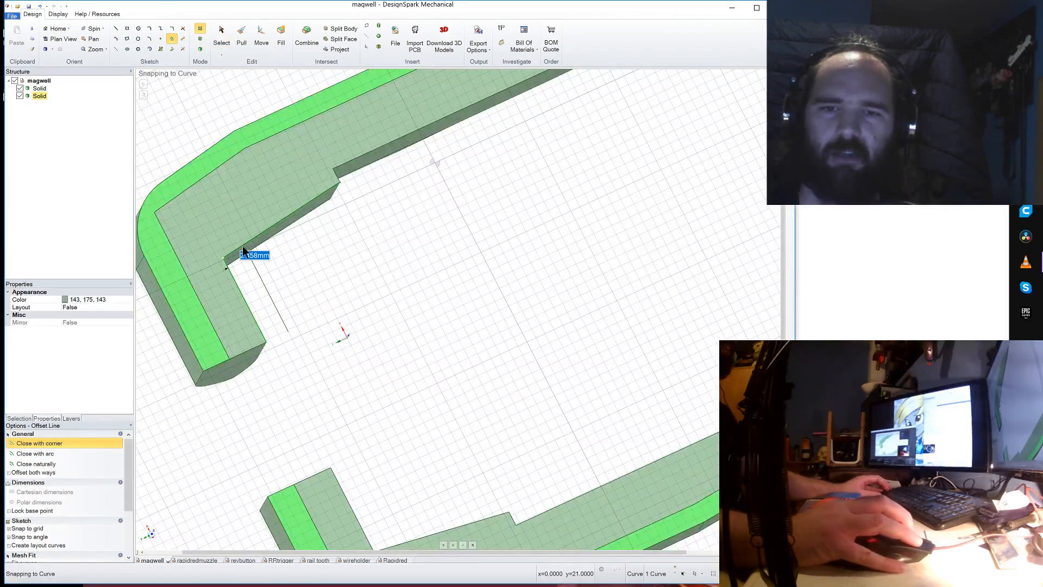
click(338, 177)
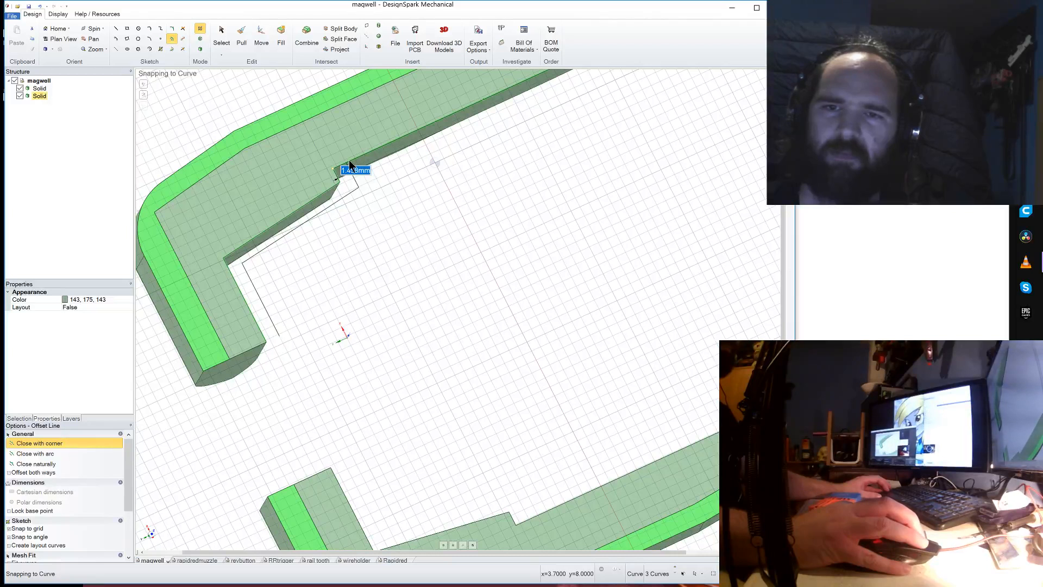
text(2)
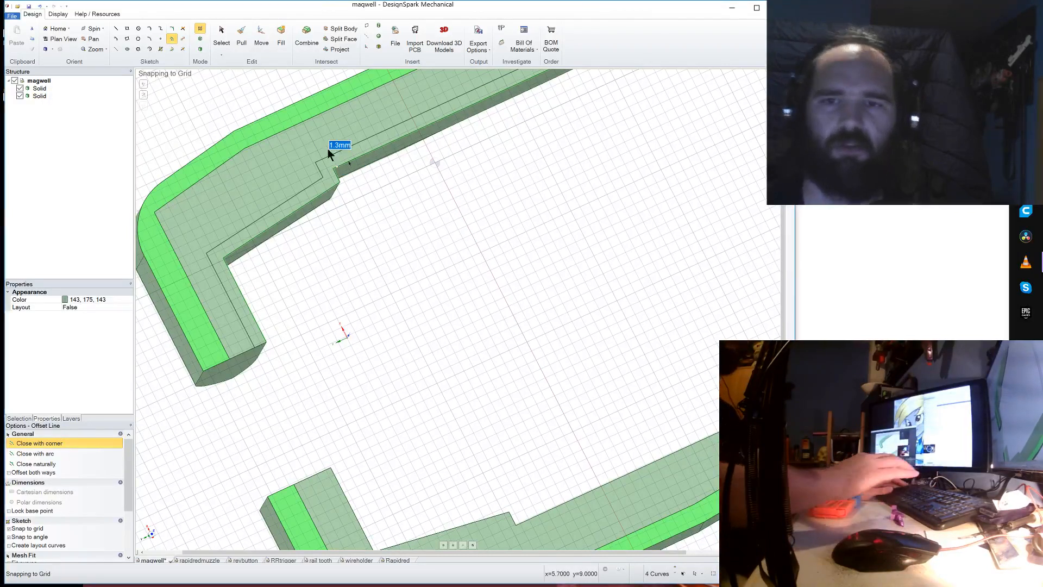
key(Return)
- Draw straight lines that extend the upper piece's offset outline past both of its ends
scroll(348, 322, down, 3)
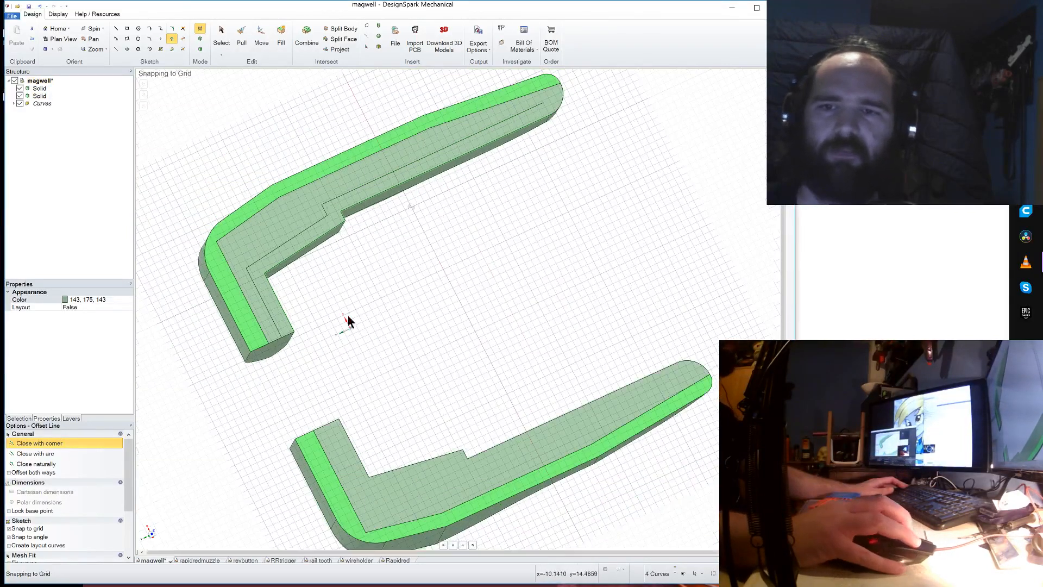
click(115, 29)
click(387, 174)
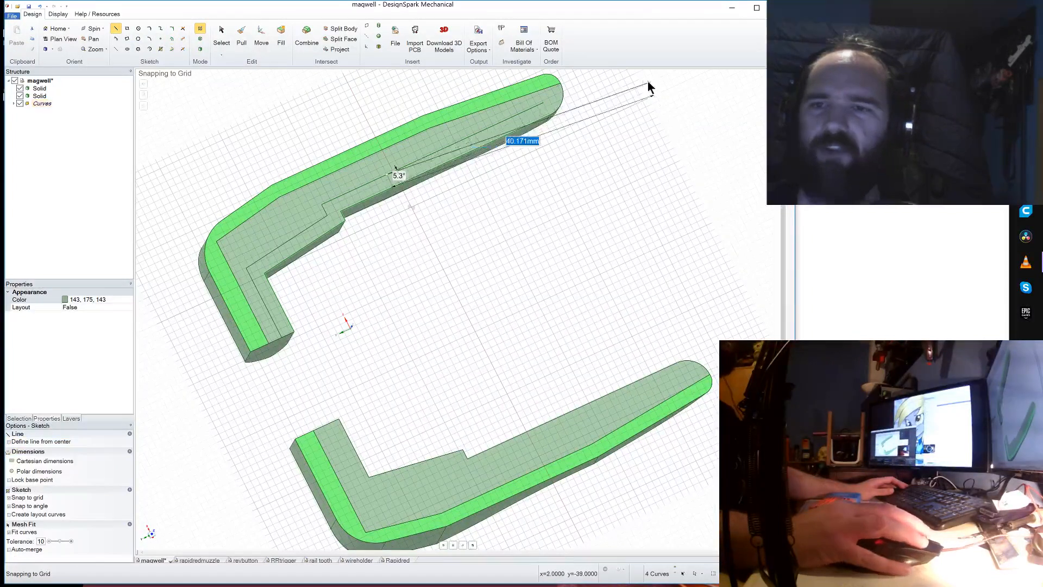
click(618, 69)
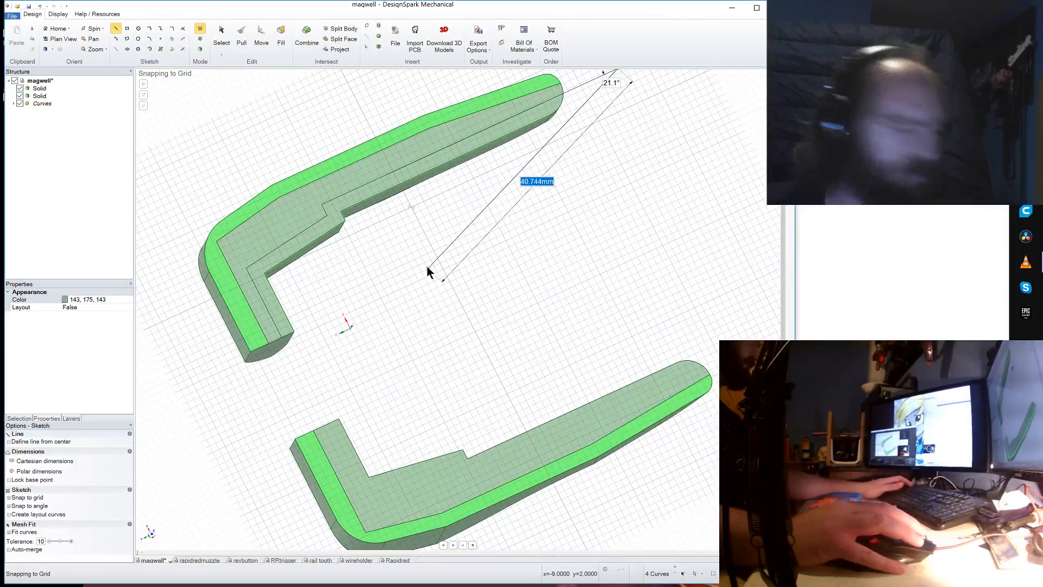
key(Escape)
click(286, 345)
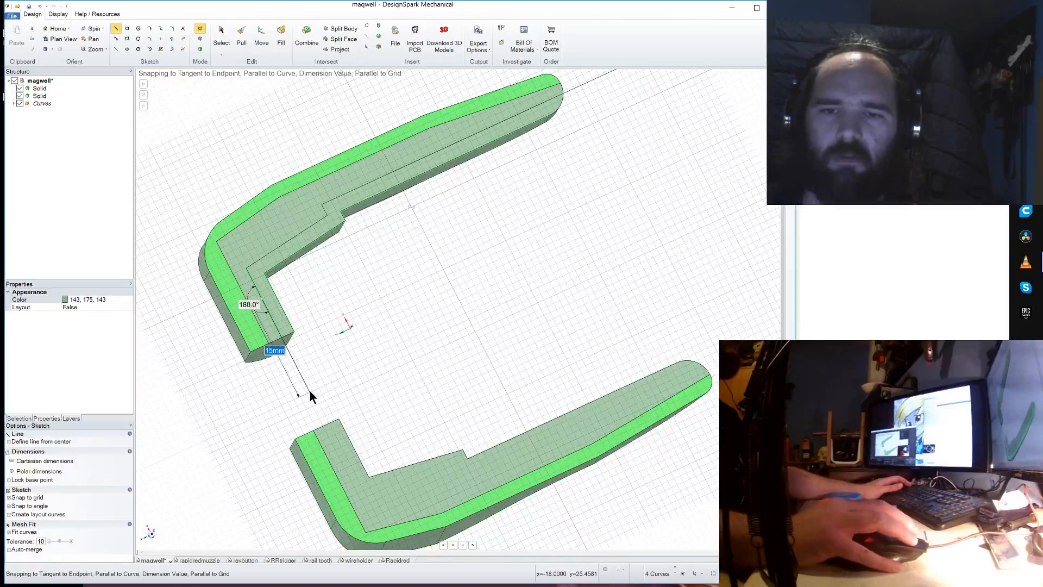
click(310, 390)
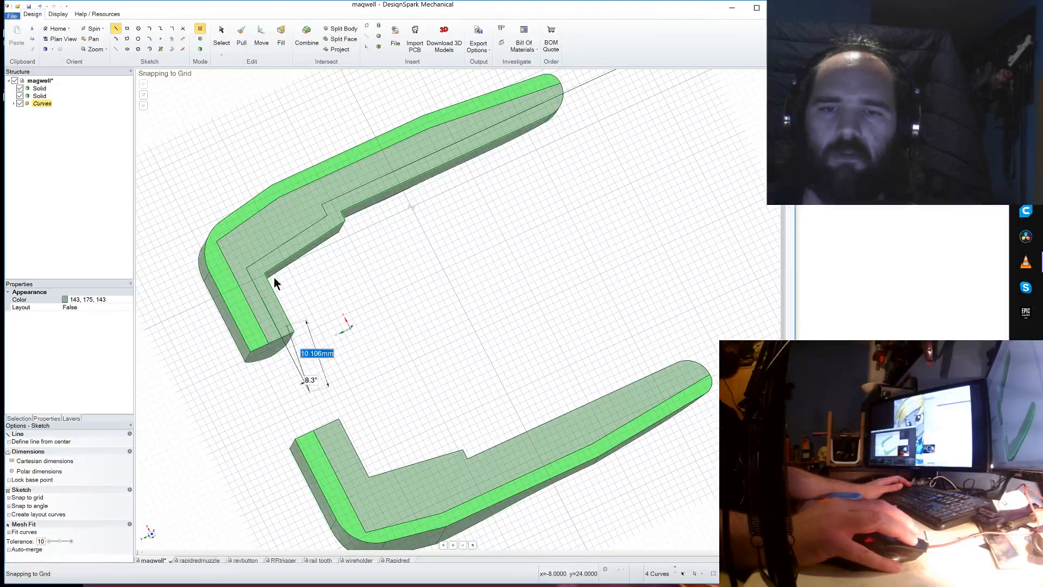
- Offset the stepped inner outline of the lower piece's flat face 2 mm into the face
click(172, 39)
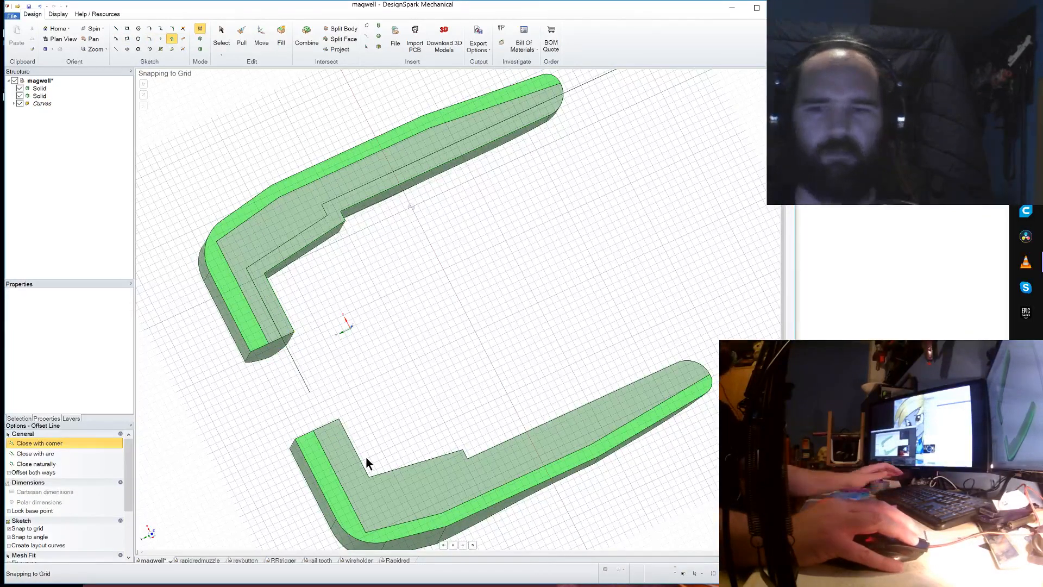
click(361, 458)
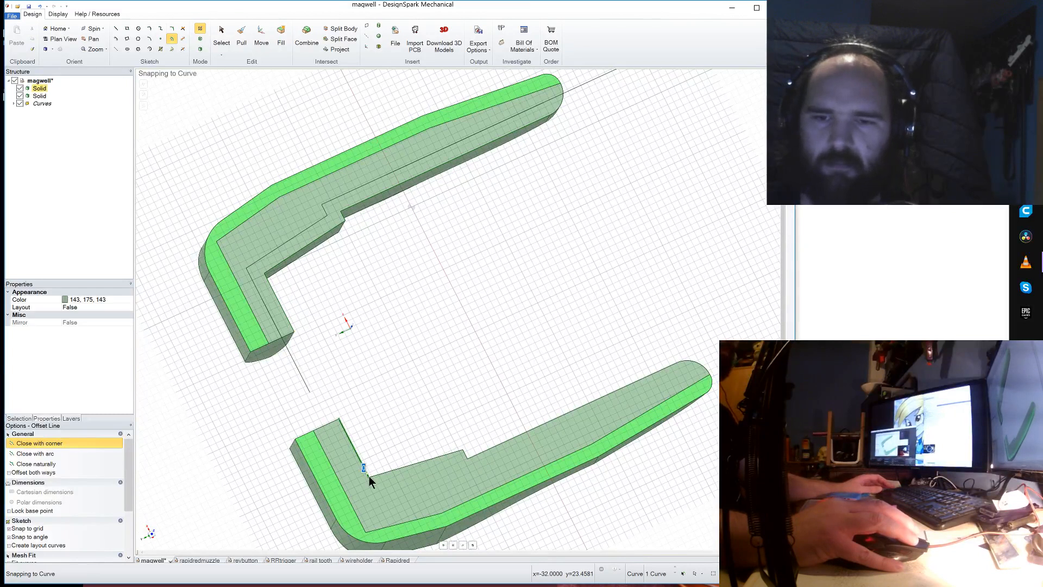
click(468, 460)
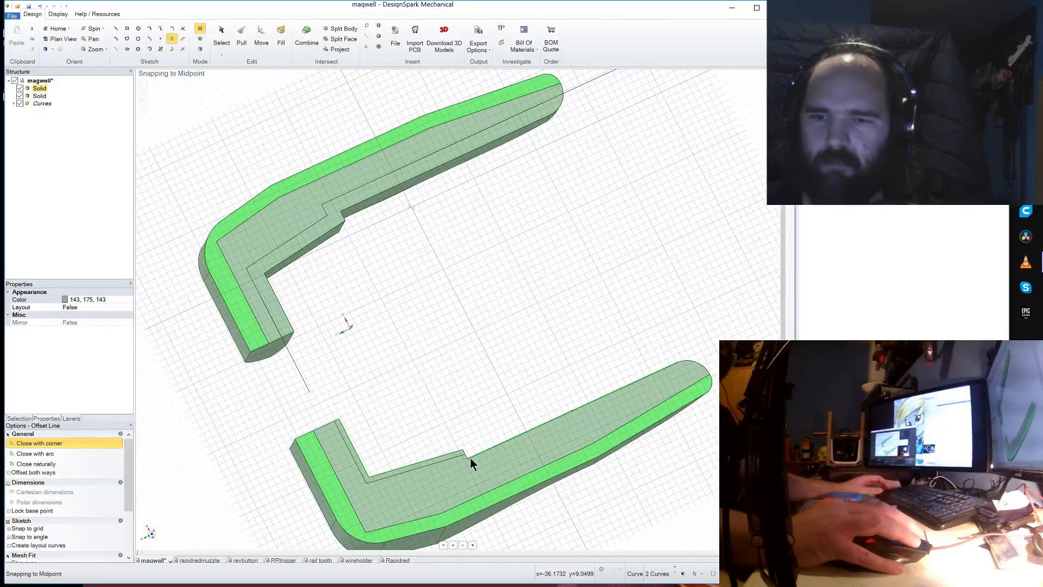
click(454, 408)
click(357, 470)
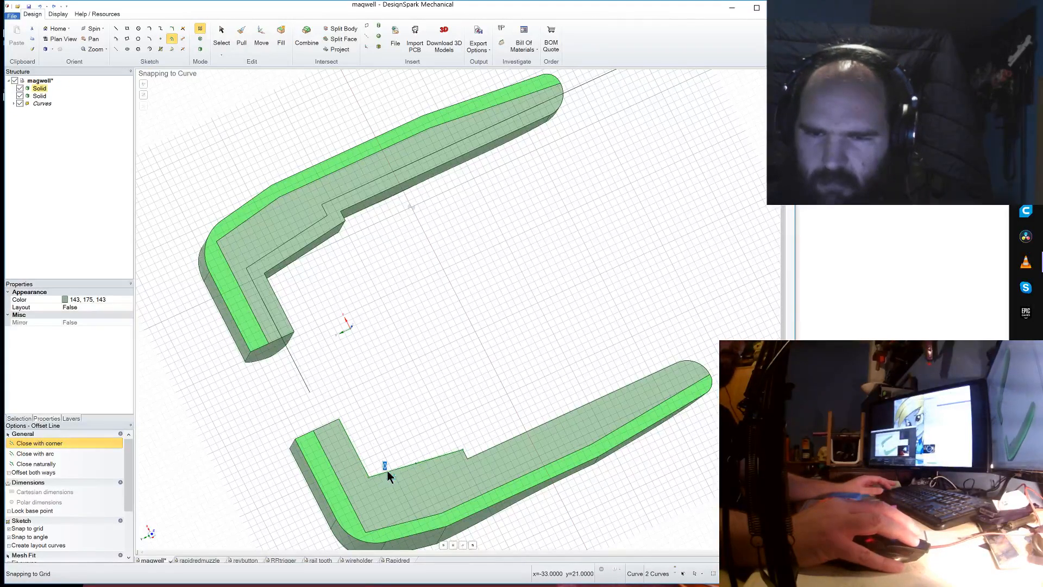
click(468, 456)
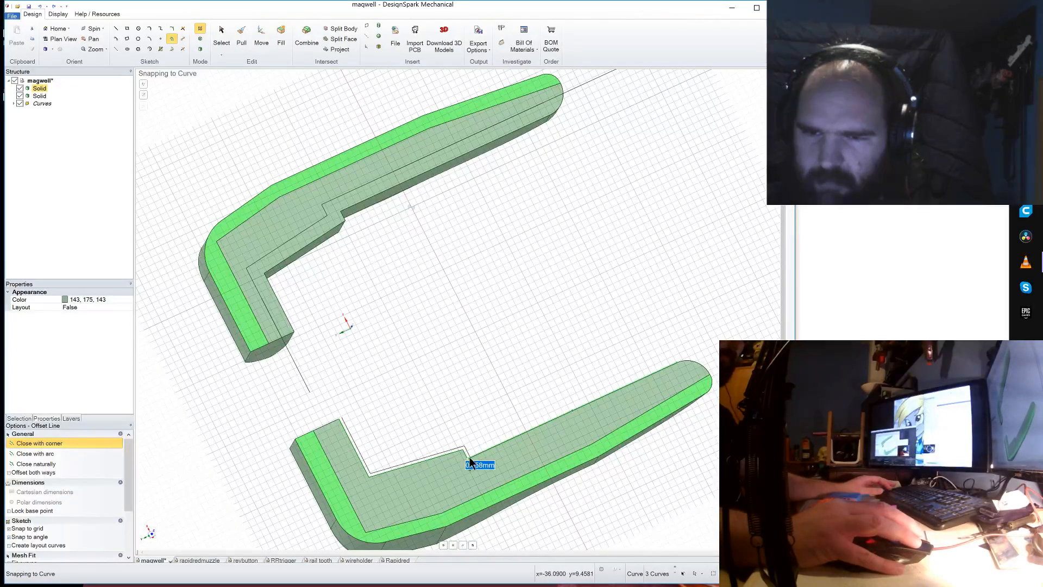
click(468, 458)
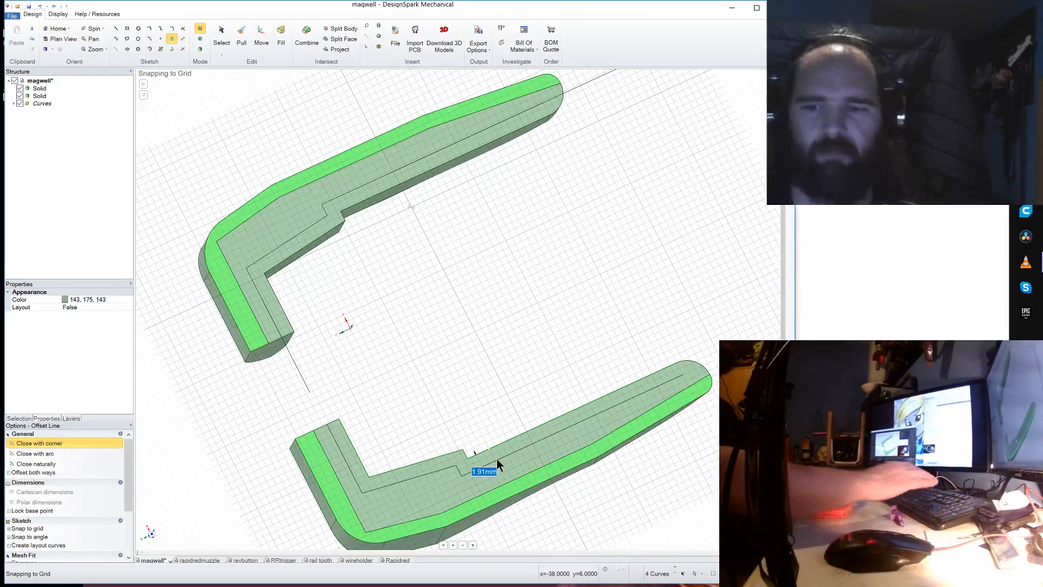
text(2)
key(Return)
- Draw straight lines that extend the lower piece's offset outline past both of its ends
click(115, 30)
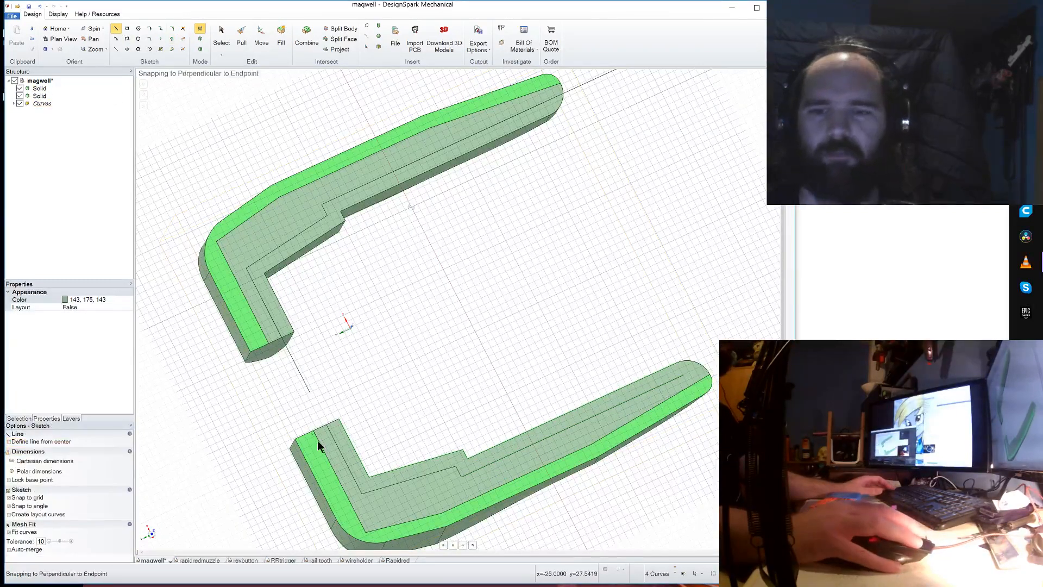
click(326, 424)
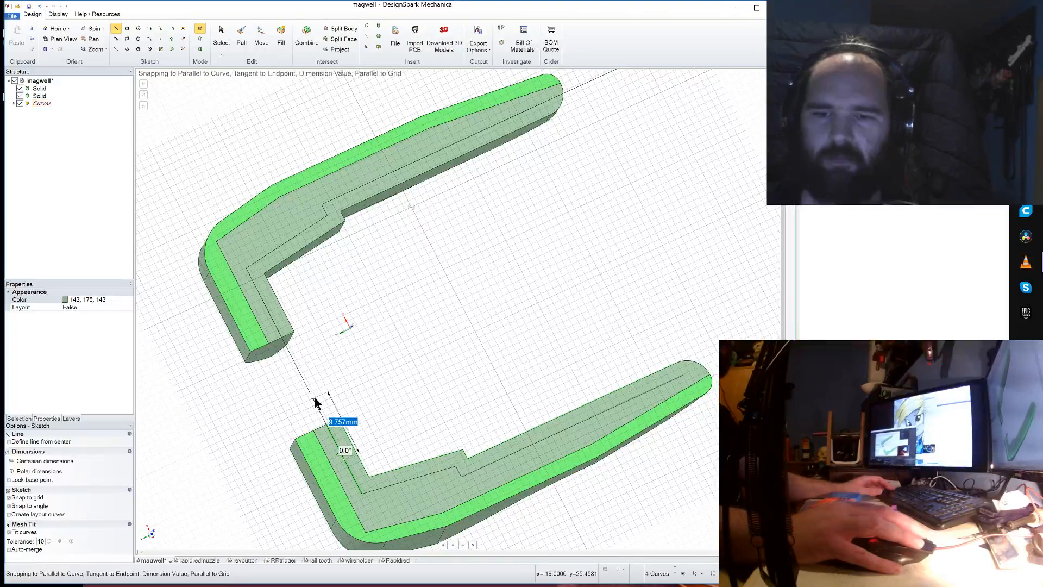
click(312, 398)
key(Escape)
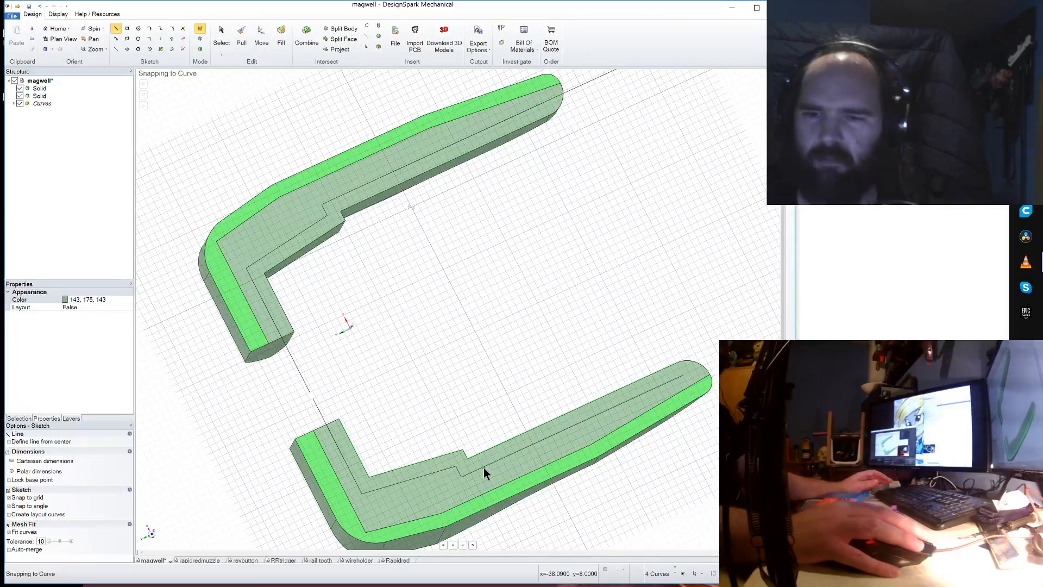
click(484, 467)
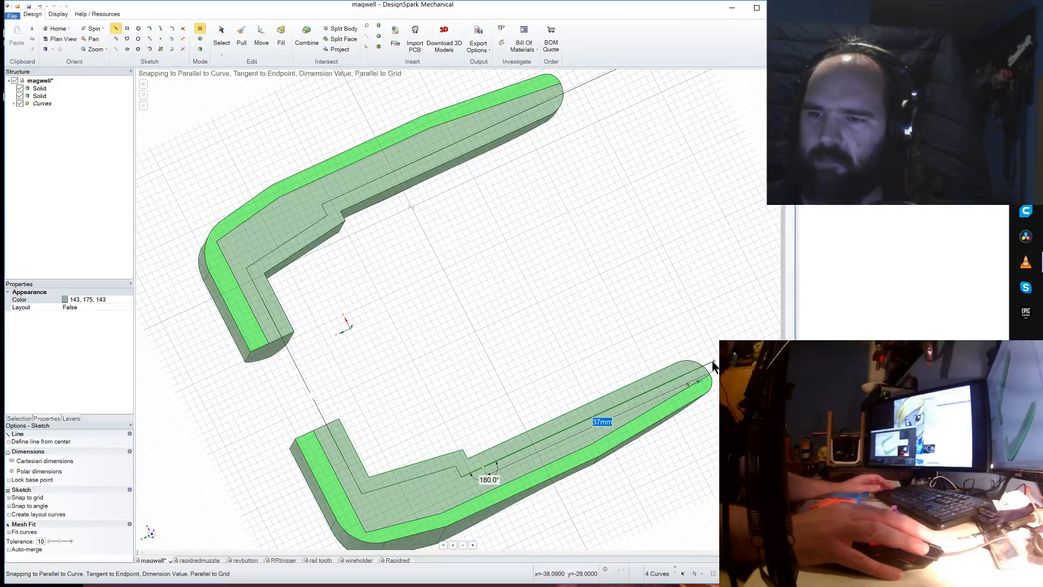
click(709, 364)
- Try to offset the four inner side faces of the lower piece with Pull, and undo back to the sketch
click(250, 37)
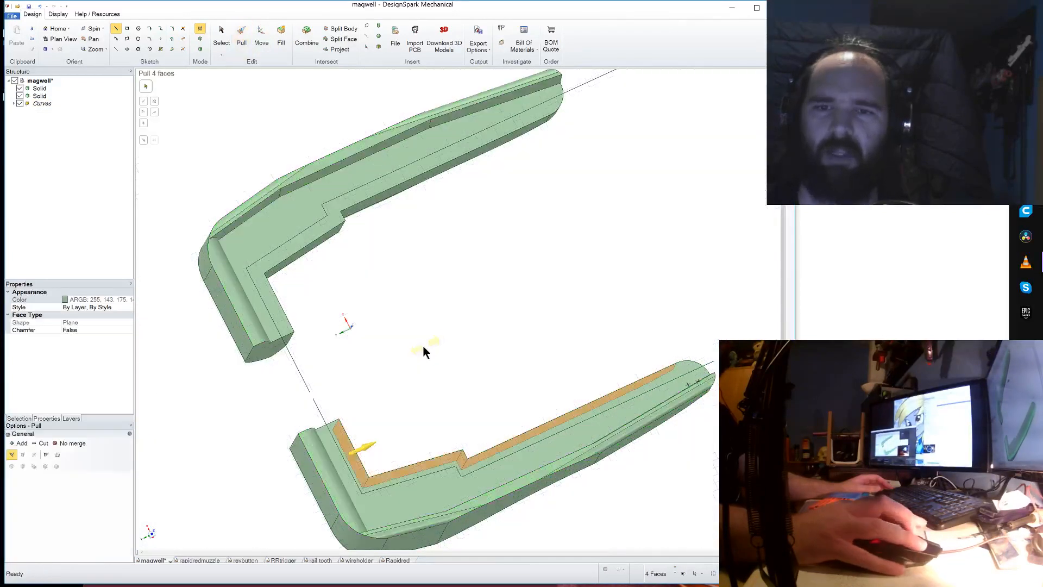
drag(347, 240, 568, 277)
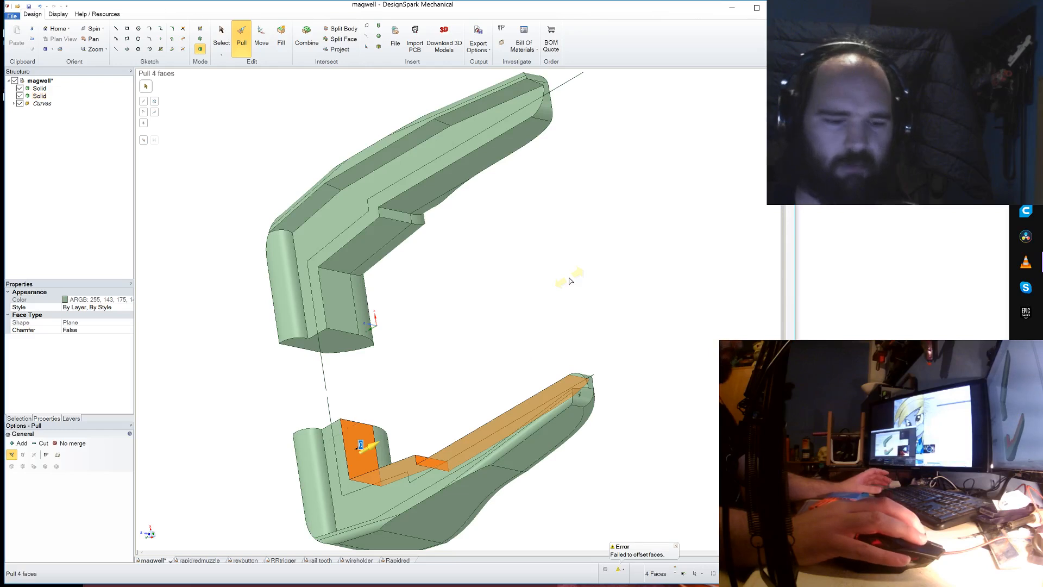
key(Escape)
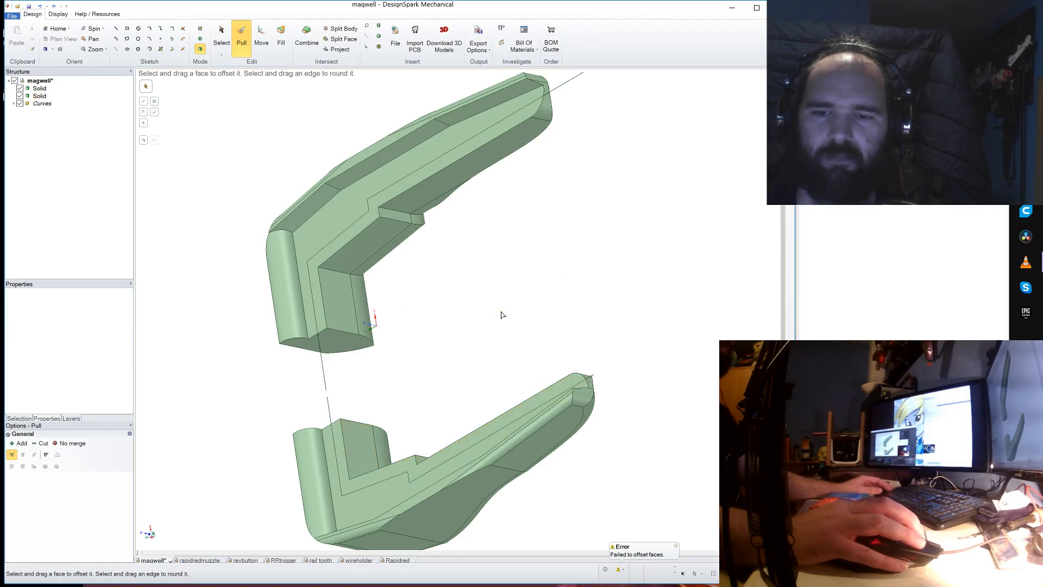
key(k)
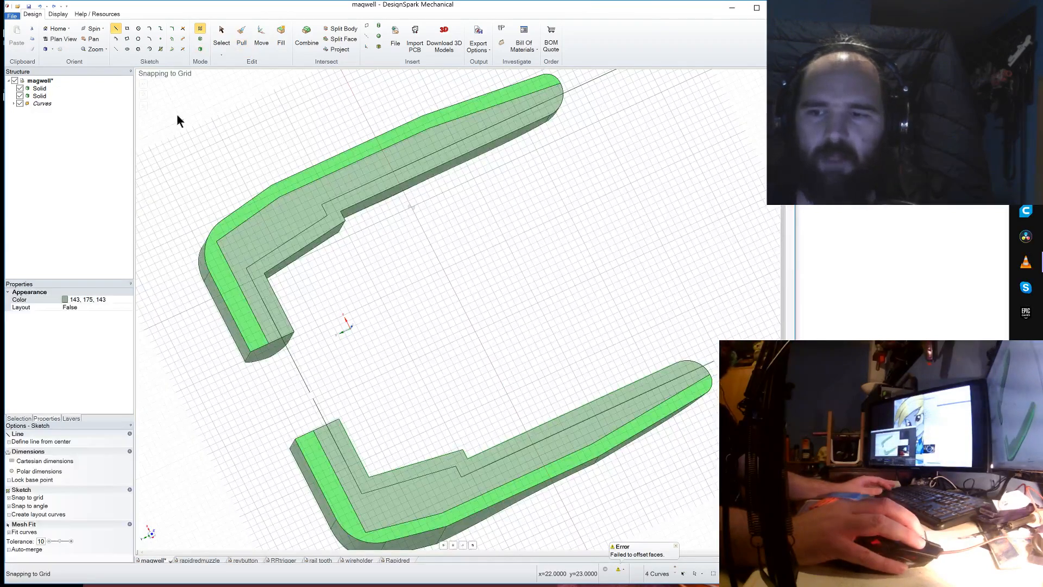
click(53, 7)
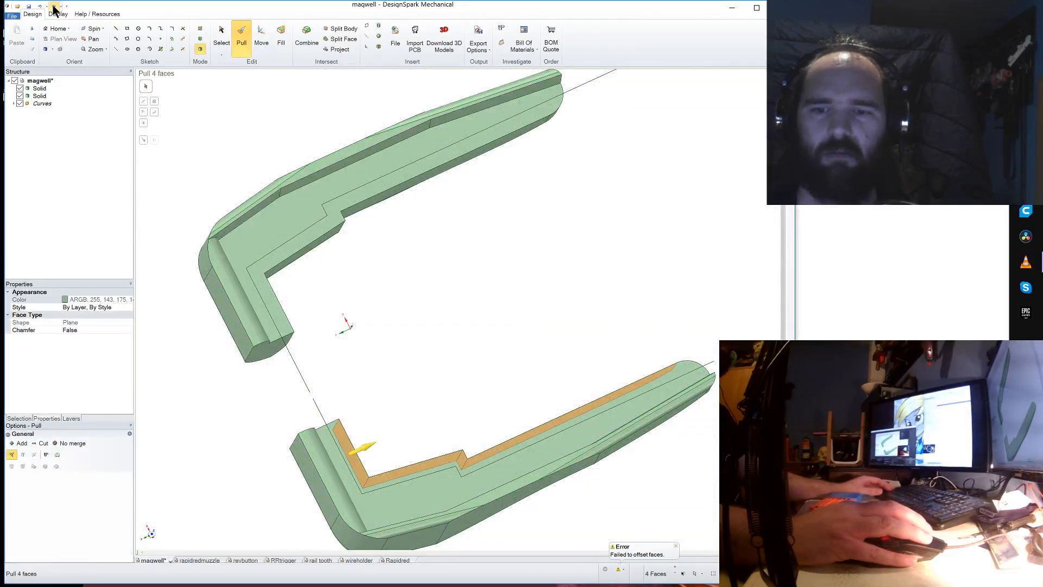
click(40, 8)
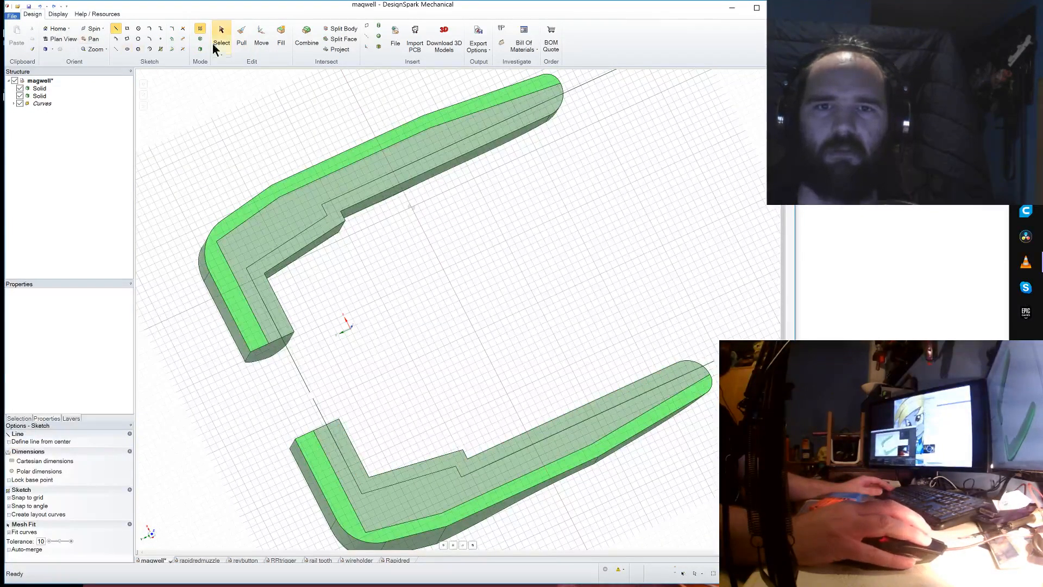
- Cut away the 2 mm strips along the inner edges of both magwell pieces with Pull
click(244, 38)
middle_drag(463, 330, 414, 354)
click(427, 476)
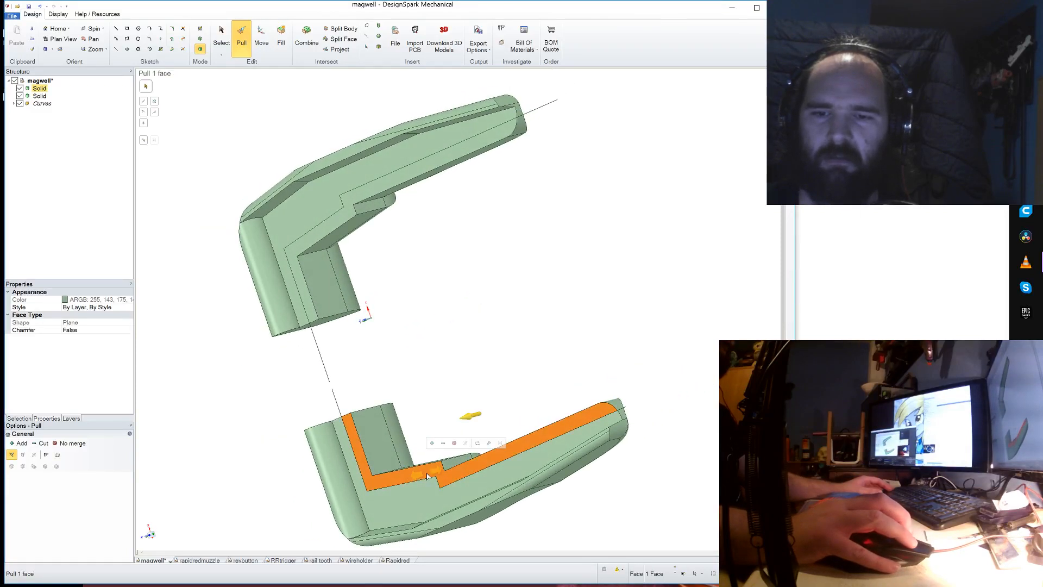
click(331, 231)
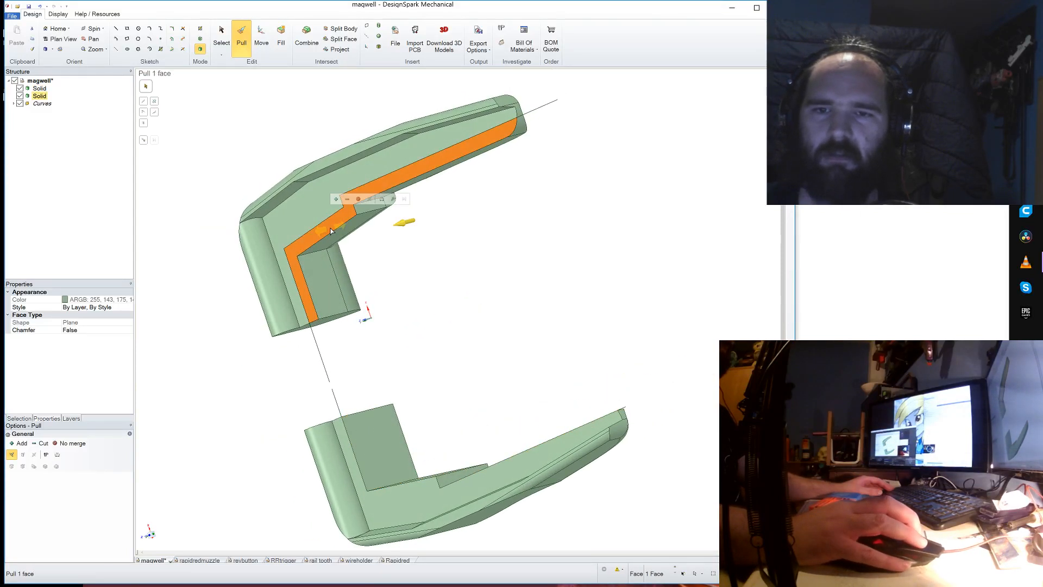
click(447, 310)
- Try to resize the small cylindrical face at the foot of the inner step to about 5.41 mm radius, and undo it
middle_drag(447, 310, 379, 216)
scroll(464, 442, up, 5)
click(429, 468)
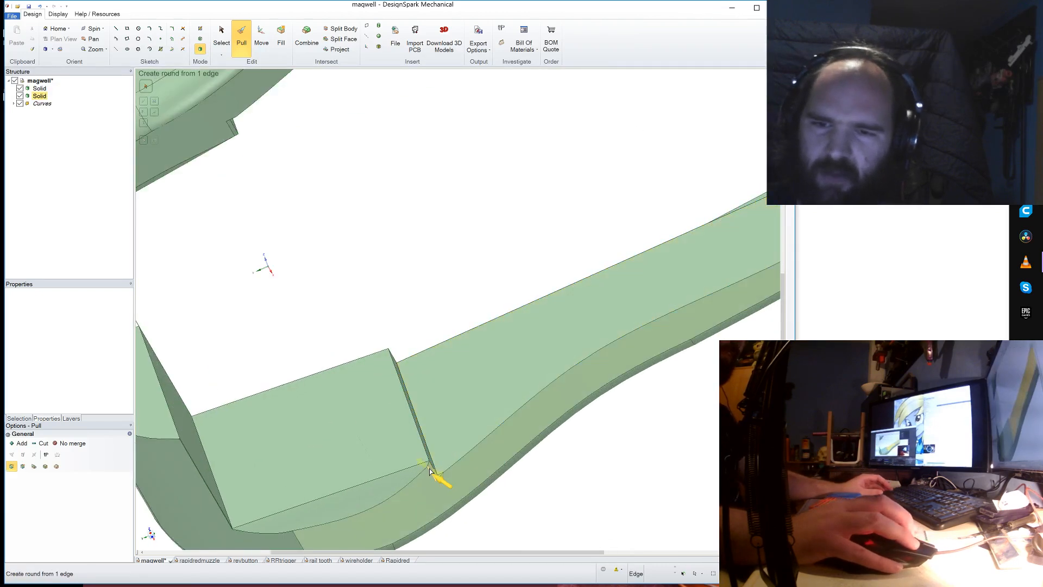
drag(431, 470, 409, 475)
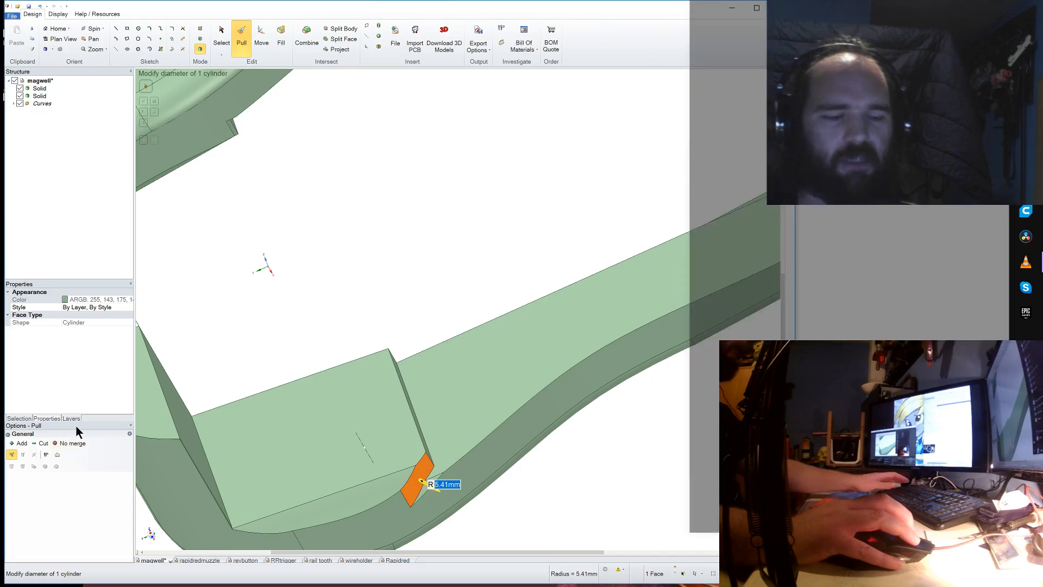
key(ctrl+z)
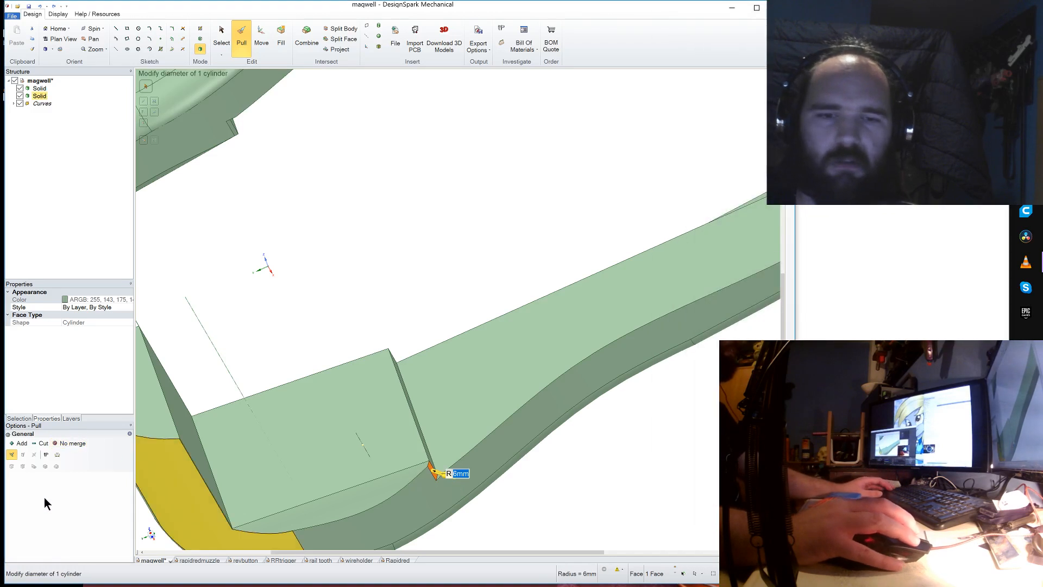
click(463, 281)
- Try to round the short edge at the foot of the inner step by about 4.76 mm, and undo it
click(432, 483)
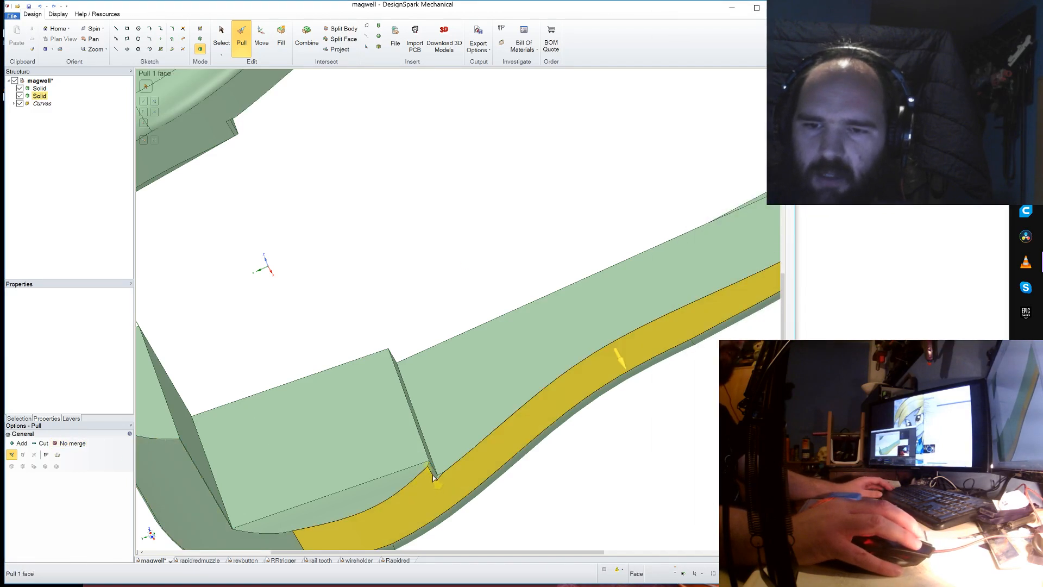
scroll(433, 478, up, 3)
click(432, 465)
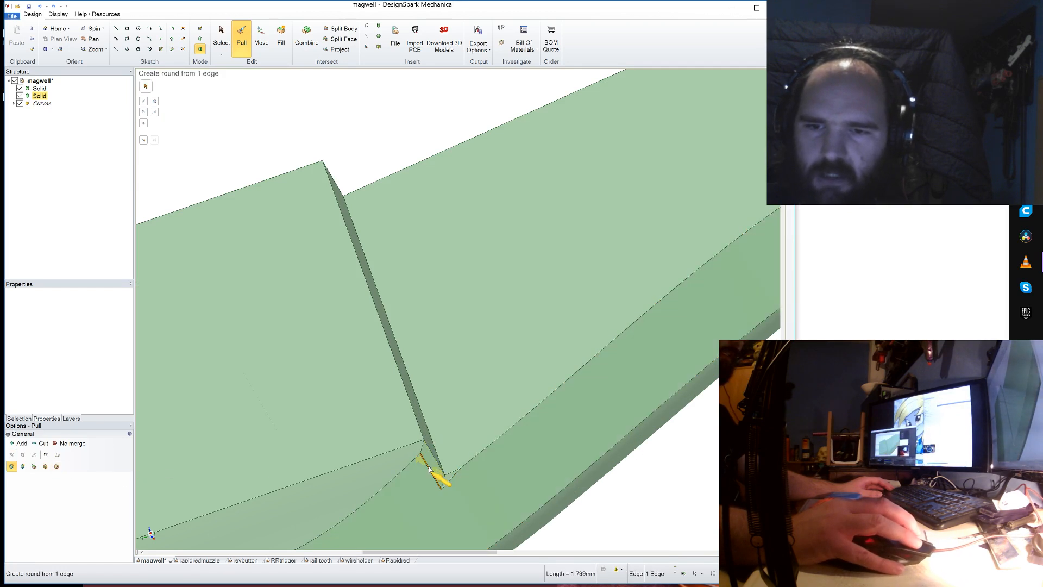
drag(428, 470, 180, 482)
drag(112, 489, 1, 483)
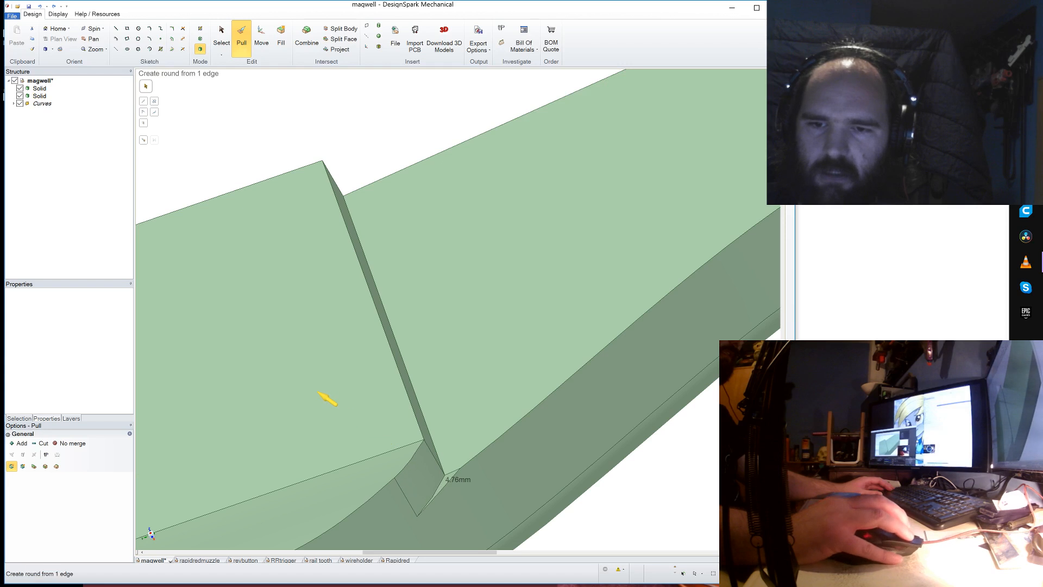
click(417, 479)
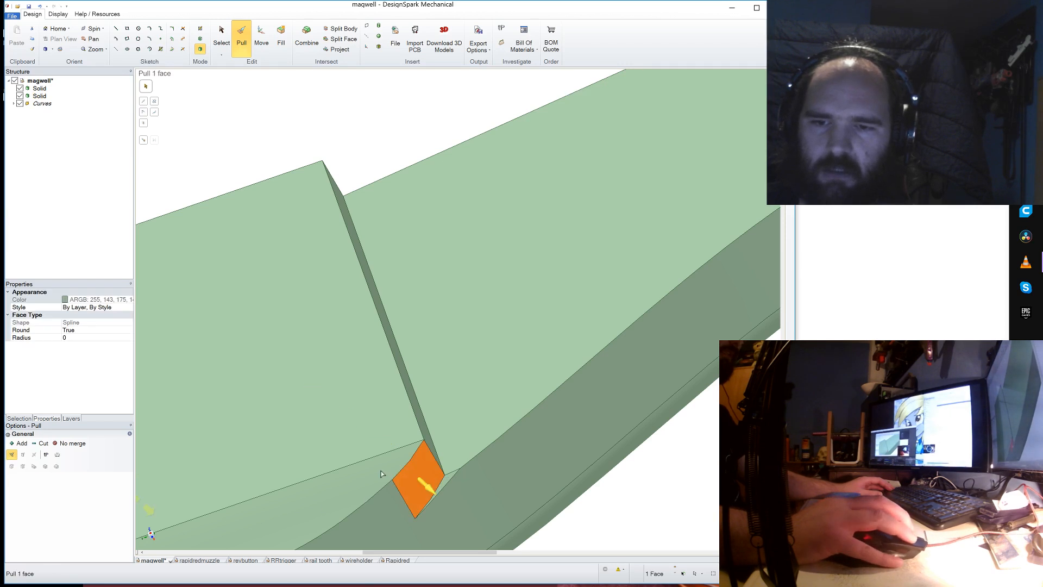
scroll(383, 472, down, 3)
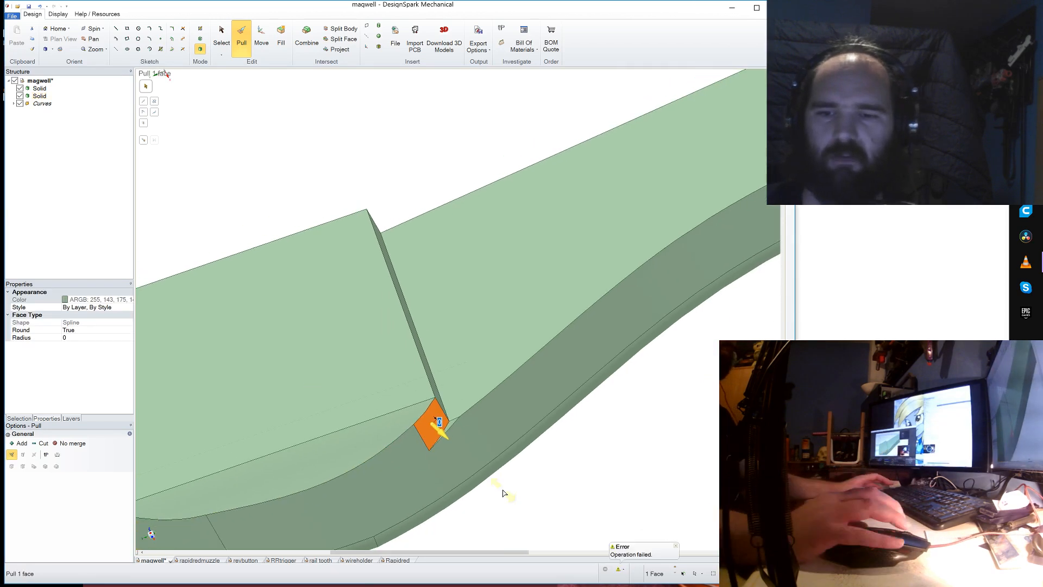
key(ctrl+z)
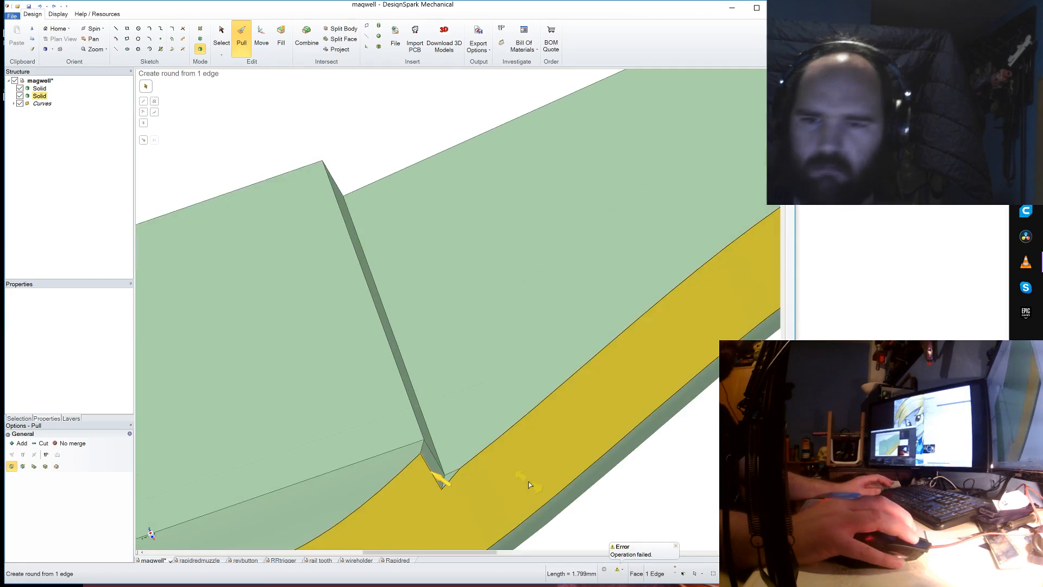
- Round the short edge at the foot of the inner step on both magwell pieces
text(1)
key(Return)
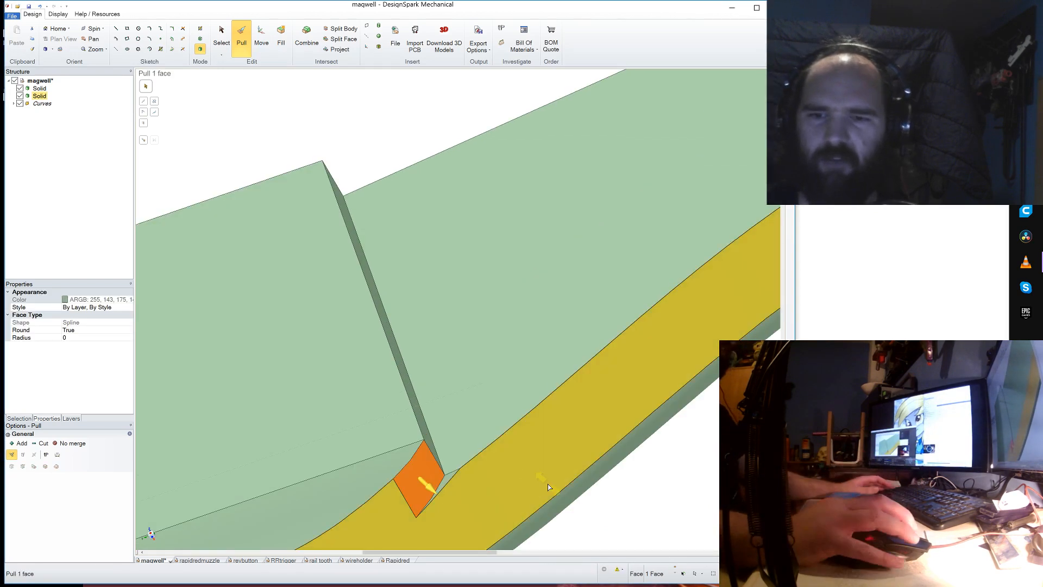
scroll(390, 339, down, 4)
click(333, 221)
middle_drag(332, 221, 314, 194)
scroll(314, 191, down, 4)
scroll(269, 226, up, 6)
middle_drag(320, 158, 326, 148)
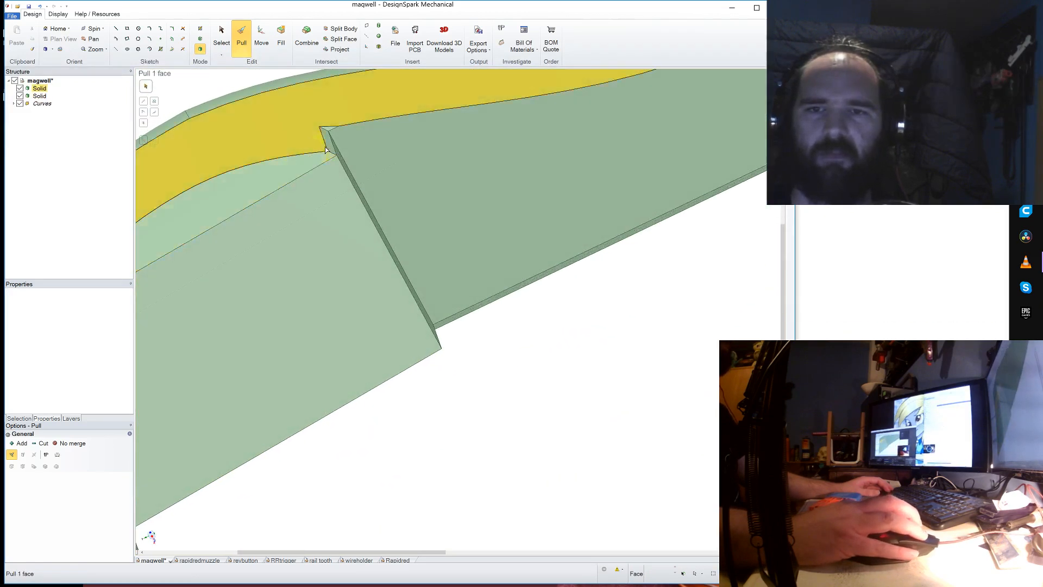
click(326, 149)
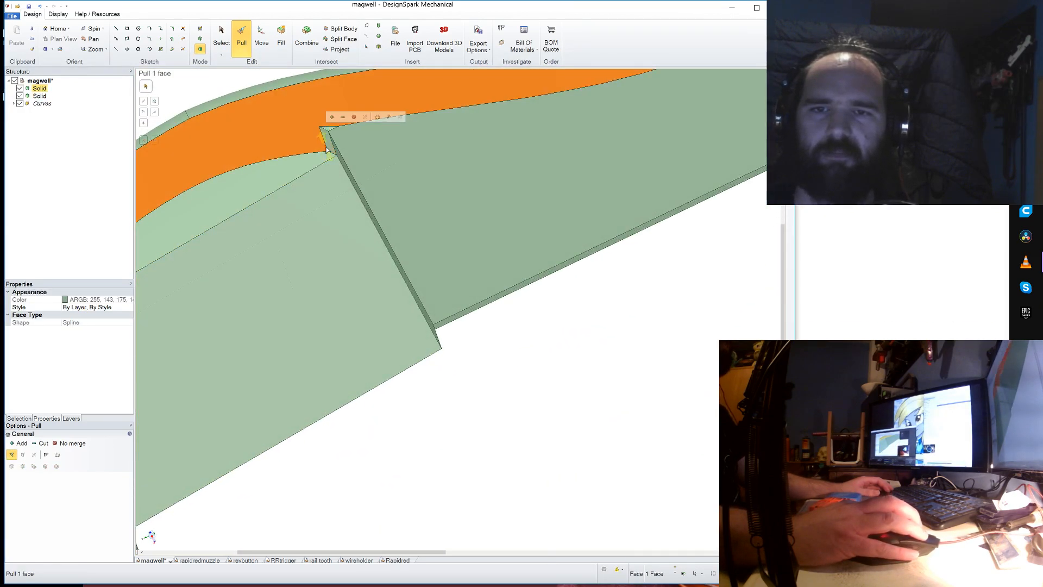
click(325, 143)
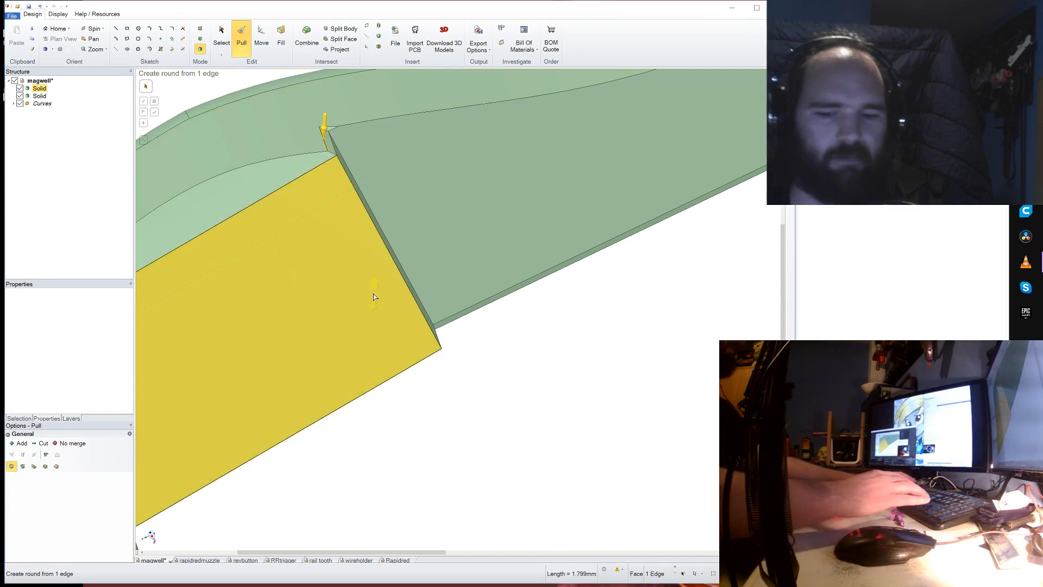
key(ctrl+z)
- Round the long edge bordering the inner wall of one piece's short leg with a 3 mm radius
click(485, 426)
scroll(429, 355, down, 5)
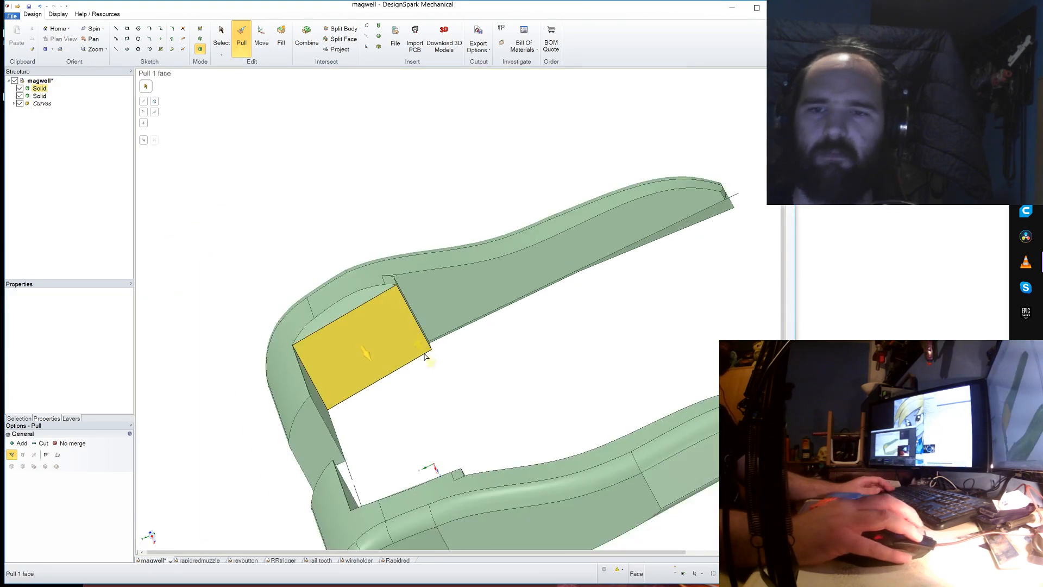
middle_drag(427, 354, 377, 411)
scroll(386, 380, down, 5)
scroll(357, 410, up, 5)
scroll(300, 285, up, 10)
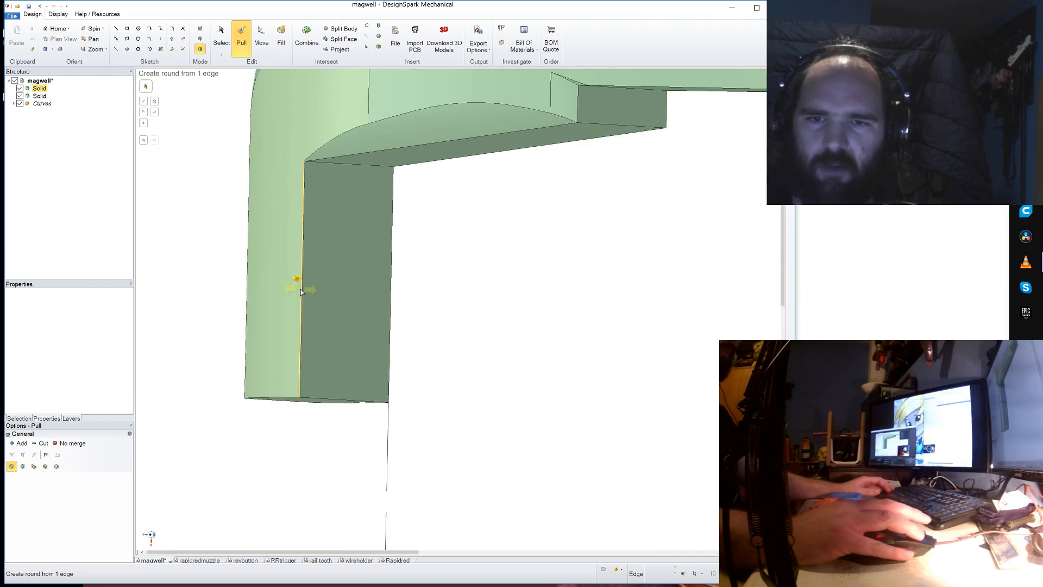
scroll(300, 284, down, 5)
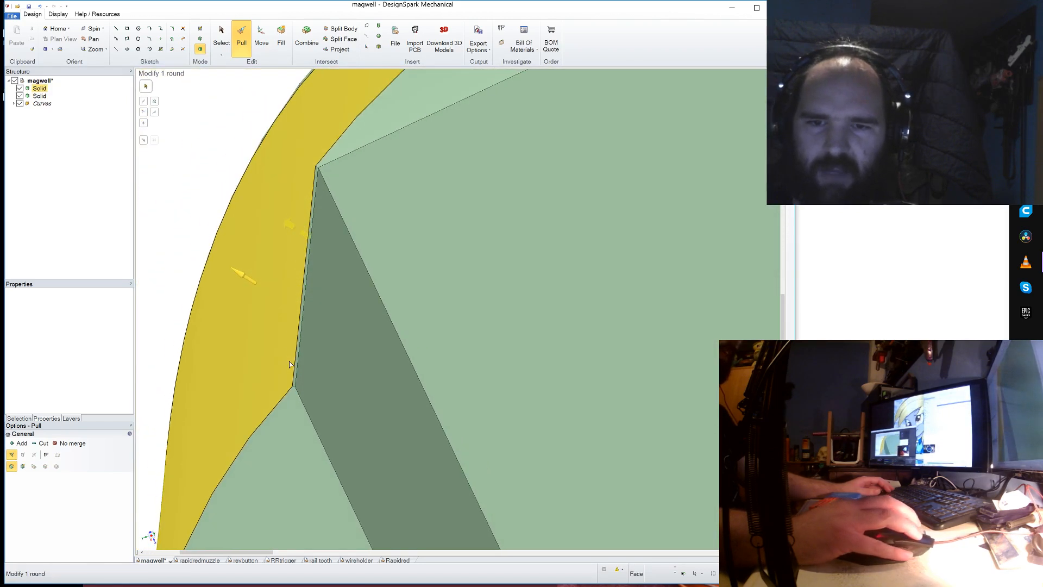
scroll(294, 369, up, 2)
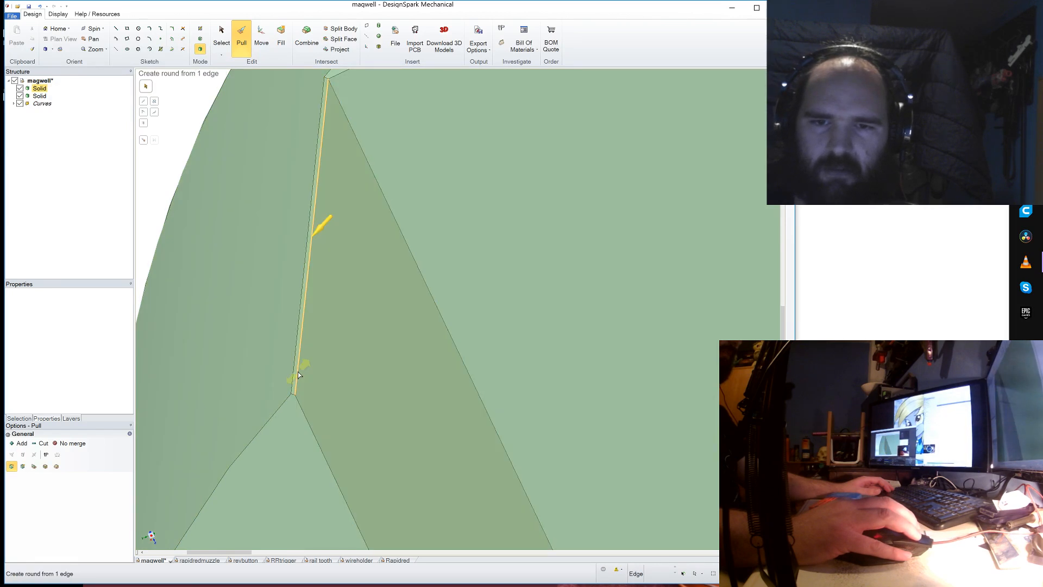
click(299, 374)
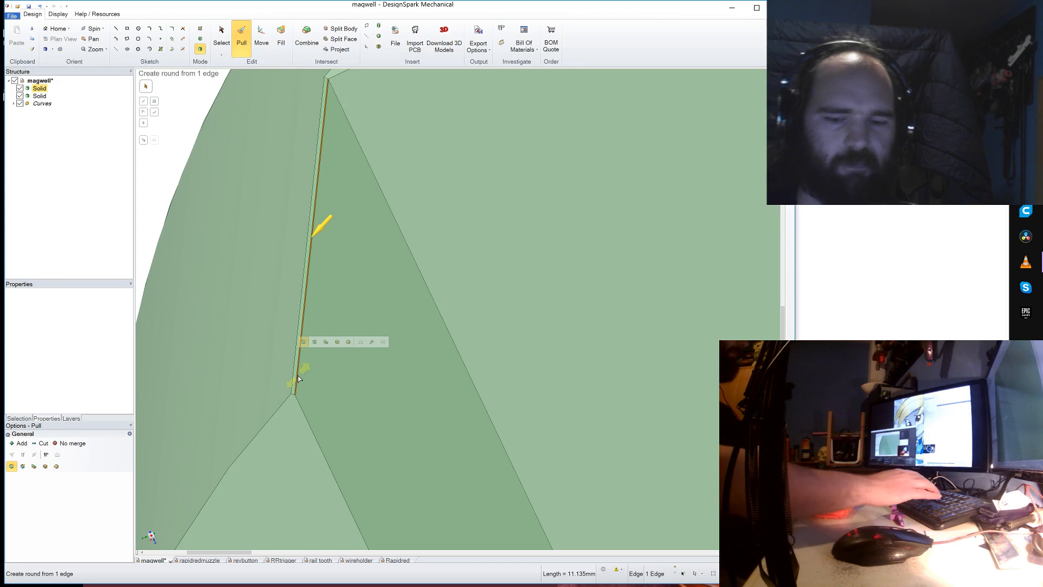
text(3)
key(Return)
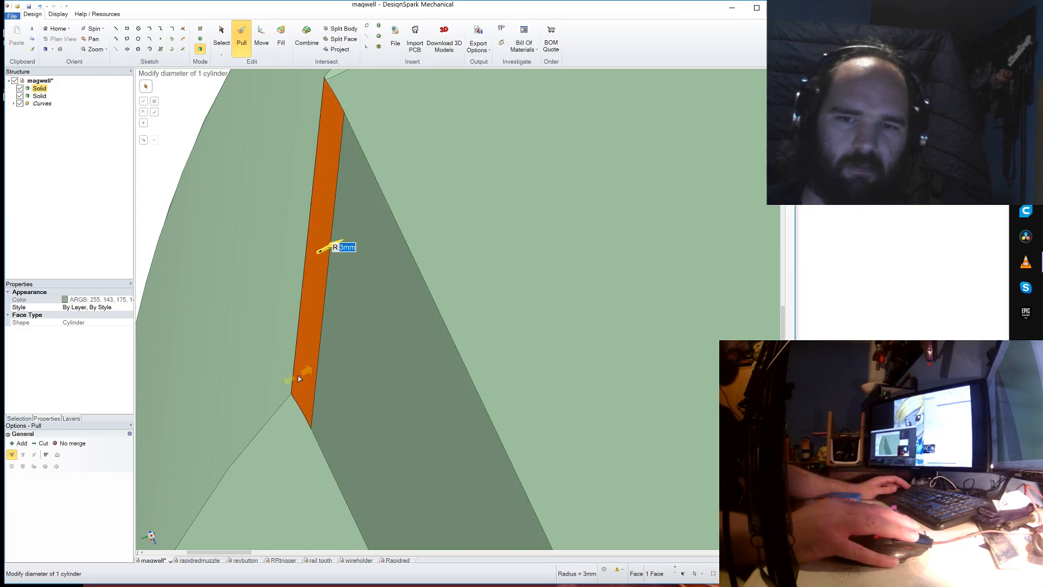
- Try a 3 mm round on the parallel edge between the new rounded strip and the leg's outer surface, and undo it
click(296, 380)
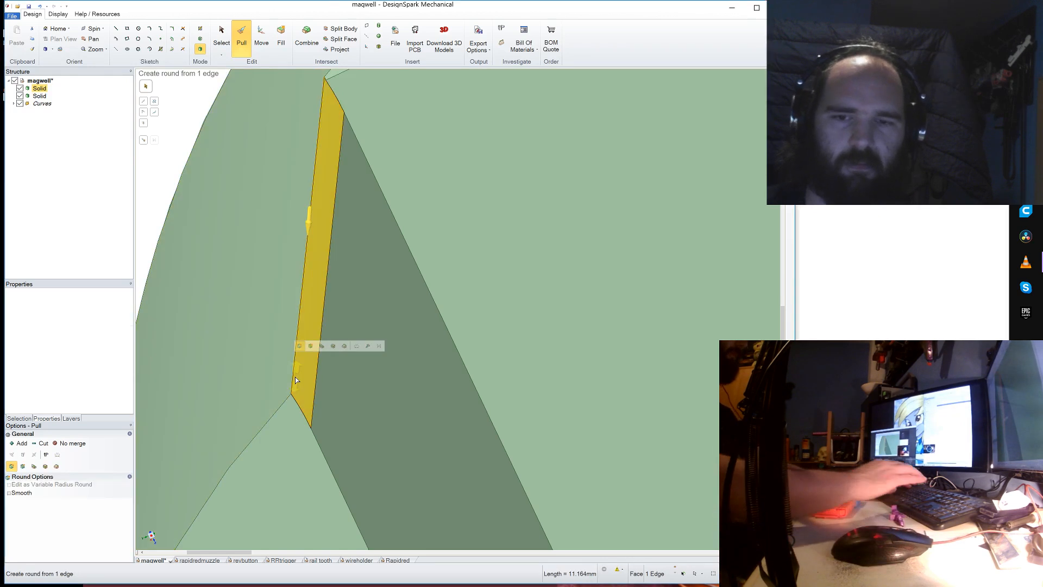
text(3)
key(Return)
scroll(297, 380, down, 5)
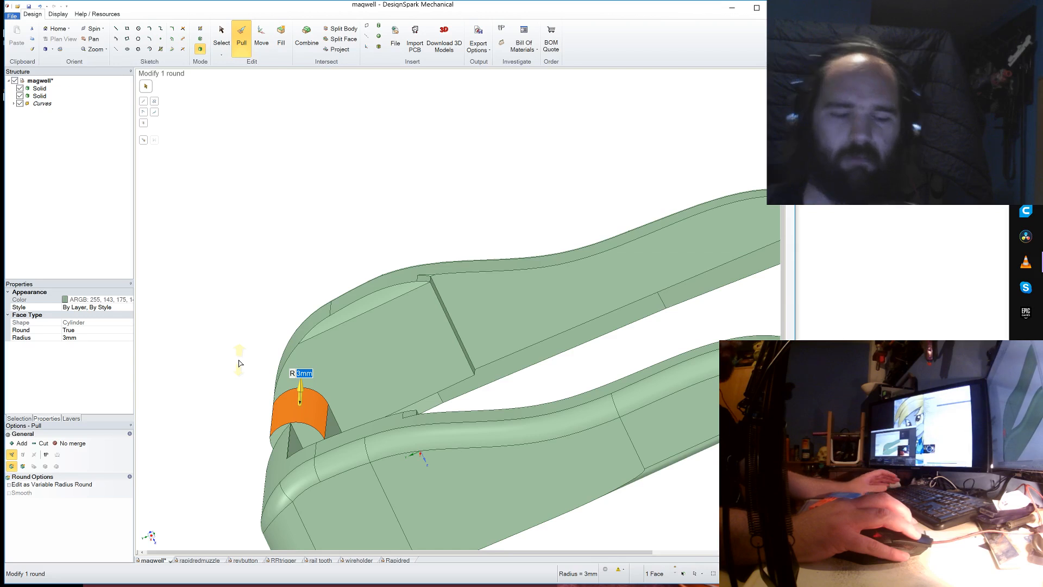
scroll(239, 363, up, 5)
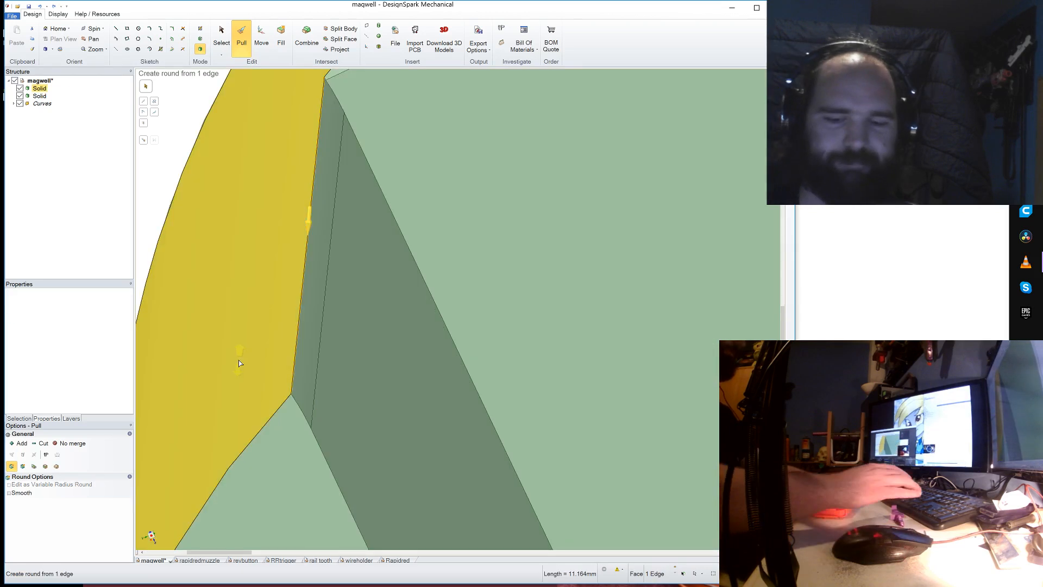
- Round the edge between the new rounded strip and the leg's outer surface with a 1 mm radius
text(1)
key(Return)
scroll(239, 363, down, 5)
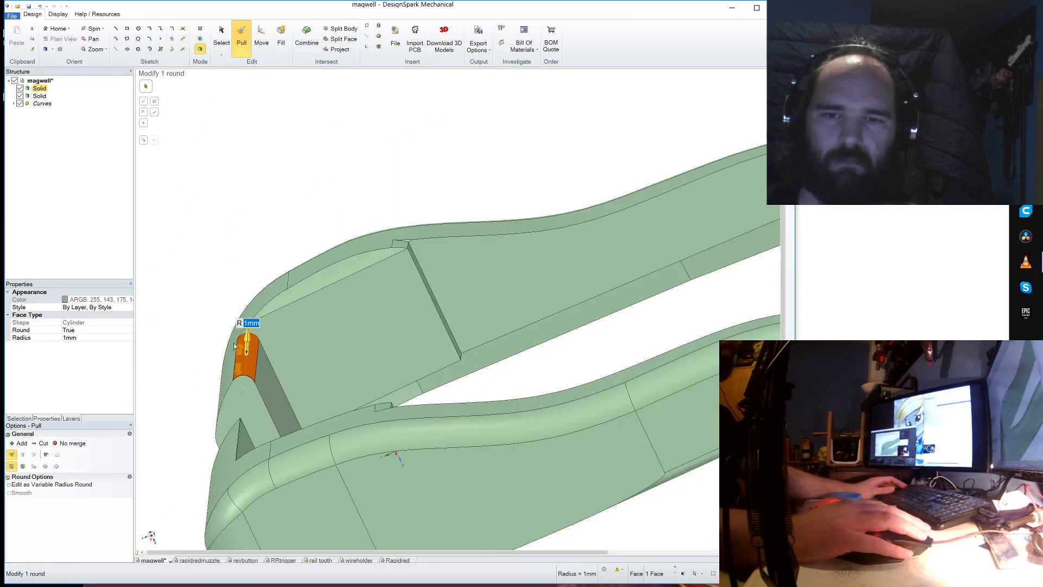
- Round the matching inner-wall edge of the other piece's short leg at 3 mm and the adjoining parallel edge at 1 mm
middle_drag(226, 268, 237, 451)
scroll(237, 450, up, 6)
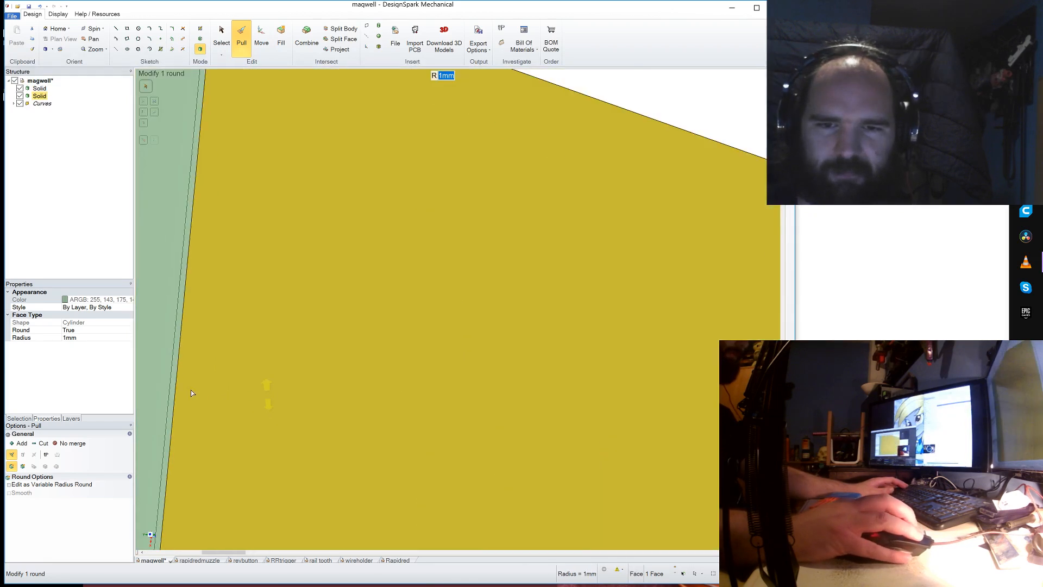
scroll(204, 384, down, 2)
key(ctrl+z)
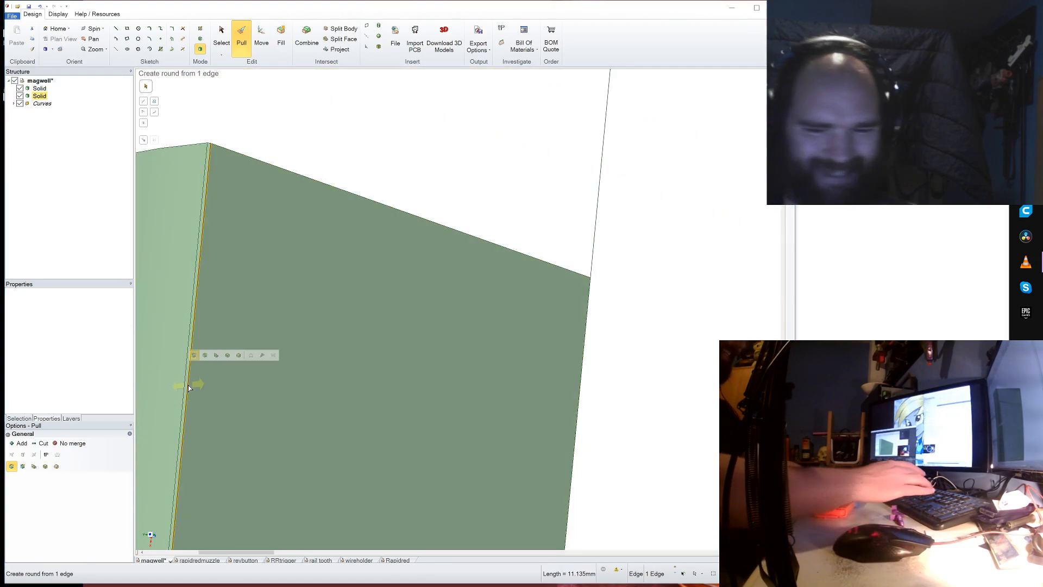
text(3)
key(Return)
click(206, 154)
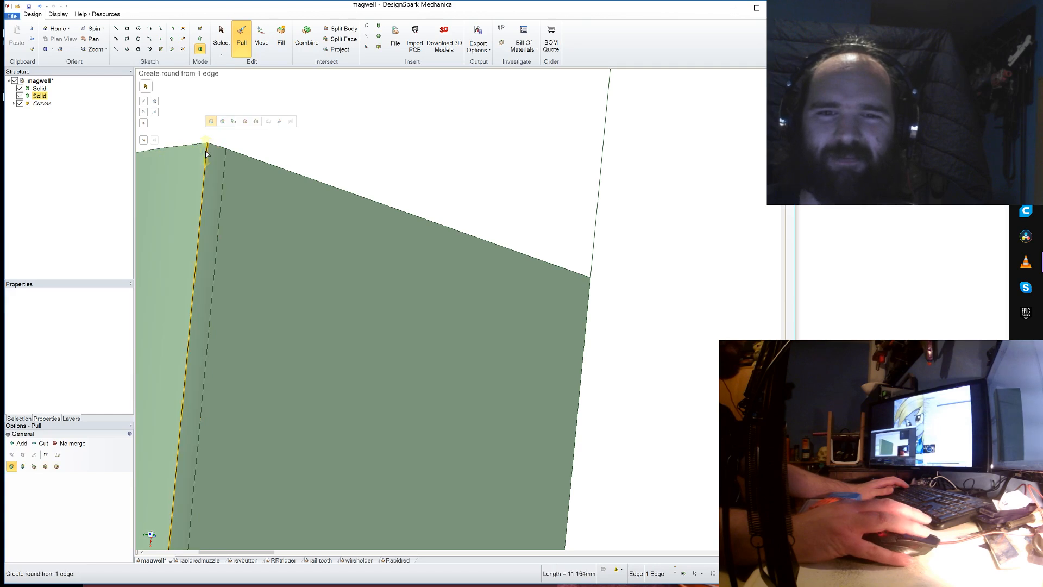
text(1)
key(Return)
click(330, 137)
- Examine the shape of both magwell pieces and their short legs from several sides
scroll(330, 138, down, 5)
middle_drag(330, 137, 428, 340)
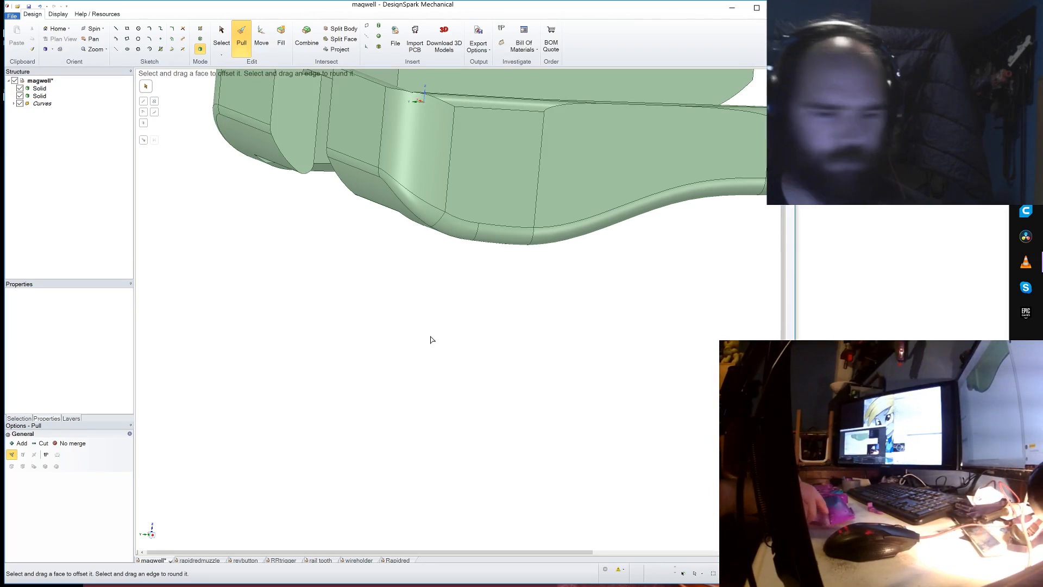
scroll(413, 412, down, 5)
middle_drag(410, 422, 325, 341)
scroll(305, 416, up, 3)
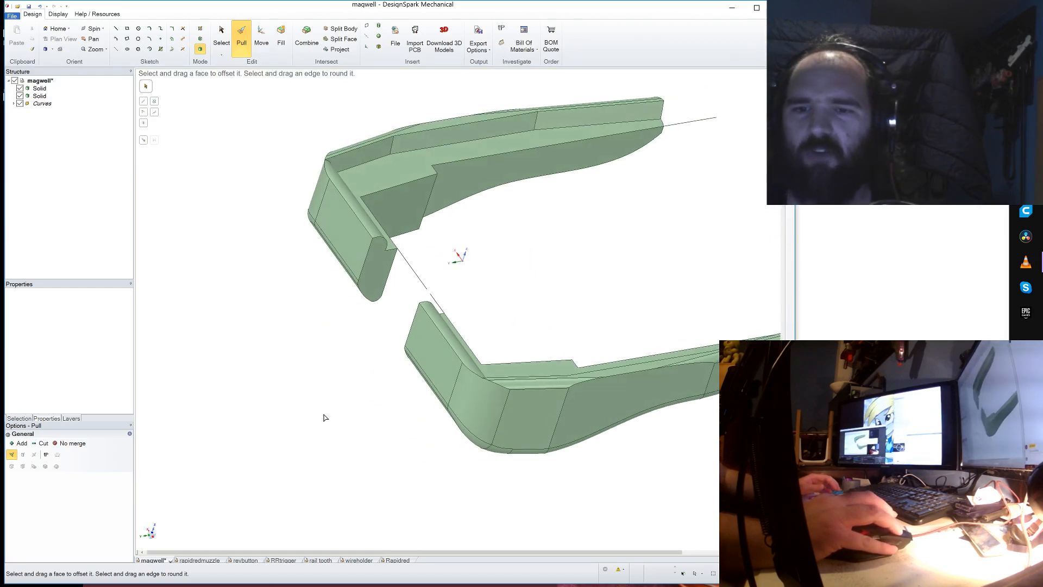
mouse_move(279, 444)
middle_down()
mouse_move(321, 442)
mouse_move(293, 435)
middle_up()
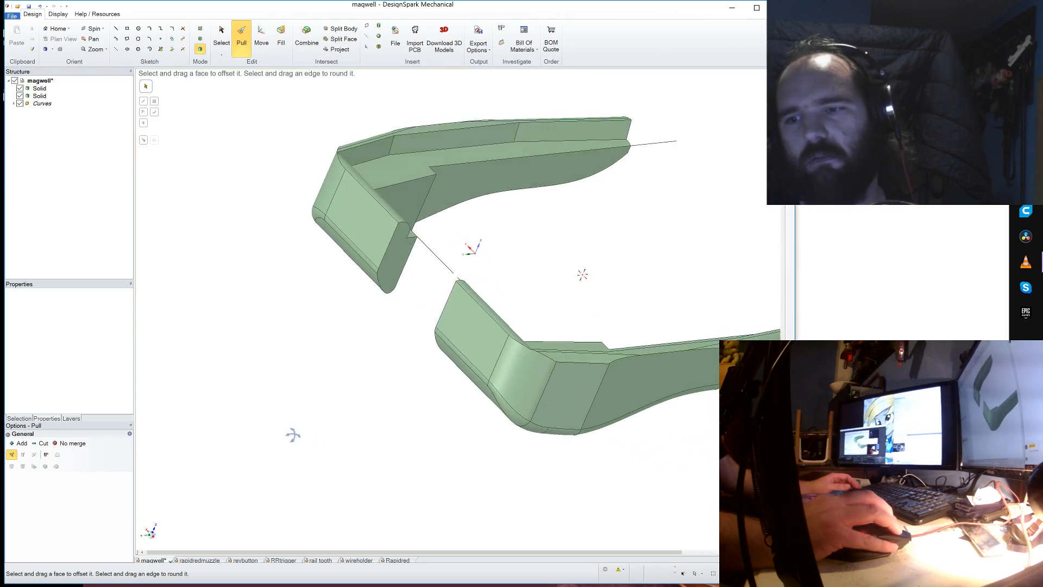
scroll(293, 435, down, 6)
scroll(437, 477, up, 5)
middle_drag(441, 478, 487, 487)
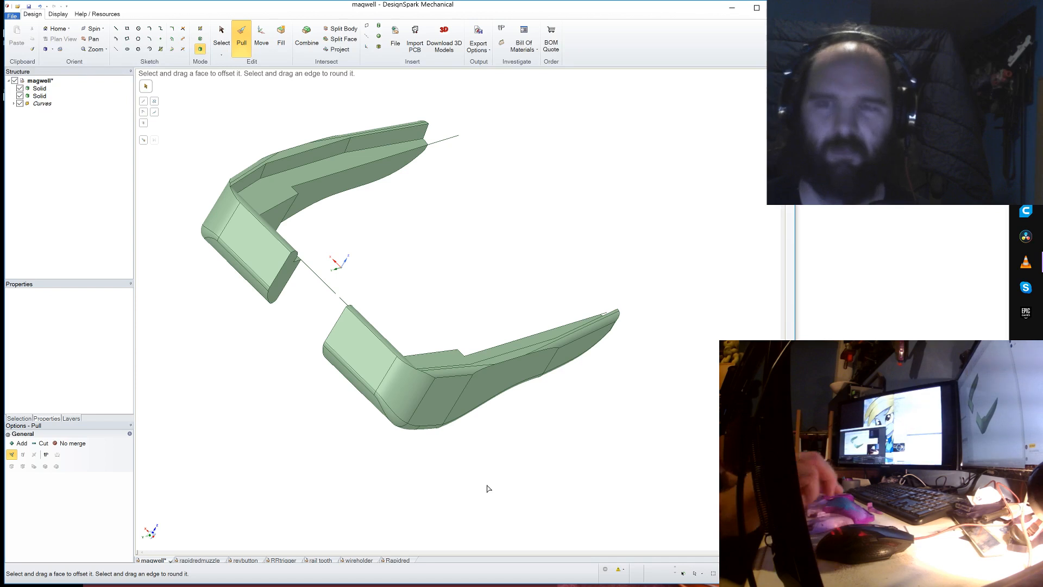
scroll(398, 219, down, 2)
middle_drag(390, 239, 397, 256)
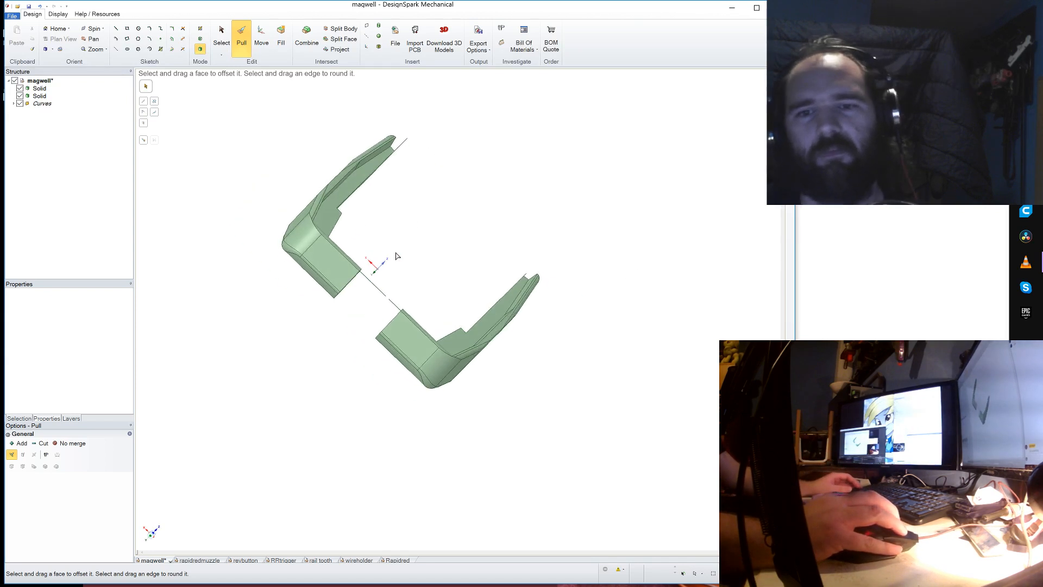
- Pull the narrow flat rim face on the upper piece's long arm outward by 3 mm
scroll(336, 183, up, 4)
click(334, 172)
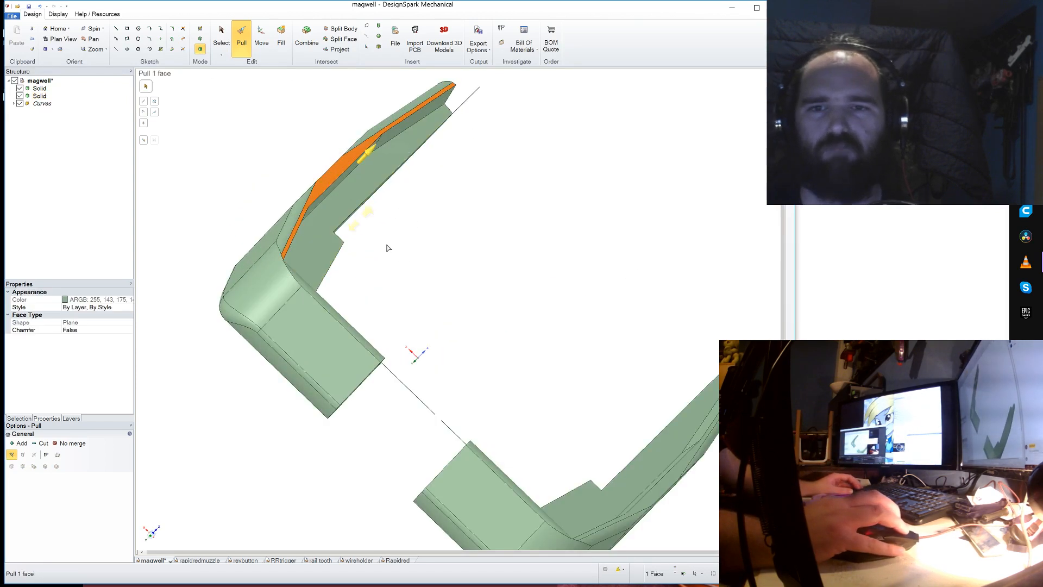
drag(366, 152, 365, 159)
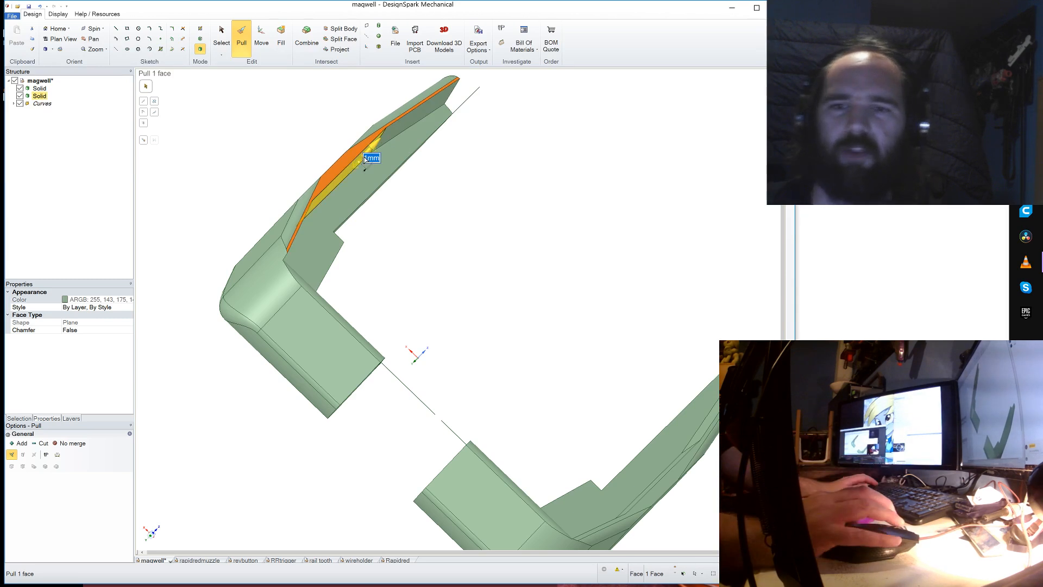
mouse_move(449, 249)
middle_down()
mouse_move(473, 240)
mouse_move(360, 292)
mouse_move(443, 252)
mouse_move(473, 255)
mouse_move(459, 255)
middle_up()
drag(363, 156, 374, 148)
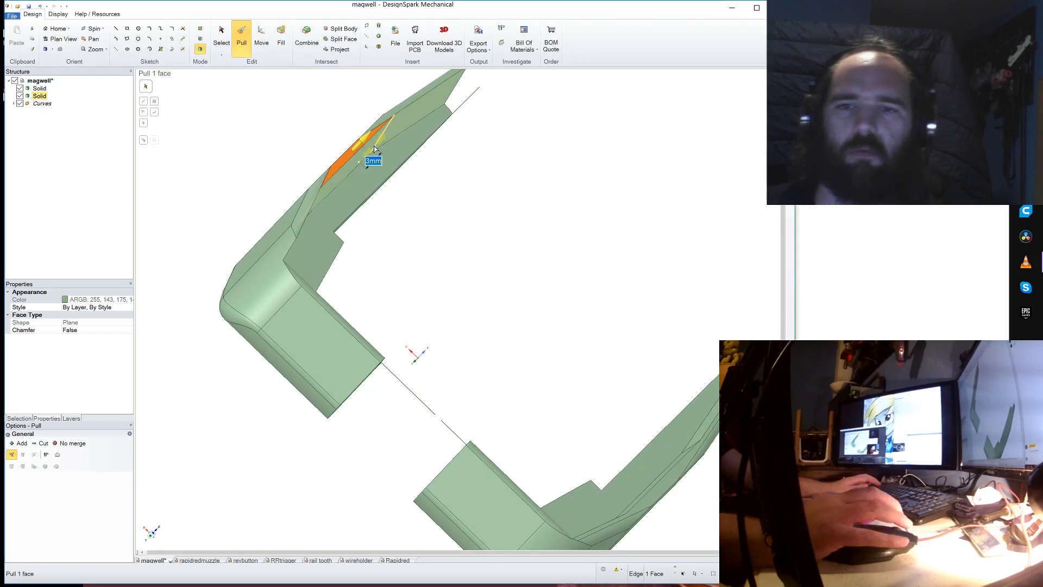
middle_drag(374, 149, 347, 76)
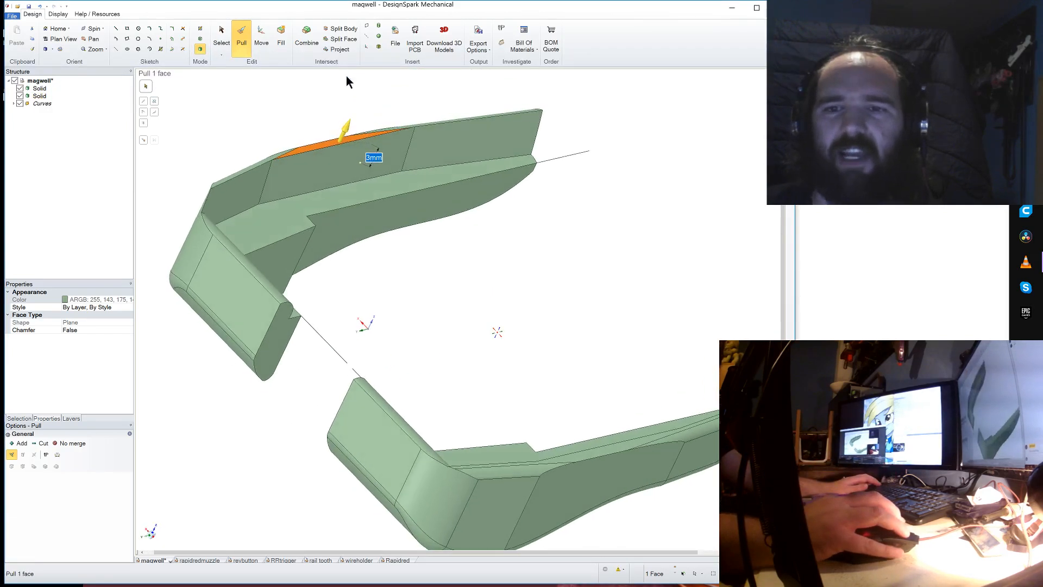
- Pull the matching narrow rim face on the lower piece's long arm outward by 3 mm
click(606, 455)
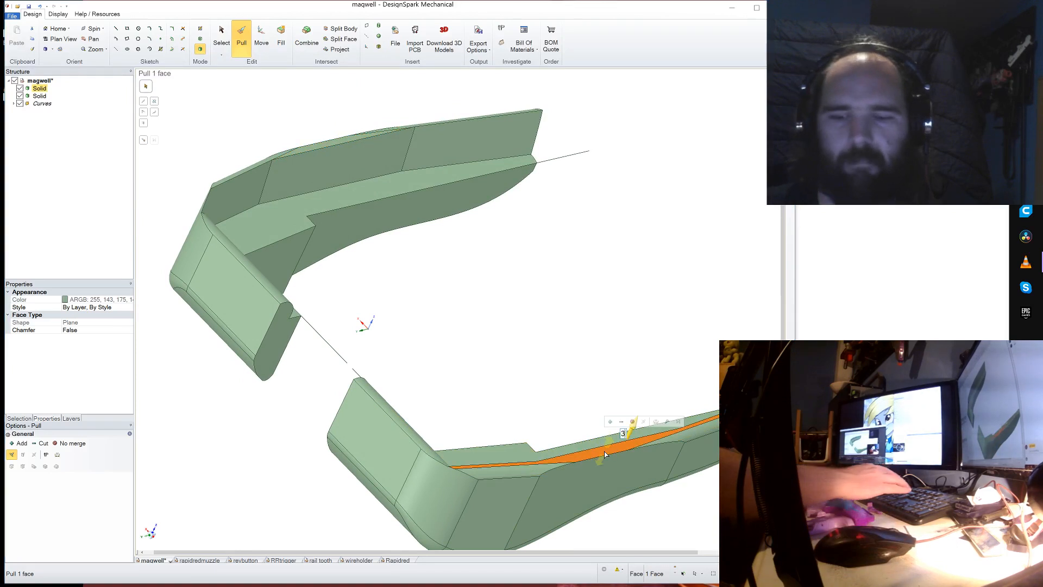
text(3)
key(Return)
- Round the short edge along the extended rim of the lower piece's long arm with a 1 mm radius
click(556, 330)
middle_drag(556, 330, 527, 313)
click(669, 417)
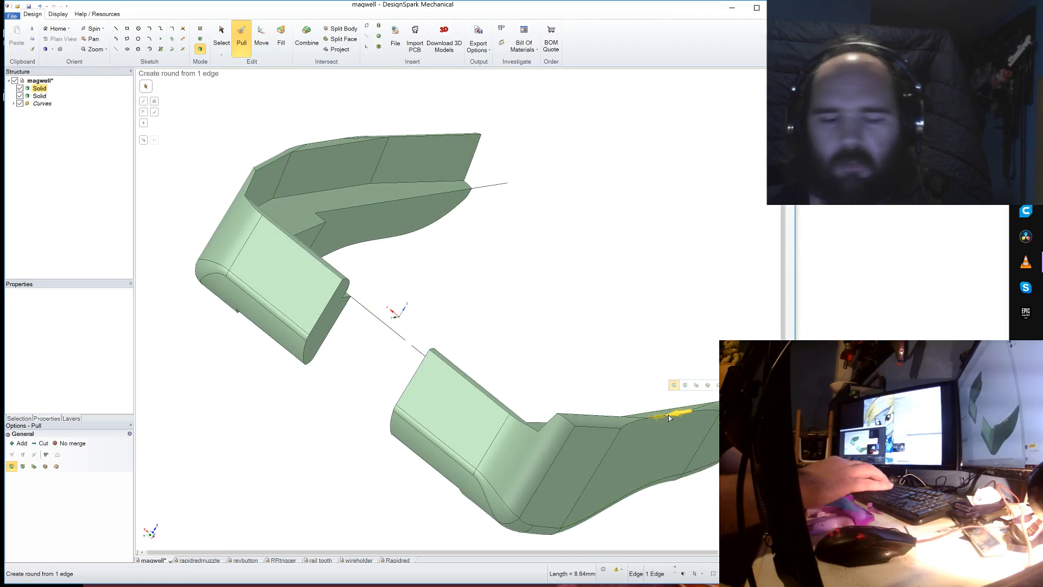
text(1)
key(Return)
middle_drag(492, 335, 494, 284)
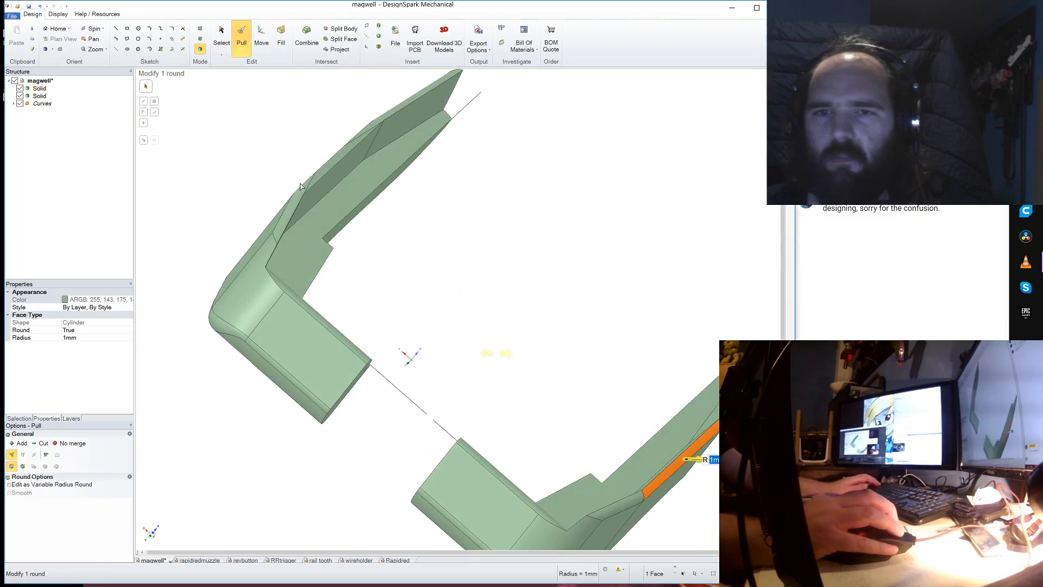
- Round the matching edge along the extended rim of the upper piece's long arm with a 1 mm radius
click(325, 162)
text(1)
key(Return)
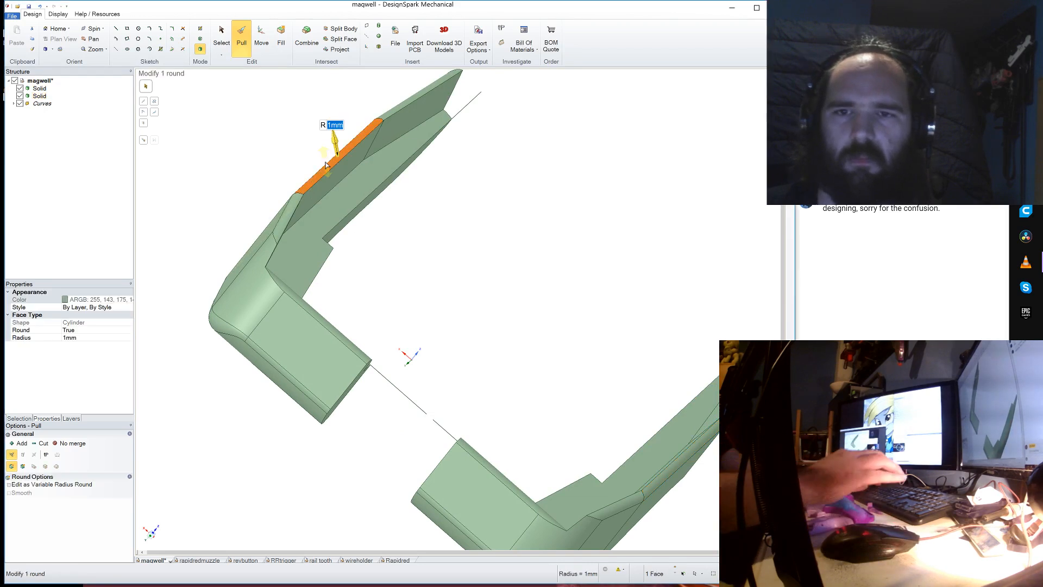
- Delete the leftover Curves folder from the magwell structure
middle_drag(454, 270, 451, 220)
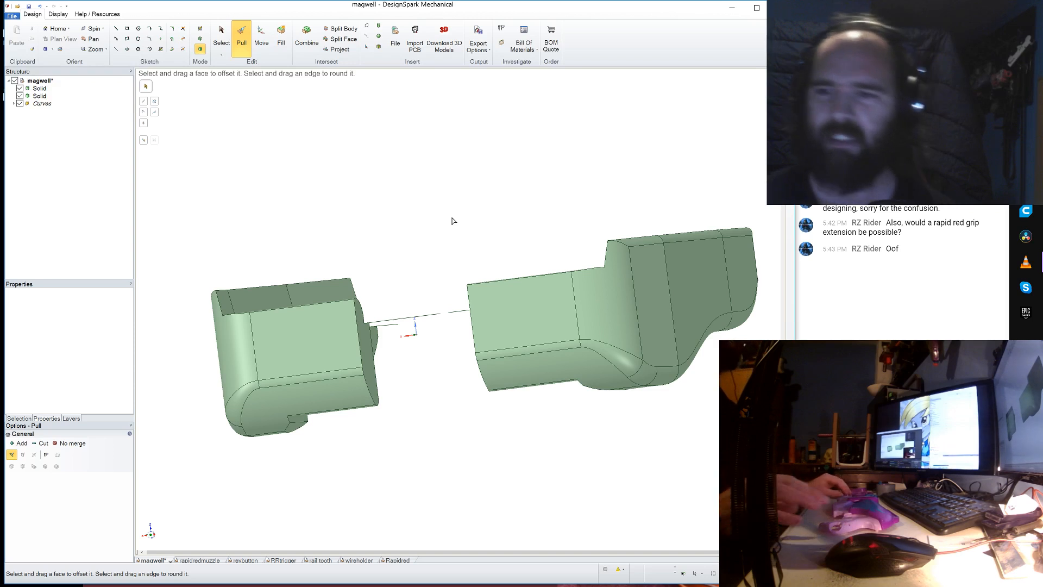
mouse_move(481, 387)
middle_down()
mouse_move(533, 233)
mouse_move(527, 214)
mouse_move(492, 242)
middle_up()
right_click(39, 103)
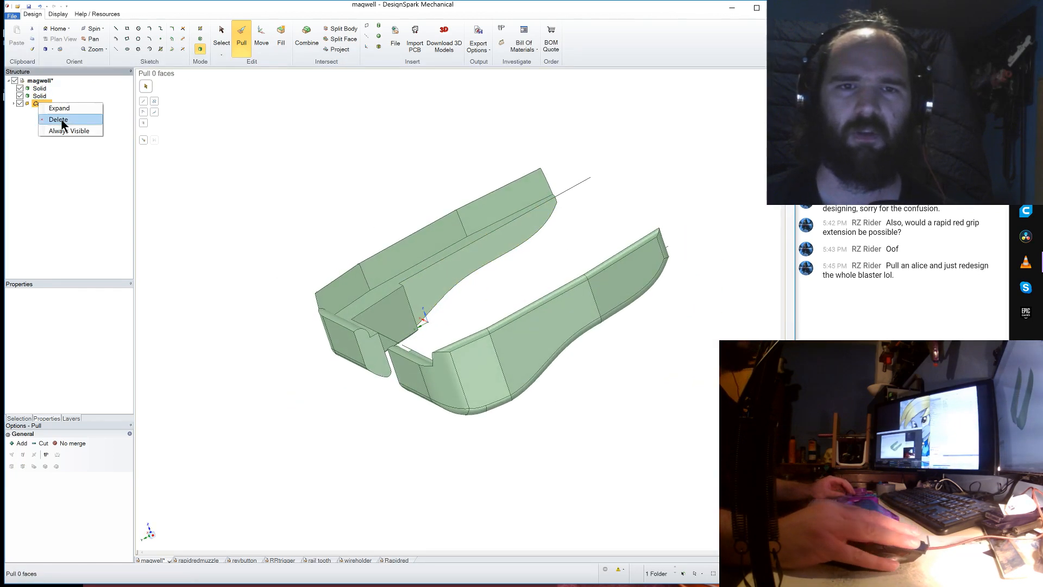
click(60, 123)
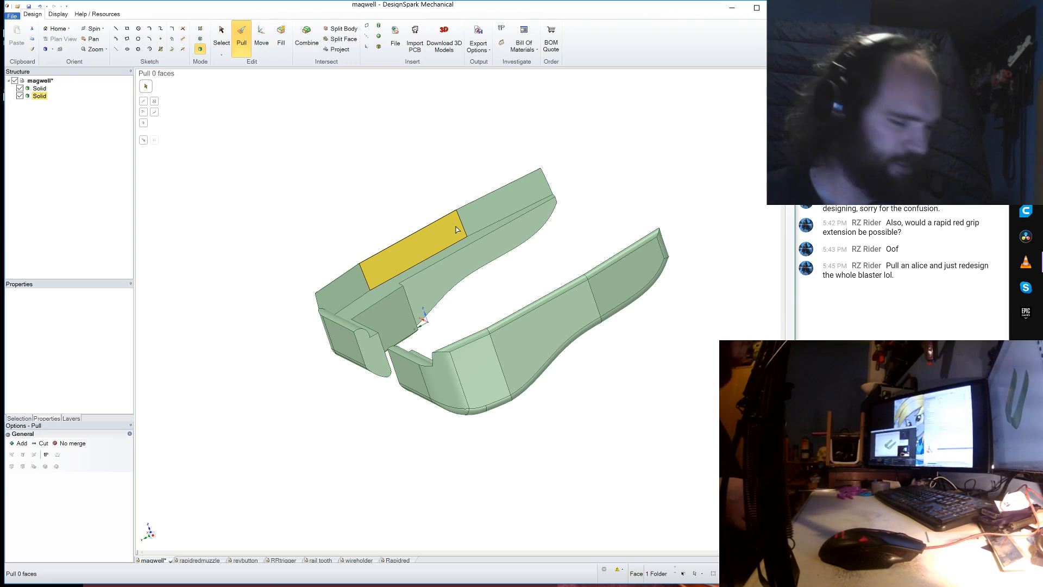
- Examine the arms, short legs and inner blocks of both magwell pieces from several sides
middle_drag(522, 296, 657, 172)
scroll(566, 261, up, 3)
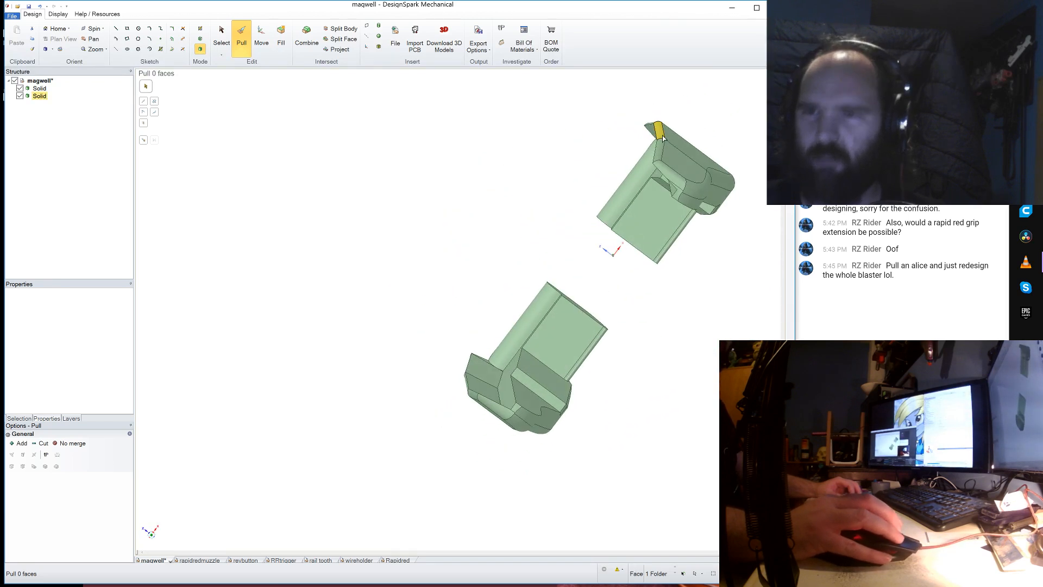
middle_drag(647, 126, 394, 404)
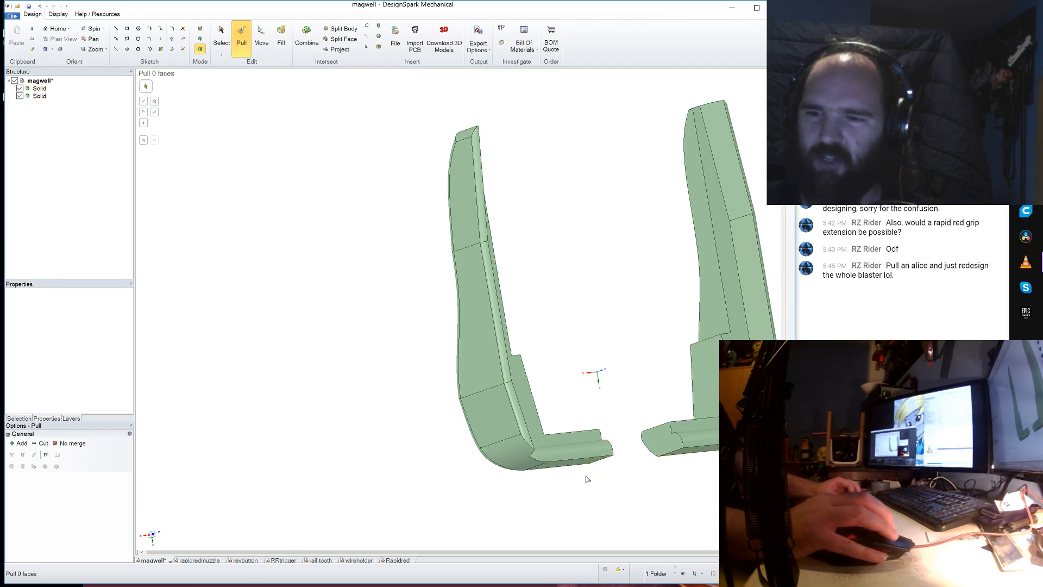
middle_drag(625, 199, 556, 298)
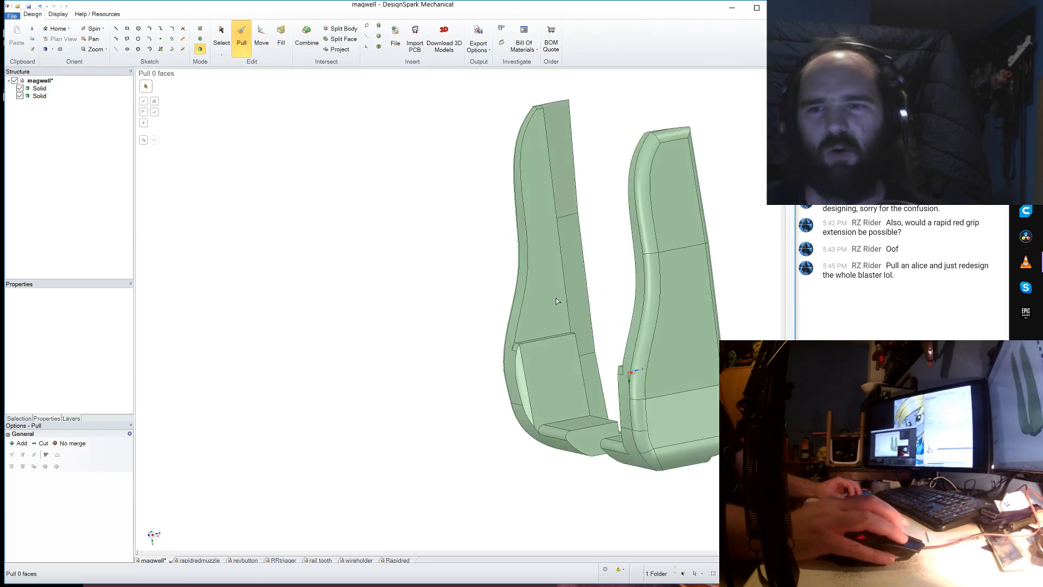
middle_drag(551, 373, 585, 305)
middle_drag(365, 446, 474, 427)
middle_drag(318, 483, 382, 448)
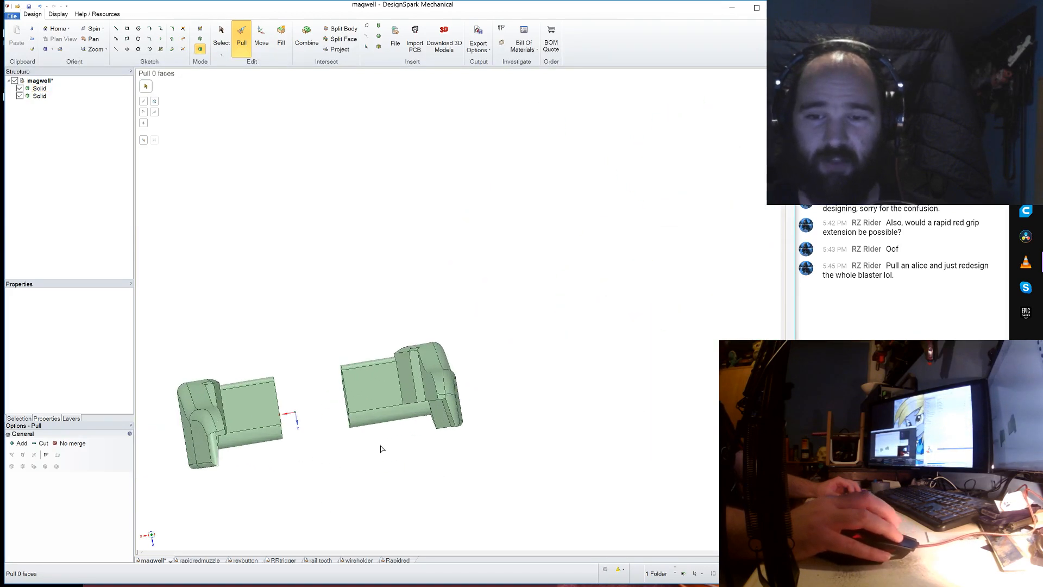
scroll(348, 451, up, 2)
middle_drag(504, 422, 480, 374)
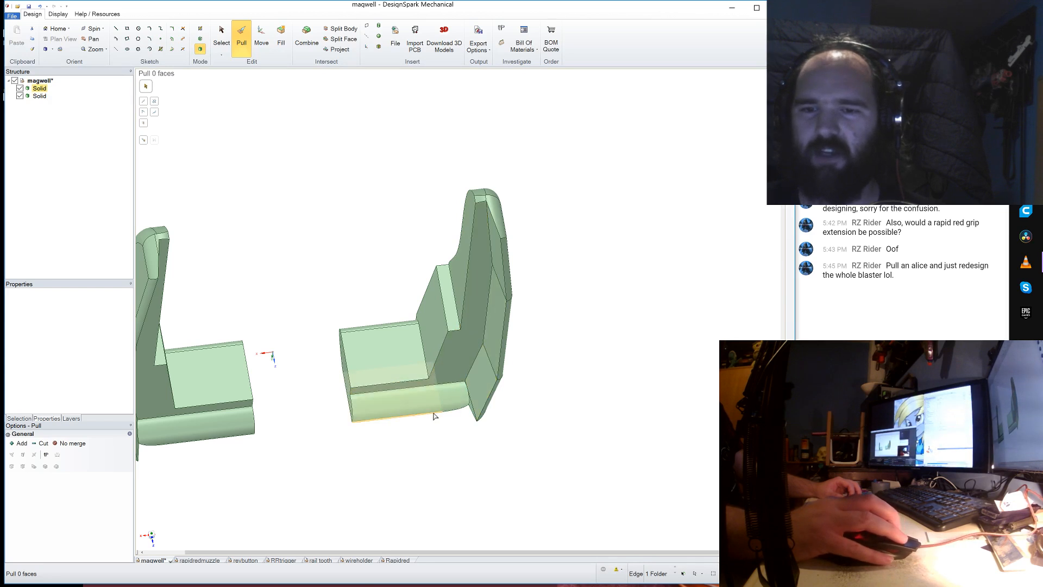
middle_drag(577, 328, 409, 326)
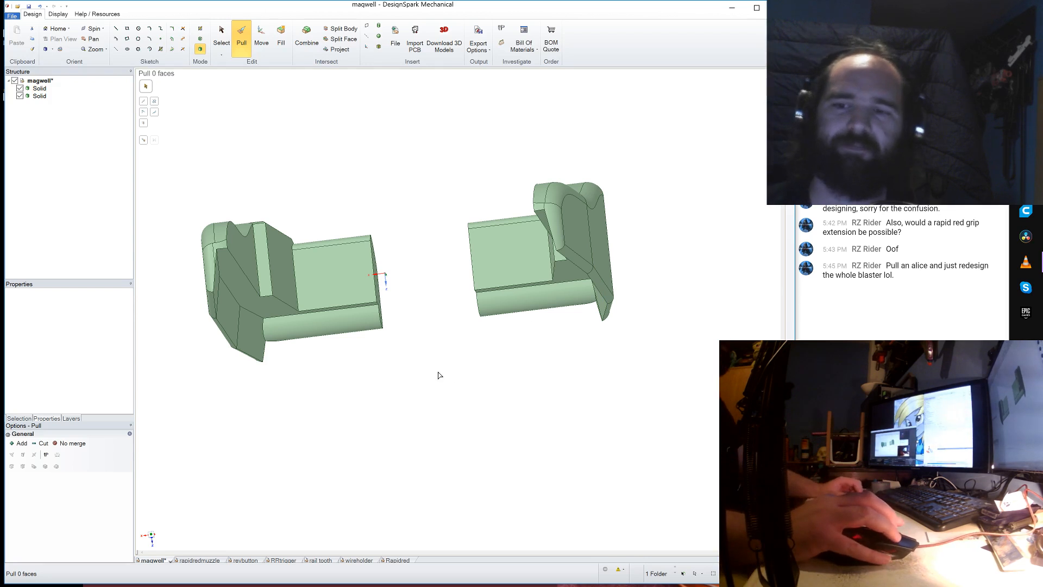
middle_drag(437, 351, 445, 342)
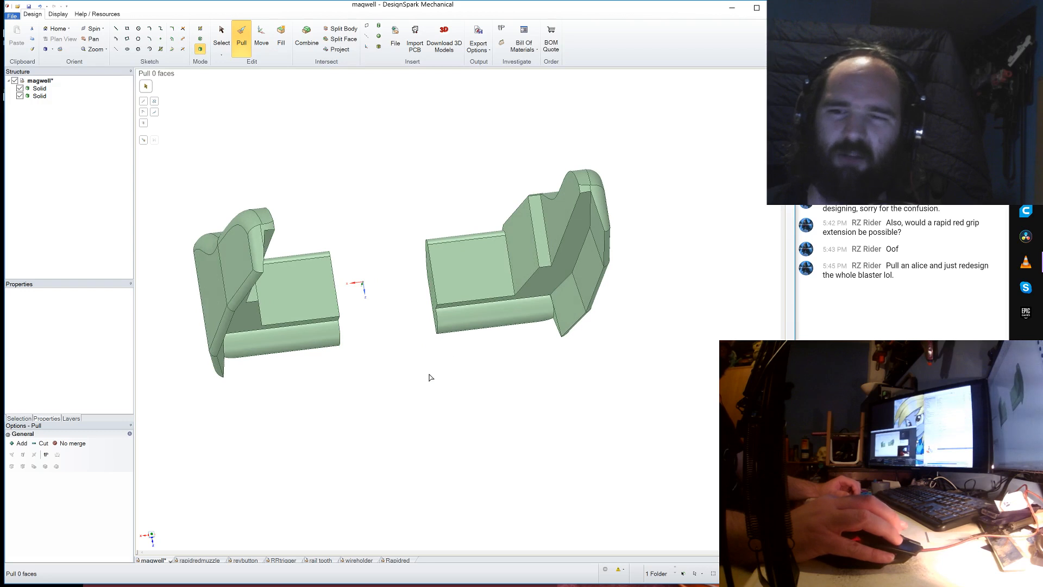
mouse_move(430, 377)
middle_down()
mouse_move(477, 377)
mouse_move(479, 363)
mouse_move(478, 382)
middle_up()
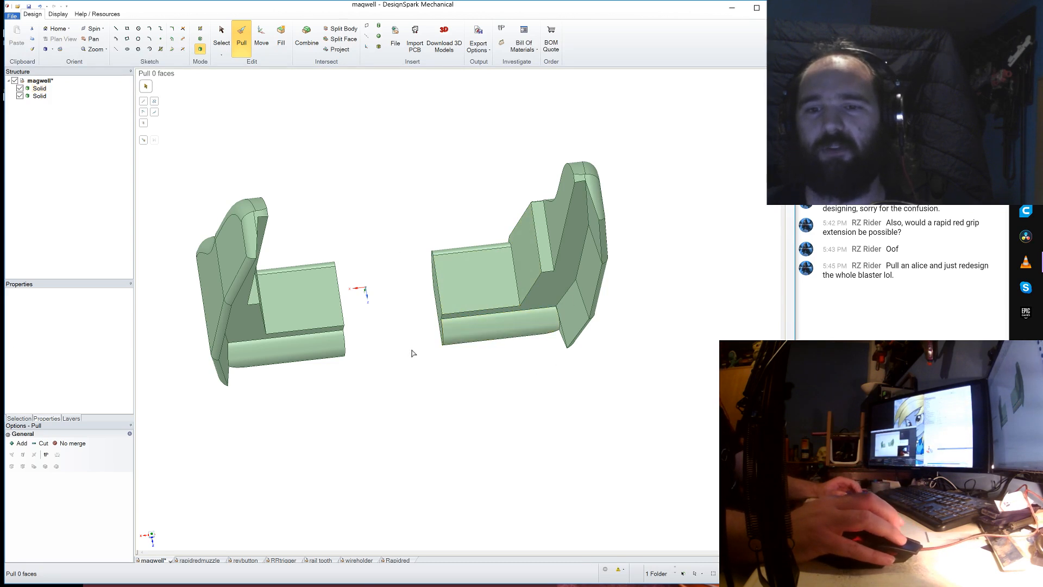
mouse_move(413, 351)
middle_down()
mouse_move(399, 303)
mouse_move(405, 370)
mouse_move(389, 373)
mouse_move(405, 374)
middle_up()
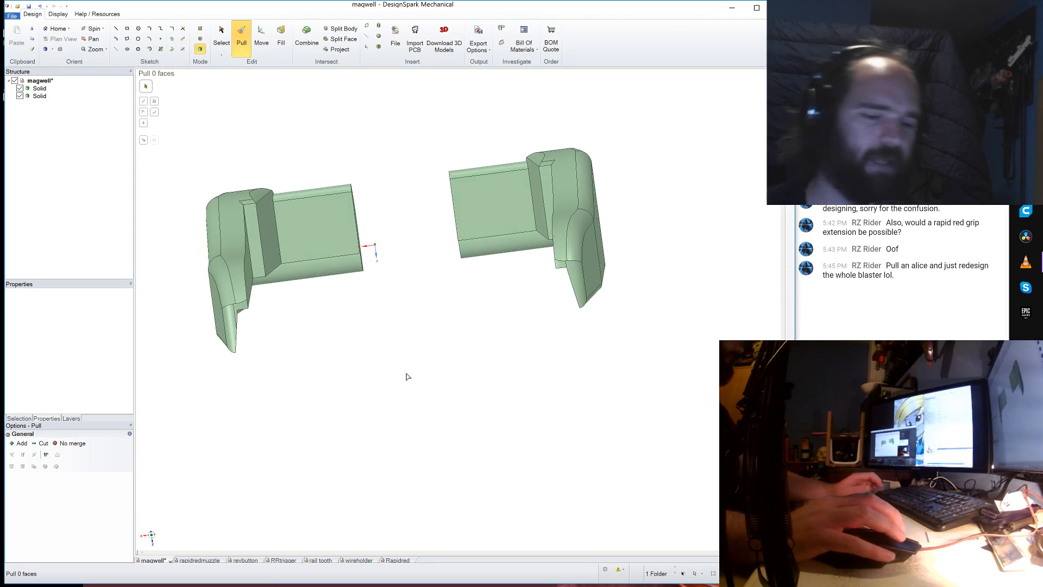
- Sketch lines on the narrow flat face of one piece's inner block, running diagonally to its far corner to split off a slim triangle
click(254, 239)
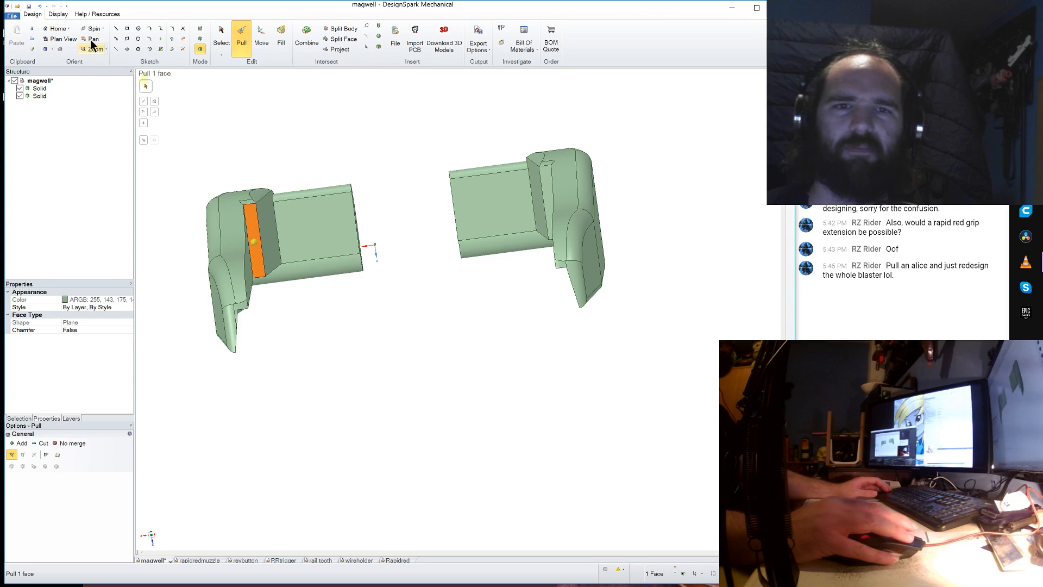
click(115, 28)
scroll(261, 168, up, 5)
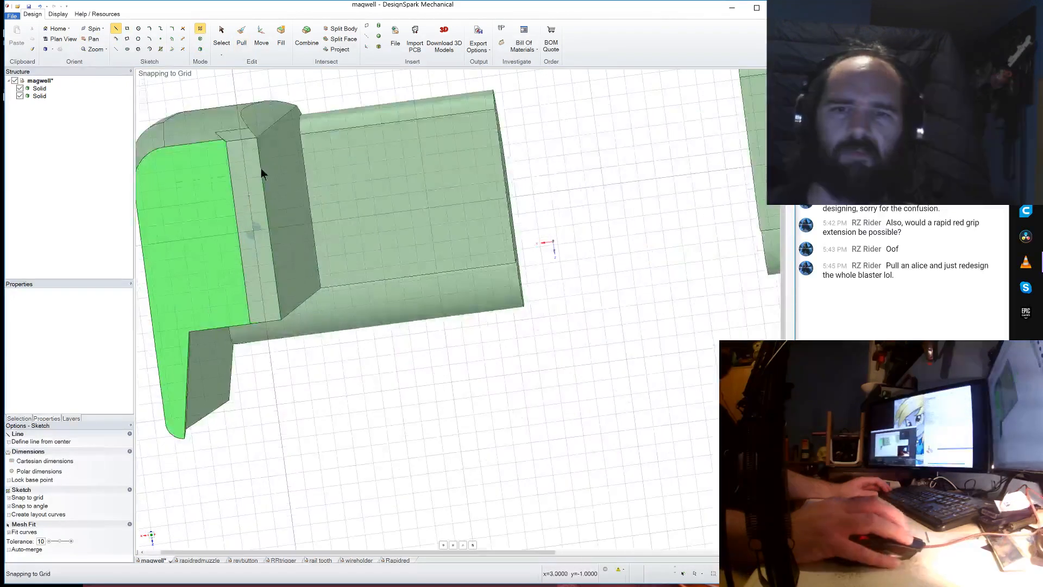
click(254, 139)
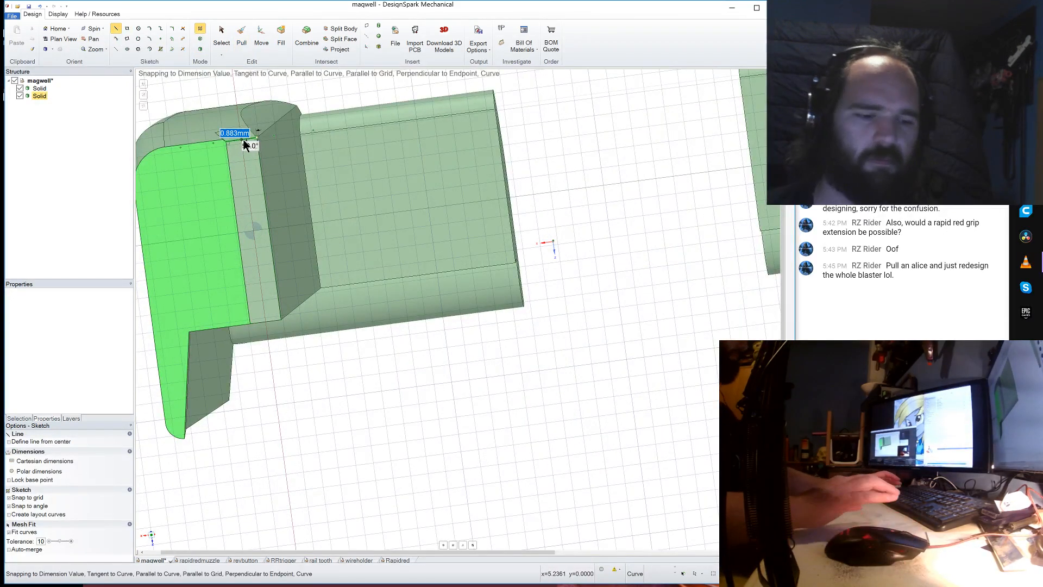
click(224, 145)
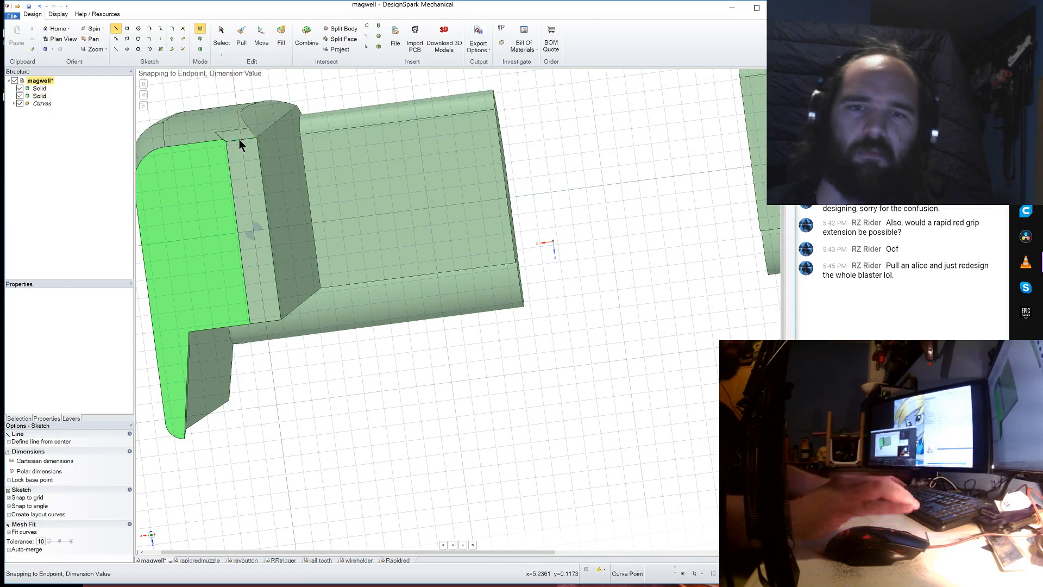
click(280, 318)
- Cut the slim triangle and the crescent-shaped wedge beside it back to the short leg's large flat face
click(237, 33)
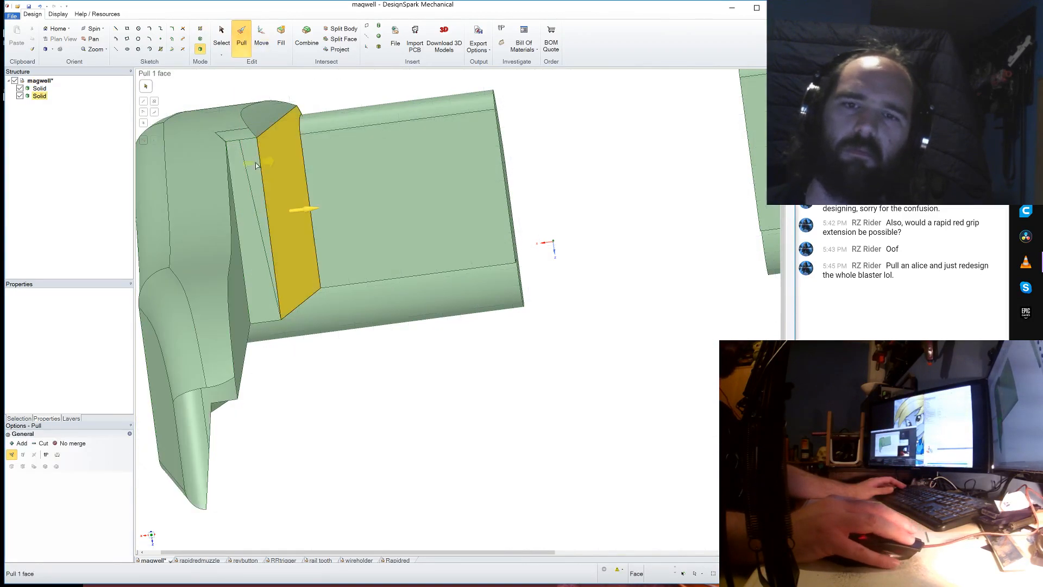
click(255, 162)
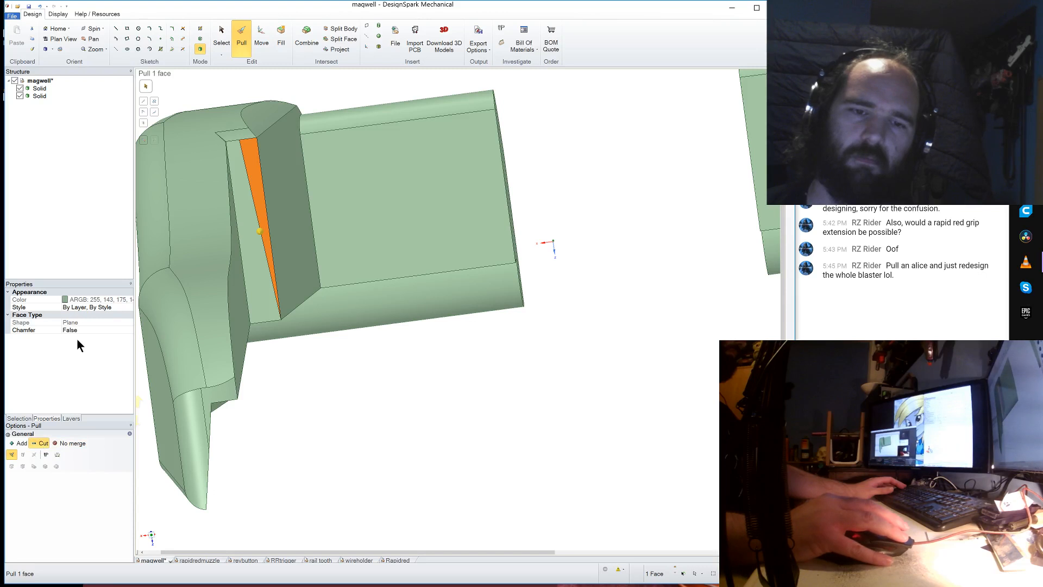
click(143, 140)
click(374, 198)
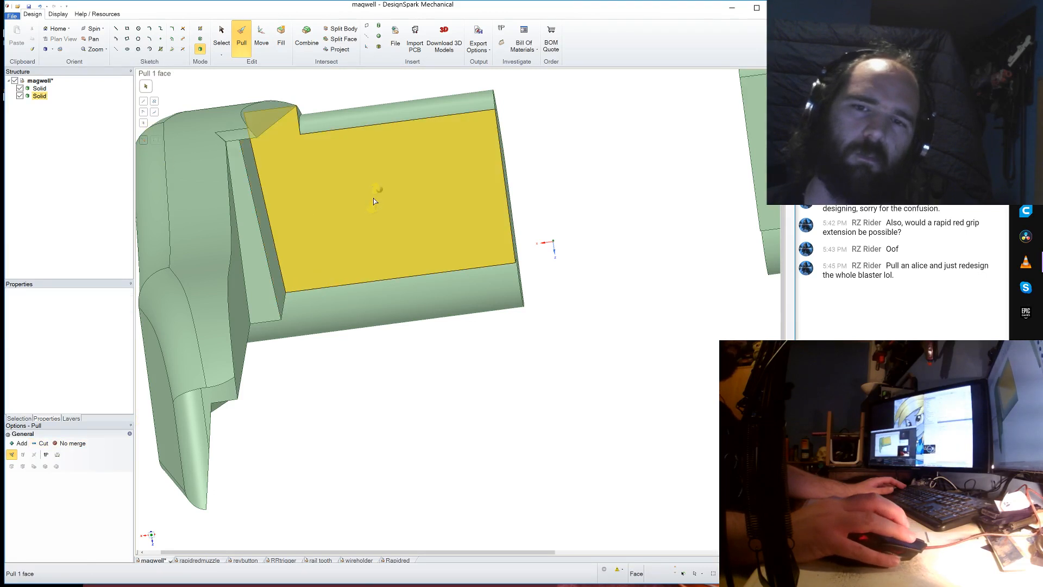
middle_drag(374, 201, 288, 160)
click(255, 111)
click(255, 111)
click(373, 198)
- Try to round the two adjoining edges between the long arm and the cut block with a 1 mm radius
click(231, 188)
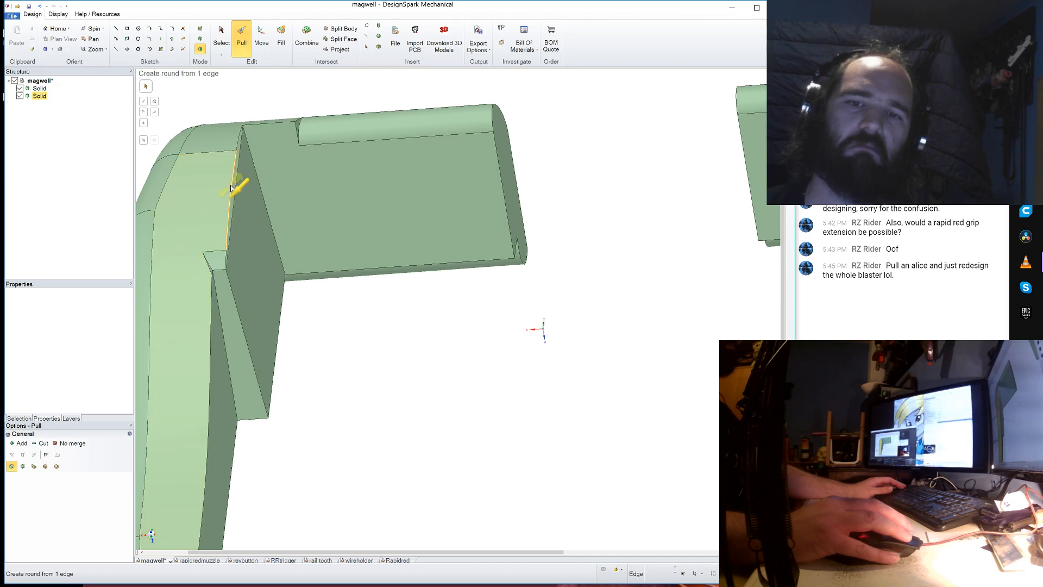
ctrl+click(238, 142)
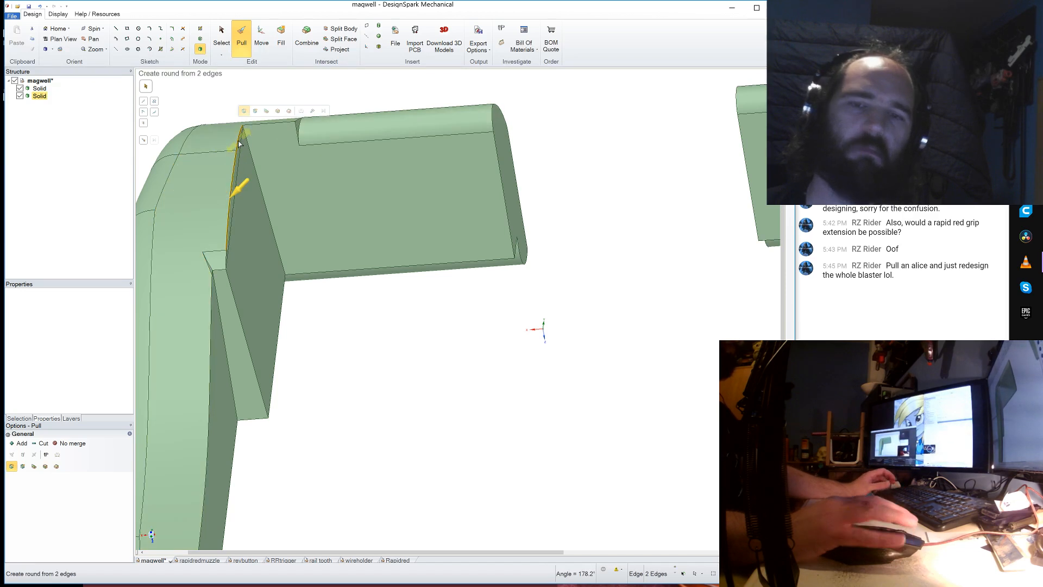
text(1)
key(Return)
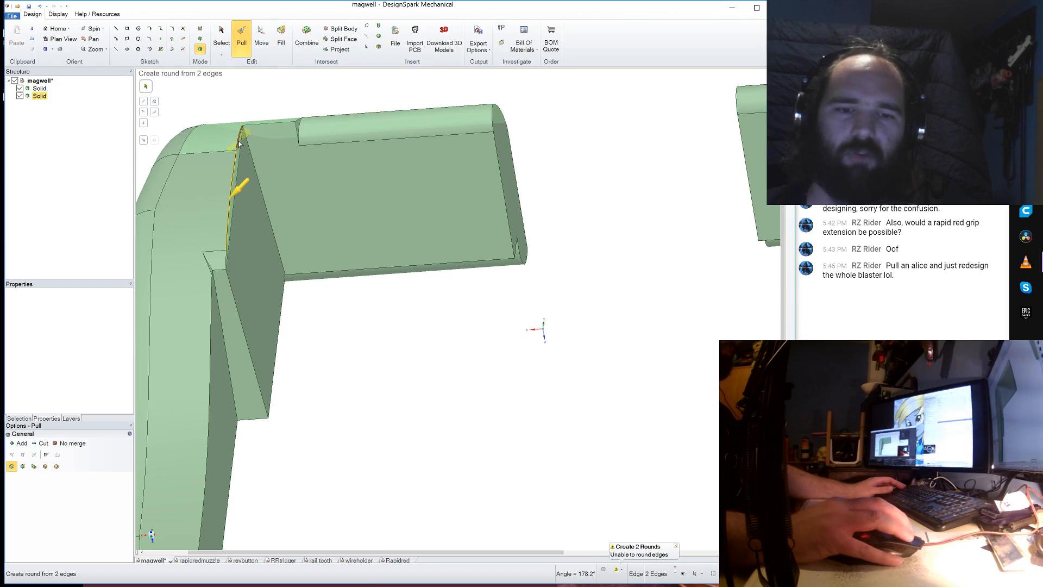
- Undo the cuts and the sketched lines on the inner block and return to solid editing
key(ctrl+z)
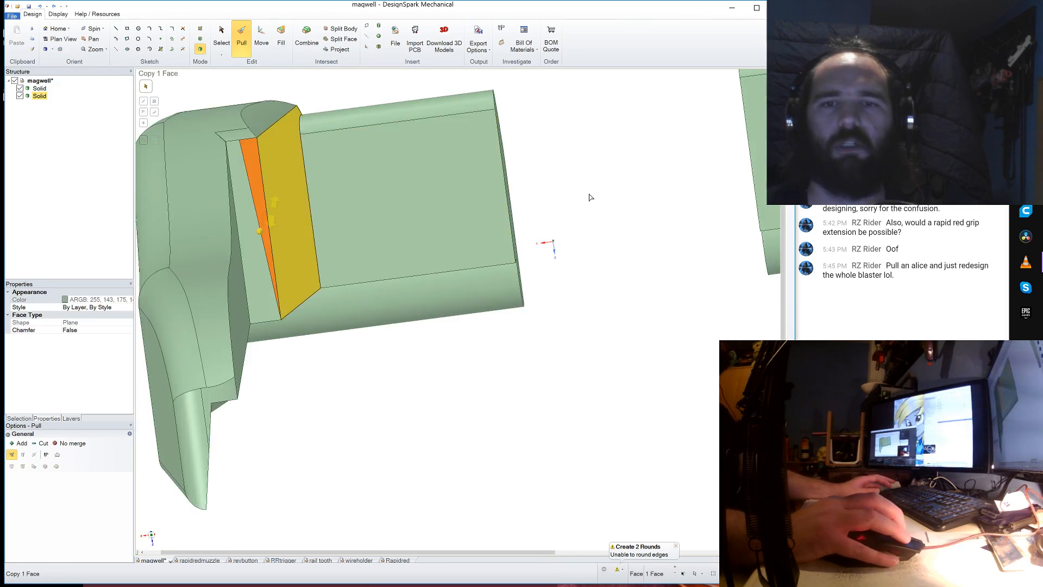
key(ctrl+z)
key(ctrl+z)
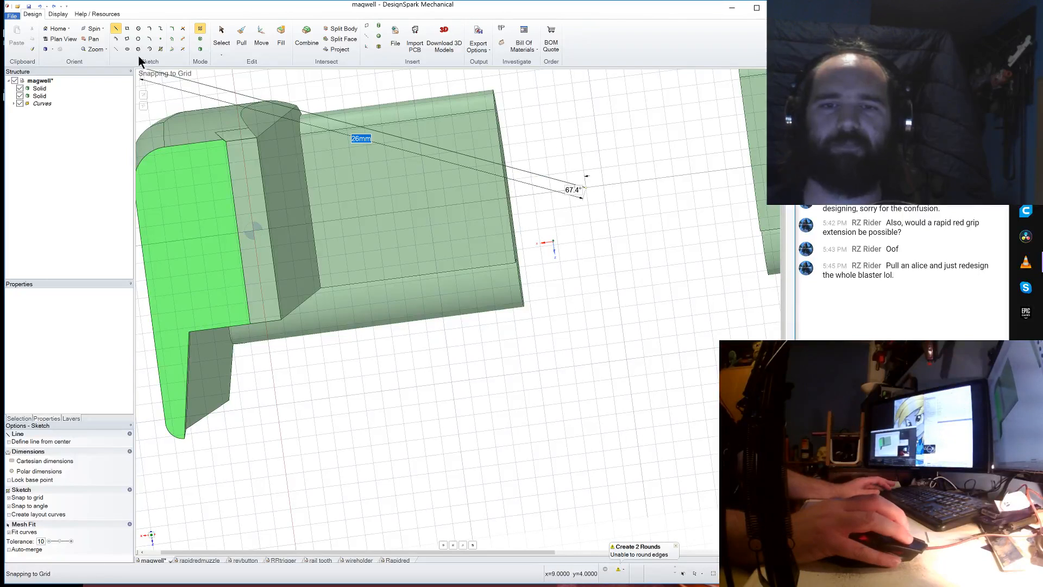
click(200, 49)
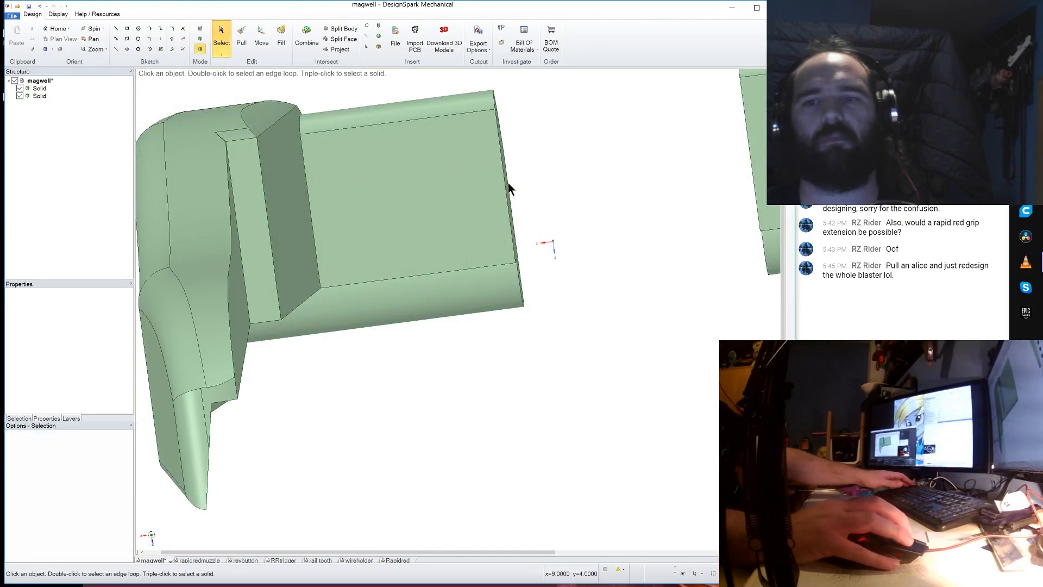
- Round the edge between the crescent-shaped face and the inner block's slanted side with a 2 mm radius
scroll(539, 231, down, 5)
middle_drag(550, 245, 554, 210)
scroll(538, 272, down, 3)
scroll(554, 199, up, 5)
scroll(418, 208, up, 4)
scroll(418, 213, up, 2)
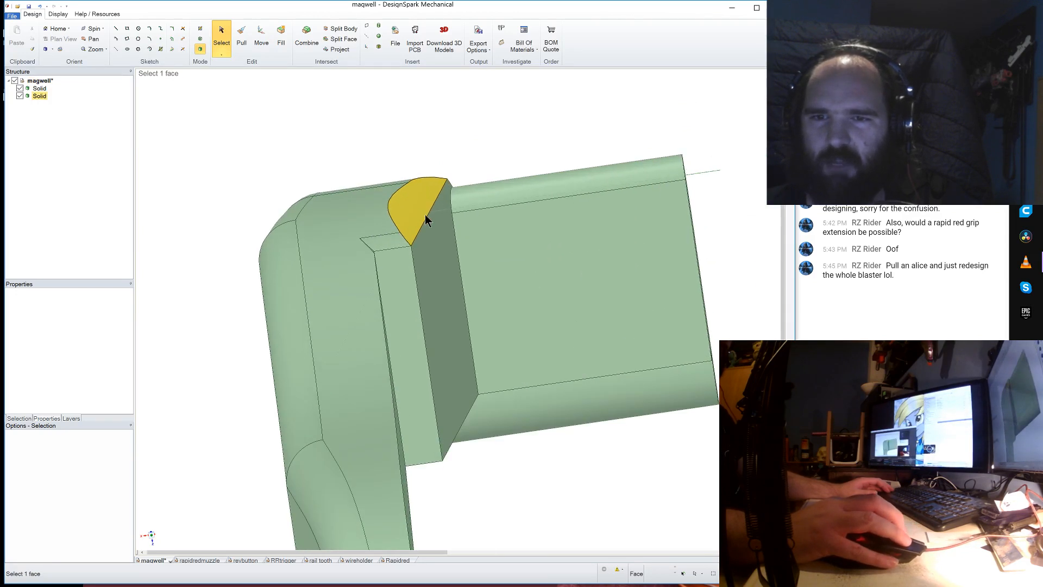
click(241, 38)
click(416, 219)
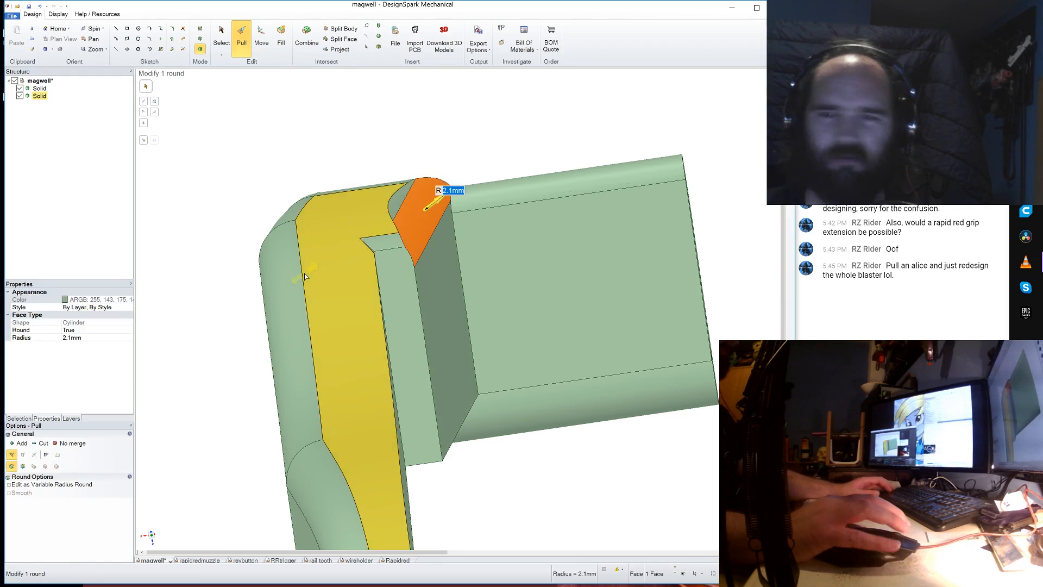
text(2)
key(Return)
- Round the matching edge beside the crescent-shaped face on the other magwell piece with a 2 mm radius
scroll(519, 204, down, 3)
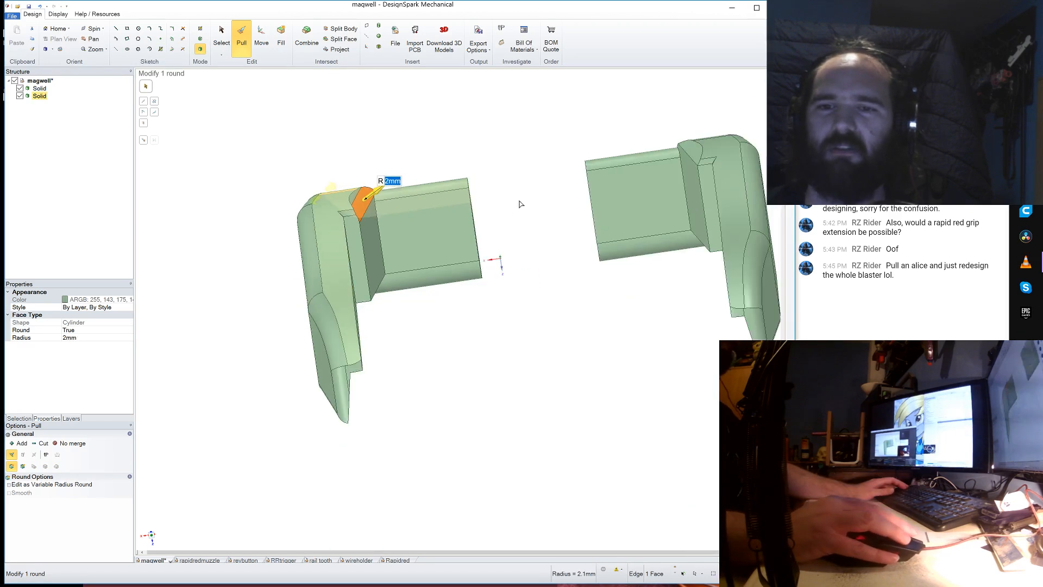
scroll(562, 188, up, 3)
scroll(712, 140, down, 4)
click(744, 137)
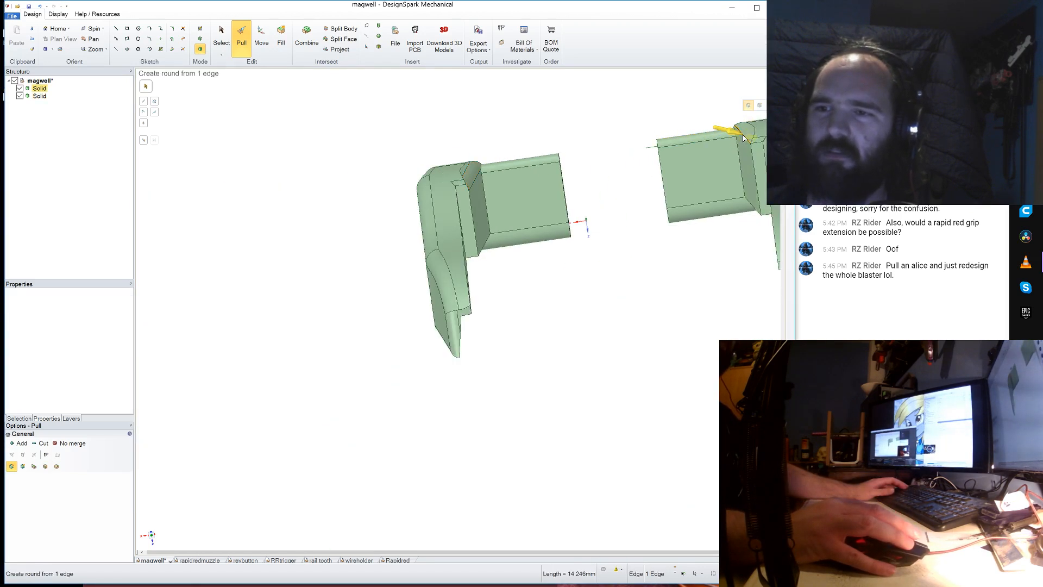
text(2)
key(Return)
click(591, 255)
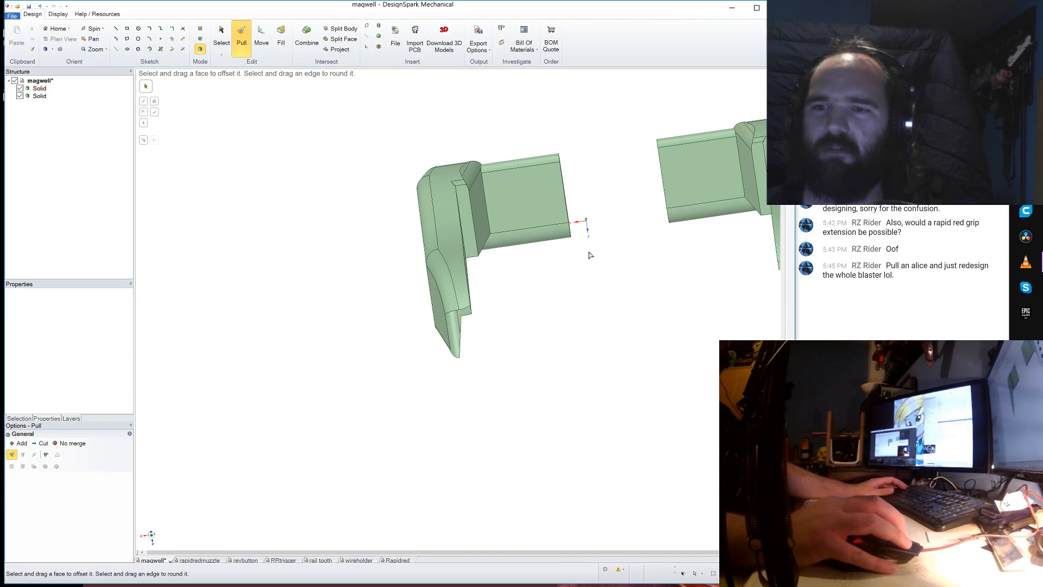
- Export the magwell model as the STL file magwell in the rapidred folder, replacing the existing file
click(13, 17)
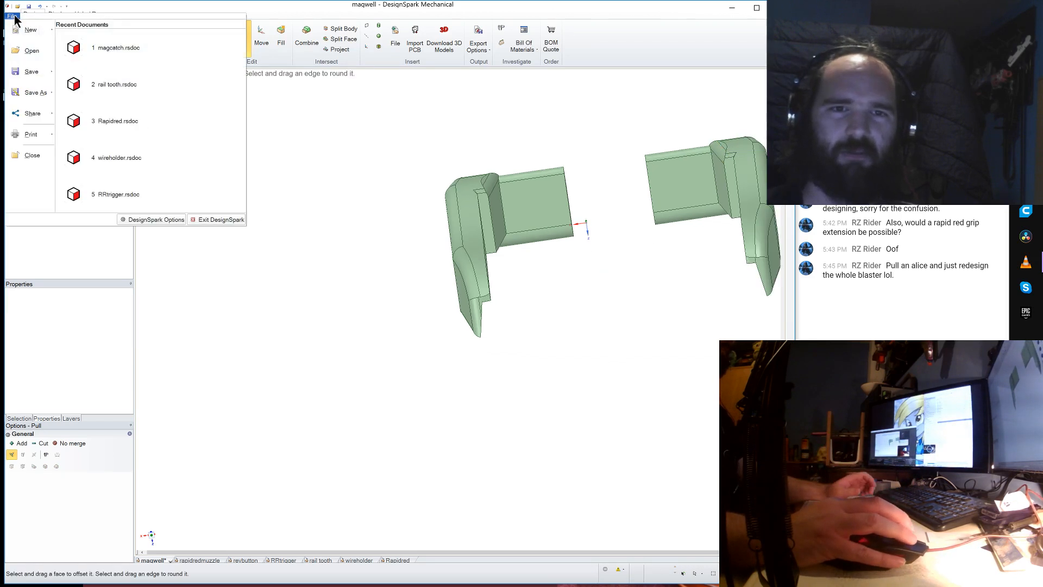
click(34, 92)
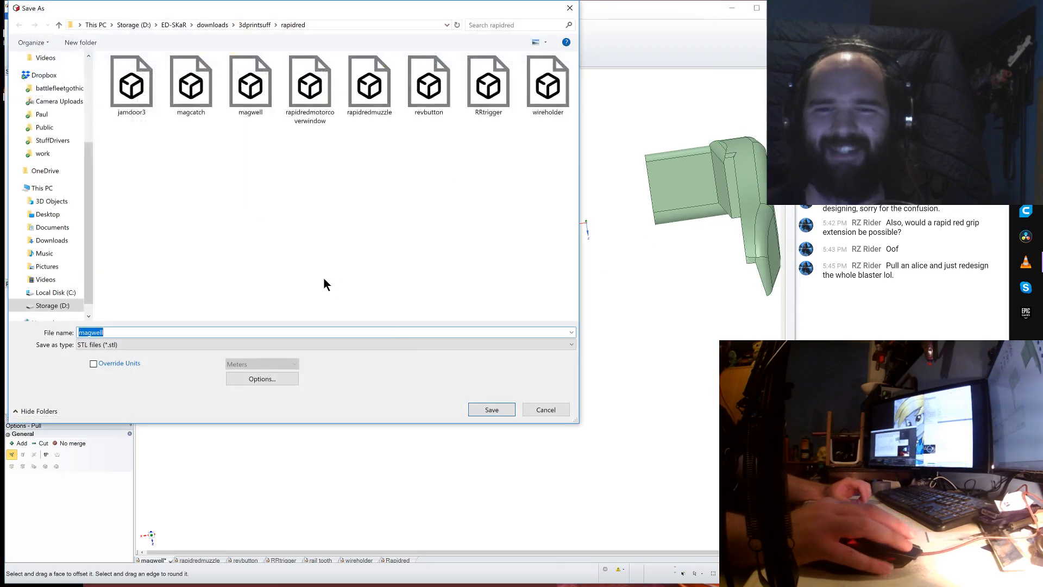
click(485, 409)
click(489, 334)
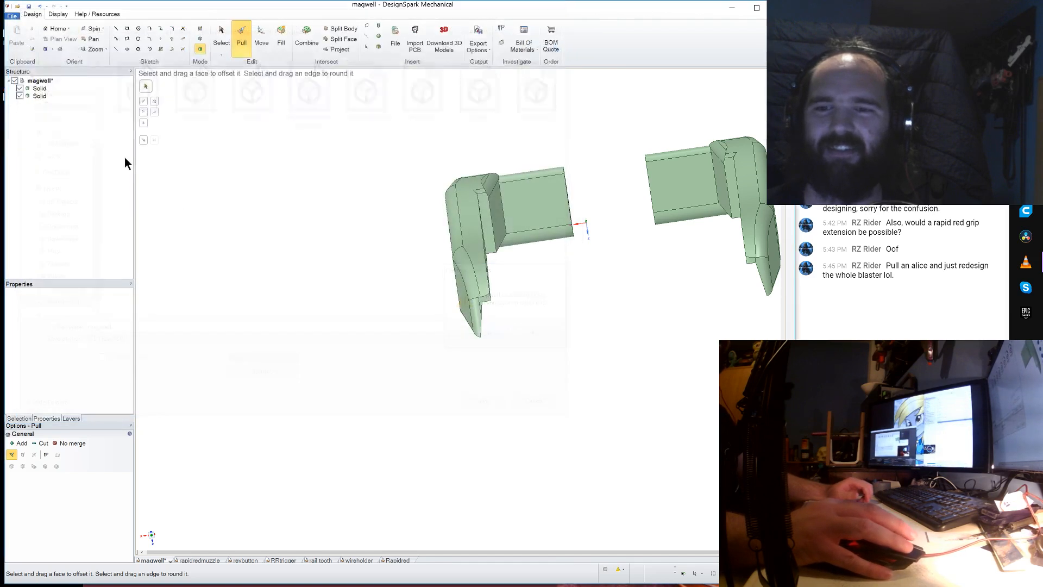
- Save the magwell model as the DS Mechanical file magwell in the rapidred folder, replacing the existing file
click(14, 17)
click(27, 94)
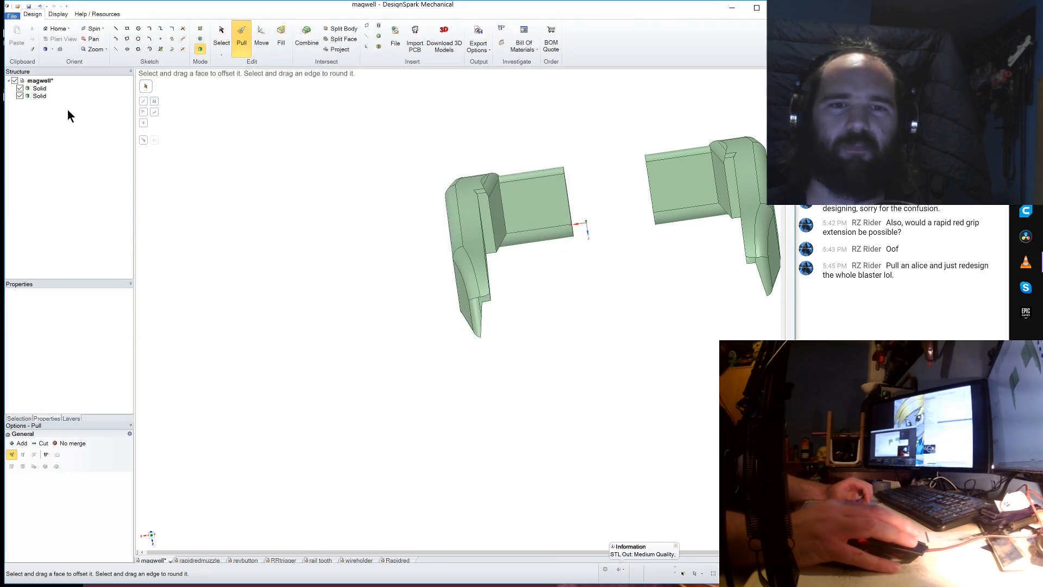
click(119, 344)
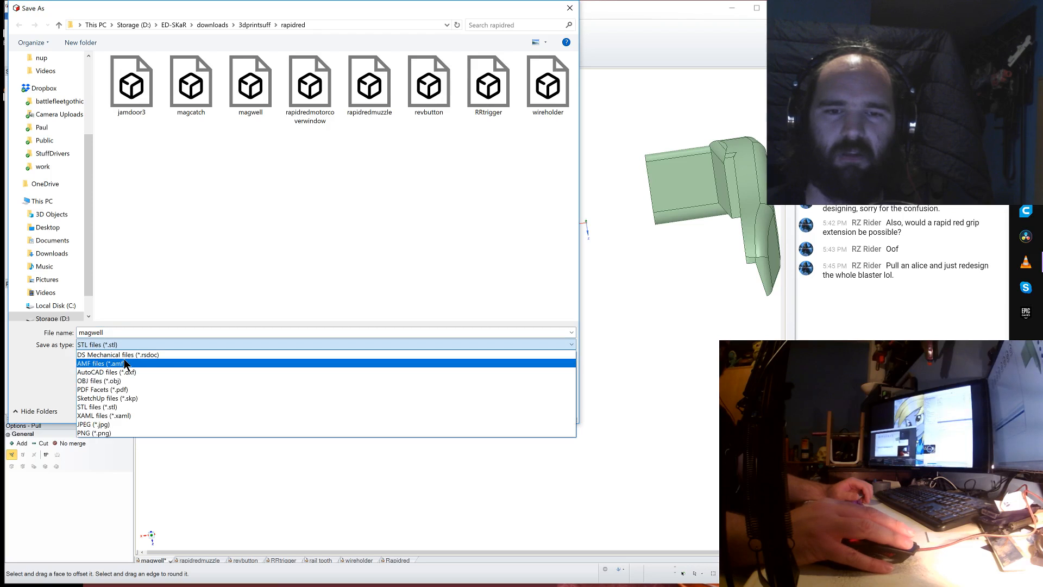
click(125, 364)
click(119, 346)
click(155, 355)
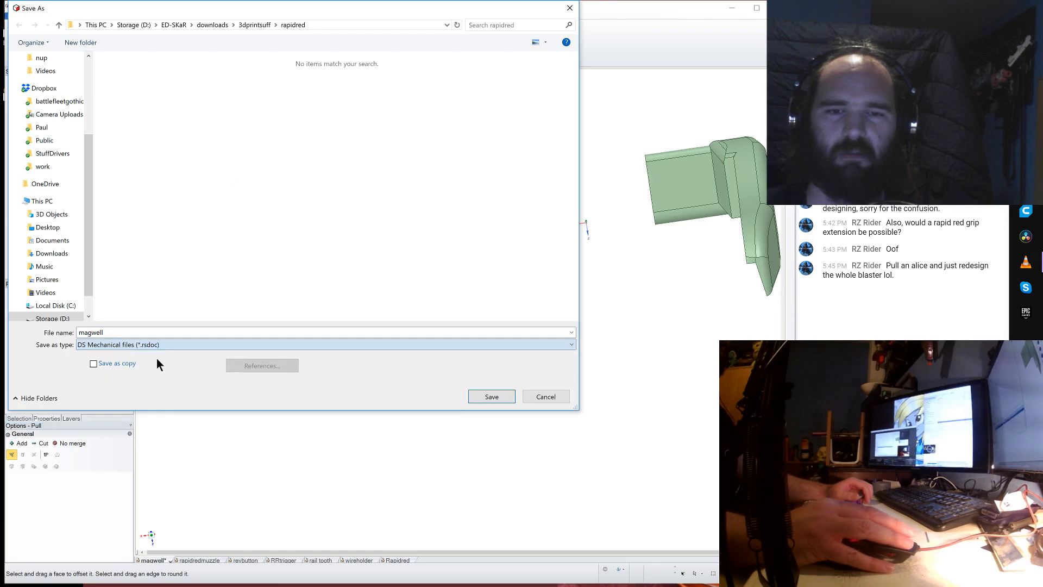
click(491, 396)
click(492, 339)
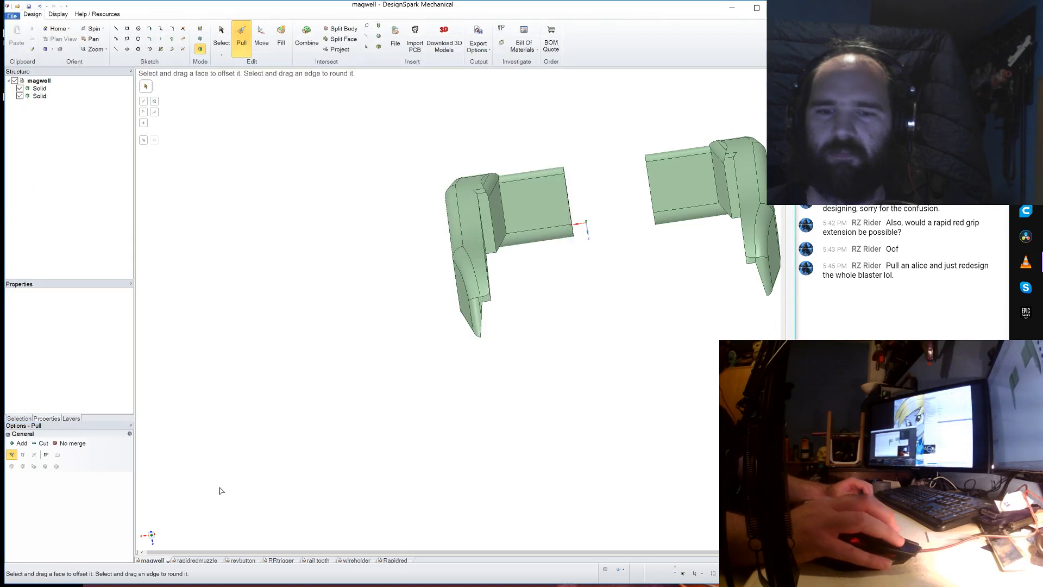
- Close the magwell and rapidredmuzzle documents and switch to the revbutton document
click(169, 560)
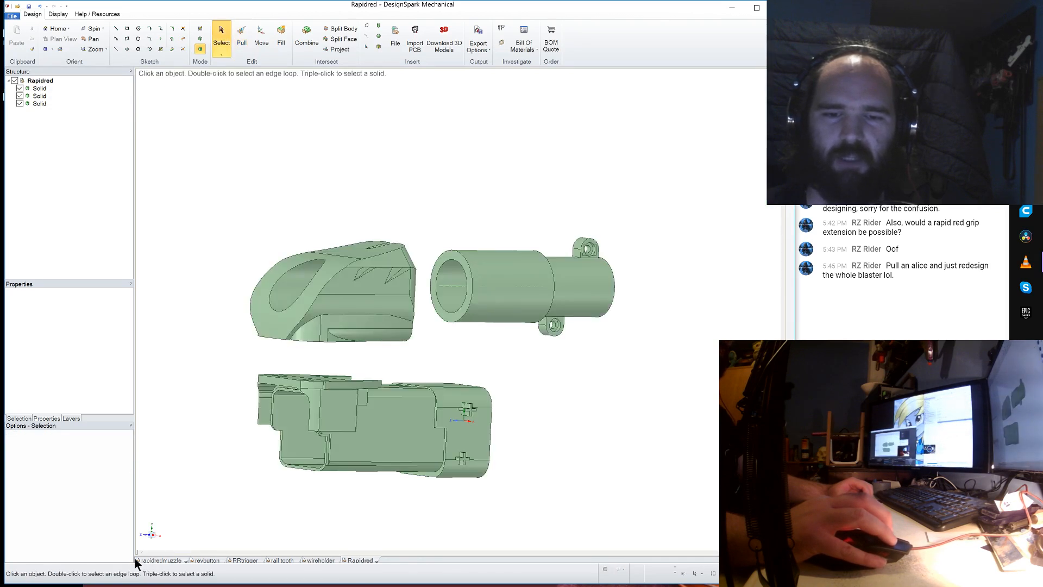
click(155, 560)
scroll(246, 330, down, 3)
scroll(432, 335, up, 3)
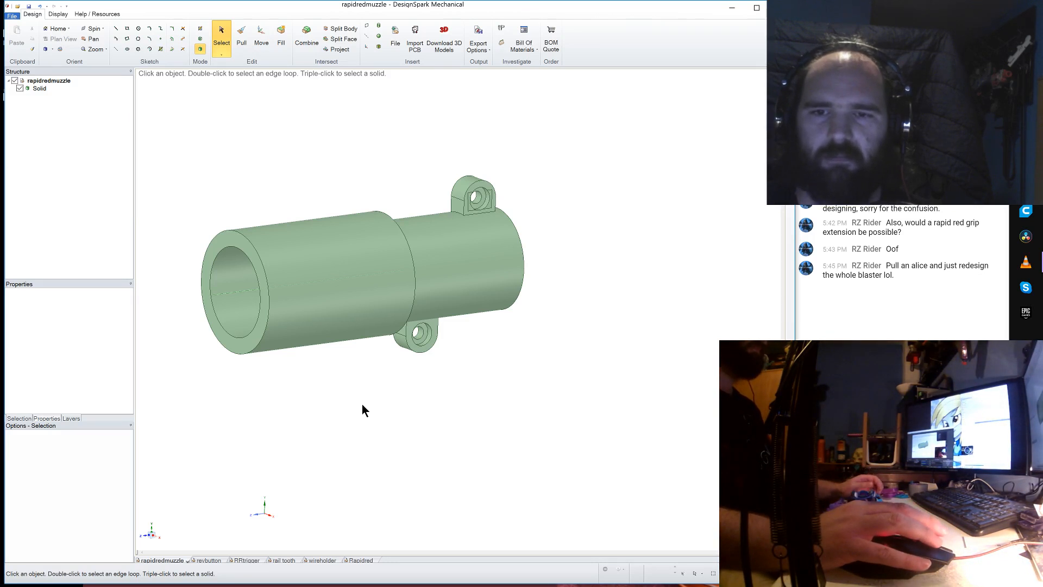
click(187, 560)
click(155, 560)
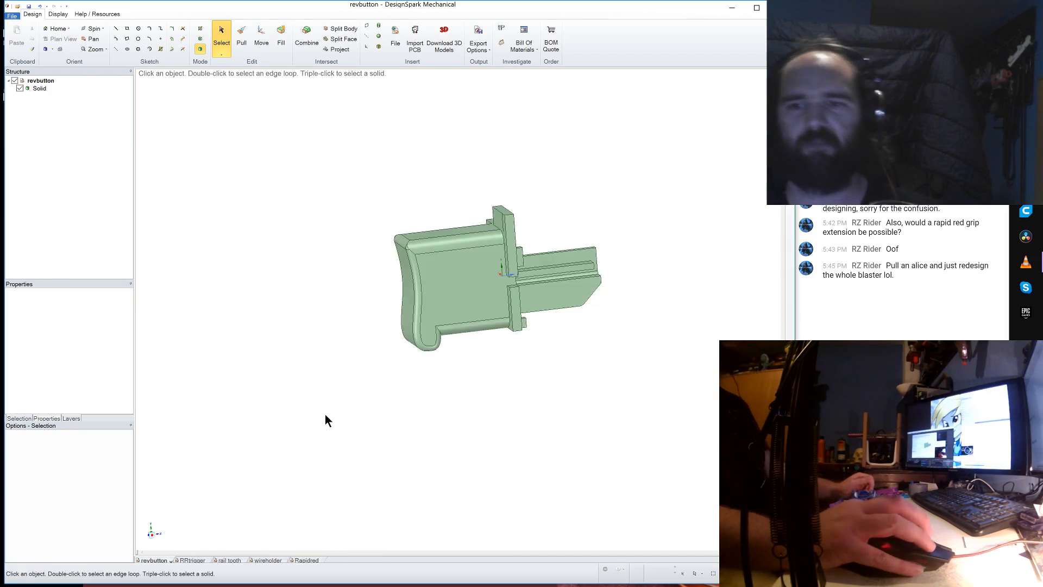
- Extend the two end faces at the tip of the revbutton's rear bar outward by 0.5 mm
middle_drag(321, 341, 340, 330)
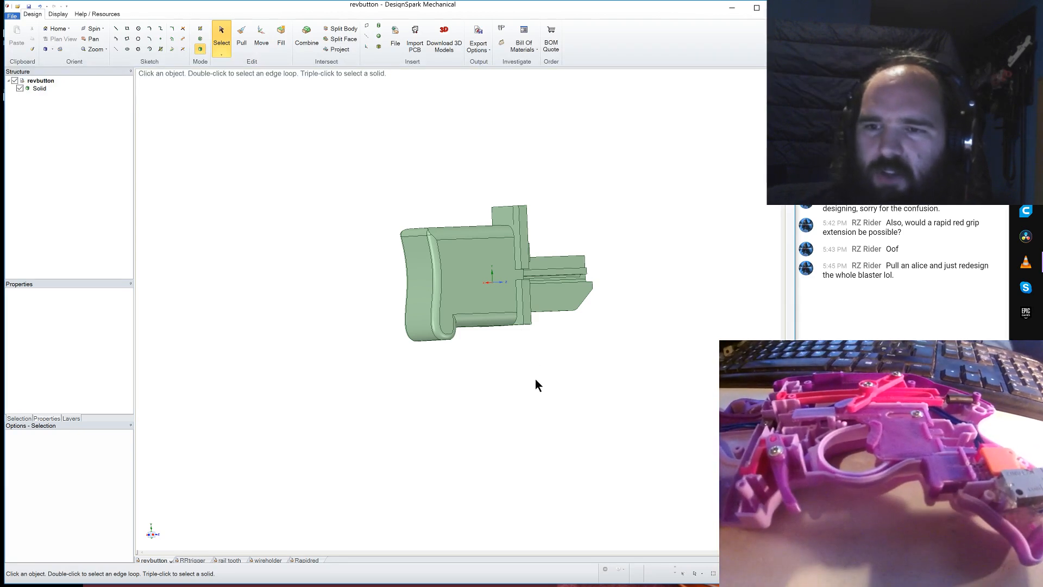
middle_drag(535, 380, 469, 373)
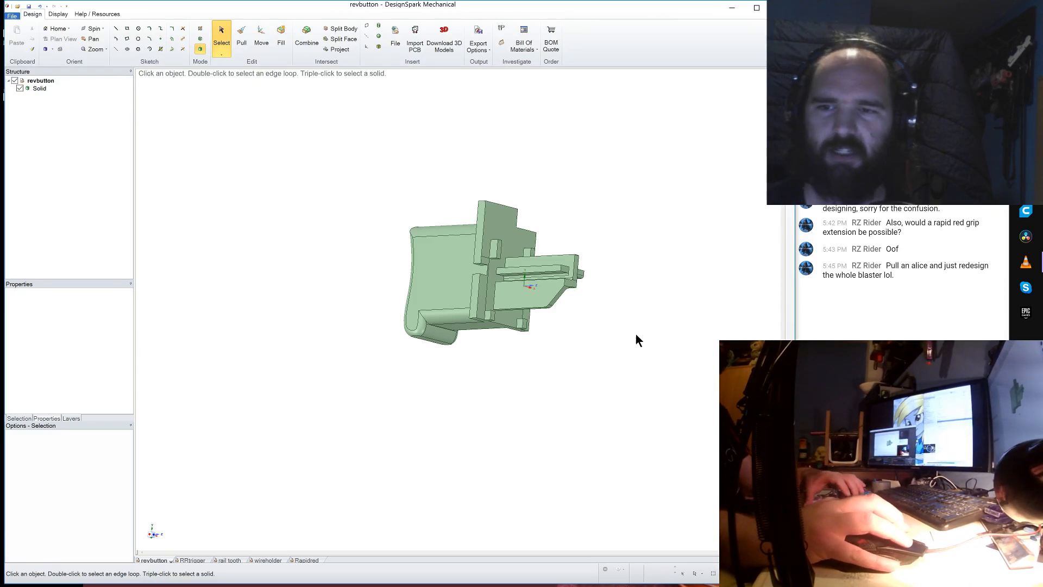
mouse_move(636, 340)
middle_down()
mouse_move(565, 321)
mouse_move(624, 333)
middle_up()
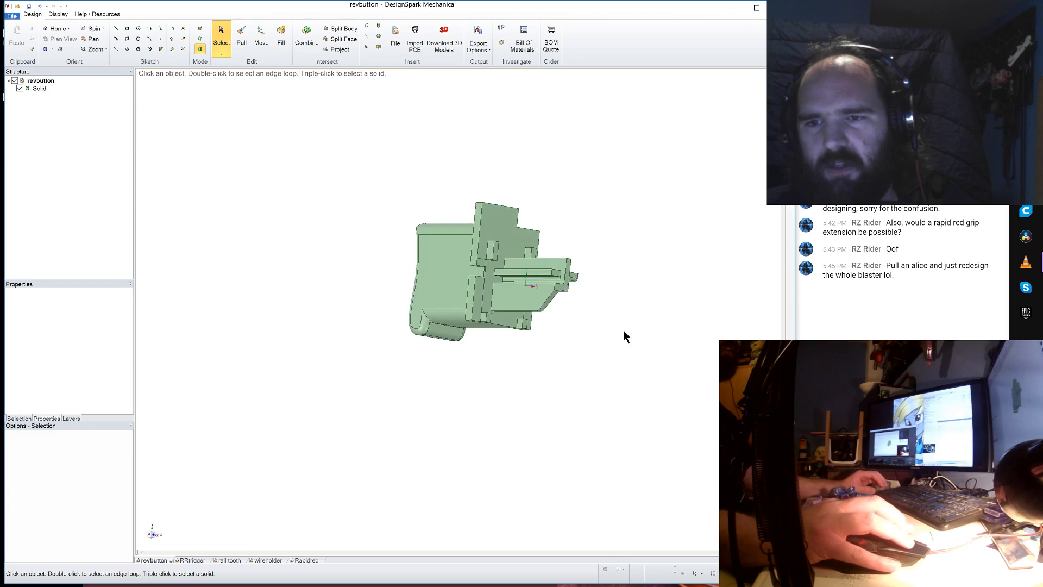
scroll(566, 288, up, 4)
click(559, 295)
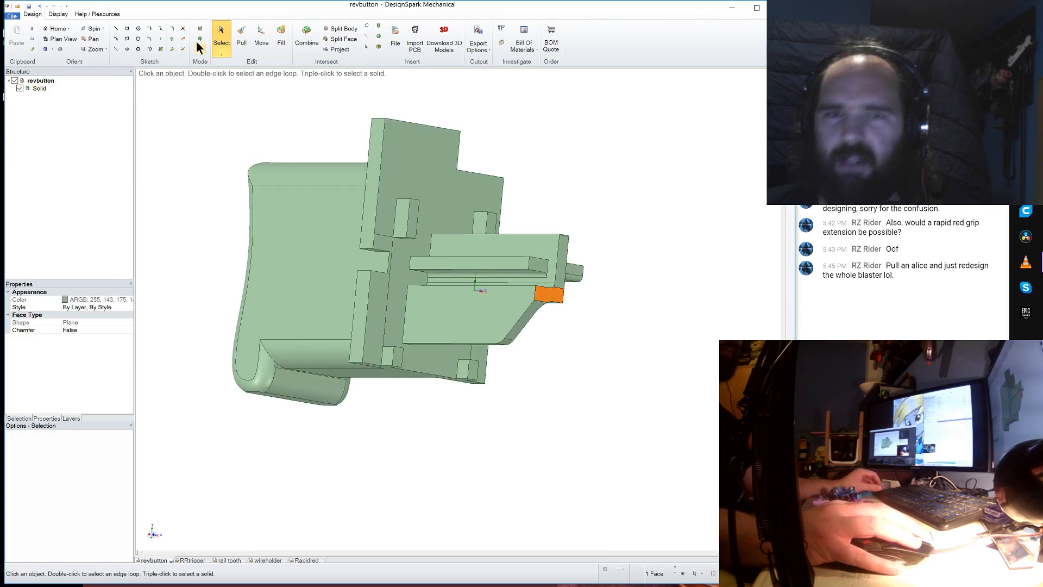
click(241, 35)
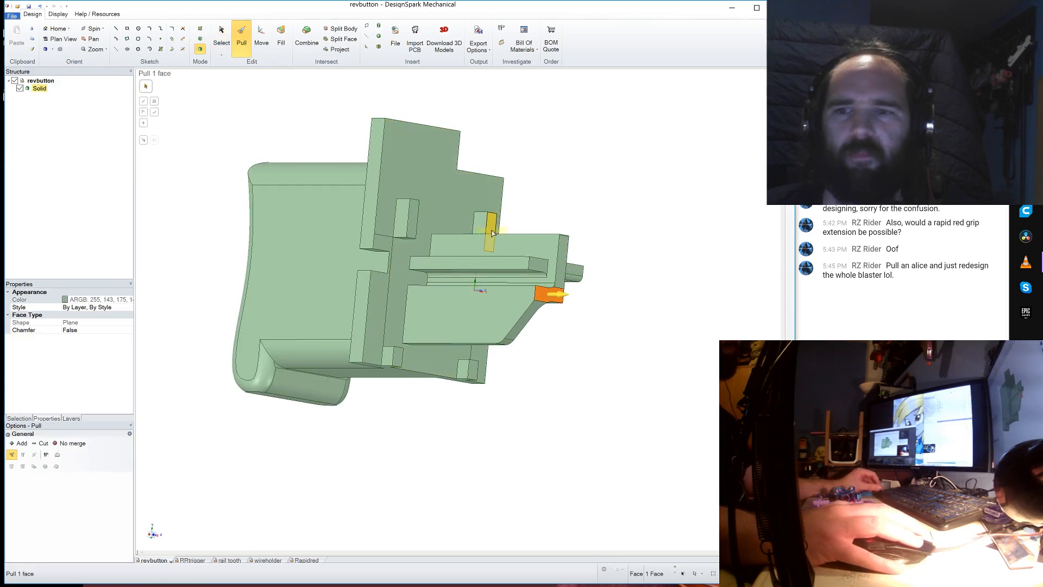
ctrl+click(562, 271)
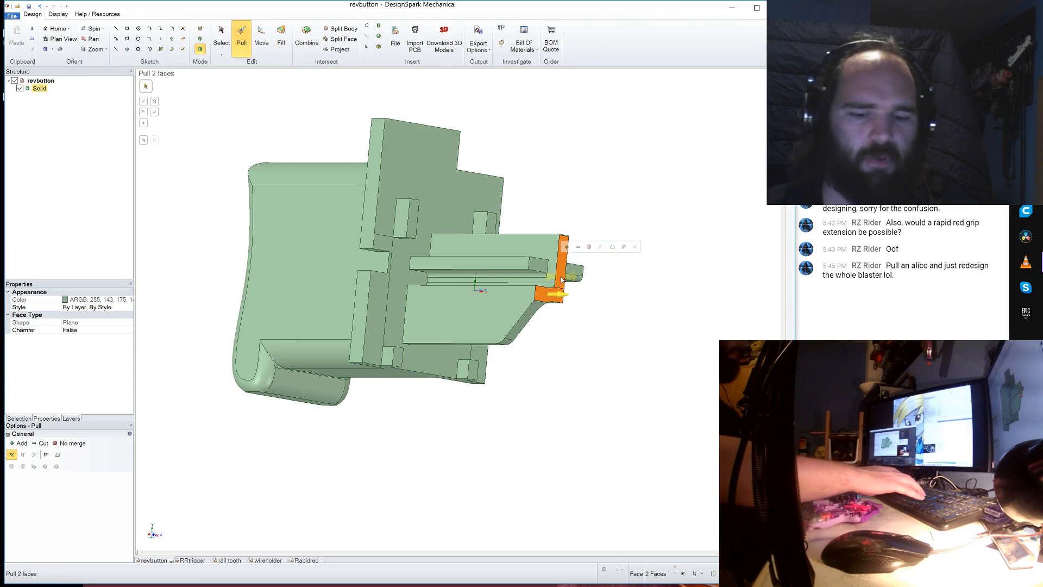
text(0.5)
key(Return)
- Try to pull the rear plate's slanted face up to the neighbouring end face
middle_drag(577, 338, 603, 342)
scroll(603, 342, up, 5)
click(589, 288)
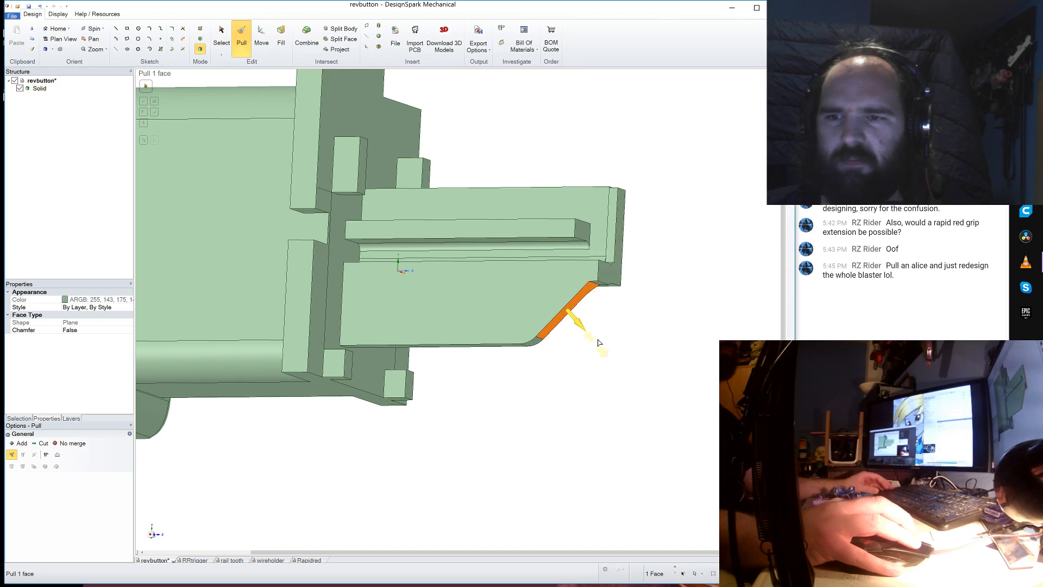
scroll(596, 337, up, 4)
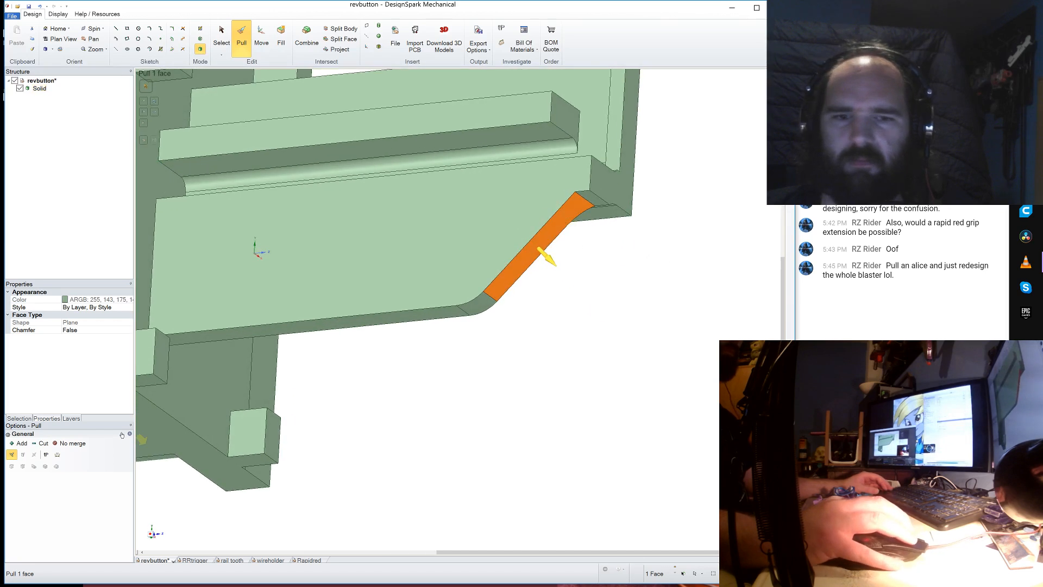
key(u)
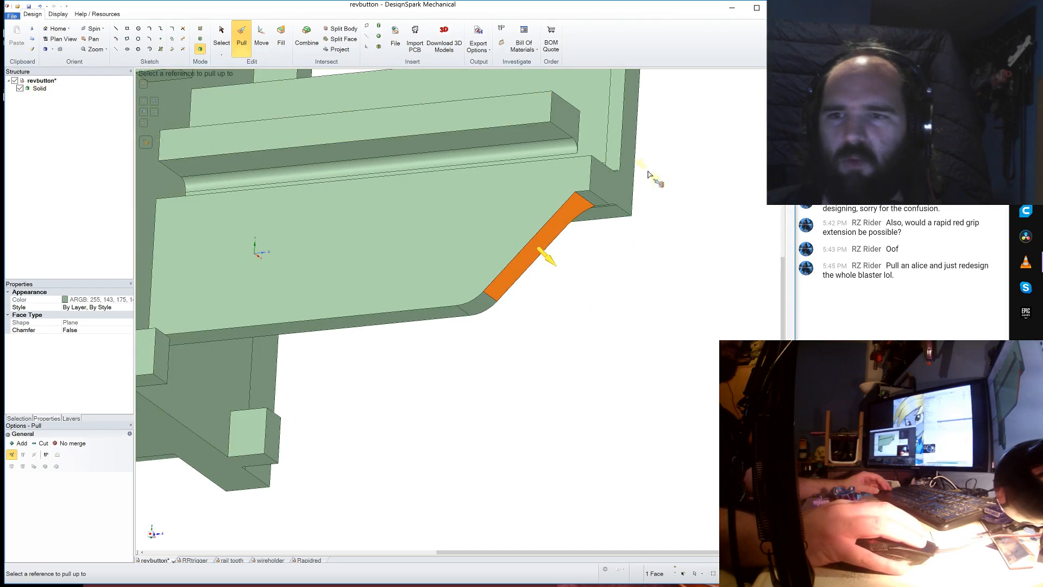
click(600, 180)
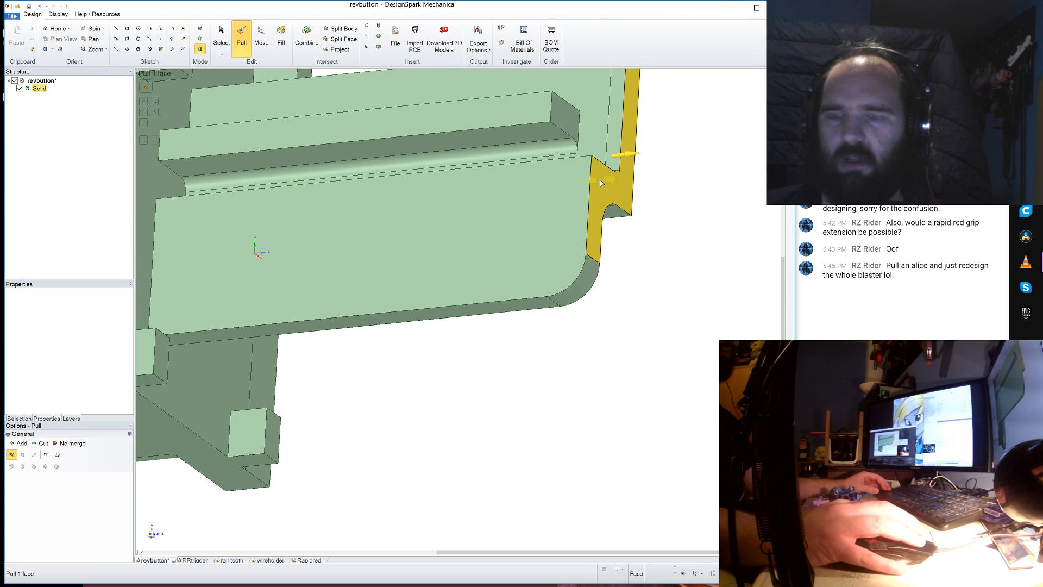
key(ctrl+z)
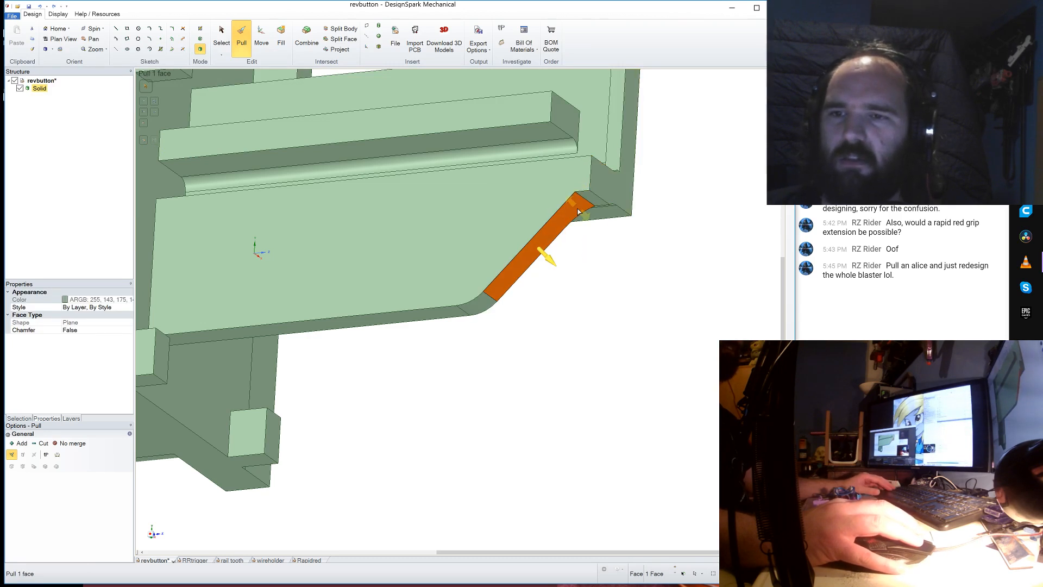
- Pull the rear plate's slanted face outward by about 0.29 mm
drag(579, 212, 584, 215)
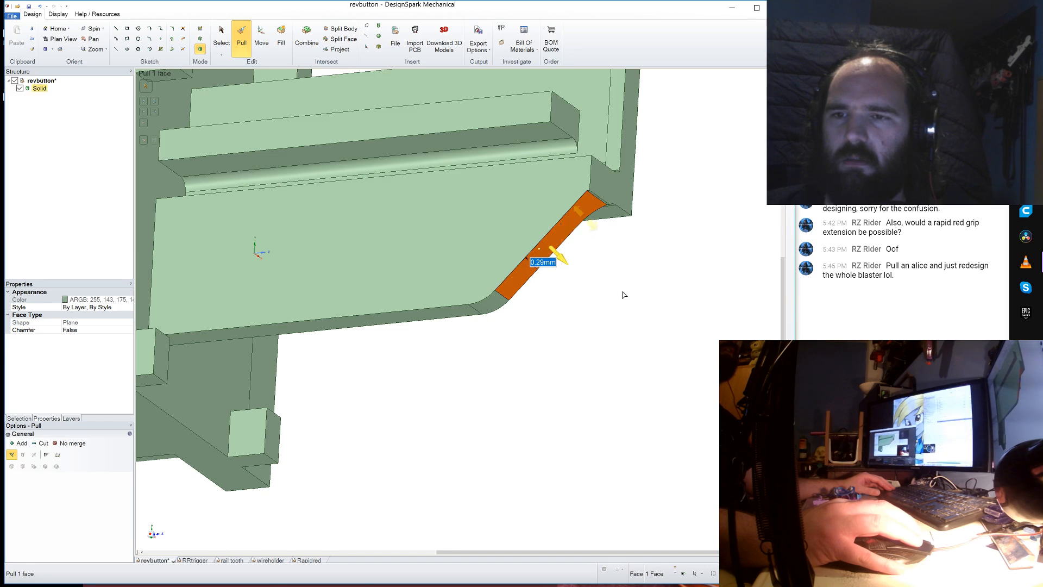
click(624, 292)
middle_drag(626, 265, 637, 261)
click(641, 193)
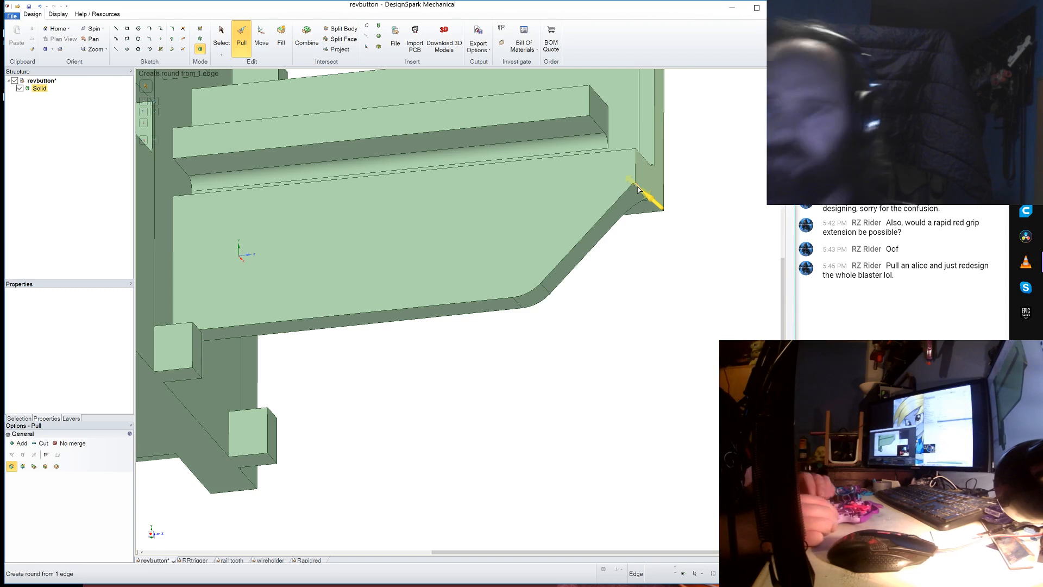
click(638, 190)
click(656, 274)
mouse_move(637, 305)
middle_down()
mouse_move(644, 282)
mouse_move(644, 296)
middle_up()
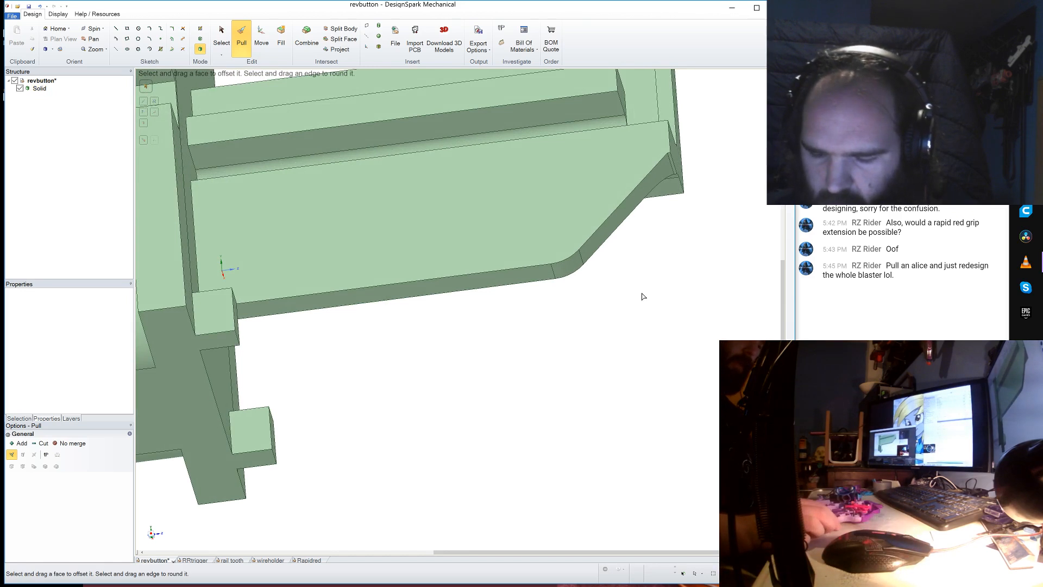
- Pull the rear plate's long lower face outward by 0.2 mm
click(396, 289)
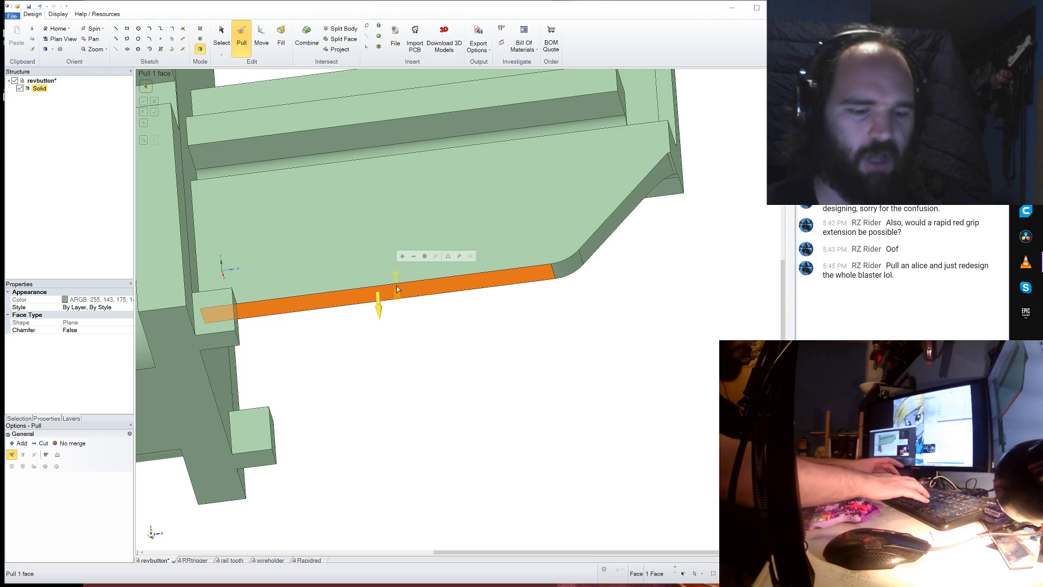
text(1)
key(Return)
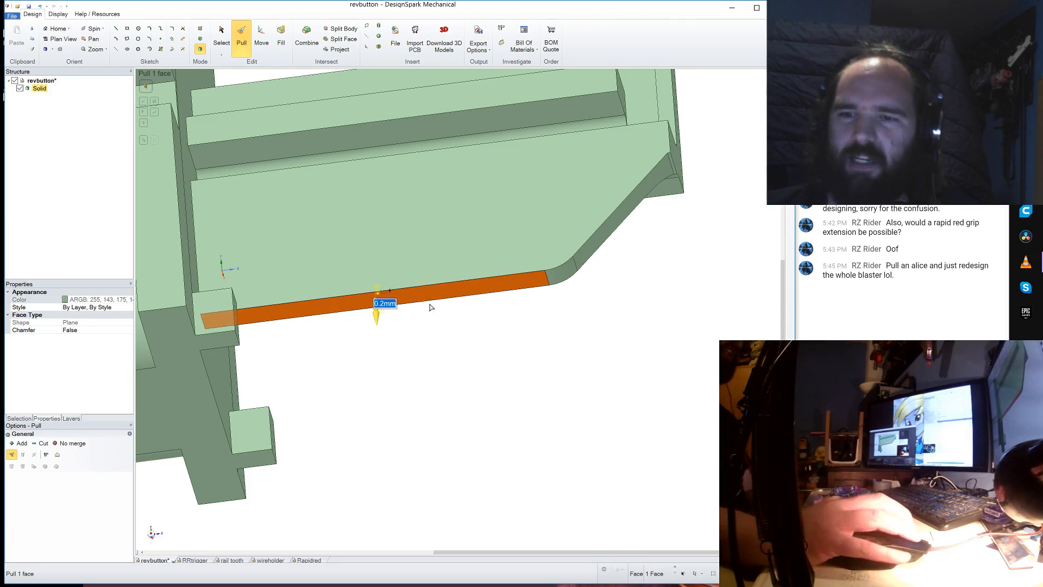
click(560, 313)
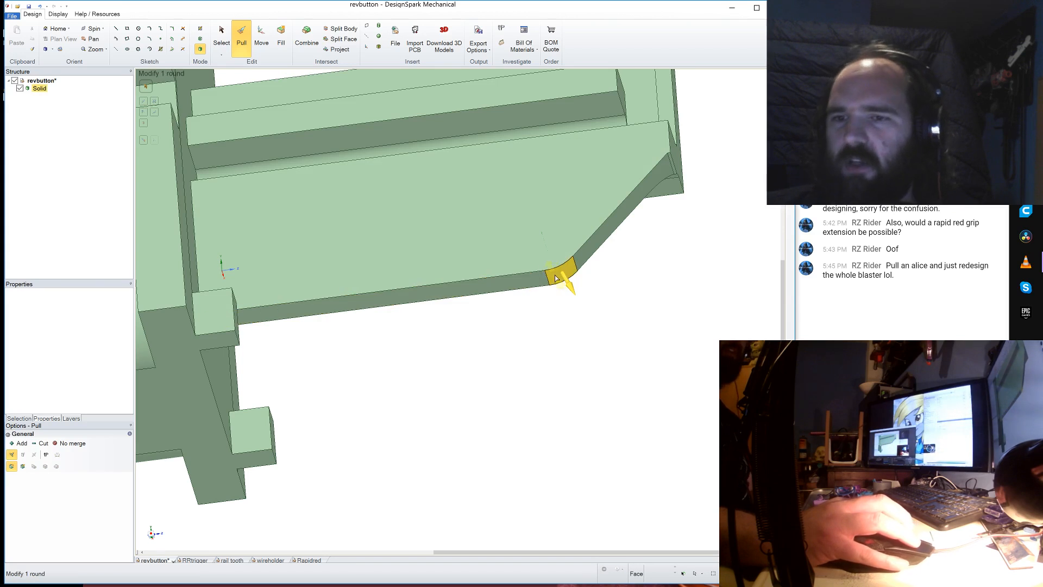
- Enlarge the radius of the round between the rear plate's lower face and its slanted face
click(555, 278)
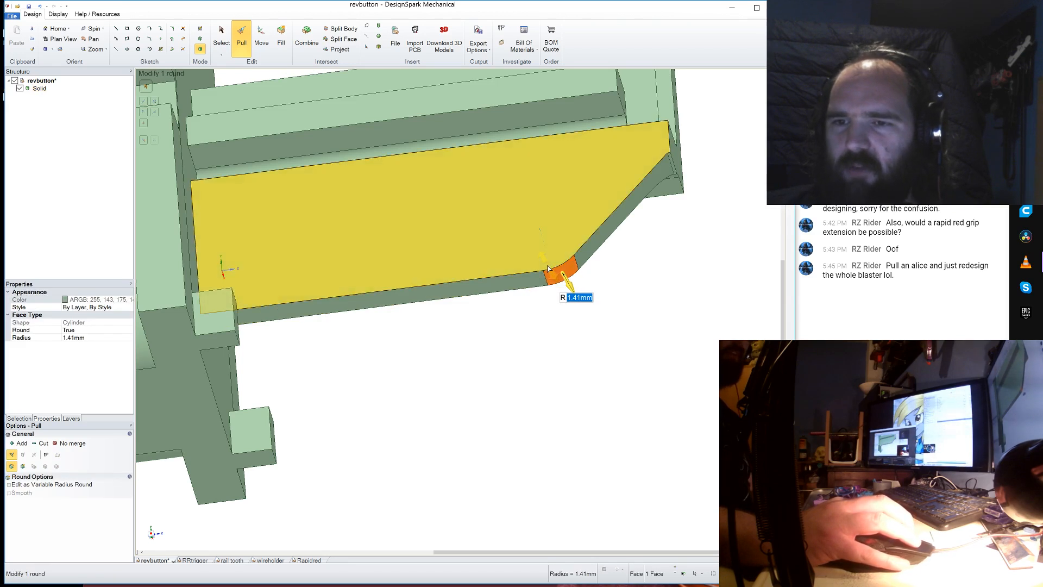
click(661, 289)
click(562, 277)
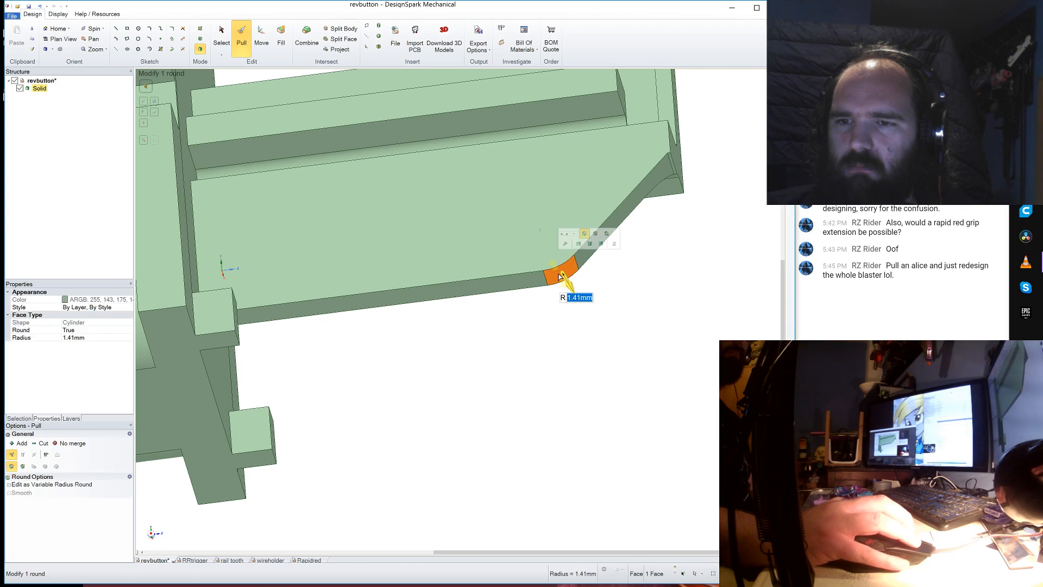
drag(557, 278, 441, 251)
click(617, 251)
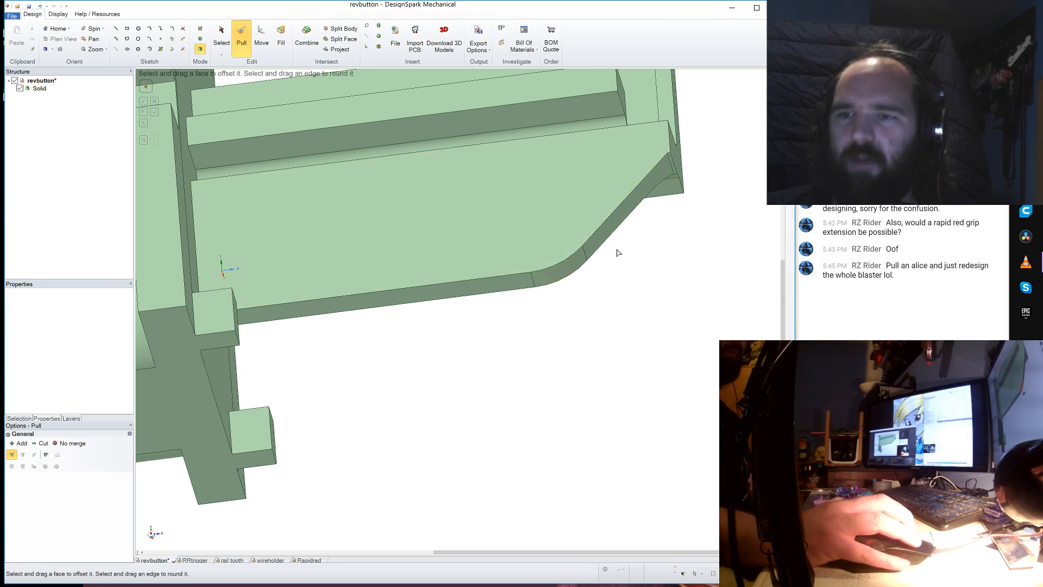
- Examine the enlarged round, the small tabs and the overall shape of the revbutton from several sides
click(546, 278)
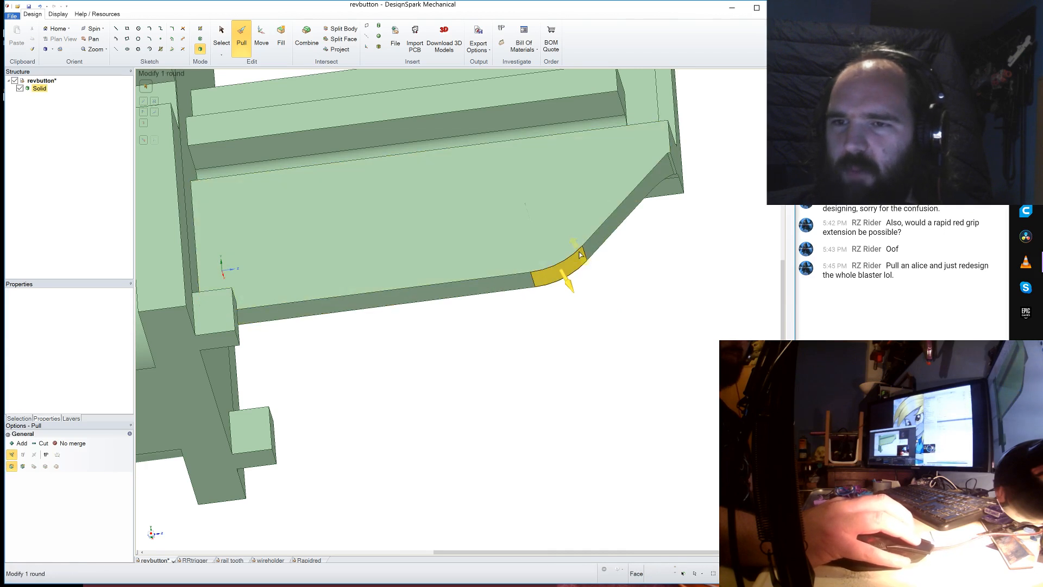
click(570, 342)
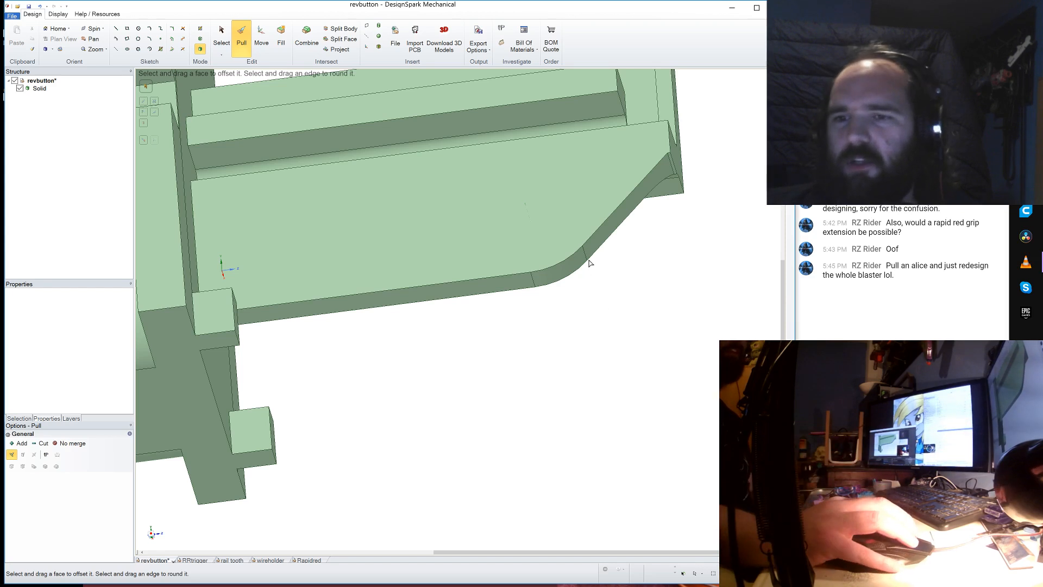
click(547, 266)
click(561, 273)
scroll(613, 310, down, 3)
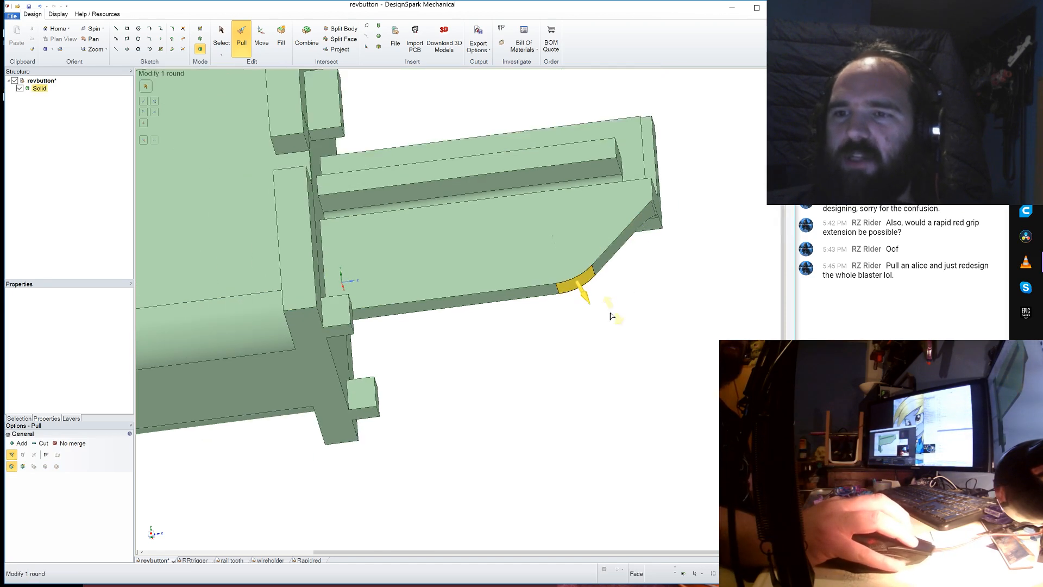
click(616, 312)
middle_drag(713, 223, 679, 231)
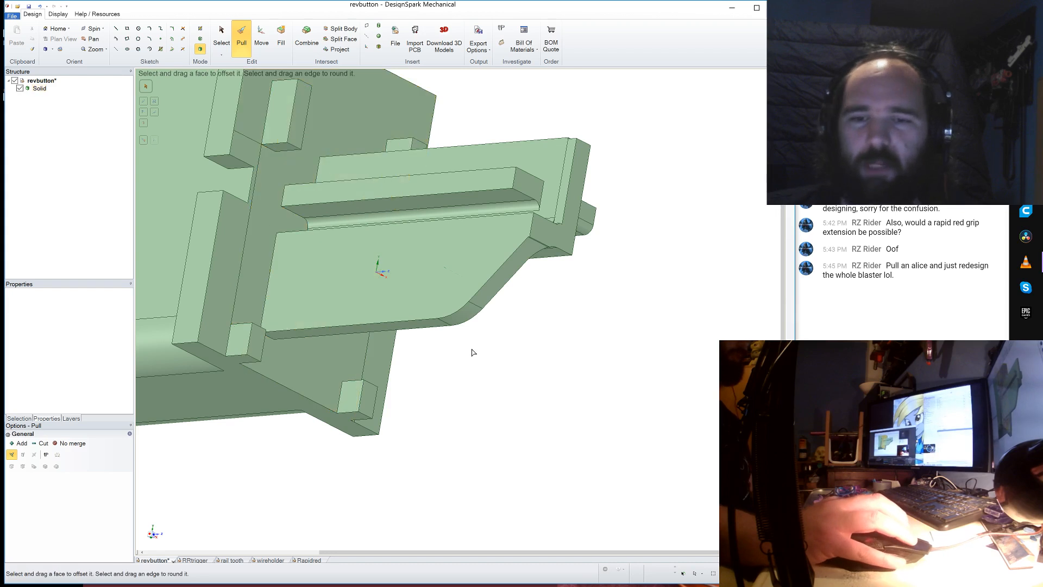
middle_drag(473, 351, 414, 289)
click(345, 195)
click(359, 187)
scroll(472, 254, down, 3)
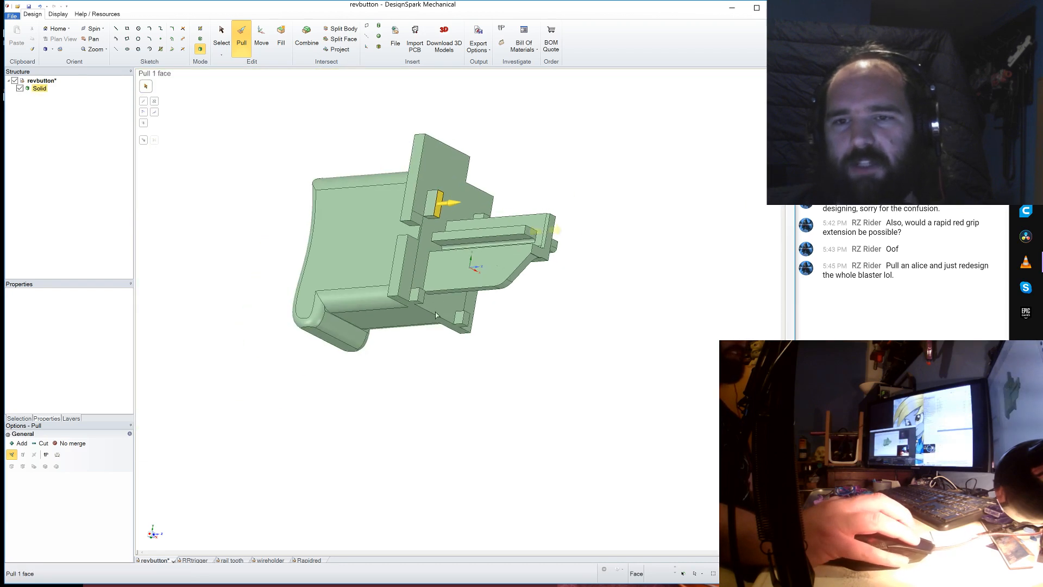
middle_drag(474, 262, 498, 324)
click(501, 326)
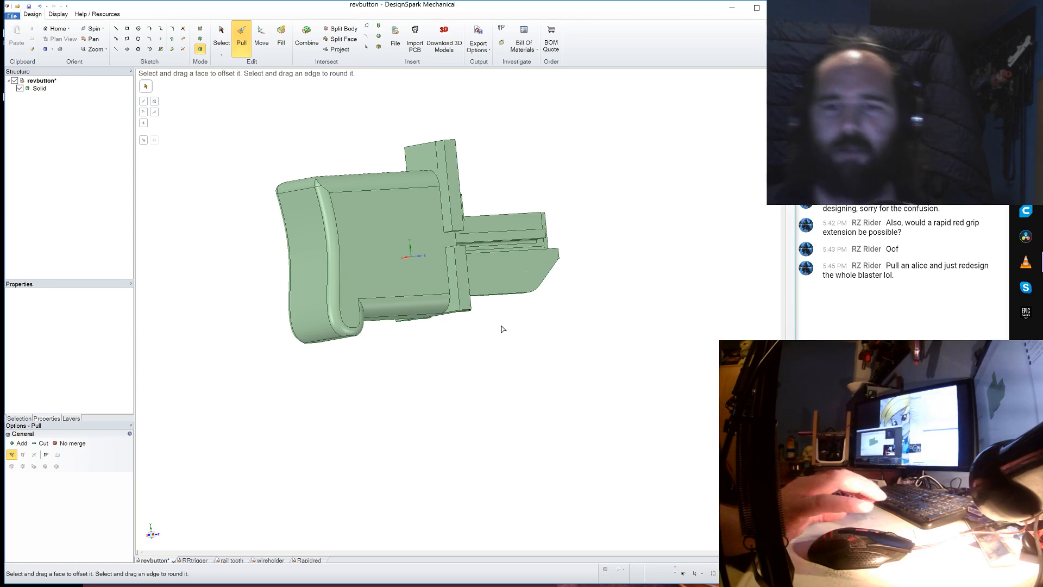
- Save the revised revbutton design under its existing name in the rapidred folder, replacing the old DS Mechanical file
click(11, 16)
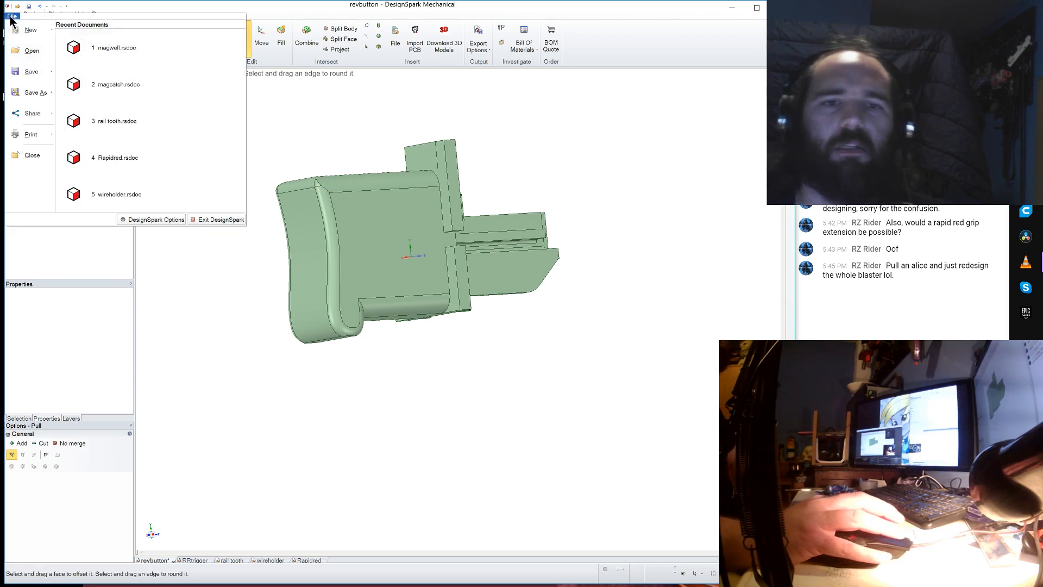
click(33, 93)
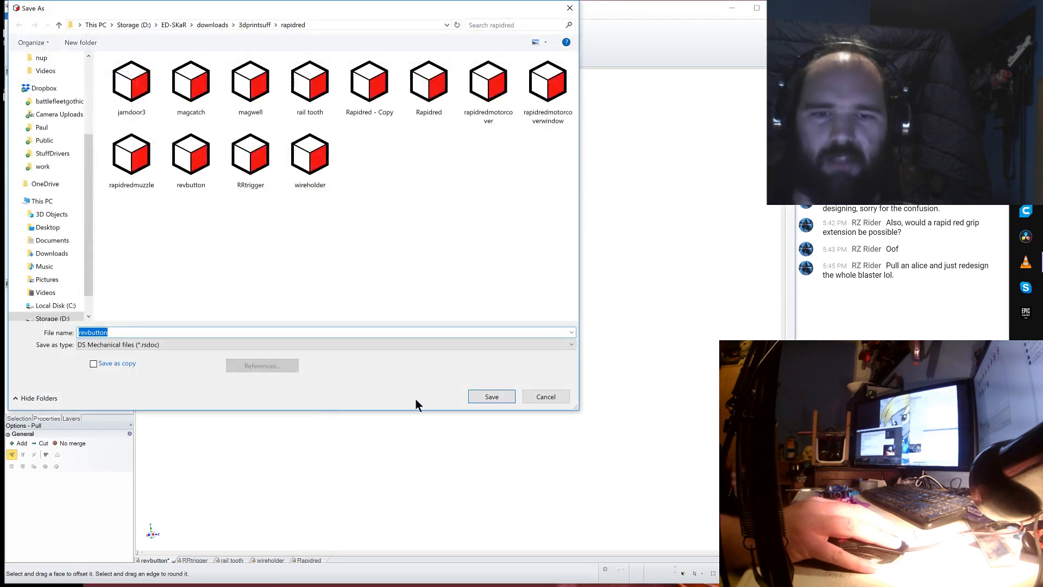
click(478, 393)
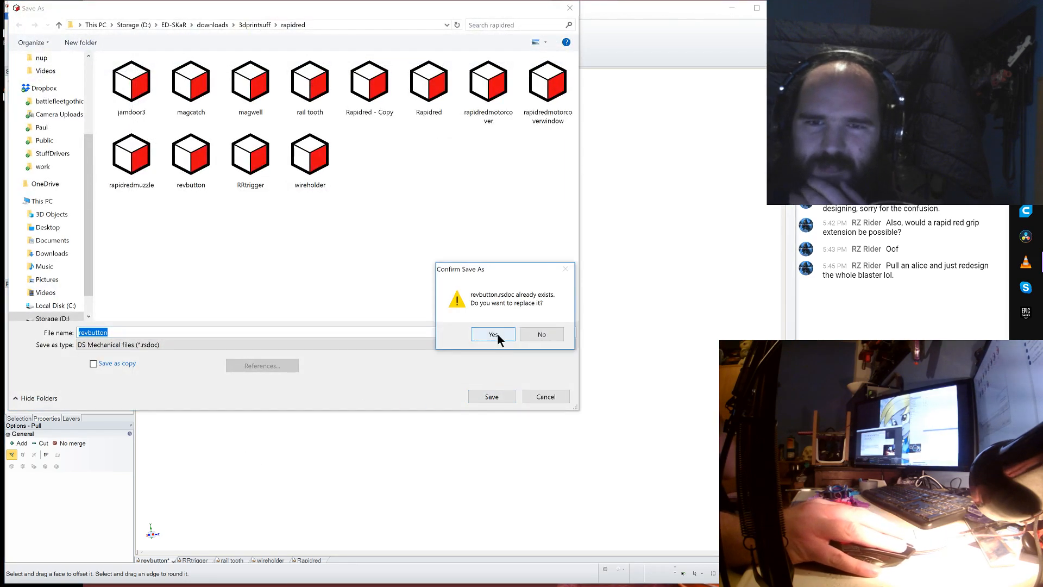
click(498, 334)
- Export the revbutton as an STL file over the existing revbutton STL, and close the revbutton document
click(12, 17)
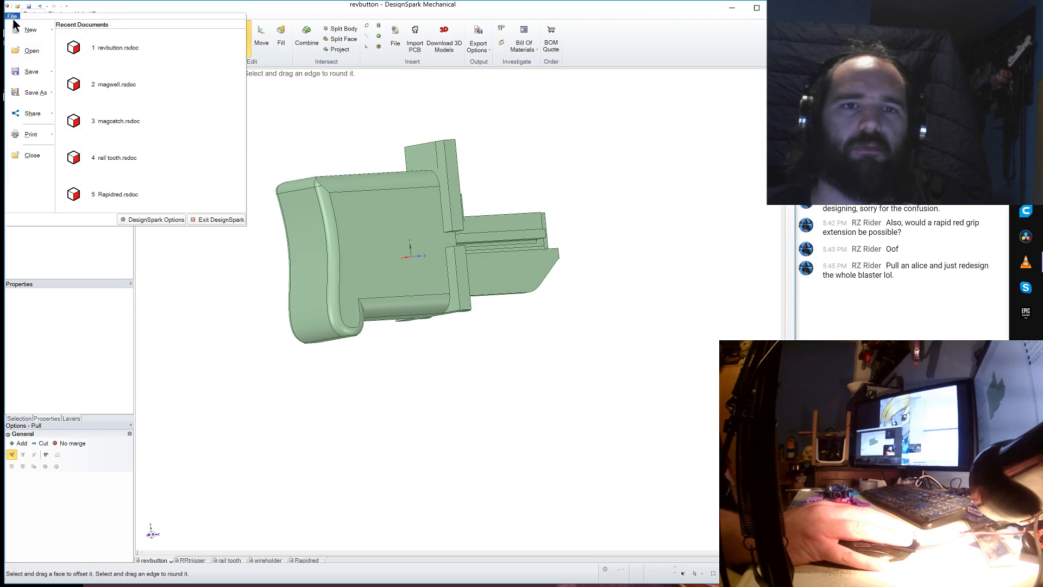
click(31, 91)
click(165, 344)
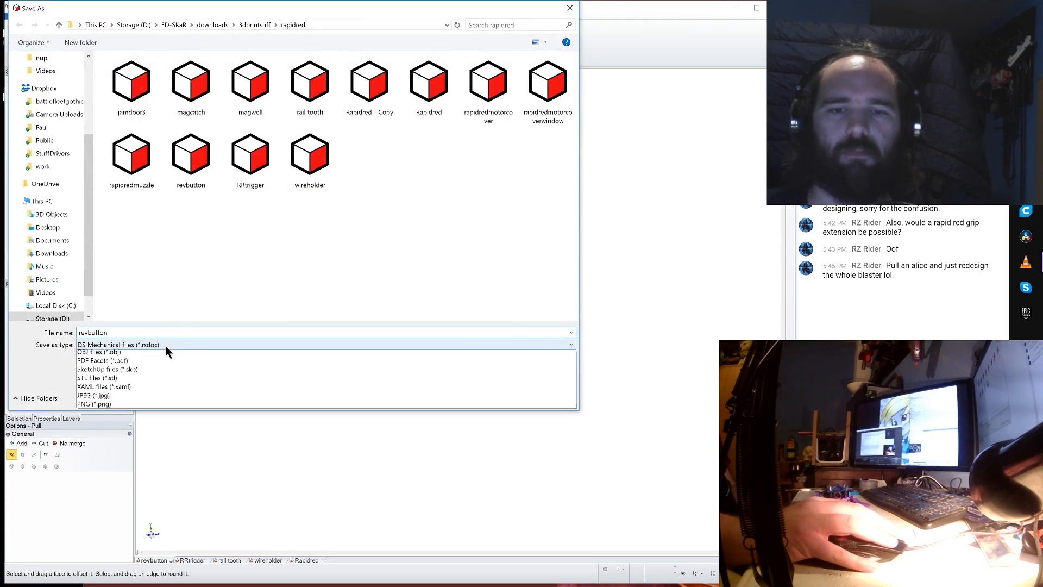
click(149, 400)
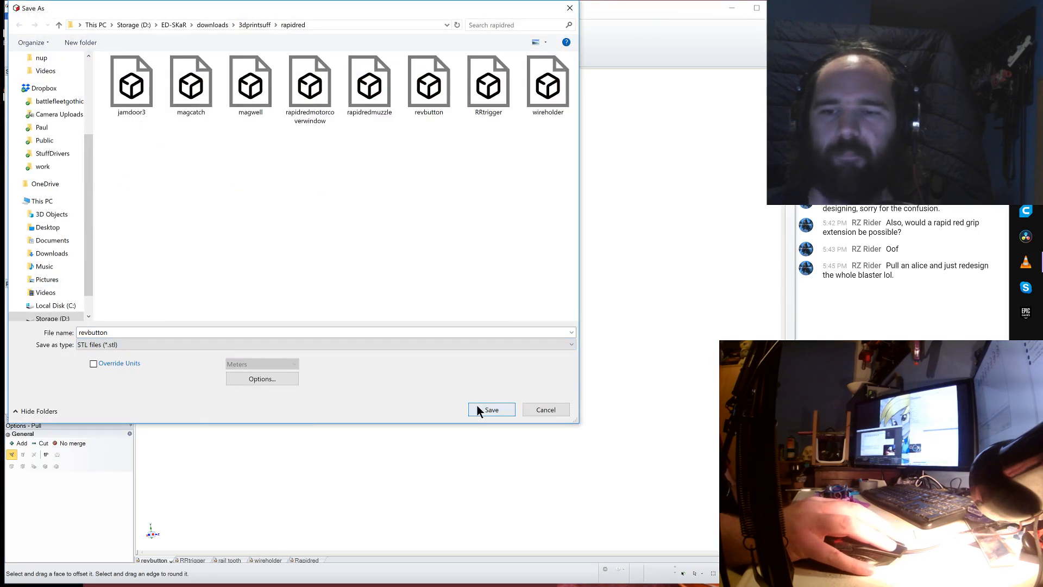
click(479, 412)
click(486, 334)
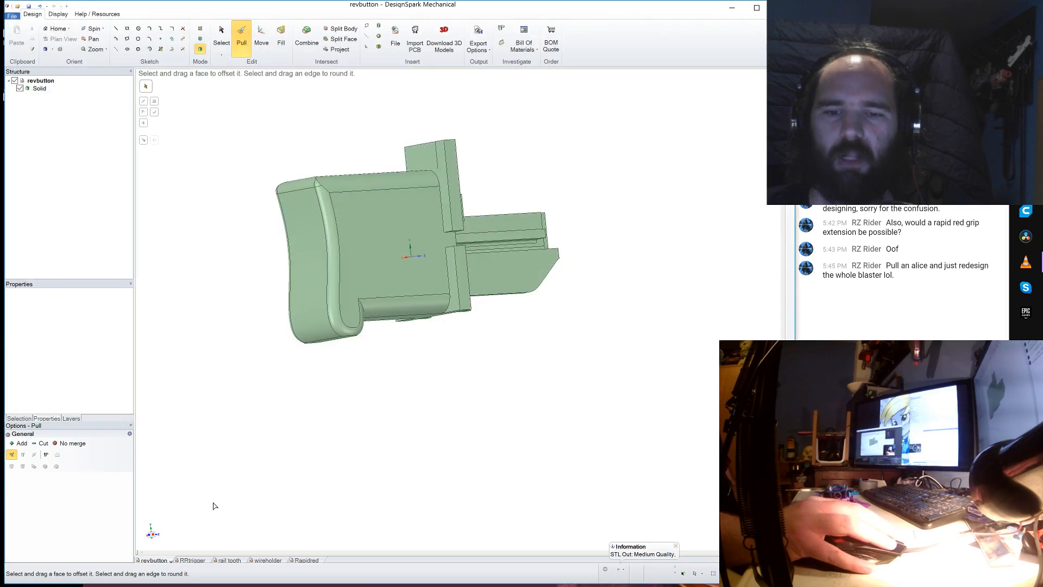
click(171, 561)
- Examine the RRtrigger model and compare its trigger layout with the Rival Jupiter blaster photo in the web browser
click(152, 560)
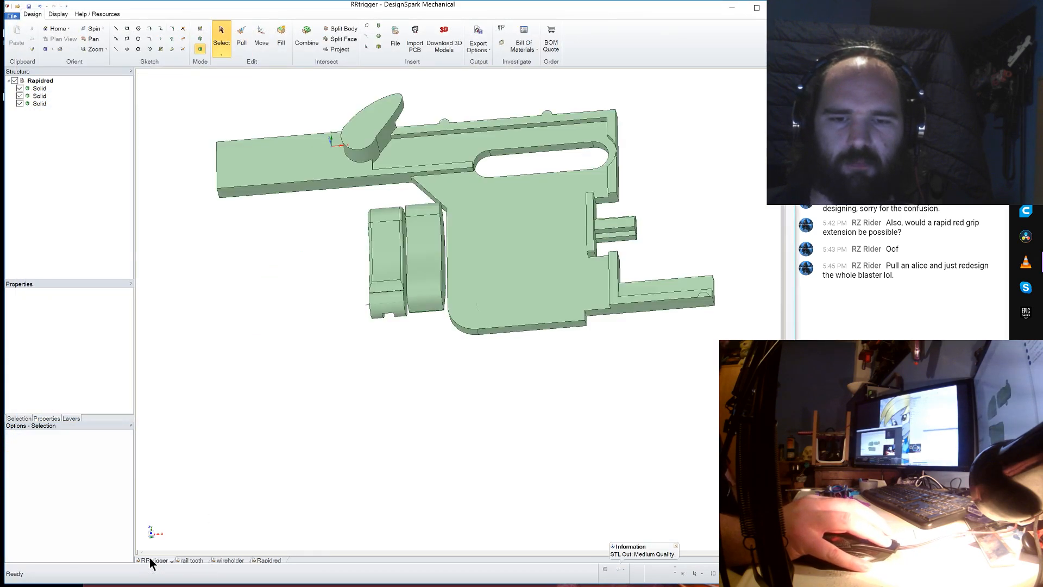
scroll(305, 320, down, 2)
middle_drag(283, 281, 302, 304)
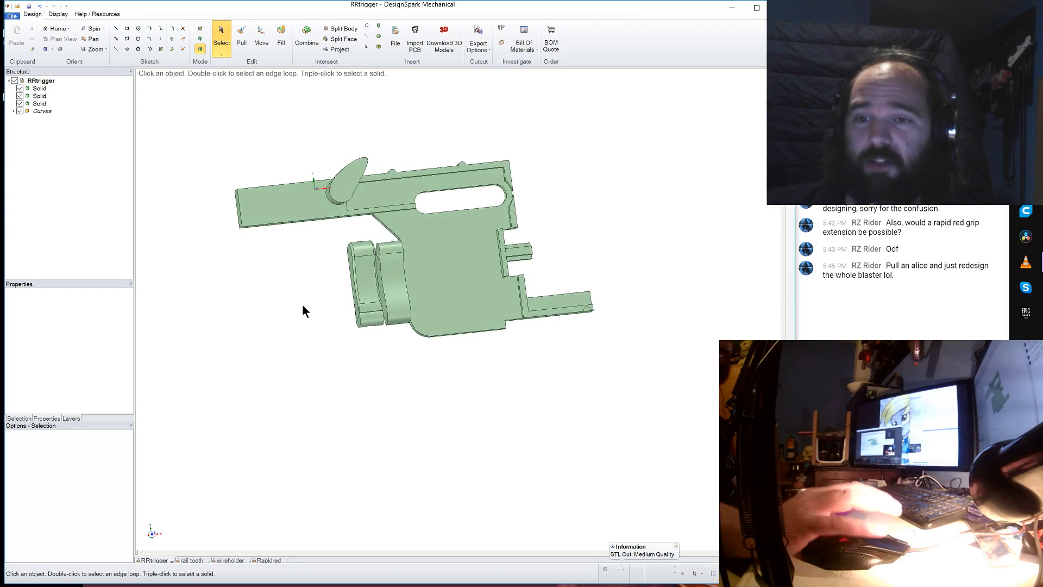
mouse_move(304, 310)
middle_down()
mouse_move(310, 353)
mouse_move(302, 340)
mouse_move(307, 331)
mouse_move(322, 347)
middle_up()
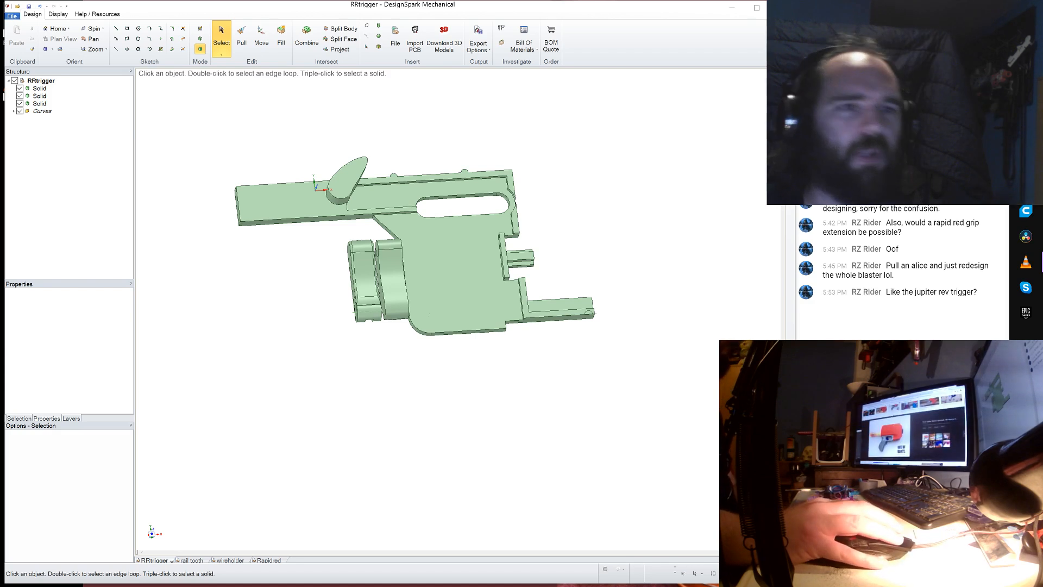
drag(0, 44, 423, 0)
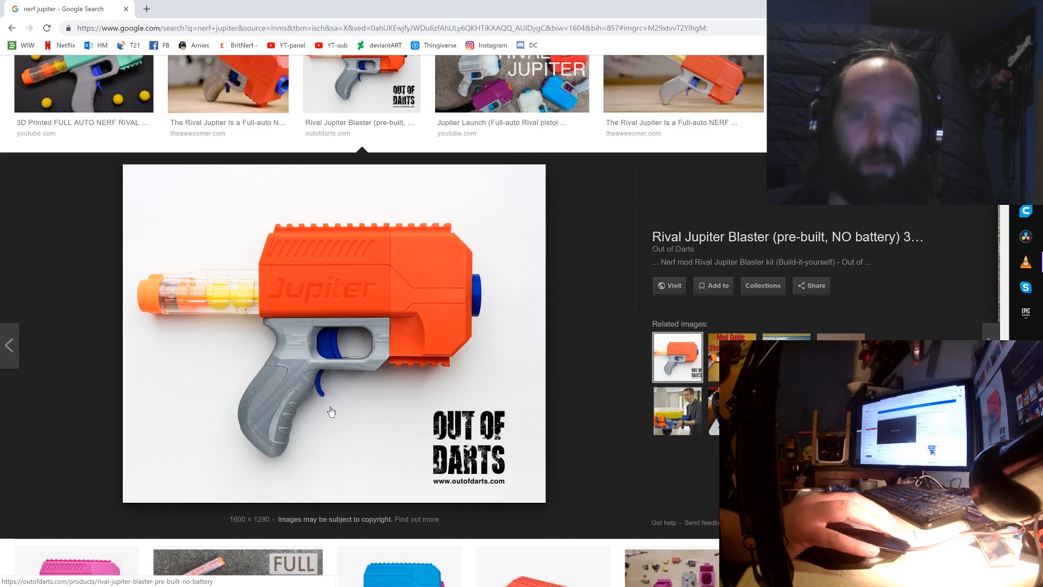
click(125, 9)
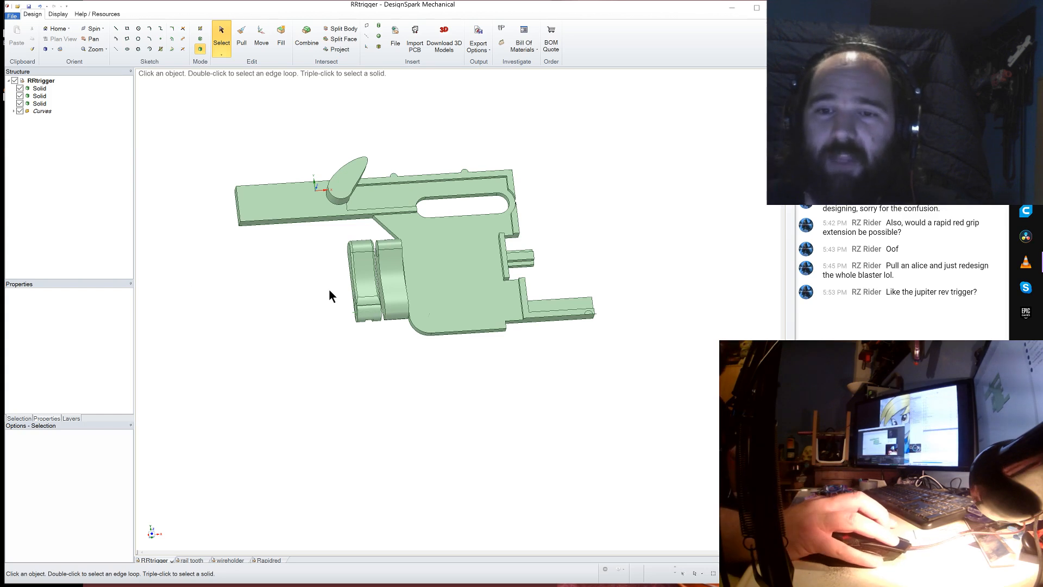
mouse_move(328, 289)
middle_down()
mouse_move(310, 299)
mouse_move(324, 301)
mouse_move(302, 267)
mouse_move(542, 232)
mouse_move(503, 221)
mouse_move(491, 381)
mouse_move(491, 370)
middle_up()
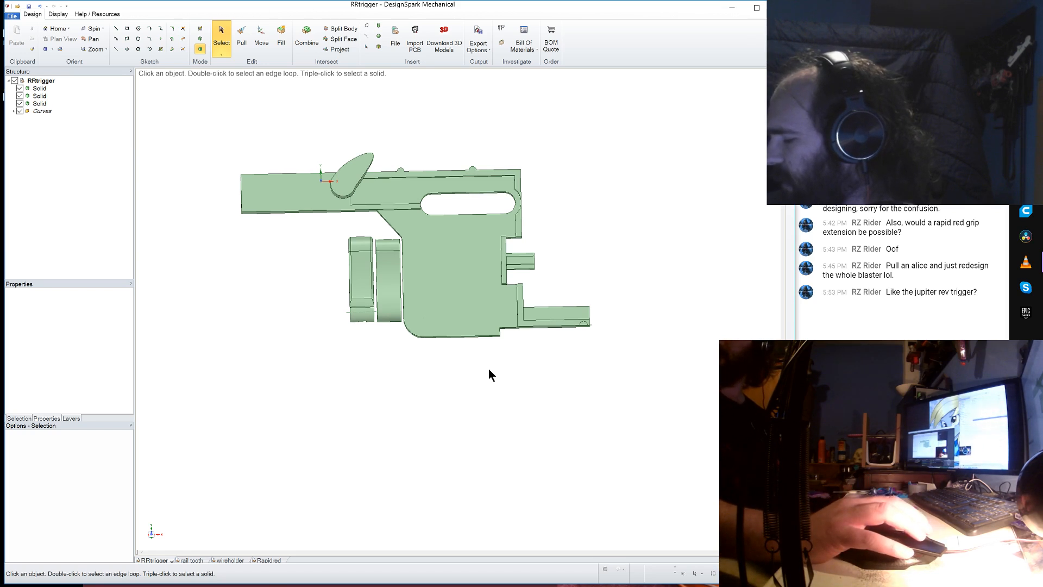
click(470, 295)
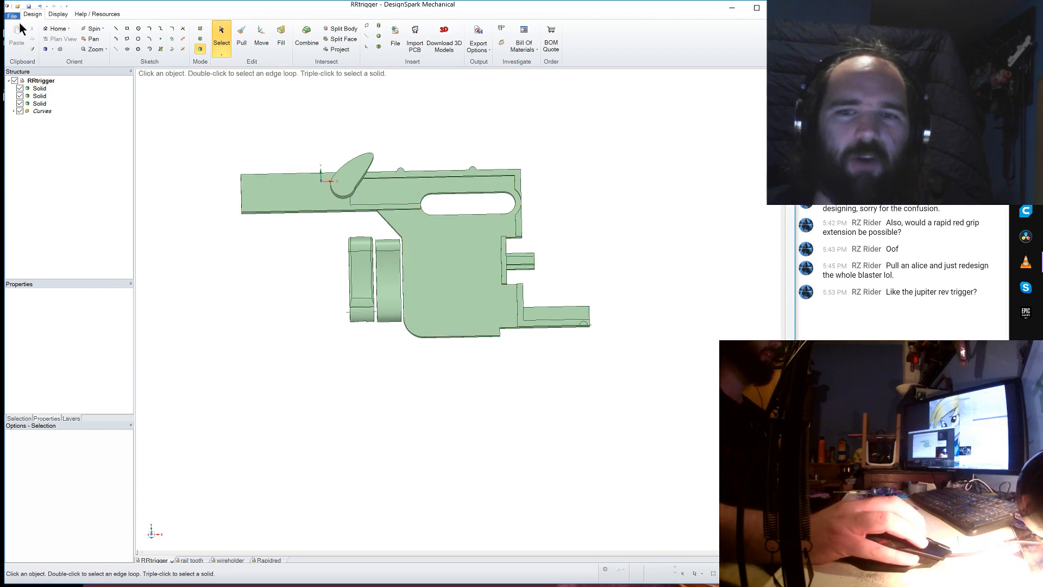
- Close the RRtrigger document and examine both brackets of the wireholder from several sides
click(170, 561)
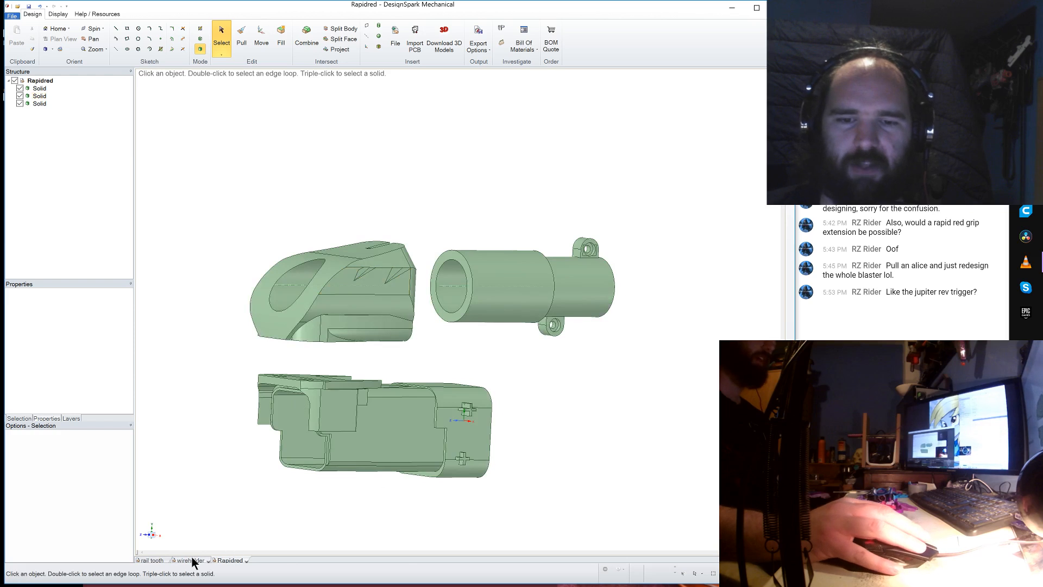
click(192, 560)
mouse_move(292, 308)
middle_down()
mouse_move(323, 305)
mouse_move(288, 326)
middle_up()
key(h)
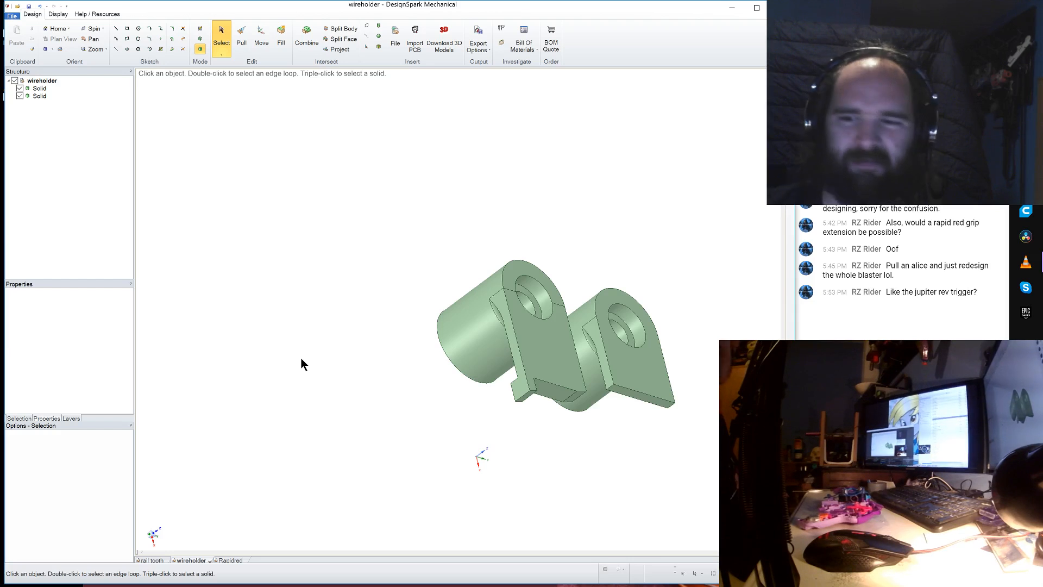
key(v)
click(484, 373)
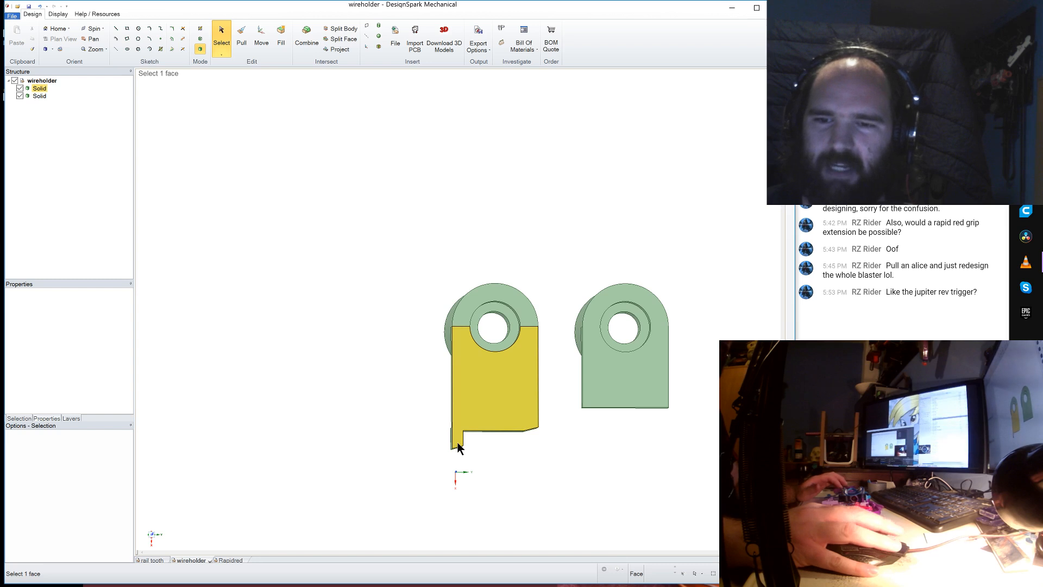
middle_drag(457, 442, 427, 418)
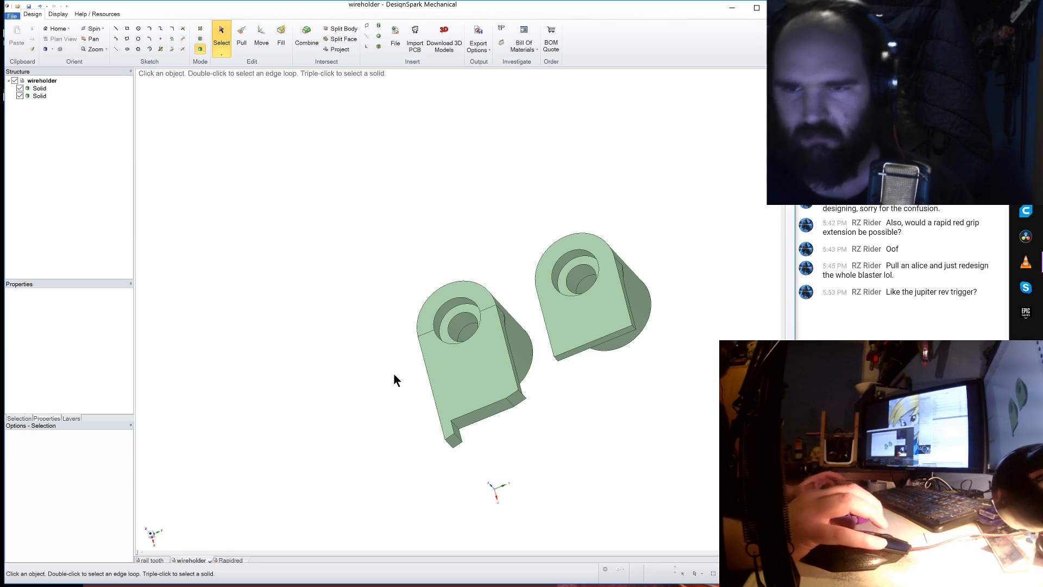
mouse_move(393, 373)
middle_down()
mouse_move(363, 351)
mouse_move(382, 362)
middle_up()
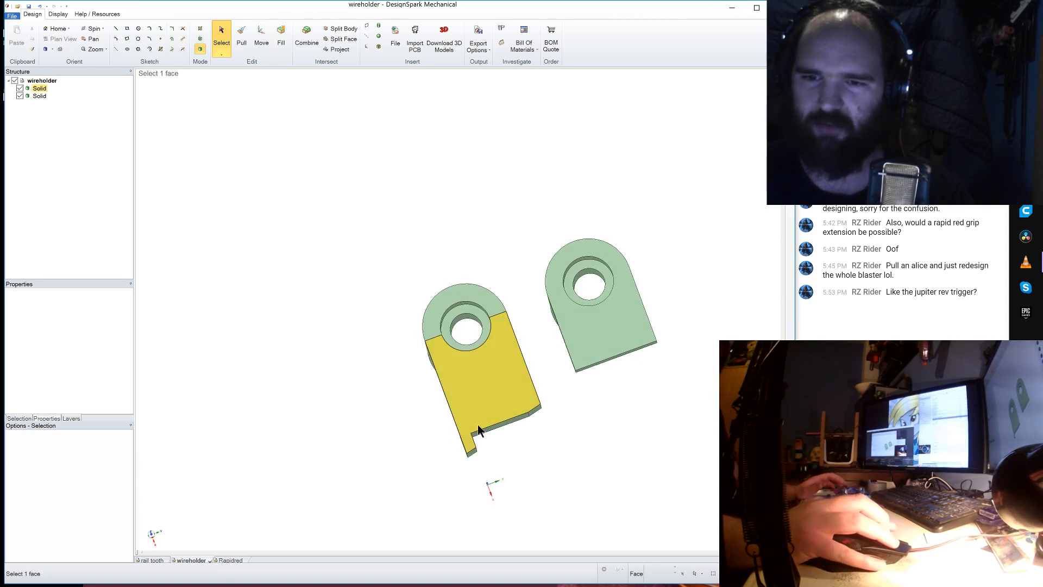
middle_drag(480, 446, 478, 452)
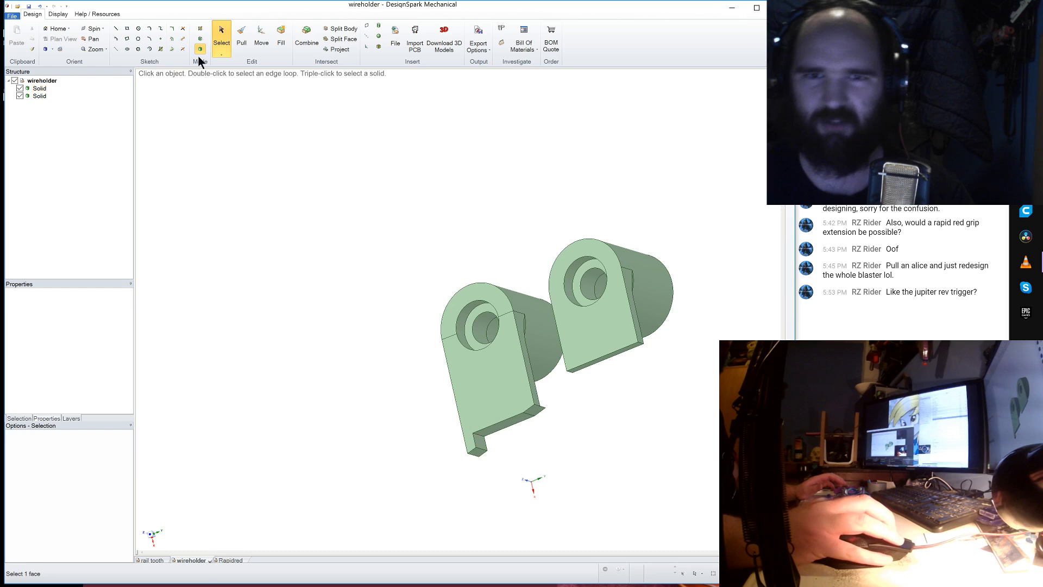
- Remove the small projecting tab from the lower end of the longer wireholder bracket, and close the wireholder document
click(241, 38)
click(479, 443)
key(Delete)
middle_drag(397, 462, 430, 432)
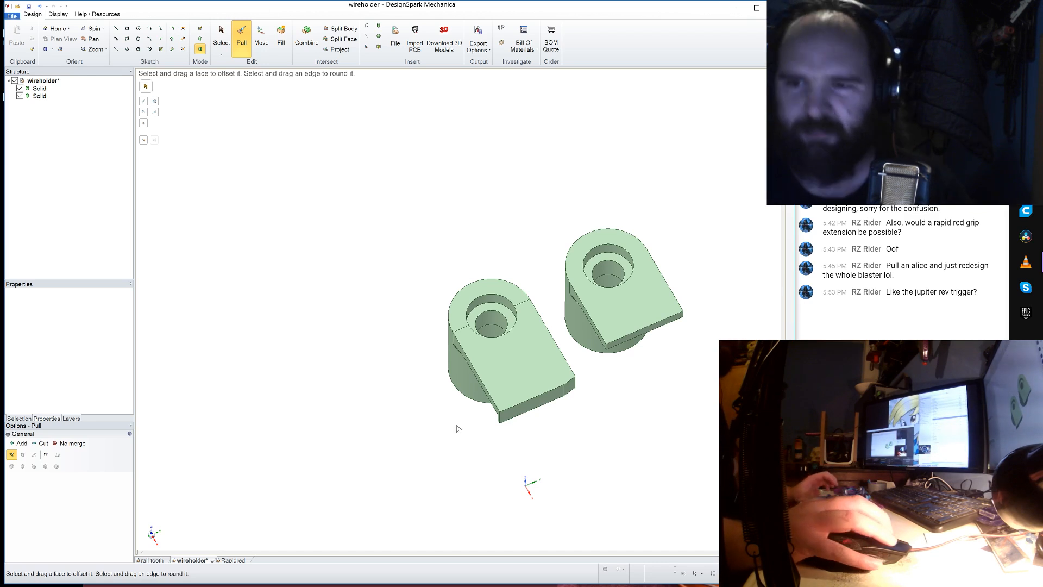
click(211, 560)
click(406, 342)
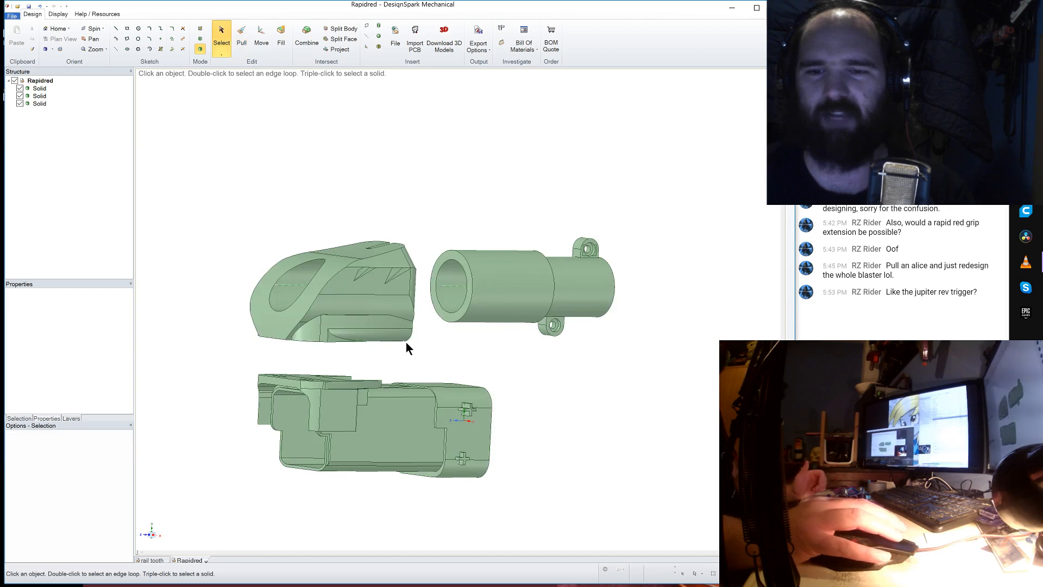
- Sketch a 9.5 mm by 16.5 mm rectangle around the origin in the empty rail tooth document
click(151, 560)
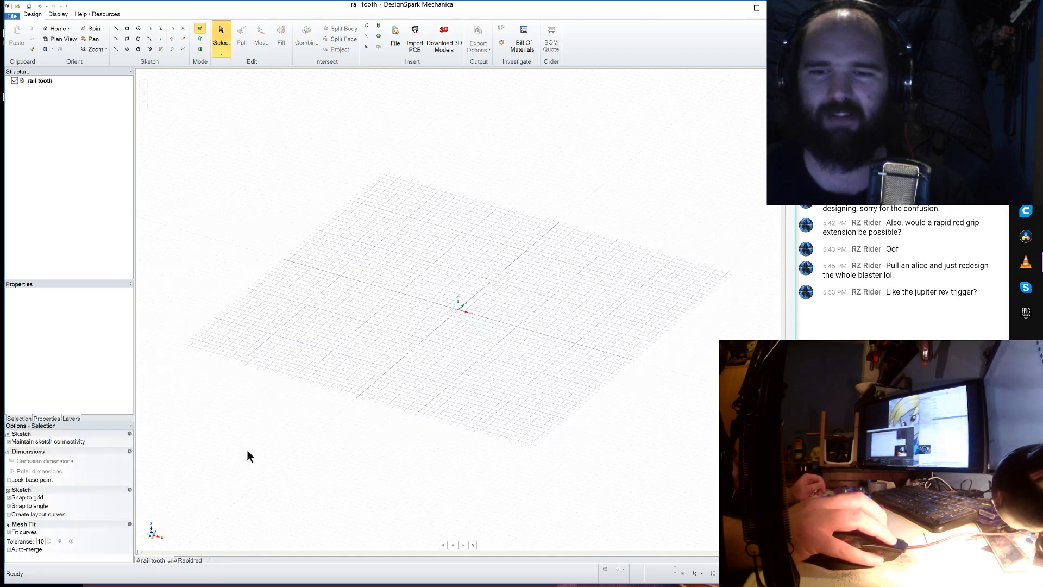
middle_drag(276, 485, 311, 465)
scroll(602, 273, down, 5)
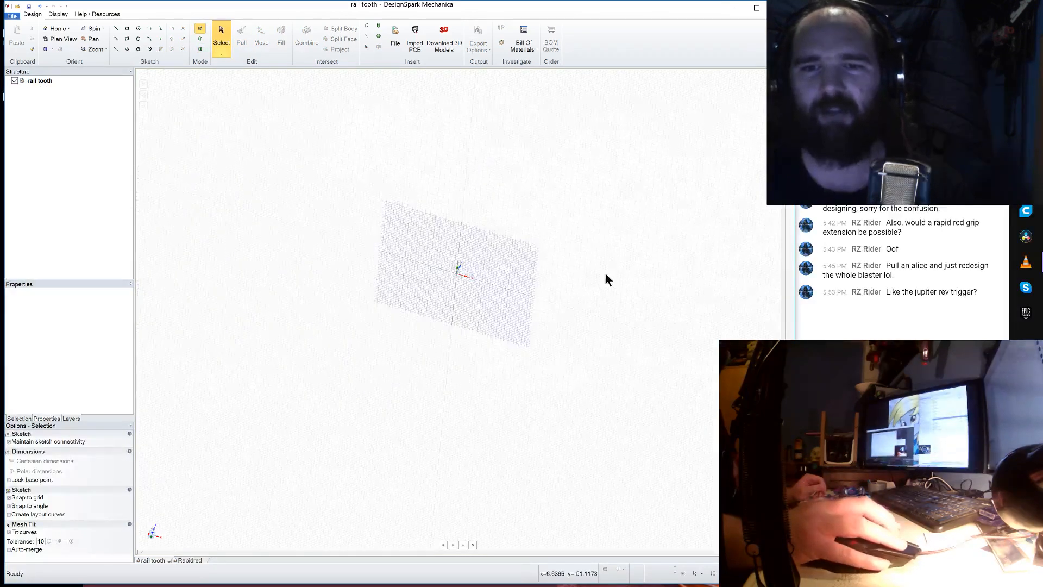
mouse_move(453, 254)
middle_down()
mouse_move(456, 276)
mouse_move(426, 299)
mouse_move(458, 309)
mouse_move(442, 275)
mouse_move(432, 296)
middle_up()
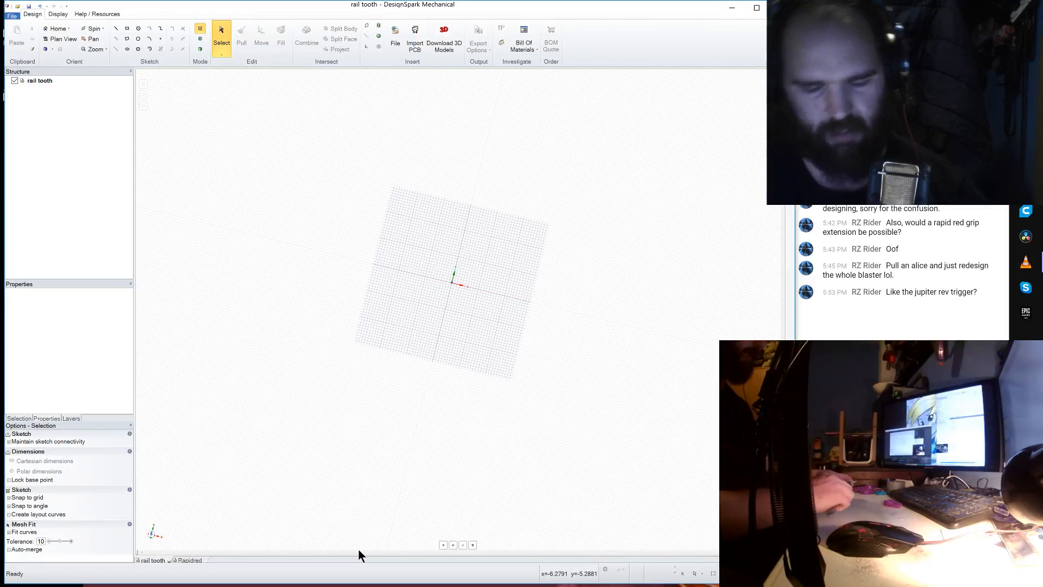
click(127, 28)
click(434, 249)
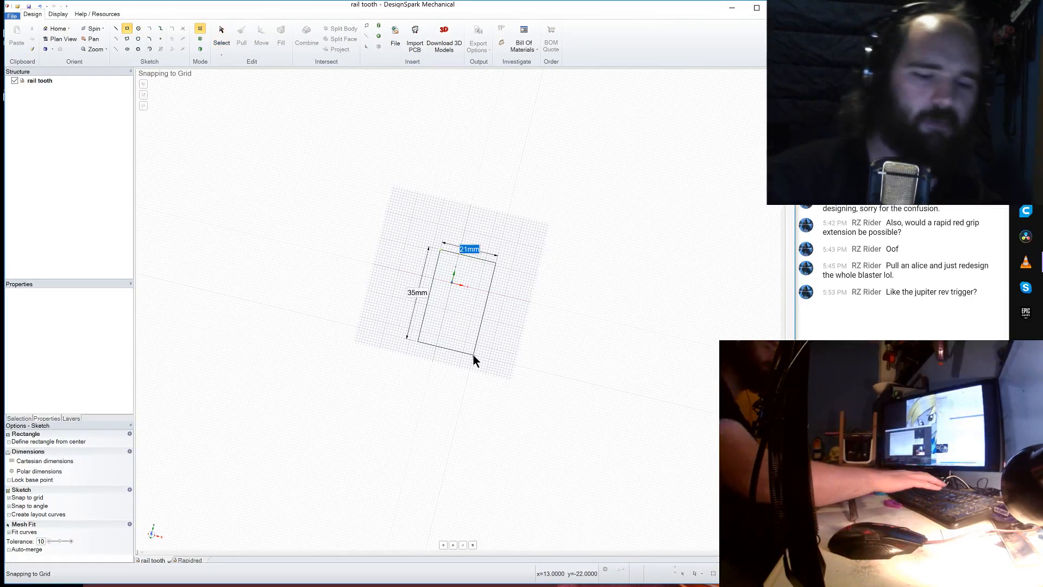
key(BackSpace)
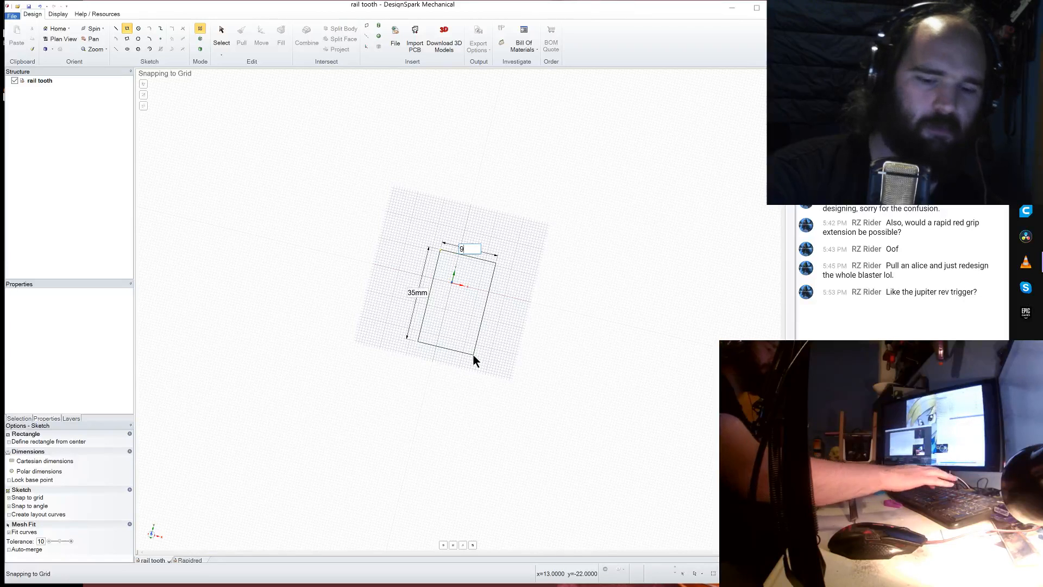
text(9.5)
key(Tab)
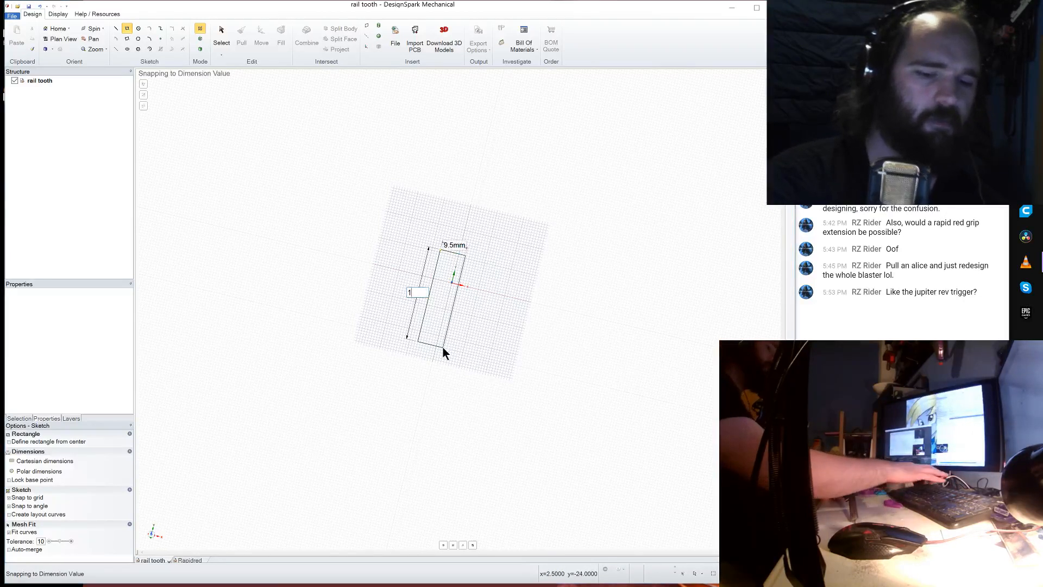
text(16.)
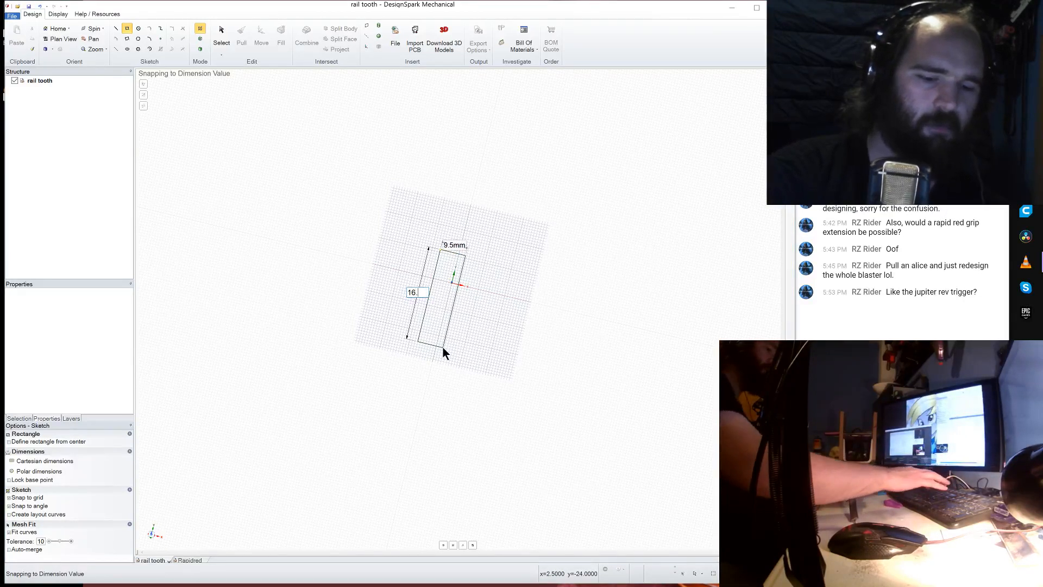
text(5)
key(Return)
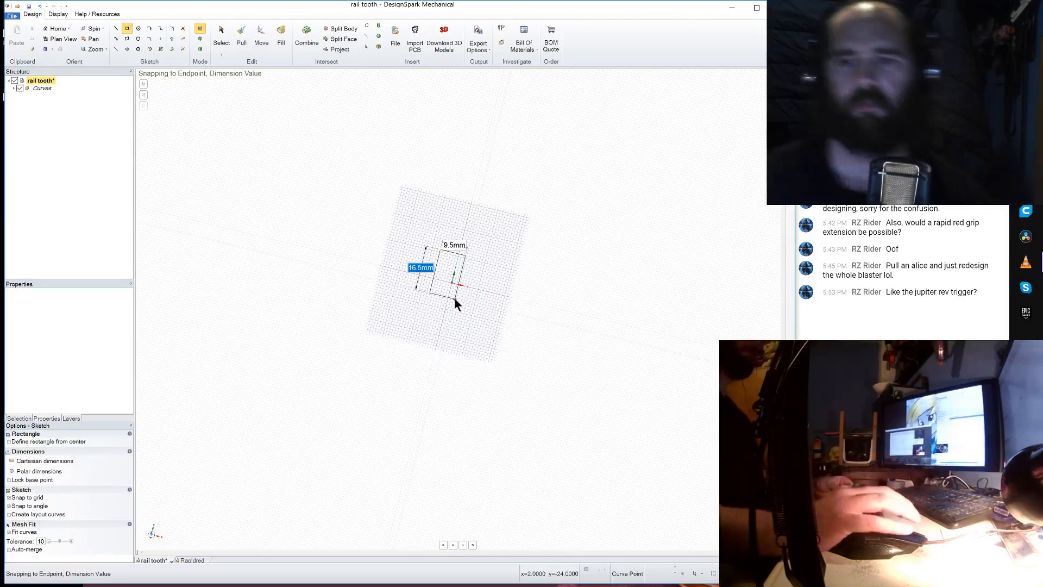
- Pull the rail tooth's rectangle into a solid plate 1.5 mm thick
click(241, 37)
click(444, 268)
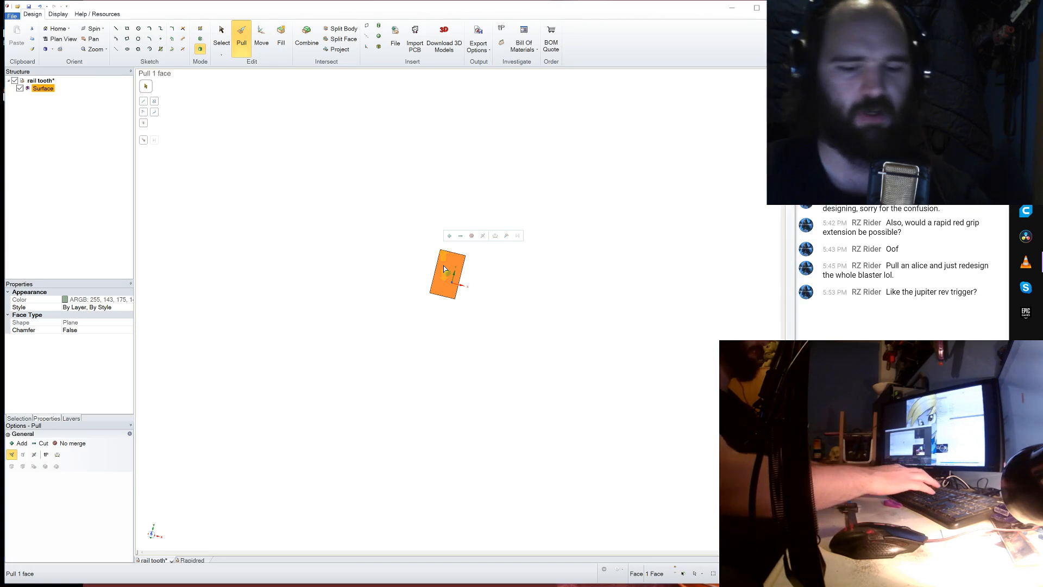
text(1.5)
key(Return)
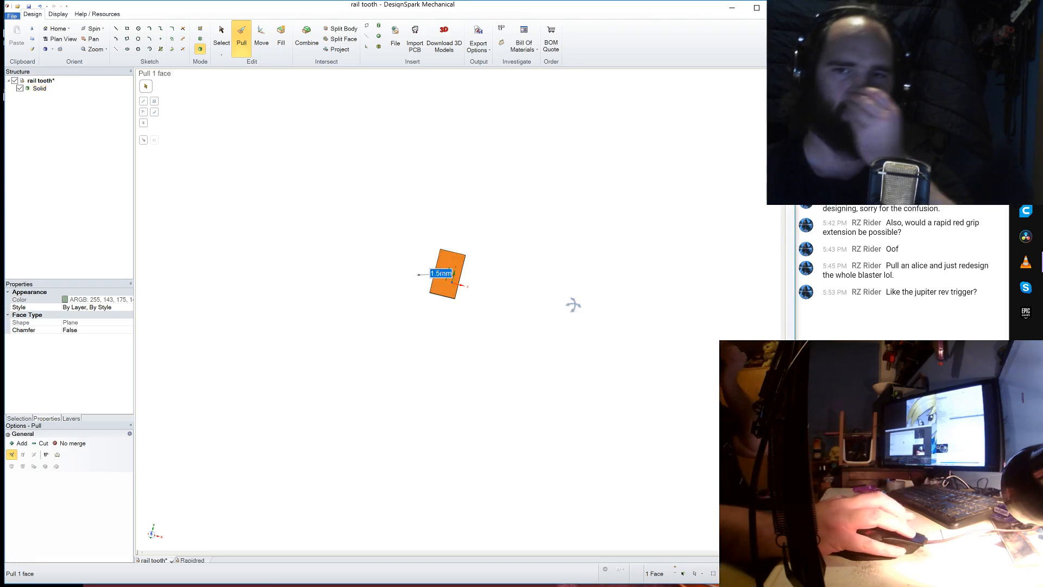
- Sketch lines across the plate's face, each offset 2.5 mm inward from one of its two short edges
middle_drag(573, 305, 454, 277)
scroll(450, 279, up, 4)
click(450, 278)
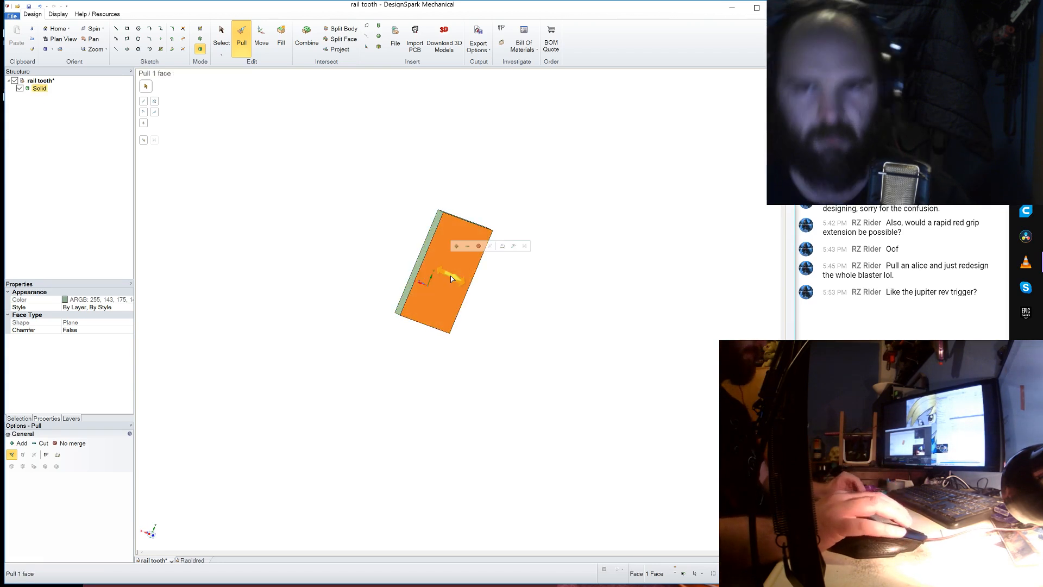
click(127, 28)
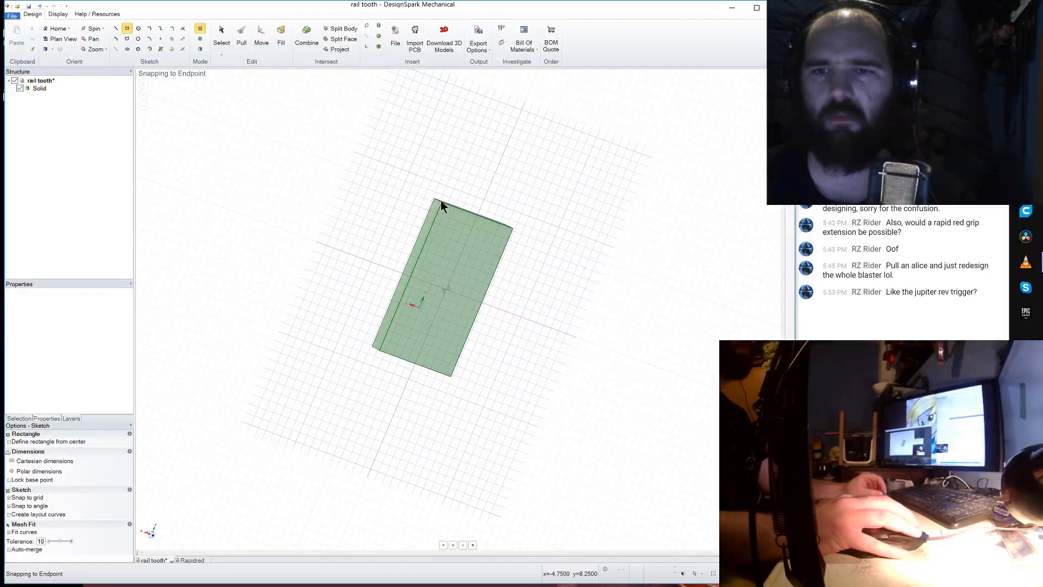
click(171, 38)
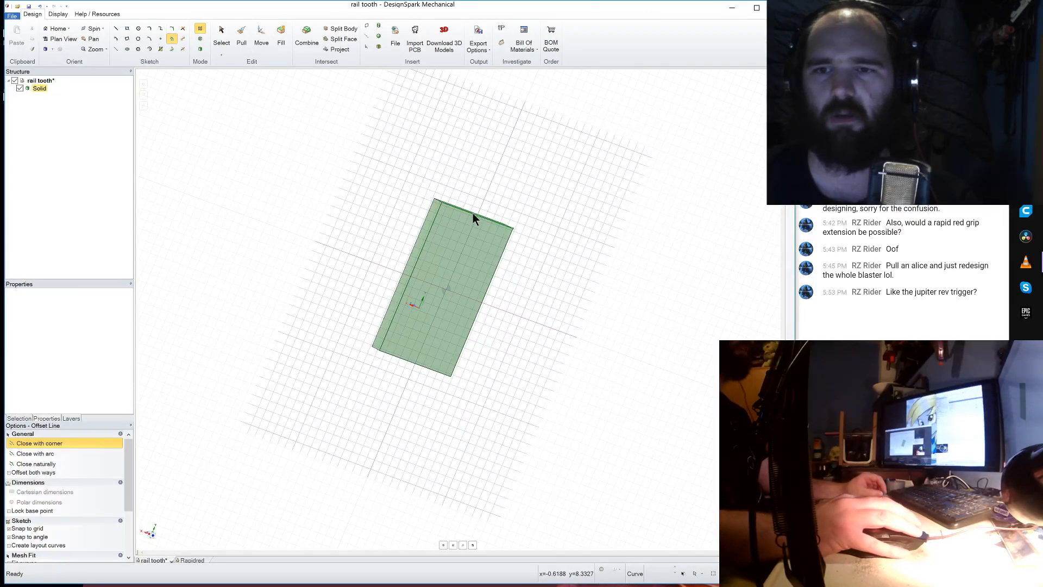
click(473, 215)
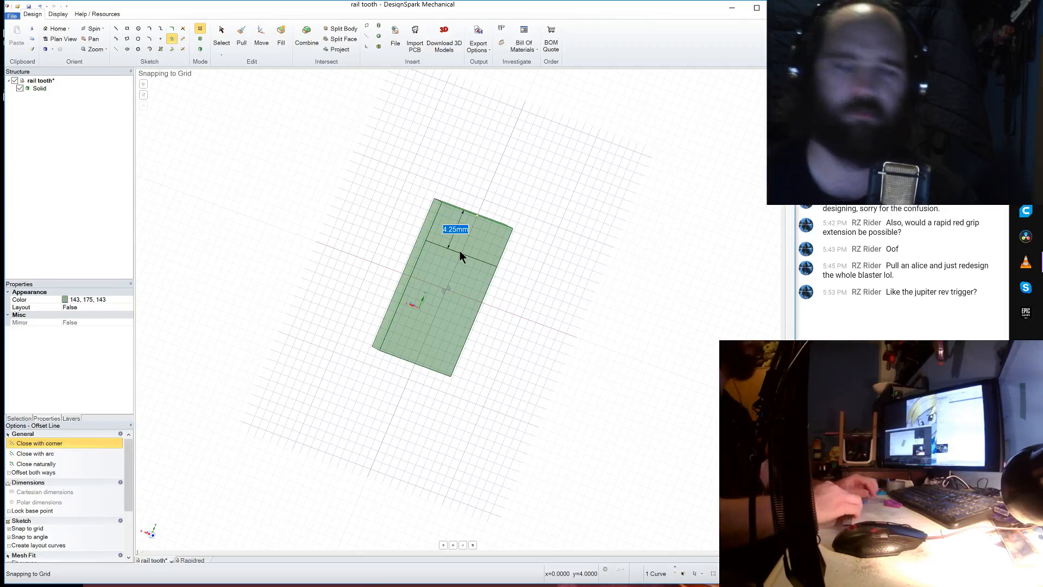
text(2.5)
key(Return)
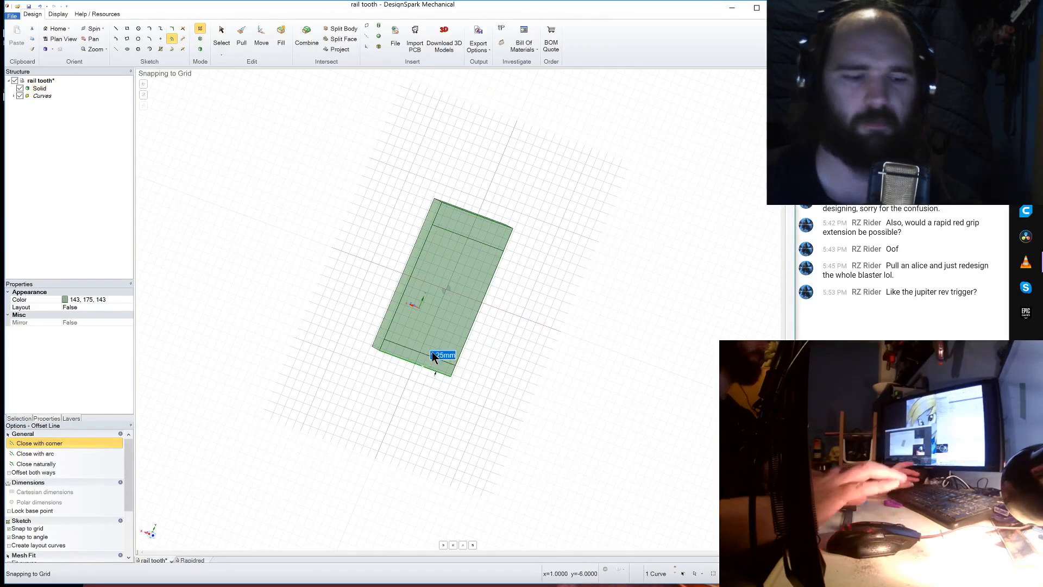
click(432, 351)
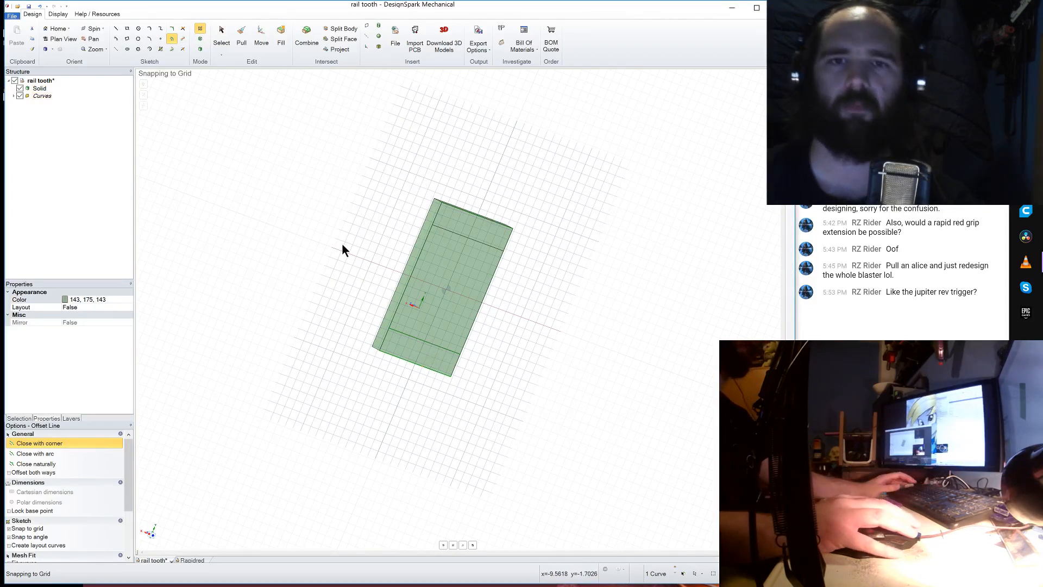
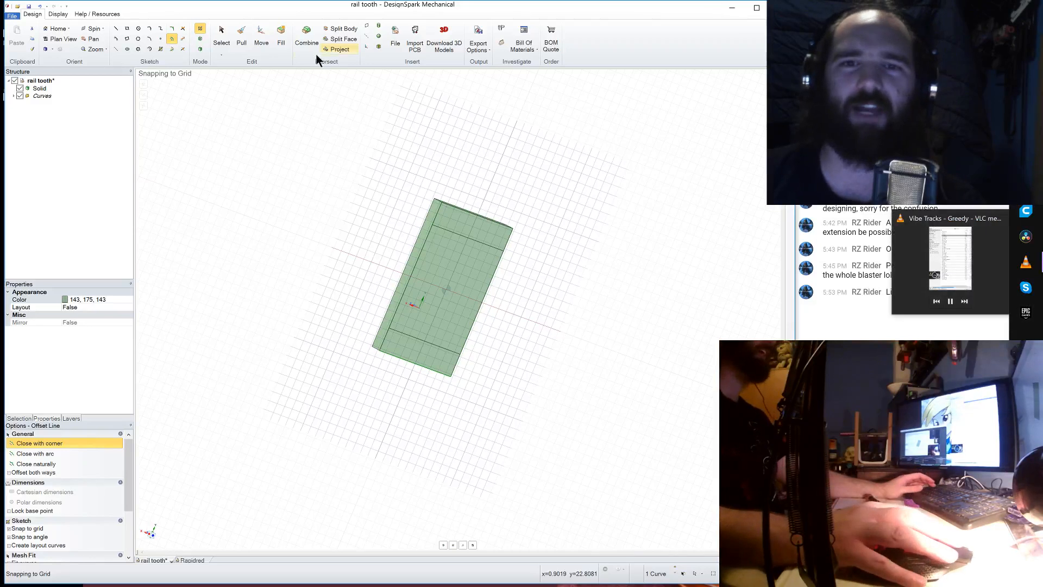
- Pull the two end strips outward together by 2 mm to form legs on the plate
click(241, 38)
click(467, 228)
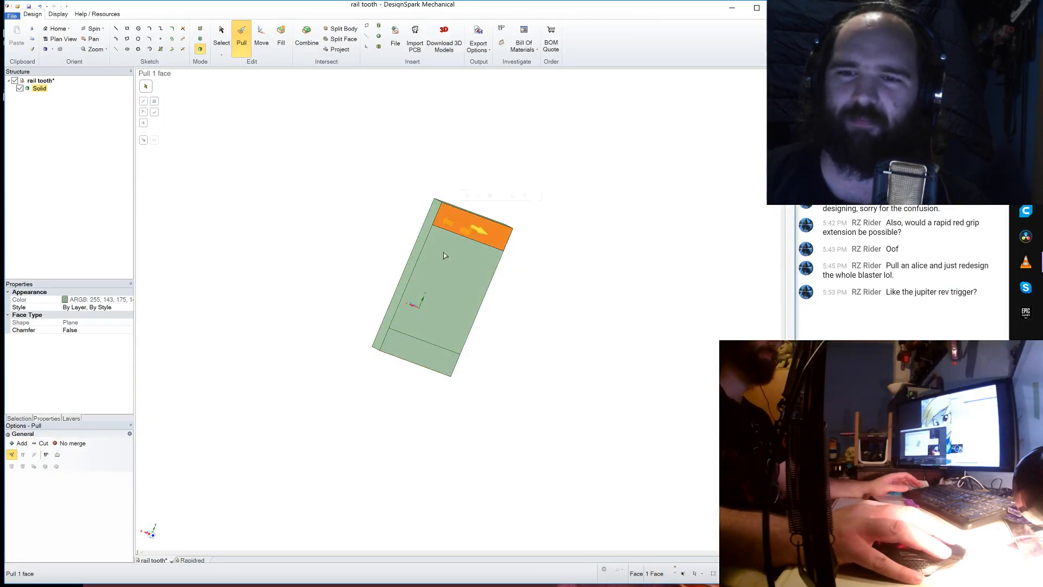
ctrl+click(416, 353)
text(3)
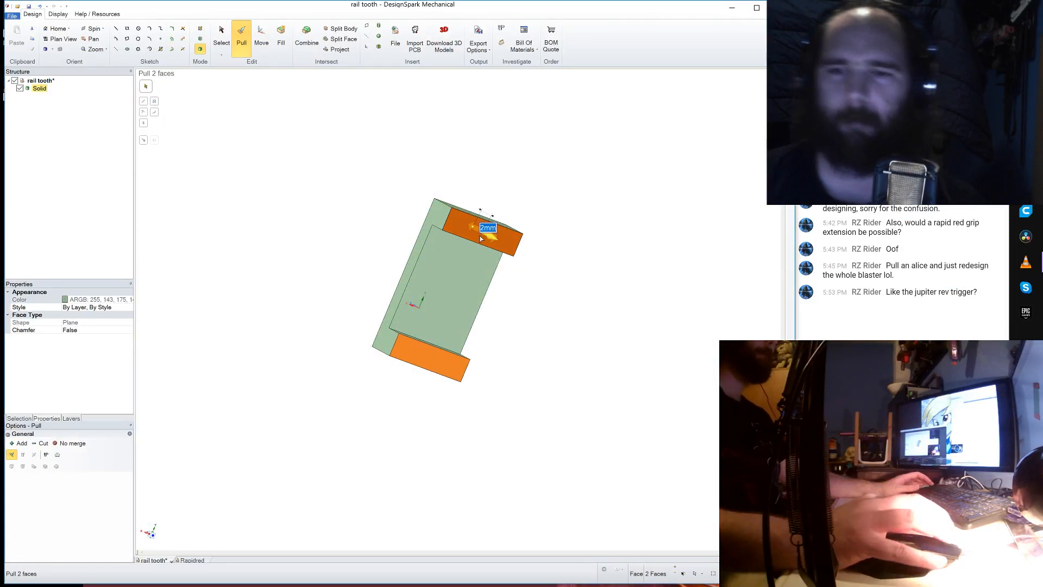
click(295, 245)
middle_drag(298, 243, 447, 296)
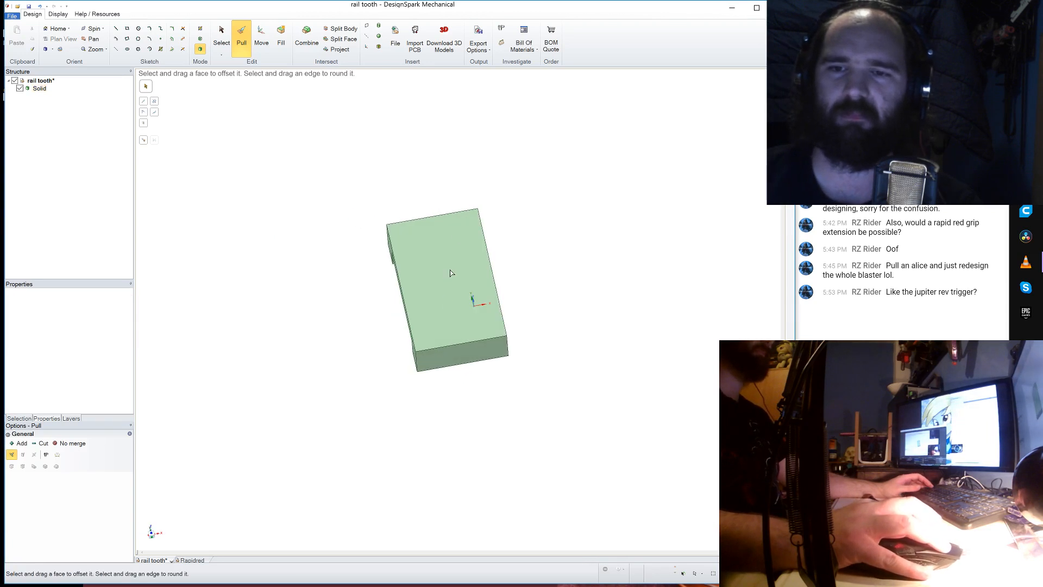
- Offset all four edges of the plate's opposite, flat face inward by 2 mm to form an inner rectangle
click(447, 302)
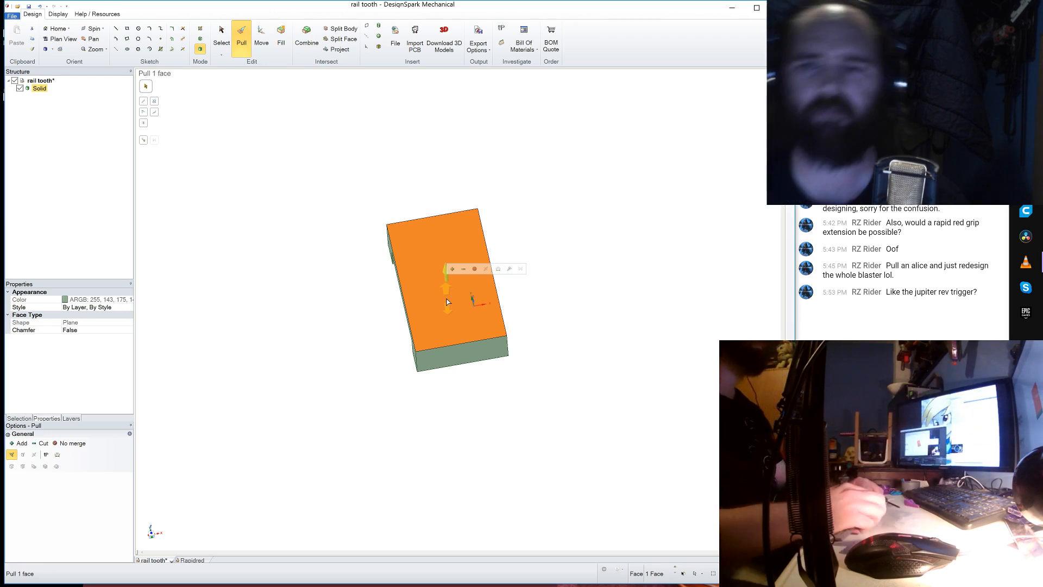
click(172, 38)
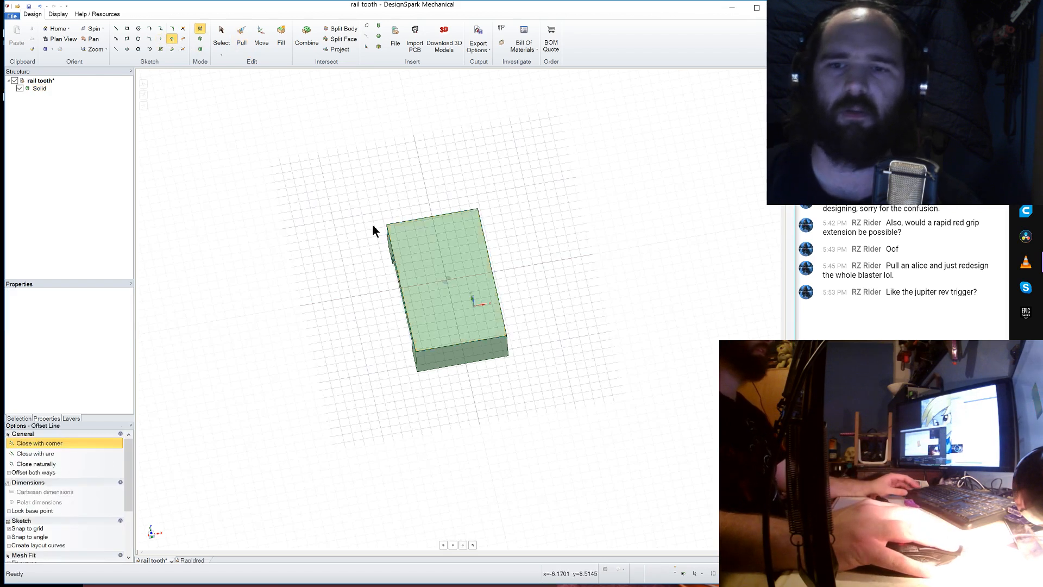
middle_drag(408, 306, 422, 281)
scroll(422, 281, up, 1)
right_click(424, 281)
click(393, 296)
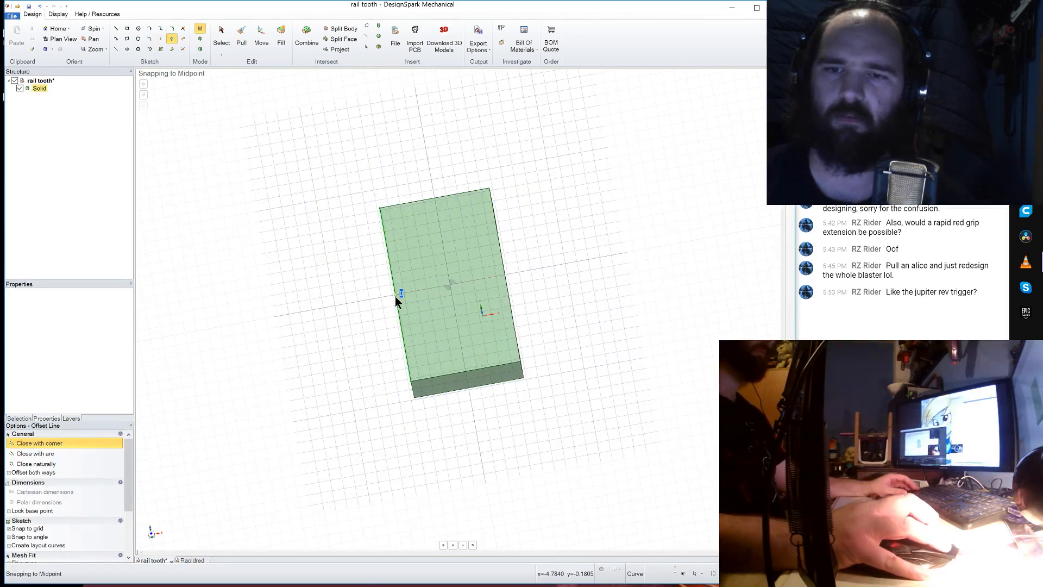
click(396, 296)
click(423, 199)
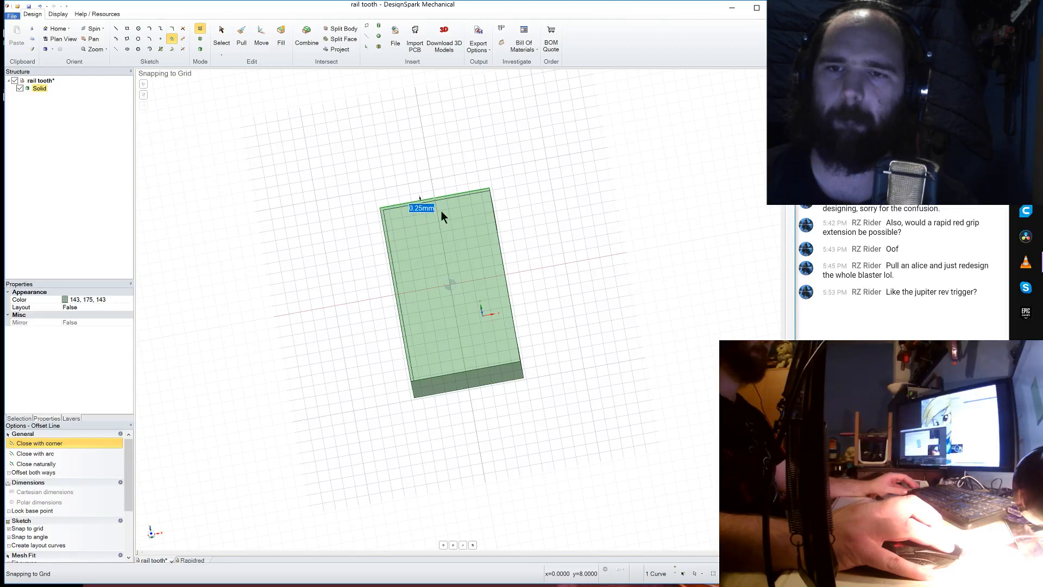
ctrl+click(497, 236)
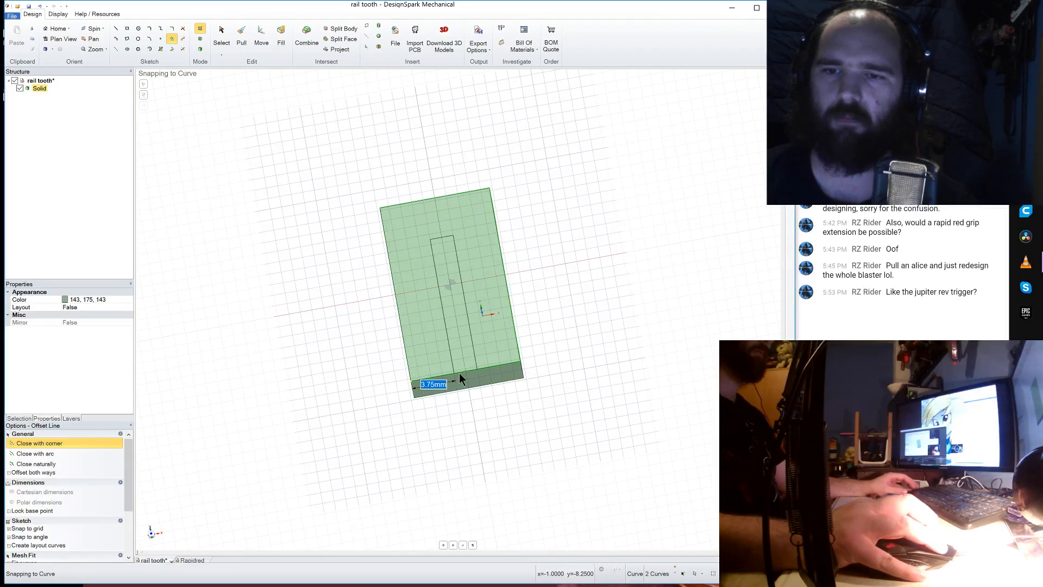
ctrl+click(458, 373)
text(2)
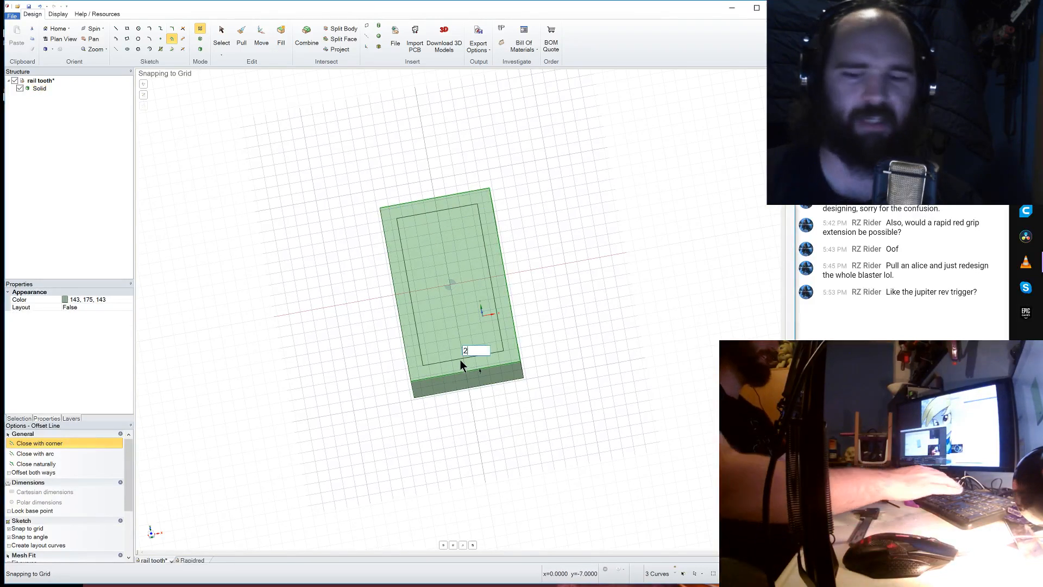
key(Return)
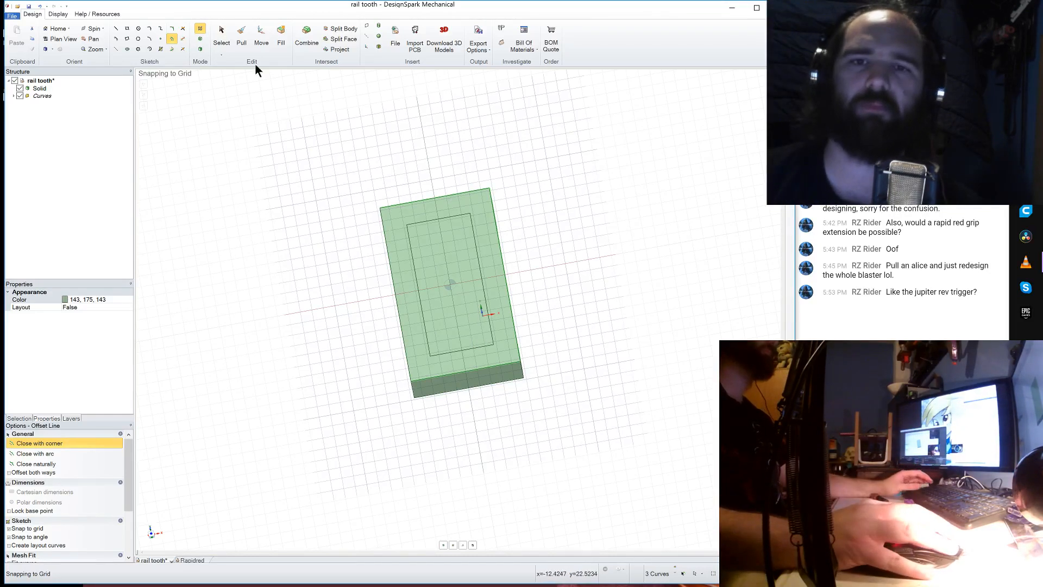
- Pull the inner rectangle up 3 mm into a raised block and view the part from its long side
click(241, 37)
click(436, 269)
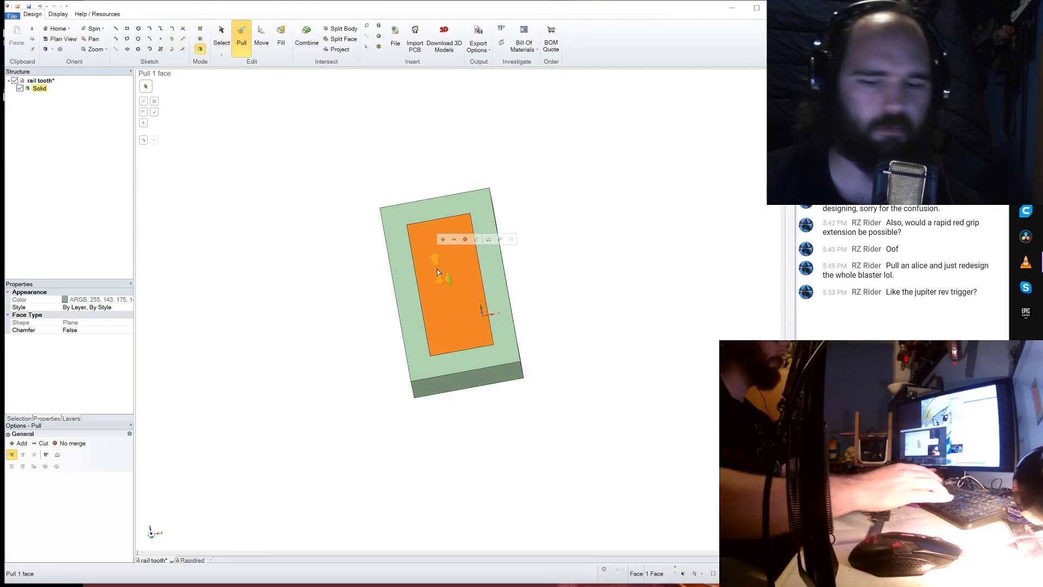
drag(436, 270, 336, 387)
middle_drag(336, 388, 177, 562)
click(151, 534)
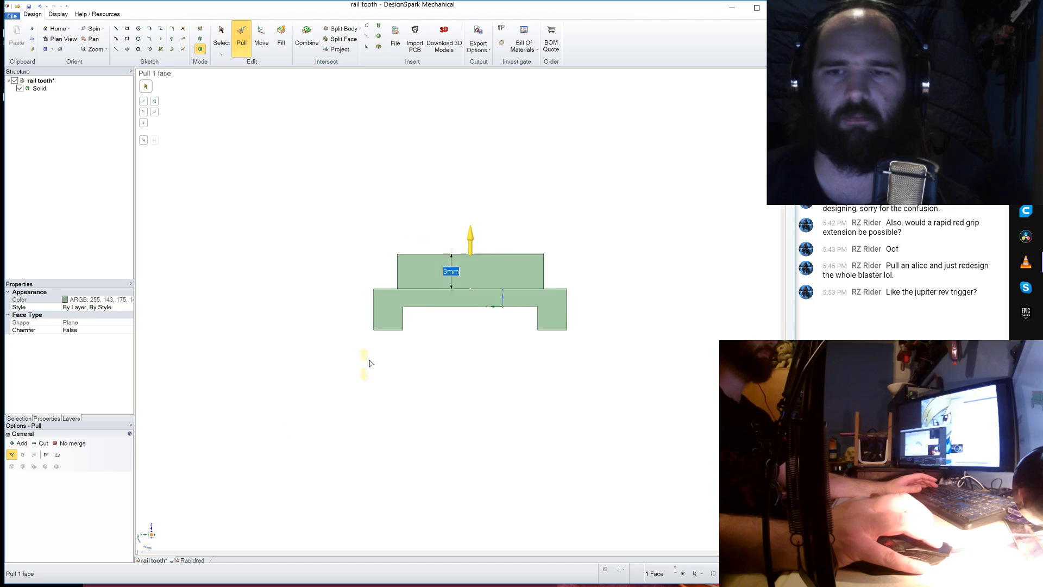
- On the raised block's long side, sketch a line about 1 mm up one end edge and a 0.75 mm horizontal line outward from it
click(503, 272)
click(115, 29)
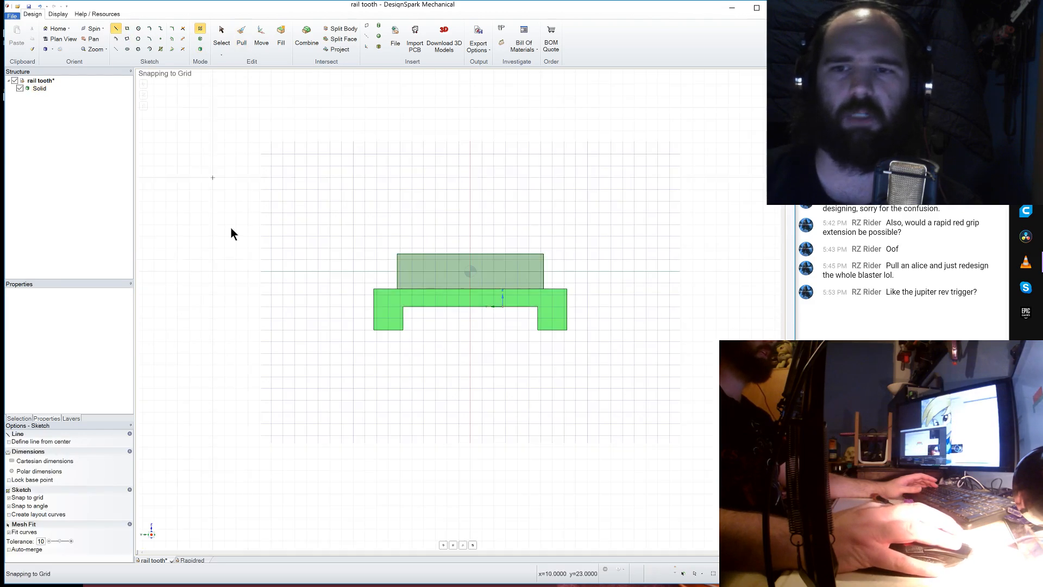
scroll(430, 252, up, 3)
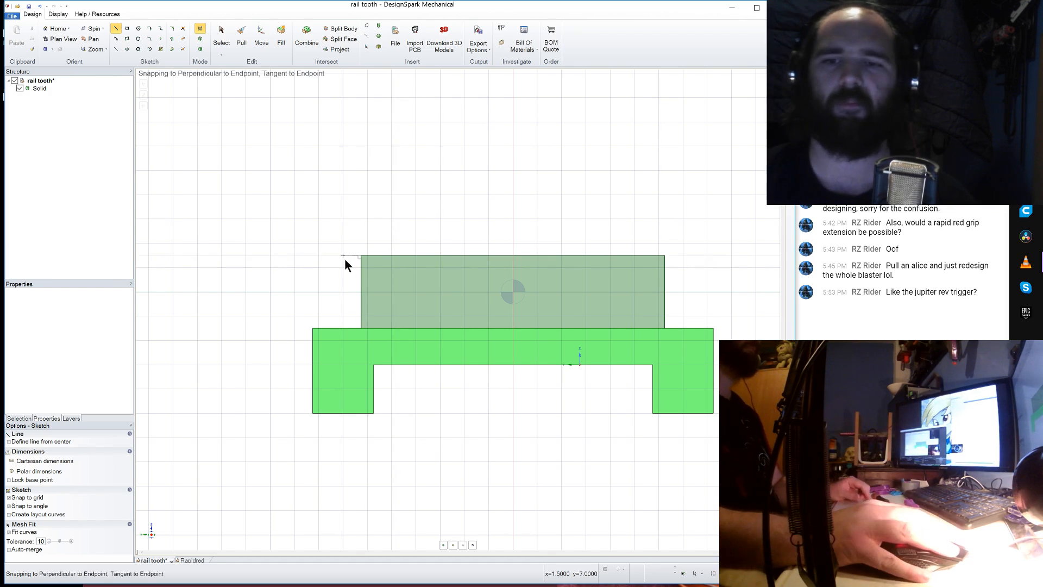
click(360, 327)
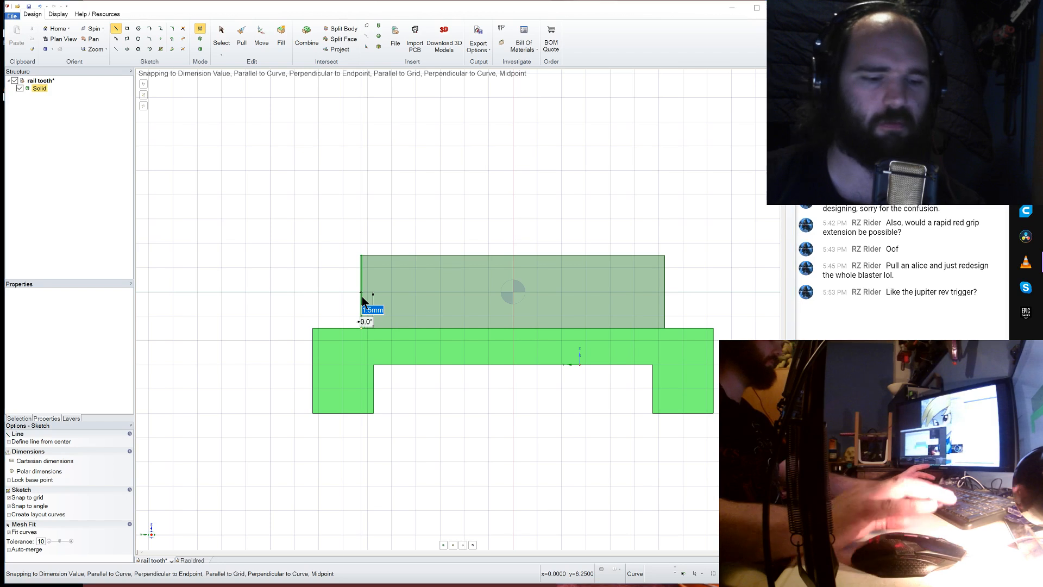
click(362, 296)
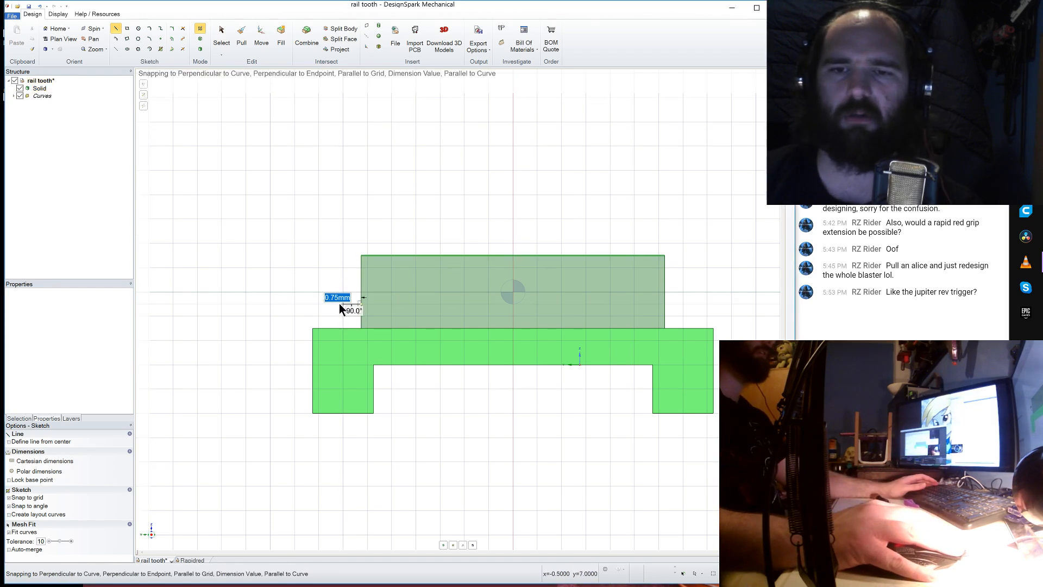
double_click(339, 303)
- Sketch a 4 mm line along the block's upper edge from that corner and a slanted line from its end down to the short horizontal line
click(361, 255)
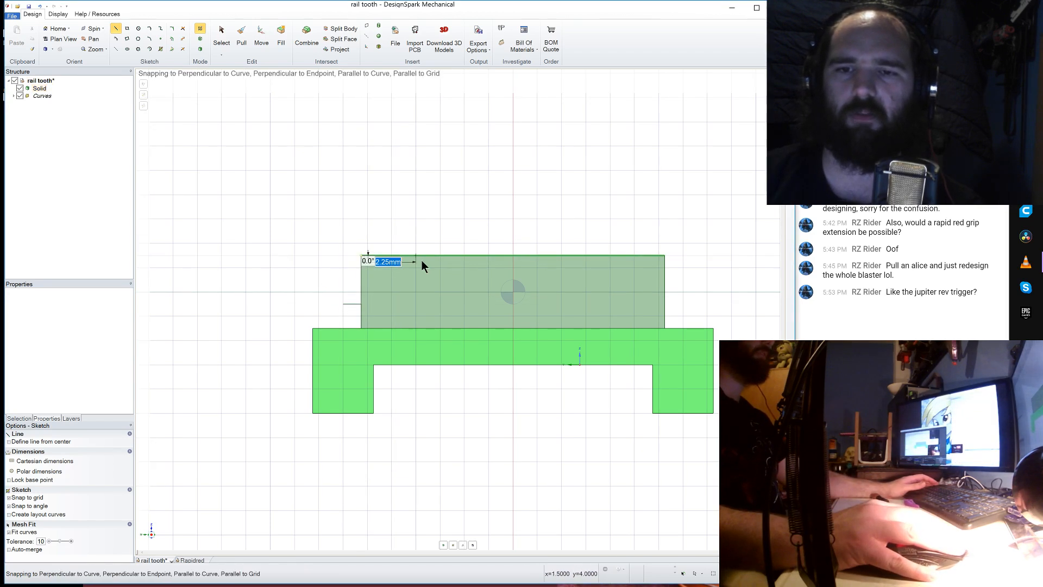
text(4)
key(Return)
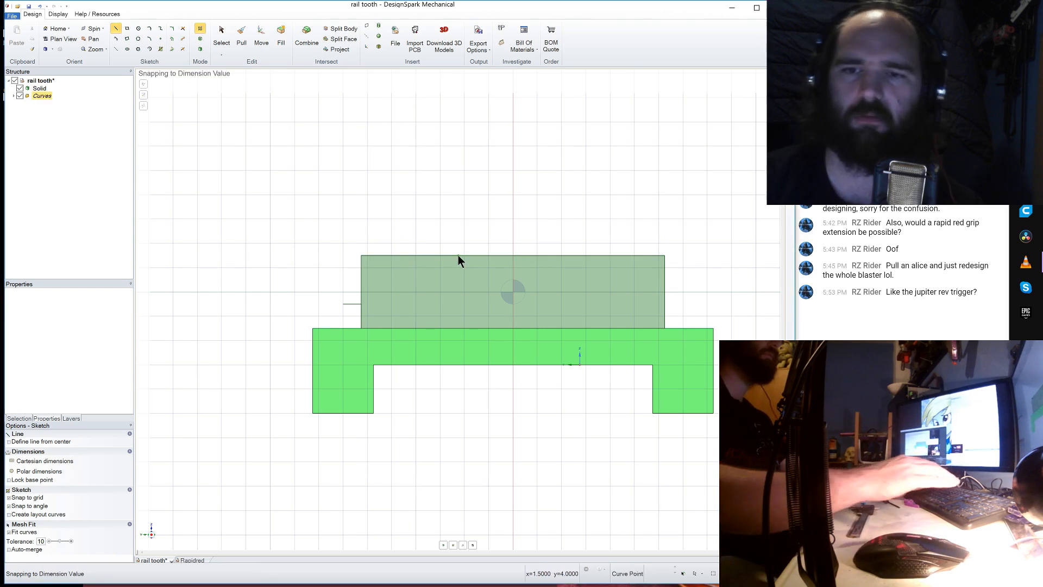
click(362, 302)
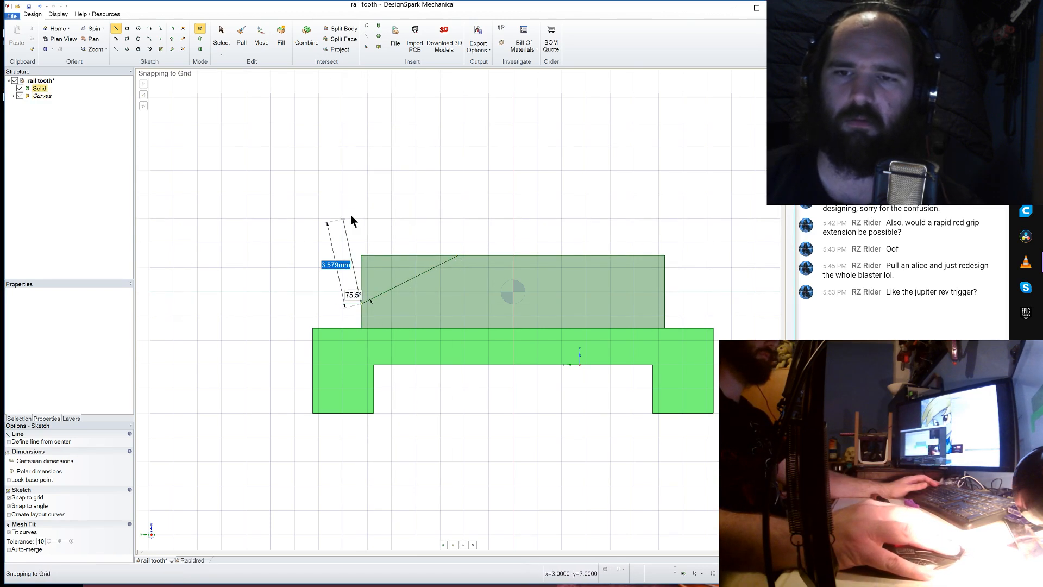
key(Escape)
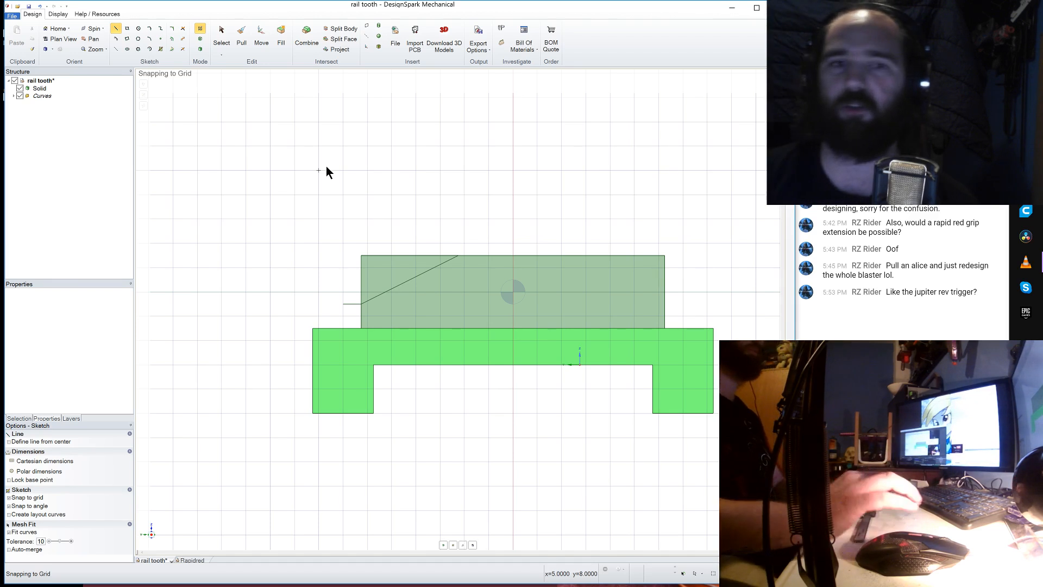
- Sketch a slanted line at the block's other end, from about 2 mm along the upper edge to the lower corner
click(664, 255)
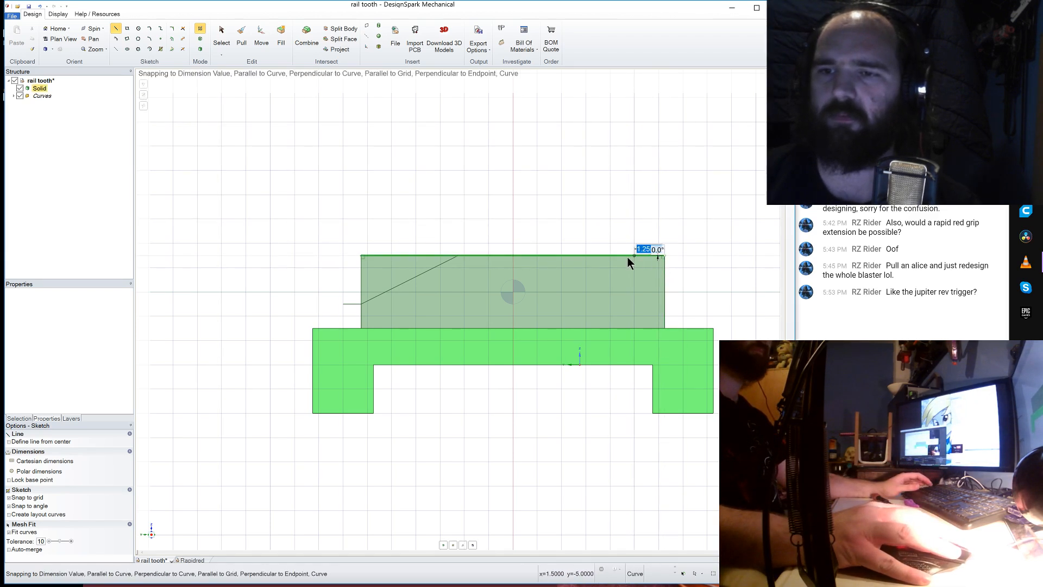
click(617, 255)
scroll(638, 309, up, 1)
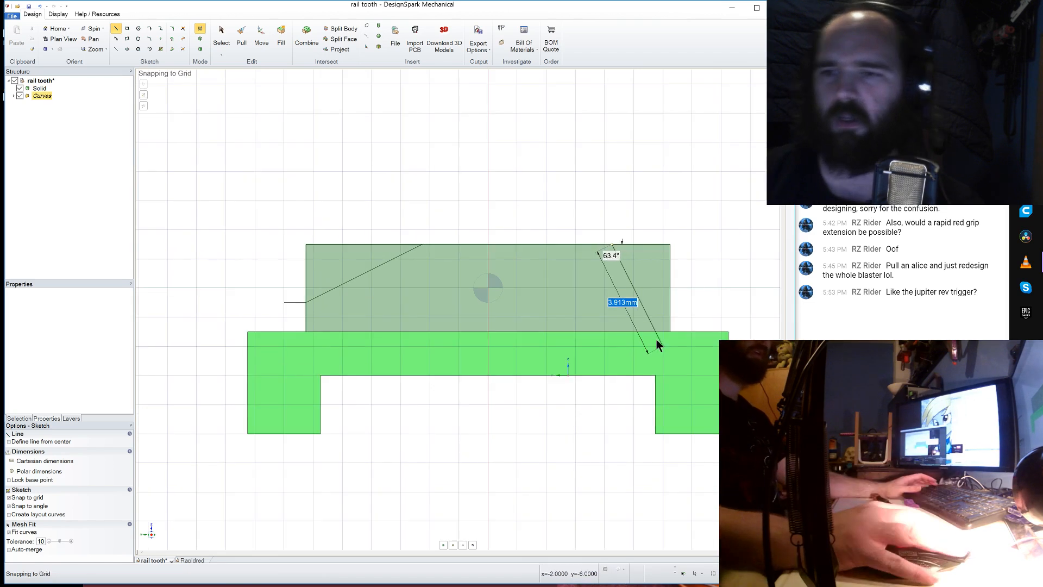
click(671, 334)
key(Escape)
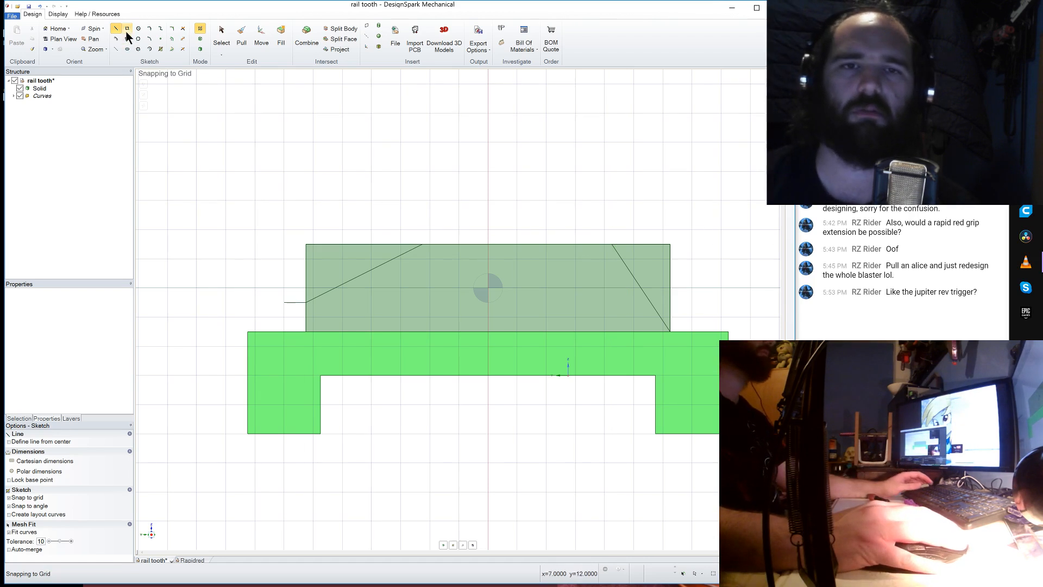
- Sketch a 2 mm line along the block's upper edge from the steeper slope's end, and a 2 mm square down from the line's far end
click(614, 244)
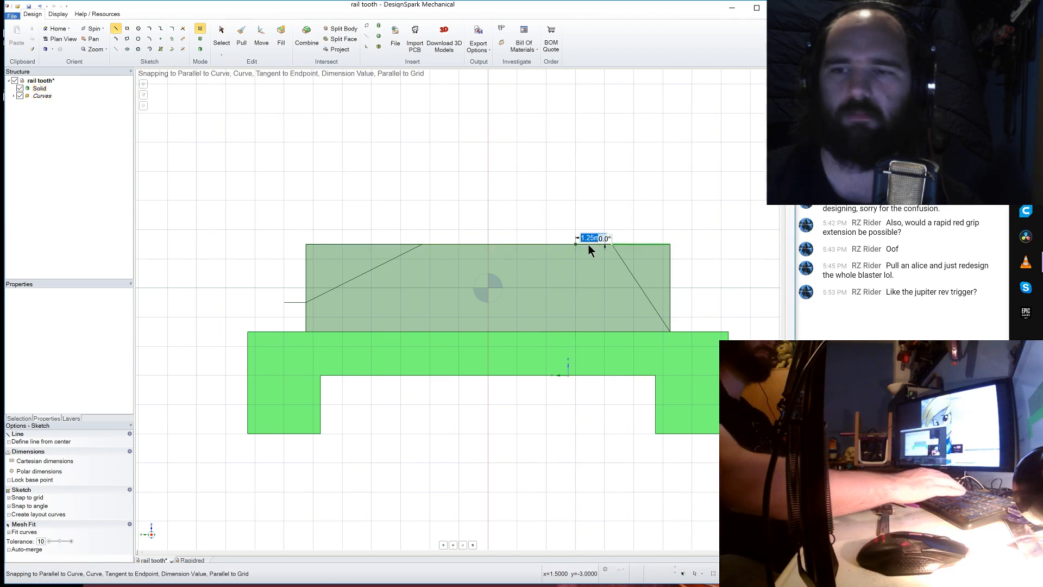
key(Escape)
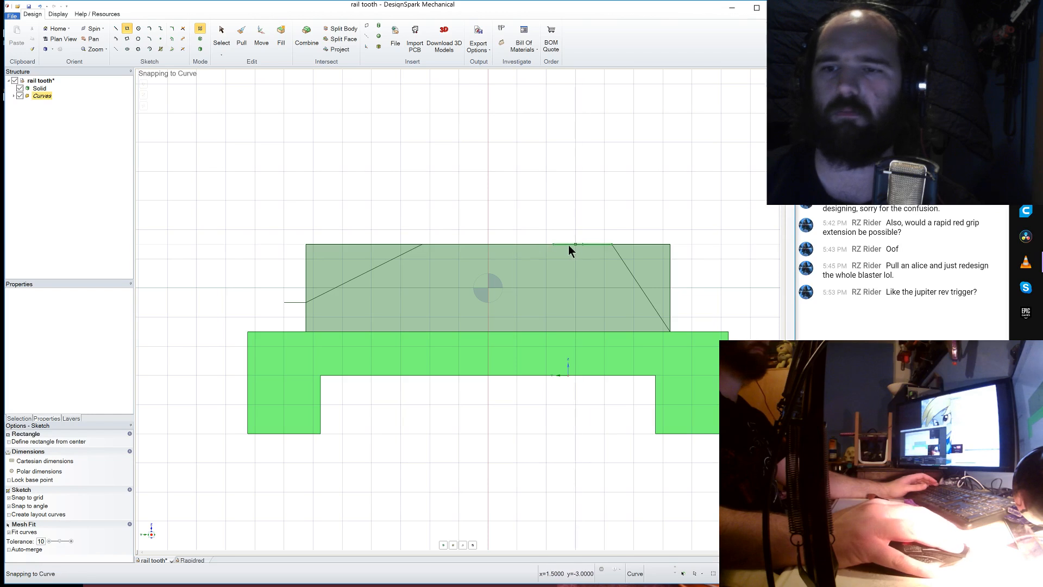
click(554, 244)
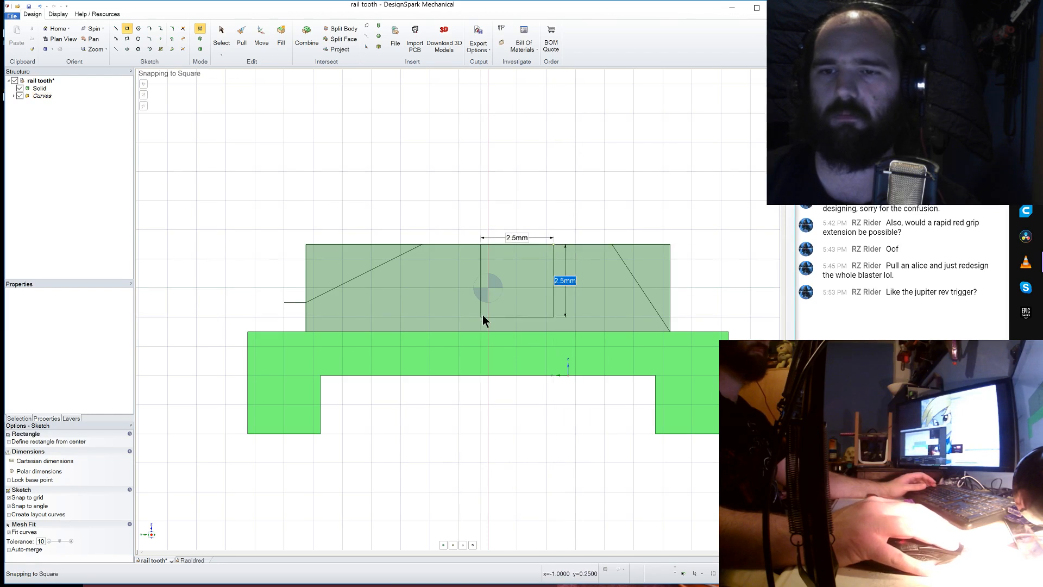
key(Tab)
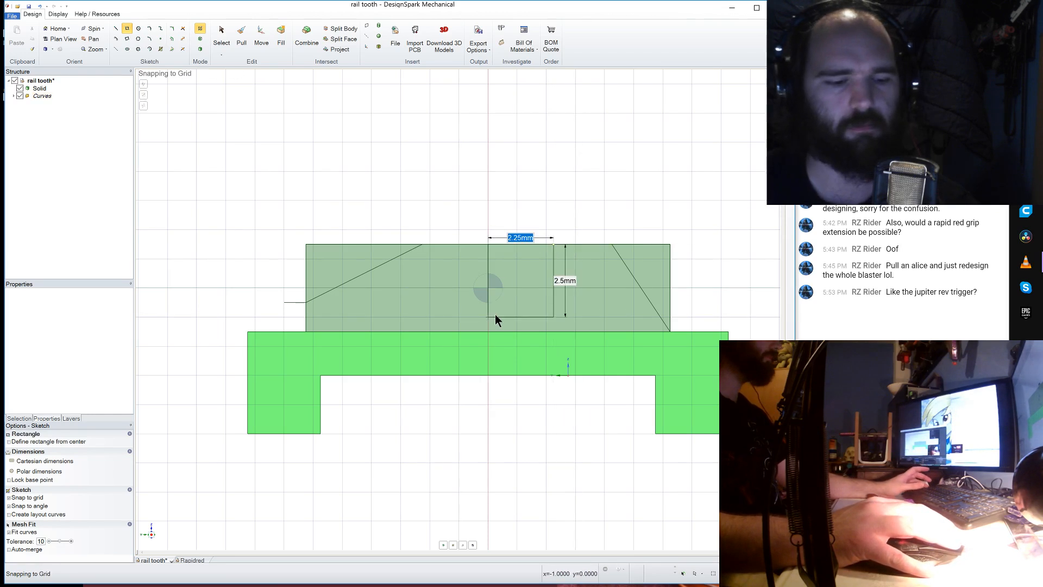
text(2)
key(Tab)
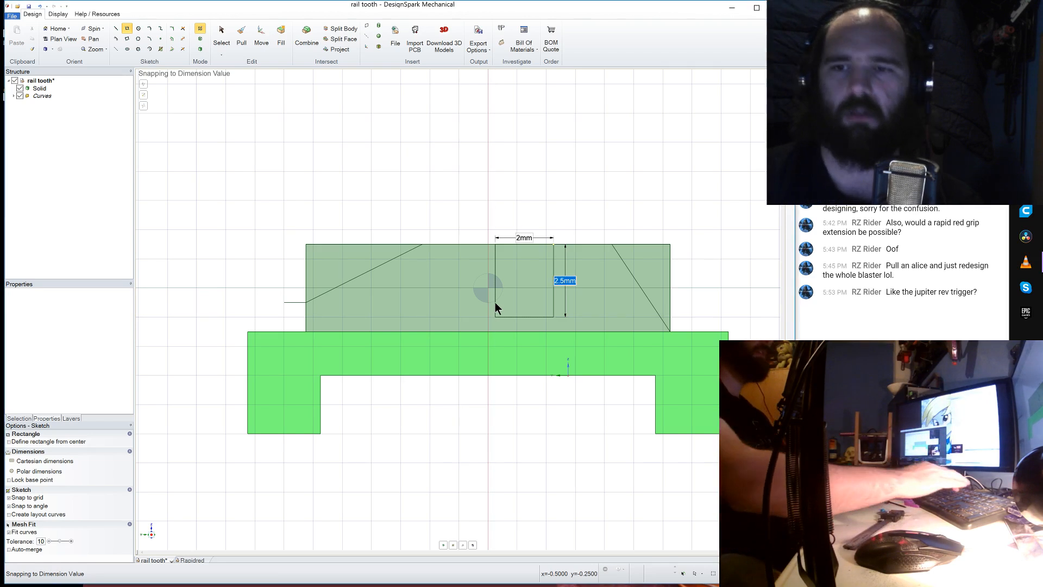
text(2)
key(Tab)
- Cut the two sloped corner regions and the square notch through the full width of the raised block with Pull
click(239, 34)
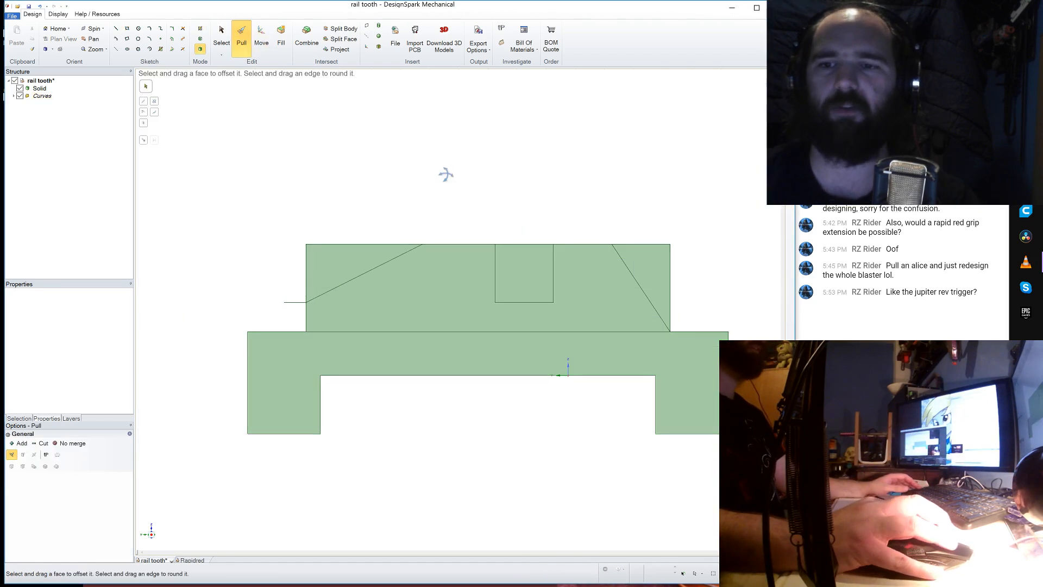
click(333, 269)
ctrl+click(502, 291)
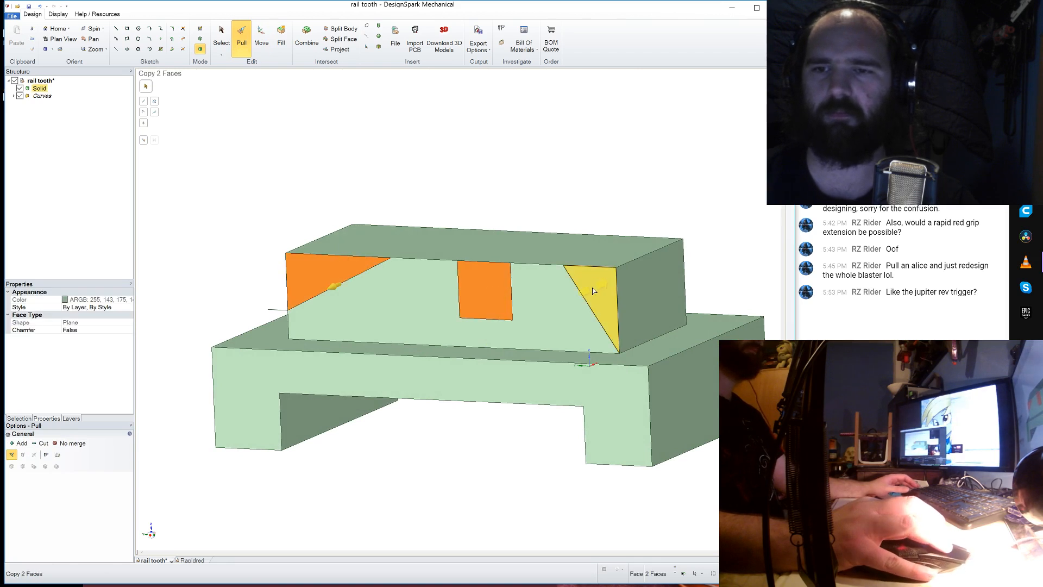
ctrl+click(587, 288)
drag(586, 288, 633, 192)
mouse_move(640, 174)
middle_down()
mouse_move(663, 168)
mouse_move(657, 193)
mouse_move(657, 181)
middle_up()
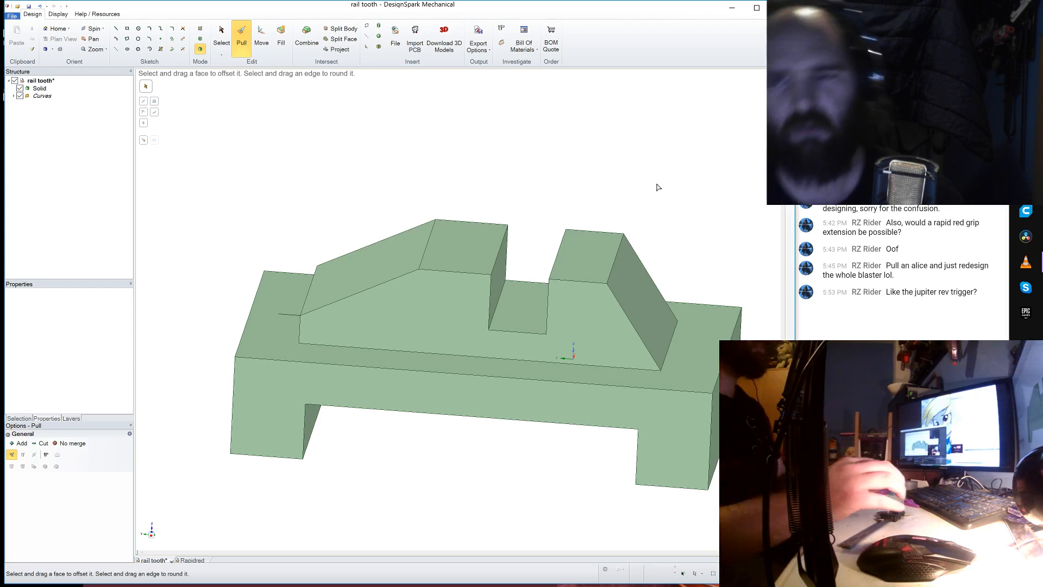
- Round both bottom edges of the notch with a 1 mm radius to form a semicircular floor
click(499, 302)
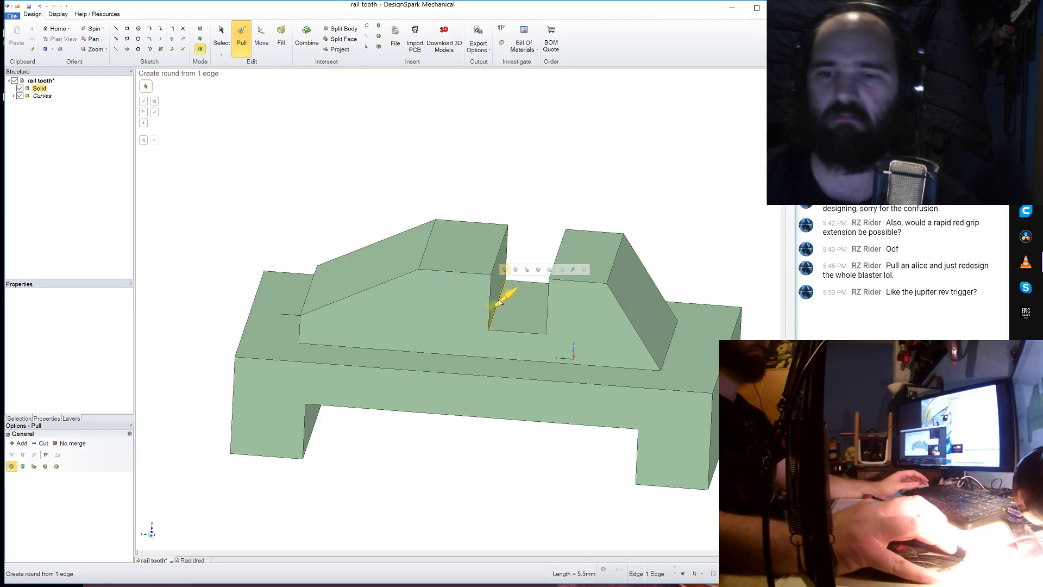
middle_drag(535, 214, 544, 230)
ctrl+click(552, 308)
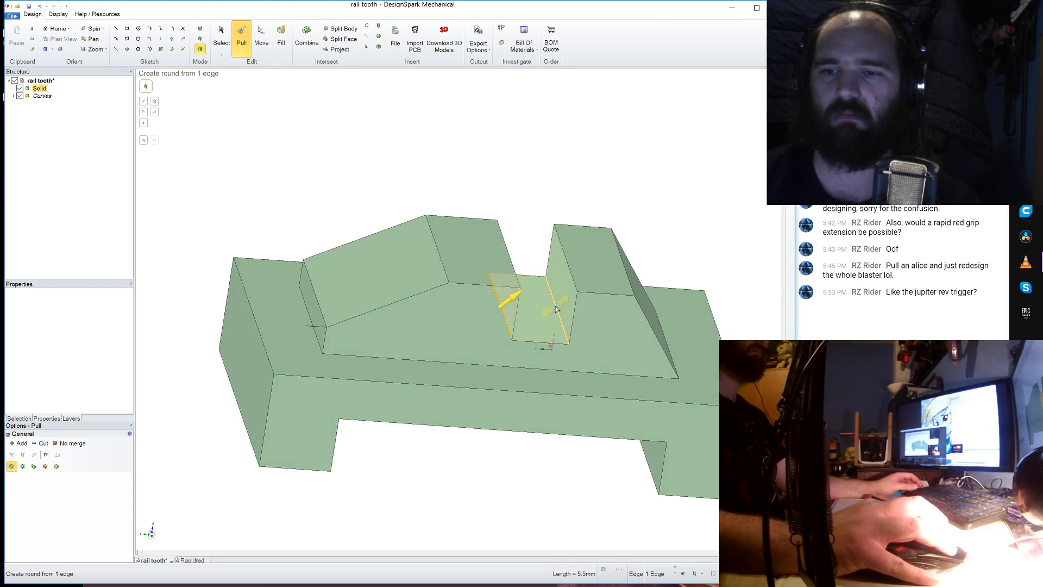
ctrl+click(555, 309)
key(space)
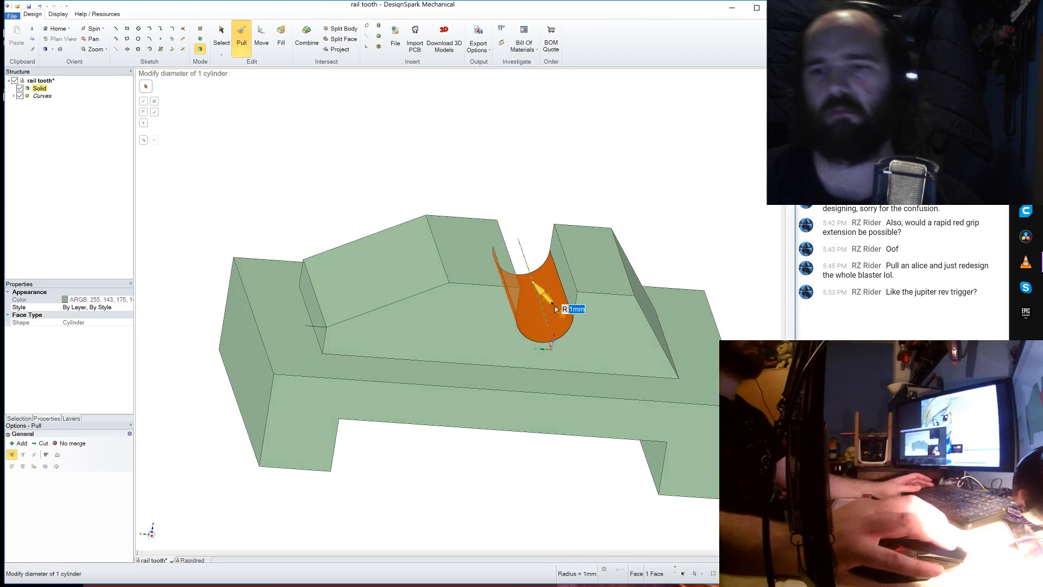
middle_drag(497, 187, 517, 168)
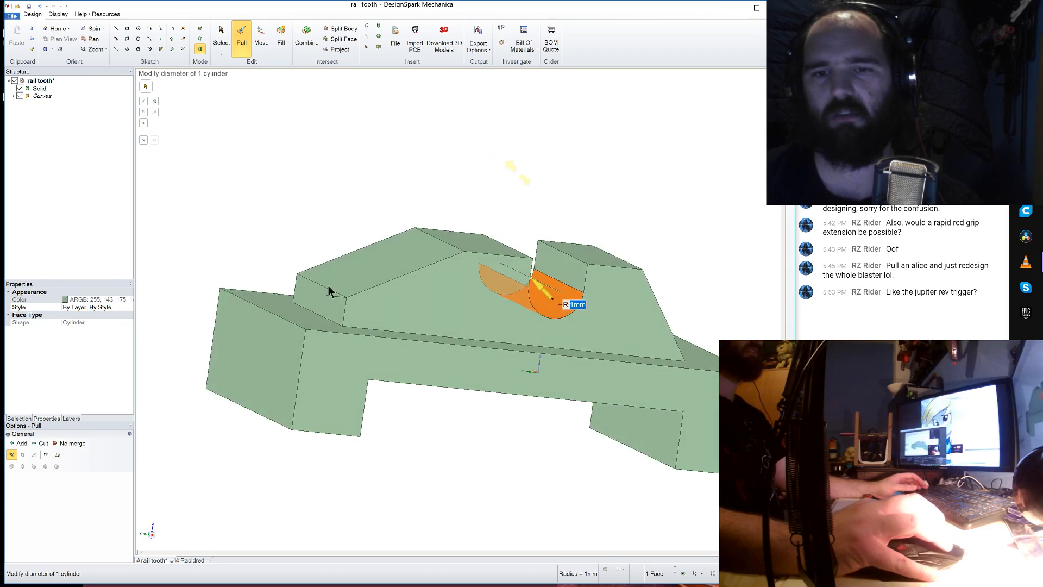
- Round the tooth's edge between the gentle slope and the short vertical end face with a 1 mm radius
click(324, 291)
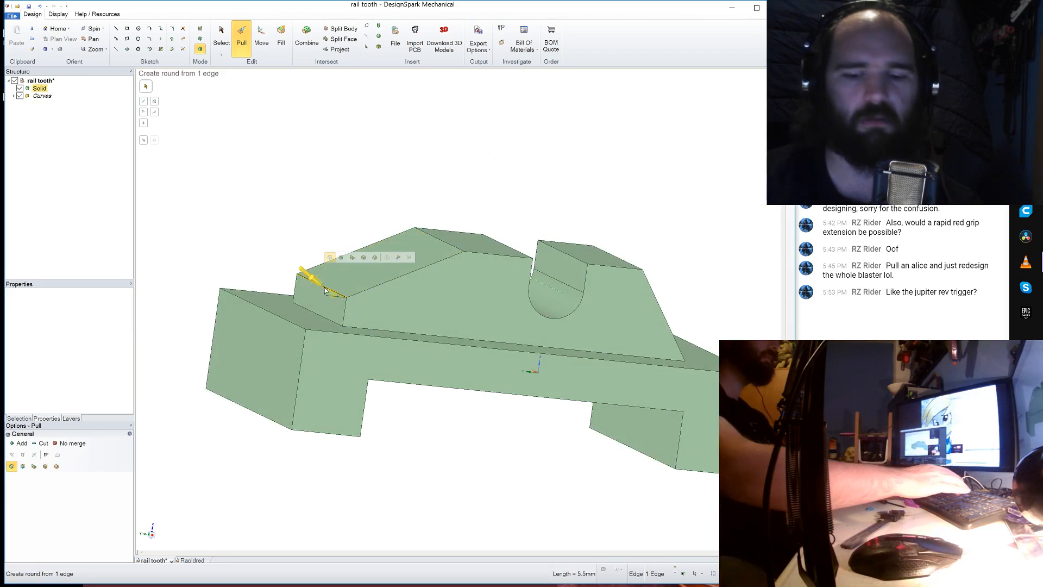
text(1)
key(Return)
mouse_move(374, 182)
middle_down()
mouse_move(349, 189)
mouse_move(362, 175)
mouse_move(375, 186)
middle_up()
click(350, 188)
scroll(374, 187, down, 4)
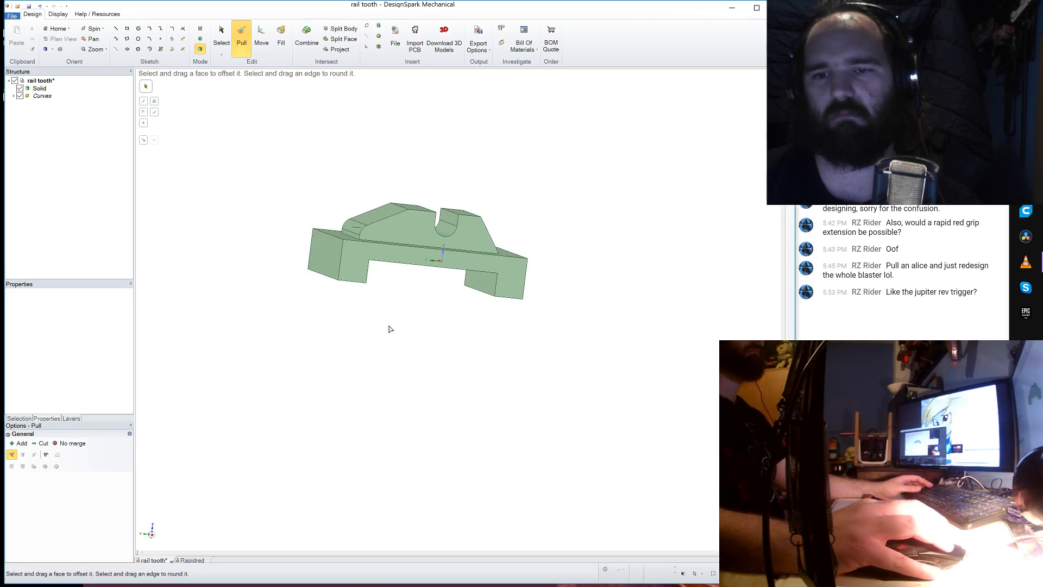
middle_drag(418, 333, 389, 339)
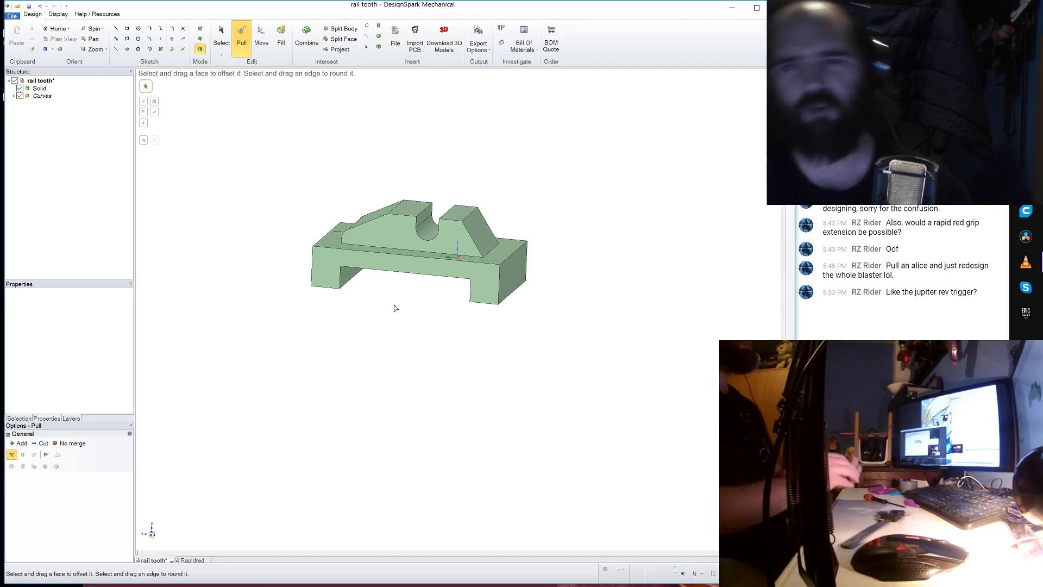
- Chamfer the two upper edges of the notch with a 0.5 mm setback
scroll(413, 300, up, 3)
click(423, 212)
click(425, 212)
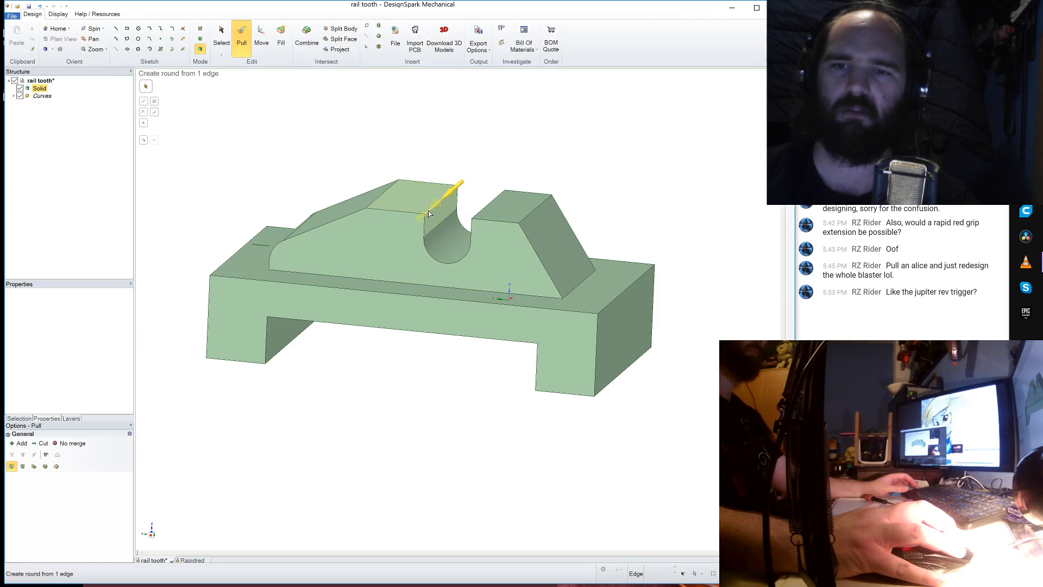
middle_drag(474, 215, 531, 177)
ctrl+click(510, 214)
ctrl+click(510, 212)
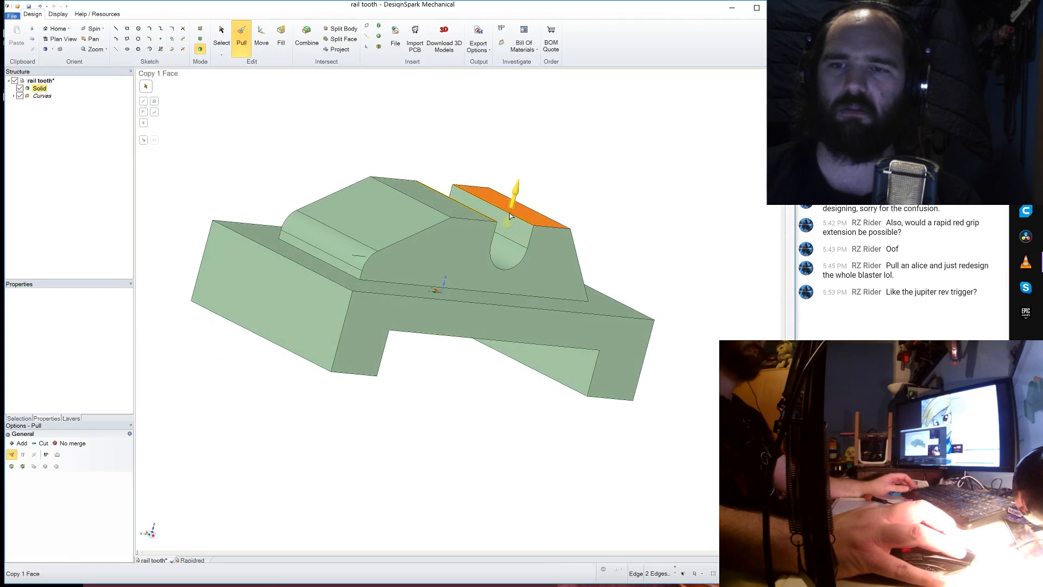
ctrl+click(516, 210)
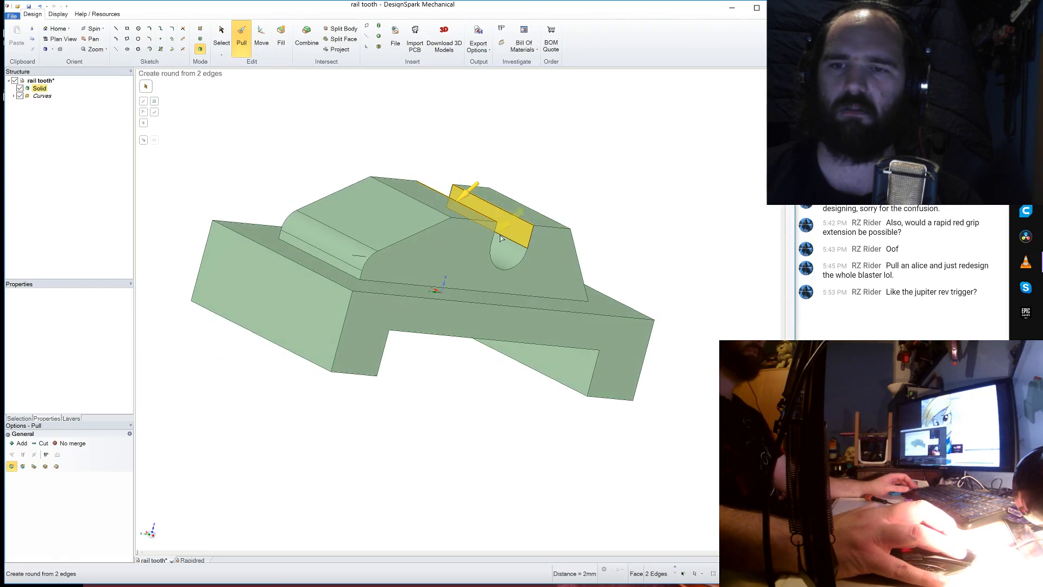
click(24, 466)
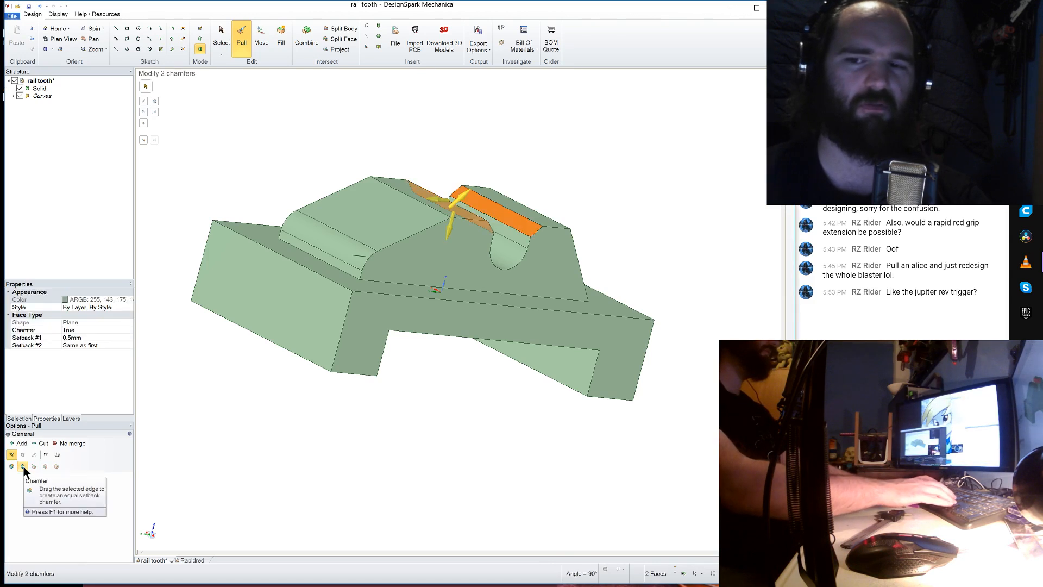
middle_drag(435, 349, 425, 406)
click(346, 359)
middle_drag(346, 360, 353, 373)
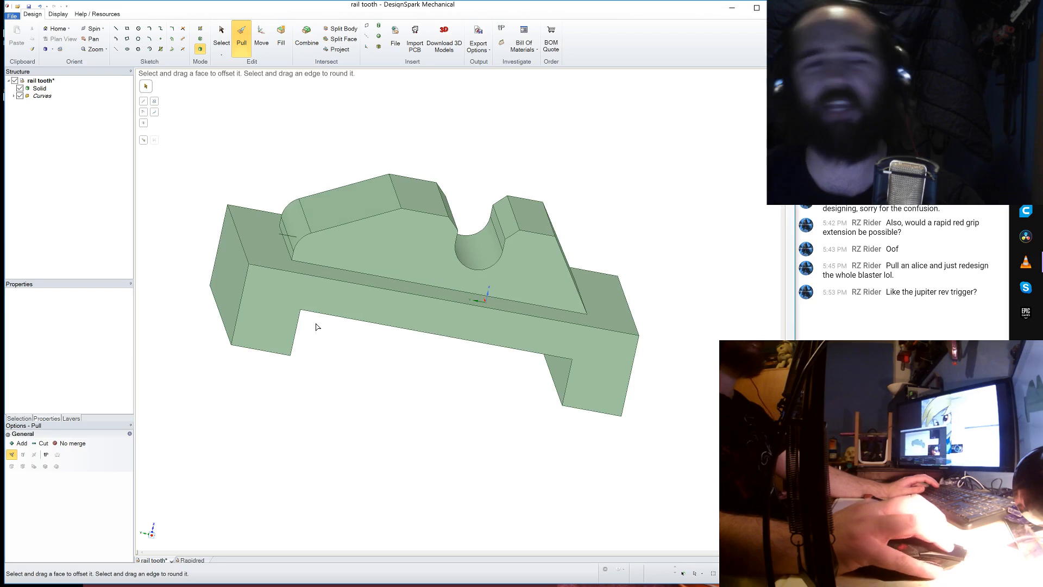
- Export the part as the STL file "rail tooth" in the rapidred folder
click(12, 16)
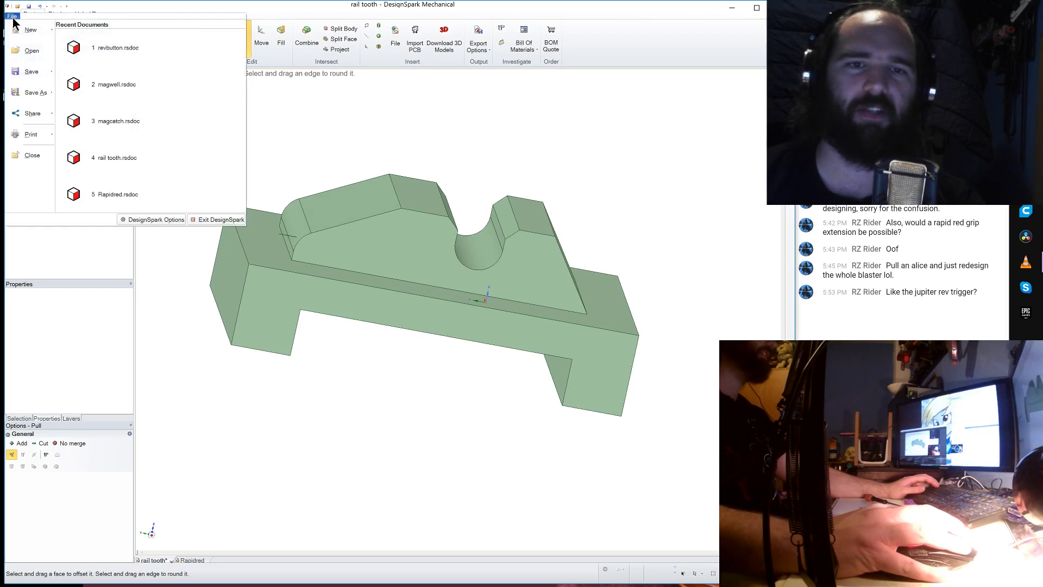
click(34, 94)
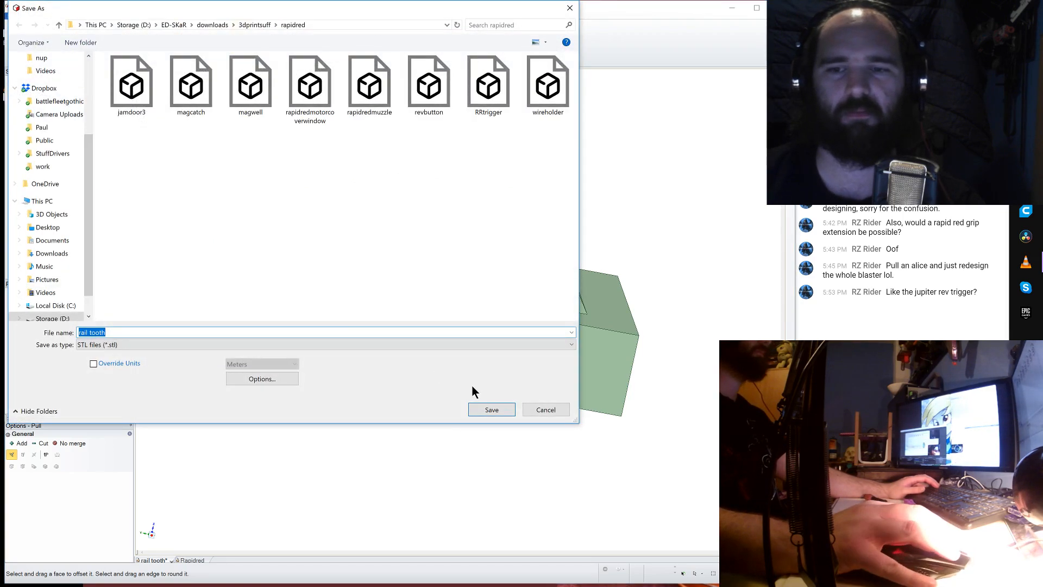
click(488, 408)
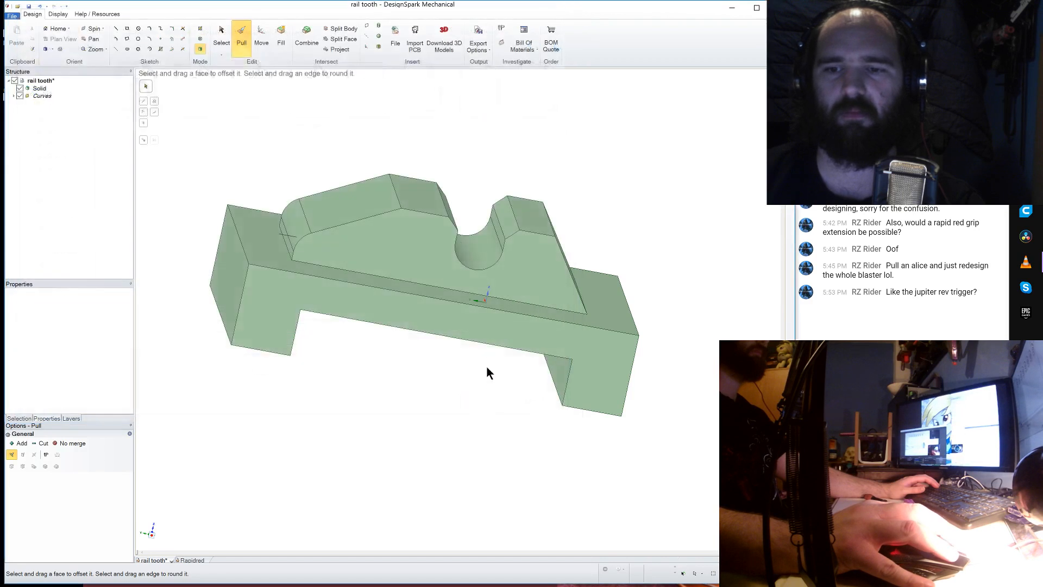
- Save the part as "rail tooth" in DS Mechanical (.rsdoc) format, replacing the existing file
click(12, 16)
click(31, 94)
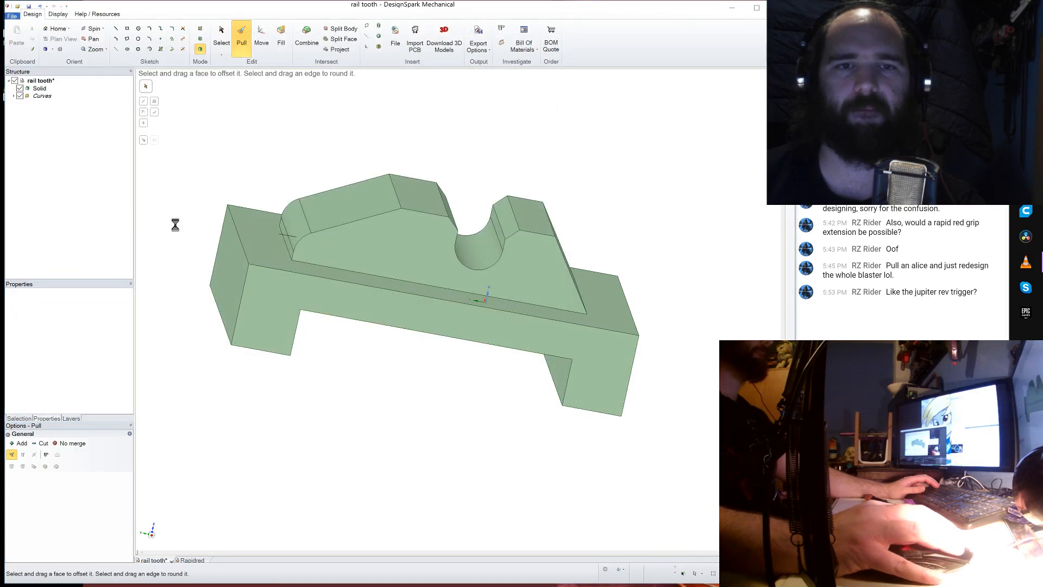
click(136, 346)
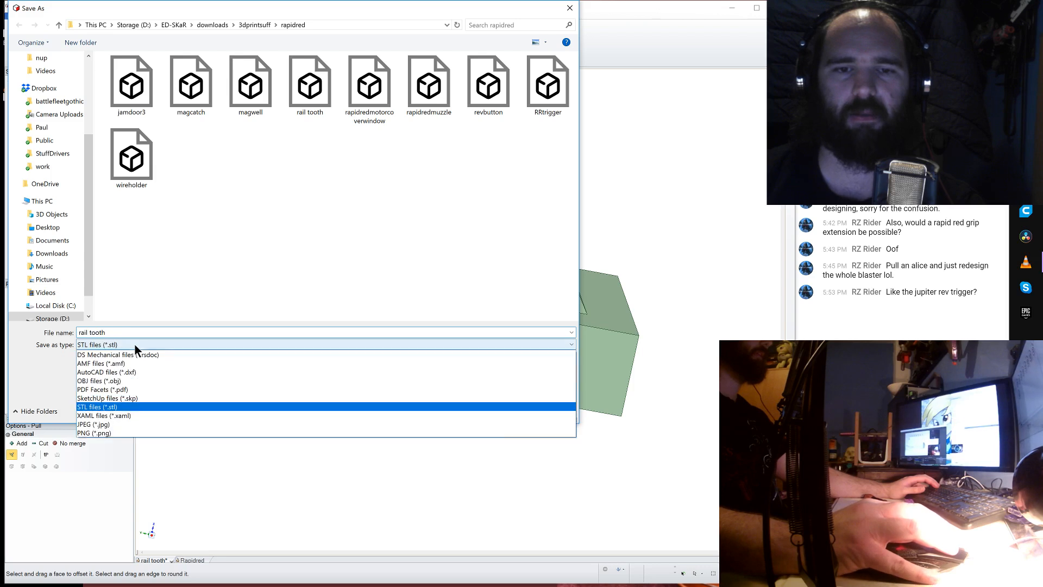
click(163, 353)
click(491, 396)
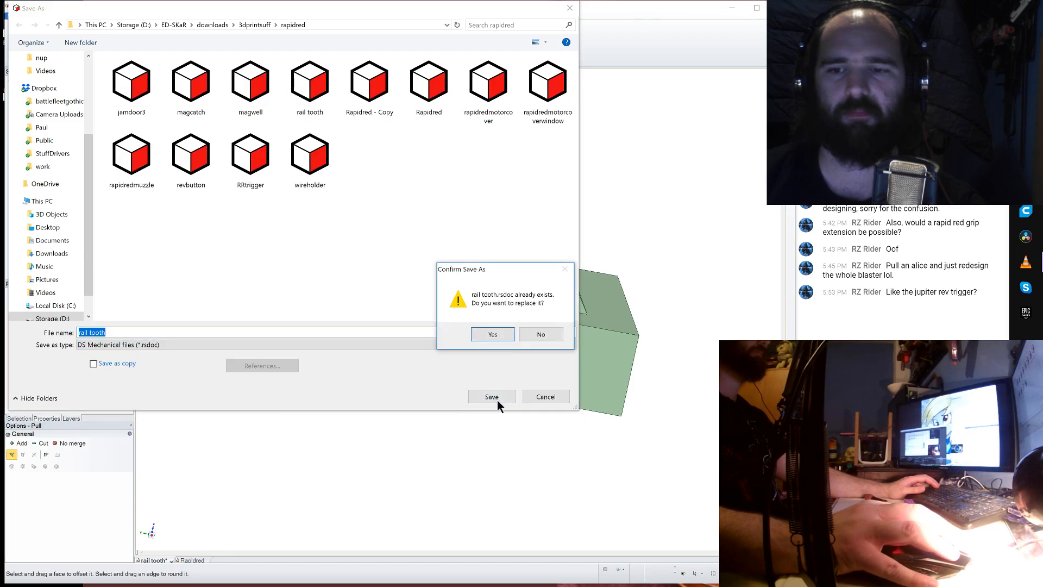
click(492, 334)
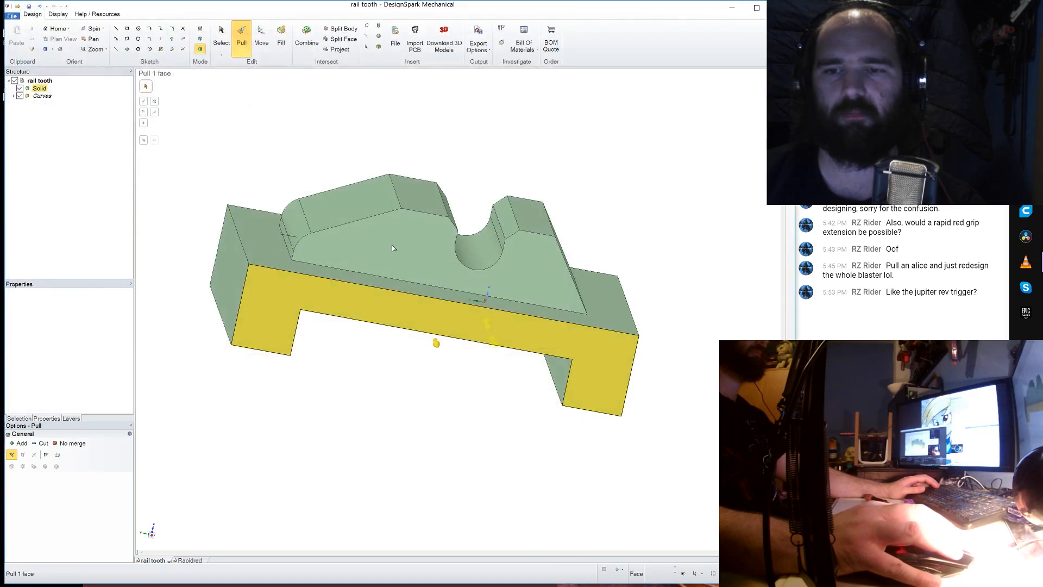
- Close the rail tooth design and delete the cylindrical muzzle solid with two screw lugs from the Rapidred design
click(168, 561)
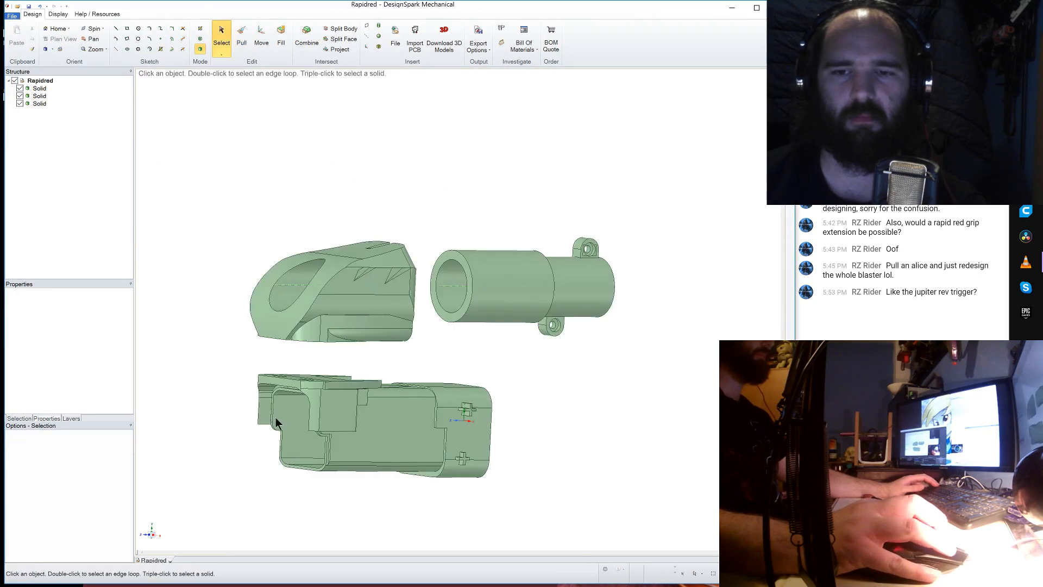
click(262, 414)
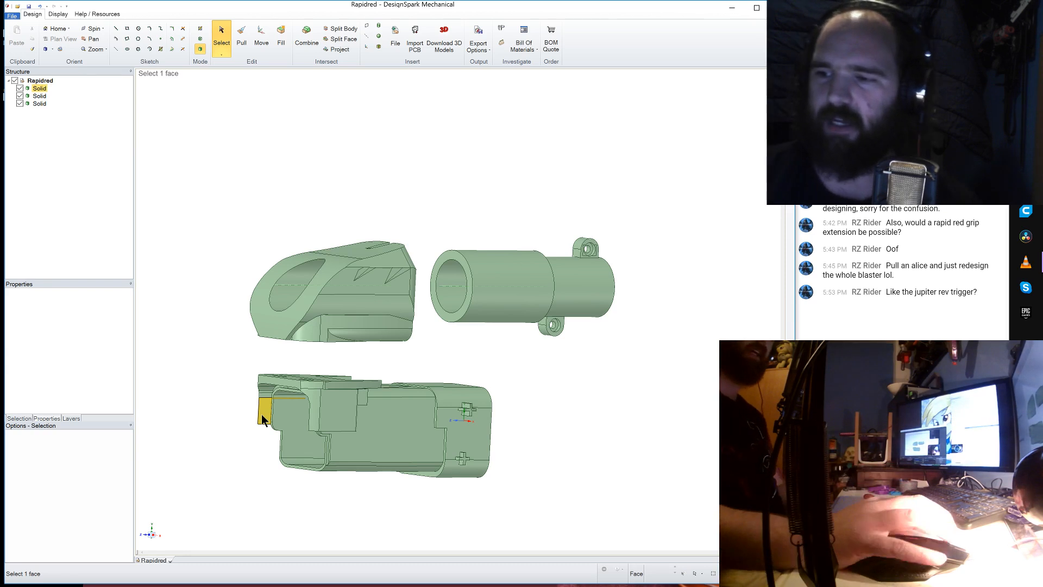
key(Escape)
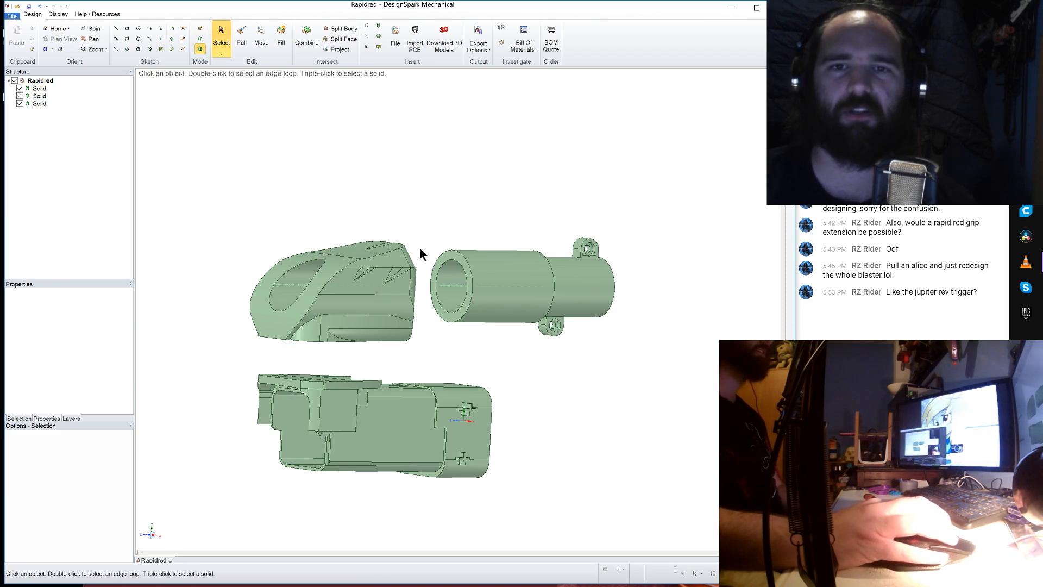
triple_click(531, 296)
key(Delete)
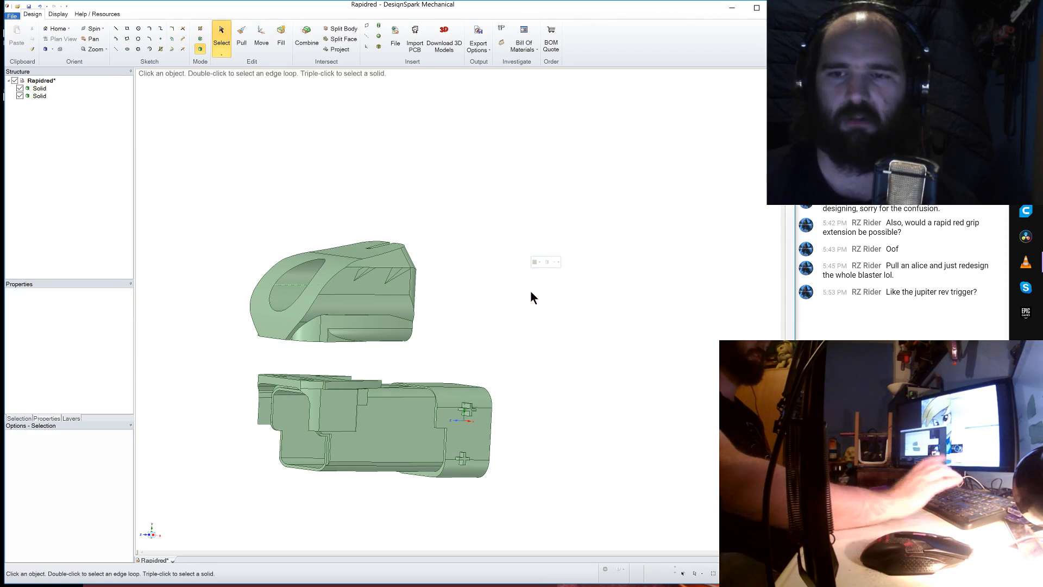
- Place a sketch plane on the housing's front face, shift it forward clear of the parts, and face it in plan view
scroll(530, 290, down, 4)
scroll(350, 437, up, 5)
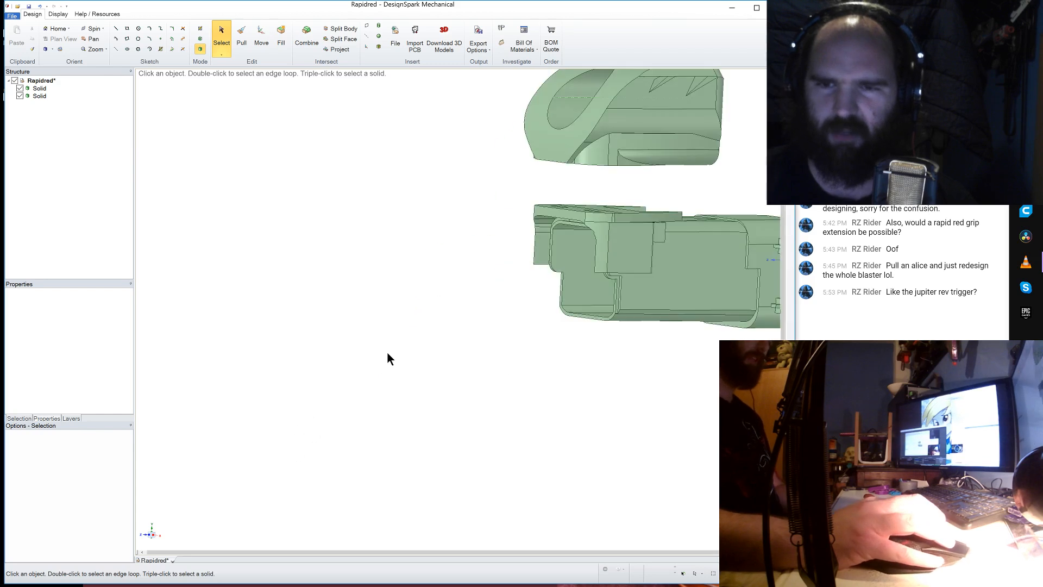
middle_drag(387, 353, 445, 333)
scroll(520, 208, down, 4)
scroll(611, 197, up, 4)
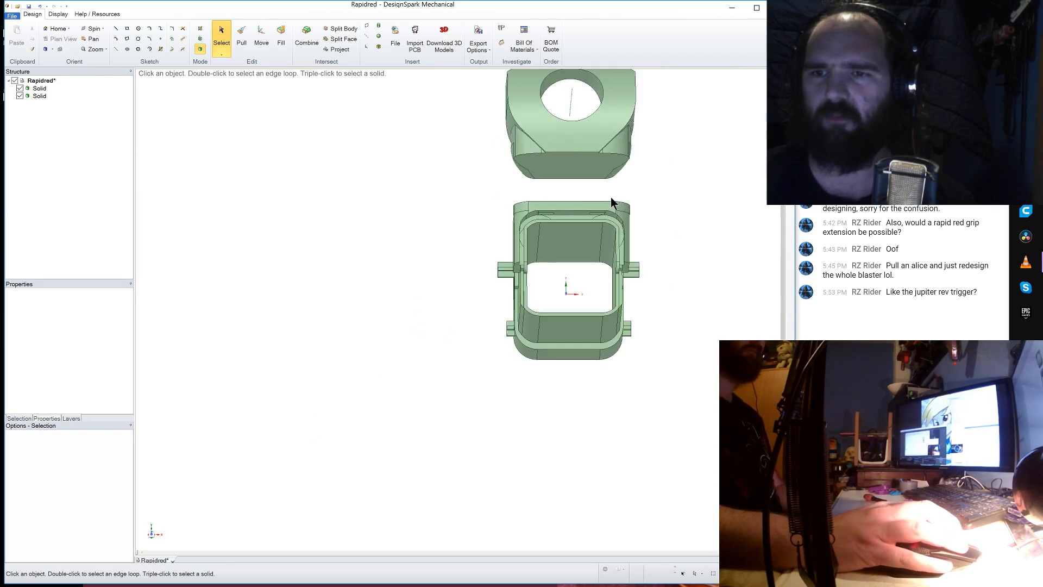
click(570, 206)
click(117, 29)
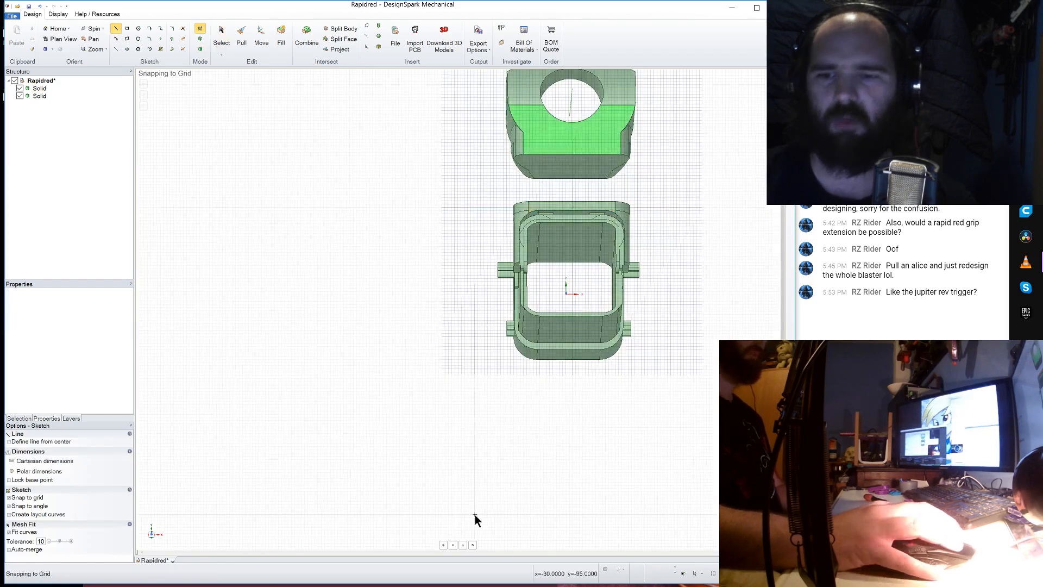
click(464, 545)
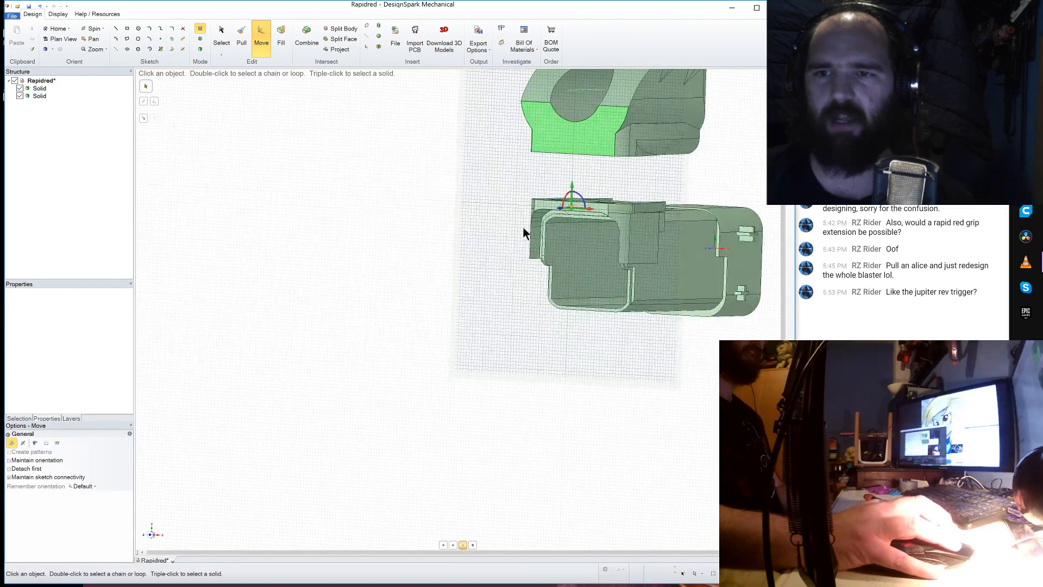
drag(548, 212, 528, 212)
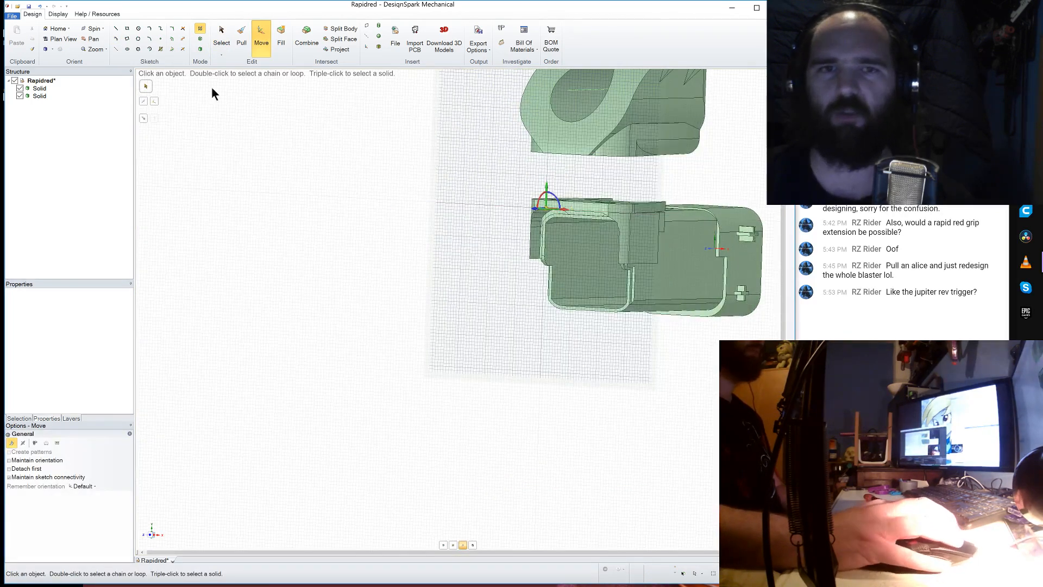
right_click(331, 260)
mouse_move(372, 295)
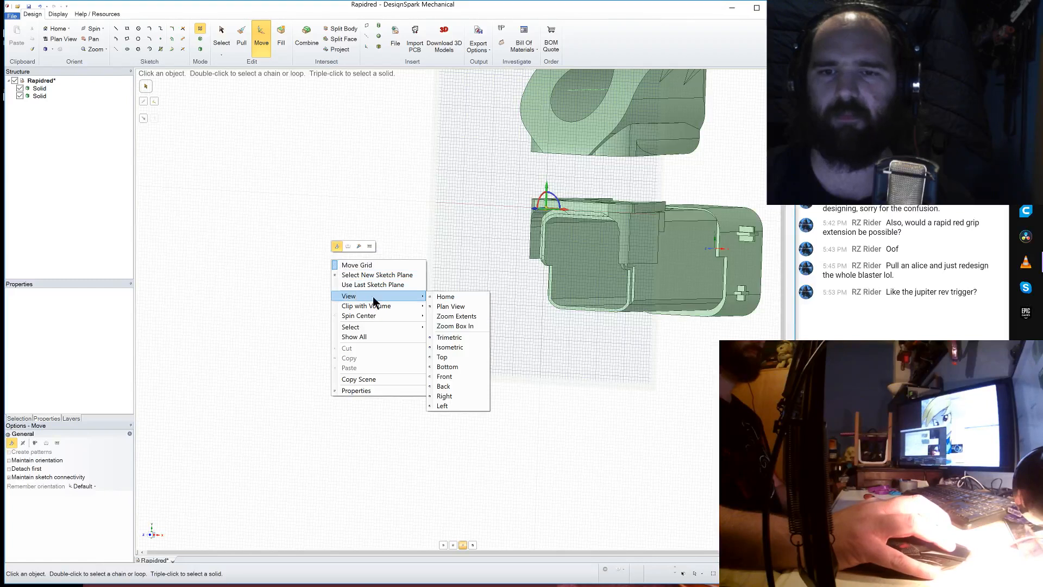
click(450, 306)
scroll(561, 221, up, 3)
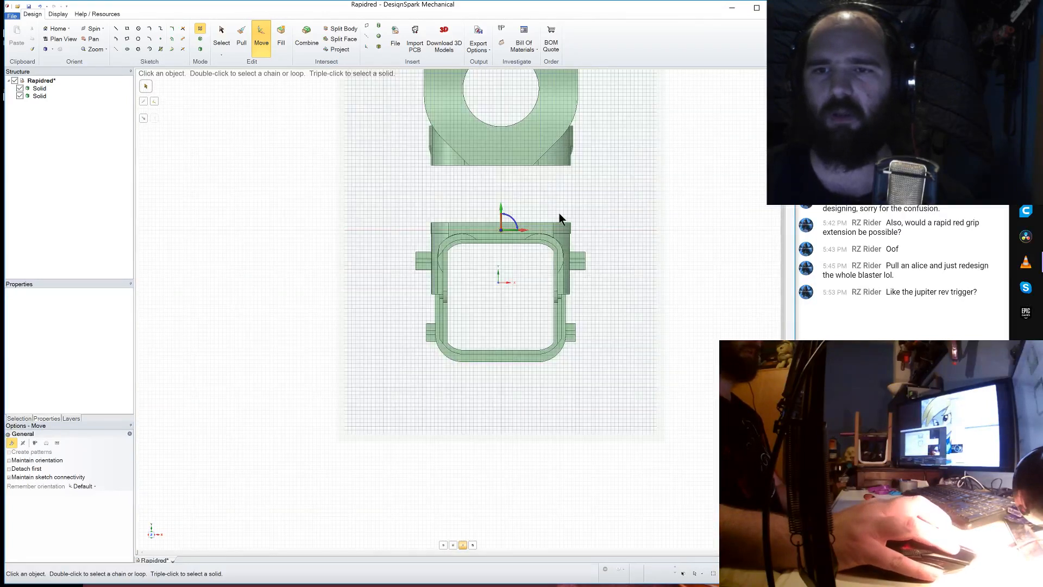
- Sketch a rectangle 32 mm wide and 40 mm high from the upper left corner of the housing opening and convert it to a surface
scroll(479, 214, down, 3)
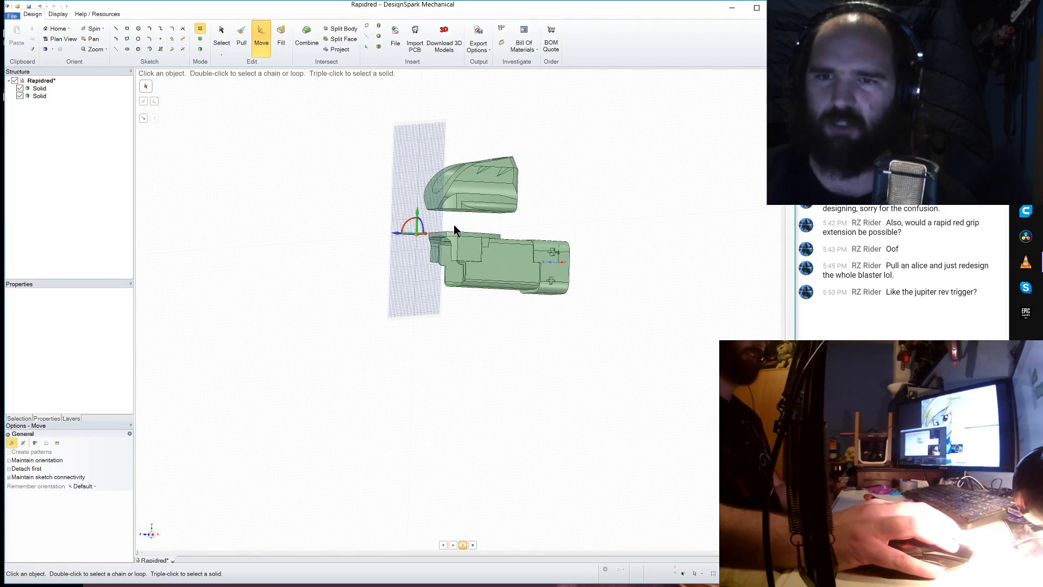
middle_drag(455, 225, 464, 218)
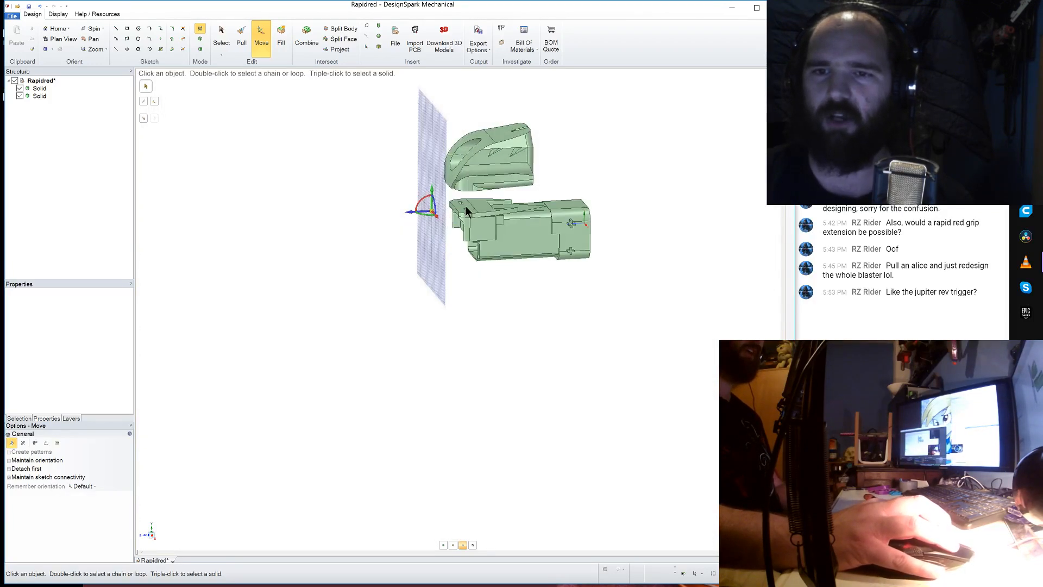
middle_drag(433, 286, 483, 268)
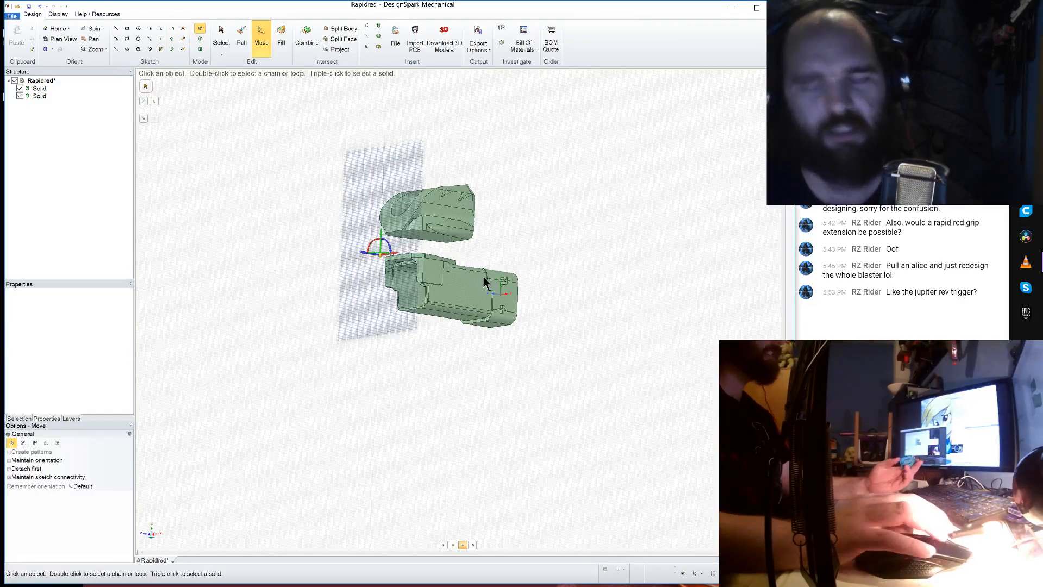
key(v)
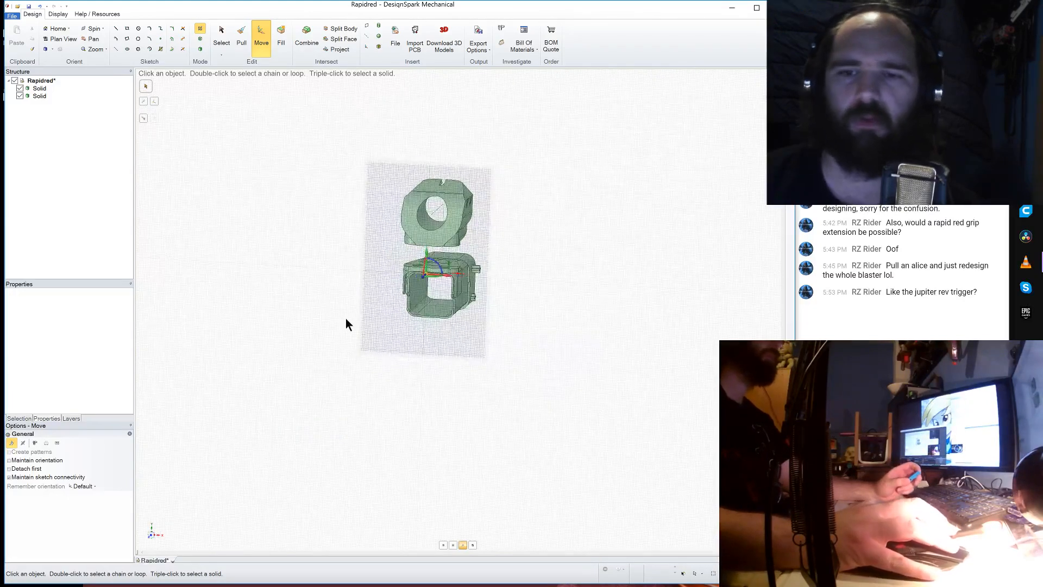
right_click(346, 311)
mouse_move(372, 347)
click(459, 363)
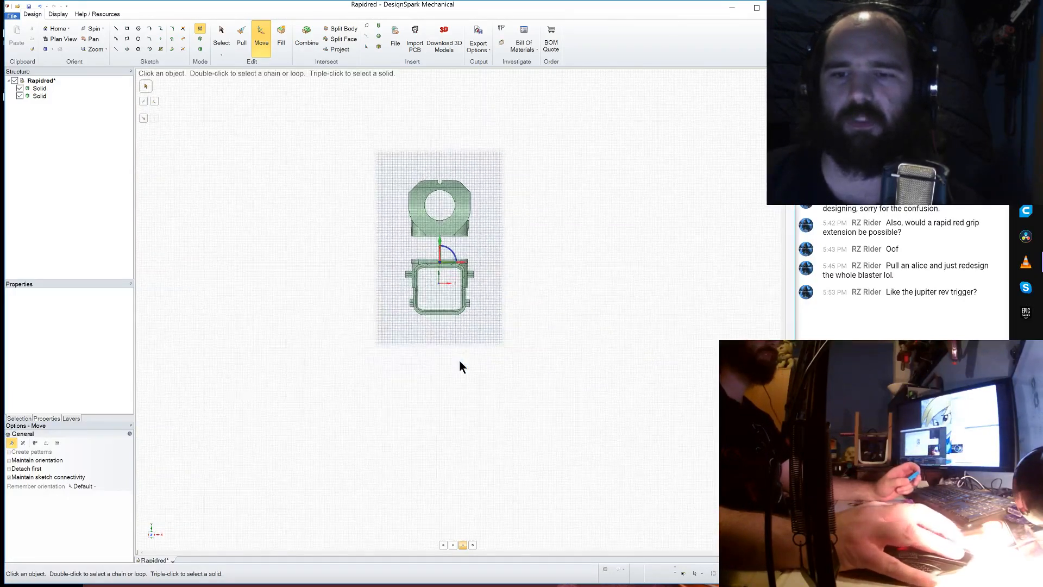
scroll(476, 280, up, 3)
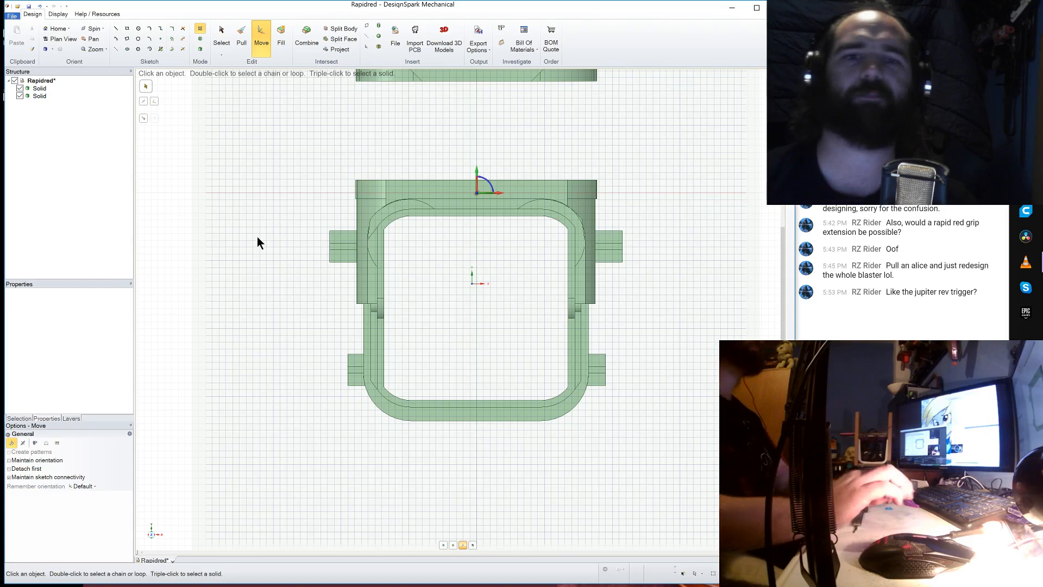
key(r)
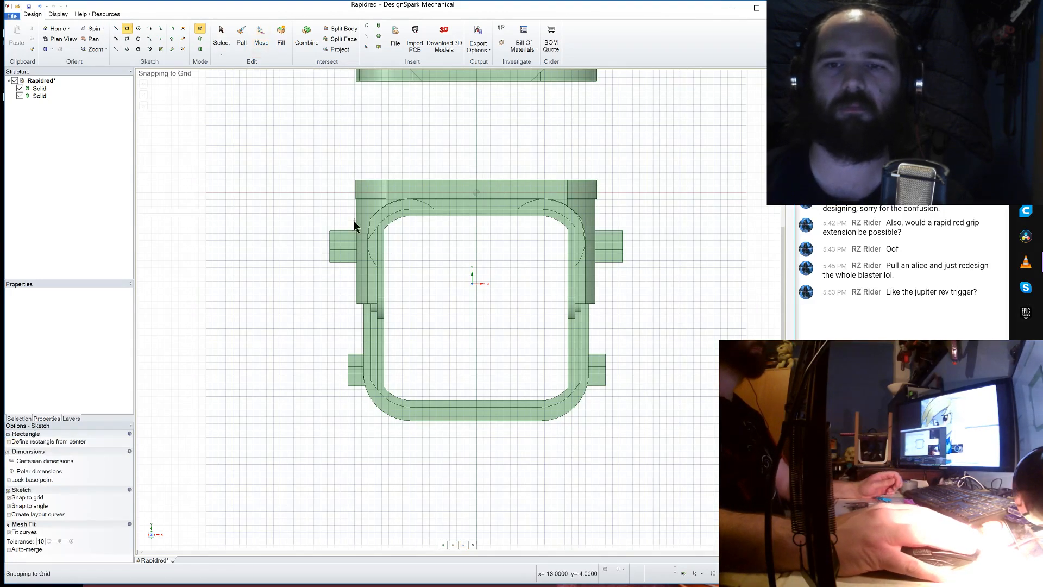
click(384, 217)
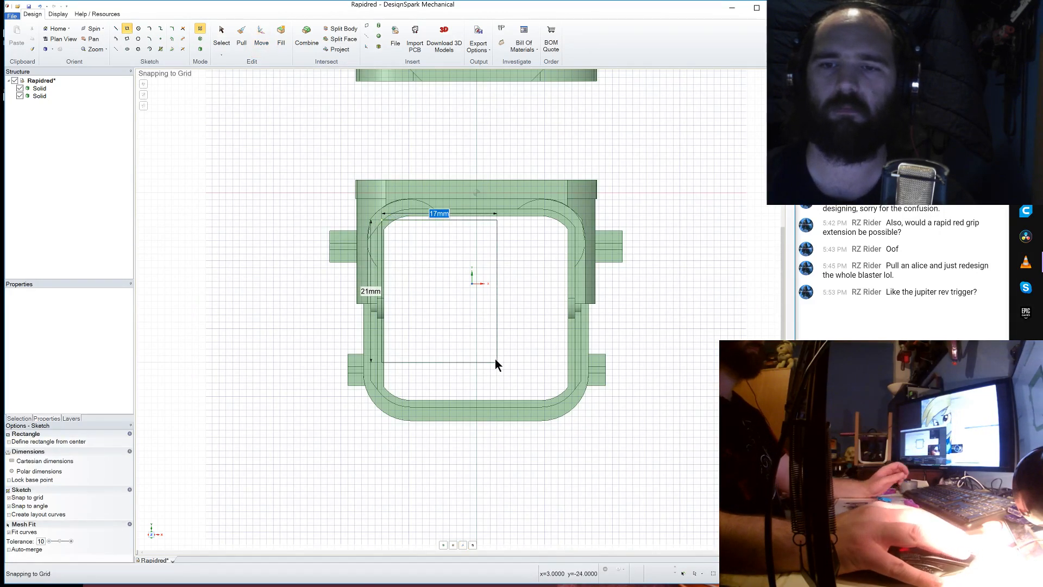
text(32)
key(Tab)
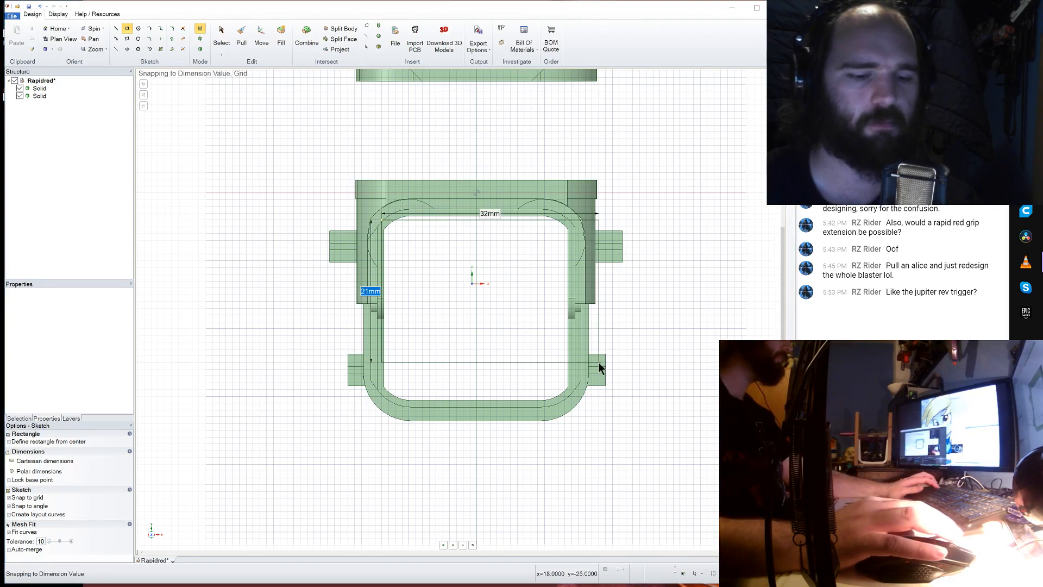
text(40)
key(Return)
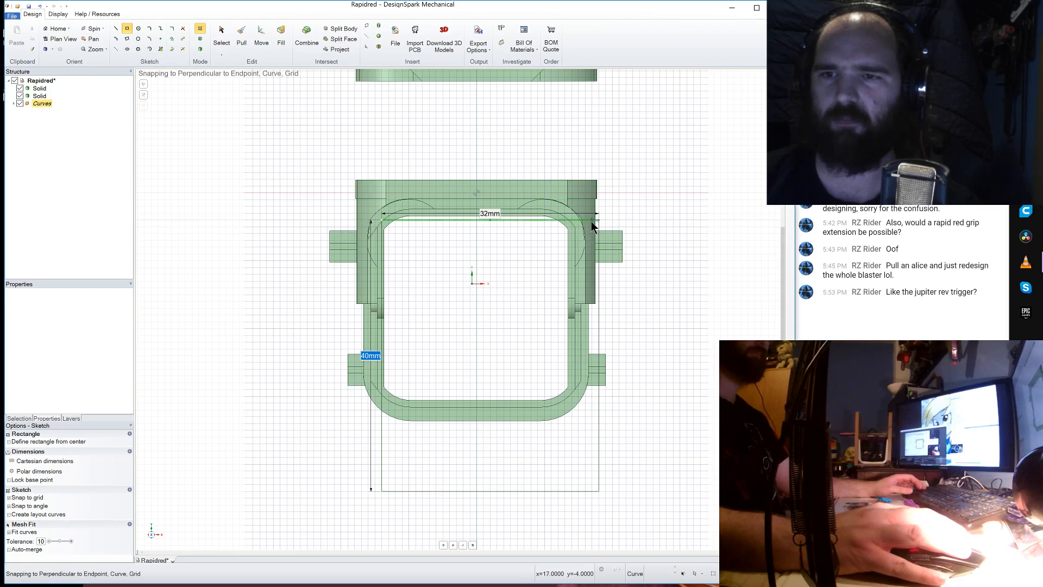
middle_drag(592, 223, 542, 261)
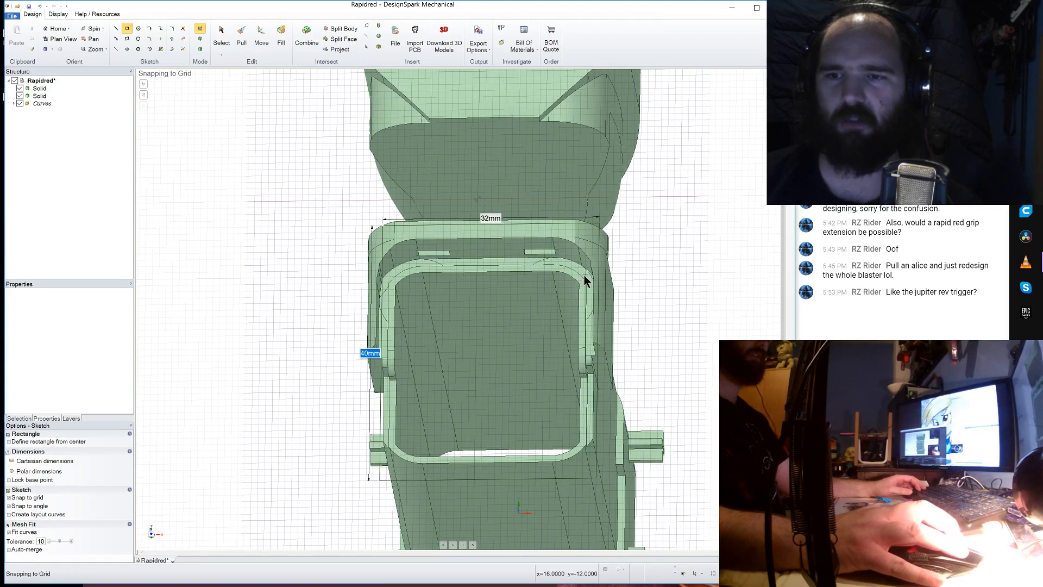
click(201, 48)
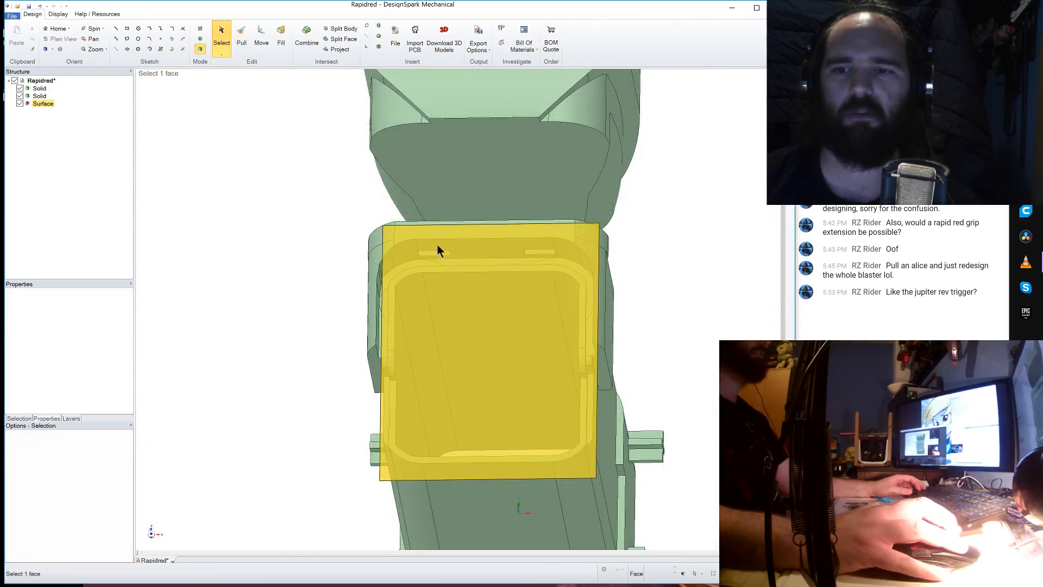
middle_drag(369, 291, 381, 287)
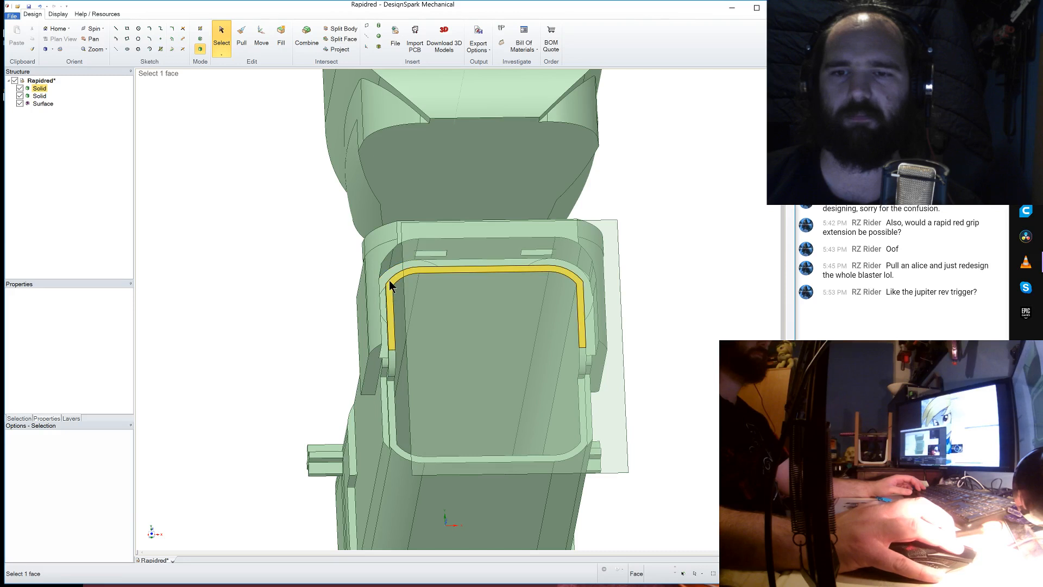
click(390, 280)
key(l)
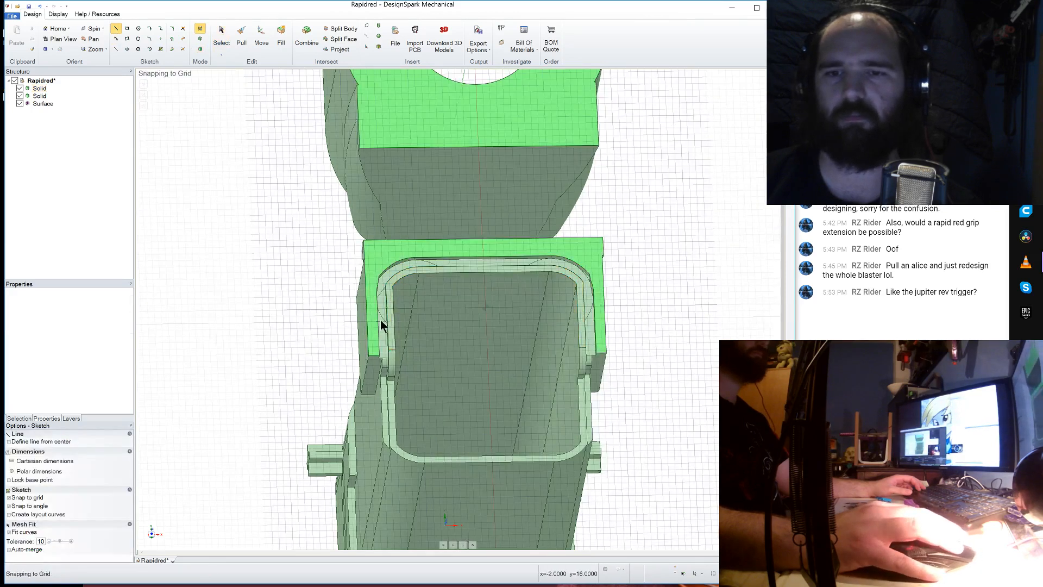
click(380, 324)
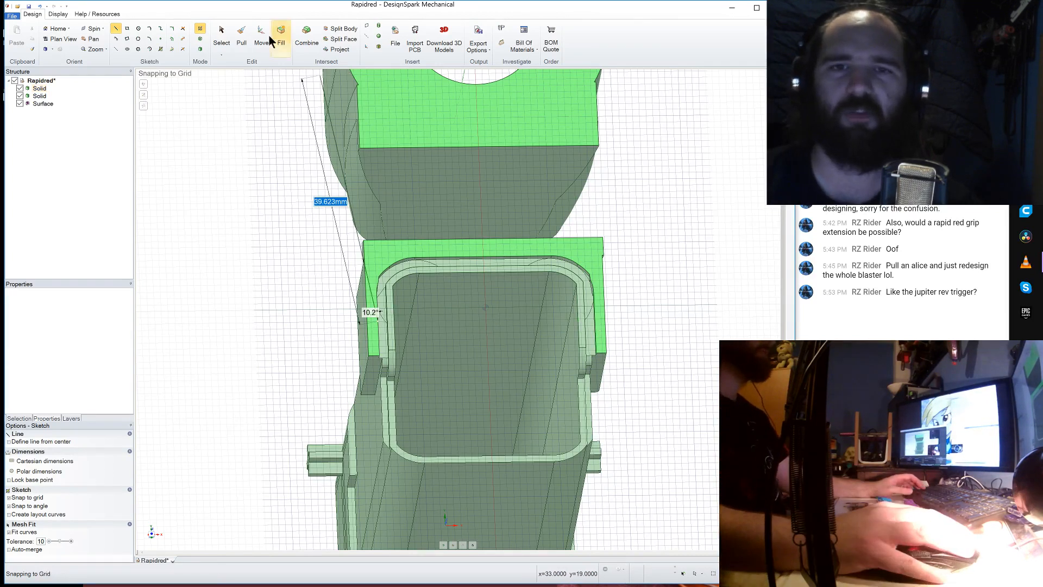
click(200, 49)
click(221, 33)
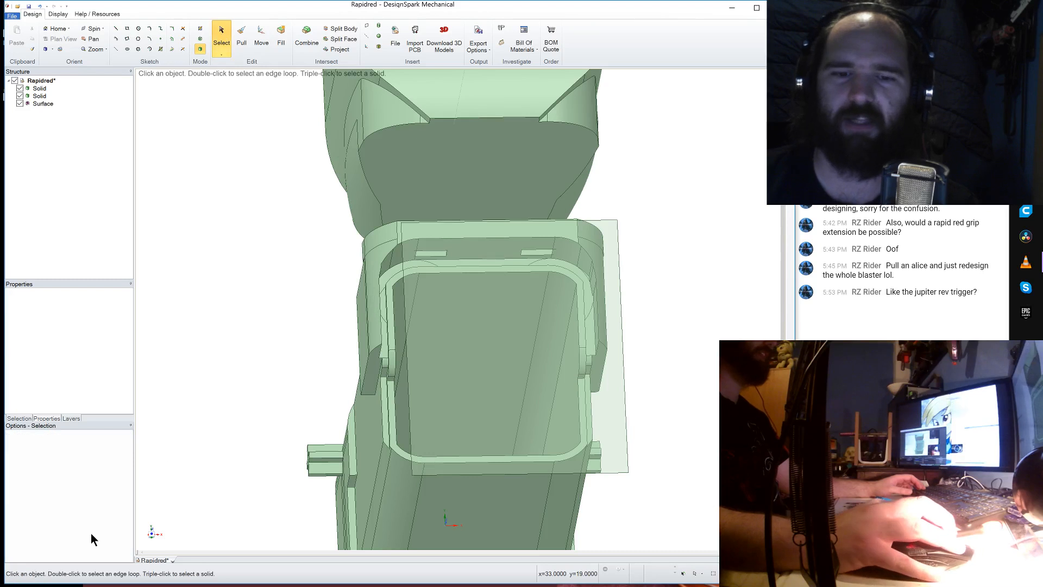
- Check the rectangular surface against the housing in front view and undo it back to the empty sketch plane
click(155, 533)
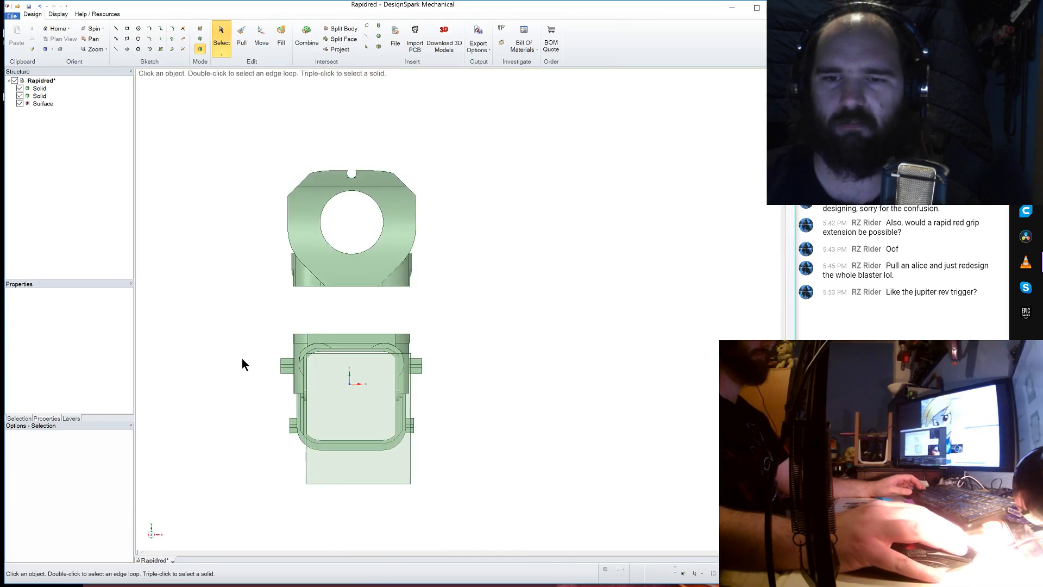
click(363, 353)
scroll(386, 438, down, 2)
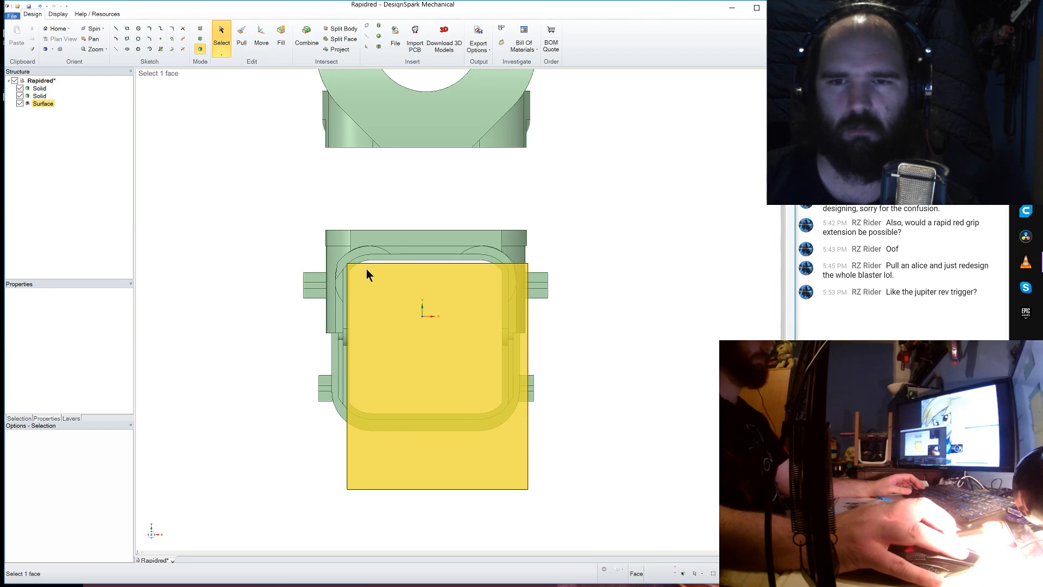
key(Escape)
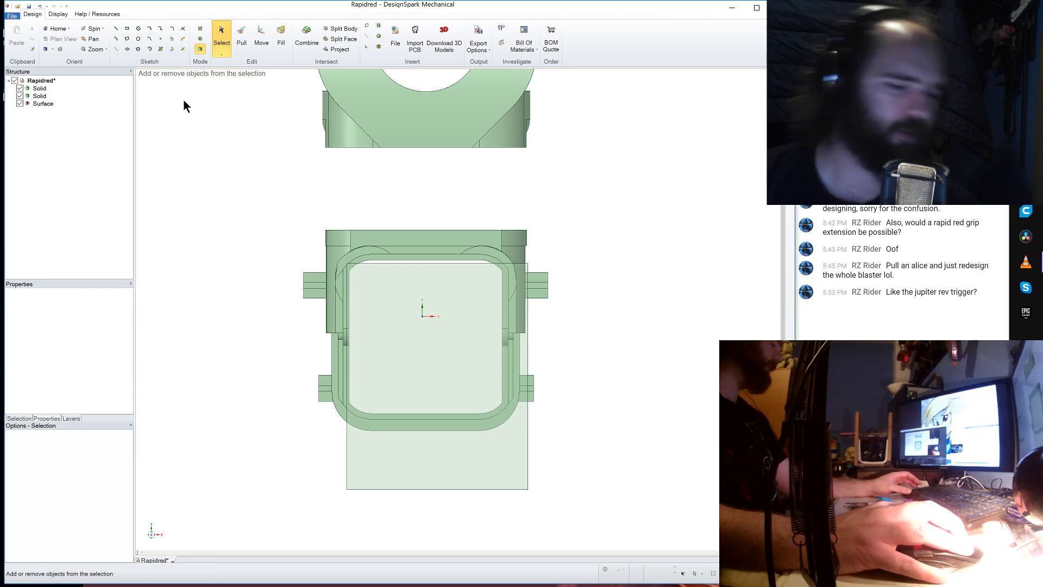
- Redraw the rectangle 32 mm wide and 40 mm high, starting about 1 mm farther left on the housing opening's wall
key(r)
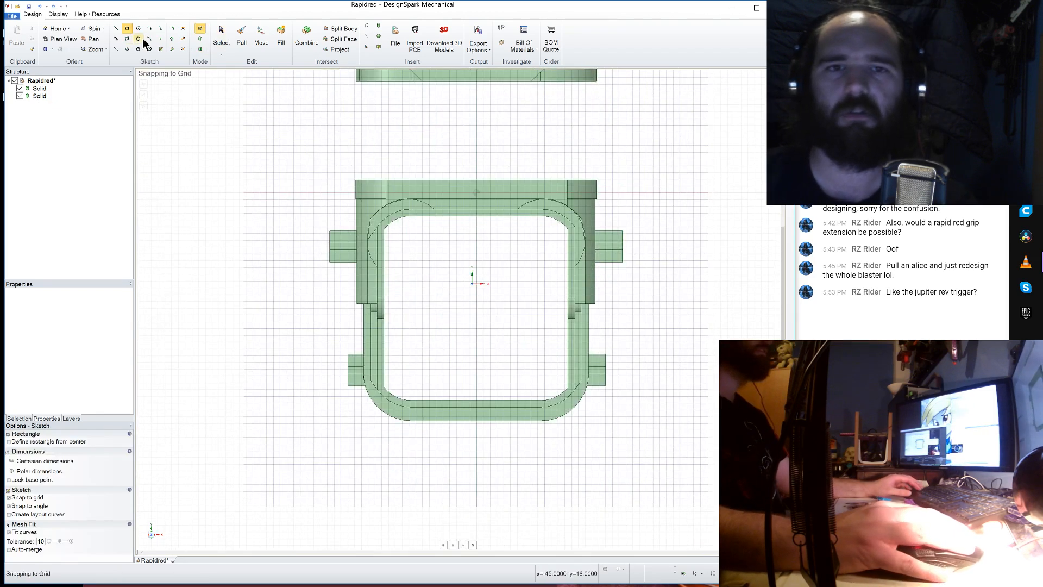
click(376, 216)
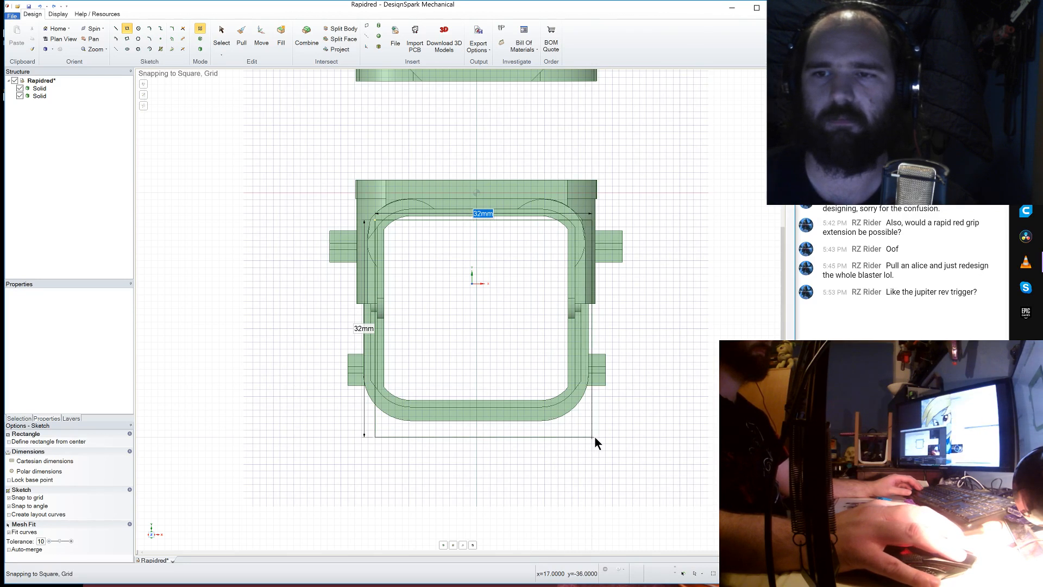
key(Tab)
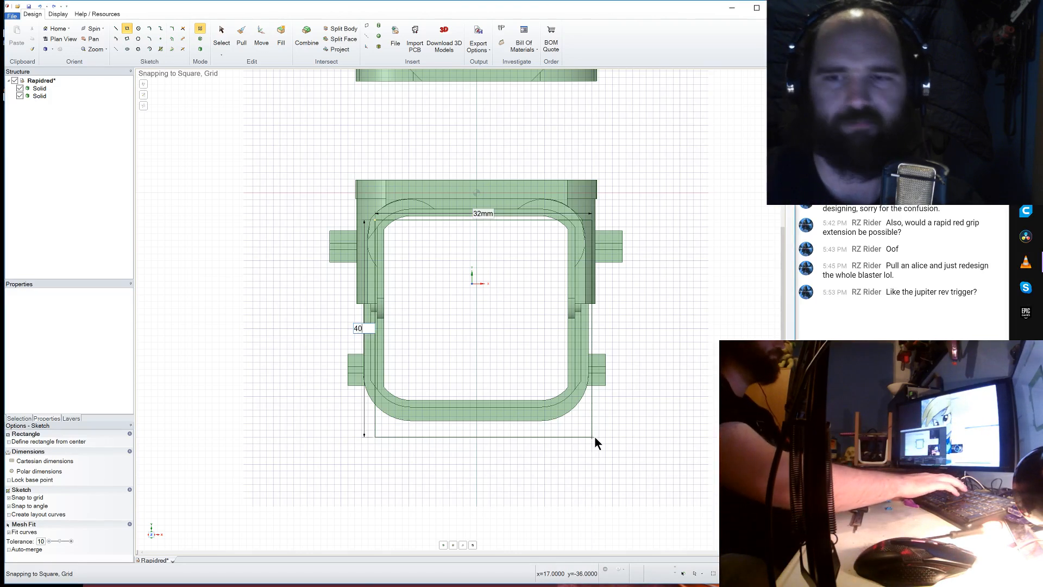
text(40)
key(Return)
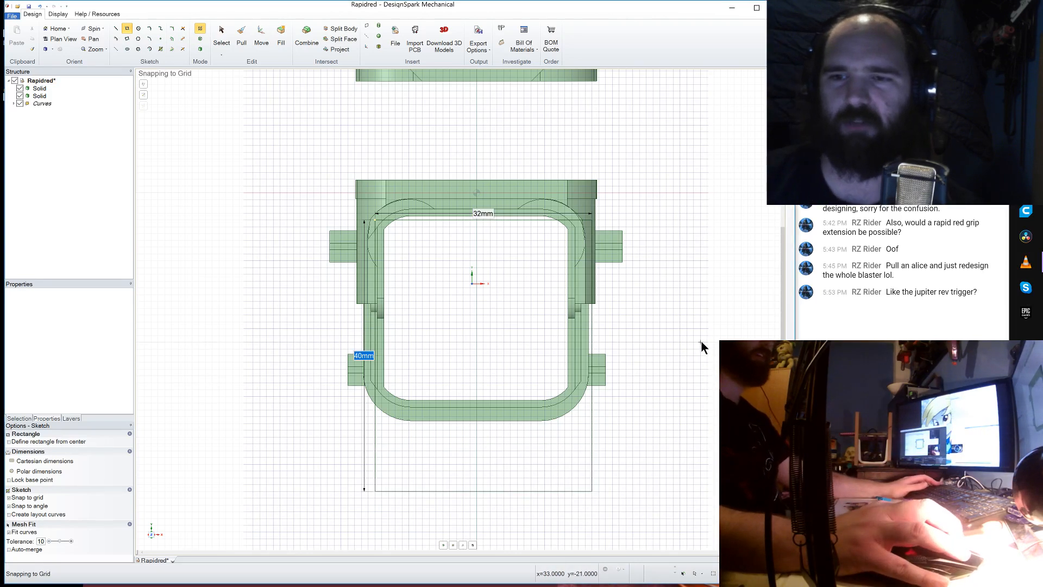
- Pull the rectangular surface in front of the housing 10 mm into a solid block
middle_drag(701, 342, 697, 341)
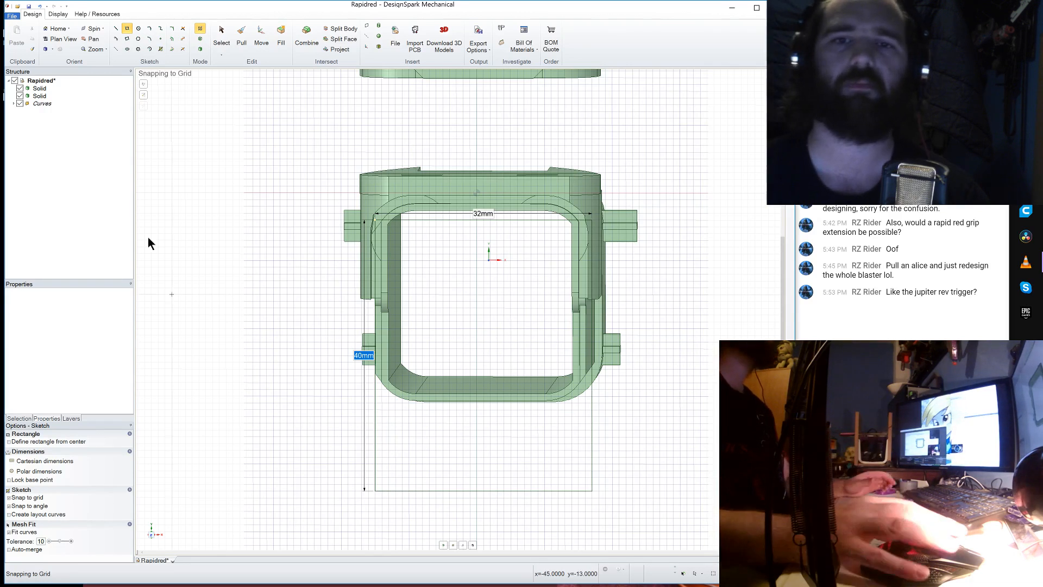
click(241, 36)
click(484, 332)
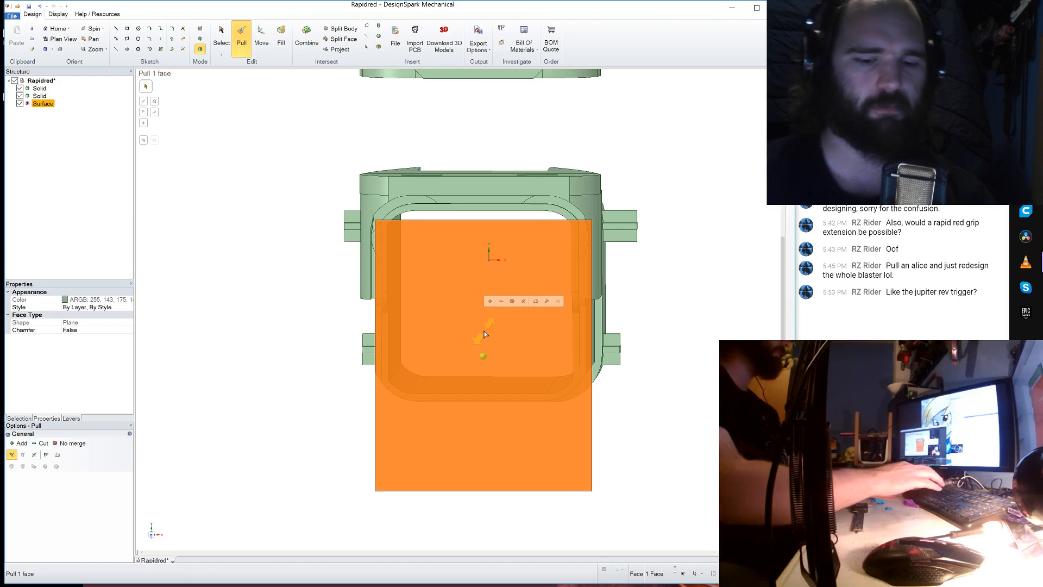
text(10)
key(Return)
- Sketch a line across the new block's narrow side face, offset 15 mm down from its upper edge
middle_drag(308, 330, 281, 297)
scroll(281, 295, up, 5)
click(310, 304)
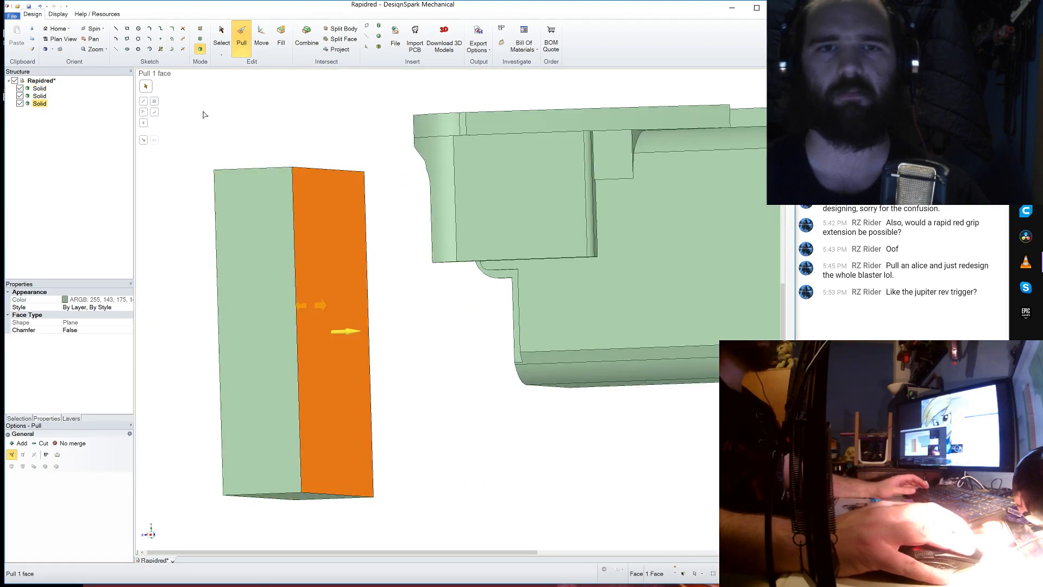
click(171, 39)
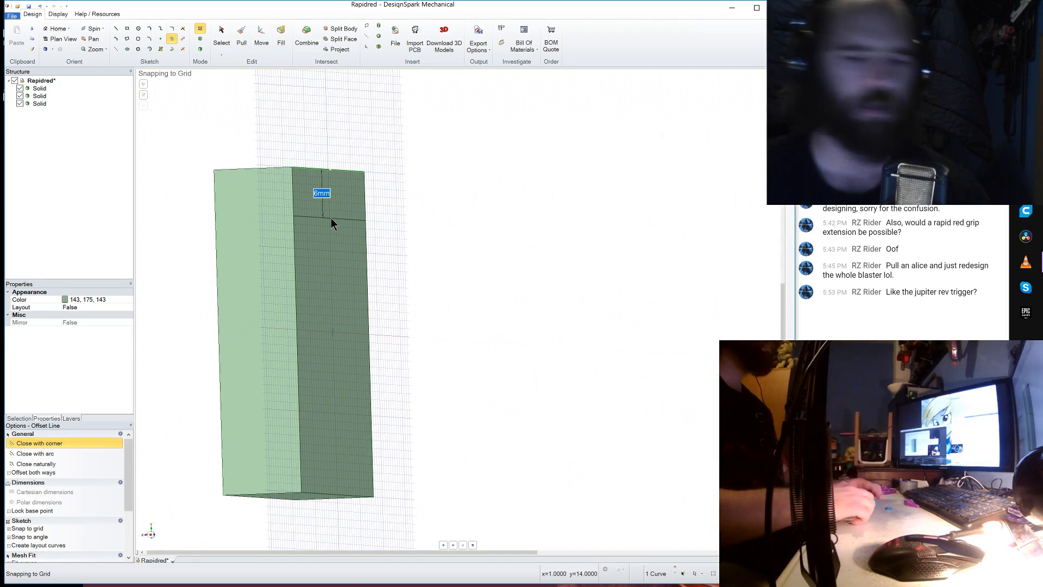
text(15)
key(Return)
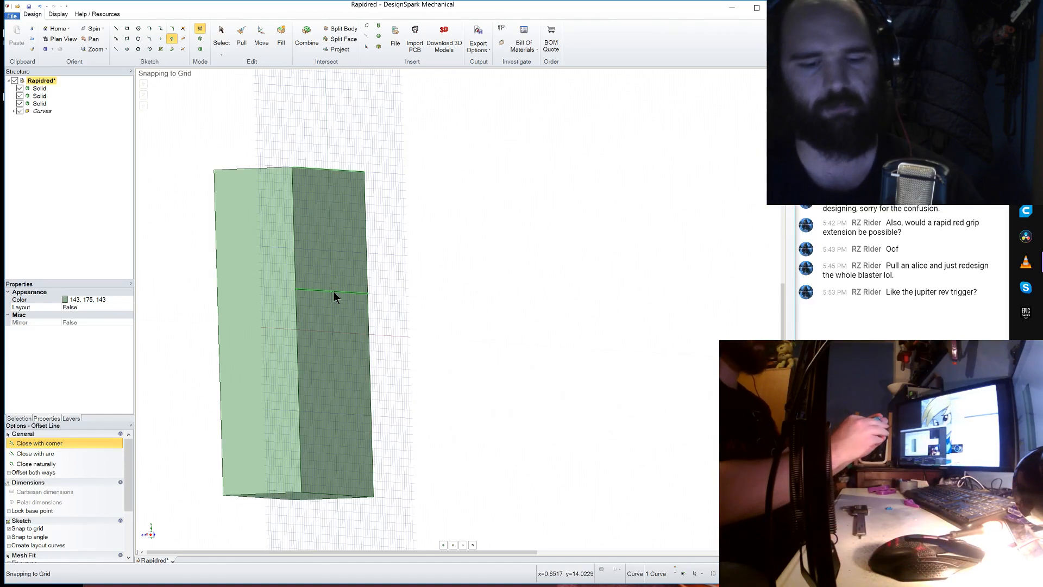
- Pull the part of the block's face below the sketched line 5 mm outward toward the housing
click(237, 38)
click(328, 367)
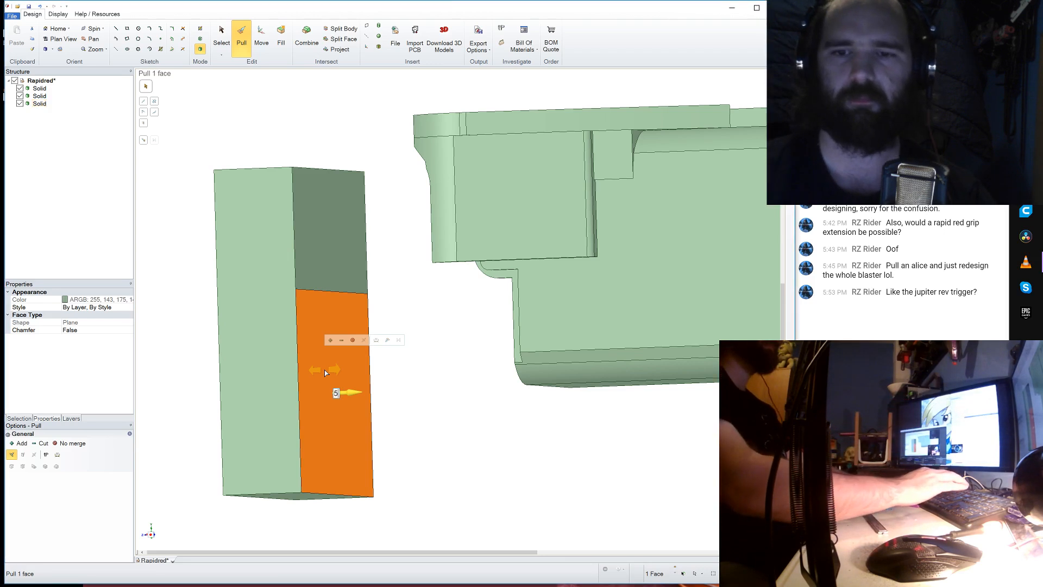
drag(342, 391, 374, 393)
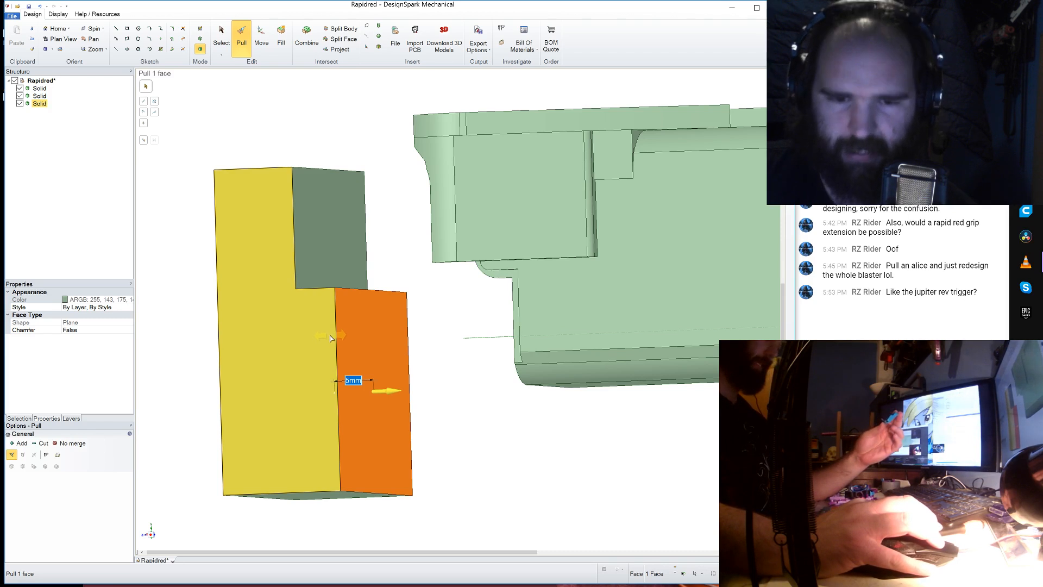
- On the block's top face, sketch a line offset 1.5 mm inward from the long edge nearest the housing
middle_drag(389, 238, 368, 276)
scroll(343, 347, down, 5)
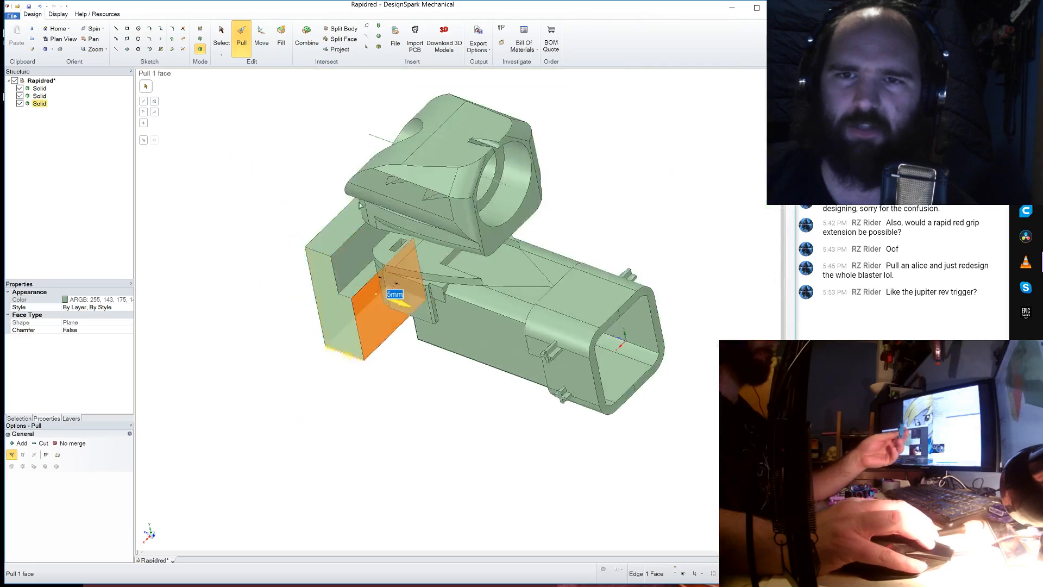
scroll(367, 191, up, 6)
click(308, 278)
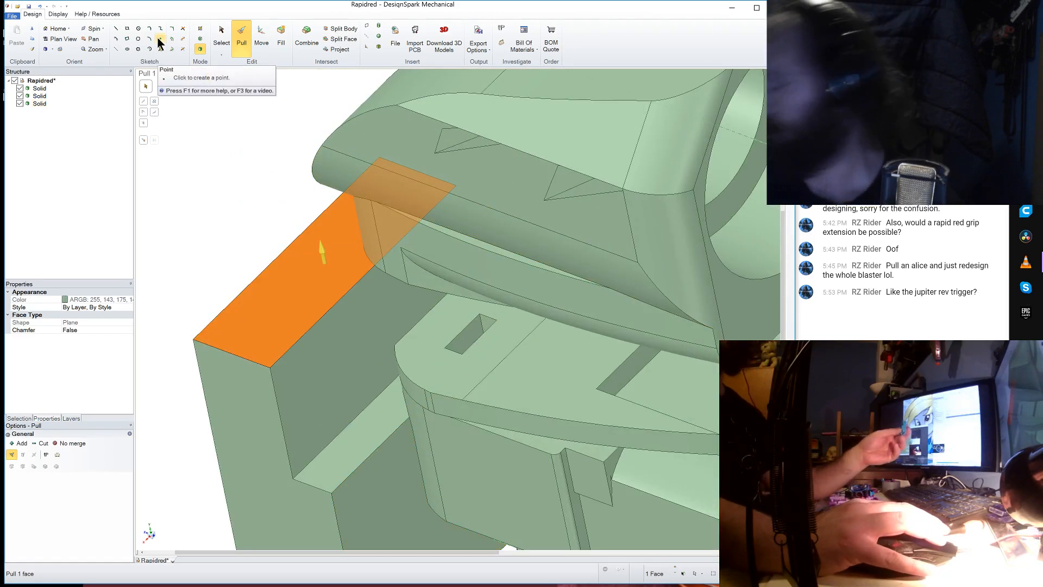
click(172, 40)
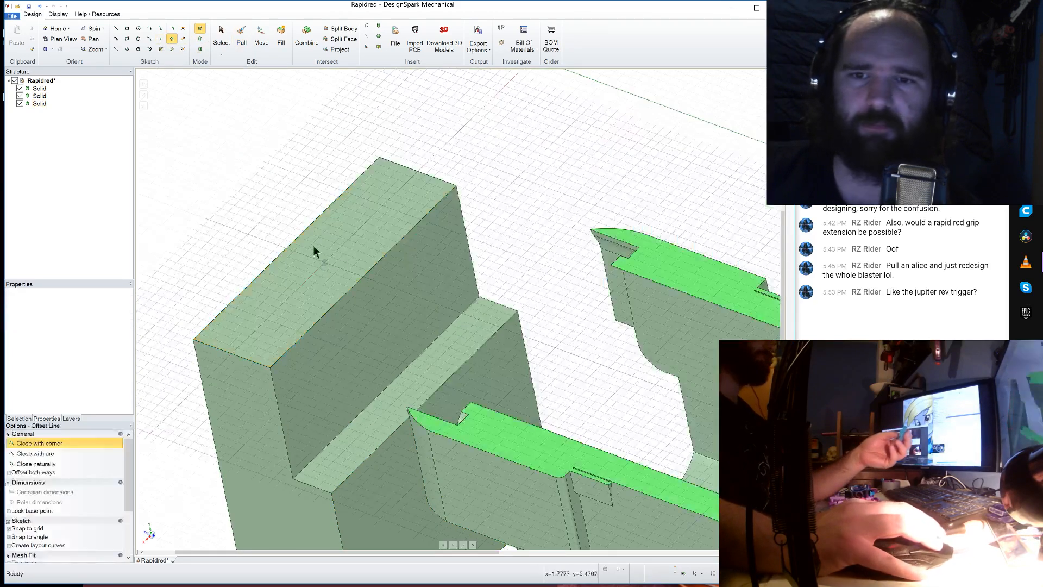
click(351, 288)
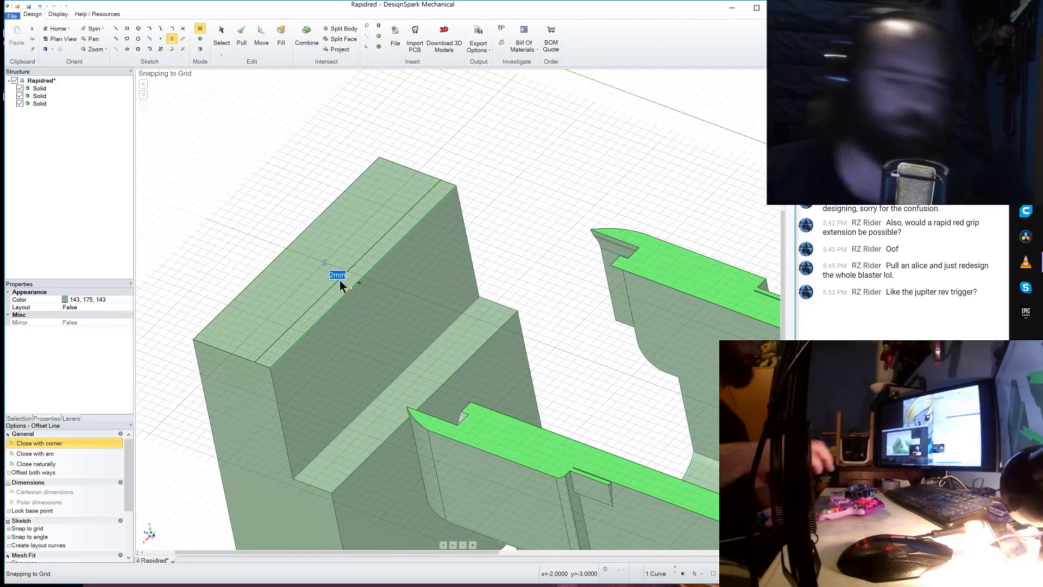
text(1.5)
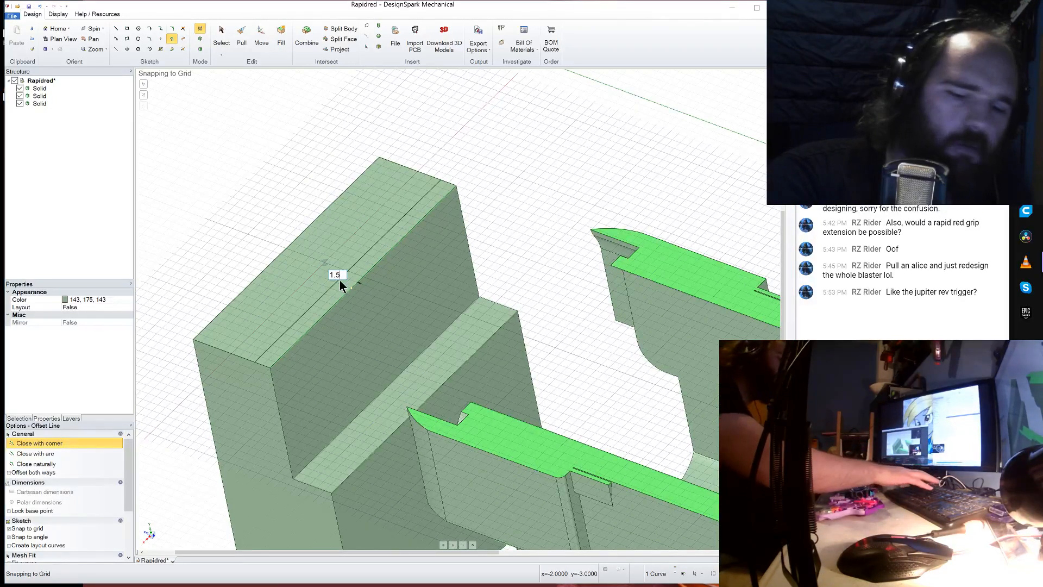
key(Return)
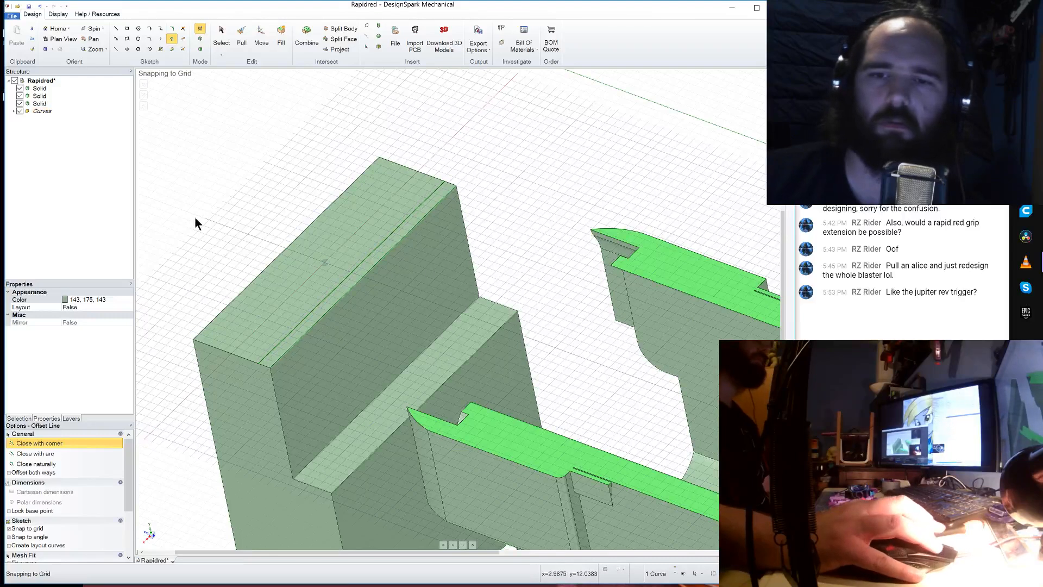
- Sketch a 5.75 mm line left from the top face's centre and a 3.5 mm perpendicular line to the offset line
scroll(195, 223, down, 3)
middle_drag(488, 280, 496, 170)
scroll(572, 163, up, 3)
right_click(261, 193)
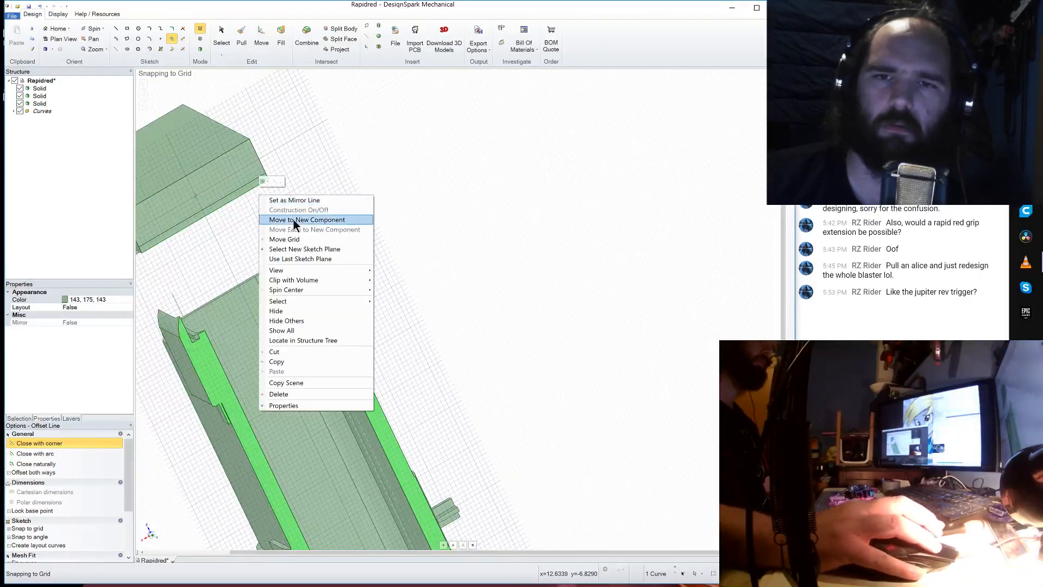
mouse_move(347, 270)
click(398, 283)
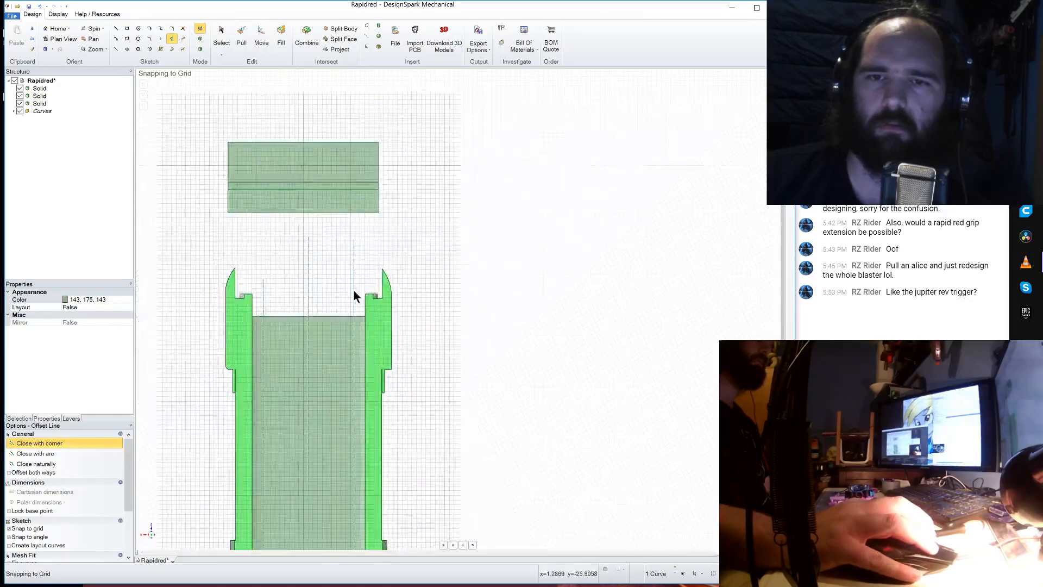
scroll(354, 291, down, 3)
scroll(369, 203, up, 10)
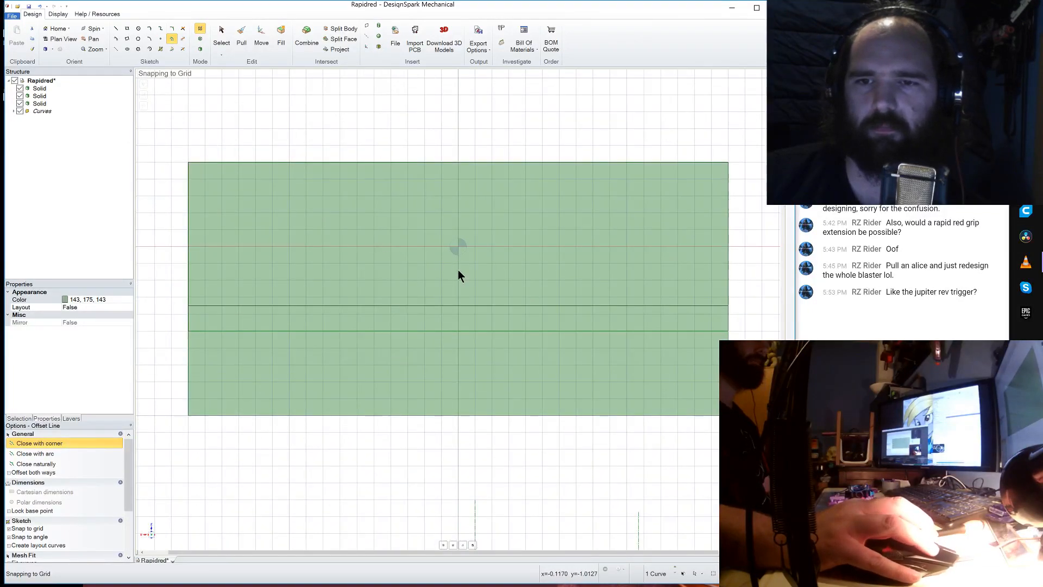
key(l)
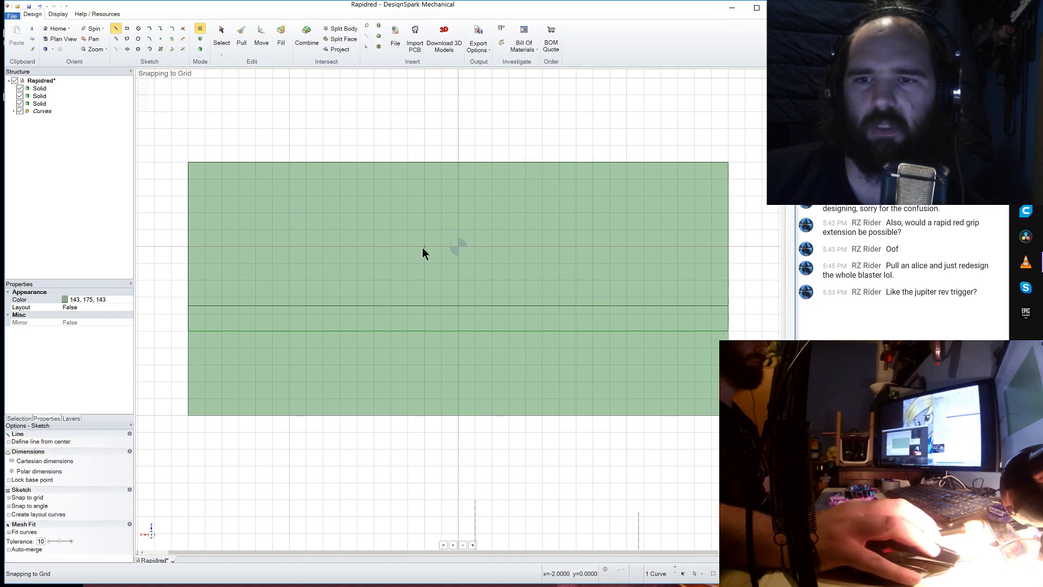
click(458, 247)
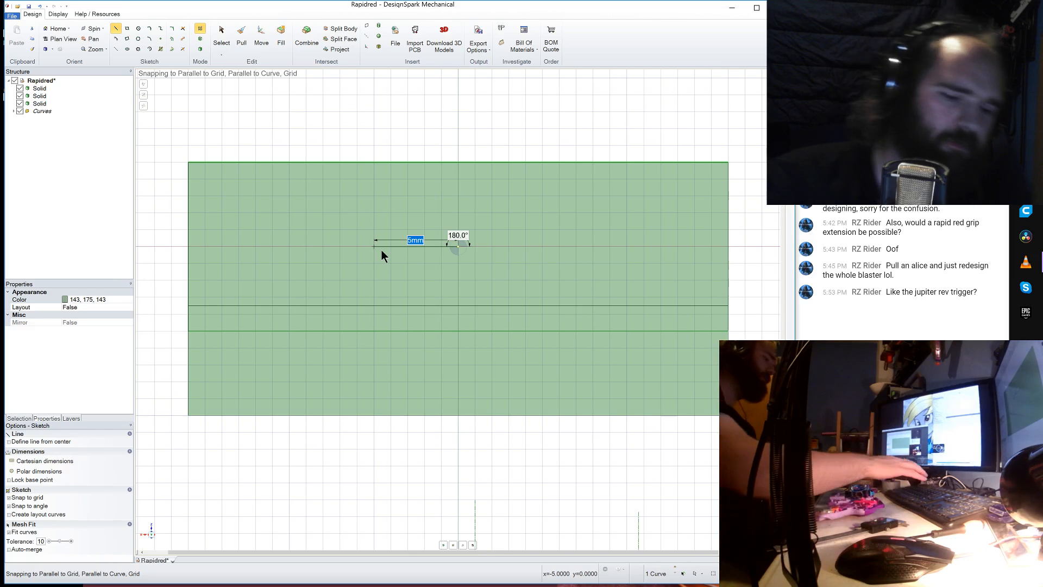
text(5.)
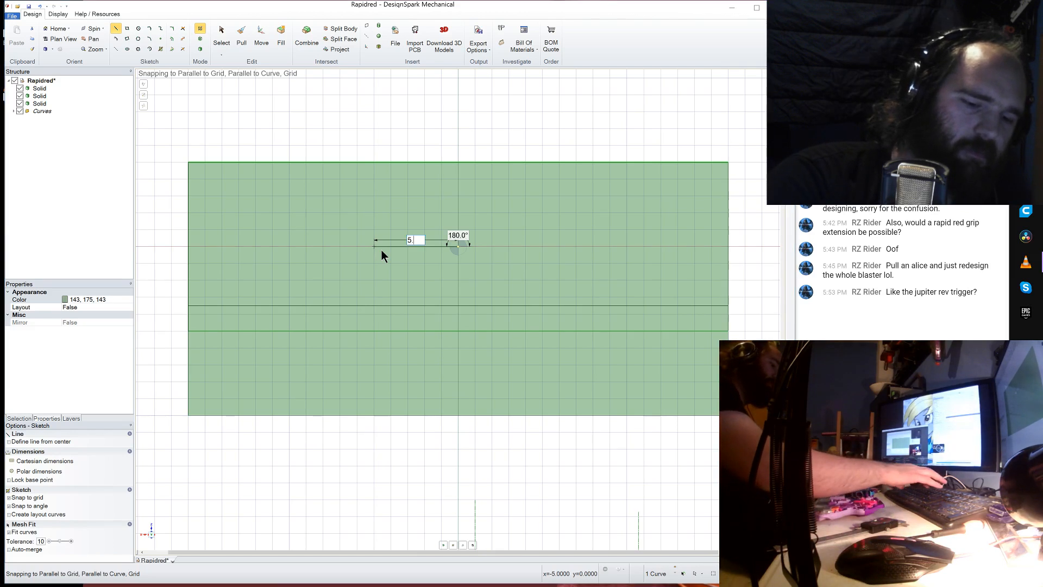
text(8)
key(Return)
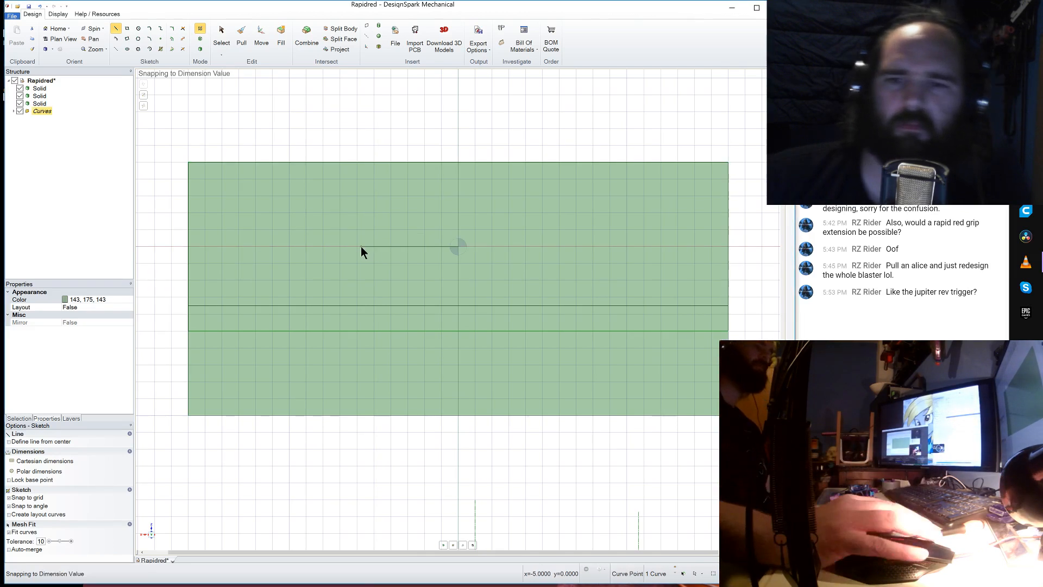
click(363, 305)
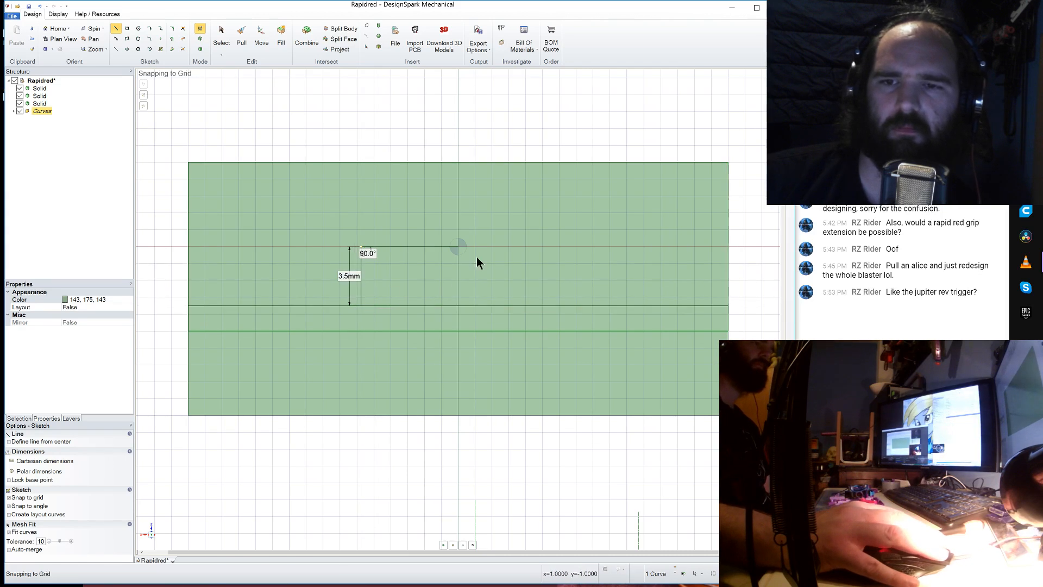
- Sketch a matching 5.75 mm line right from the centre and close it with a perpendicular line to the offset line
click(458, 247)
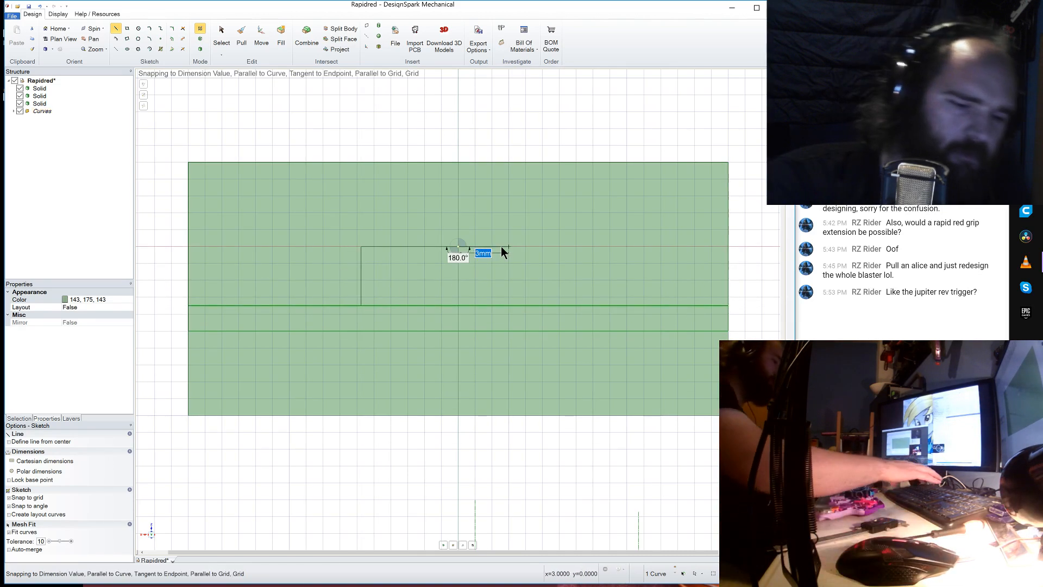
text(5.75)
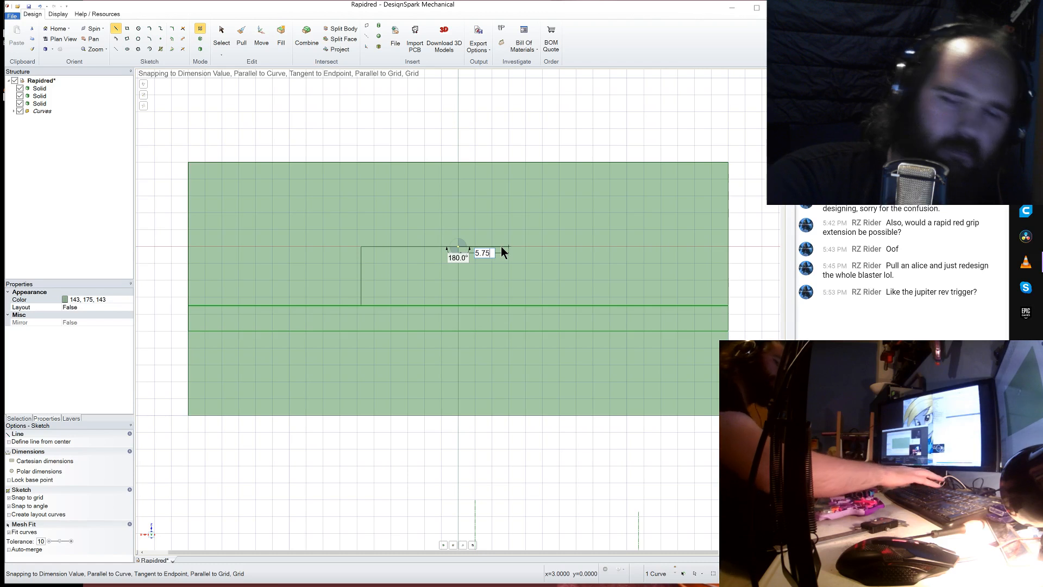
key(Return)
click(554, 247)
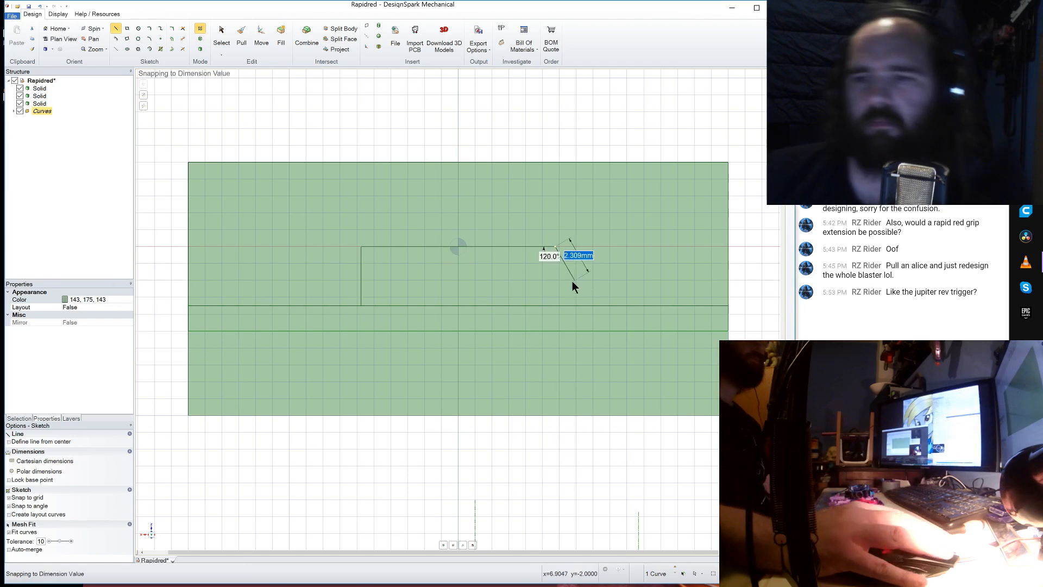
click(556, 308)
- Offset both short side lines of the central rectangle outward by 5.75 mm each
click(172, 39)
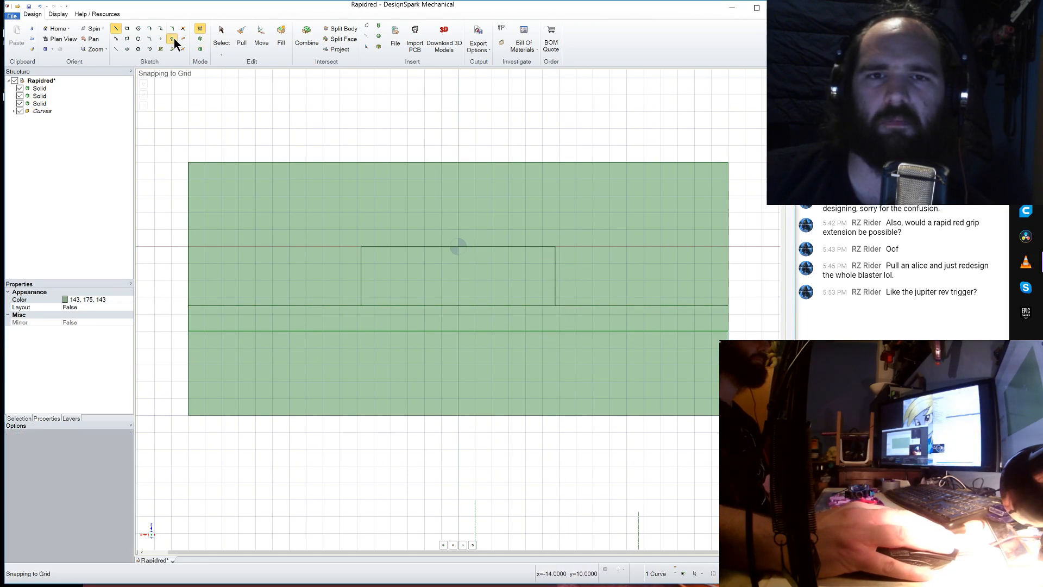
click(361, 272)
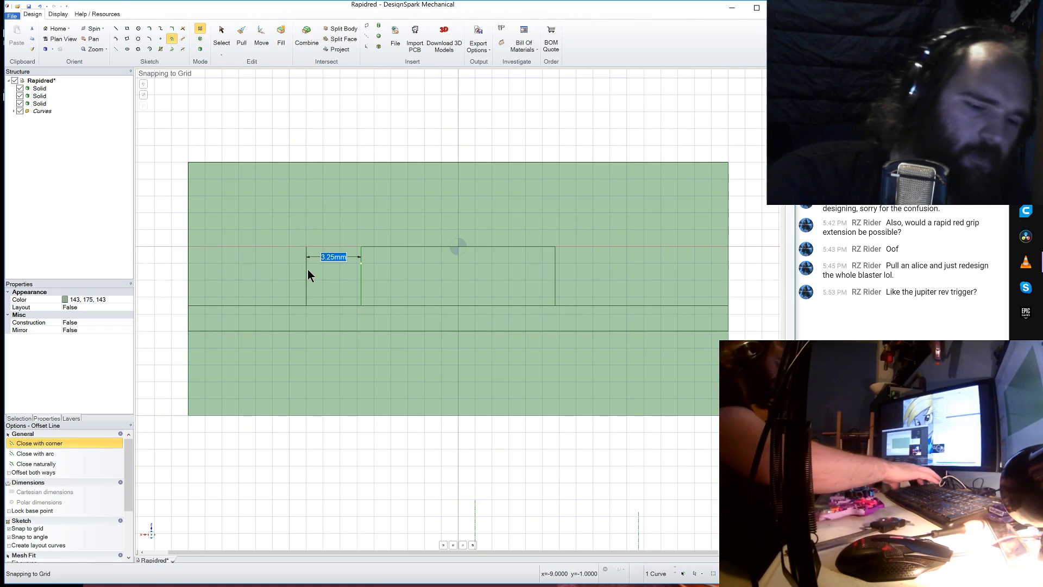
text(5.75)
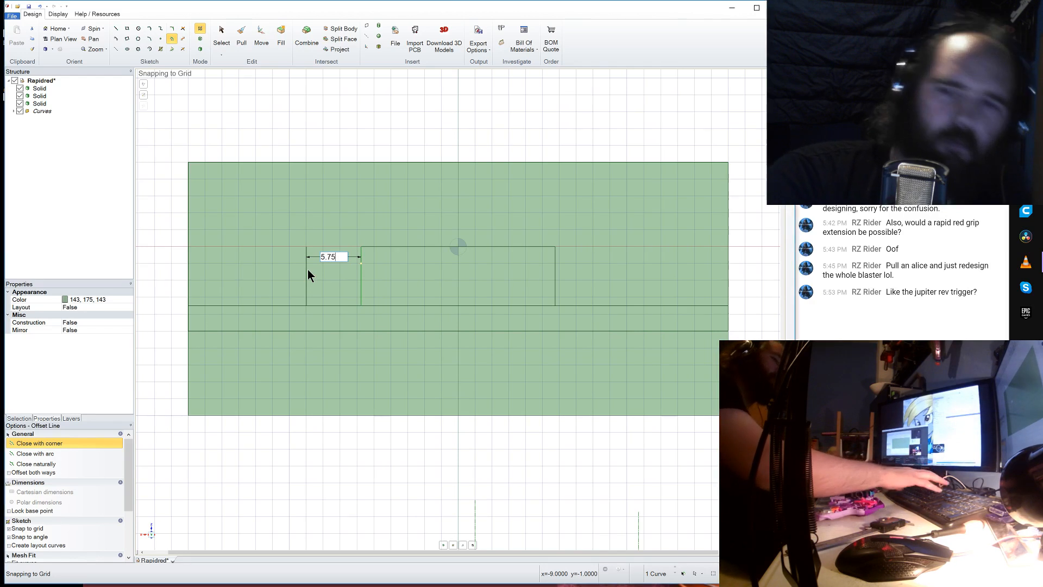
key(Return)
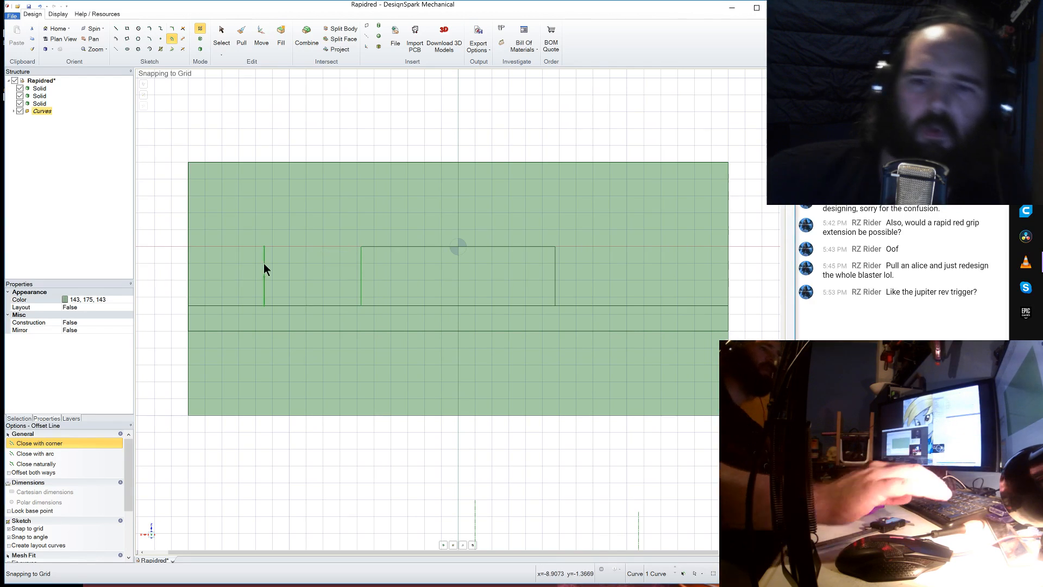
click(554, 283)
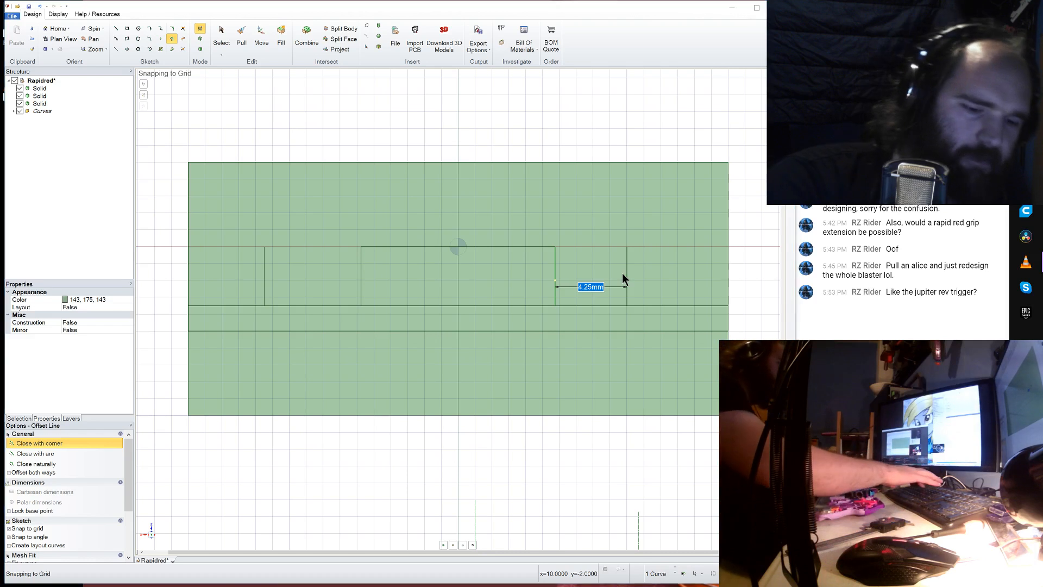
text(5.75)
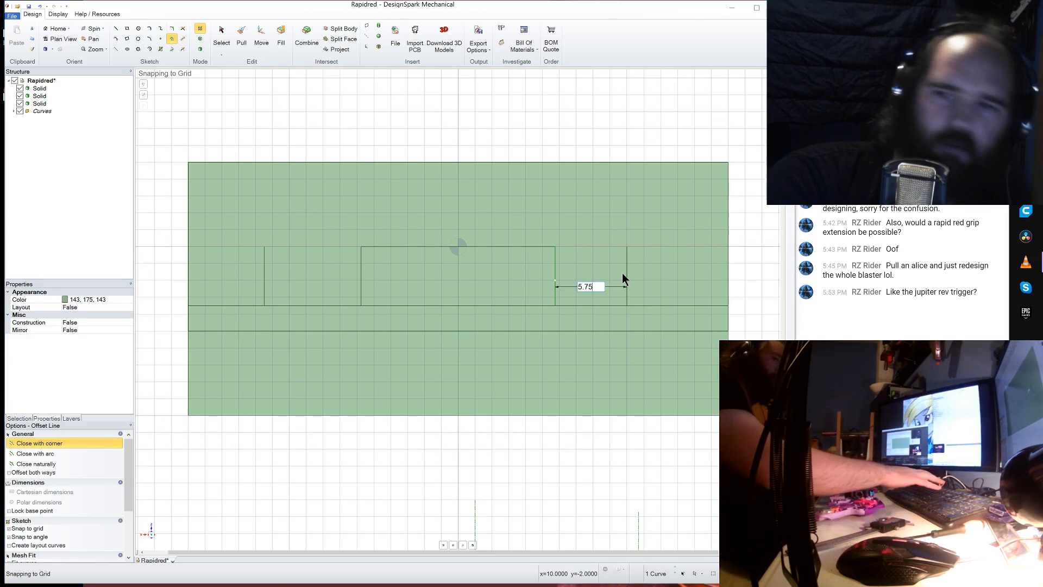
key(Return)
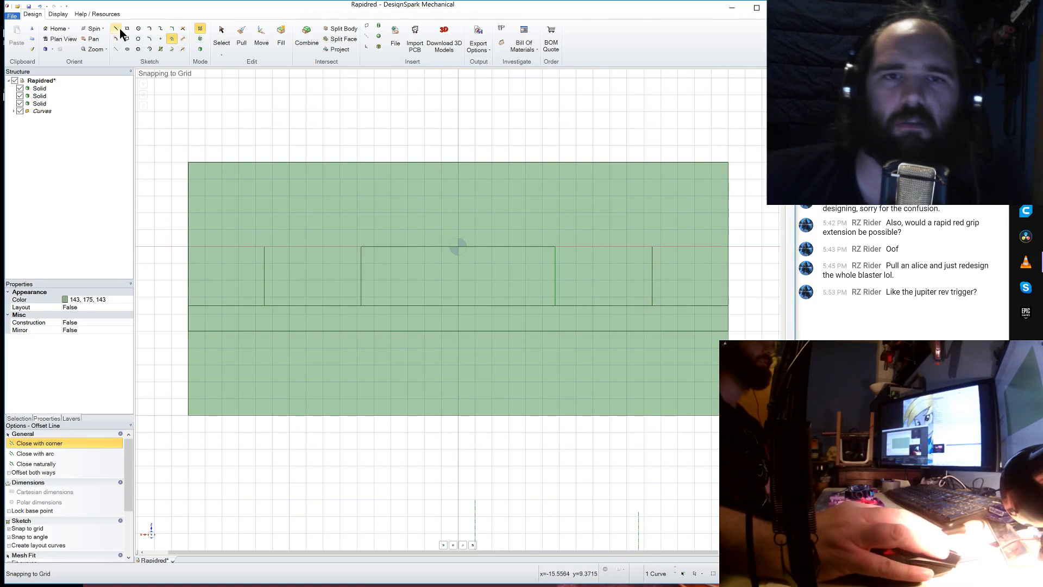
- Sketch a 23 mm line joining the upper endpoints of the two outer offset lines
click(127, 28)
click(116, 28)
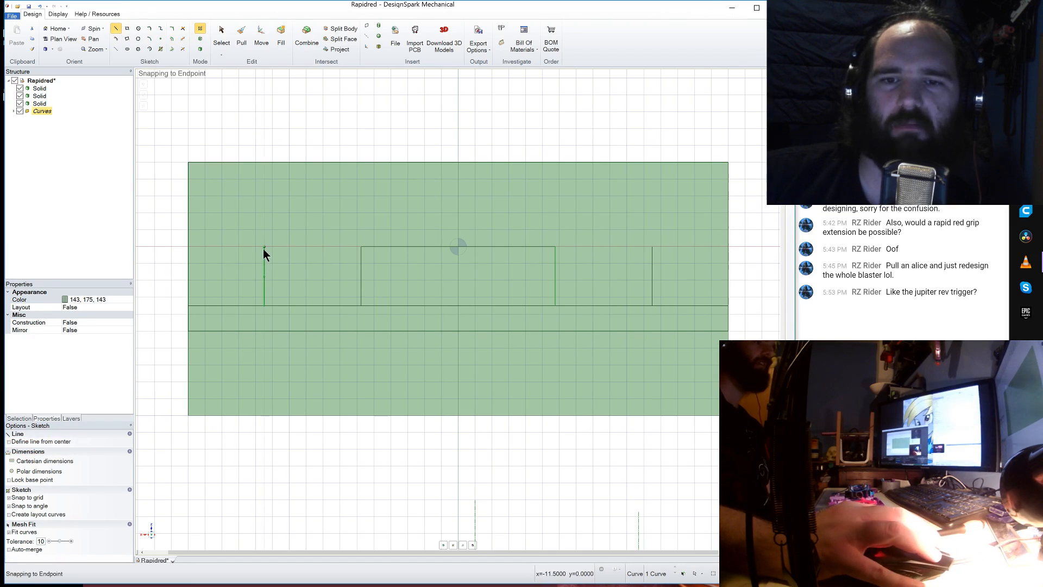
click(653, 246)
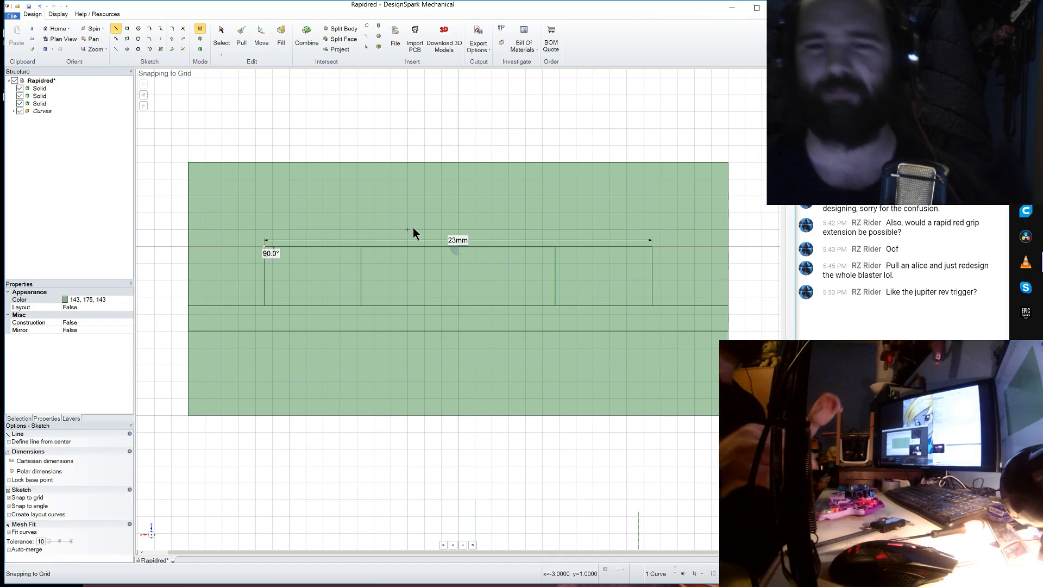
- Pull the two outer rectangles on the block's top face up 2.25 mm into raised tabs
click(241, 36)
click(308, 268)
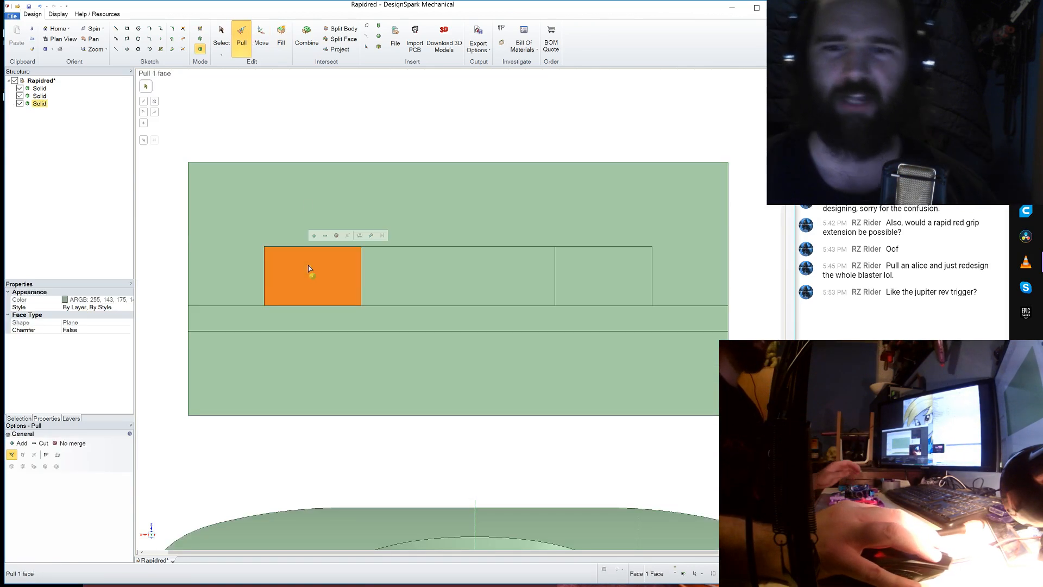
ctrl+click(601, 273)
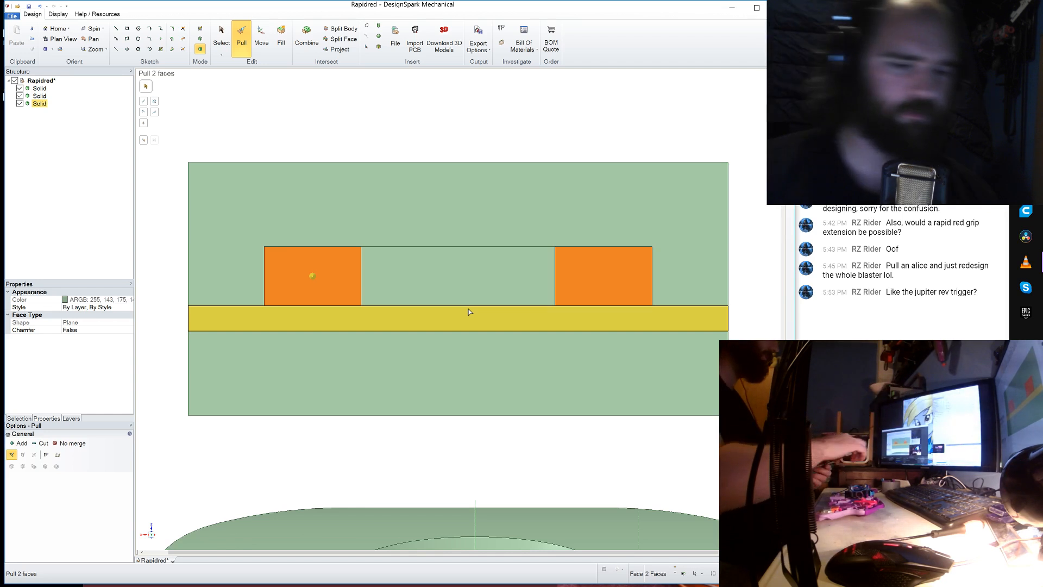
text(2.2)
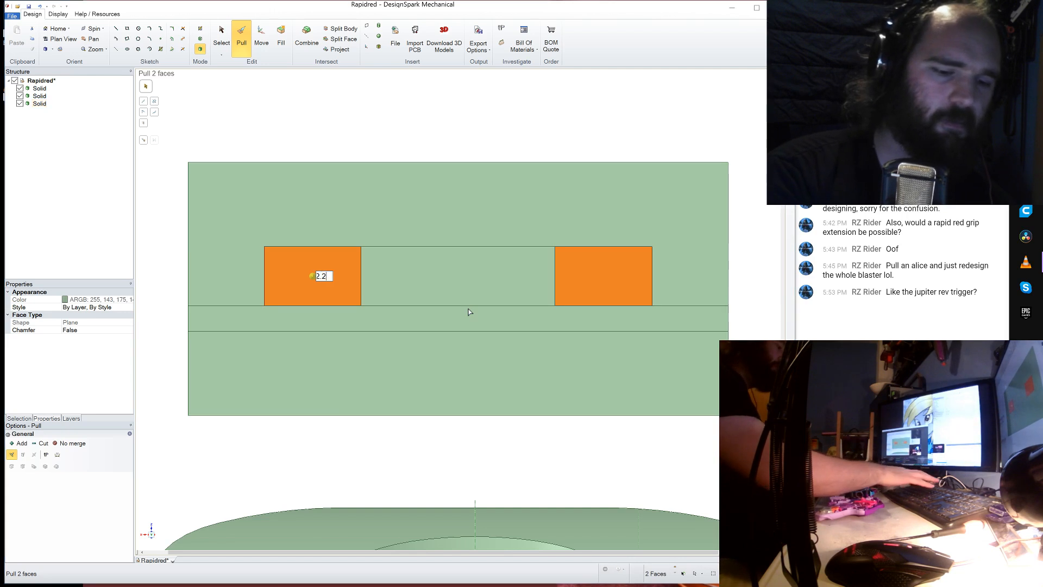
text(5)
key(Return)
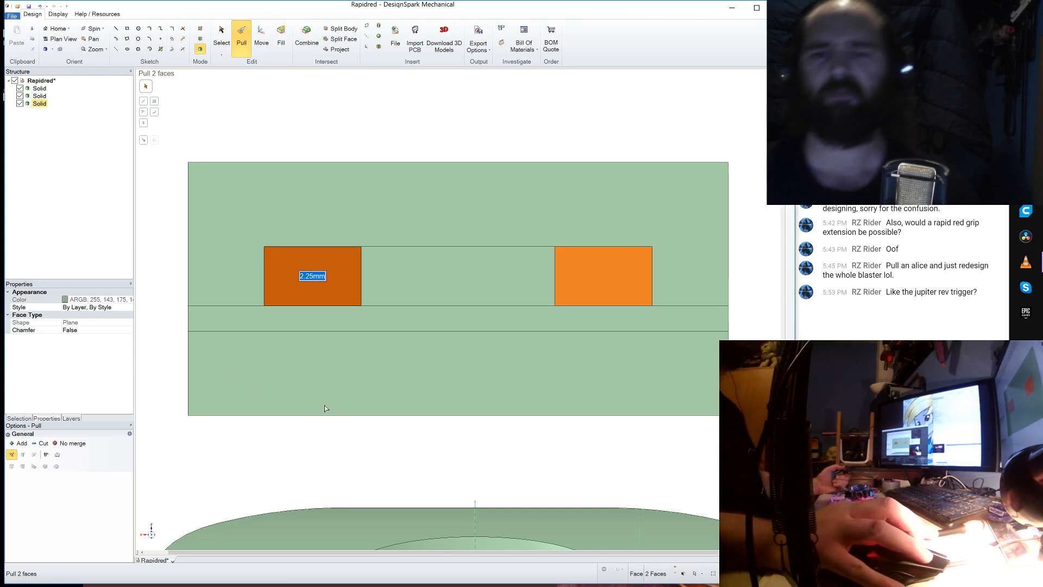
- Inspect the raised tabs from the side and measure a tab's depth with a temporary line on the block's top face
middle_drag(325, 408, 400, 300)
scroll(388, 296, down, 8)
scroll(317, 296, up, 4)
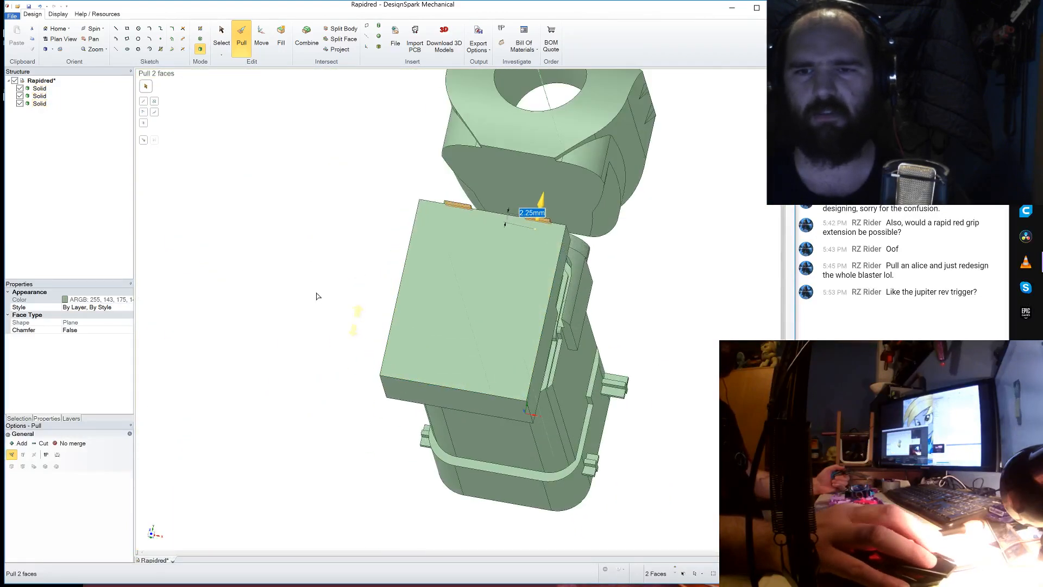
middle_drag(317, 296, 240, 310)
scroll(264, 334, up, 3)
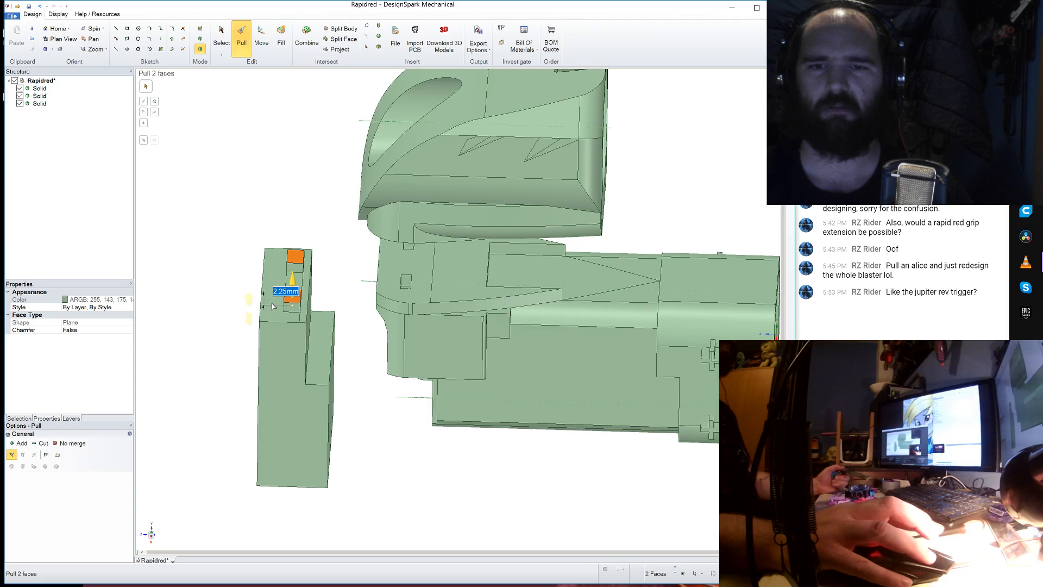
scroll(273, 307, up, 3)
click(331, 322)
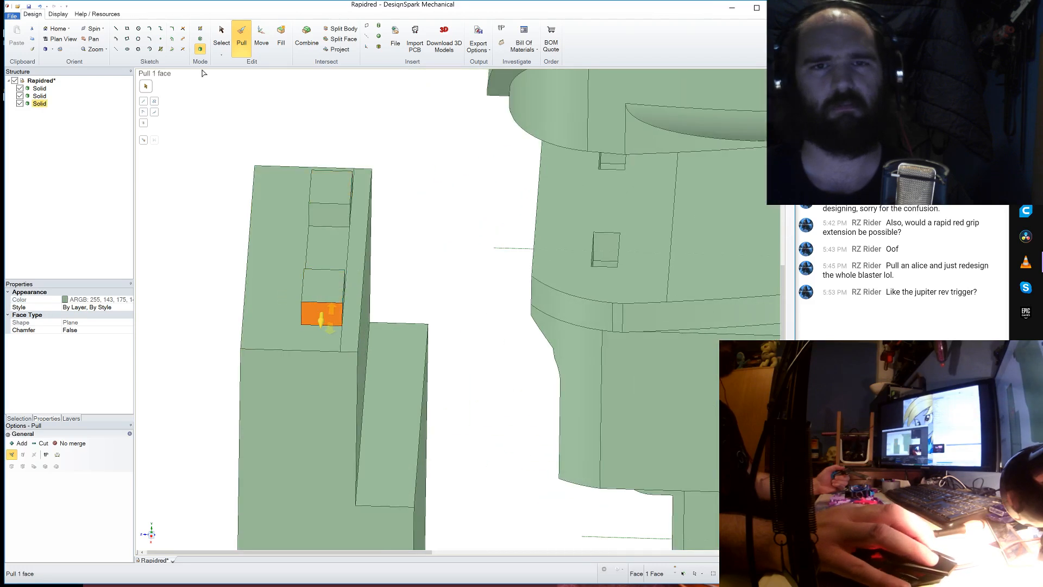
click(119, 27)
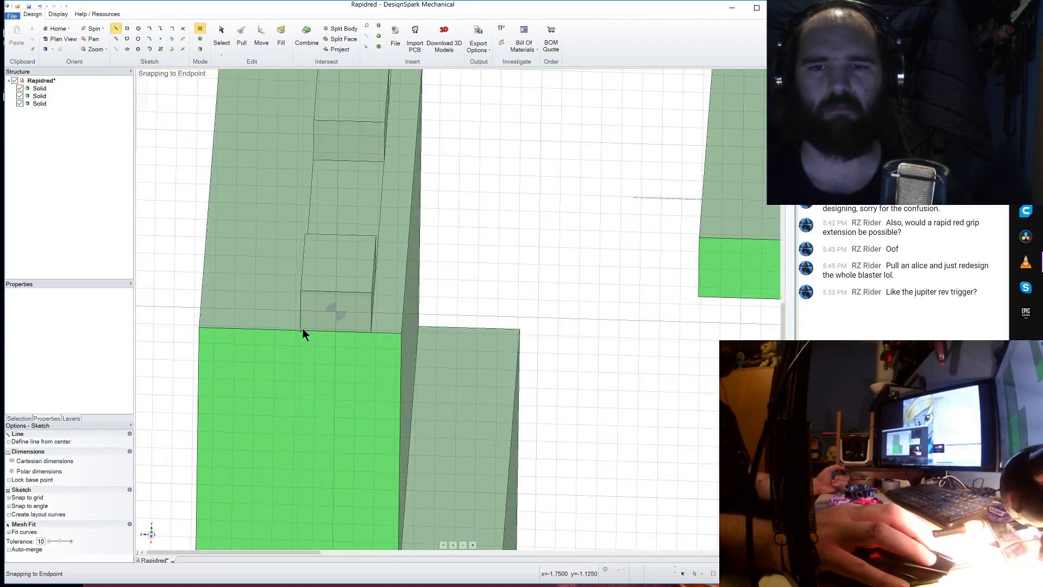
click(302, 329)
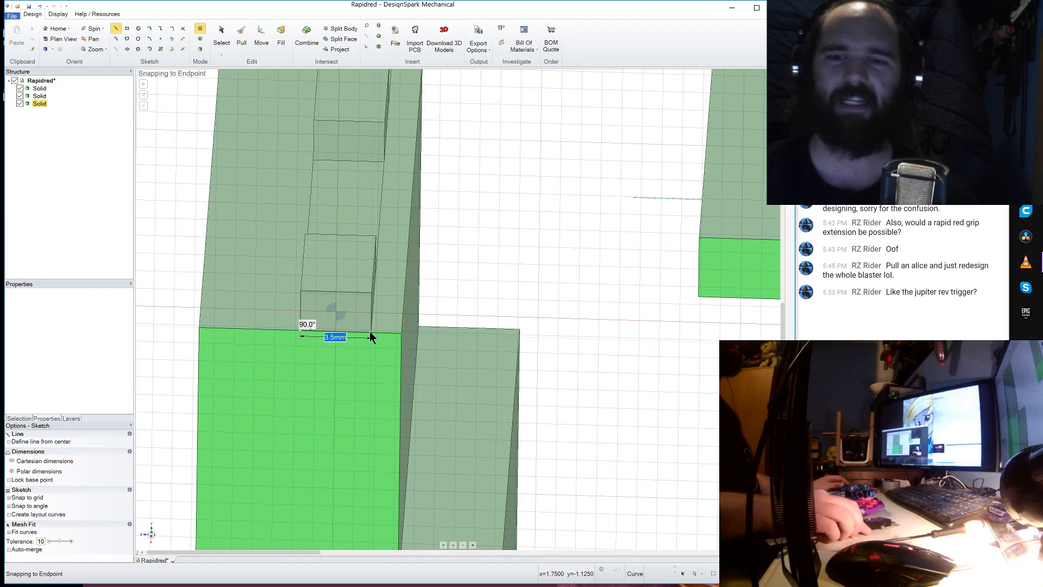
click(242, 38)
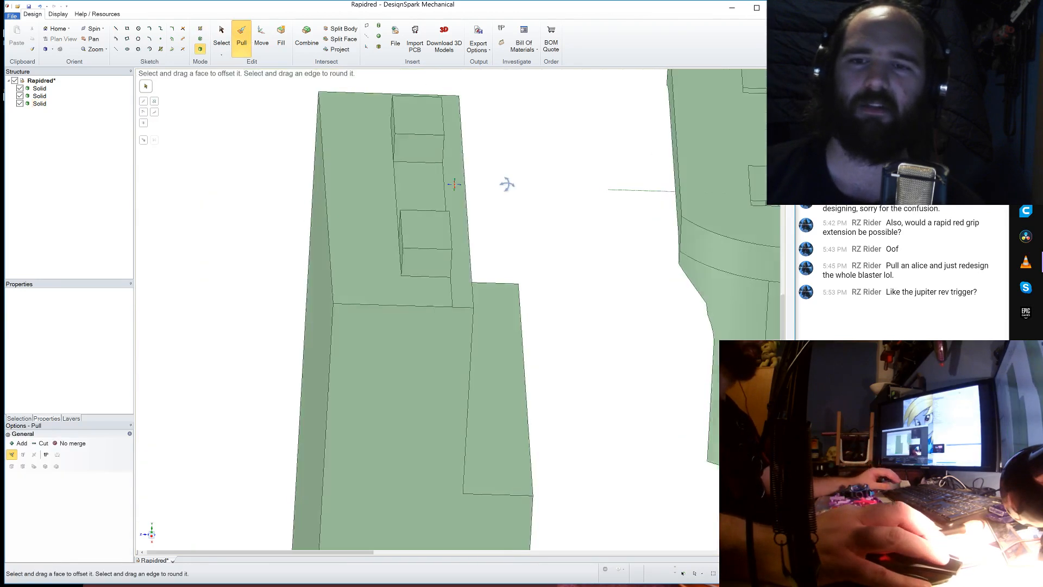
- Pull the faces of both raised tabs that face away from the block's step inward by 1.5 mm
click(425, 138)
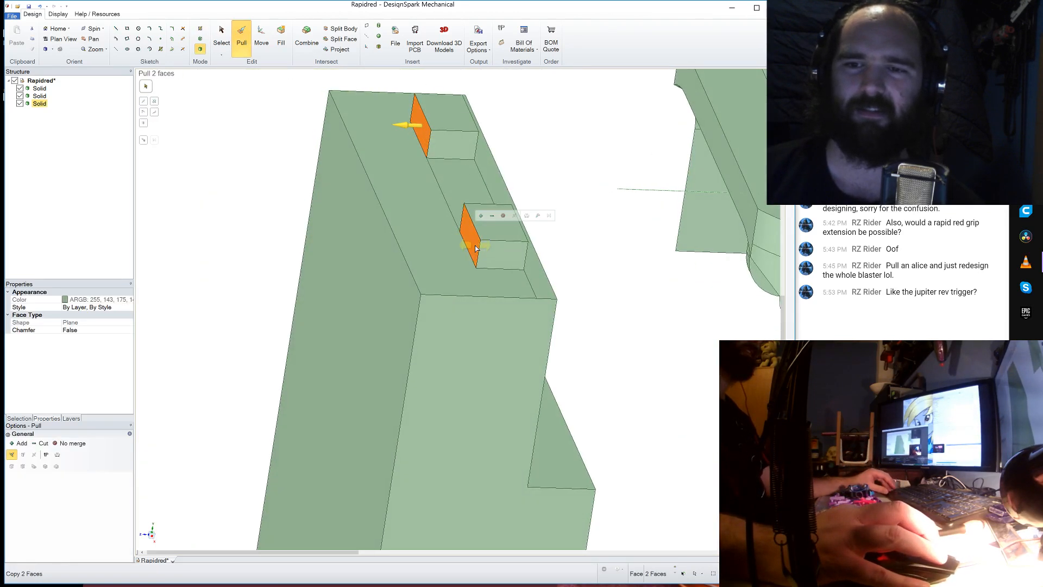
text(1.)
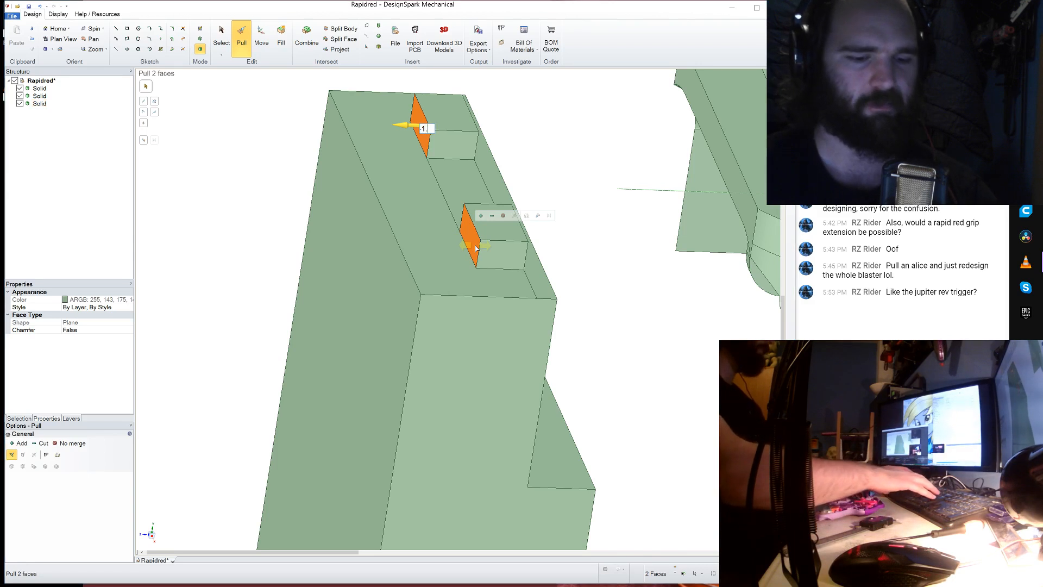
text(5)
key(Return)
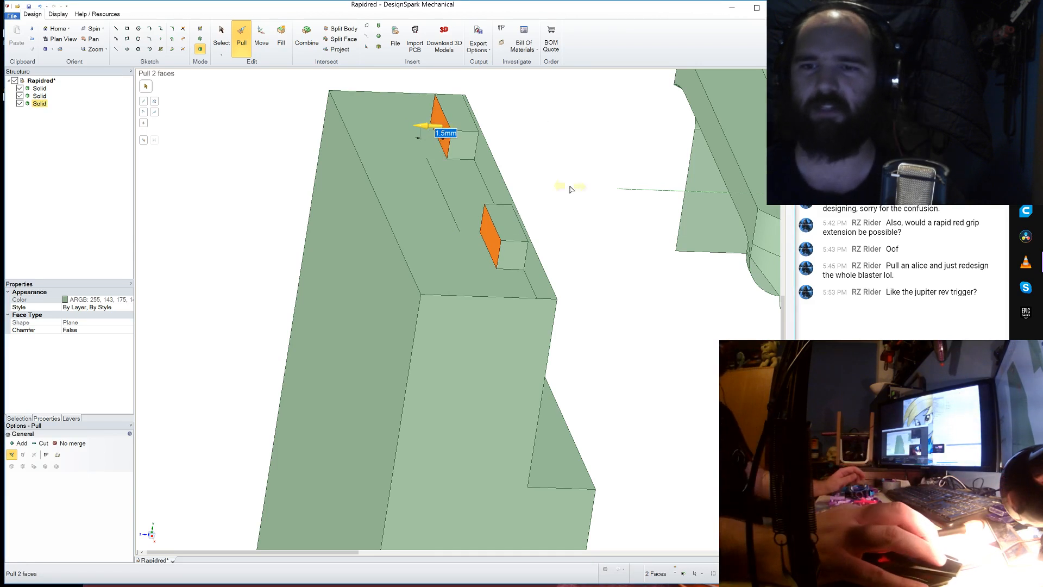
click(572, 189)
scroll(533, 169, down, 4)
middle_drag(532, 169, 536, 172)
click(478, 179)
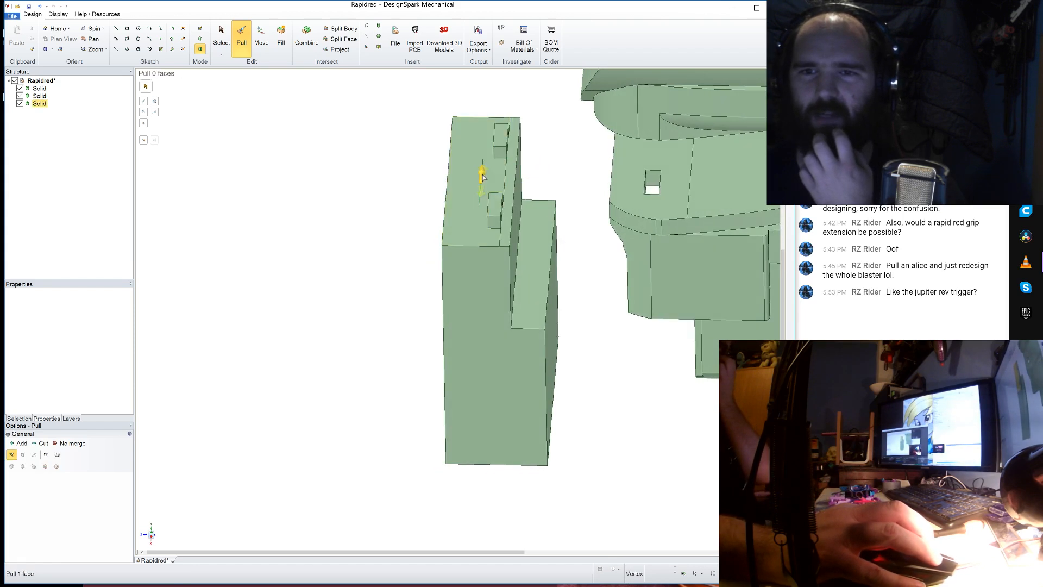
click(492, 157)
click(488, 162)
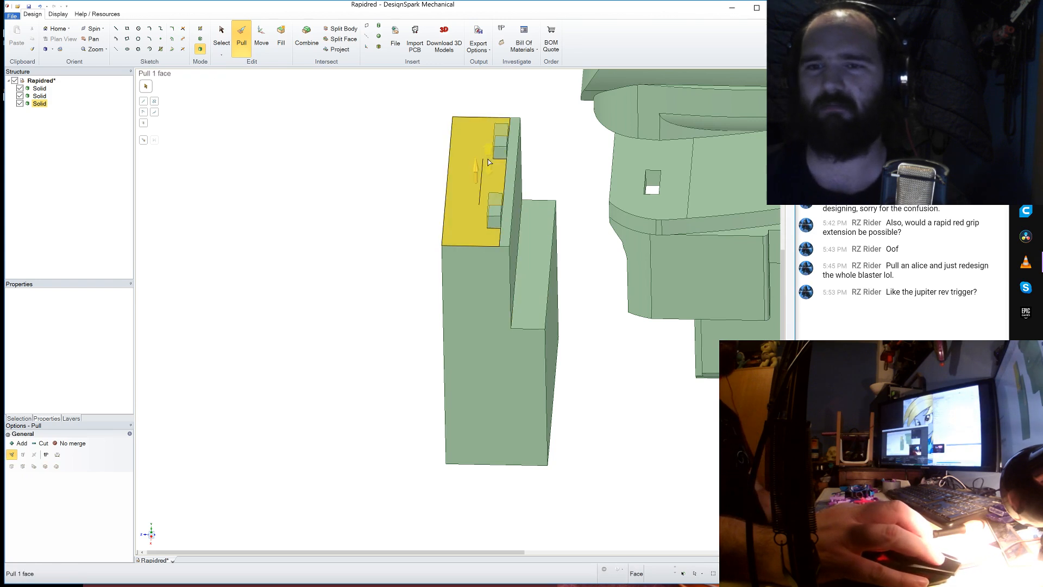
click(592, 338)
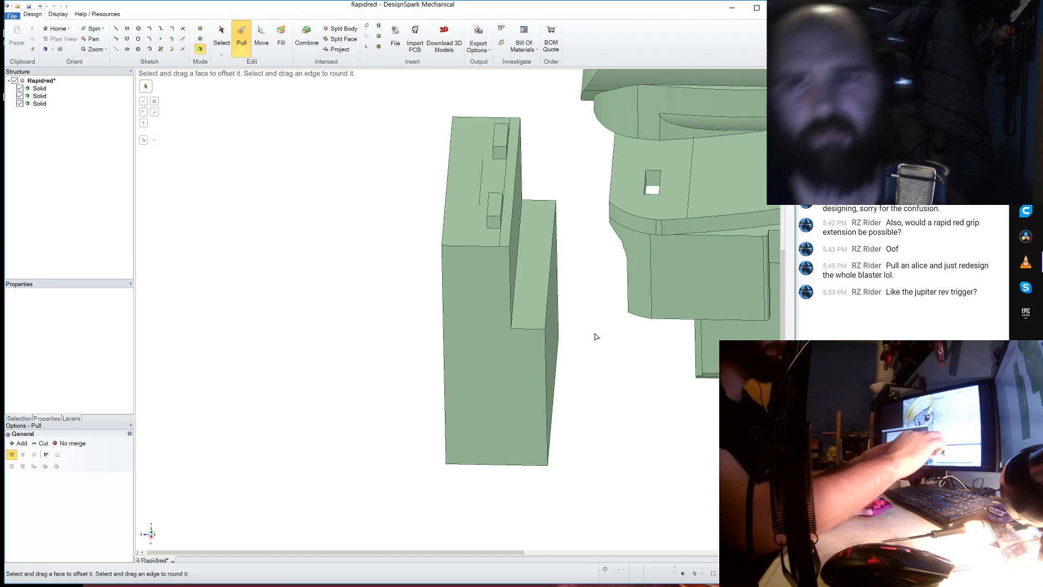
- Sketch a 28.25 mm line on the block's large flat face, straight down from the midpoint of its upper edge
mouse_move(381, 243)
middle_down()
mouse_move(410, 227)
mouse_move(372, 244)
middle_up()
click(373, 245)
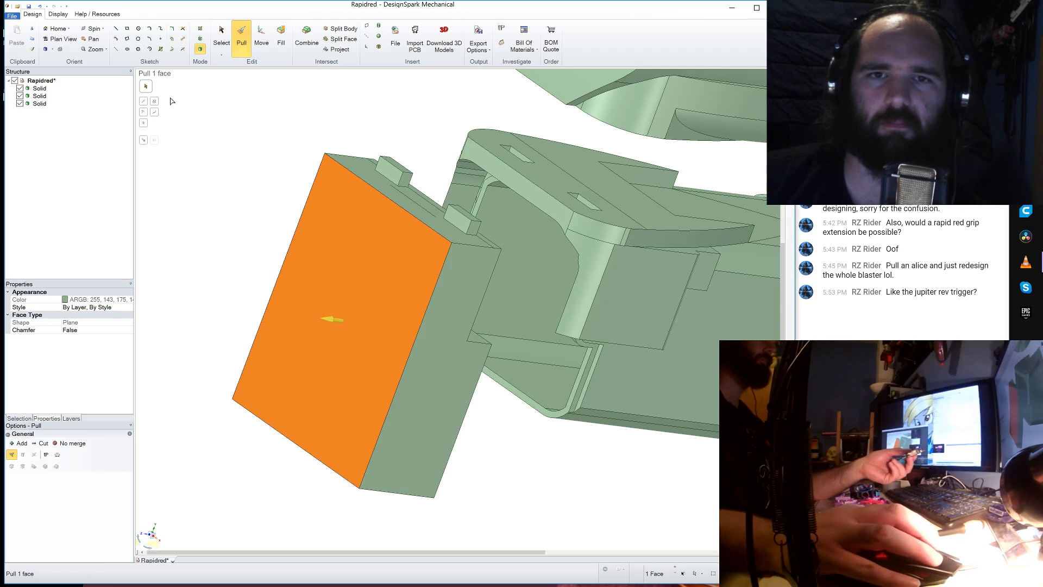
click(116, 29)
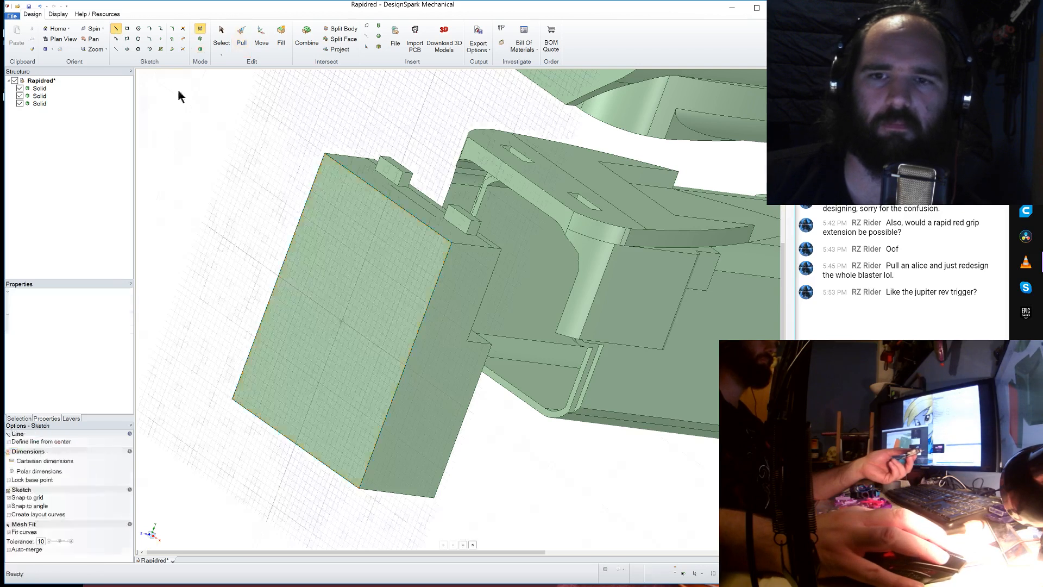
click(386, 202)
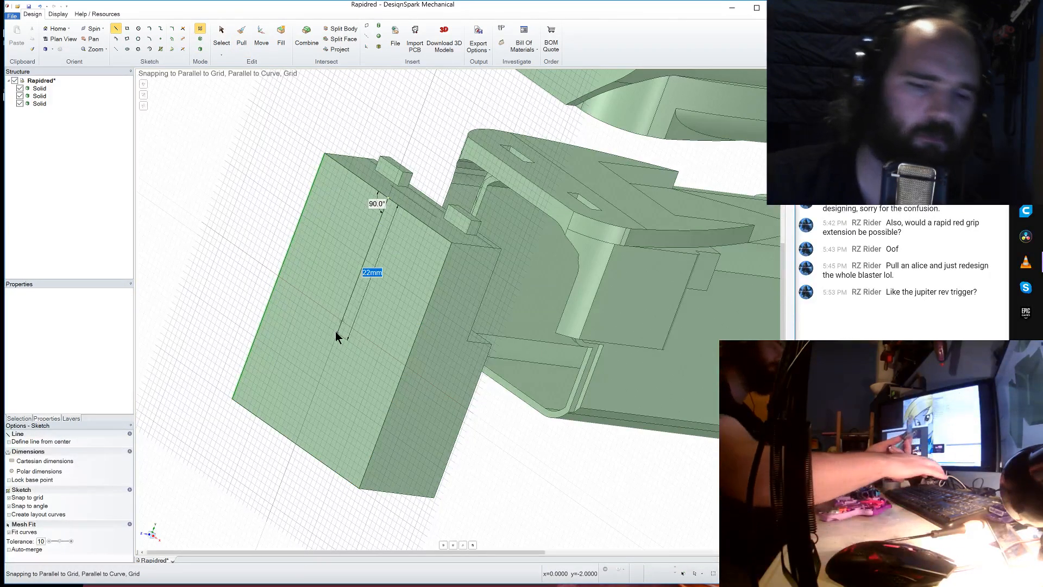
text(28.25)
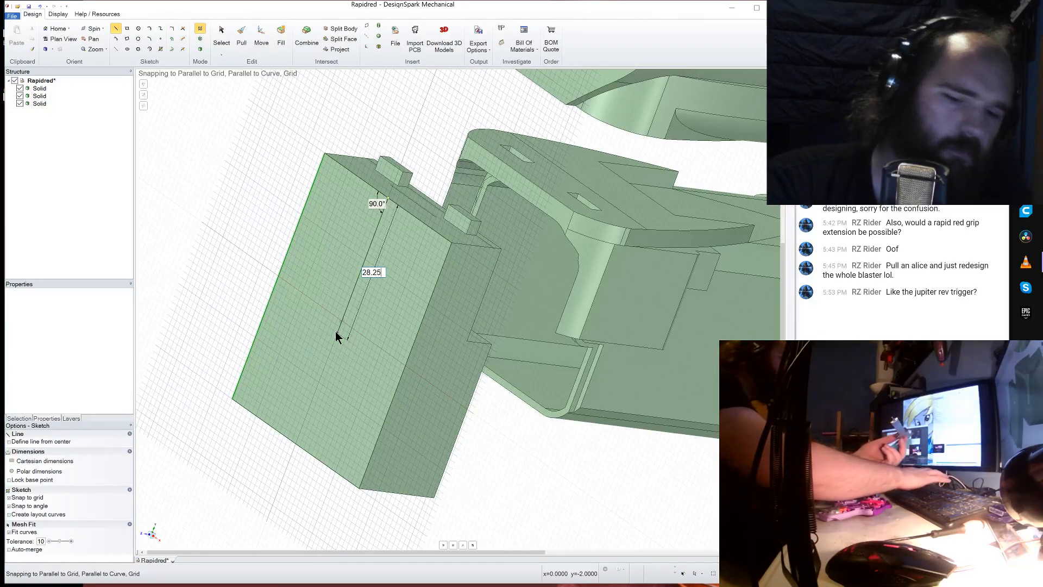
key(Return)
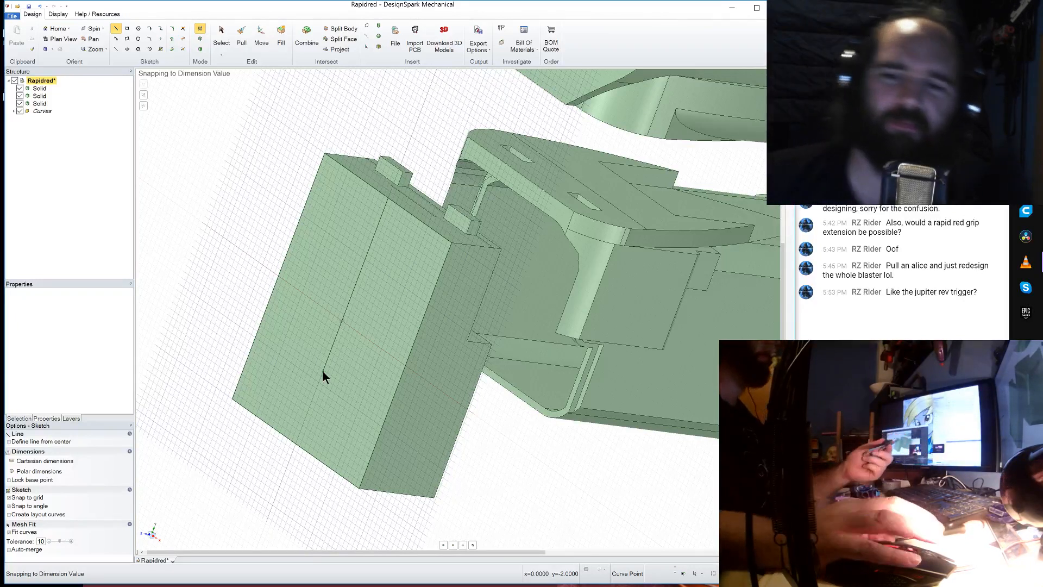
- Extend the centre line on the large face straight down with a further 4.25 mm line
click(322, 370)
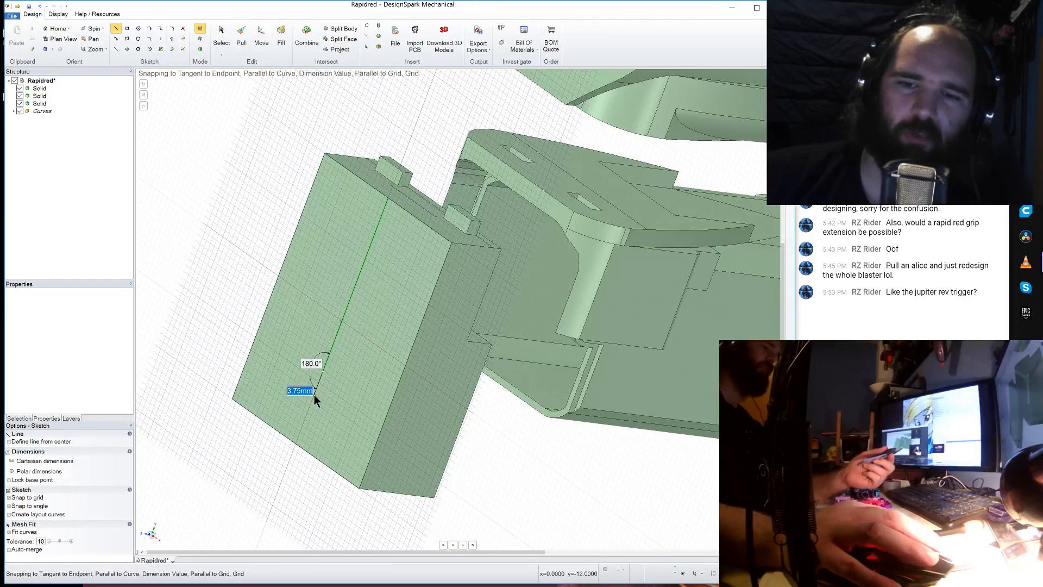
text(4)
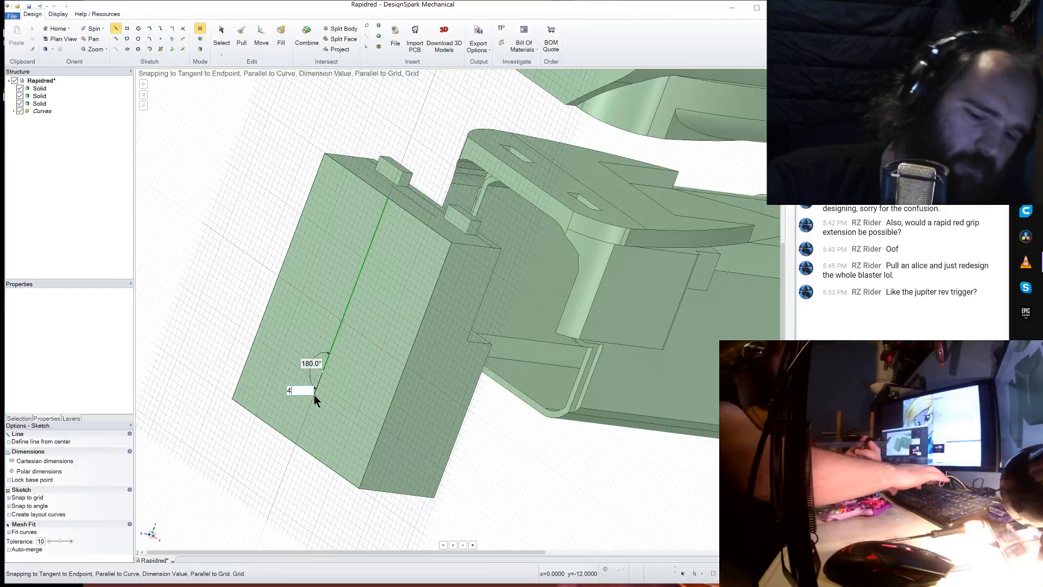
text(.25)
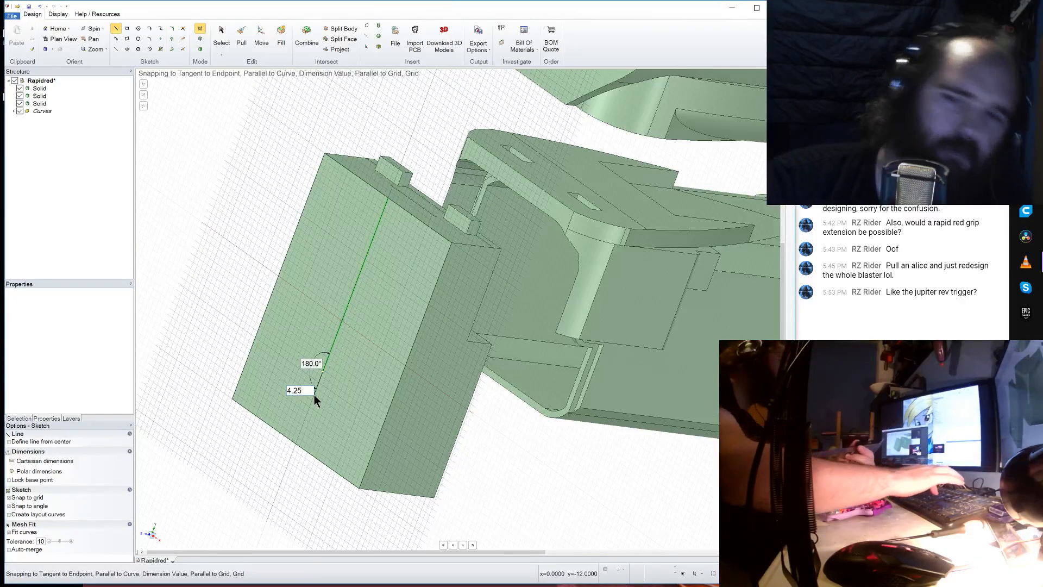
key(Return)
- Sketch two concentric circles centred on the lower end of the centre line, with diameters of 8.5 mm and 3.2 mm
click(139, 28)
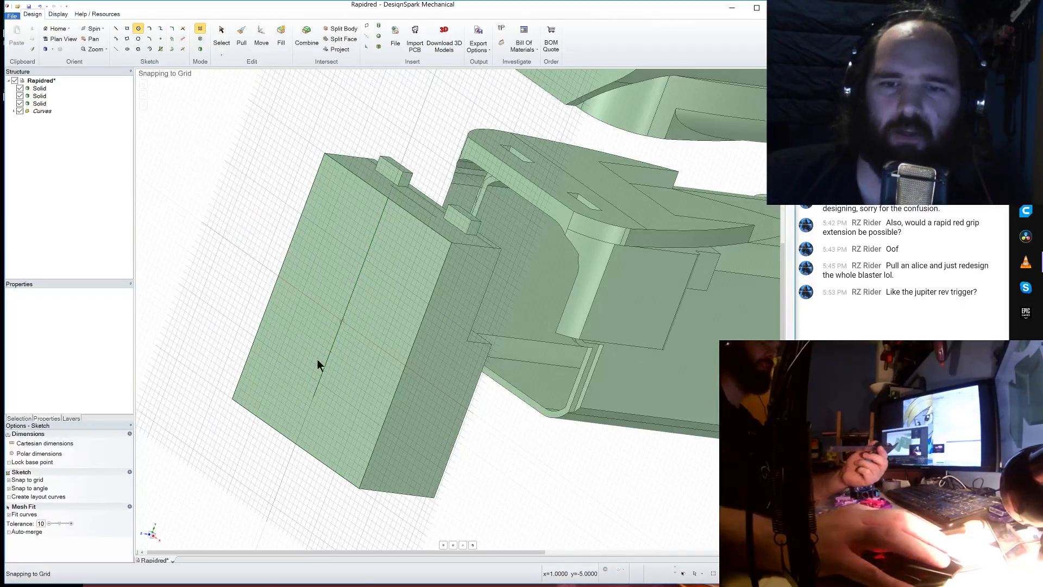
scroll(318, 360, up, 2)
click(317, 396)
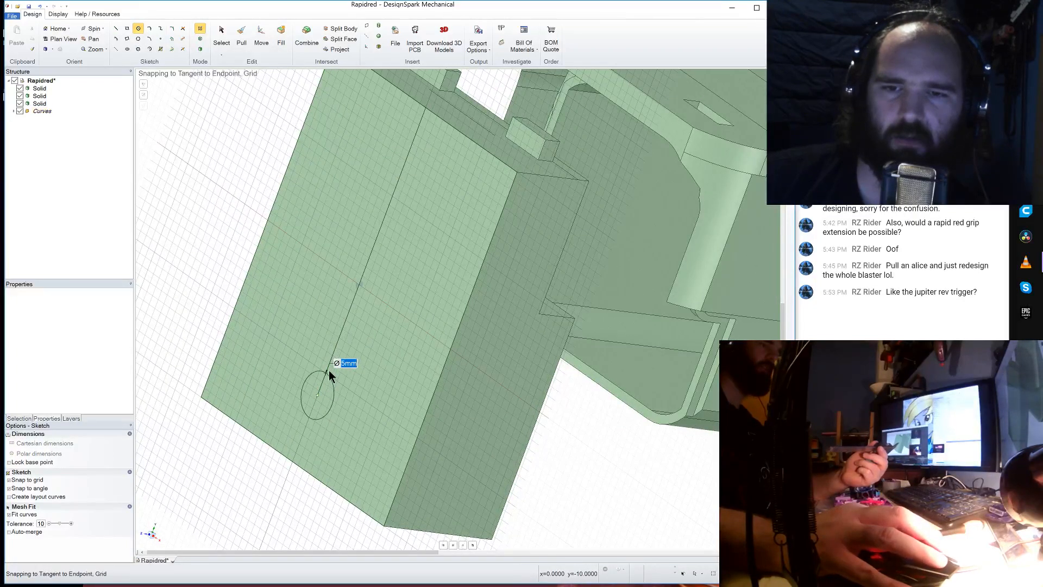
click(333, 359)
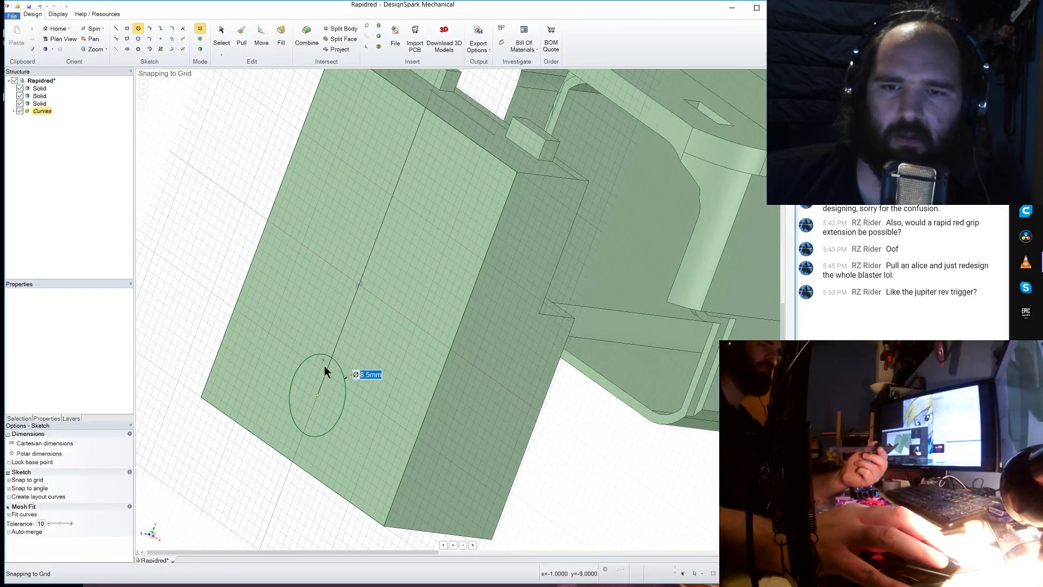
click(317, 396)
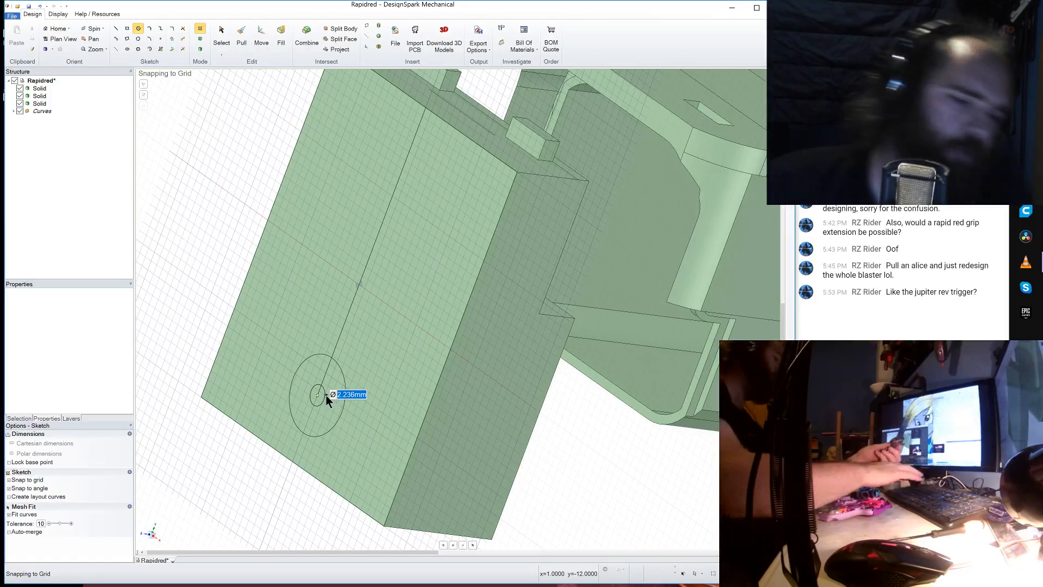
text(3.)
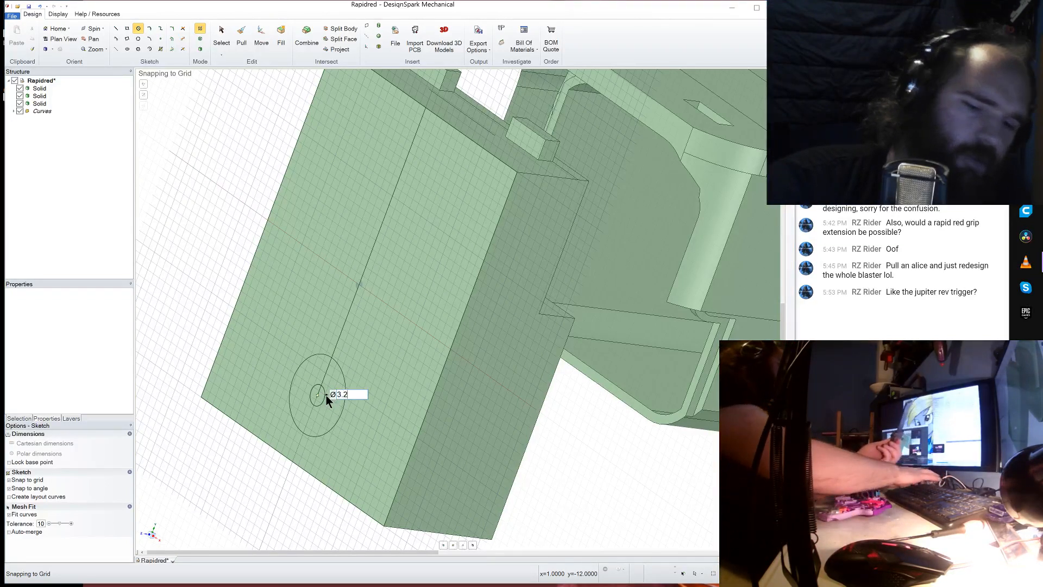
- Sketch two concentric circles, 3.2 mm and 6 mm in diameter, inside the existing circle on the block's large face
text(2)
key(Return)
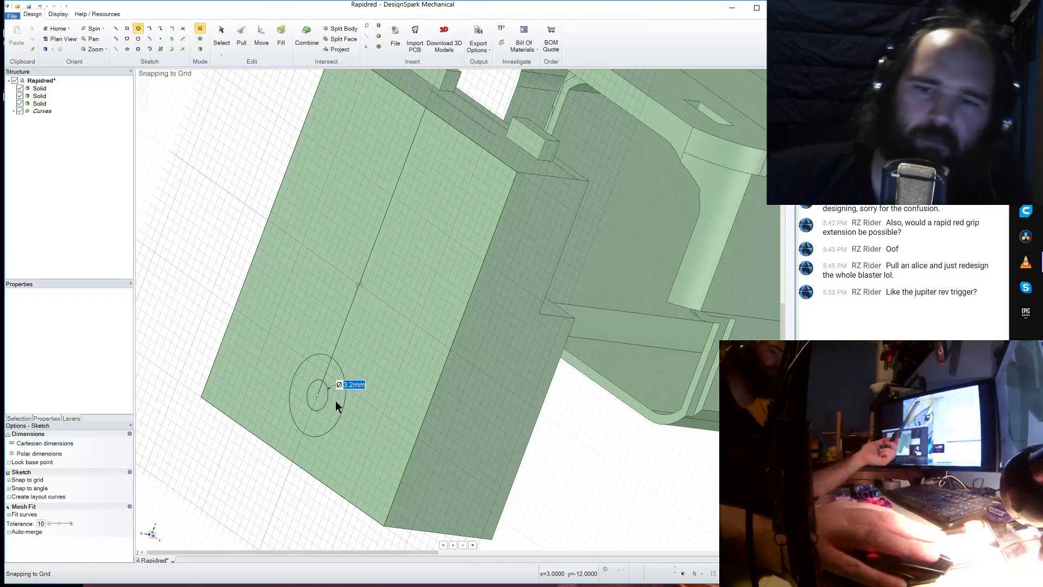
click(317, 398)
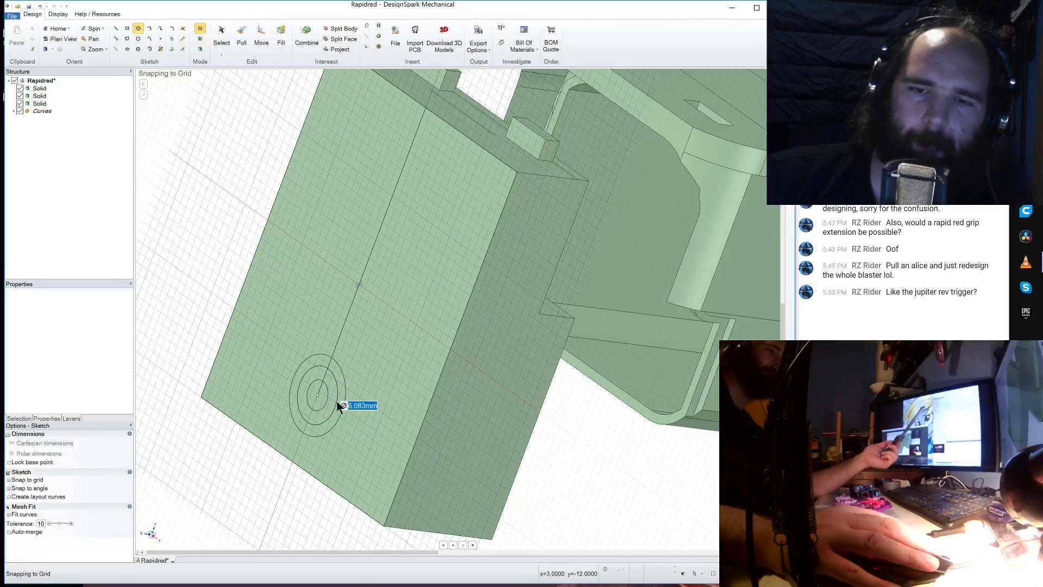
text(6)
key(Return)
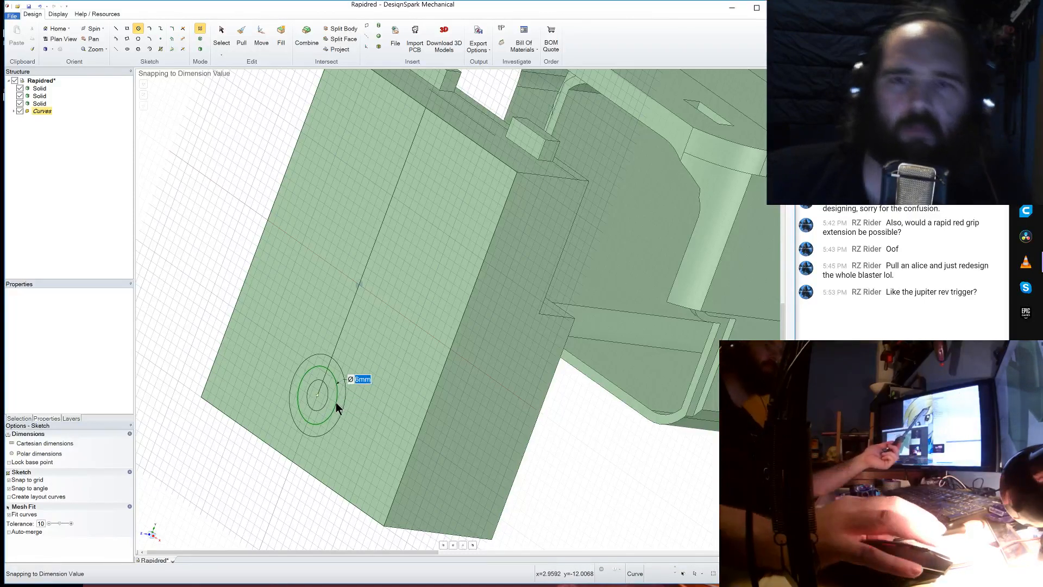
- Pull the 3.2 mm circle into the block to cut the screw hole
click(245, 37)
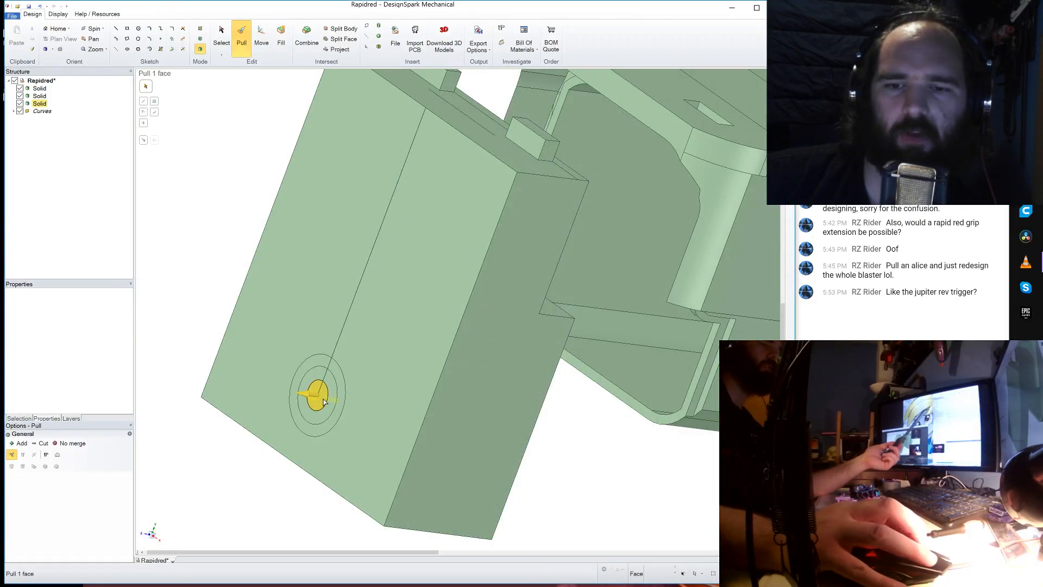
drag(316, 396, 636, 443)
middle_drag(637, 444, 496, 389)
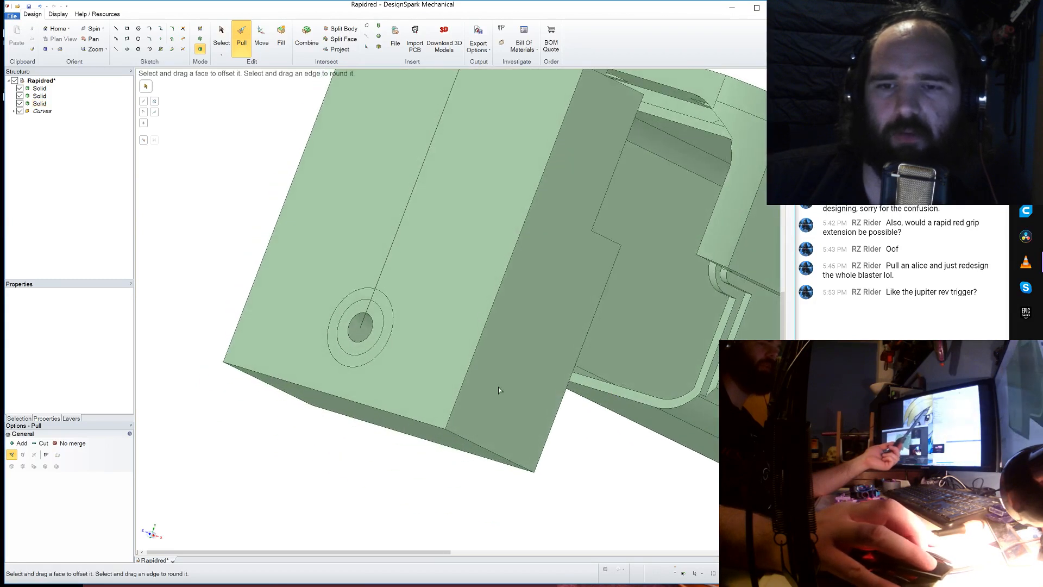
- Measure the block's thickness across its narrow side face with a temporary sketch line
click(380, 332)
click(530, 348)
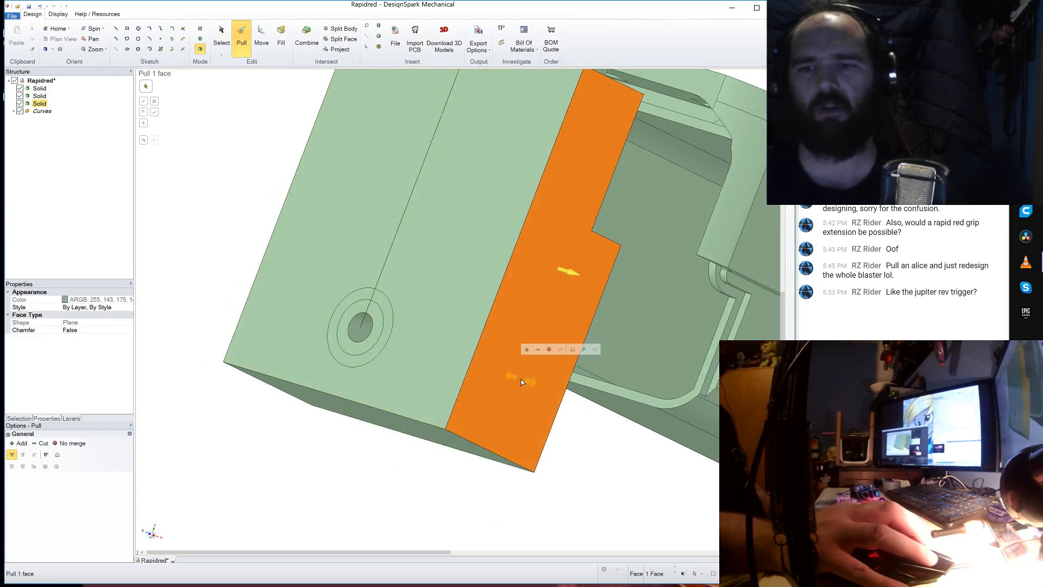
click(116, 31)
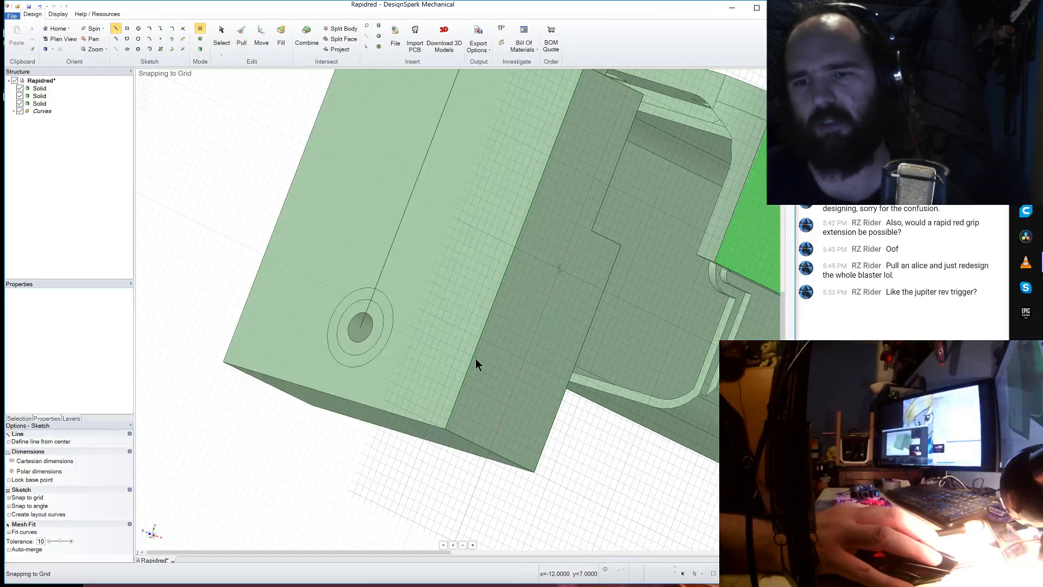
click(474, 357)
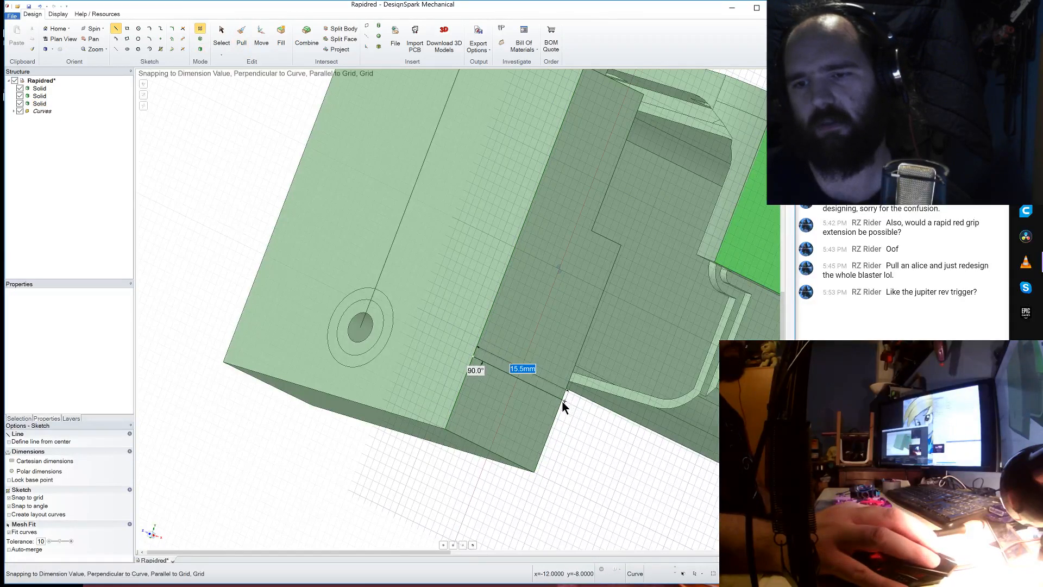
- Cut the 6 mm ring around the screw hole 12 mm deep into the block as a counterbore
click(242, 38)
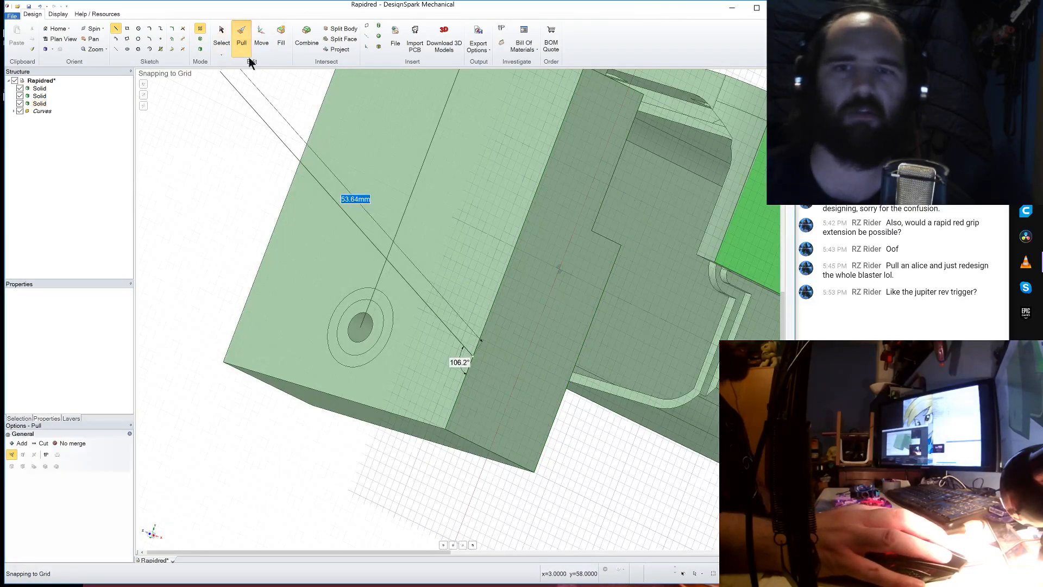
click(380, 336)
click(380, 336)
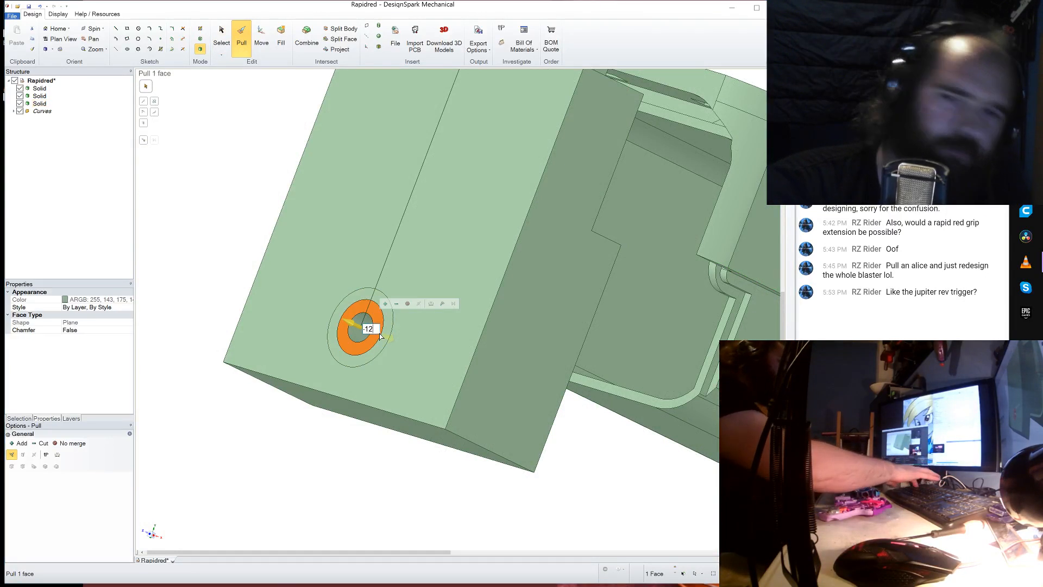
drag(380, 335, 433, 365)
click(337, 484)
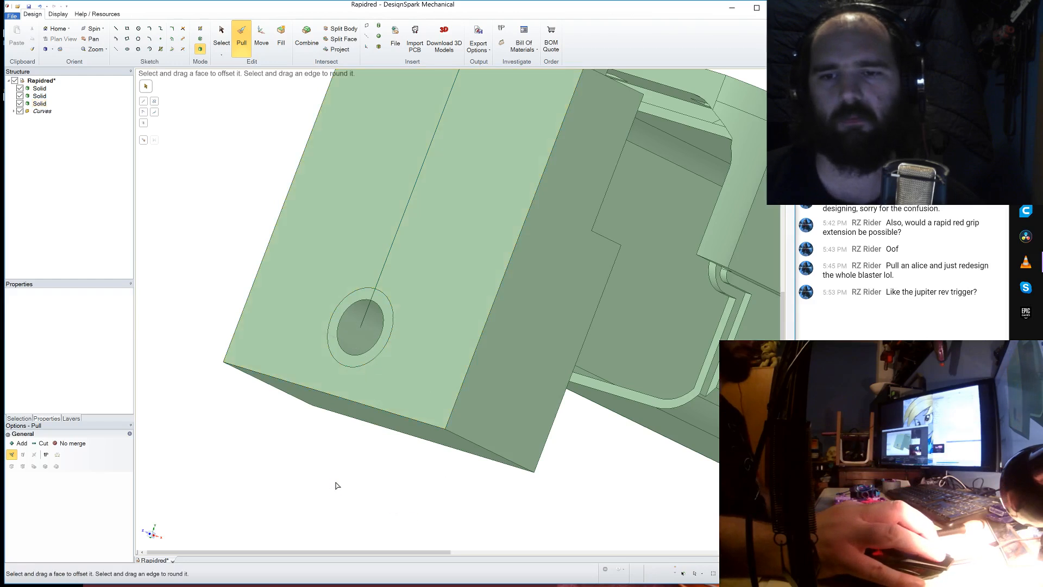
- Delete the leftover sketch curves from the design structure
mouse_move(338, 484)
middle_down()
mouse_move(361, 494)
mouse_move(263, 428)
mouse_move(353, 493)
middle_up()
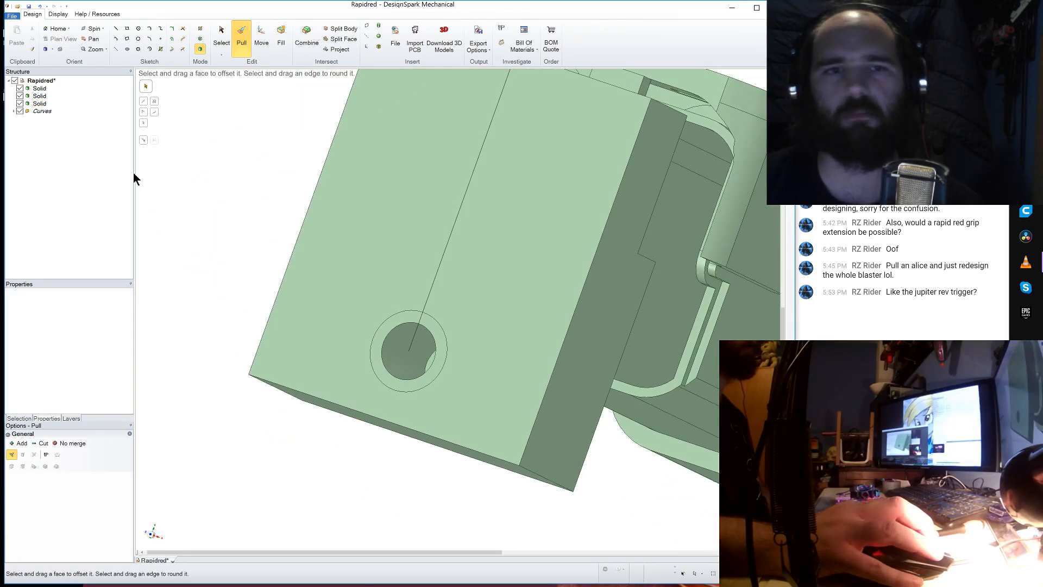
right_click(42, 111)
click(77, 134)
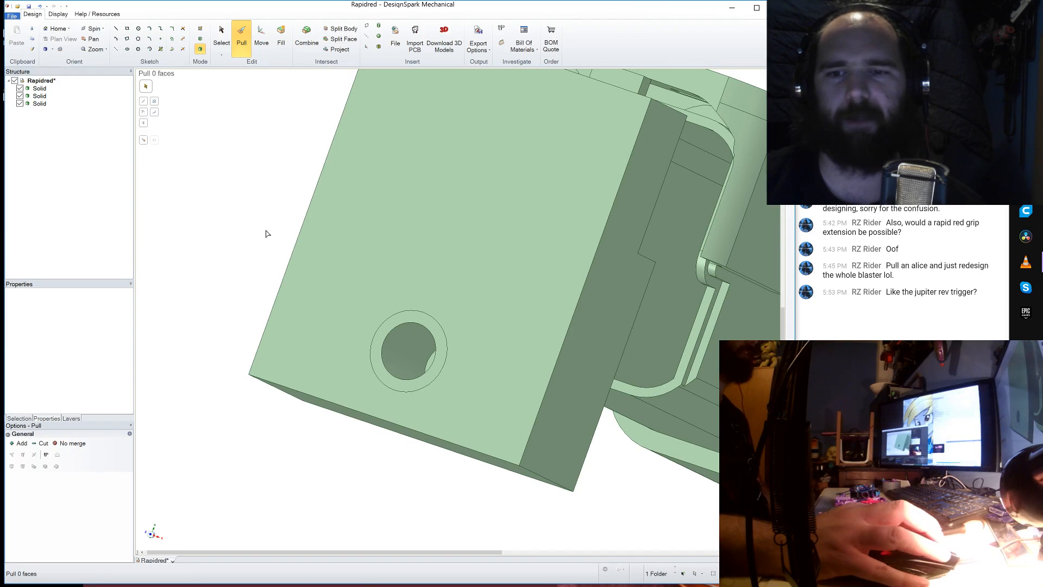
- Examine the block's stepped side profile and how the block sits against the main body
scroll(266, 234, down, 3)
click(285, 266)
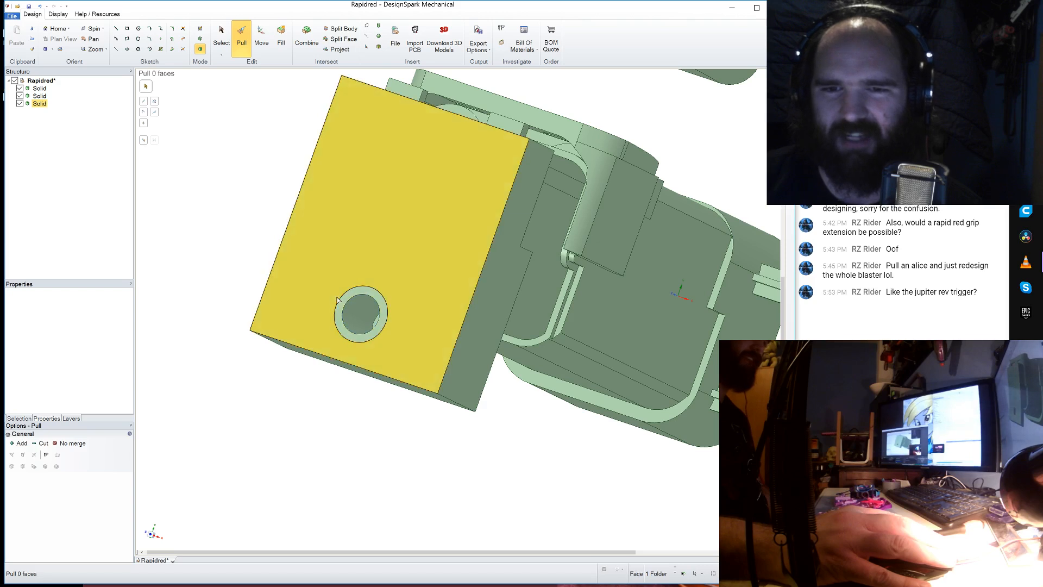
middle_drag(305, 186, 343, 237)
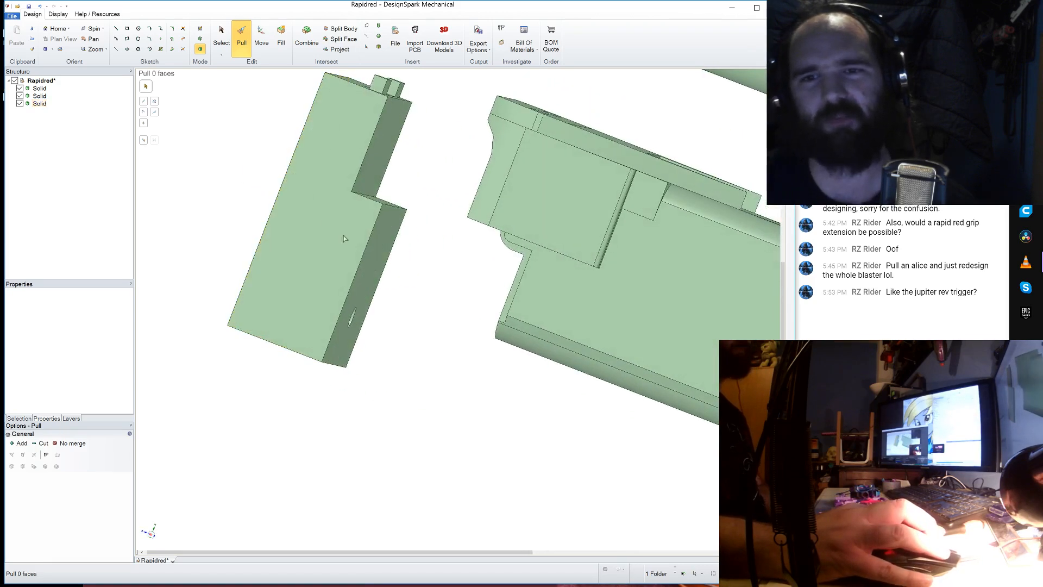
click(307, 299)
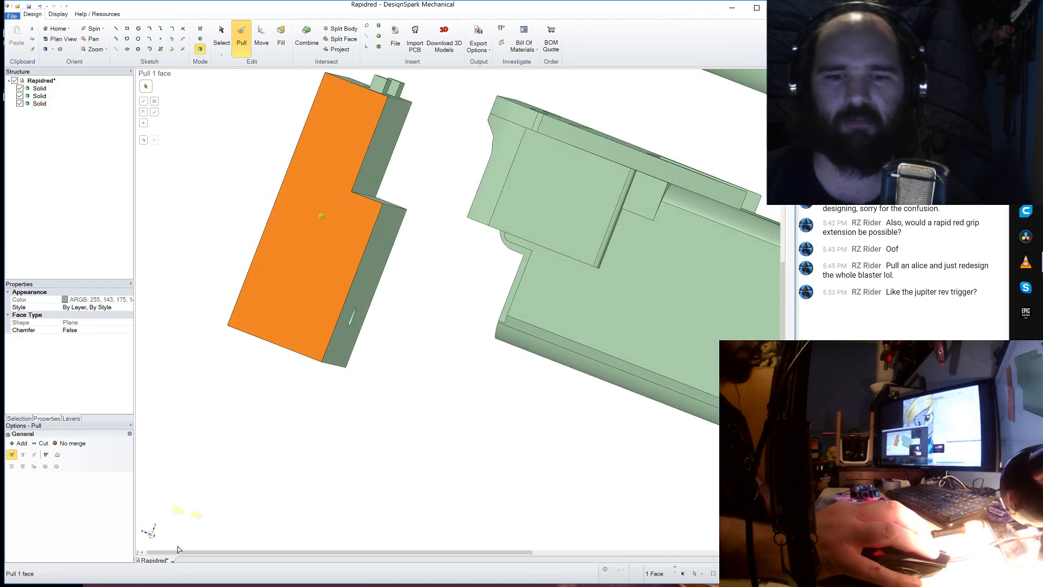
click(151, 537)
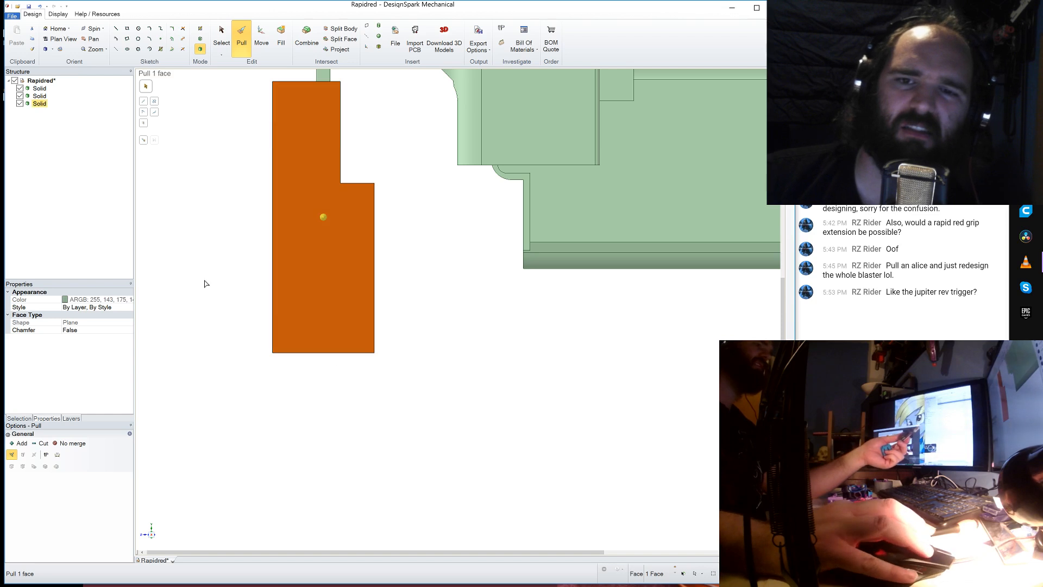
middle_drag(205, 284, 255, 310)
scroll(442, 387, down, 3)
scroll(395, 254, up, 3)
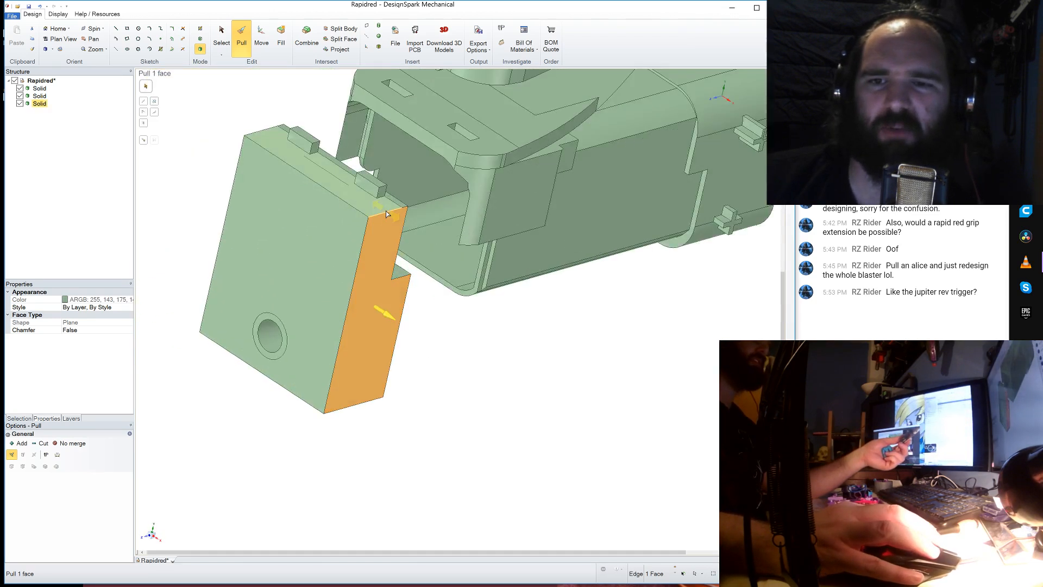
- Try a 16 mm round on one upper corner edge of the block and undo it
click(386, 210)
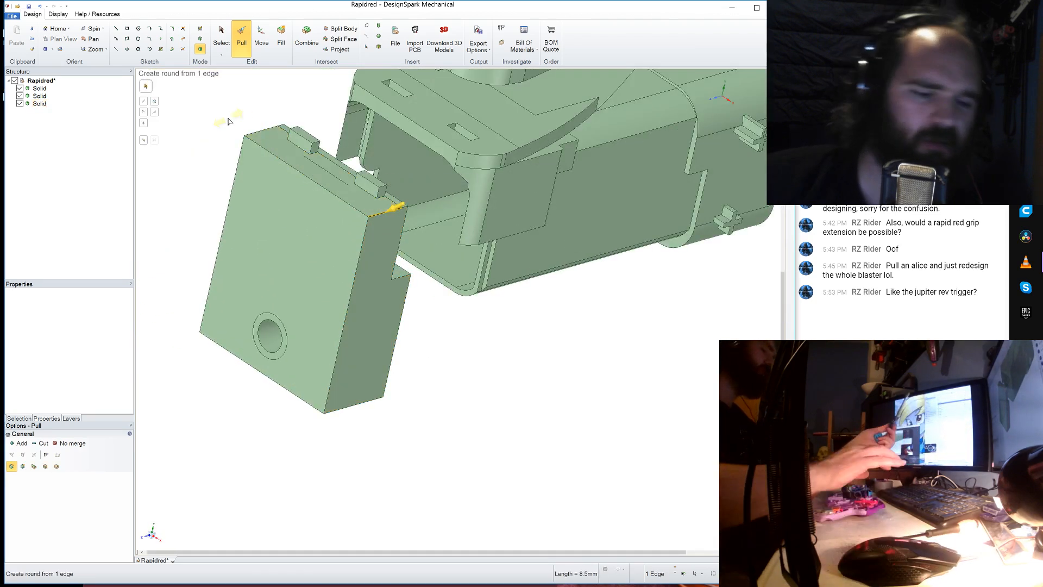
text(16)
key(Return)
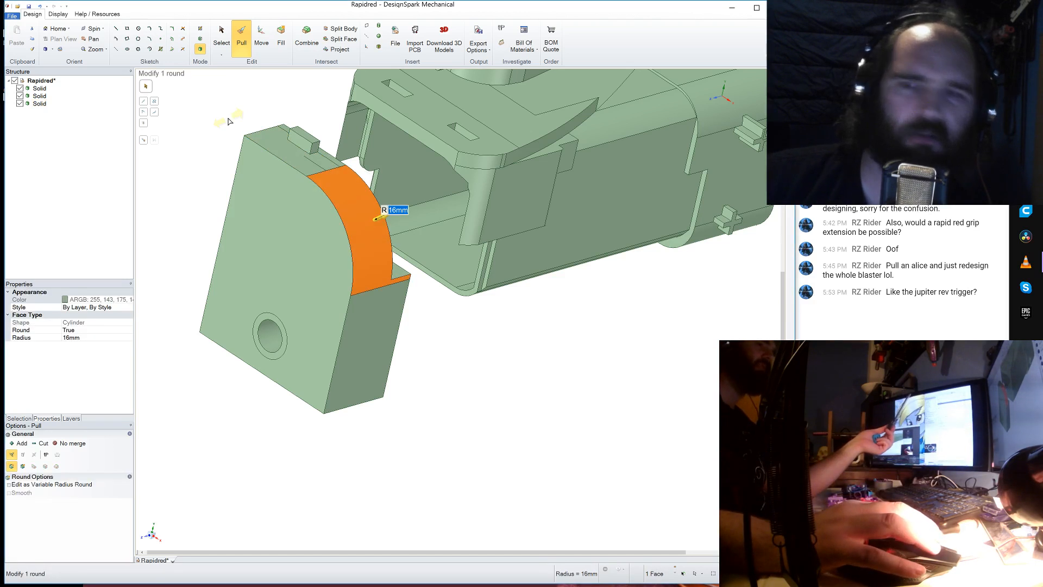
key(ctrl+z)
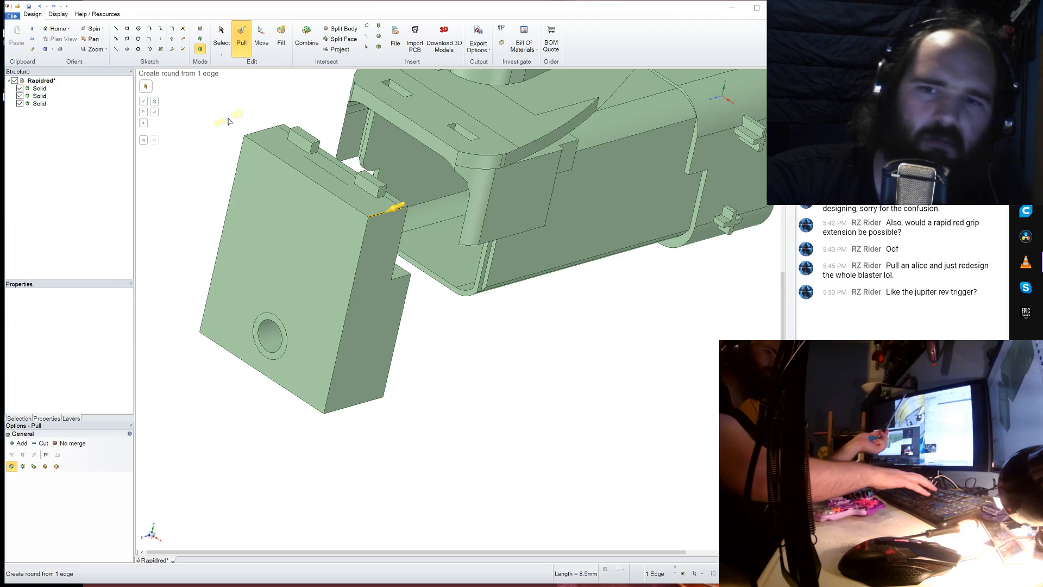
- Try 8 mm rounds on both upper corner edges of the block and undo them
text(8)
key(Return)
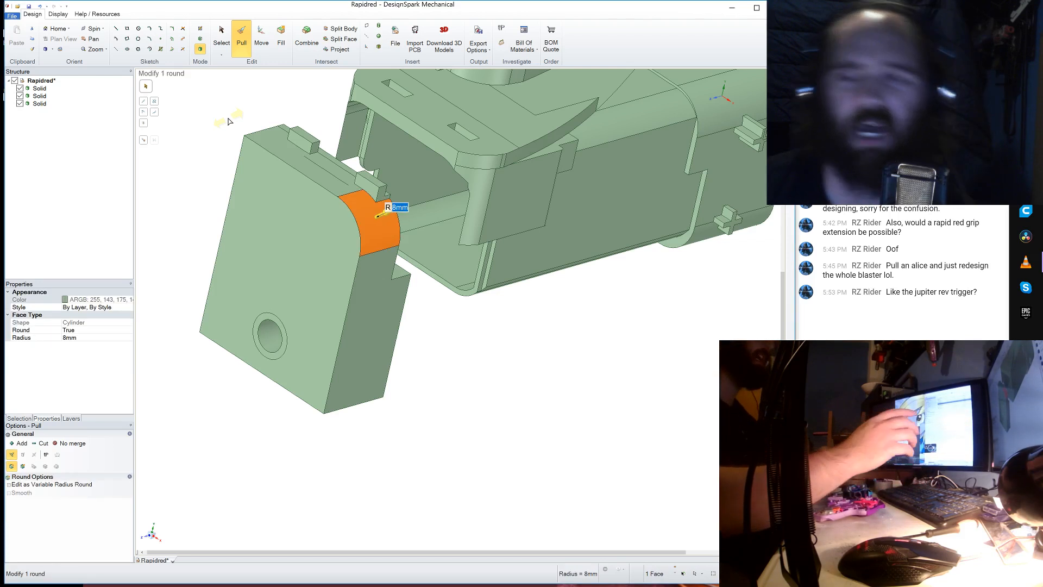
middle_drag(326, 425, 478, 441)
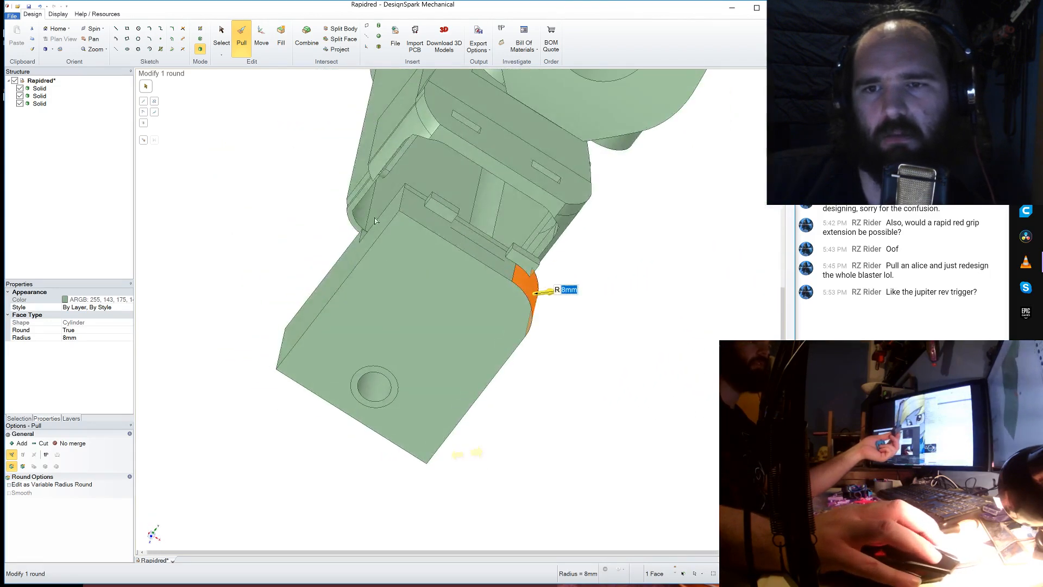
click(399, 207)
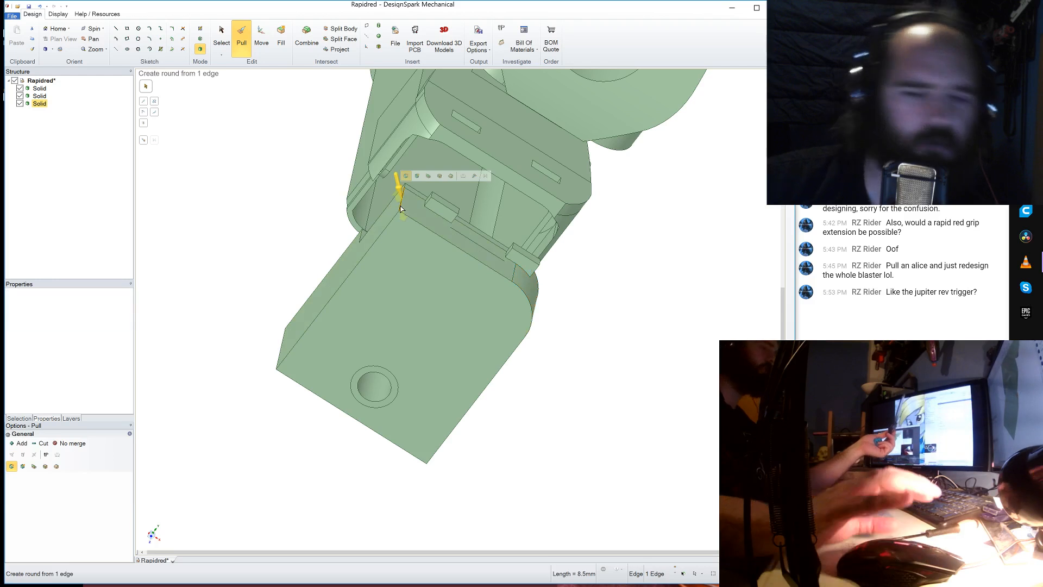
text(8)
key(Return)
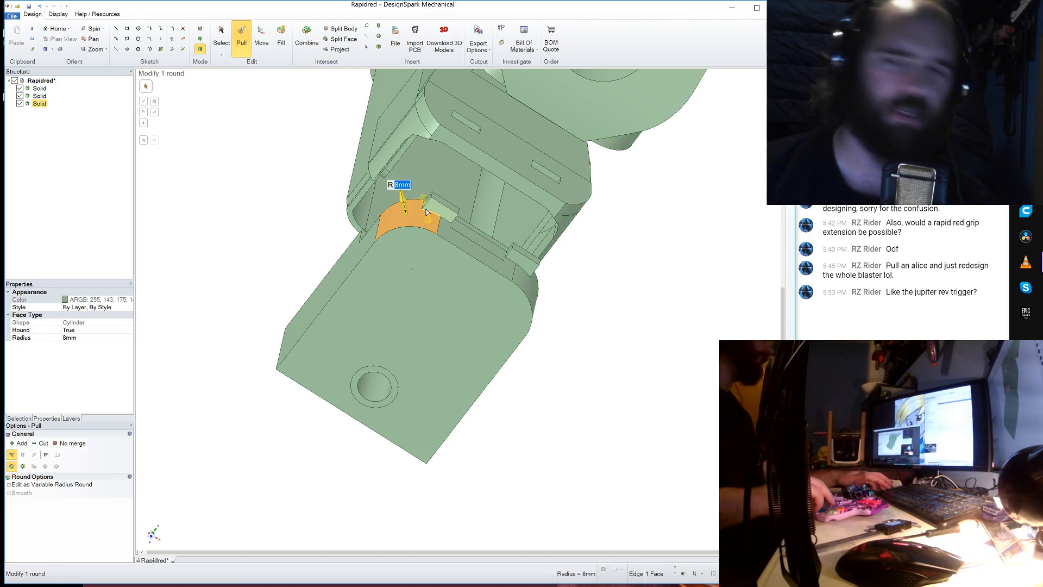
key(ctrl+z)
key(ctrl+z)
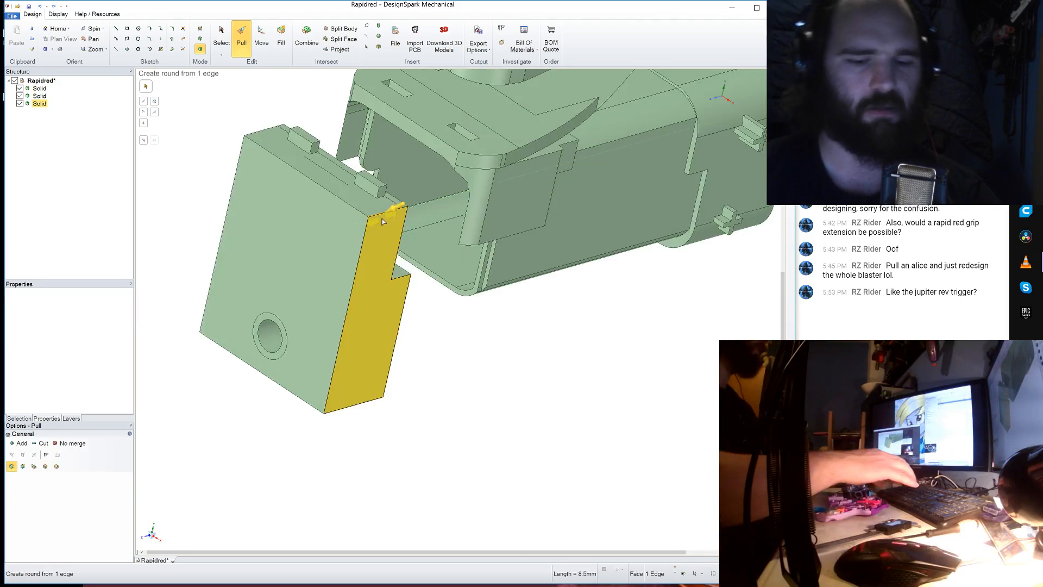
- Try a 7 mm round on the block's first upper corner edge, compare it with the main body, and undo it
text(7)
key(Return)
middle_drag(382, 222, 382, 215)
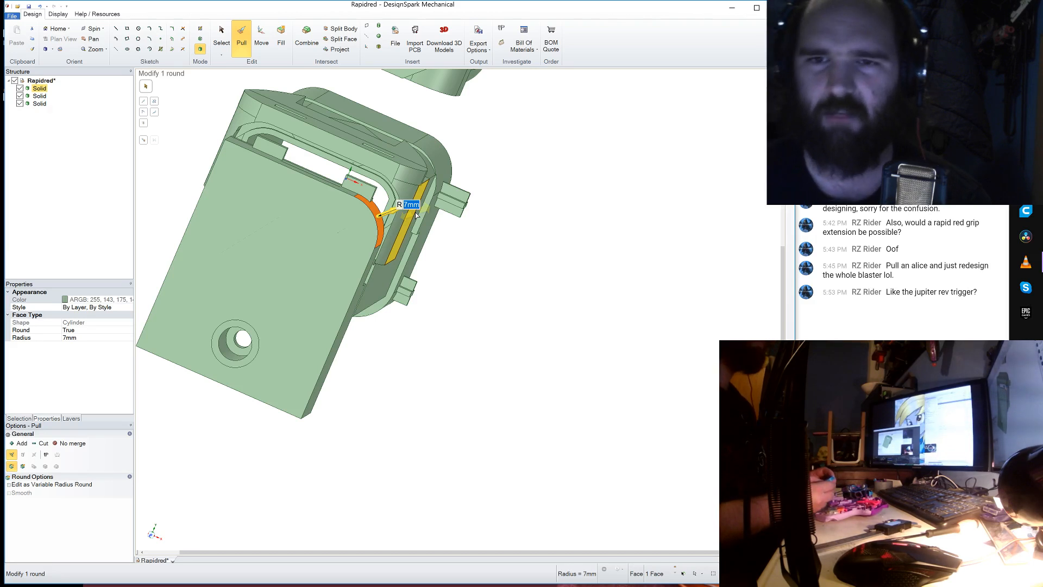
key(ctrl+z)
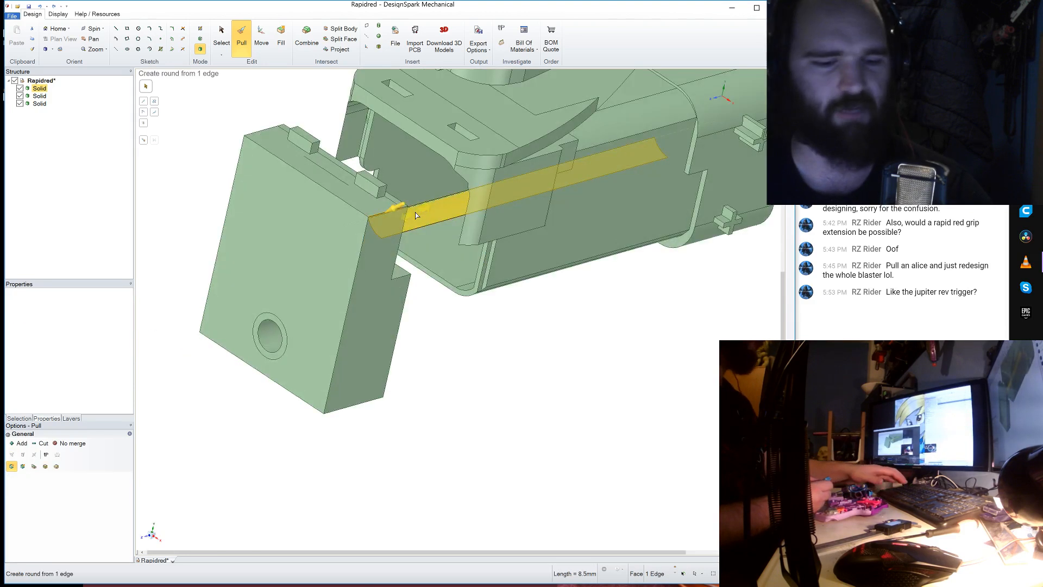
- Round both upper corner edges of the block with a 6 mm radius
text(6)
key(Return)
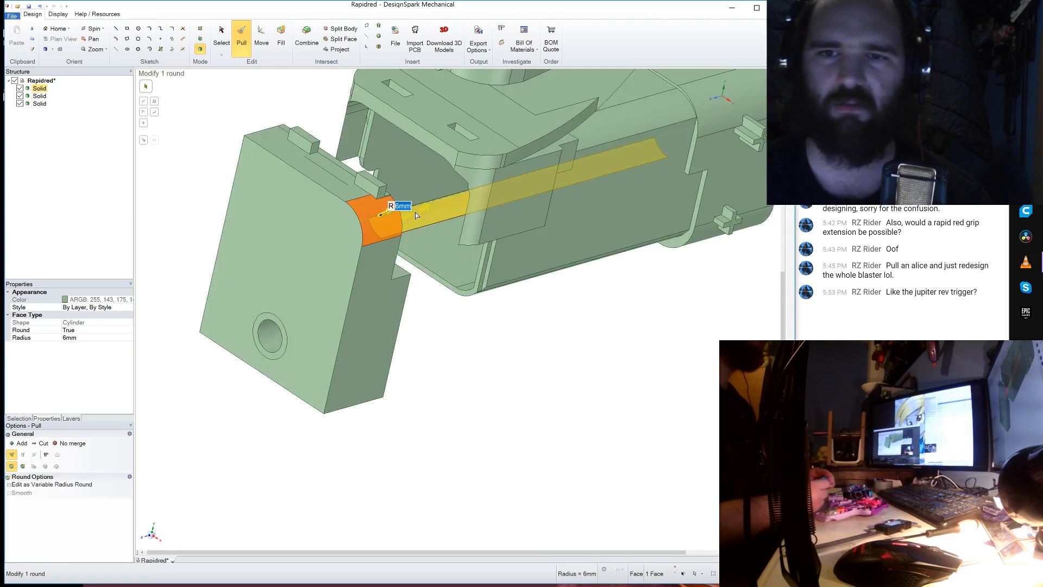
middle_drag(373, 265, 426, 252)
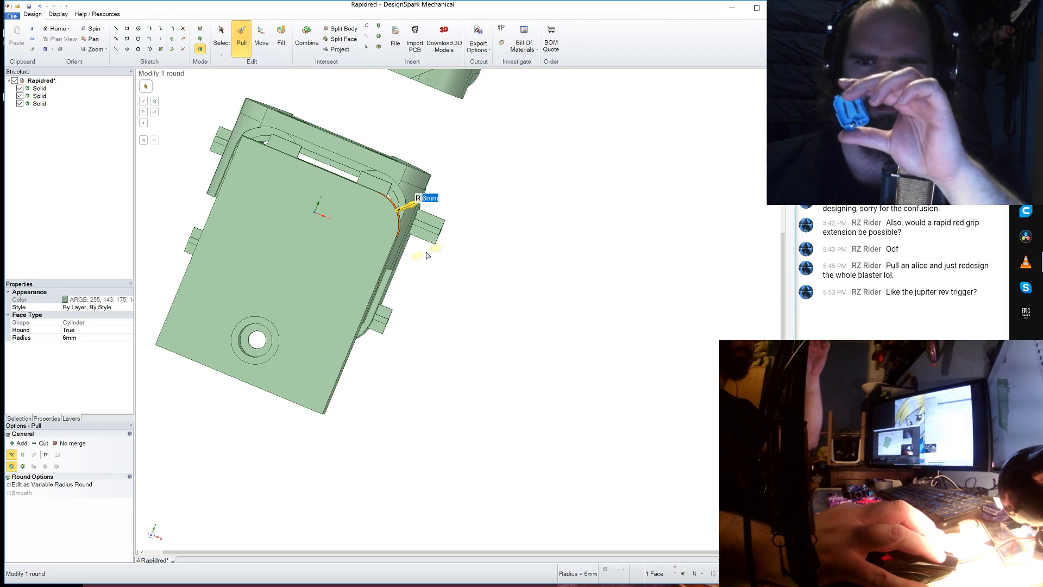
middle_drag(427, 254, 419, 391)
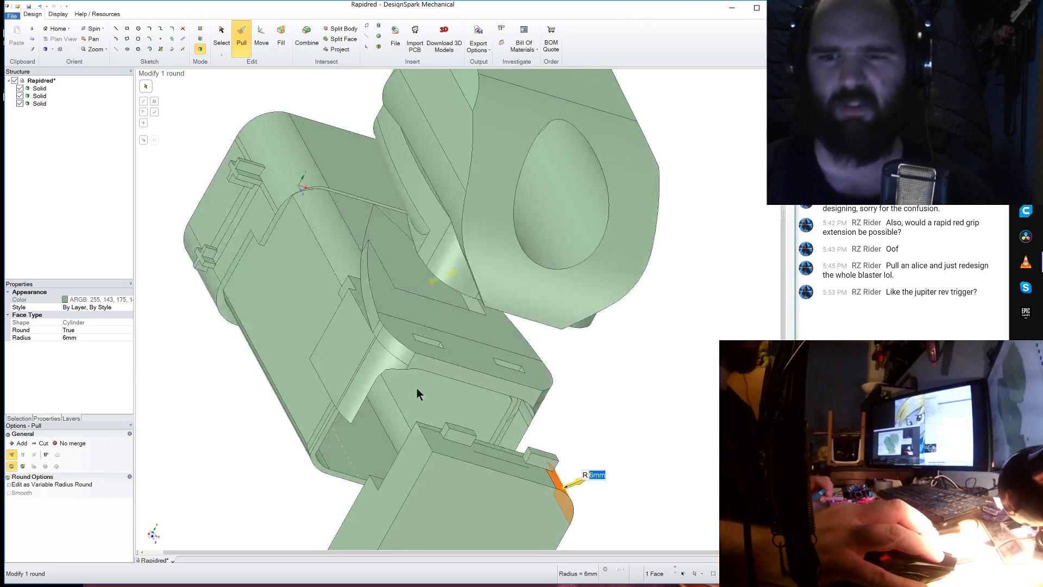
click(429, 449)
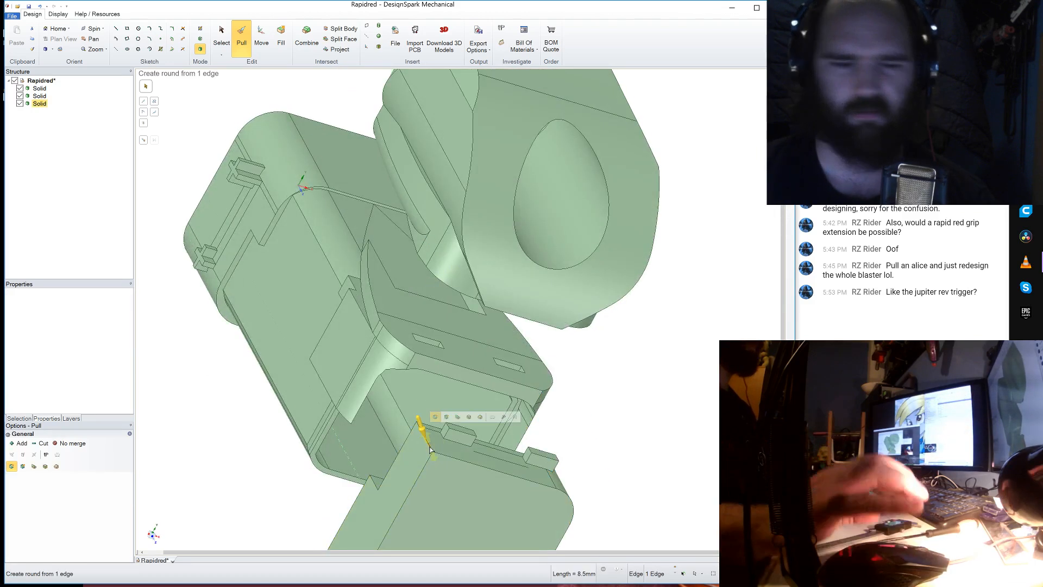
text(6)
key(Return)
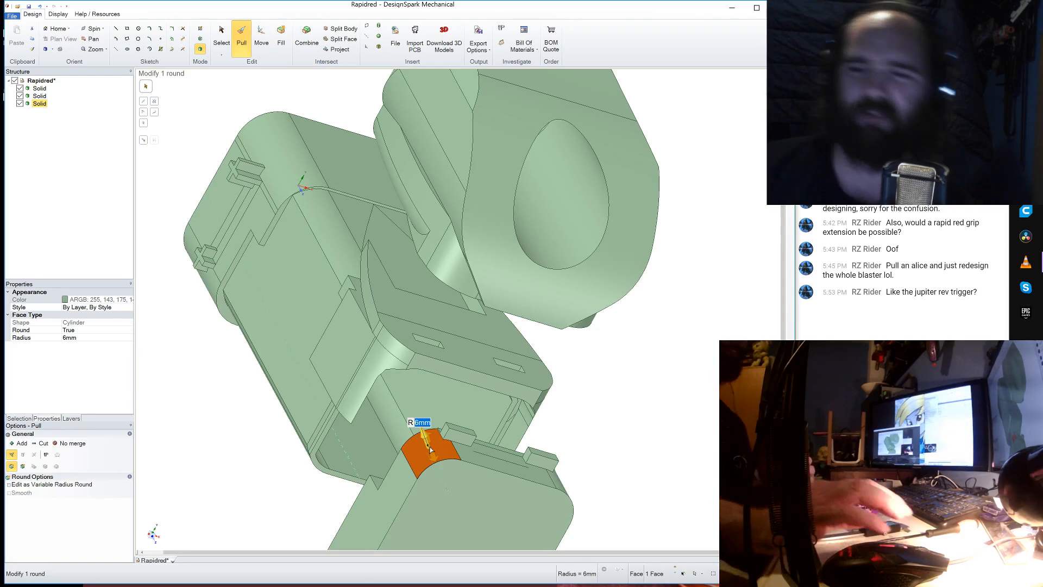
- Sketch two 12 mm circles on the block's inner face, centred on the centres of its two 6 mm rounded corners
middle_drag(452, 387, 537, 442)
scroll(482, 345, down, 5)
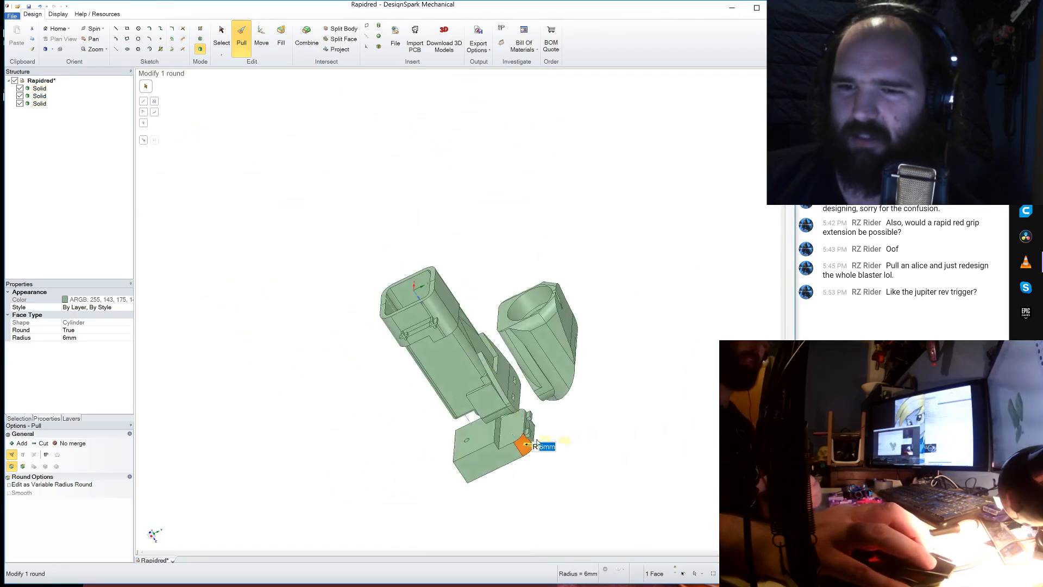
click(513, 429)
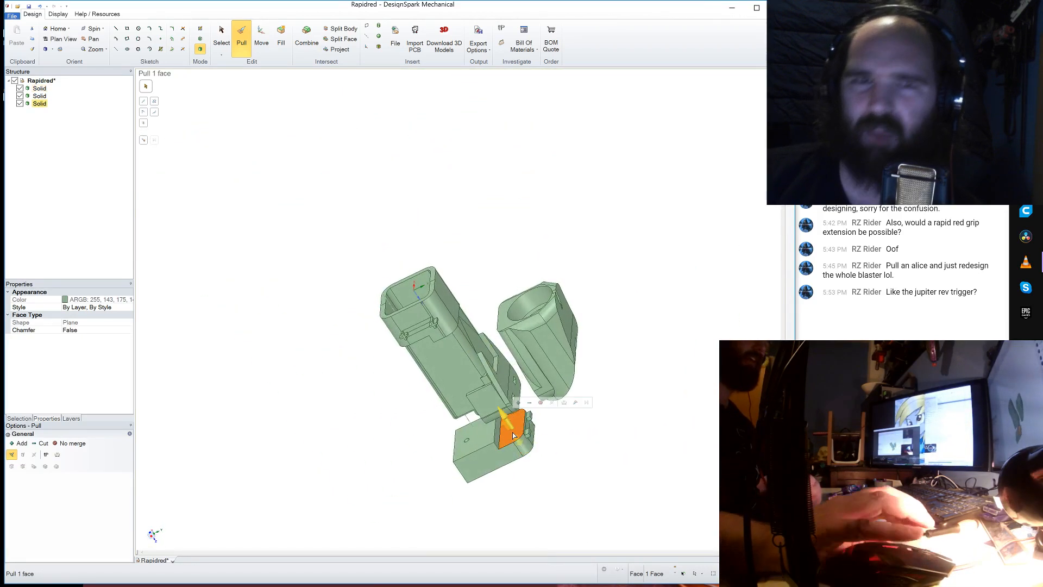
click(138, 38)
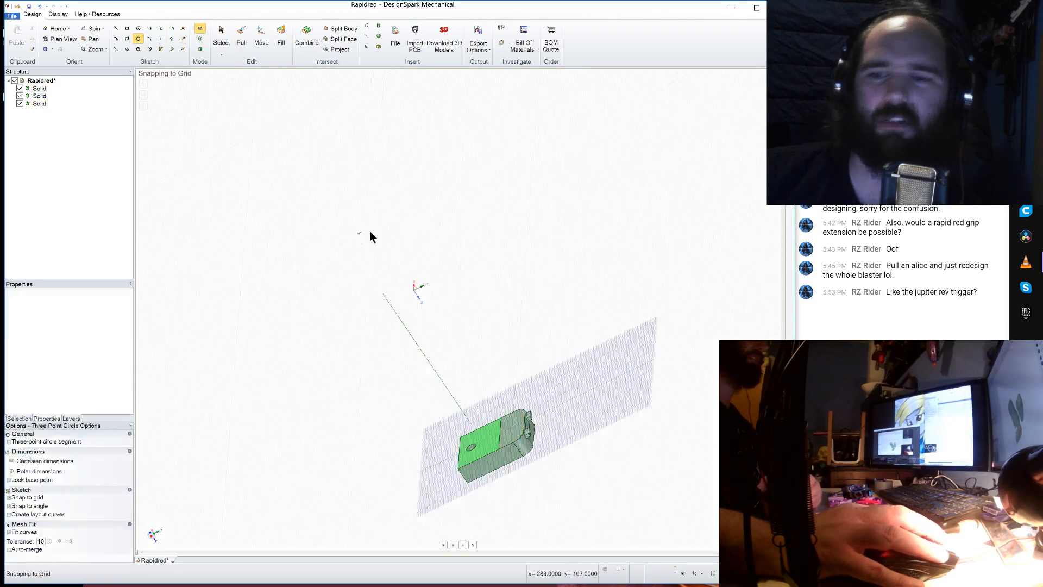
scroll(473, 373, up, 3)
right_click(429, 295)
mouse_move(495, 333)
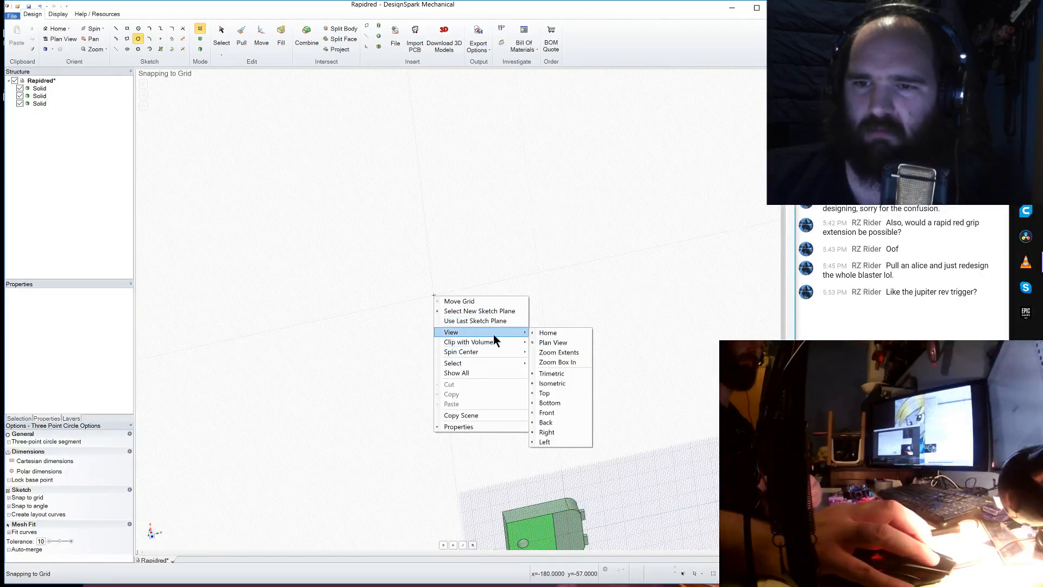
click(556, 352)
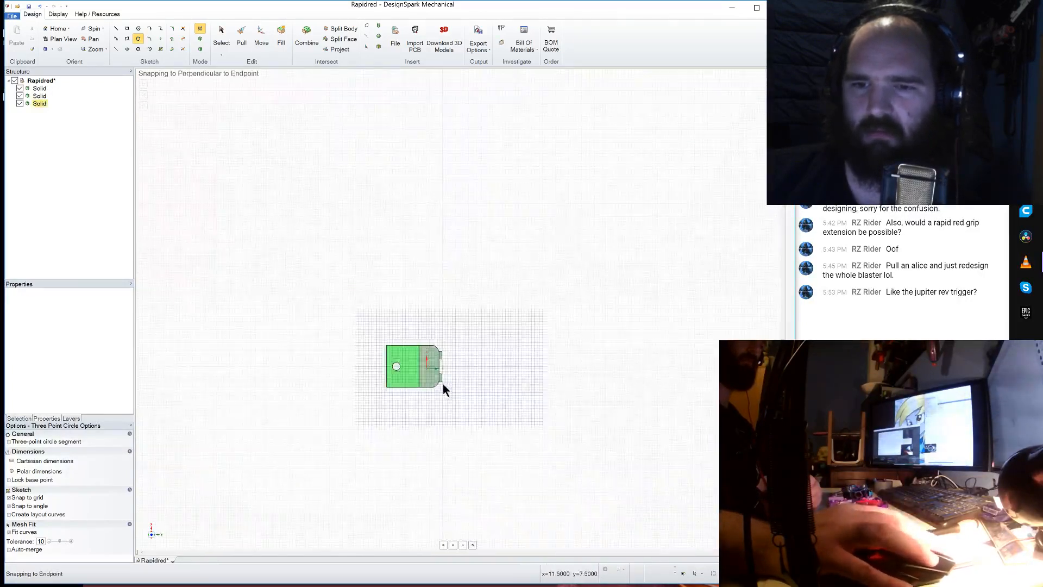
scroll(434, 375, up, 4)
scroll(429, 370, up, 5)
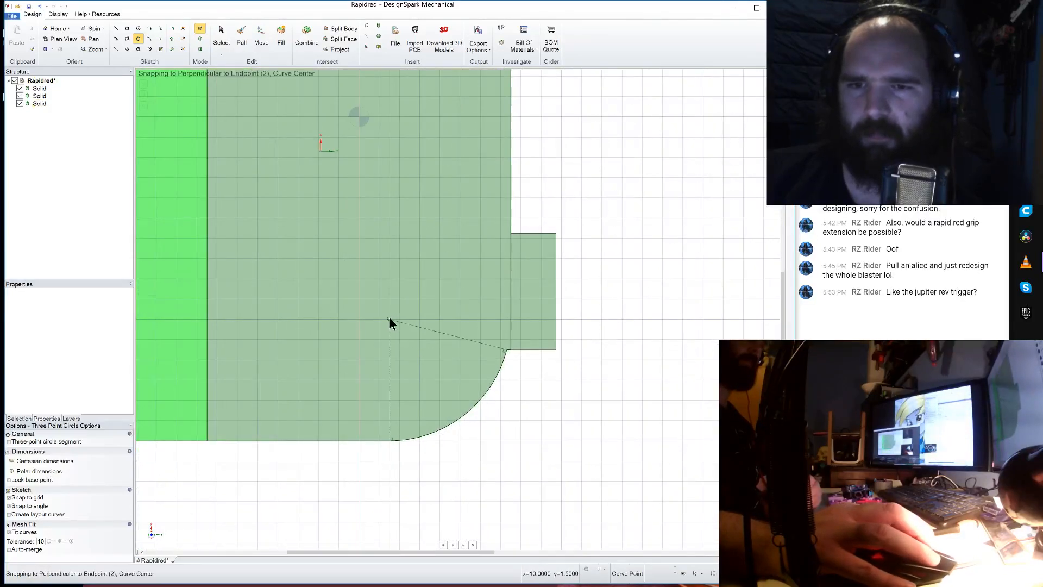
click(138, 28)
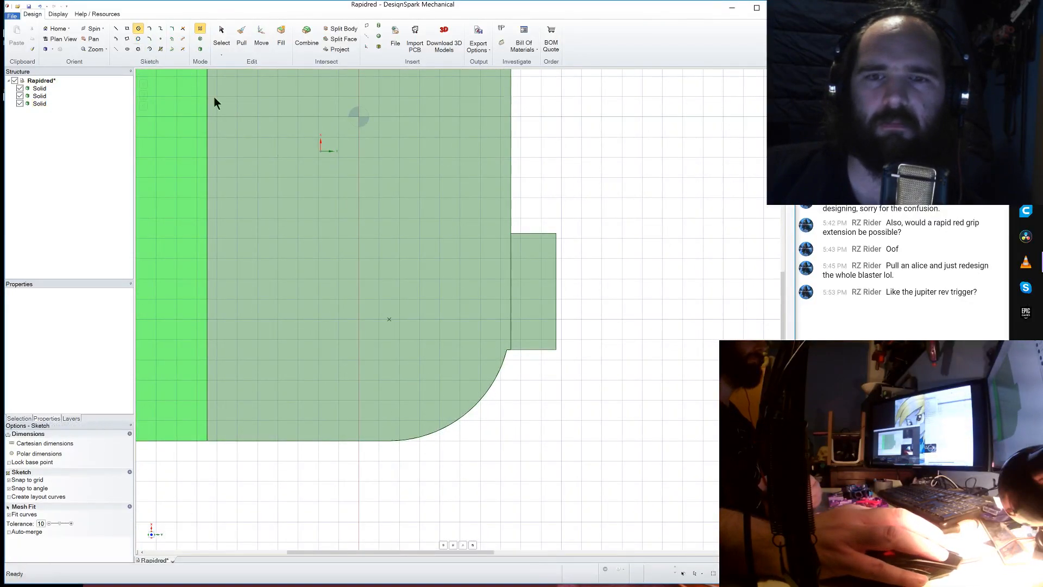
click(389, 319)
scroll(464, 130, up, 2)
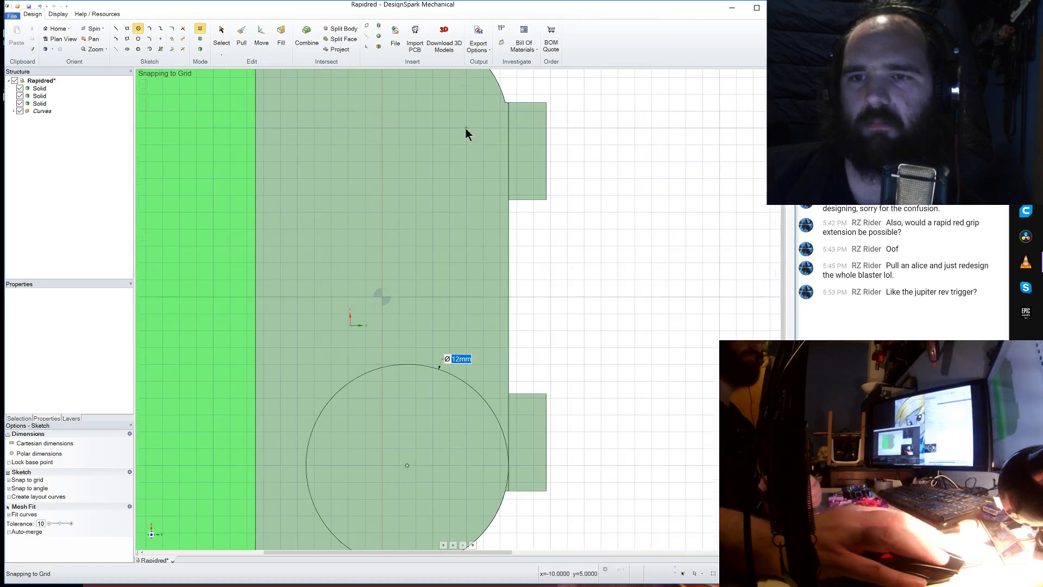
click(405, 128)
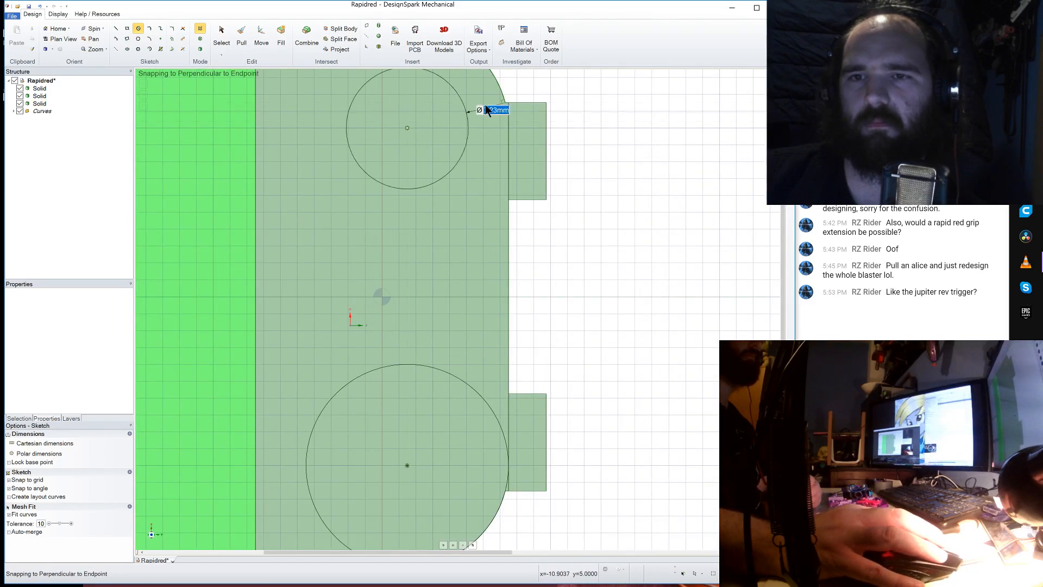
click(500, 93)
- Pull the thin sliver face beside each corner circle up to the face of the adjacent tab
click(239, 33)
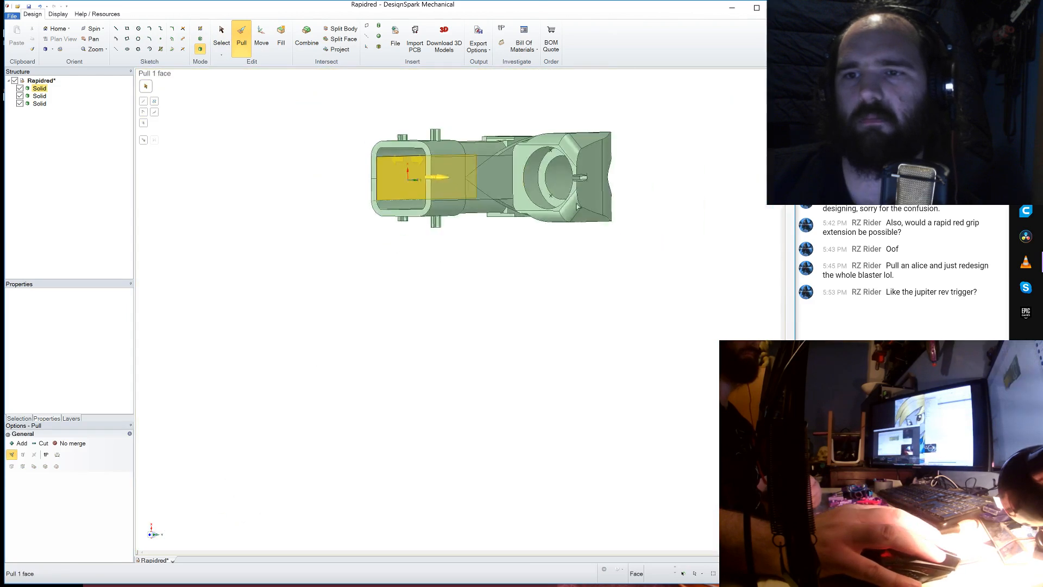
middle_drag(408, 159, 589, 279)
scroll(573, 254, up, 10)
scroll(528, 243, up, 3)
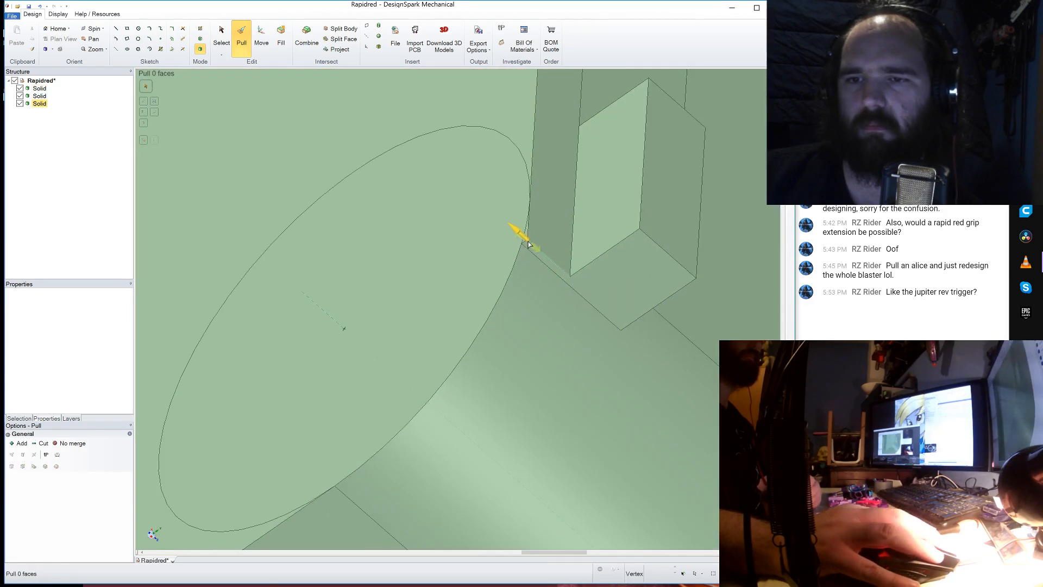
click(526, 241)
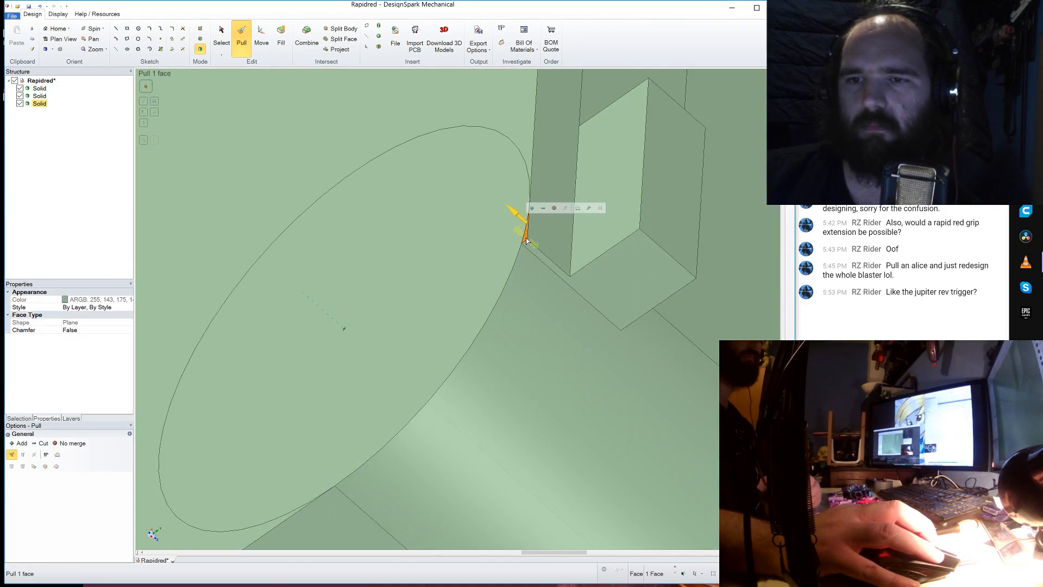
click(145, 144)
click(622, 216)
scroll(563, 215, down, 5)
middle_drag(502, 157, 533, 214)
scroll(531, 213, down, 4)
scroll(546, 101, up, 9)
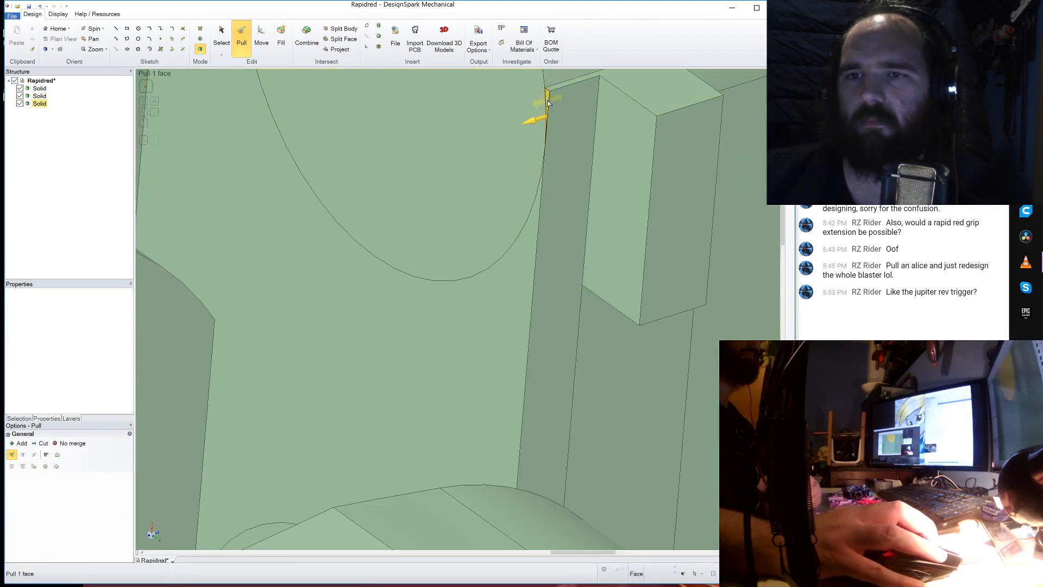
click(548, 103)
click(142, 144)
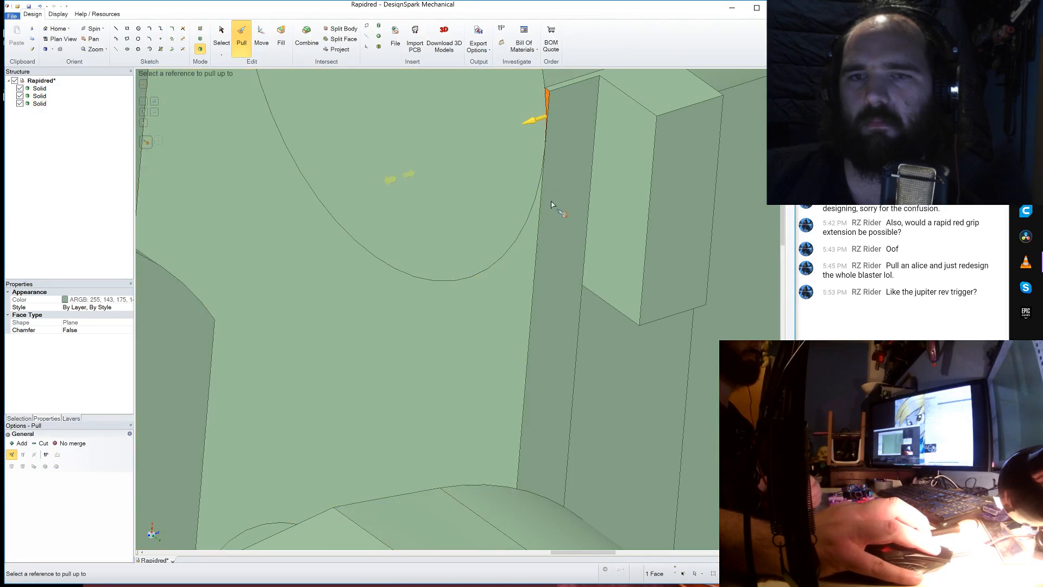
click(666, 205)
scroll(567, 261, down, 4)
scroll(567, 272, down, 3)
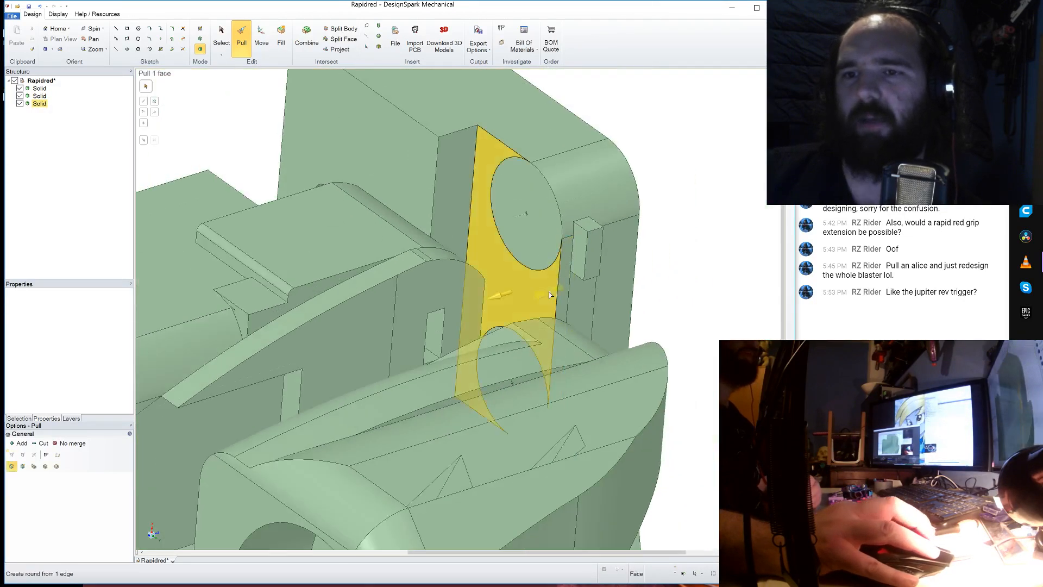
middle_drag(552, 296, 521, 174)
middle_drag(500, 294, 491, 262)
scroll(563, 205, down, 5)
middle_drag(662, 316, 708, 357)
click(586, 326)
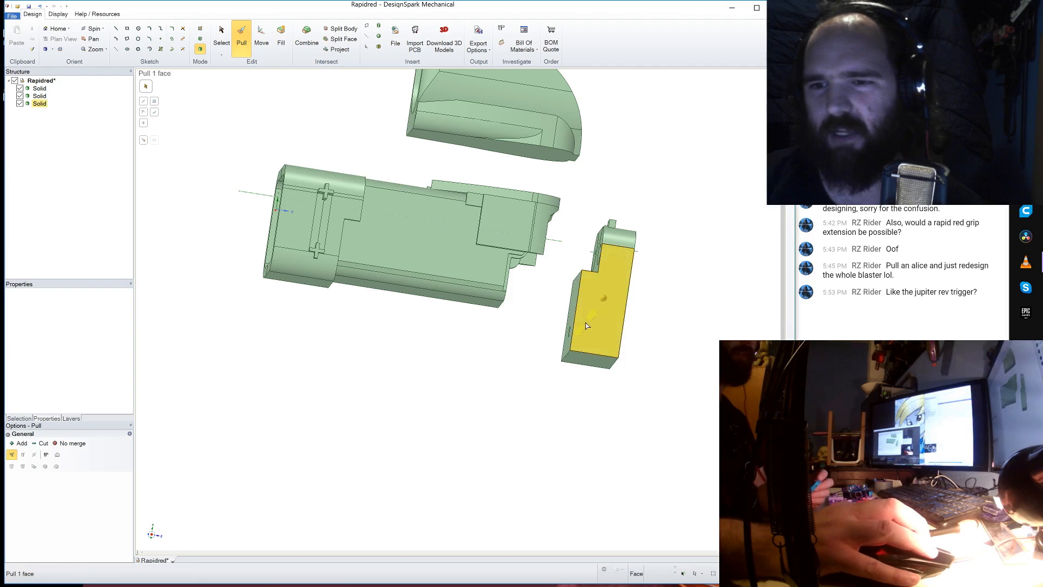
middle_drag(635, 272, 589, 260)
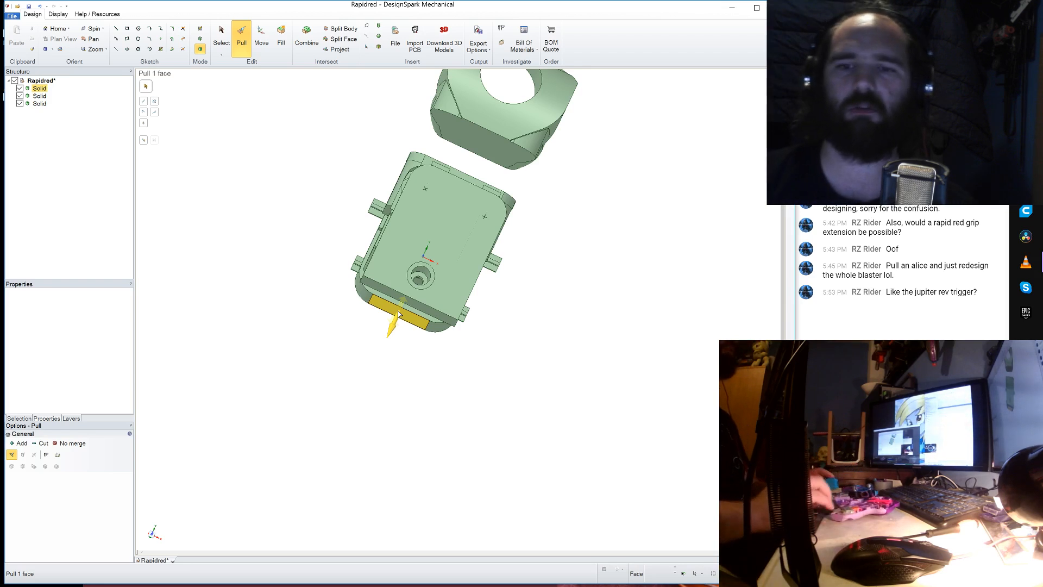
- Round both lower corner edges of the block with a 4 mm radius
click(286, 259)
scroll(330, 266, down, 2)
scroll(329, 266, up, 5)
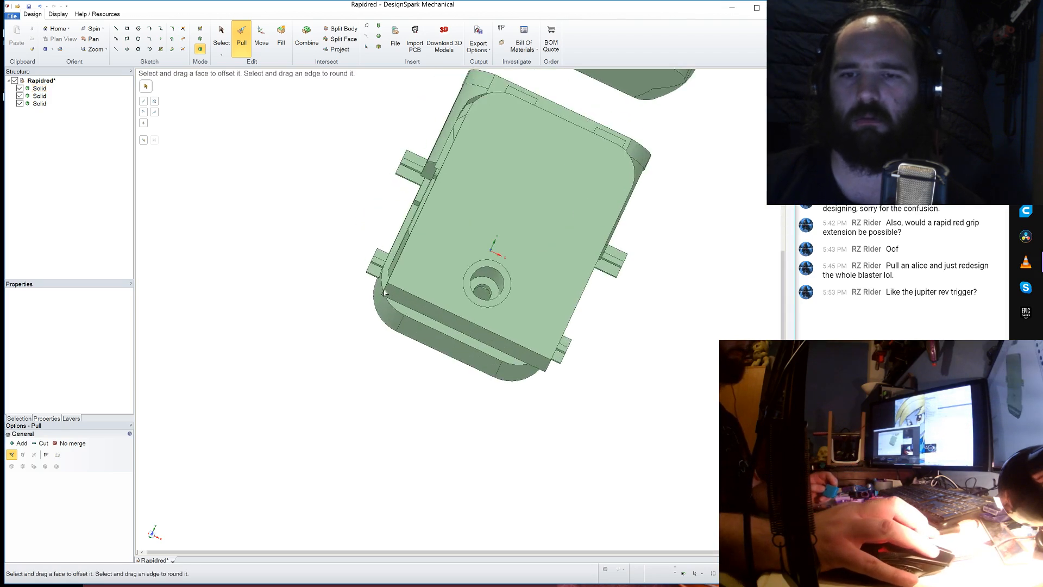
click(386, 289)
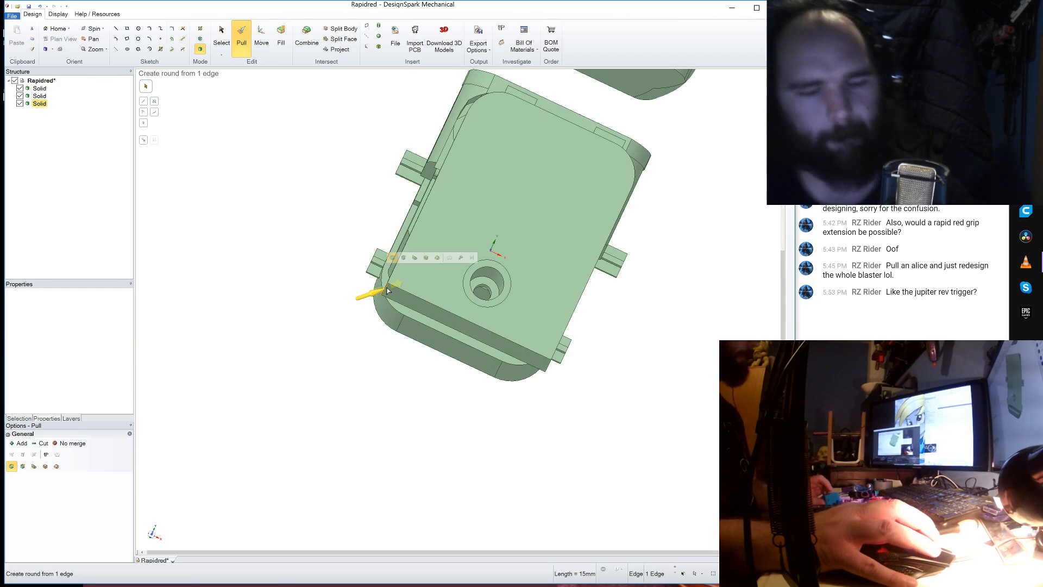
text(4)
key(Return)
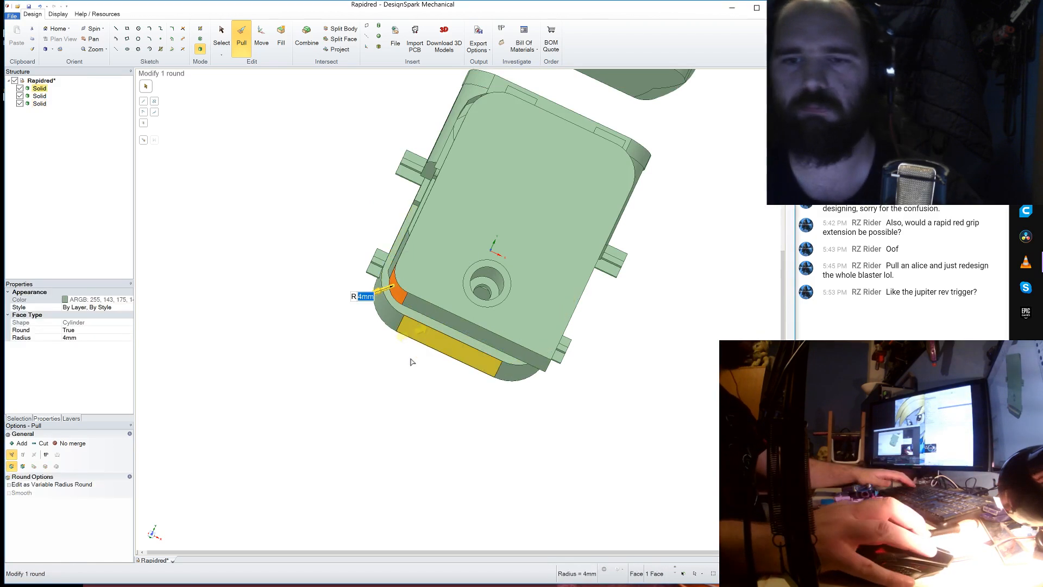
middle_drag(397, 435, 363, 395)
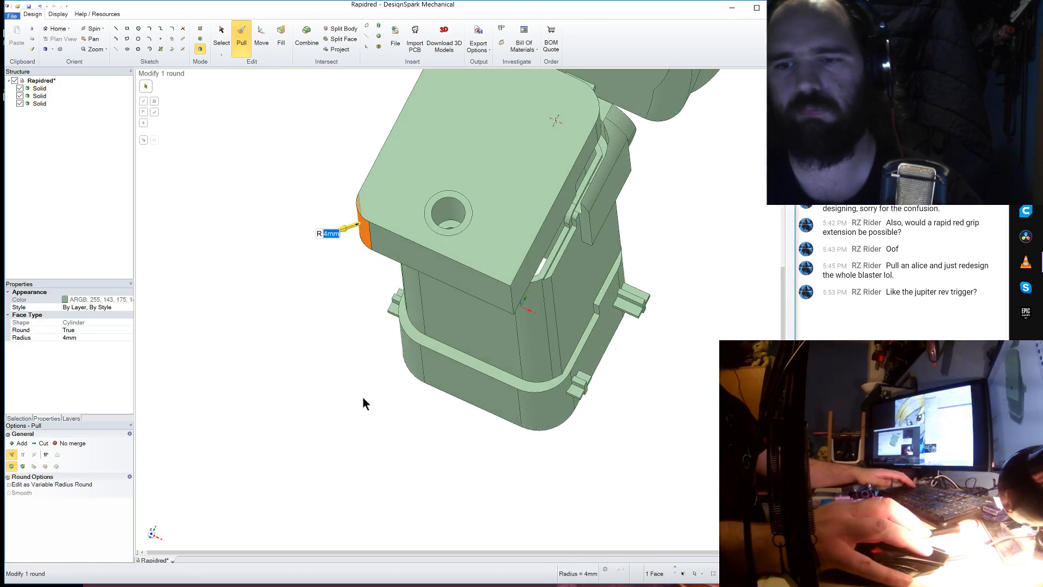
click(513, 301)
text(4)
key(Return)
- Offset the upper straight edge of the block's outer face a short distance inward as a sketch line
middle_drag(344, 349, 663, 318)
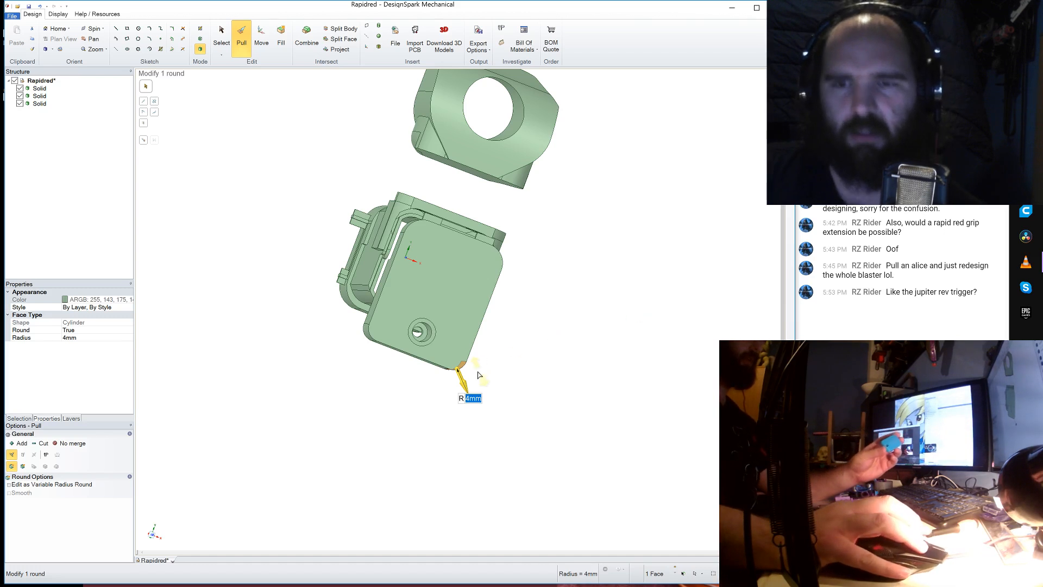
middle_drag(477, 375, 473, 350)
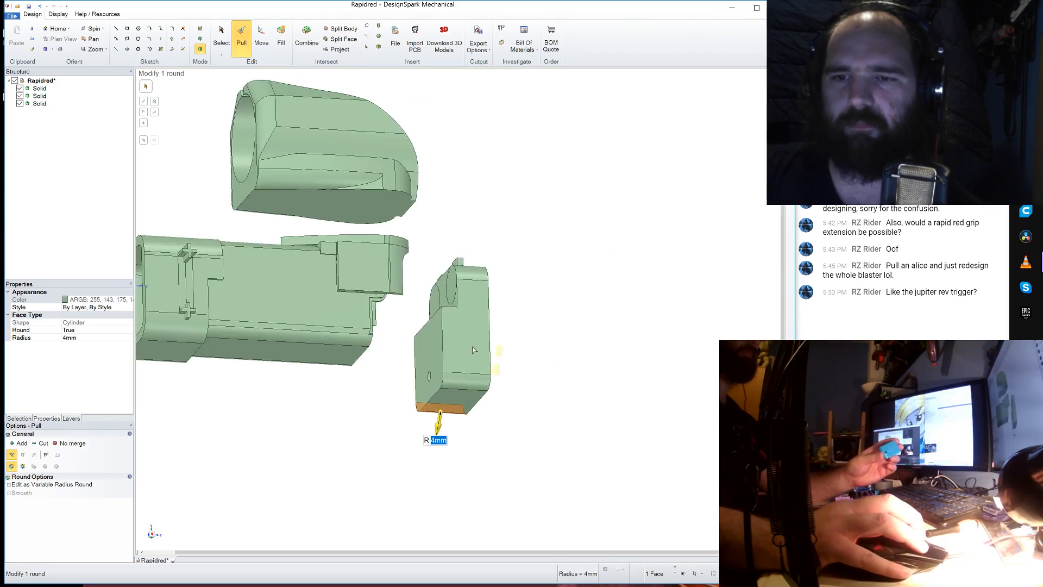
click(473, 350)
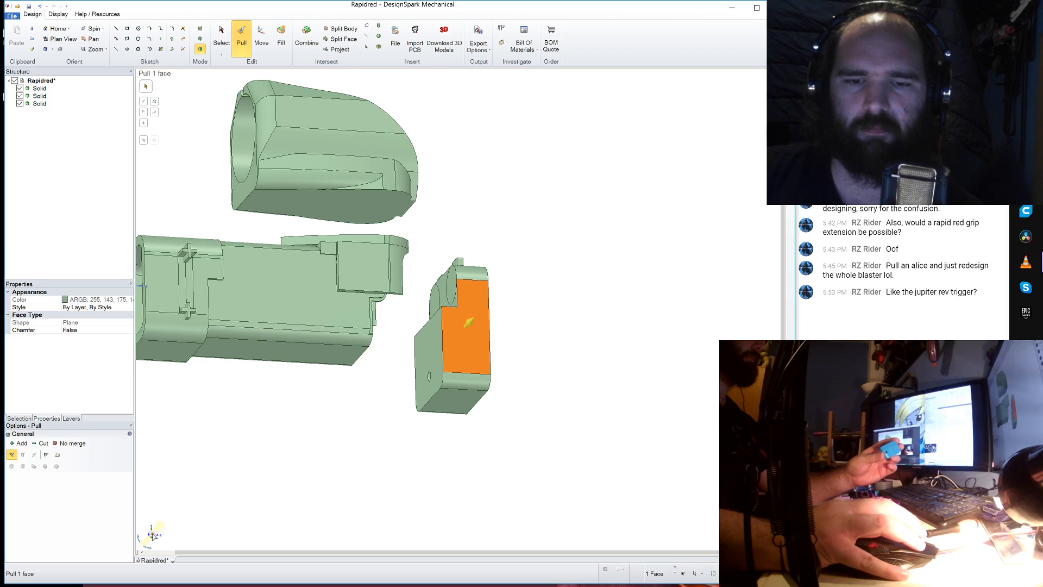
key(v)
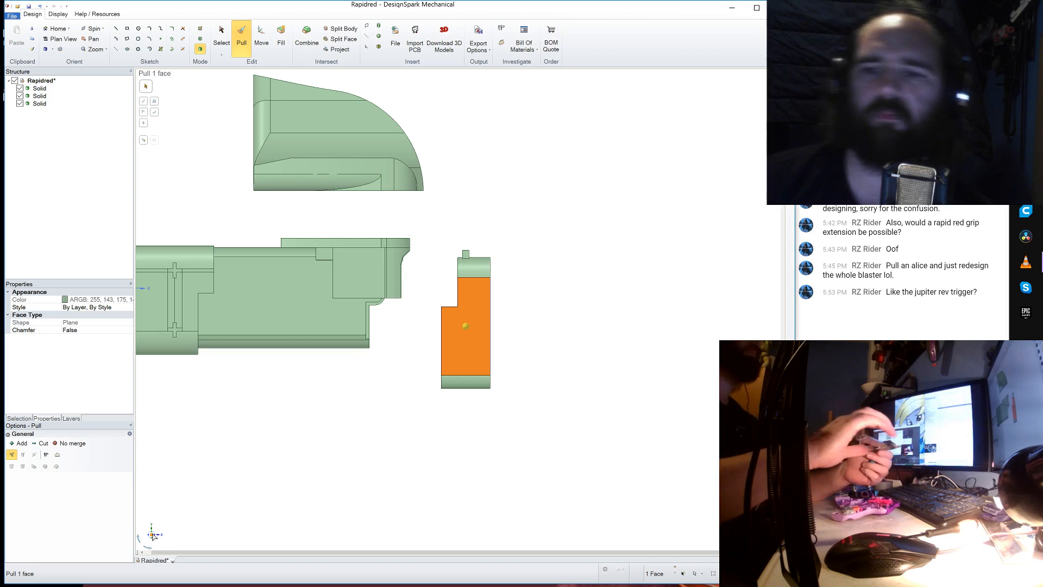
middle_drag(523, 401, 508, 364)
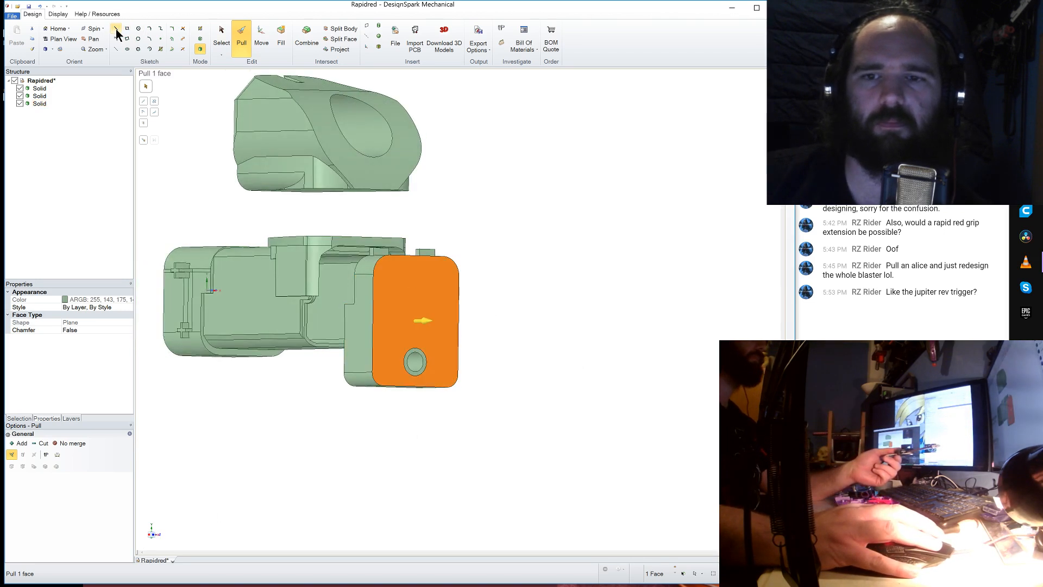
click(171, 41)
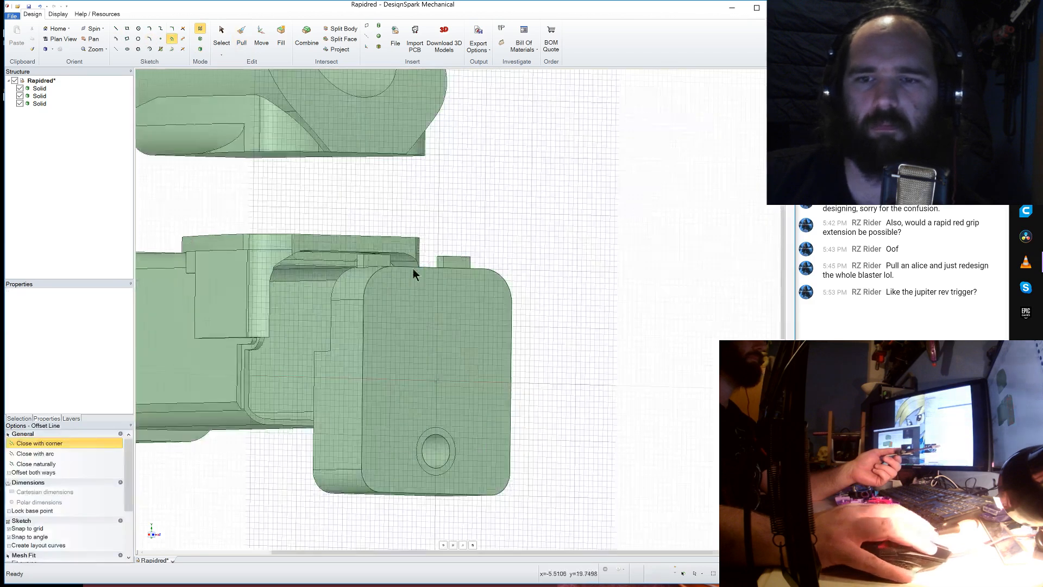
click(414, 267)
click(415, 289)
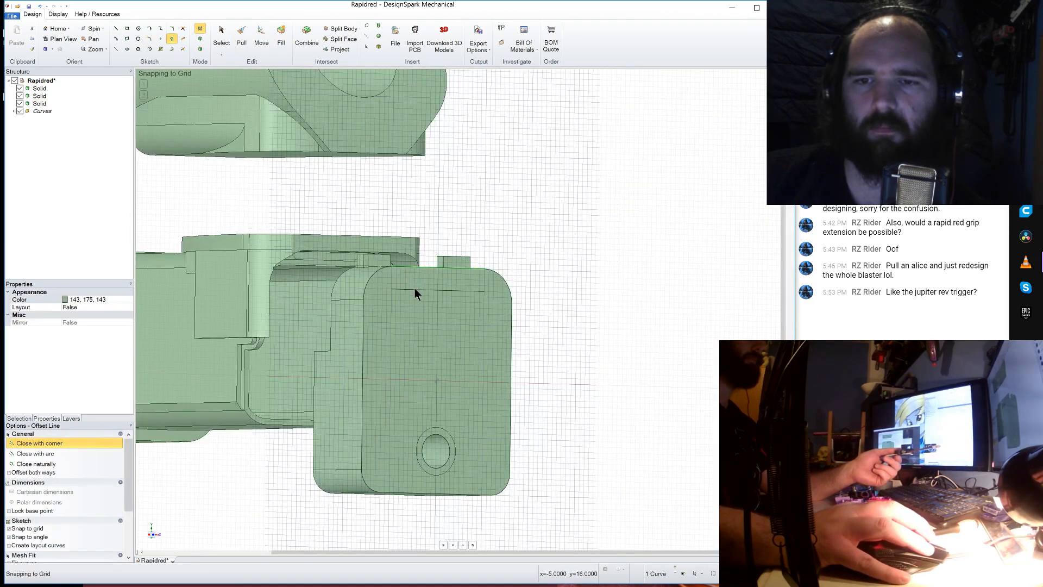
click(117, 33)
click(417, 289)
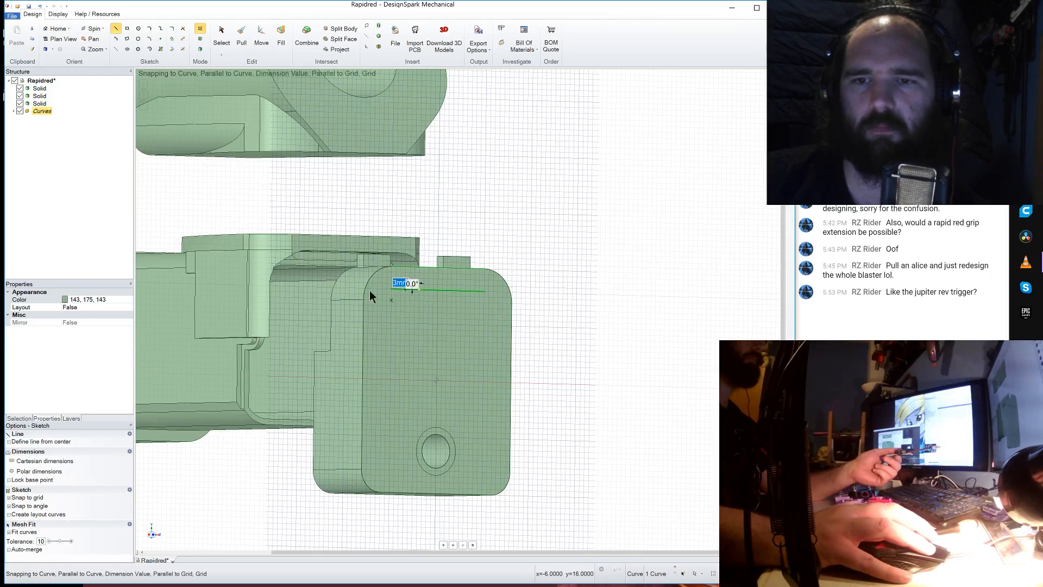
click(326, 291)
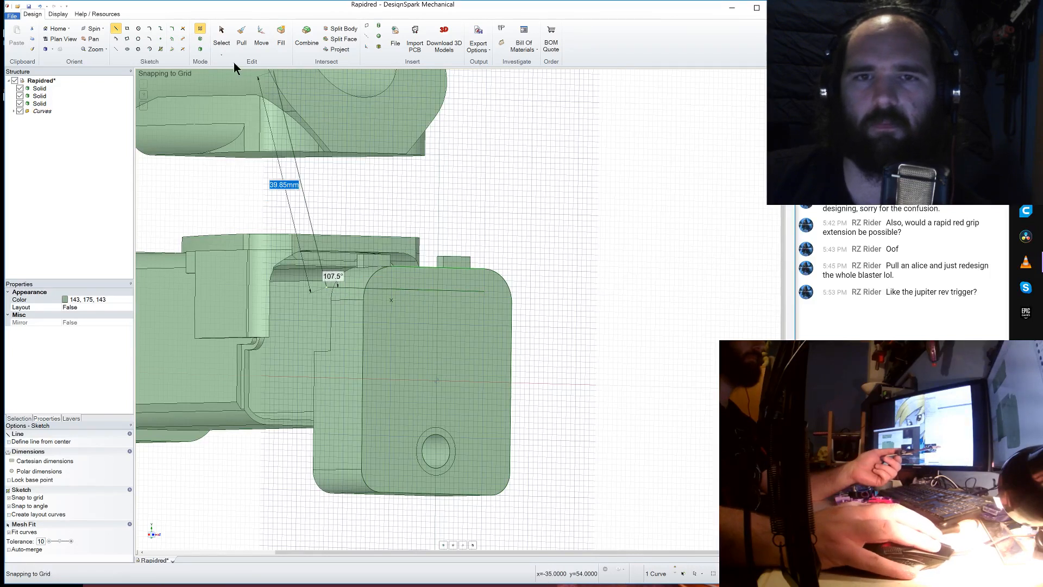
click(200, 49)
- Start a line sketch on the block's stepped side face
click(347, 354)
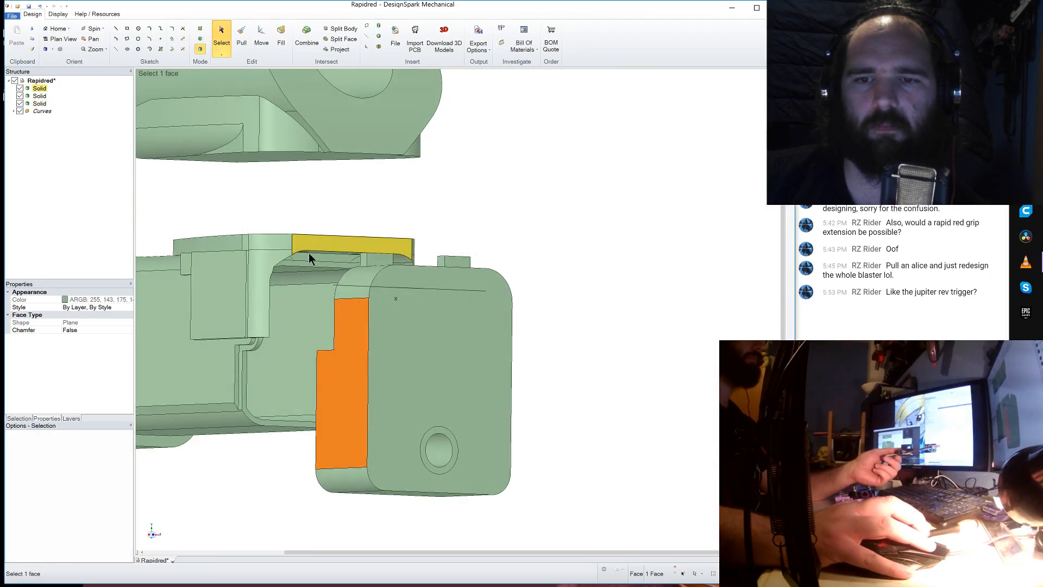
key(v)
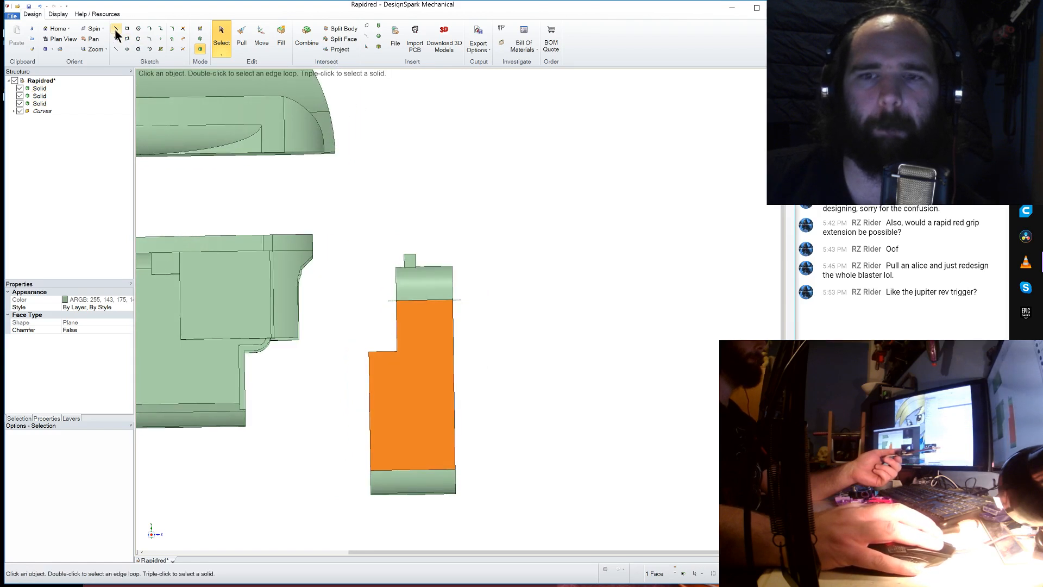
click(116, 30)
scroll(448, 308, up, 5)
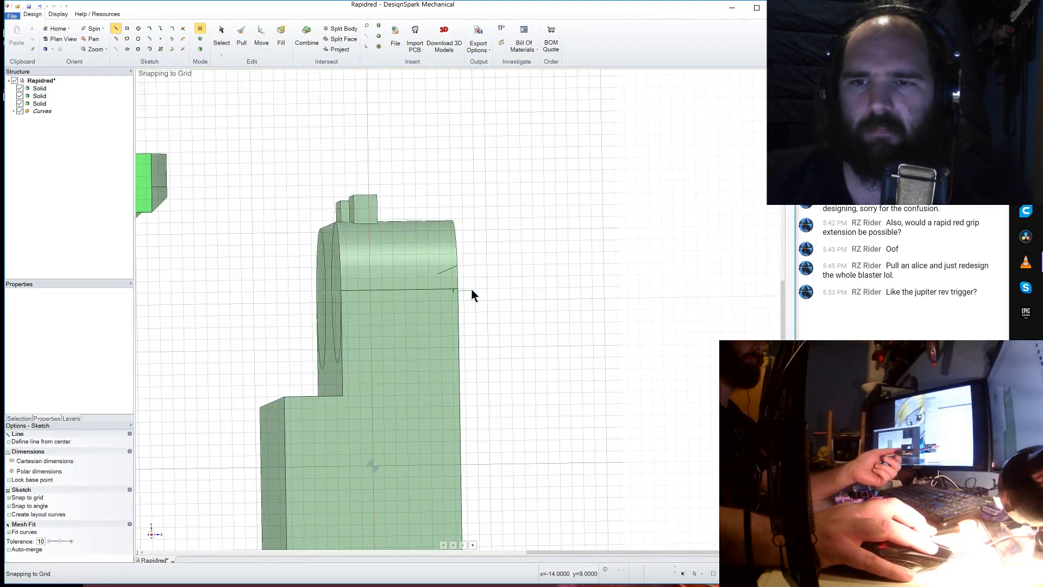
click(458, 265)
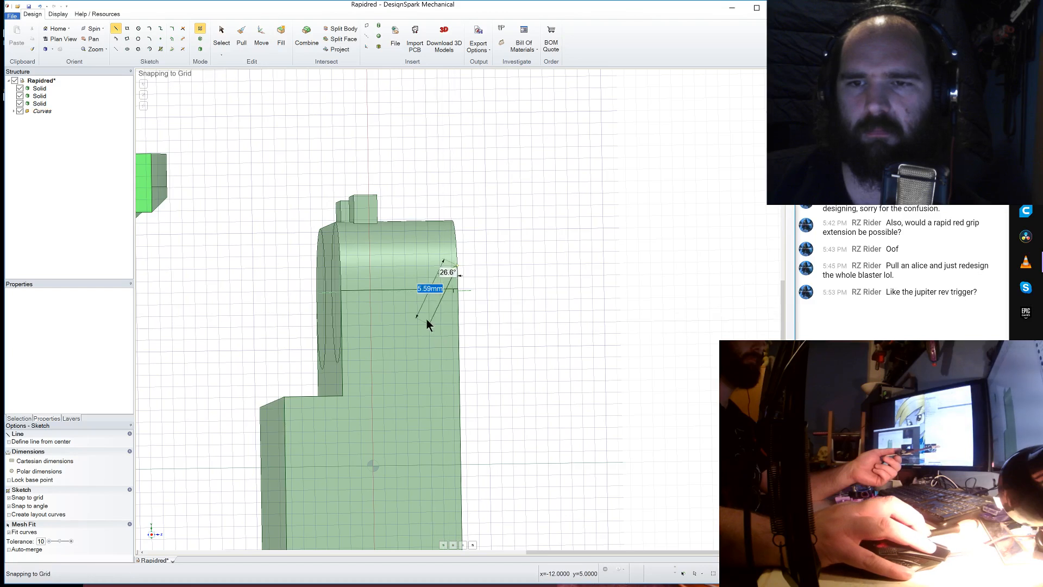
scroll(434, 280, down, 3)
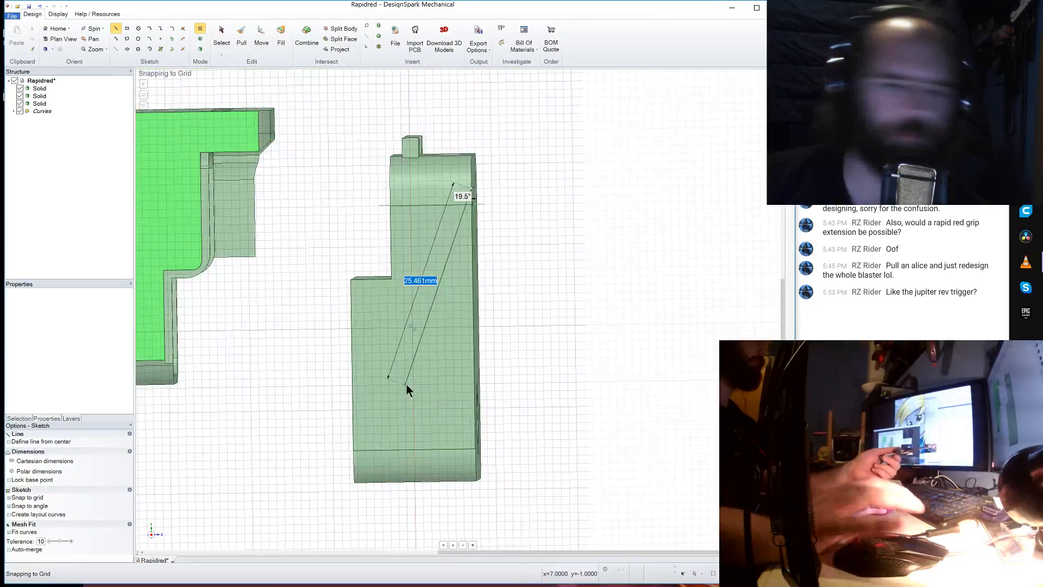
key(Escape)
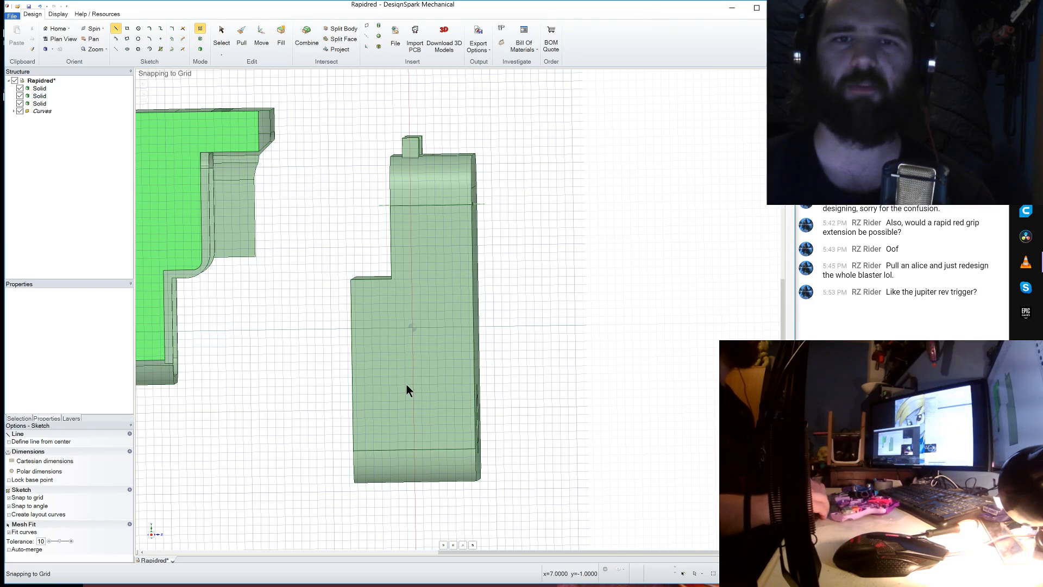
- Draw an 11 mm horizontal line across the side face, starting at the outer corner of the step
click(351, 279)
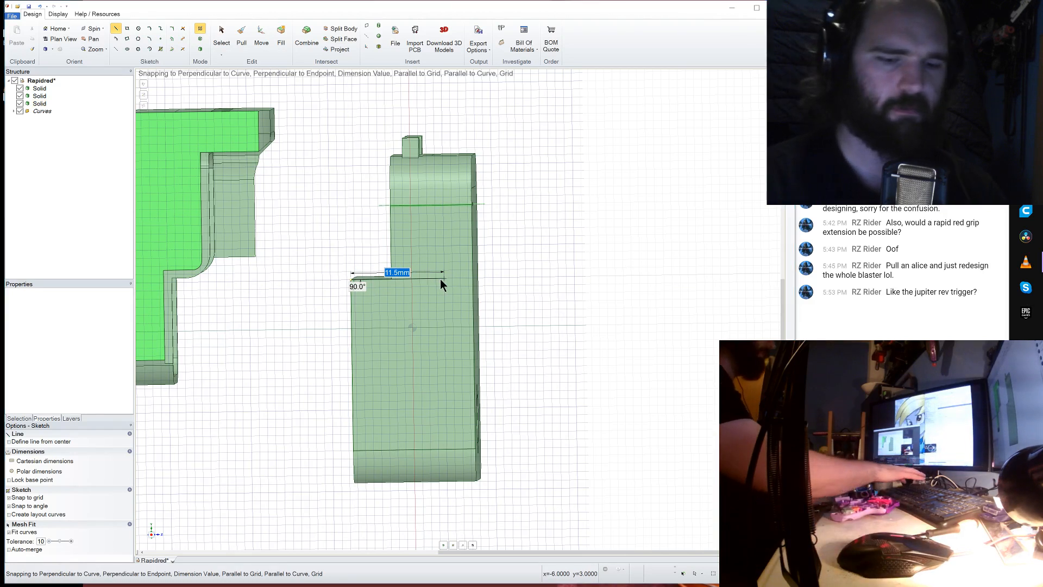
text(11)
key(Return)
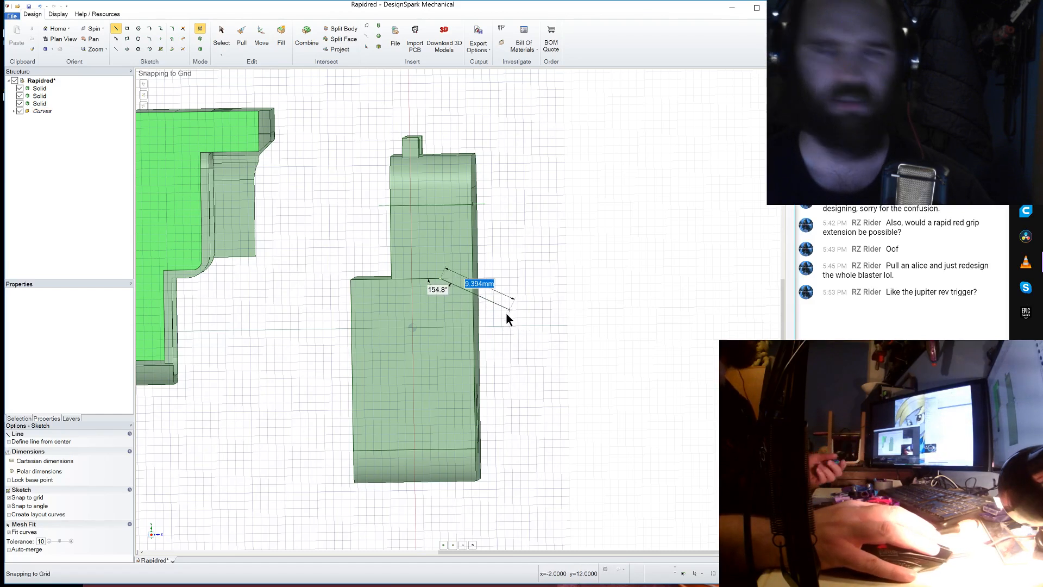
key(Escape)
- Draw a slanted line from the outer face's offset line to the horizontal line's end, then extend it about 36 mm past the block's bottom
middle_drag(472, 250, 492, 246)
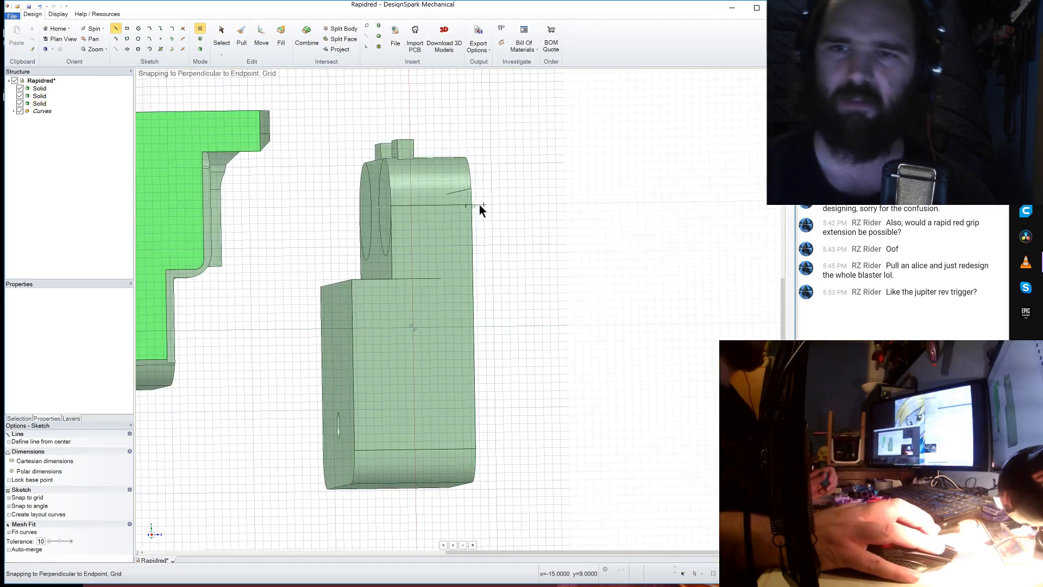
click(472, 190)
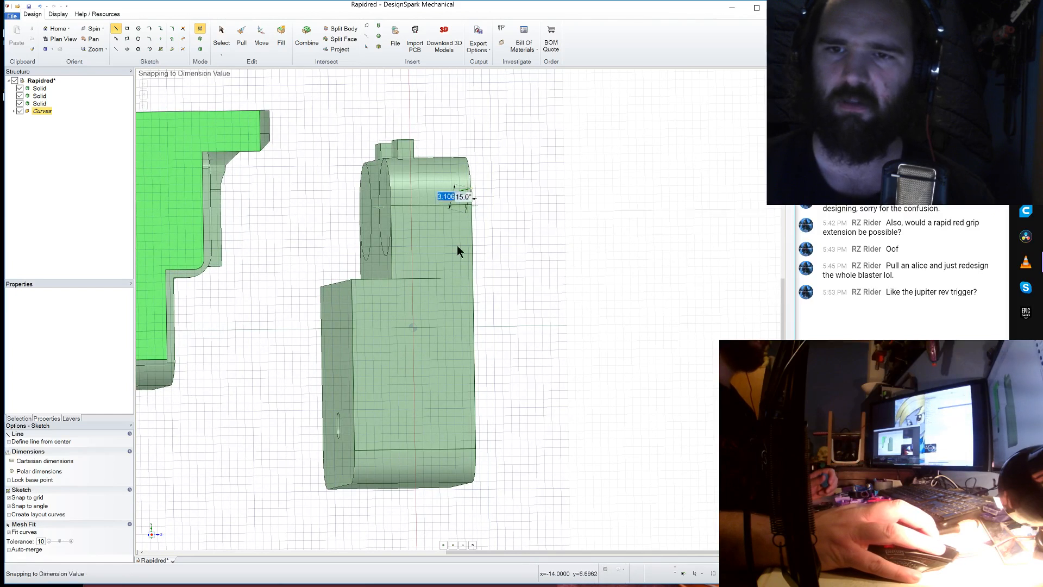
click(441, 273)
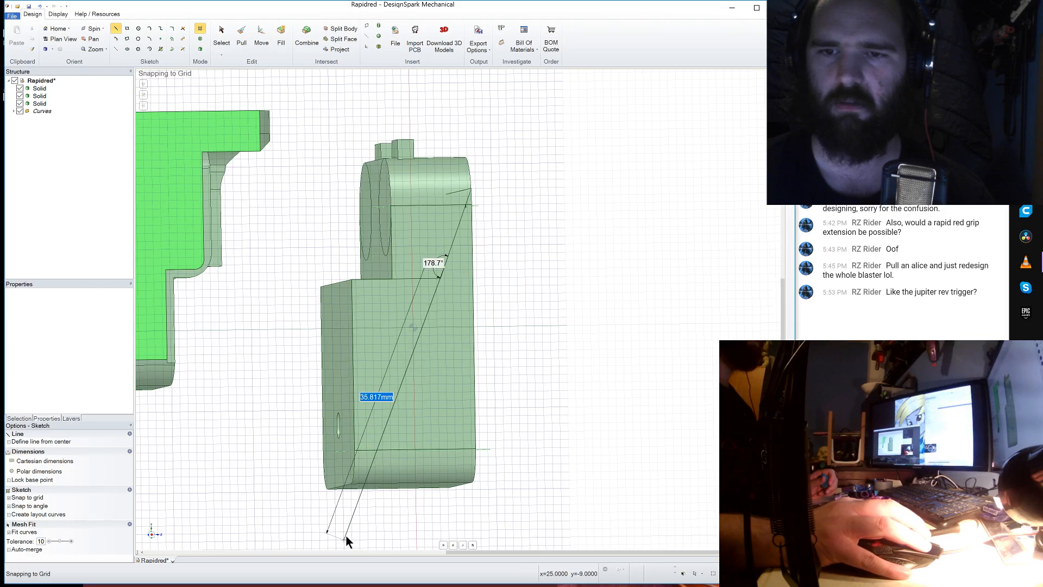
click(347, 536)
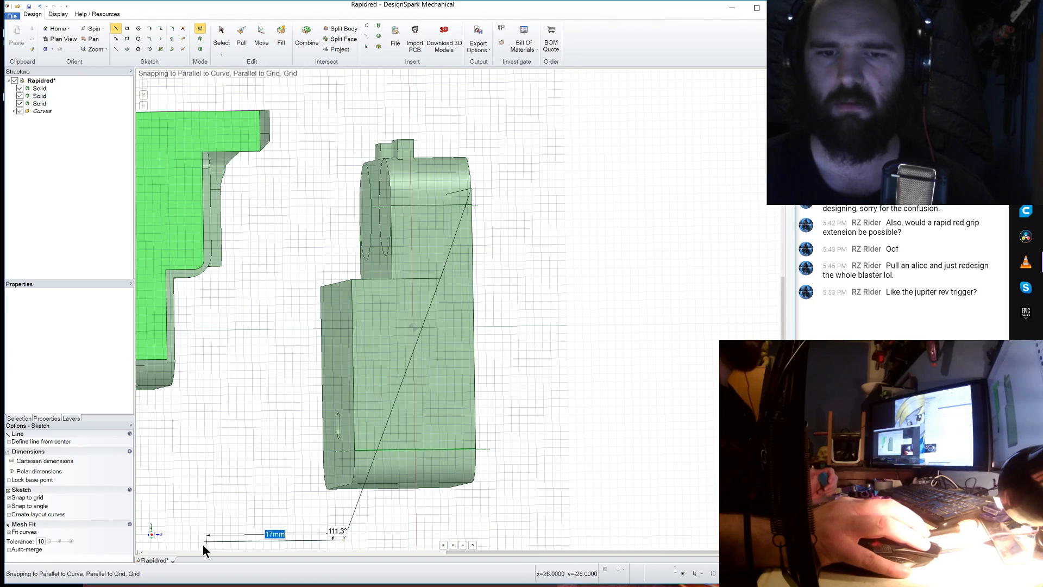
click(152, 534)
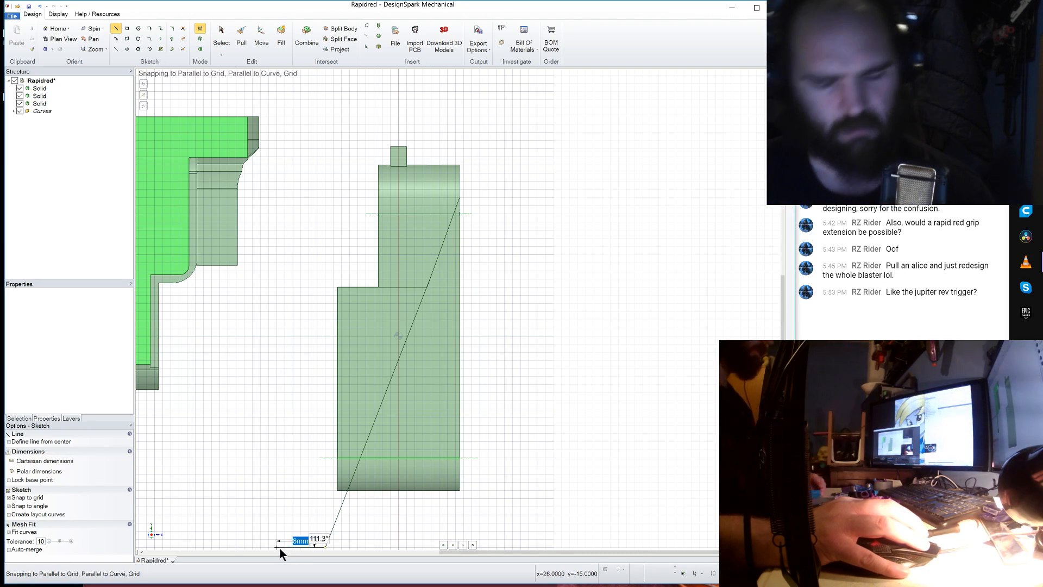
- Undo the slanted line segments and the 11 mm horizontal line
key(Escape)
key(ctrl+z)
key(ctrl+z)
key(ctrl+z)
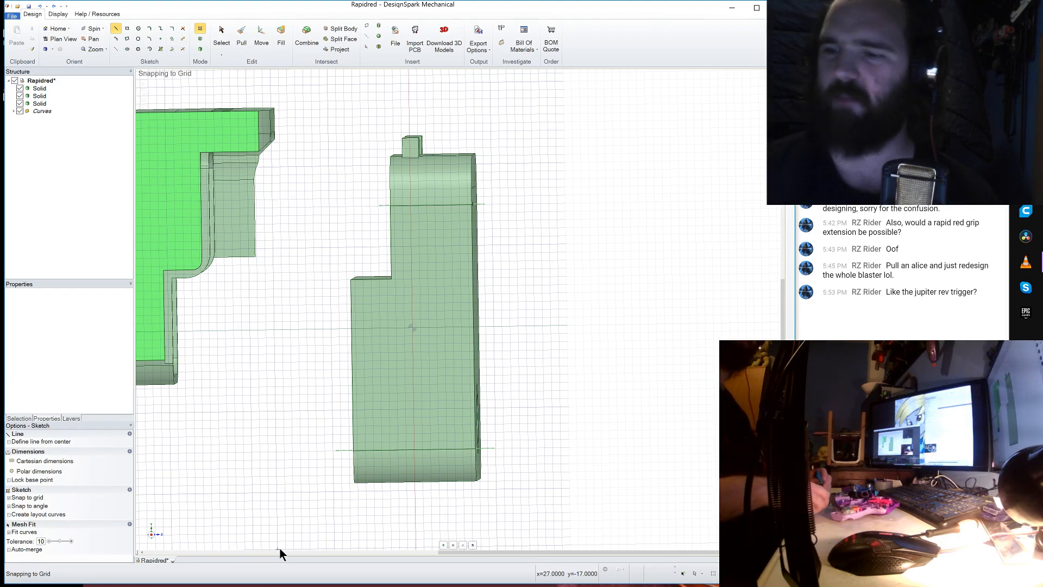
- Draw a slightly longer horizontal line from the step and a steeper slanted line from the outer face's offset line past the block's bottom
click(354, 279)
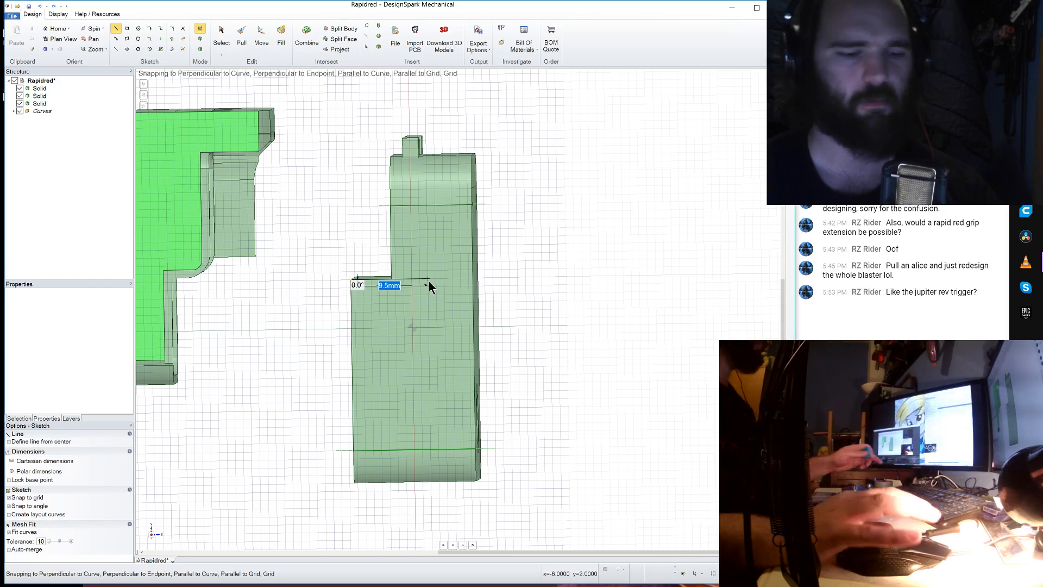
click(448, 279)
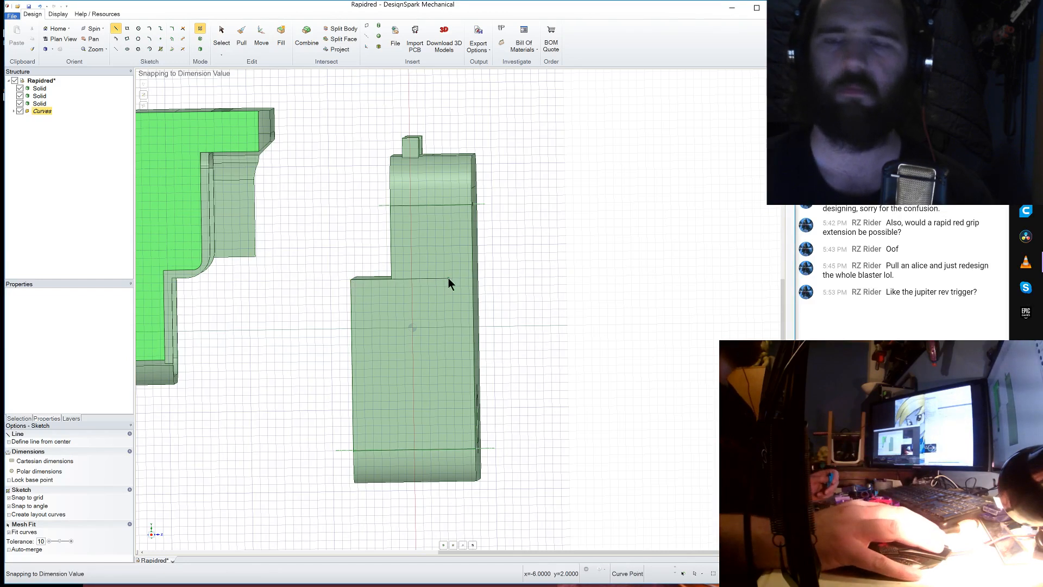
middle_drag(481, 185, 495, 182)
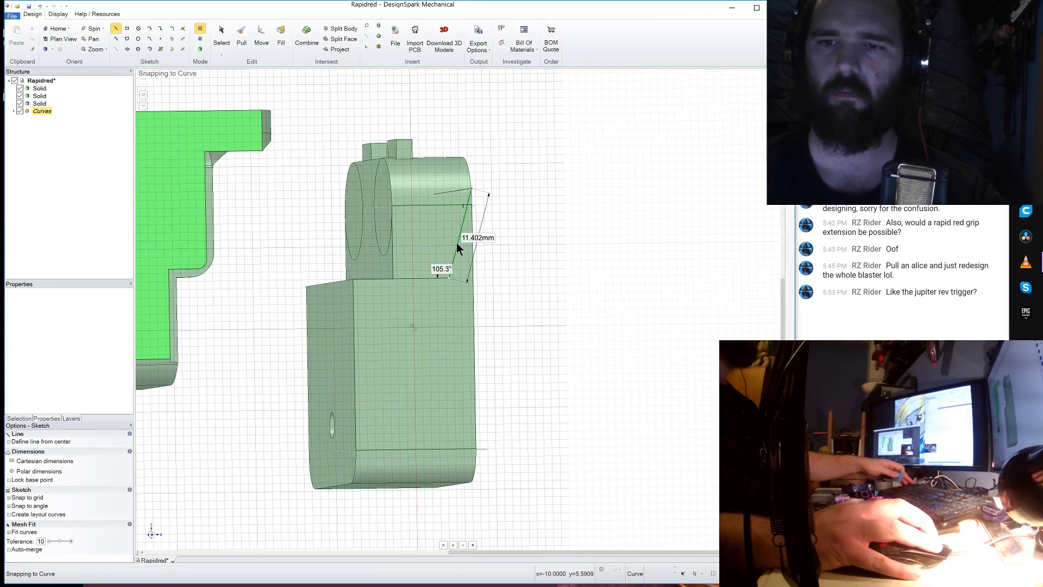
click(461, 239)
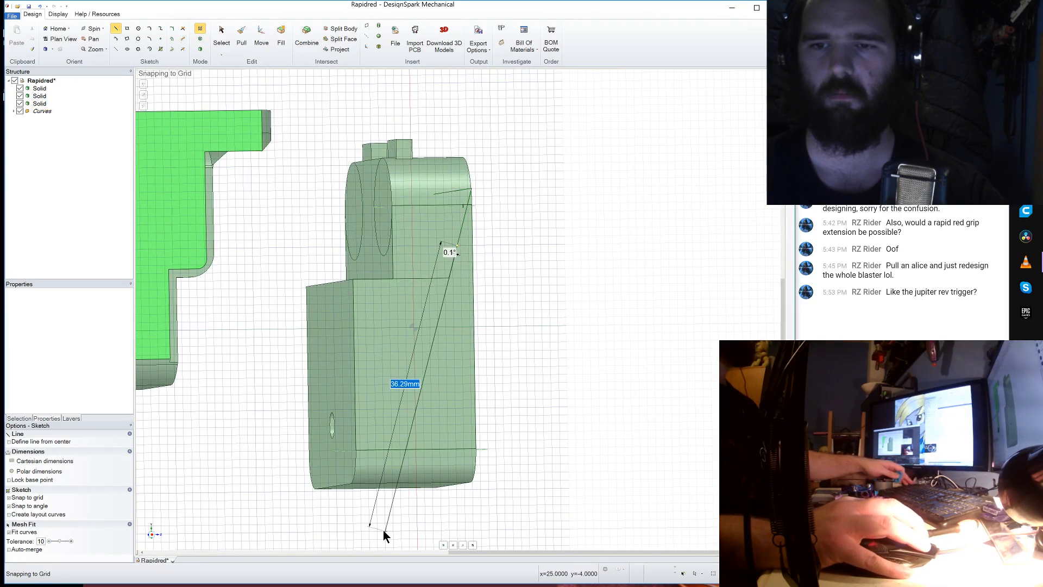
click(384, 529)
key(Escape)
middle_drag(283, 449, 263, 453)
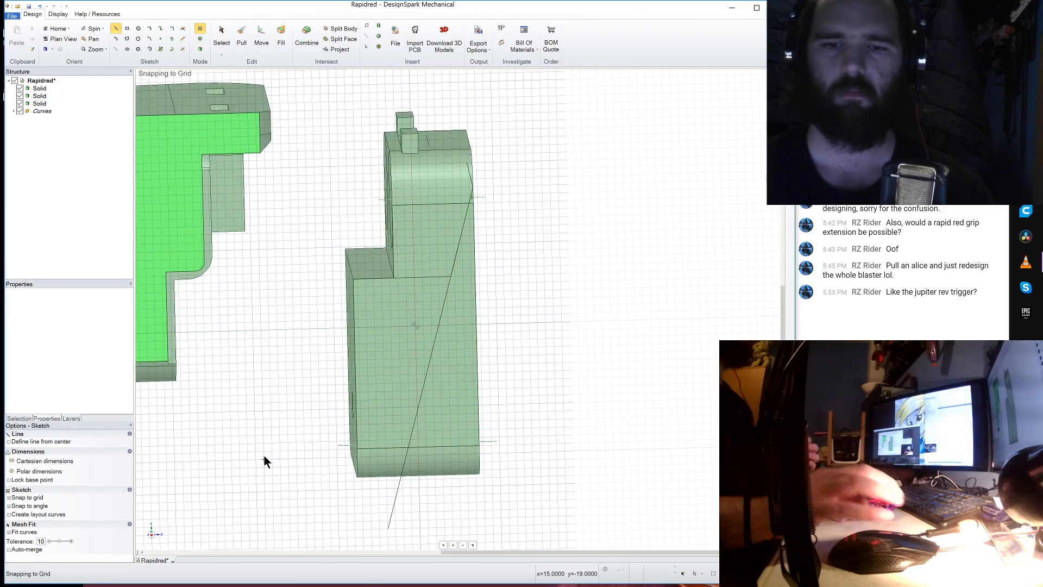
- Undo the steeper slanted line and the horizontal line at the step
right_click(264, 455)
mouse_move(303, 487)
click(375, 483)
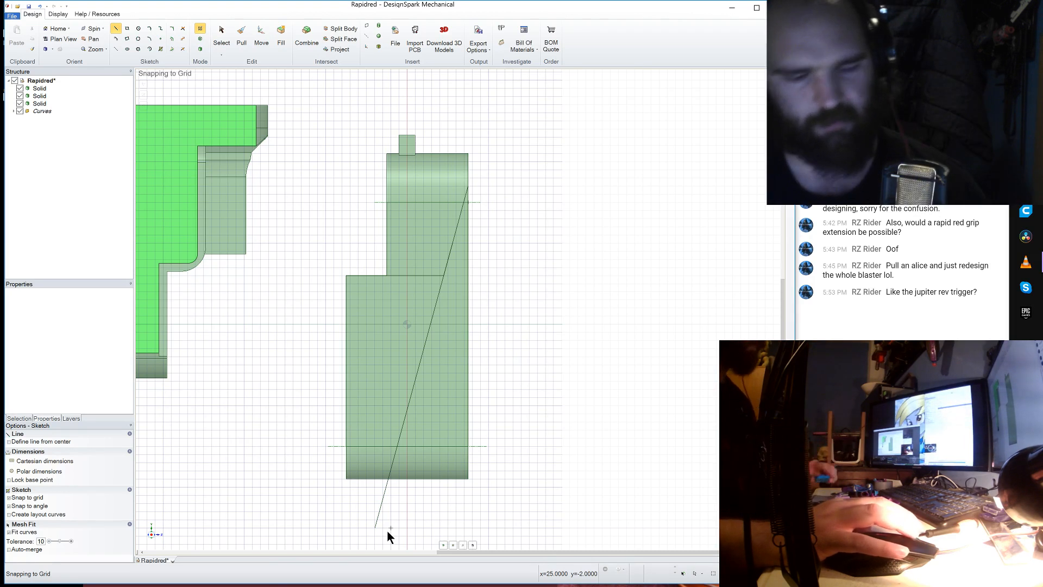
key(ctrl+z)
key(ctrl+z)
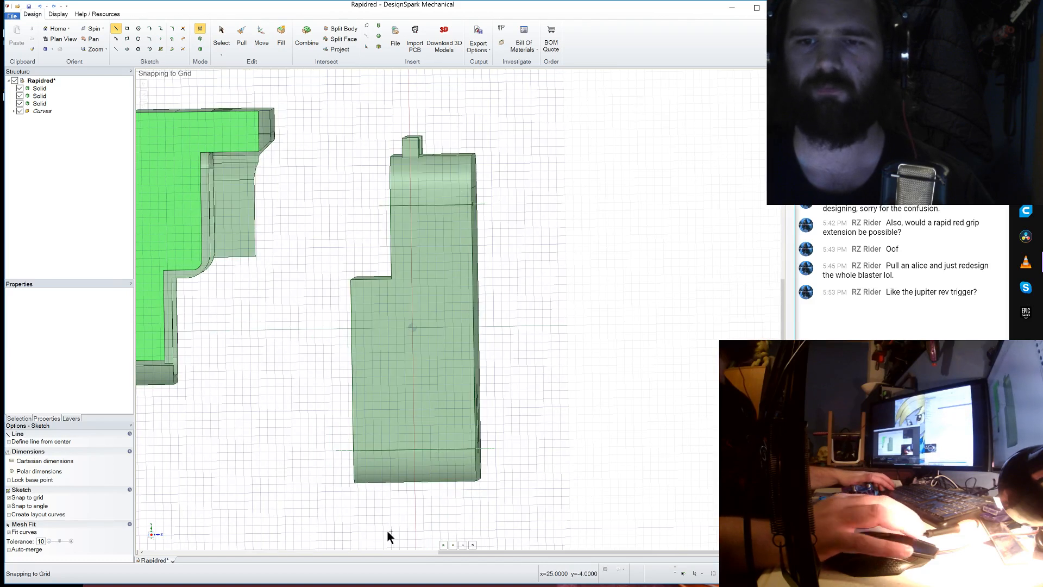
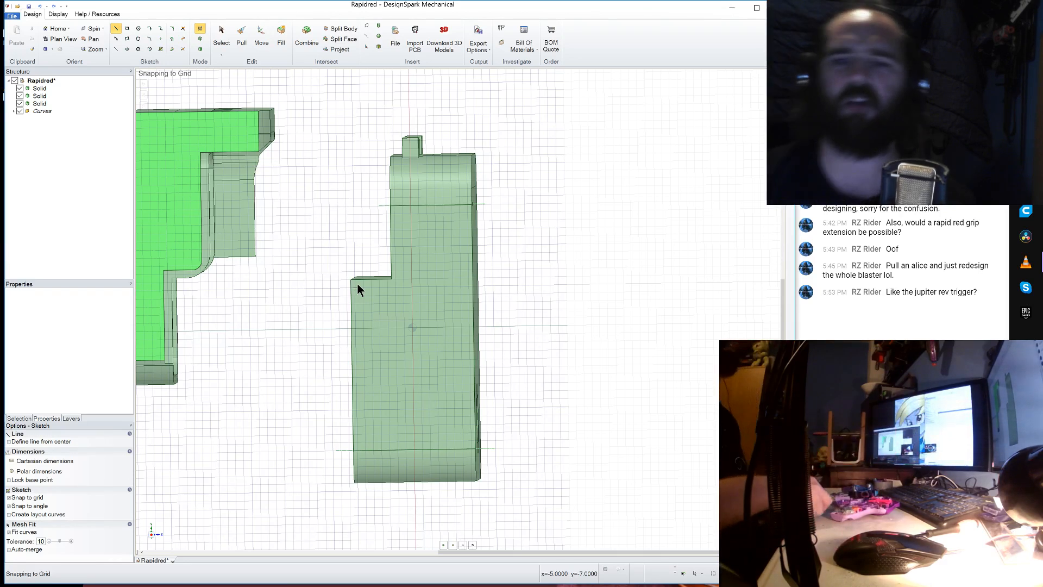
- Draw a horizontal line from the step across the side face and one slanted line from the outer face's offset line past the block's bottom
click(392, 279)
click(453, 279)
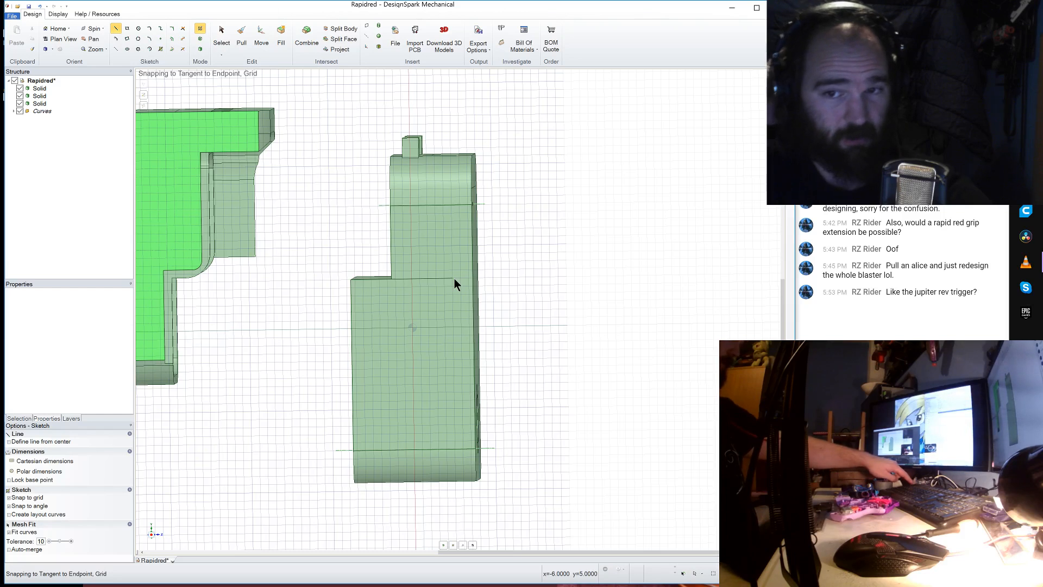
middle_drag(536, 270, 558, 249)
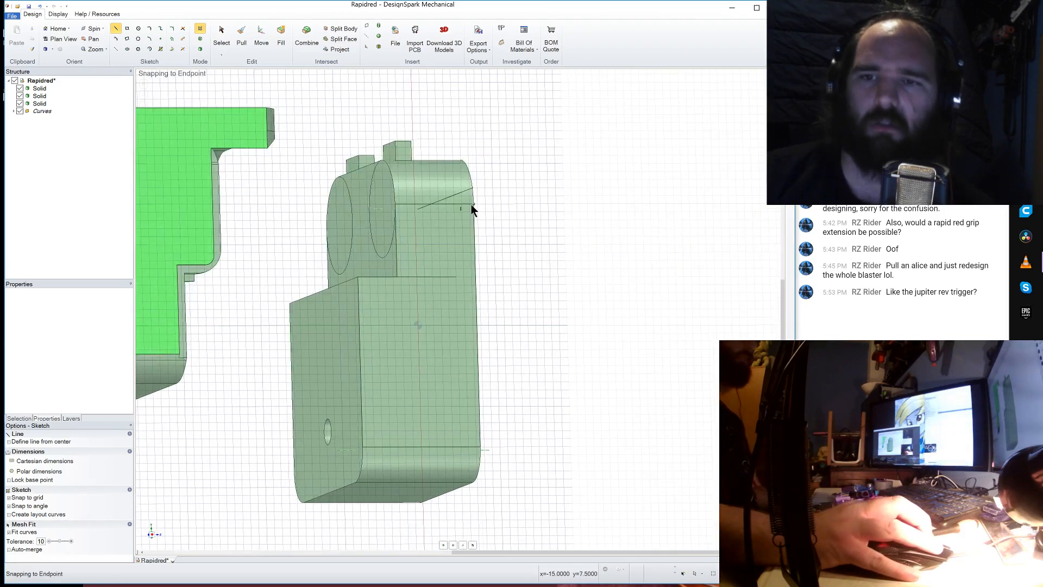
click(474, 187)
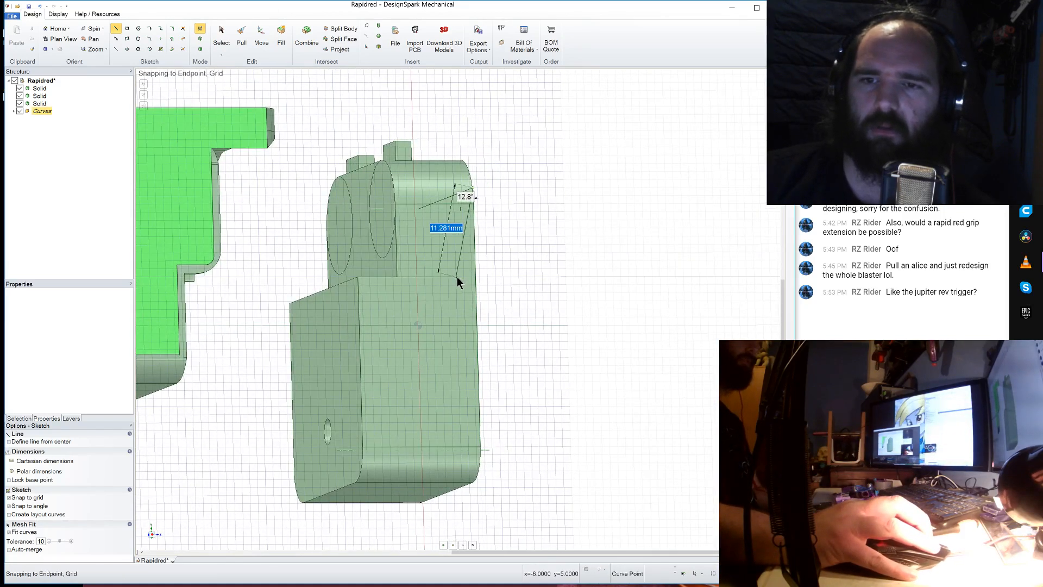
click(411, 502)
right_click(314, 379)
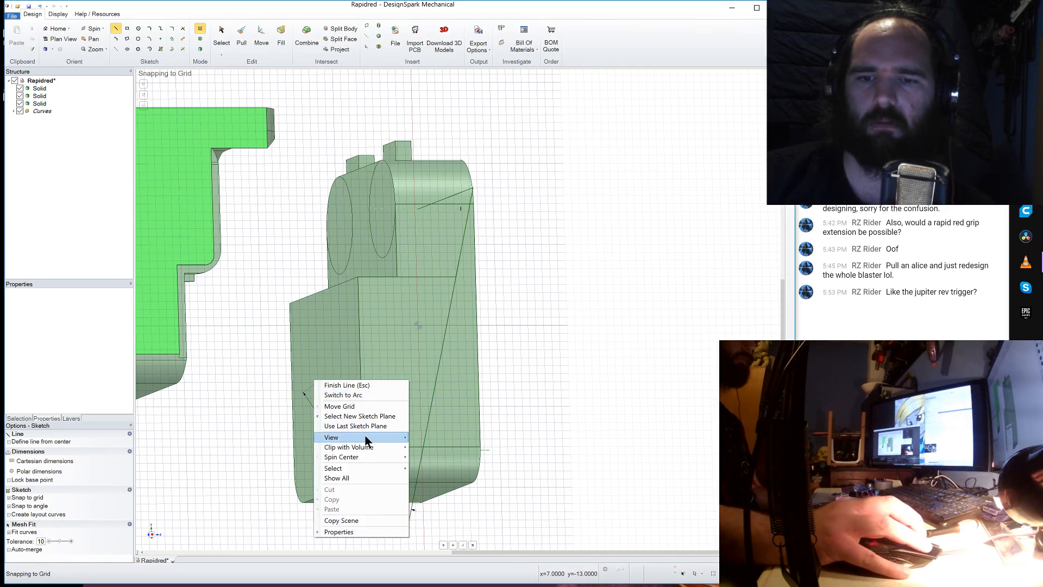
mouse_move(358, 436)
click(422, 454)
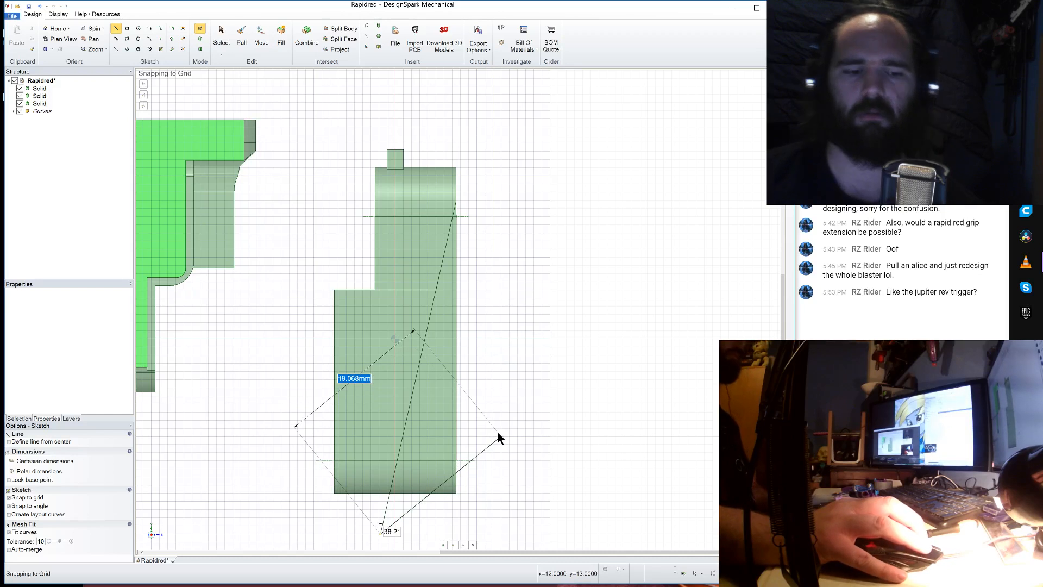
key(Escape)
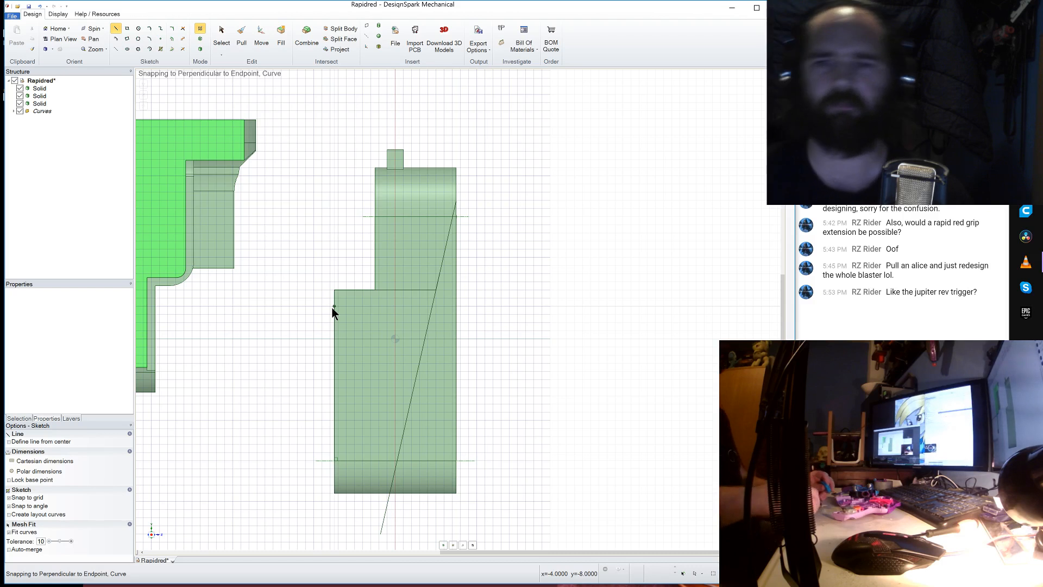
click(334, 290)
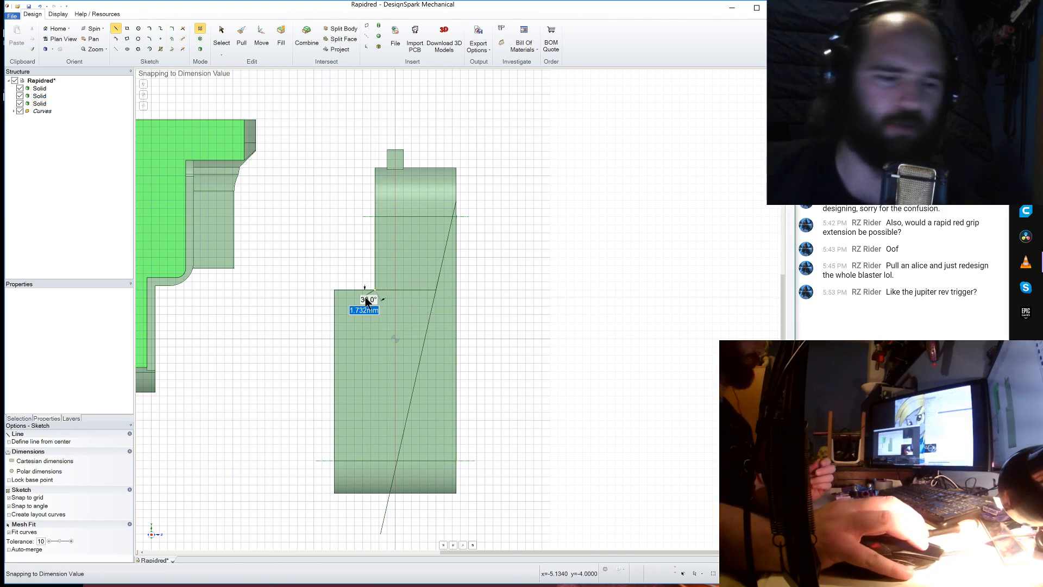
key(Escape)
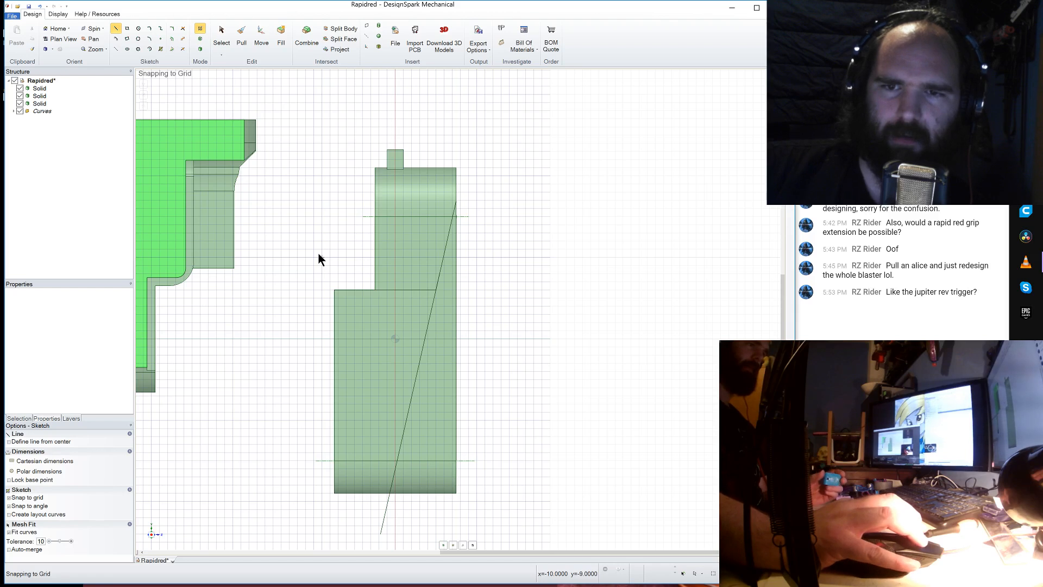
mouse_move(318, 252)
middle_down()
mouse_move(346, 255)
mouse_move(317, 251)
middle_up()
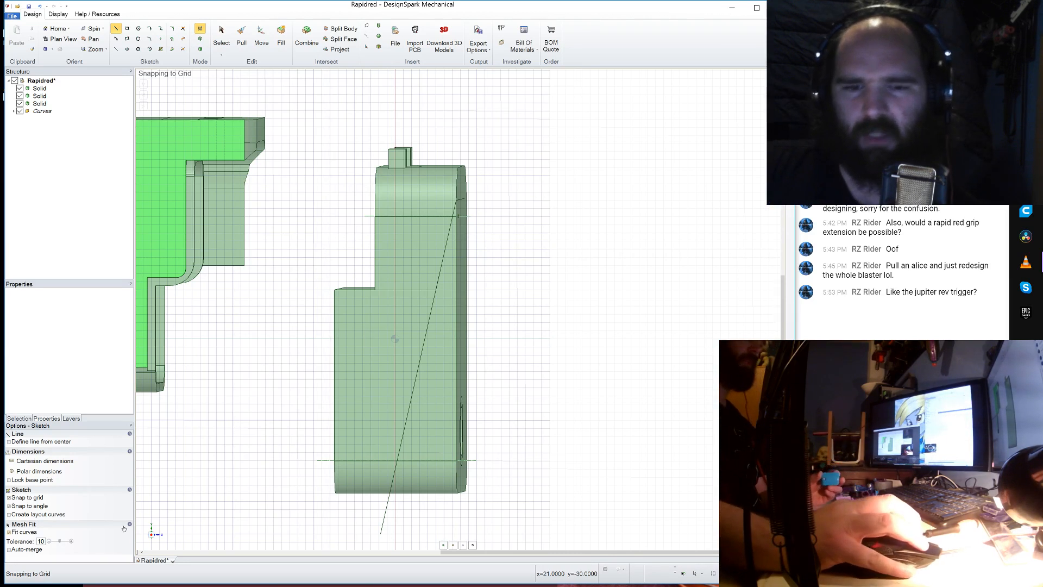
click(154, 534)
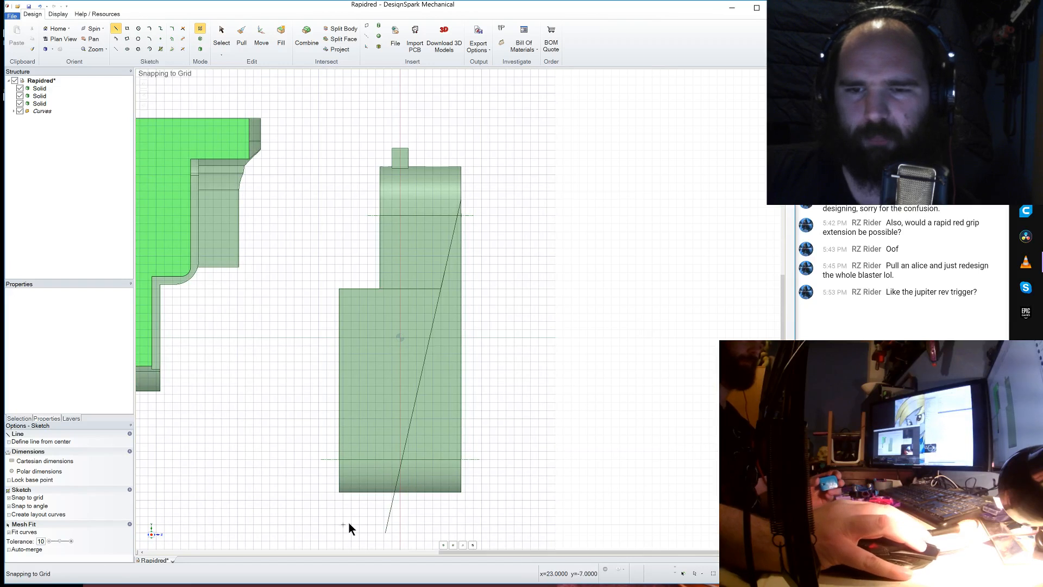
scroll(339, 514, up, 3)
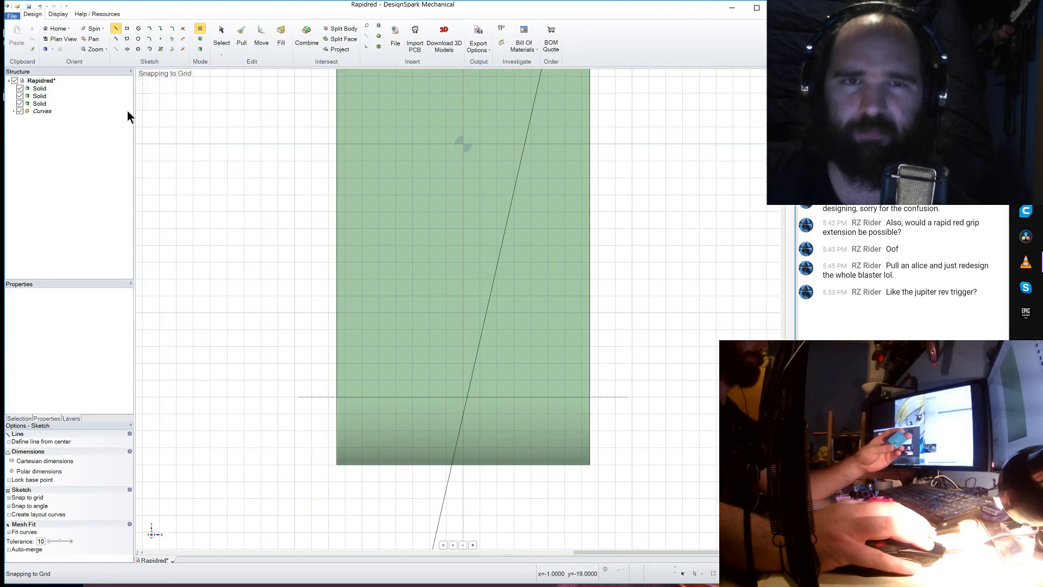
click(138, 39)
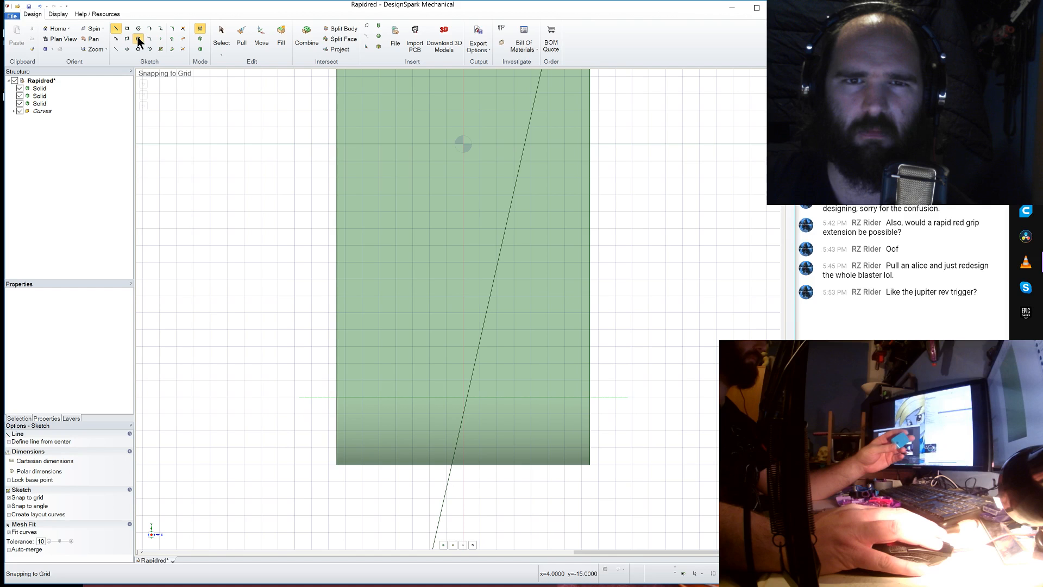
click(344, 463)
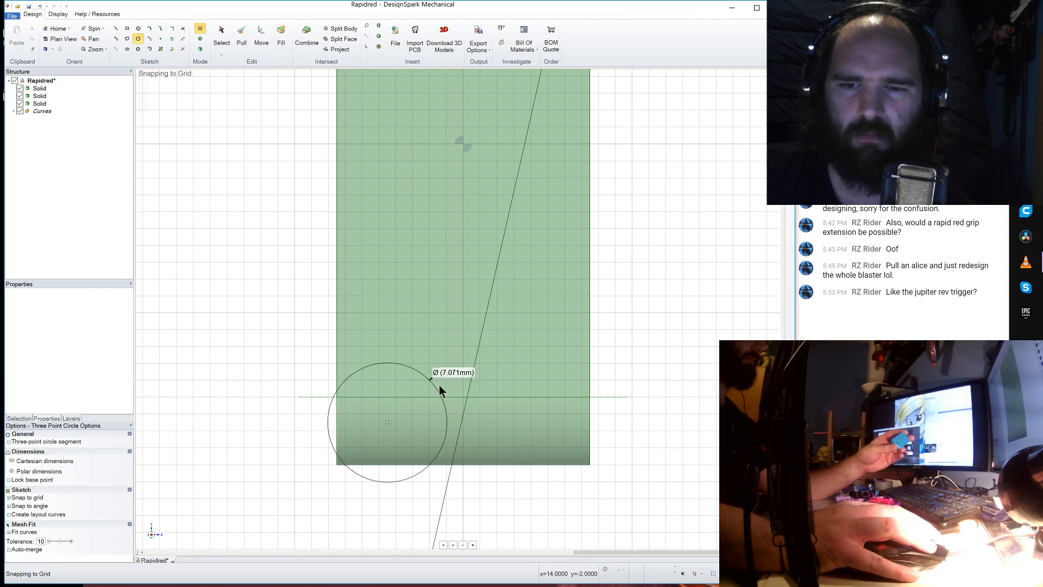
click(472, 372)
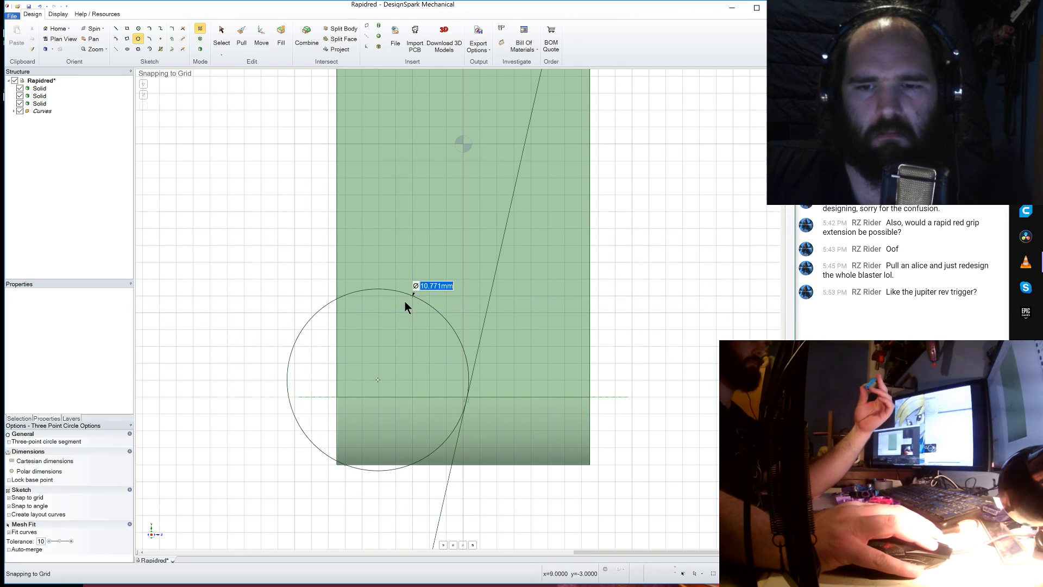
key(Escape)
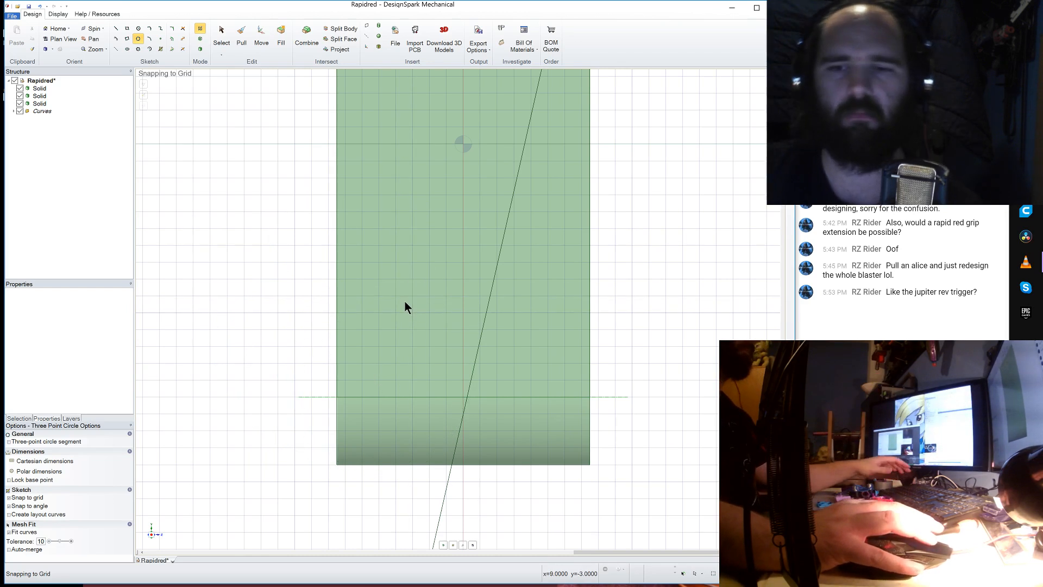
- Draw a horizontal line along the block's bottom edge, extending slightly past both sides of the block
click(118, 30)
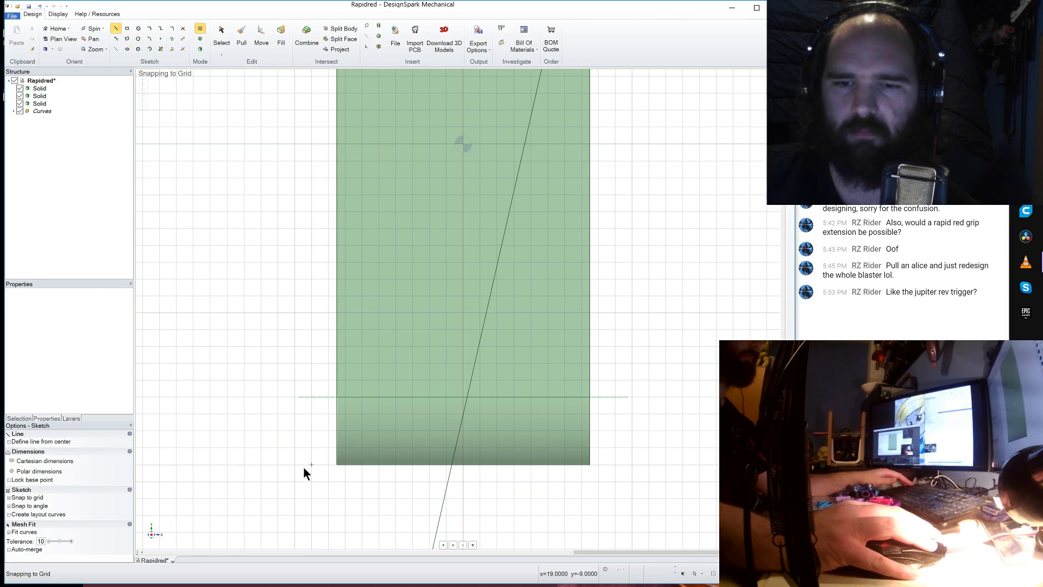
click(306, 465)
click(614, 465)
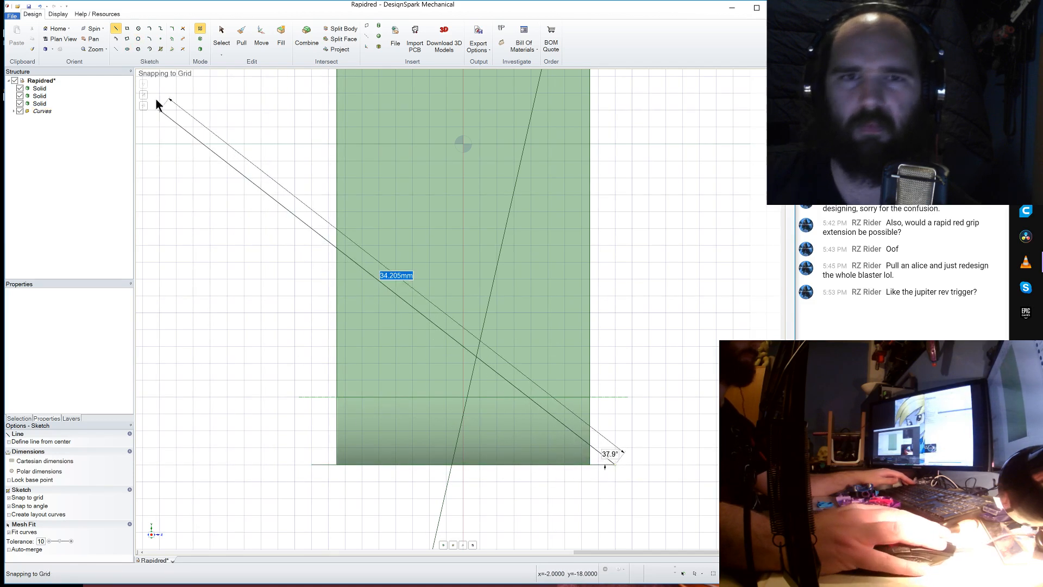
- Draw a three-point circle about 10.3 mm in diameter, tangent to the bottom line and the slanted line at the lower corner
click(138, 39)
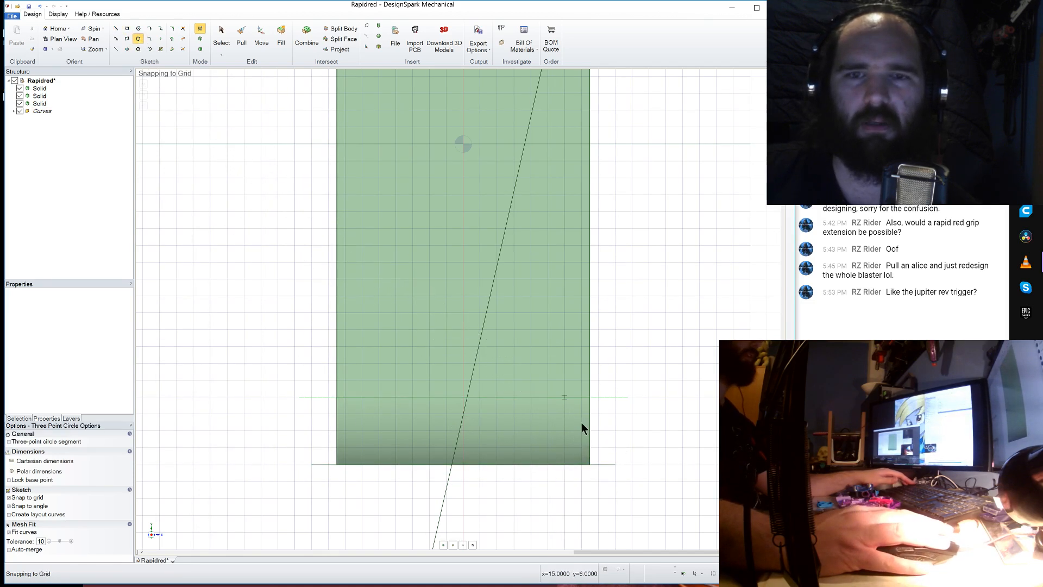
click(371, 464)
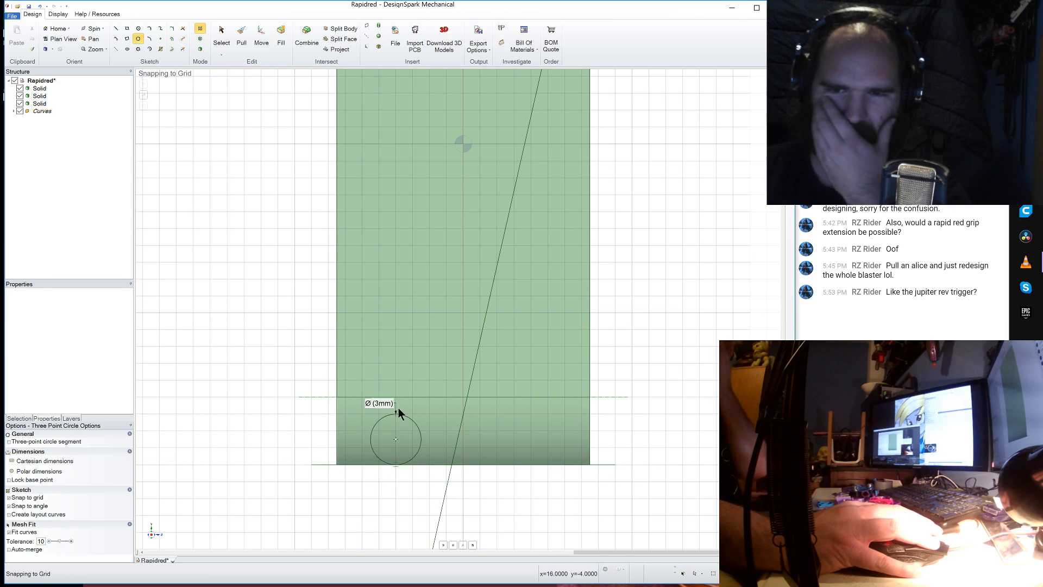
click(467, 403)
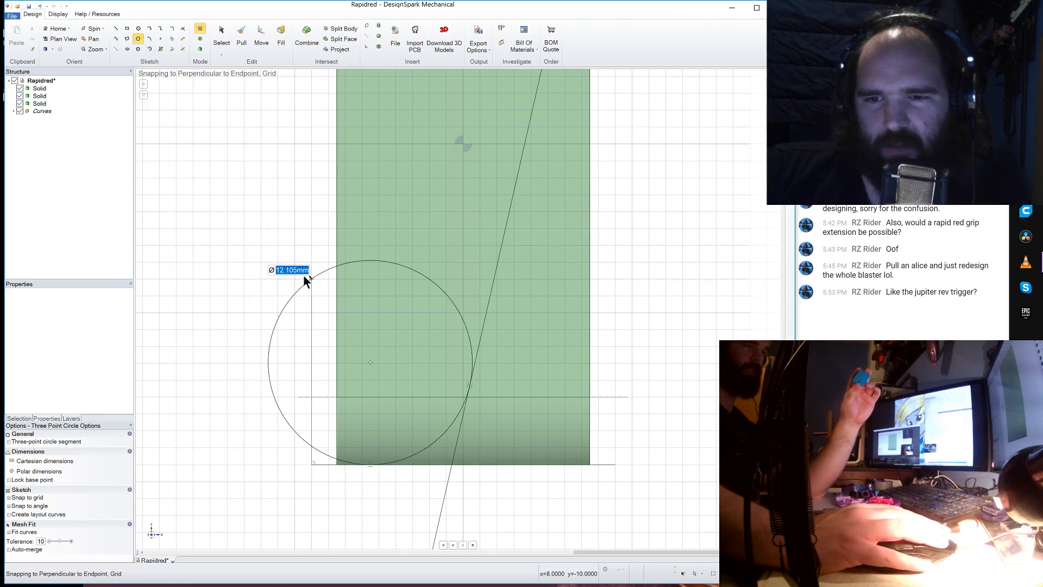
click(470, 398)
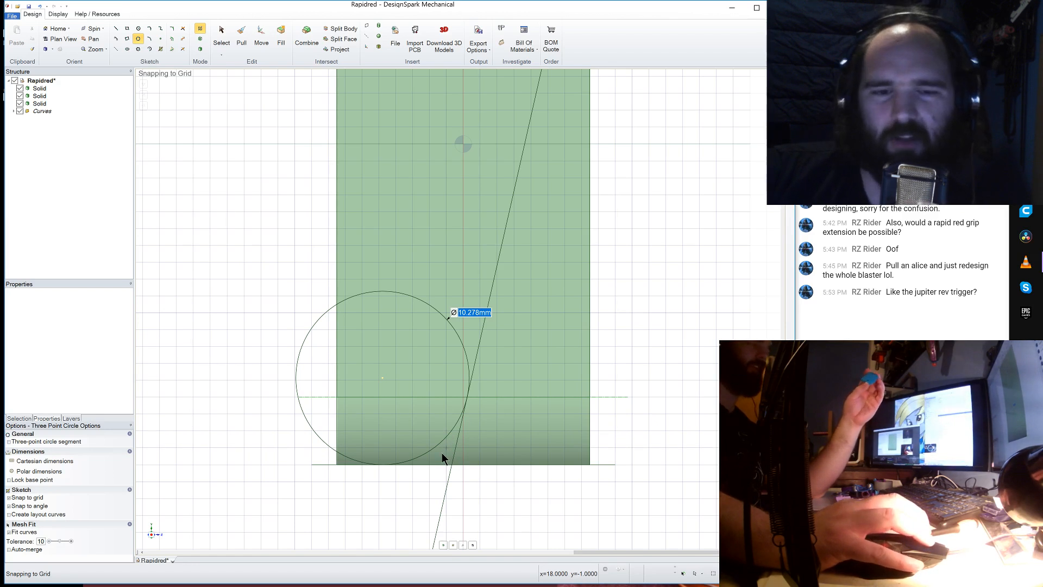
- Draw a line chain from the circle's lowest point around the outside of the block to the slanted line's upper end, enclosing the waste area
click(115, 28)
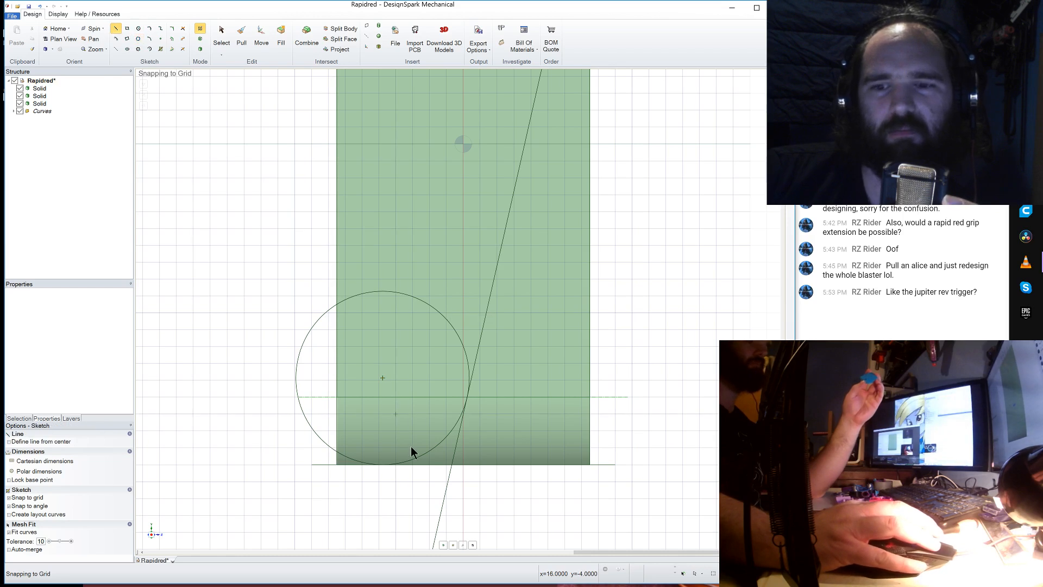
click(382, 464)
click(382, 515)
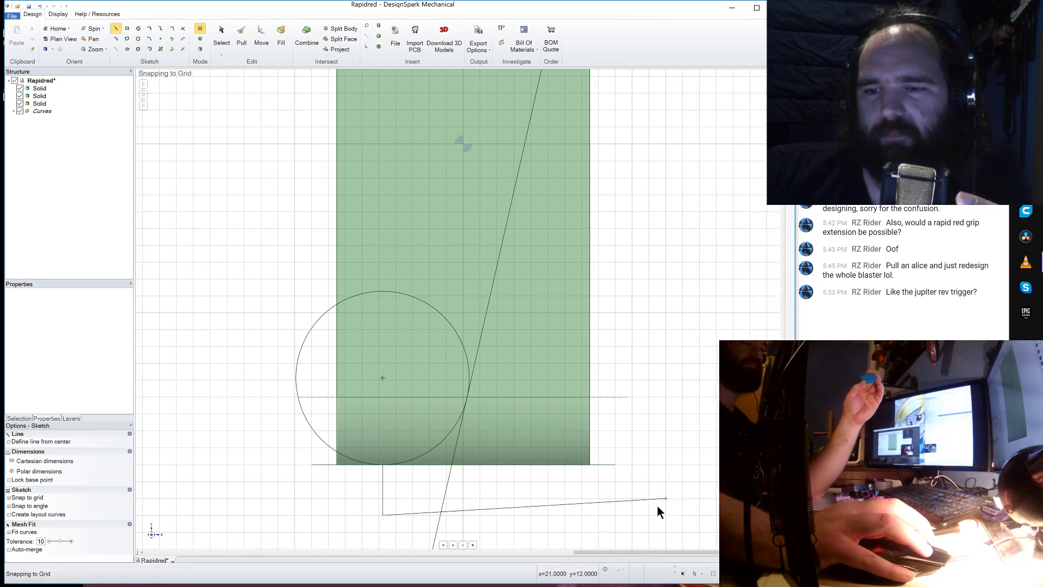
scroll(657, 505, down, 5)
click(659, 217)
scroll(645, 224, up, 5)
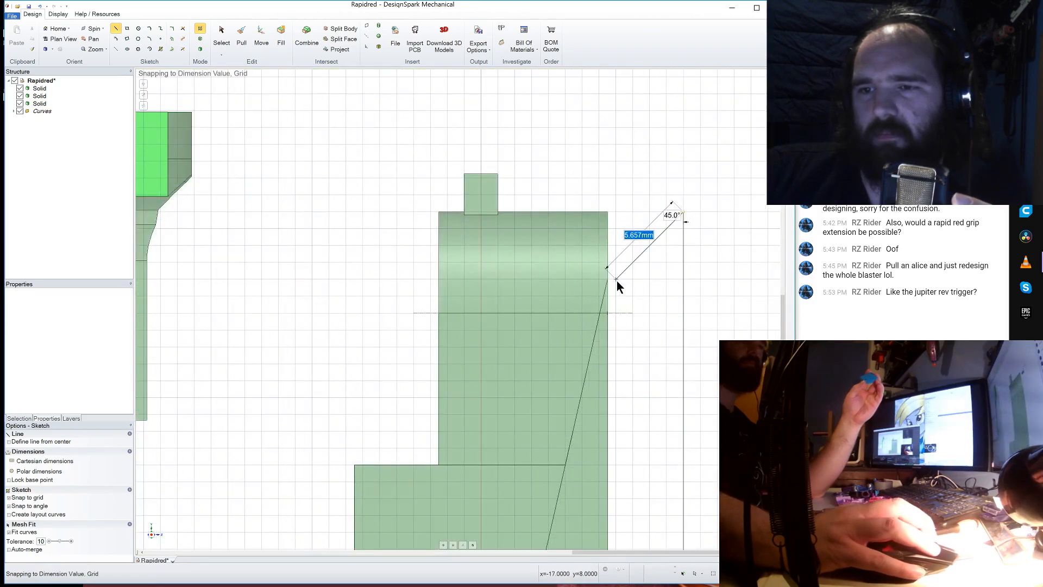
click(606, 281)
- Cut the enclosed faces outside the slanted line and corner circle through the whole width of the block with Pull
click(241, 34)
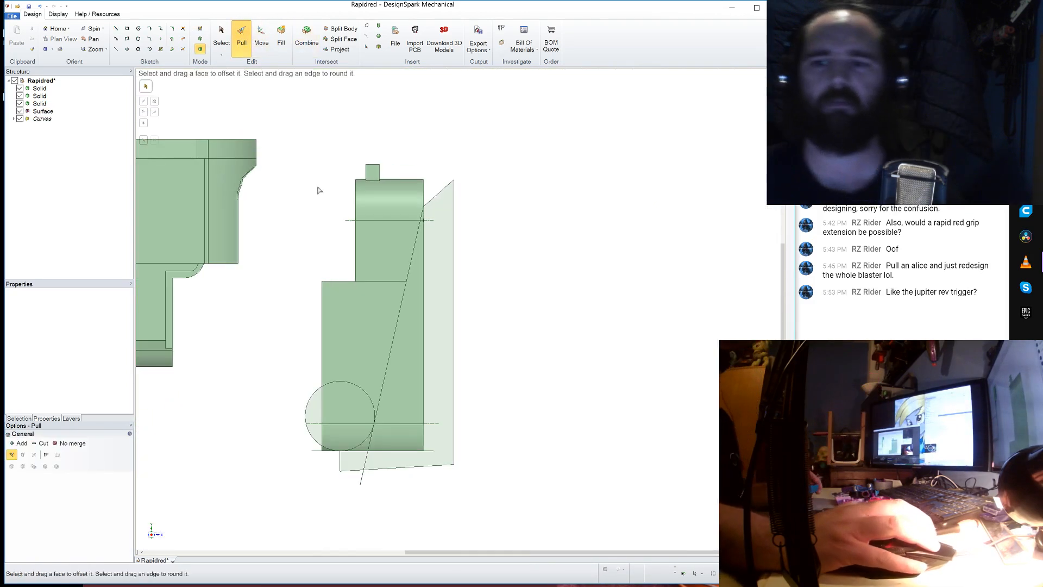
middle_drag(288, 284, 358, 446)
click(373, 460)
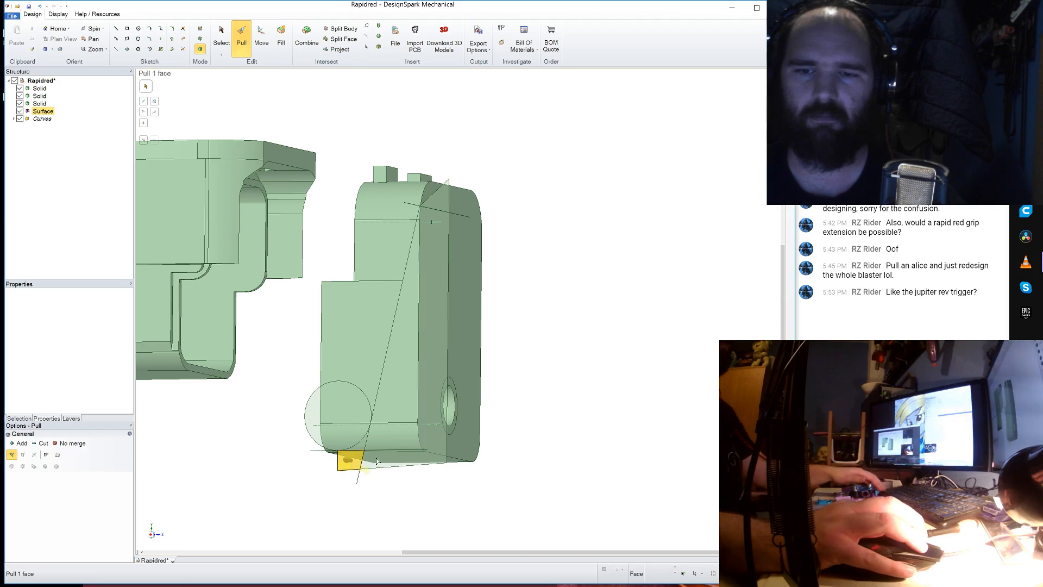
click(362, 449)
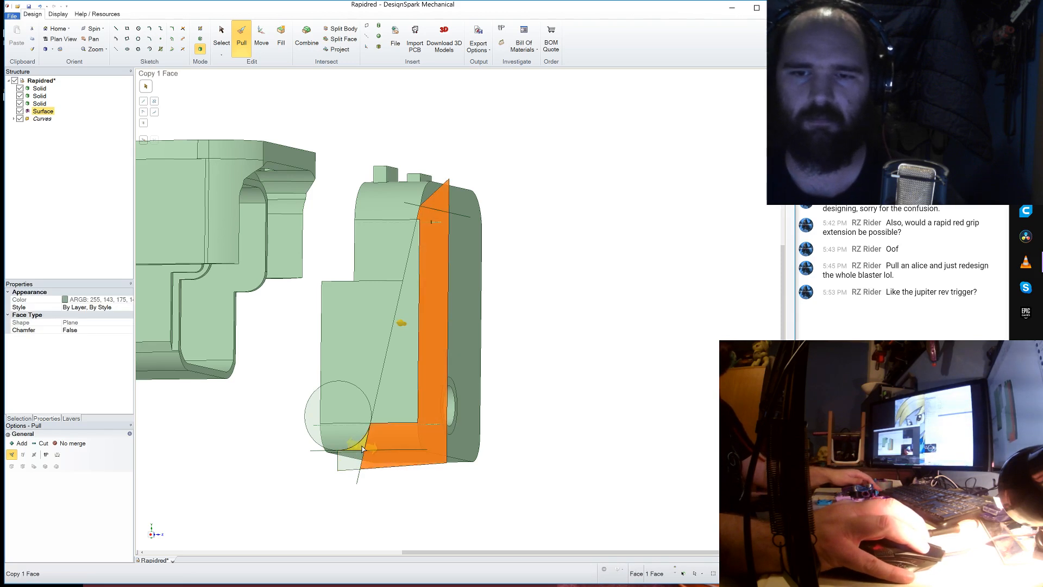
ctrl+click(351, 463)
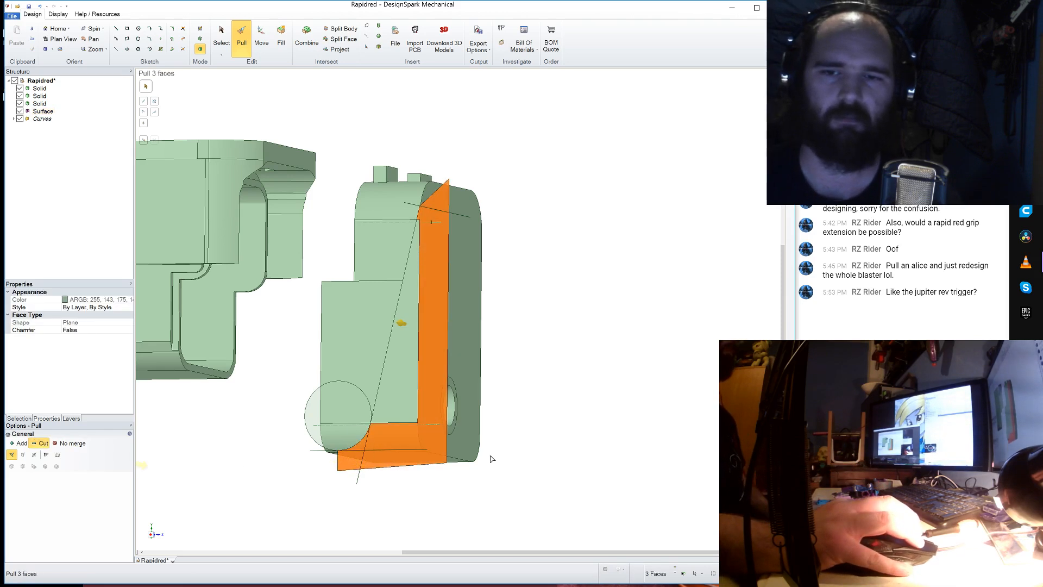
click(397, 400)
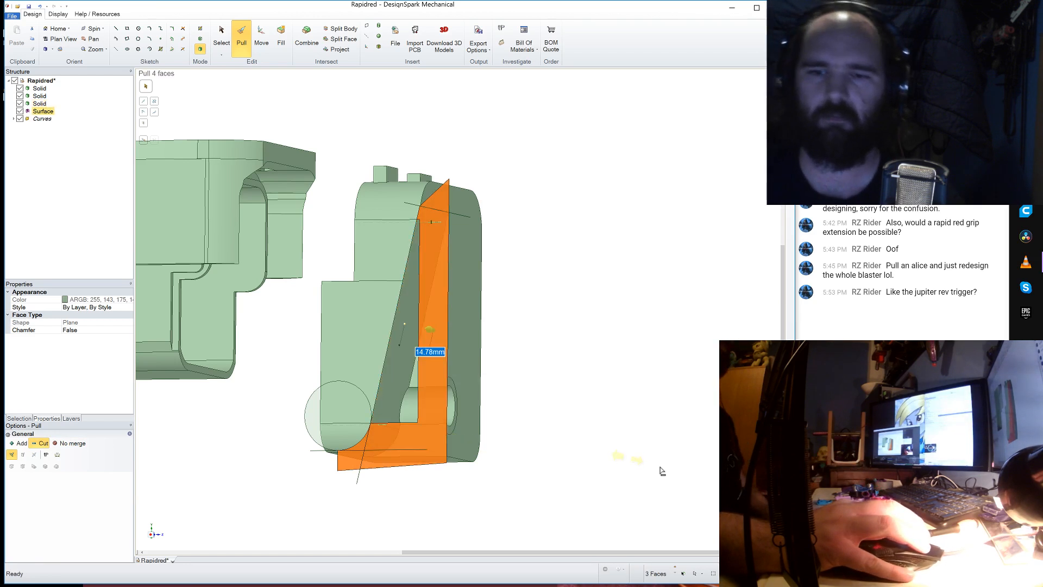
- Examine the cut end block's slanted face, curved lower corner and screw hole from several sides
middle_drag(578, 432, 477, 405)
click(477, 404)
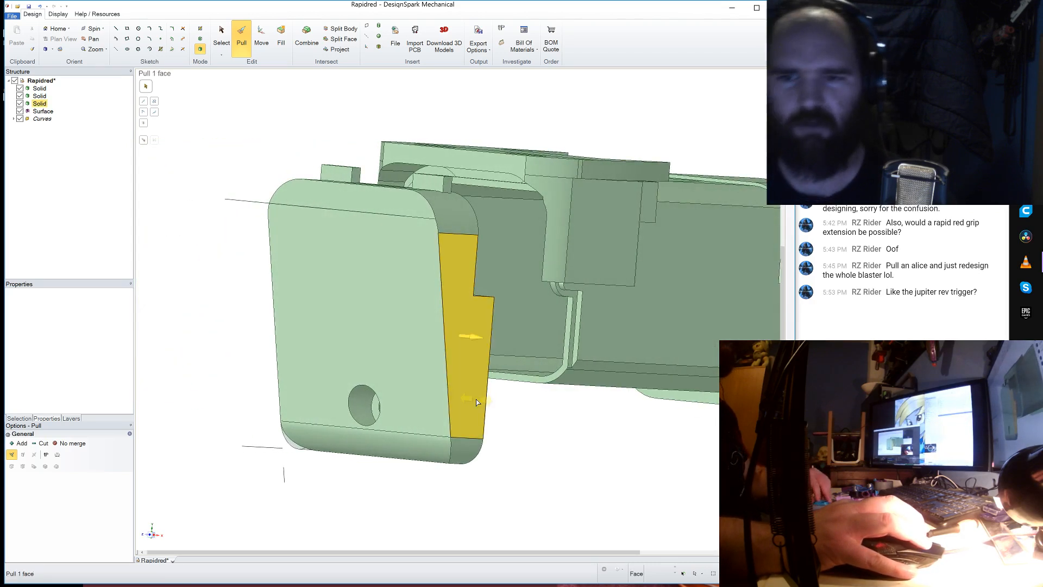
middle_drag(573, 489, 579, 520)
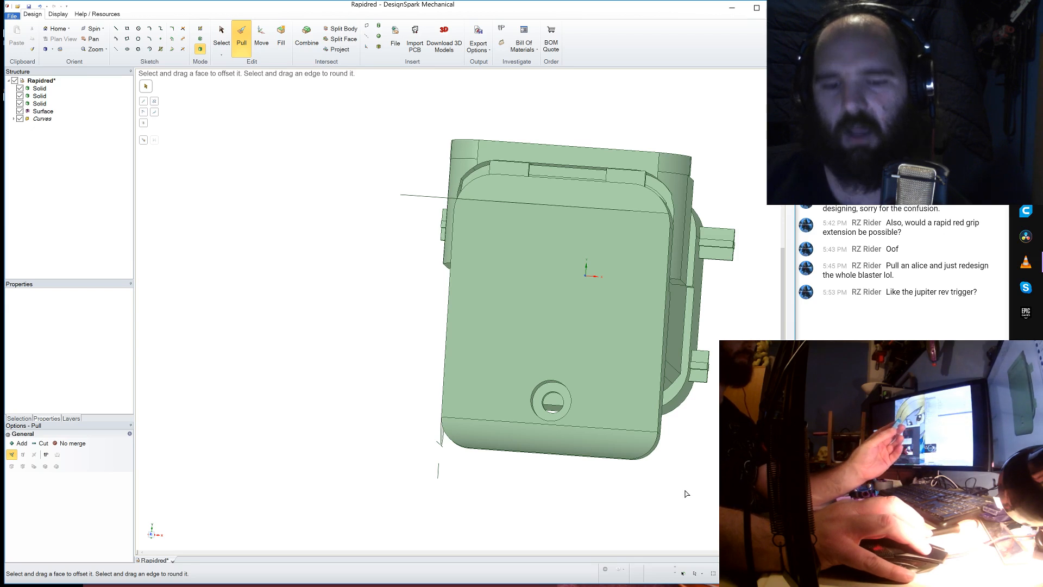
middle_drag(684, 485, 554, 456)
click(394, 443)
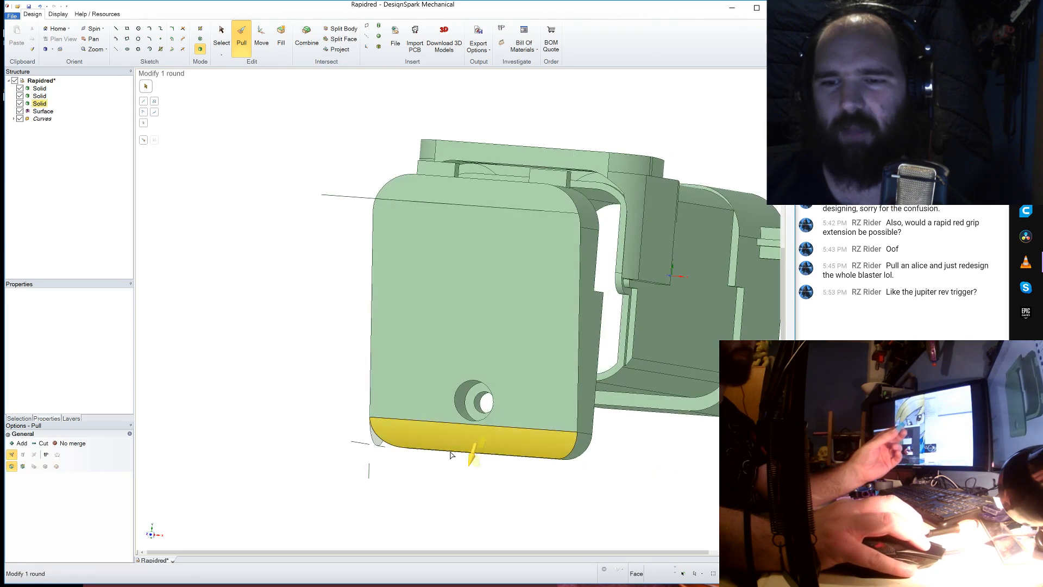
click(549, 481)
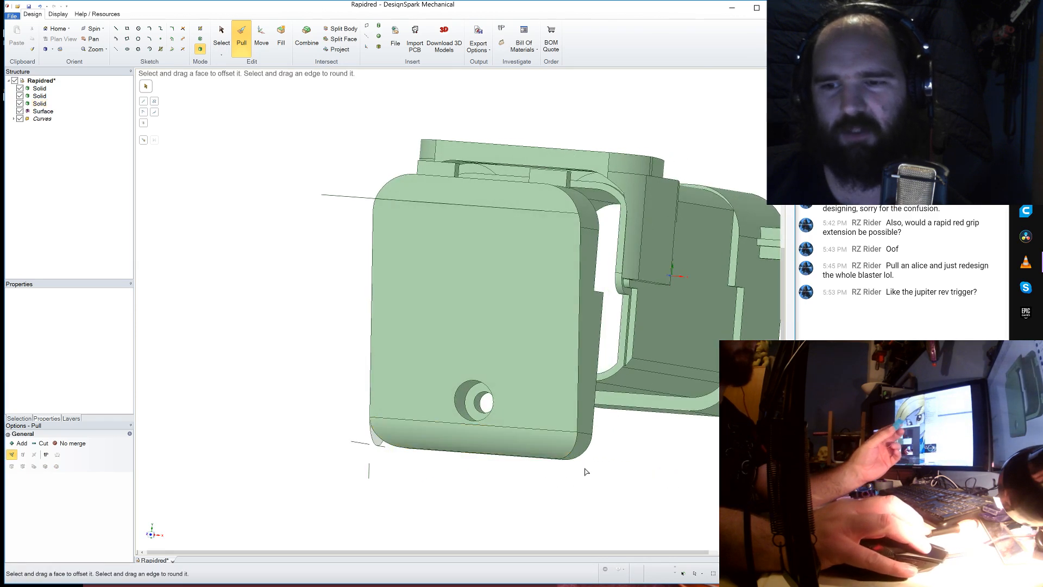
middle_drag(586, 471, 555, 465)
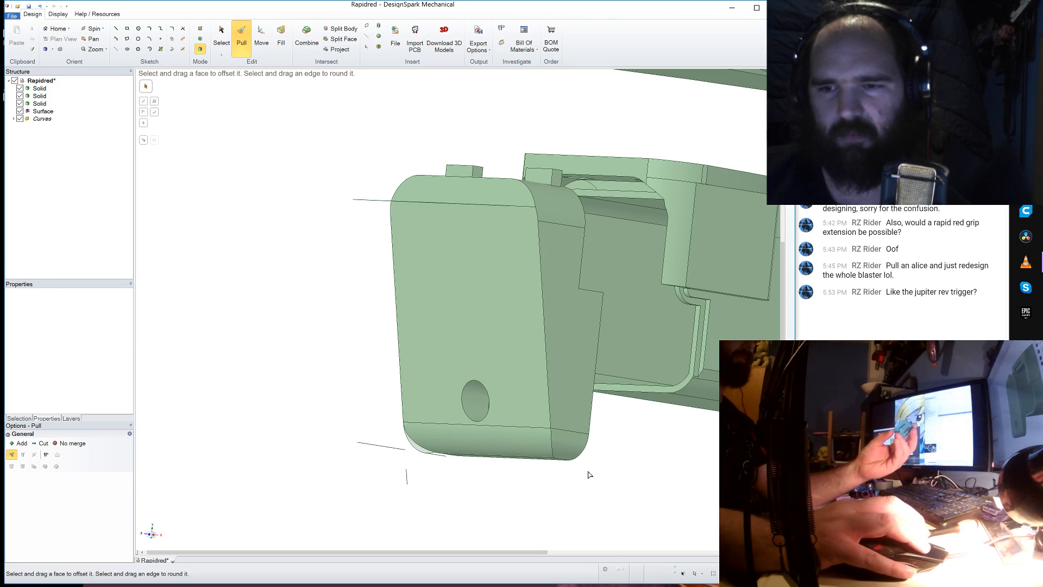
middle_drag(614, 475, 550, 470)
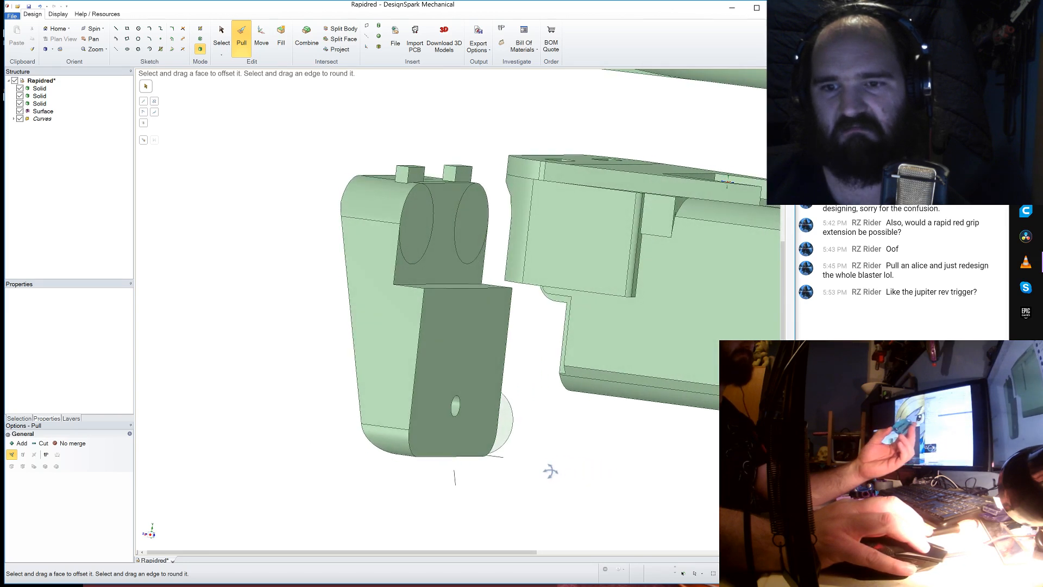
middle_drag(550, 470, 618, 476)
- Delete the leftover circle surface and all sketch curves from the model structure
click(37, 110)
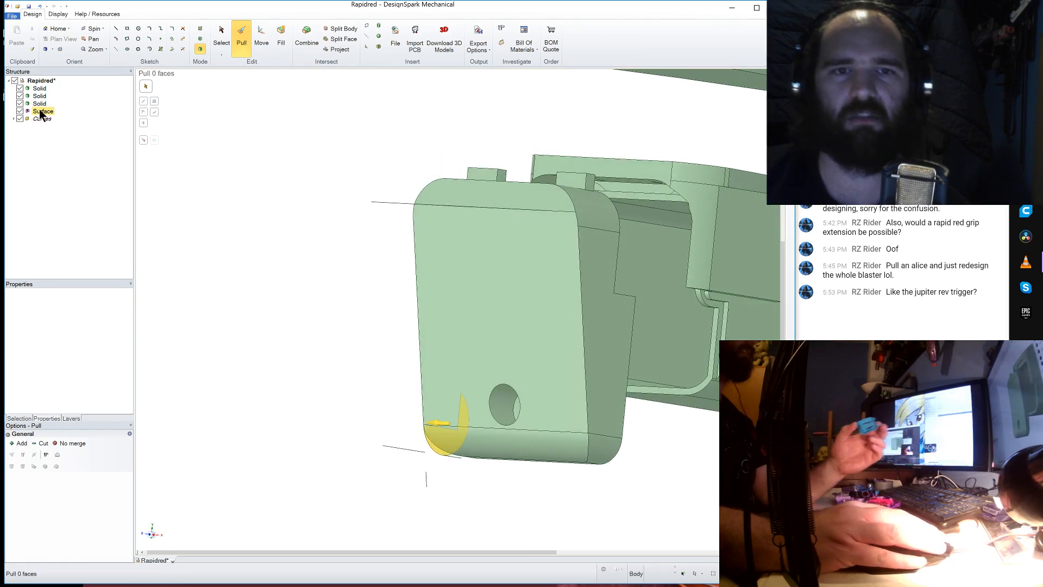
right_click(40, 111)
click(73, 147)
click(44, 111)
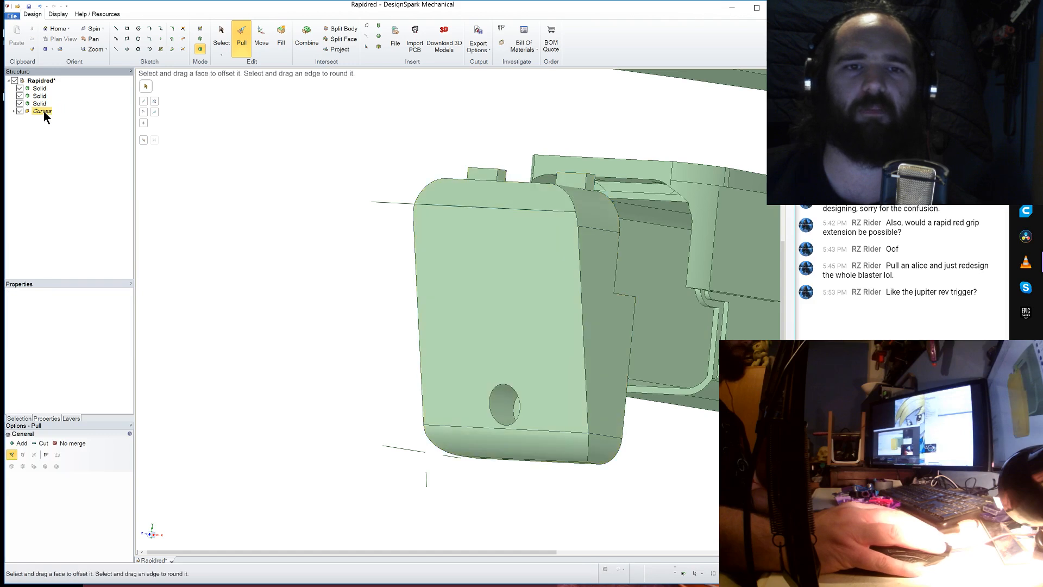
right_click(44, 111)
click(80, 129)
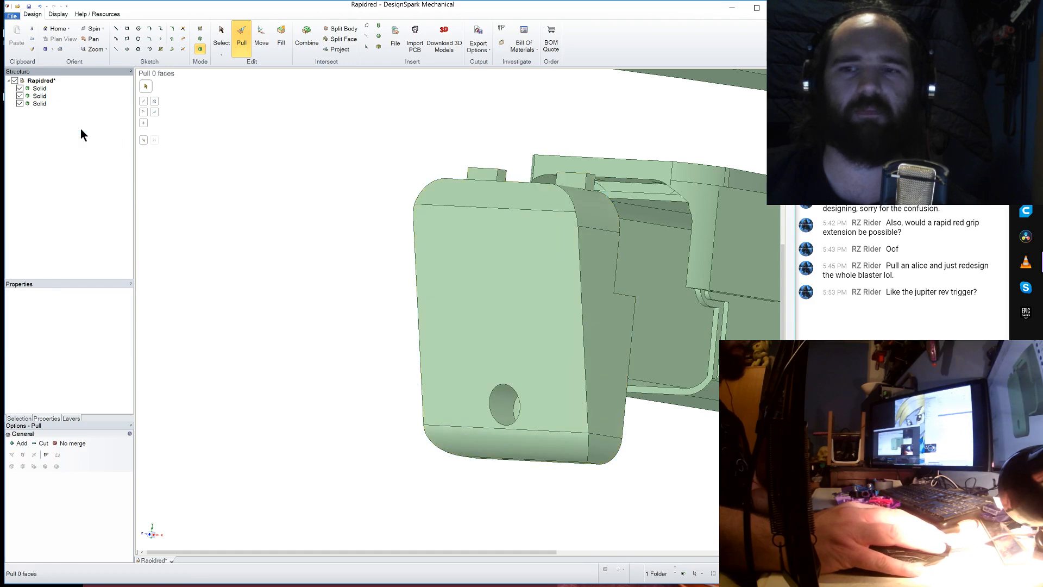
- Move the whole end block about 1.12 mm sideways and 3.04 mm up to line up with the main body's end
click(261, 38)
click(478, 284)
triple_click(478, 284)
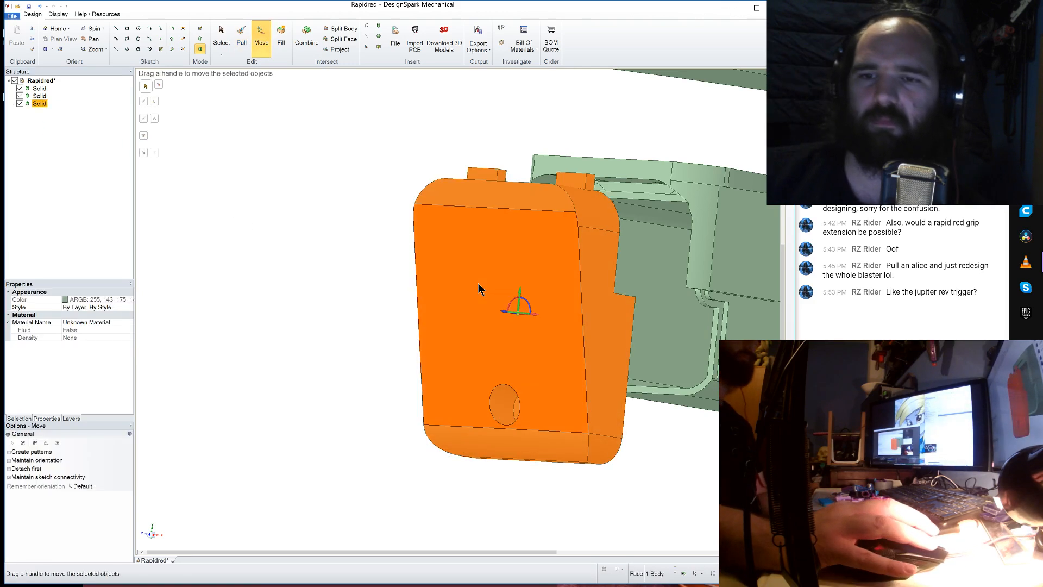
click(150, 538)
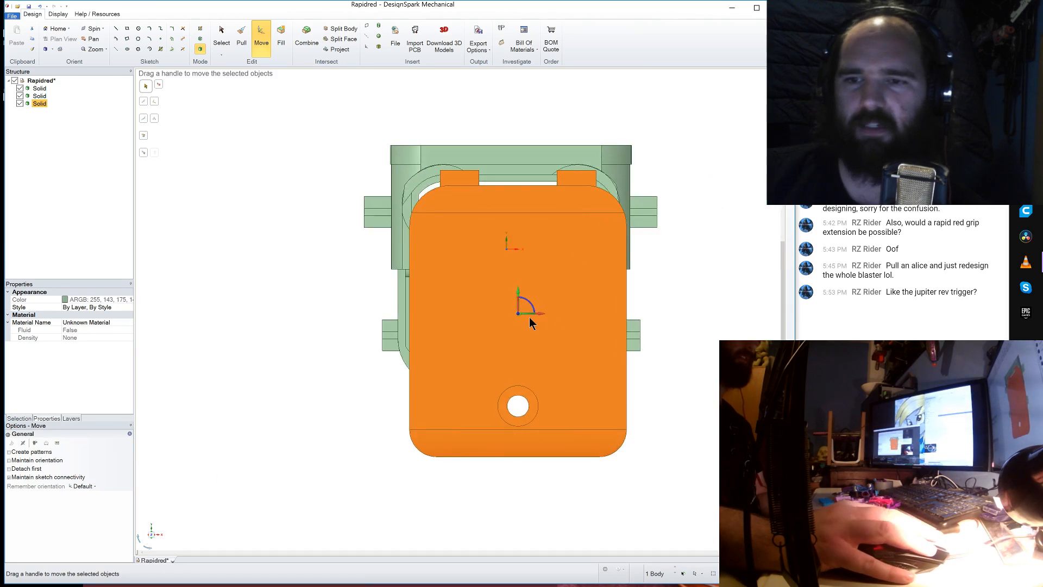
drag(540, 316, 533, 316)
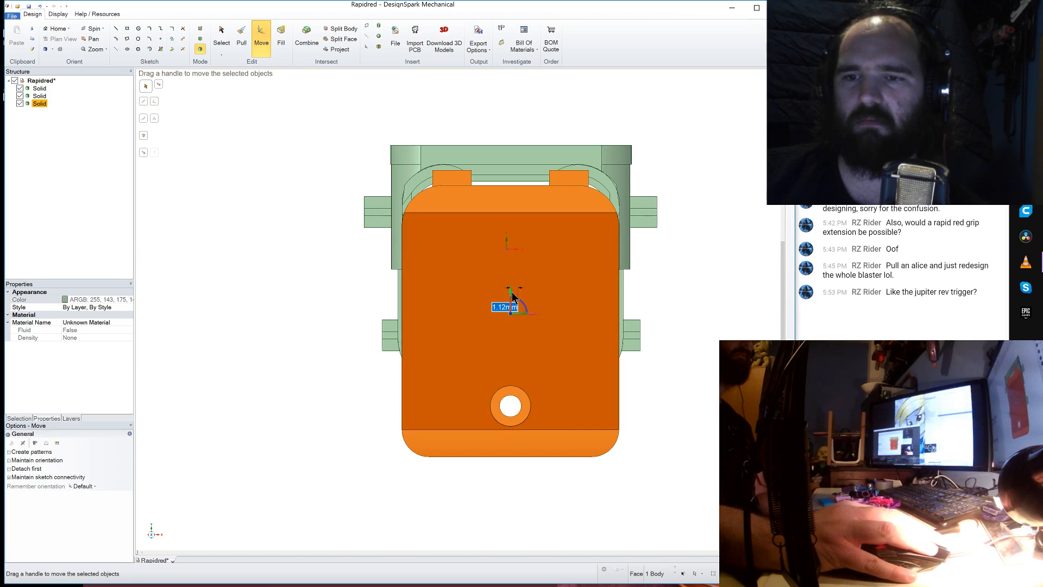
drag(512, 296, 513, 274)
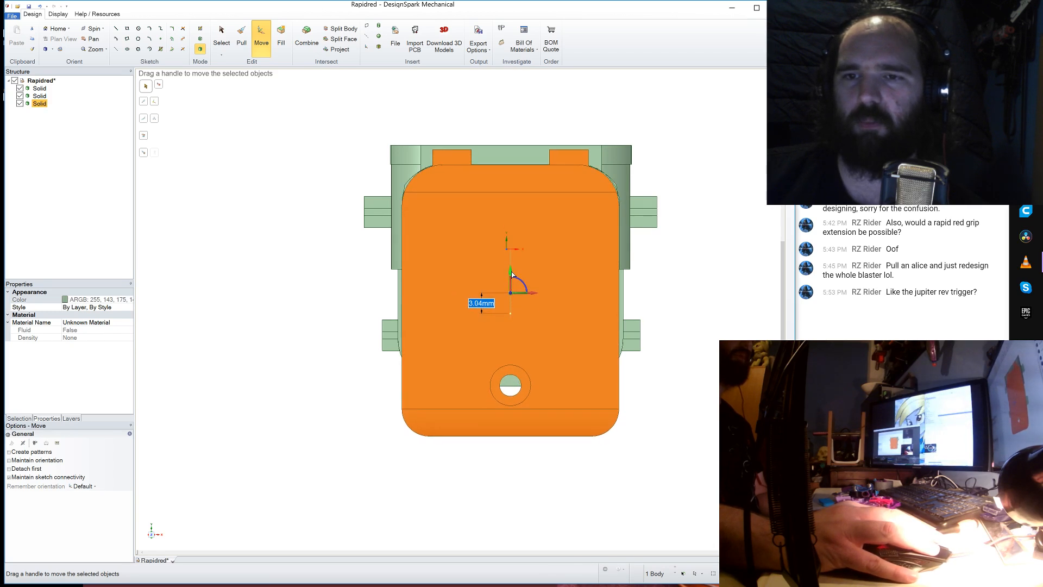
- Slide the whole end block about 23.23 mm lengthwise into the main body's end
middle_drag(521, 272, 402, 283)
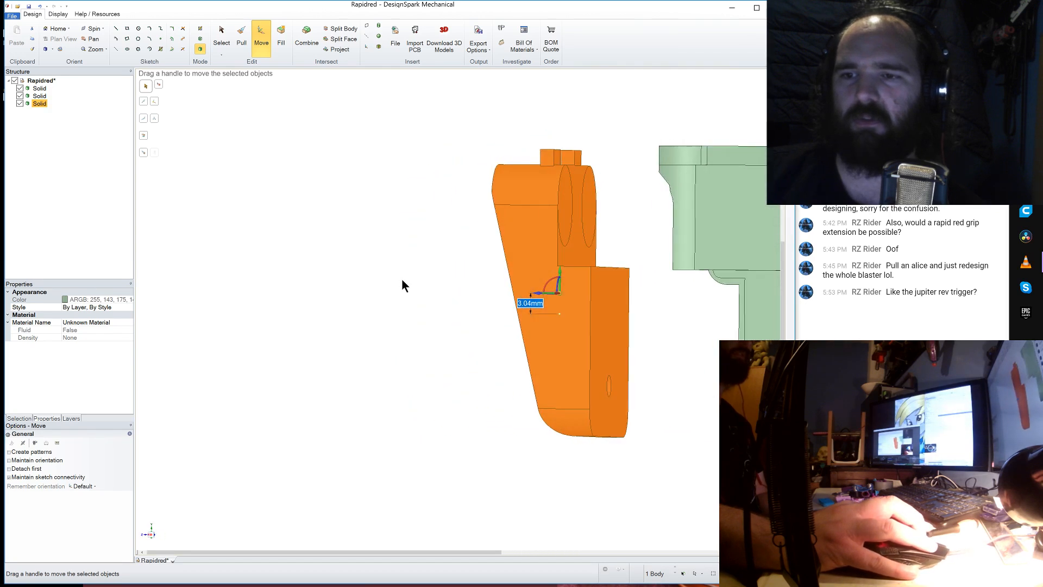
click(152, 536)
scroll(257, 335, down, 2)
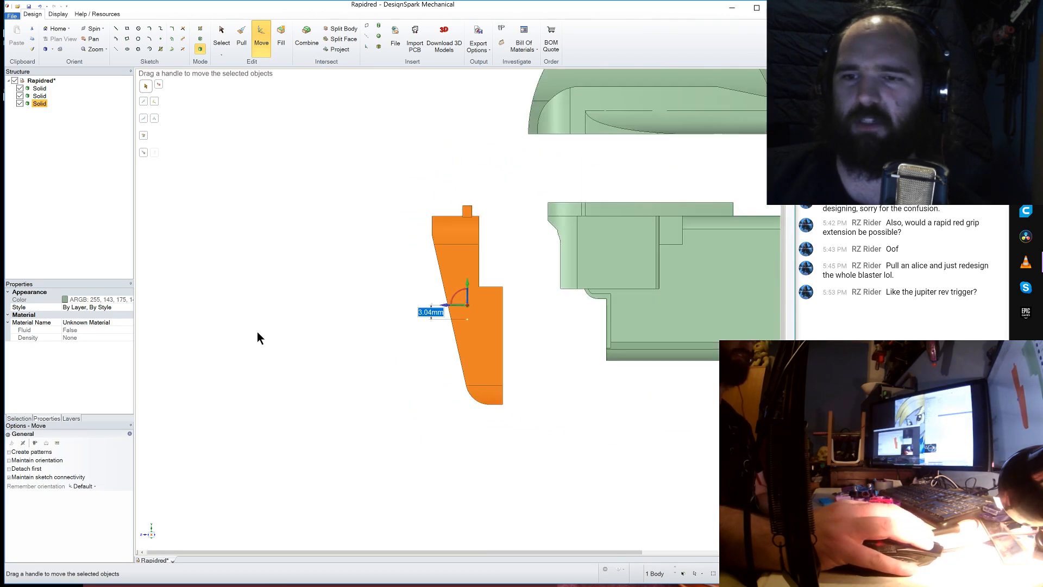
scroll(493, 269, down, 1)
scroll(493, 270, up, 3)
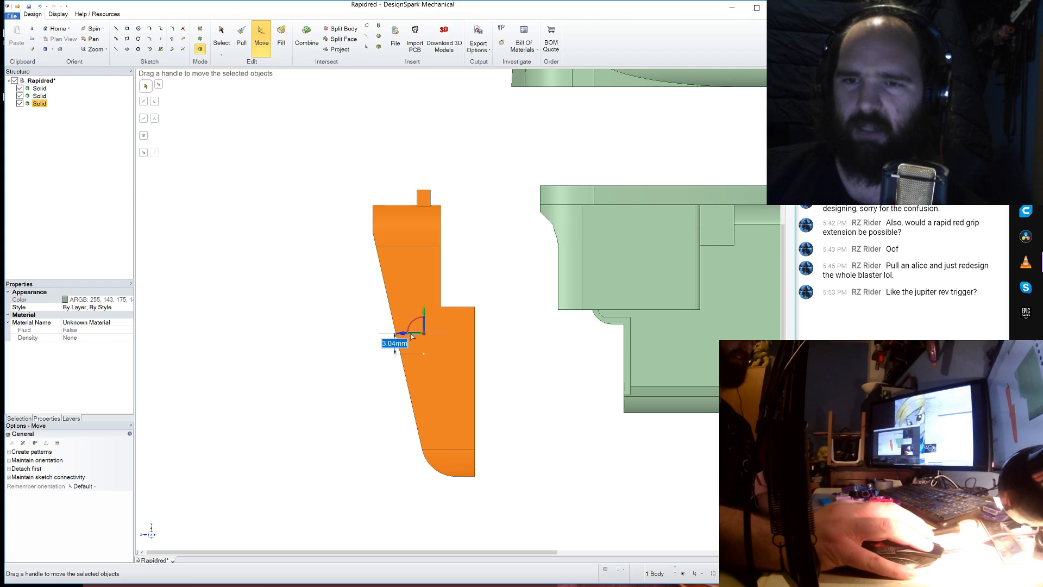
drag(411, 335, 564, 336)
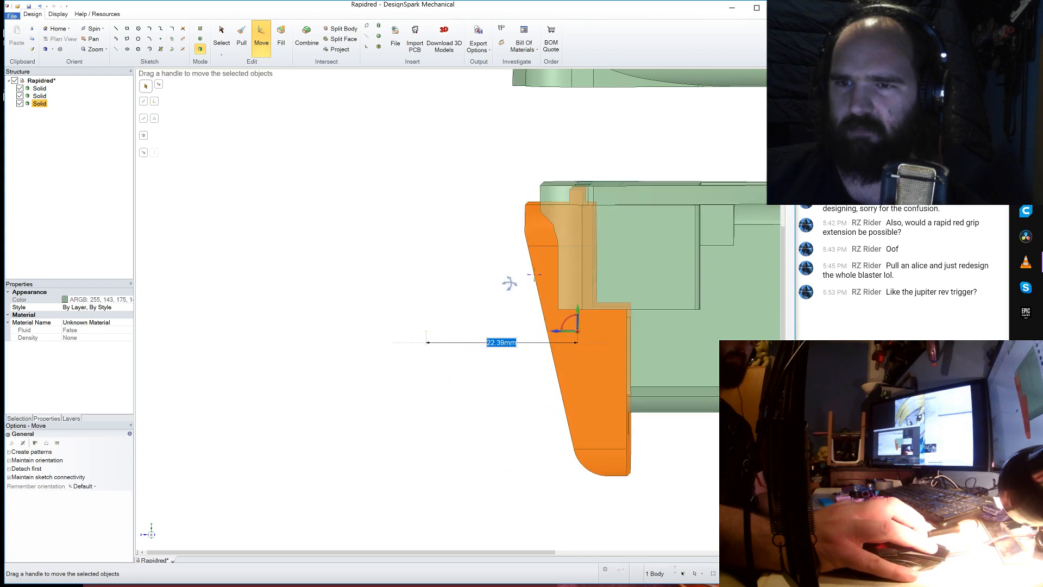
middle_drag(510, 283, 510, 298)
drag(557, 298, 563, 298)
- Examine where the inserted end block overlaps the main body and reduce its lengthwise move to about 21.73 mm
middle_drag(515, 252, 610, 220)
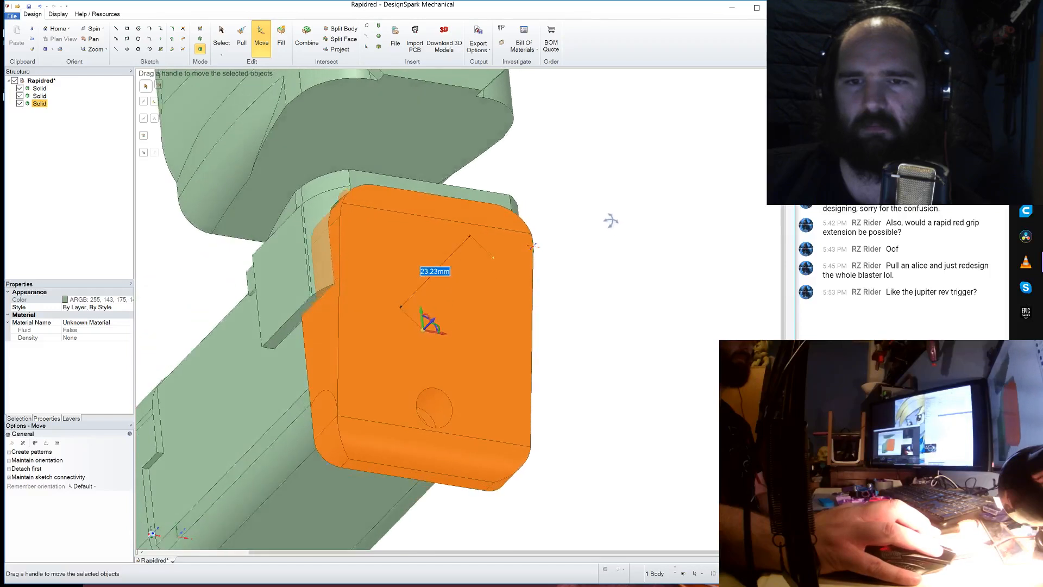
scroll(302, 305, up, 8)
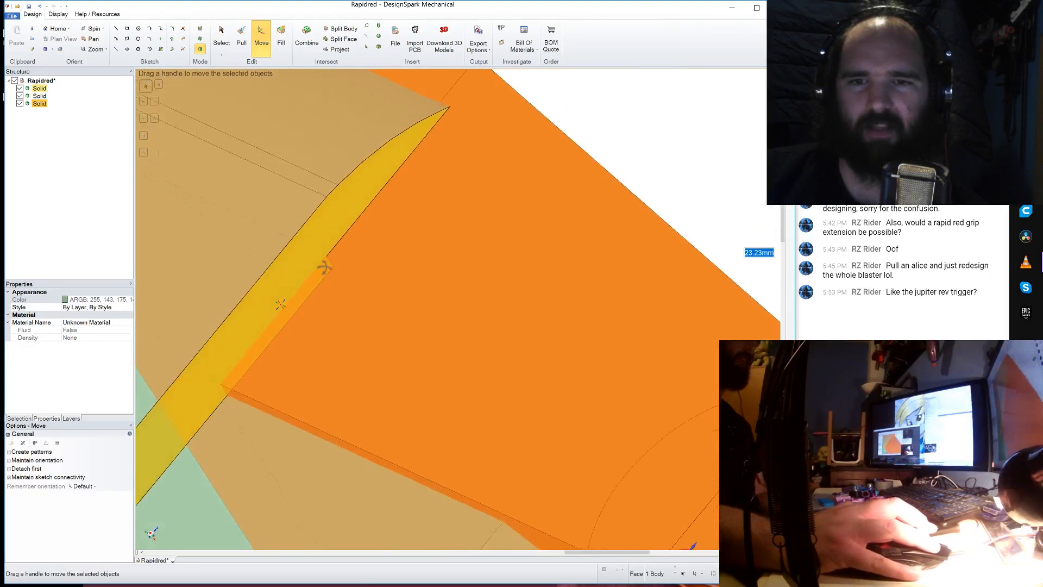
middle_drag(324, 267, 258, 328)
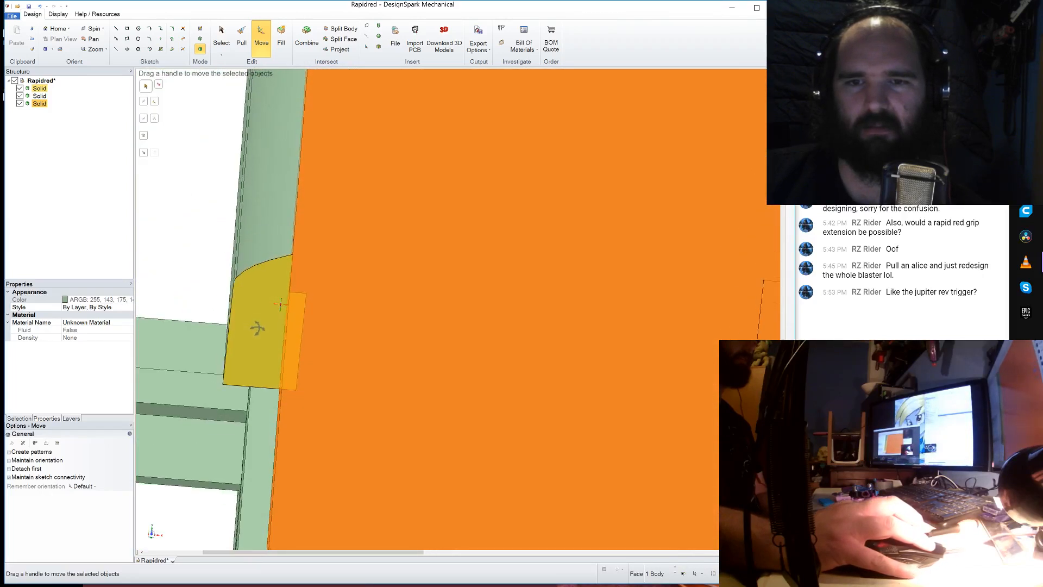
scroll(256, 340, down, 10)
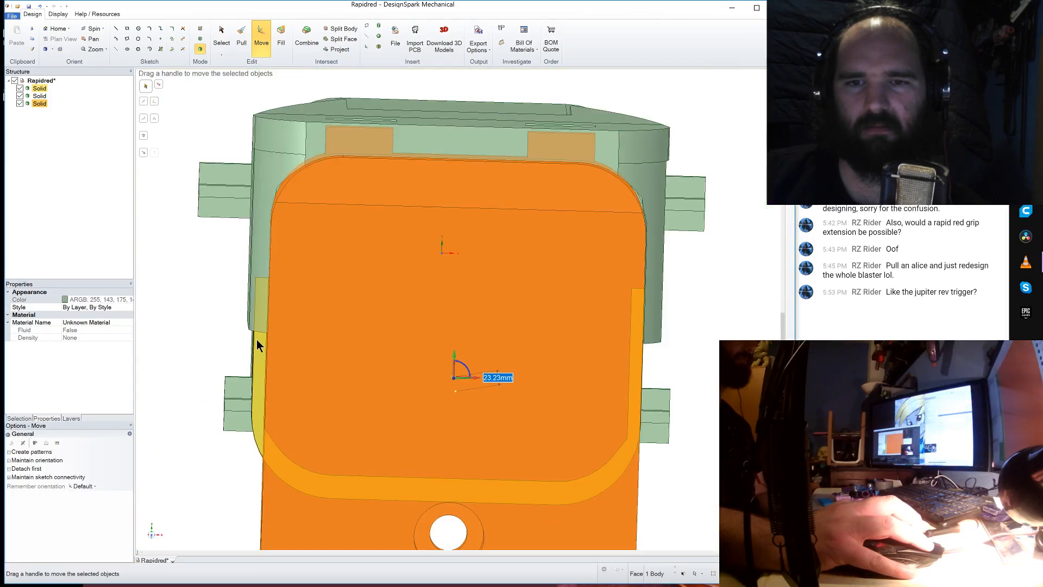
middle_drag(339, 305, 413, 373)
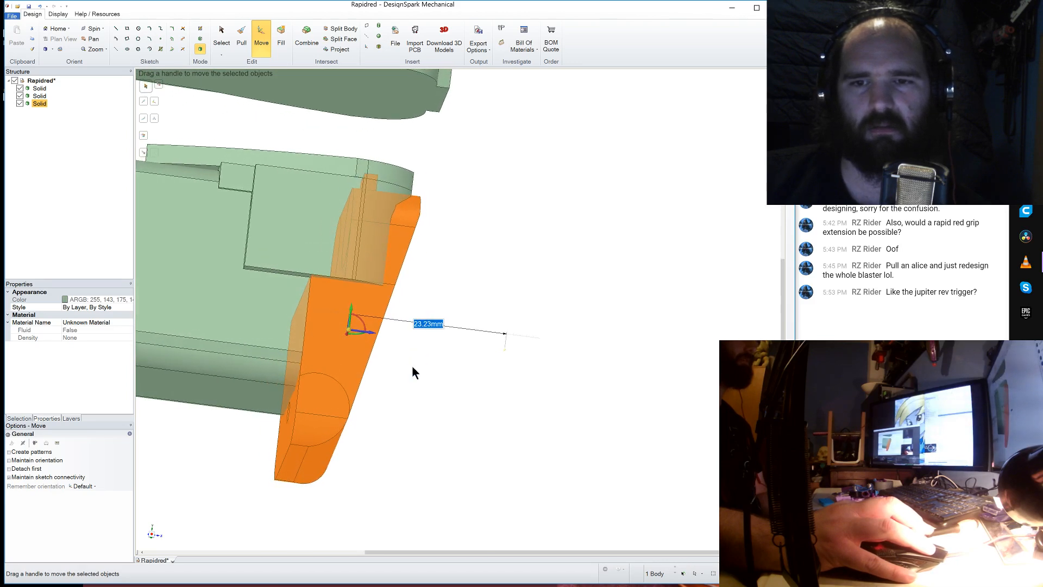
drag(374, 336, 384, 338)
- Inspect the end block's fit from inside the main body, then slide the block back out clear of it
middle_drag(384, 337, 368, 319)
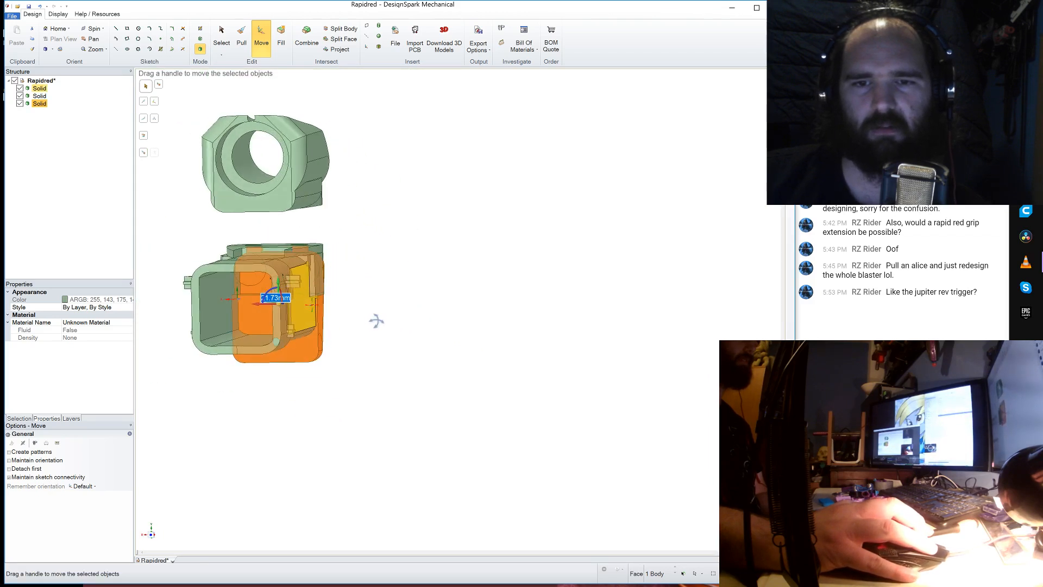
scroll(249, 305, up, 10)
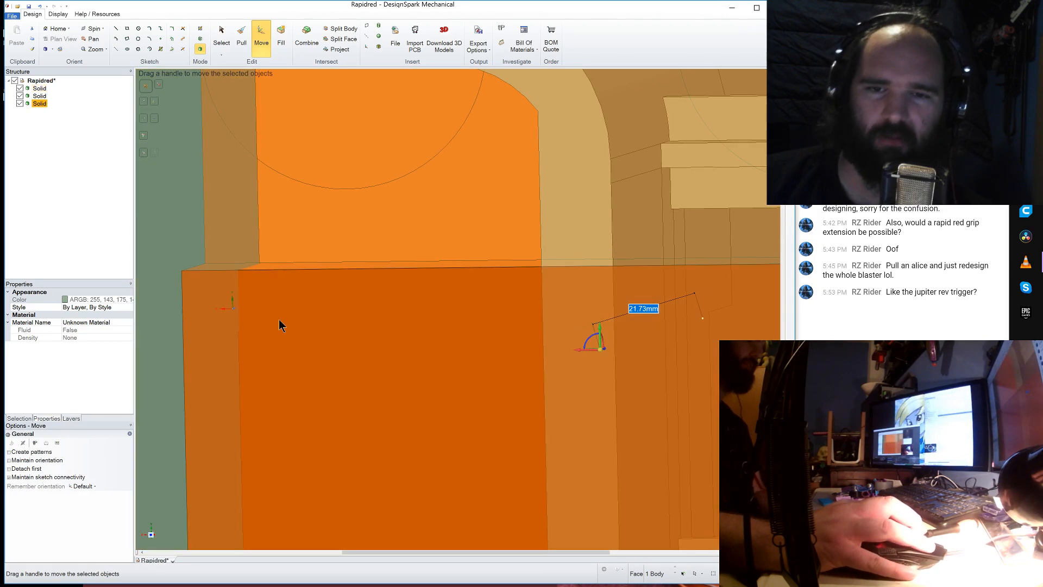
scroll(275, 292, down, 1)
scroll(274, 287, down, 5)
middle_drag(597, 349, 549, 345)
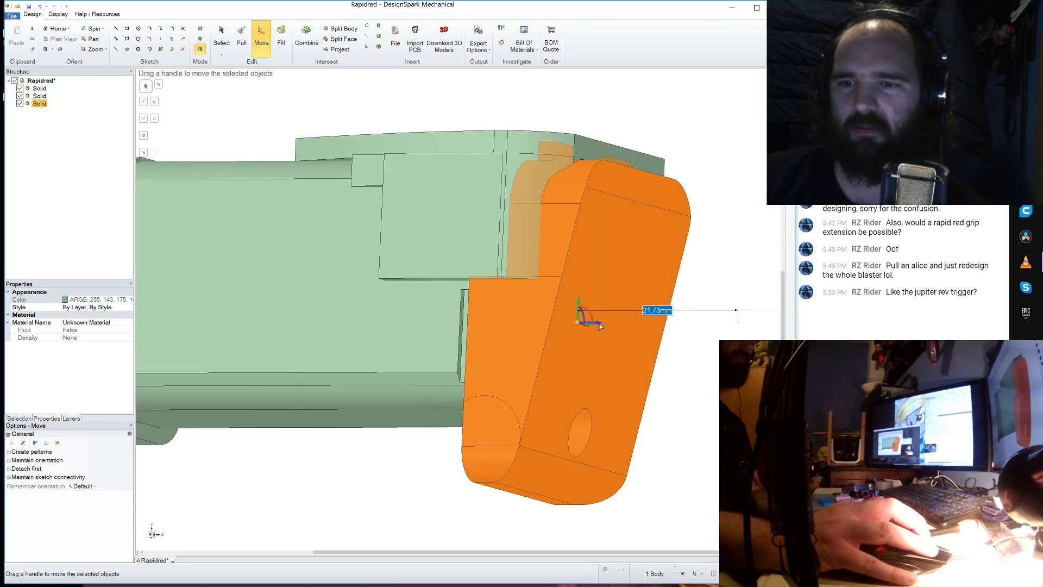
drag(599, 322, 753, 323)
- Delete the curved faces at the corners of the stepped notches on both sides of the main body's end
click(496, 295)
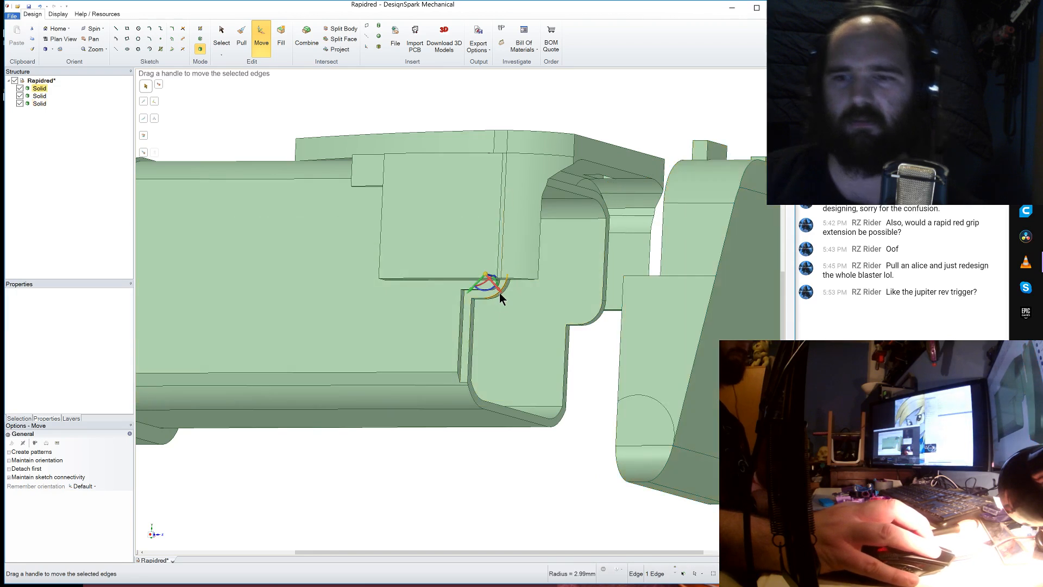
scroll(499, 295, up, 5)
click(502, 296)
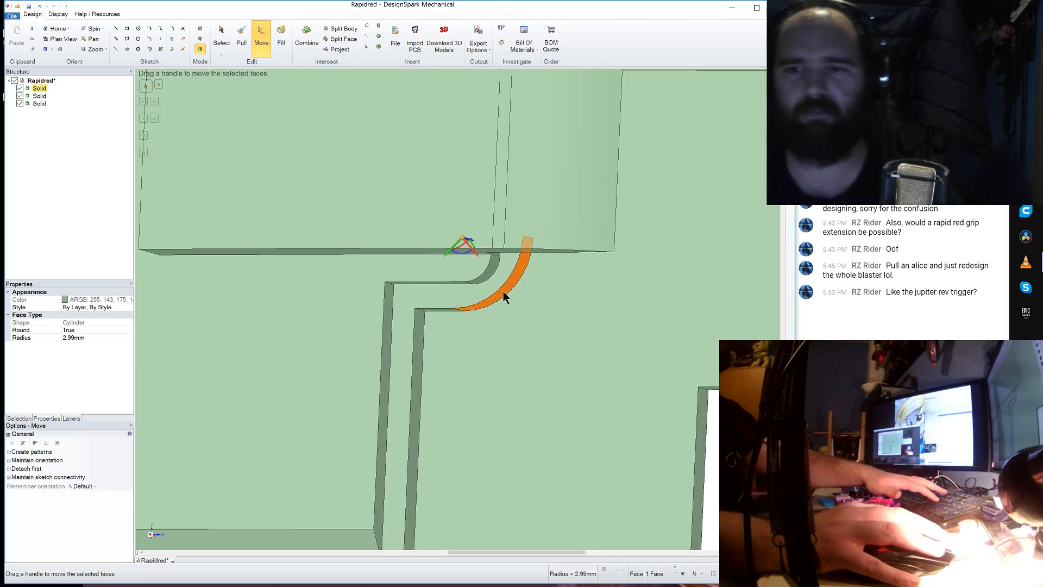
key(Delete)
click(486, 275)
key(Delete)
scroll(470, 284, down, 5)
middle_drag(471, 284, 420, 304)
scroll(462, 302, up, 6)
click(483, 277)
key(Delete)
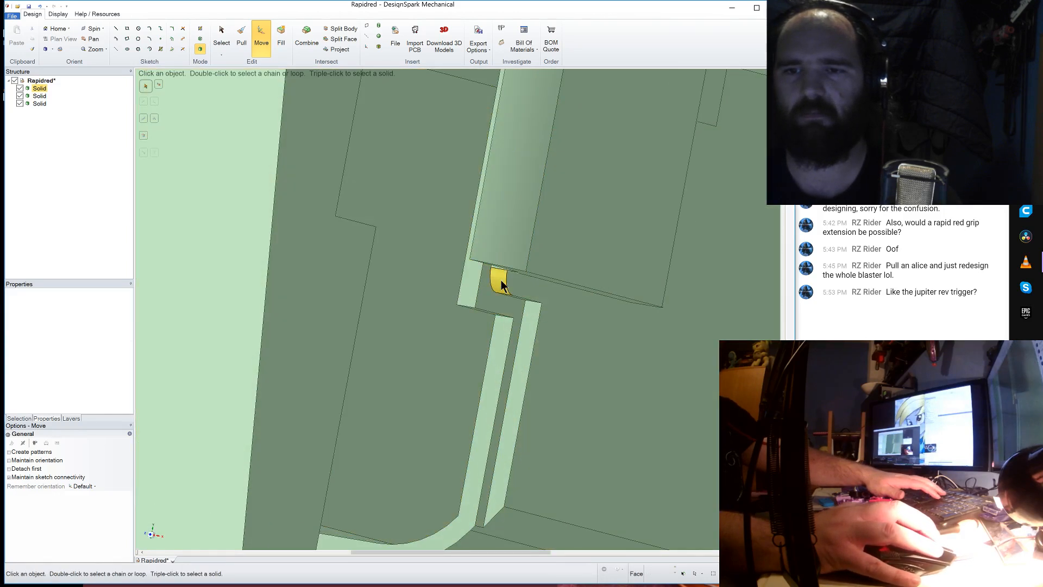
- Examine the main body's squared notches and the end block's matching step from both sides
scroll(488, 313, down, 6)
middle_drag(463, 333, 539, 324)
scroll(459, 329, down, 5)
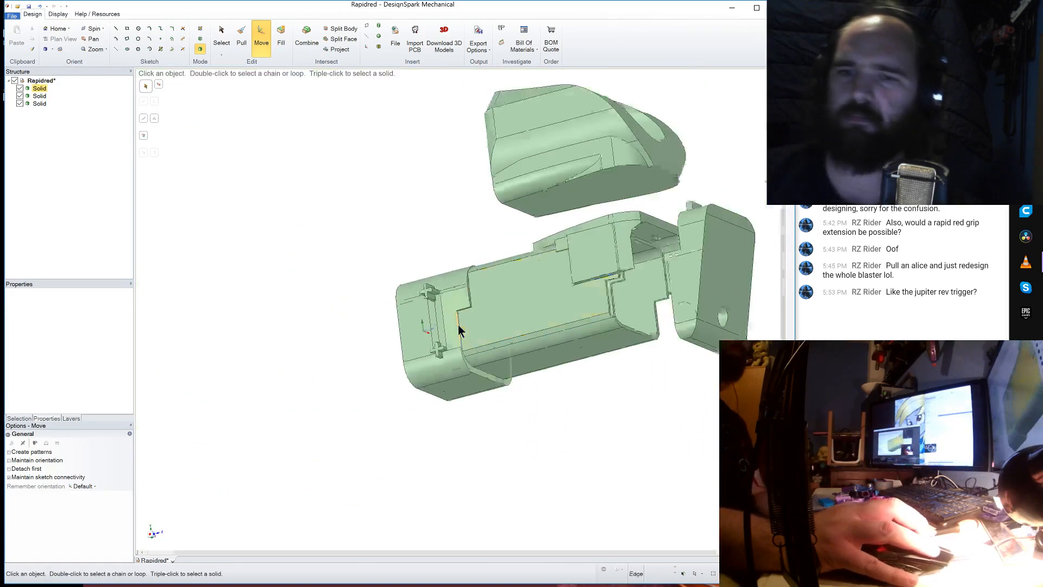
scroll(624, 293, up, 4)
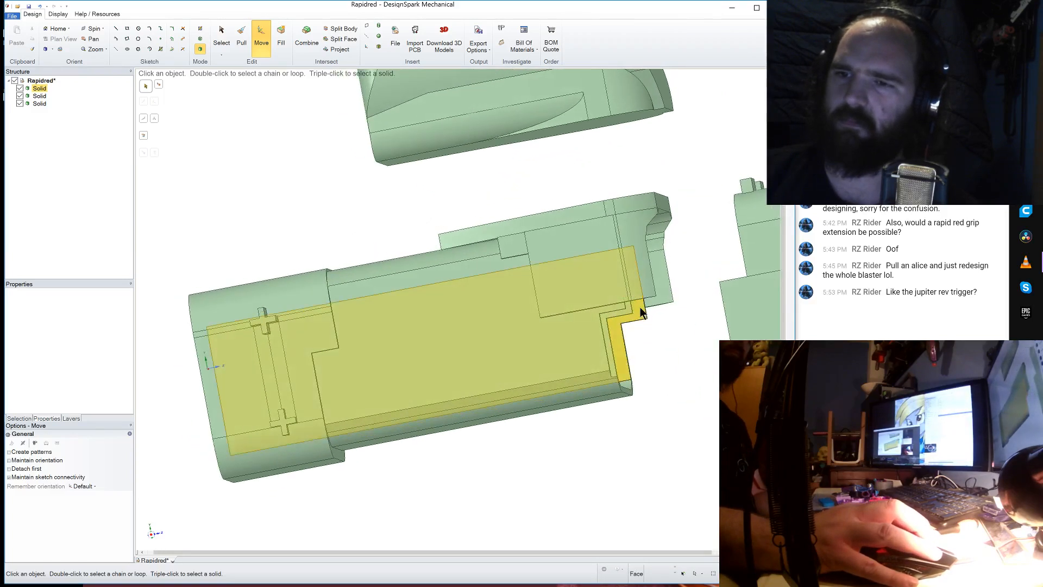
scroll(641, 312, down, 3)
middle_drag(657, 321, 546, 328)
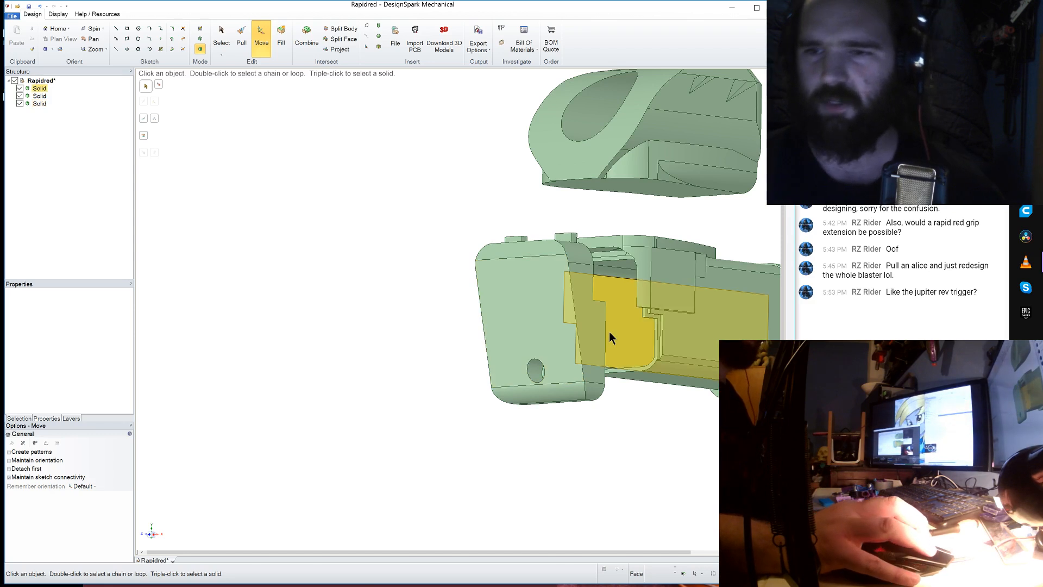
scroll(608, 331, up, 2)
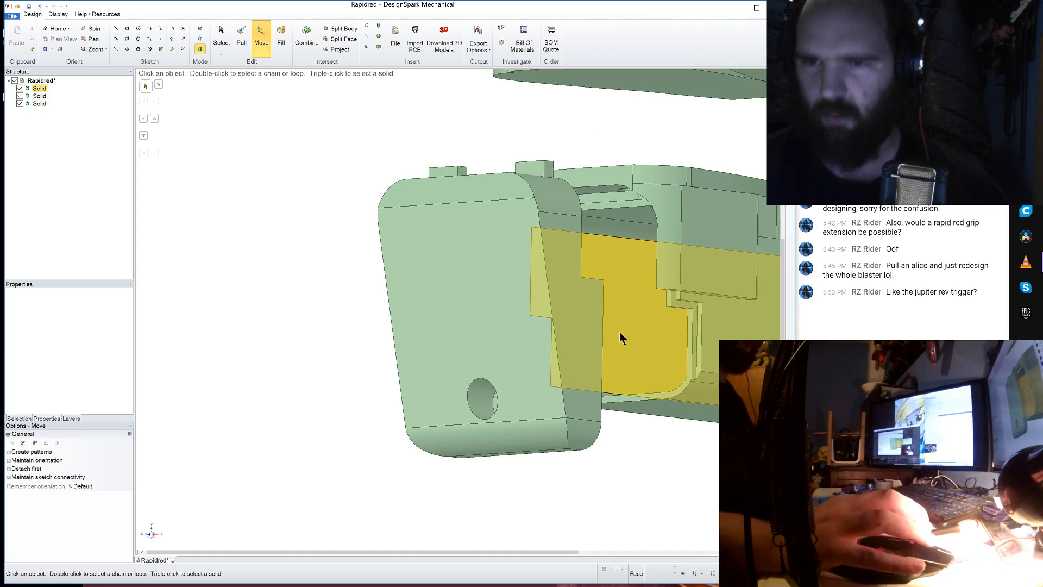
middle_drag(620, 331, 570, 332)
middle_drag(571, 331, 578, 332)
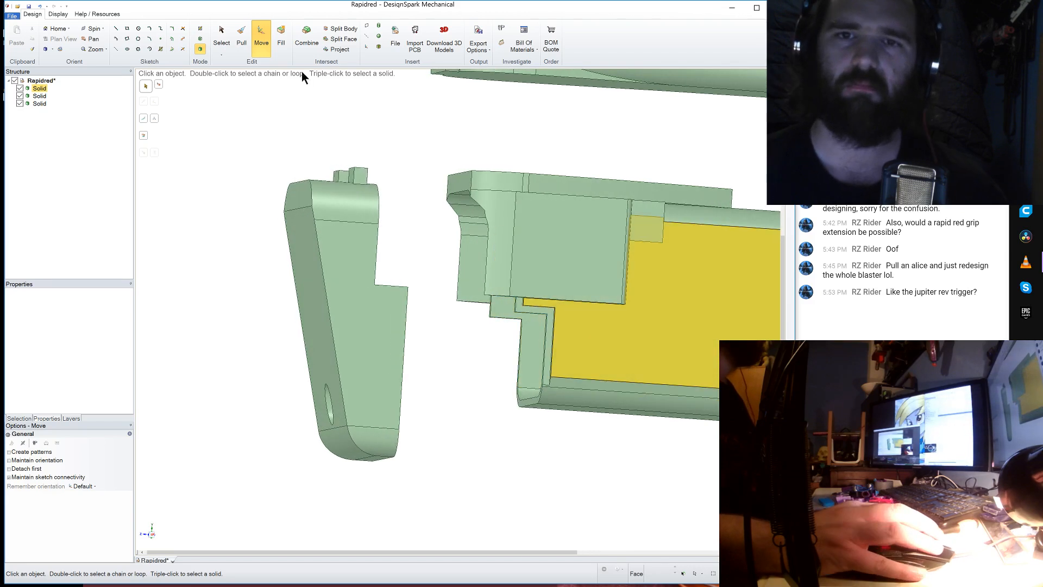
- Slide the whole end block up to the main body's end and check the joint in a lengthwise cross-section
triple_click(357, 299)
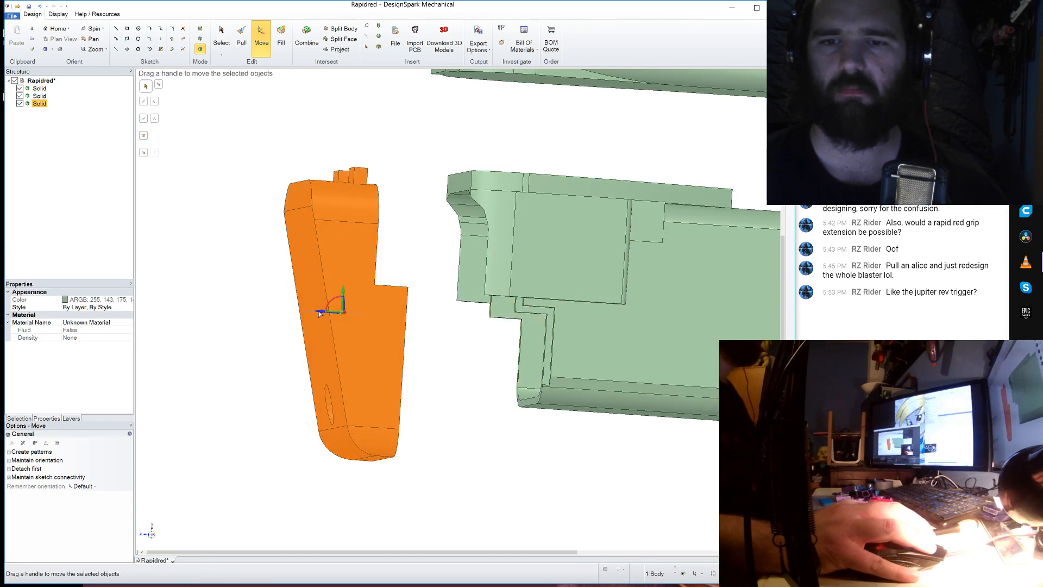
drag(326, 312, 427, 331)
click(534, 302)
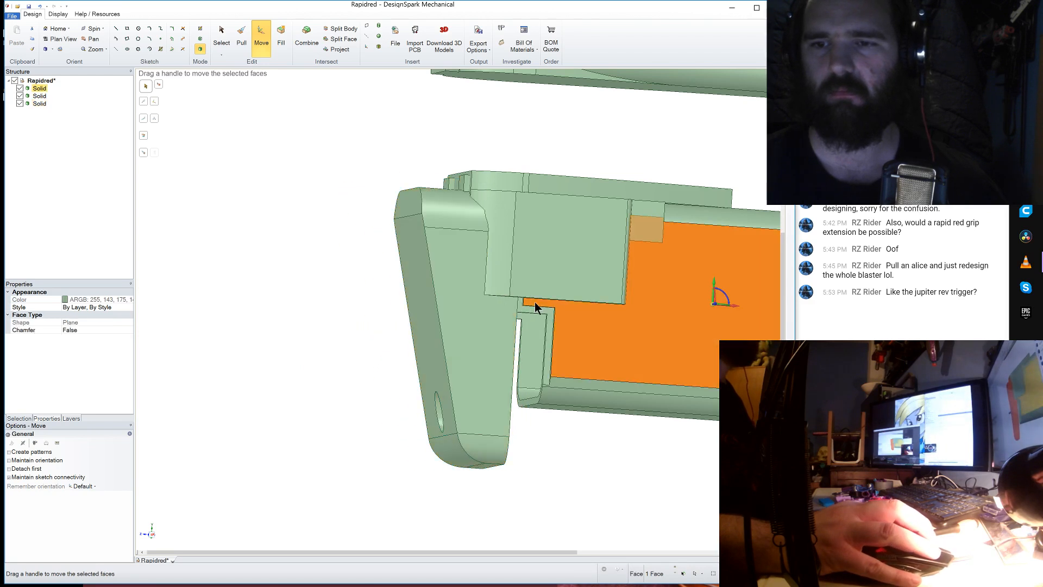
click(126, 28)
scroll(521, 307, up, 5)
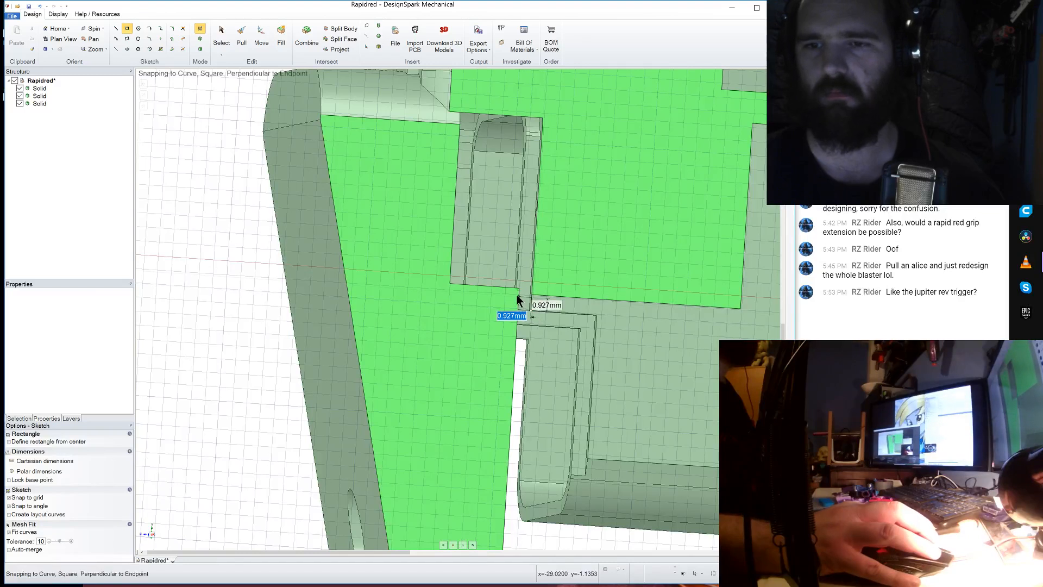
scroll(516, 288, down, 3)
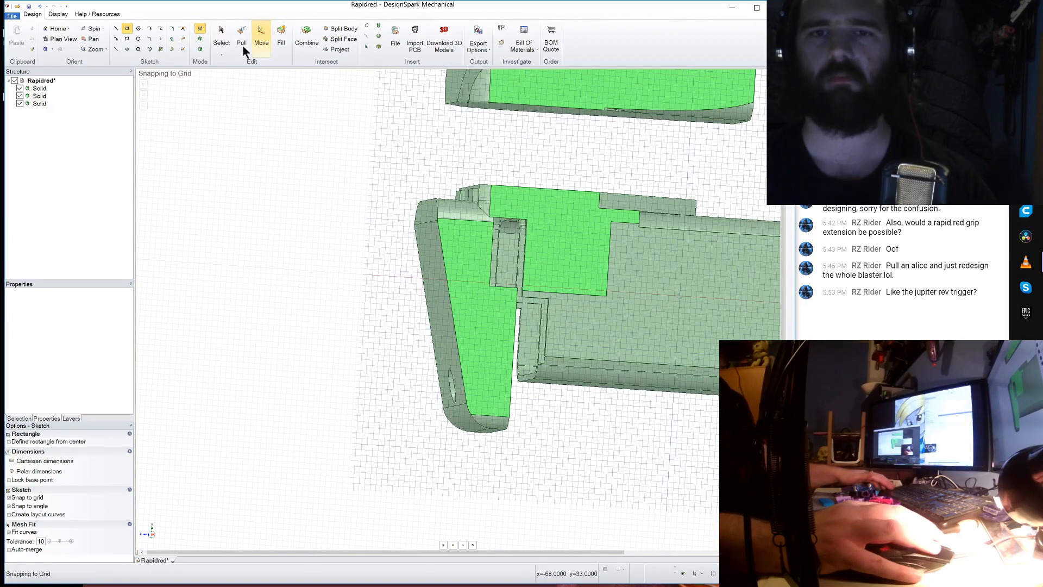
click(202, 48)
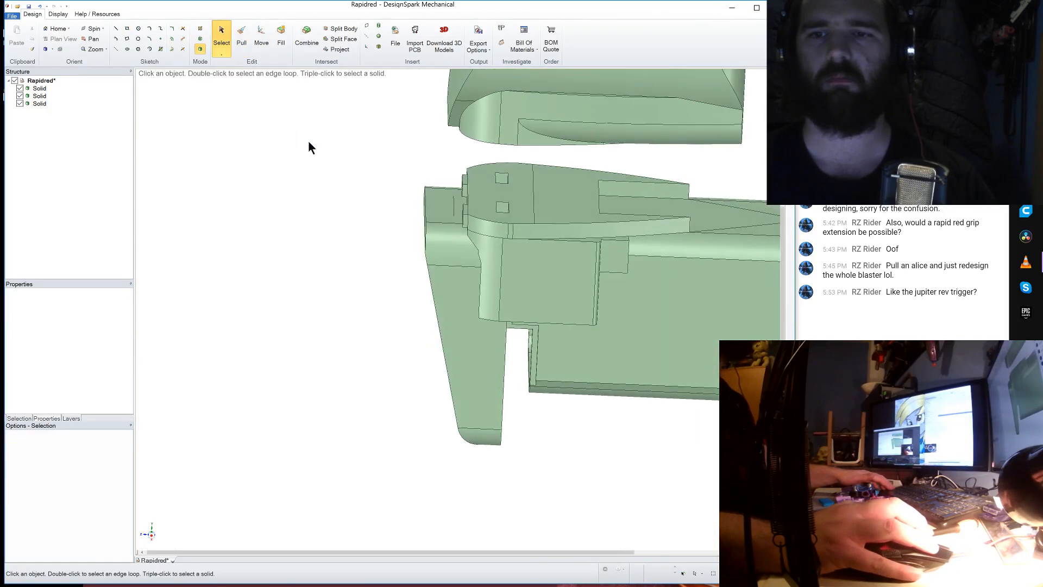
- Move the whole end block about 5.97 mm further into the main body, bringing its pegs to the square slots
scroll(441, 215, up, 3)
click(261, 37)
click(437, 238)
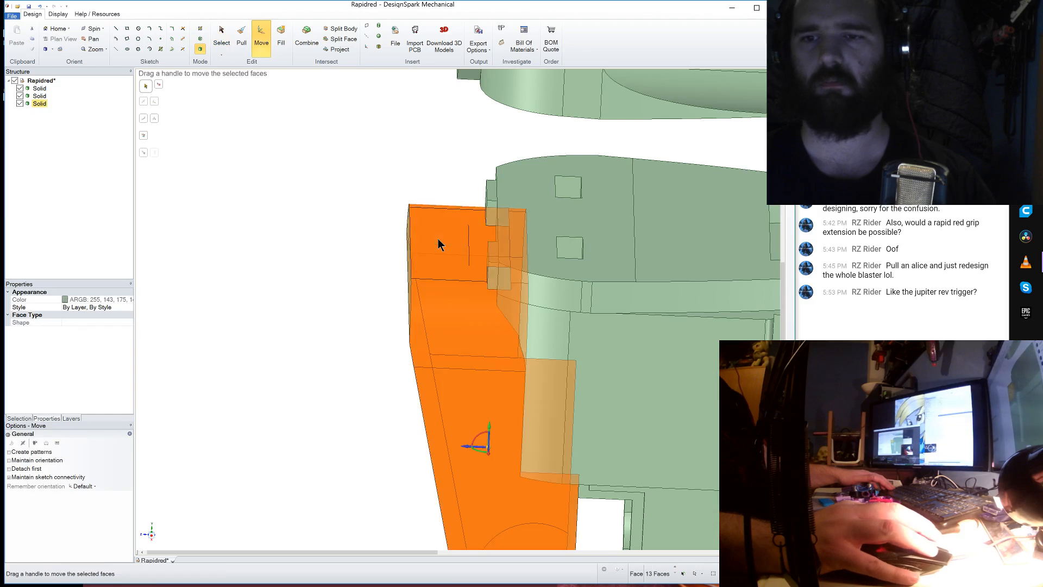
drag(468, 458, 536, 462)
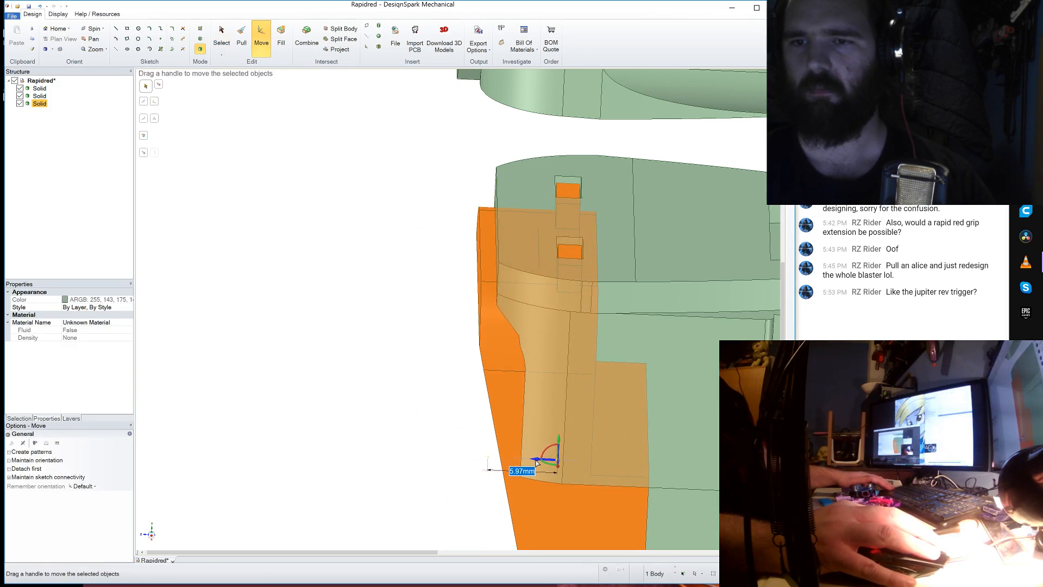
- Check the end block's fit against the main body in a lengthwise cross-section through one of the square slots
click(568, 244)
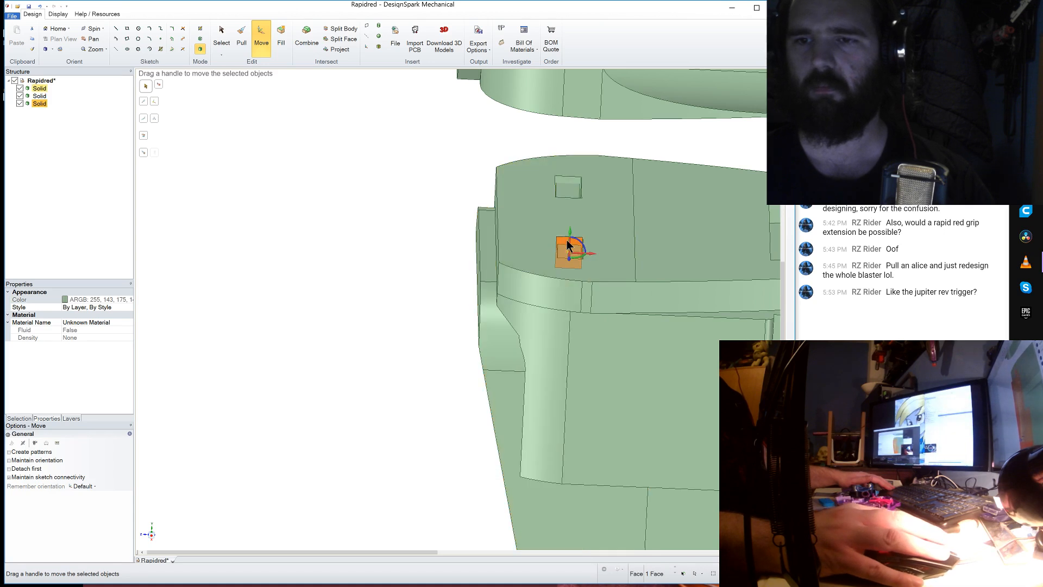
click(127, 28)
scroll(555, 260, up, 3)
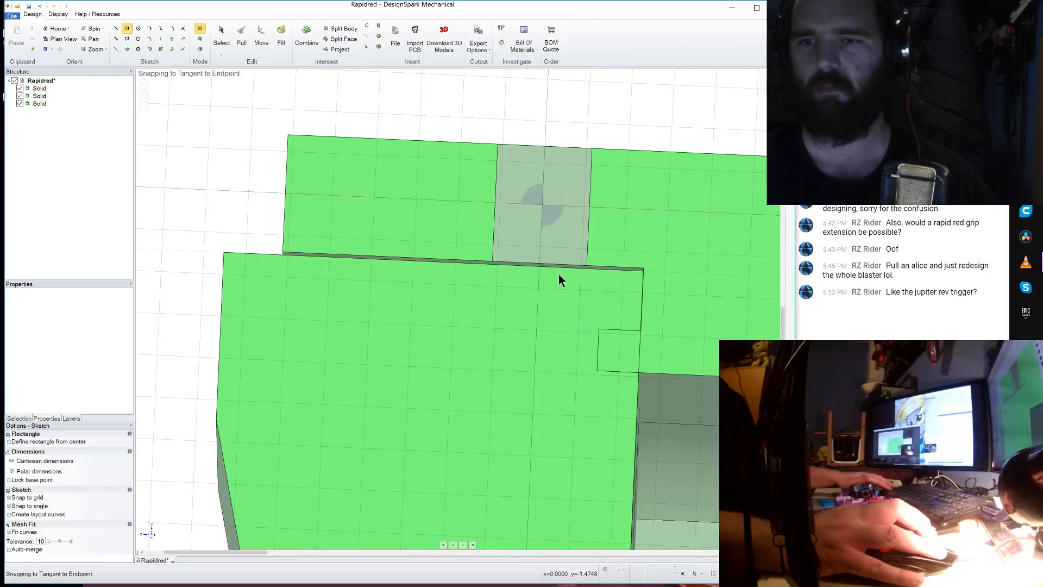
scroll(537, 282, down, 3)
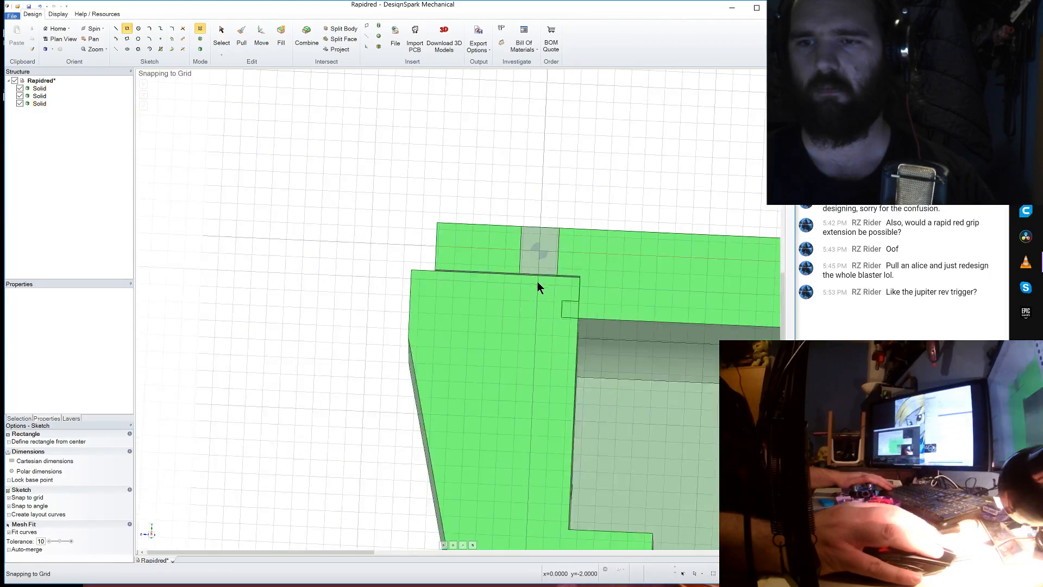
mouse_move(536, 281)
middle_down()
mouse_move(522, 301)
mouse_move(572, 293)
mouse_move(537, 298)
mouse_move(575, 282)
mouse_move(565, 296)
mouse_move(530, 294)
middle_up()
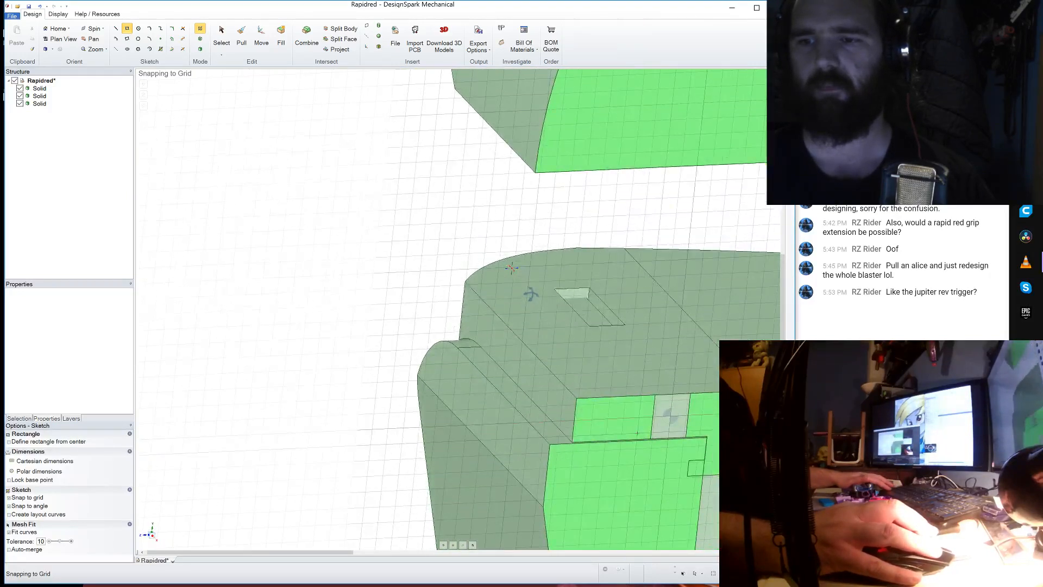
click(200, 50)
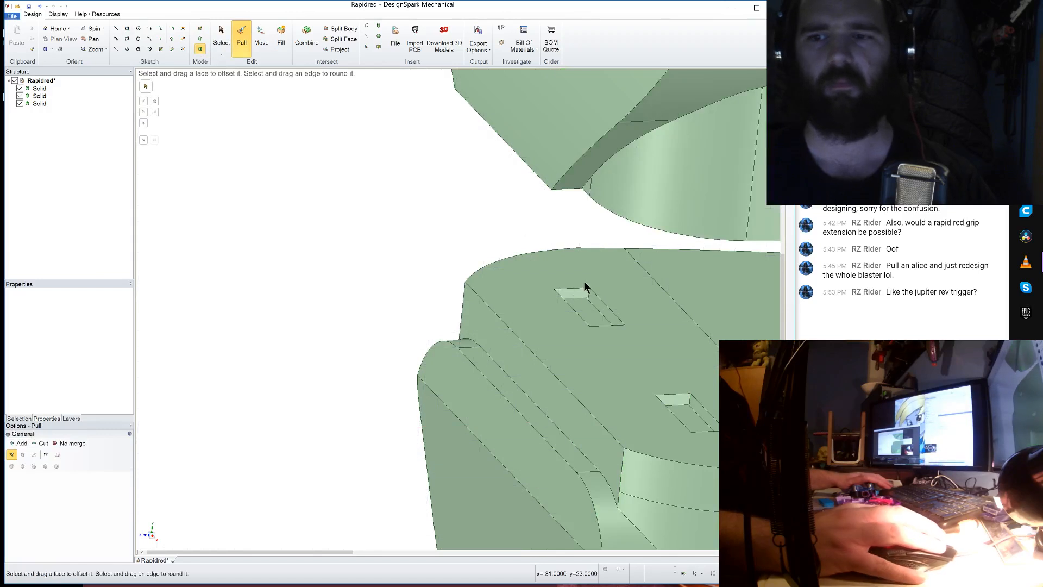
- Examine how the end block's pegs sit in the main body's square slots in a crosswise section through the pegs
click(602, 313)
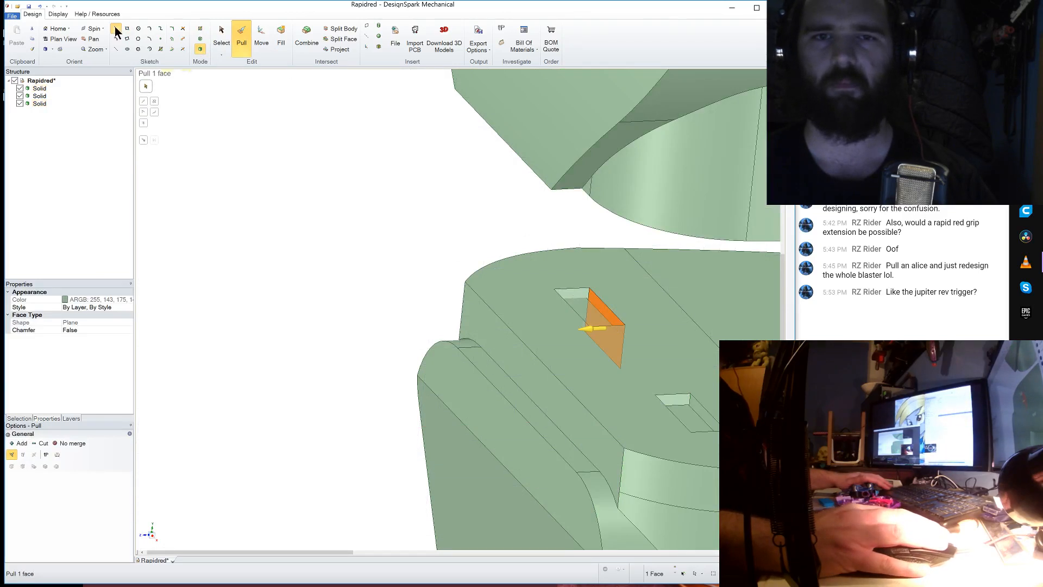
click(115, 29)
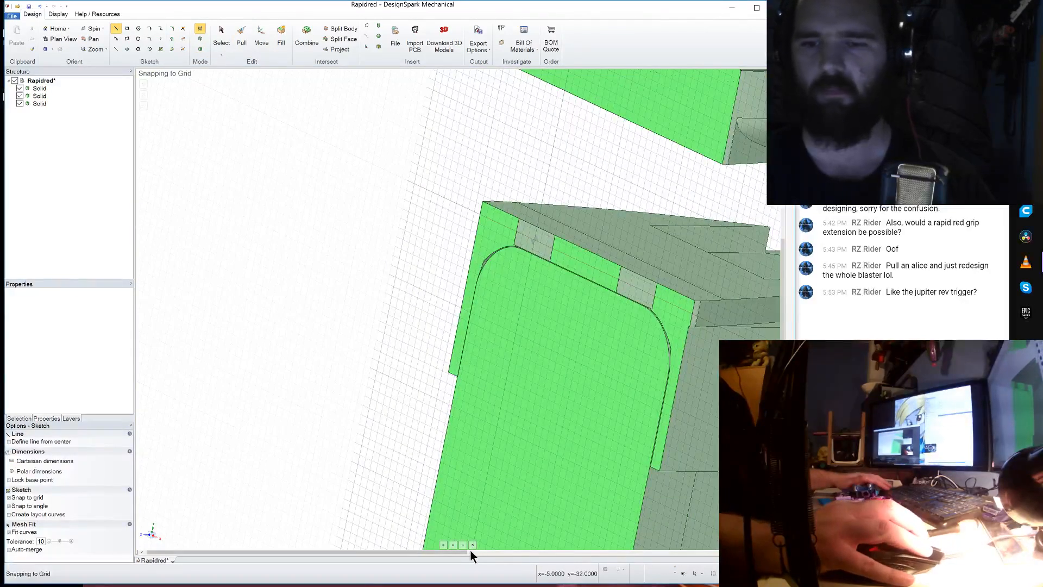
click(464, 545)
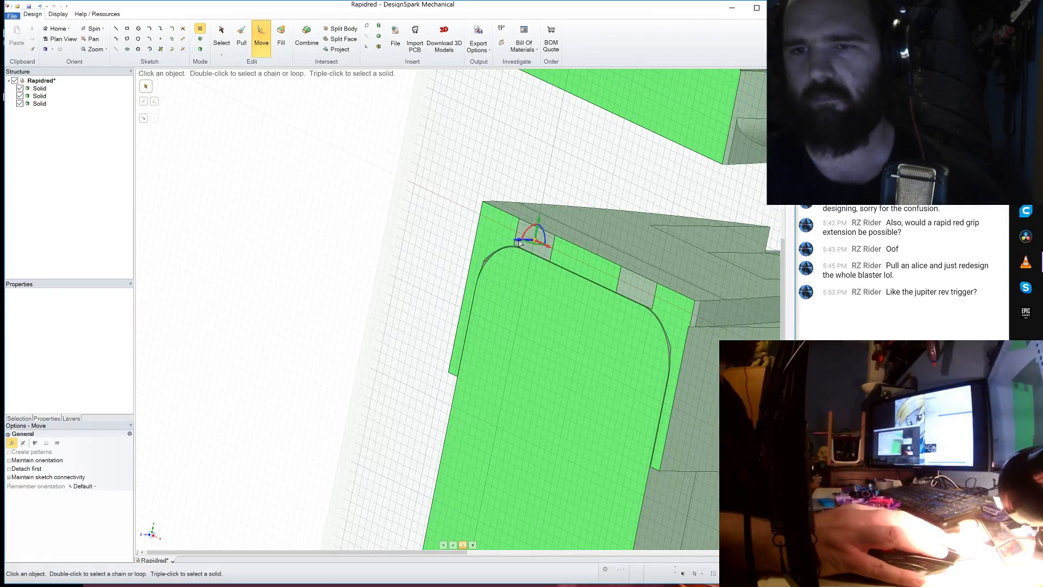
drag(520, 243, 515, 244)
middle_drag(456, 267, 505, 271)
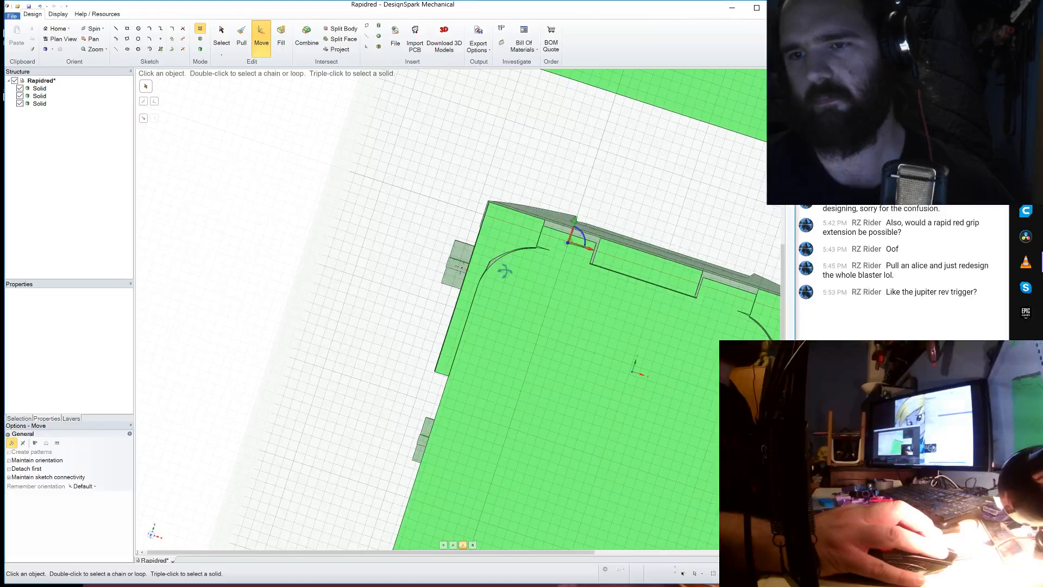
scroll(505, 276, up, 4)
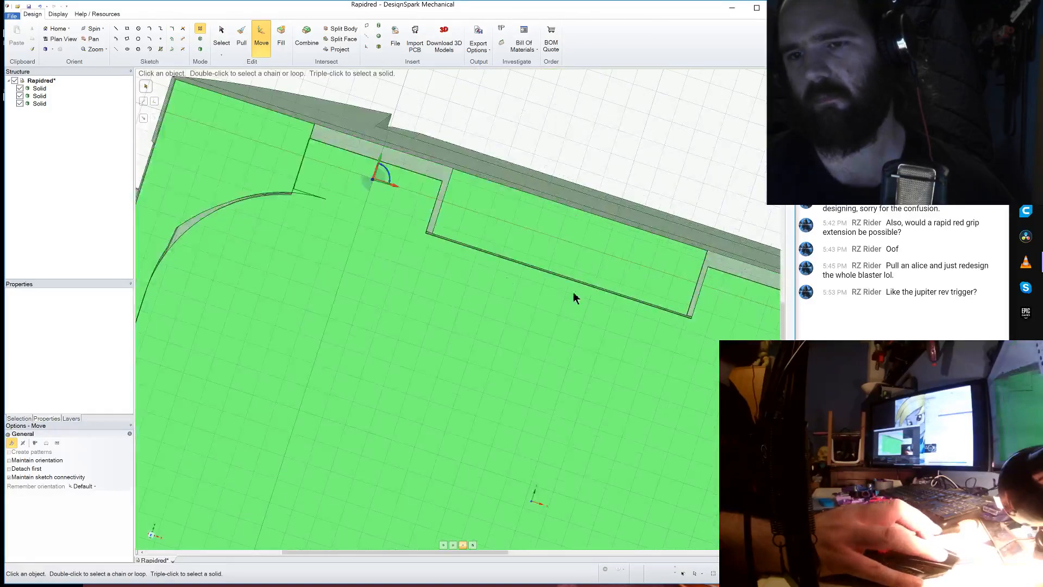
scroll(287, 178, down, 4)
scroll(543, 261, up, 5)
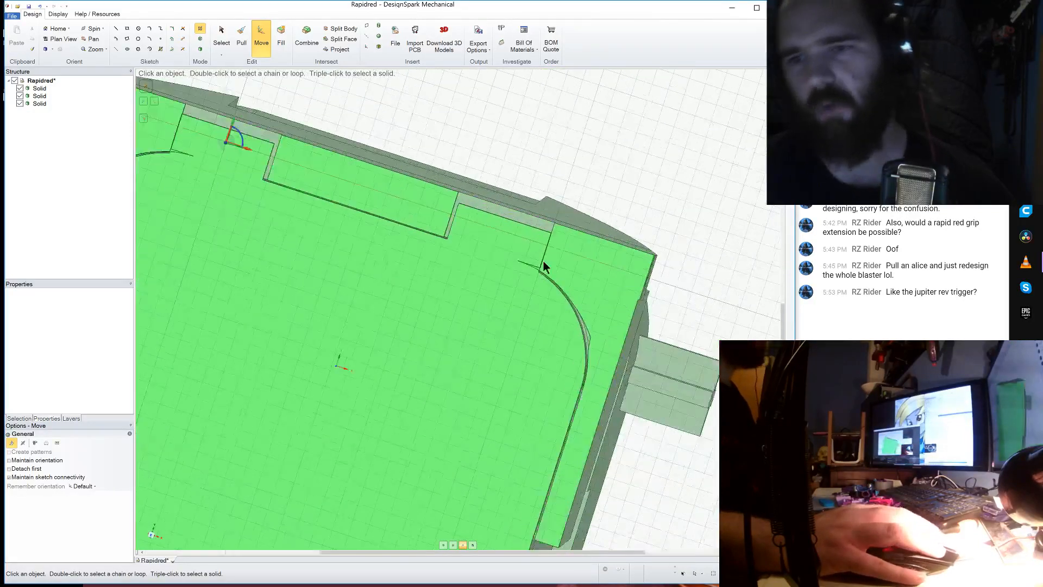
scroll(547, 244, up, 6)
scroll(586, 245, down, 7)
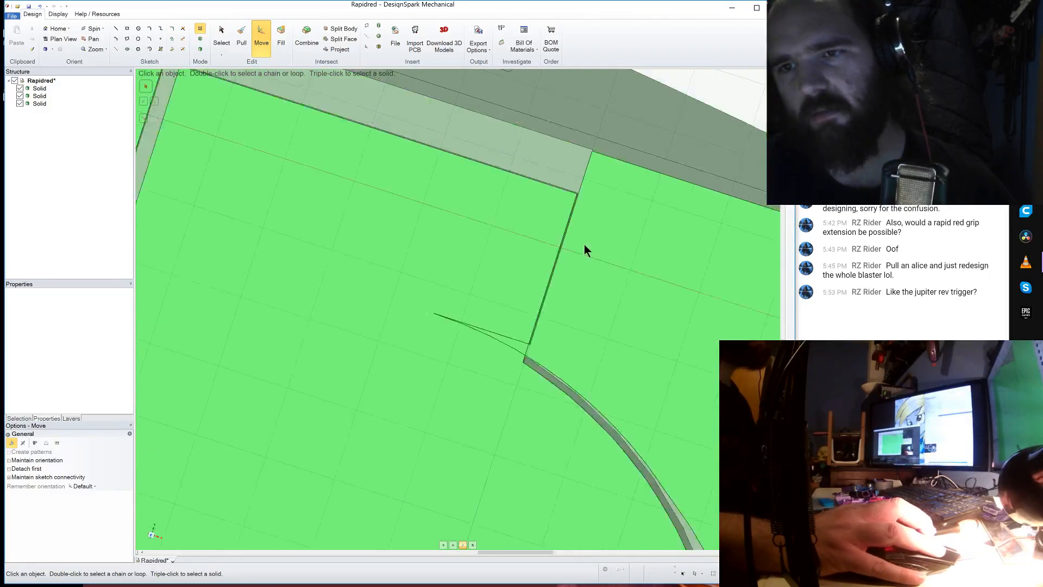
scroll(318, 189, up, 5)
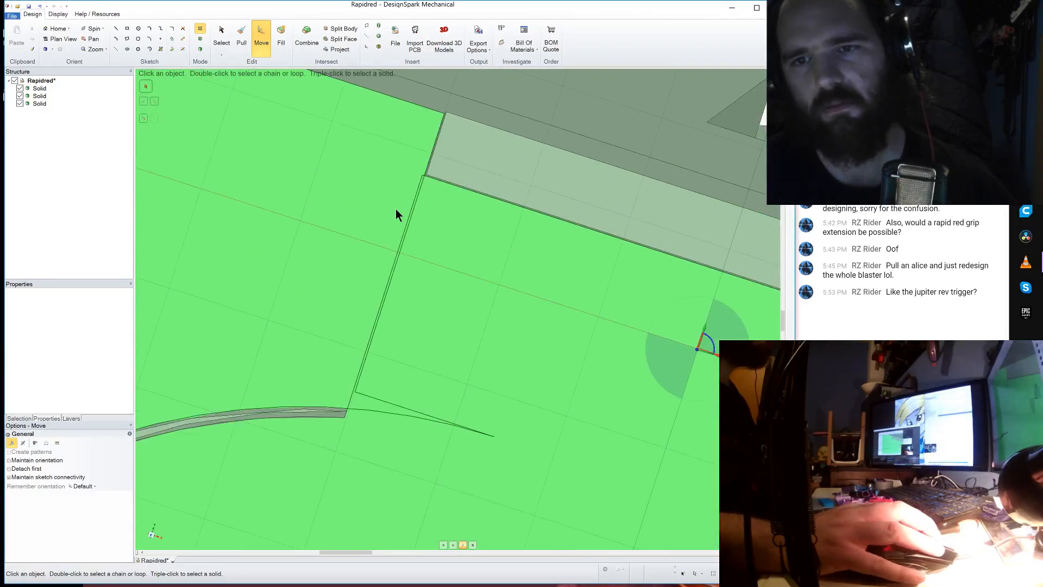
- Measure the side gap between the peg and its slot in the cross-section with a trial line, and return to the solid view
key(l)
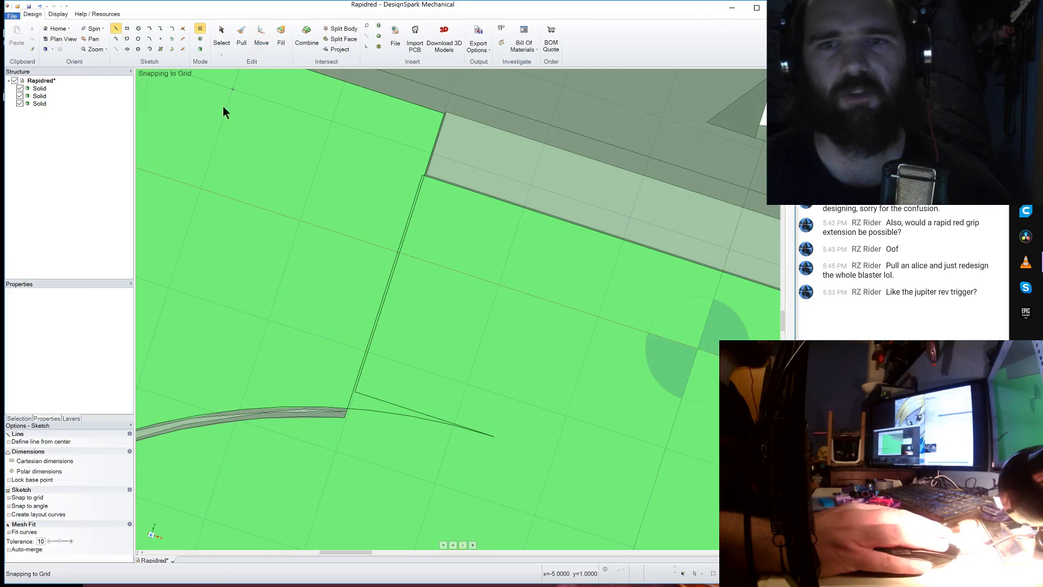
scroll(421, 175, up, 2)
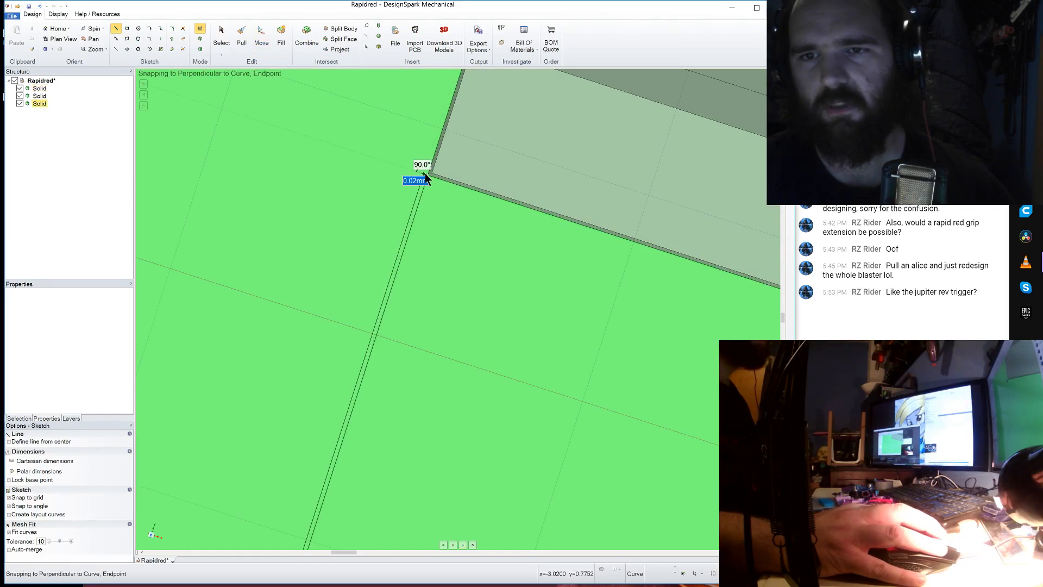
scroll(425, 173, up, 1)
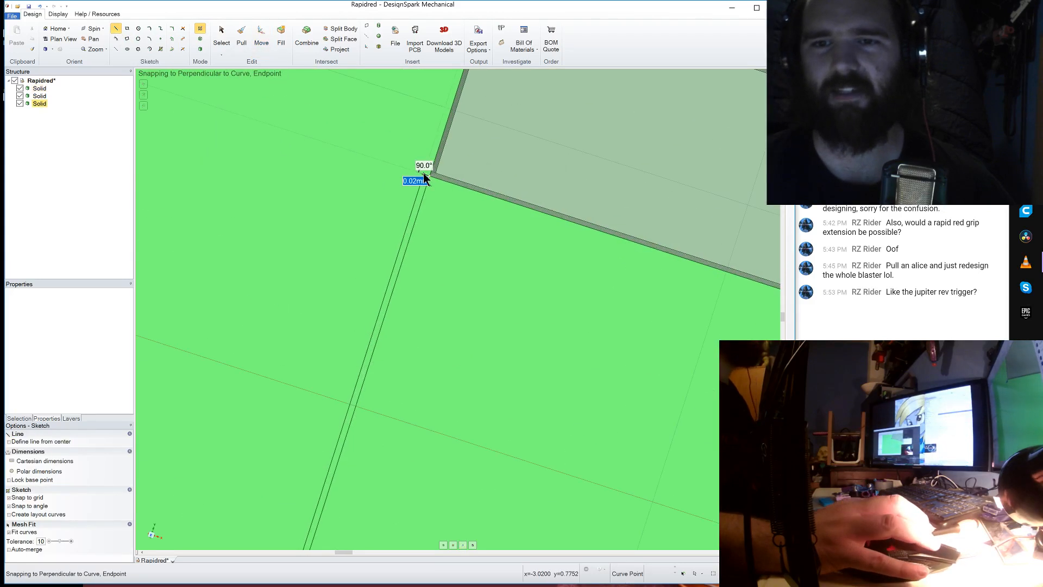
scroll(424, 174, down, 5)
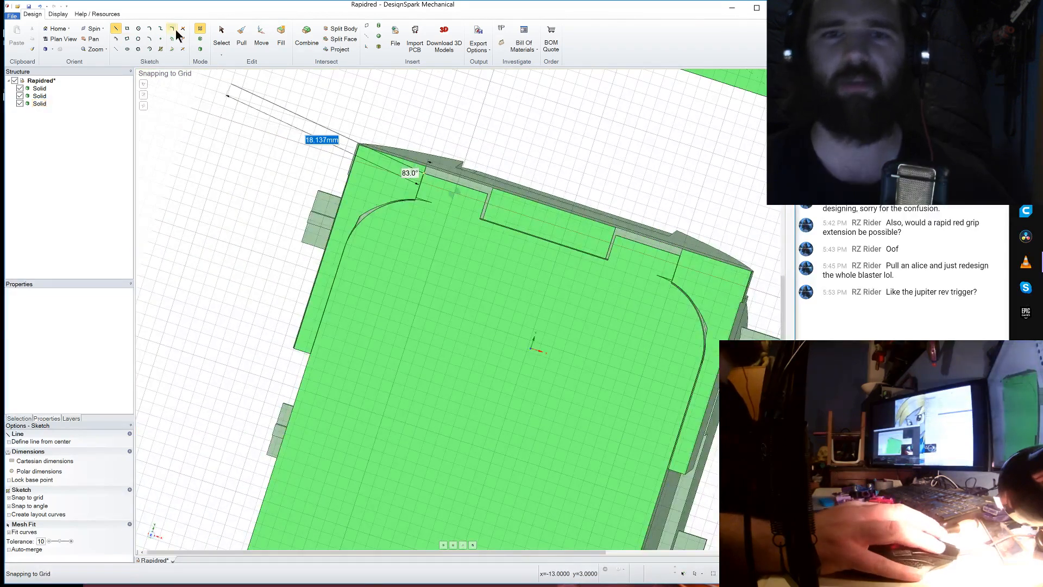
click(264, 40)
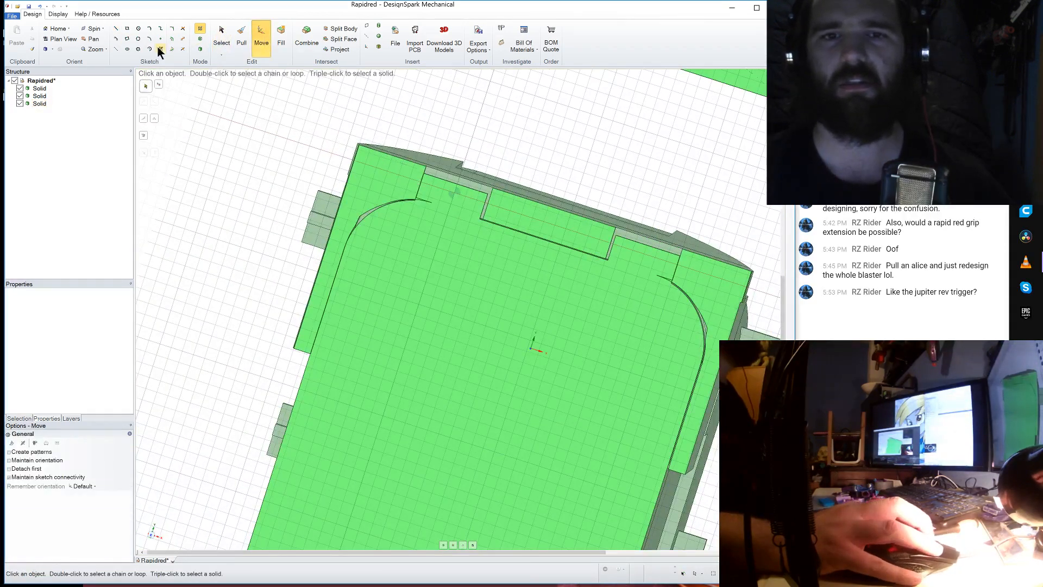
click(200, 49)
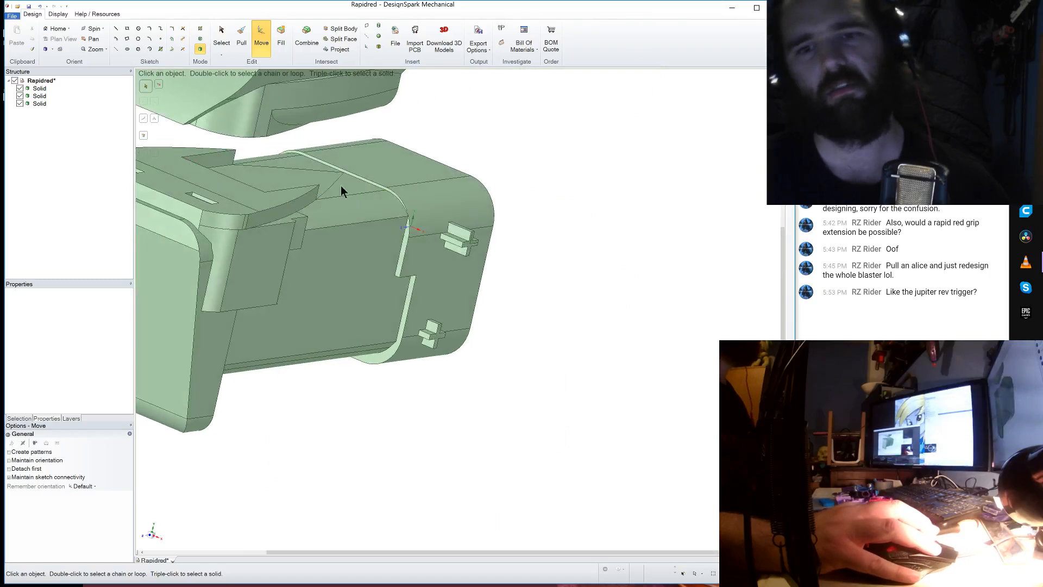
- Move the whole end block about 26.74 mm out of the main body to expose the peg slots
scroll(308, 218, up, 5)
triple_click(539, 229)
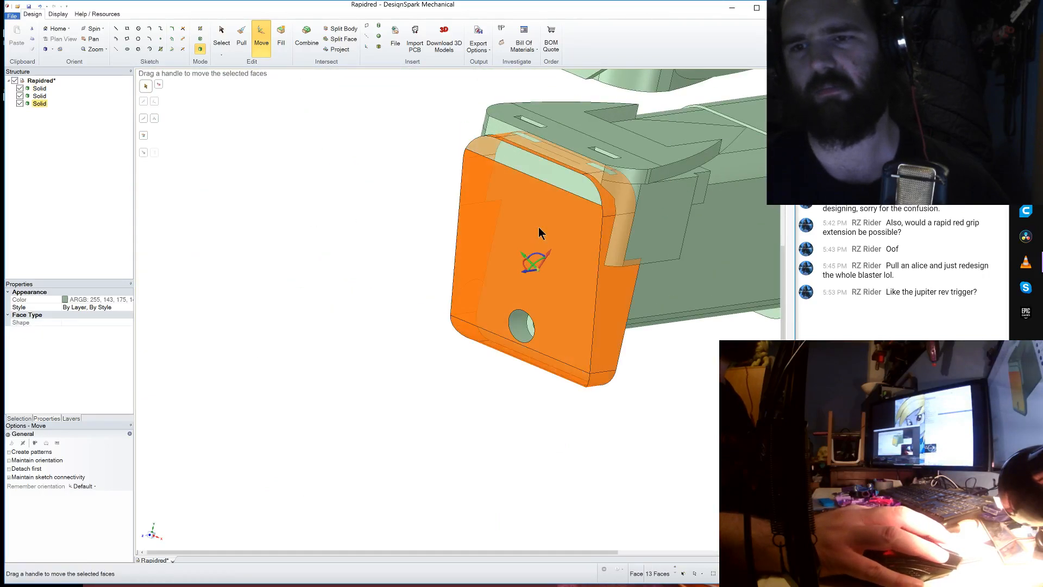
drag(540, 259, 497, 256)
scroll(529, 116, down, 5)
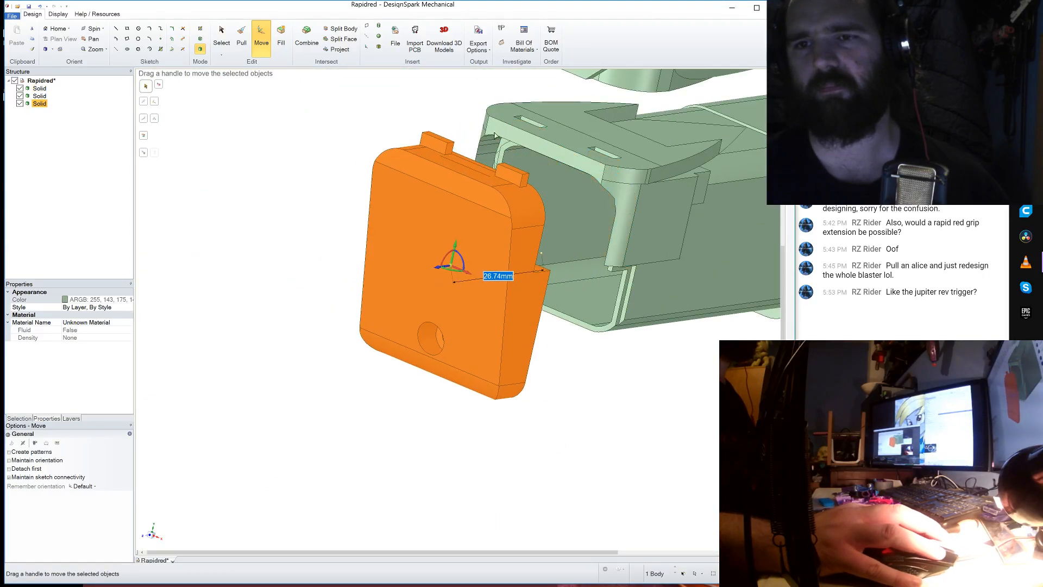
scroll(529, 116, up, 5)
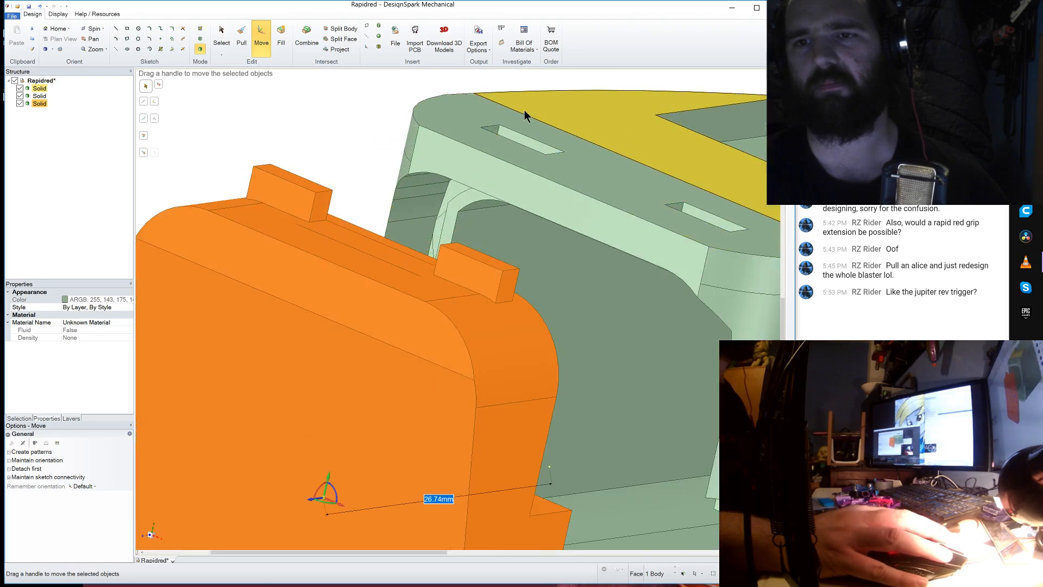
- Pull the outer end face of one peg slot in the main body by -0.25 mm to lengthen the slot
click(242, 35)
click(496, 132)
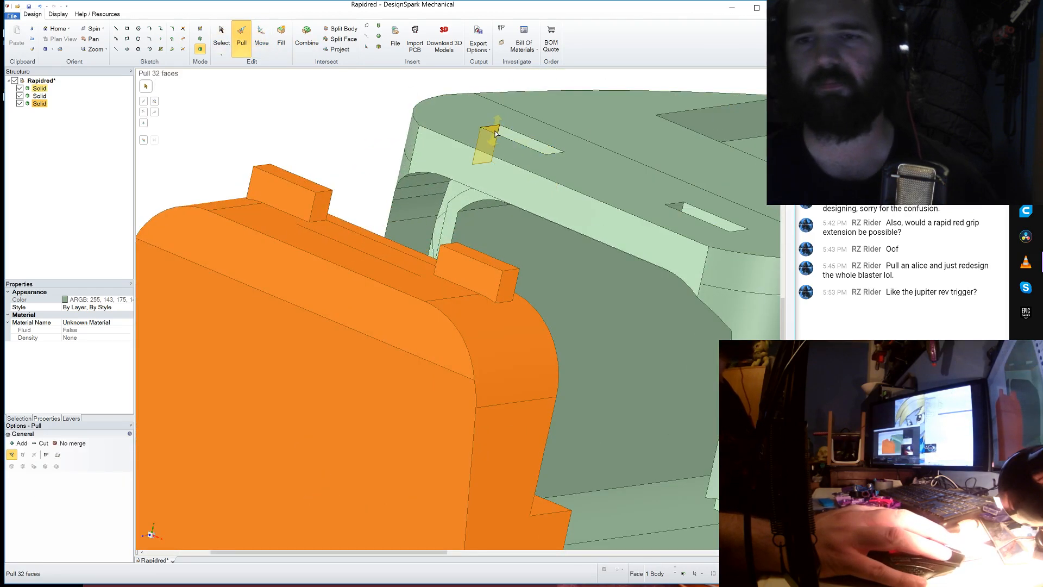
click(495, 132)
text(-.)
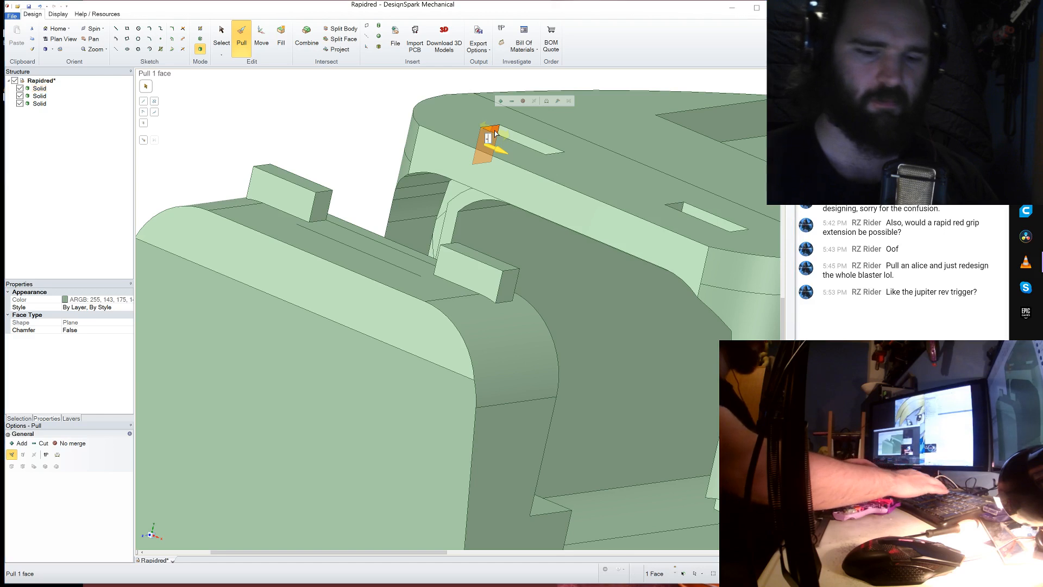
text(25)
key(Return)
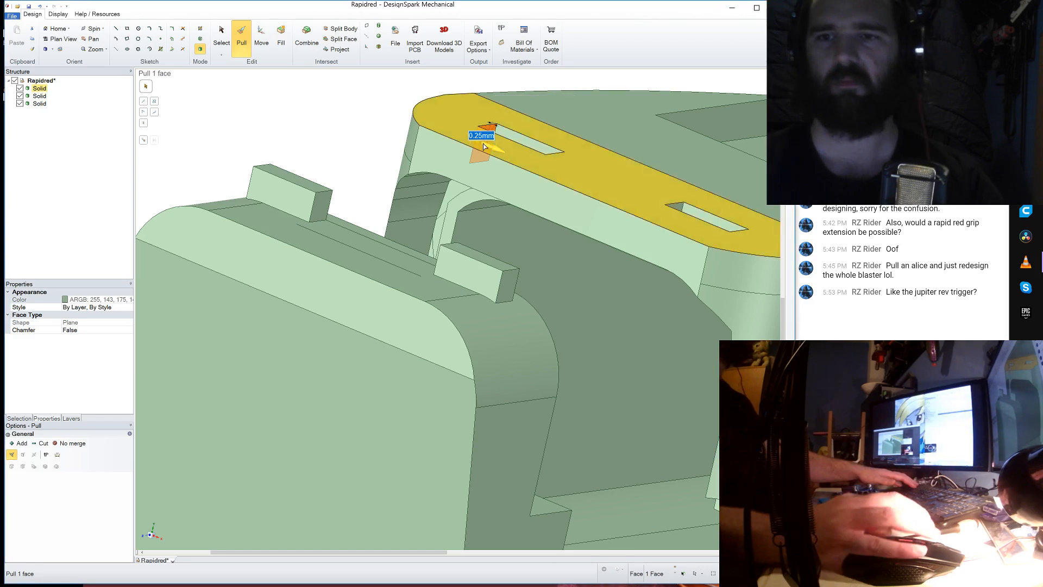
- Lengthen the other peg slot by pulling its outer end face -0.25 mm
middle_drag(494, 134, 553, 179)
click(653, 188)
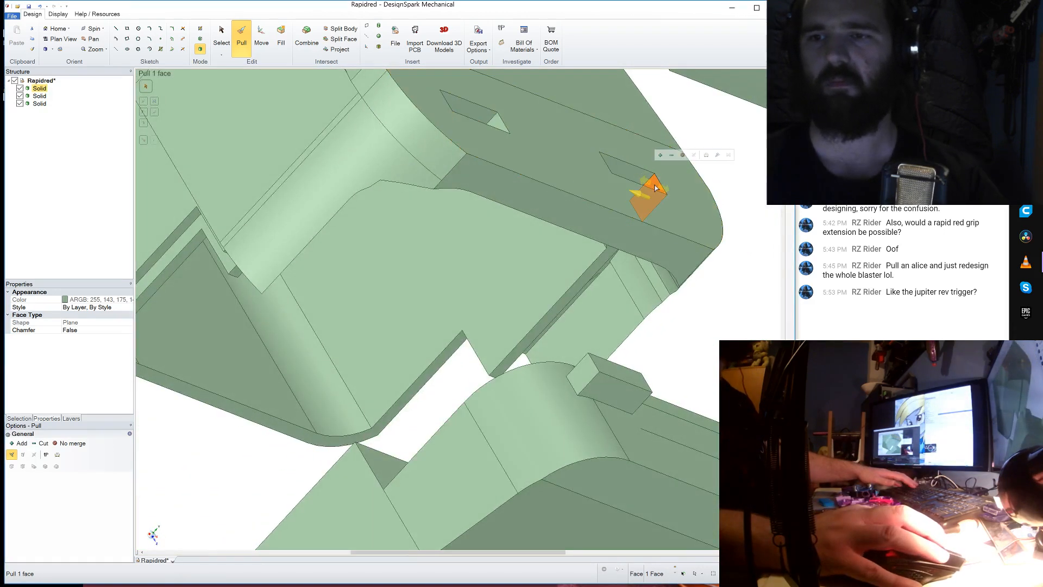
text(-)
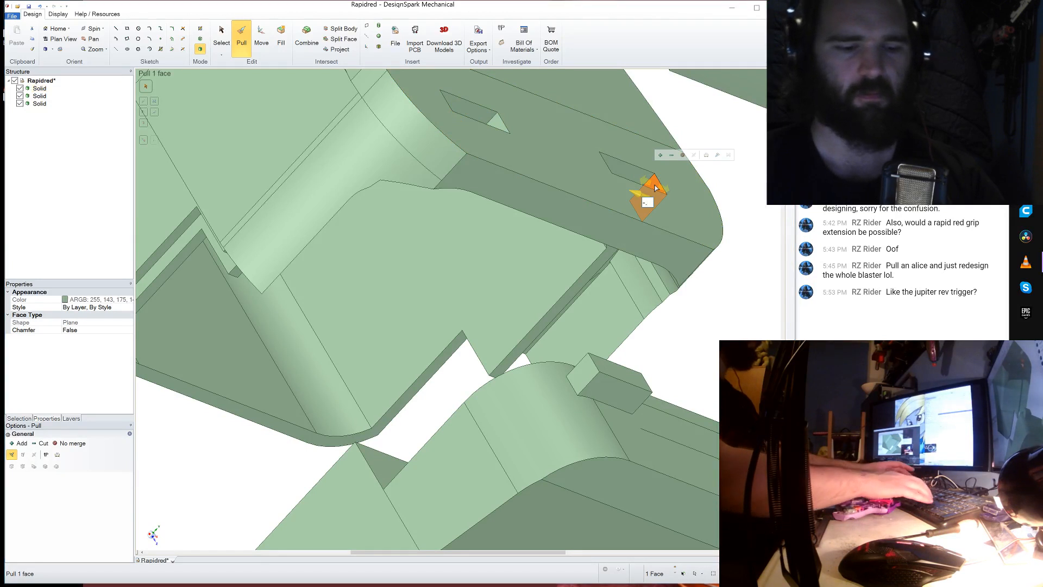
text(.25)
key(Return)
- Move the whole end block back into the main body by about 26.64 mm in total, seating its pegs in the slots
middle_drag(601, 218, 660, 239)
click(260, 36)
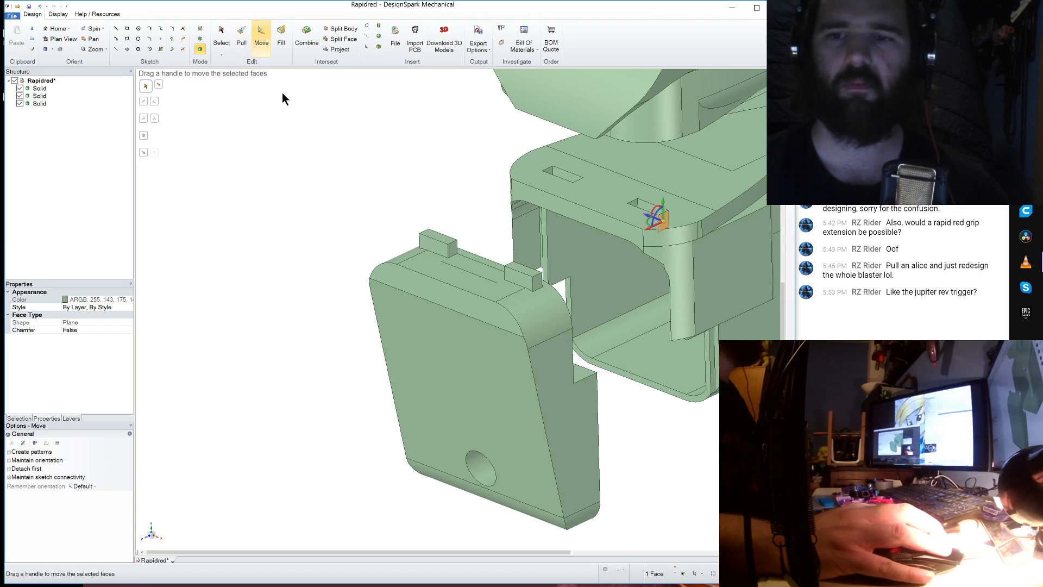
triple_click(449, 335)
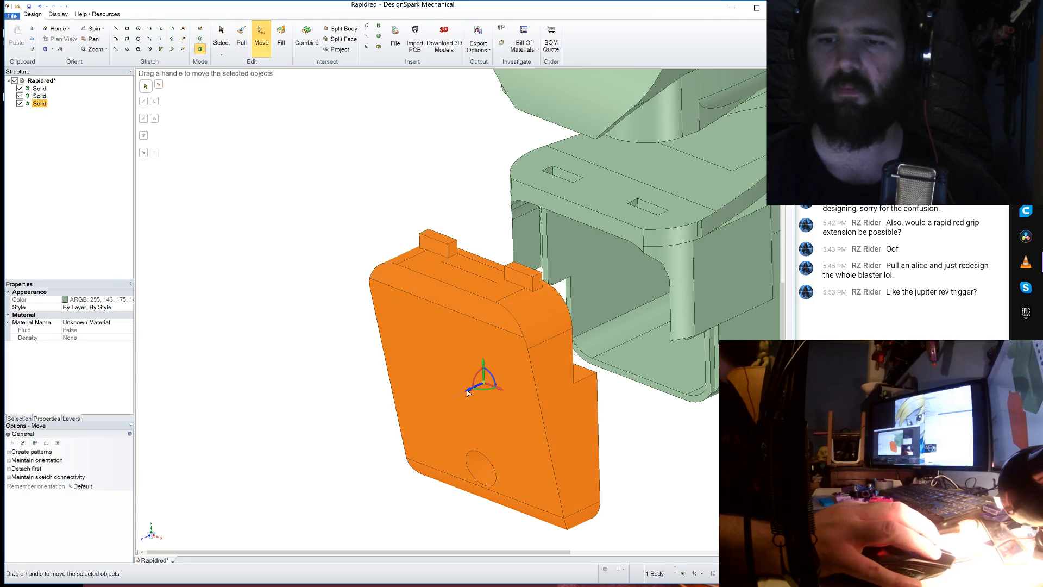
drag(473, 390, 595, 338)
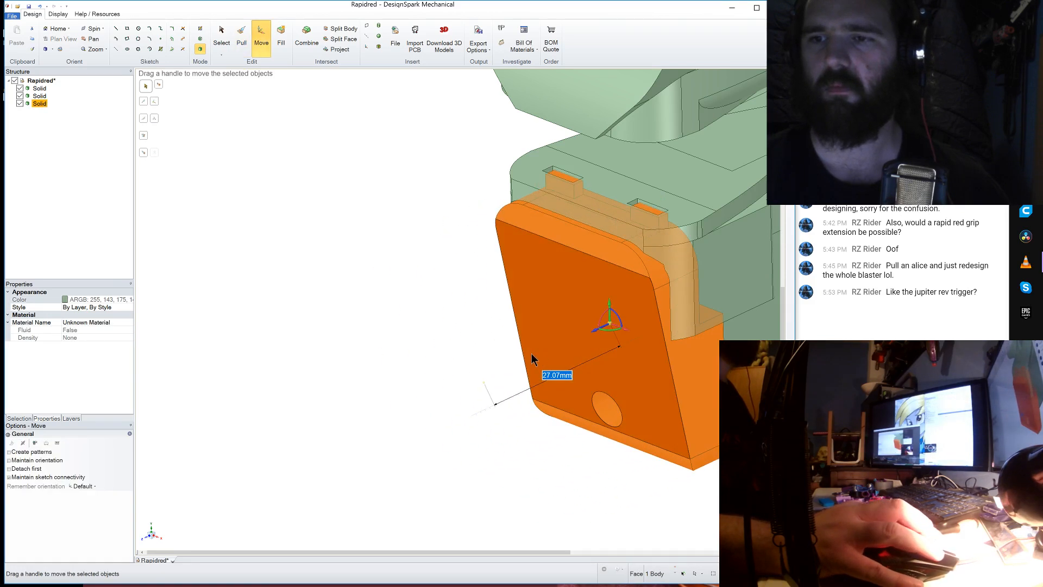
middle_drag(531, 353, 536, 387)
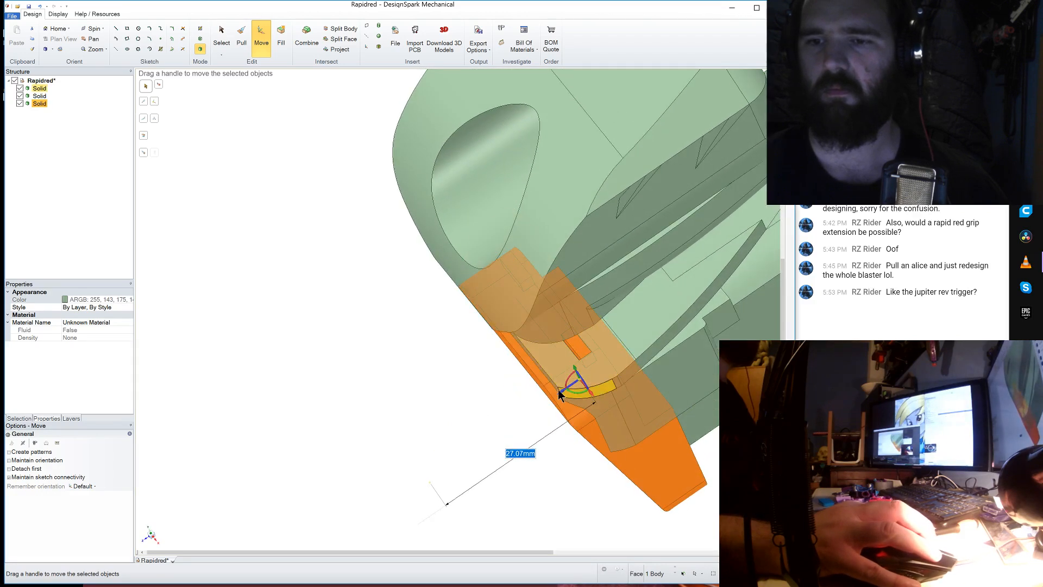
drag(562, 395, 558, 397)
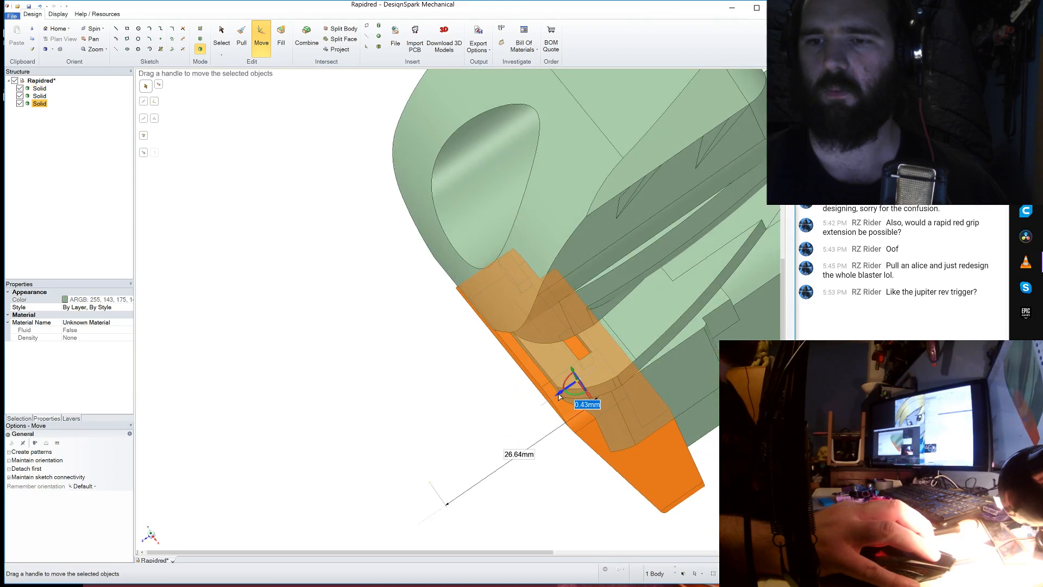
- Measure the overlap between the end block's step and the main body's notch with a trial rectangle in a lengthwise section
middle_drag(515, 426, 487, 278)
scroll(686, 280, up, 5)
click(416, 350)
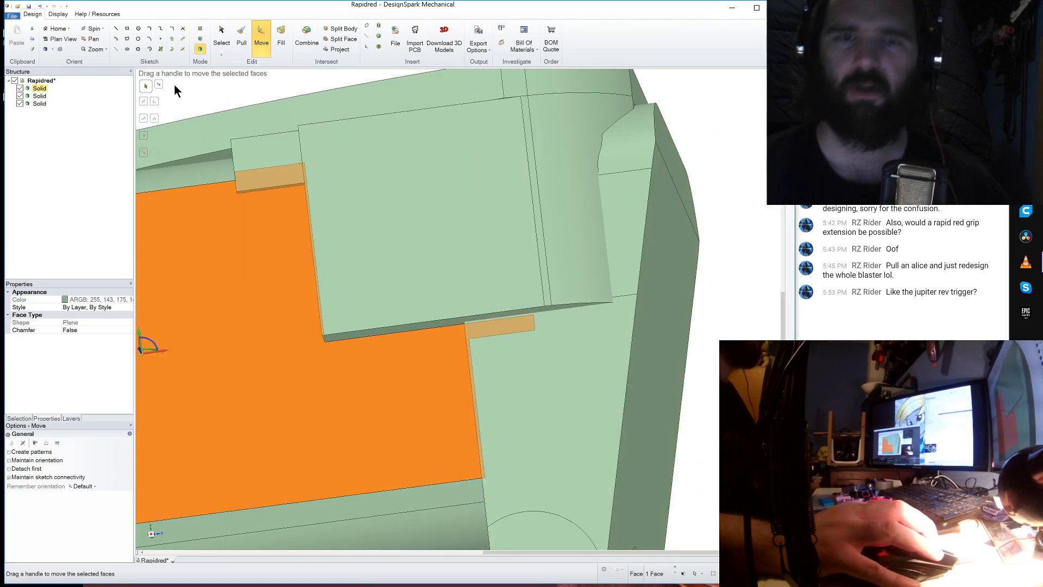
click(125, 30)
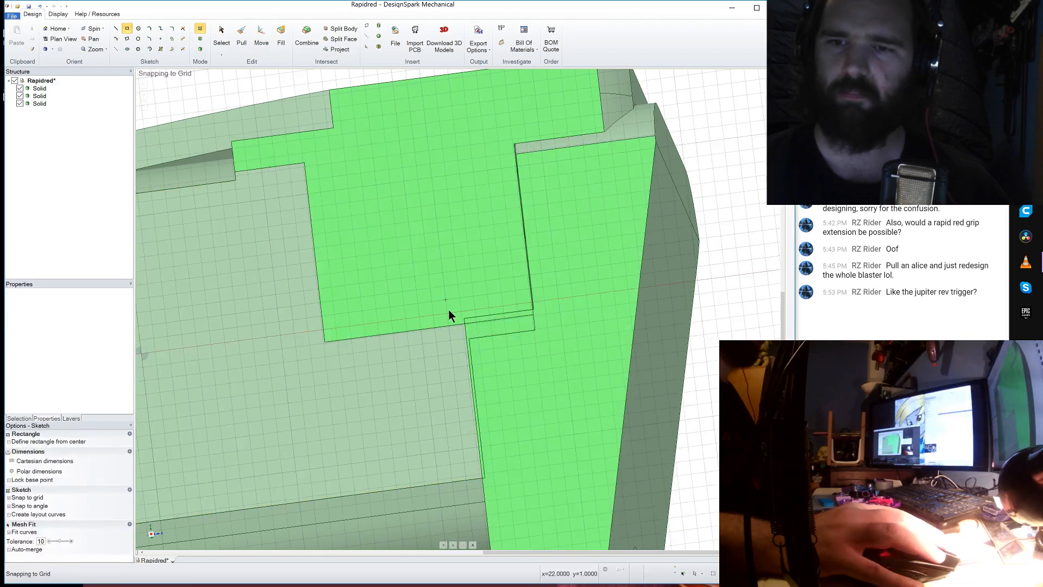
scroll(455, 320, up, 3)
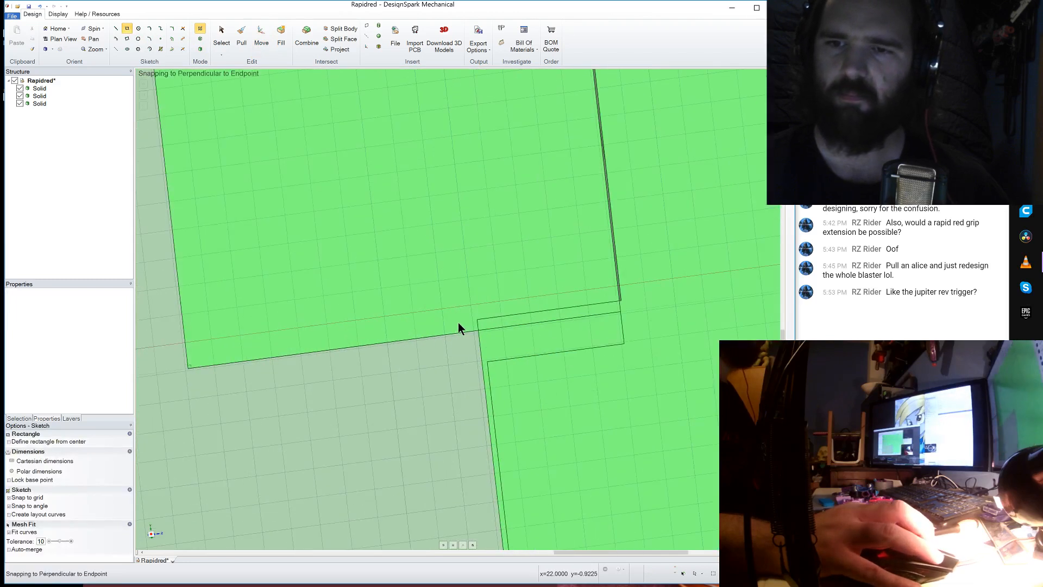
click(625, 345)
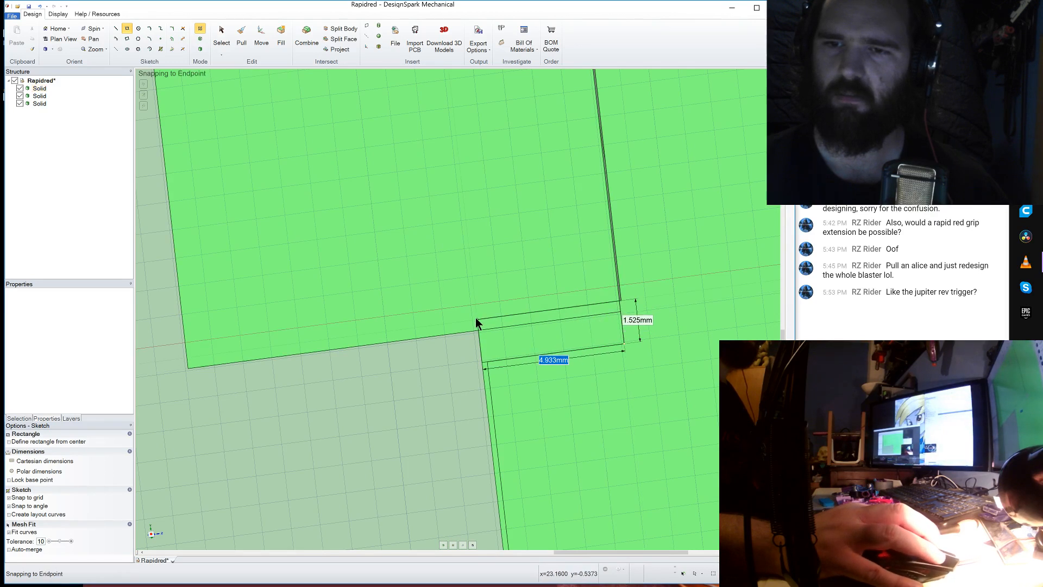
click(221, 34)
- Move the whole end block about 15.7 mm away from the main body to expose the stepped notch
click(263, 34)
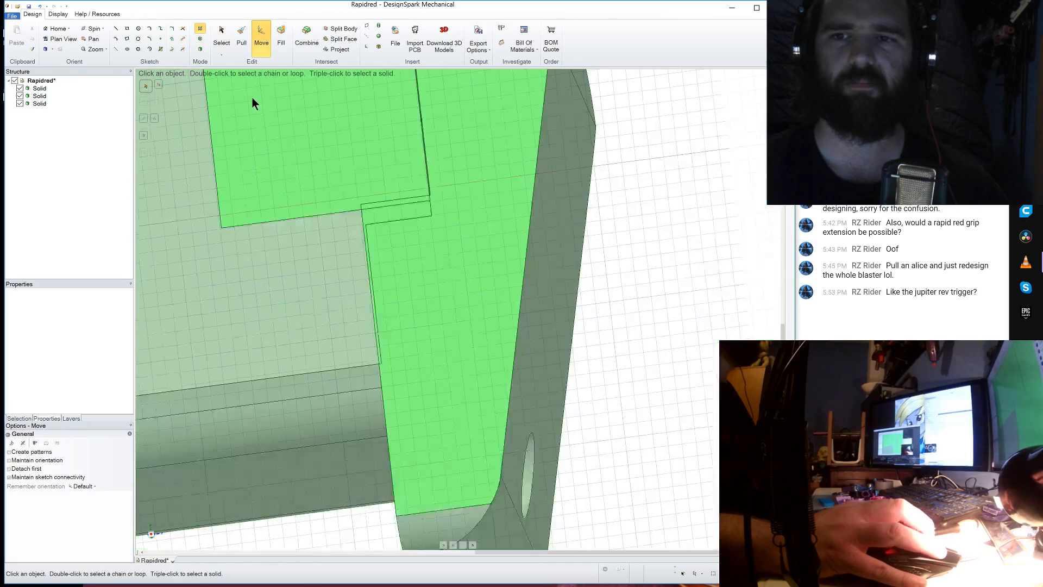
click(41, 102)
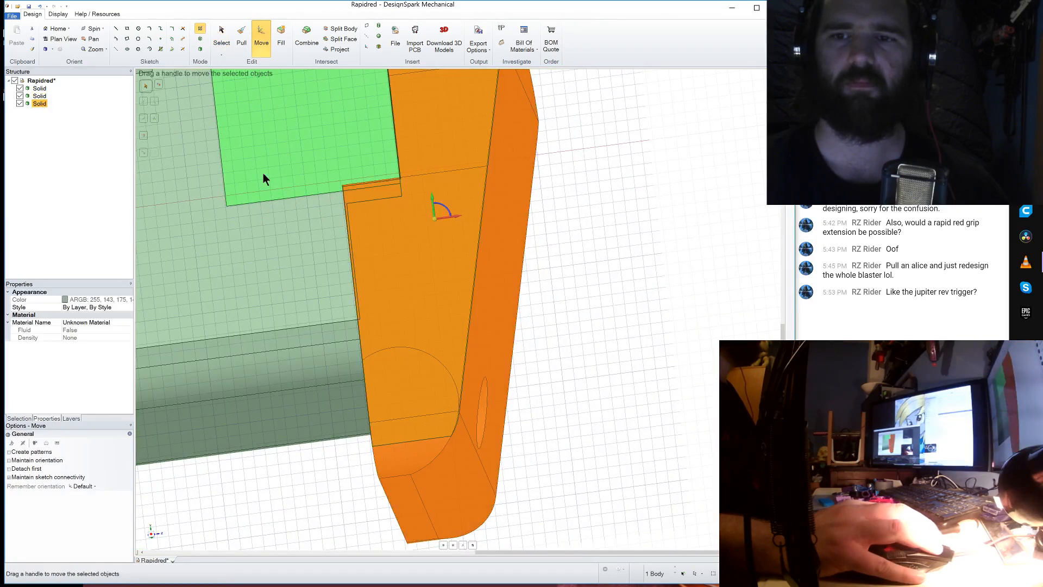
drag(458, 218, 642, 191)
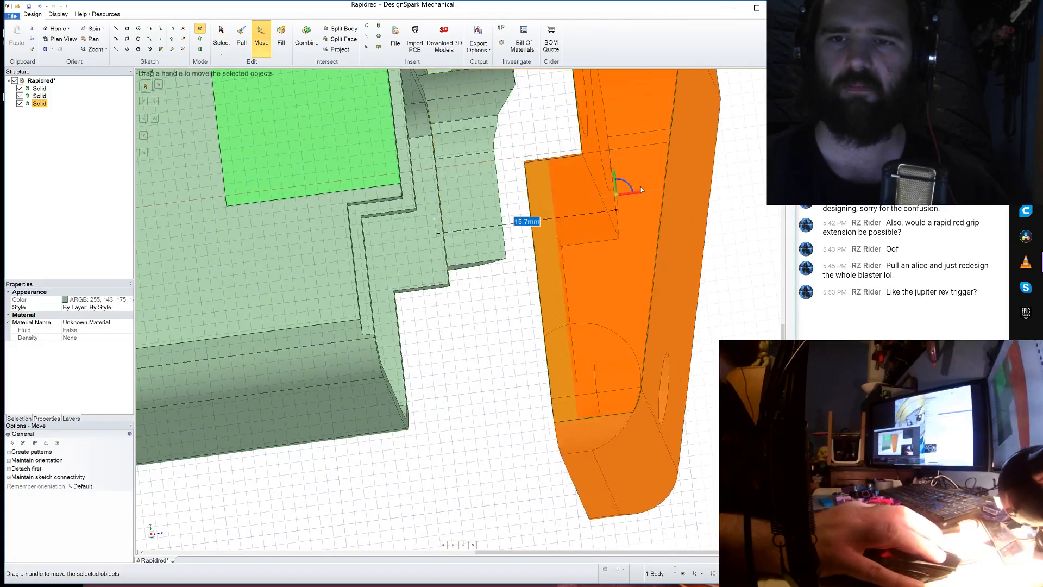
- Pull the inner horizontal ledge face of the main body's stepped notch by -1.5 mm
click(246, 46)
click(383, 216)
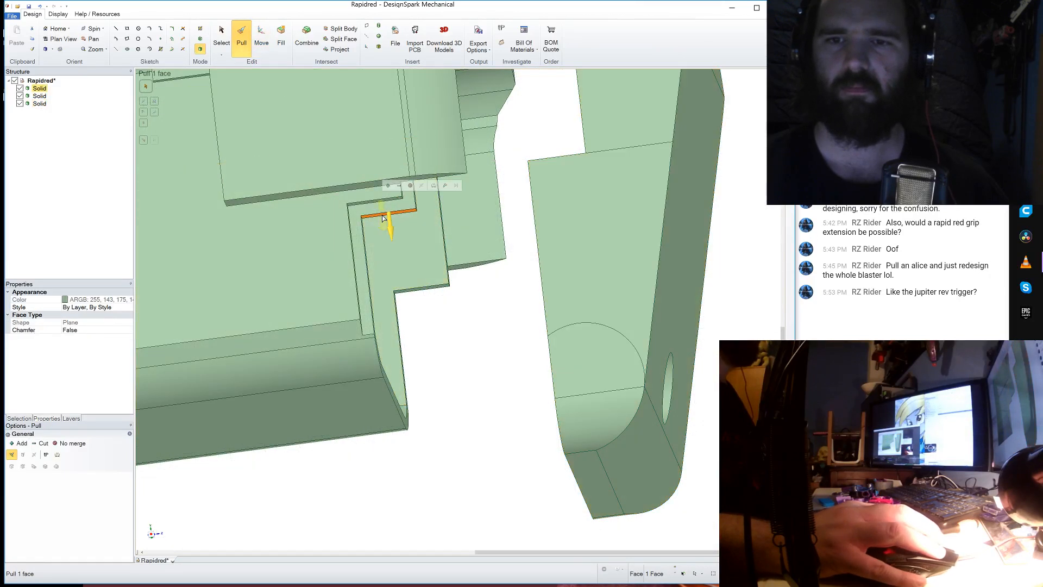
text(-1.5)
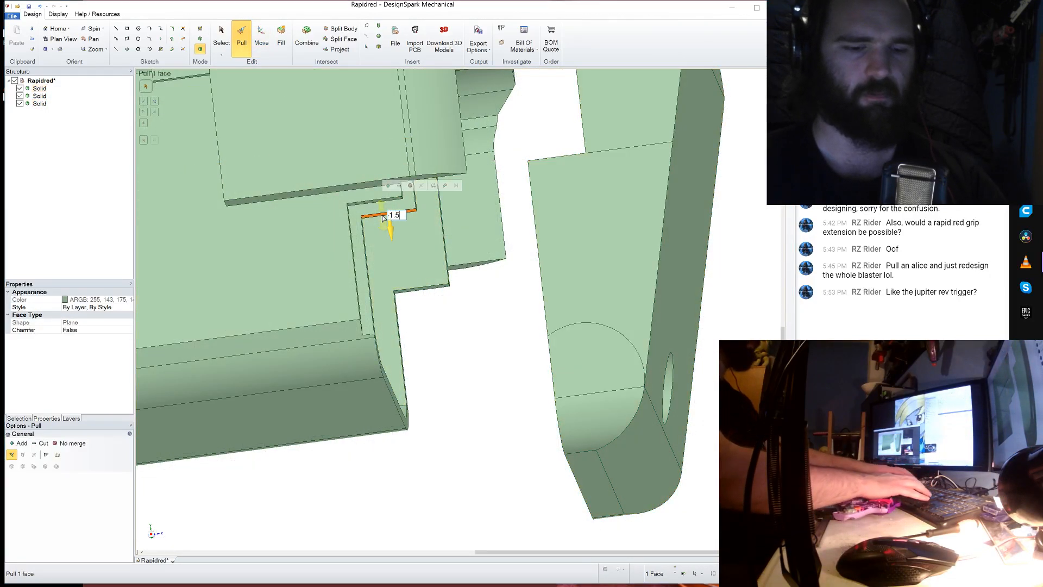
key(Return)
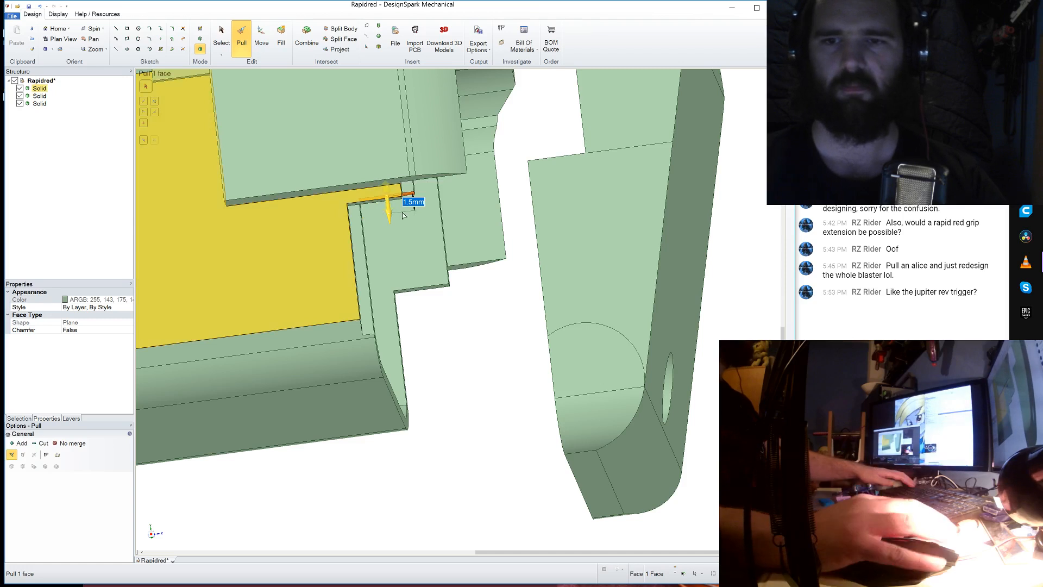
- Pull the outer horizontal ledge face at the main body's notch by -1.5 mm
middle_drag(448, 292, 437, 282)
click(433, 288)
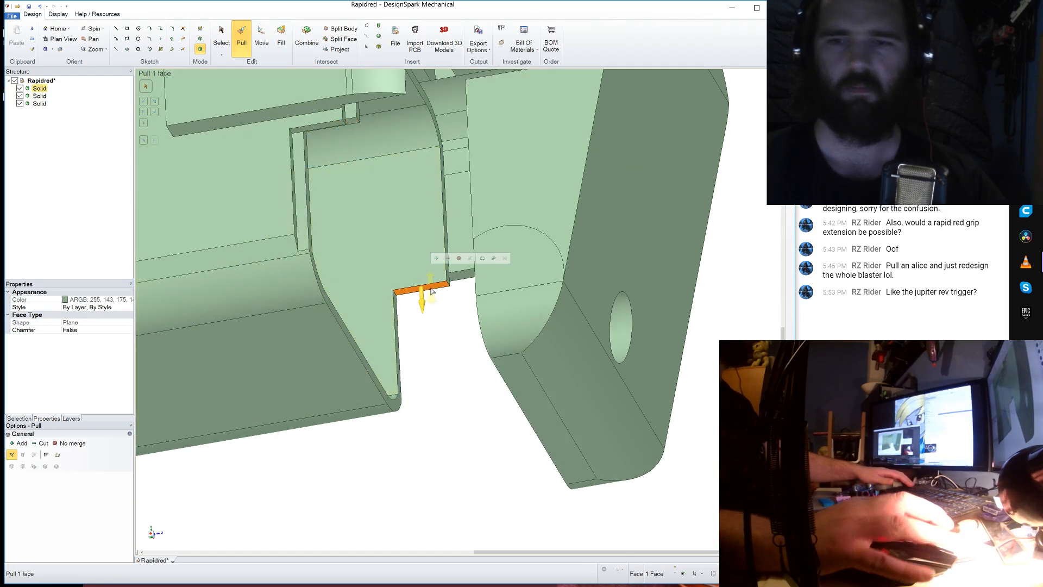
text(-1)
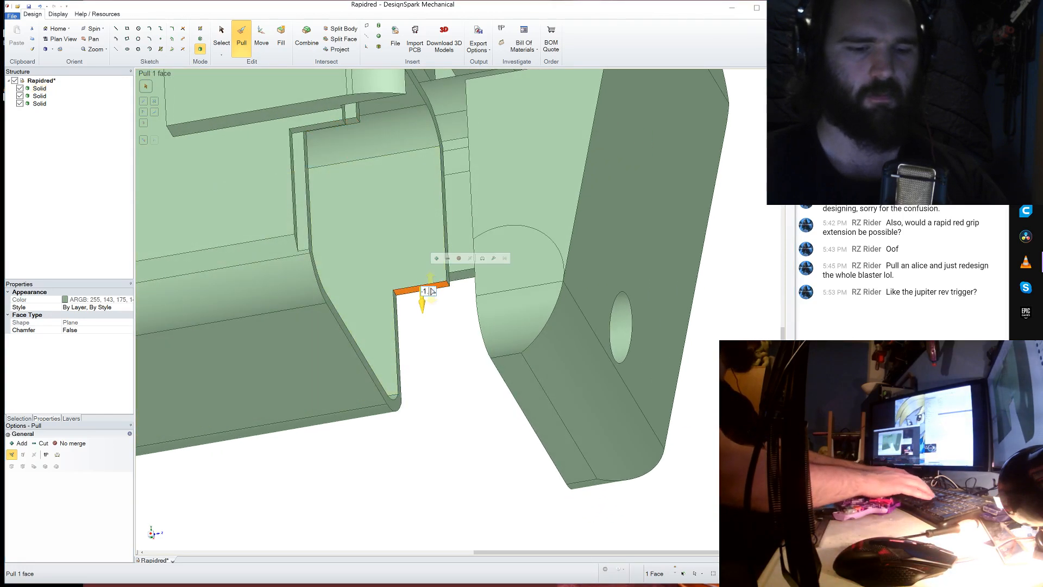
text(.5)
key(Return)
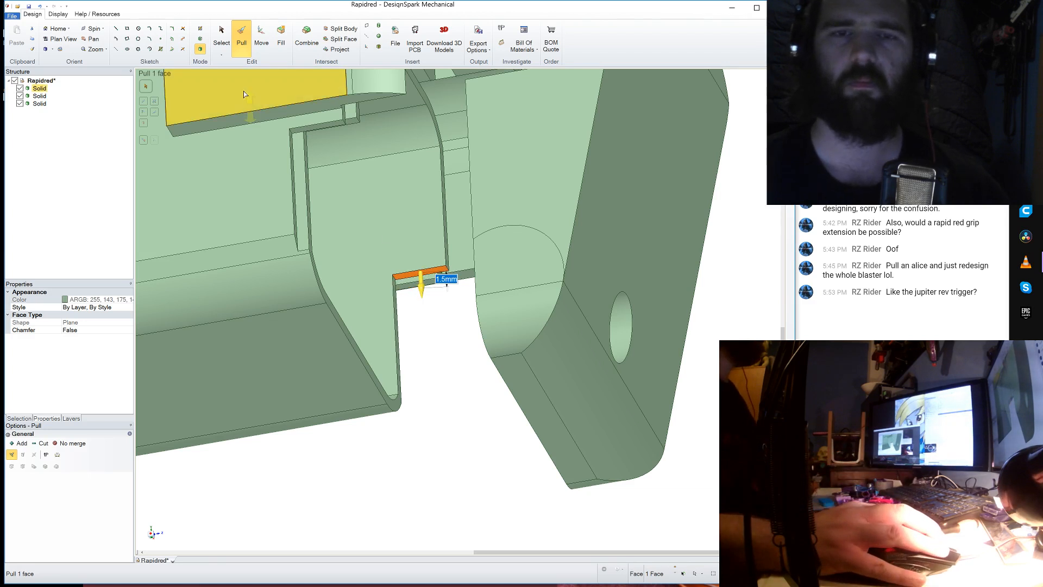
- Pull the remaining offset ledge faces on both sides of the notch up to their neighbouring raised faces
click(298, 135)
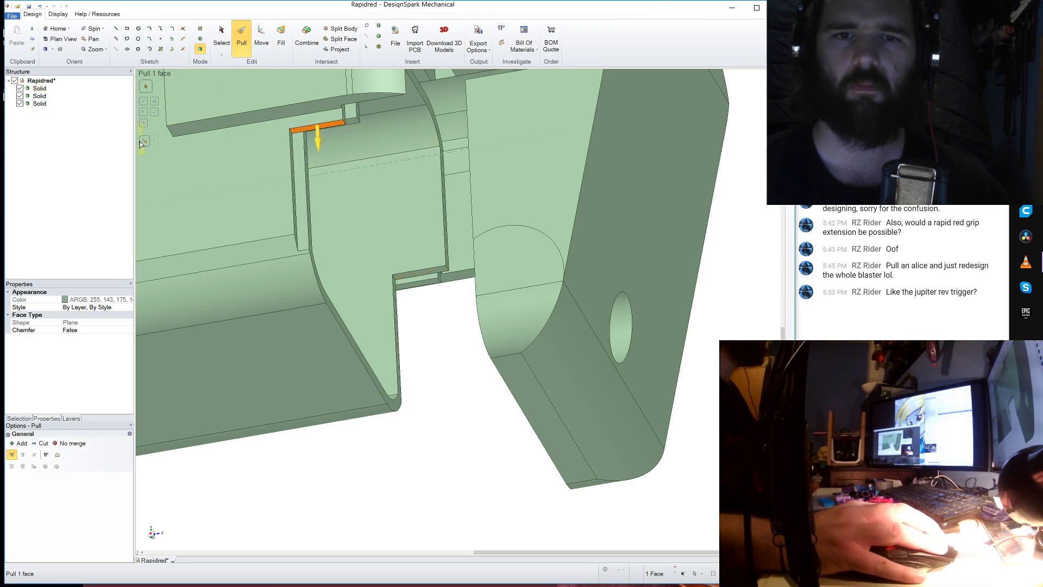
click(351, 124)
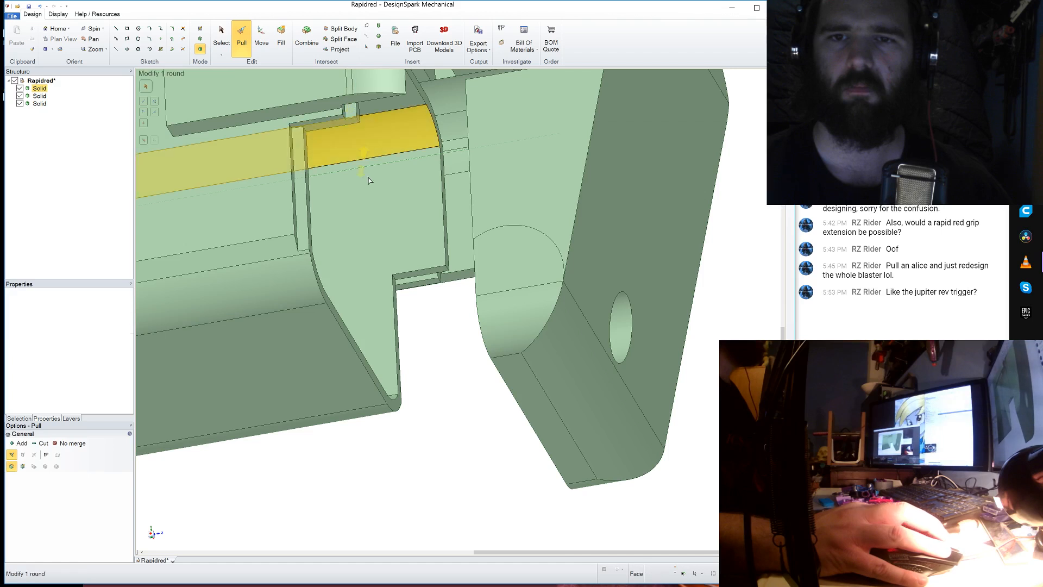
middle_drag(370, 218, 367, 159)
click(411, 225)
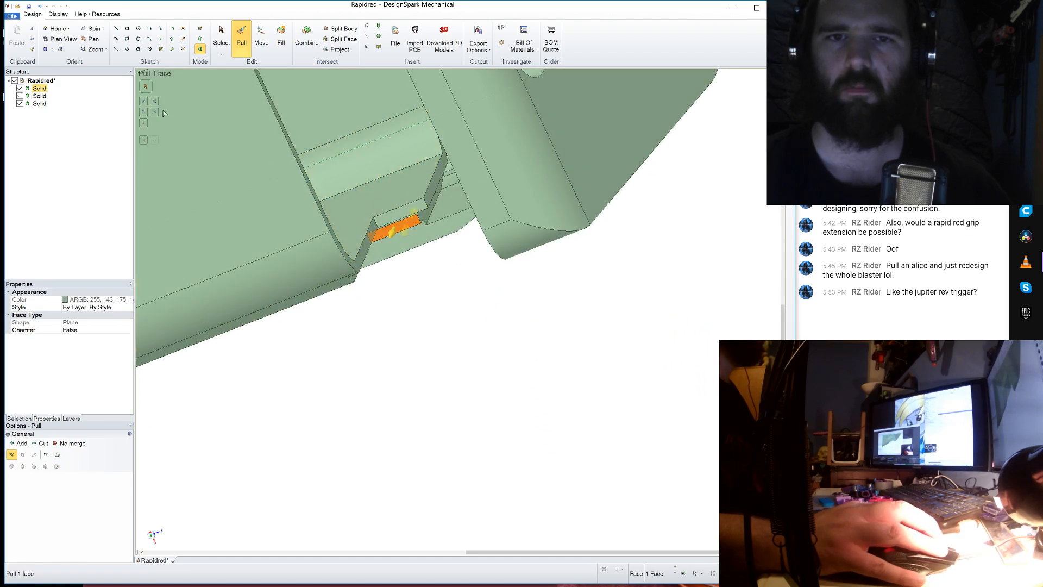
click(405, 215)
- Move the whole end block back into the main body by about 16.12 mm
middle_drag(421, 327, 442, 373)
scroll(442, 375, down, 4)
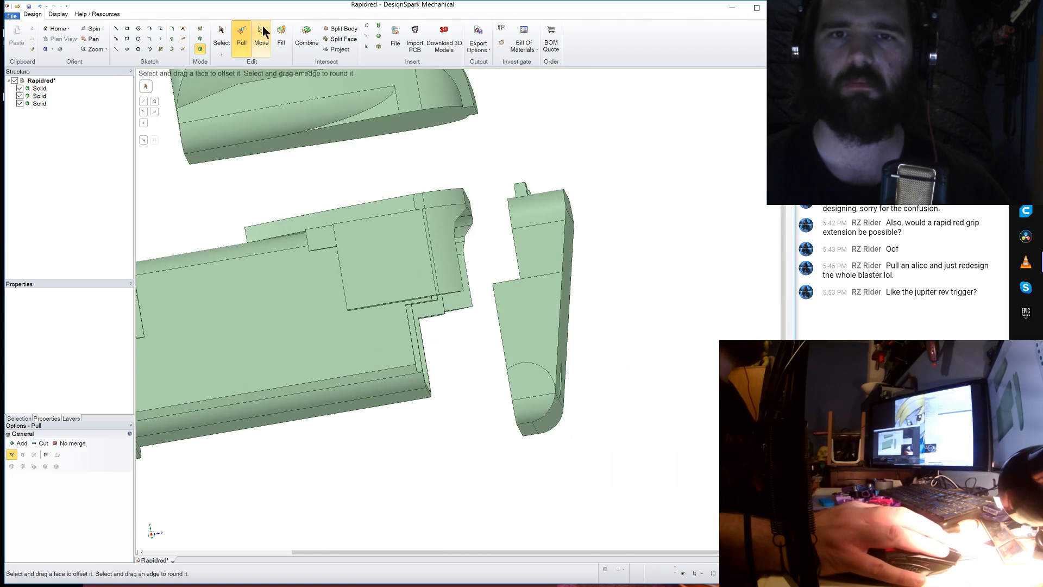
click(263, 31)
click(81, 103)
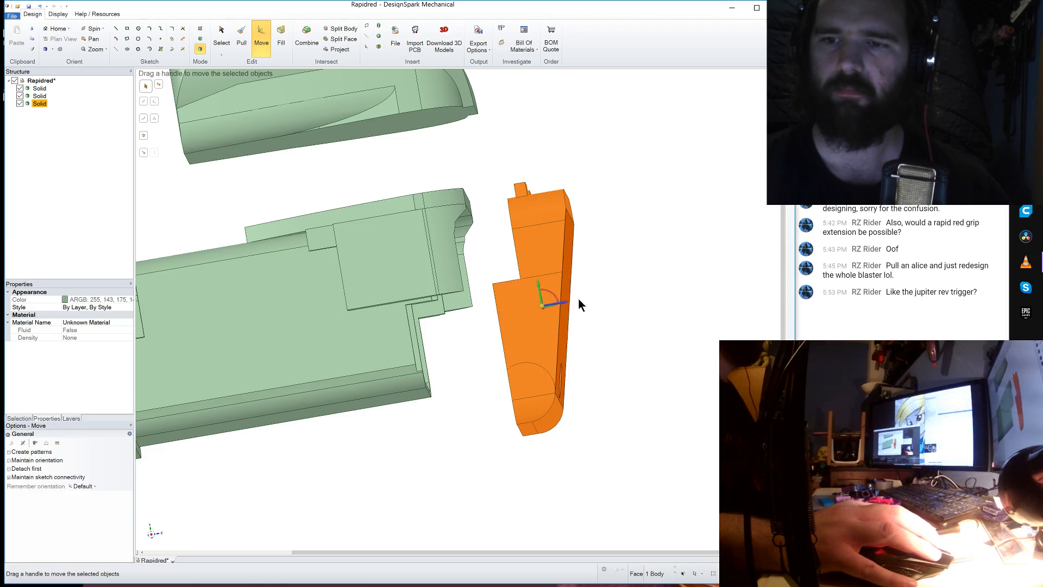
scroll(578, 304, up, 4)
drag(577, 357, 486, 361)
- Examine how the end block's step sits against the main body's notch from several angles
middle_drag(485, 361, 575, 363)
scroll(354, 336, up, 5)
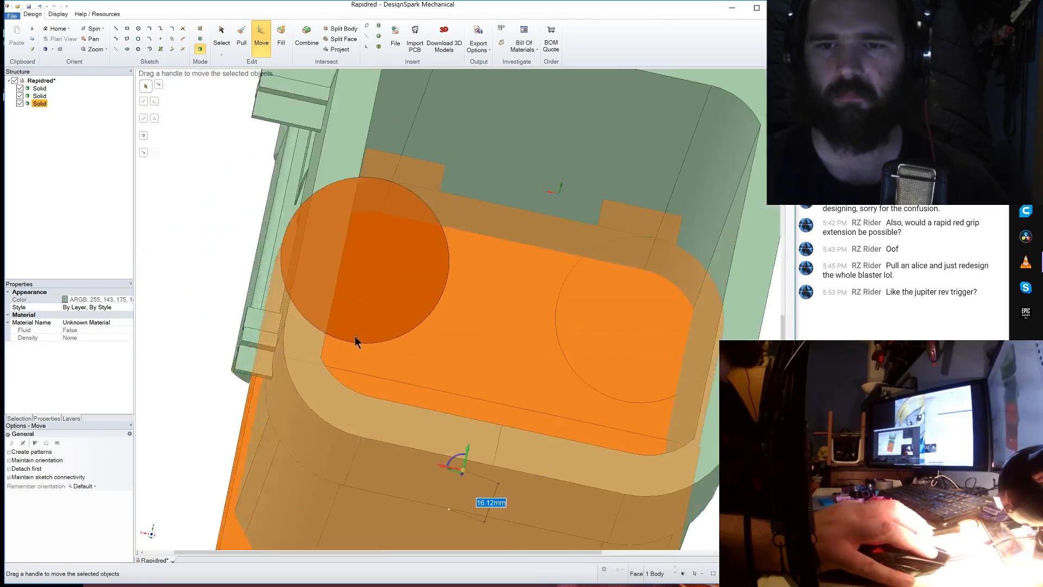
middle_drag(354, 335, 317, 366)
scroll(317, 366, down, 5)
scroll(304, 356, up, 5)
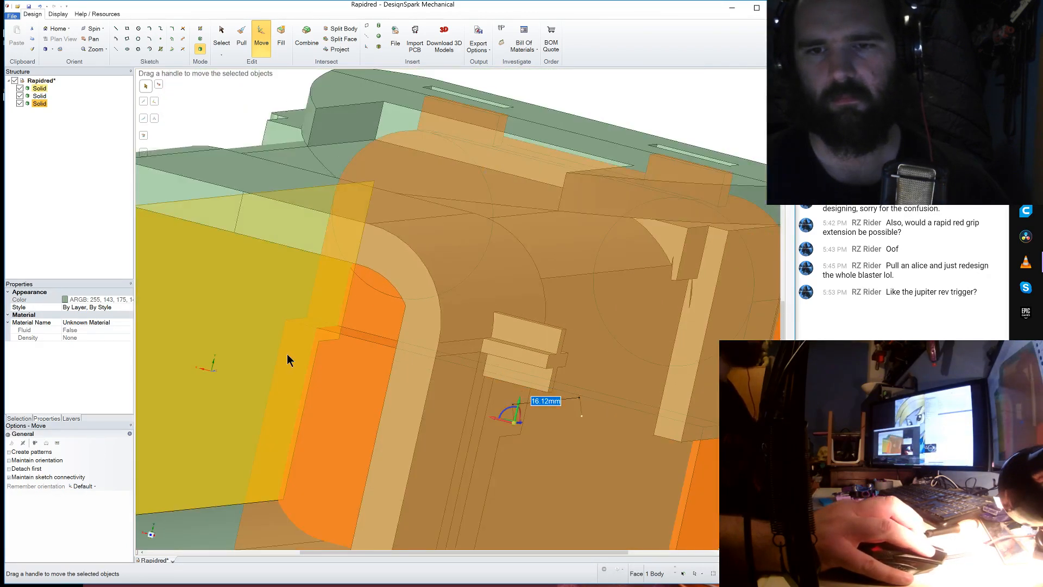
scroll(293, 352, up, 5)
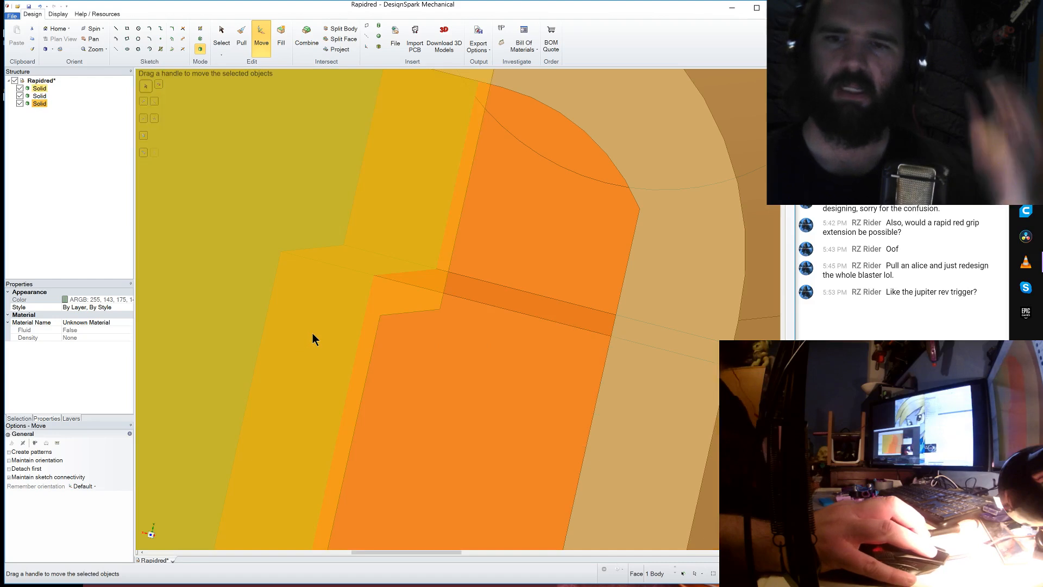
scroll(317, 333, down, 5)
middle_drag(366, 314, 316, 310)
- Measure the remaining offset between the notch ledge and the end block's step with a trial rectangle on the block's side plane
click(492, 365)
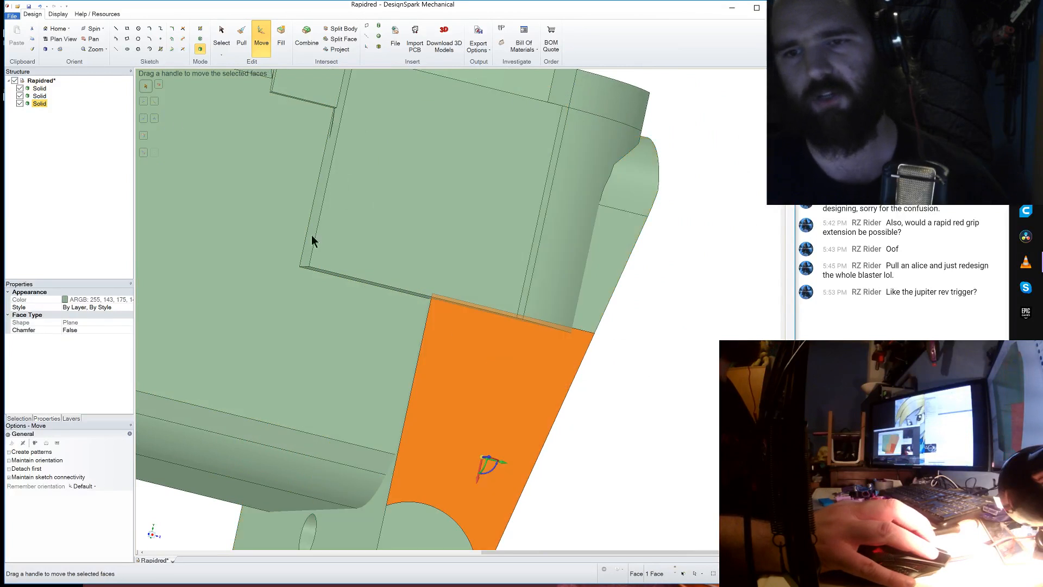
click(123, 29)
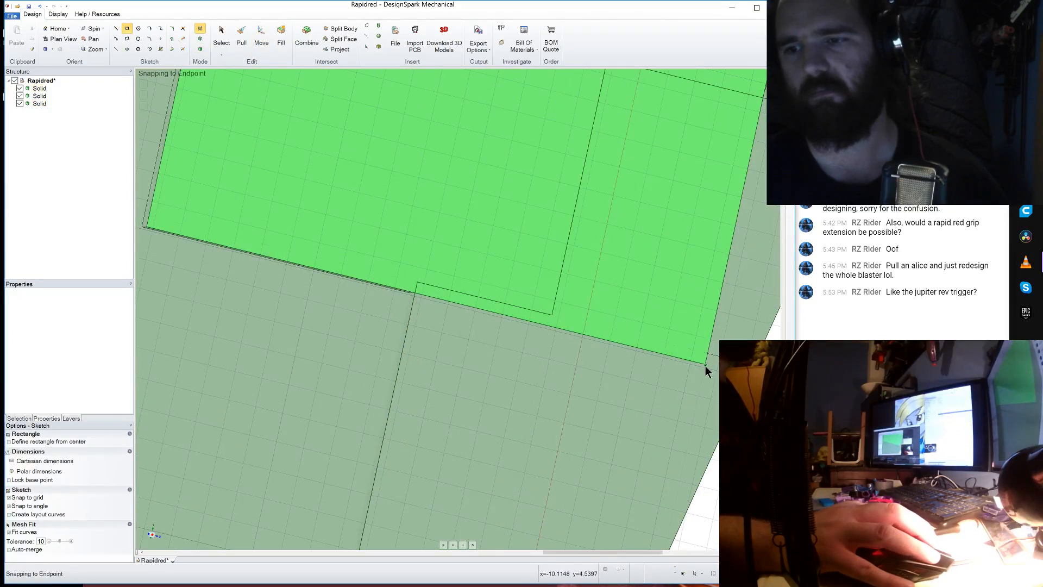
scroll(705, 366, down, 5)
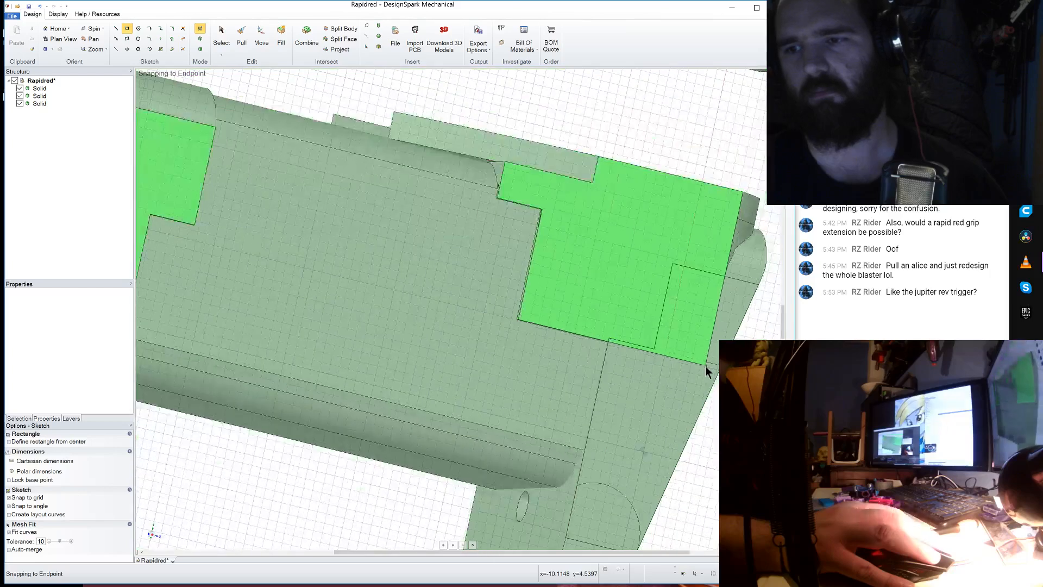
mouse_move(678, 365)
middle_down()
mouse_move(678, 351)
mouse_move(688, 357)
middle_up()
scroll(481, 302, down, 4)
scroll(546, 321, up, 3)
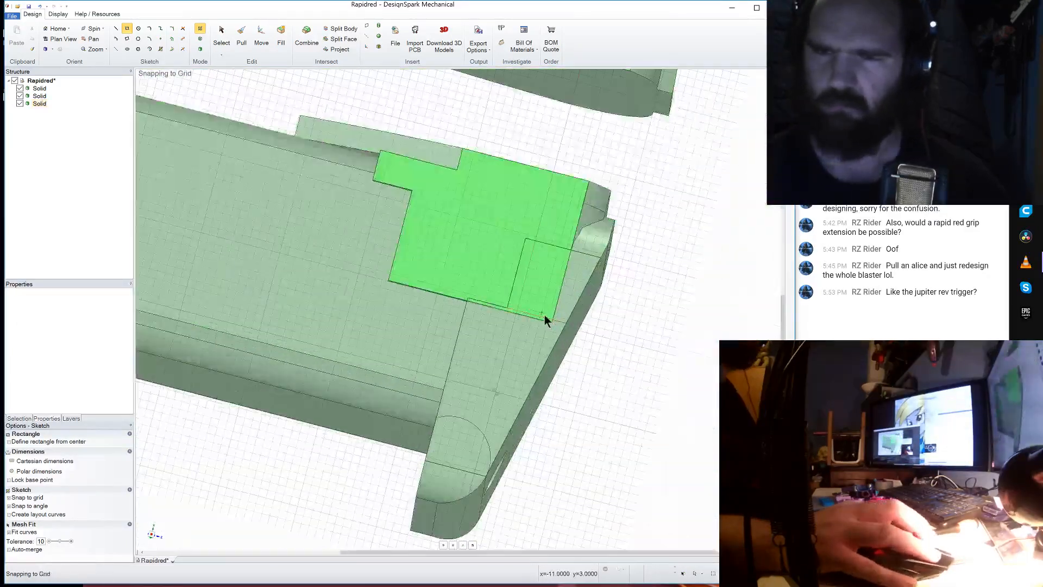
middle_drag(540, 321, 552, 324)
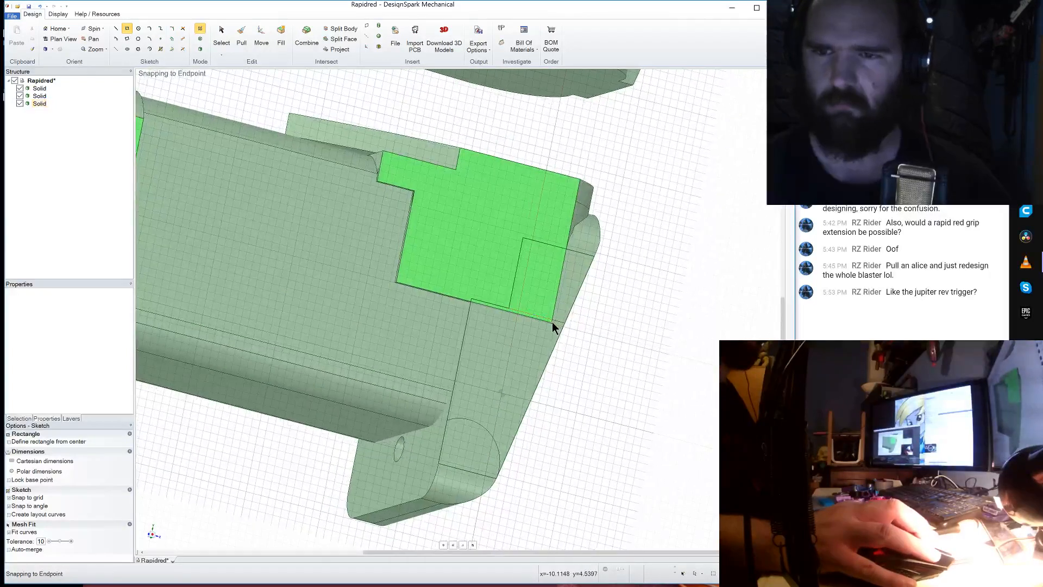
click(551, 322)
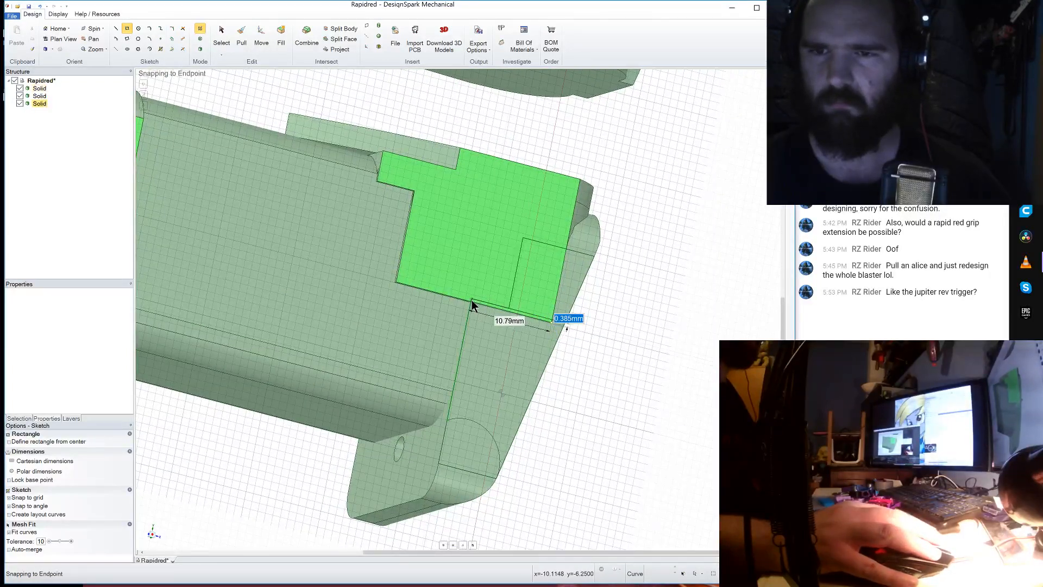
- Move the whole end block about 17.3 mm away from the main body
click(261, 34)
click(38, 103)
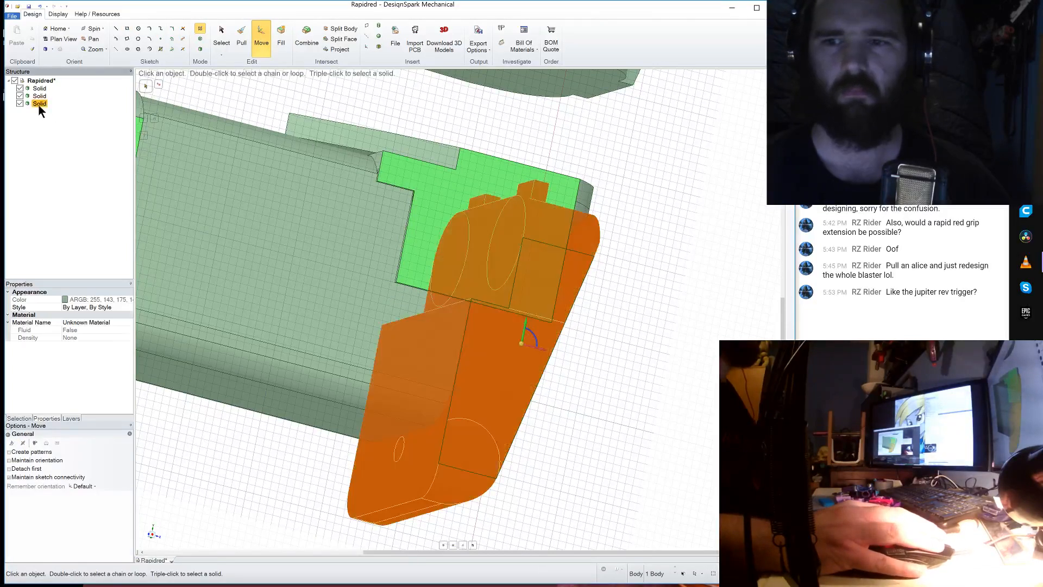
drag(543, 352, 677, 376)
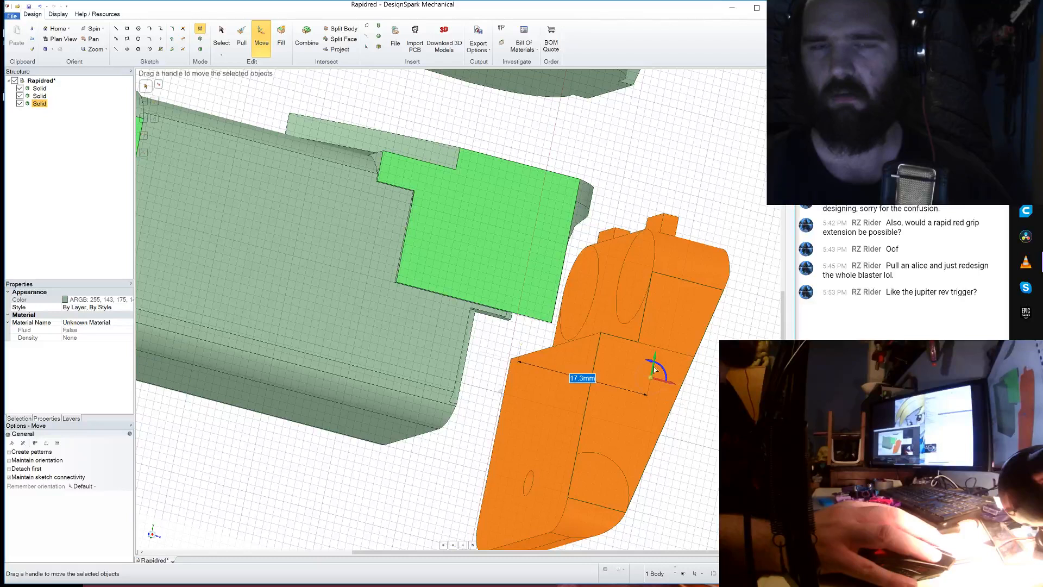
- Pull the two matching notch ledge faces of the main body -0.5 mm and extend them up to the underside of the adjoining raised block
click(248, 43)
middle_drag(478, 374, 506, 307)
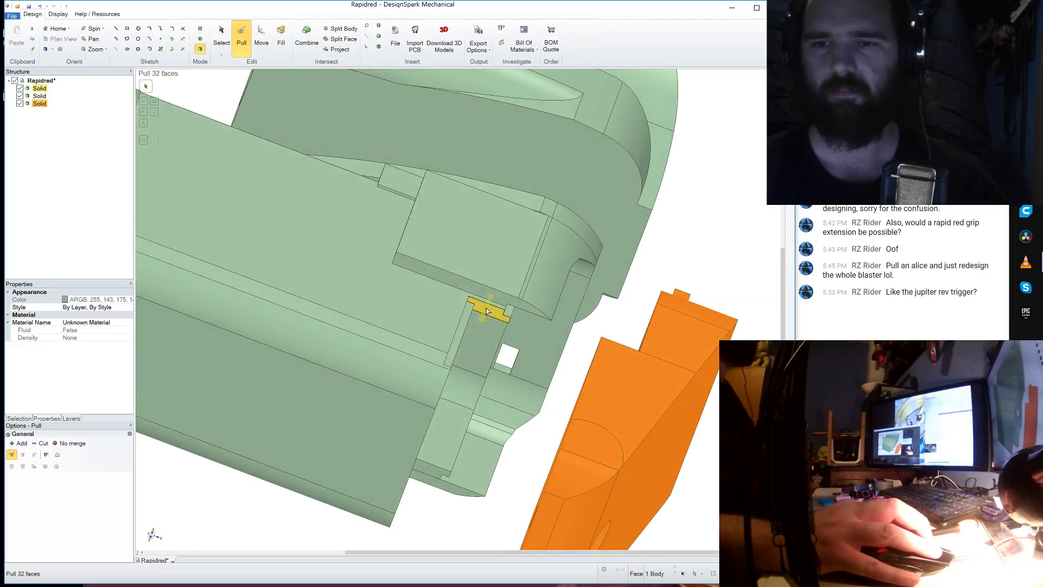
click(487, 310)
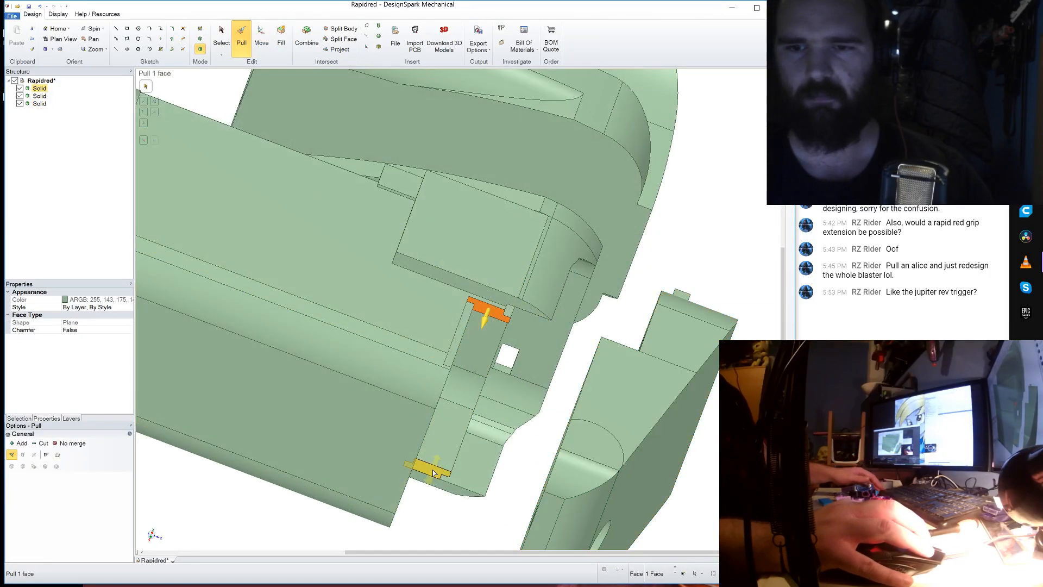
text(-.5)
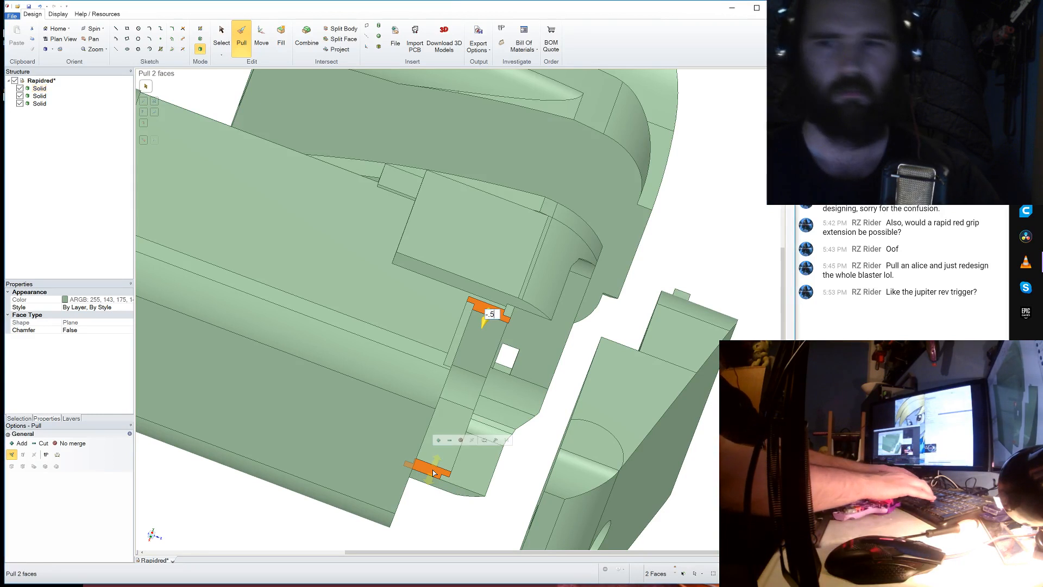
key(Return)
mouse_move(478, 362)
middle_down()
mouse_move(478, 338)
mouse_move(478, 359)
middle_up()
middle_drag(481, 360, 489, 338)
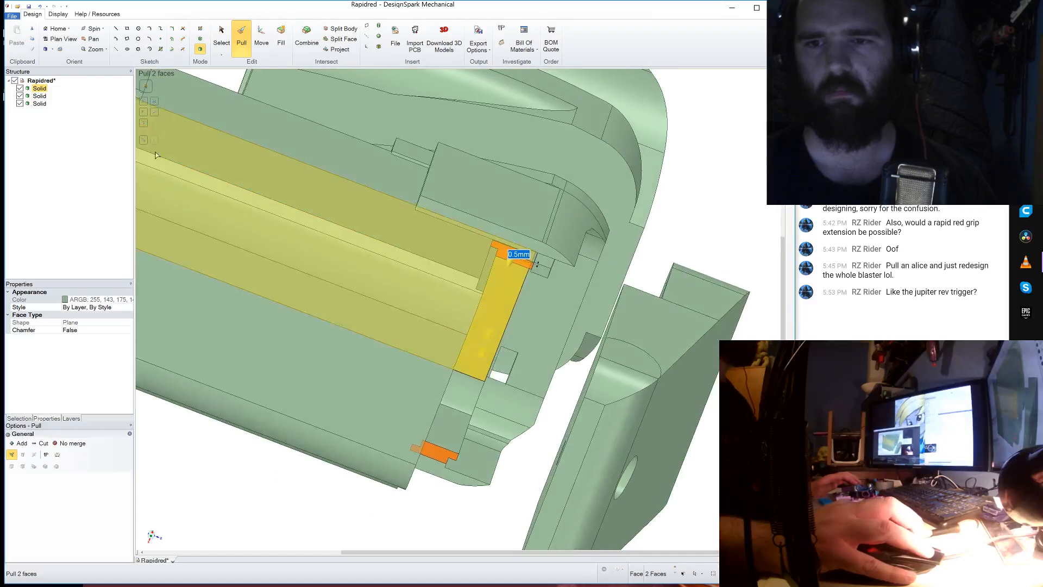
click(508, 236)
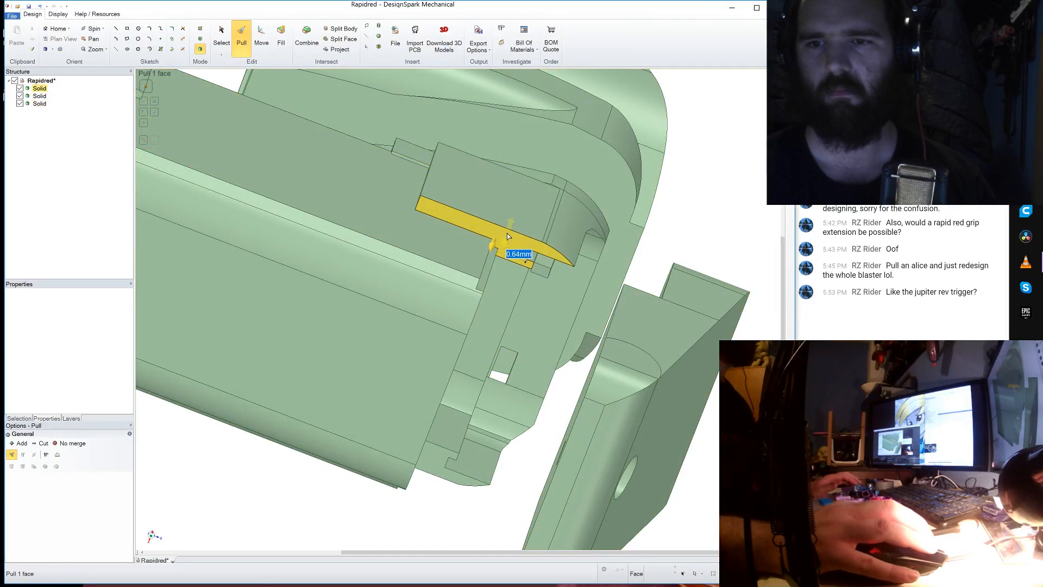
- Move the whole end block back toward the main body by about 17.22 mm in total, lining its pegs up with the slots
click(261, 35)
click(41, 103)
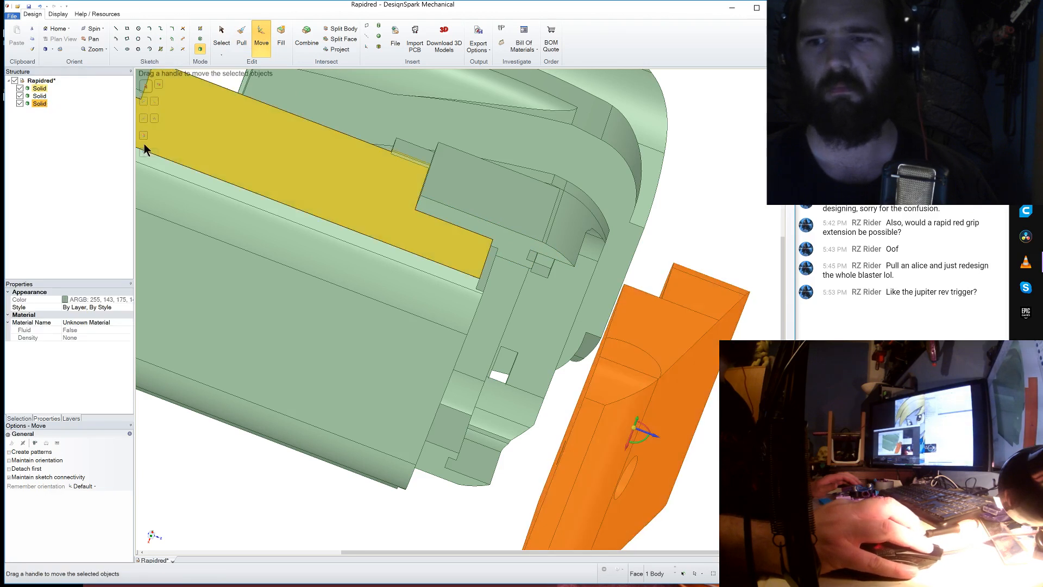
middle_drag(198, 148, 214, 191)
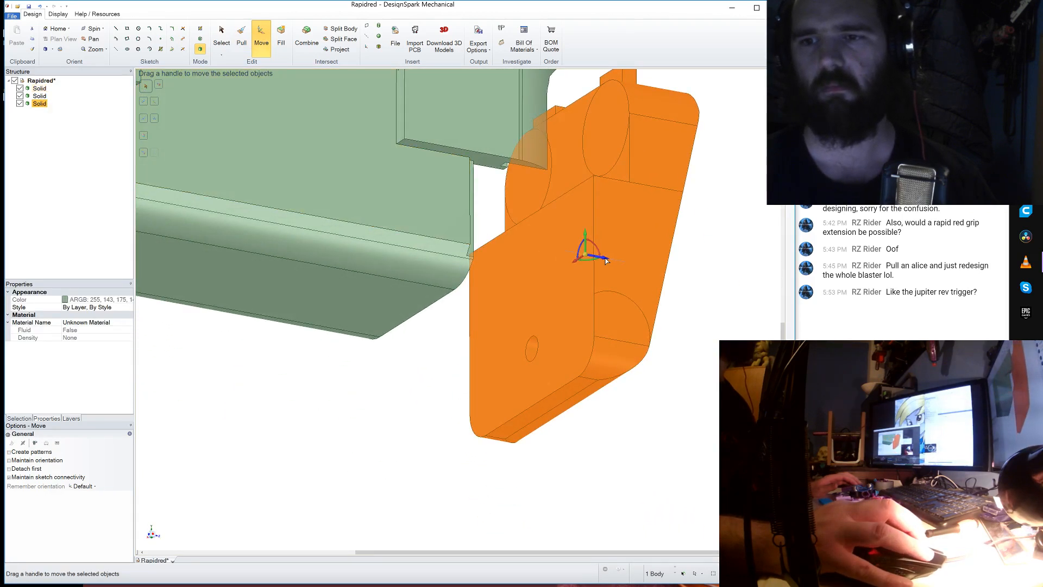
drag(604, 260, 491, 246)
middle_drag(492, 234, 461, 185)
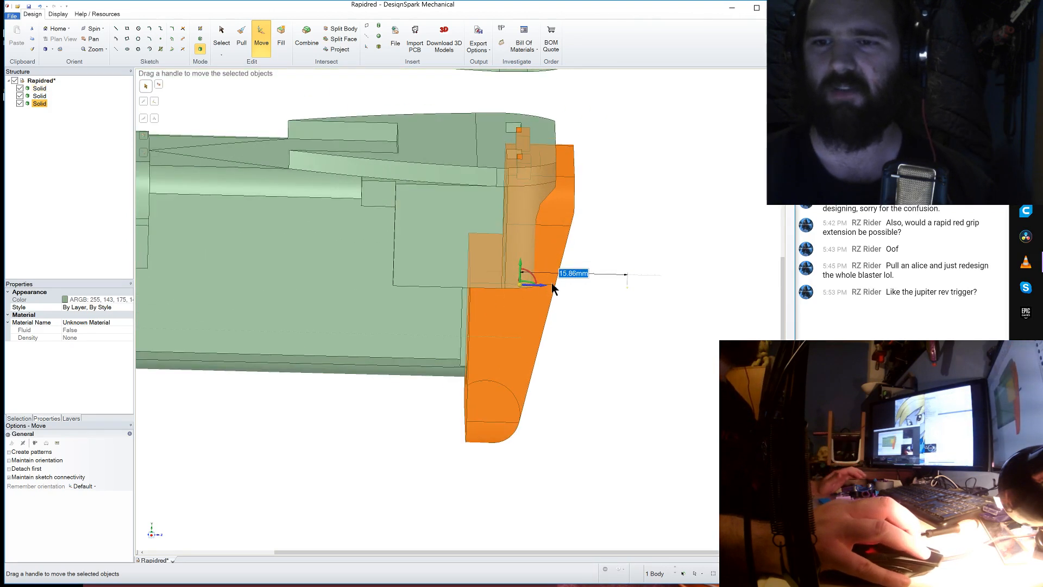
drag(543, 284, 531, 289)
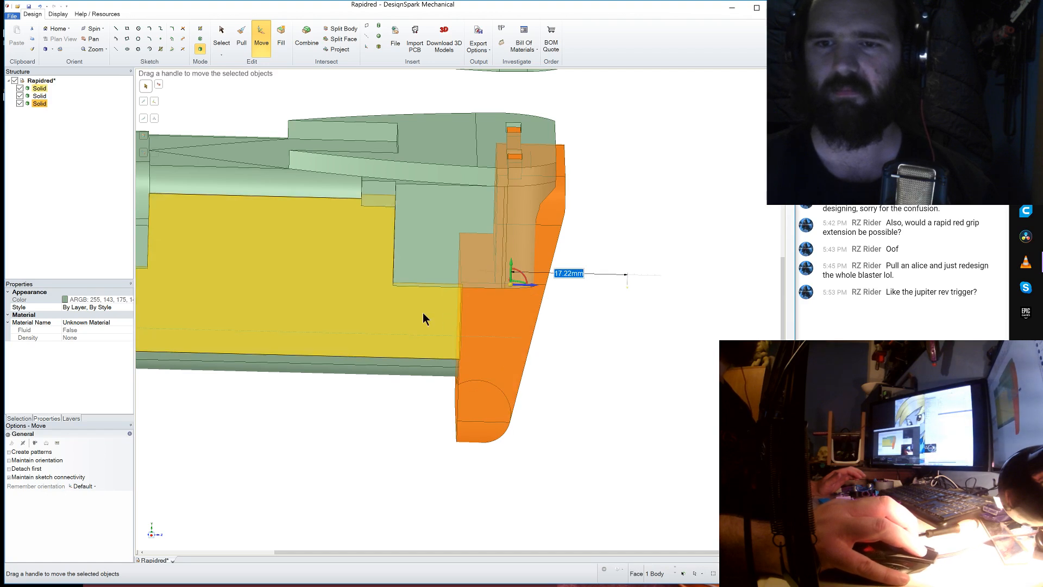
- Measure the clearance between the end block's step and the reworked notch with a trial rectangle in a lengthwise section
click(422, 312)
click(127, 30)
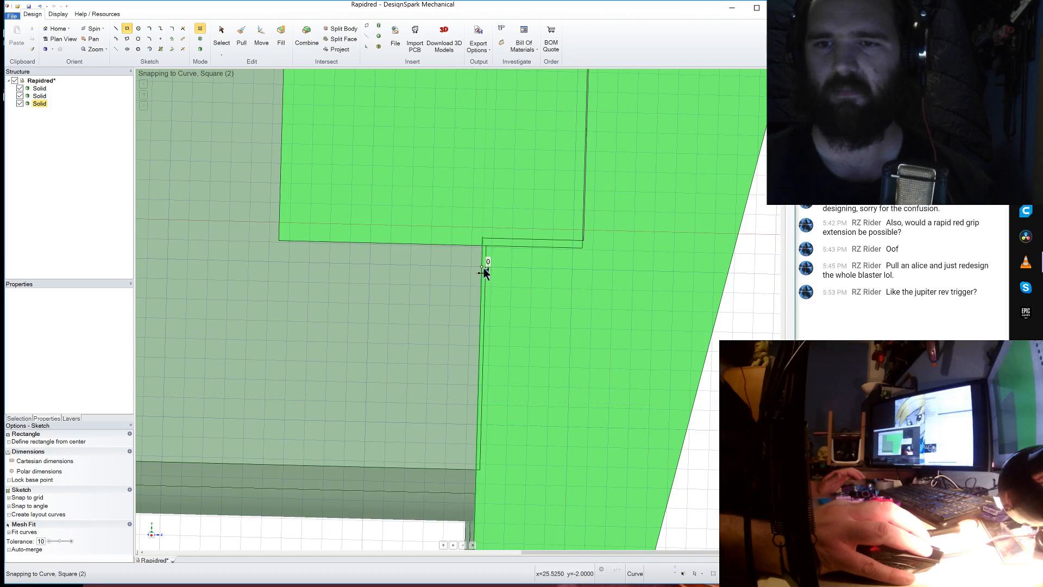
click(481, 268)
scroll(483, 270, up, 2)
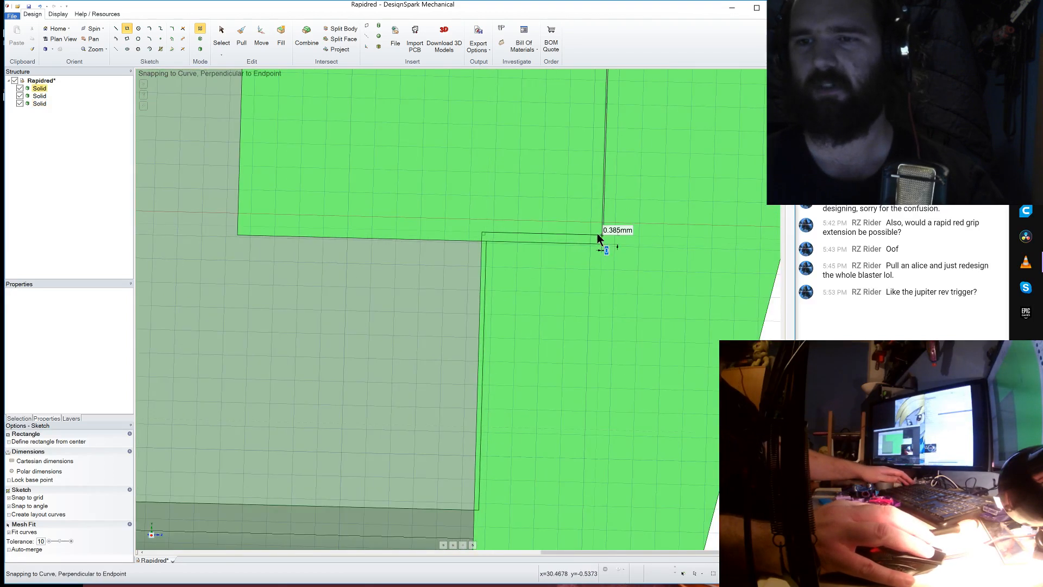
- Move the whole end block about 13.02 mm away from the main body
click(260, 34)
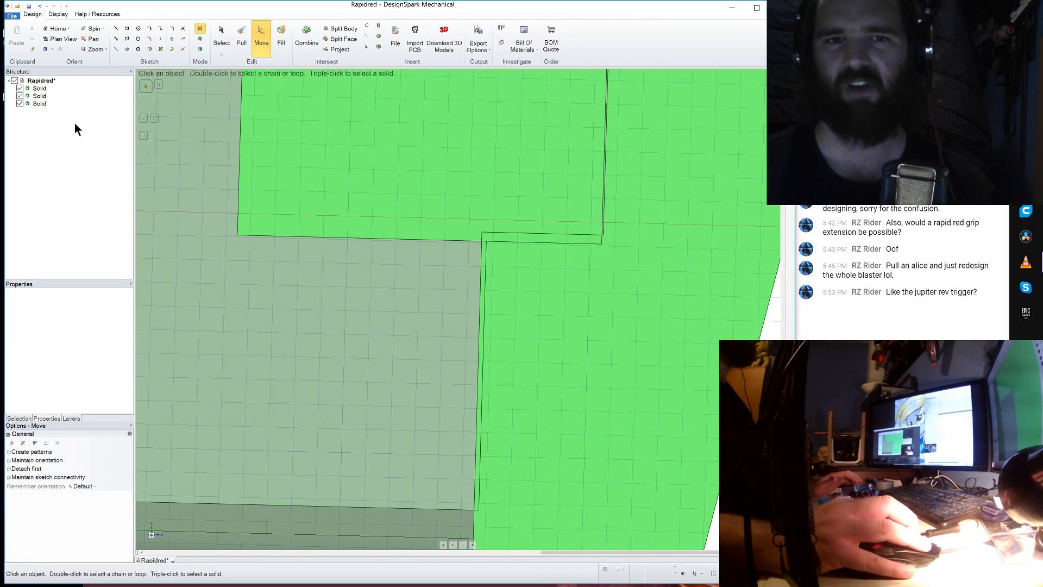
click(37, 103)
scroll(365, 205, down, 3)
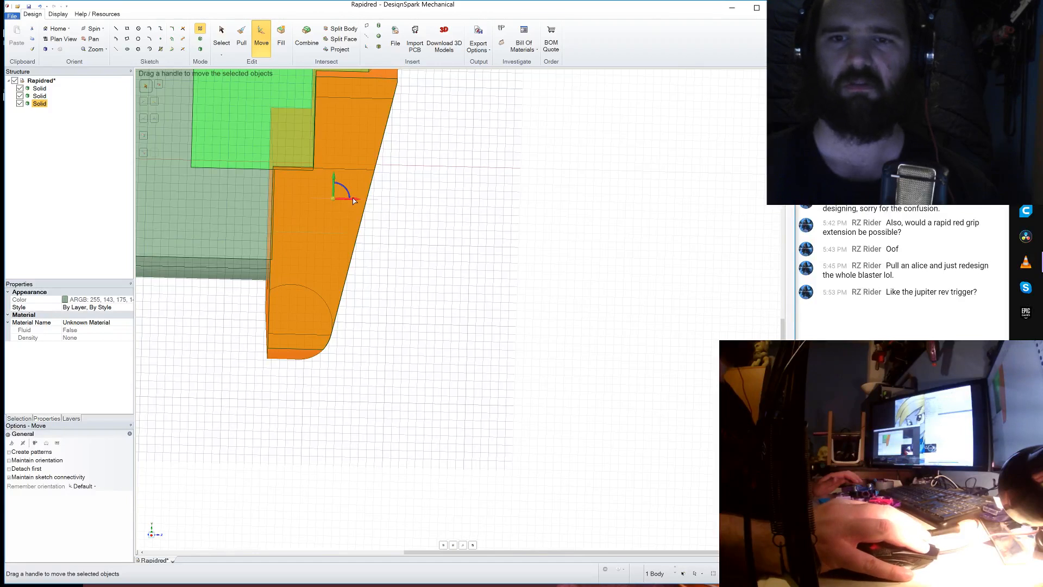
drag(362, 201, 468, 202)
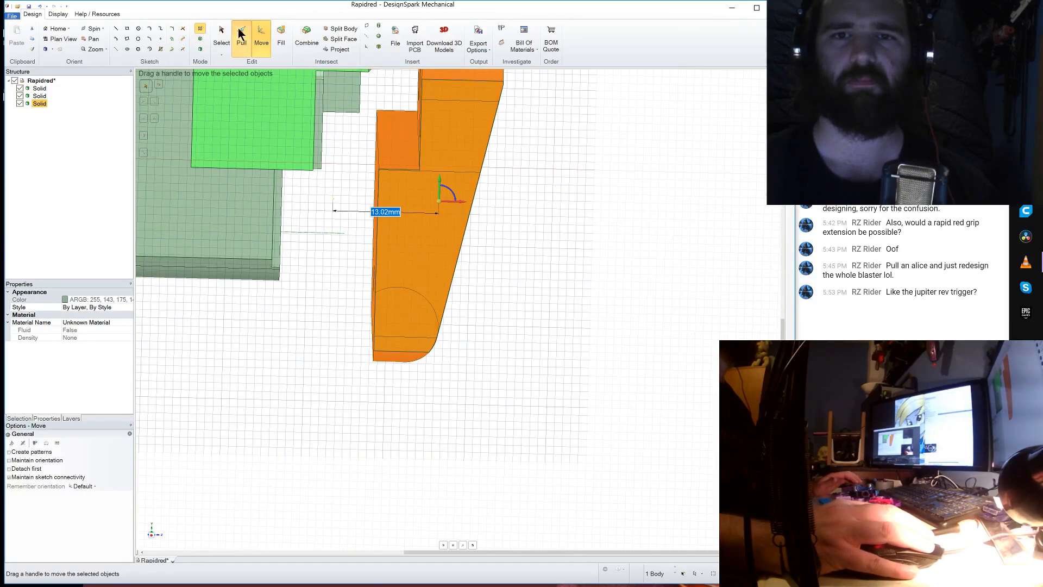
click(240, 35)
middle_drag(266, 120, 294, 215)
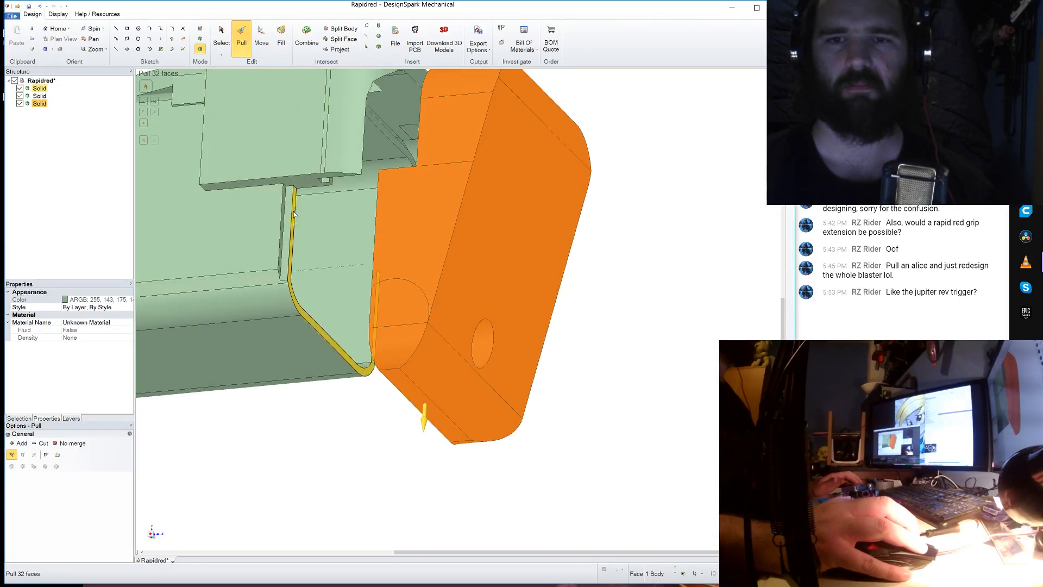
click(294, 215)
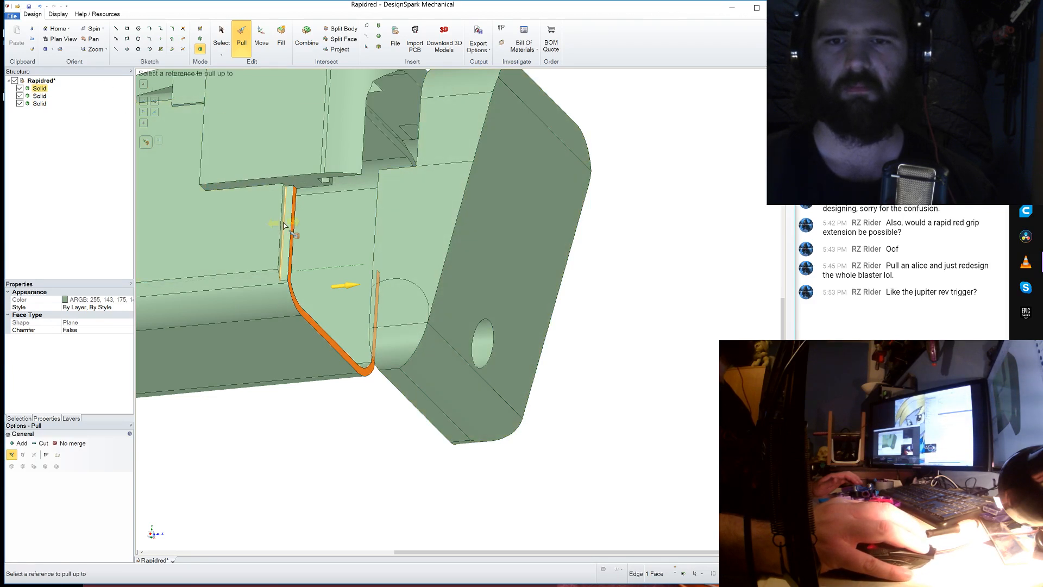
scroll(282, 226, up, 2)
scroll(283, 226, up, 2)
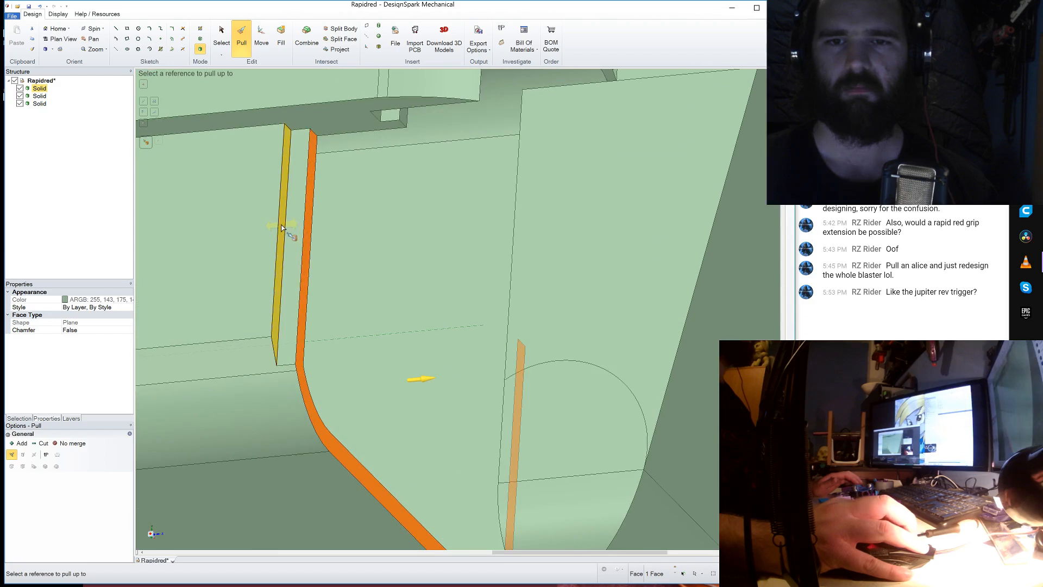
key(Escape)
- Pull the two matching underside faces of the main body's raised blocks inward by 0.5 mm
click(338, 122)
middle_drag(338, 122, 360, 127)
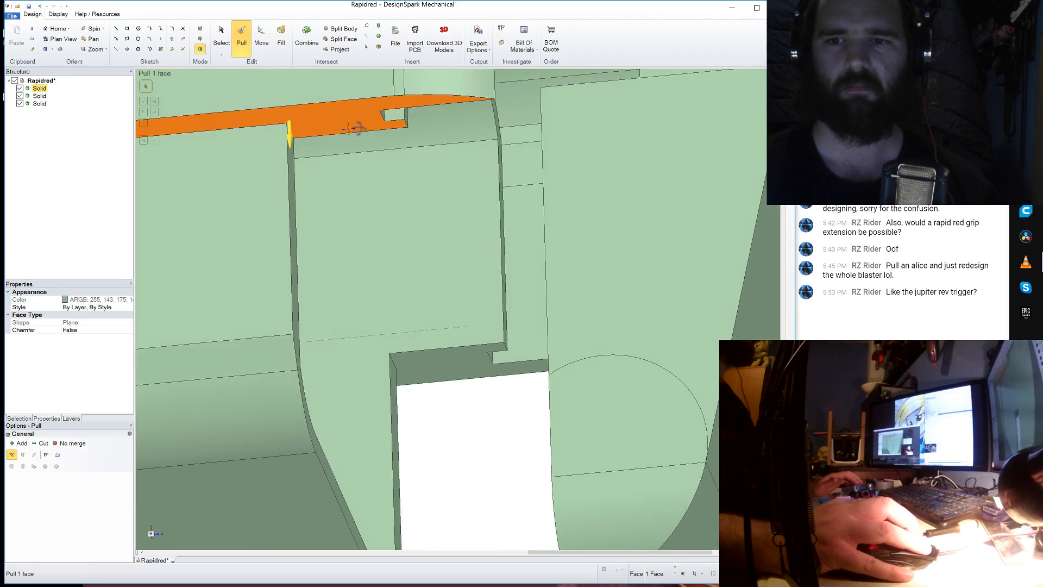
ctrl+click(462, 362)
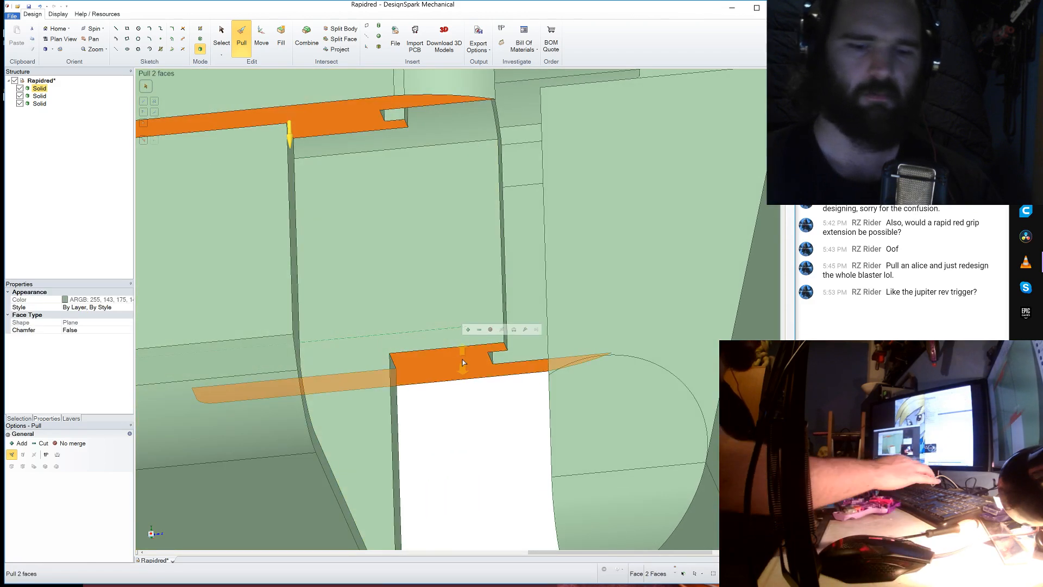
key(Return)
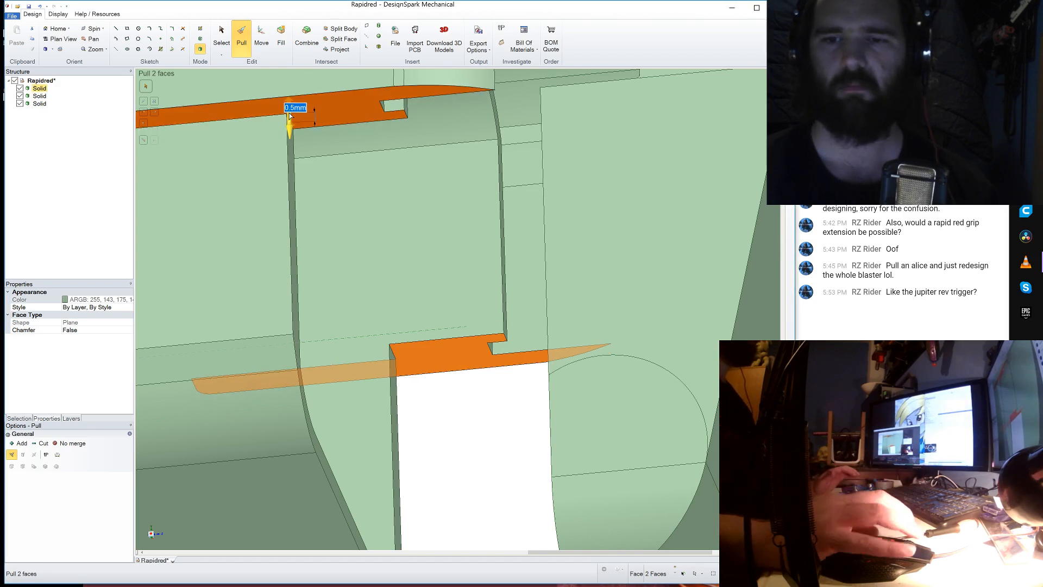
- Move the whole end block back toward the main body by about 13.11 mm in total, seating its step in the notch
click(262, 37)
scroll(302, 82, down, 3)
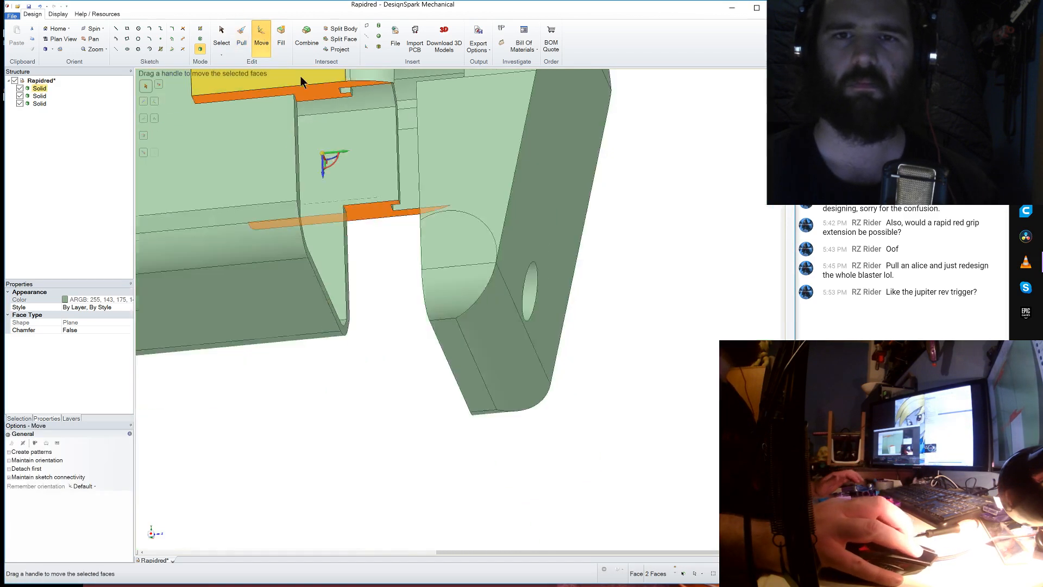
click(48, 104)
drag(536, 171, 423, 179)
middle_drag(512, 193, 538, 224)
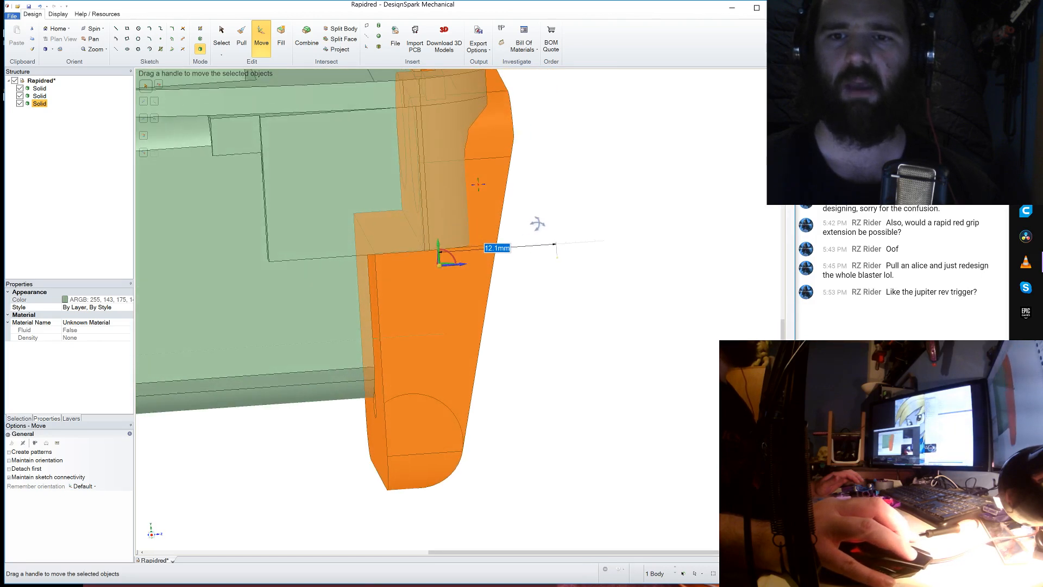
scroll(491, 176, down, 3)
scroll(492, 117, up, 3)
middle_drag(492, 118, 496, 120)
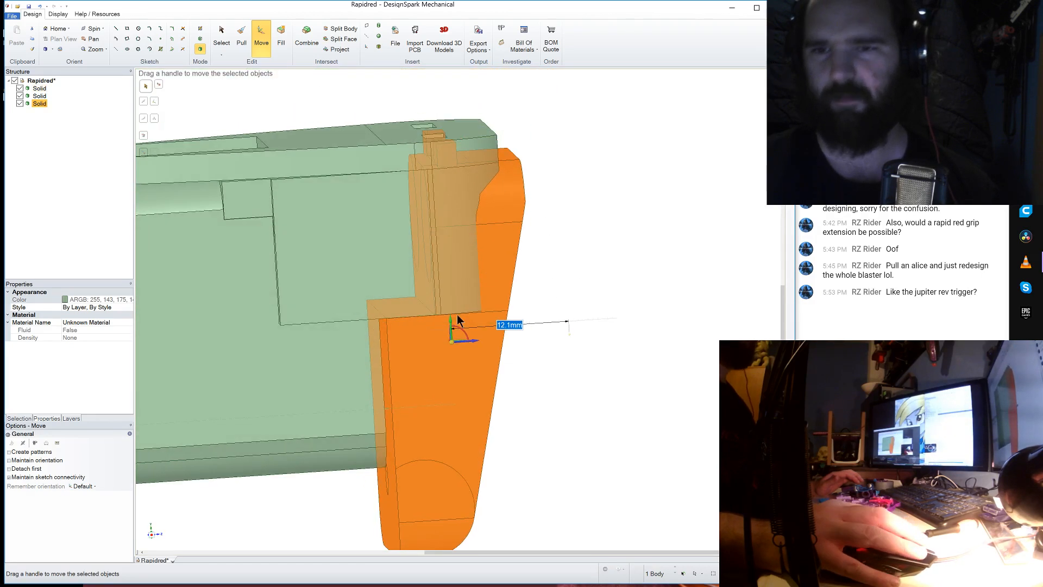
mouse_move(474, 348)
mouse_down()
mouse_move(461, 338)
mouse_move(468, 342)
mouse_up()
middle_drag(515, 325, 516, 348)
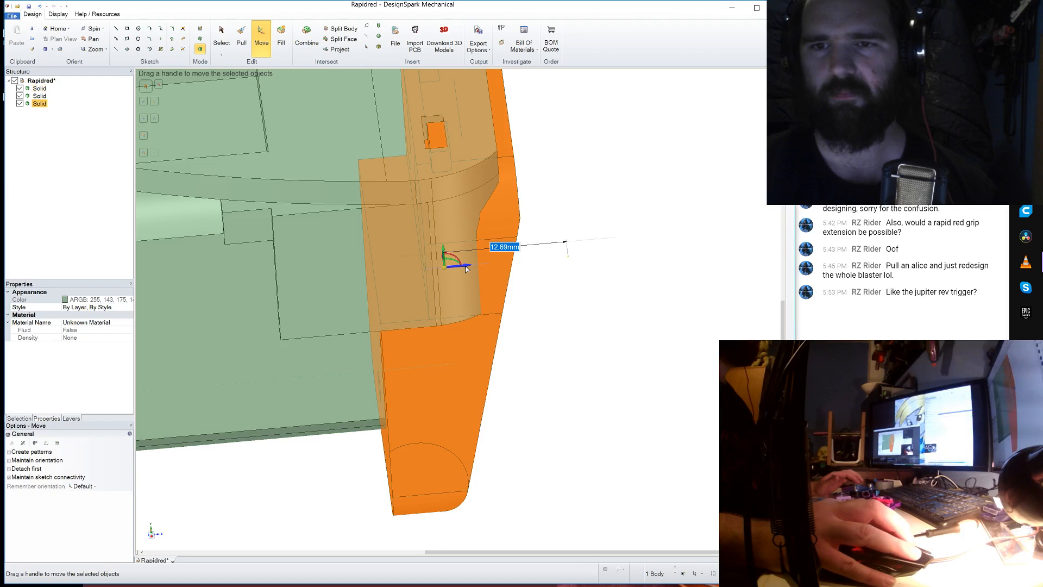
drag(460, 264, 463, 269)
- Inspect the seated end block from underneath and measure the gap at the notch corner with a trial rectangle
middle_drag(542, 328, 592, 292)
scroll(592, 292, down, 4)
scroll(379, 263, up, 4)
middle_drag(379, 263, 413, 277)
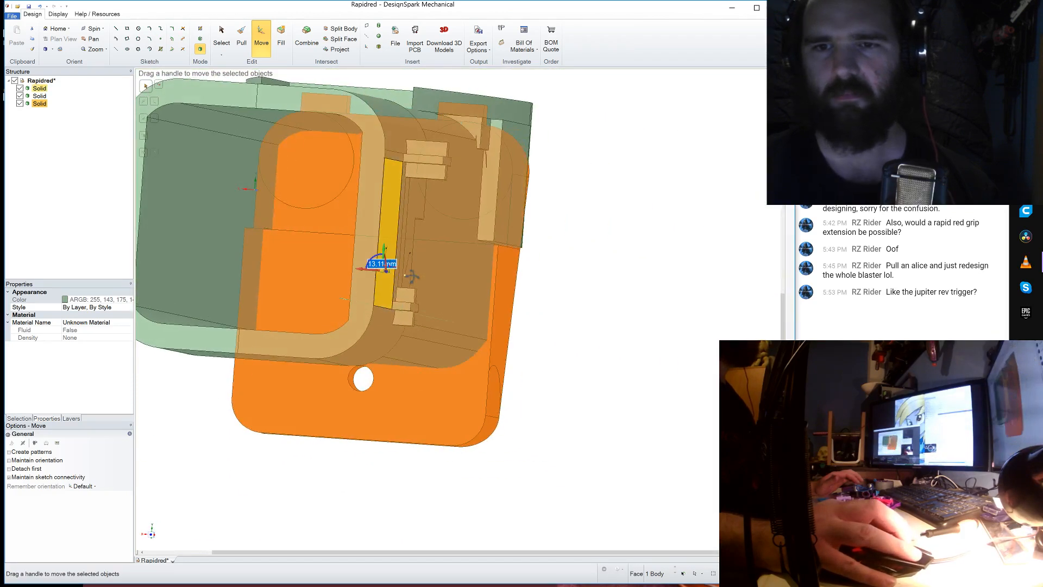
scroll(291, 231, up, 6)
mouse_move(328, 230)
middle_down()
mouse_move(425, 230)
mouse_move(410, 224)
mouse_move(403, 249)
mouse_move(366, 274)
mouse_move(367, 245)
middle_up()
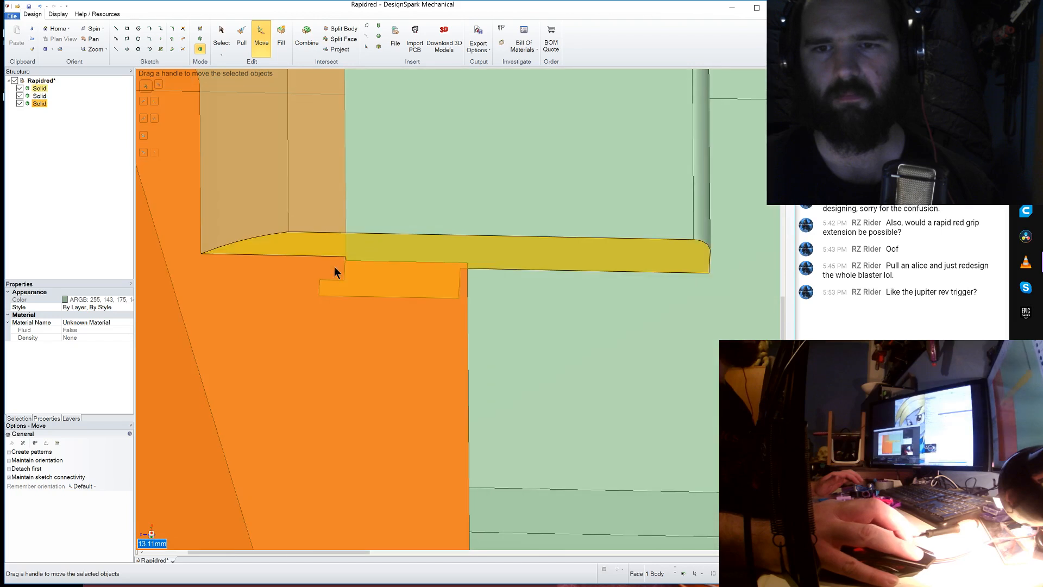
scroll(341, 258, up, 5)
scroll(340, 261, up, 2)
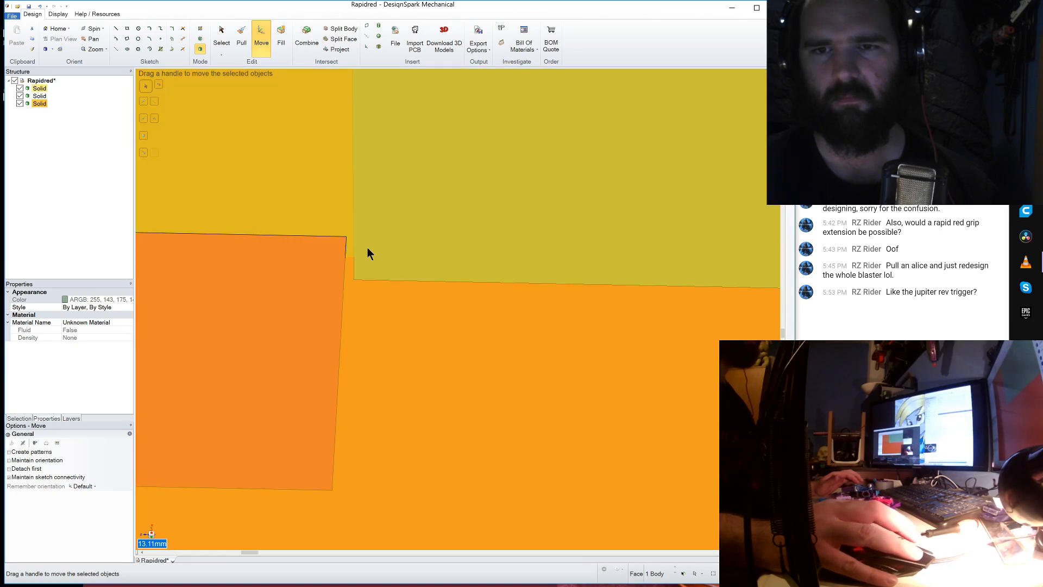
click(359, 235)
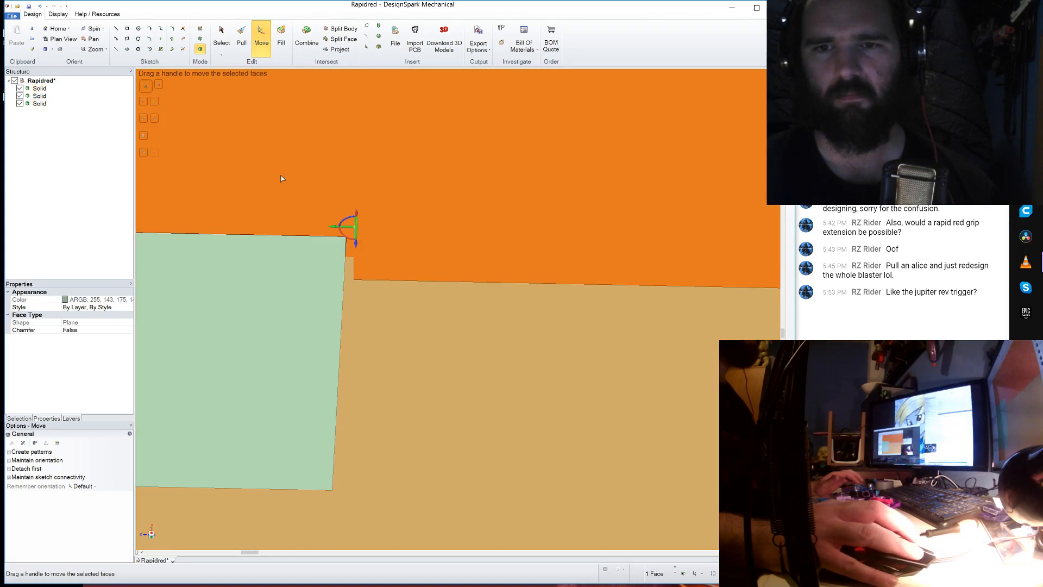
click(127, 29)
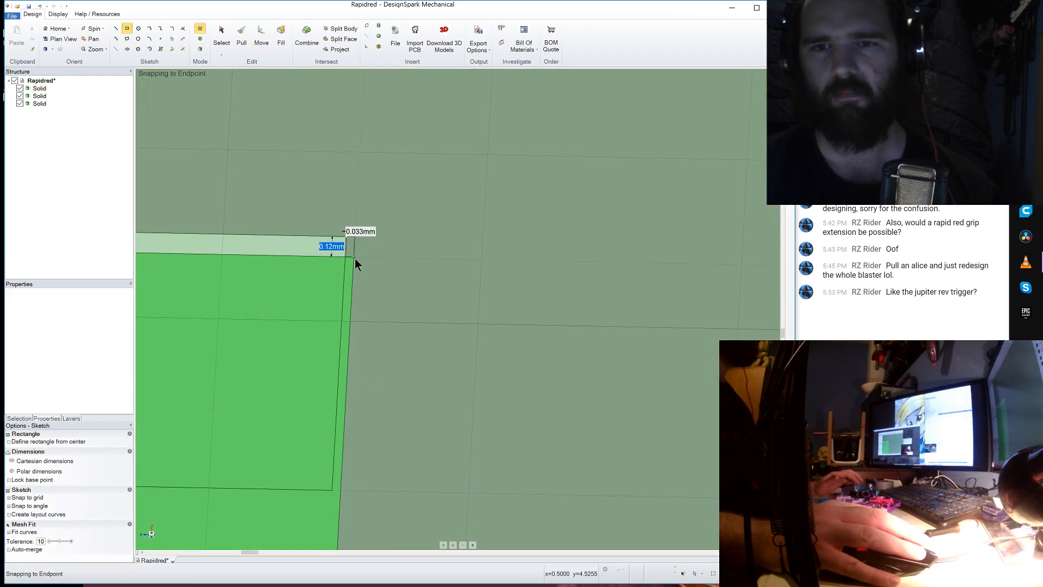
scroll(354, 259, down, 5)
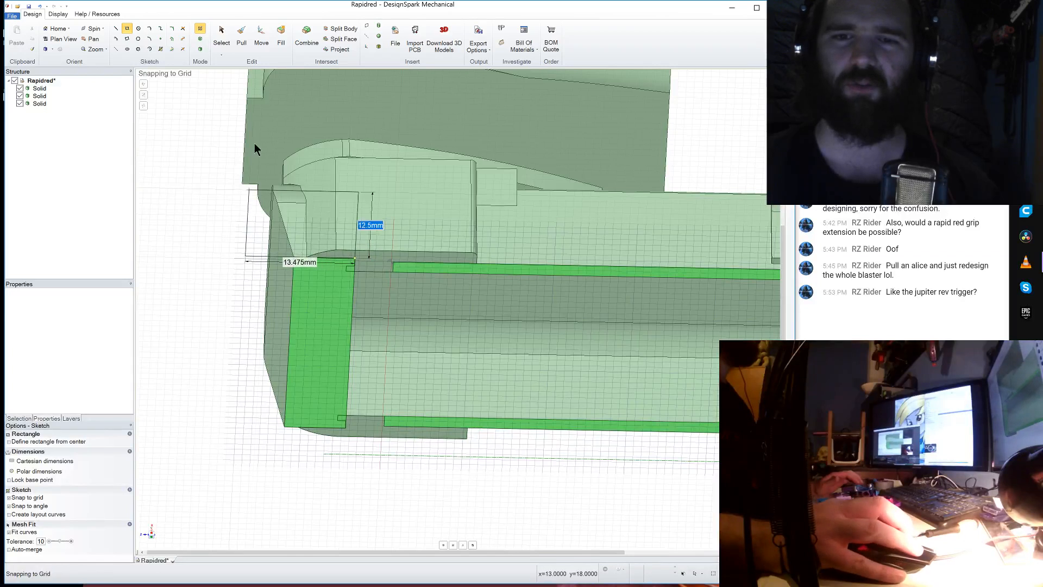
click(200, 49)
click(221, 36)
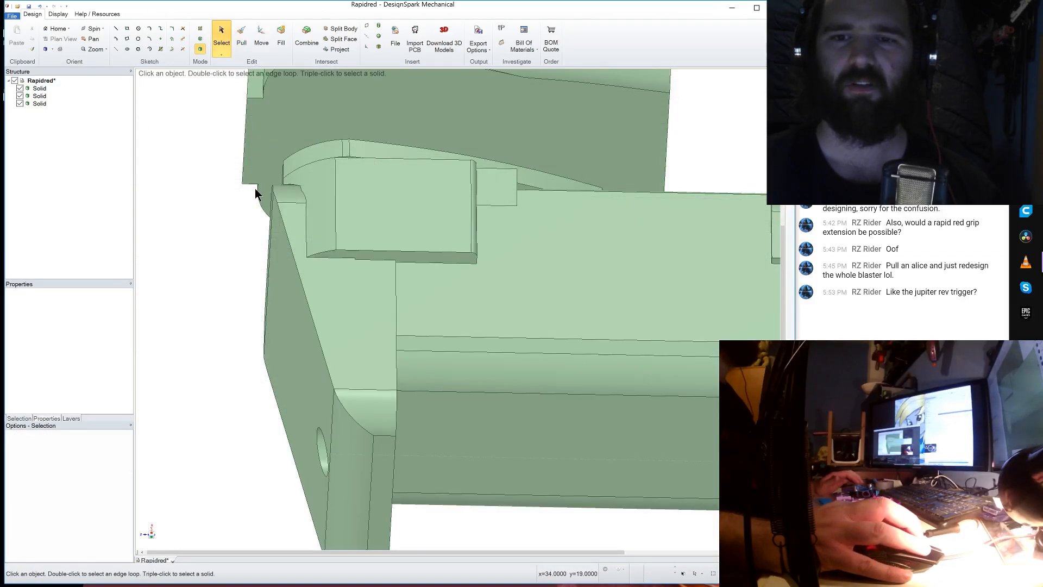
- Move the whole end block about 13.3 mm away from the main body again
mouse_move(267, 202)
middle_down()
mouse_move(274, 194)
mouse_move(249, 242)
mouse_move(259, 216)
middle_up()
click(269, 28)
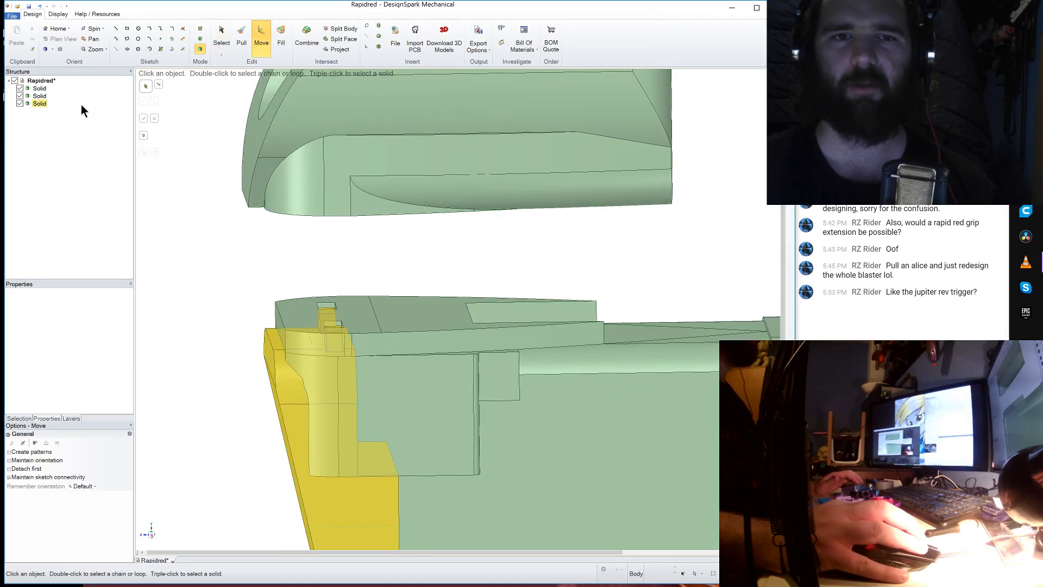
click(41, 102)
scroll(393, 183, down, 5)
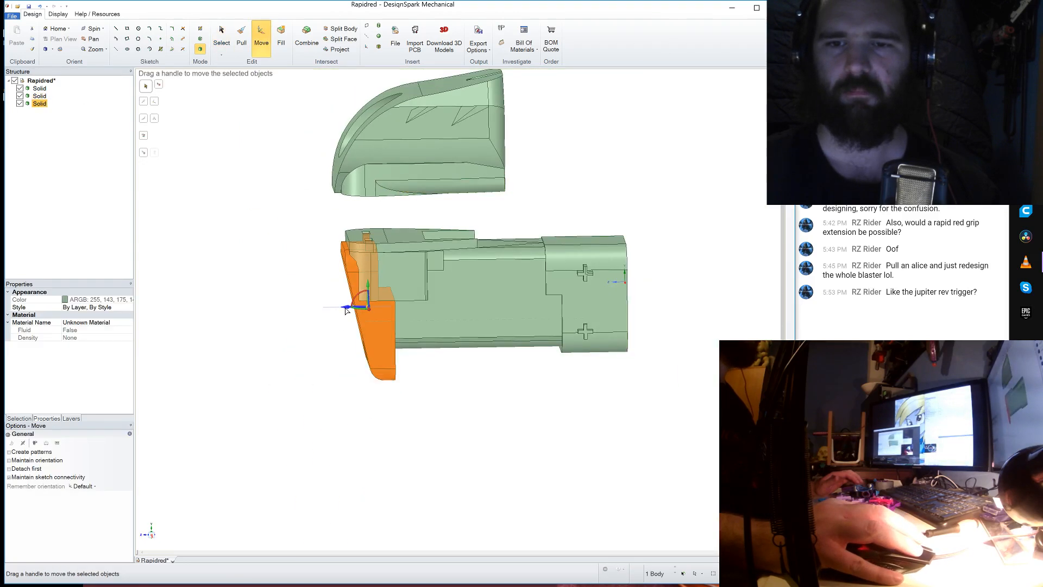
drag(345, 310, 301, 311)
- Move the main body's narrow U-shaped notch face up to the adjoining parallel ledge face beside the raised block
middle_drag(405, 329, 452, 279)
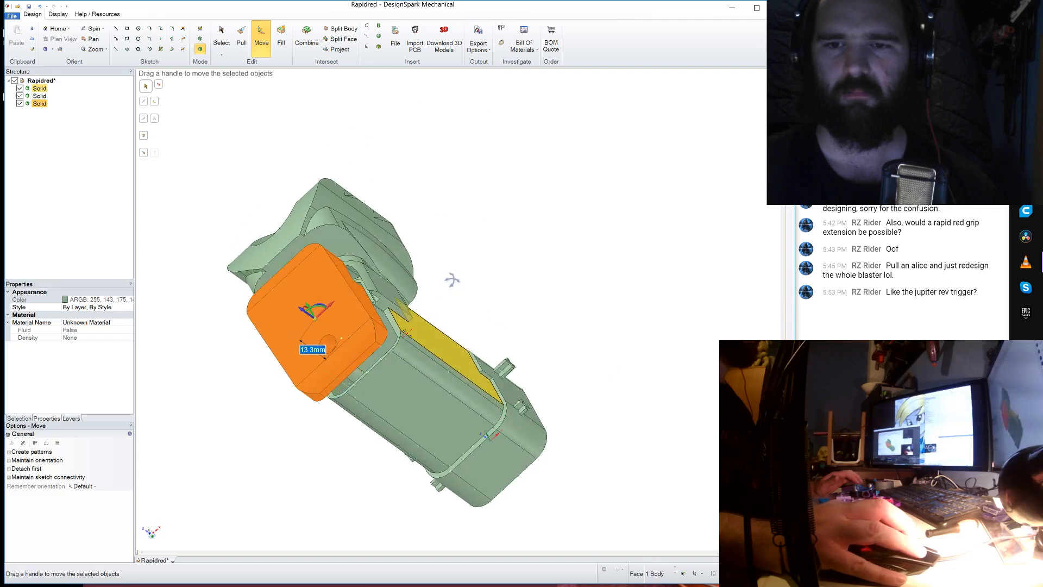
scroll(374, 301, up, 6)
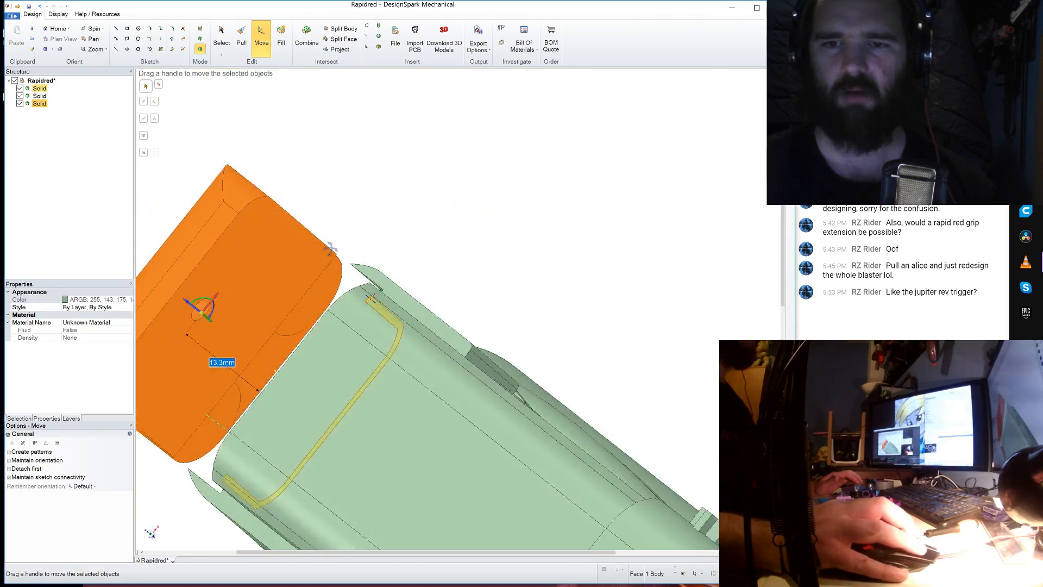
middle_drag(331, 248, 368, 299)
click(370, 303)
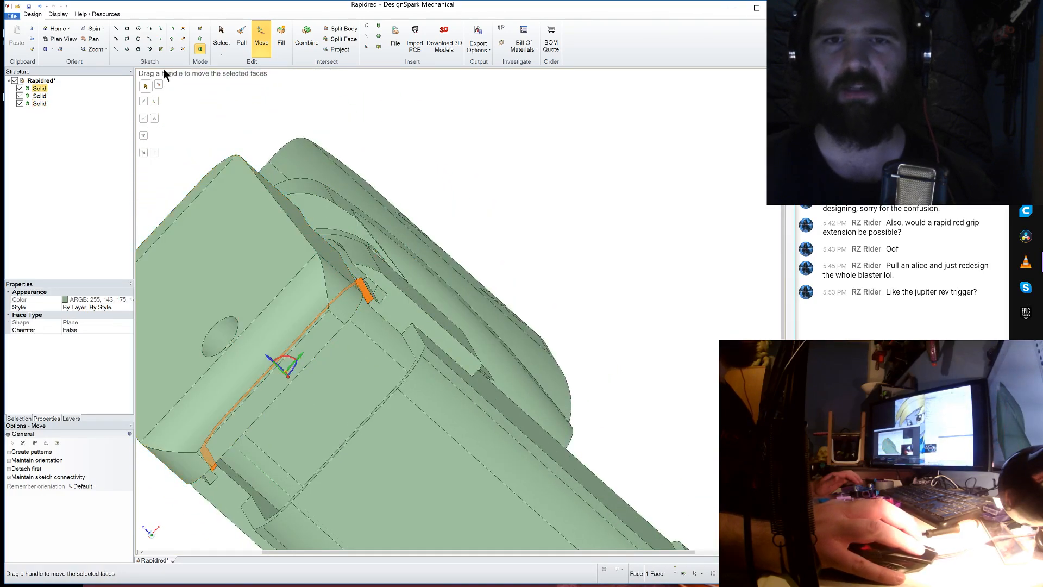
click(145, 153)
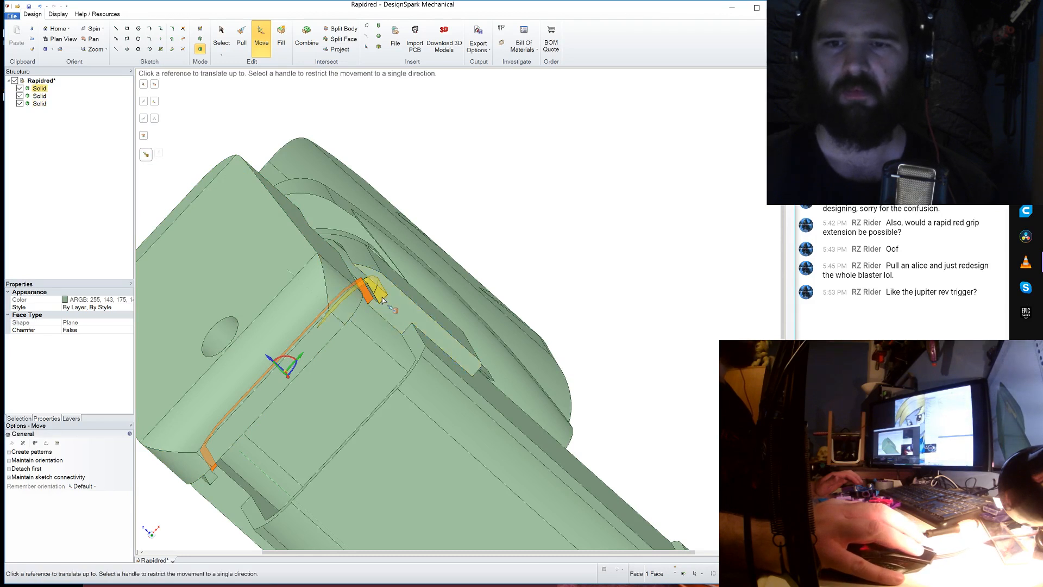
click(383, 297)
double_click(382, 297)
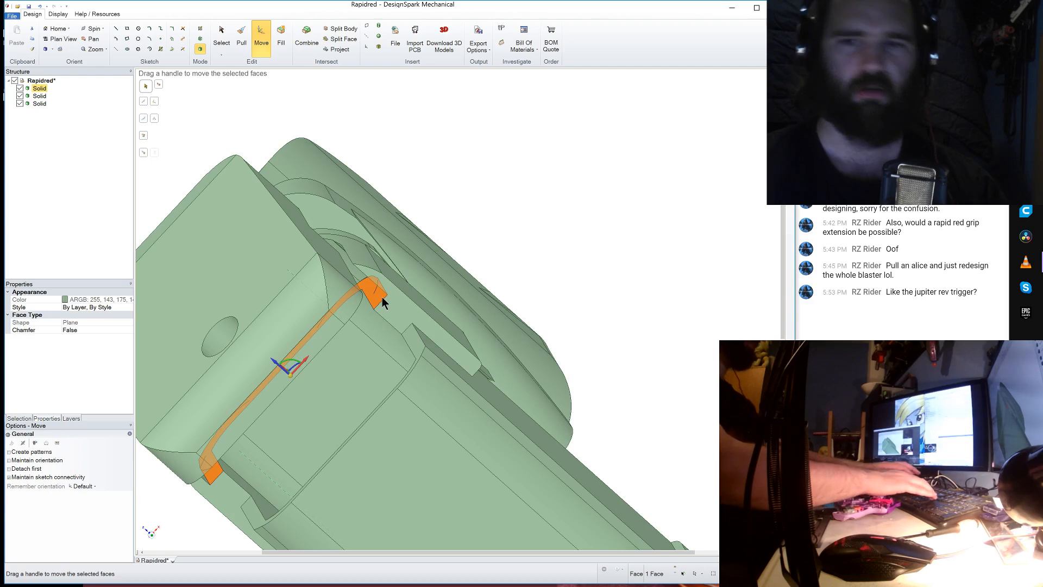
mouse_move(383, 297)
middle_down()
mouse_move(475, 198)
mouse_move(441, 220)
middle_up()
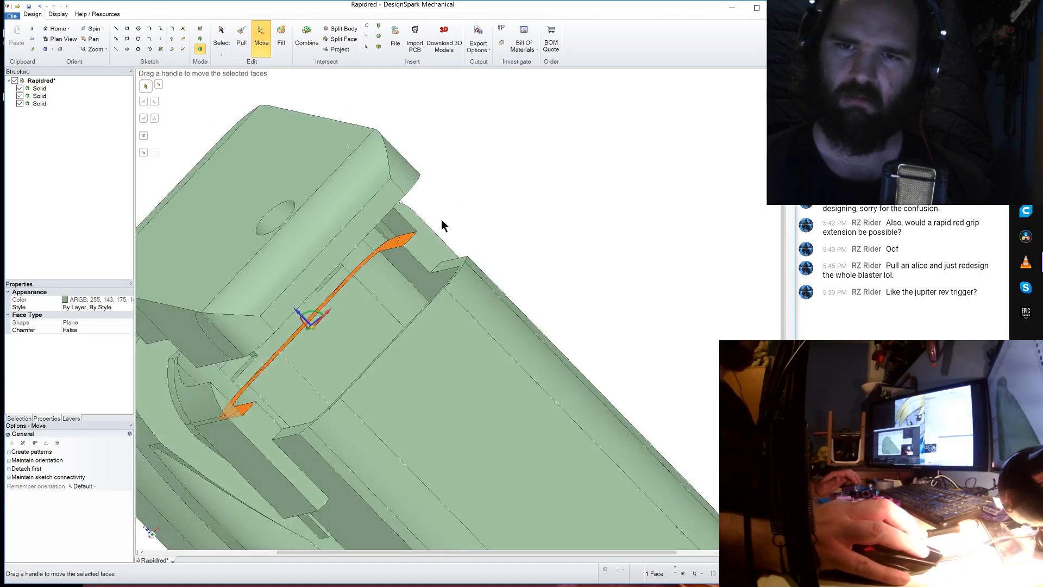
click(503, 208)
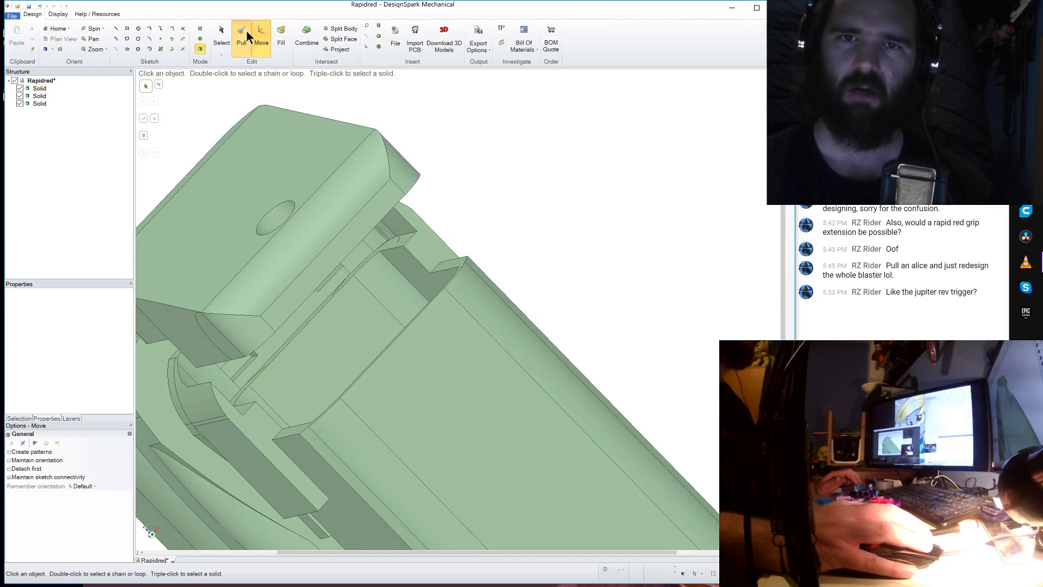
- Pull the combined U-shaped notch face 0.5 mm deeper into the main body
click(246, 31)
click(389, 248)
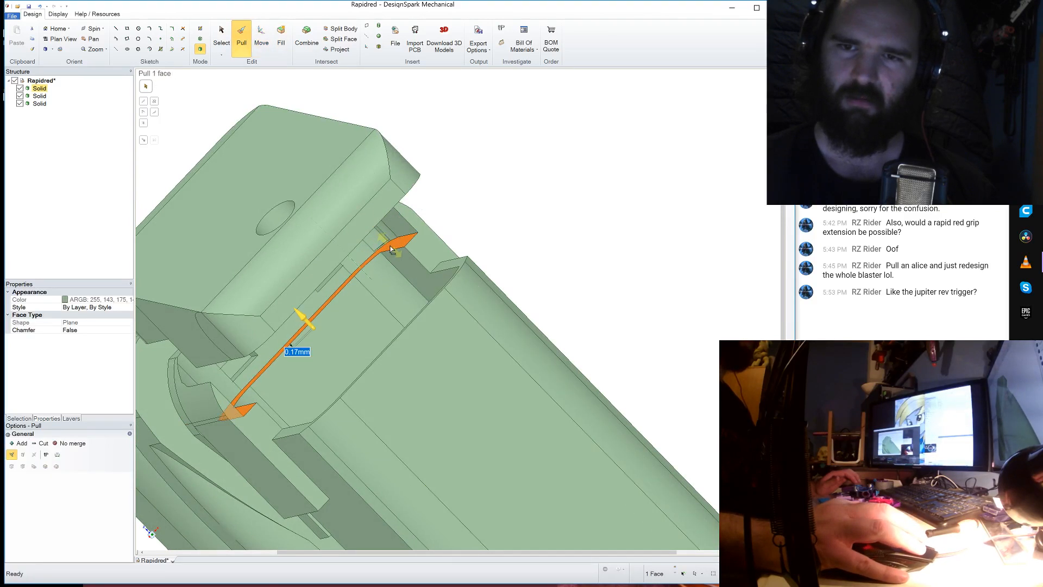
click(513, 218)
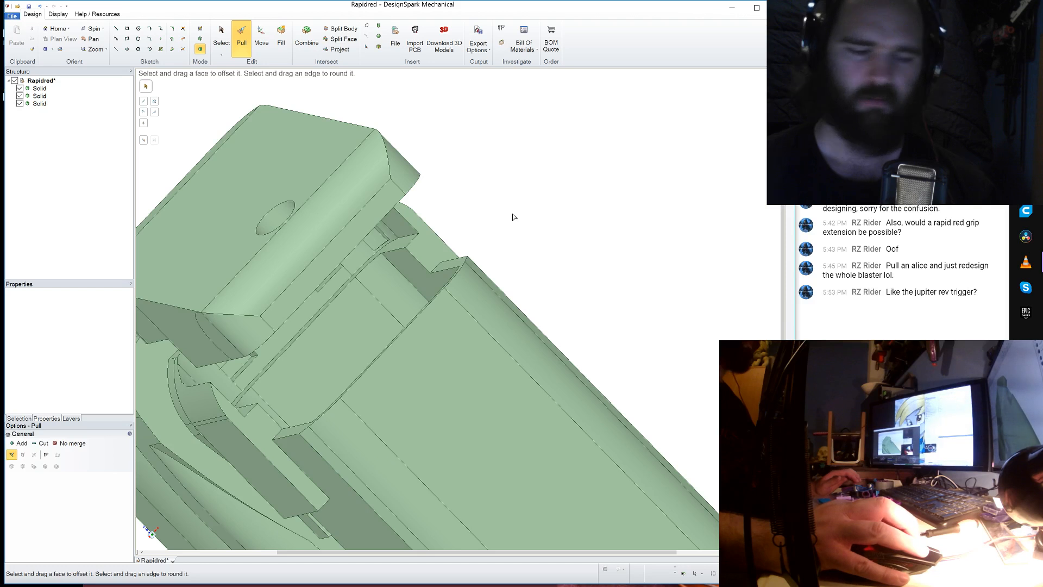
key(ctrl+z)
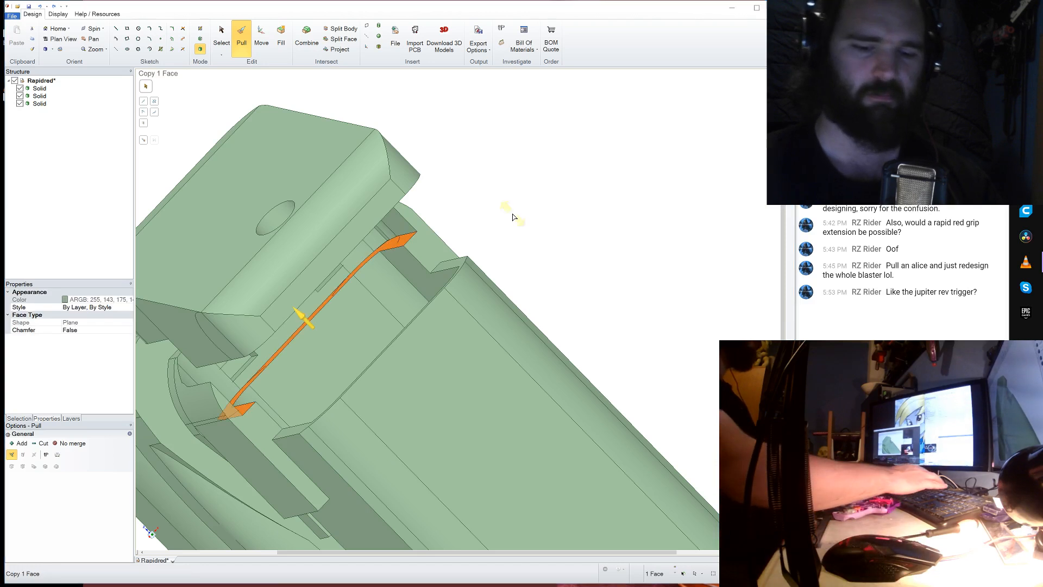
drag(302, 318, 316, 333)
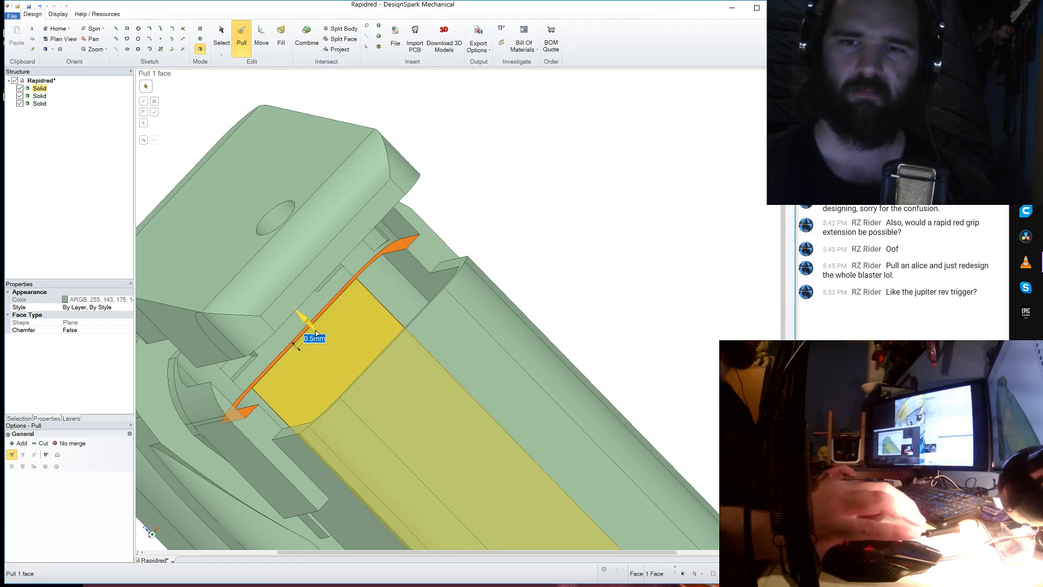
click(534, 268)
middle_drag(553, 202, 614, 172)
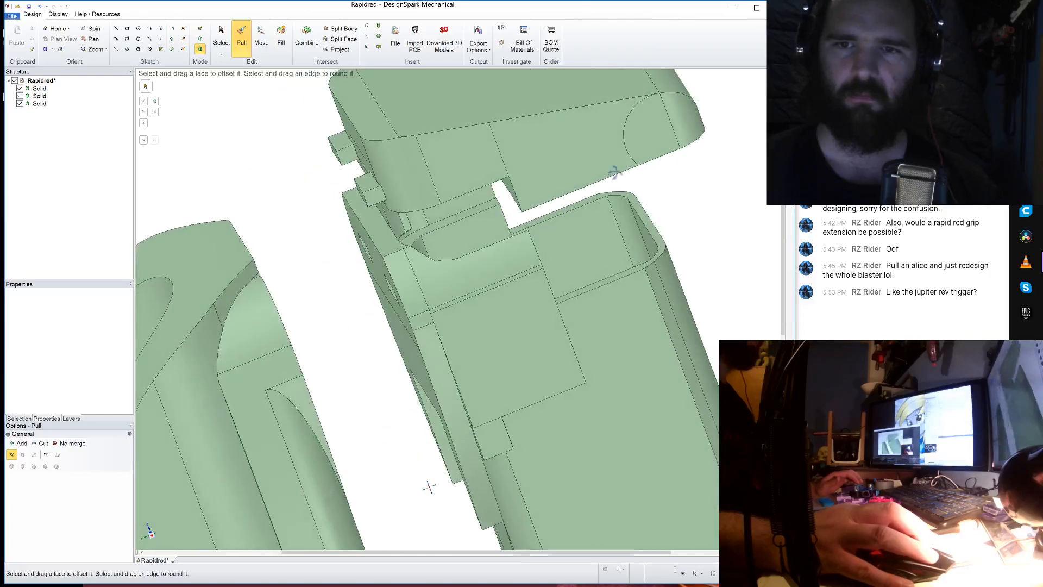
scroll(383, 225, up, 7)
click(514, 288)
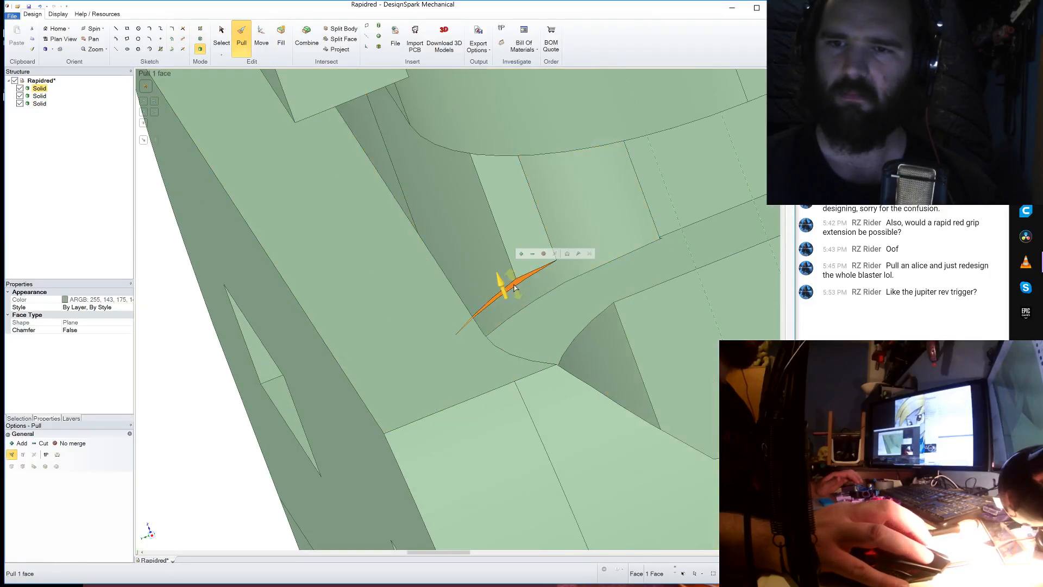
scroll(515, 287, down, 5)
middle_drag(323, 226, 359, 277)
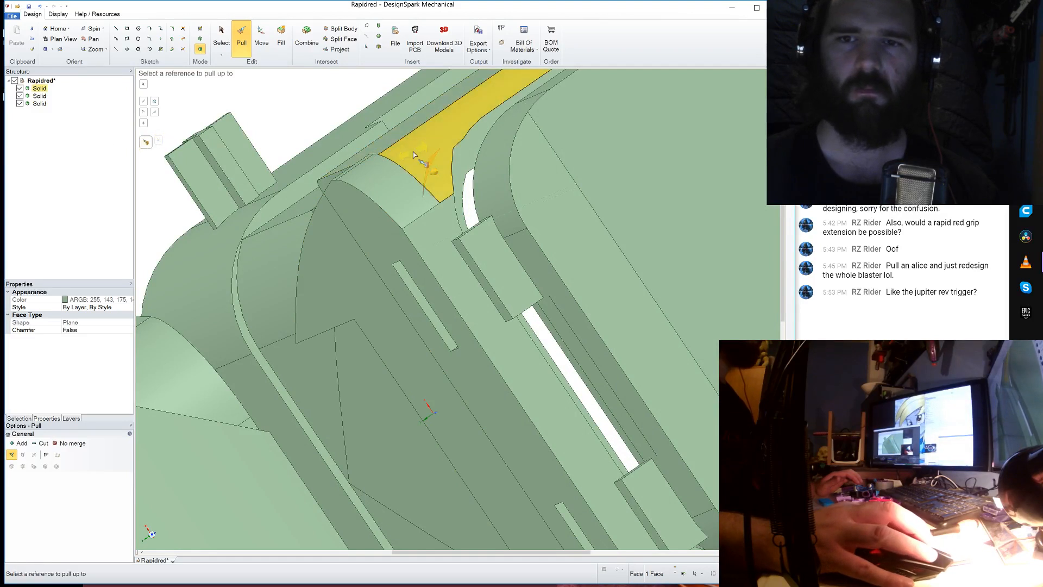
key(Escape)
- Sketch a trial circle about 9.4 mm in diameter centred on the main body's rounded notch corner edge, and undo it
scroll(326, 163, down, 5)
scroll(557, 350, up, 3)
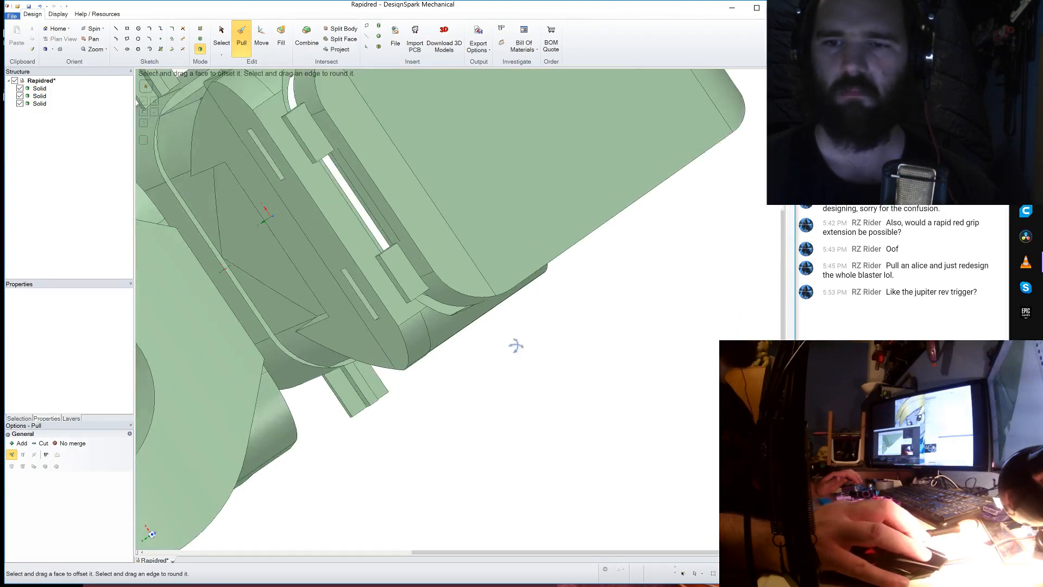
middle_drag(513, 344, 474, 398)
scroll(263, 415, up, 5)
scroll(400, 419, up, 4)
scroll(474, 398, up, 3)
click(474, 399)
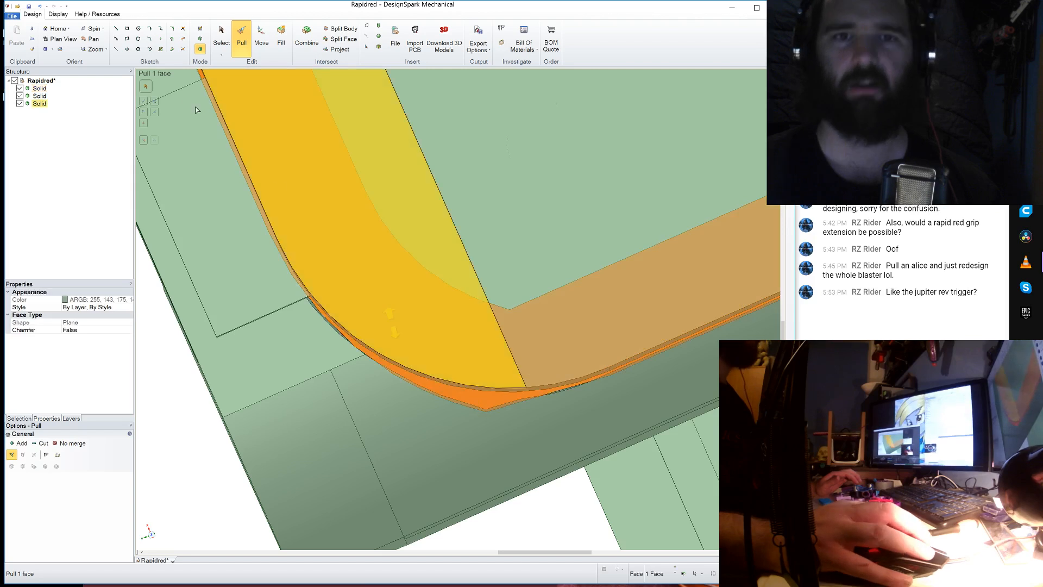
key(c)
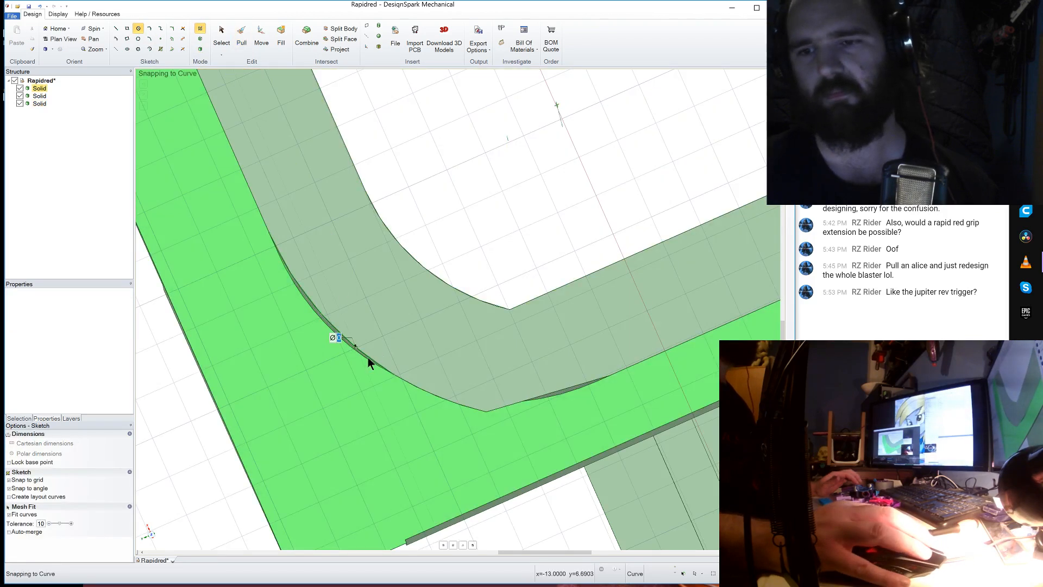
click(356, 349)
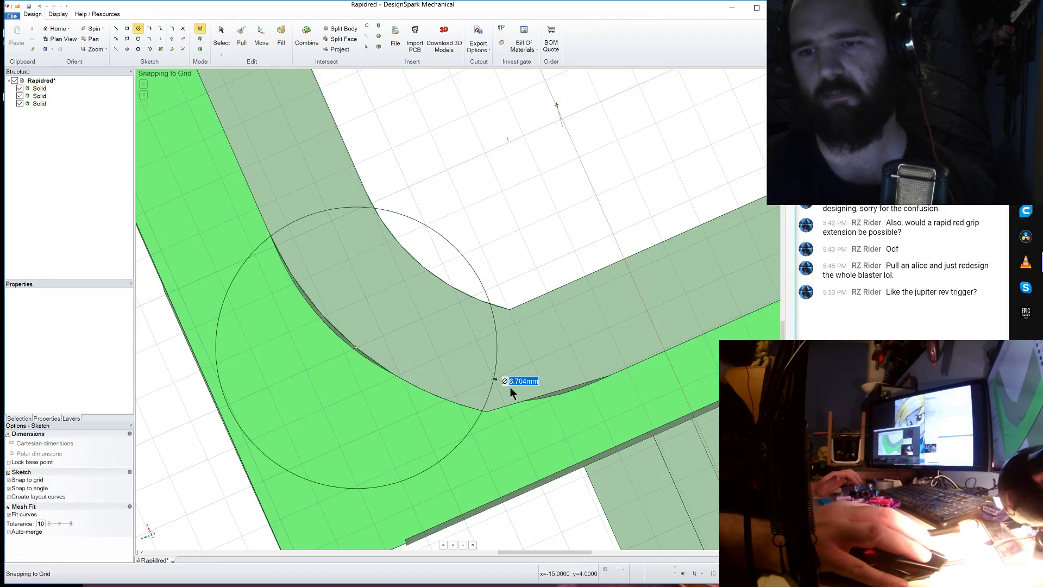
click(547, 396)
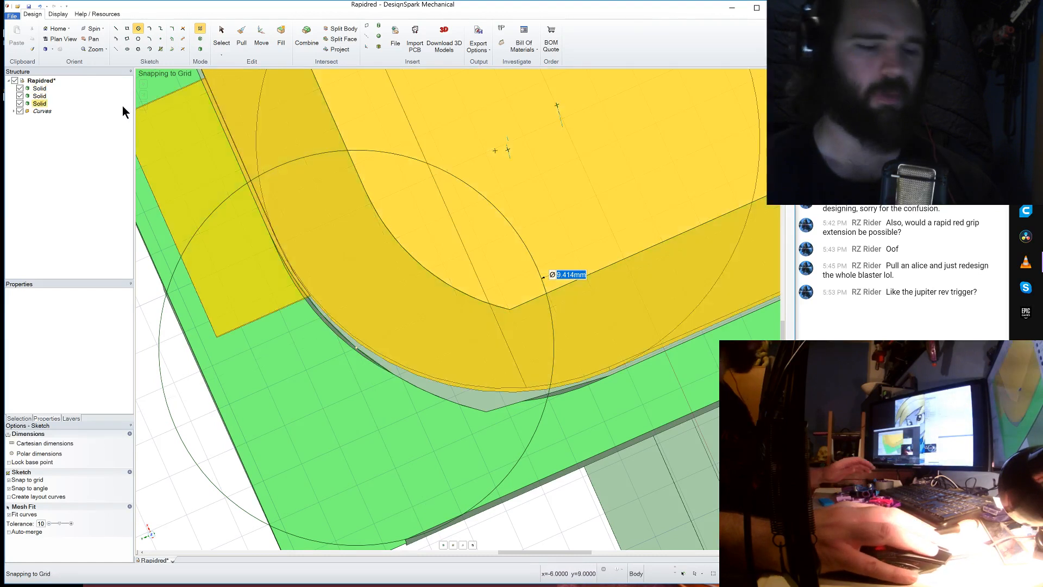
key(ctrl+z)
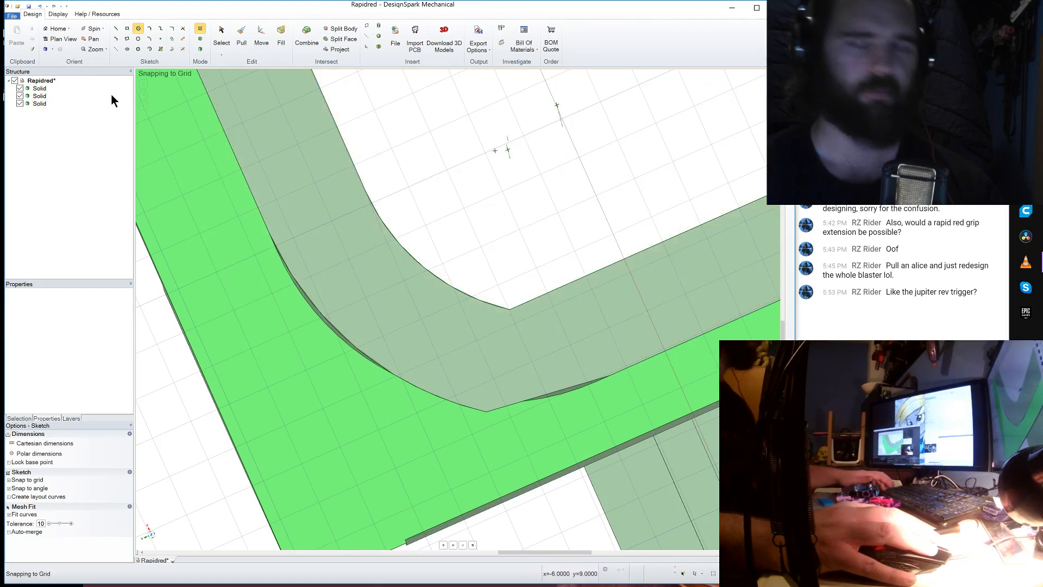
- Sketch a three-point circle about 11.7 mm in diameter along the main body's rounded notch corner, dividing off the leftover ledge at the corner
click(138, 38)
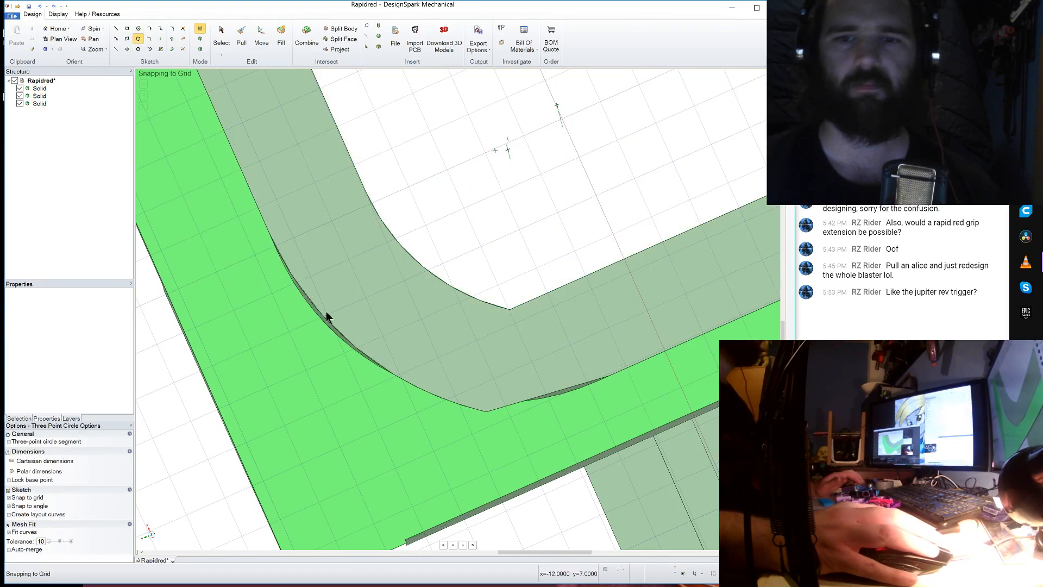
click(542, 393)
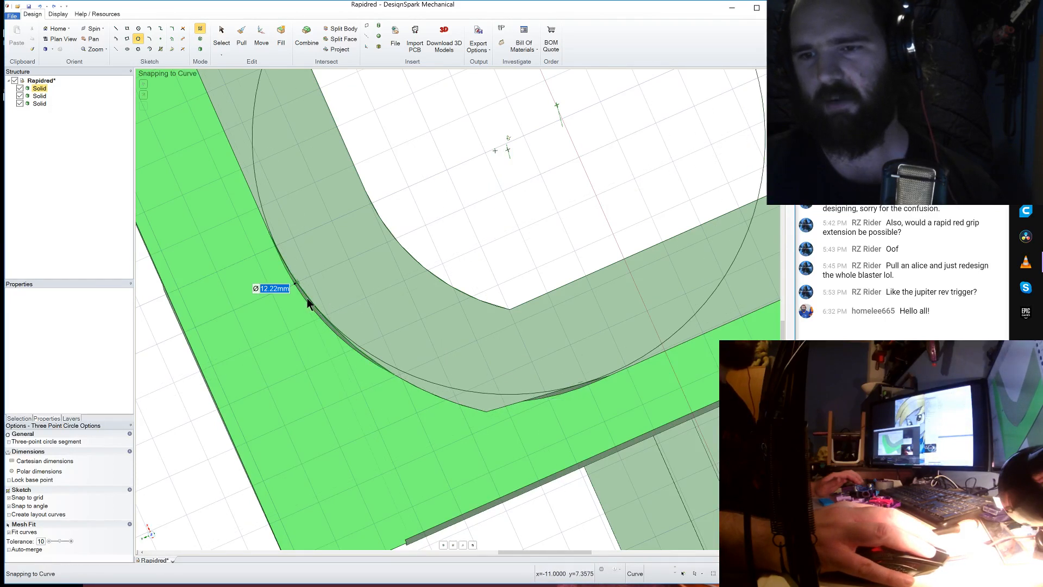
key(Escape)
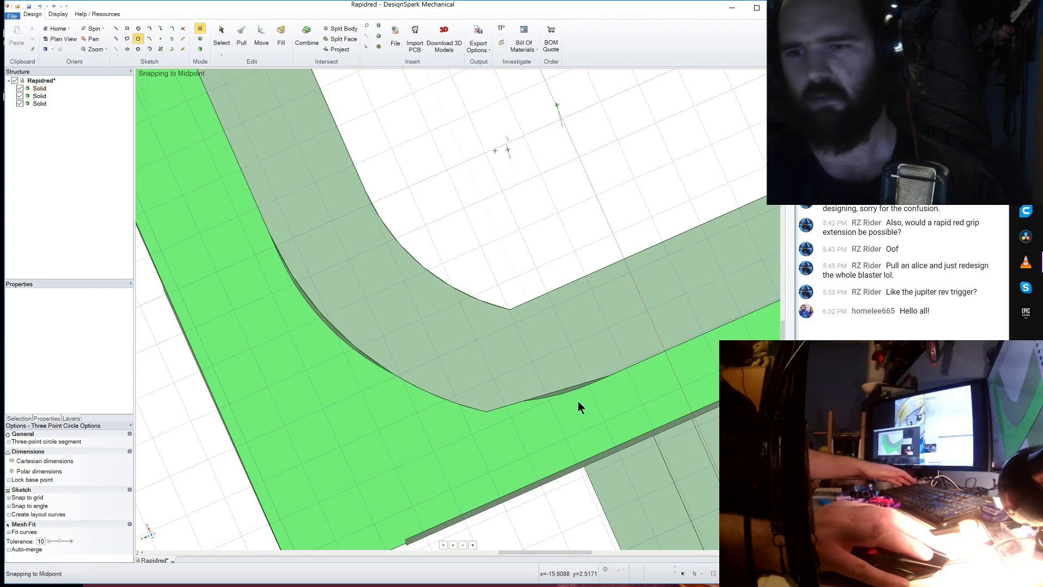
click(566, 390)
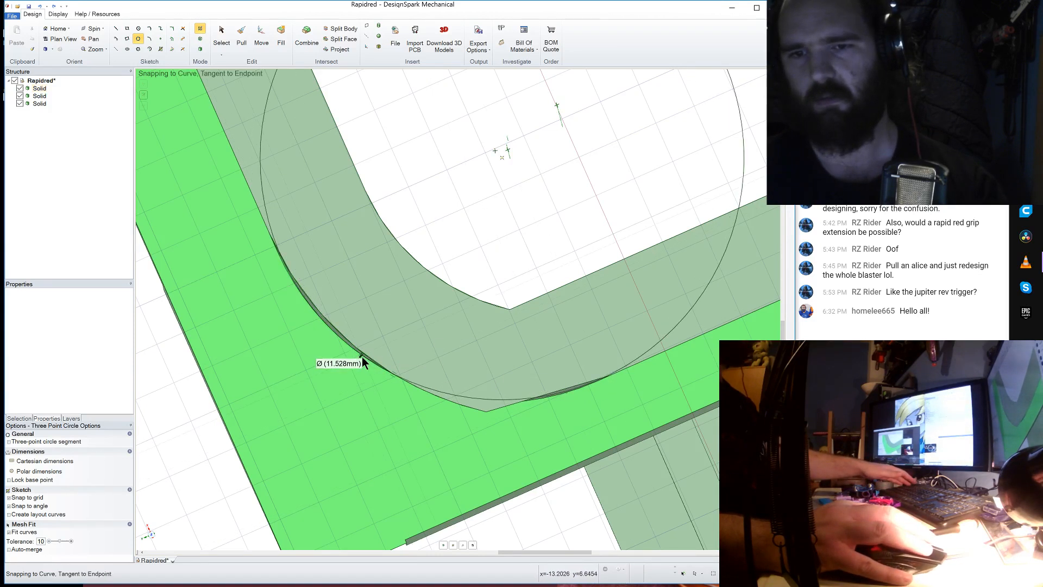
click(362, 356)
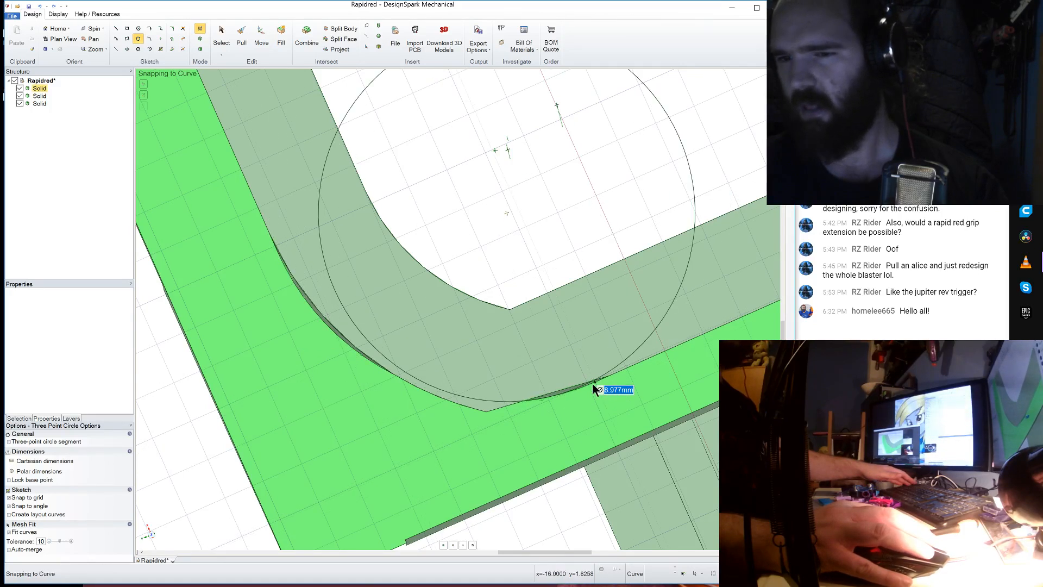
scroll(585, 389, up, 3)
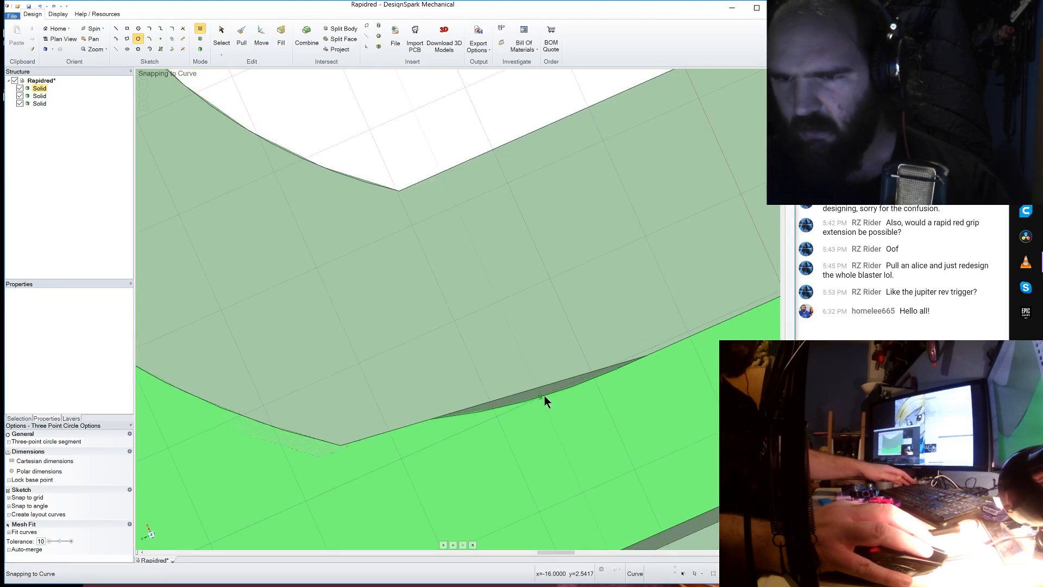
scroll(543, 396, down, 2)
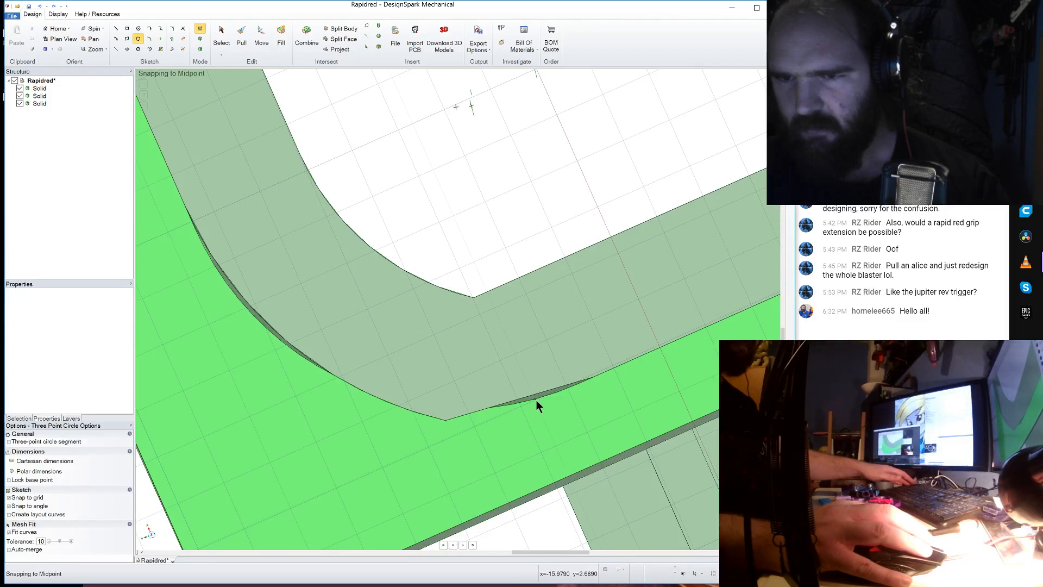
scroll(489, 401, up, 5)
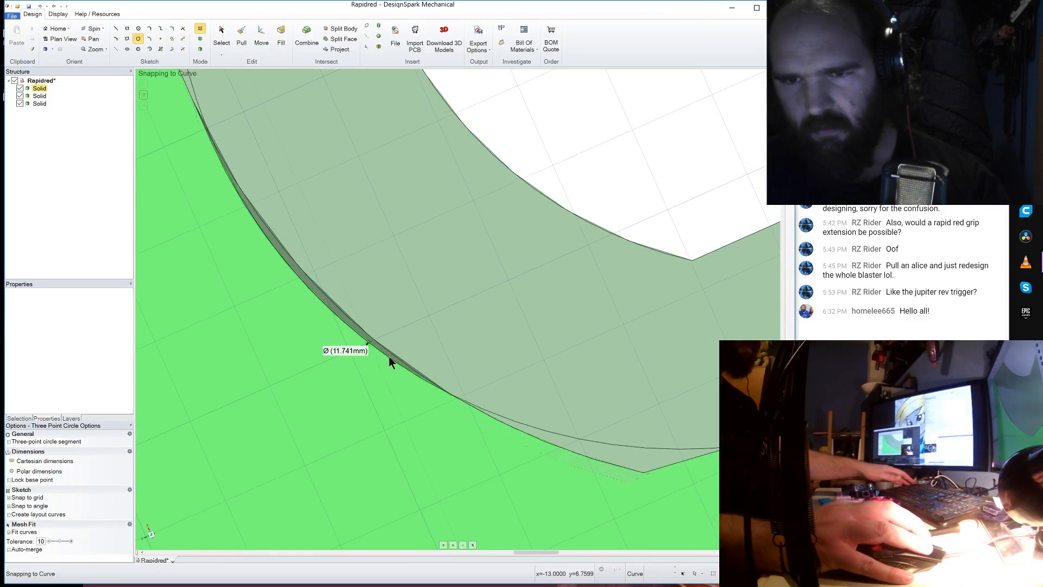
click(390, 357)
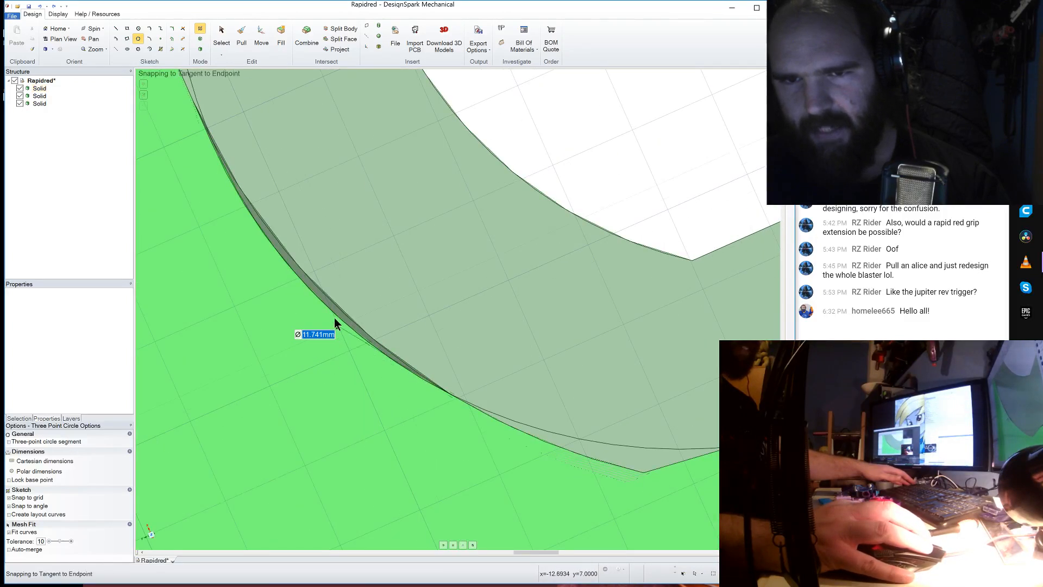
click(305, 293)
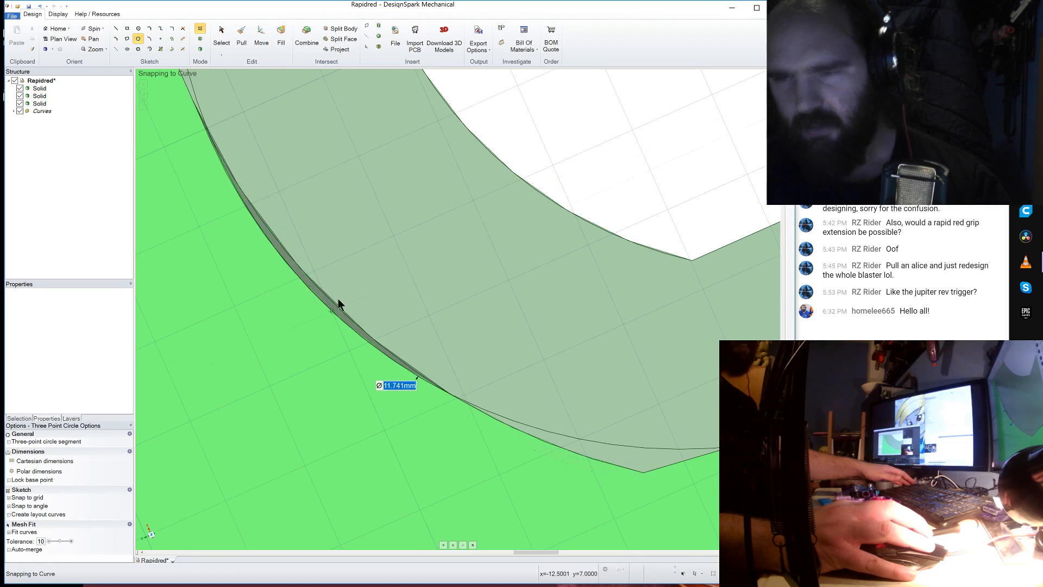
- Pull the leftover ledge face outside the circle at the notch corner up to the adjoining flat end face of the main body
click(242, 38)
click(627, 442)
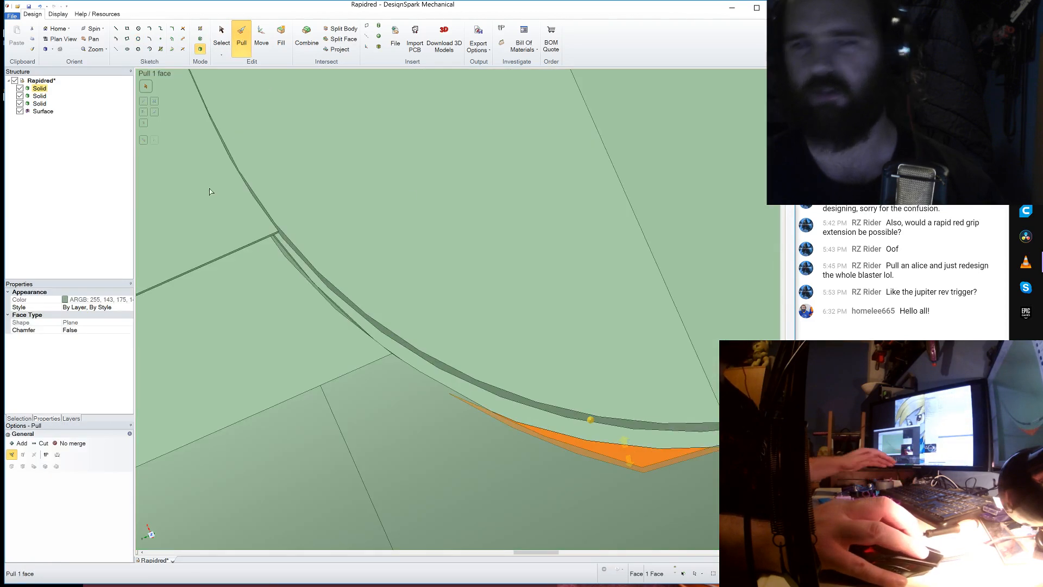
click(146, 144)
scroll(229, 116, down, 4)
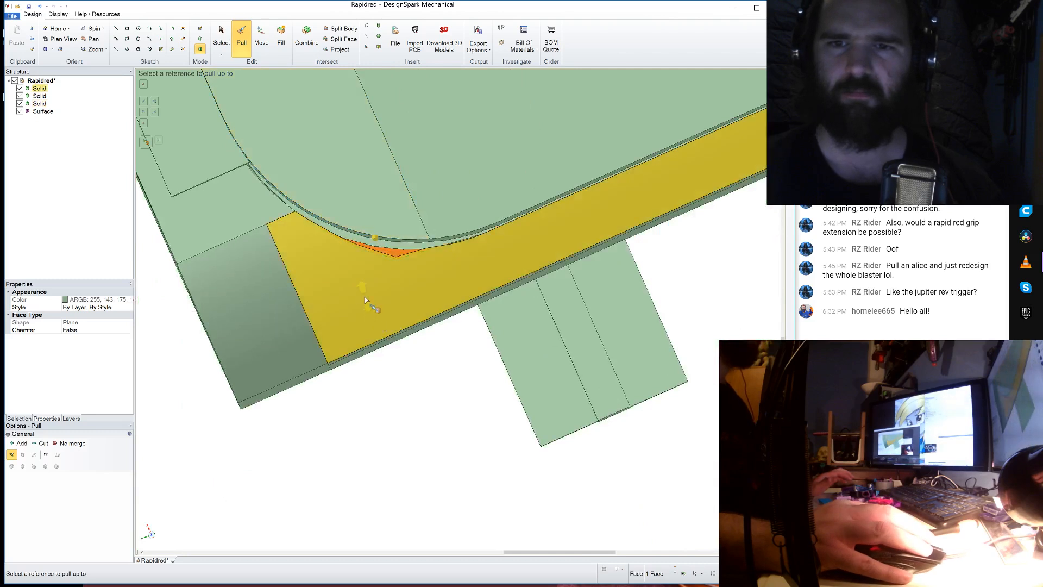
click(358, 329)
middle_drag(419, 419, 419, 410)
scroll(415, 419, down, 4)
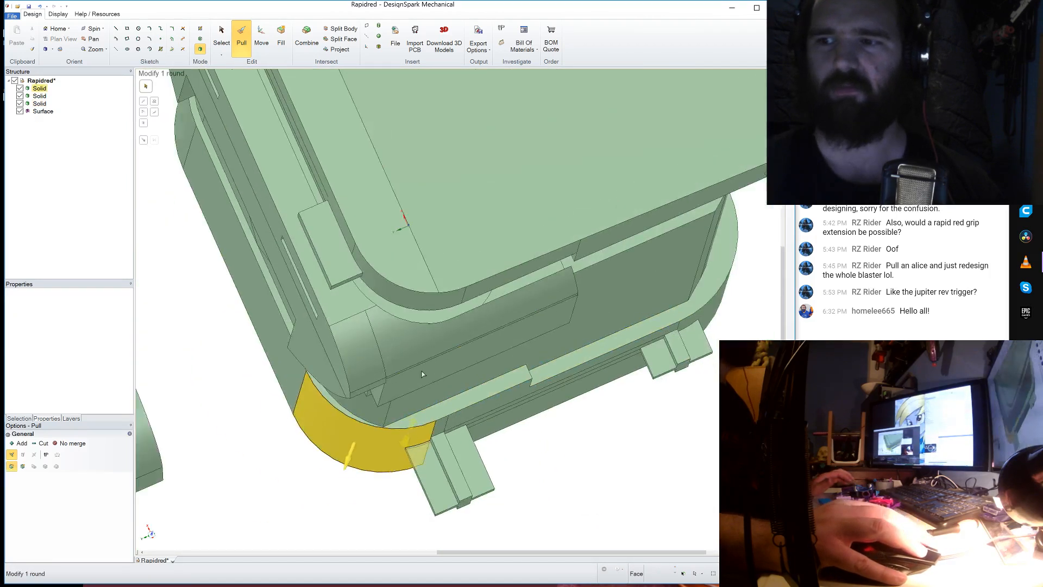
click(425, 379)
scroll(426, 375, down, 3)
click(266, 212)
- Save the document under the new name Rapidred2 in the rapidred folder
click(13, 16)
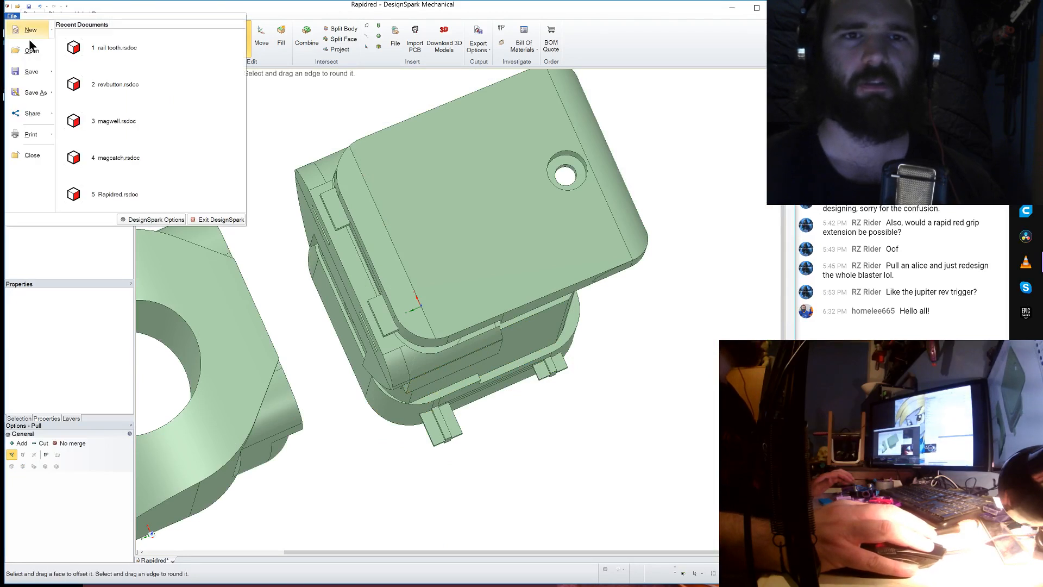
click(33, 96)
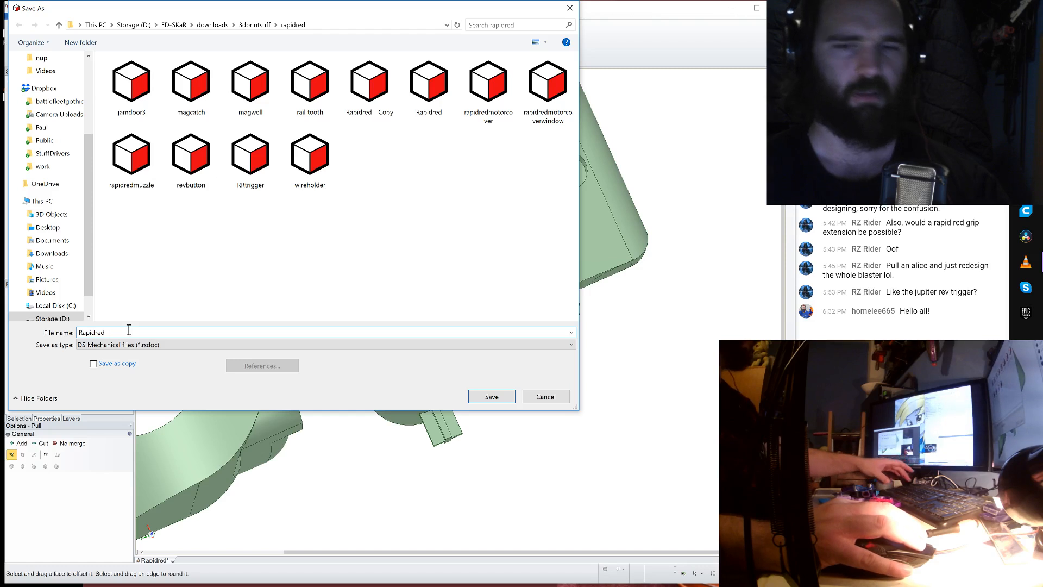
click(493, 398)
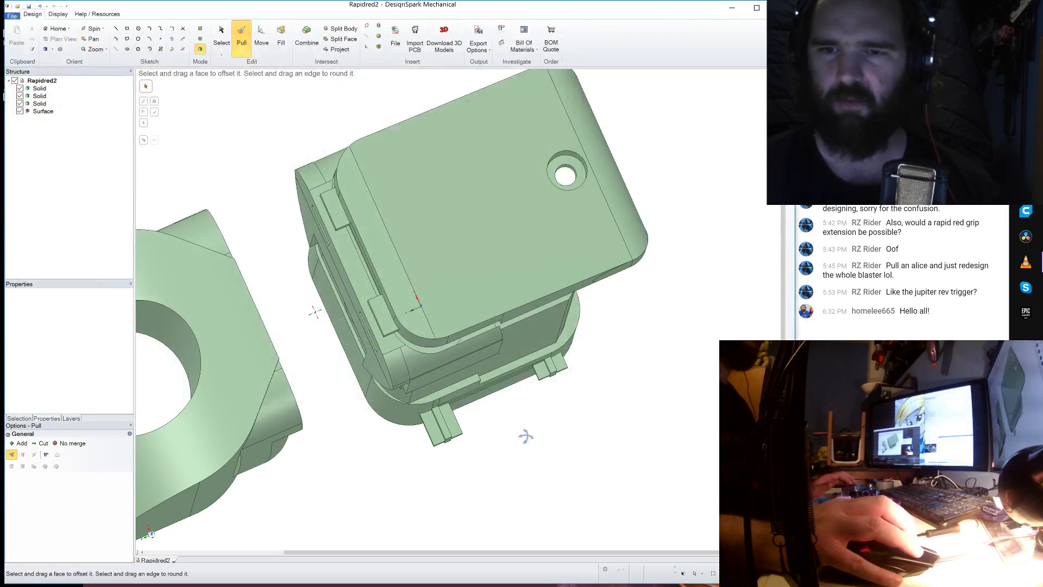
- Delete the leftover circle surface from the model structure
middle_drag(526, 435, 307, 285)
middle_drag(549, 393, 247, 236)
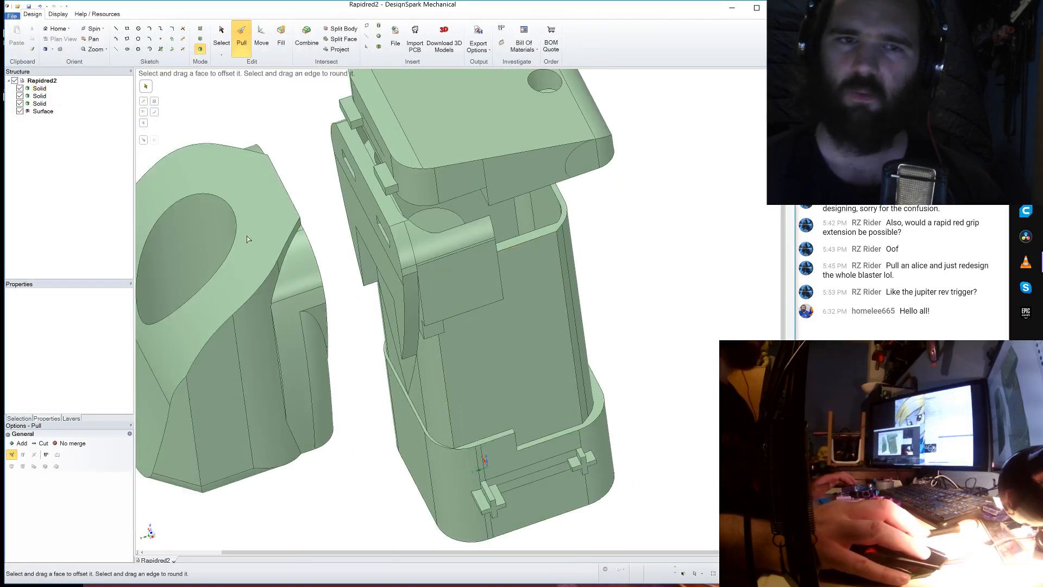
right_click(35, 112)
click(63, 149)
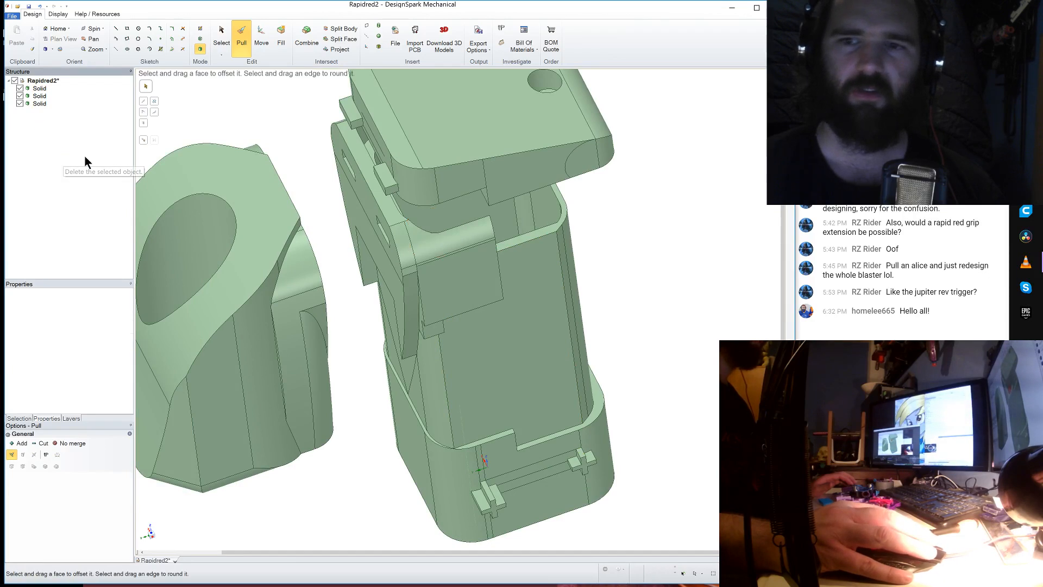
- Examine the main body, the separated end block and the neighbouring shell body from several sides
middle_drag(454, 280, 688, 356)
scroll(495, 289, down, 5)
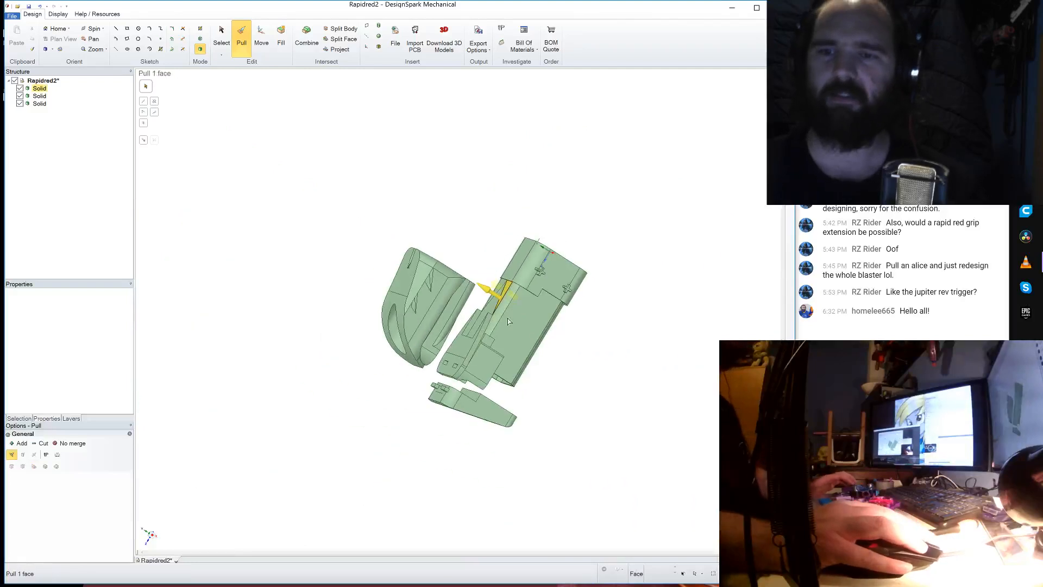
scroll(517, 392, up, 4)
middle_drag(517, 394, 636, 324)
click(638, 327)
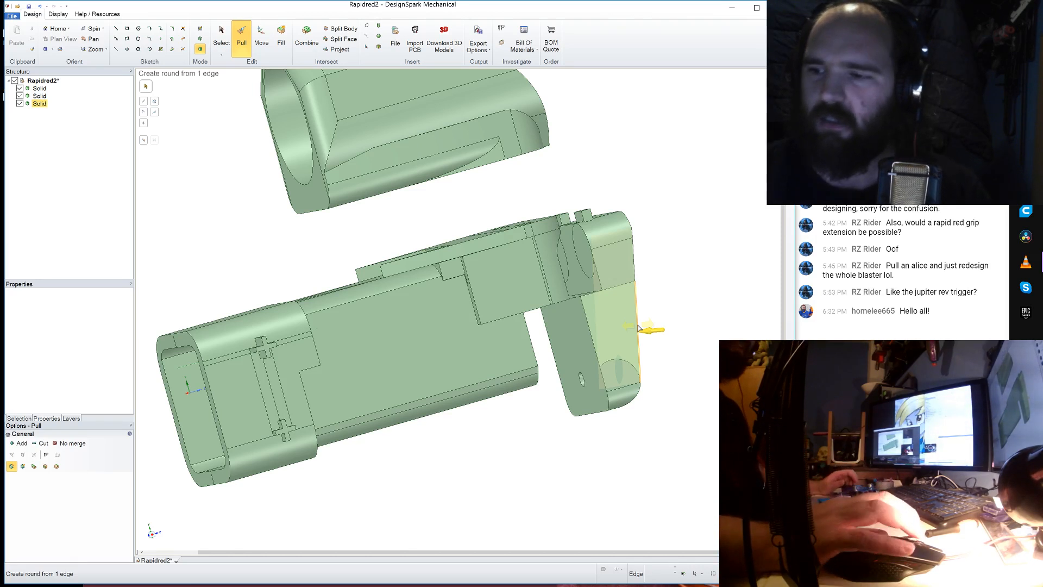
click(654, 329)
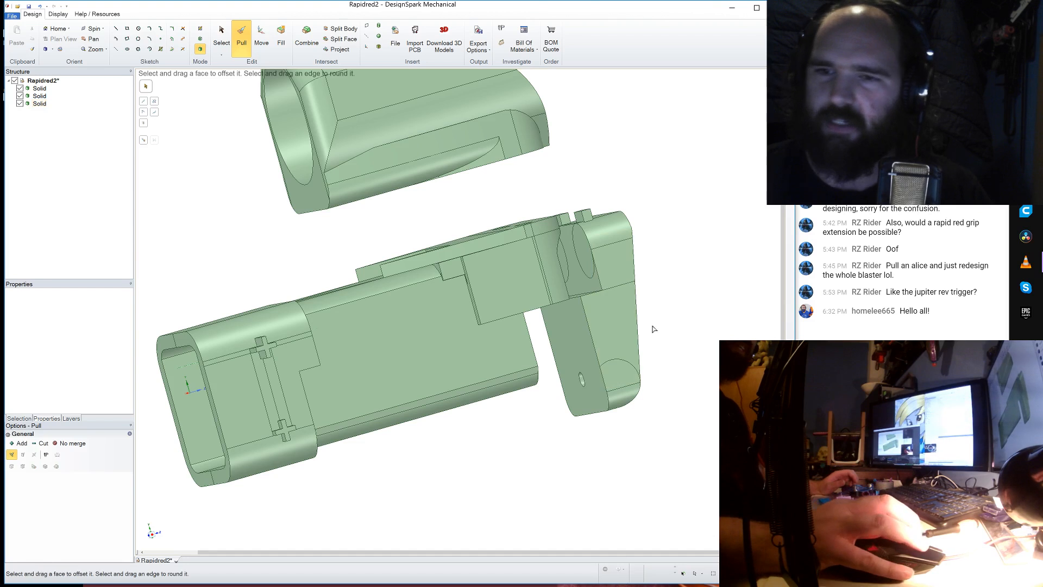
click(486, 165)
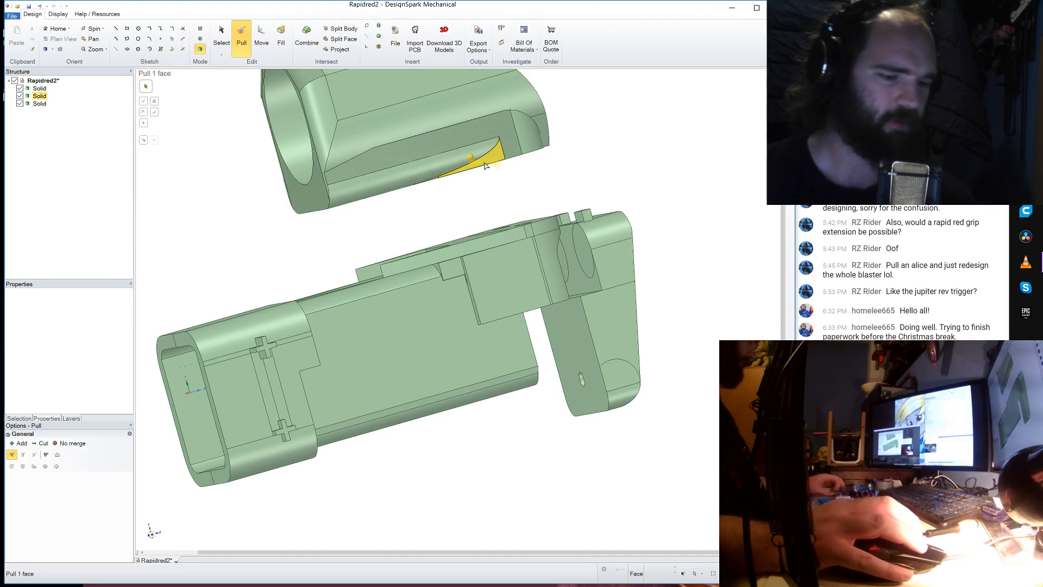
click(500, 198)
middle_drag(500, 198, 438, 187)
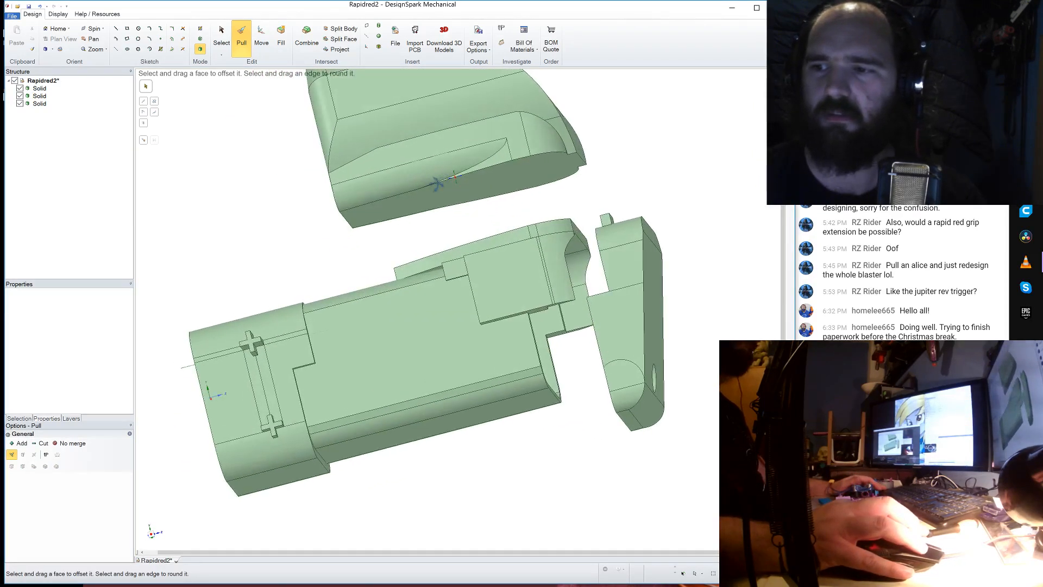
click(438, 187)
click(465, 200)
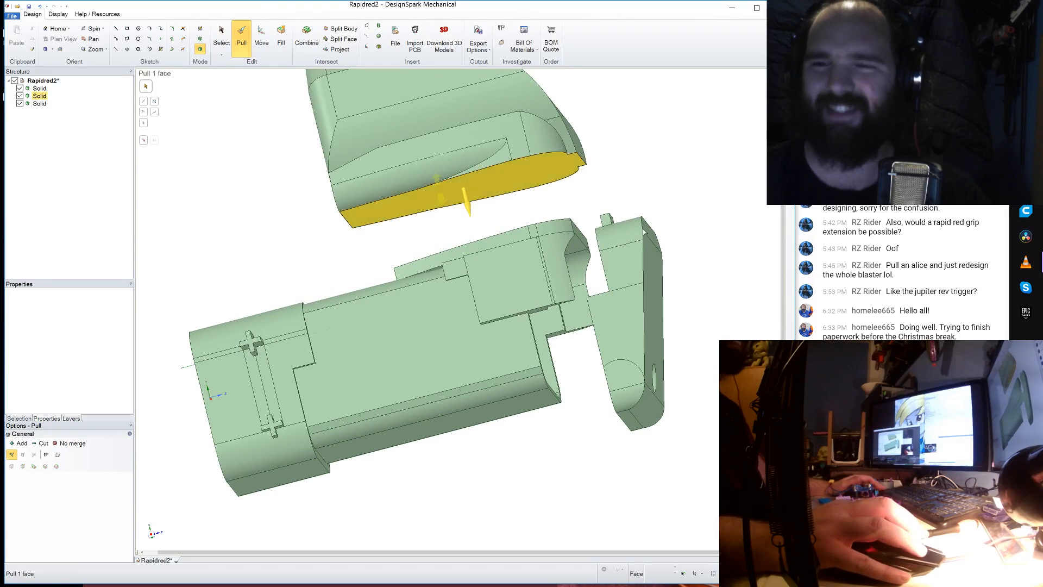
middle_drag(643, 232, 683, 188)
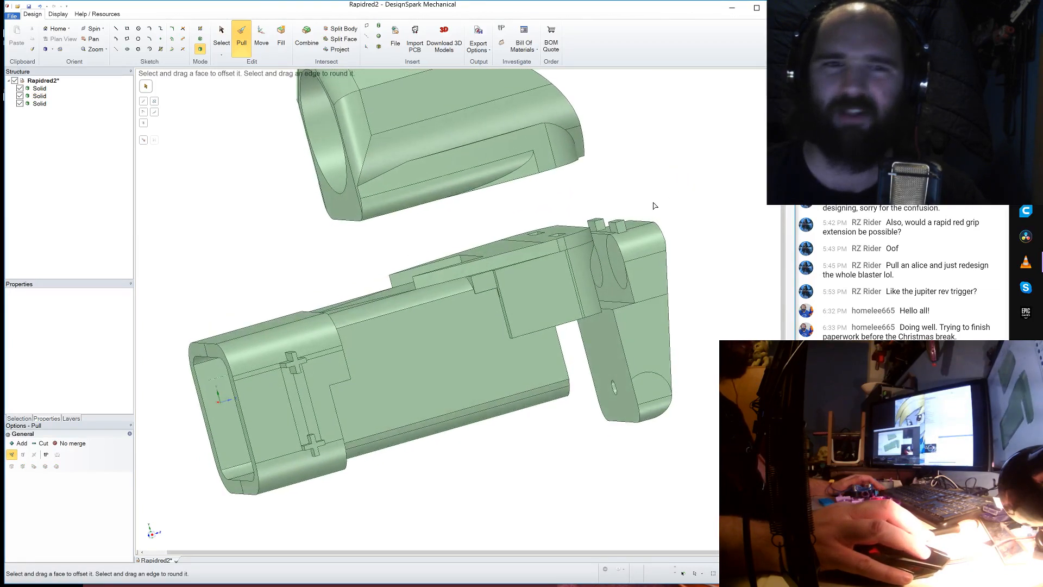
scroll(579, 207, down, 3)
scroll(608, 275, up, 3)
click(609, 275)
click(638, 238)
middle_drag(638, 238, 590, 237)
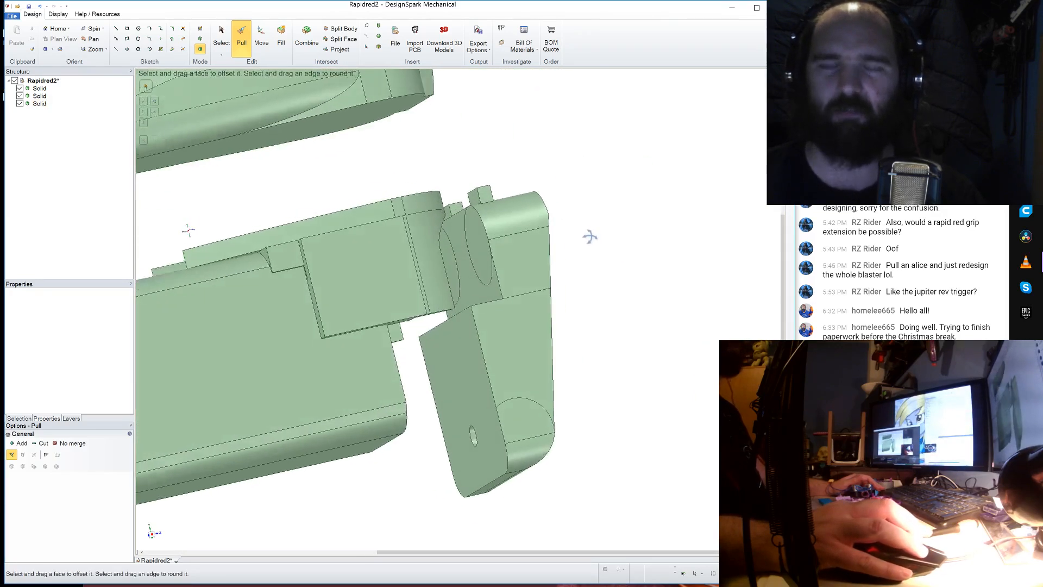
- Try to move the end block as a selection of all its outer faces
click(262, 33)
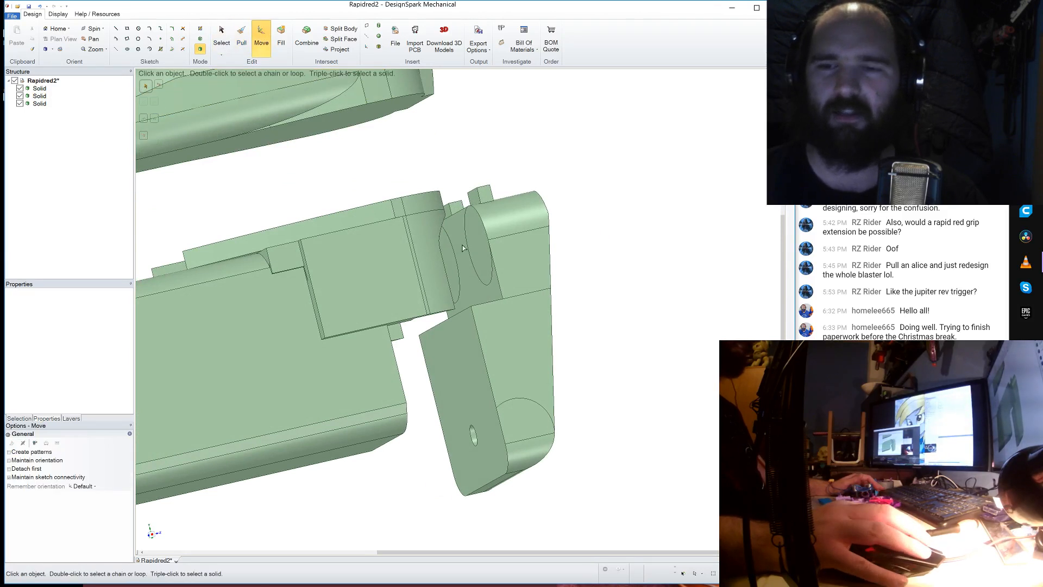
triple_click(516, 329)
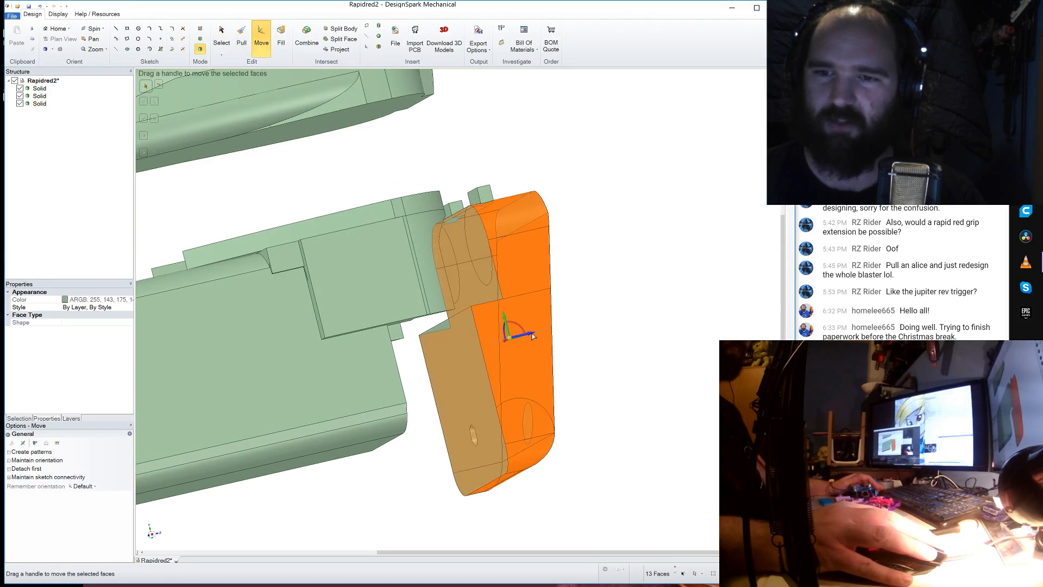
drag(494, 340, 495, 342)
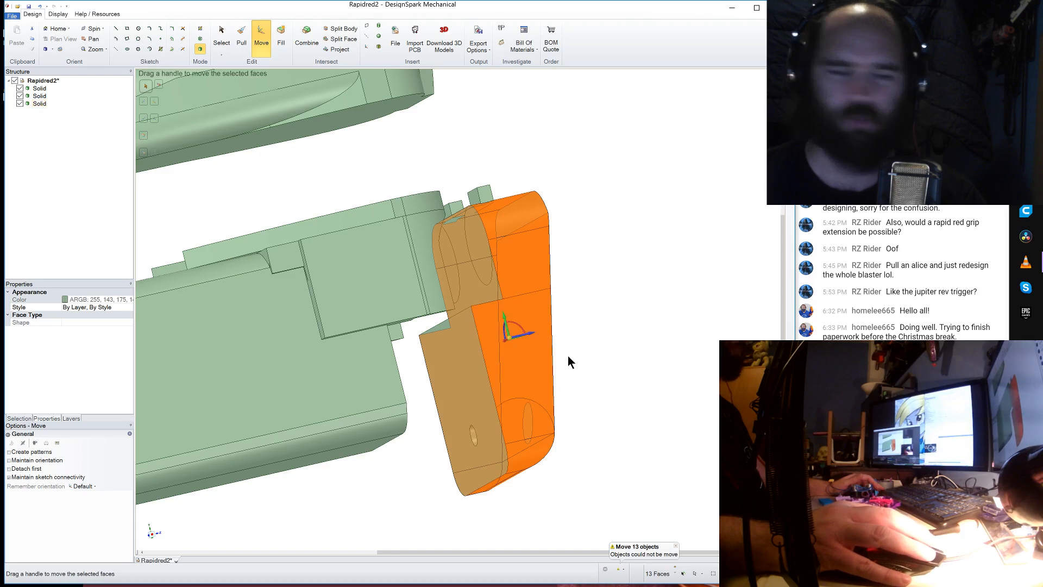
click(586, 358)
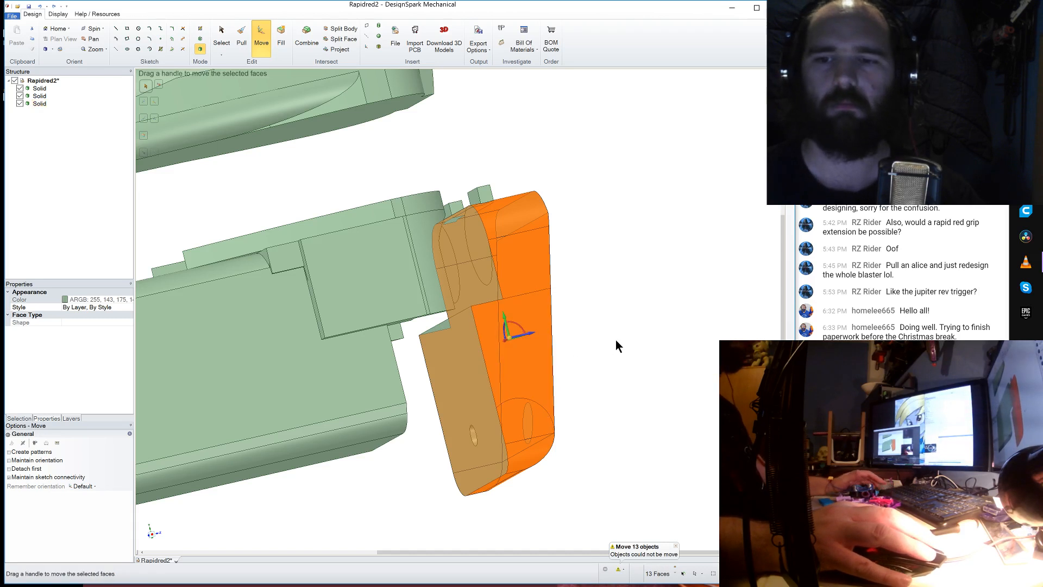
- Move the whole end block solid along its length toward the main body, by about 13.32 mm in total
click(45, 102)
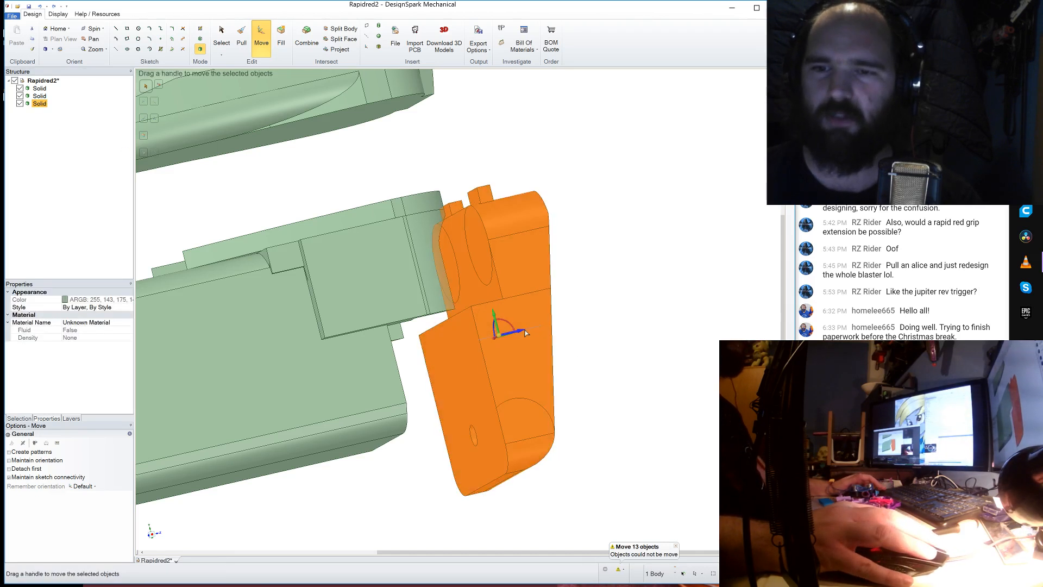
drag(517, 332, 450, 347)
middle_drag(550, 301, 545, 333)
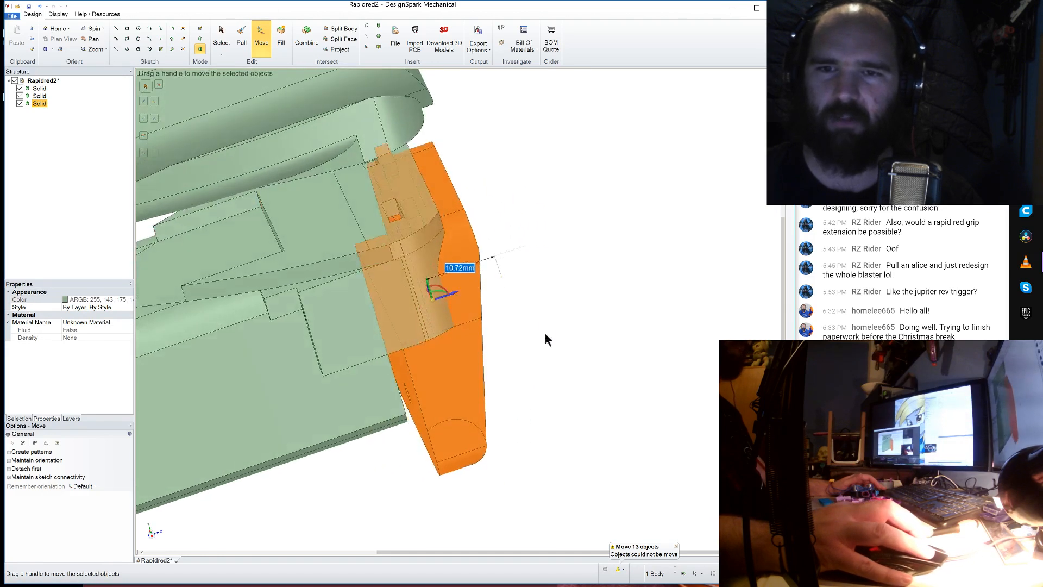
drag(453, 294, 436, 300)
- Examine the seam between the moved end block and the main body along the side wall and rounded corner
middle_drag(507, 300, 490, 284)
scroll(491, 285, down, 3)
scroll(457, 326, up, 3)
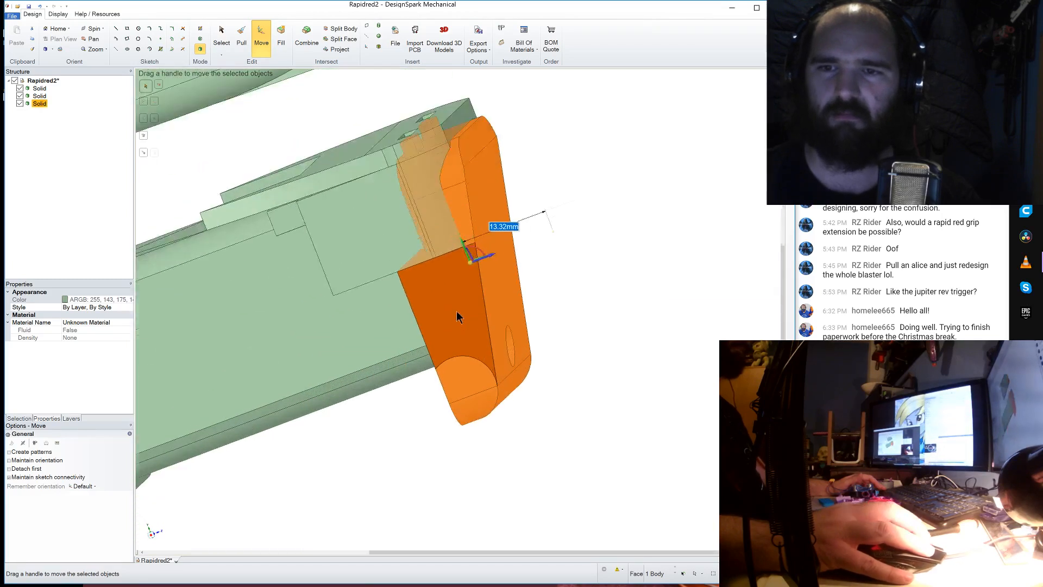
scroll(470, 239, up, 1)
scroll(470, 244, up, 2)
middle_drag(447, 242, 368, 251)
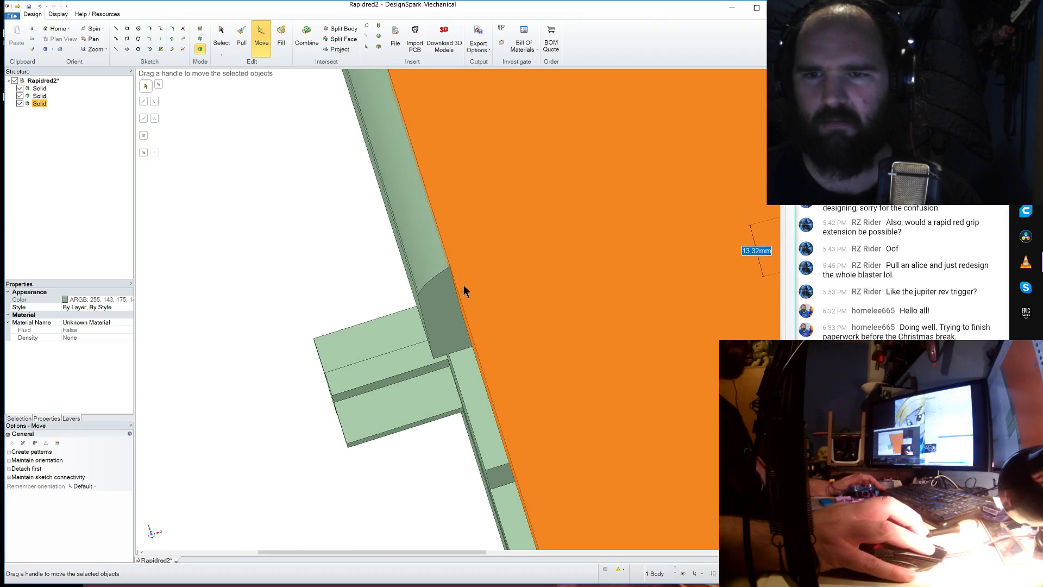
click(438, 283)
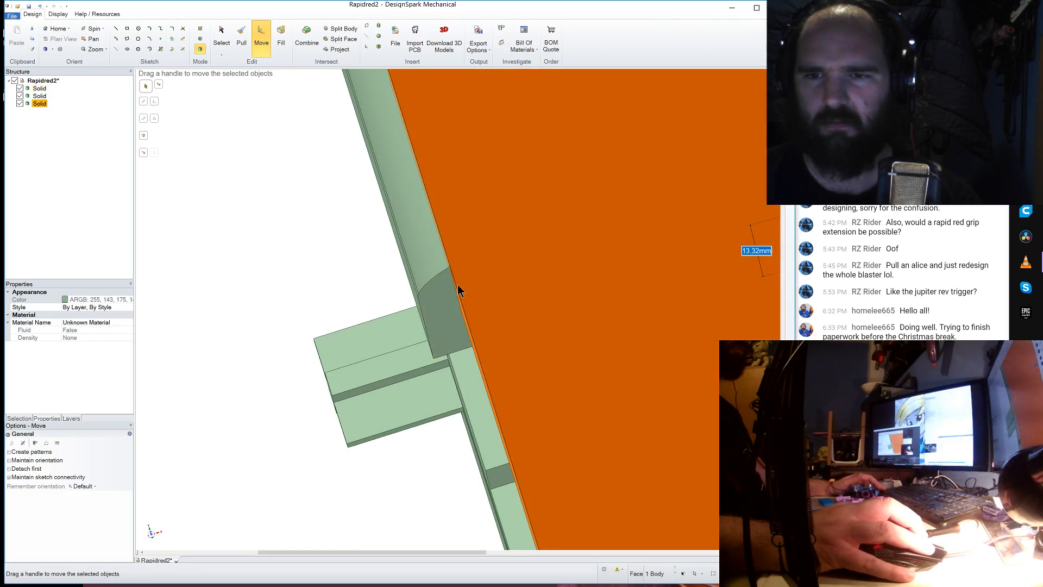
scroll(457, 284, up, 2)
mouse_move(455, 284)
middle_down()
mouse_move(436, 332)
mouse_move(454, 353)
mouse_move(451, 294)
middle_up()
scroll(450, 292, up, 3)
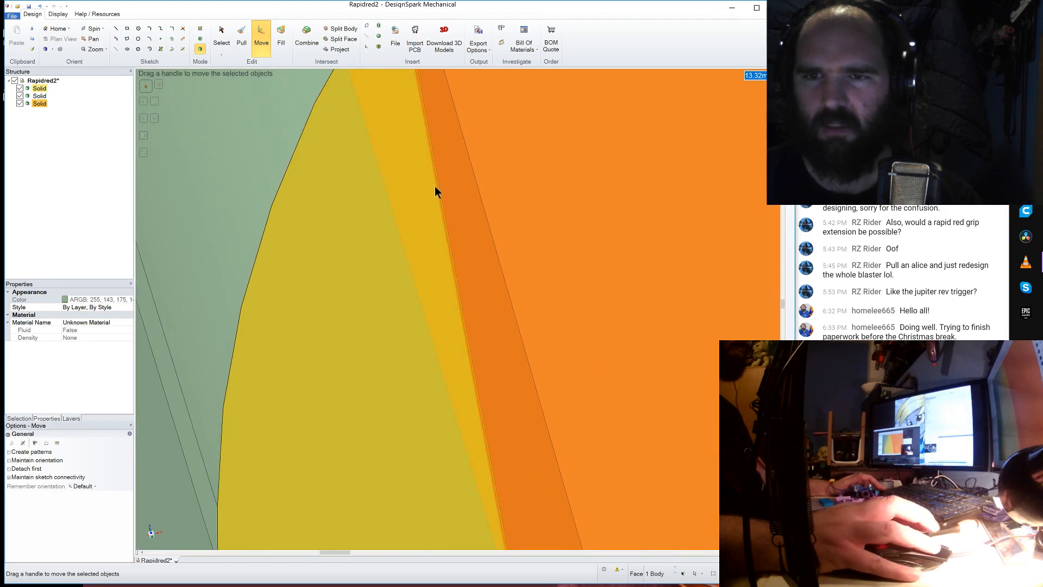
scroll(438, 190, up, 2)
scroll(414, 262, down, 3)
scroll(410, 294, down, 5)
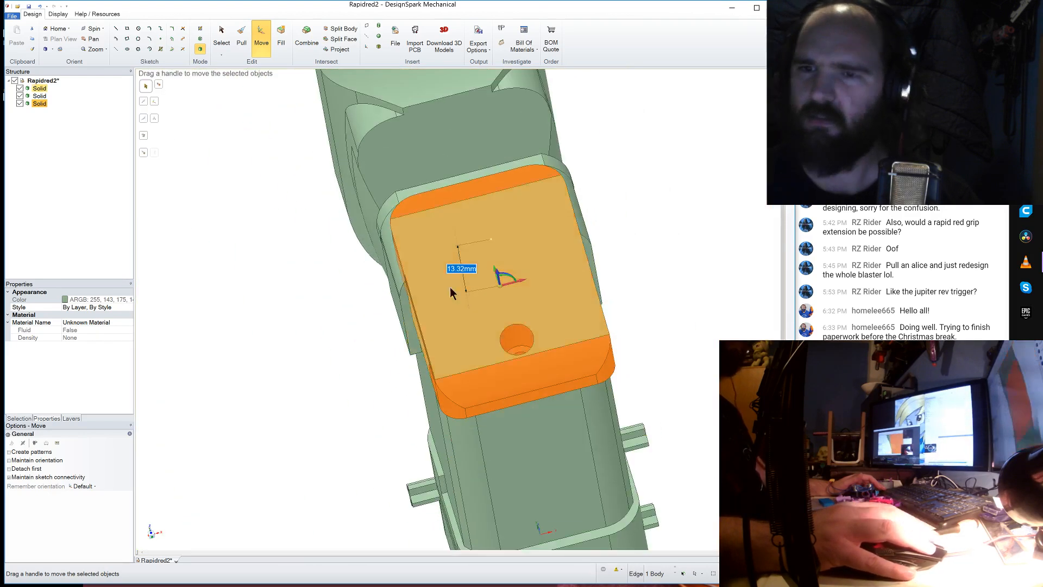
- Examine the end block's opposite side edge and how its two tabs sit in the main body's slots
middle_drag(449, 289, 454, 275)
scroll(565, 251, up, 5)
scroll(566, 243, up, 3)
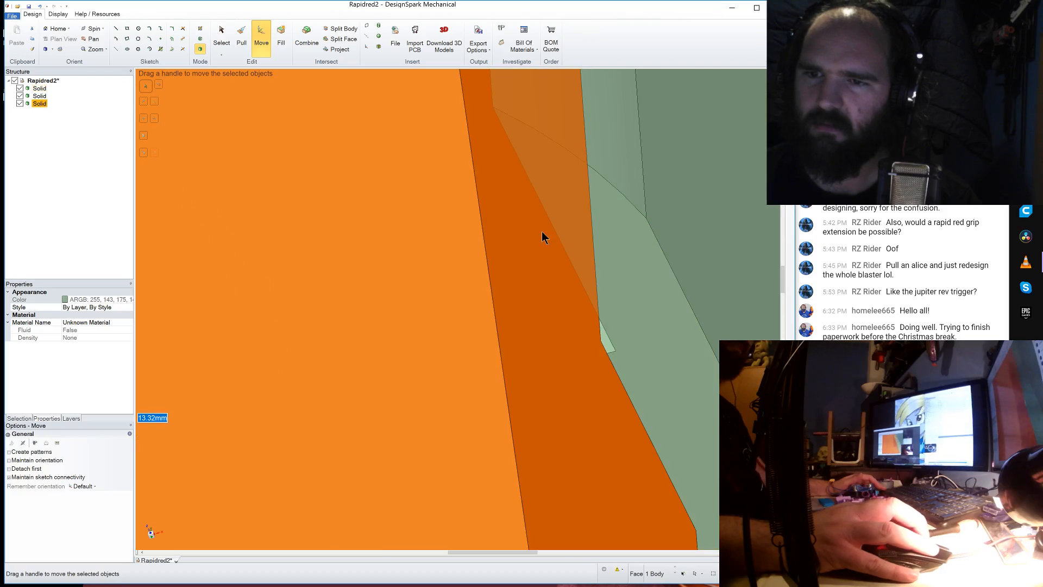
scroll(622, 342, down, 5)
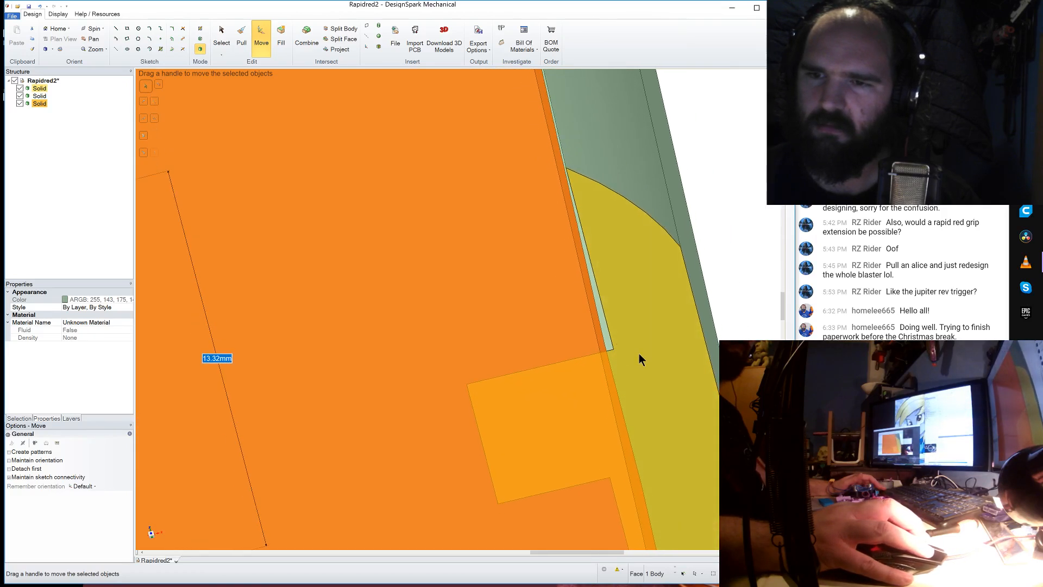
scroll(409, 380, down, 5)
scroll(412, 378, up, 6)
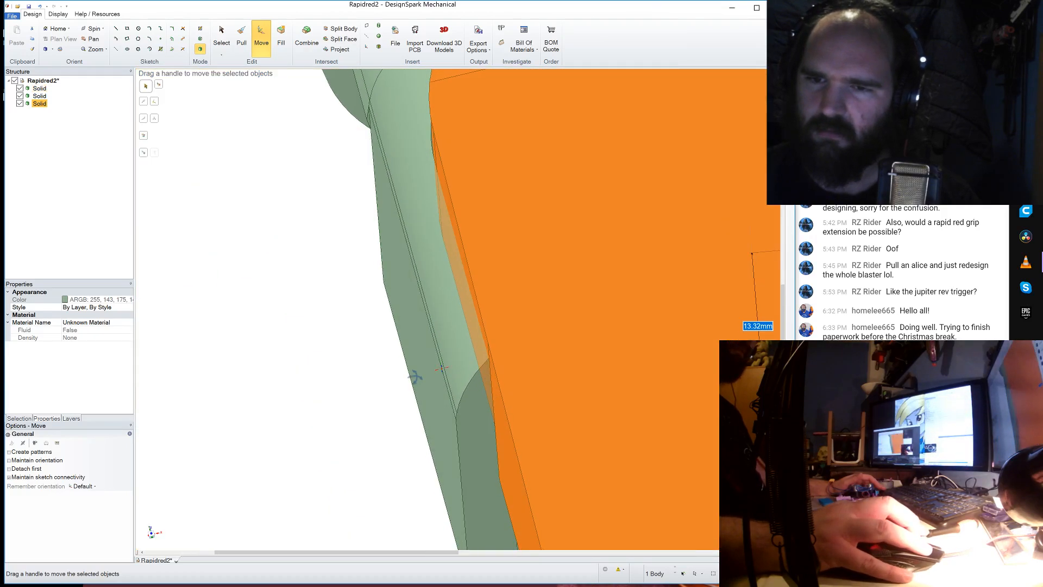
scroll(411, 376, down, 5)
middle_drag(367, 390, 328, 417)
scroll(328, 416, down, 3)
scroll(401, 411, up, 3)
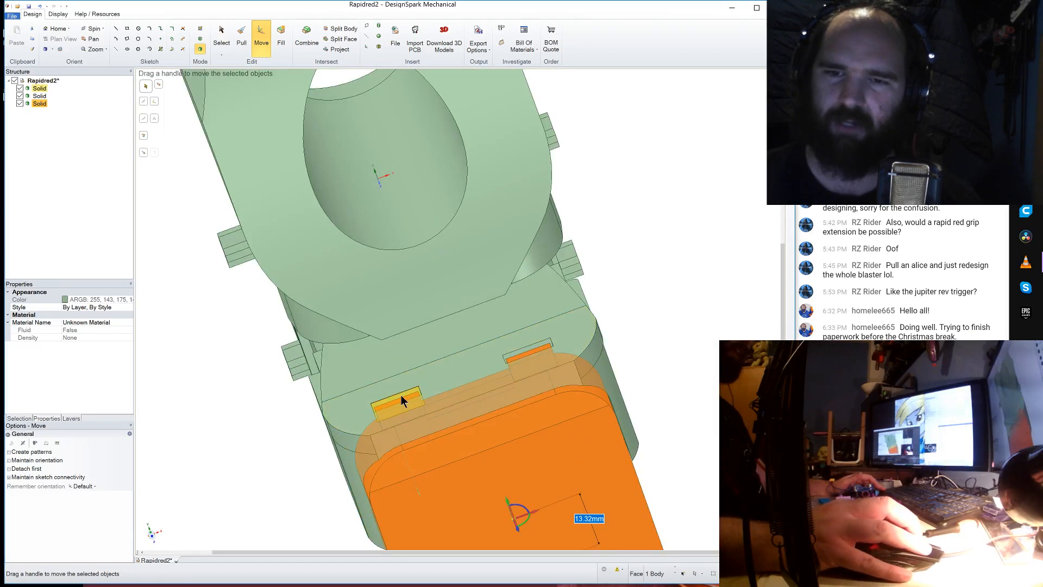
- Start a sketch plane on the end block's tab face, shift it slightly to section the tabs and slots, and show it in plan view
click(402, 400)
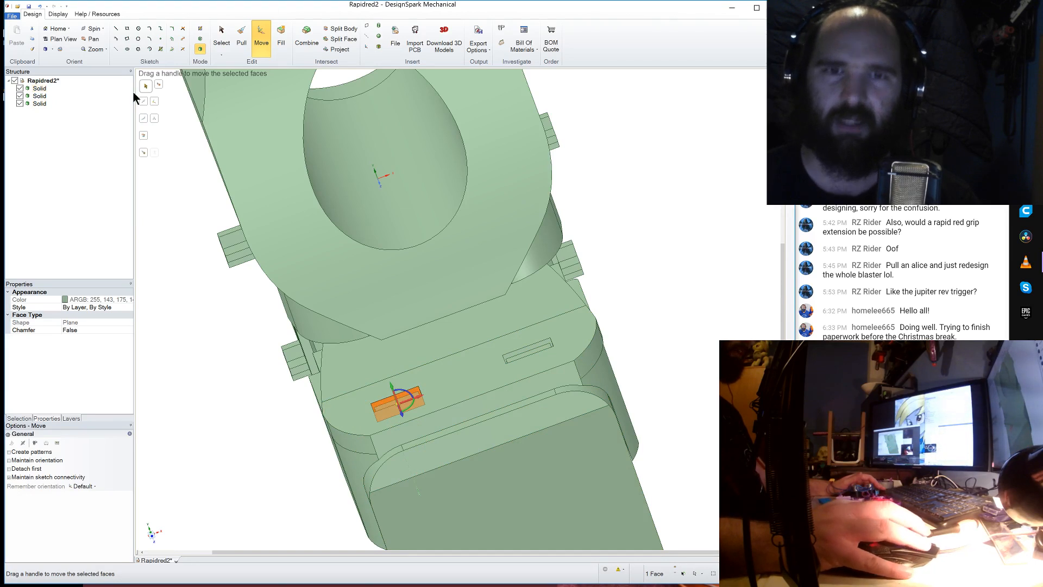
click(117, 29)
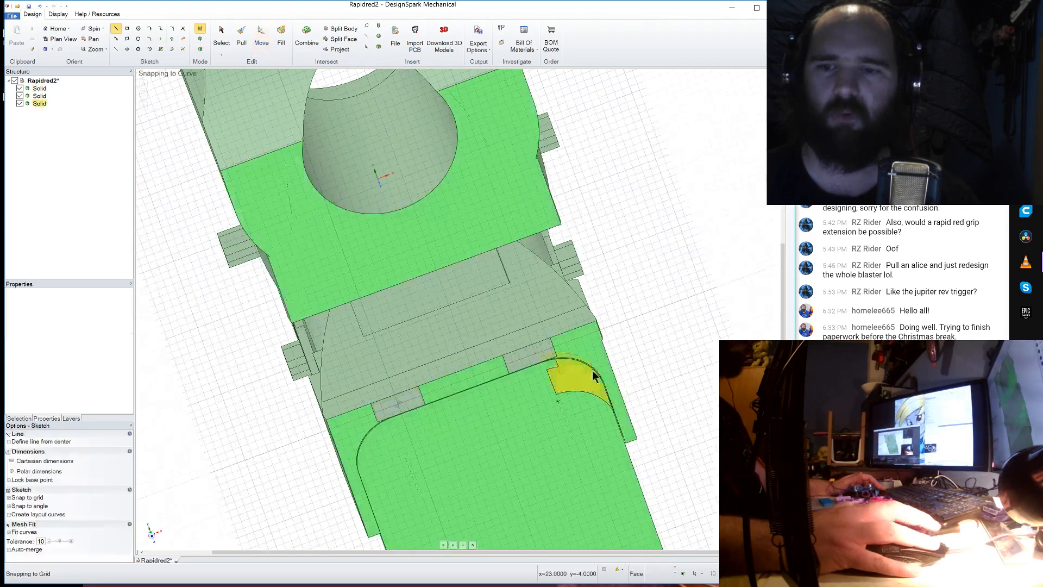
click(463, 545)
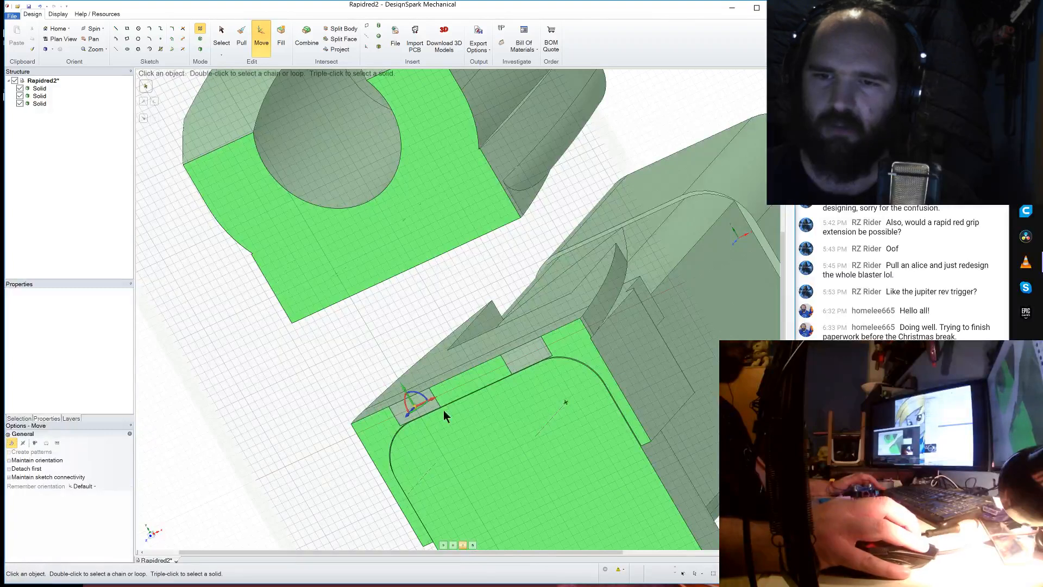
drag(407, 418, 404, 421)
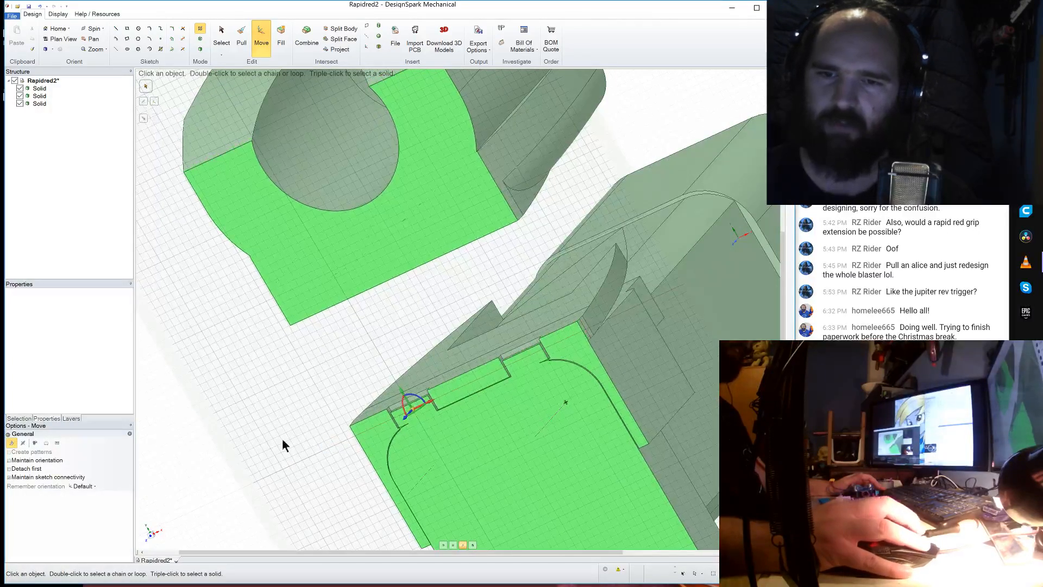
key(v)
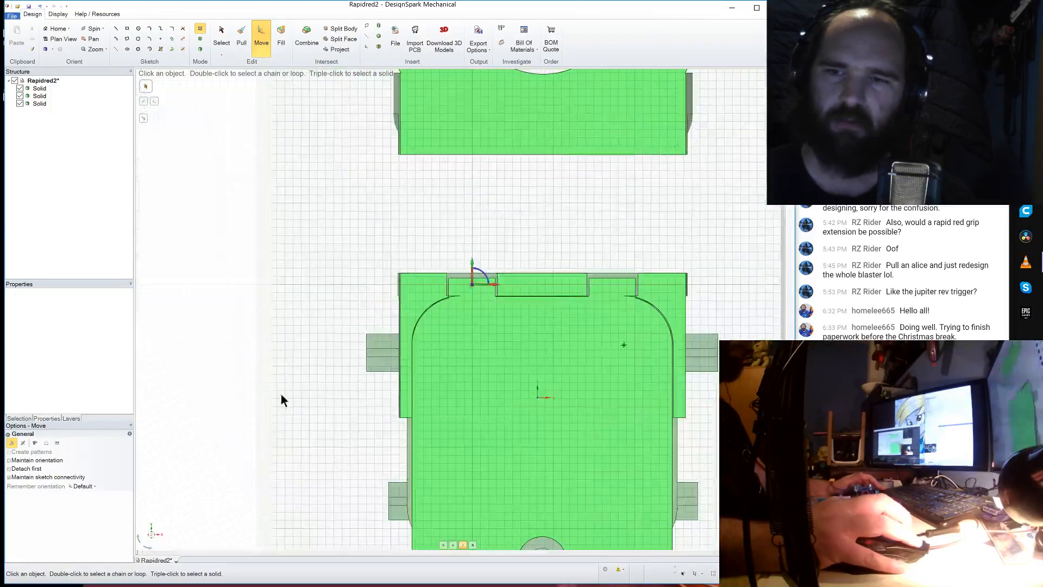
scroll(536, 302, up, 4)
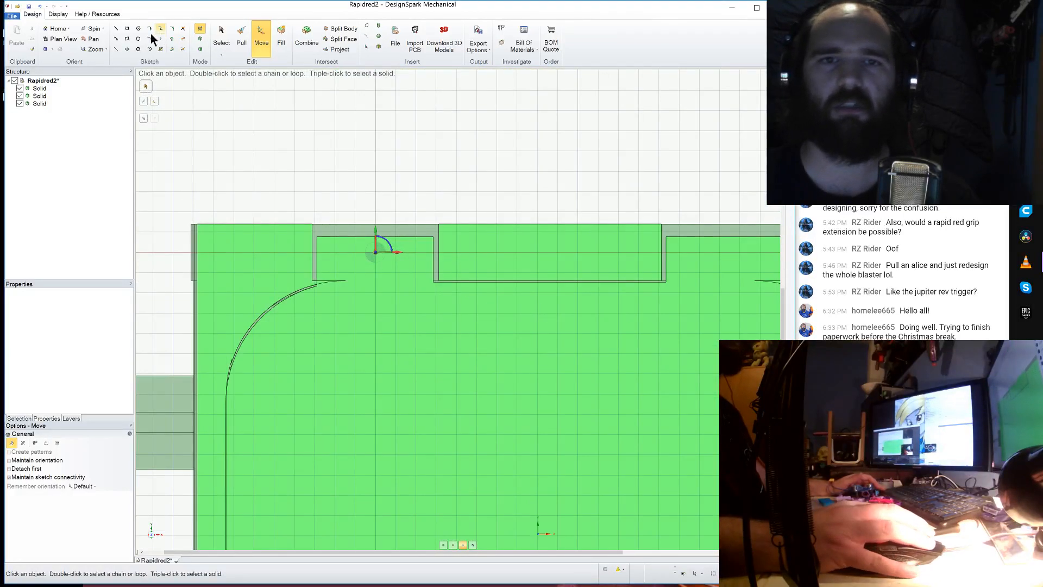
- Measure the clearance between the tabs and the adjoining slot corners with temporary rectangles, leaving none drawn
click(126, 29)
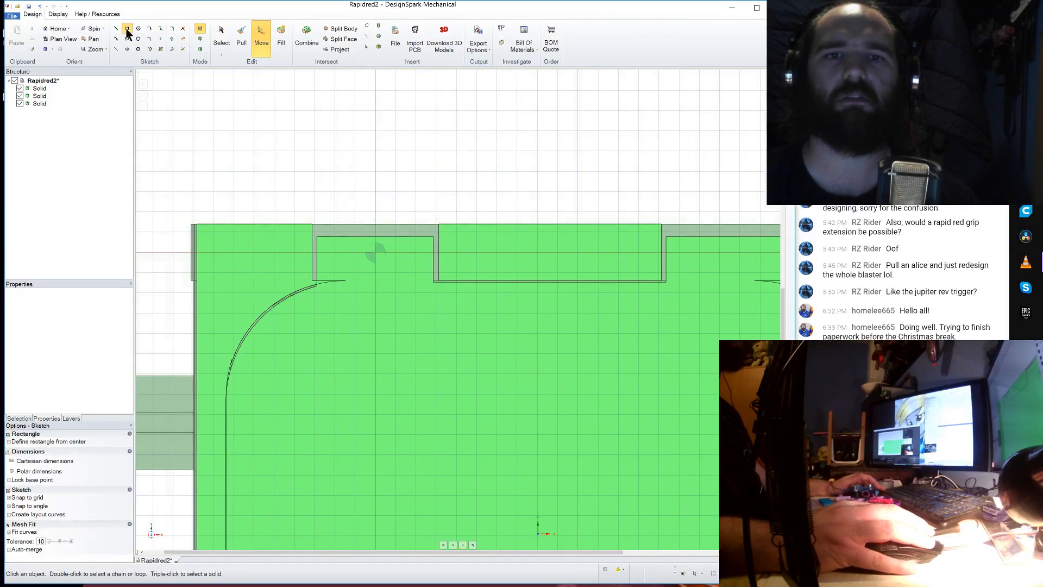
click(441, 221)
click(668, 237)
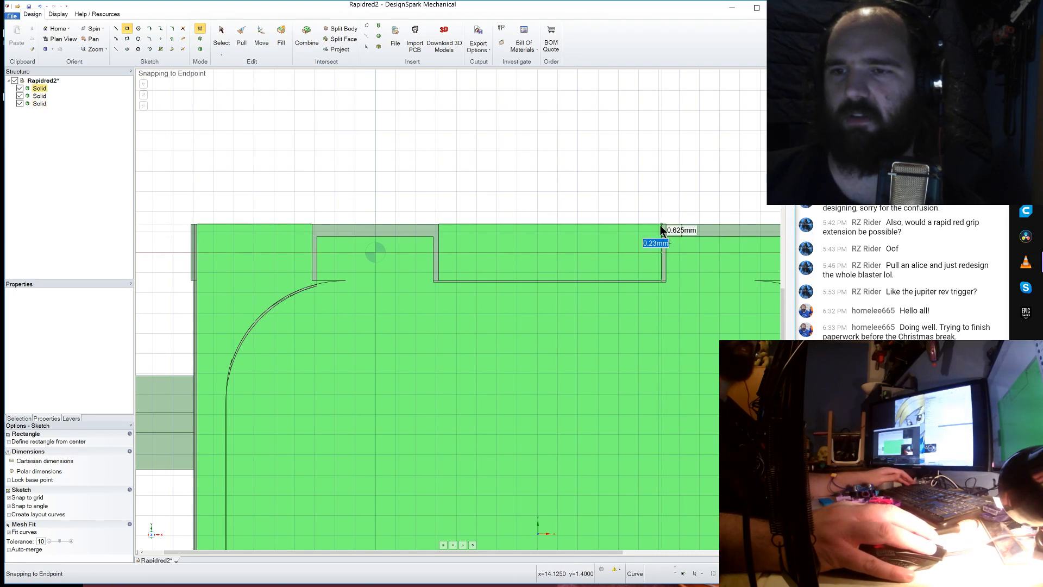
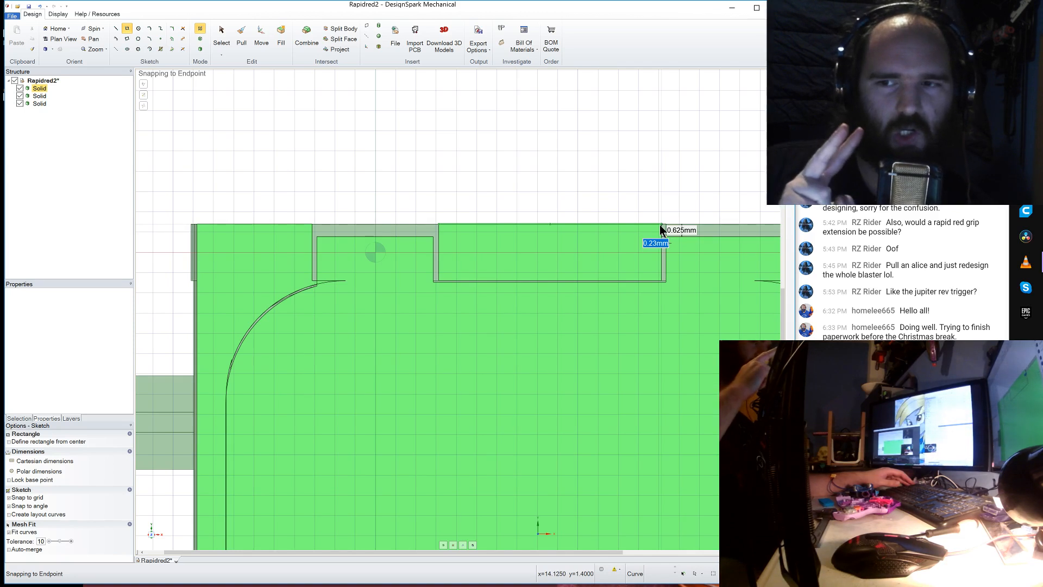
scroll(655, 219, down, 4)
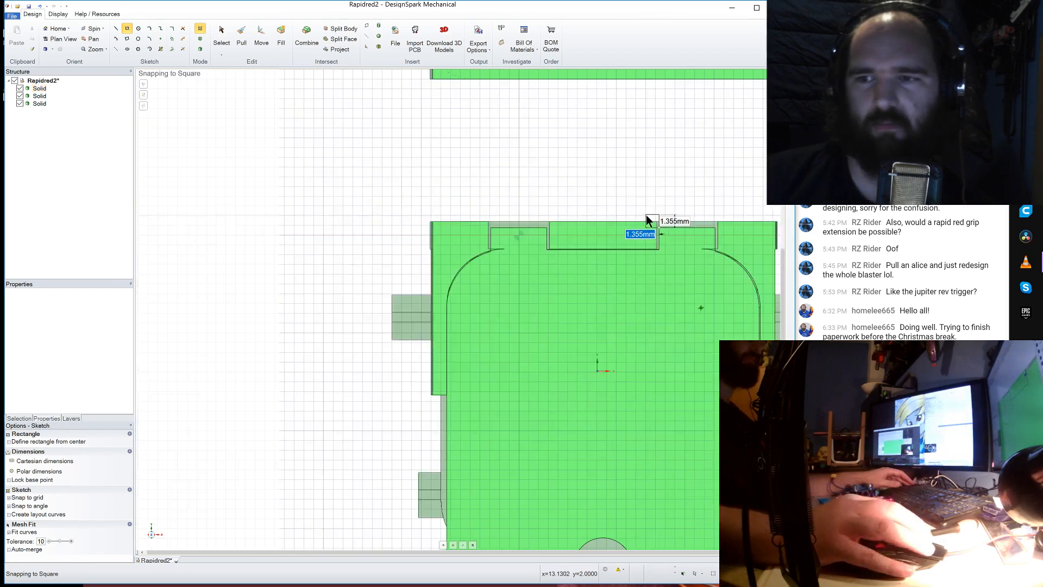
key(Escape)
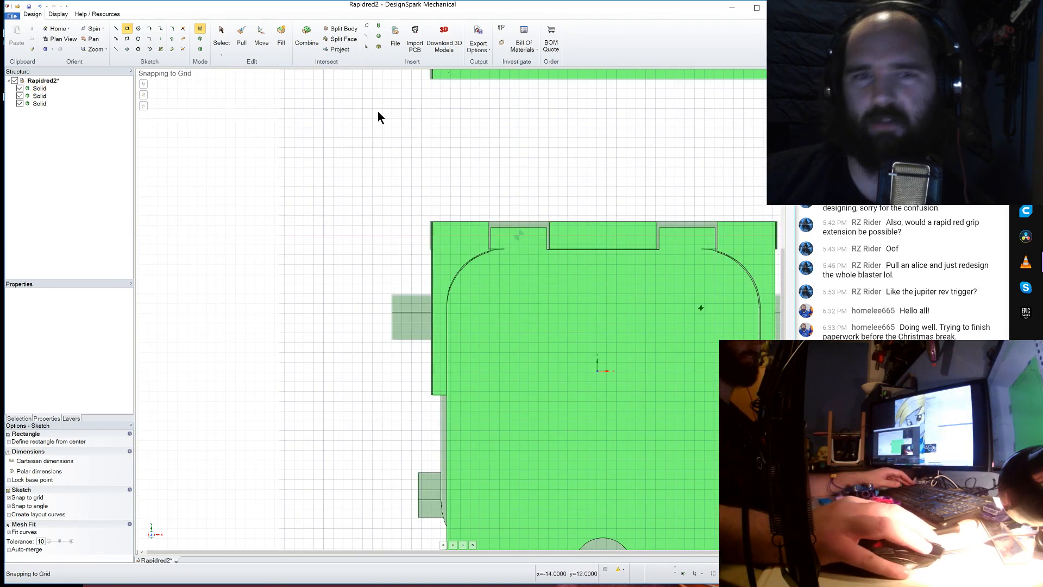
- Move the end block solid sideways across its width by -0.02 mm
click(261, 36)
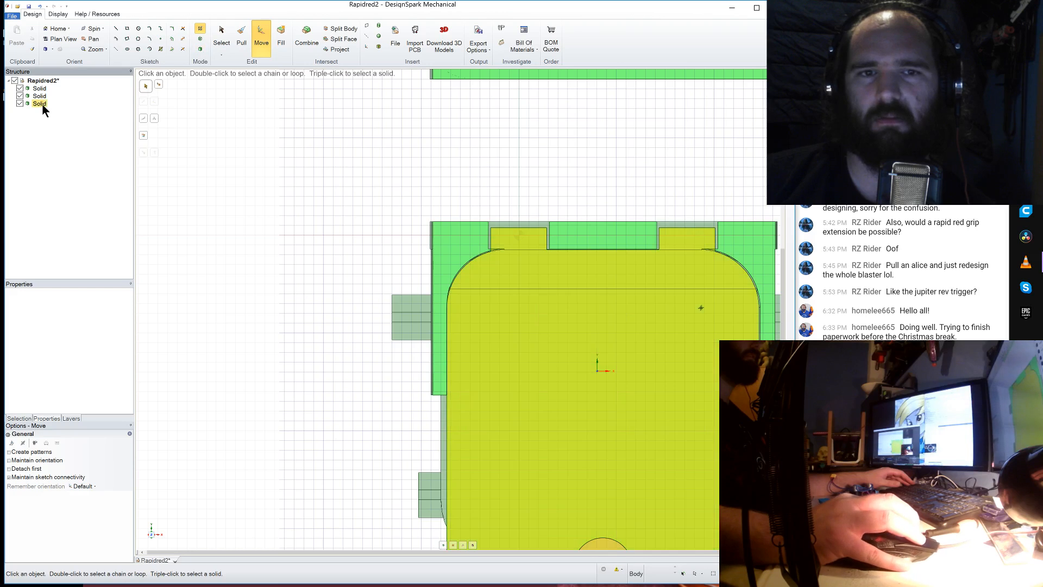
click(597, 431)
click(578, 435)
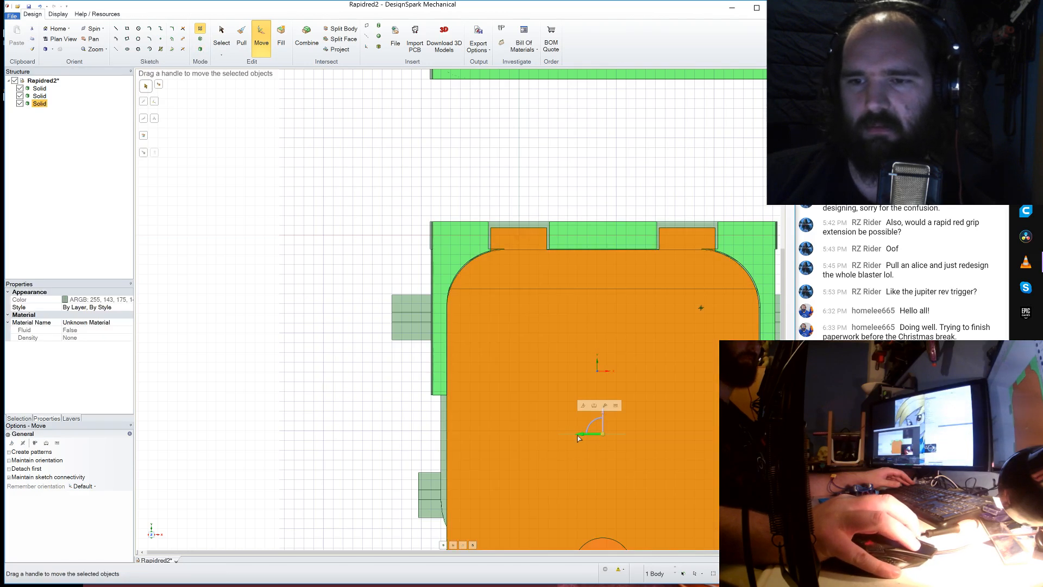
text(-.02)
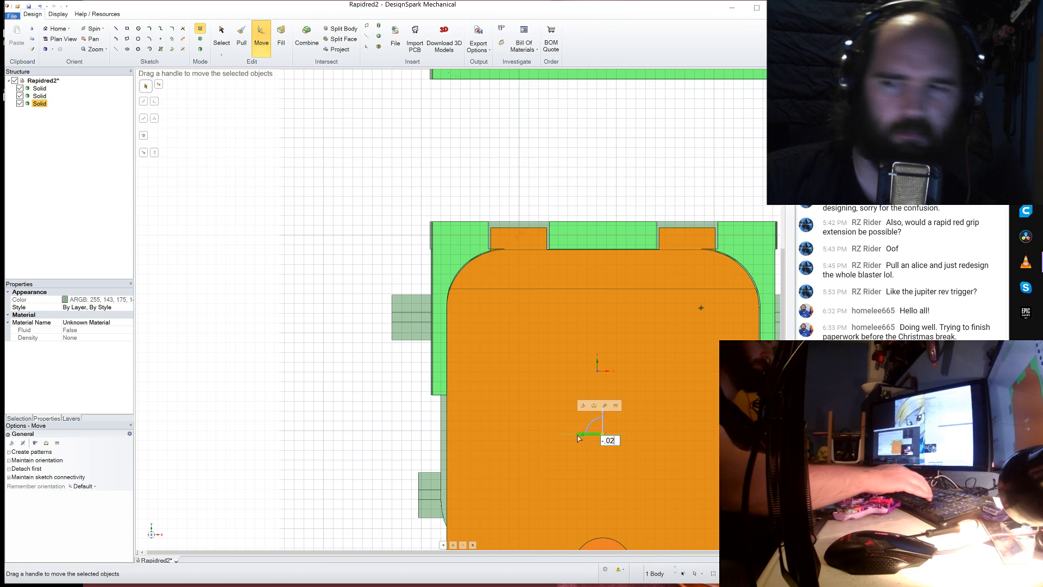
key(Return)
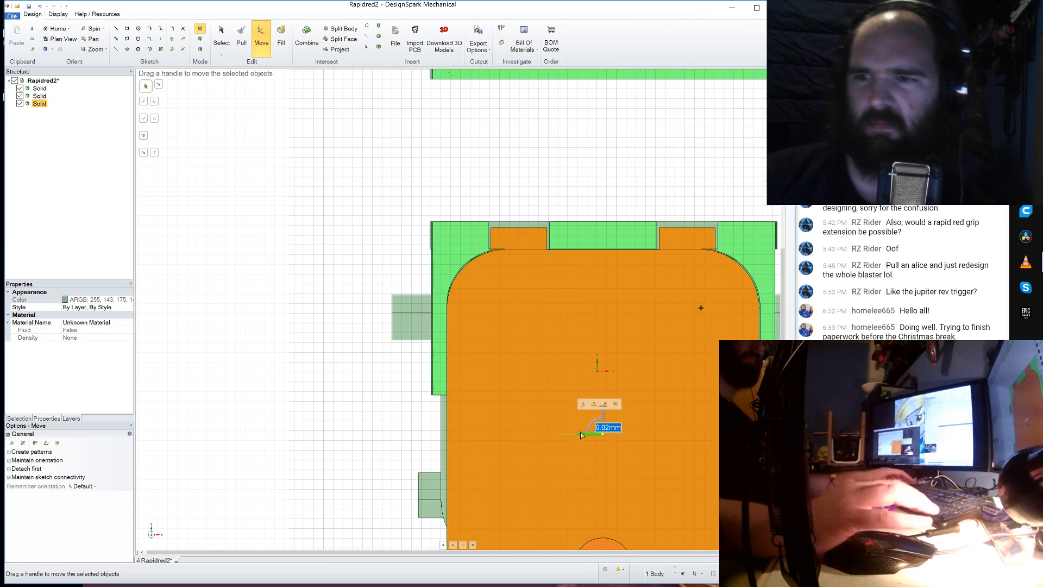
- Measure the clearance between both tabs and their slot corners again with temporary rectangles from corner to corner
scroll(658, 246, up, 3)
scroll(519, 245, up, 1)
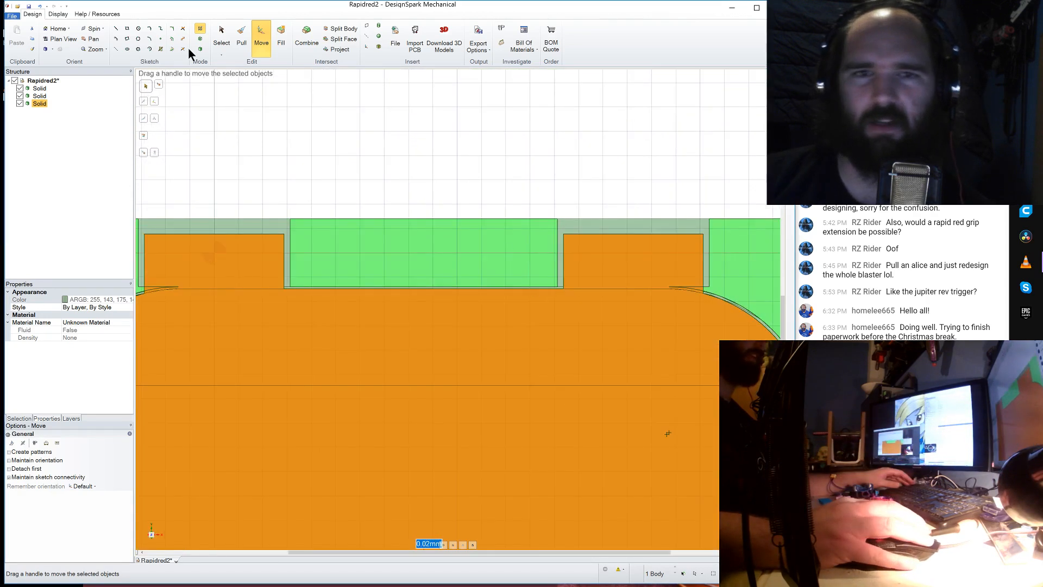
click(126, 29)
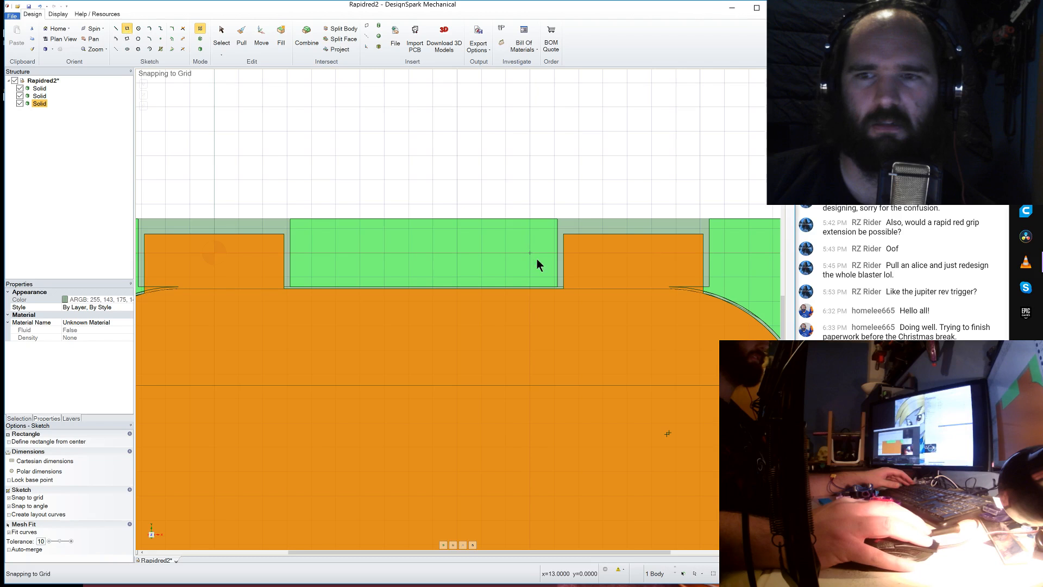
click(563, 234)
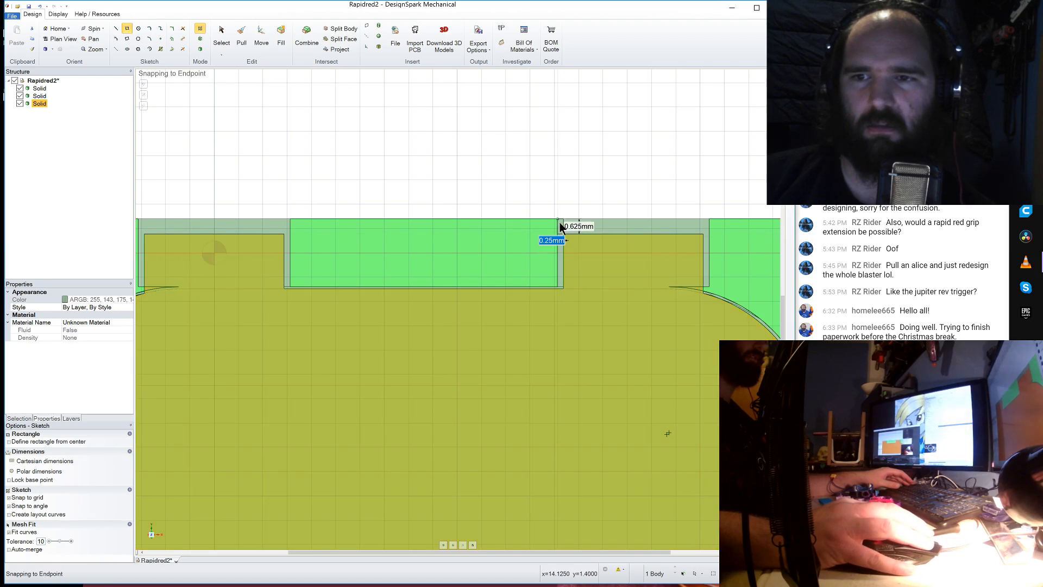
click(284, 235)
click(291, 220)
scroll(295, 222, down, 4)
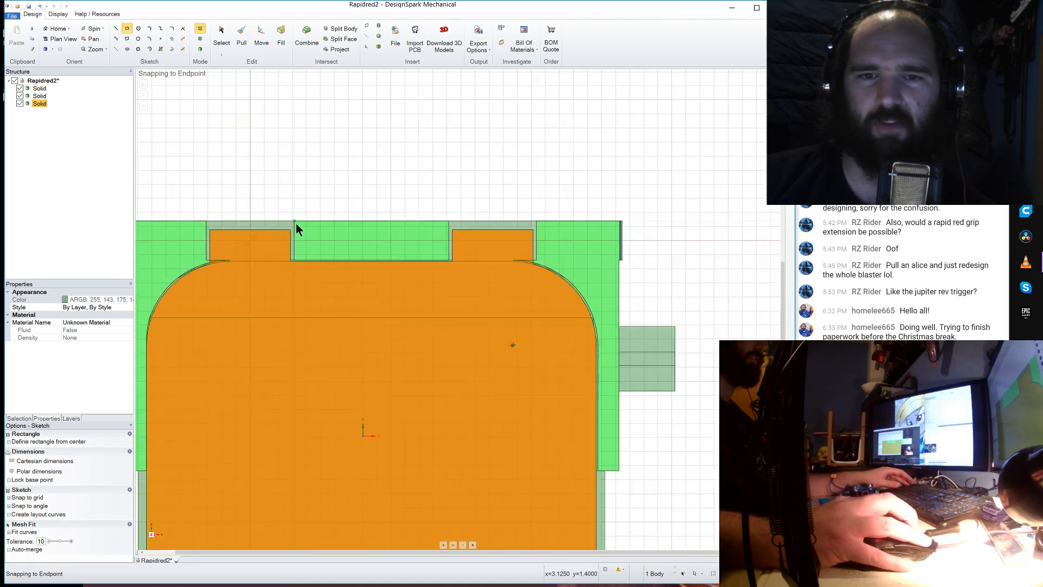
scroll(212, 233, up, 2)
click(223, 227)
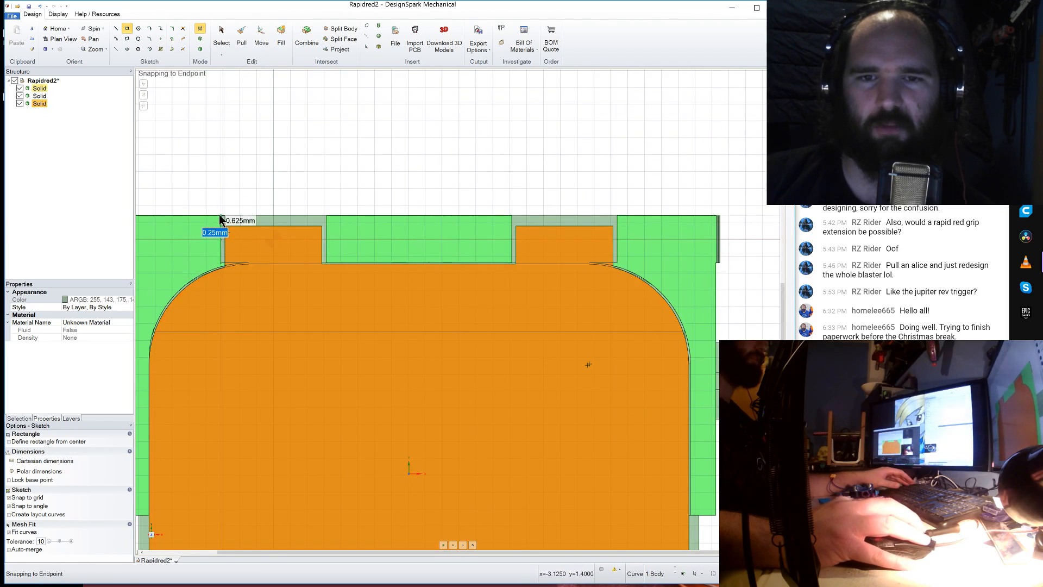
- Measure the clearance at the outer slot corner and between the end block's side wall and the main body with temporary rectangles
click(617, 217)
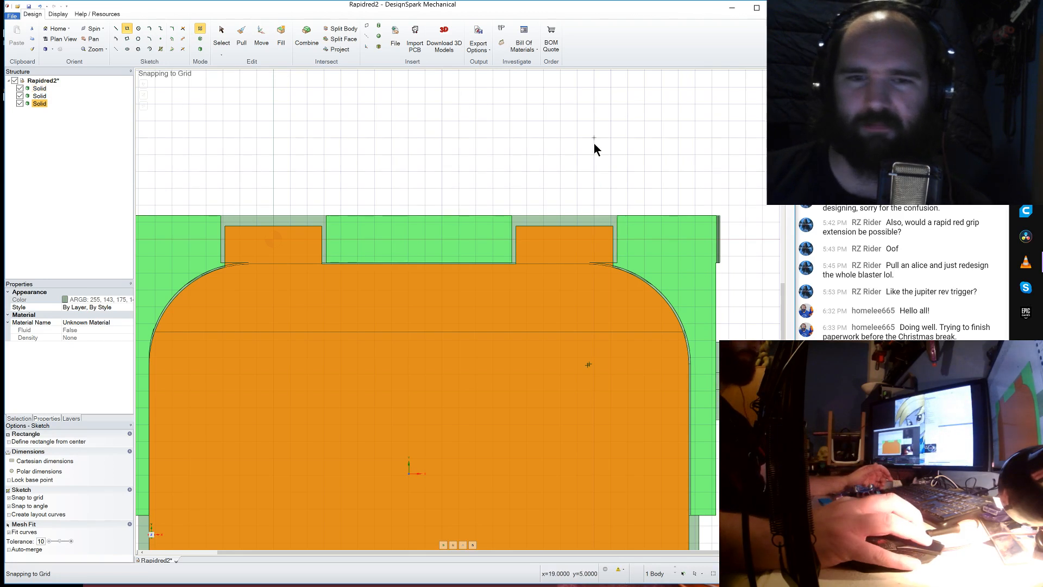
scroll(352, 315, down, 2)
scroll(311, 324, up, 2)
scroll(593, 389, down, 2)
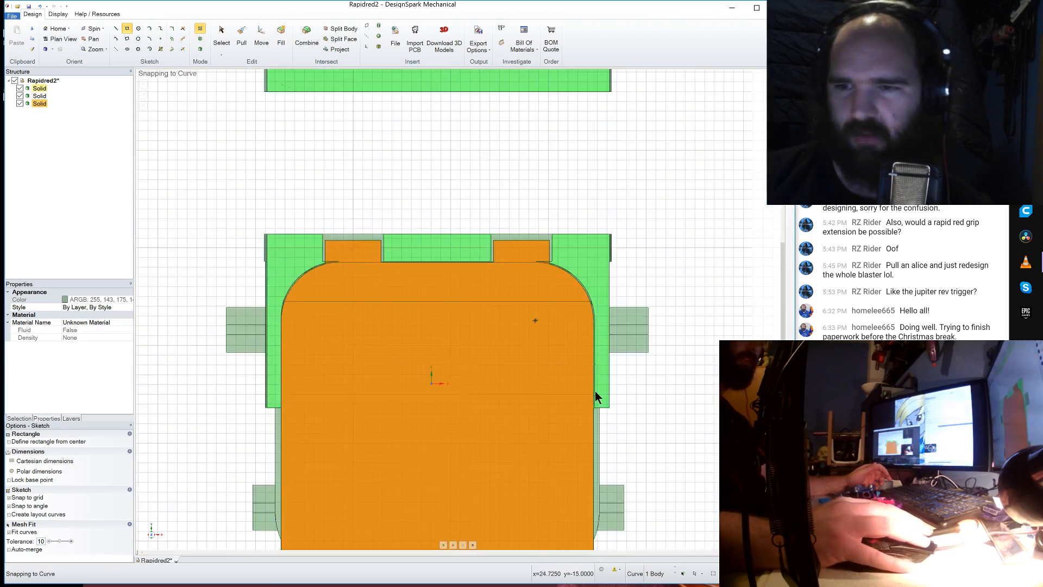
scroll(589, 368, up, 4)
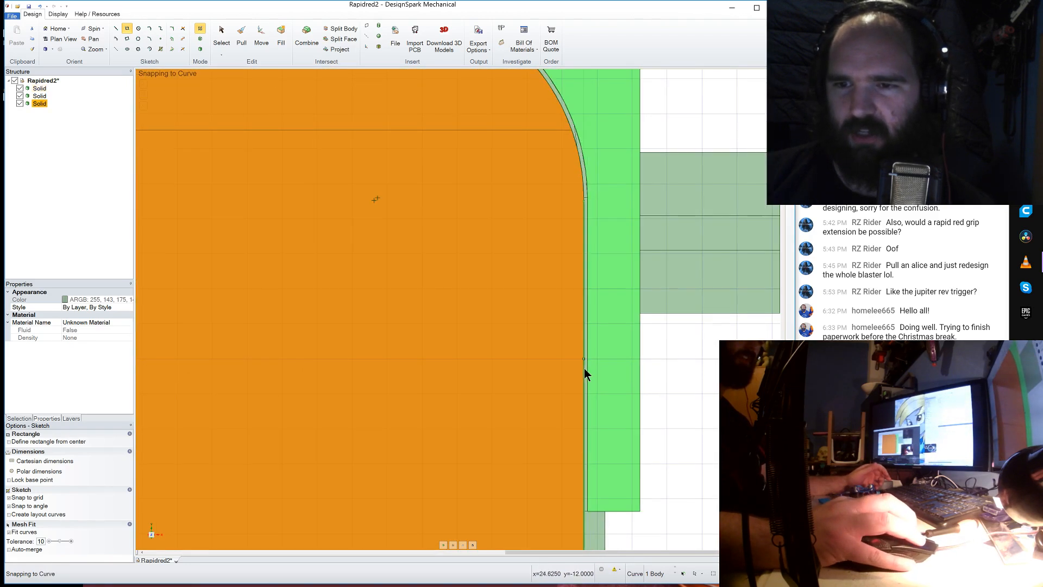
click(584, 358)
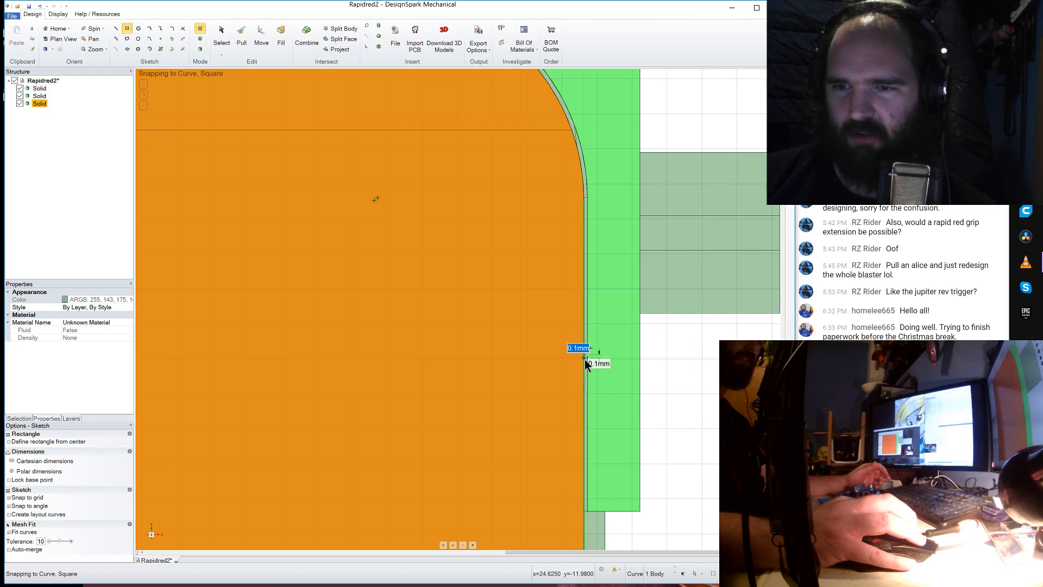
scroll(587, 364, down, 3)
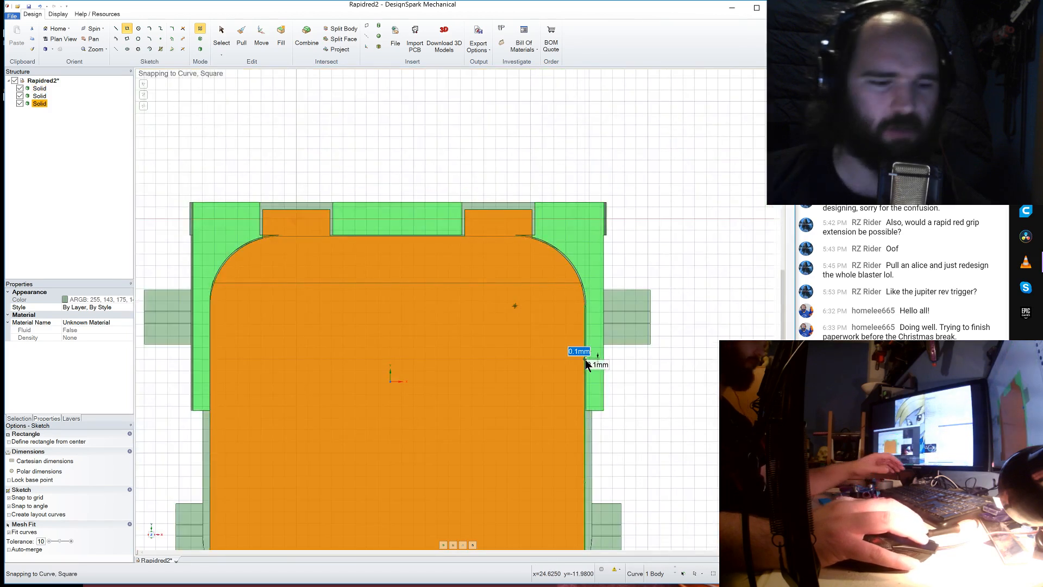
- Examine the fit between the end block and the main body along the opposite side wall and up to its curved corner
scroll(204, 366, up, 5)
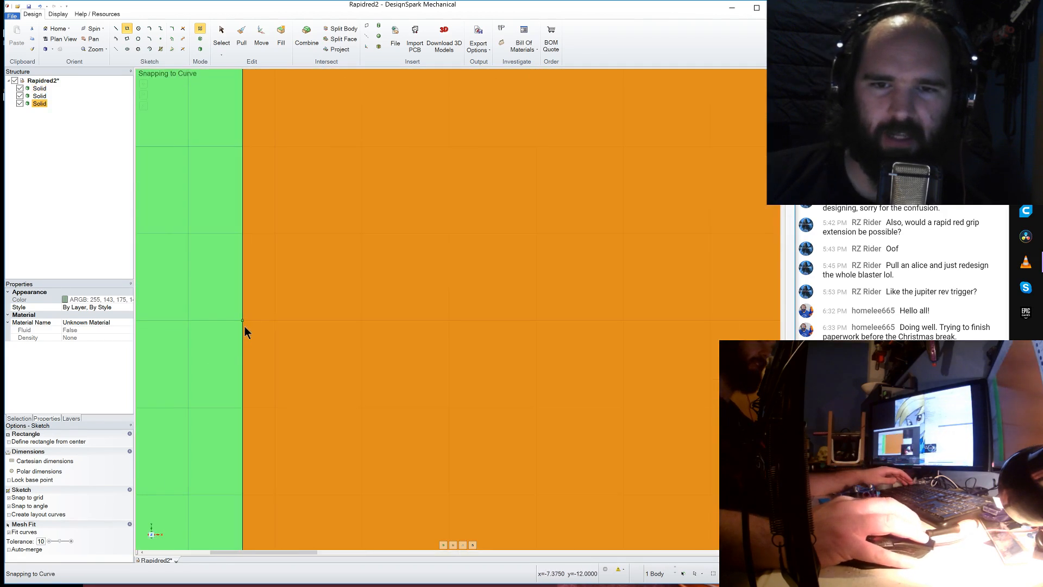
scroll(243, 324, up, 2)
scroll(234, 267, up, 2)
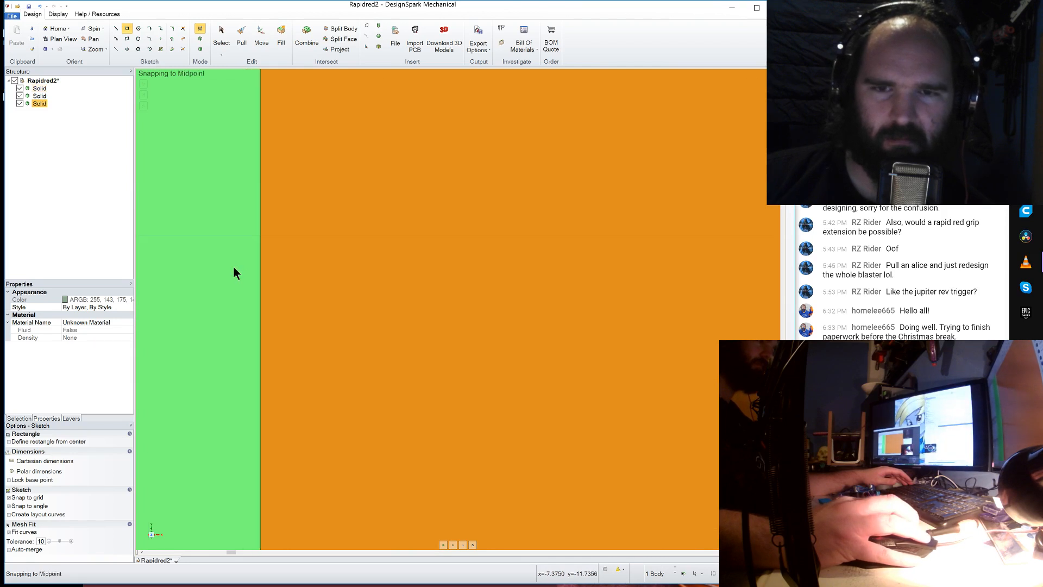
scroll(259, 253, up, 2)
scroll(265, 259, down, 7)
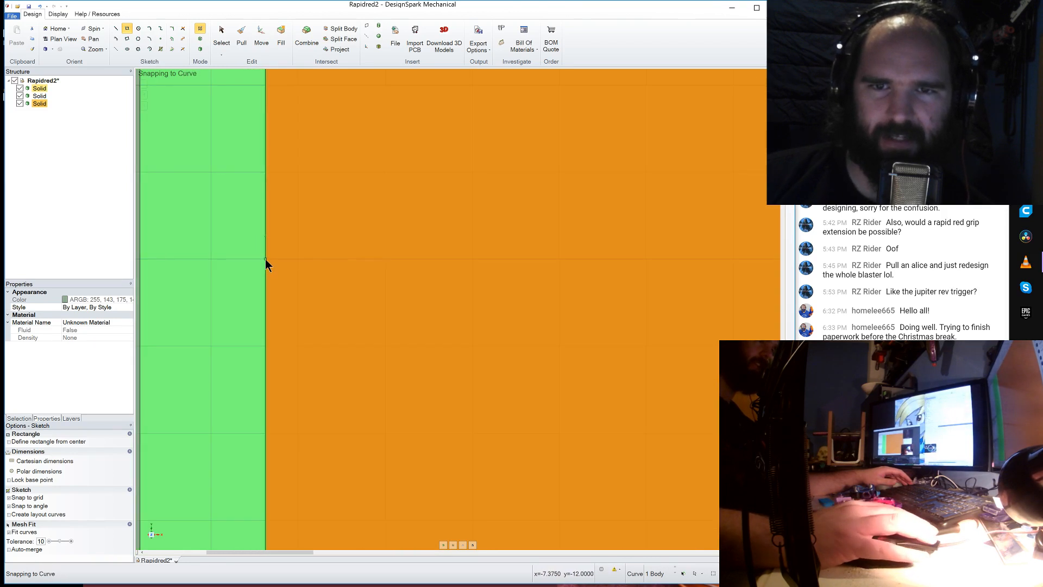
scroll(265, 258, down, 4)
scroll(265, 117, up, 4)
scroll(231, 249, up, 5)
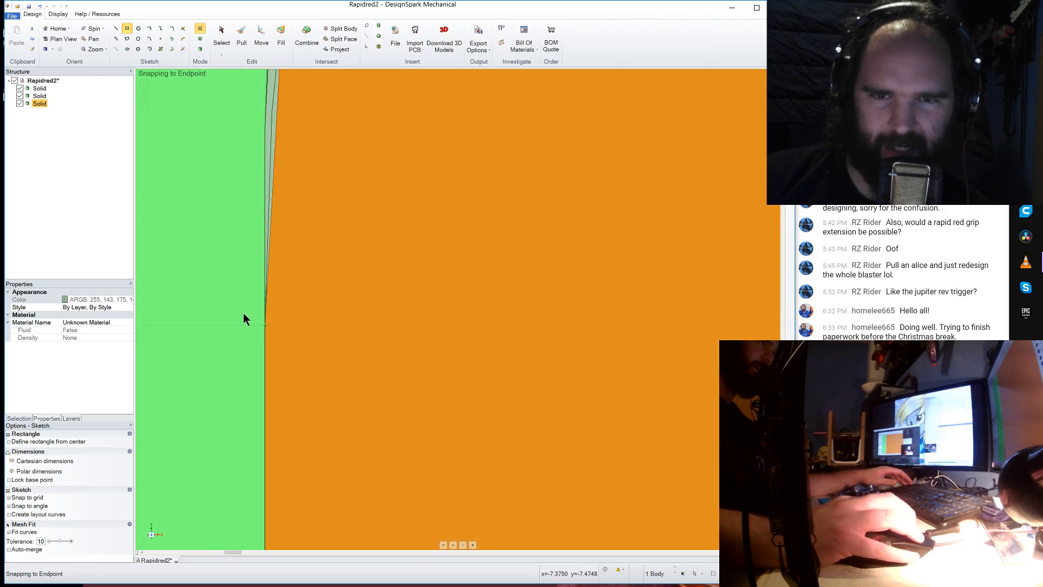
scroll(265, 338, up, 2)
scroll(264, 330, up, 2)
scroll(263, 328, up, 2)
scroll(264, 328, down, 4)
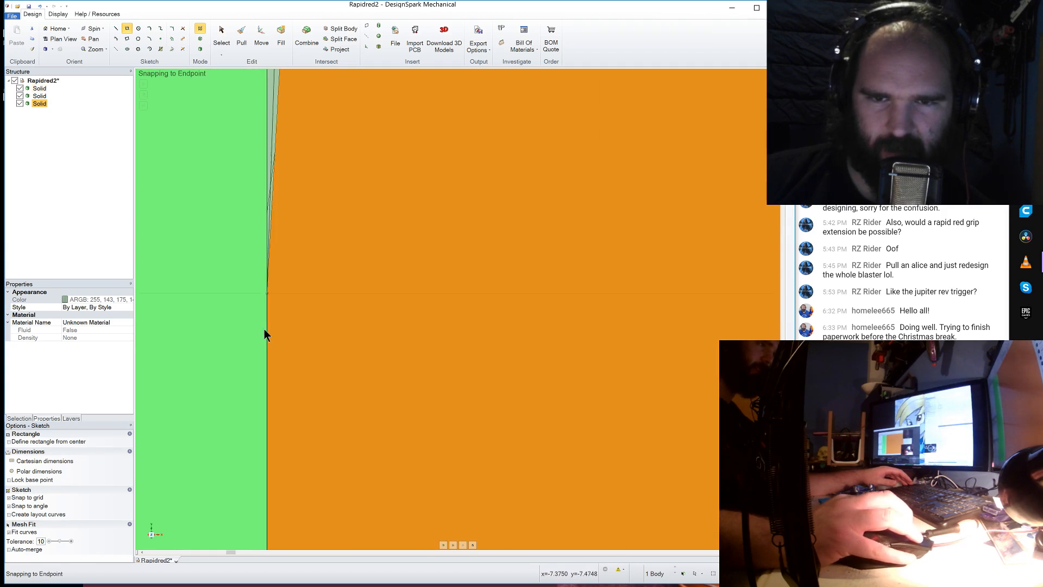
scroll(264, 328, down, 8)
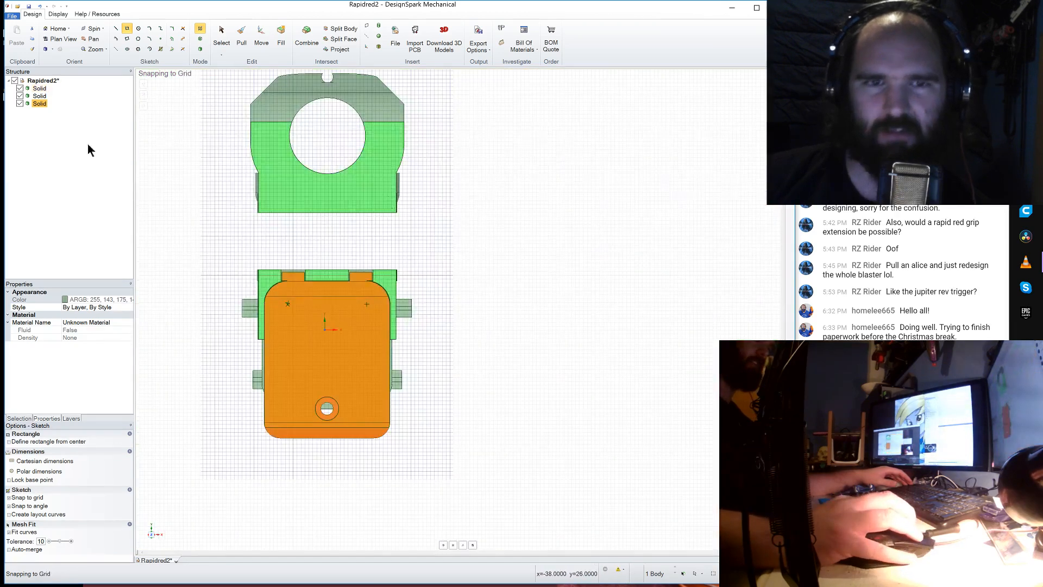
- Return to 3D mode and move the end block solid about 31.6 mm straight out of the main body
click(261, 36)
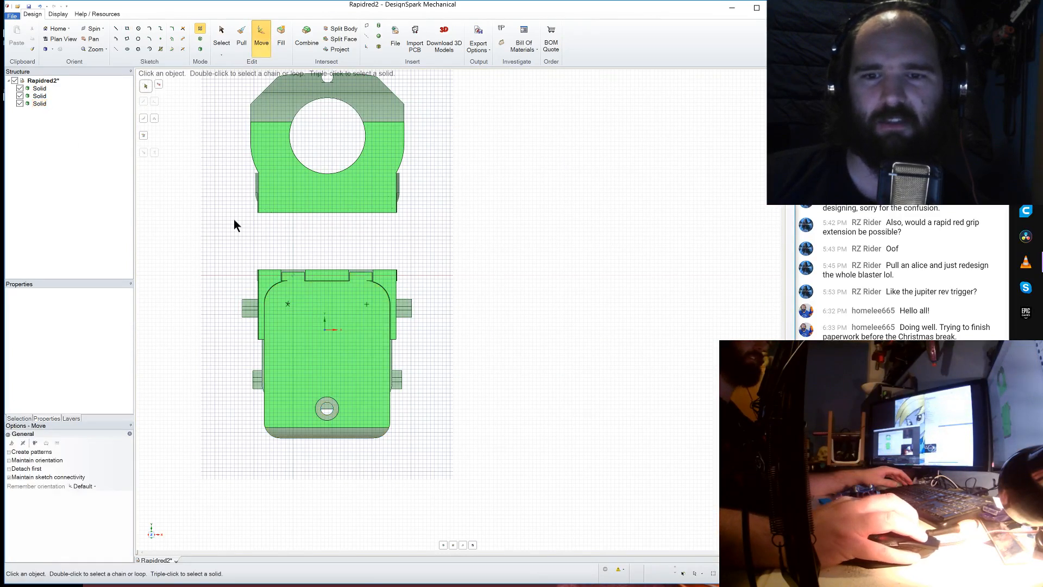
click(200, 49)
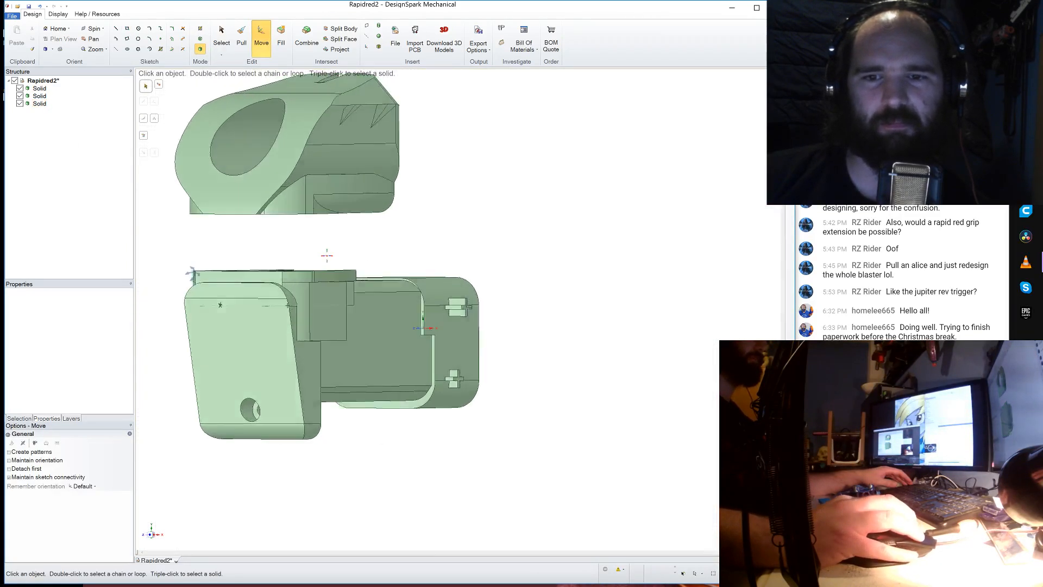
click(43, 104)
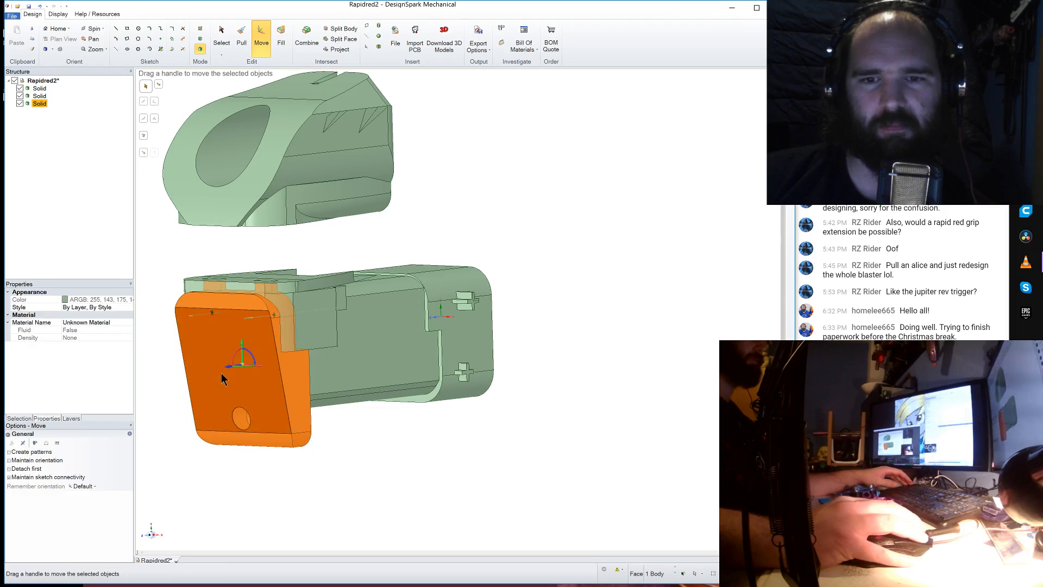
drag(217, 374, 148, 378)
- Pull the flat inner side face at the main body's open end by -0.1 mm
middle_drag(317, 452, 290, 439)
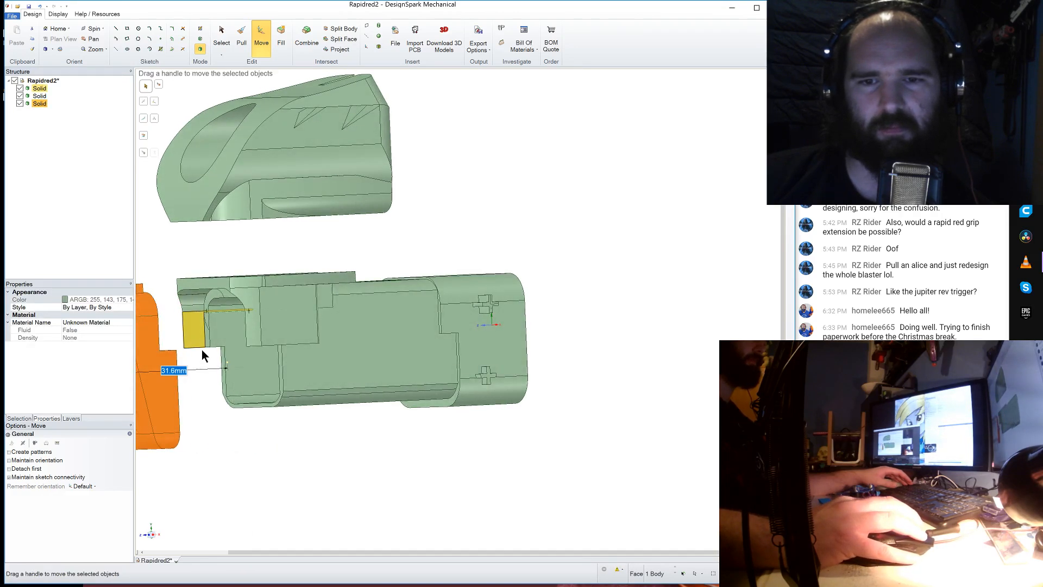
middle_drag(203, 354, 190, 329)
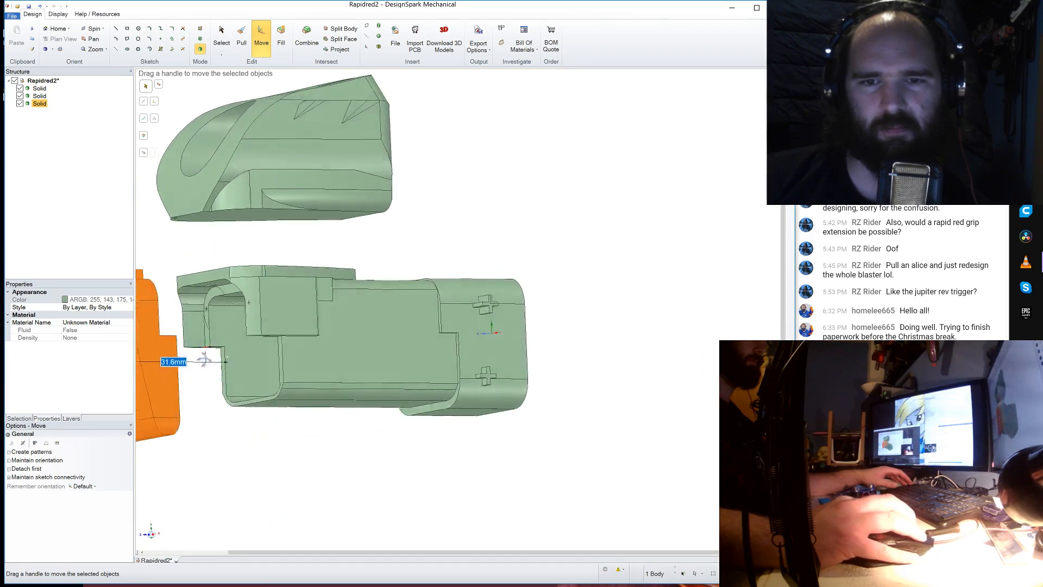
click(195, 338)
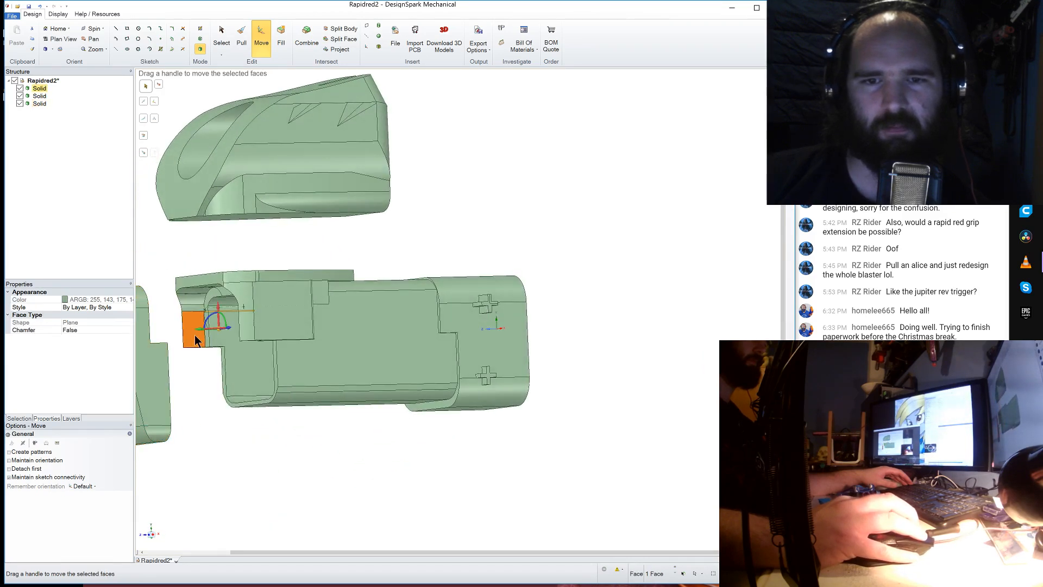
click(237, 39)
text(1)
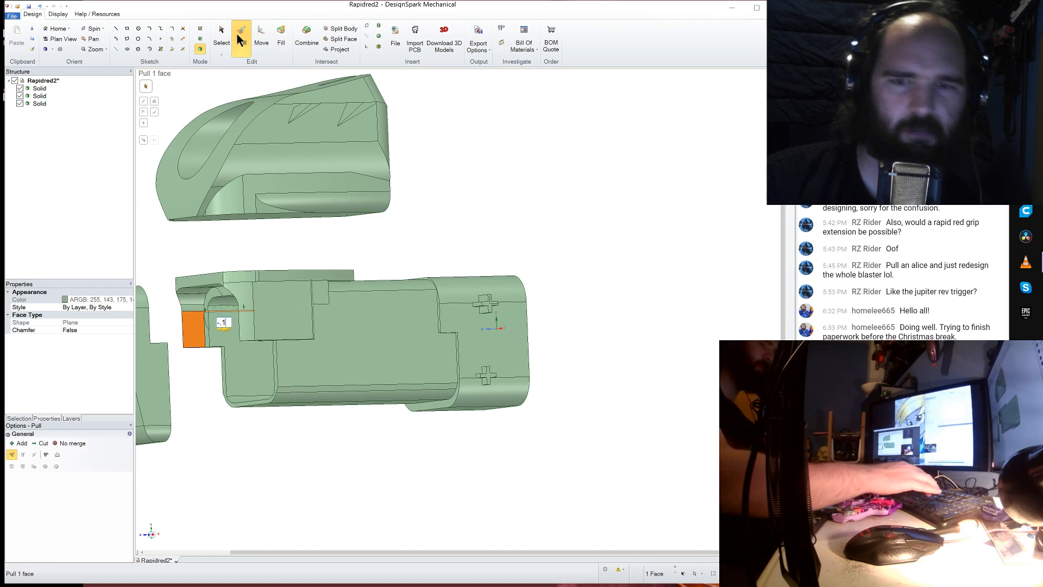
key(Return)
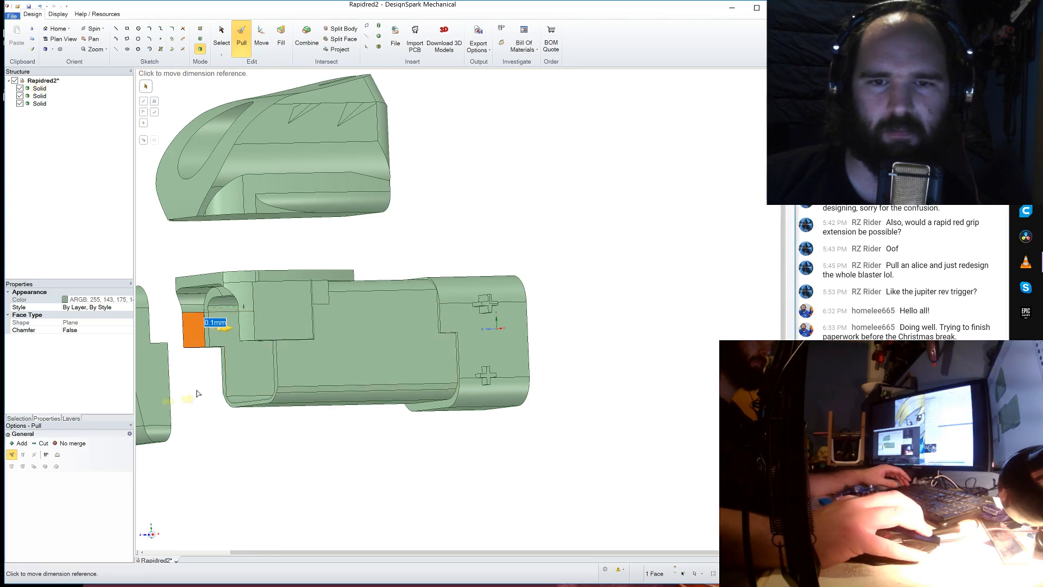
click(200, 393)
- Select the flat inner side face inside the main body's end opening and examine the surrounding walls, rounded corners and tab slots
middle_drag(203, 392, 299, 359)
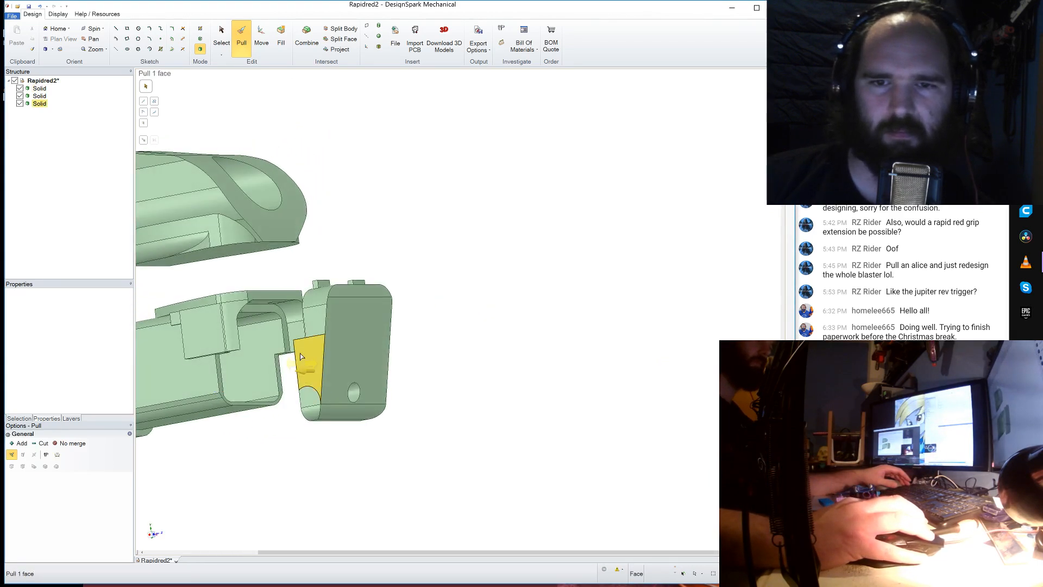
click(293, 337)
middle_drag(275, 415, 250, 388)
scroll(385, 352, down, 5)
scroll(249, 315, up, 5)
middle_drag(321, 419, 283, 401)
scroll(484, 323, up, 5)
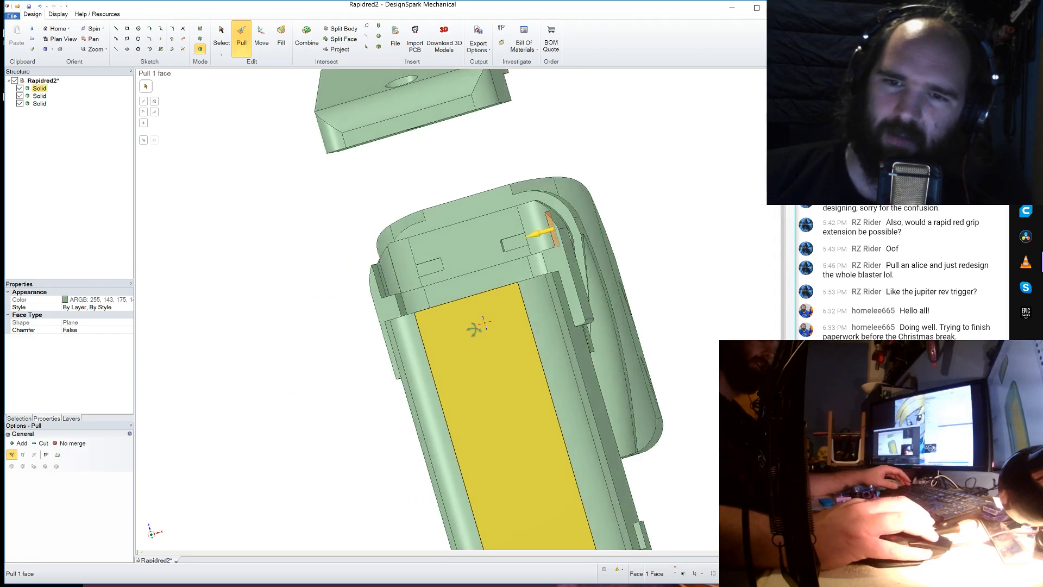
mouse_move(473, 337)
middle_down()
mouse_move(480, 354)
mouse_move(472, 353)
middle_up()
middle_drag(561, 280, 534, 254)
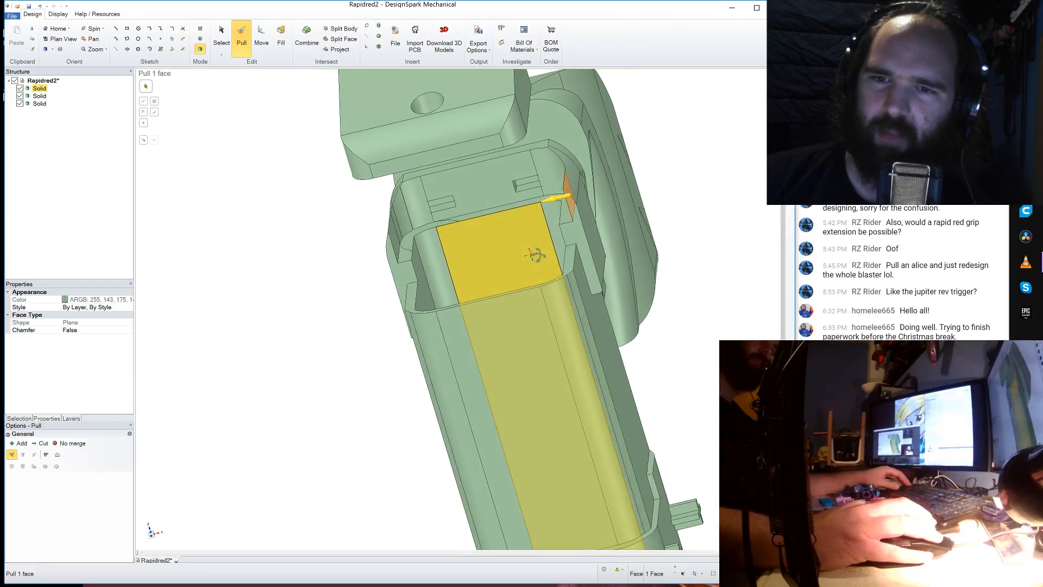
mouse_move(431, 239)
middle_down()
mouse_move(456, 233)
mouse_move(426, 233)
mouse_move(452, 232)
mouse_move(440, 226)
middle_up()
scroll(432, 239, up, 4)
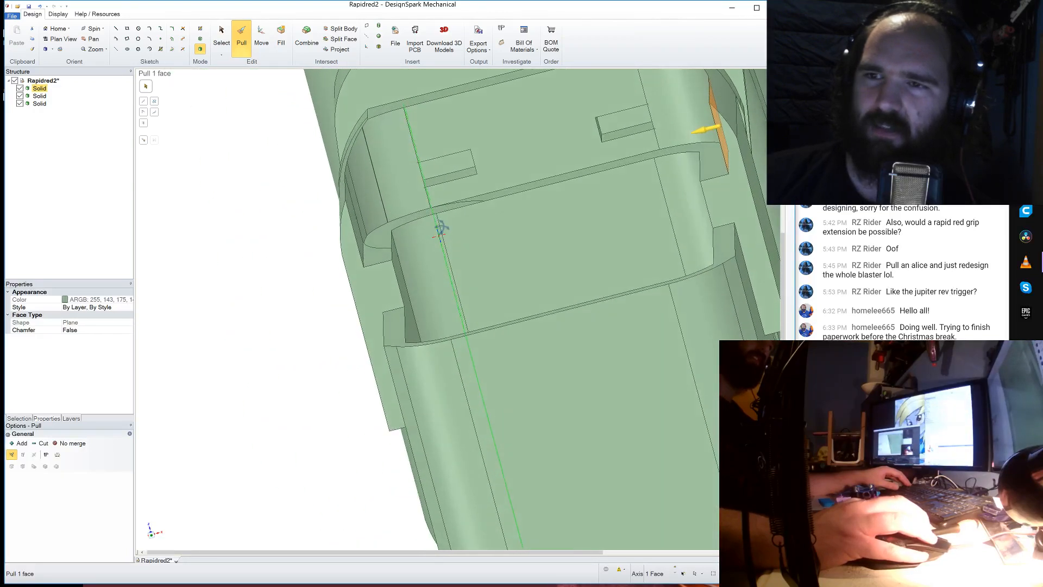
click(669, 115)
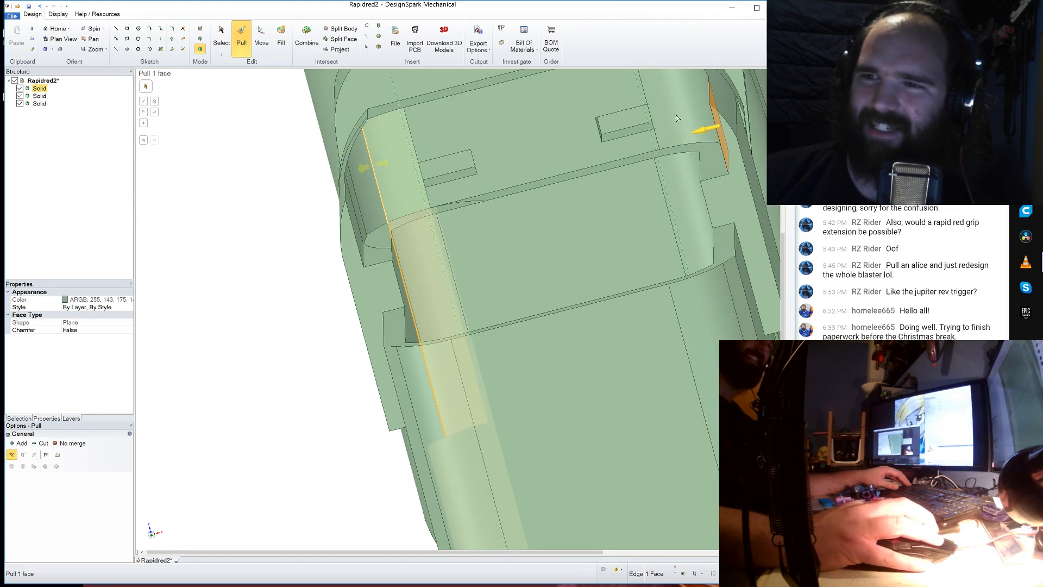
middle_drag(658, 125, 524, 179)
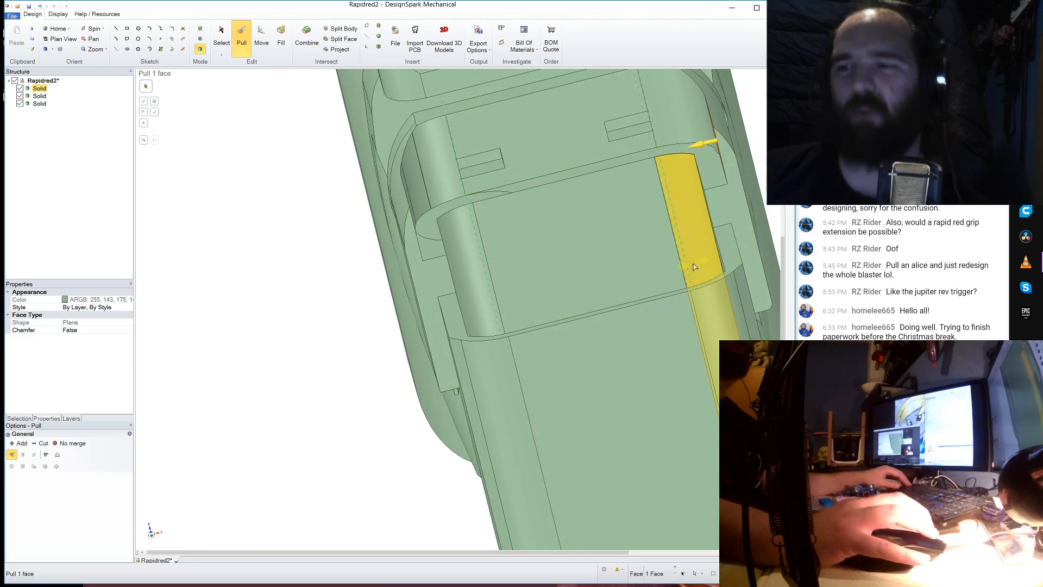
scroll(694, 266, down, 8)
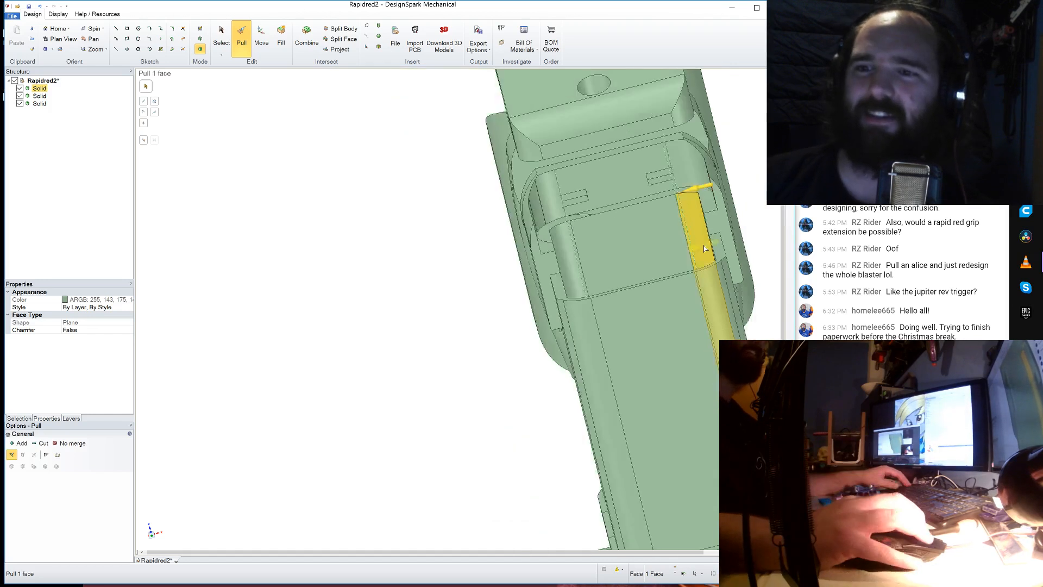
- Examine the upper end of the grip body and how the surrounding parts sit around it from several sides
scroll(614, 292, up, 4)
scroll(462, 263, down, 6)
scroll(600, 277, up, 4)
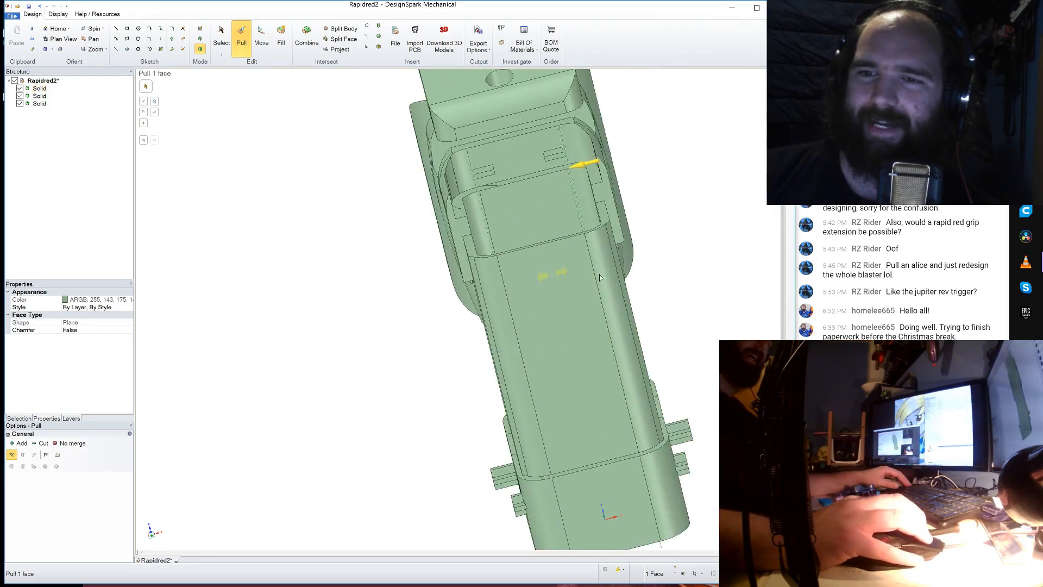
mouse_move(665, 262)
middle_down()
mouse_move(672, 270)
mouse_move(672, 247)
mouse_move(660, 251)
middle_up()
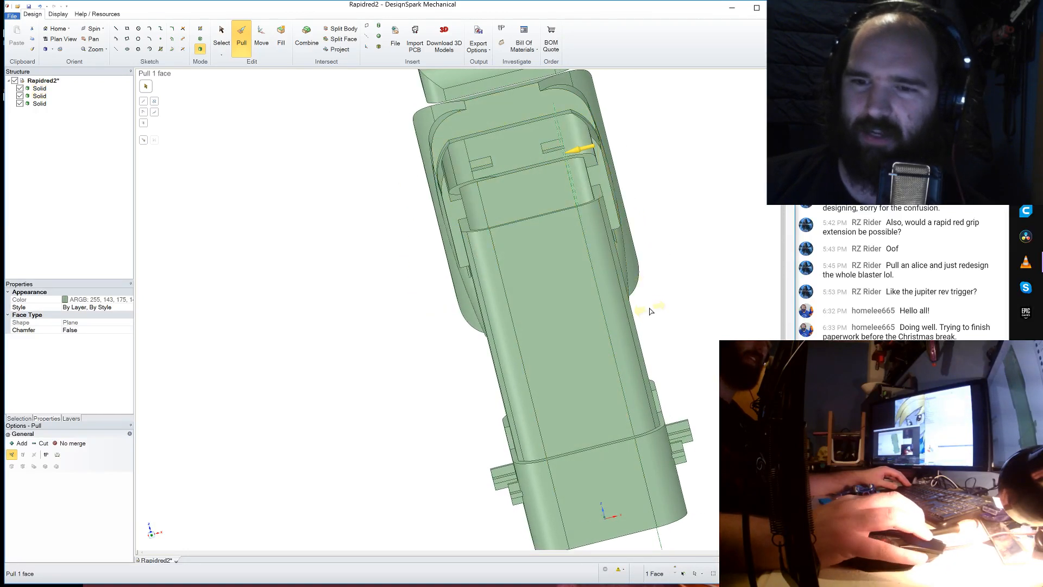
scroll(664, 381, up, 2)
scroll(664, 382, down, 4)
mouse_move(663, 382)
middle_down()
mouse_move(693, 372)
mouse_move(682, 389)
middle_up()
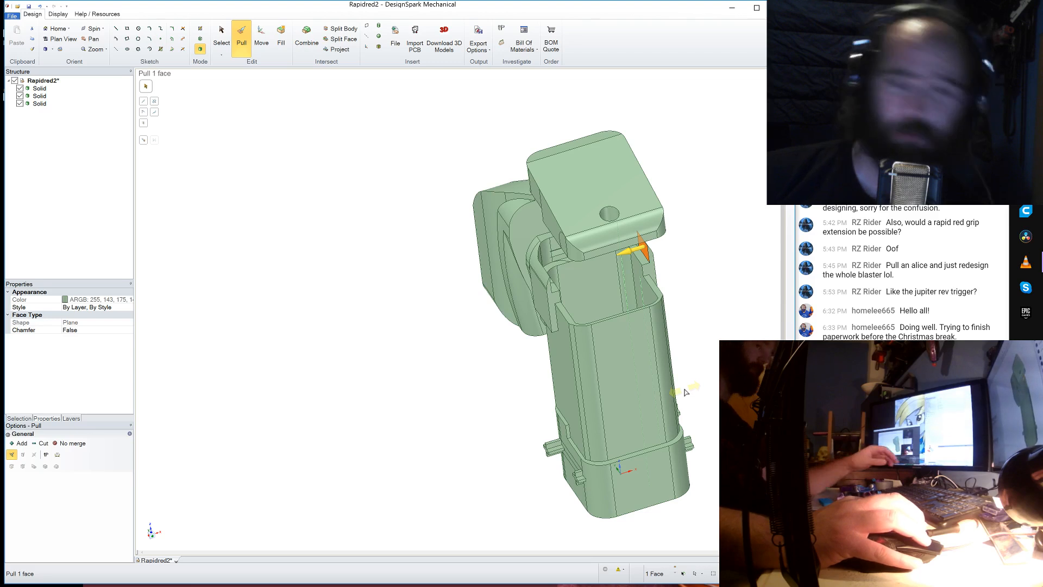
middle_drag(463, 311, 393, 316)
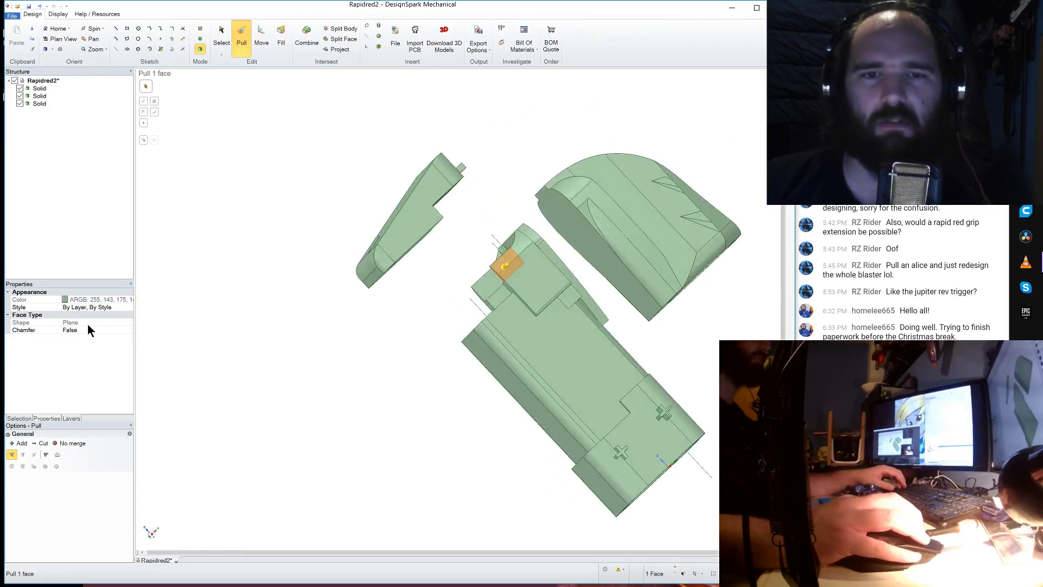
- Move the separate tapered cap solid about 31.5 mm along its vertical axis onto the upper end of the grip body
click(37, 103)
key(m)
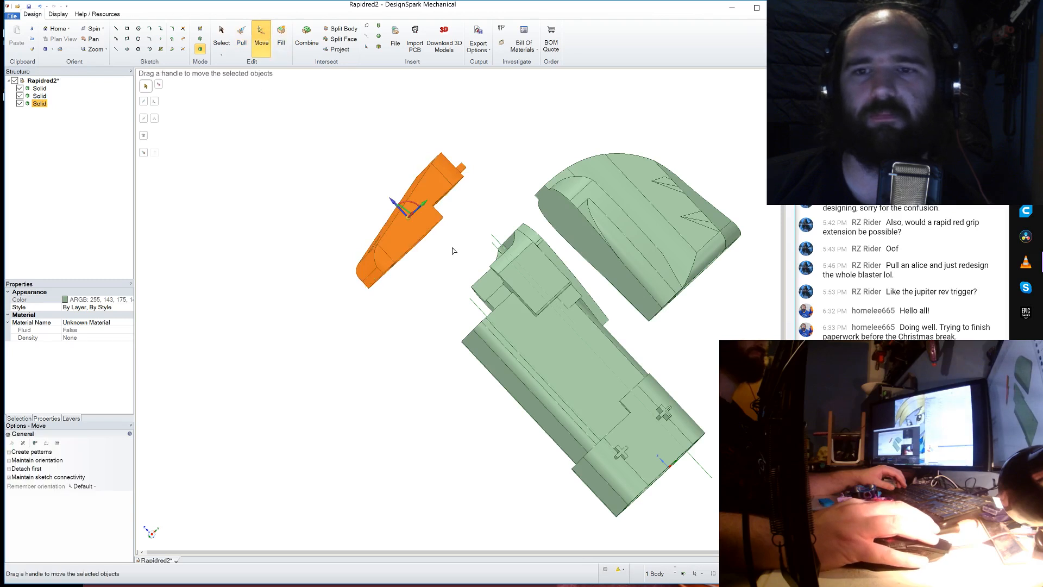
drag(390, 201, 461, 277)
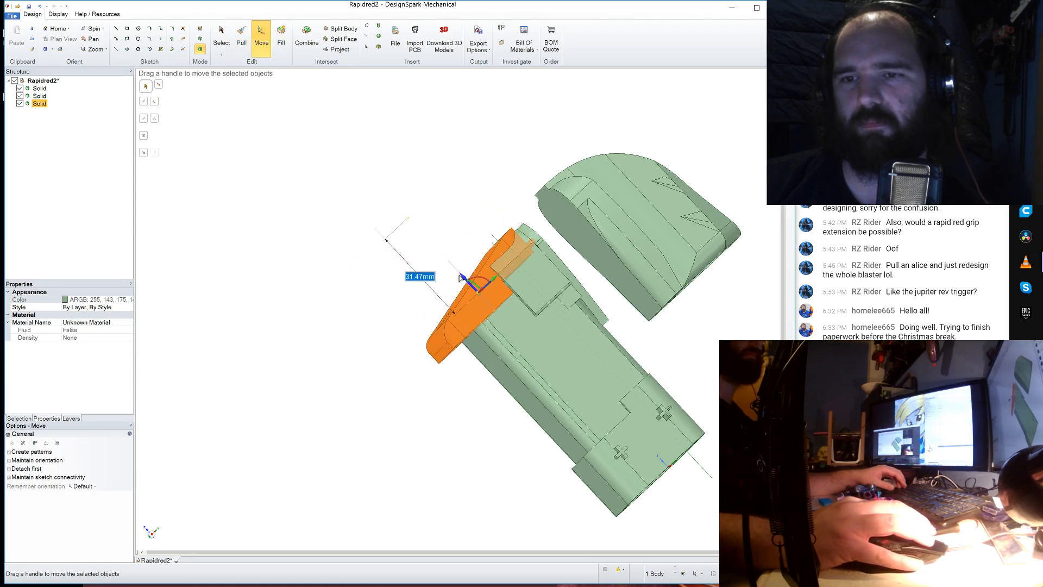
scroll(553, 256, up, 5)
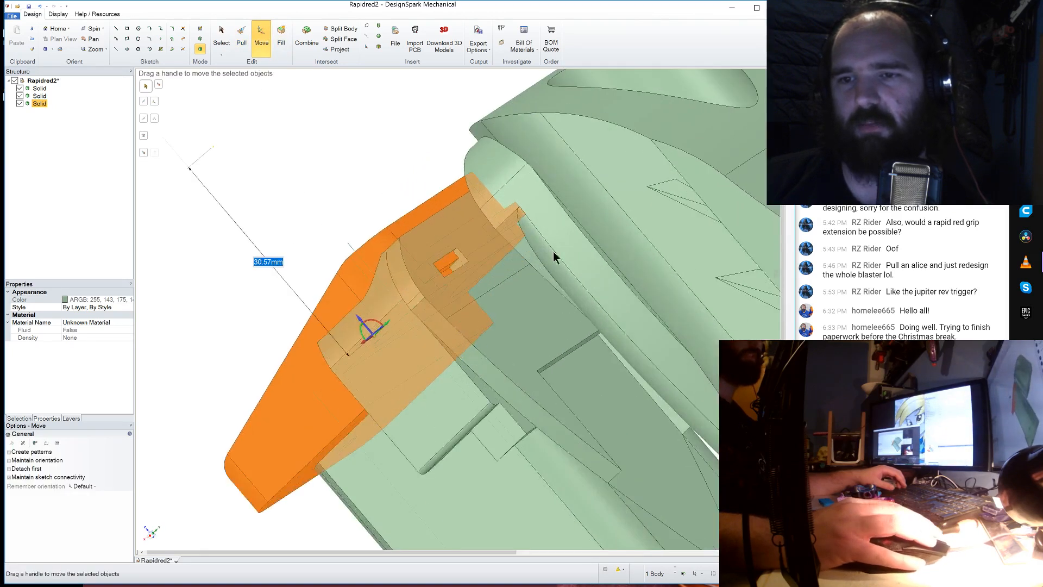
drag(361, 322, 368, 327)
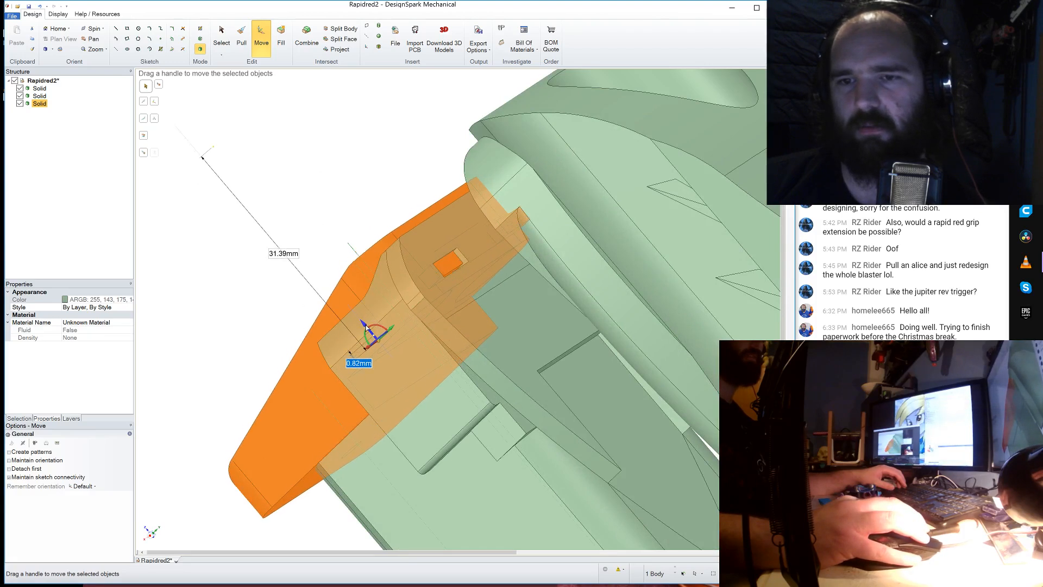
- Measure the overlap between the cap and the grip body's rim with a temporary rectangle on the body's flat side face
middle_drag(289, 278, 346, 237)
scroll(447, 259, up, 5)
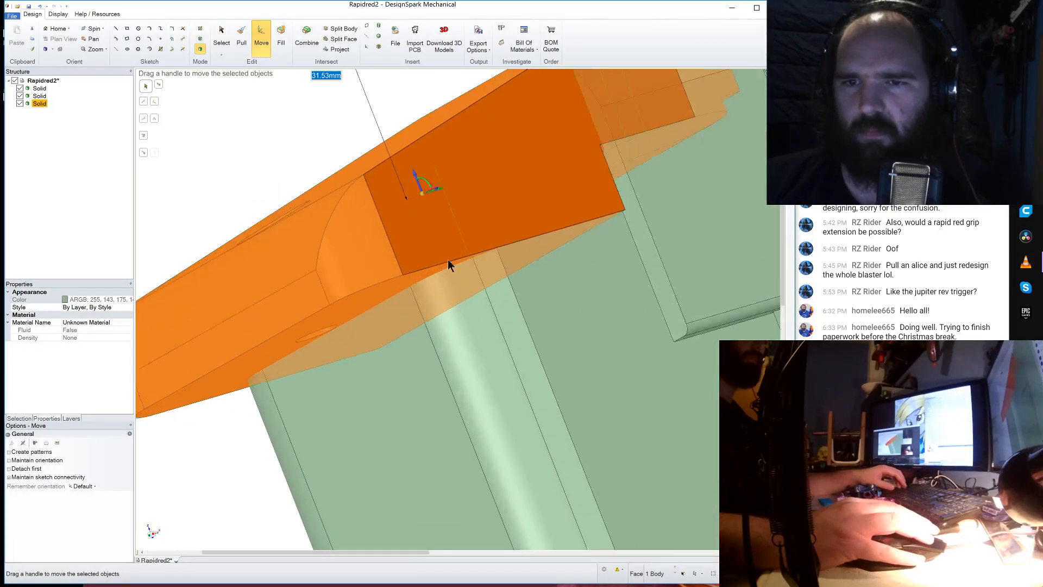
scroll(561, 267, down, 3)
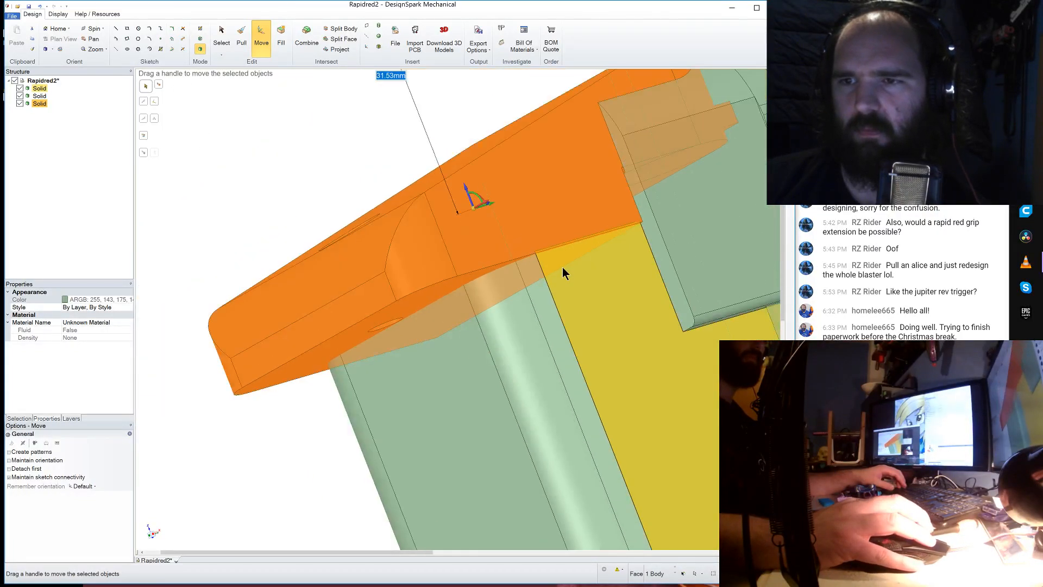
middle_drag(562, 267, 611, 210)
click(455, 408)
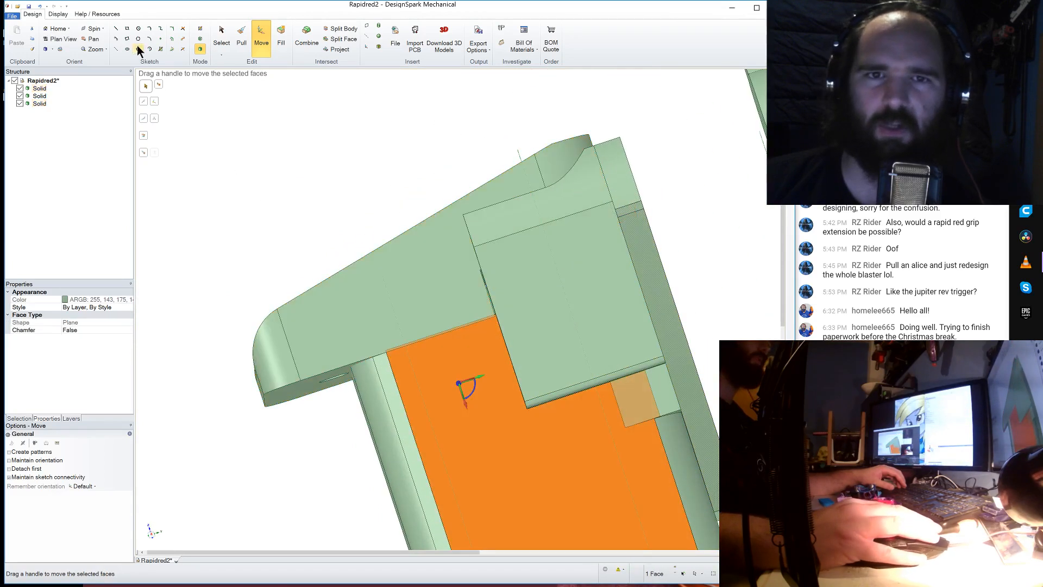
click(126, 28)
scroll(484, 325, up, 5)
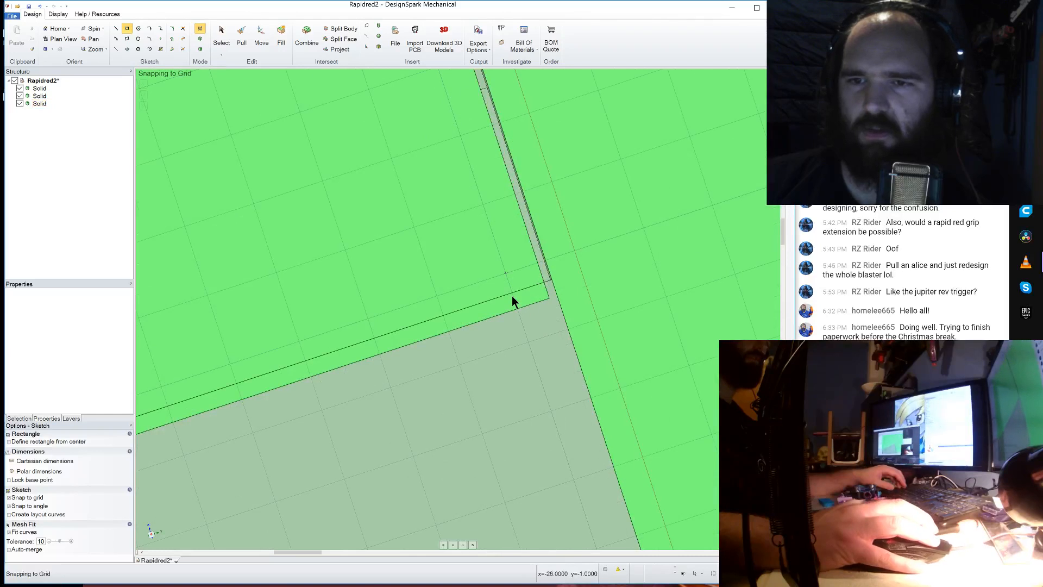
click(513, 292)
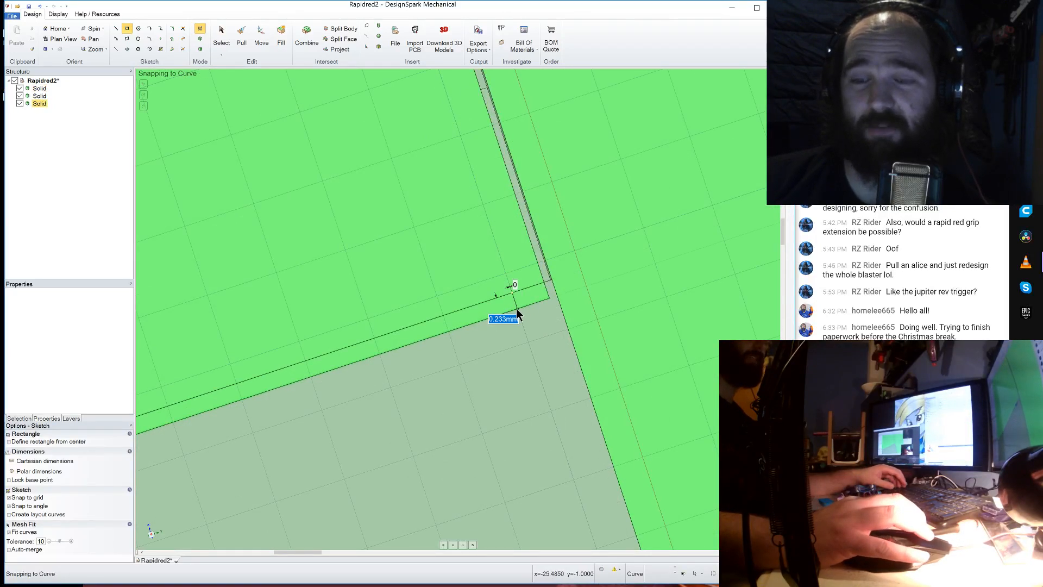
click(261, 37)
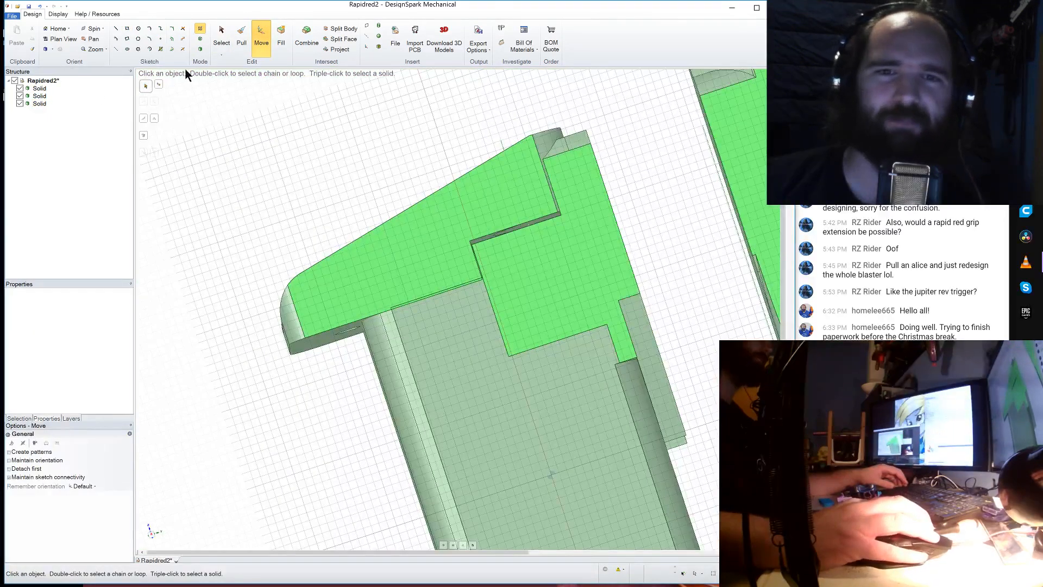
click(200, 49)
- Move the cap solid back up along its vertical axis to expose the rim of the grip body
middle_drag(302, 139, 382, 234)
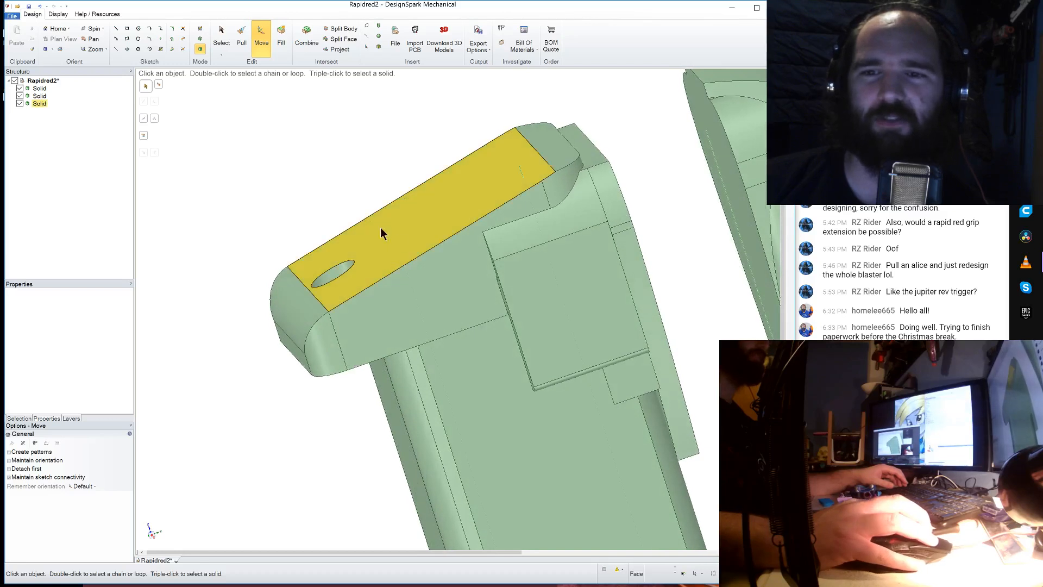
click(46, 104)
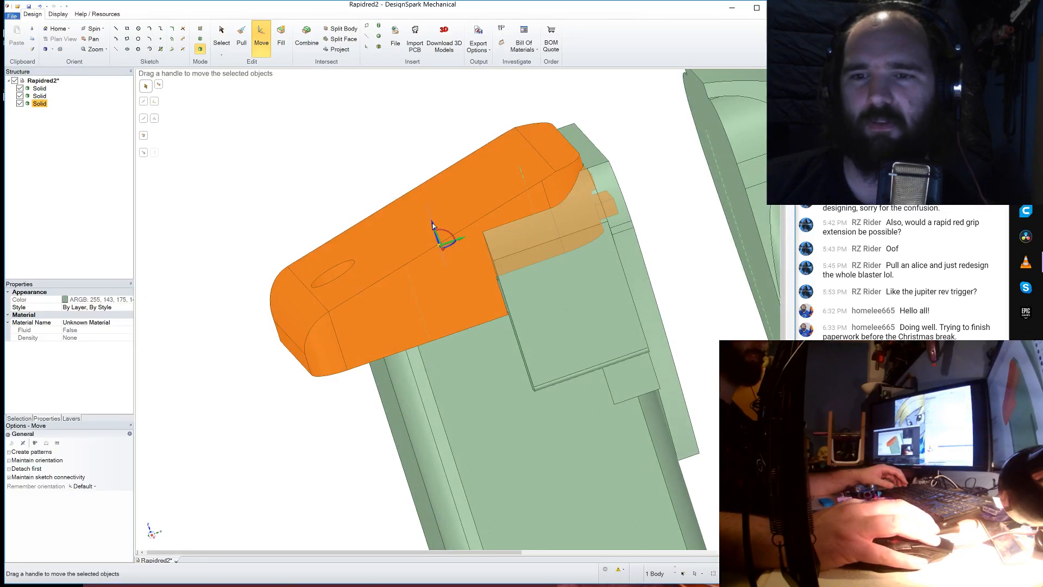
drag(433, 225, 414, 166)
- Pull the grip body's exposed upper rim face by -0.5 mm
click(242, 38)
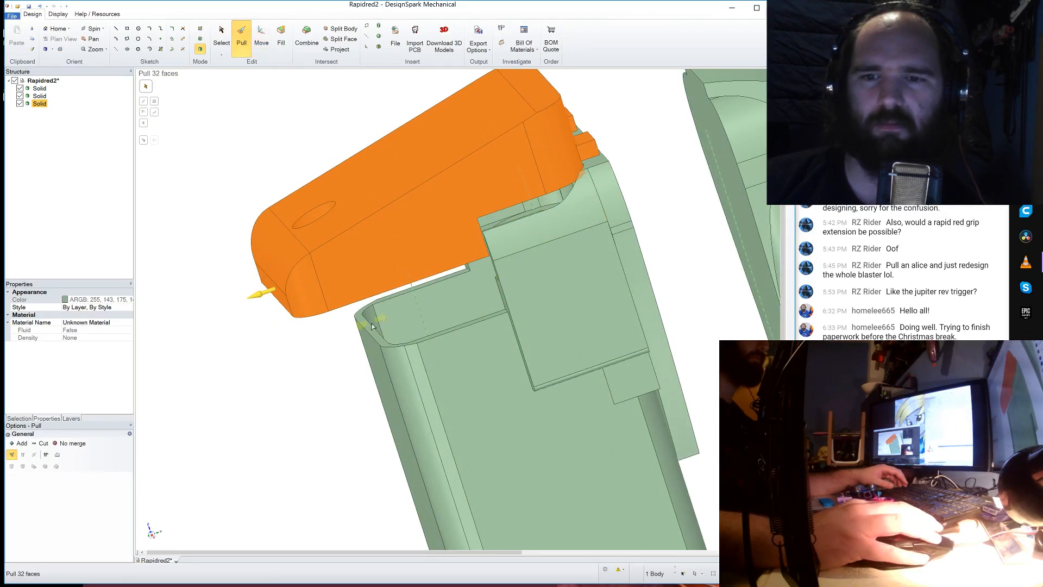
click(384, 347)
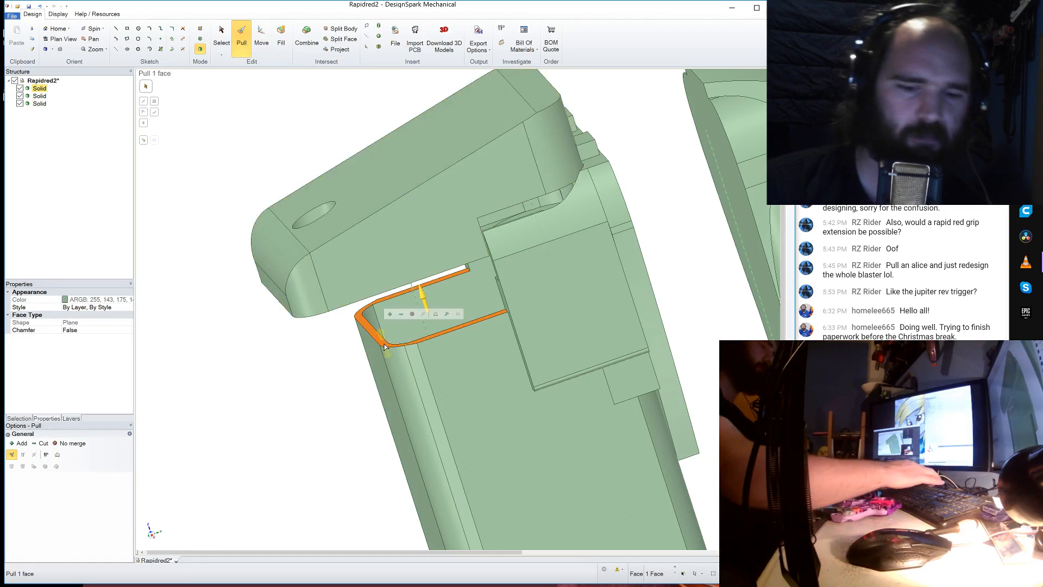
text(-0.5)
key(Return)
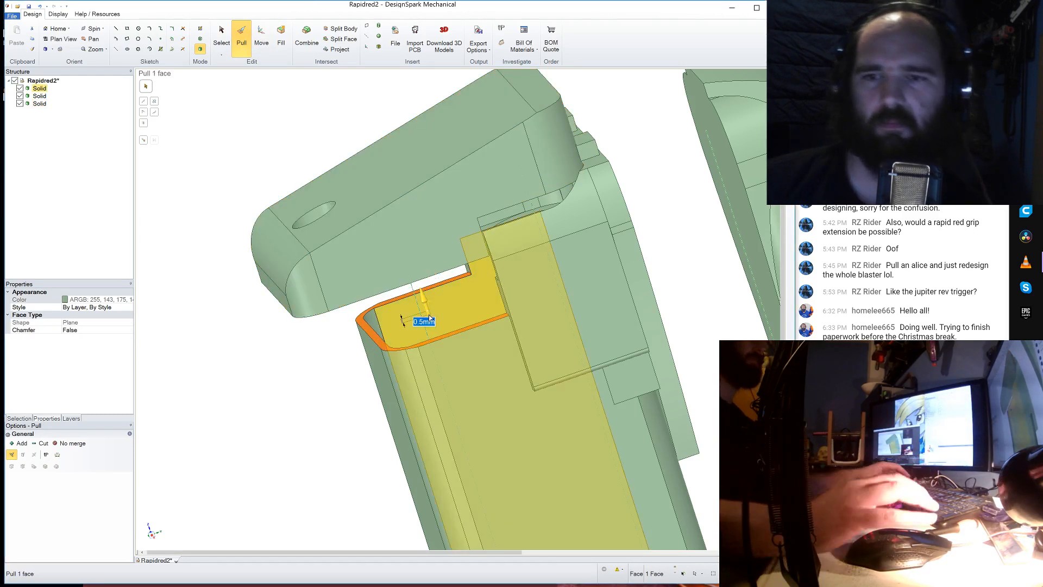
click(324, 364)
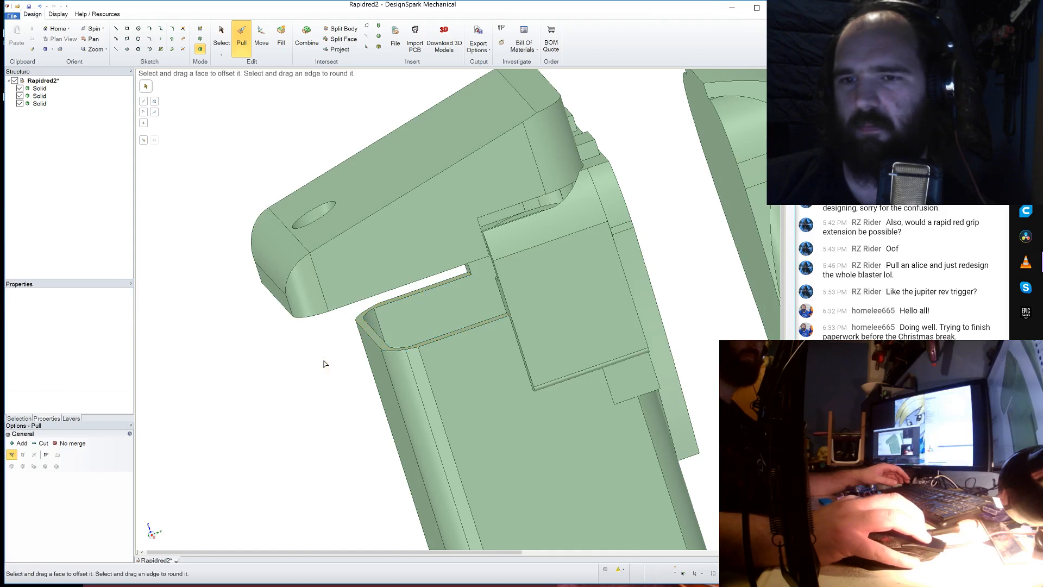
- Round the stepped corner edges beside the grip body's rim on both sides with a 1 mm radius
middle_drag(323, 367, 338, 348)
scroll(433, 257, up, 3)
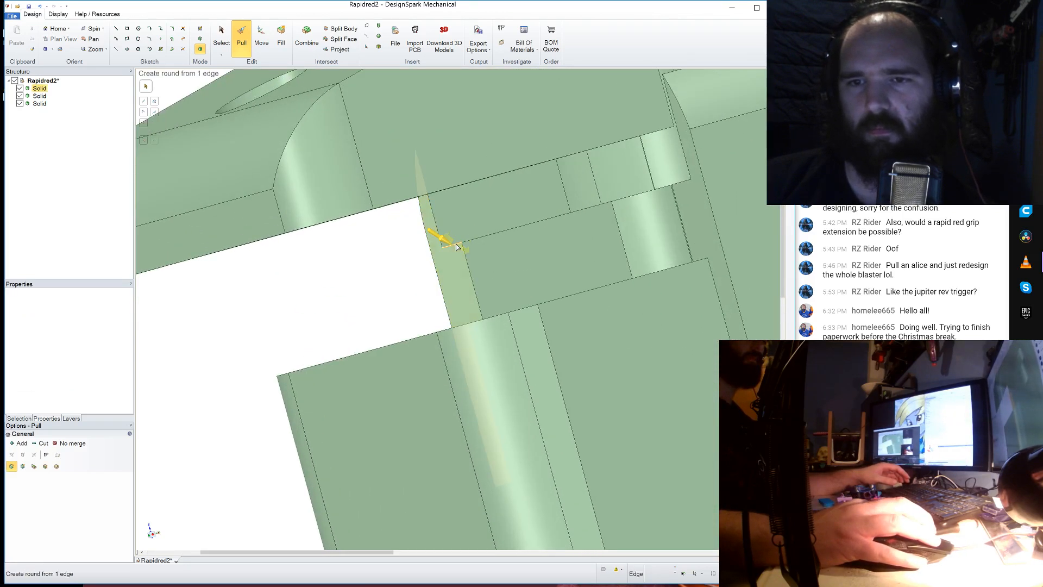
click(456, 246)
text(1)
key(Return)
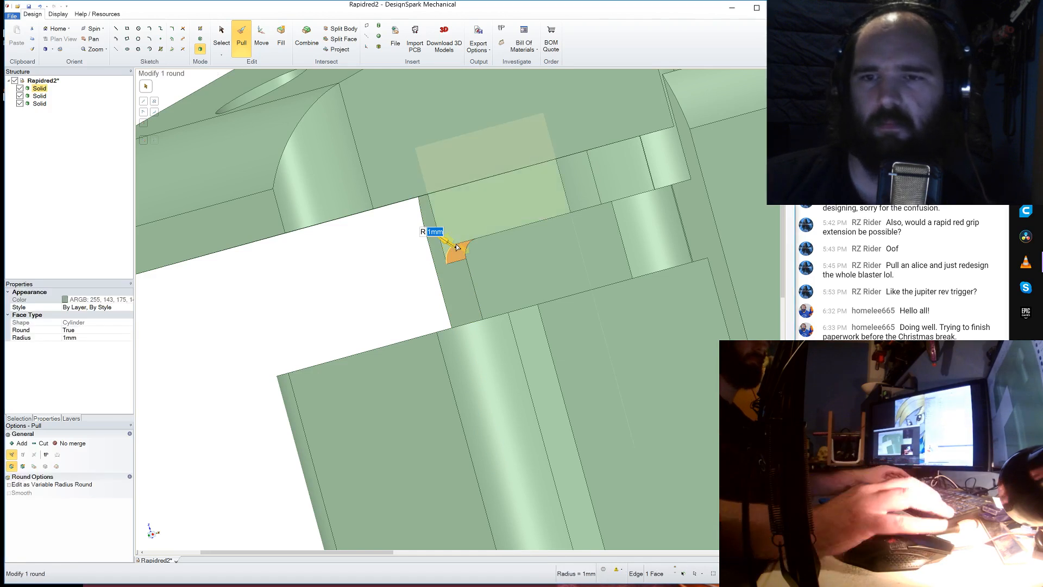
middle_drag(456, 247, 744, 227)
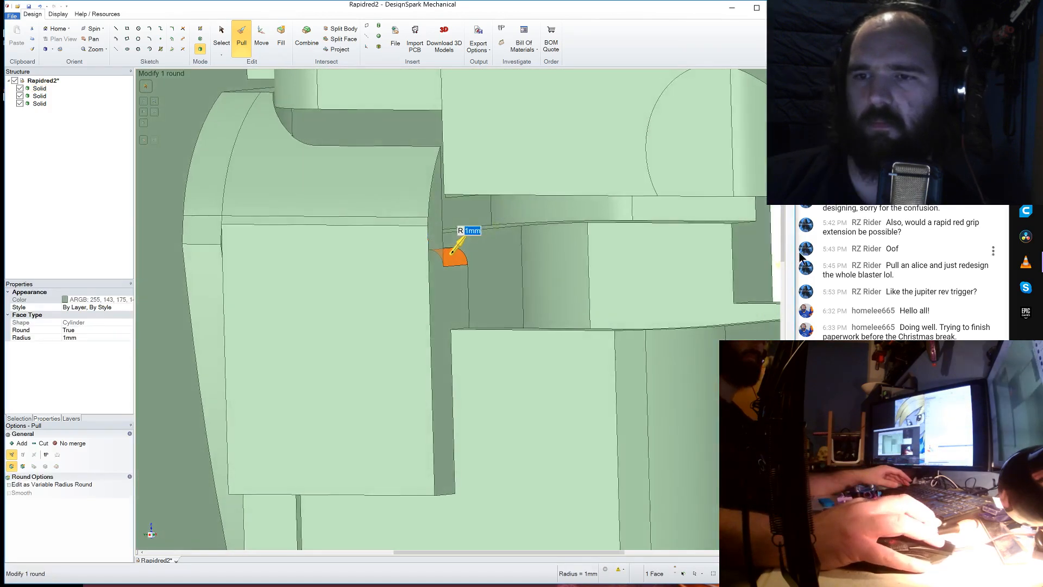
click(742, 222)
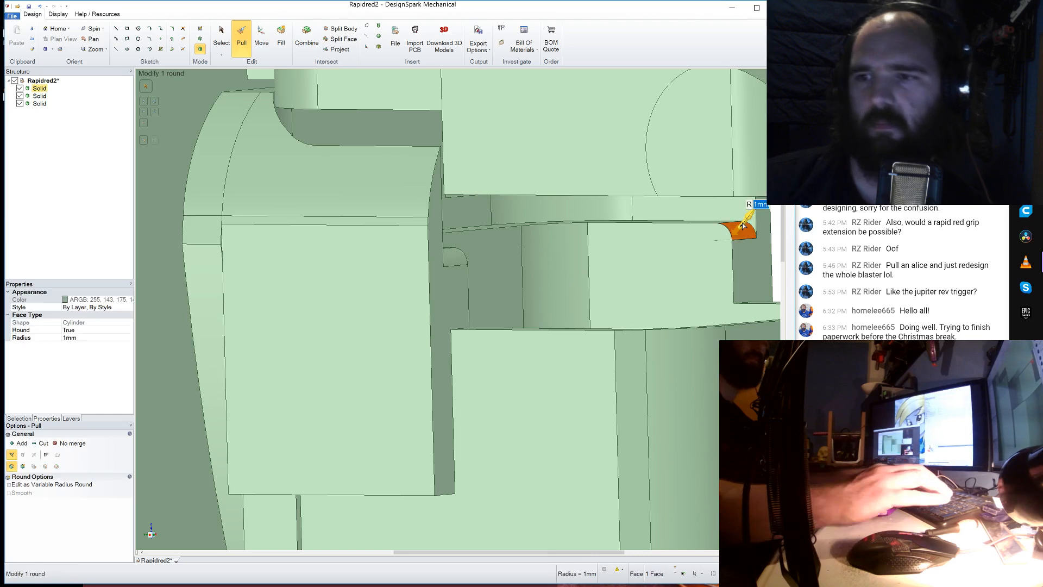
- Move the cap solid 7.74 mm down along its vertical axis onto the grip body
scroll(739, 223, down, 5)
click(261, 34)
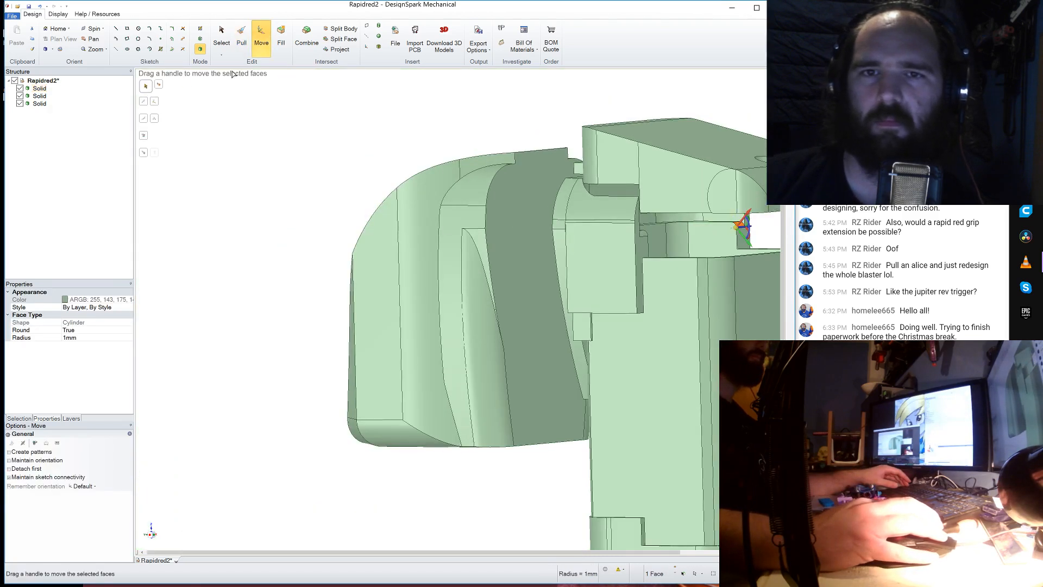
middle_drag(489, 218, 570, 195)
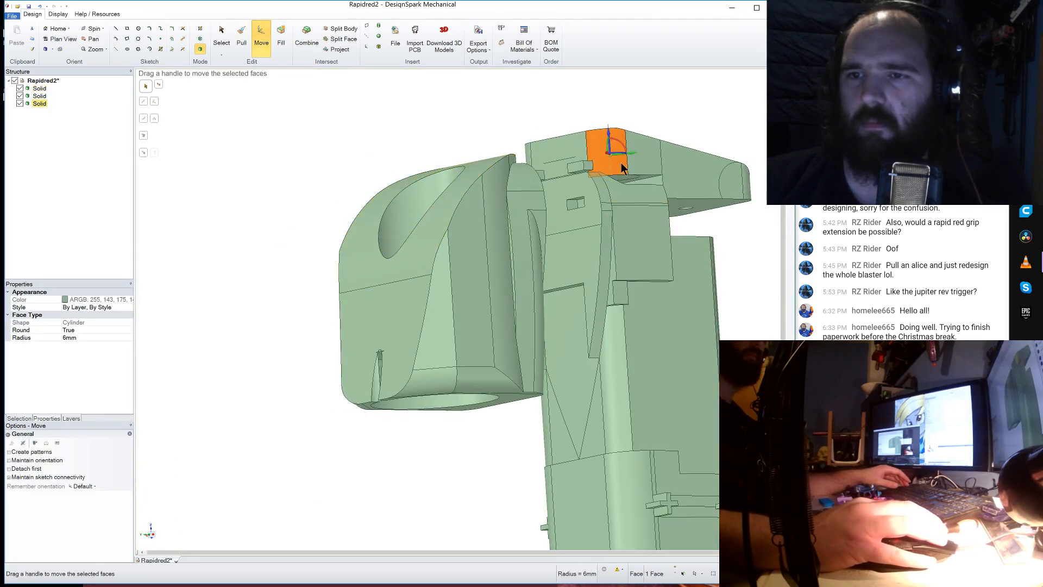
click(39, 103)
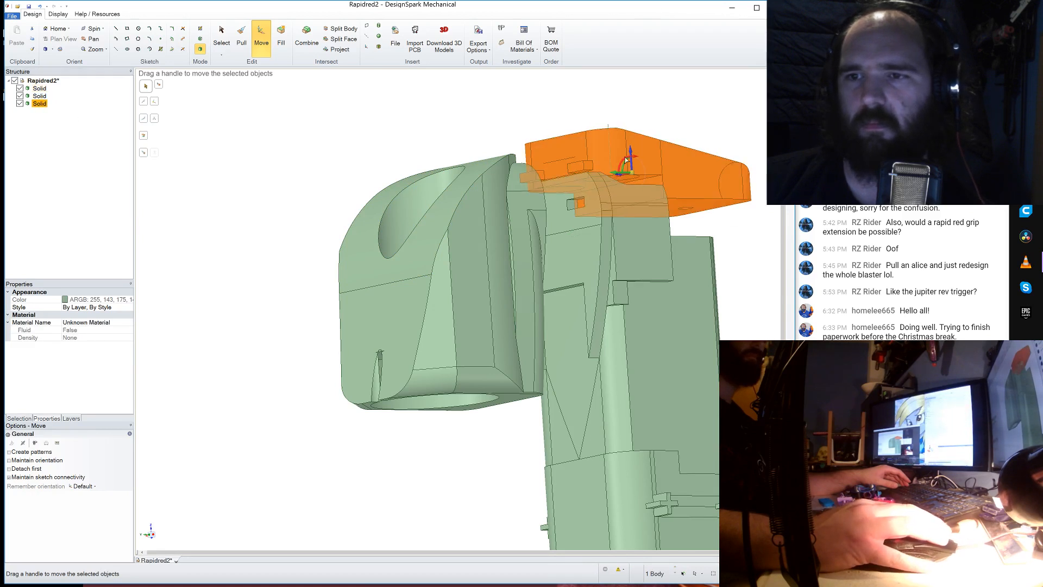
drag(631, 153, 625, 188)
scroll(578, 201, up, 10)
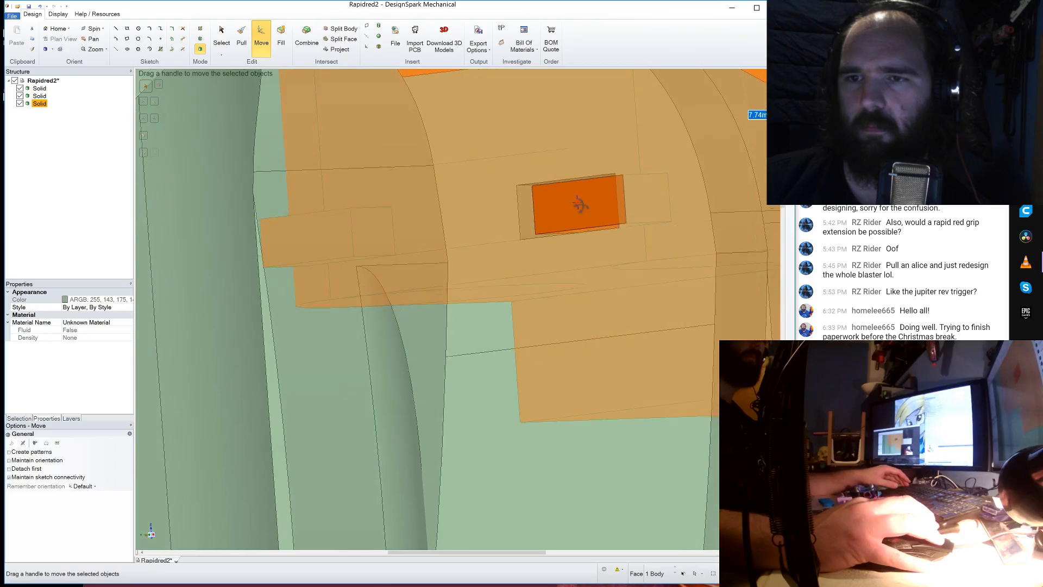
- Check the cap's fit and measure the gap to the body's rim with a temporary rectangle on the flat side face
middle_drag(580, 207, 500, 199)
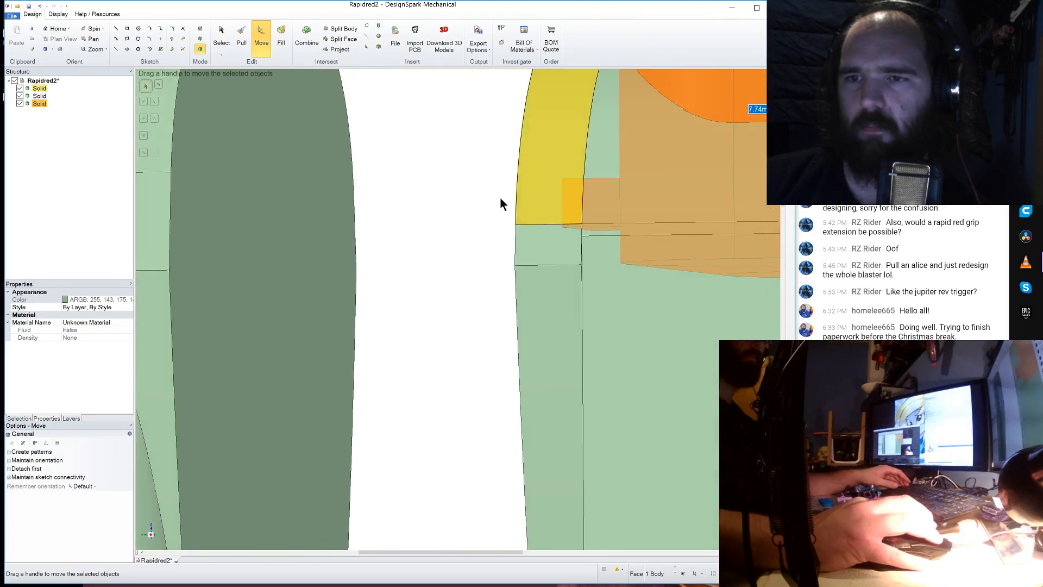
scroll(500, 199, down, 4)
scroll(470, 221, down, 5)
scroll(578, 226, up, 8)
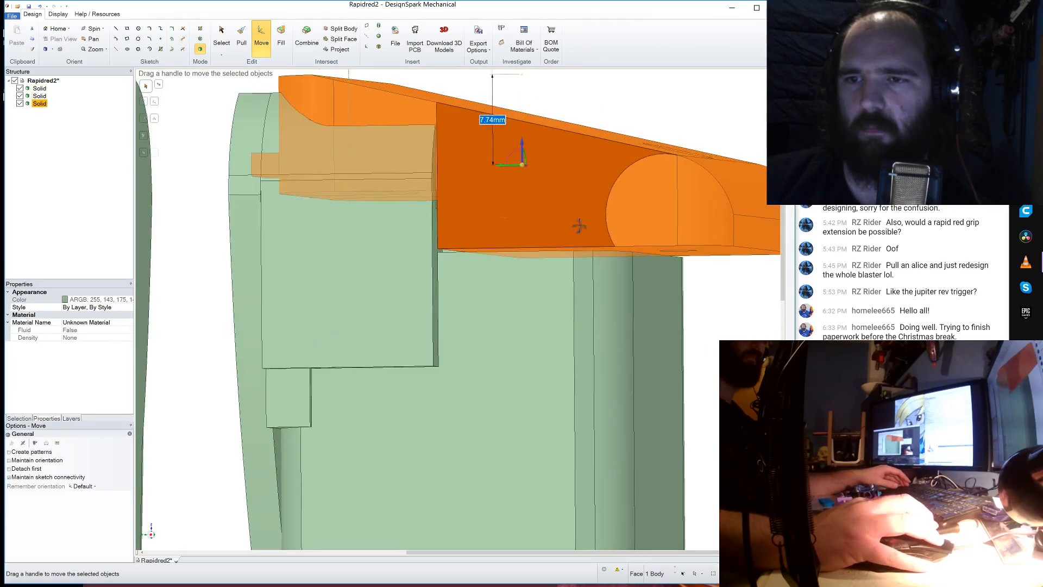
middle_drag(581, 228, 517, 266)
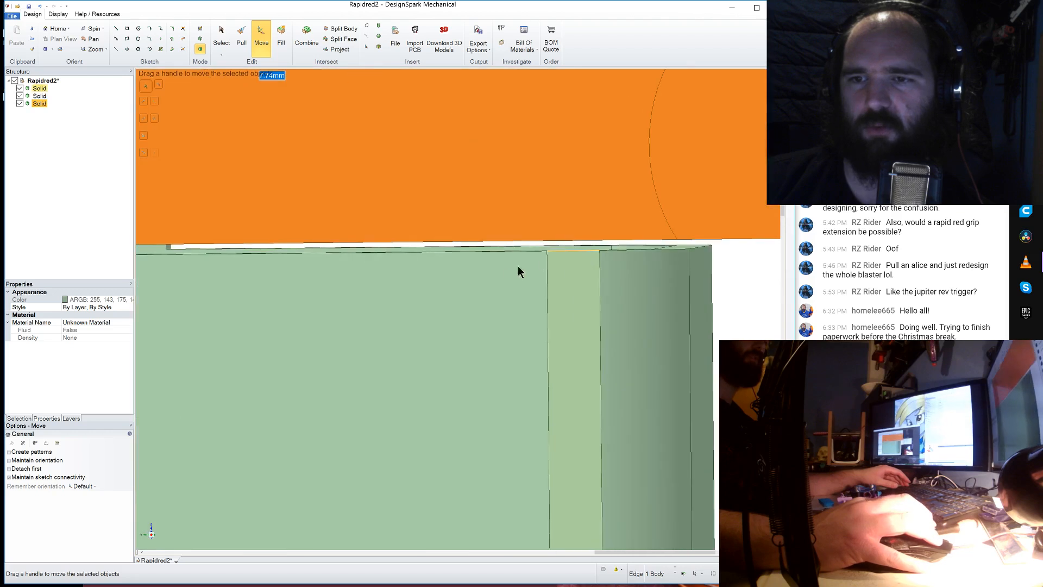
click(512, 268)
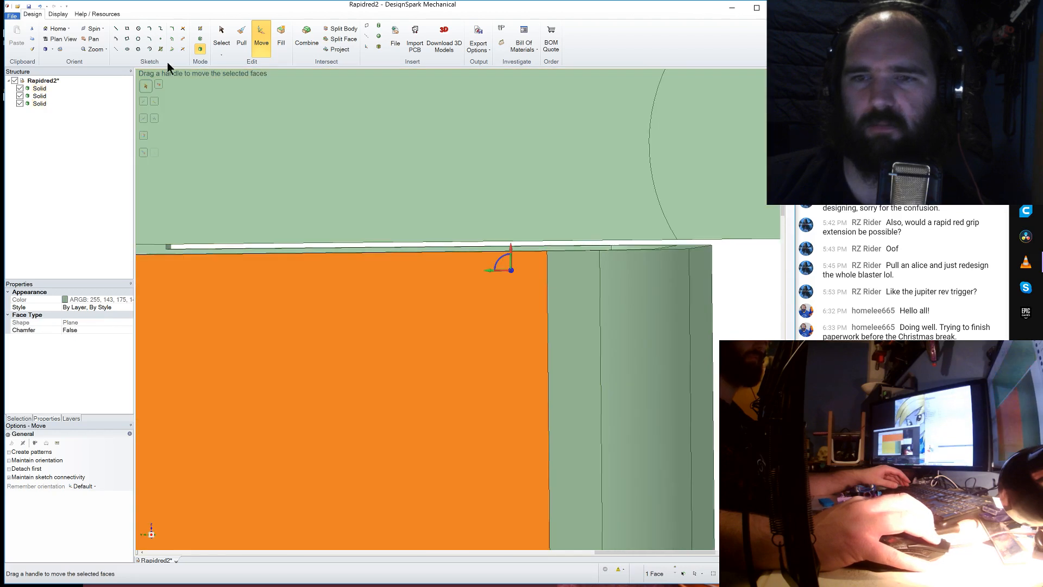
click(129, 30)
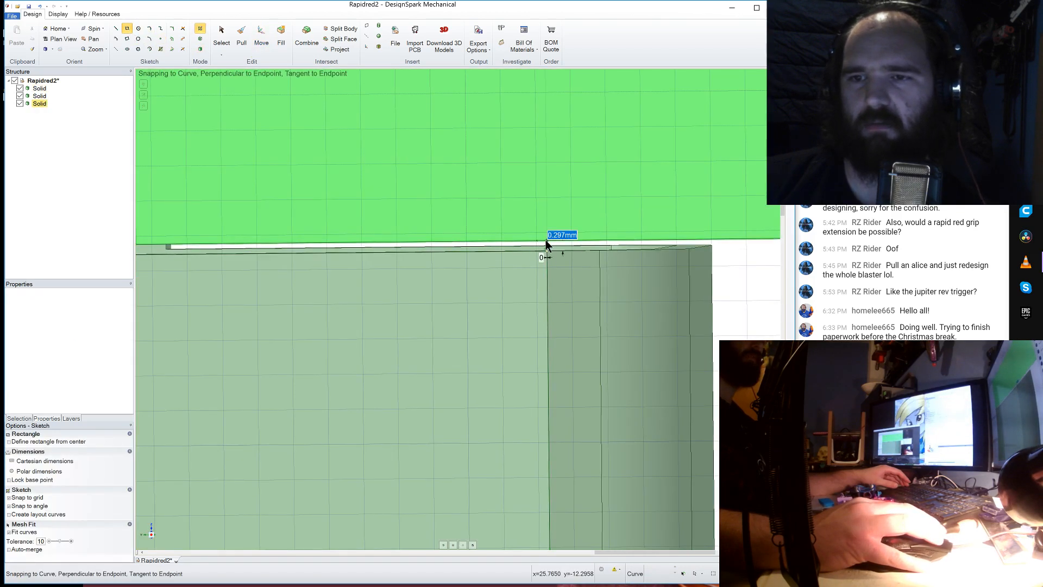
- Try to pull the grip body's exposed rim face up by 0.2 mm beneath the fitted cap
click(241, 34)
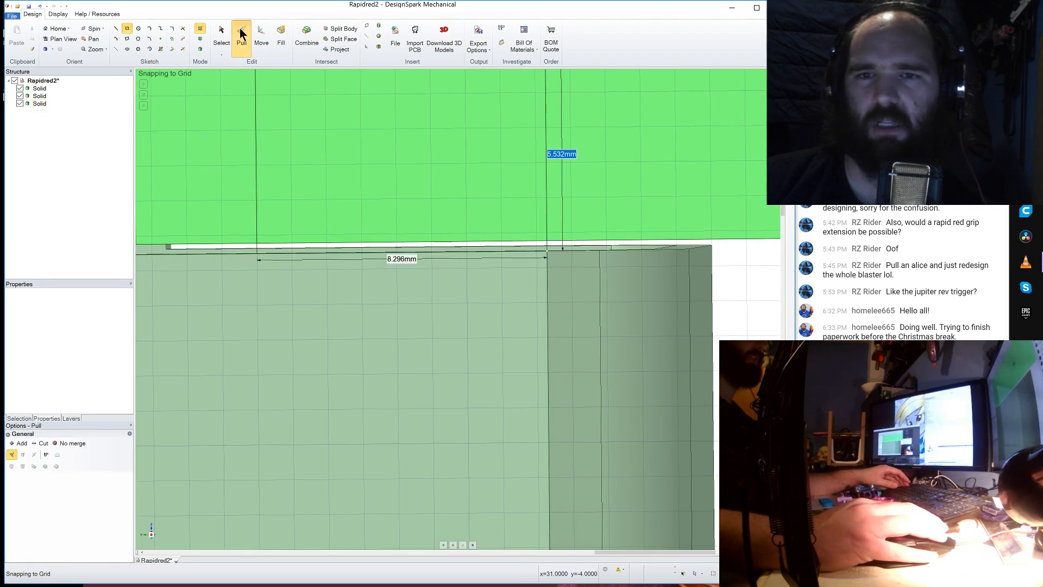
click(467, 251)
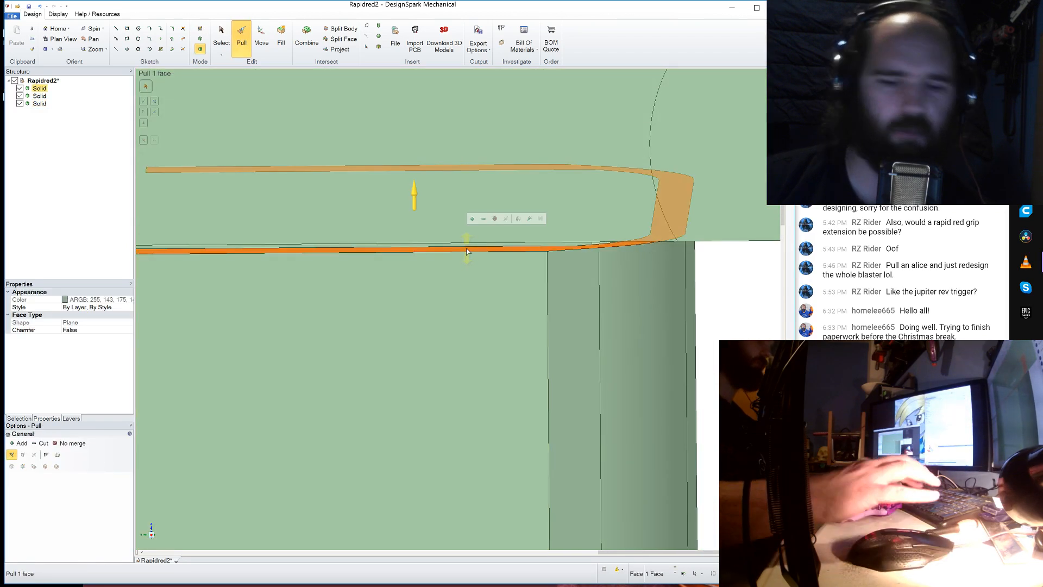
key(Return)
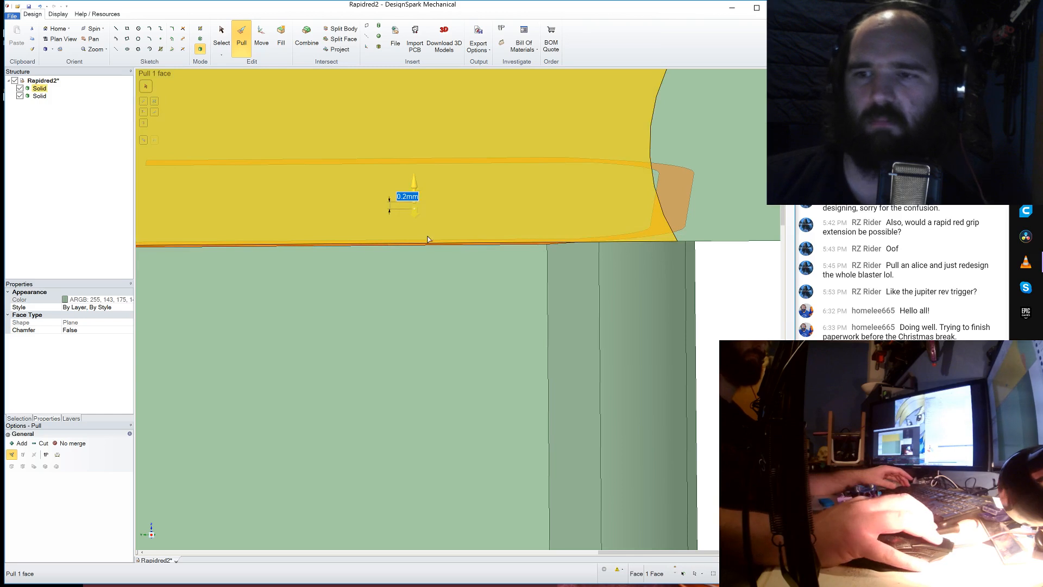
mouse_move(427, 237)
middle_down()
mouse_move(415, 244)
mouse_move(277, 200)
mouse_move(298, 202)
mouse_move(310, 172)
mouse_move(298, 133)
mouse_move(251, 126)
mouse_move(325, 175)
mouse_move(297, 203)
middle_up()
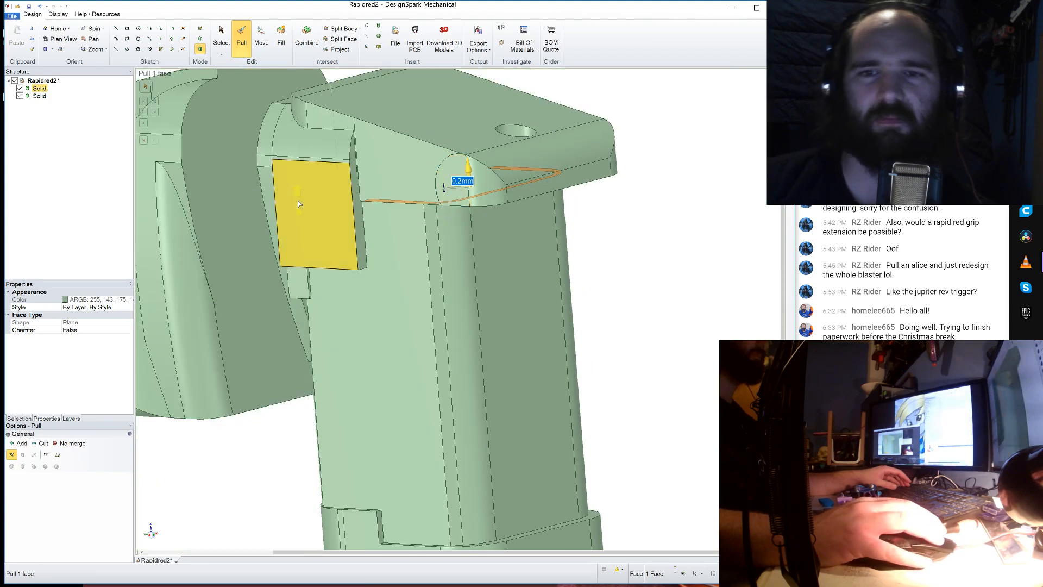
- Section the model and measure the gap under the cap's stepped inner corner with a temporary line
click(326, 203)
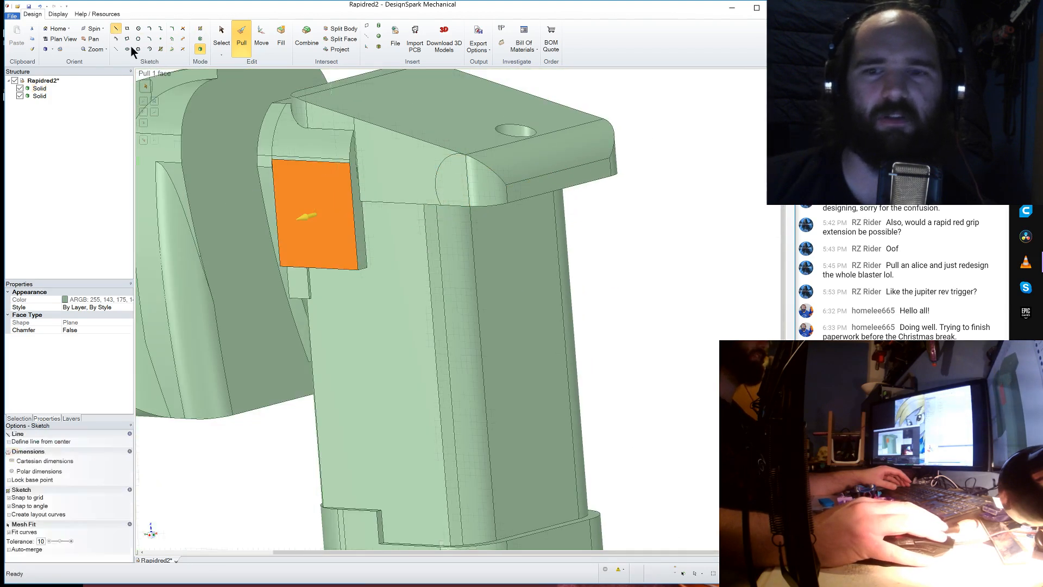
key(m)
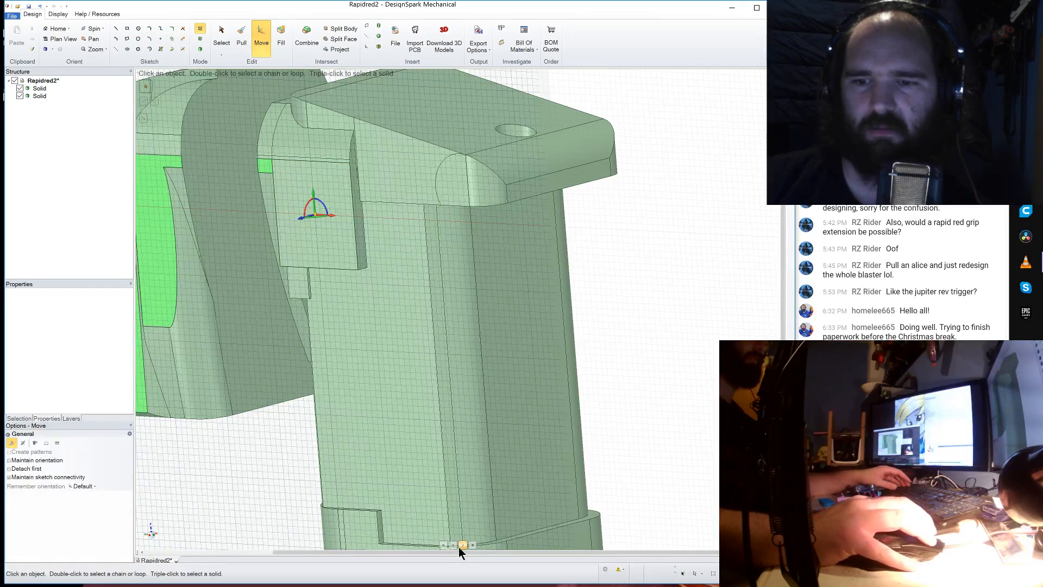
drag(302, 220, 387, 167)
scroll(370, 139, up, 5)
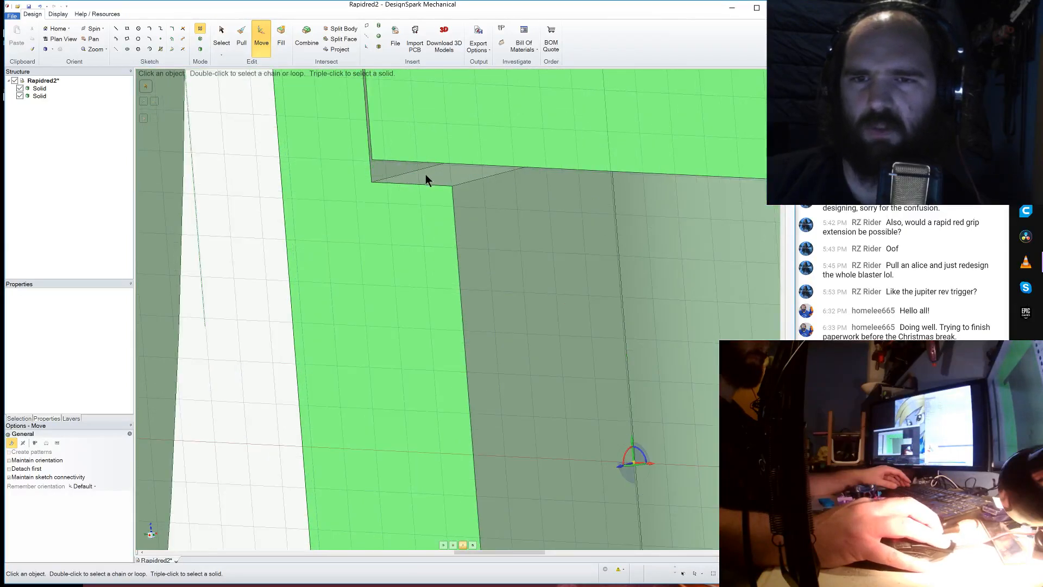
scroll(260, 87, up, 1)
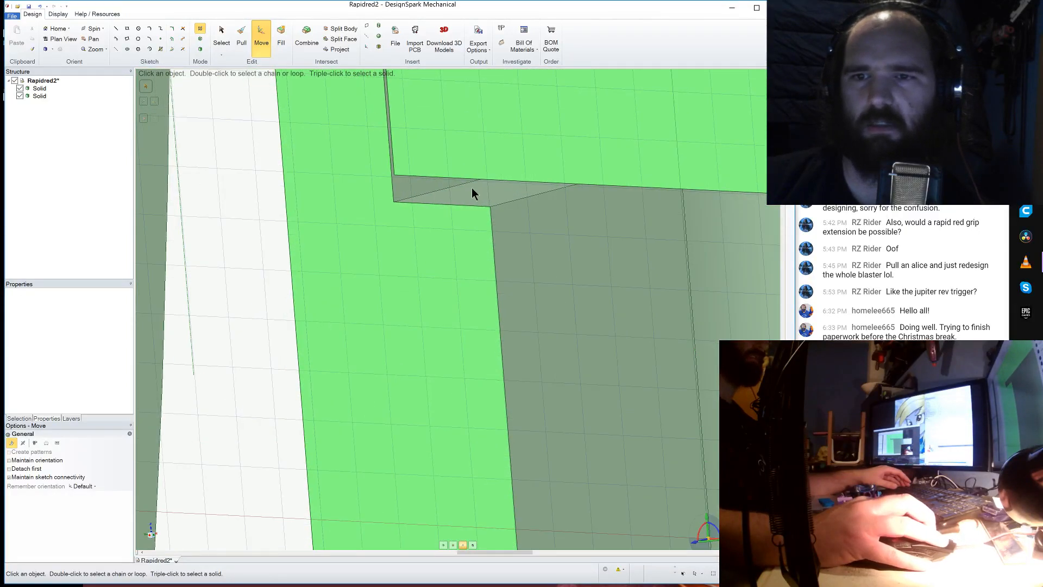
key(l)
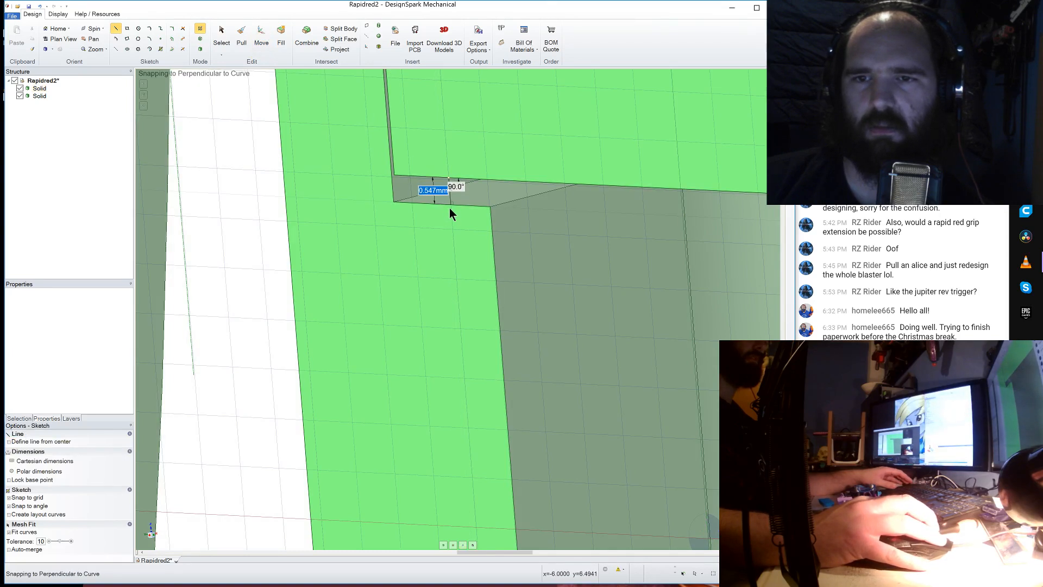
scroll(448, 207, down, 10)
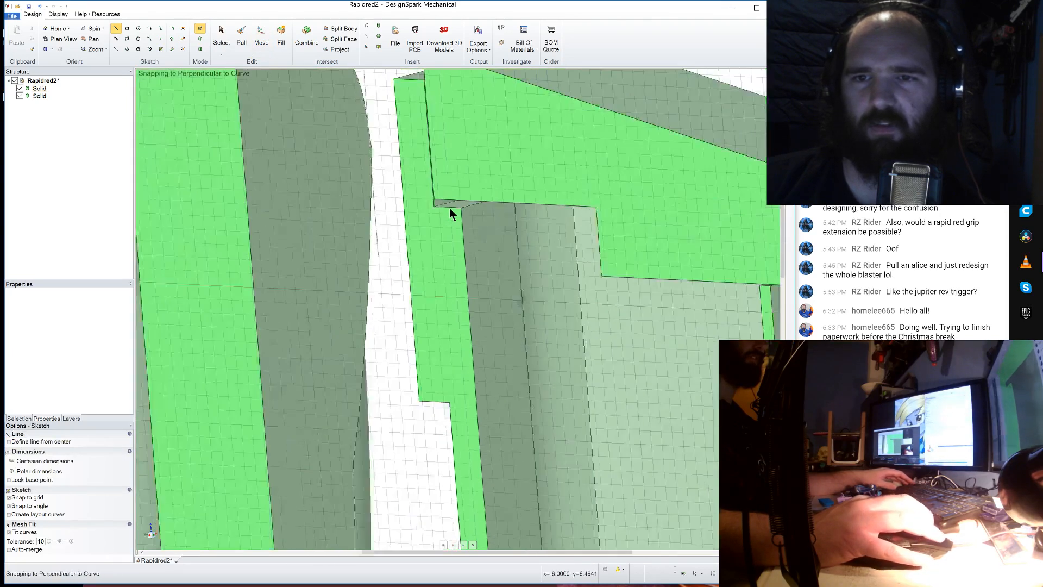
- Check which bodies merged by selecting each solid, and undo the sectioning and the 0.2 mm rim pull
click(261, 35)
click(49, 98)
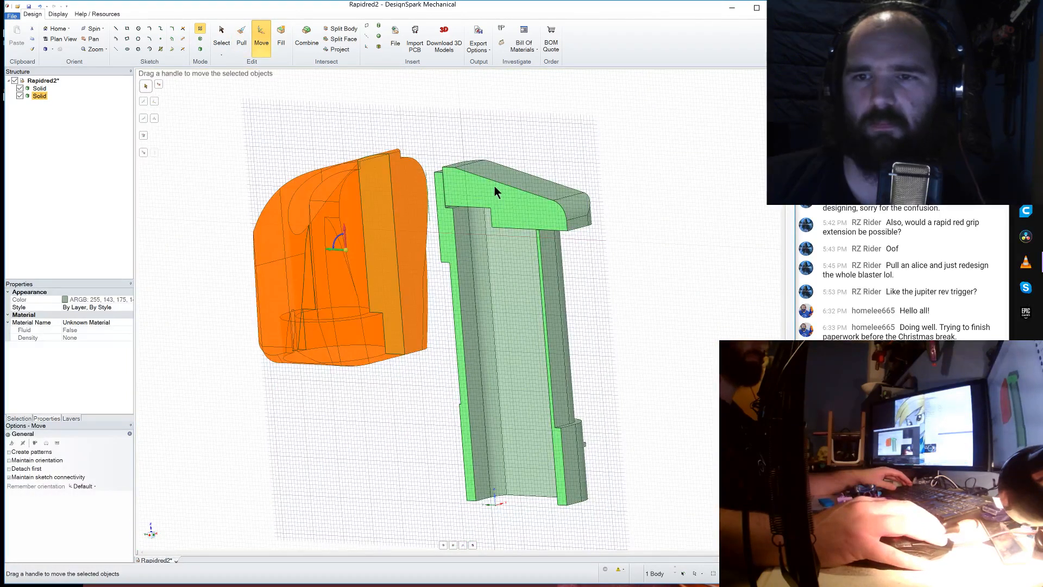
ctrl+click(41, 89)
click(42, 89)
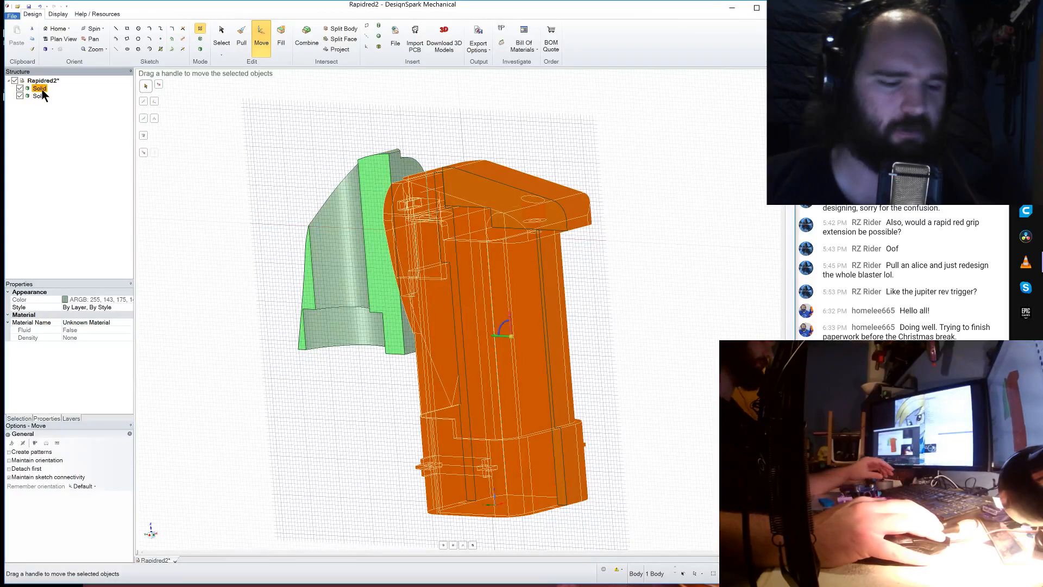
key(ctrl+z)
key(l)
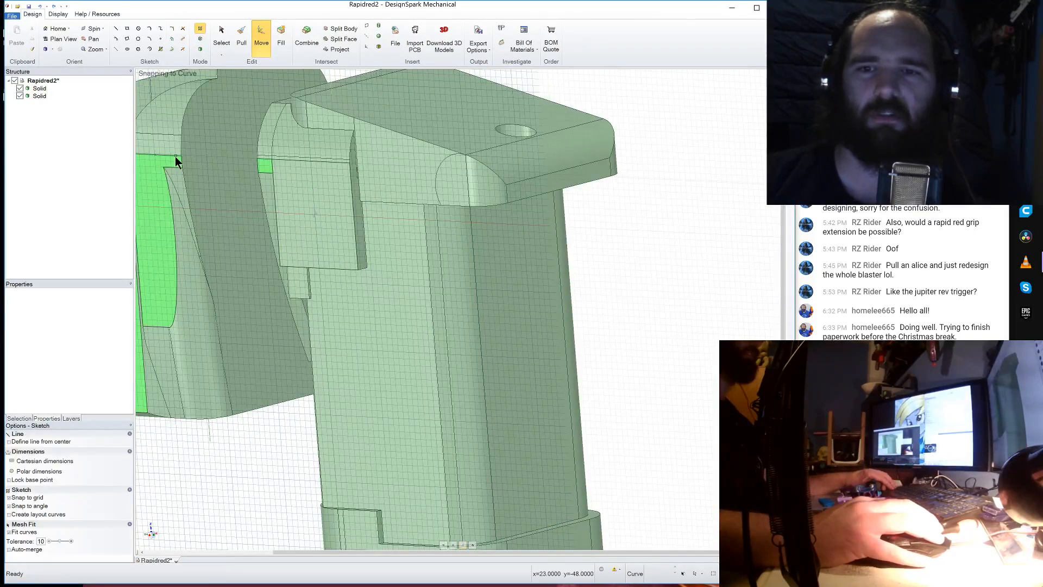
key(ctrl+z)
key(ctrl+z)
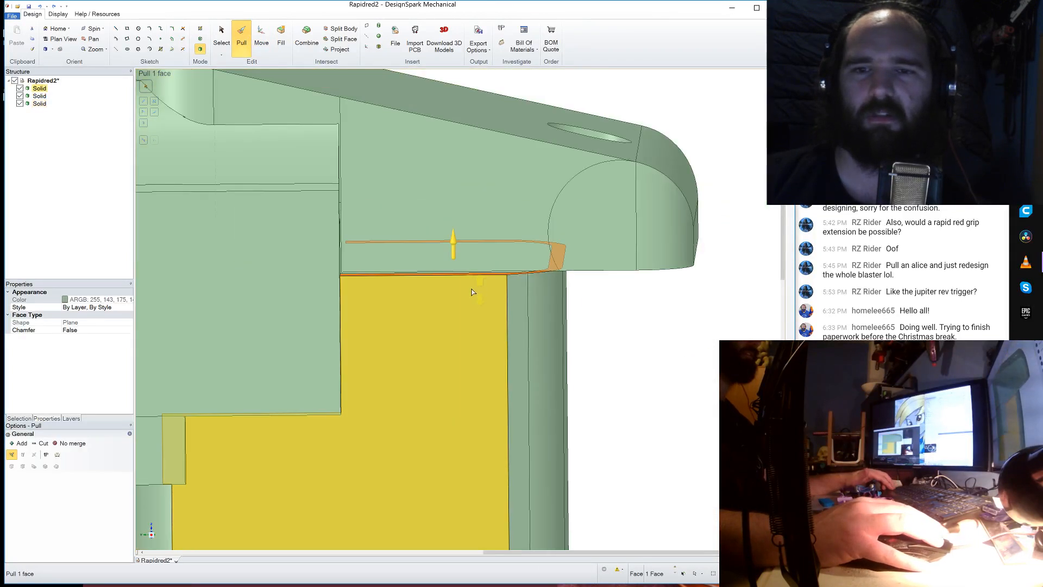
key(ctrl+z)
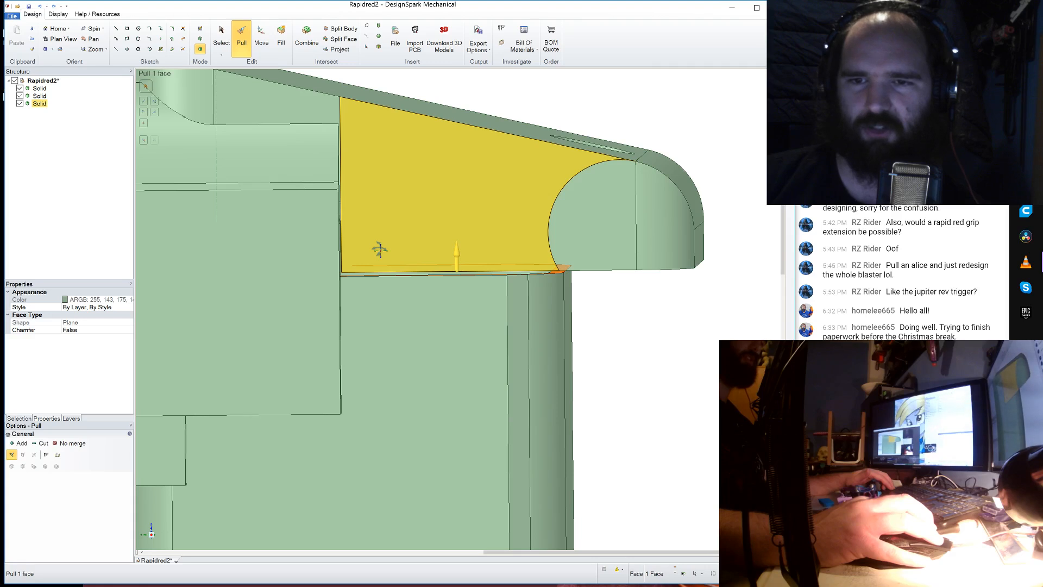
- Move the cap solid 2.65 mm up along its vertical axis, away from the grip body's rim
mouse_move(380, 249)
middle_down()
mouse_move(302, 249)
mouse_move(374, 251)
middle_up()
click(262, 36)
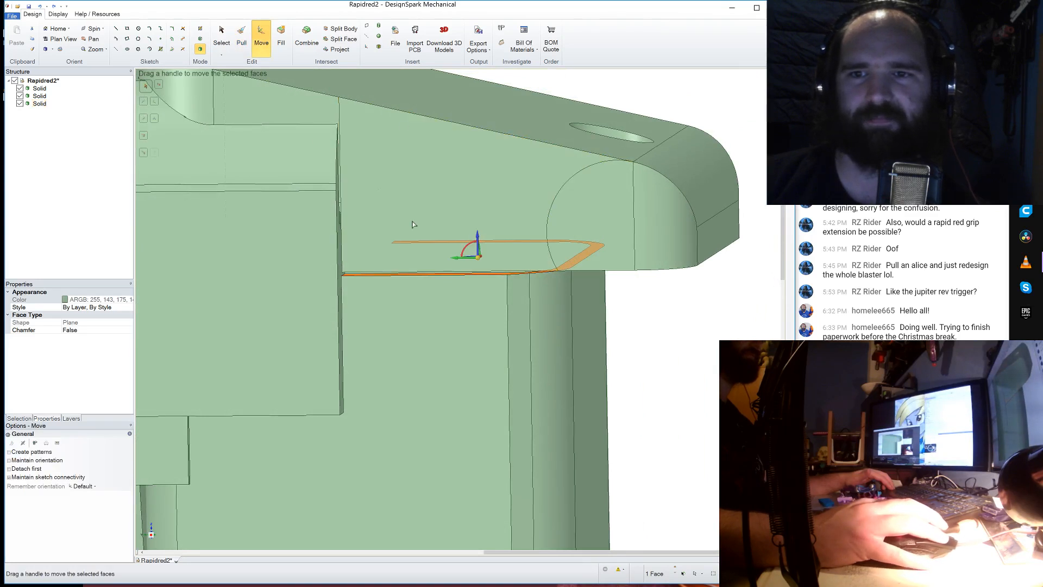
click(39, 103)
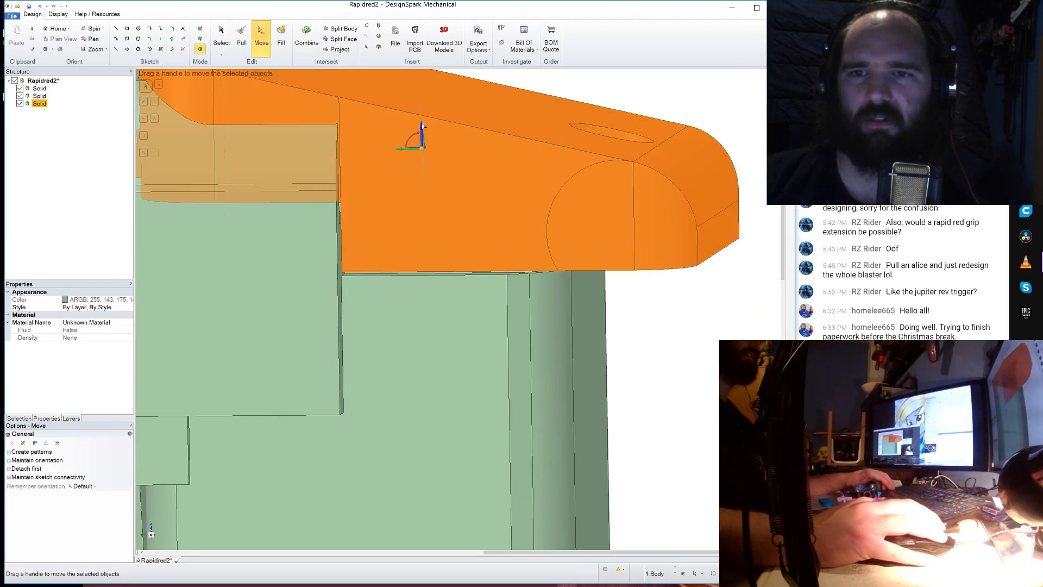
drag(422, 117, 427, 89)
scroll(441, 272, up, 4)
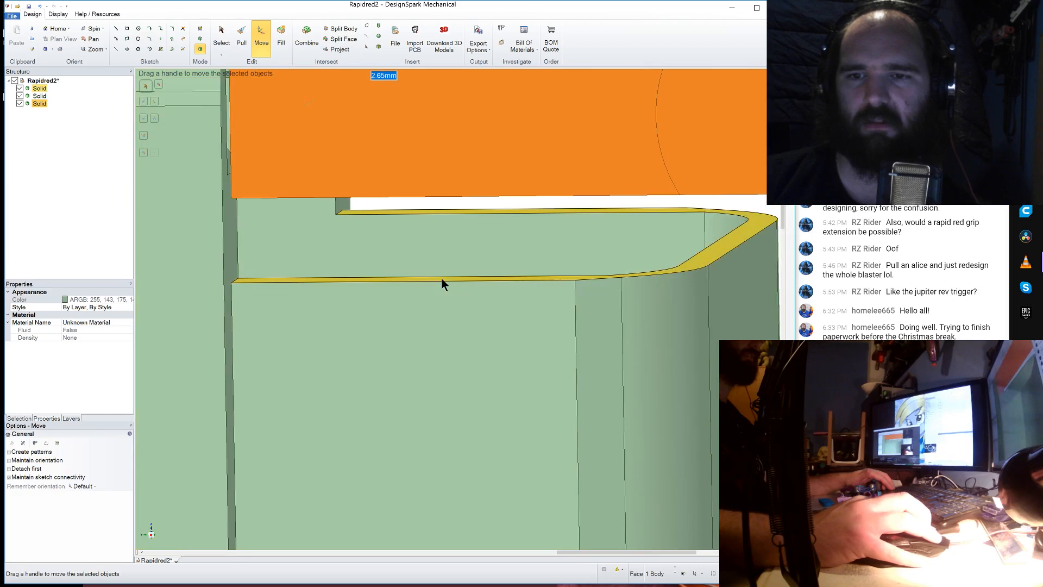
- Try to pull the grip body's rim face up by 0.2 mm with the cap slightly raised
click(442, 280)
click(241, 35)
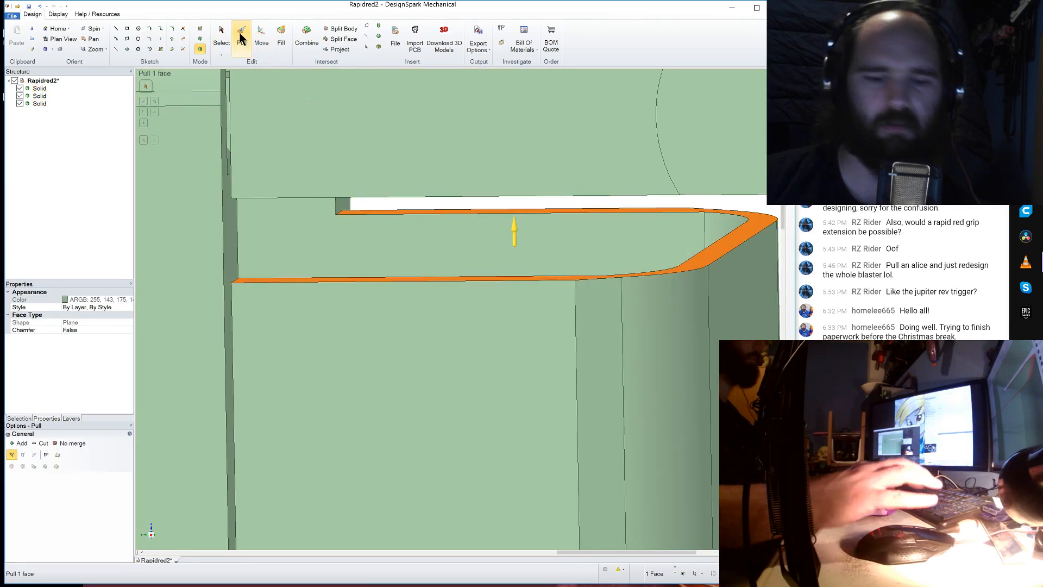
drag(516, 239, 507, 233)
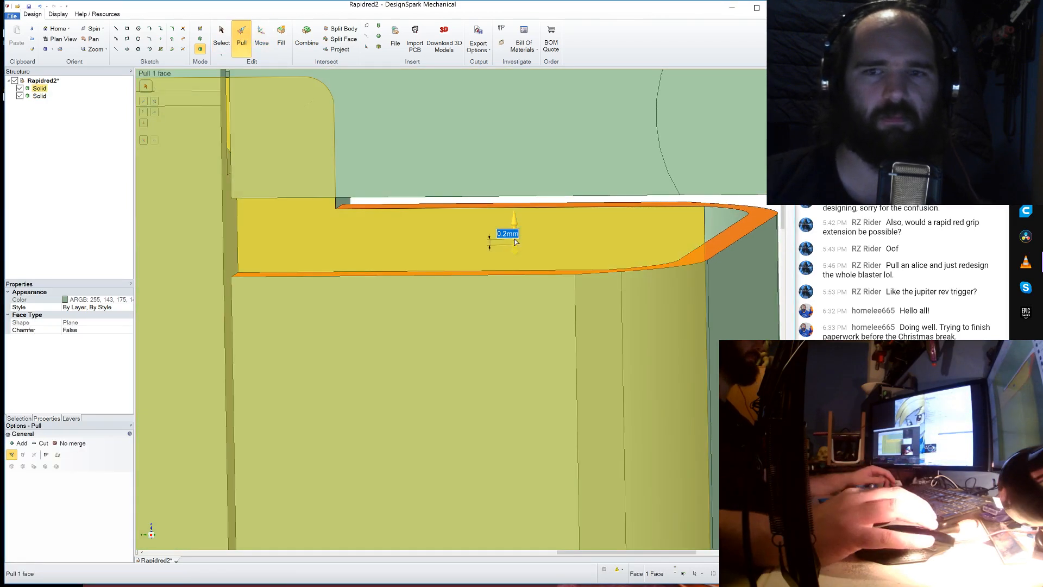
scroll(515, 241, down, 3)
scroll(445, 229, up, 6)
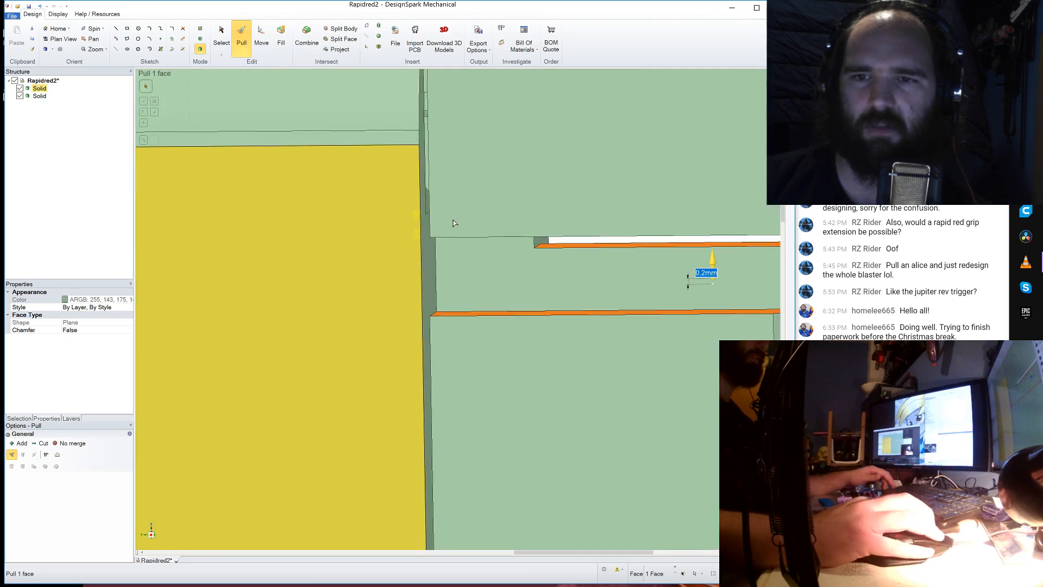
- Inspect the contact between the raised cap and the grip body, and undo the 0.2 mm rim pull
middle_drag(437, 228, 437, 234)
scroll(437, 237, down, 5)
middle_drag(324, 206, 339, 148)
key(ctrl+z)
key(ctrl+z)
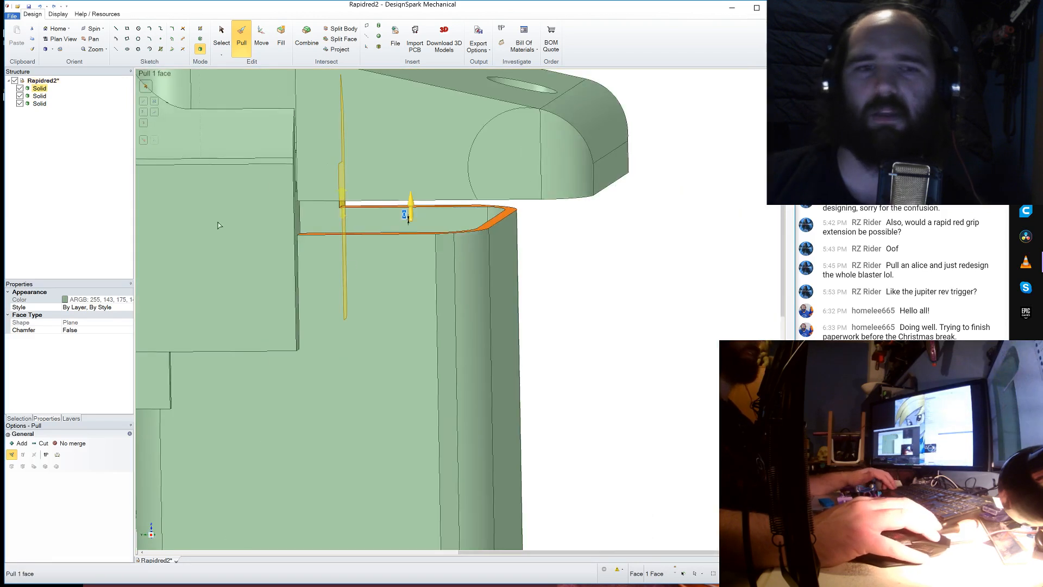
- Move the cap solid a further 11.97 mm up so it is fully clear of the grip body
click(36, 104)
click(261, 39)
scroll(386, 238, down, 3)
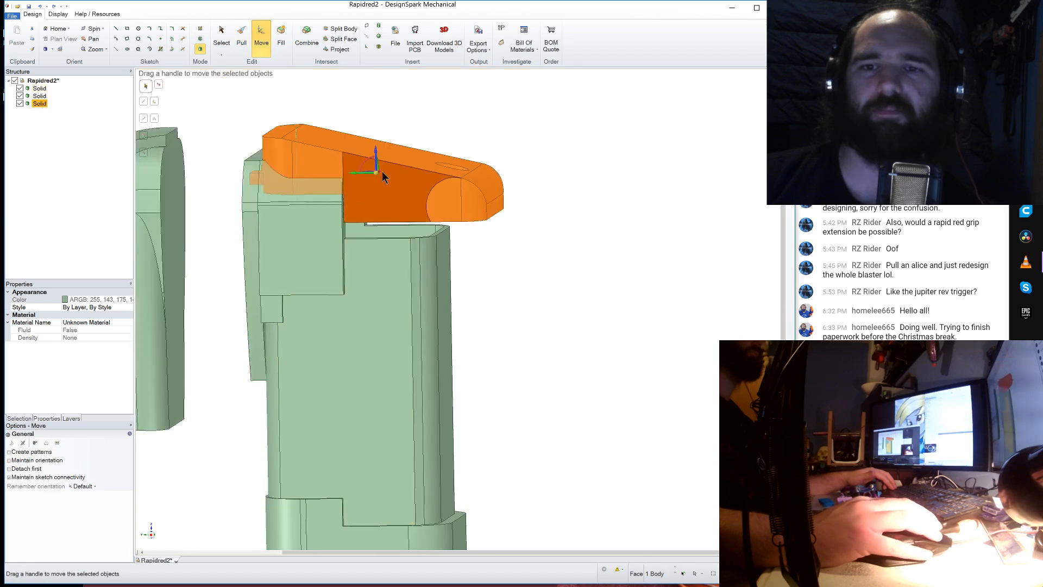
drag(374, 154, 365, 98)
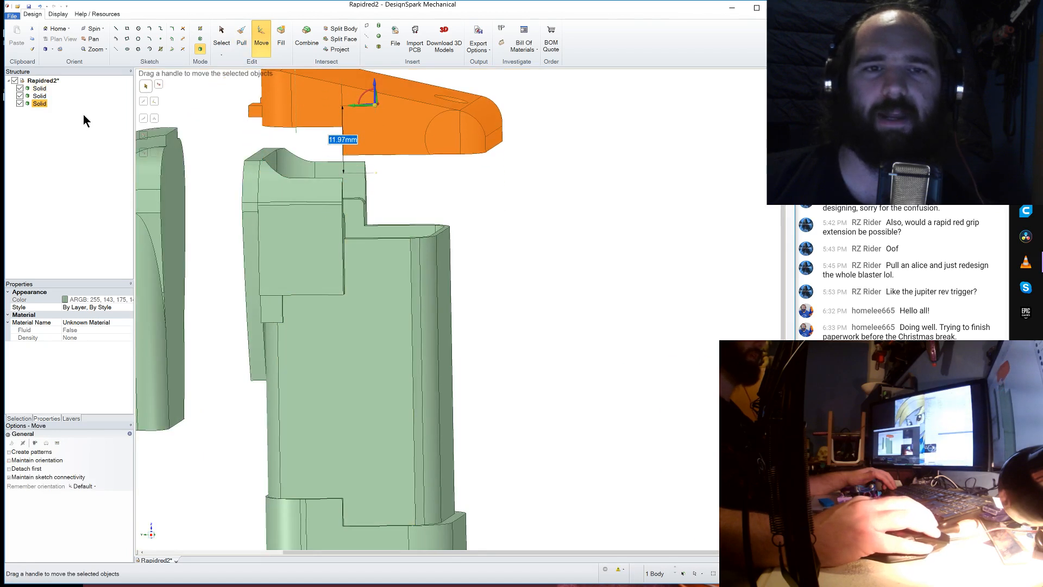
- Pull the grip body's lower exposed rim face slightly upward
click(244, 40)
scroll(400, 210, up, 5)
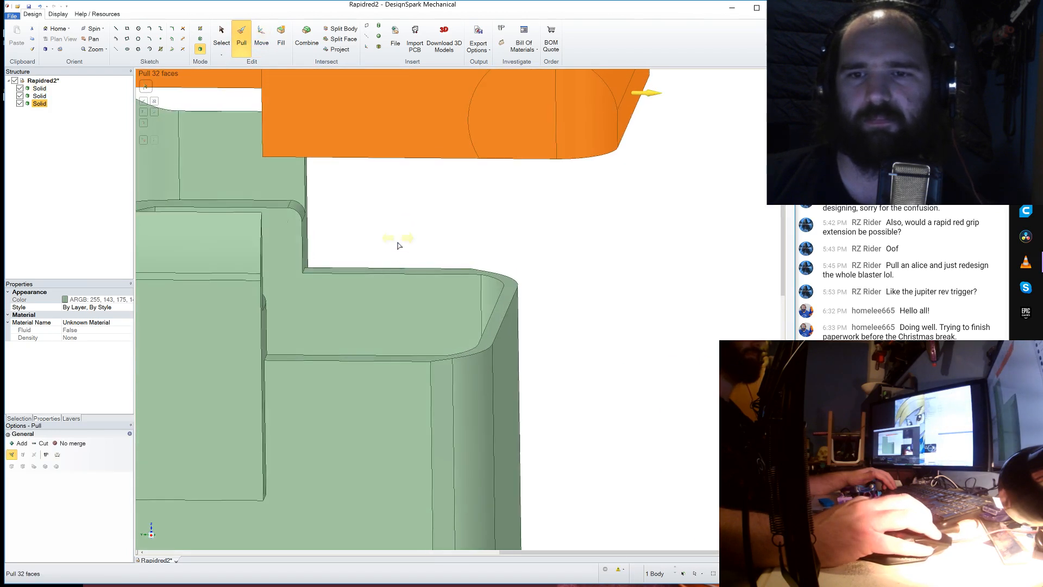
click(407, 274)
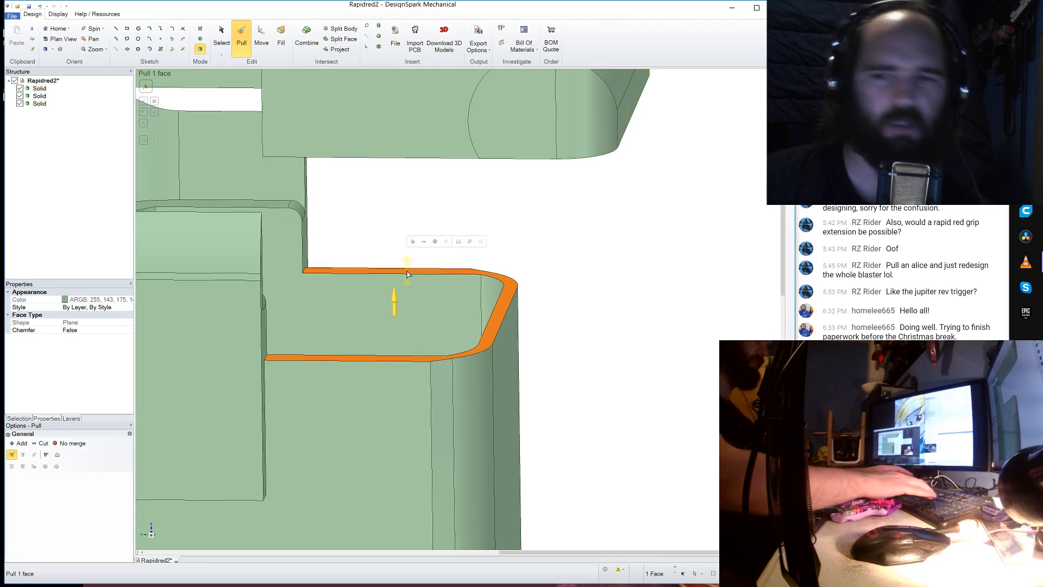
drag(395, 319, 395, 315)
- Pull the grip body's higher stepped rim face up by 0.4 mm and clear the selection
click(249, 202)
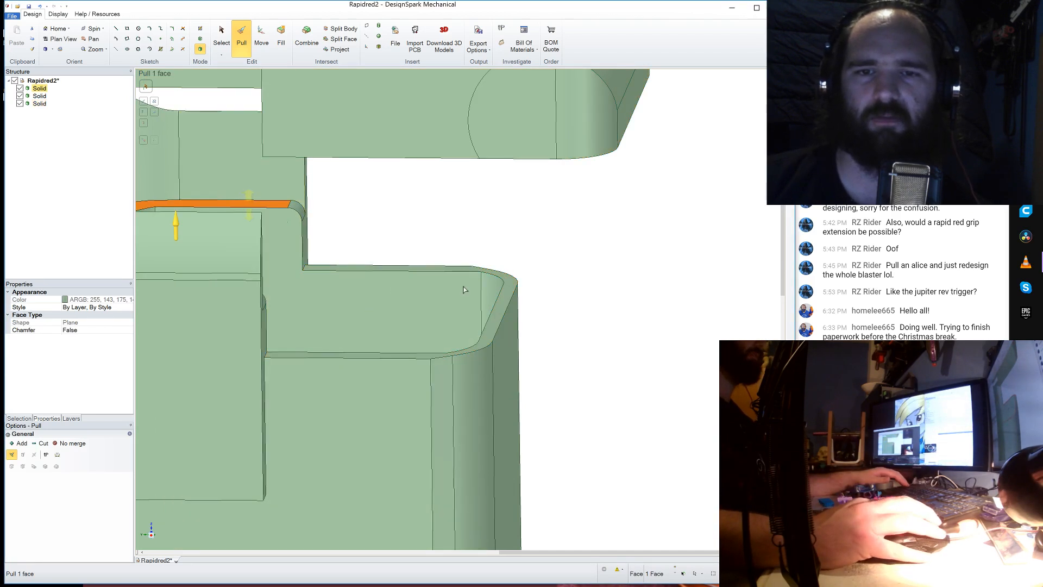
middle_drag(455, 283, 413, 285)
scroll(413, 285, down, 5)
scroll(489, 255, up, 4)
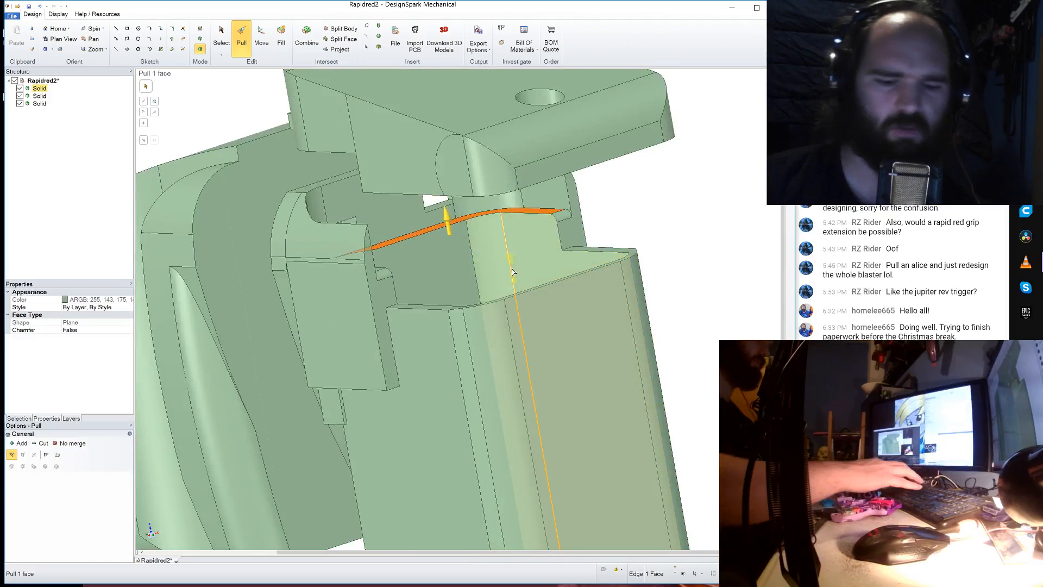
text(.4)
key(Return)
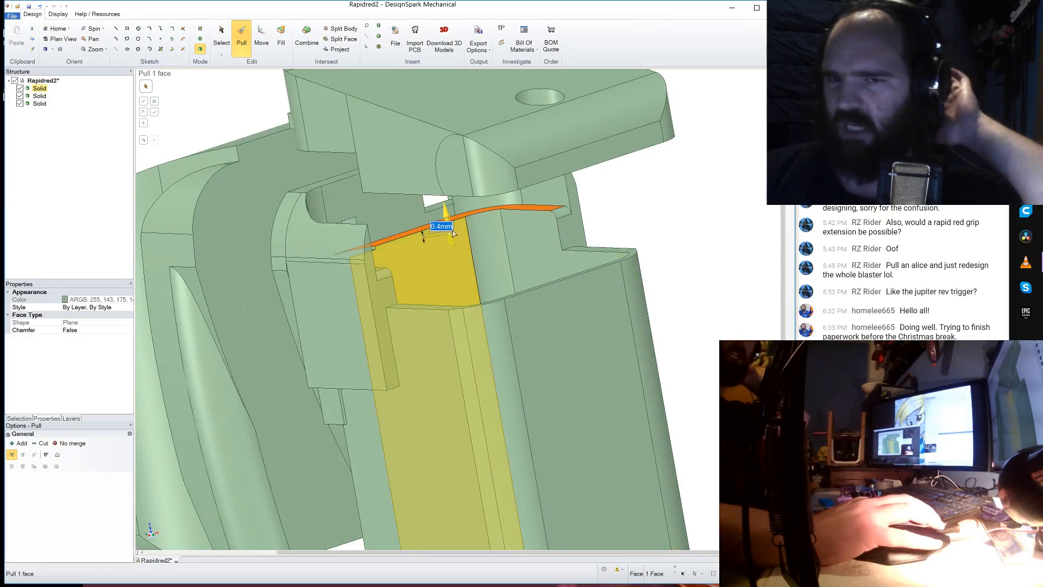
scroll(646, 255, down, 5)
key(Escape)
- Examine the separated parts from several angles, comparing the grip body's side plate and rounded corners with the cap's side face
middle_drag(658, 247, 733, 251)
scroll(506, 283, down, 3)
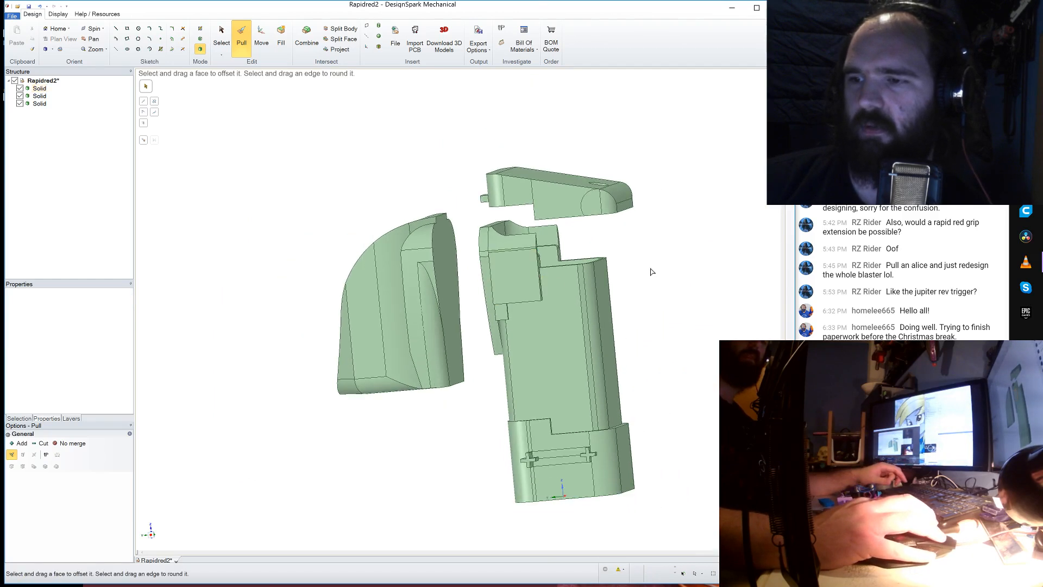
middle_drag(652, 272, 578, 383)
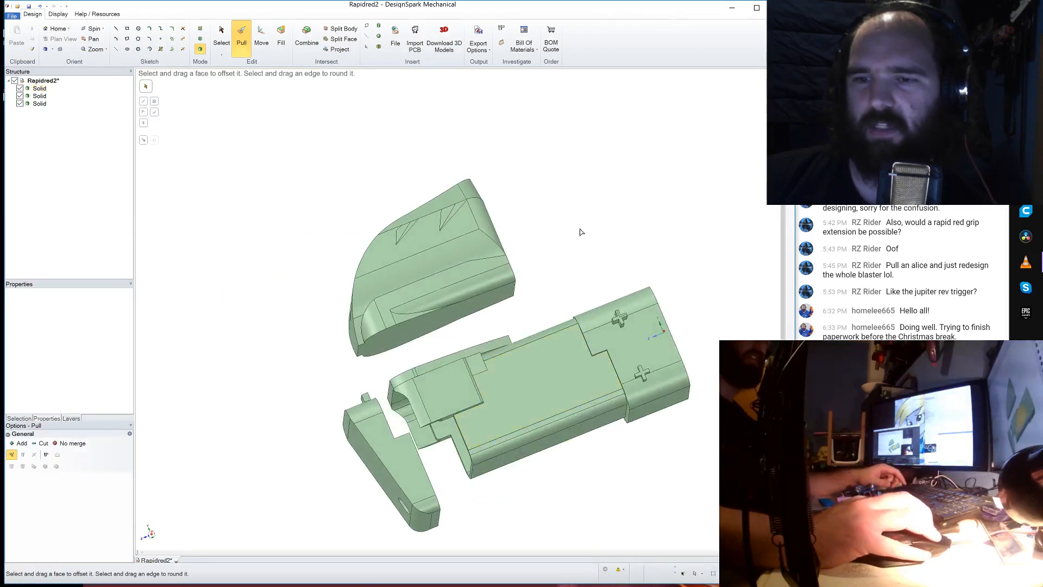
middle_drag(581, 233, 363, 315)
click(423, 374)
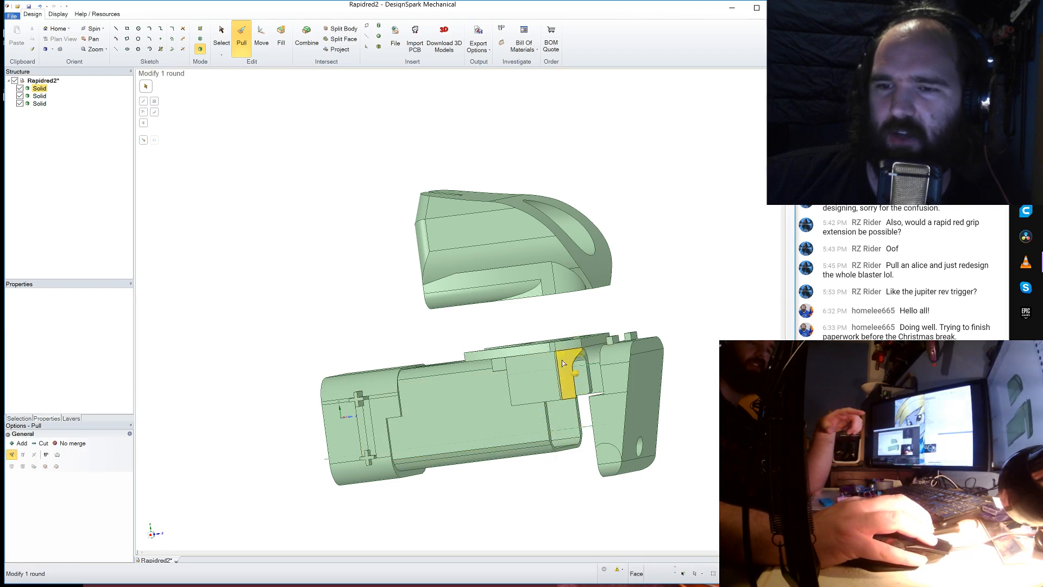
click(565, 392)
click(622, 401)
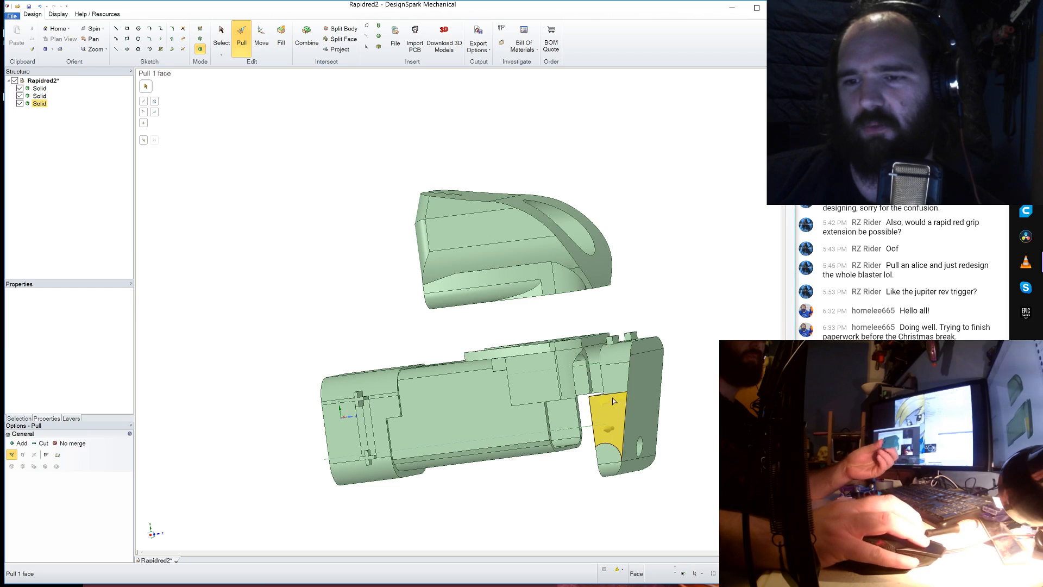
click(540, 399)
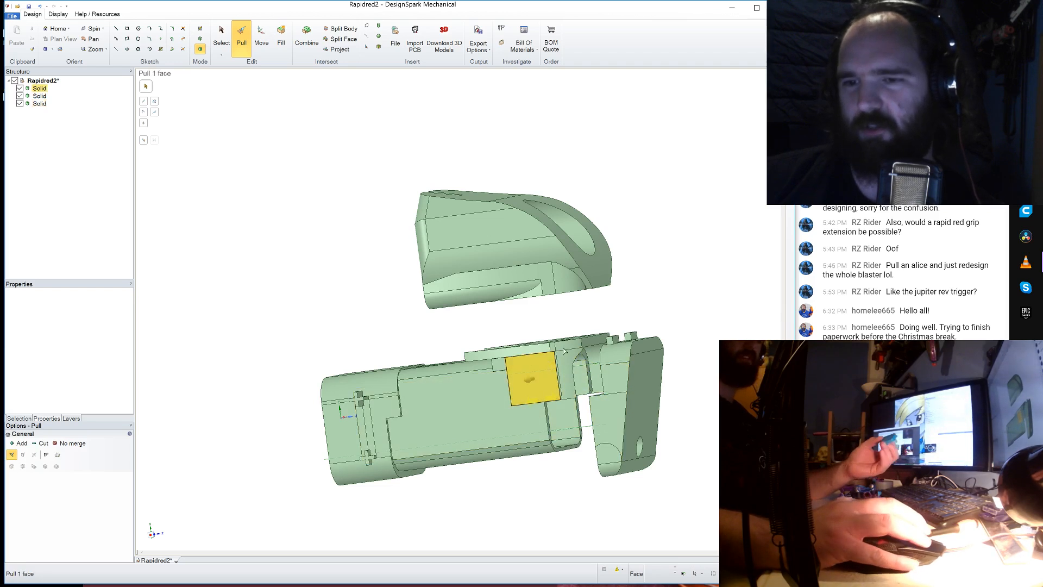
click(603, 425)
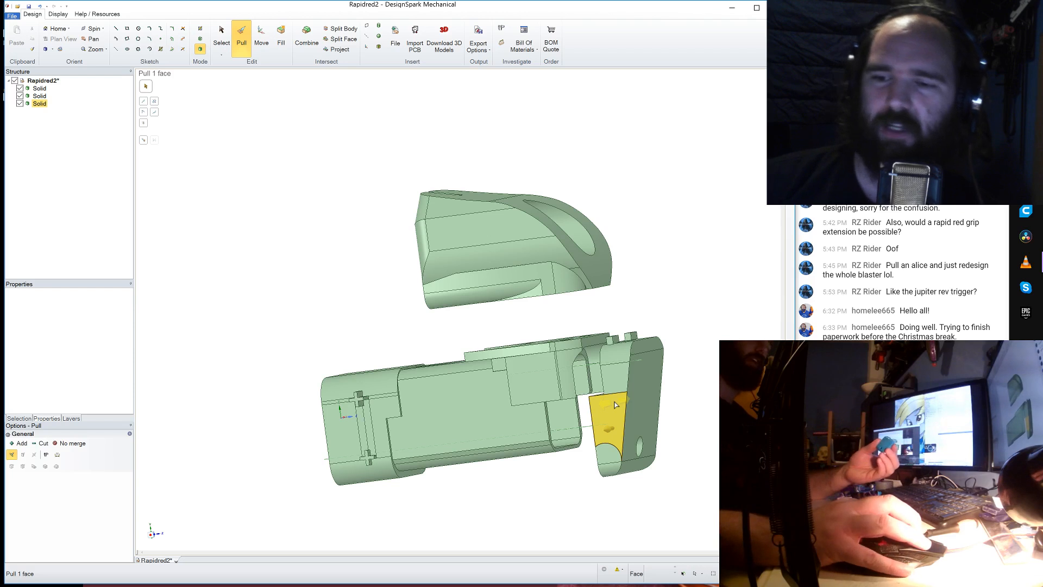
- Examine the grip body's side faces, the raised square pad and the gap to the end plate from several angles
scroll(626, 374, down, 2)
click(610, 403)
scroll(609, 403, up, 3)
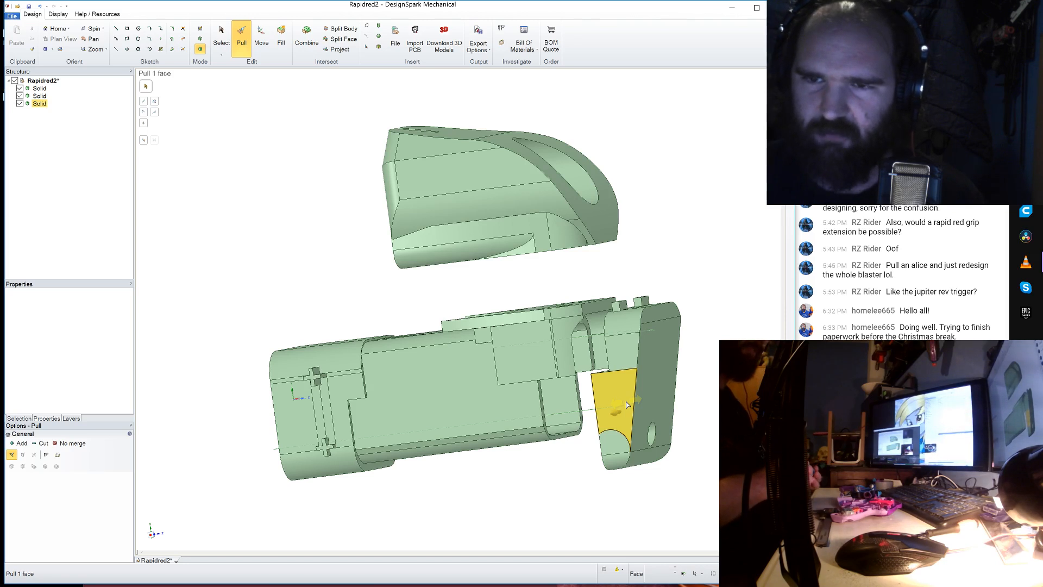
click(522, 350)
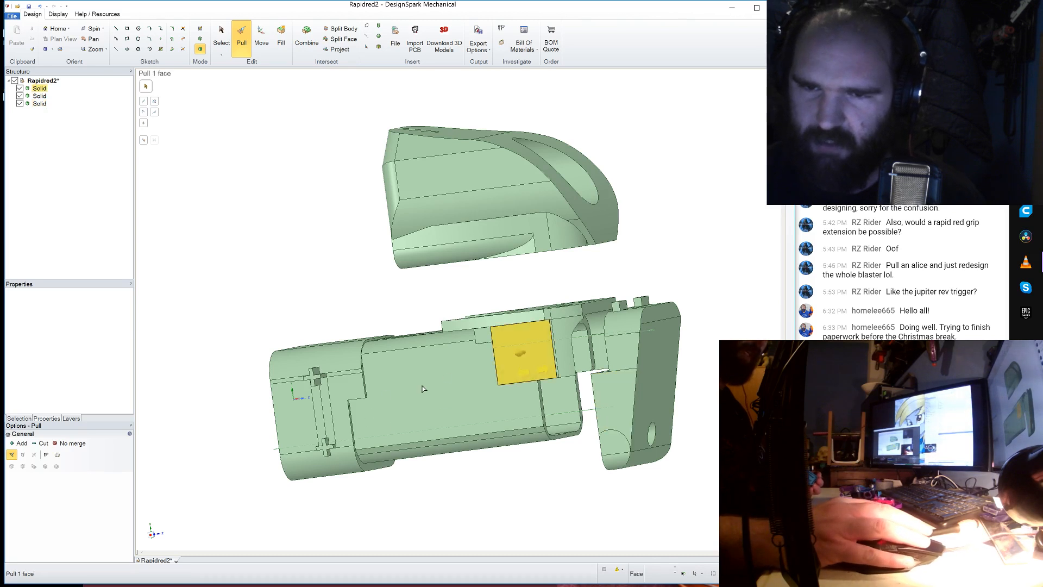
click(403, 389)
click(449, 458)
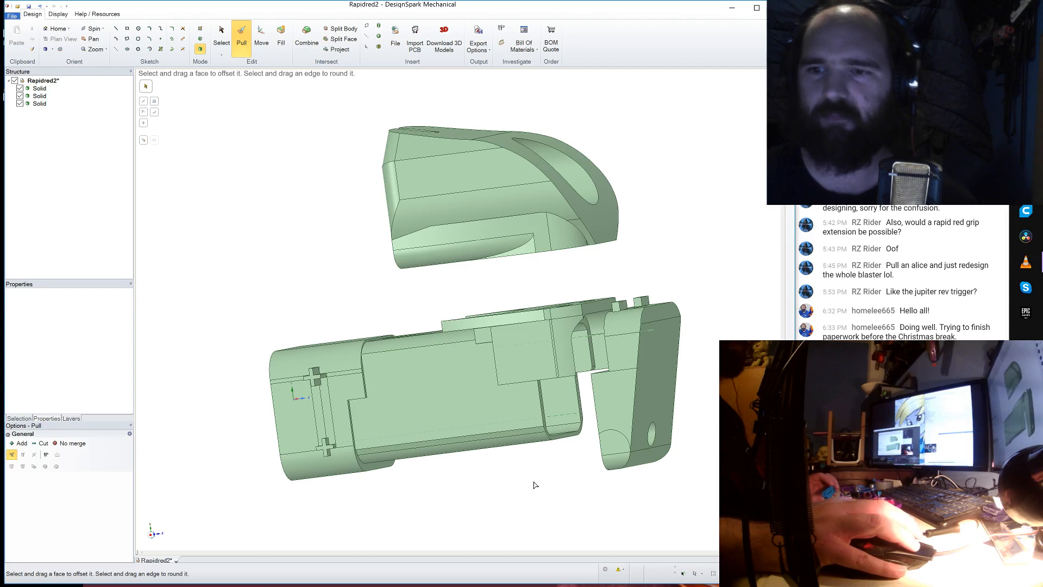
middle_drag(535, 485, 445, 491)
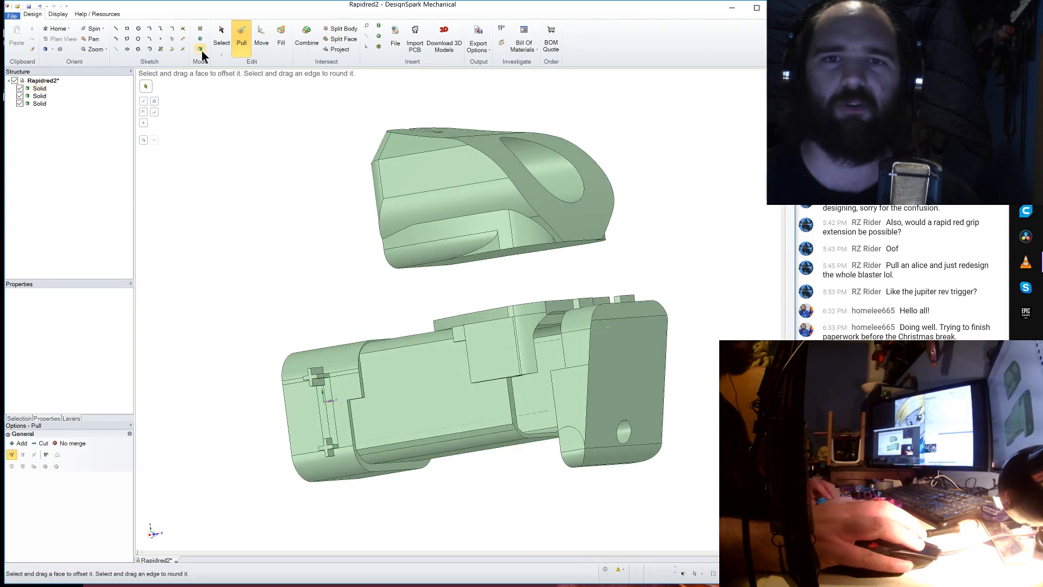
click(377, 196)
middle_drag(377, 196, 535, 398)
click(535, 398)
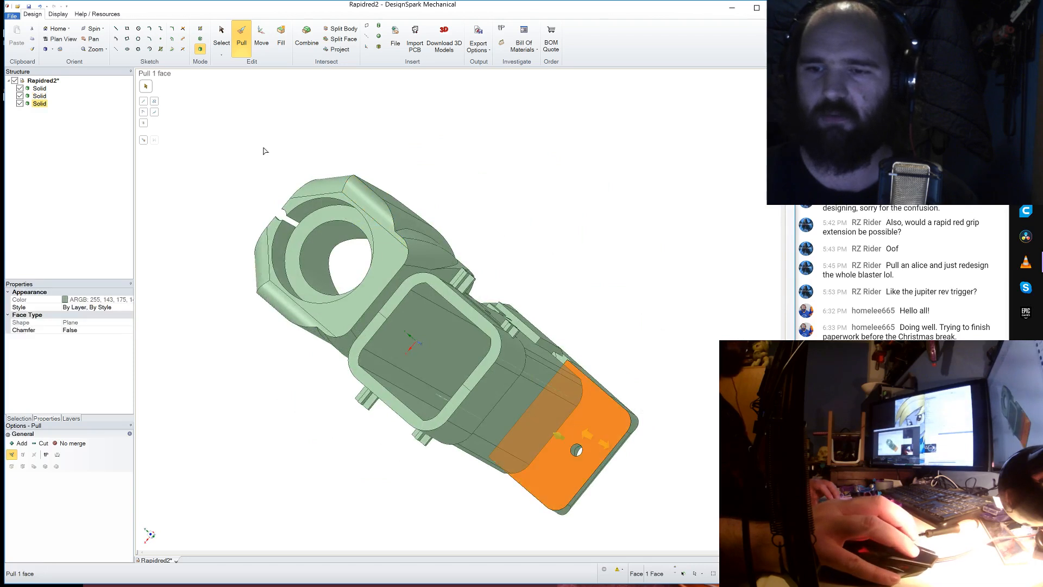
click(138, 30)
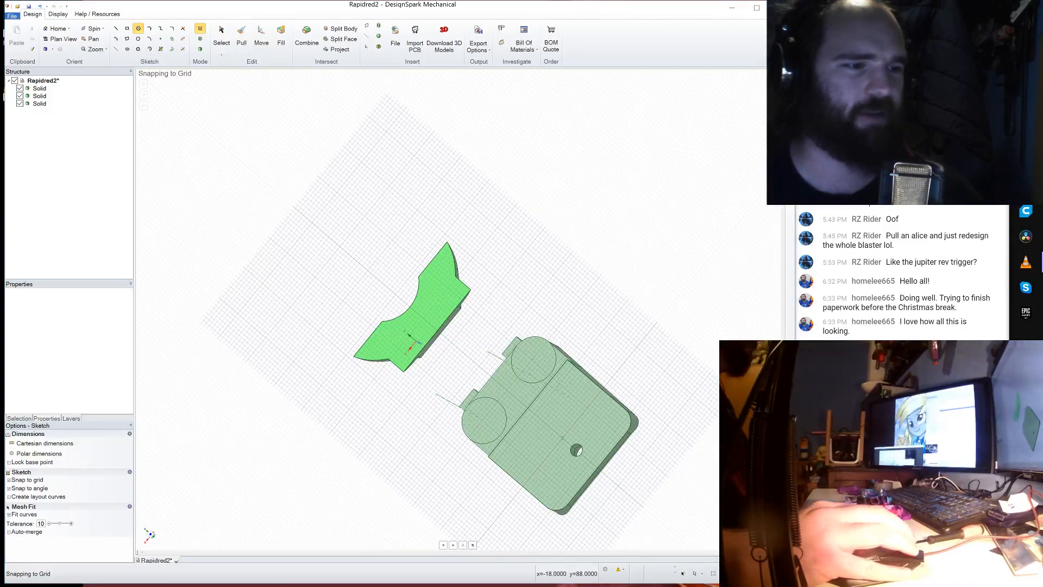
drag(0, 22, 0, 112)
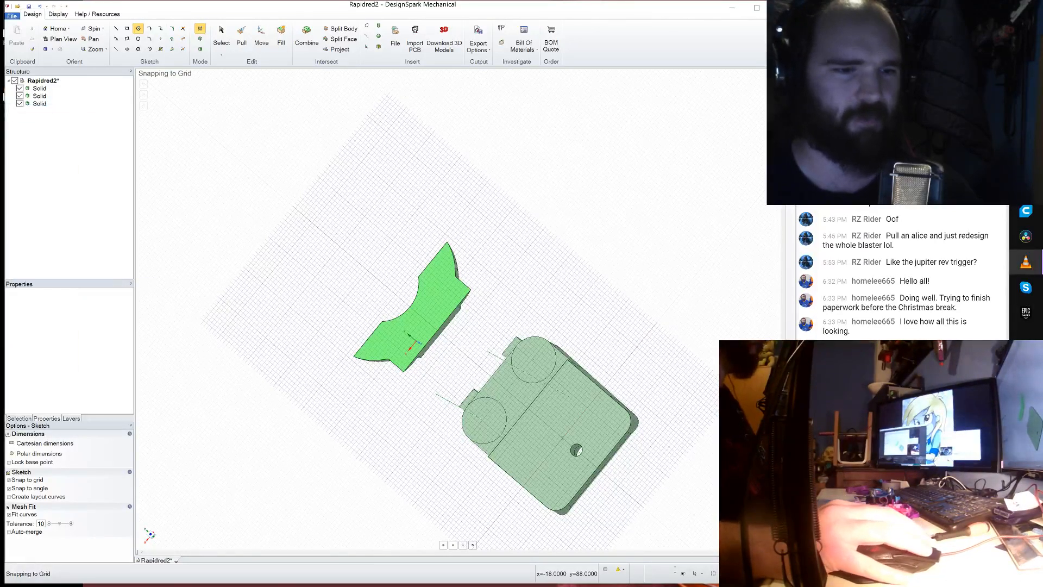
click(202, 50)
- Examine the end plate with the screw hole against the grip body's facing open end from several angles
mouse_move(516, 174)
middle_down()
mouse_move(525, 184)
mouse_move(521, 174)
middle_up()
scroll(470, 123, down, 2)
scroll(540, 251, up, 5)
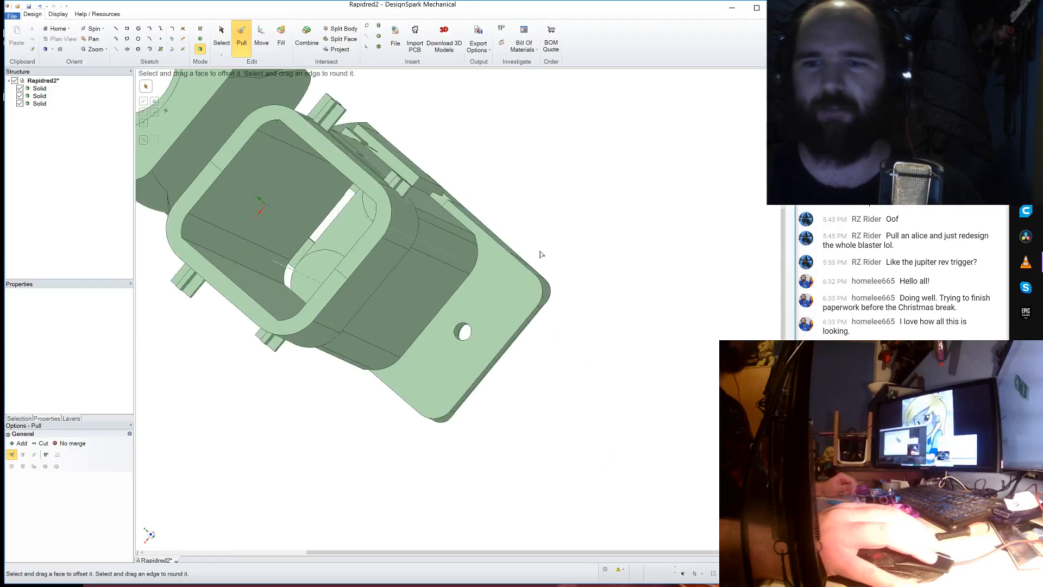
click(462, 310)
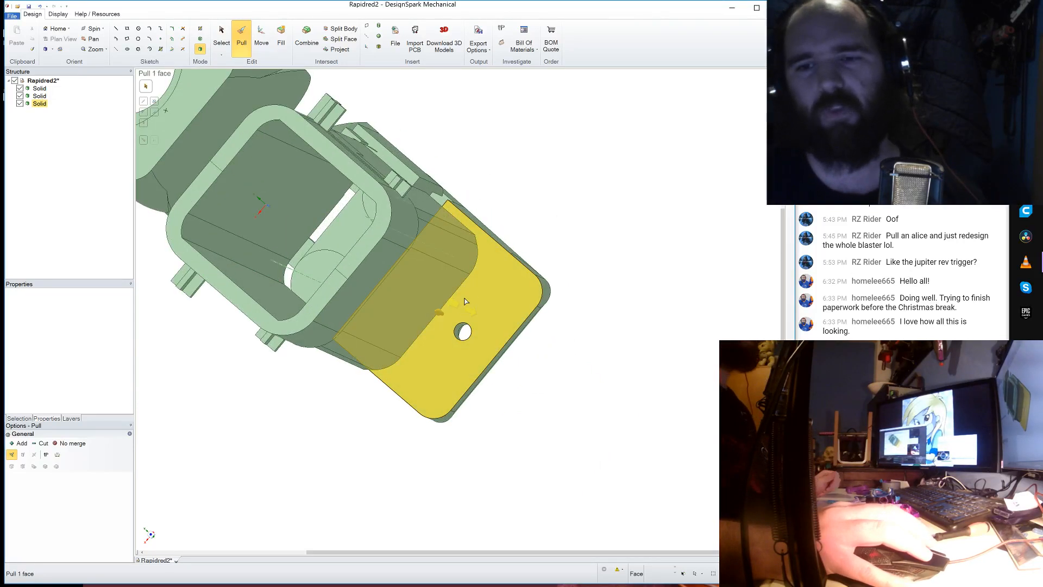
middle_drag(469, 298, 379, 354)
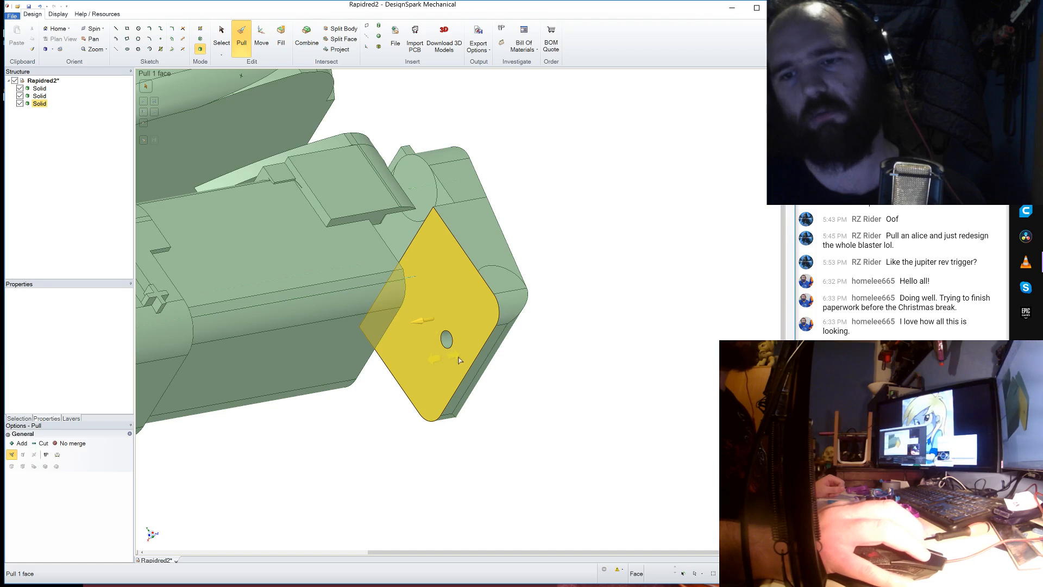
middle_drag(455, 346, 460, 311)
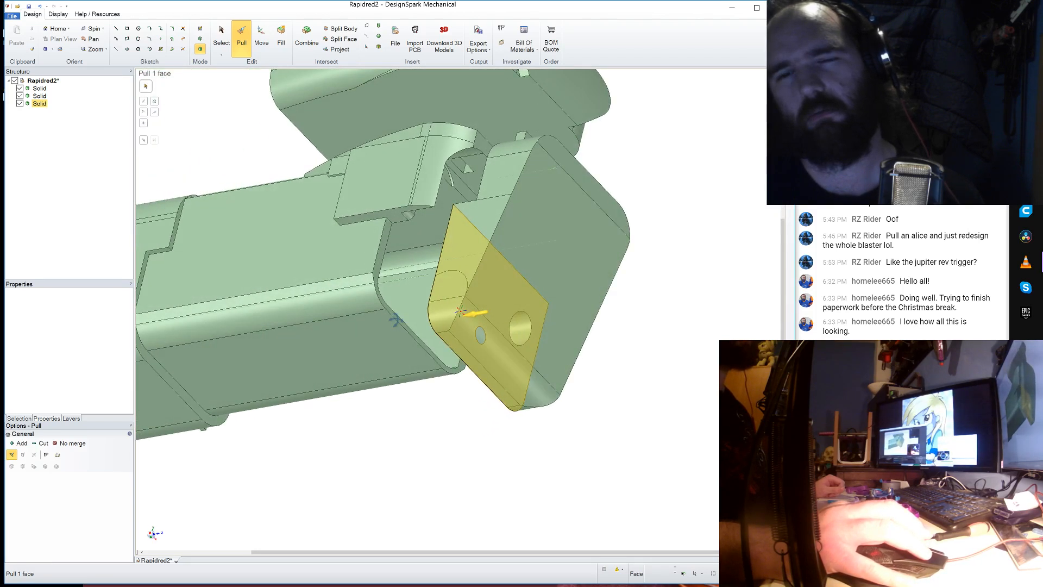
middle_drag(396, 320, 448, 321)
key(Escape)
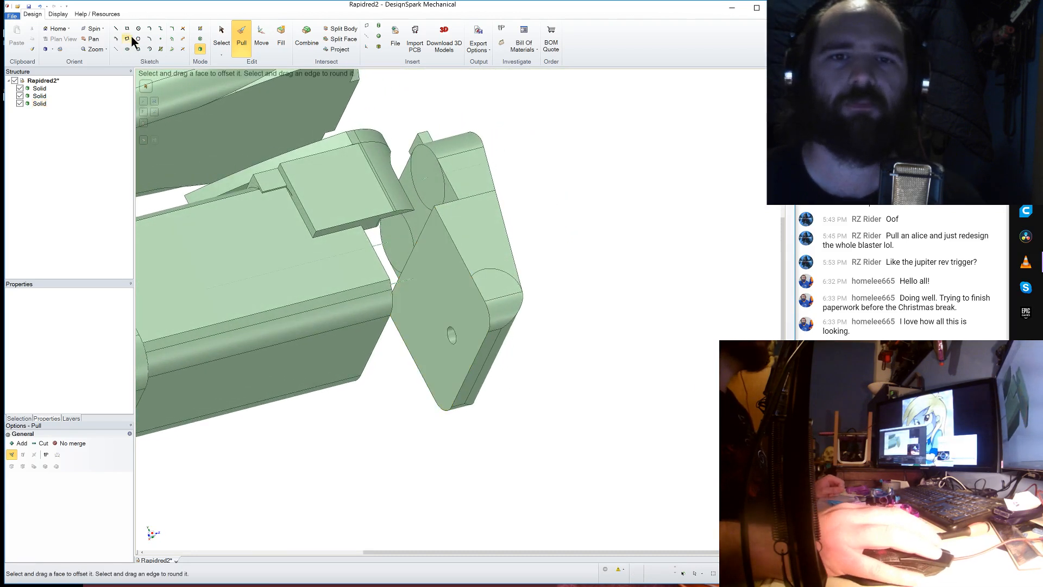
- Sketch a 3.2 mm circle centred on the screw hole in the end plate's outer face and turn it into a surface
click(127, 28)
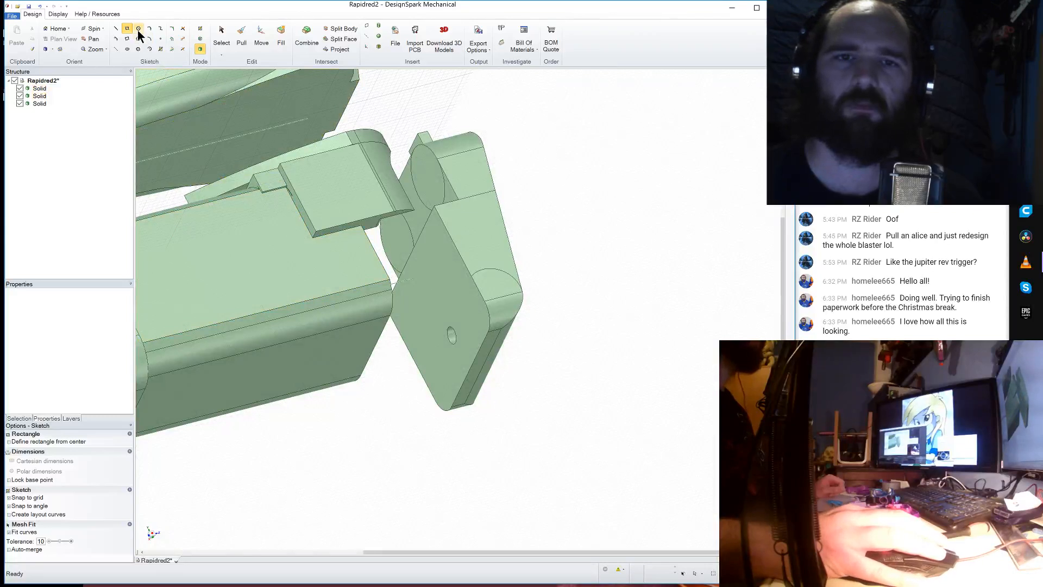
click(221, 35)
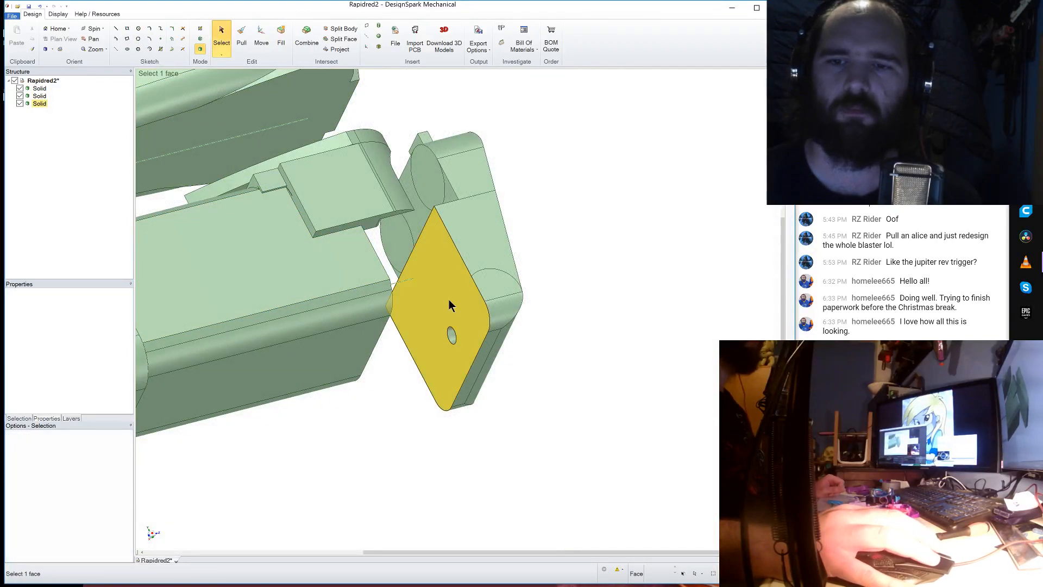
click(426, 305)
click(138, 30)
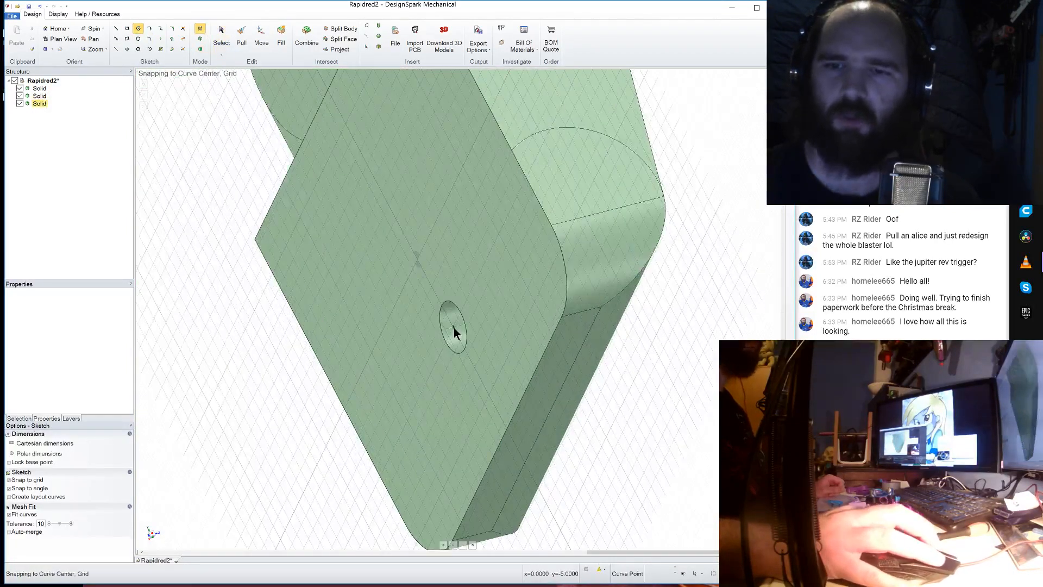
click(454, 327)
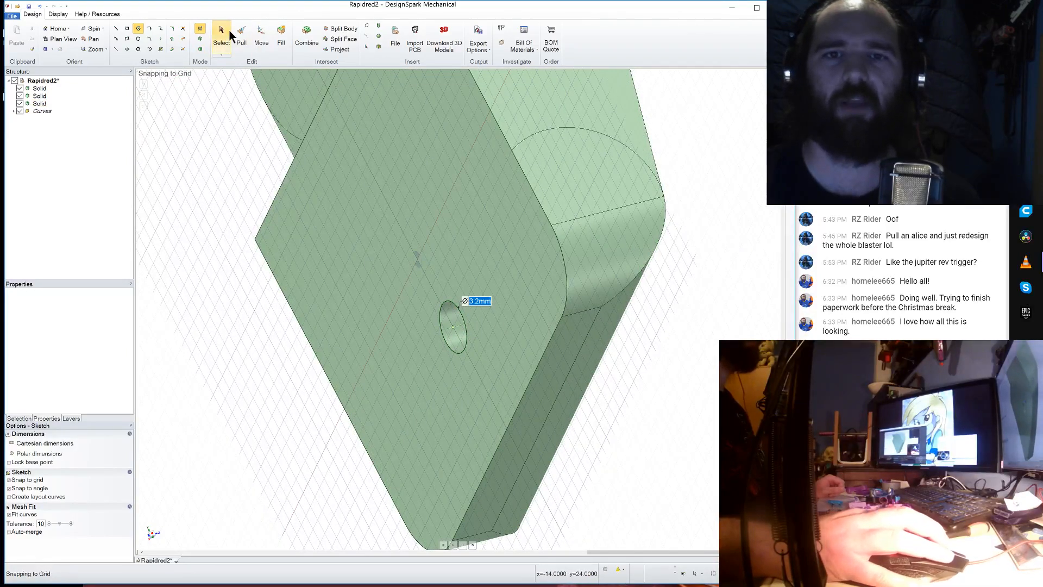
click(200, 49)
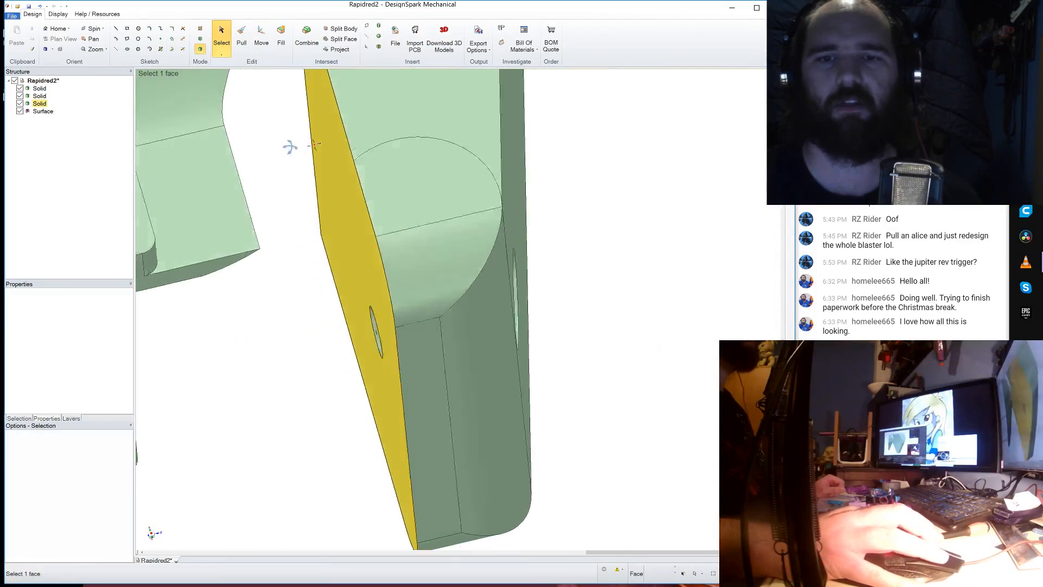
- Start a sketch on the grip body's end rim face and project the end plate's screw hole circle onto it
scroll(255, 234, up, 5)
click(264, 272)
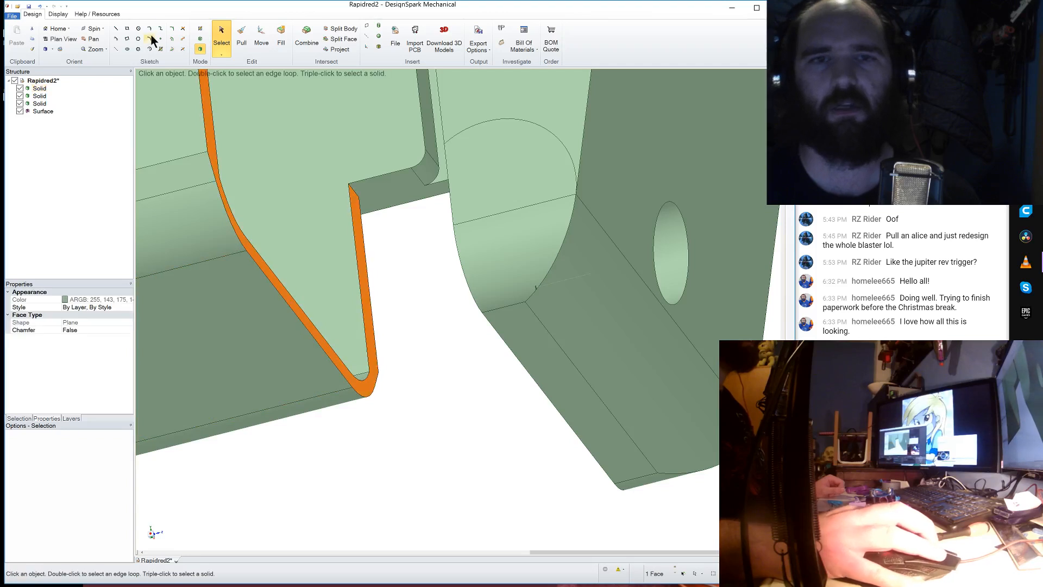
click(139, 29)
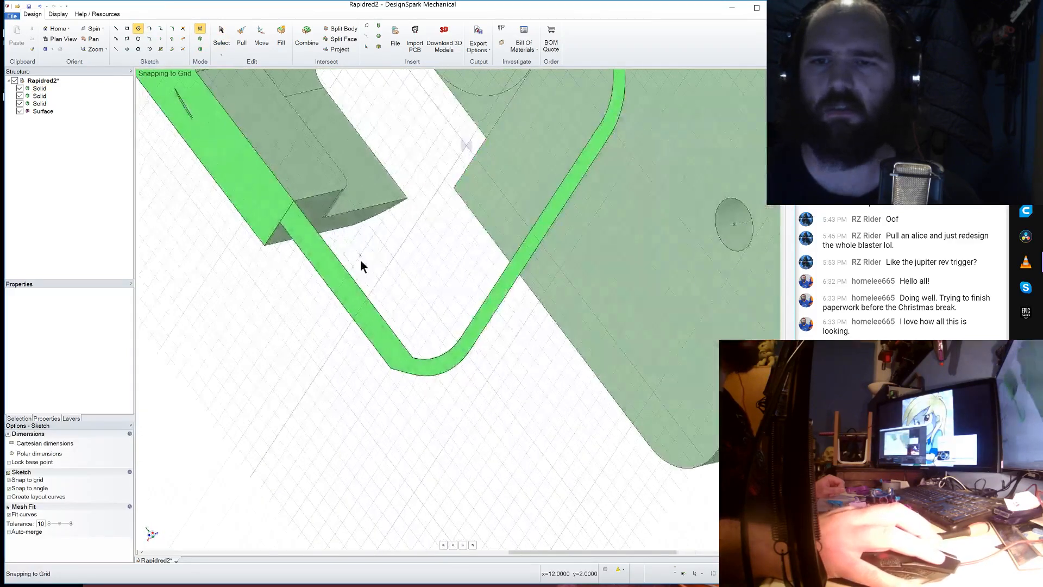
click(171, 48)
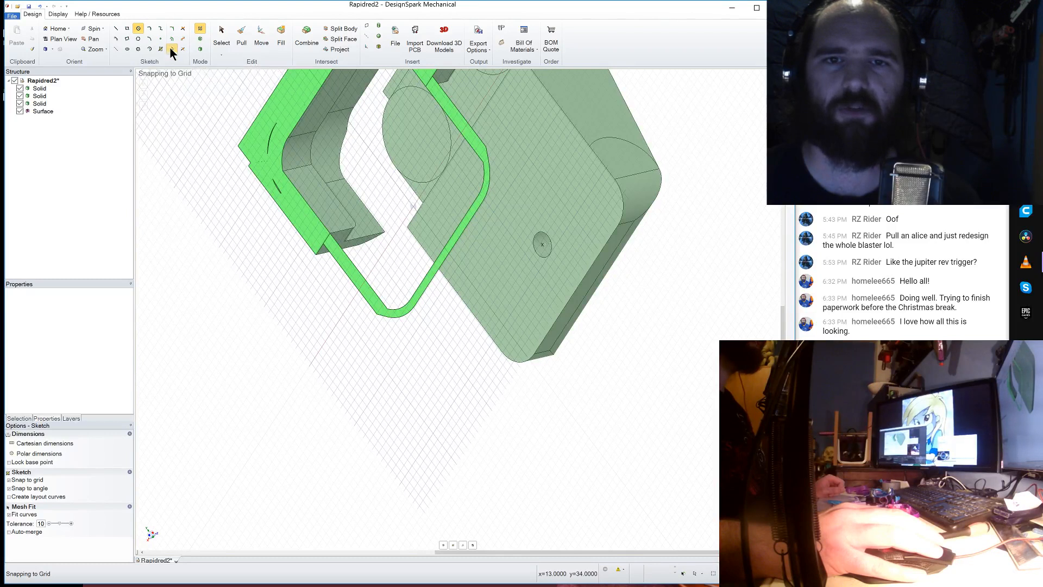
click(552, 247)
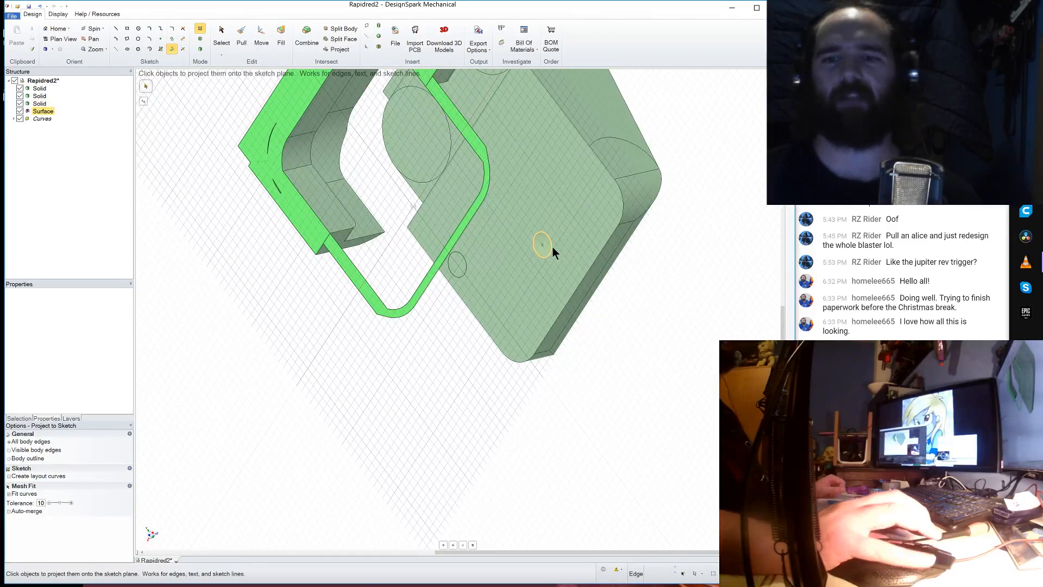
- Sketch a circle about 5.75 mm in diameter concentric with the projected hole circle on the grip body's end plane
middle_drag(552, 247, 356, 252)
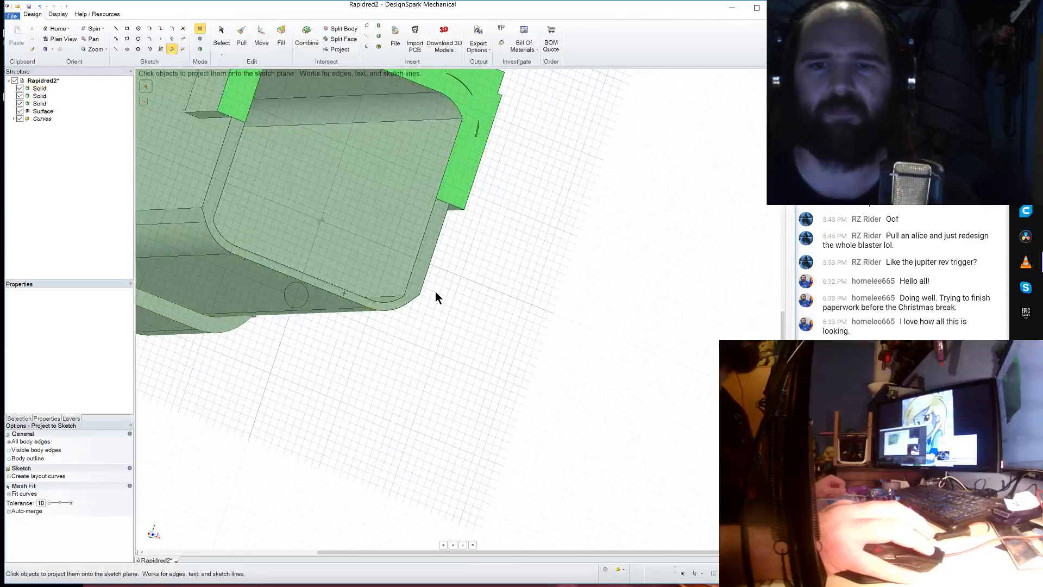
scroll(432, 292, down, 5)
scroll(366, 294, up, 5)
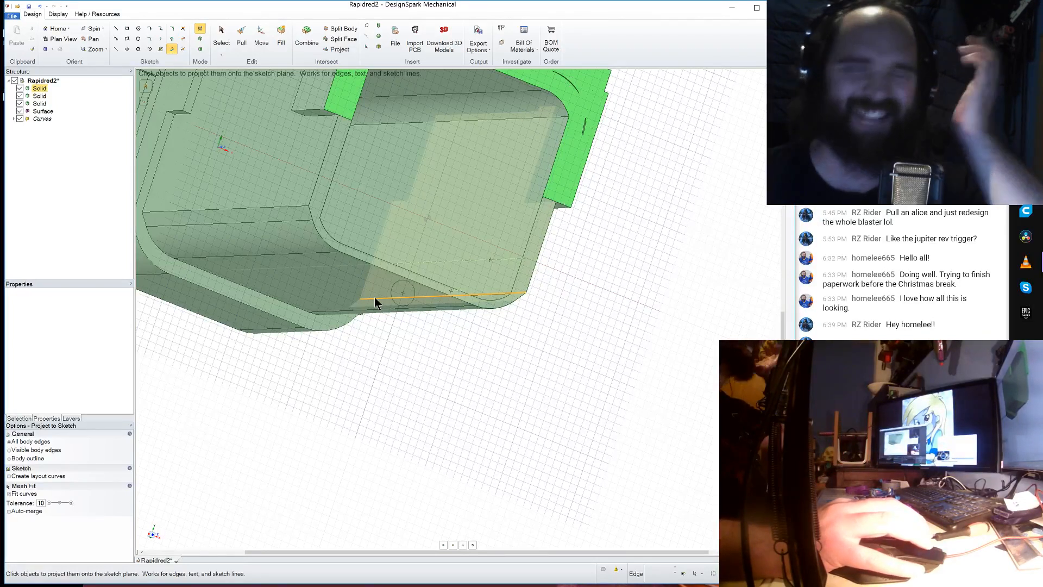
scroll(390, 308, down, 6)
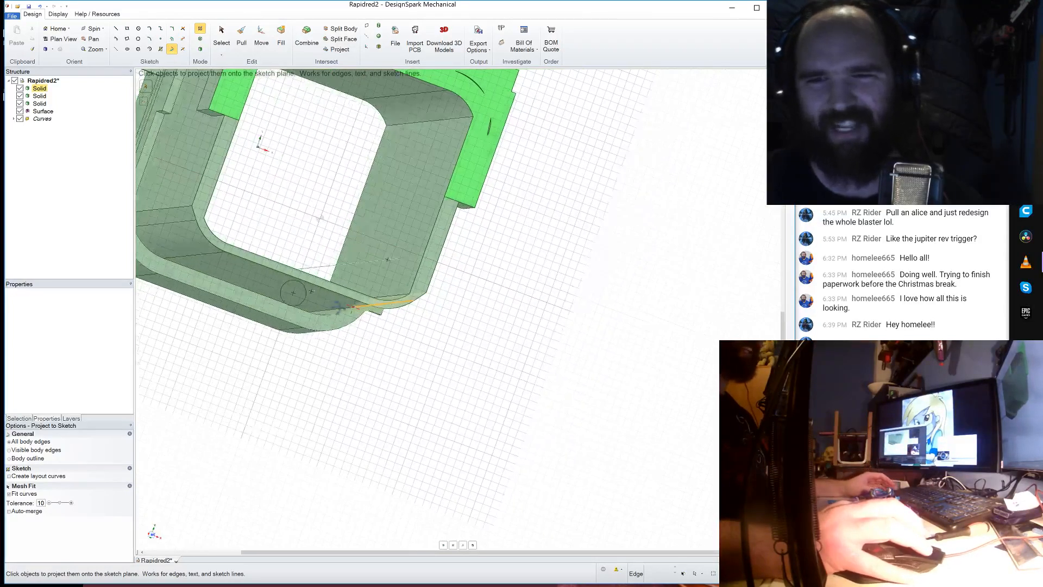
scroll(318, 293, up, 6)
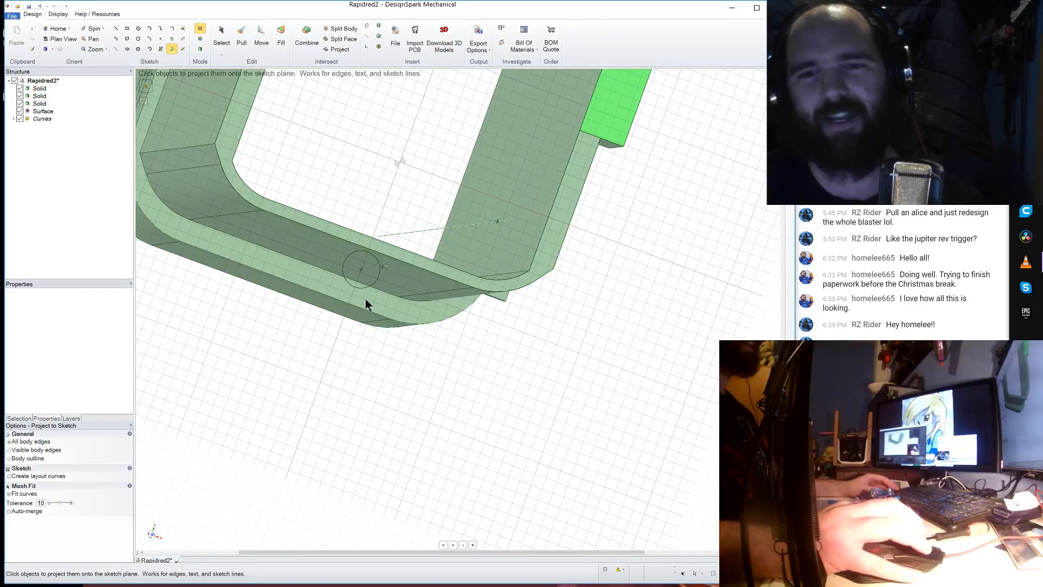
click(137, 32)
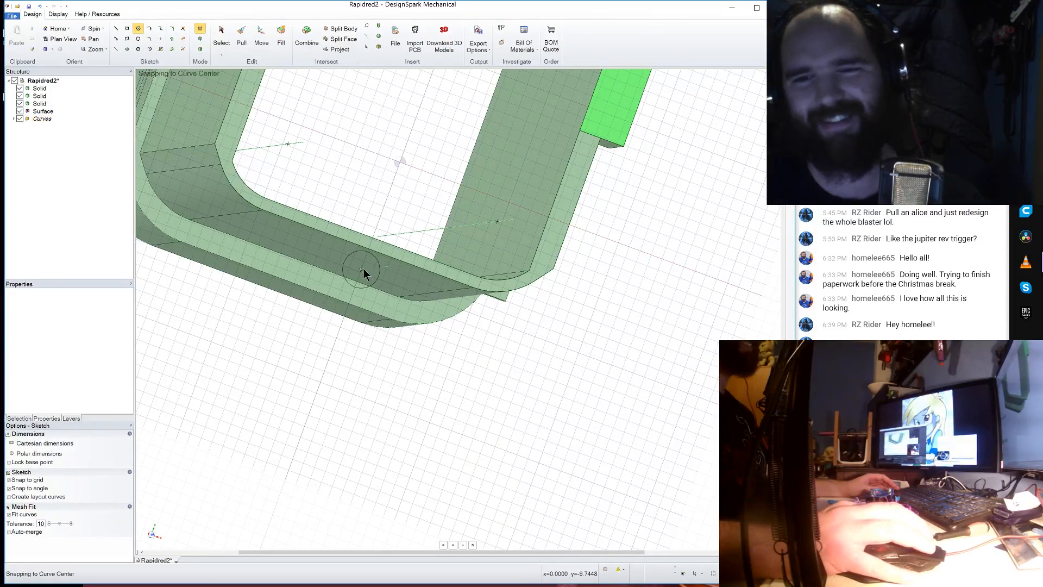
click(363, 268)
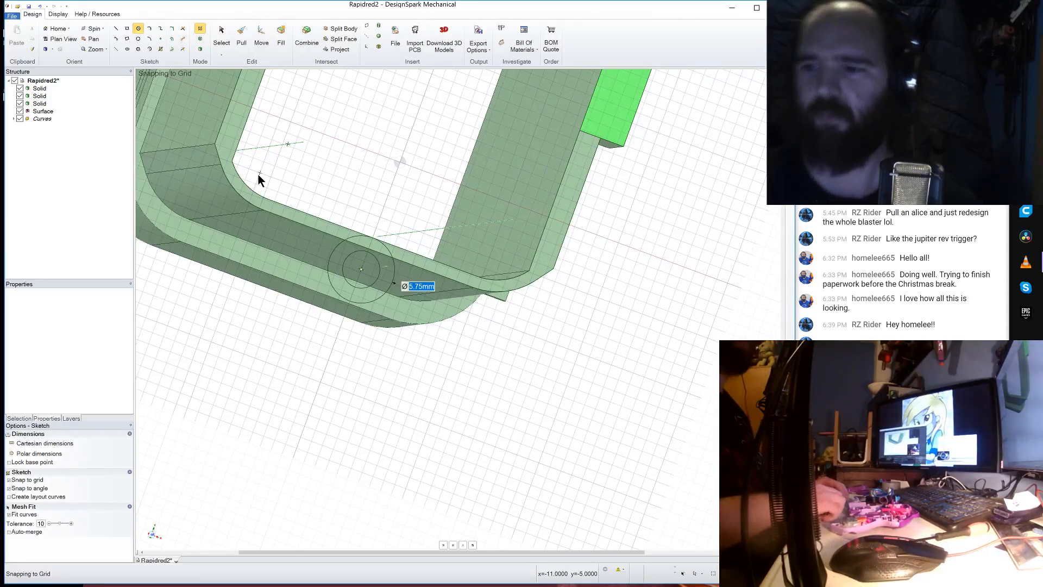
- Pull the ring face between the two circles 8 mm away from the end plate along the grip body to form a screw boss
key(p)
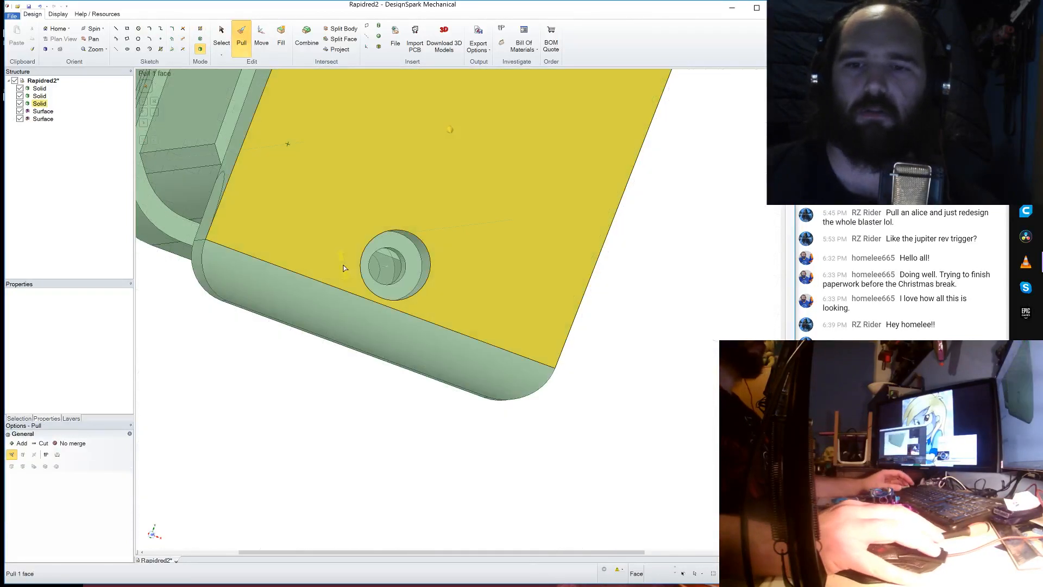
middle_drag(383, 240, 405, 238)
click(272, 361)
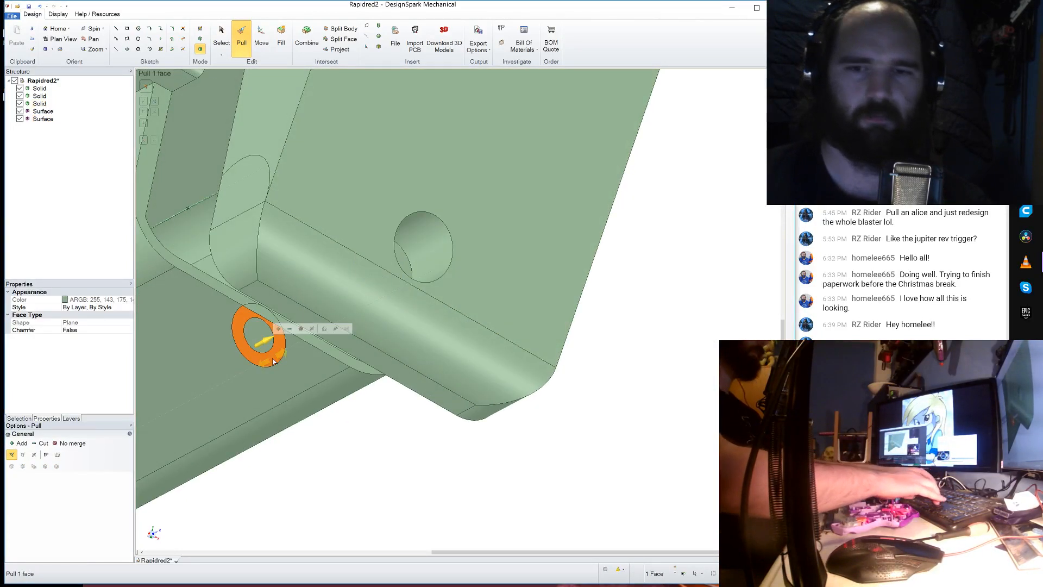
drag(273, 362, 201, 379)
middle_drag(207, 370, 384, 370)
scroll(334, 385, down, 4)
scroll(314, 371, up, 5)
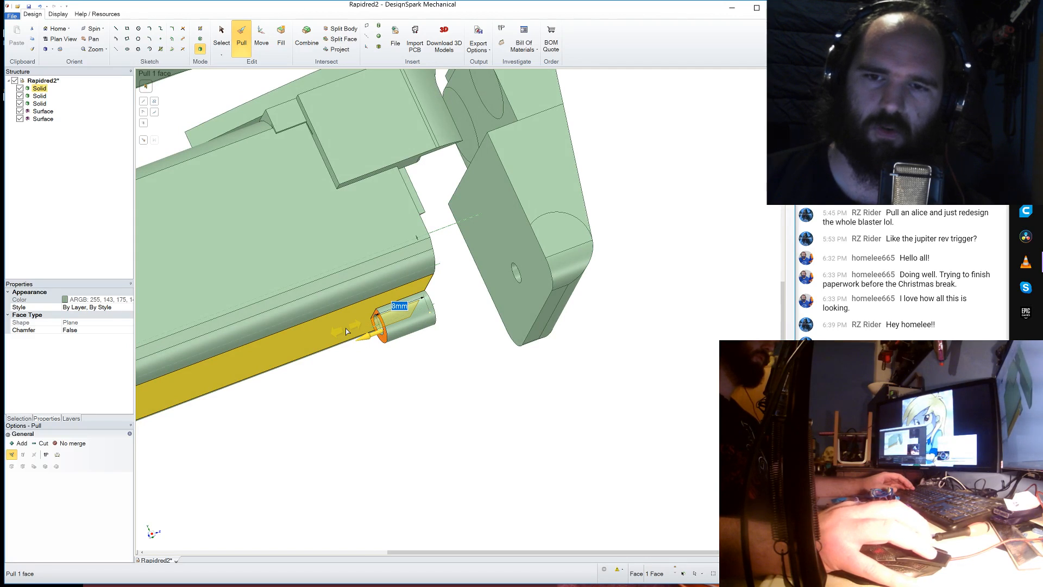
- Start a sketch on the grip body's flat side face and move its plane down to section the screw boss through its hole
click(307, 249)
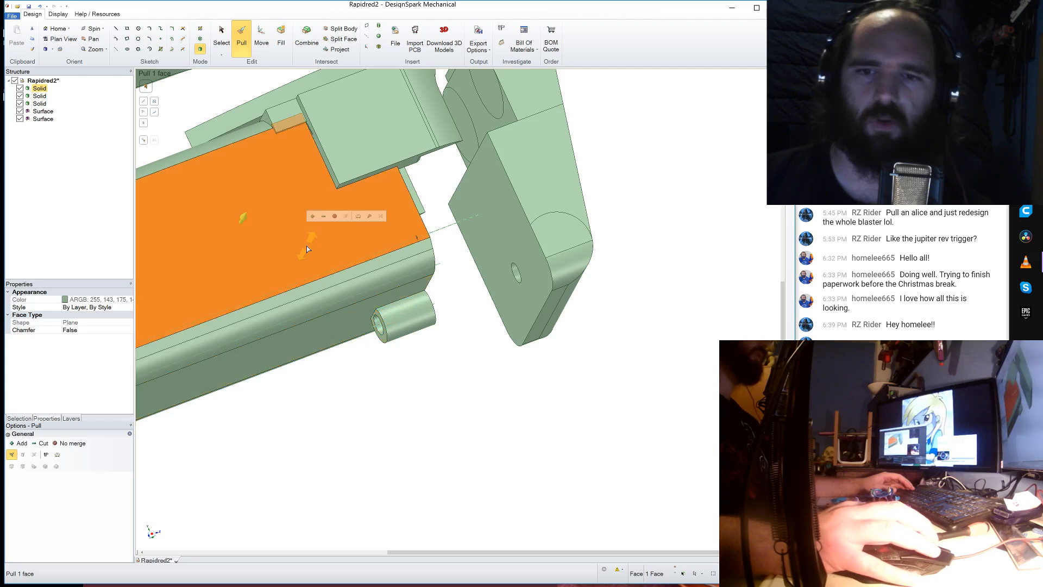
click(115, 30)
middle_drag(395, 345, 468, 150)
click(463, 544)
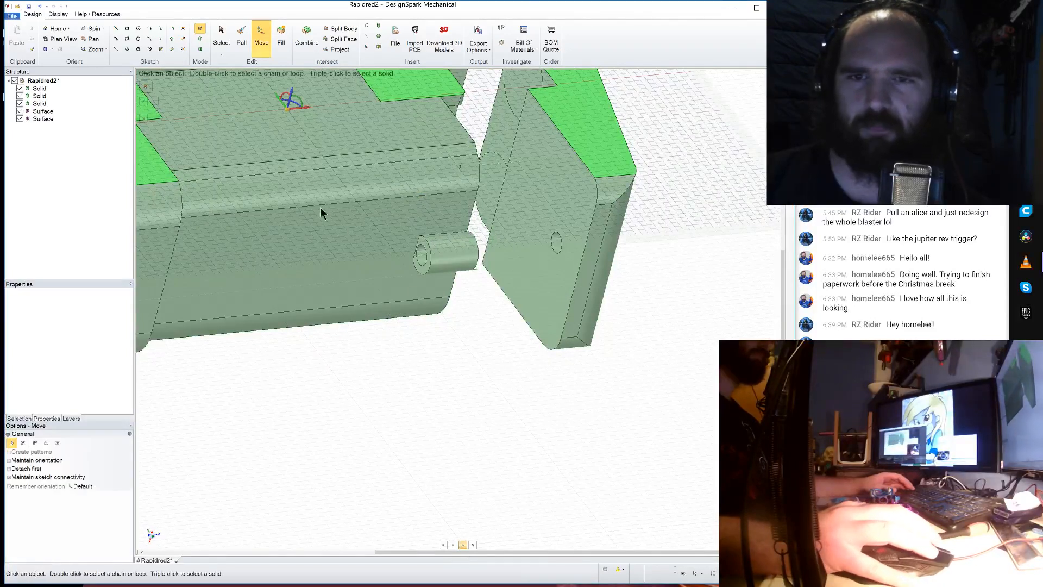
mouse_move(291, 96)
mouse_down()
mouse_move(275, 159)
mouse_move(283, 184)
mouse_up()
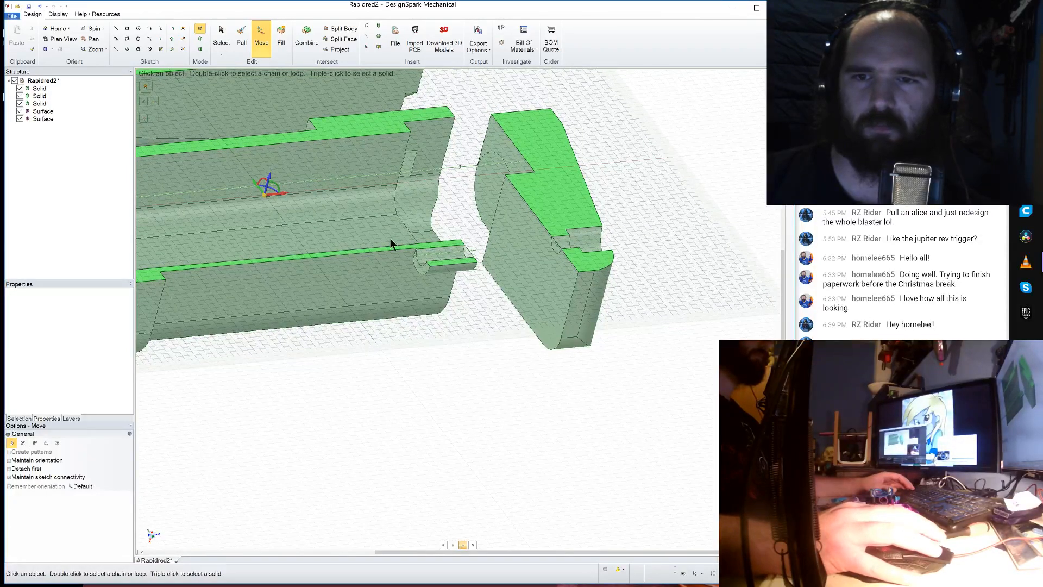
- Sketch a spline from the outer edge of the screw boss's rear end, curving into the grip body wall
click(159, 28)
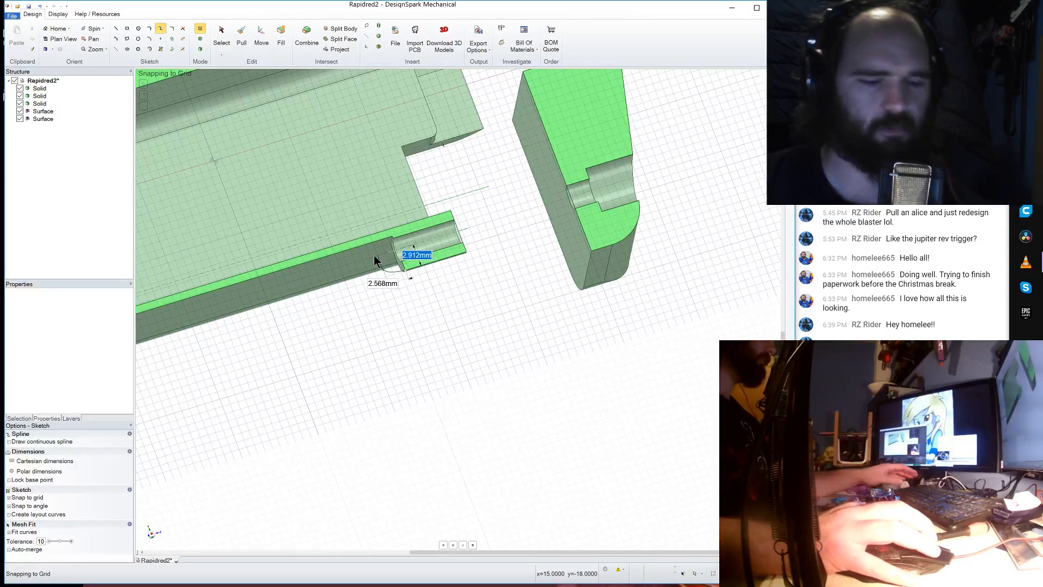
click(356, 285)
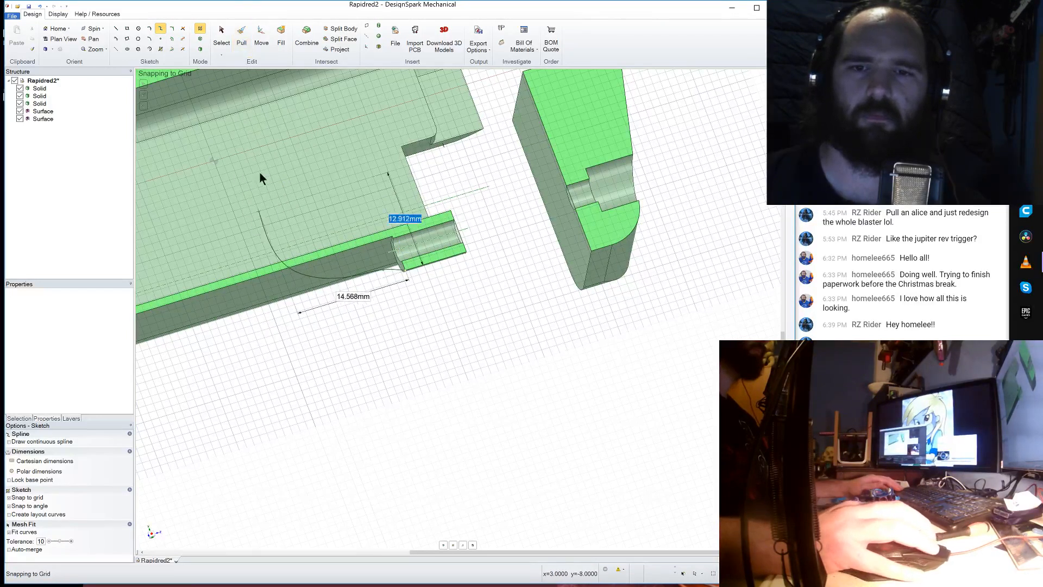
click(248, 33)
- Save the model and try sweeping the screw boss's rear ring face about 14.6 mm along the spline
middle_drag(380, 297, 397, 289)
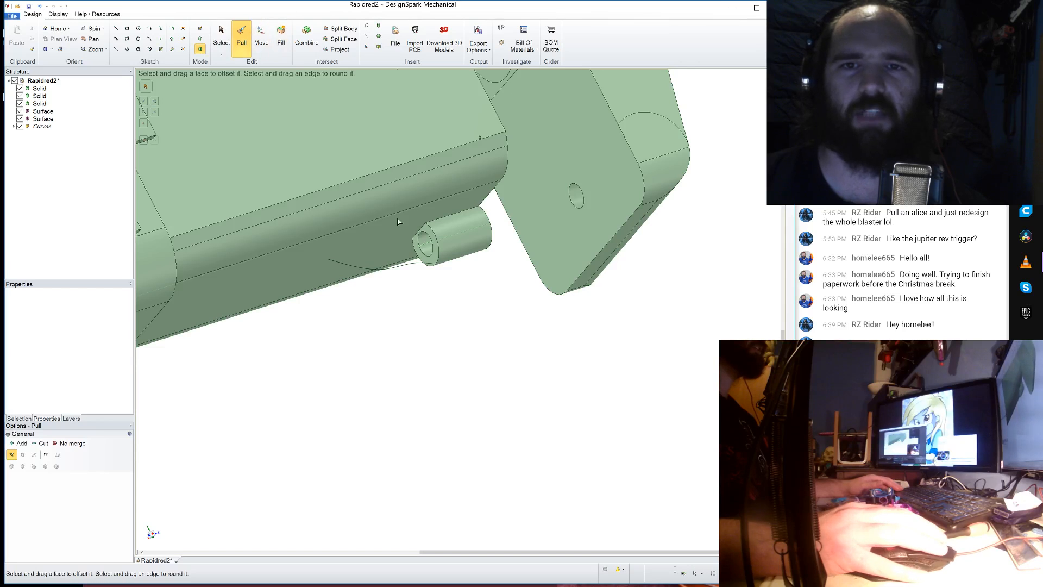
click(433, 255)
click(438, 259)
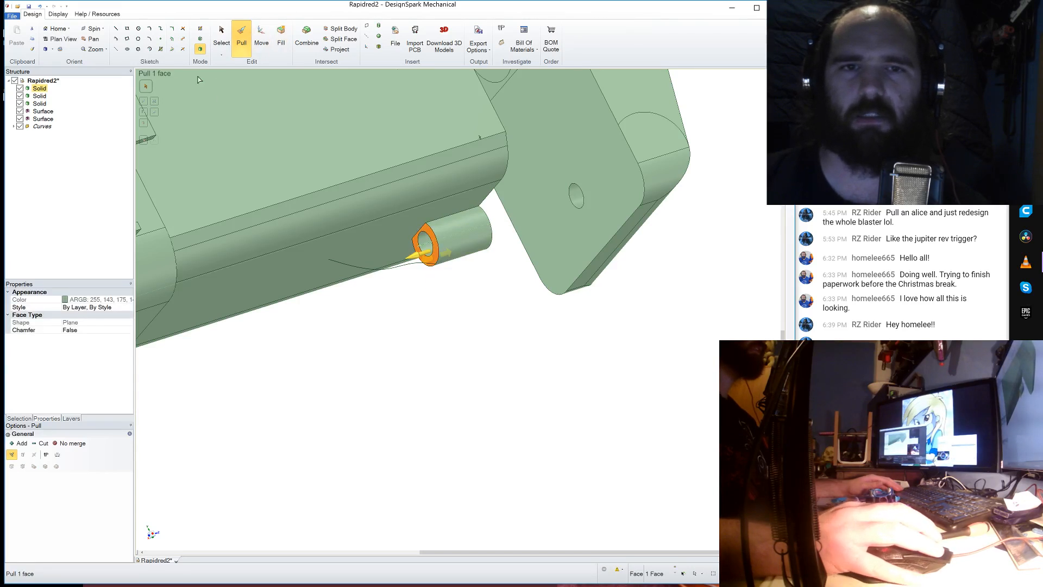
click(158, 115)
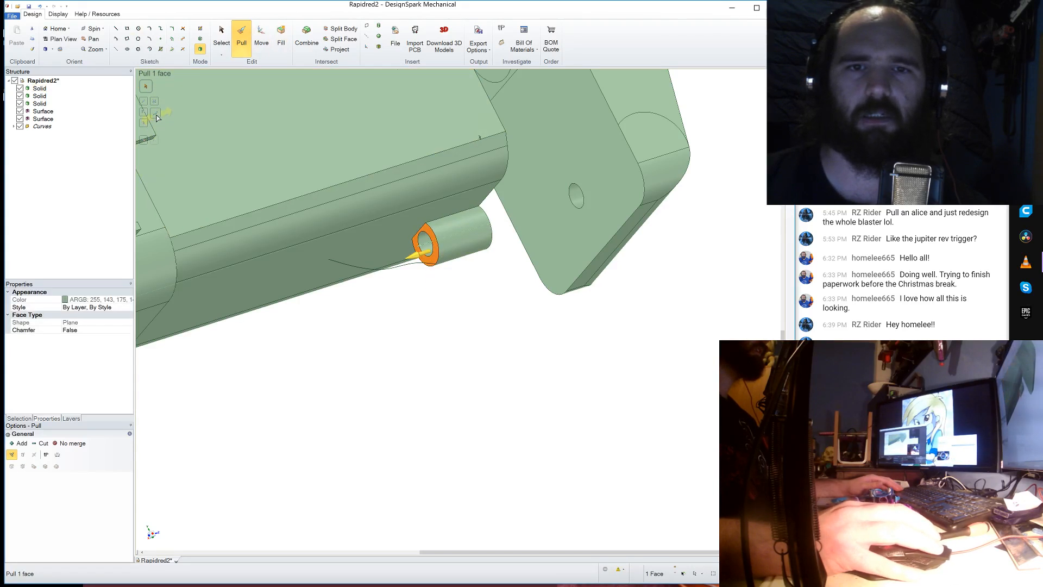
click(406, 267)
click(433, 257)
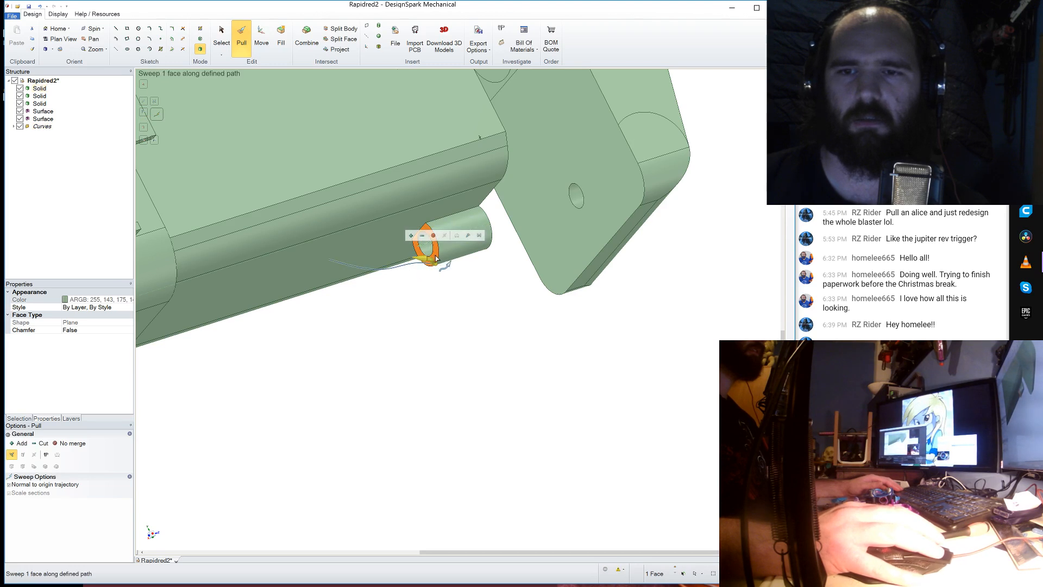
click(12, 16)
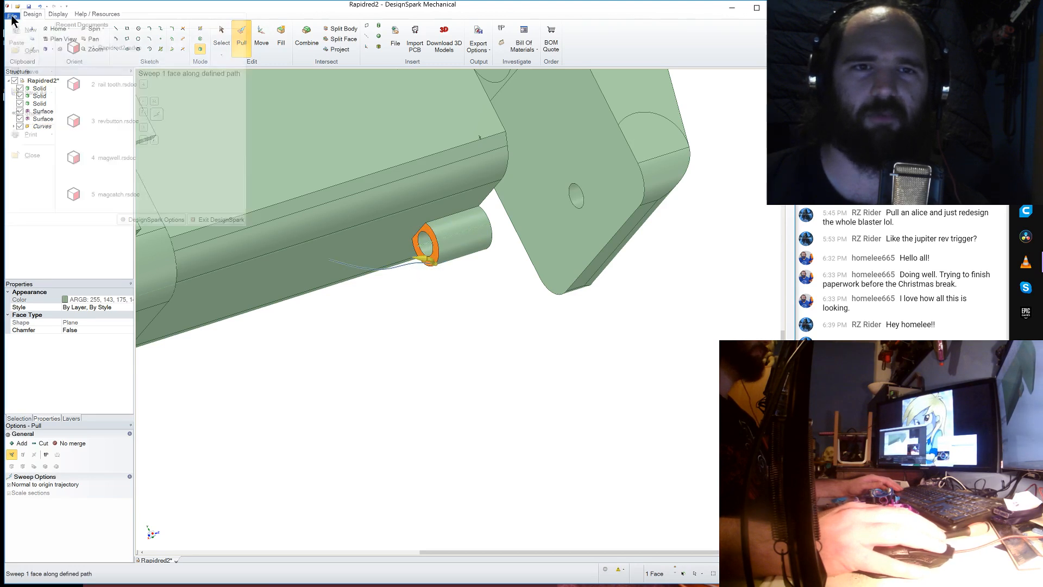
click(31, 72)
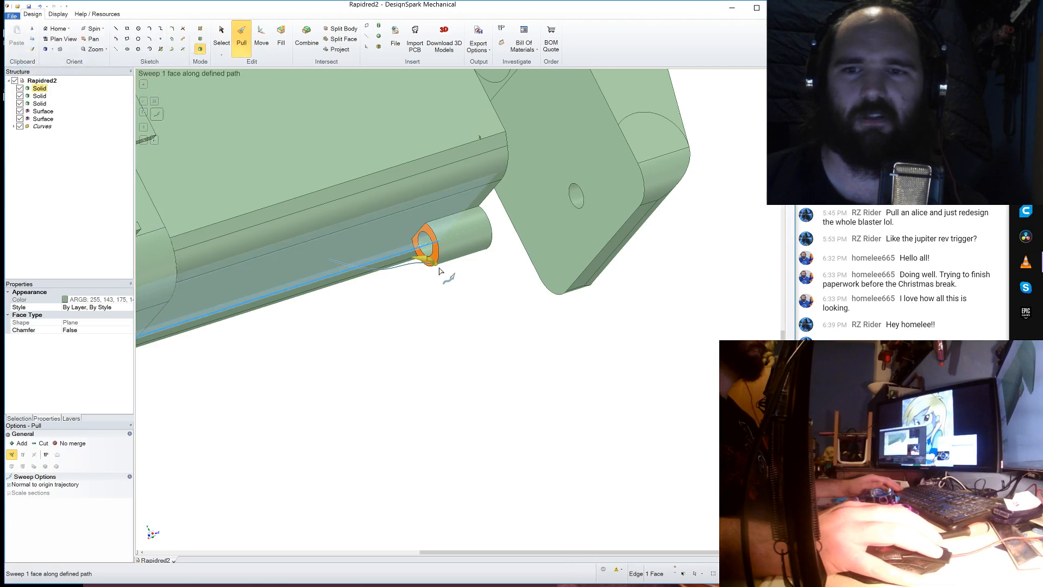
drag(430, 259, 343, 255)
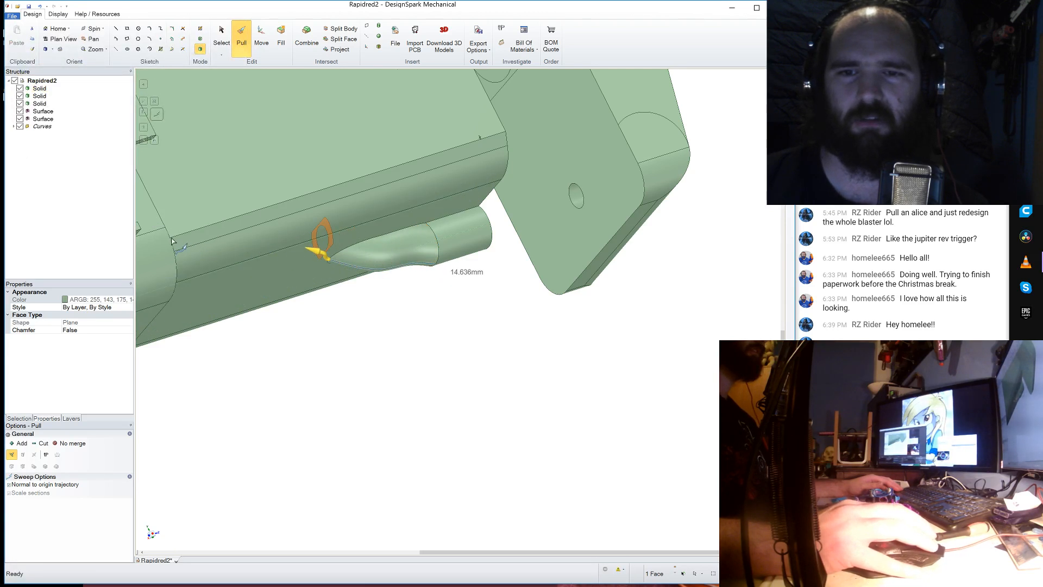
drag(160, 240, 161, 241)
- Undo the ring face sweep and the spline sketch, returning to the section sketch through the screw boss
click(443, 328)
mouse_move(445, 328)
middle_down()
mouse_move(386, 339)
mouse_move(370, 364)
mouse_move(454, 332)
mouse_move(480, 310)
mouse_move(429, 269)
mouse_move(399, 269)
mouse_move(408, 325)
middle_up()
key(ctrl+z)
key(ctrl+z)
key(ctrl+z)
key(ctrl+z)
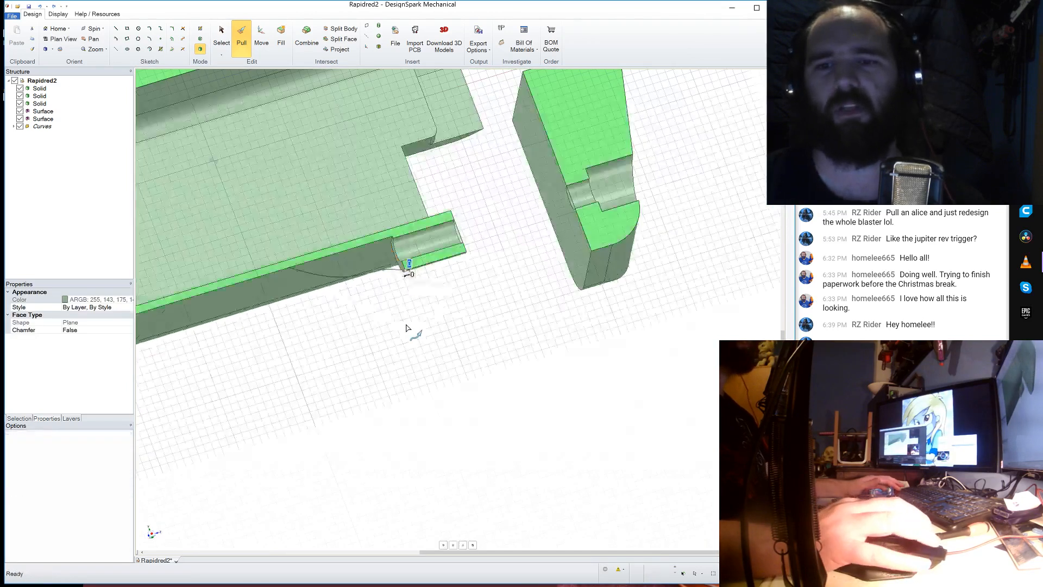
key(Escape)
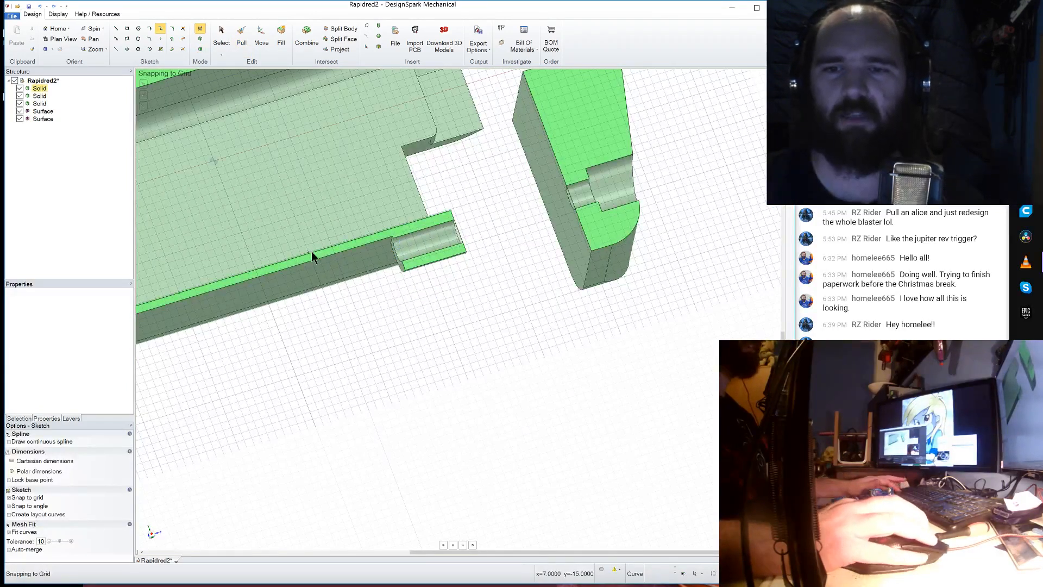
- Sketch a shallow three-point arc from the outer edge of the screw boss's rear end into the grip body wall
click(171, 28)
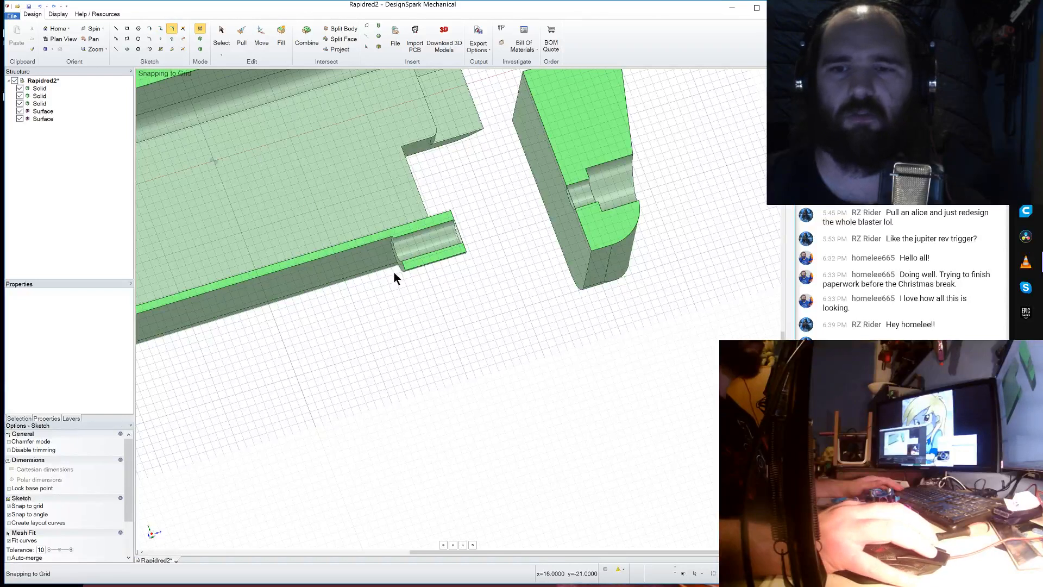
click(149, 38)
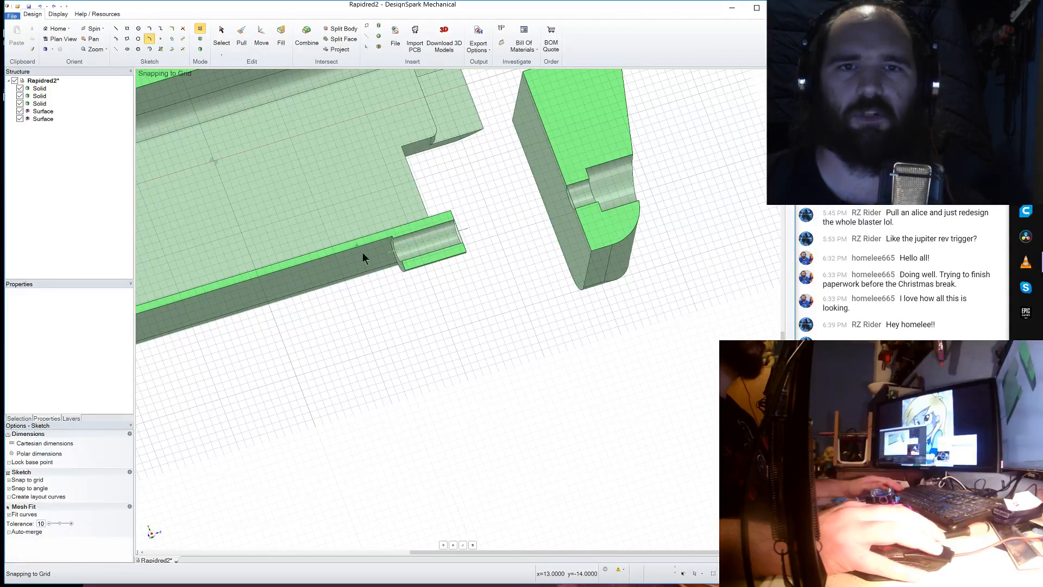
click(404, 272)
click(261, 277)
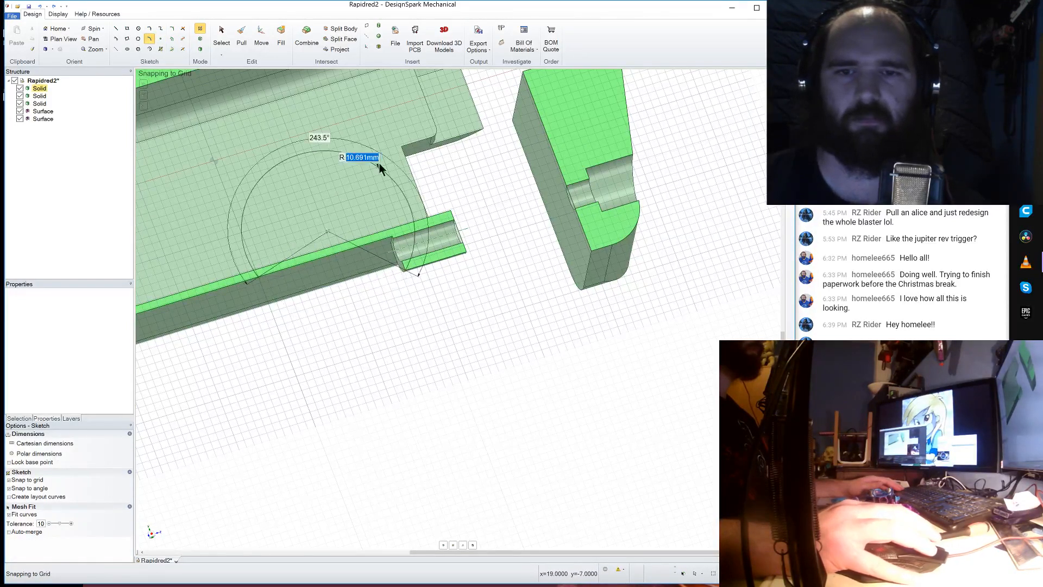
click(299, 279)
- Sweep the screw boss's rear ring face about 17.7 mm along the arc so it tapers into the grip body
click(242, 37)
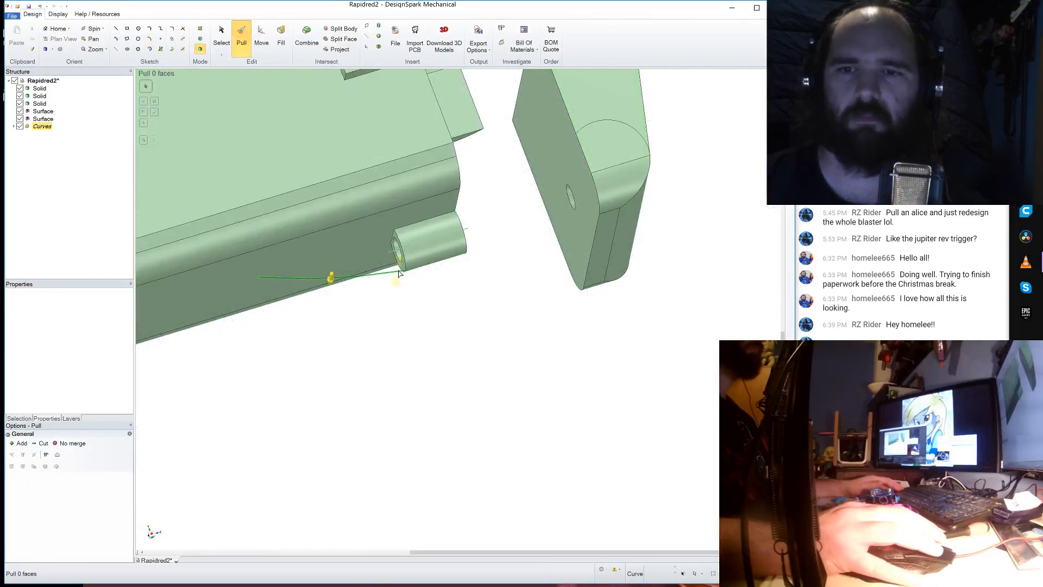
click(402, 269)
click(155, 111)
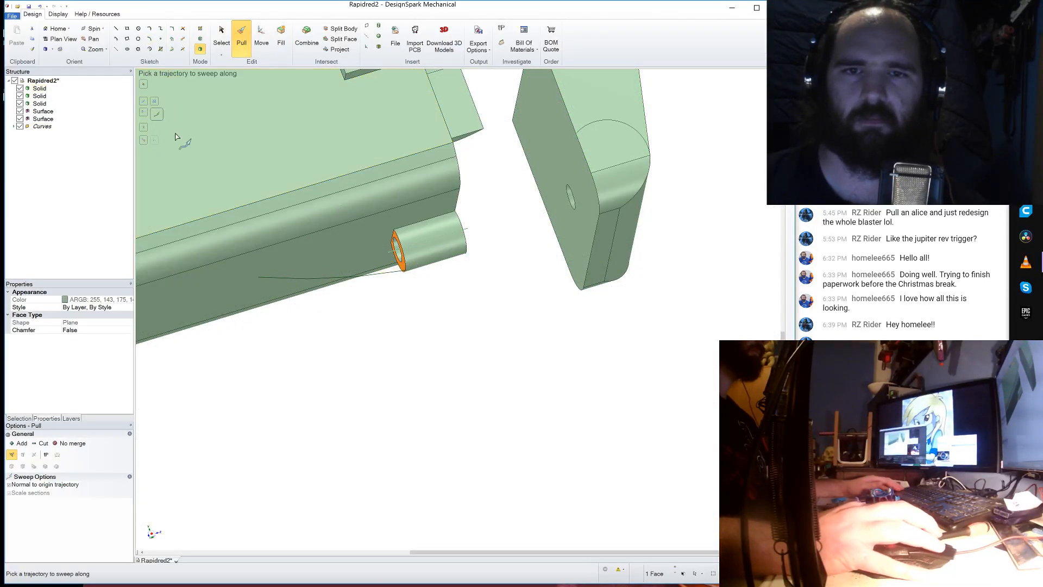
click(379, 274)
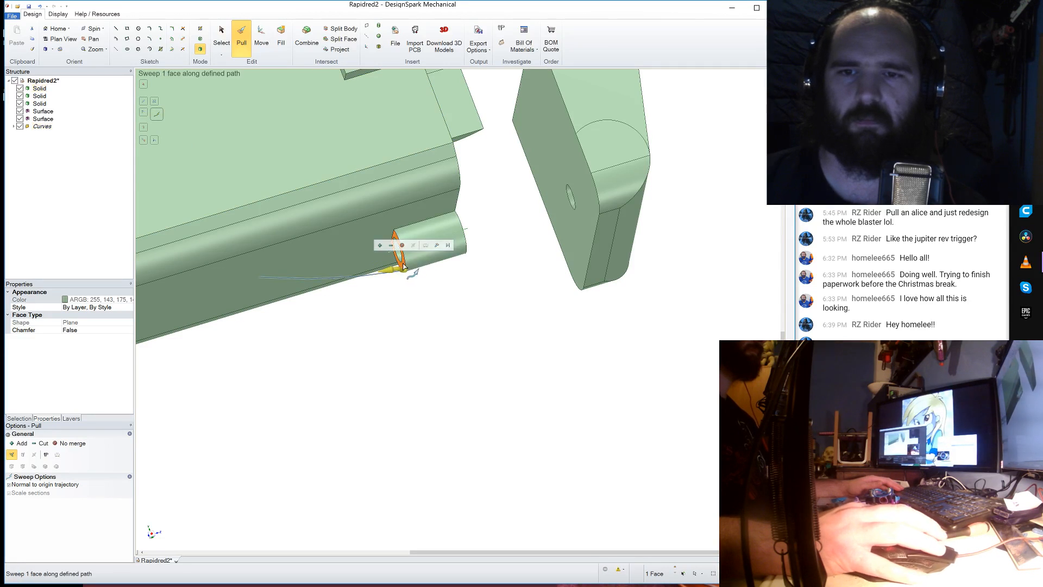
drag(263, 271, 108, 269)
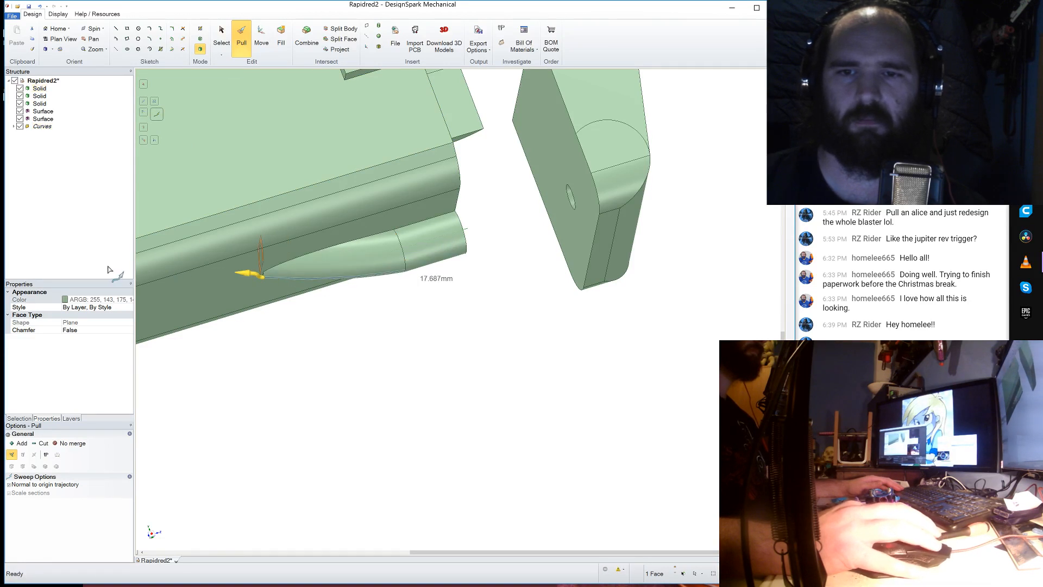
click(367, 376)
- Sketch a rectangle about 17 by 8 mm inward from the inner edge of the grip body's open end rim
middle_drag(429, 307, 496, 296)
click(347, 310)
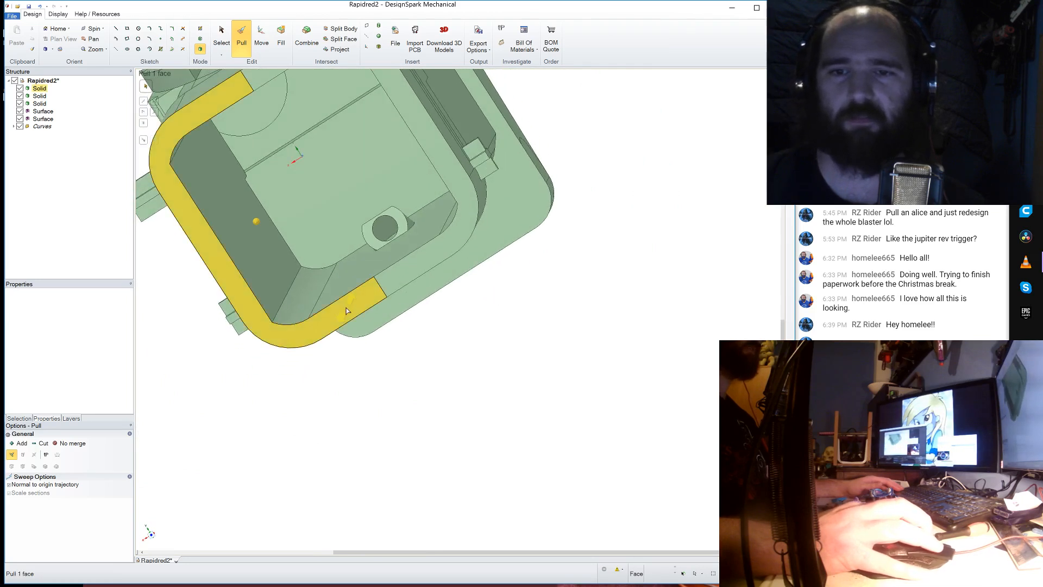
click(347, 309)
click(127, 29)
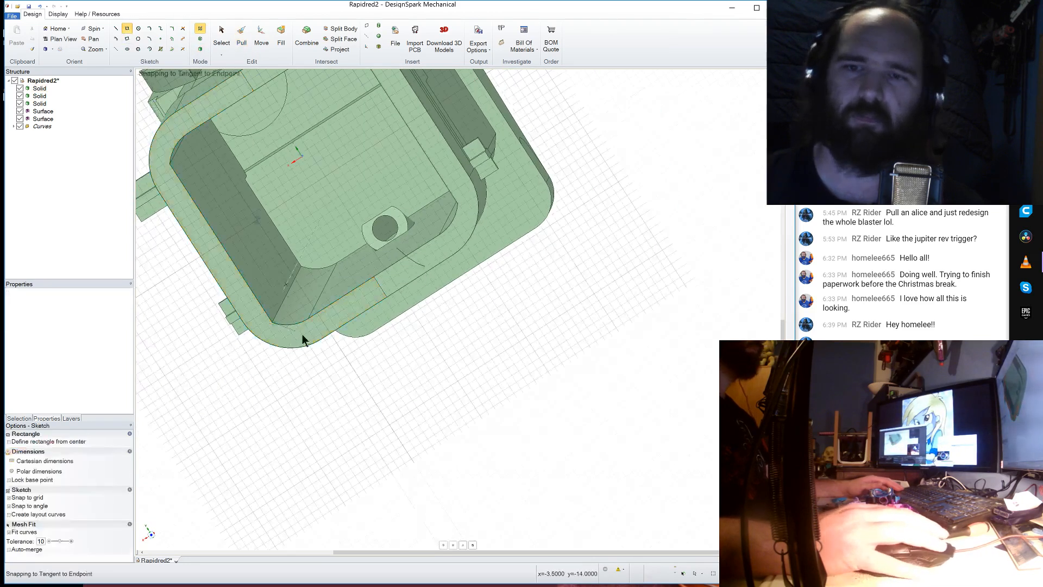
click(317, 321)
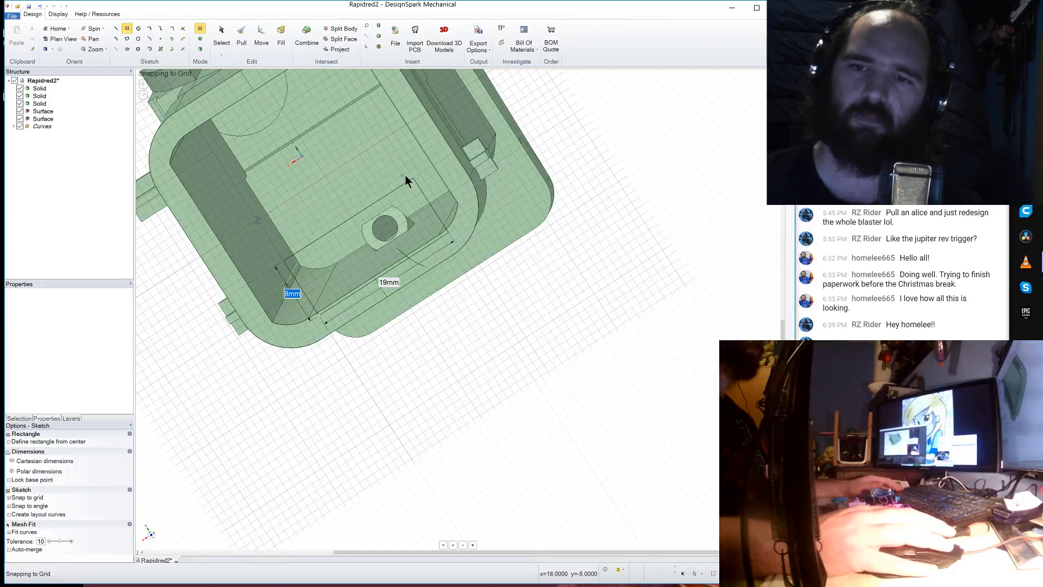
click(319, 315)
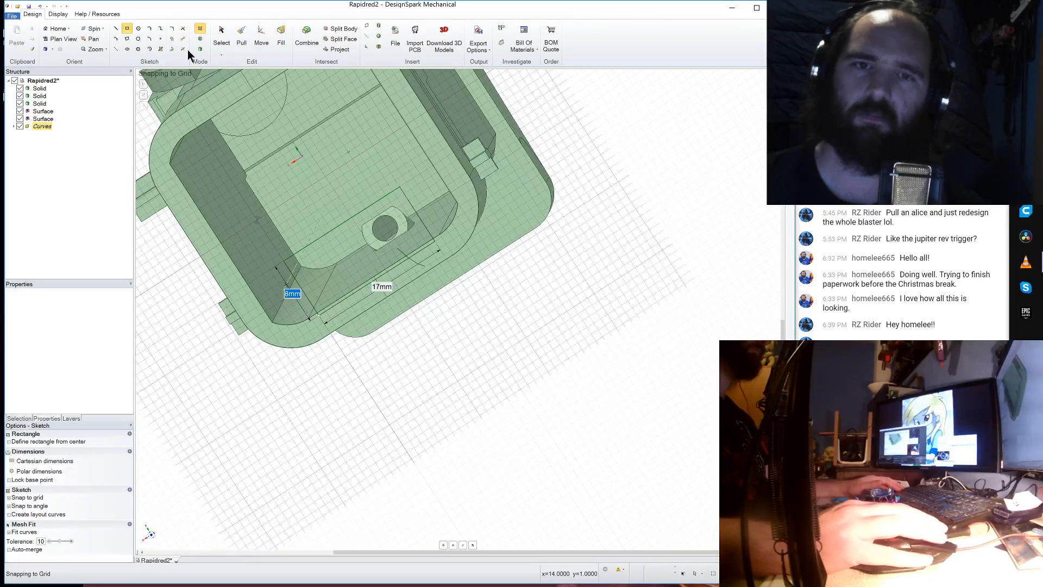
- Pull the rectangle as a cut through the grip body's interior to clear the swept boss material inside
click(242, 33)
click(348, 244)
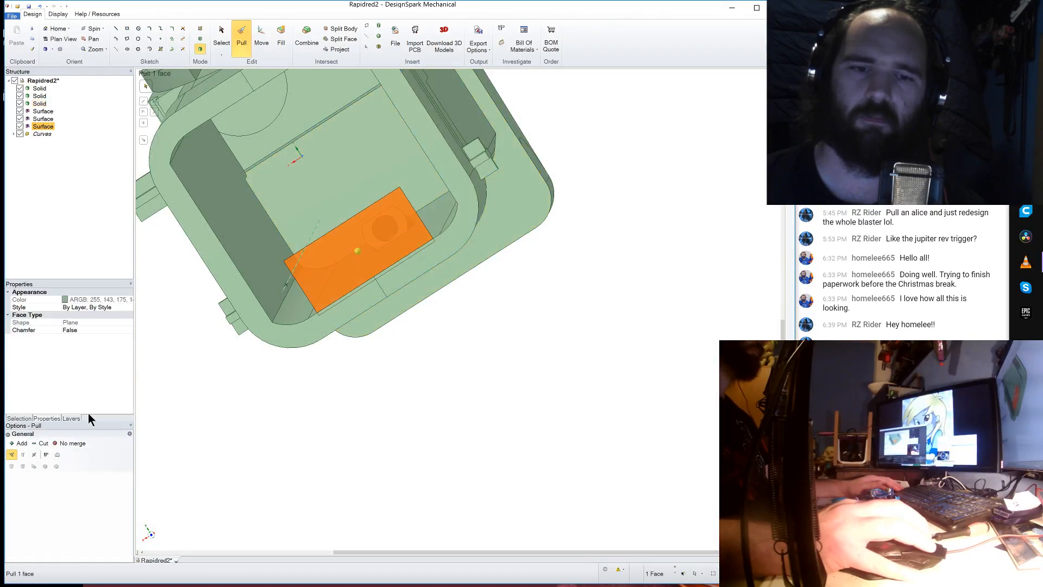
middle_drag(282, 443, 283, 445)
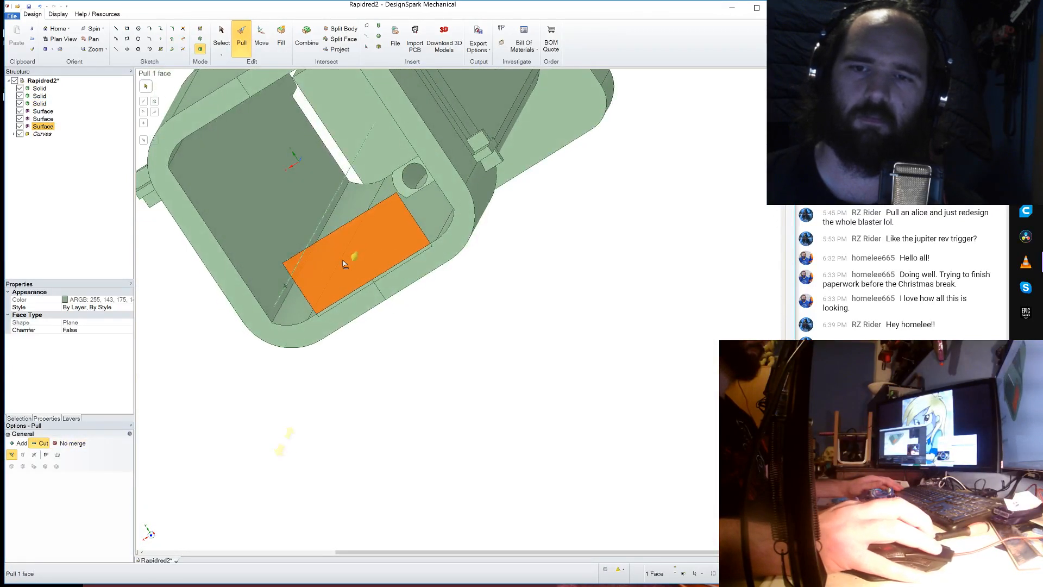
drag(343, 260, 389, 139)
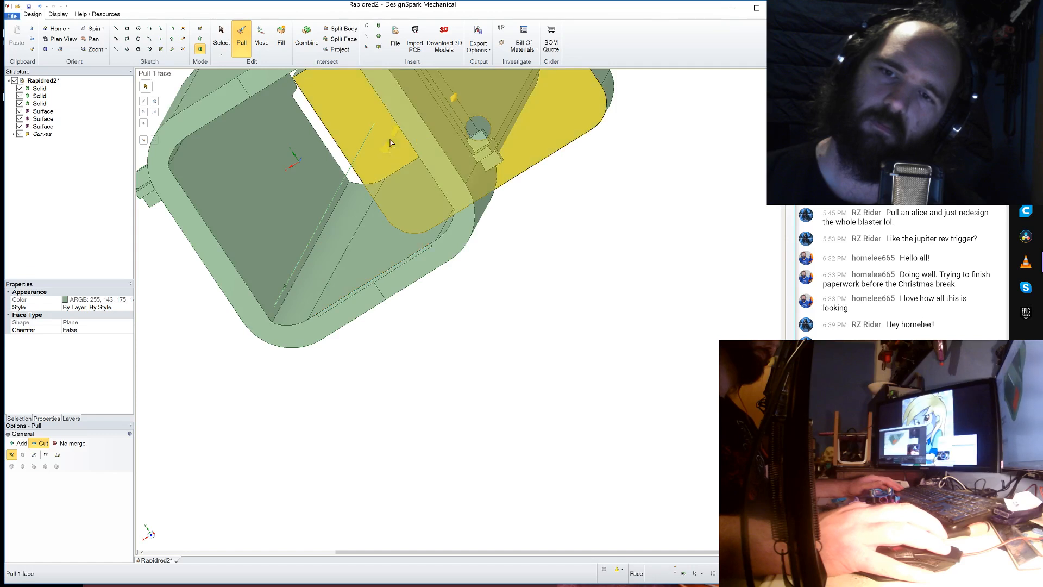
middle_drag(389, 143, 228, 234)
- Delete the two leftover surfaces and the sketch curves from the model
click(51, 113)
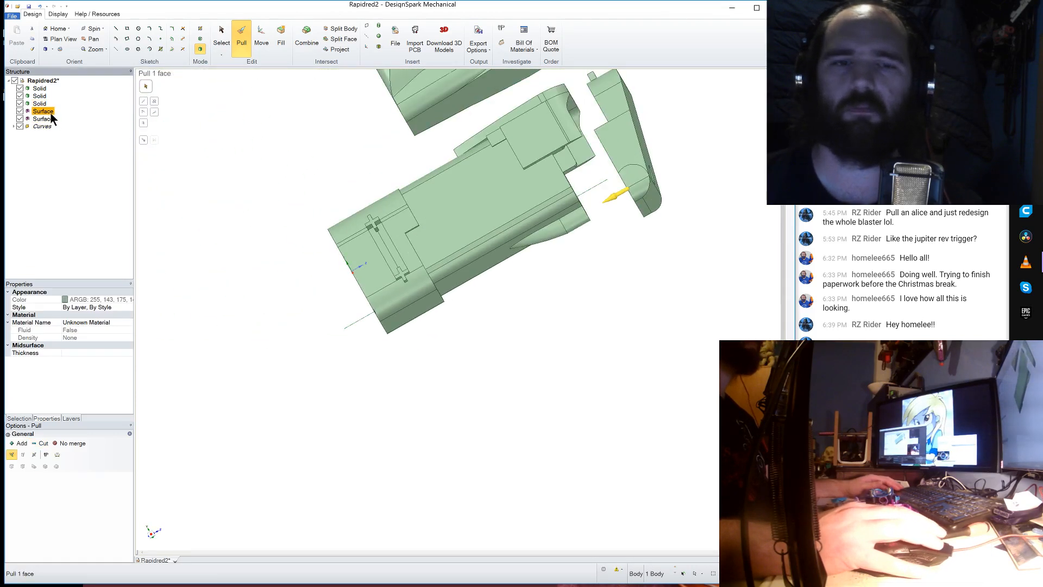
right_click(49, 120)
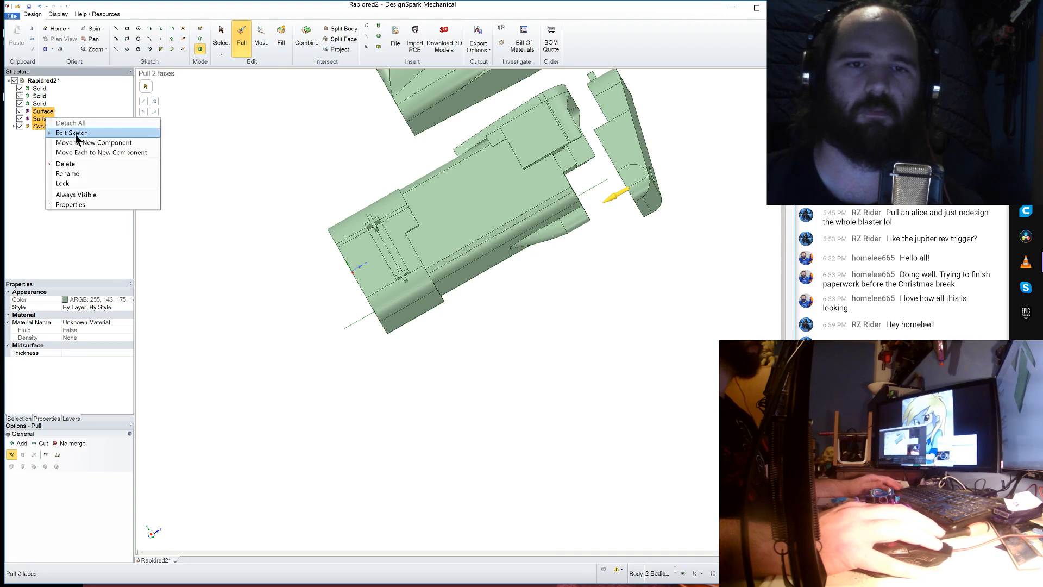
click(66, 164)
- Examine the screw boss and the end plate's hole from several angles and in a temporary sketch section, leaving the sketch in 3D mode
middle_drag(526, 298, 541, 263)
scroll(540, 261, up, 7)
middle_drag(519, 327, 549, 348)
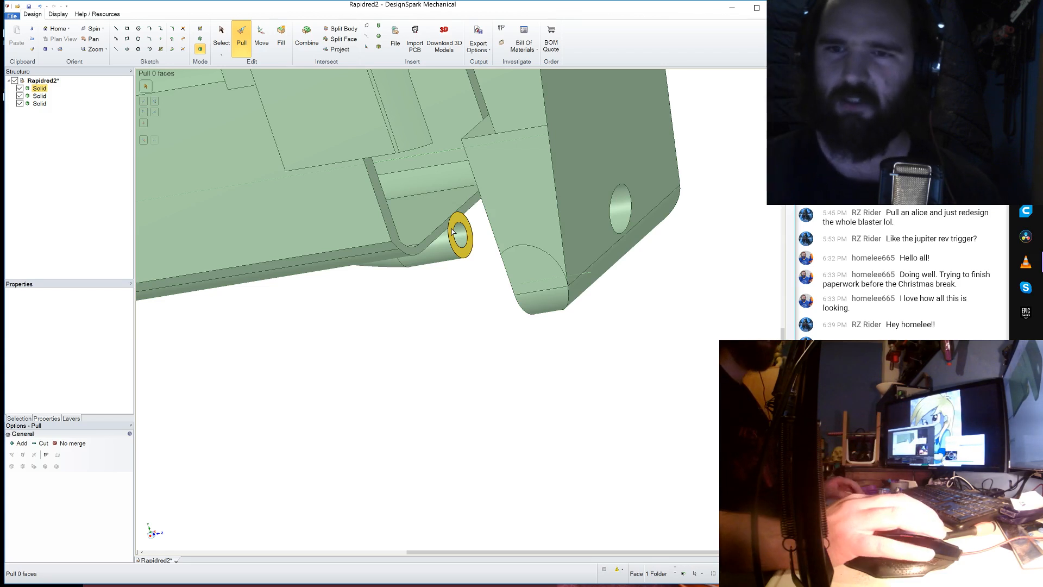
middle_drag(465, 321, 440, 317)
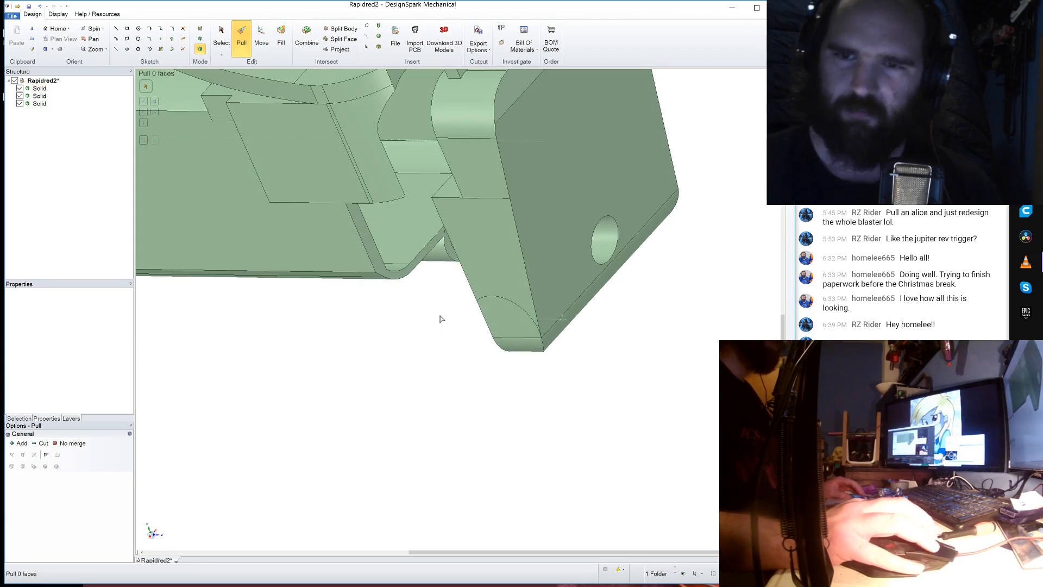
click(427, 244)
click(127, 29)
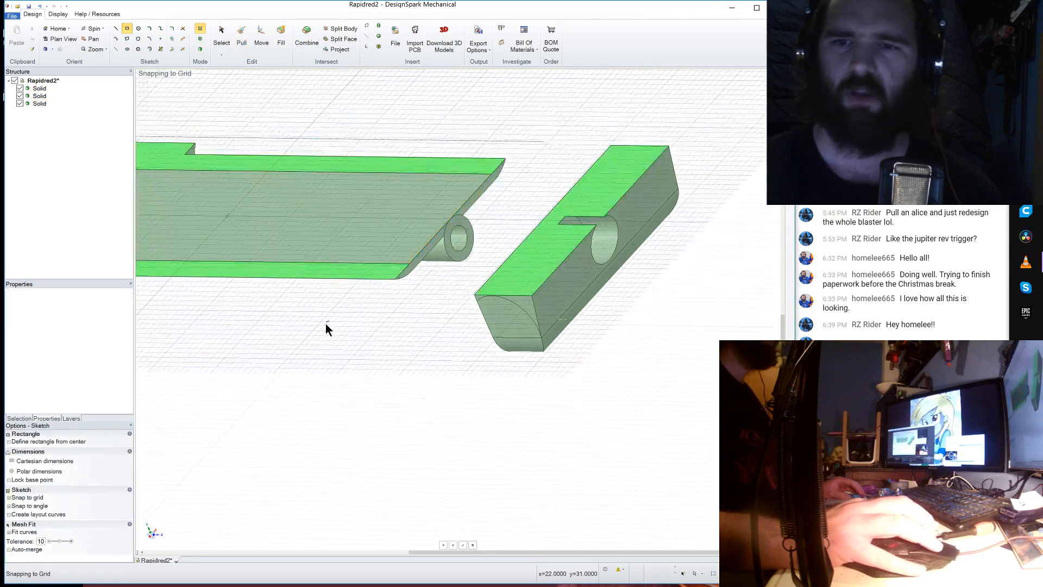
middle_drag(326, 325, 341, 325)
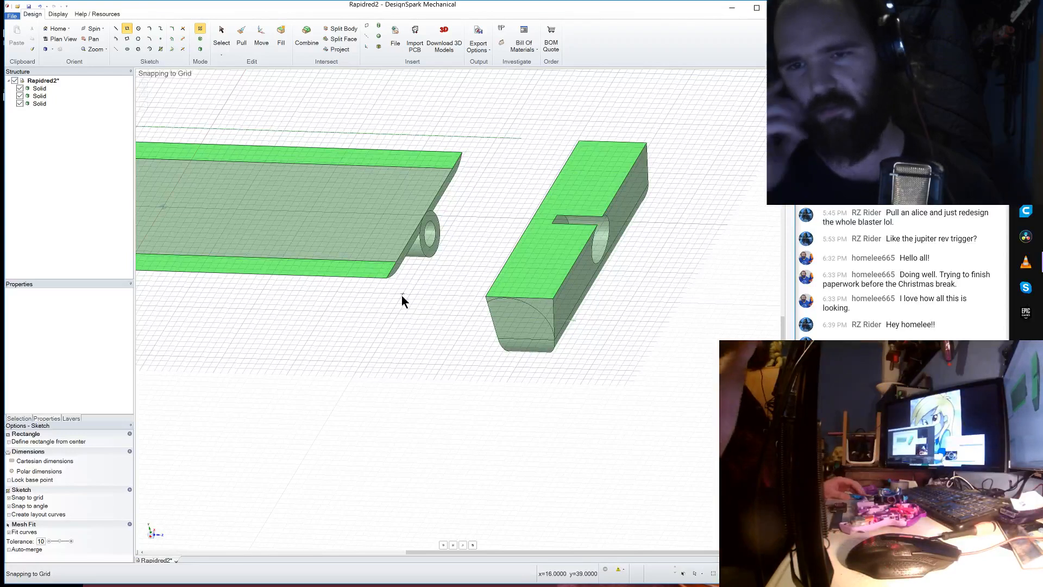
middle_drag(402, 295, 377, 302)
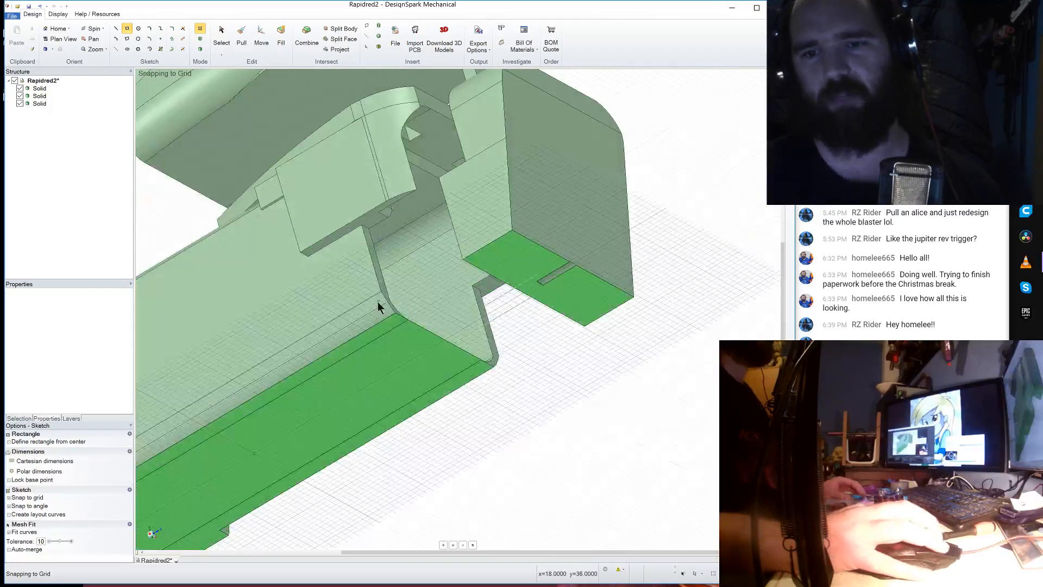
mouse_move(475, 390)
middle_down()
mouse_move(466, 347)
mouse_move(487, 395)
mouse_move(449, 464)
middle_up()
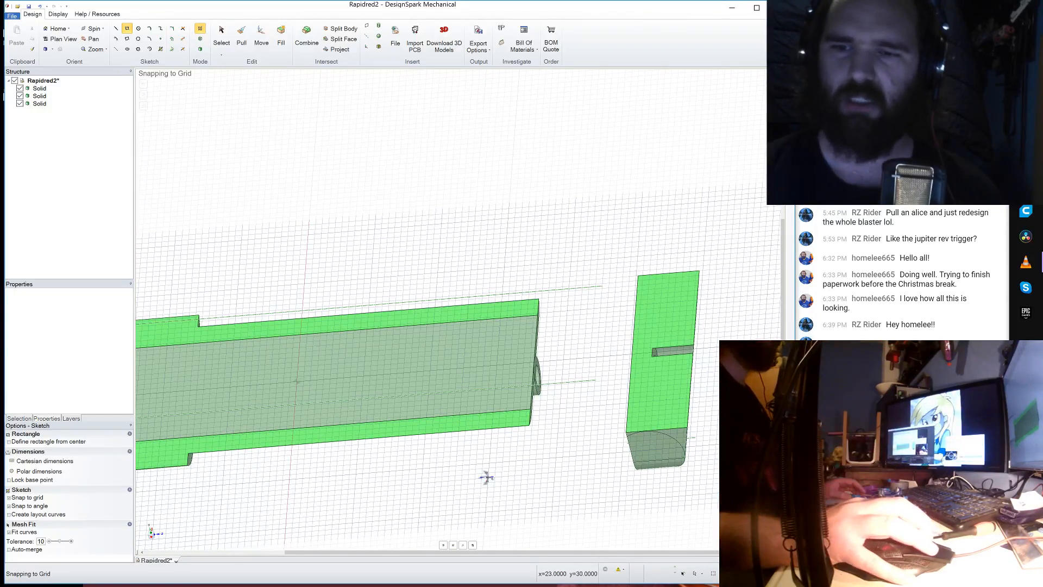
middle_drag(486, 478, 466, 433)
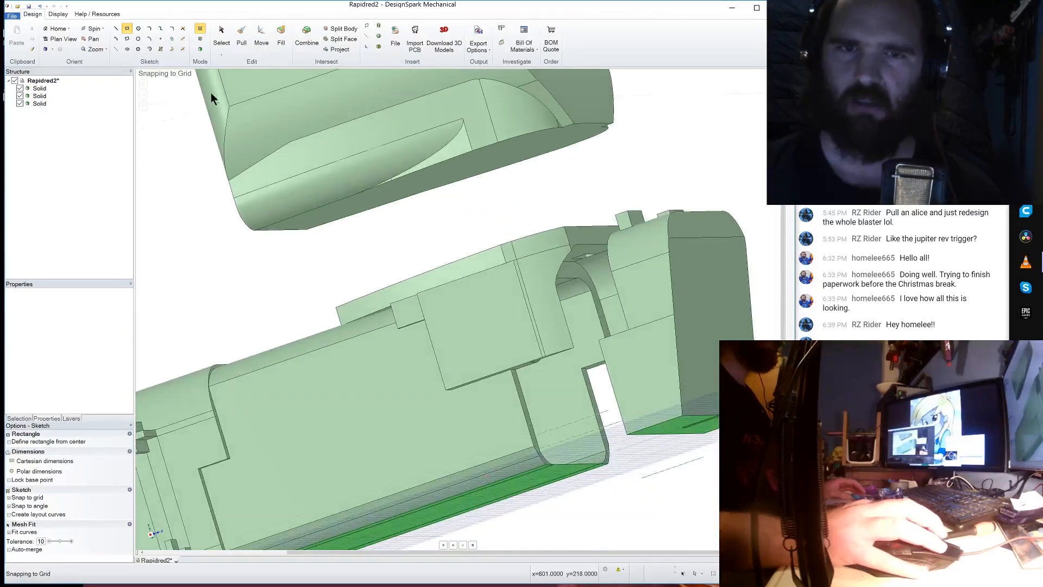
click(200, 50)
scroll(568, 491, up, 5)
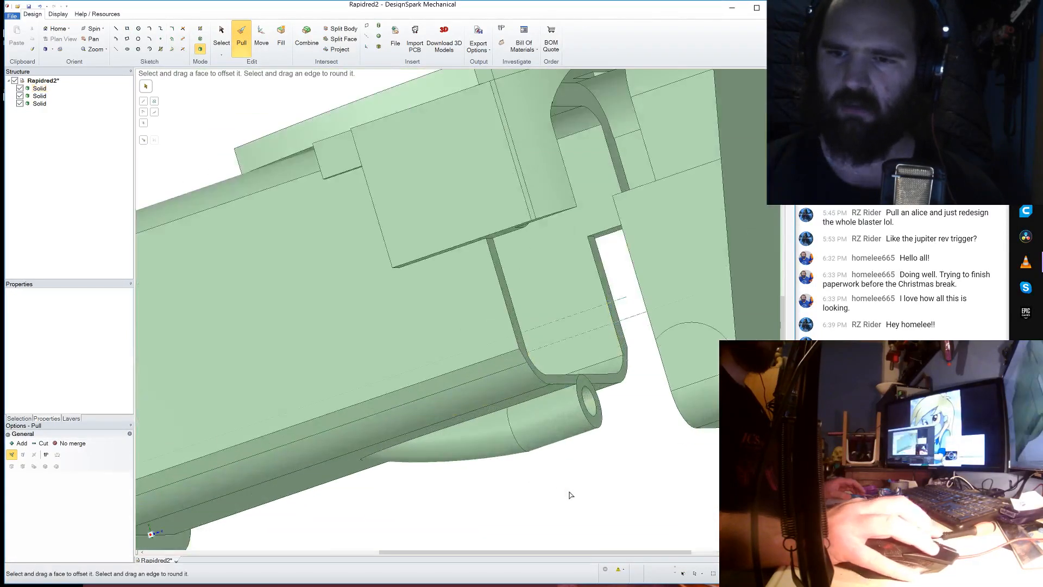
- Examine the screw boss and the grip body's adjoining outer wall faces from several angles
middle_drag(572, 479, 577, 367)
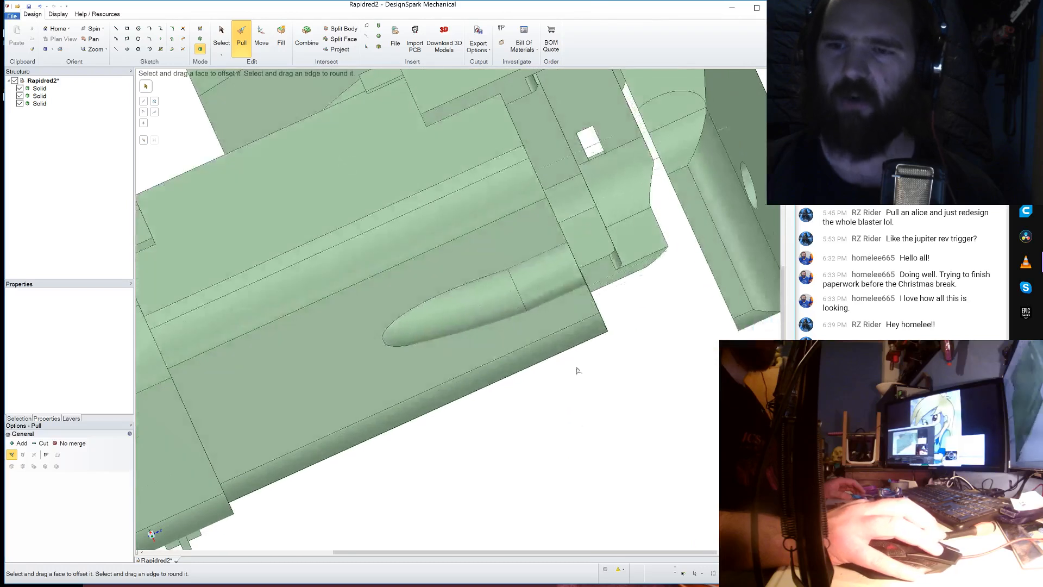
click(522, 260)
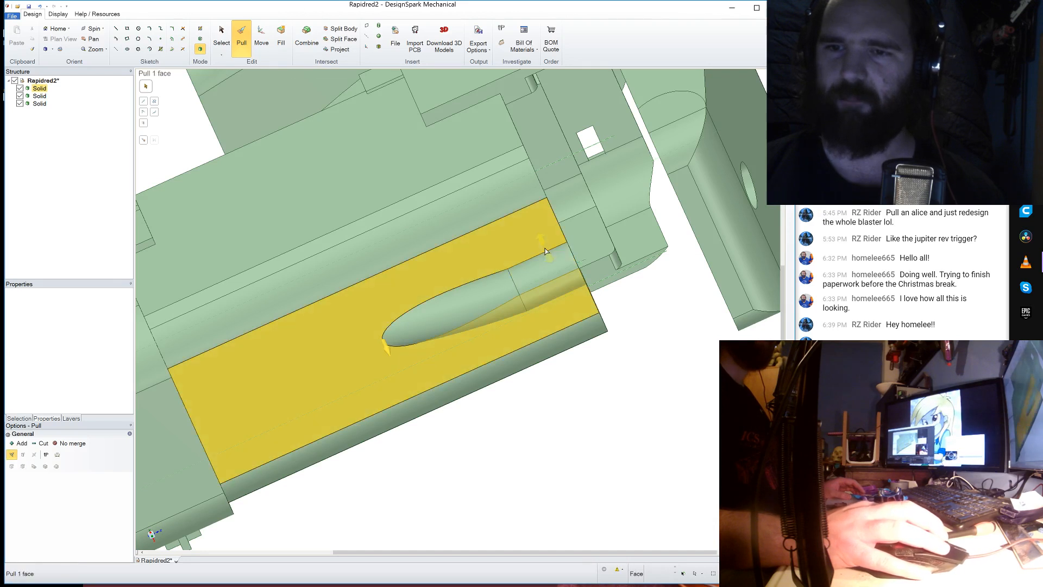
click(541, 290)
click(605, 354)
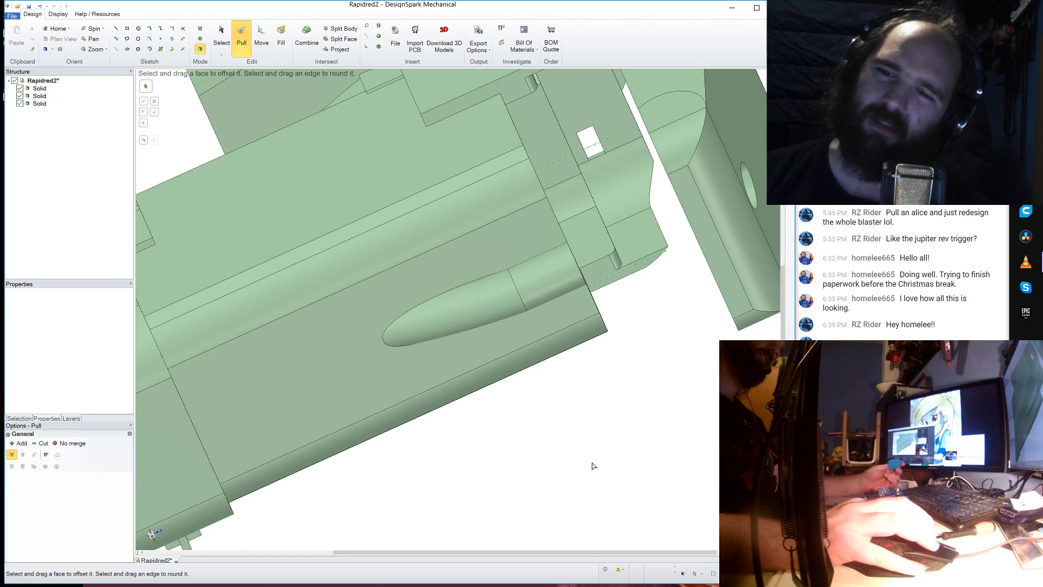
middle_drag(631, 451, 601, 449)
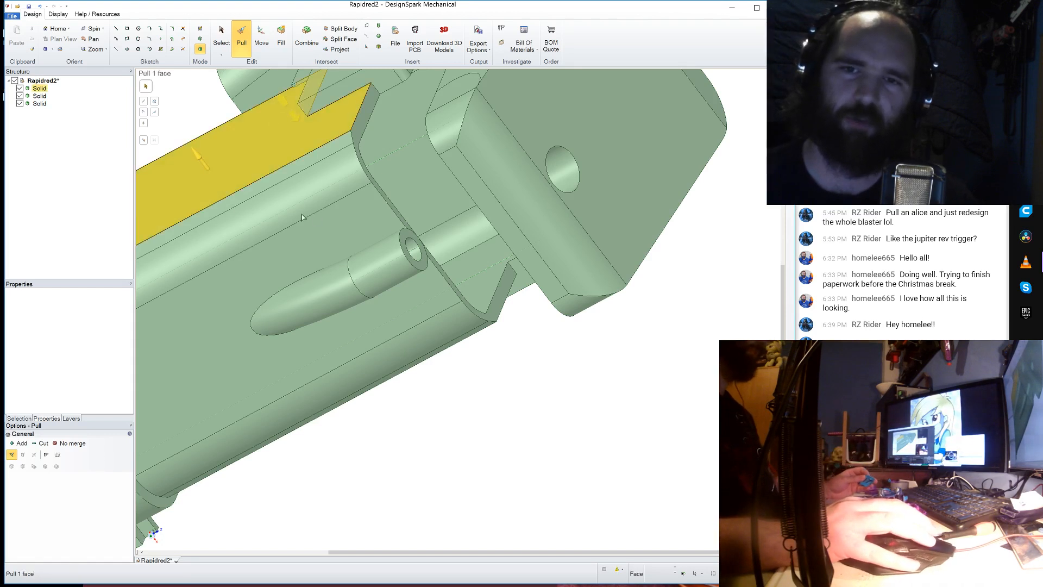
click(248, 282)
click(276, 272)
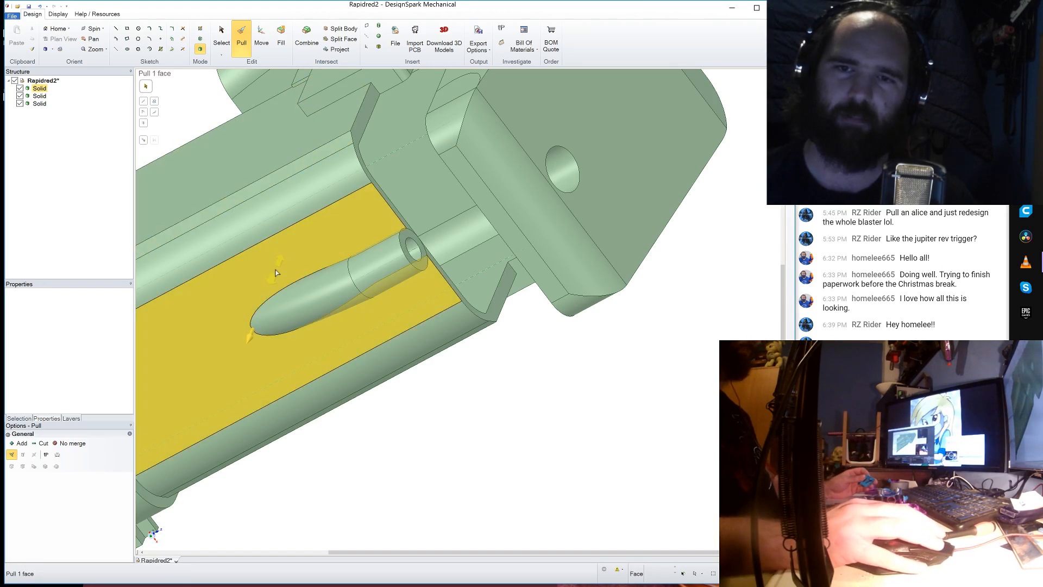
click(379, 261)
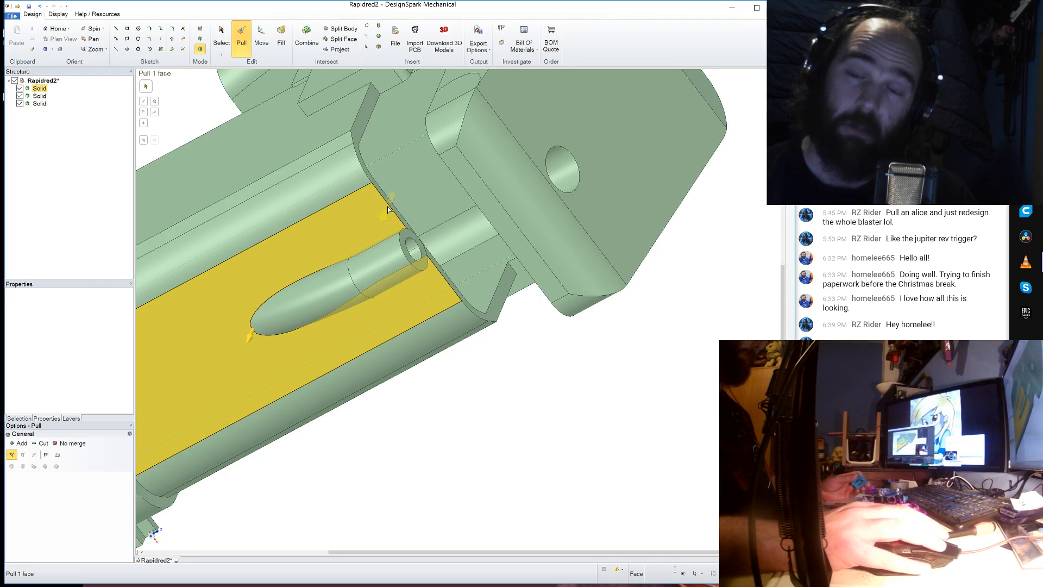
click(403, 213)
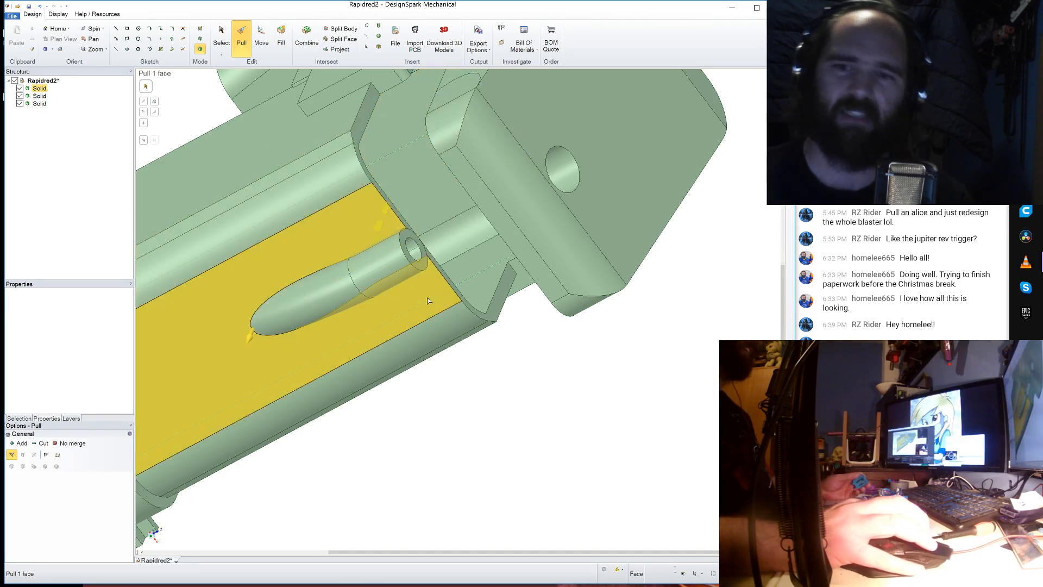
middle_drag(472, 373, 477, 424)
- Sketch a rectangle 14 mm long and about 2.6 mm deep on the grip body's inner face, along the open end's edge beside the boss
click(476, 424)
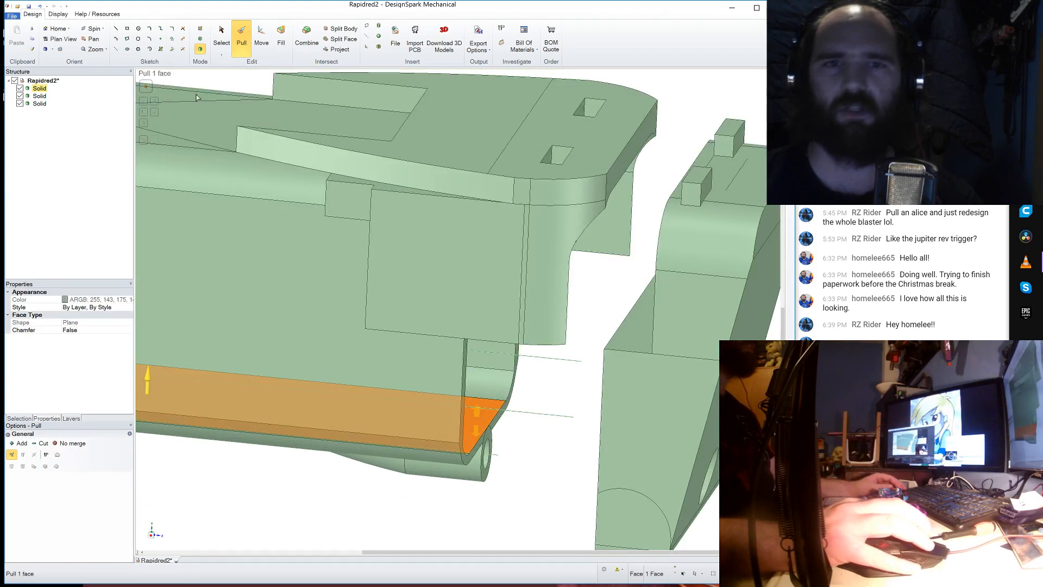
click(128, 28)
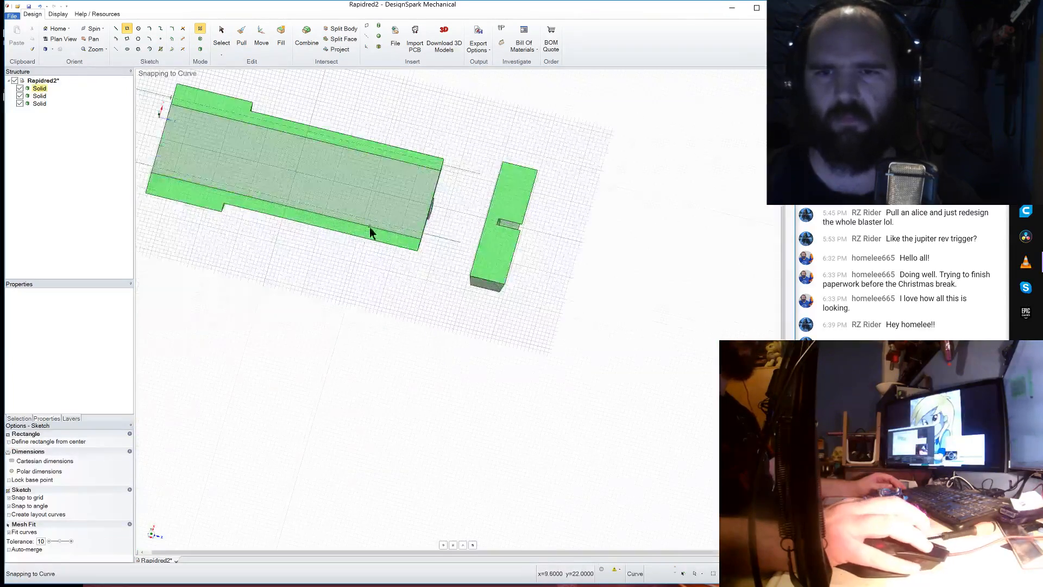
scroll(410, 216, up, 5)
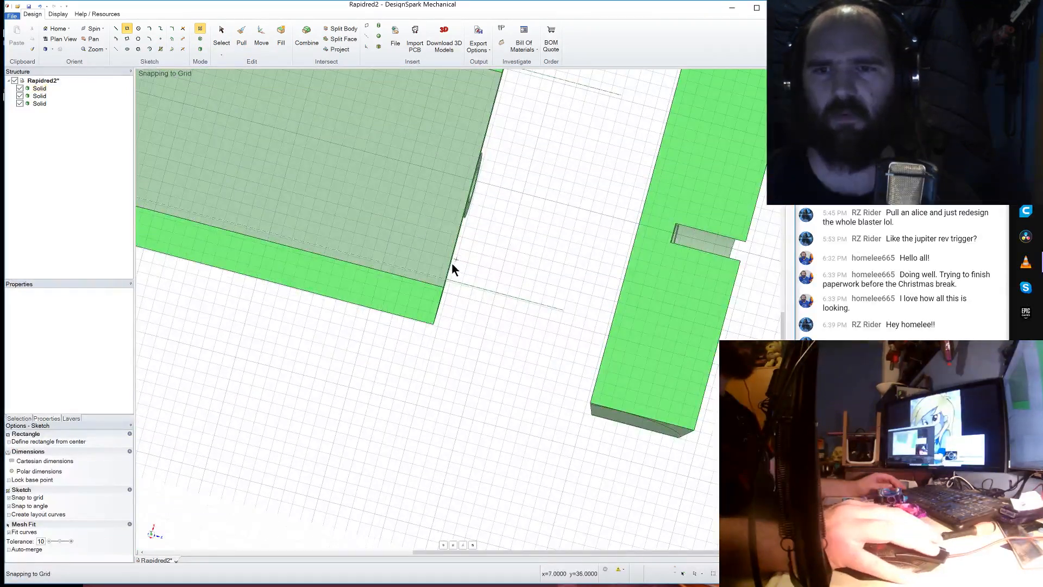
scroll(451, 261, down, 1)
click(452, 261)
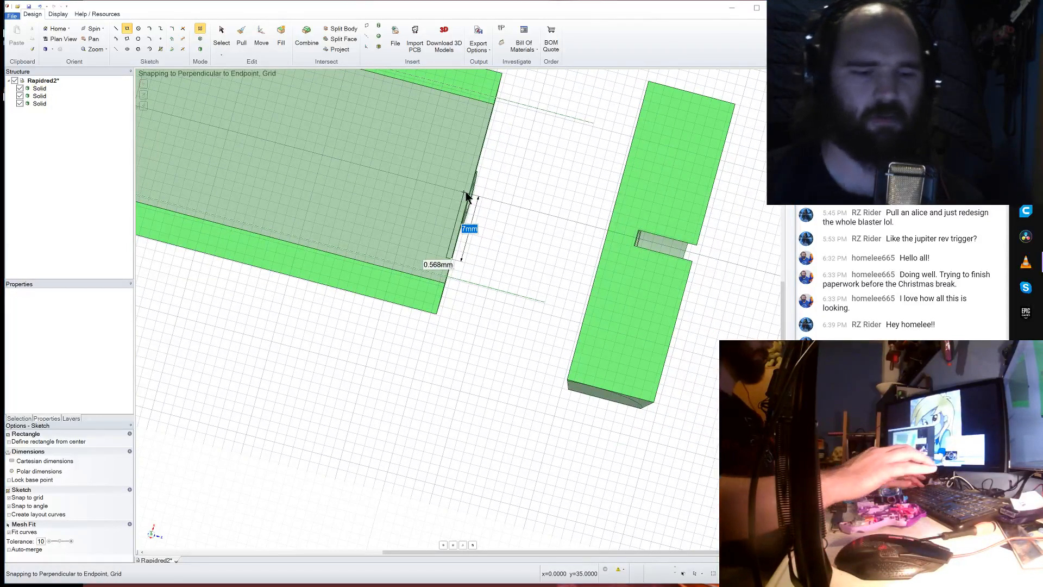
text(17)
key(Tab)
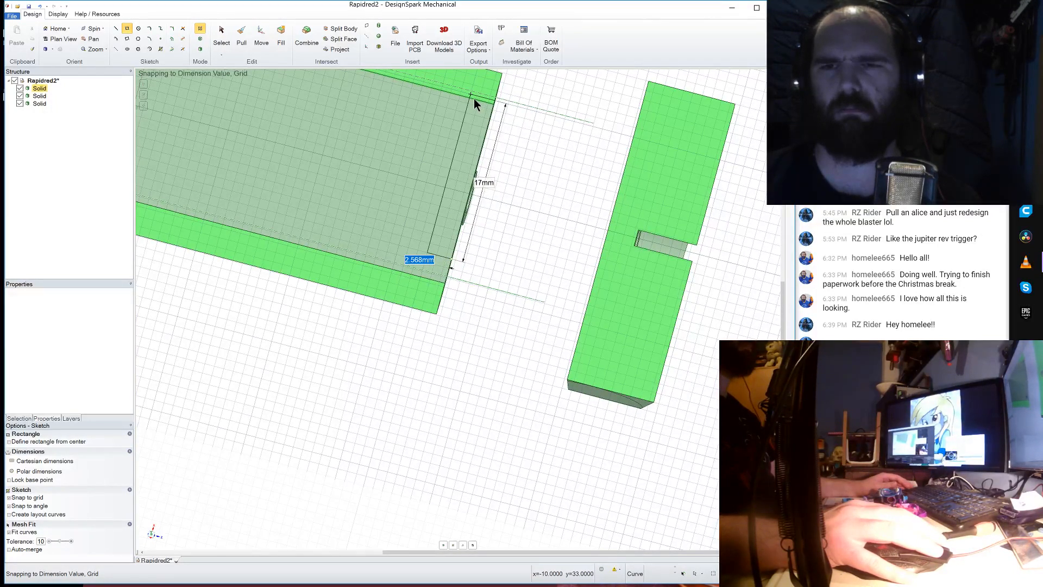
key(Tab)
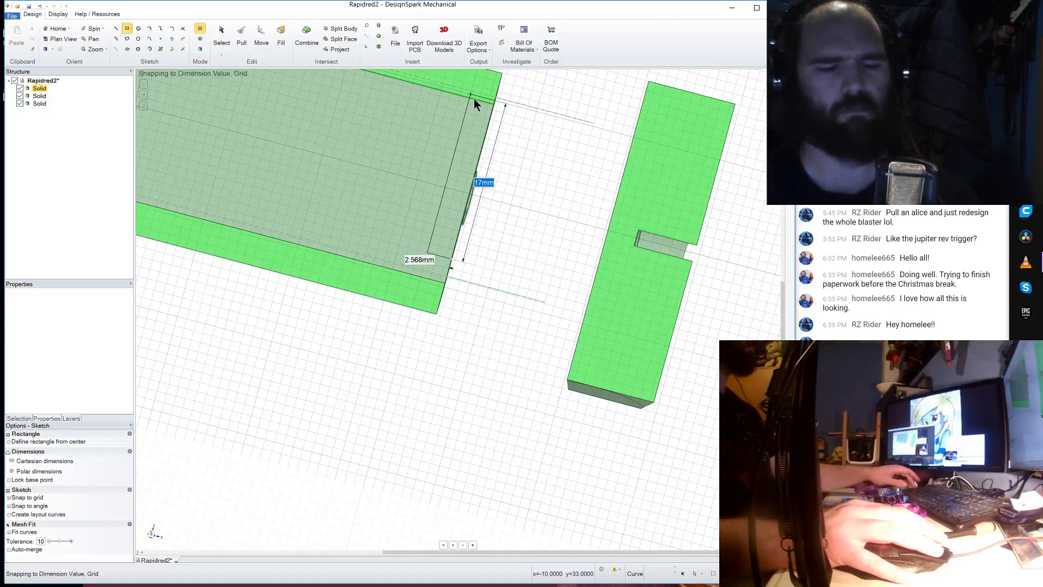
text(14)
key(Tab)
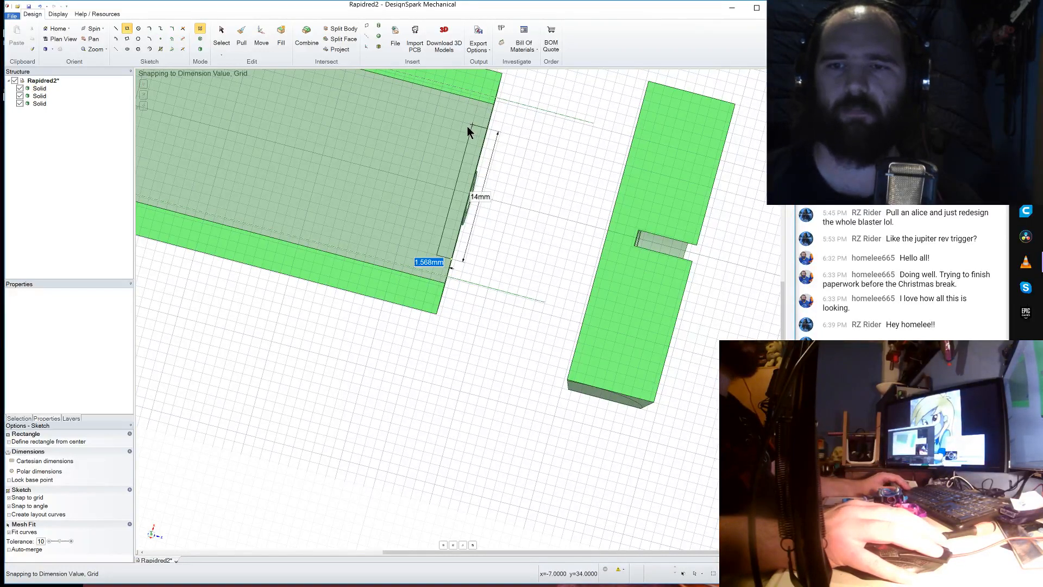
click(463, 123)
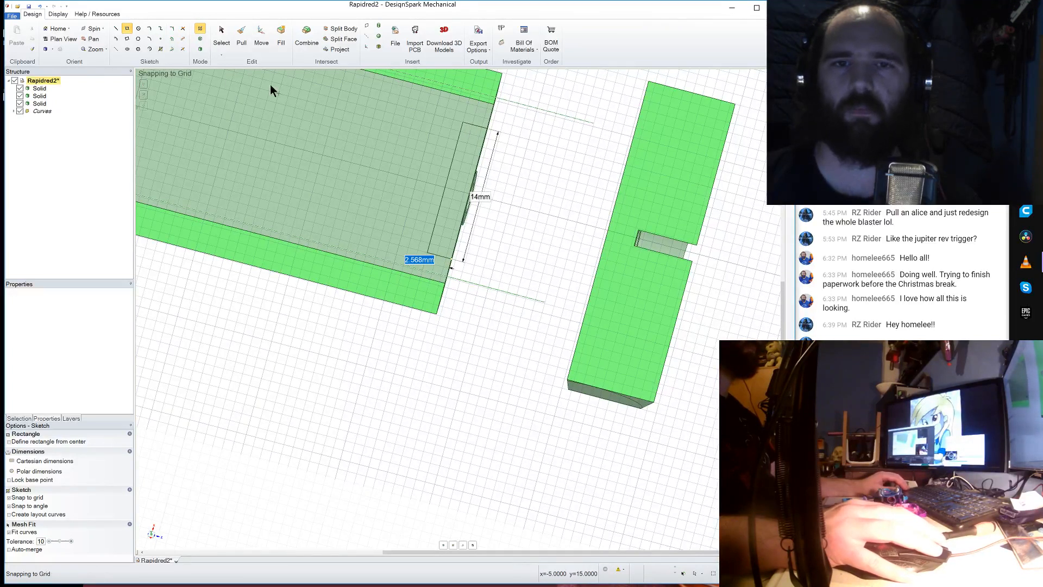
- Offset the rectangle's three inner sides slightly to form a very narrow band around its outline
click(172, 39)
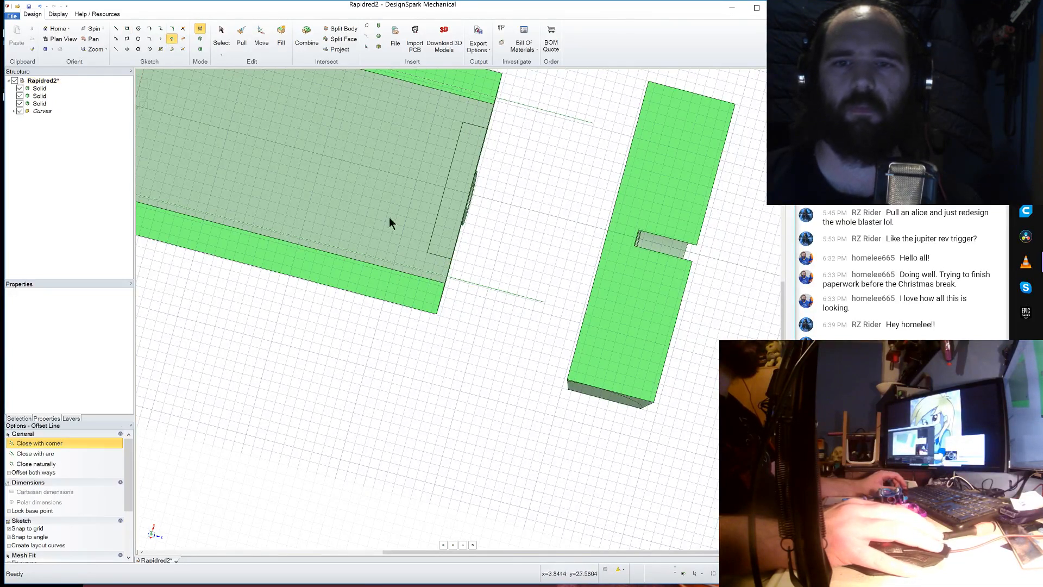
click(441, 254)
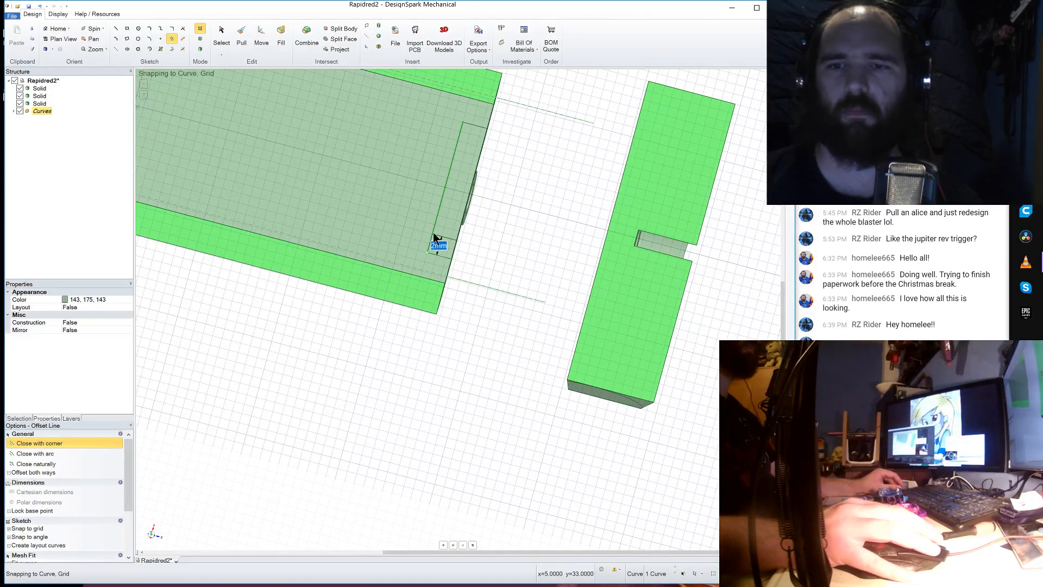
click(477, 125)
key(Escape)
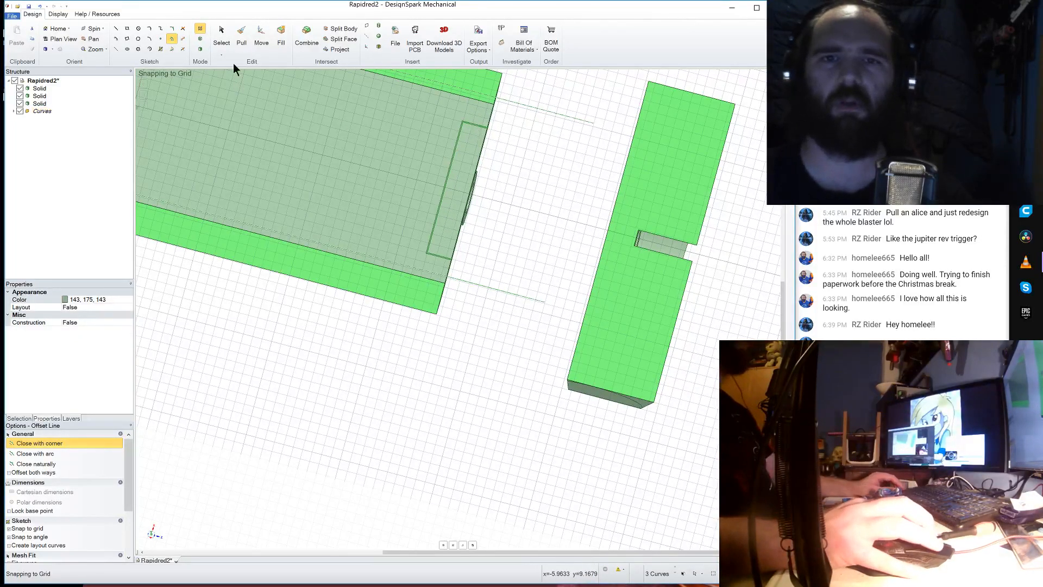
- Try to pull the narrow outline band as a cut through the wall at the boss, and undo that cut
click(241, 37)
middle_drag(479, 398, 452, 356)
scroll(532, 392, up, 5)
scroll(532, 391, up, 2)
click(543, 307)
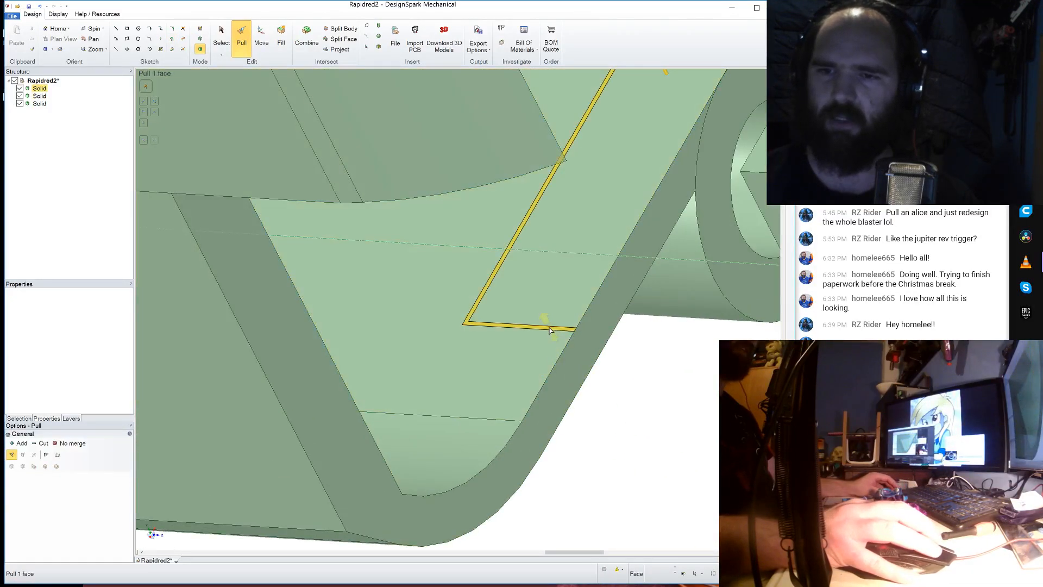
ctrl+click(627, 425)
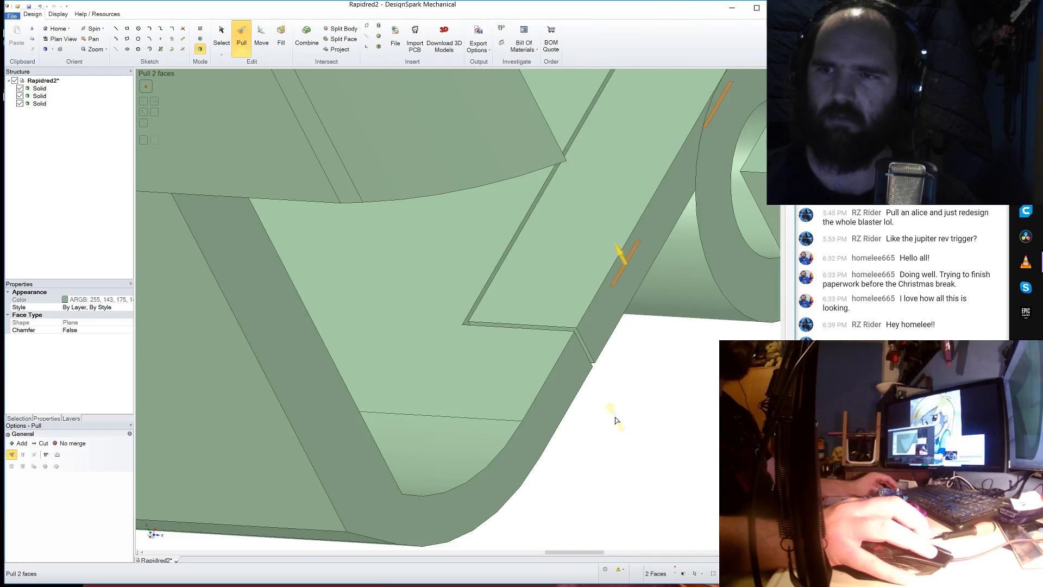
middle_drag(616, 420, 610, 391)
scroll(607, 390, down, 3)
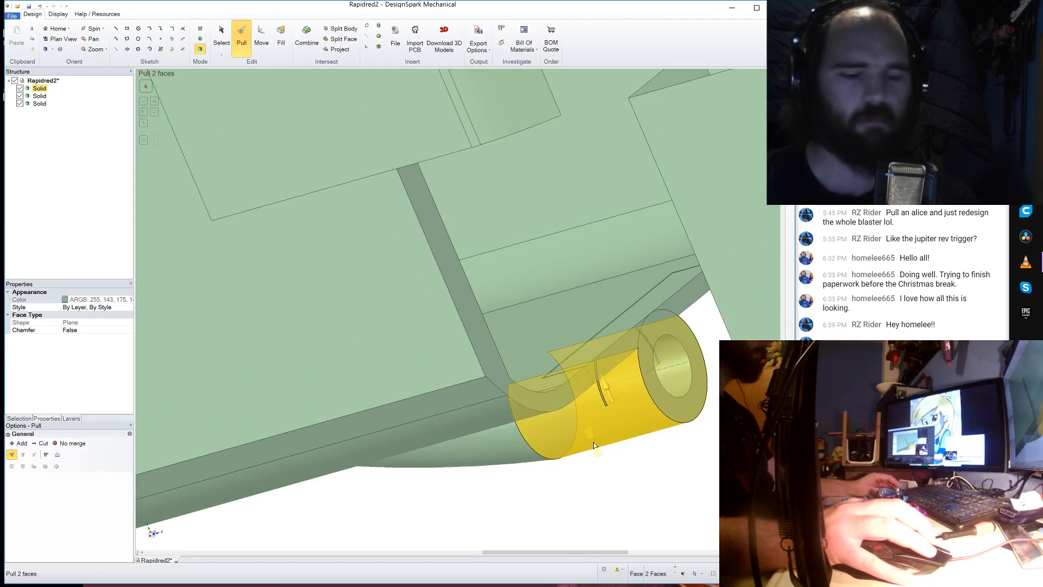
key(ctrl+z)
- Pull the narrow outline band as a cut through the wall and boss, splitting the boss end off as a separate solid
middle_drag(593, 444, 590, 416)
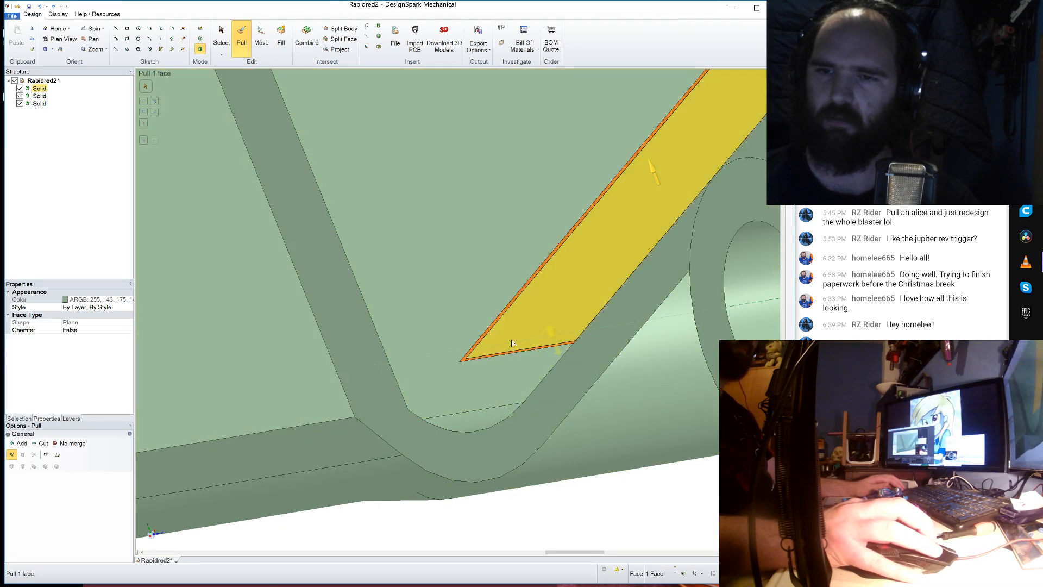
drag(490, 327, 717, 547)
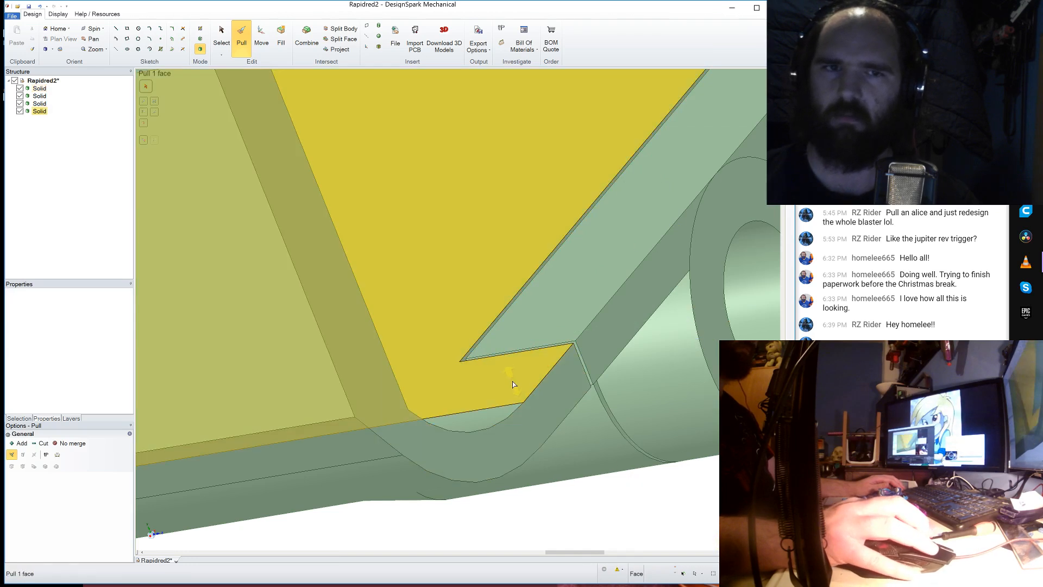
scroll(477, 249, down, 4)
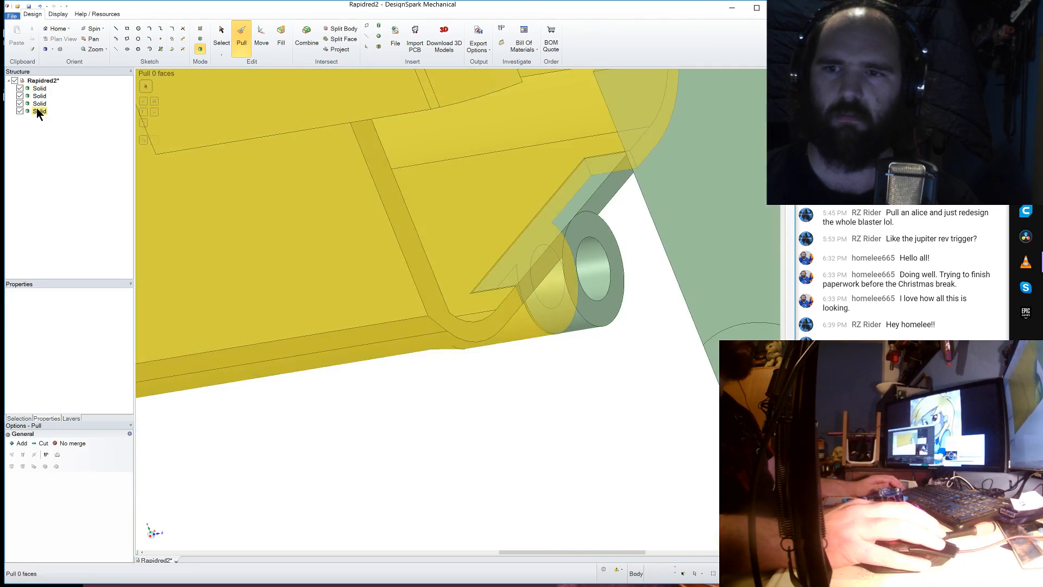
- Move the split-off boss end about 4.28 mm outward along the boss axis, away from the grip body
click(41, 89)
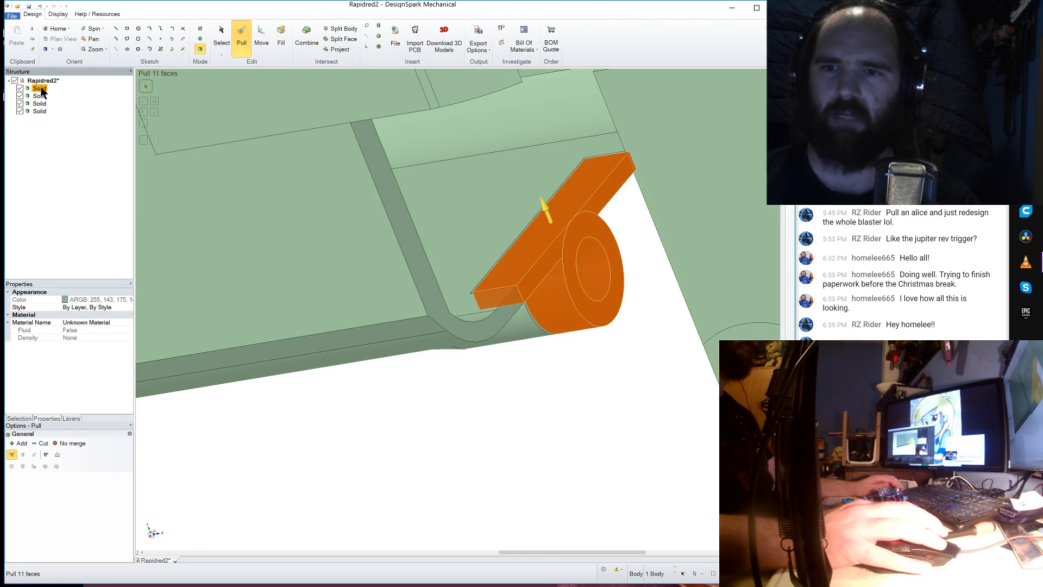
middle_drag(513, 350, 461, 312)
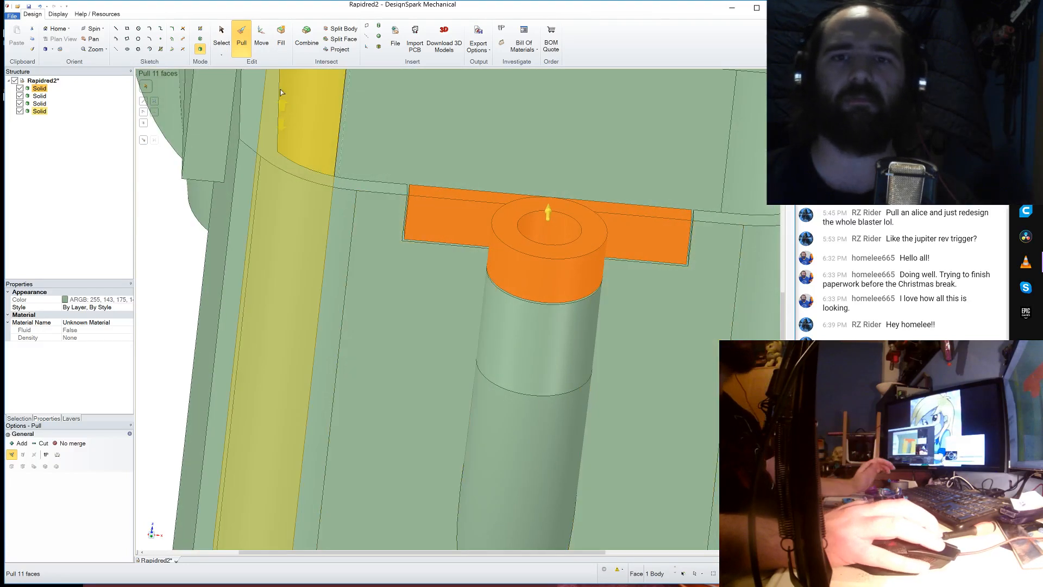
click(262, 38)
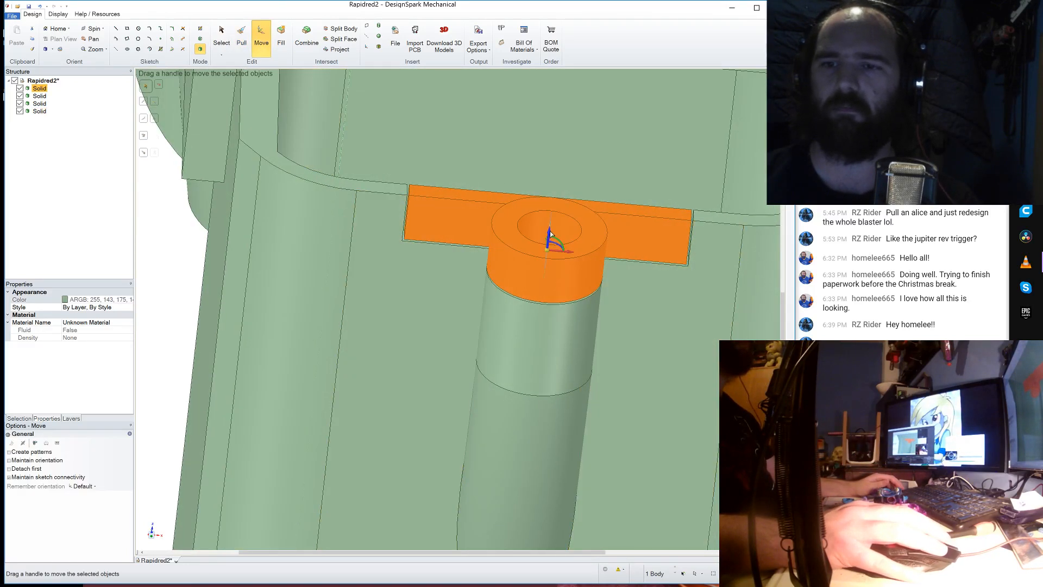
drag(550, 231, 555, 160)
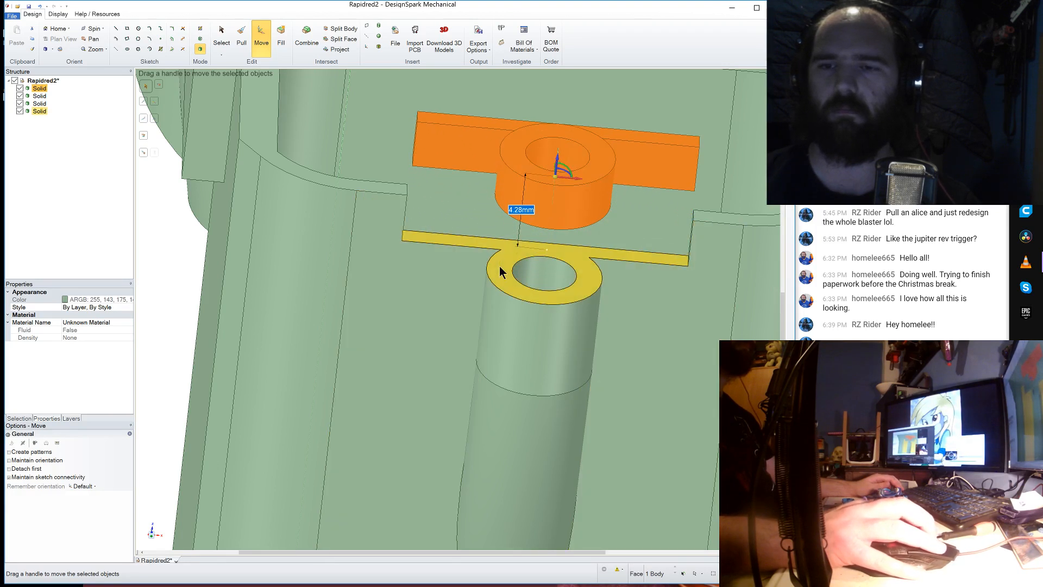
- Sketch a six-sided polygon with a 5.5 mm diameter on the boss's cut face, centred on the screw hole
click(499, 270)
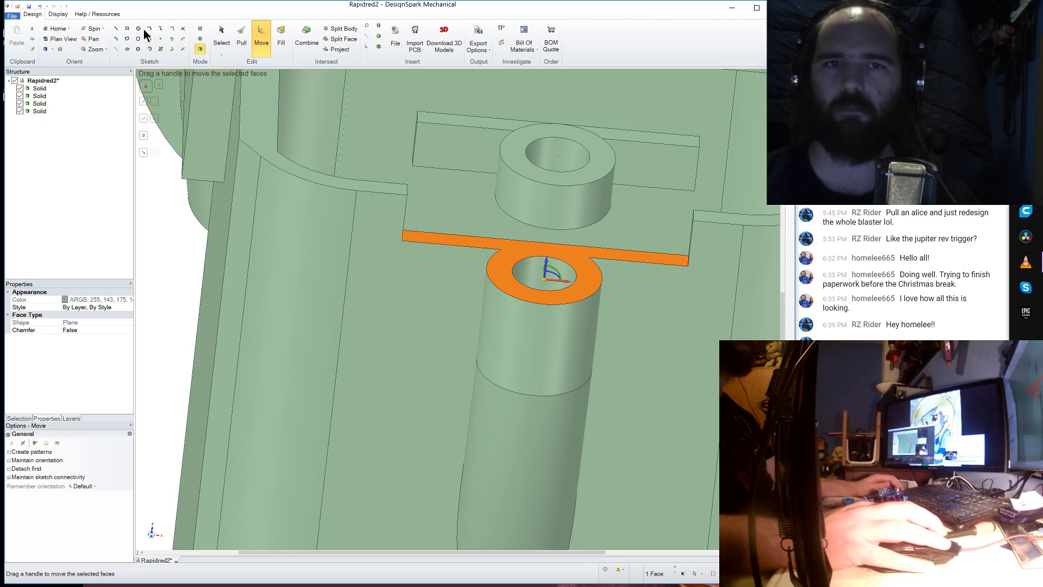
click(137, 50)
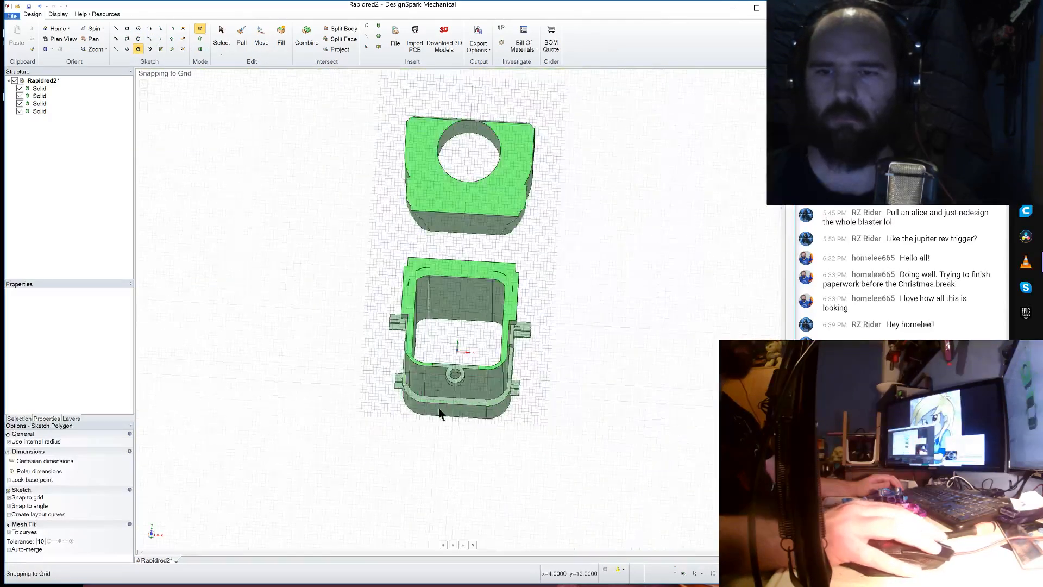
click(488, 307)
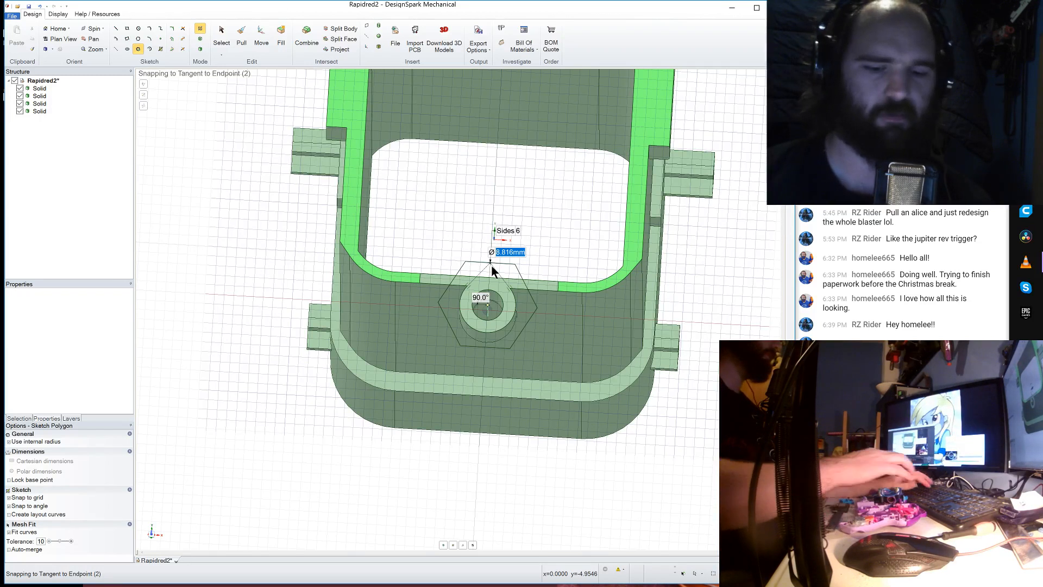
text(5.5)
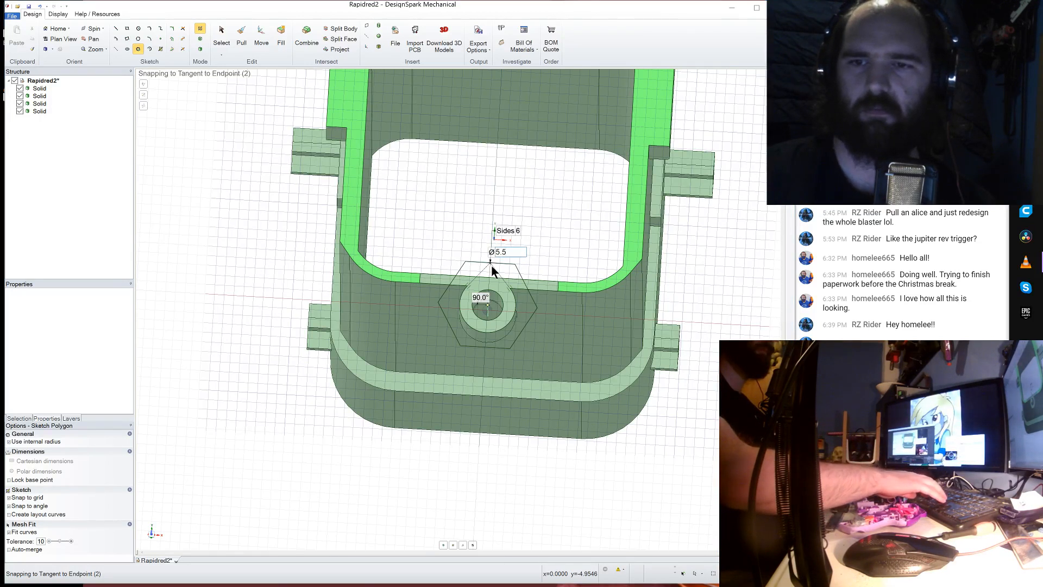
key(Tab)
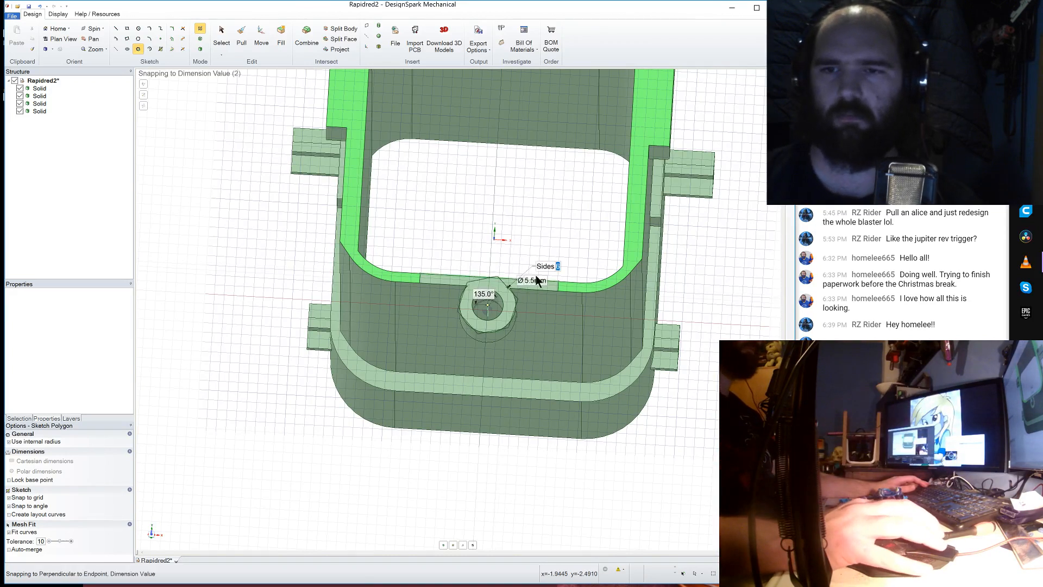
click(487, 263)
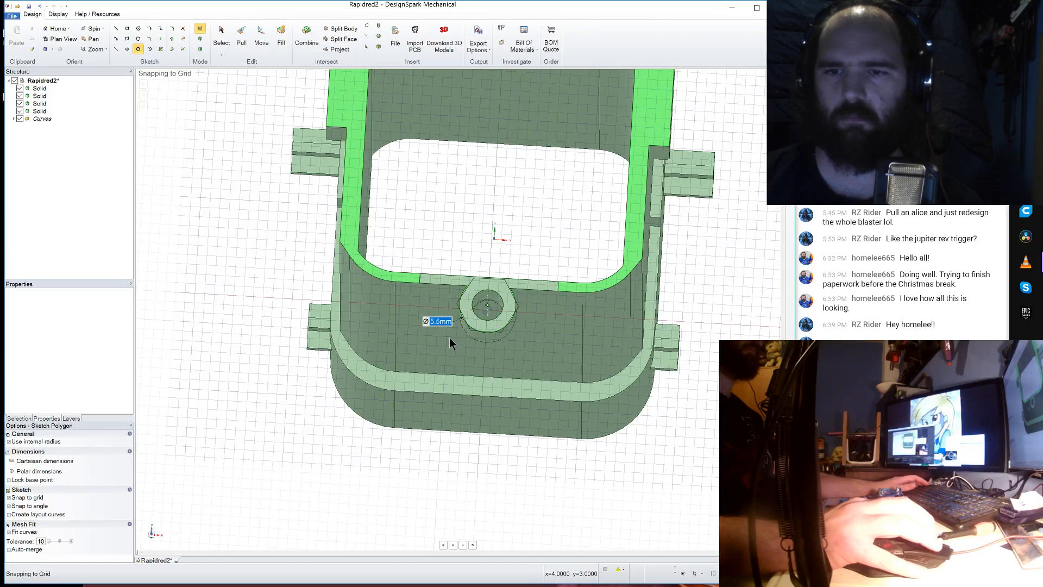
scroll(467, 326, up, 4)
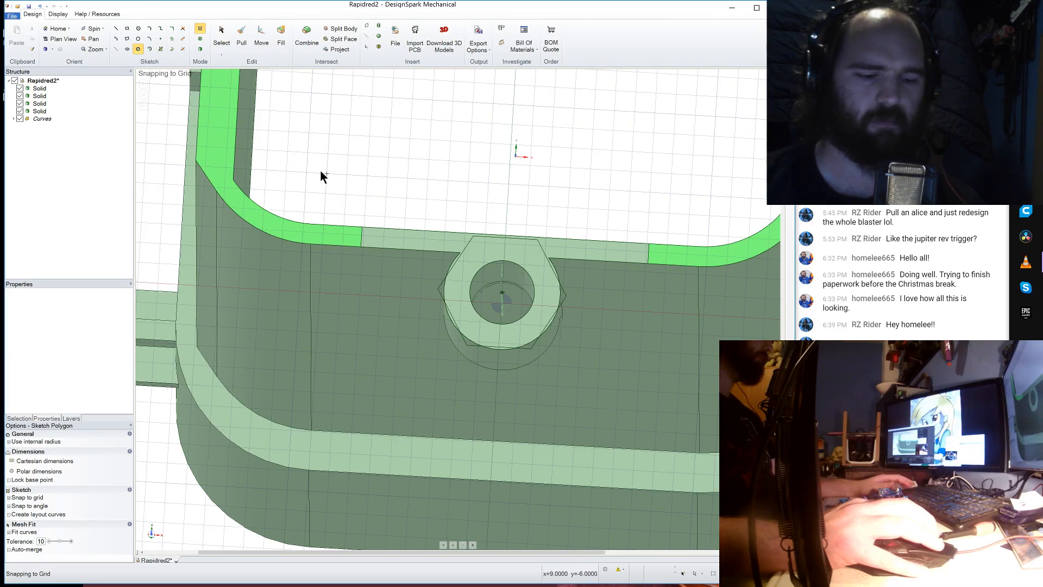
- Sketch an 8 mm diameter circle on the boss's cut face, centred on the screw hole
scroll(320, 170, down, 3)
click(138, 28)
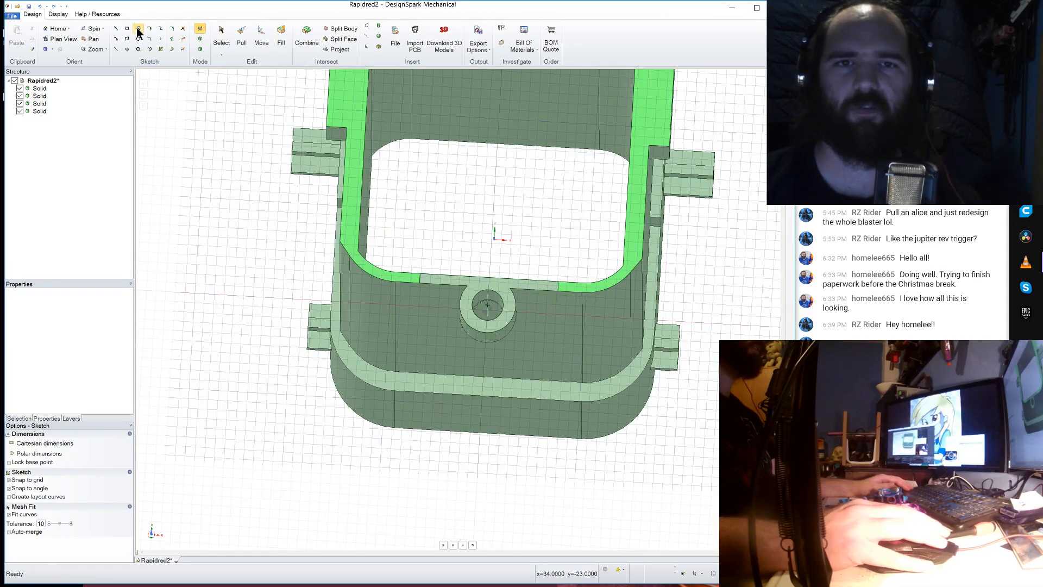
click(487, 305)
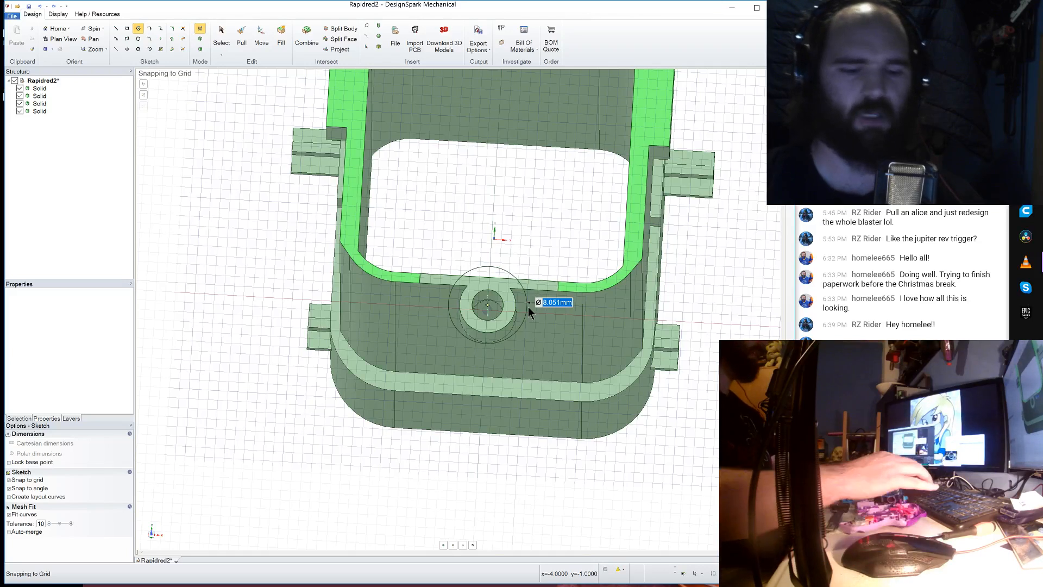
text(8)
key(Return)
- Sweep the ring face backward along the cylindrical edge of the boss to thicken its end into a wider collar
click(239, 34)
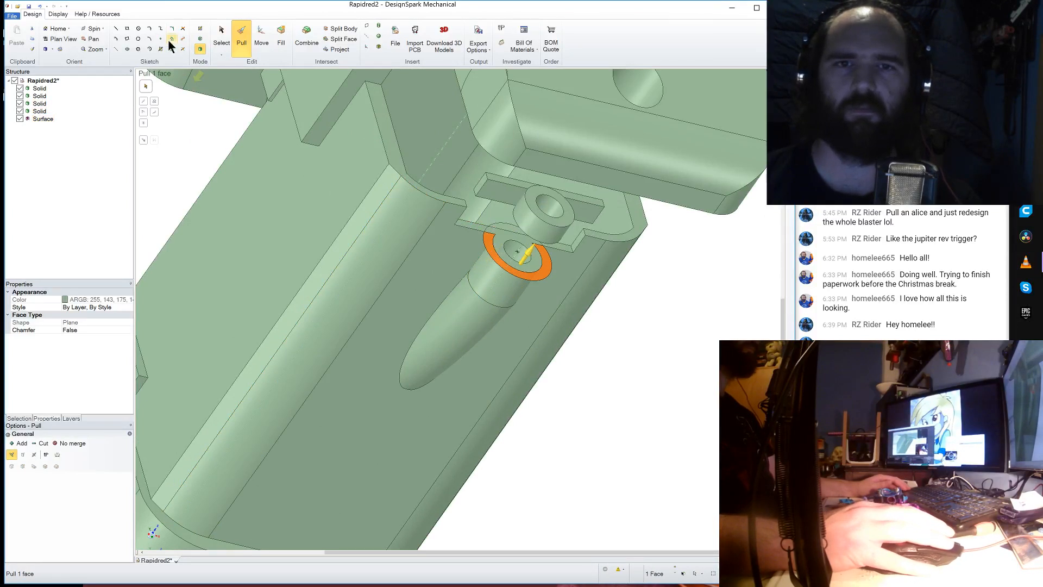
click(154, 112)
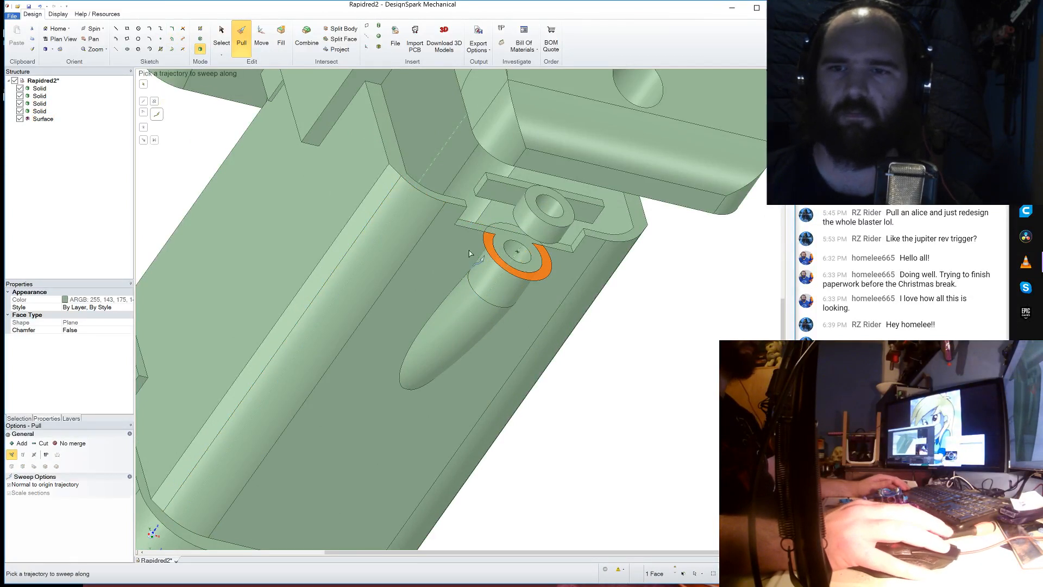
scroll(469, 253, up, 2)
middle_drag(481, 282, 509, 293)
click(478, 256)
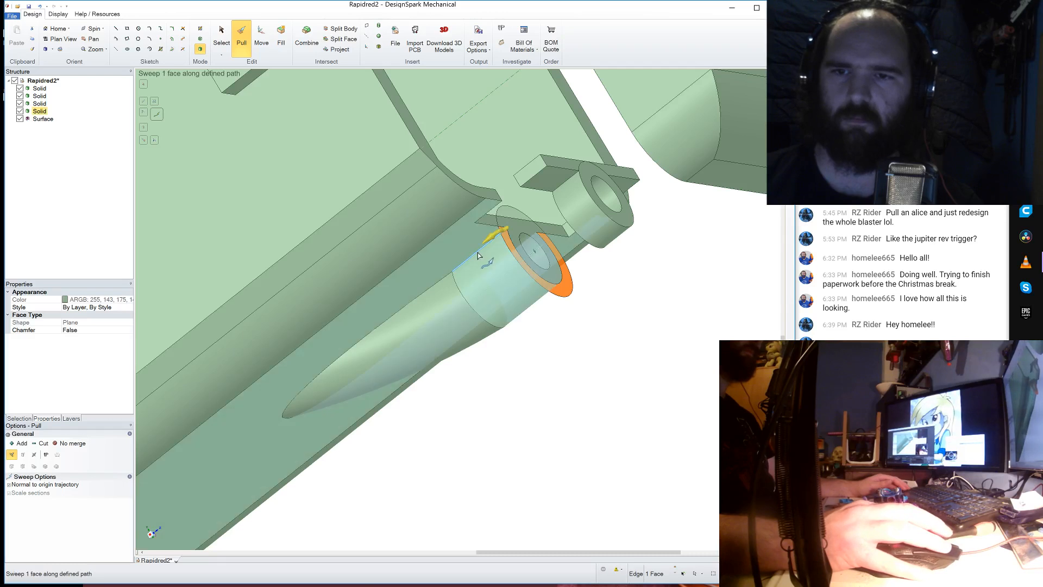
drag(496, 235, 153, 393)
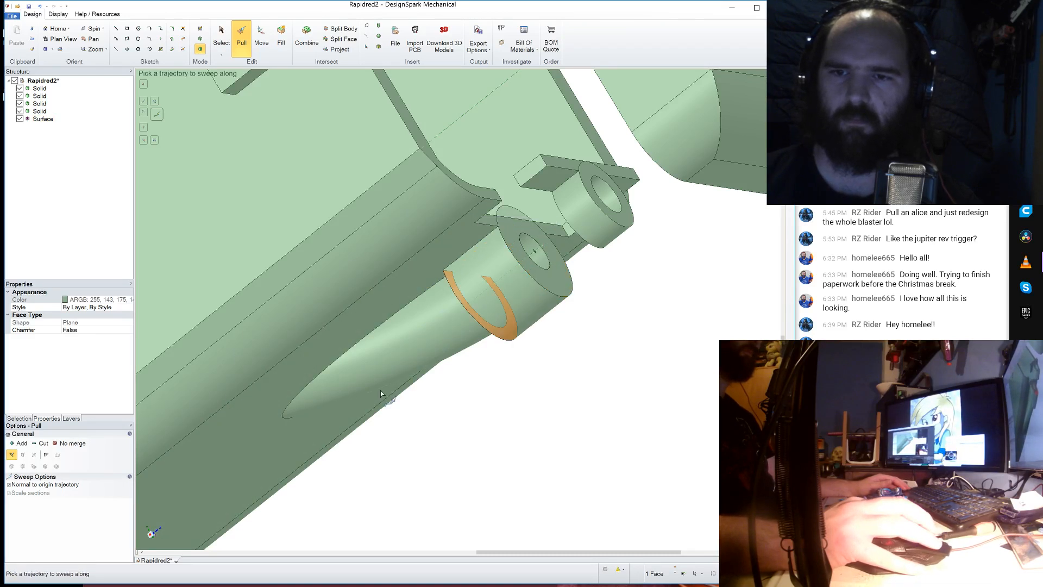
- Try to sweep the collar's rear ring face along the curved edge of the boss's tapered tail
click(438, 292)
middle_drag(437, 292, 562, 273)
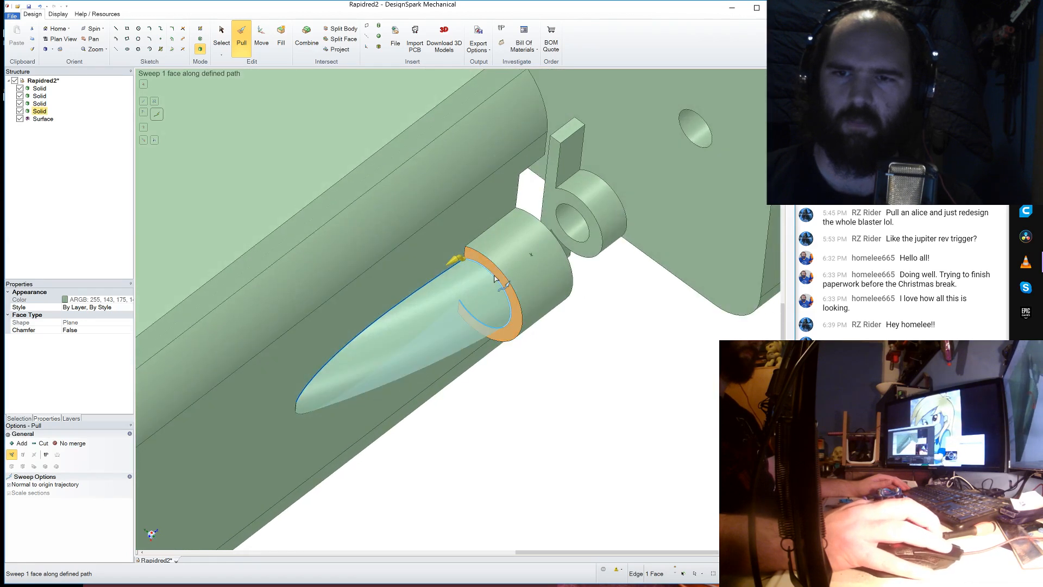
drag(474, 280, 193, 391)
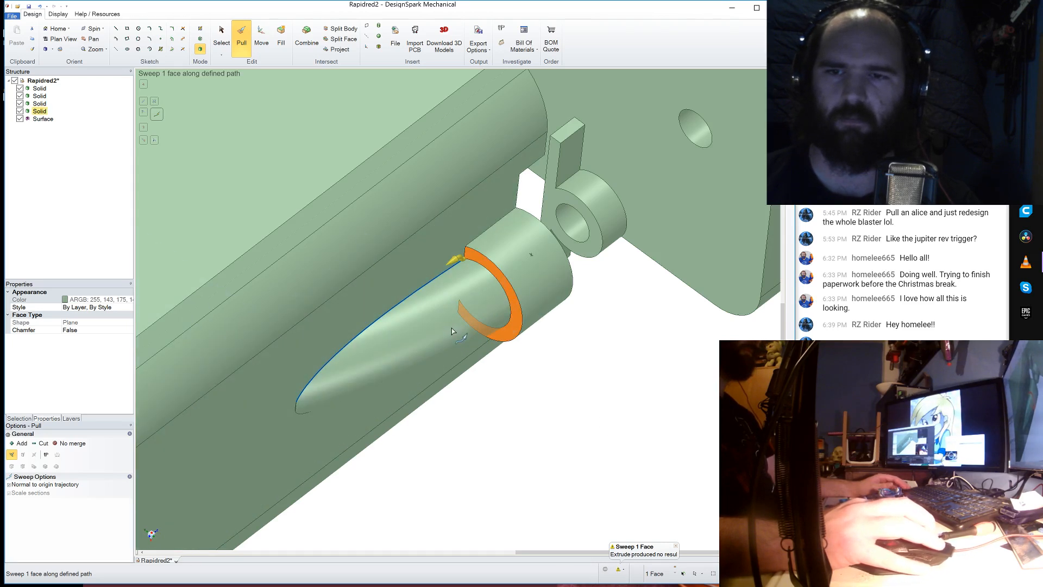
click(581, 367)
- Sketch a six-sided polygon about 5.75 mm in diameter on the thickened boss's end face, centred on the screw hole
middle_drag(586, 348, 516, 363)
click(535, 270)
click(535, 271)
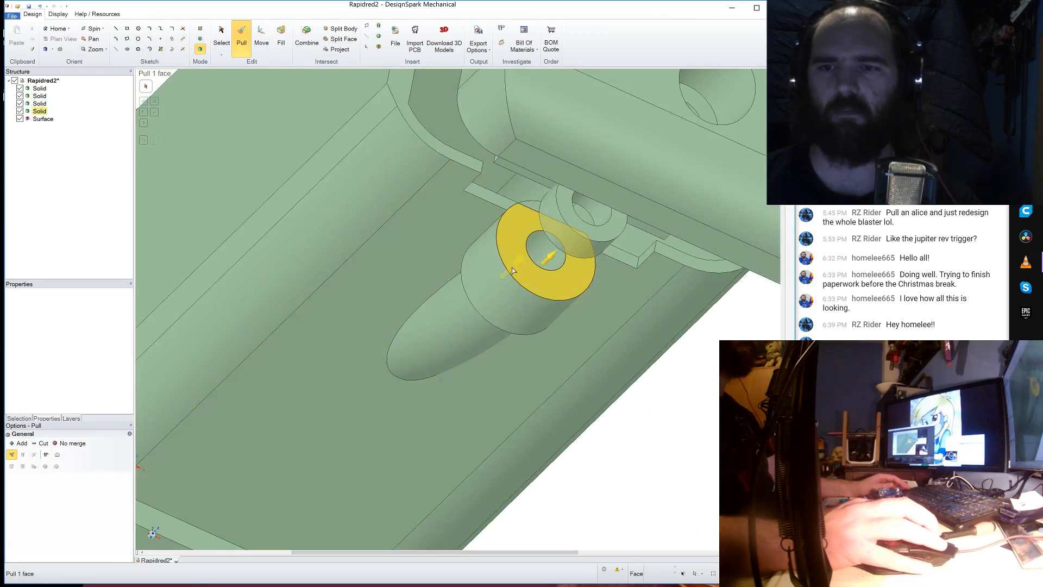
click(138, 49)
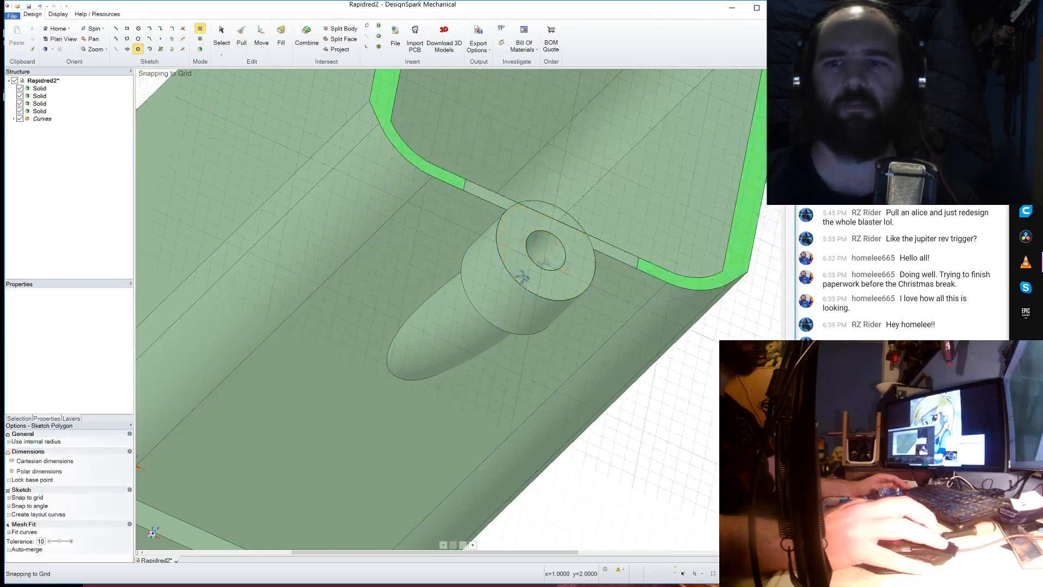
click(561, 244)
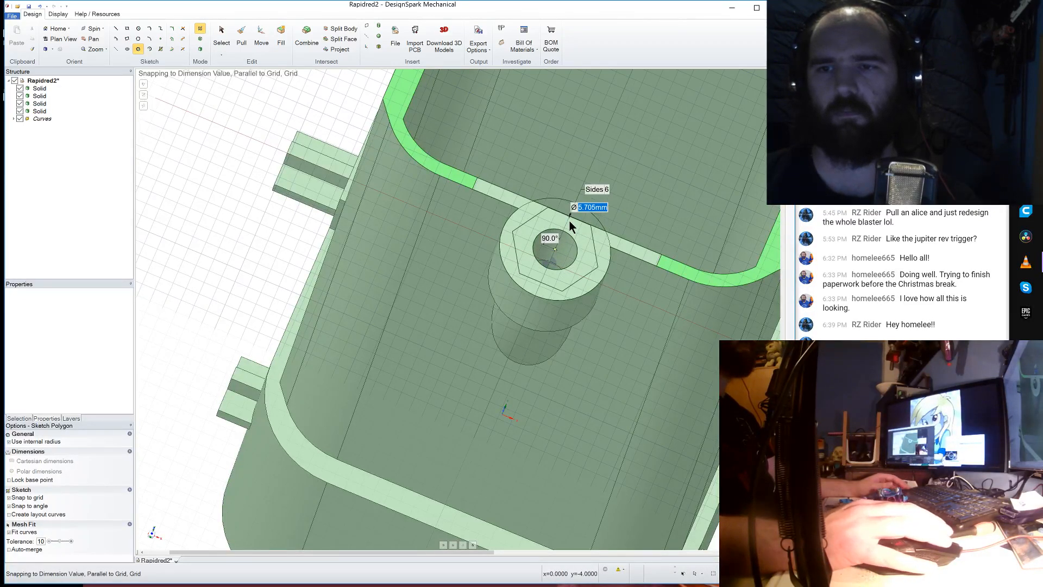
scroll(569, 220, up, 3)
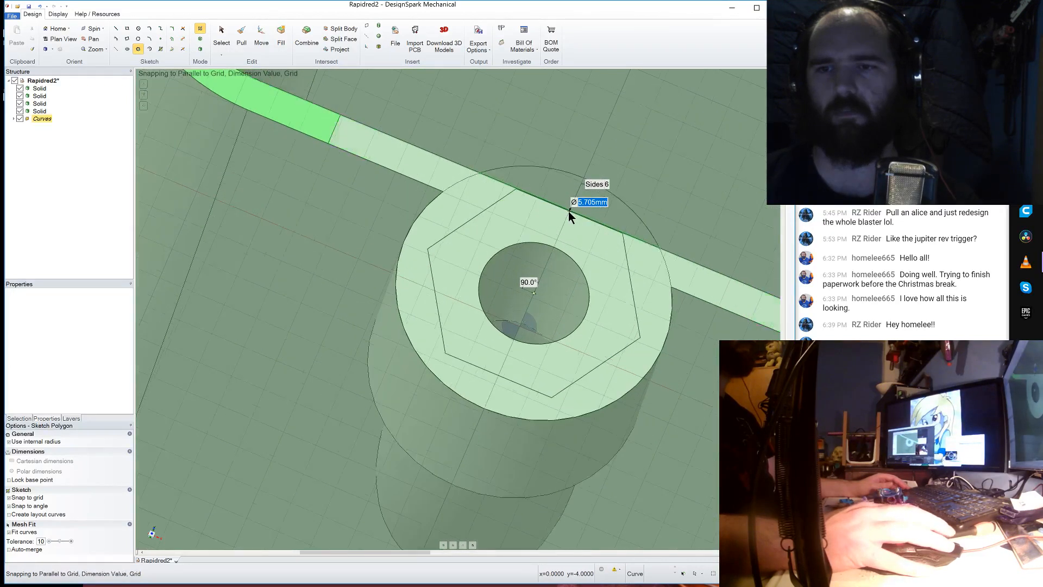
scroll(568, 211, up, 3)
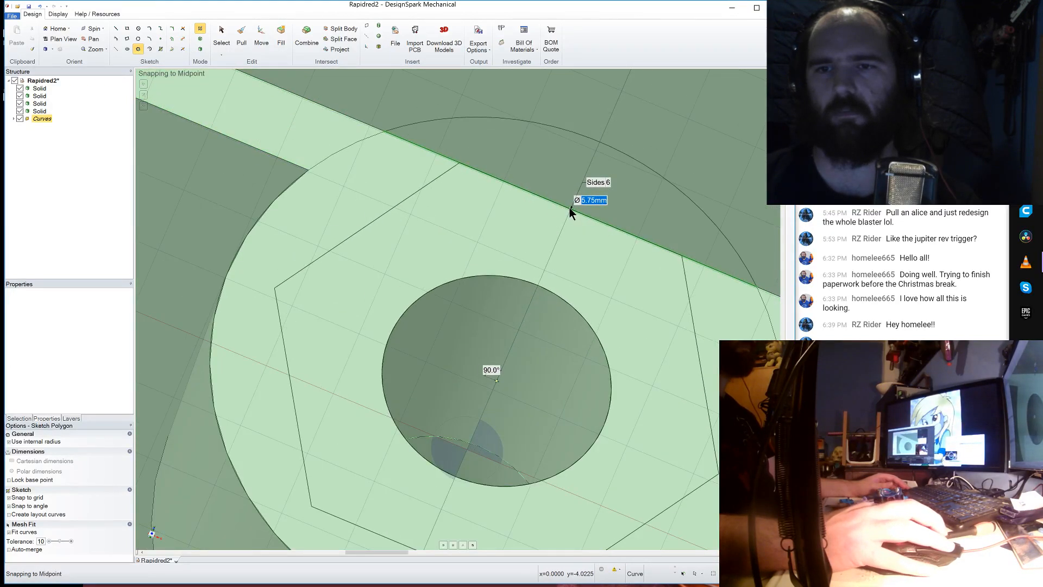
scroll(569, 207, down, 3)
- Pull the hexagonal face 2.5 mm into the boss to cut the nut recess
click(242, 35)
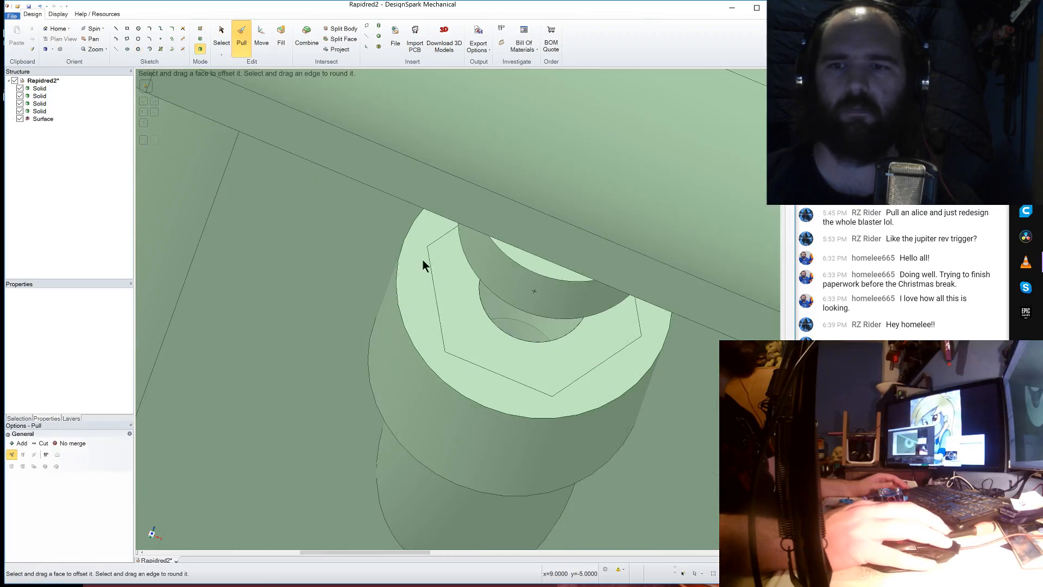
click(452, 300)
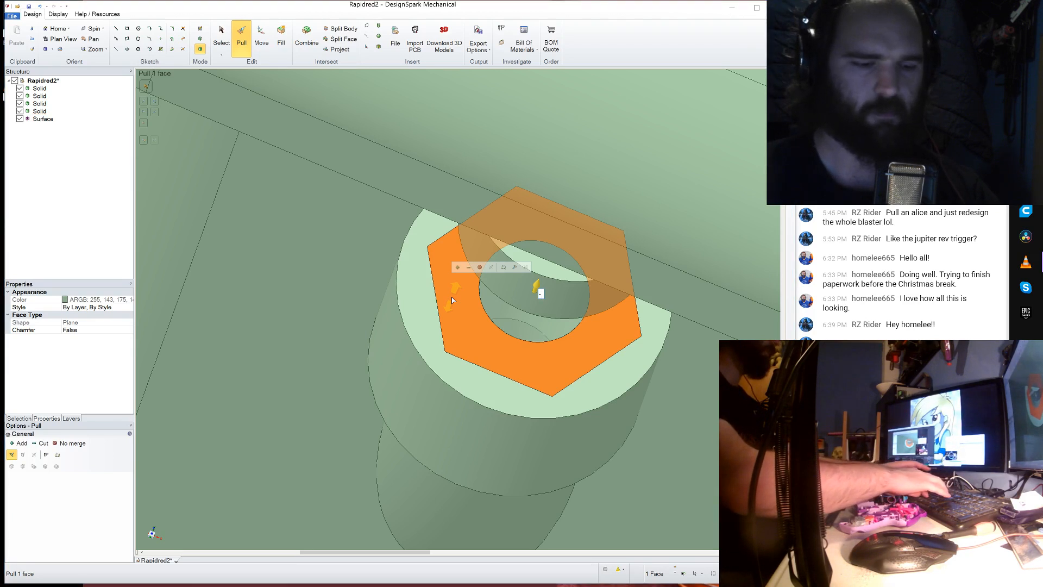
text(5)
key(Return)
scroll(520, 327, down, 5)
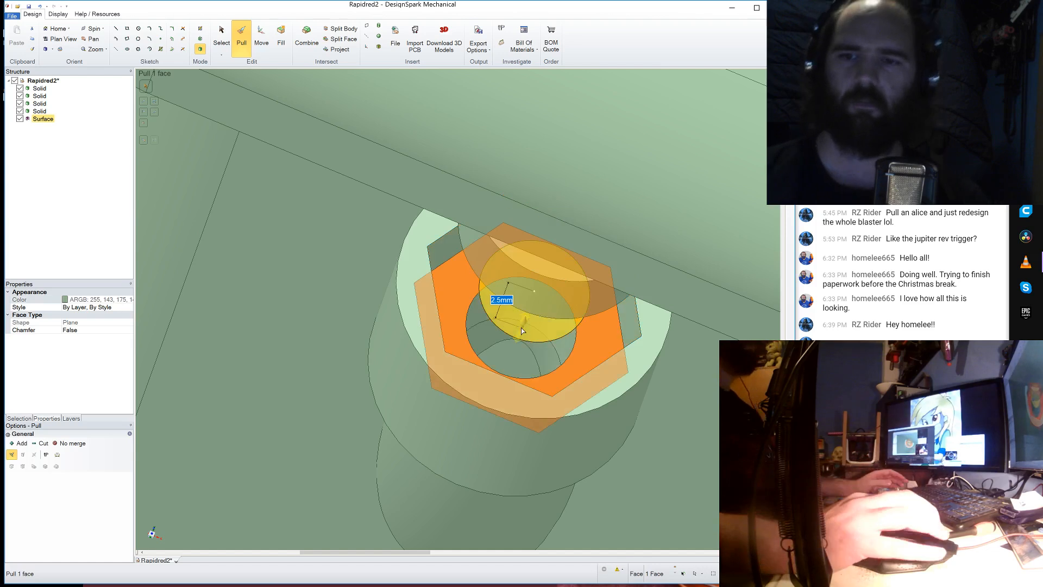
click(708, 492)
middle_drag(421, 347, 459, 313)
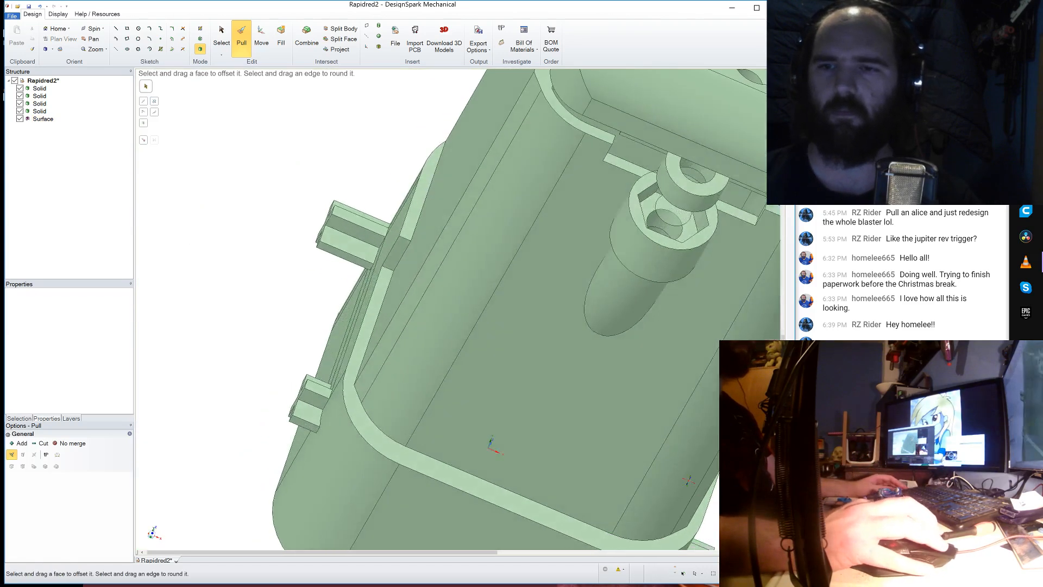
- Delete the leftover surface body at the mouth of the hexagonal nut recess
scroll(459, 314, down, 3)
middle_drag(671, 341, 699, 330)
click(611, 341)
click(707, 345)
scroll(706, 344, up, 4)
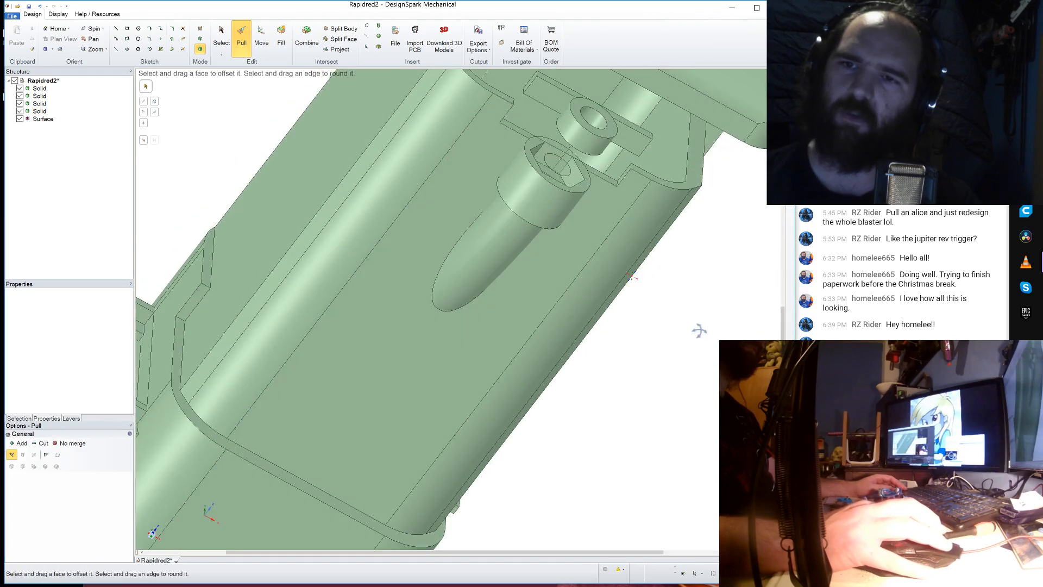
scroll(668, 364, down, 2)
scroll(612, 259, up, 4)
click(610, 268)
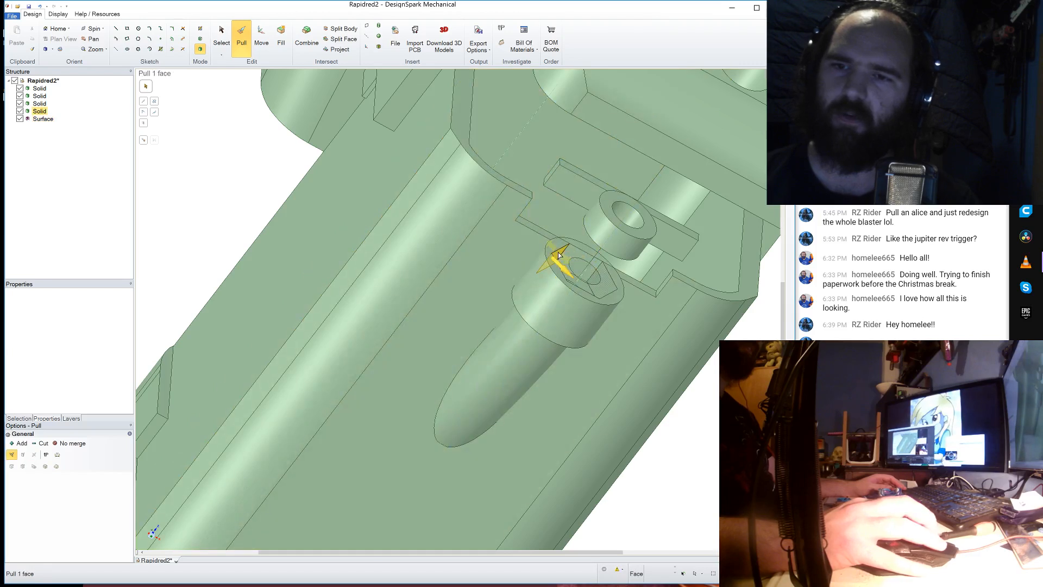
click(575, 263)
click(44, 119)
right_click(43, 120)
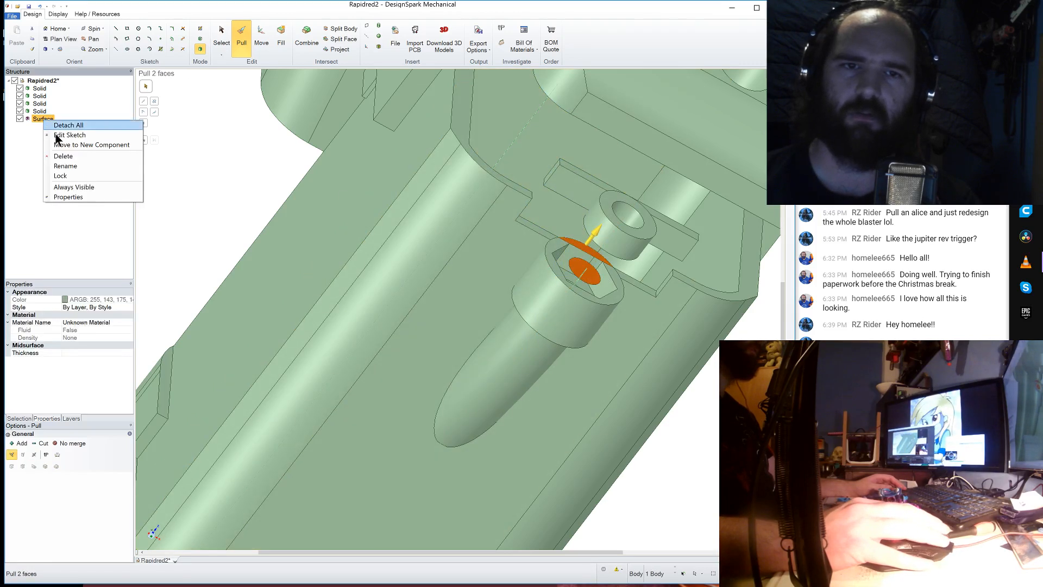
click(66, 155)
- Examine the hexagonal nut recess, its floor and screw hole, and the separate boss end facing it
click(454, 255)
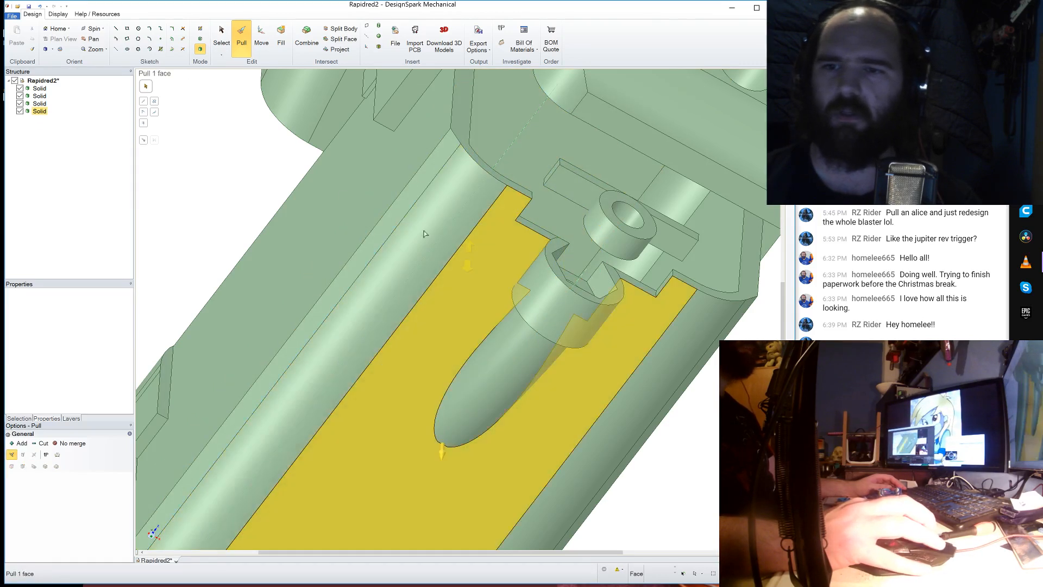
click(513, 355)
middle_drag(520, 342, 494, 347)
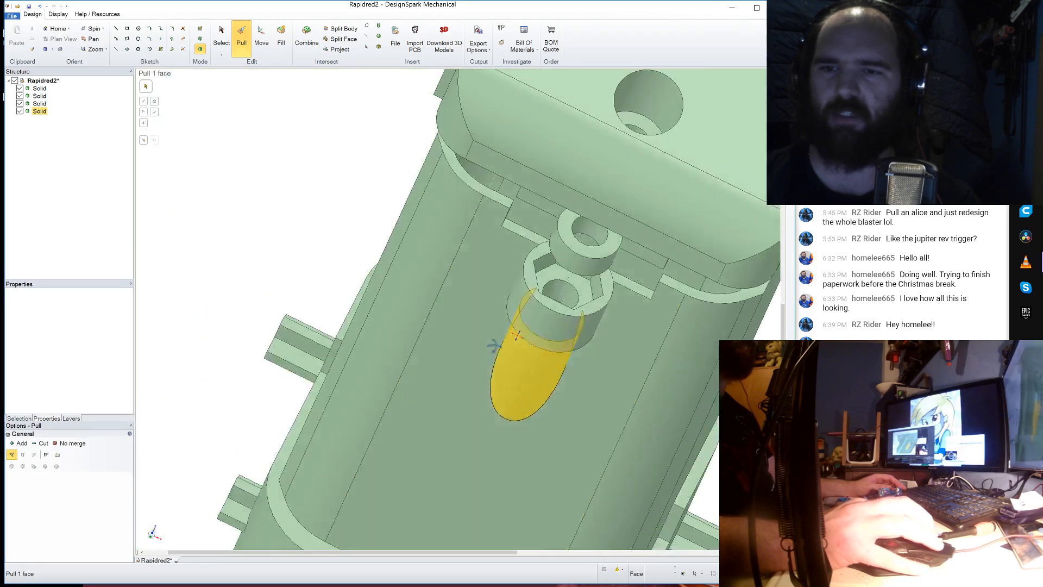
click(546, 309)
middle_drag(546, 309, 544, 296)
click(544, 293)
click(546, 285)
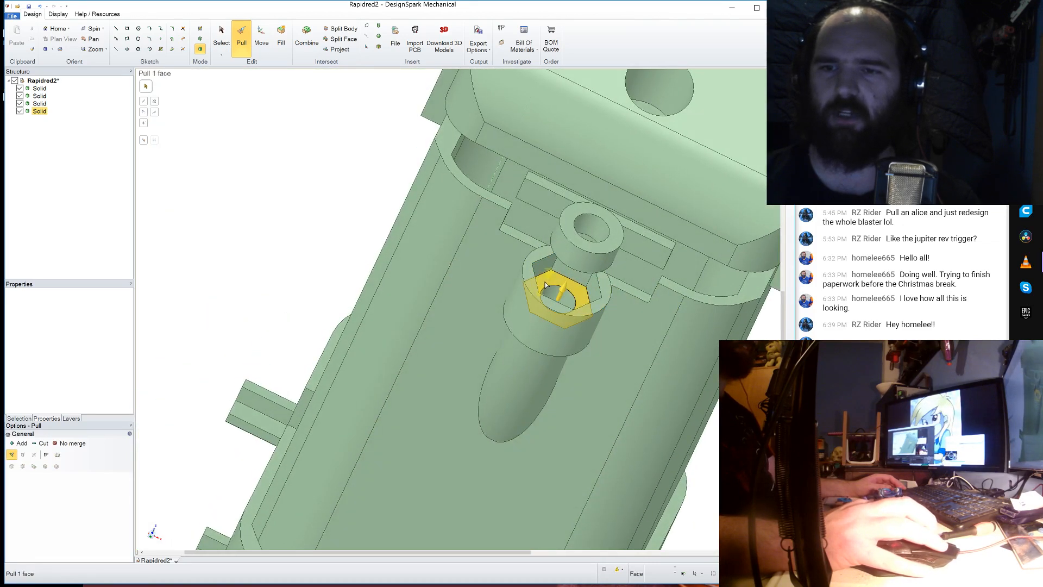
click(572, 223)
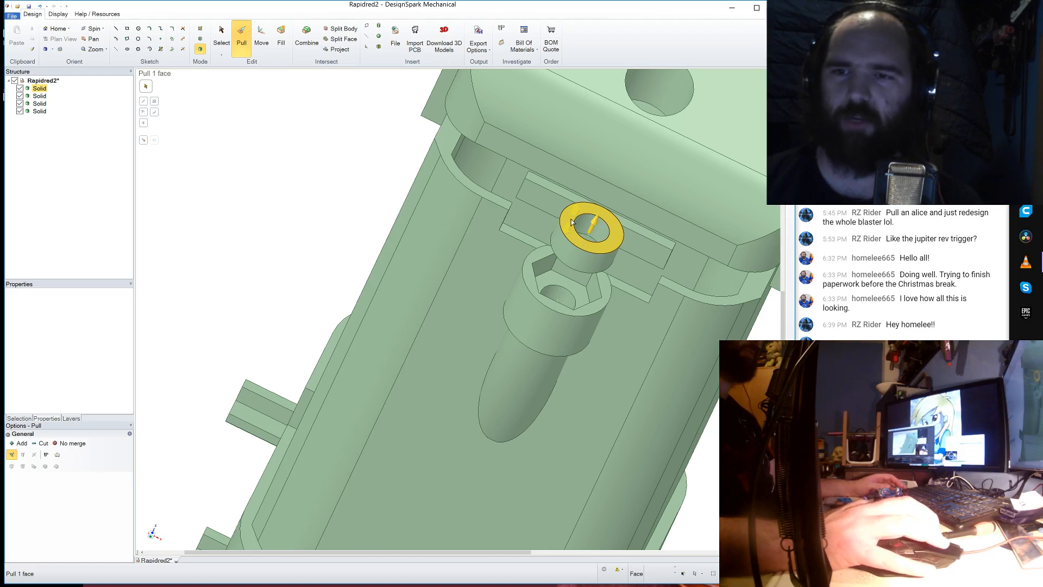
click(552, 291)
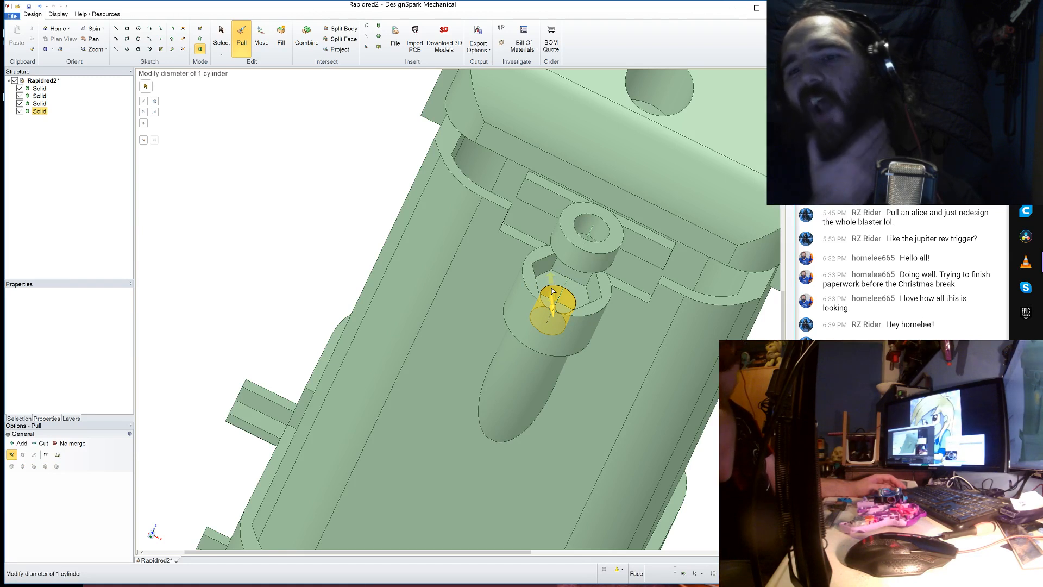
- Set the radius of the separate boss end's outer cylindrical face to 4 mm
click(576, 263)
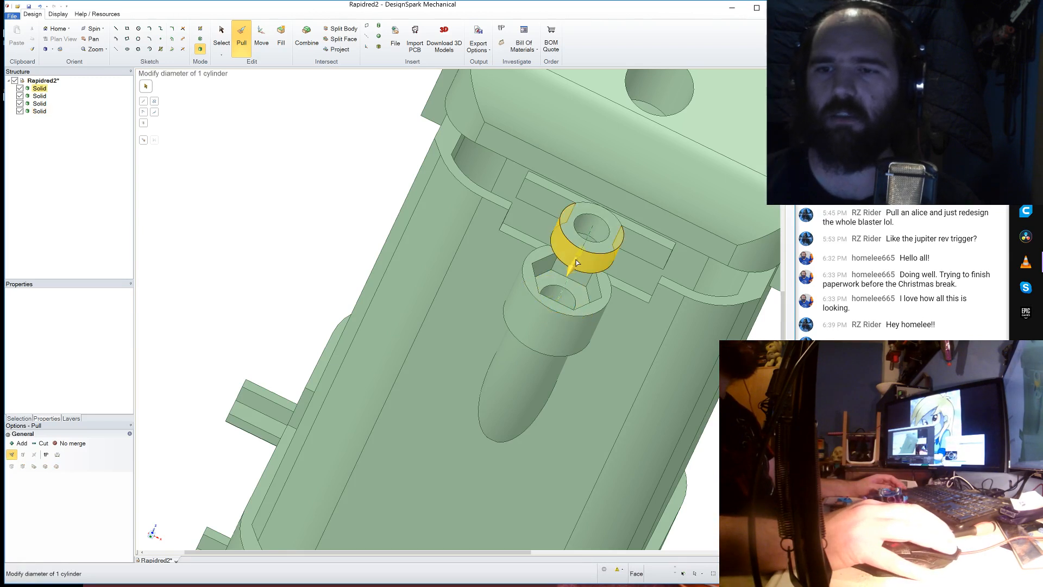
click(577, 263)
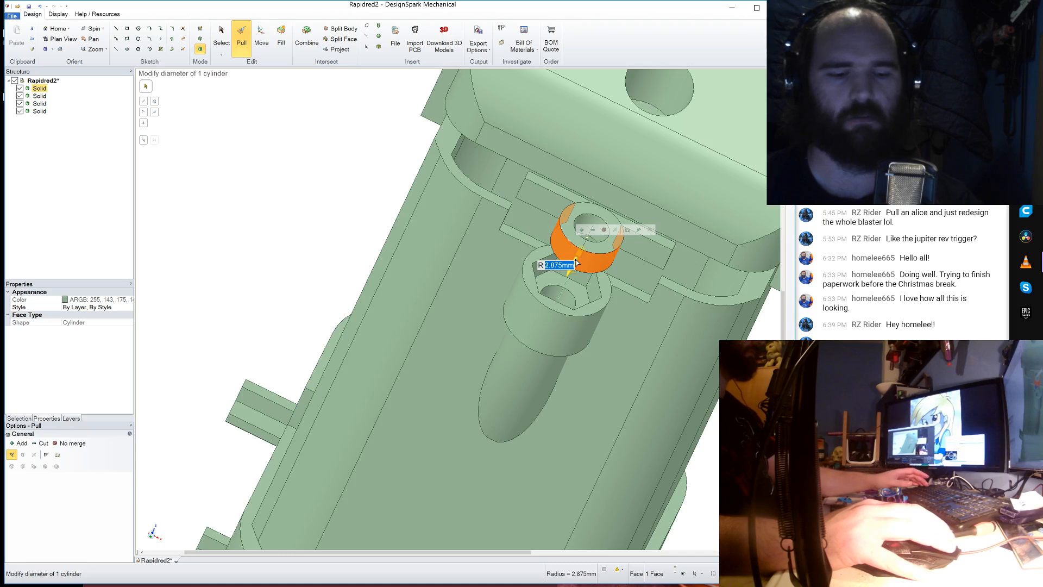
text(4)
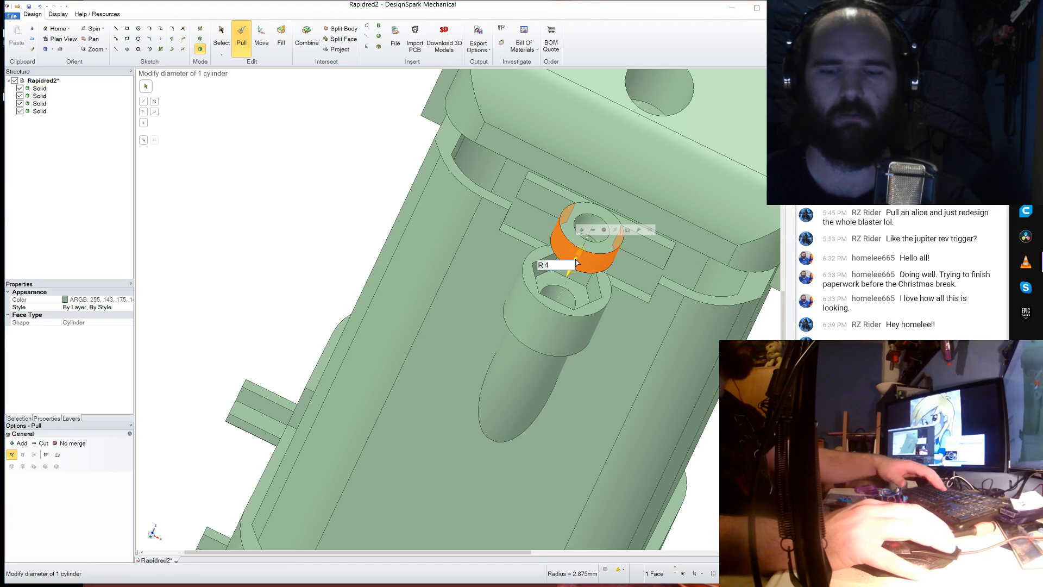
key(Return)
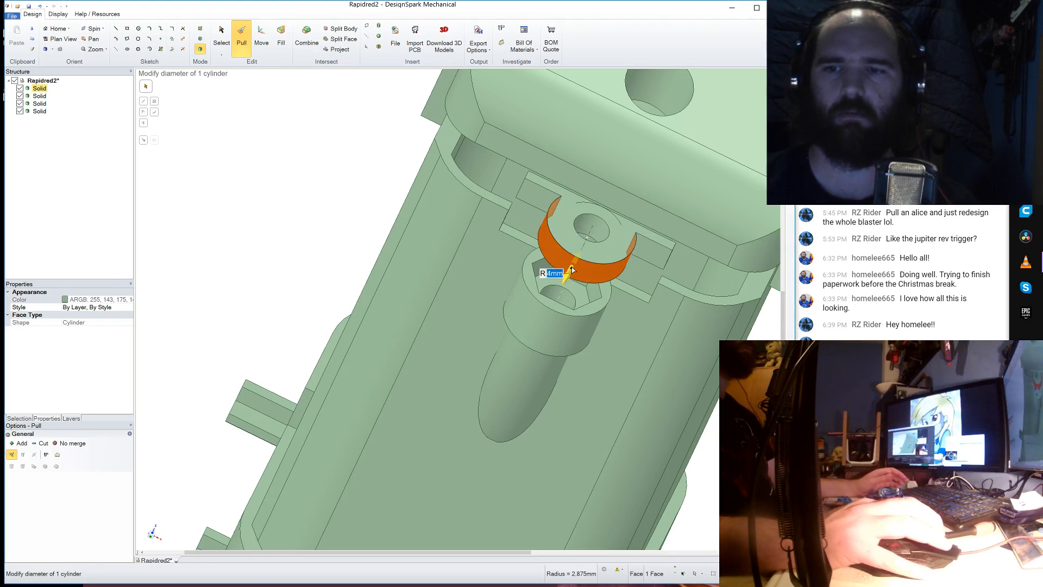
- Try to shift only the boss end's outer cylindrical face about 1.42 mm sideways, and undo that move
click(263, 37)
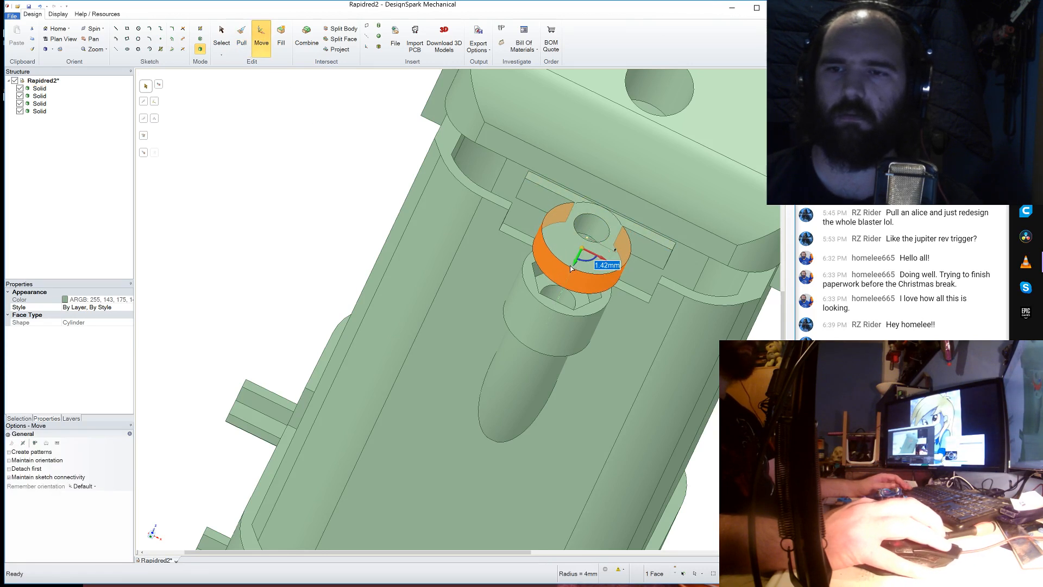
drag(570, 266, 565, 273)
key(ctrl+z)
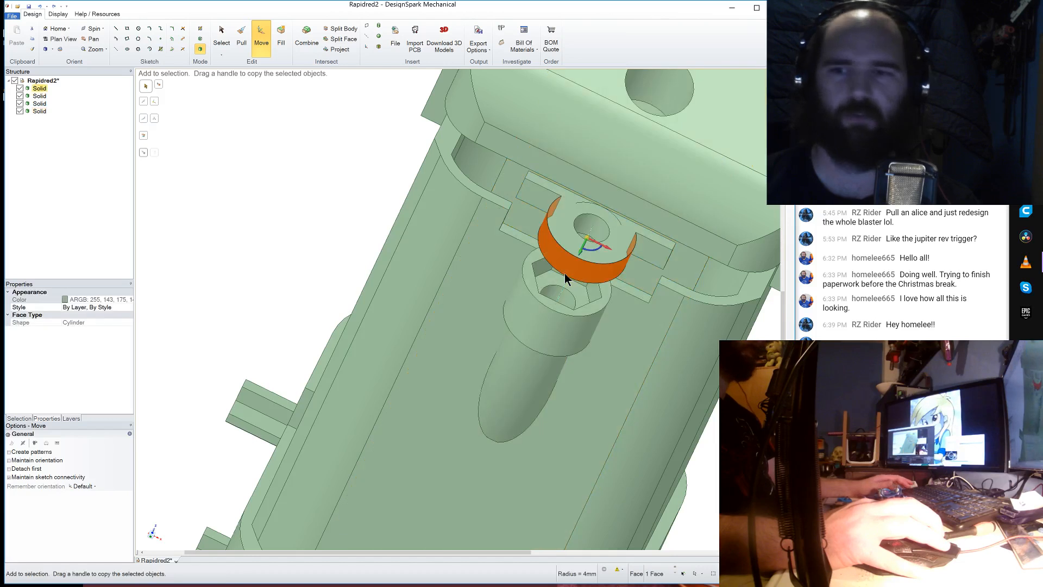
- Move the whole boss end solid with its crossbar about 3.94 mm inward along the boss axis, against the thickened boss
click(317, 88)
click(34, 89)
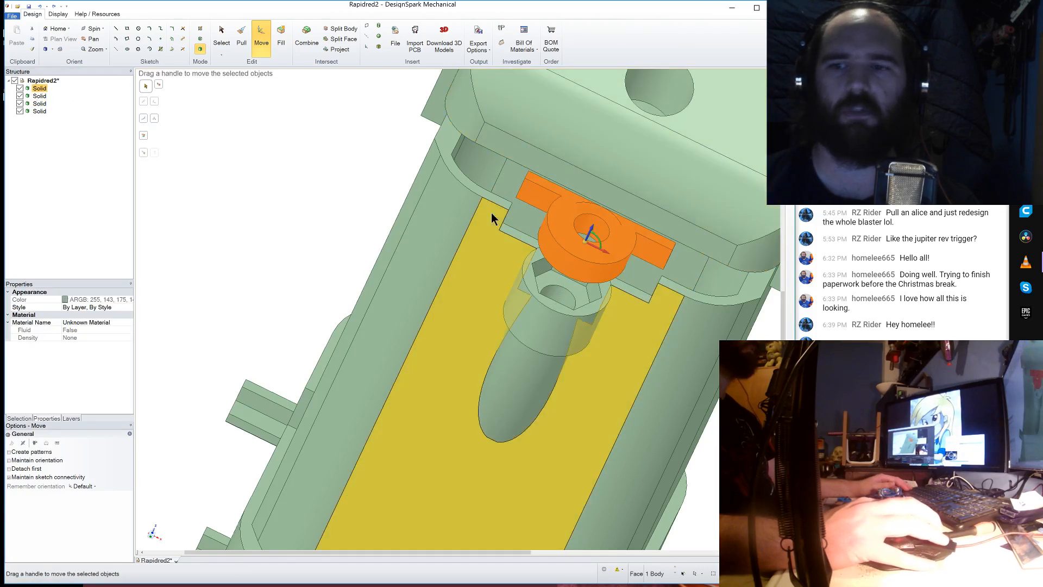
drag(592, 232, 575, 258)
middle_drag(575, 258, 568, 340)
mouse_move(531, 203)
middle_down()
mouse_move(513, 210)
mouse_move(535, 199)
middle_up()
scroll(535, 199, up, 5)
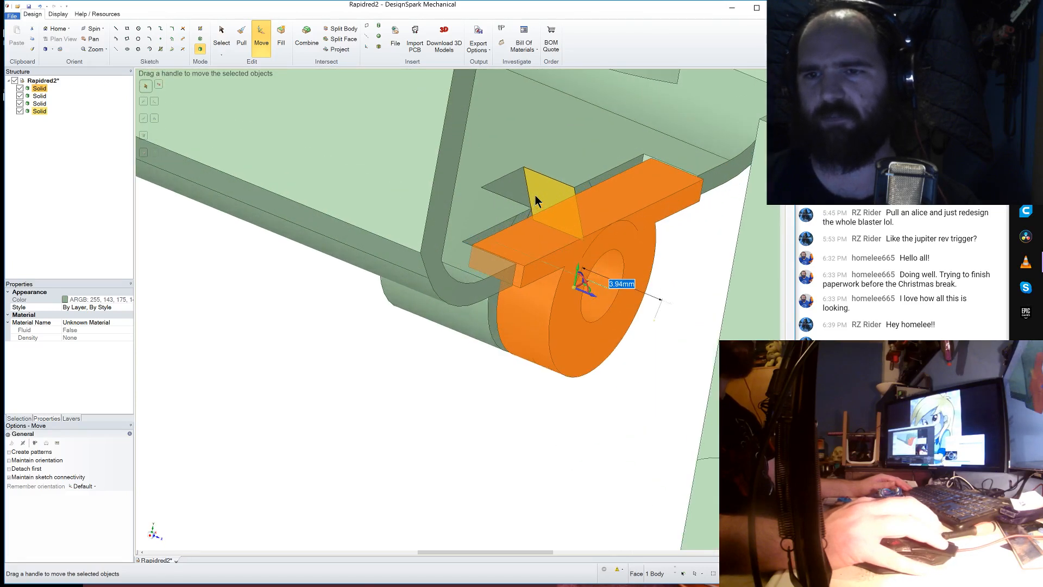
- Move the boss end solid back outward along the boss axis, to about 1.54 mm beyond where its move began
middle_drag(535, 196, 507, 85)
scroll(465, 106, down, 4)
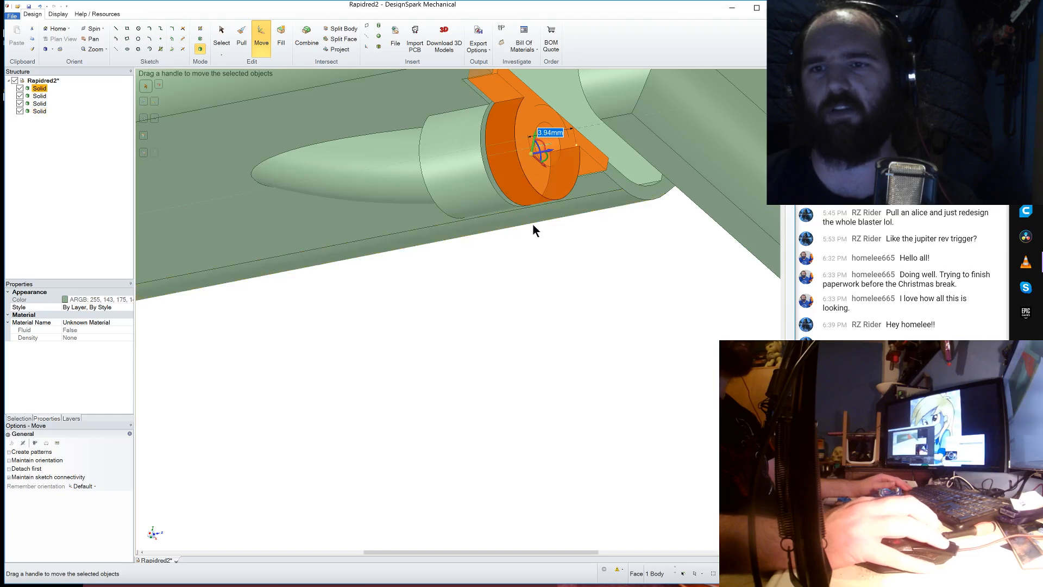
middle_drag(532, 228, 584, 223)
drag(584, 227, 651, 229)
middle_drag(645, 266, 525, 109)
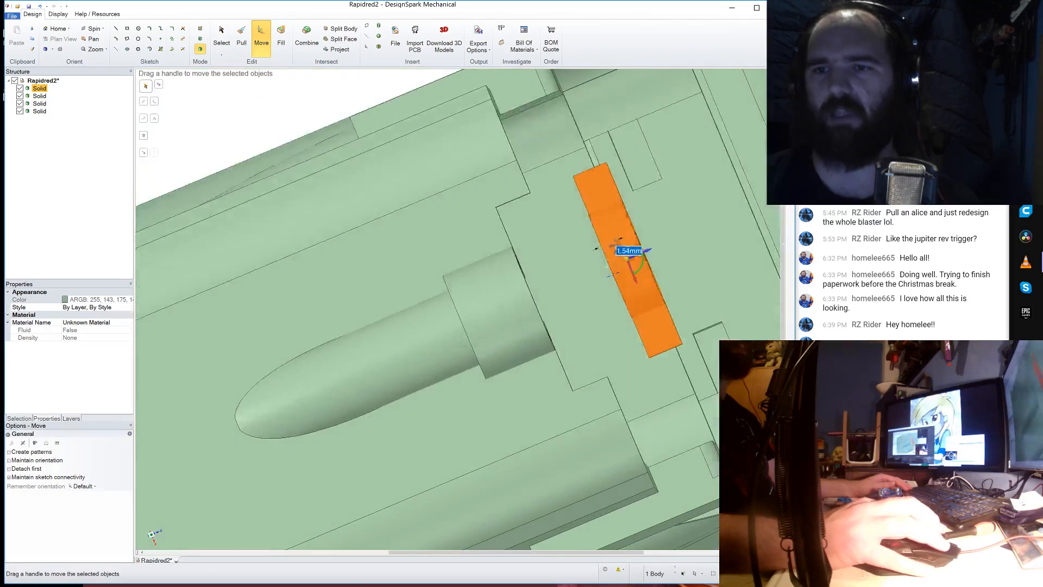
- Offset the inner edges of both crossbar arms on the boss end by 1 mm towards the thickened boss
click(605, 196)
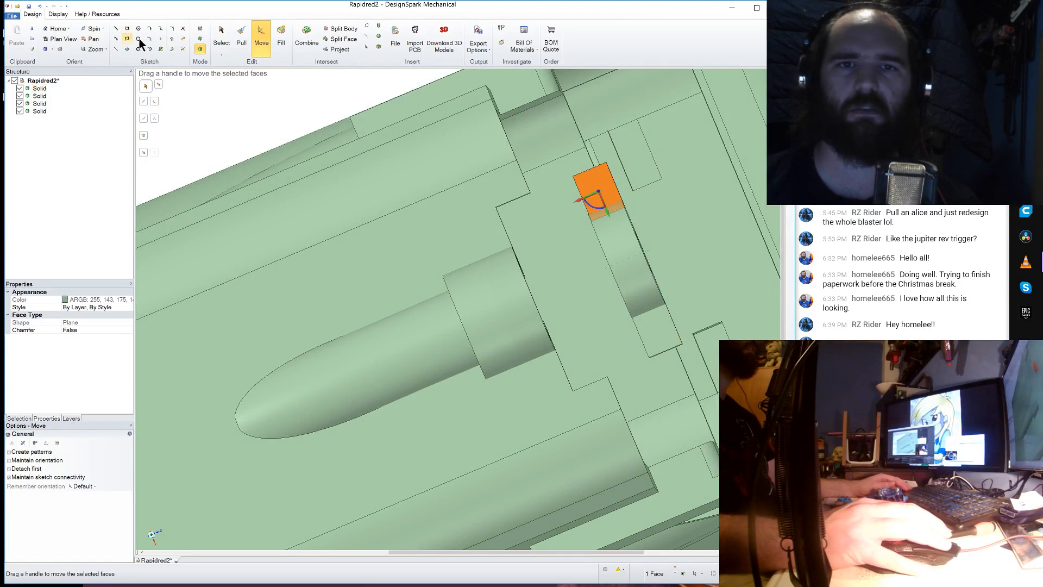
click(171, 40)
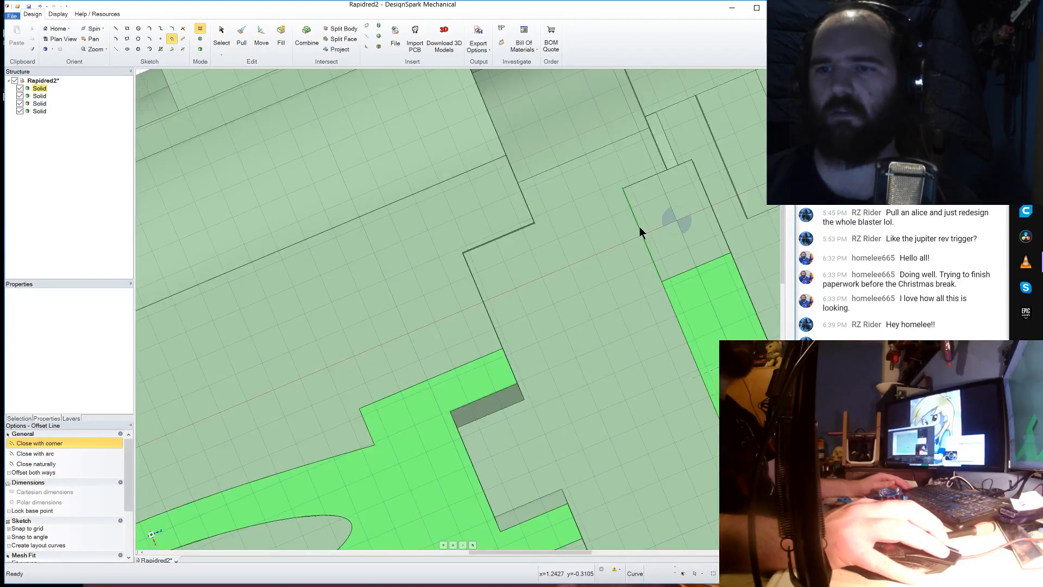
click(640, 227)
scroll(709, 356, down, 2)
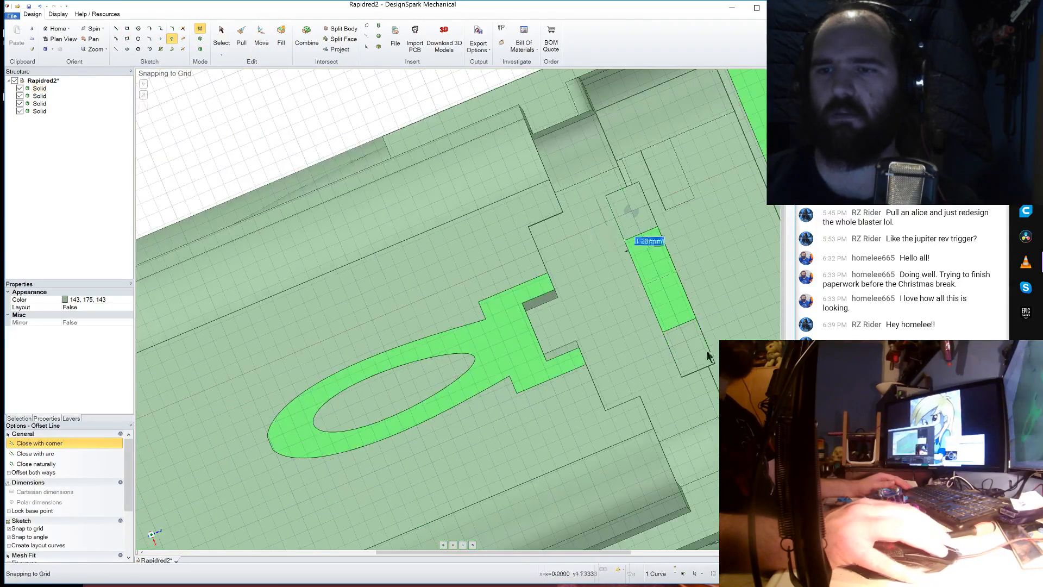
click(656, 353)
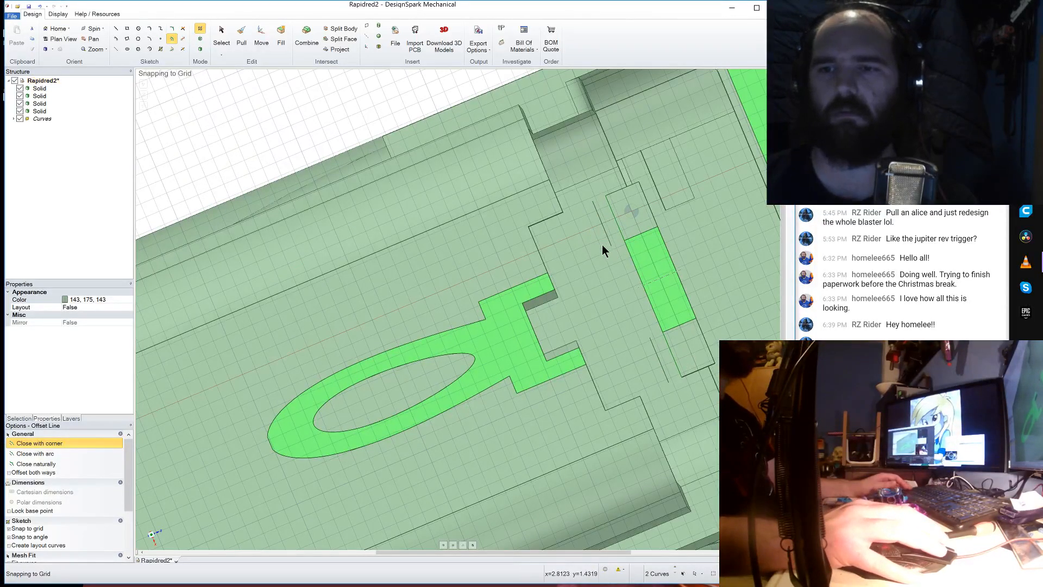
- Connect the offset lines' outer ends to the crossbar and close one arm's profile beside the cylinder with a perpendicular 1 mm line
click(114, 29)
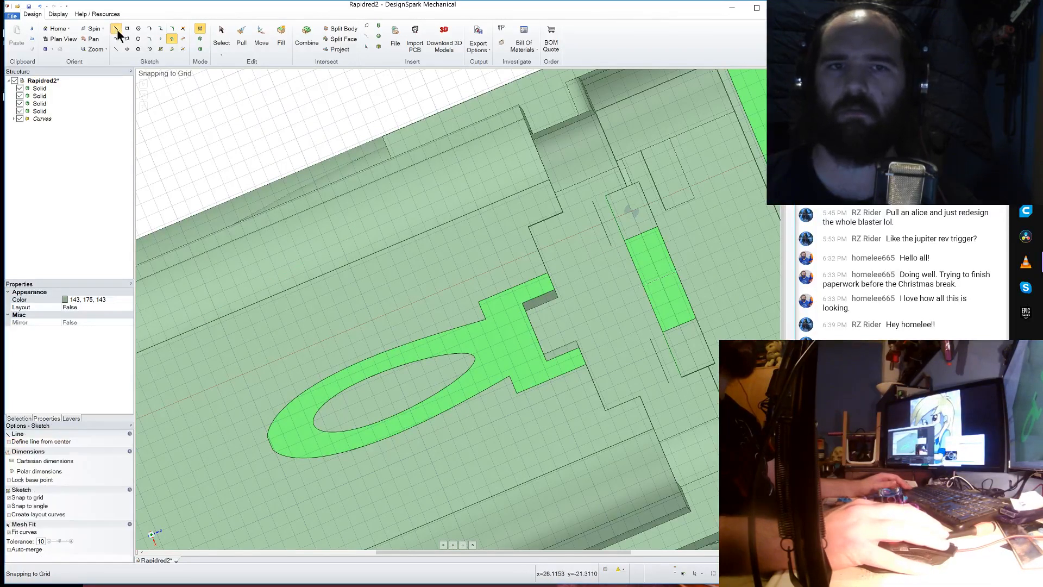
click(594, 201)
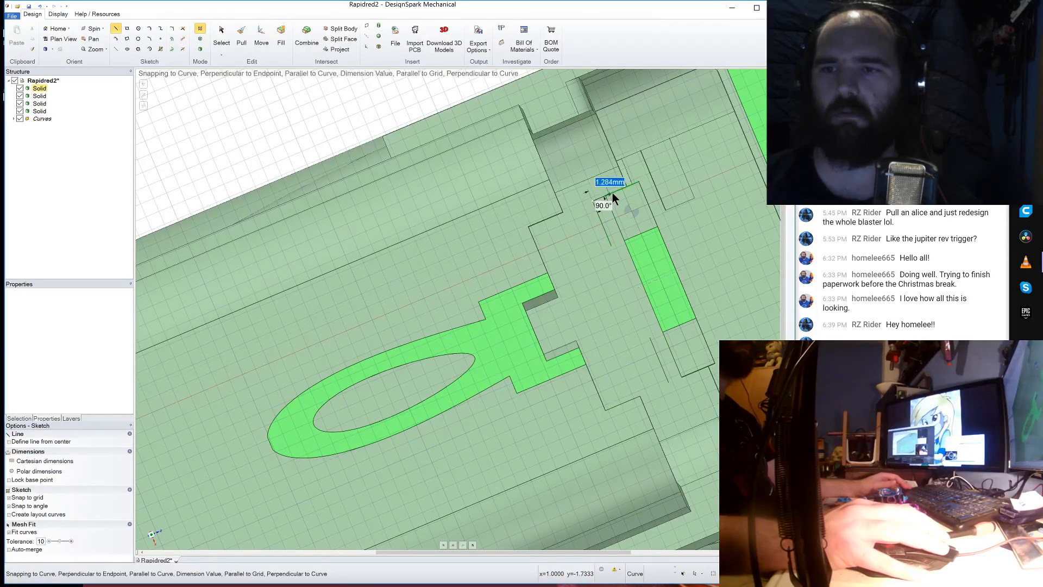
click(685, 376)
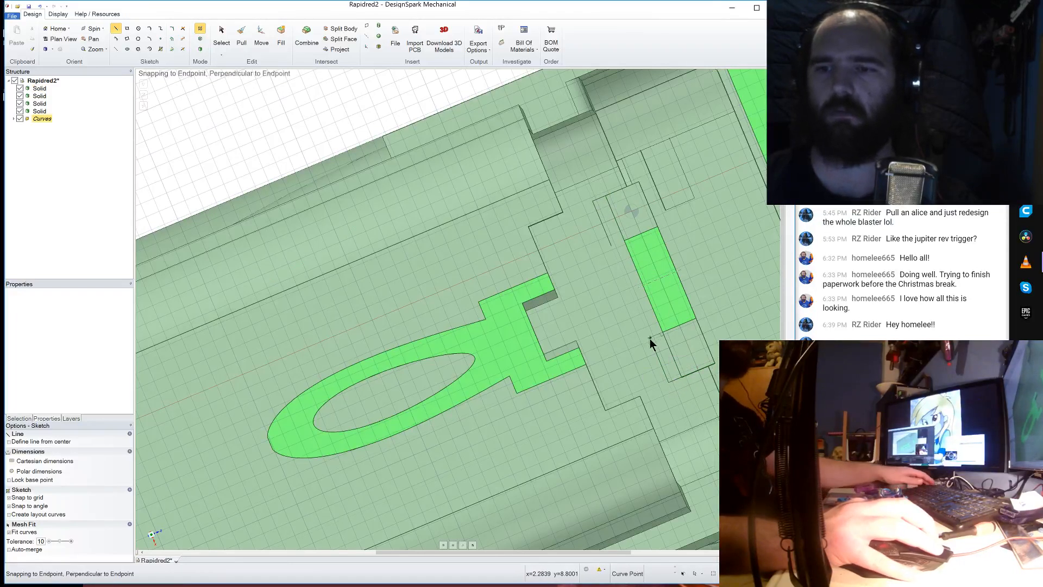
scroll(649, 341, up, 3)
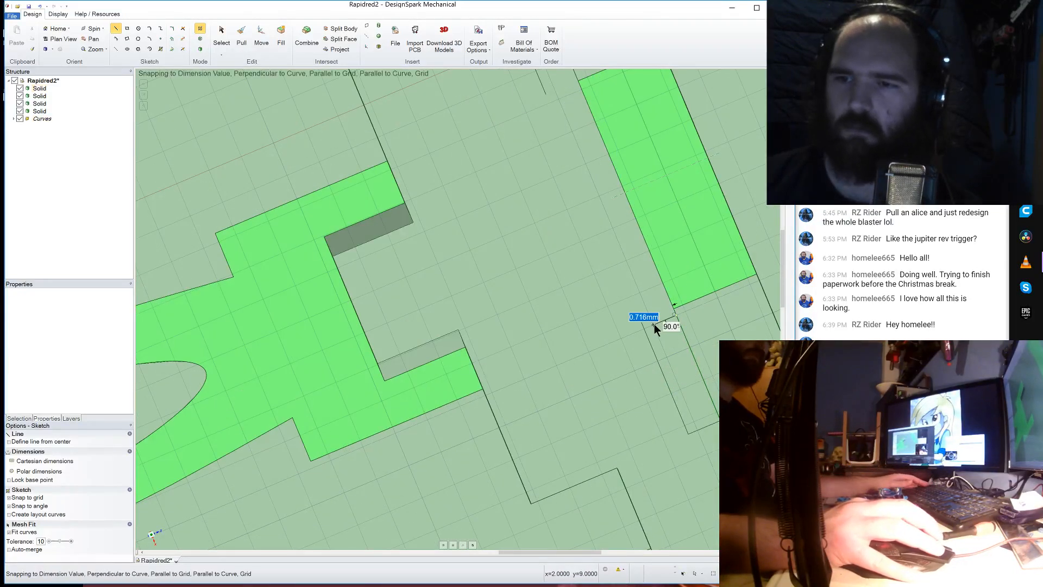
scroll(645, 328, down, 5)
scroll(615, 271, up, 5)
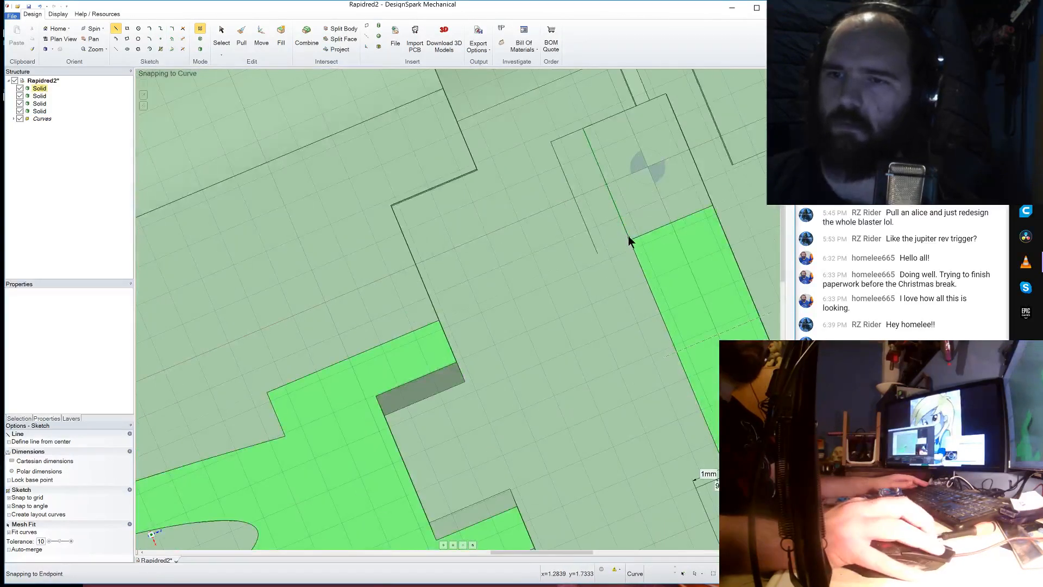
scroll(627, 233, down, 3)
scroll(644, 343, up, 3)
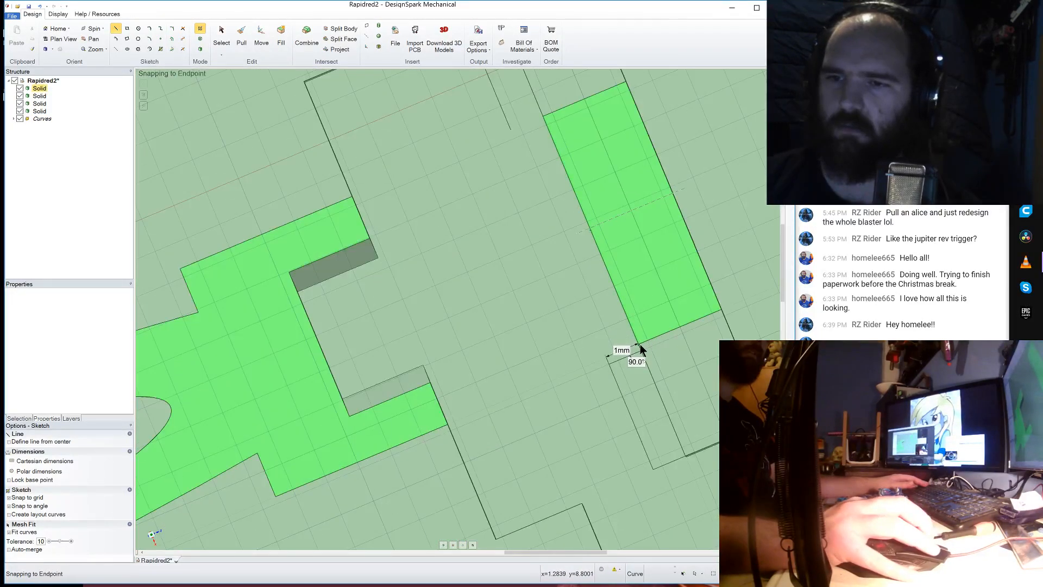
click(639, 344)
click(642, 350)
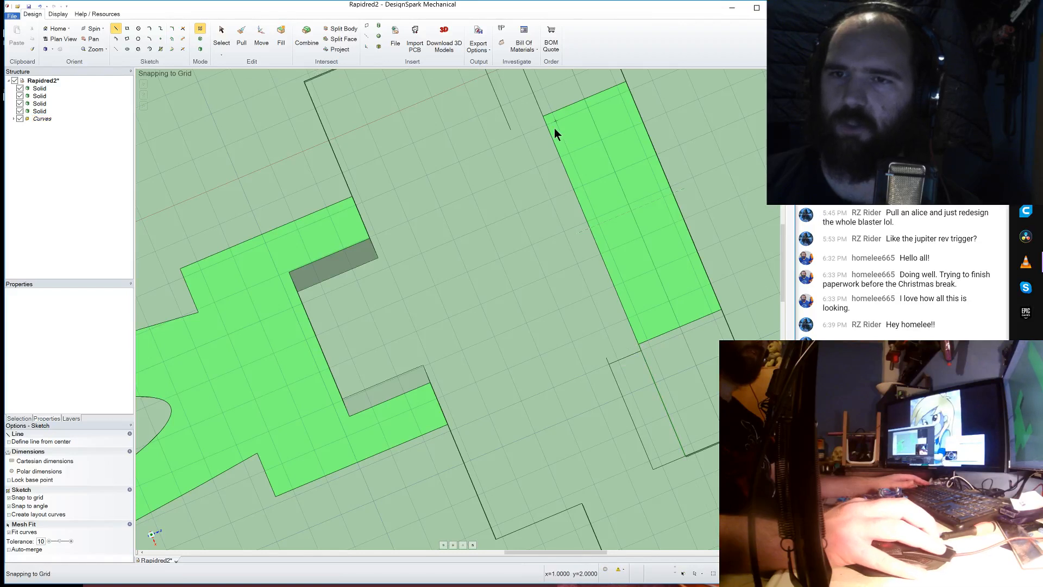
- Draw a 0.2 mm line along the other arm's edge, starting at its corner beside the cylindrical boss end
click(543, 116)
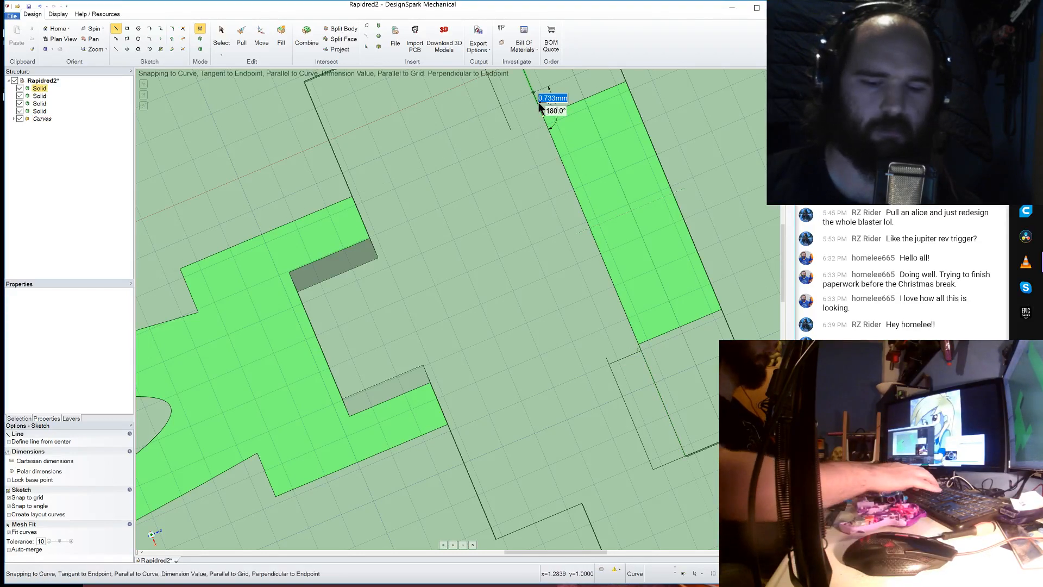
text(.2)
key(Return)
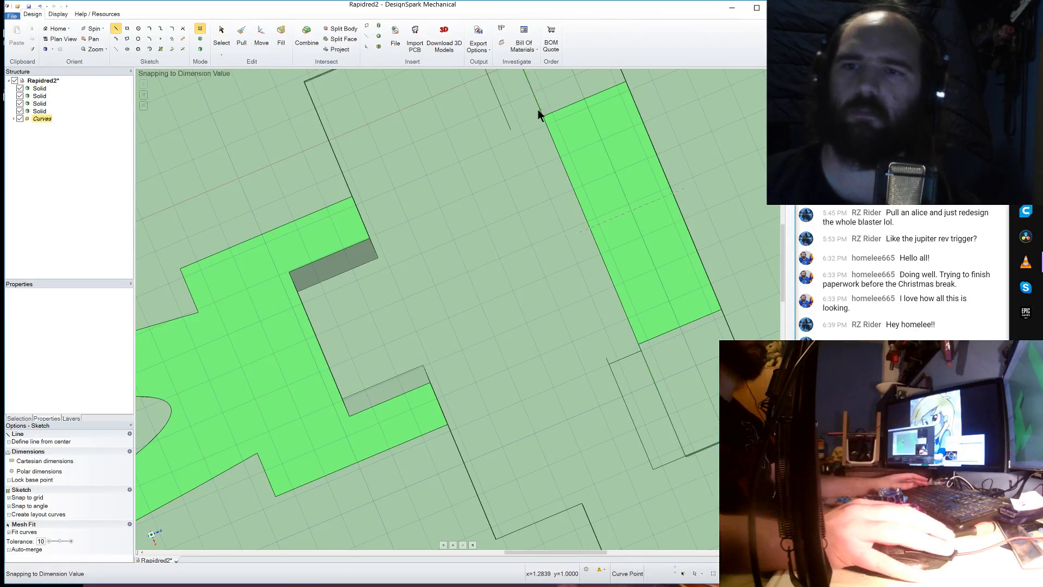
- Pull both narrow rectangular profiles beside the crossbar arms 1 mm into solid blocks
click(243, 35)
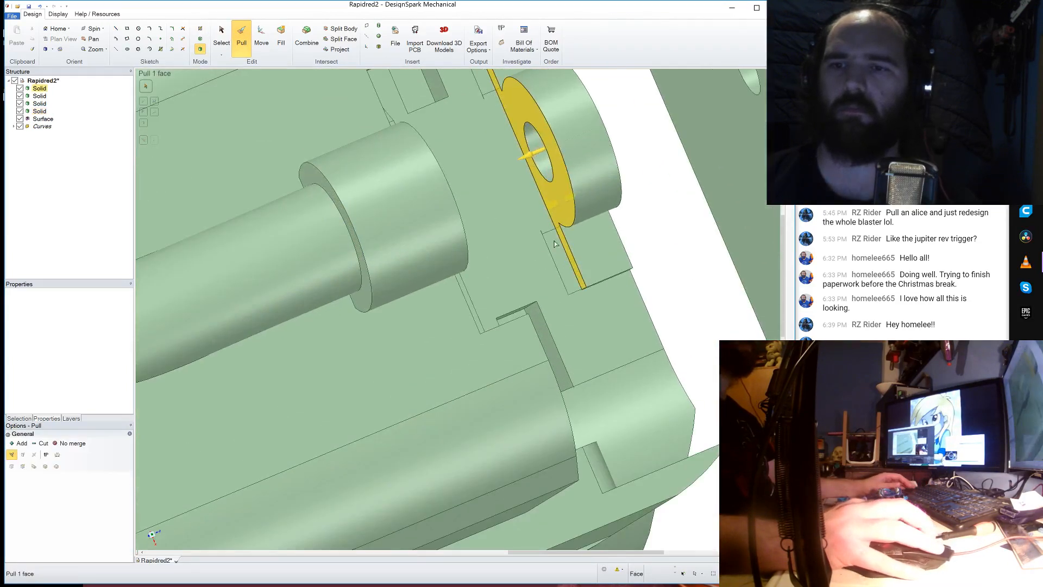
click(554, 248)
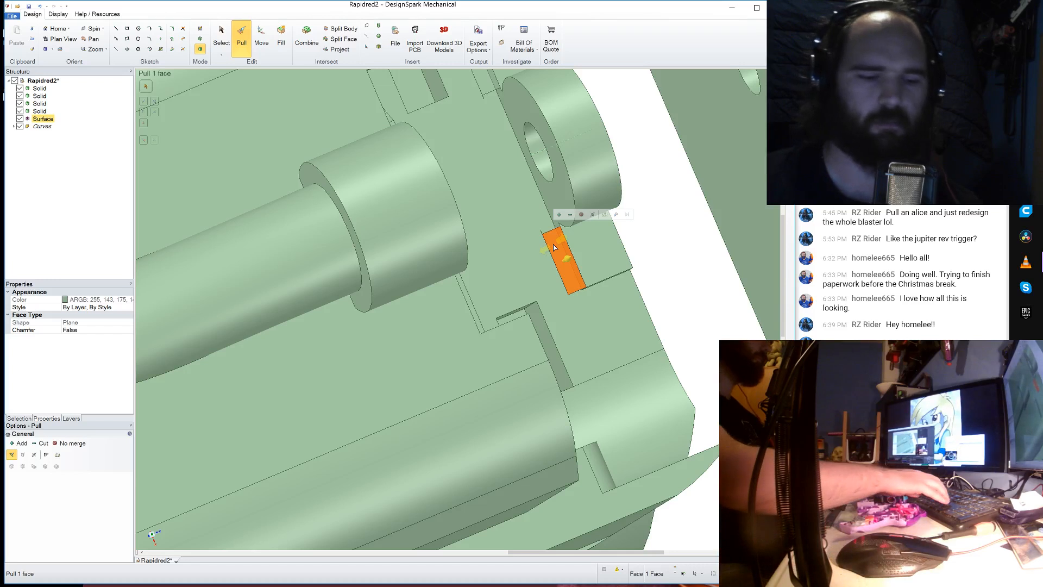
drag(554, 247, 553, 261)
scroll(553, 261, down, 4)
scroll(525, 182, up, 4)
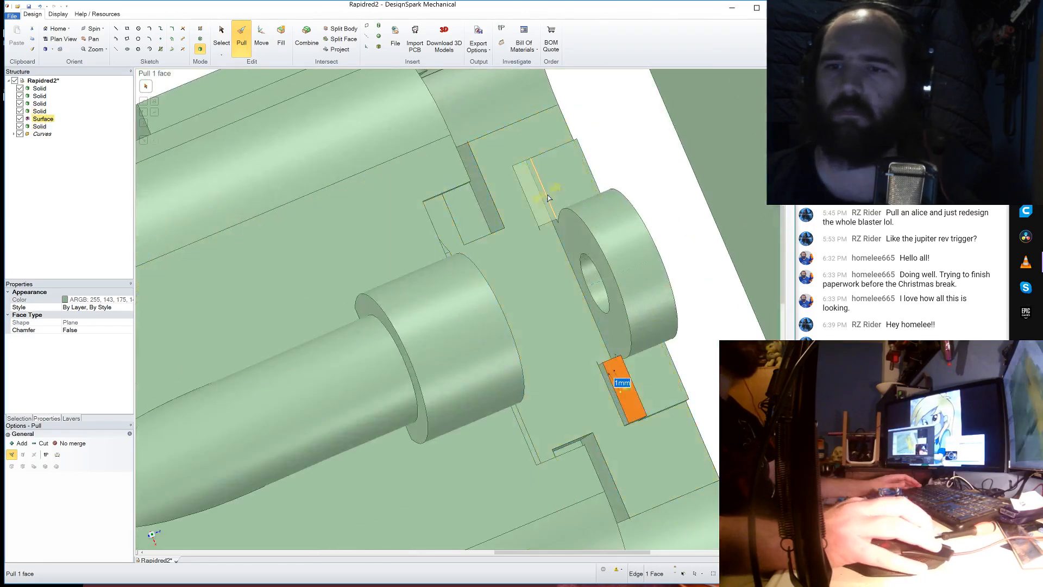
click(537, 201)
drag(537, 201, 542, 192)
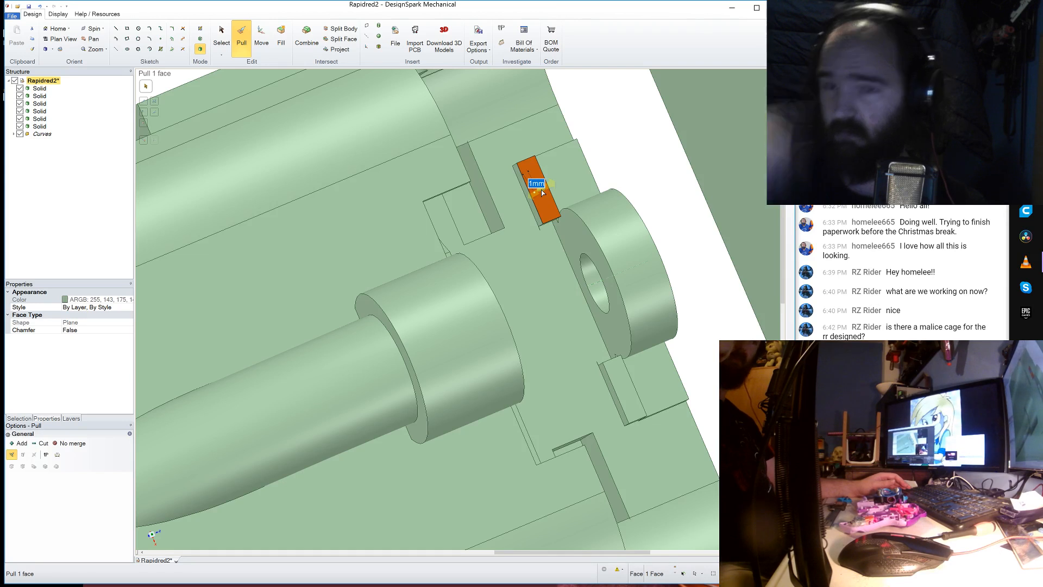
middle_drag(542, 193, 574, 179)
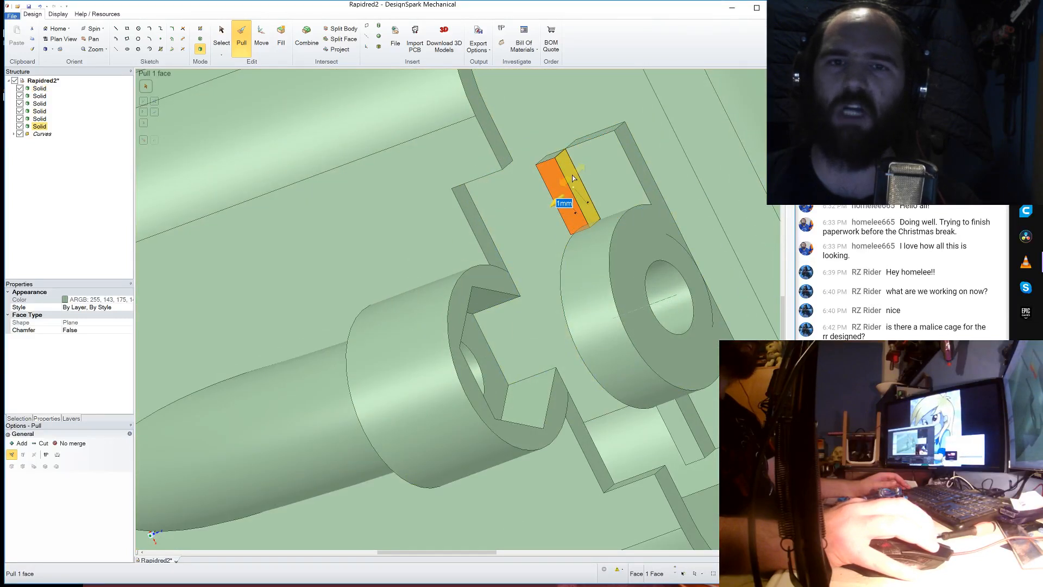
- Extend both small blocks along the boss axis up to the boss end's flat outer face
click(573, 178)
click(144, 145)
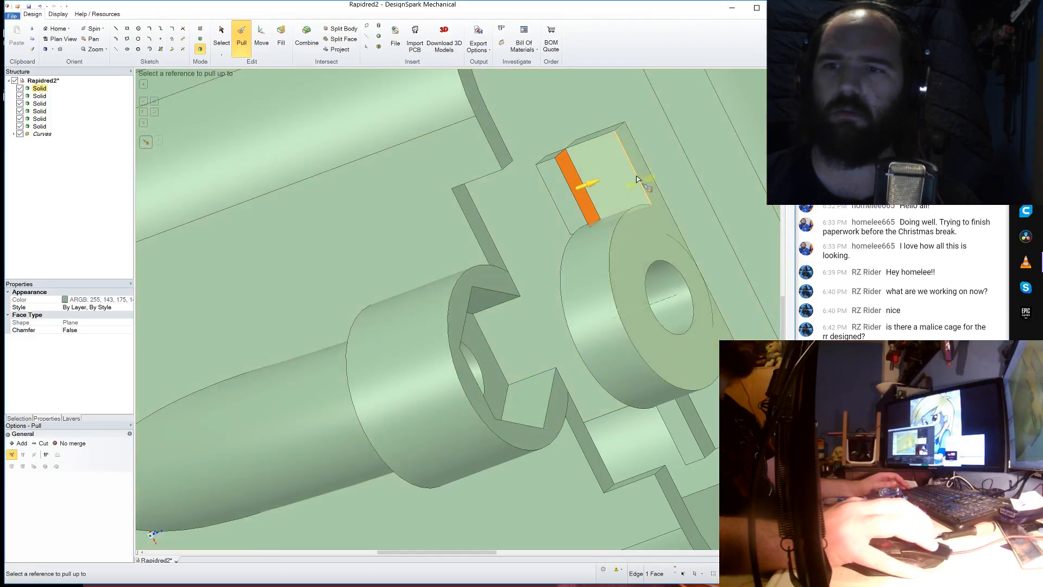
click(638, 170)
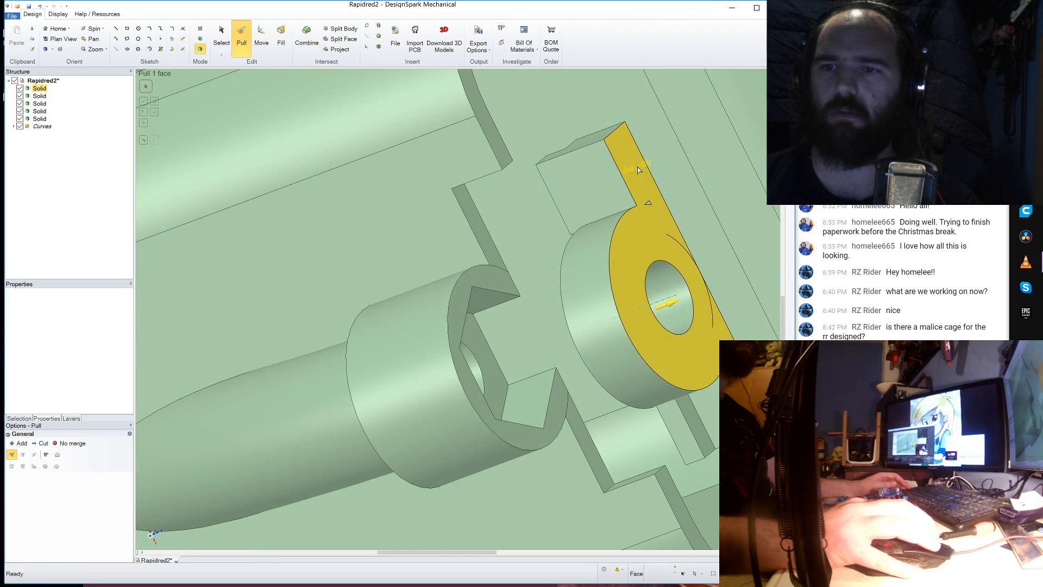
click(689, 417)
click(144, 144)
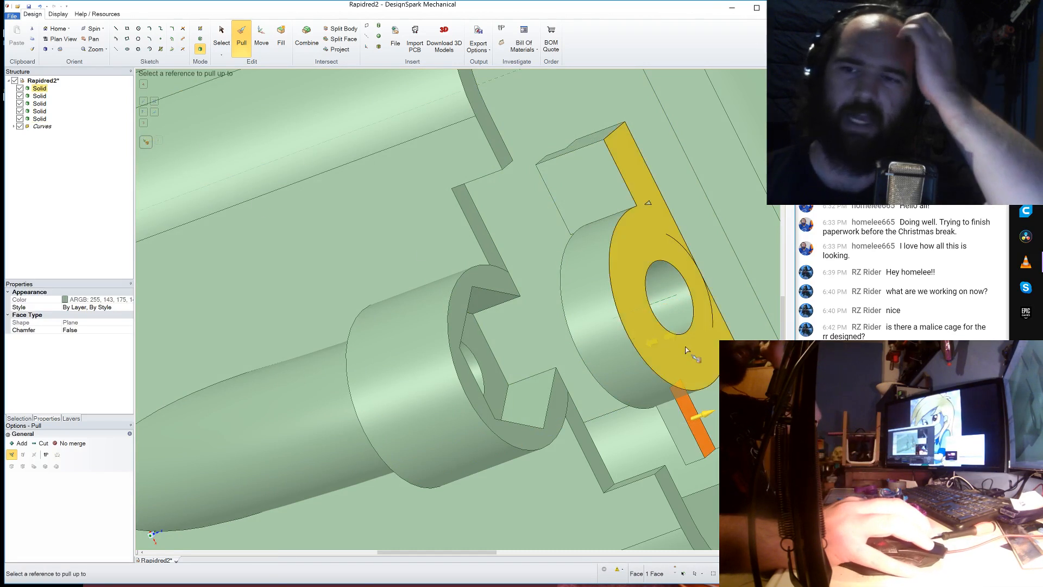
click(708, 348)
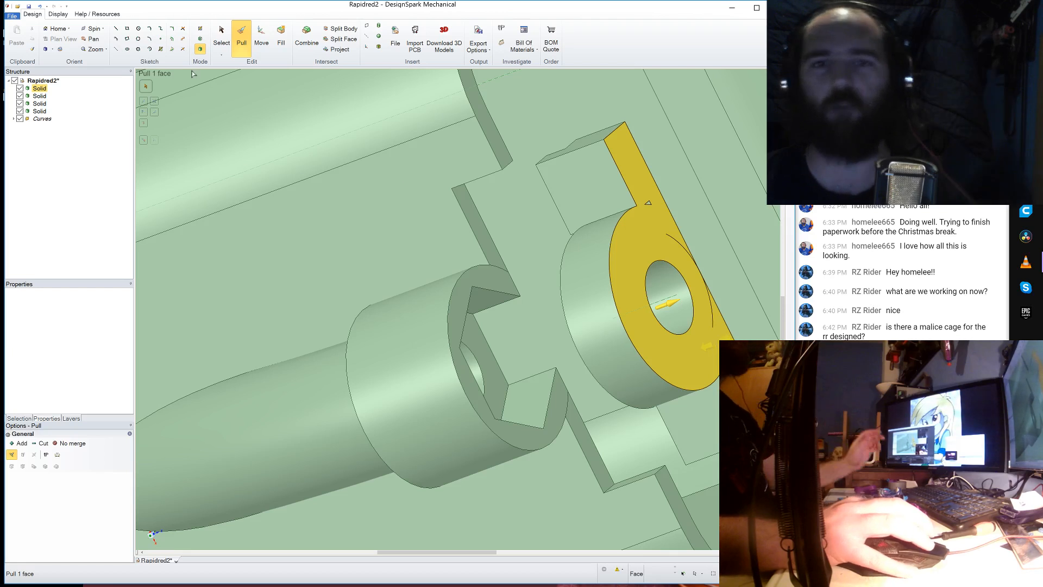
- Sketch two circles concentric with the screw hole on the boss end's flat face, one matching its outer edge and one slightly larger
click(251, 44)
click(631, 292)
click(630, 292)
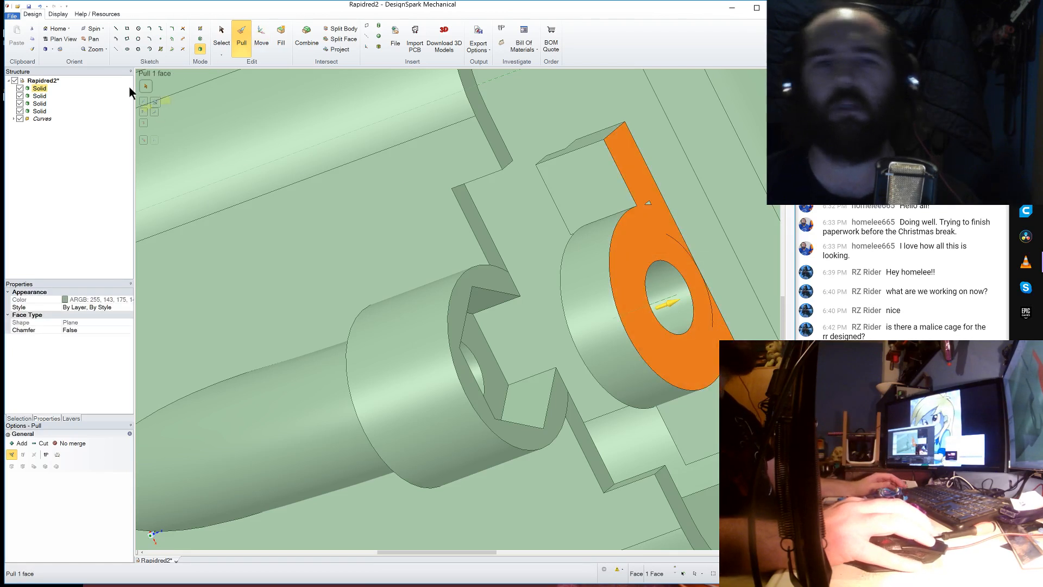
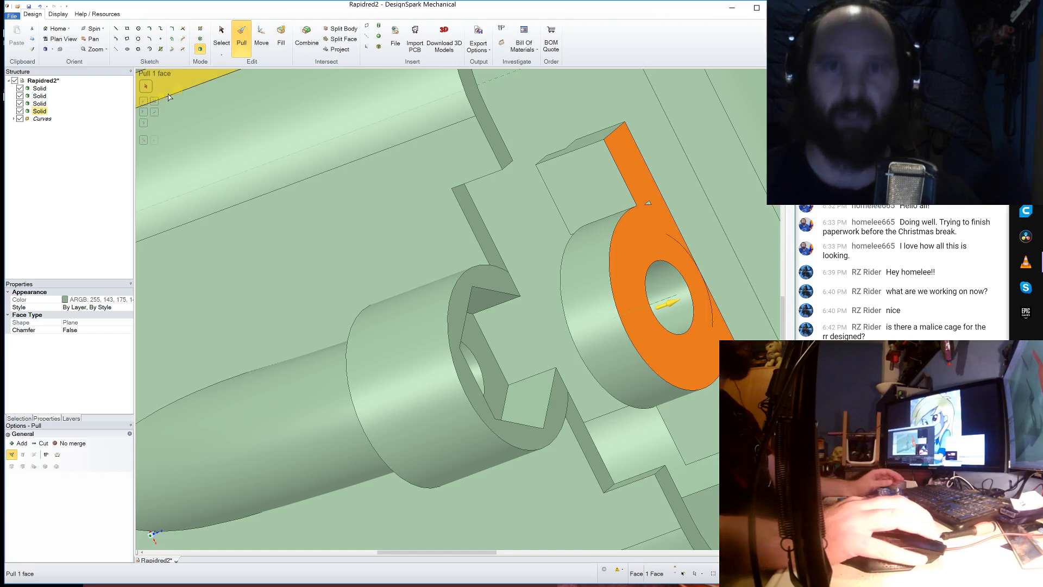
click(138, 28)
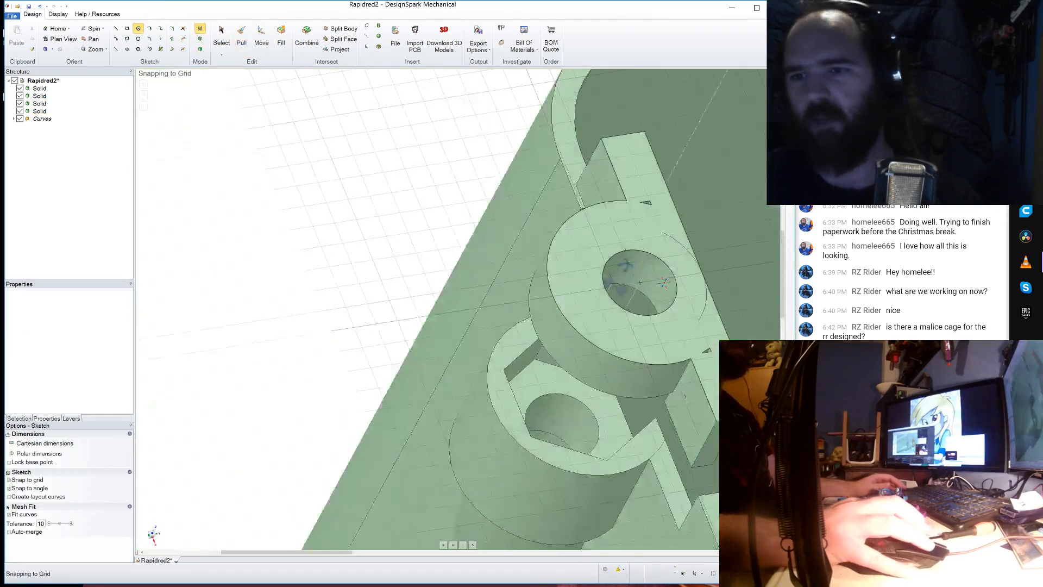
click(633, 292)
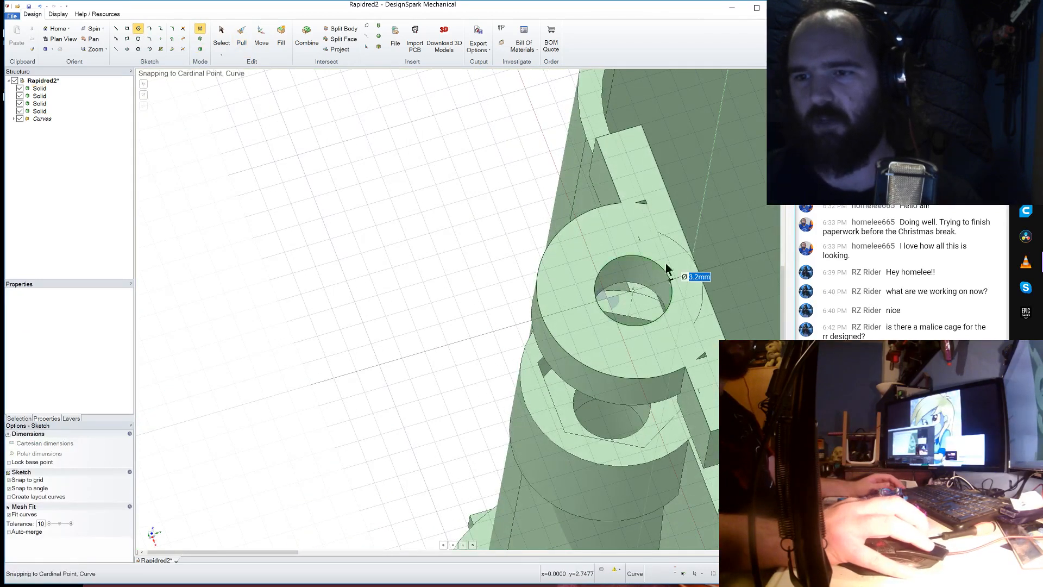
click(622, 203)
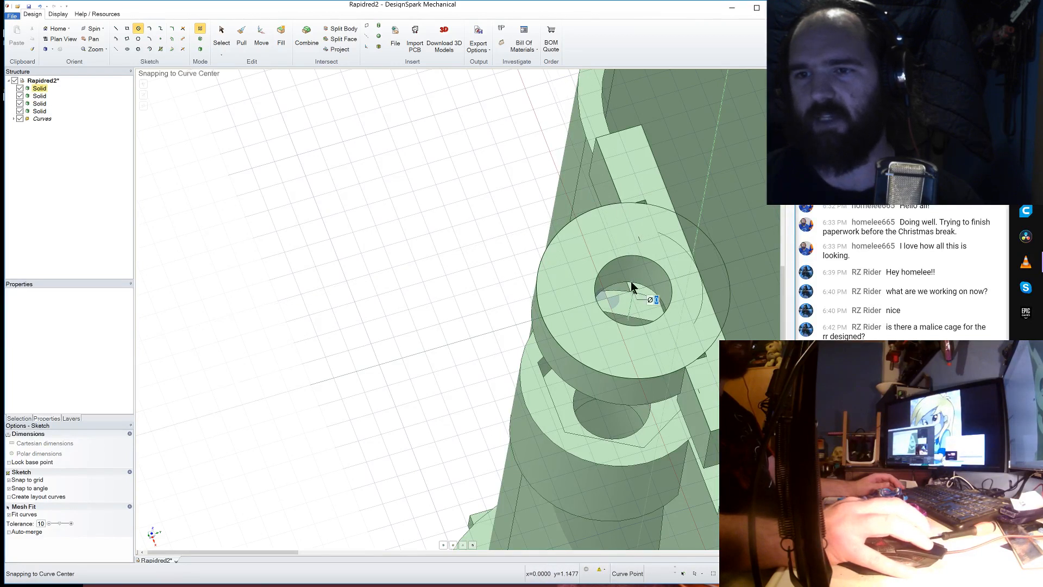
click(621, 197)
- Draw a straight line along the length of the crossbar on the same face, crossing both circles
key(l)
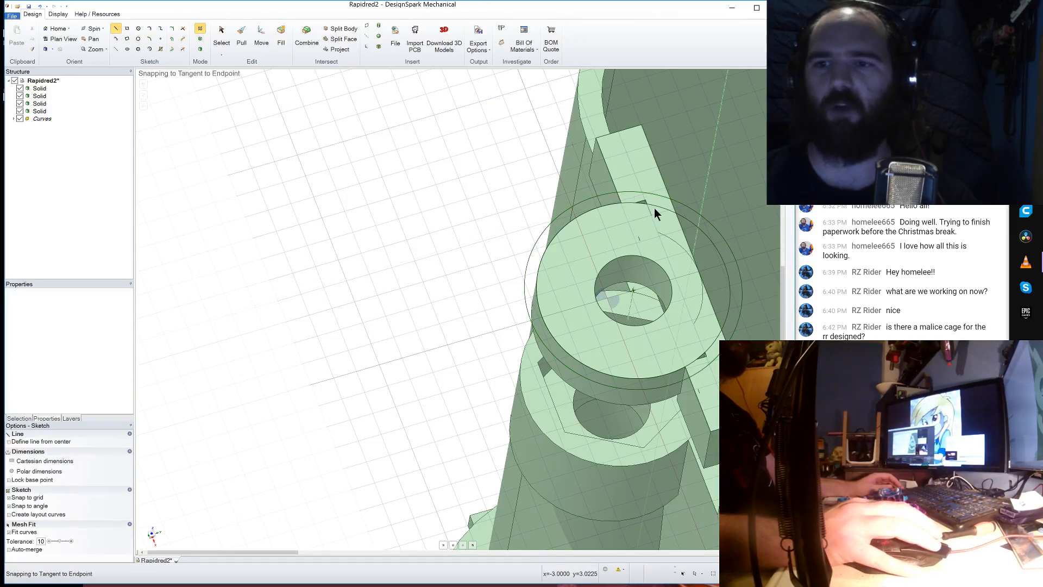
click(660, 232)
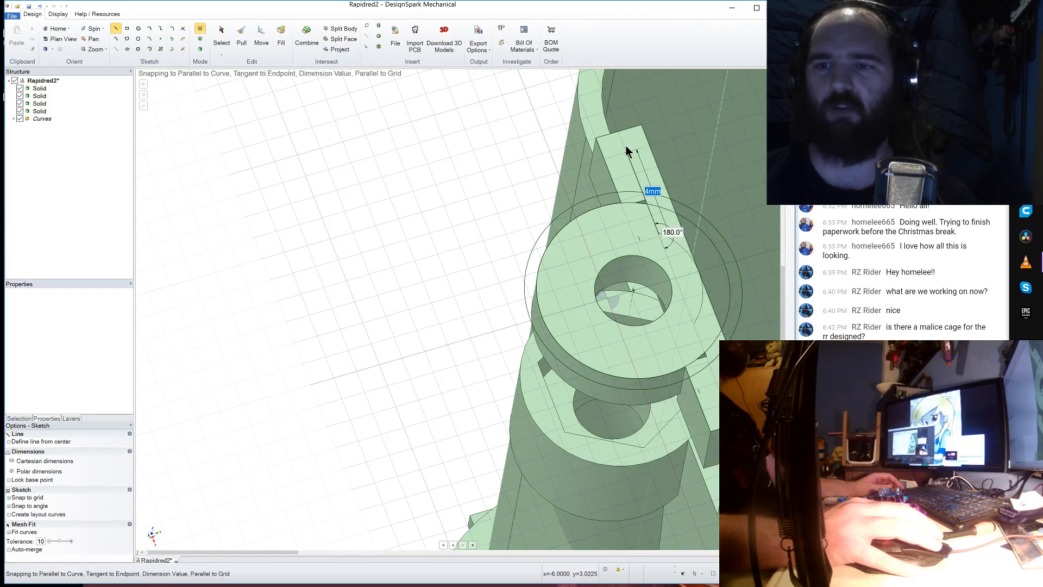
click(633, 290)
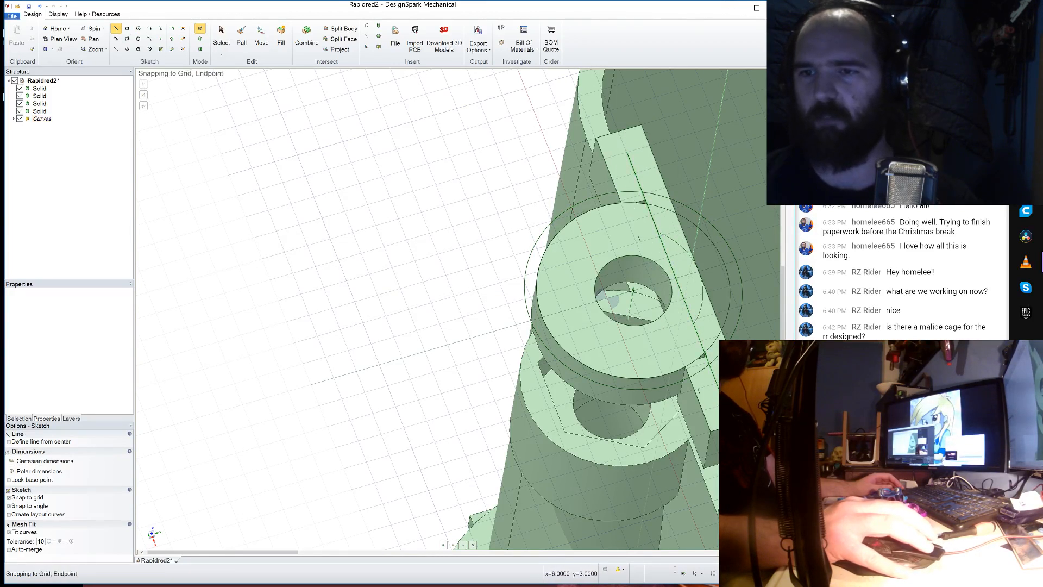
click(243, 43)
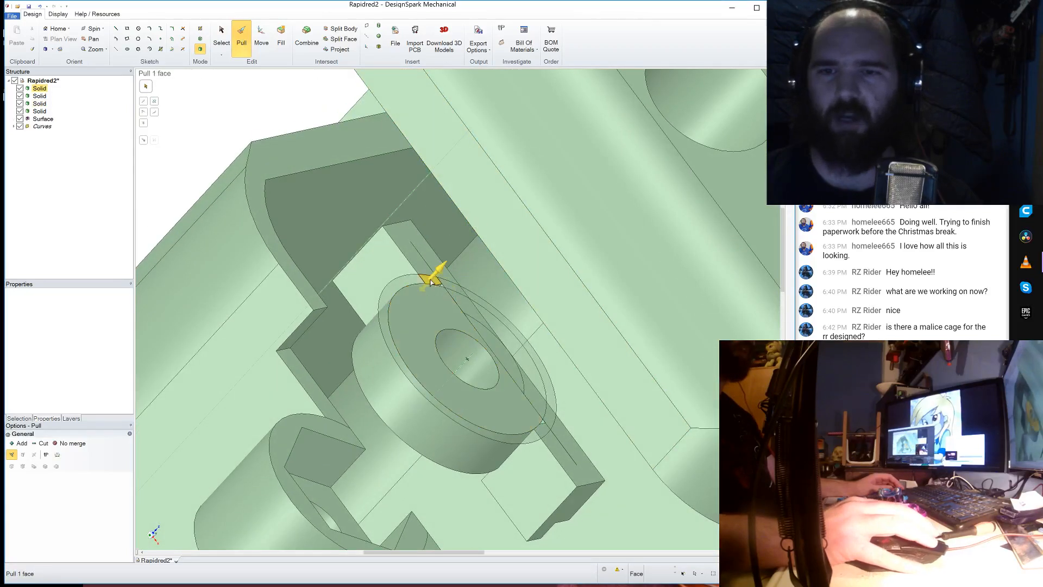
click(438, 288)
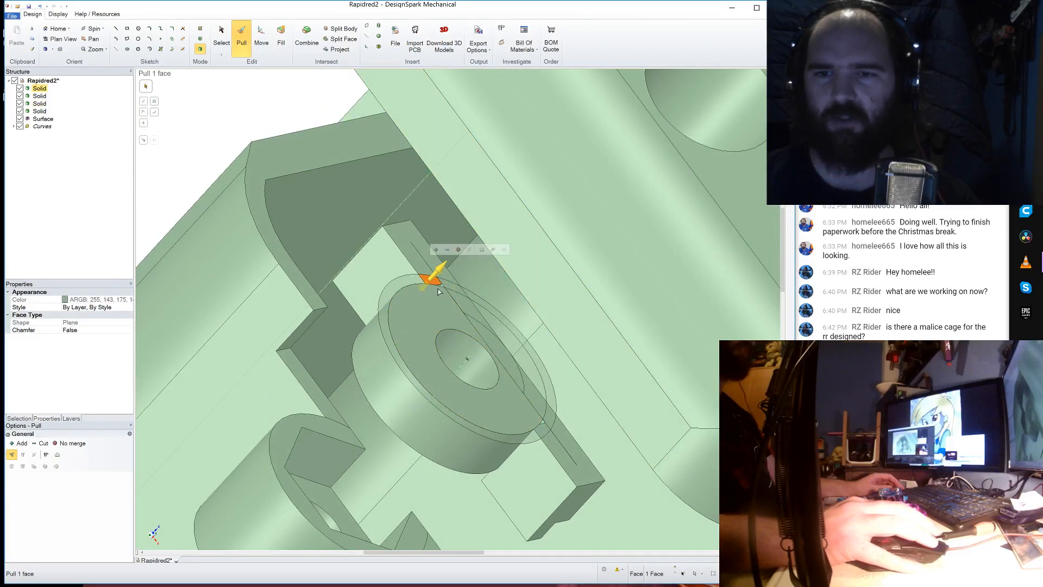
scroll(543, 430, up, 5)
ctrl+click(545, 429)
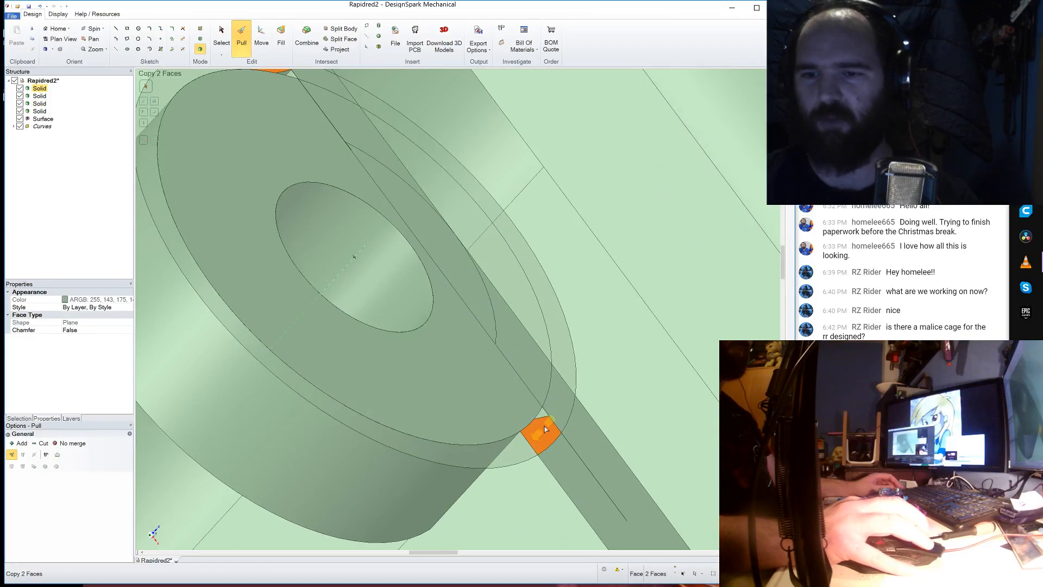
scroll(563, 330, down, 4)
middle_drag(562, 330, 588, 278)
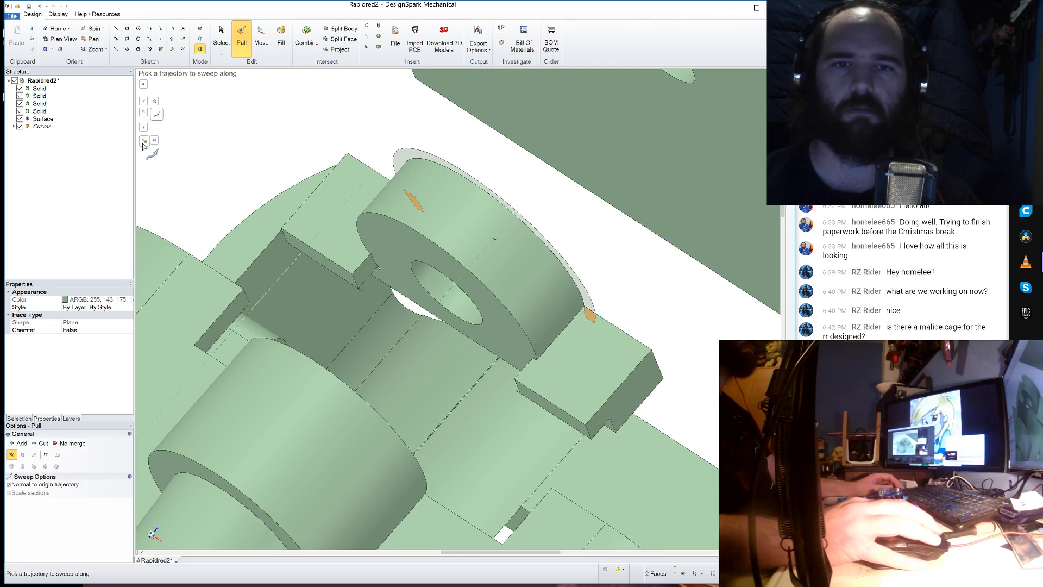
click(331, 302)
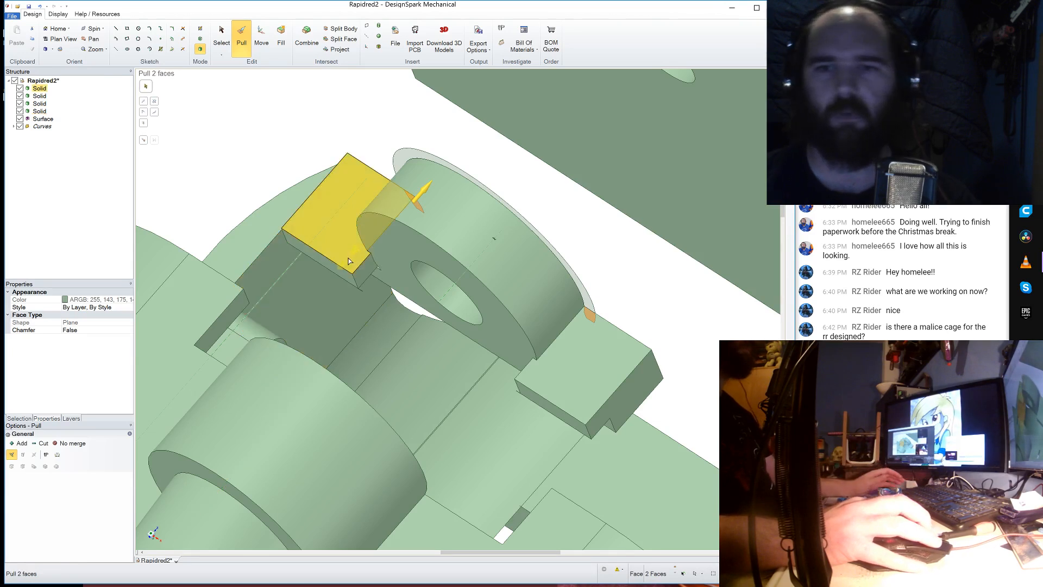
click(267, 136)
middle_drag(273, 128, 221, 154)
scroll(228, 155, down, 4)
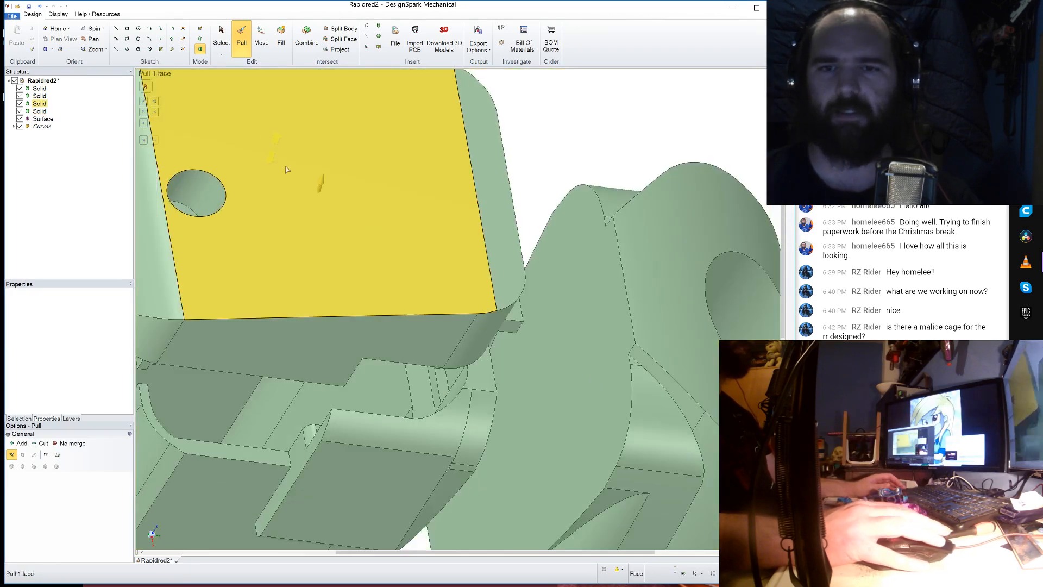
middle_drag(287, 320, 311, 380)
scroll(376, 283, down, 4)
middle_drag(376, 283, 266, 259)
scroll(266, 258, up, 6)
- Pull the two small faces between the concentric circles through the crossbar arms up to the crossbar's opposite face
click(512, 192)
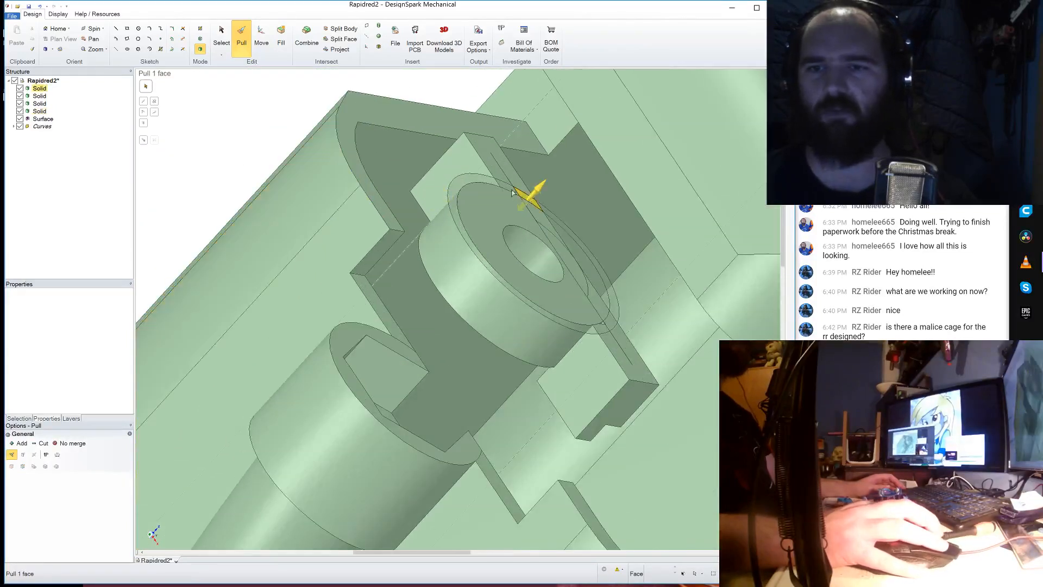
click(504, 186)
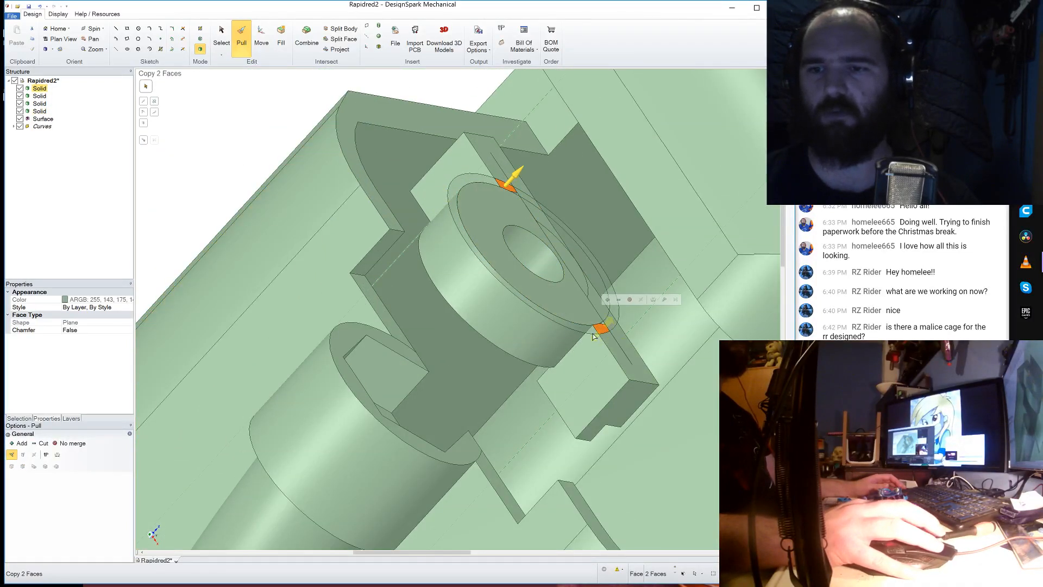
middle_drag(581, 337, 537, 293)
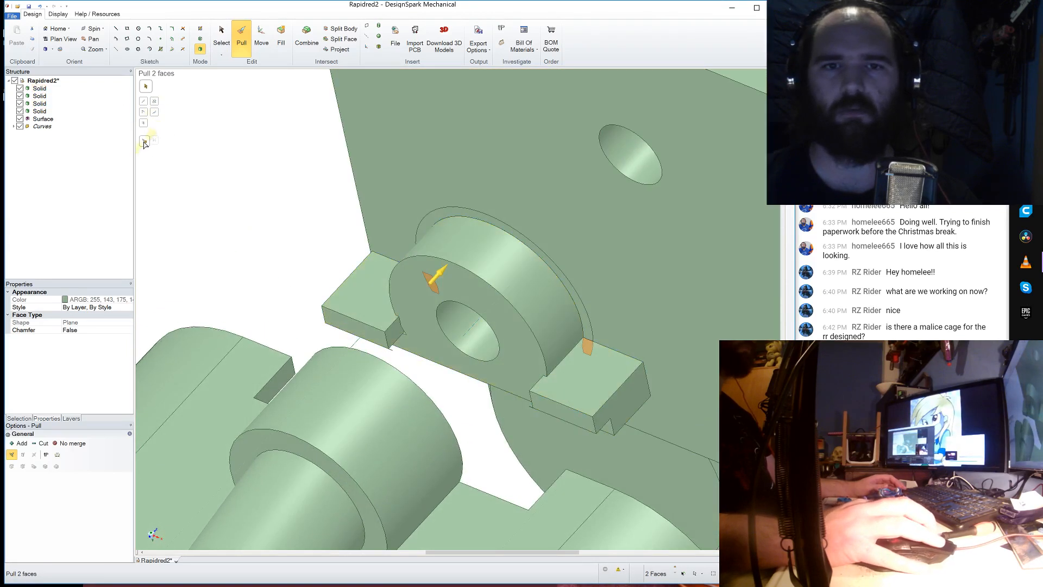
click(349, 322)
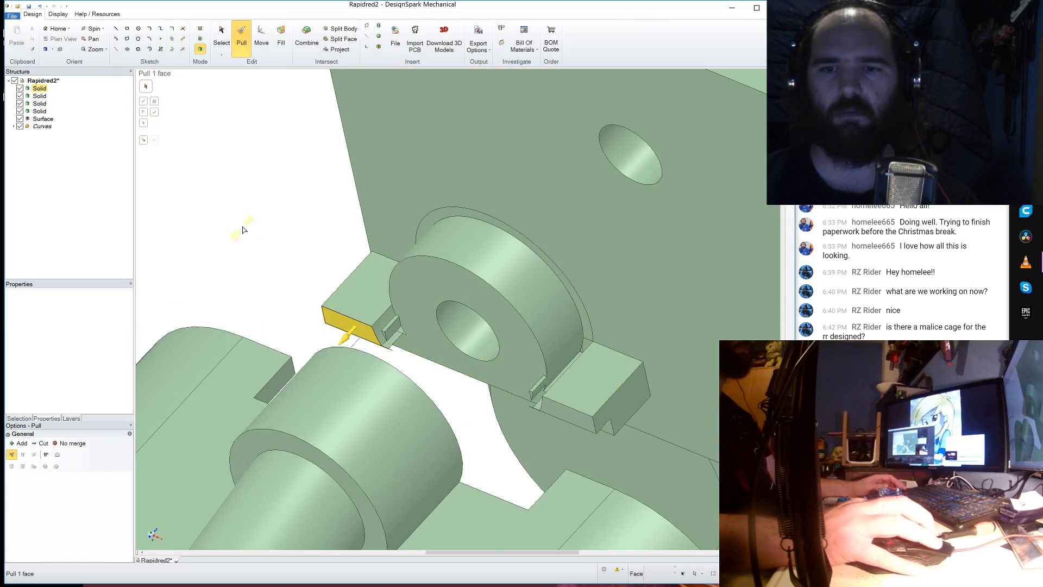
- Pull away the thin leftover slivers between the boss end and both crossbar arms, 0.6 mm at one and 0.67 mm at the other
middle_drag(243, 227, 272, 233)
click(397, 316)
scroll(399, 318, up, 5)
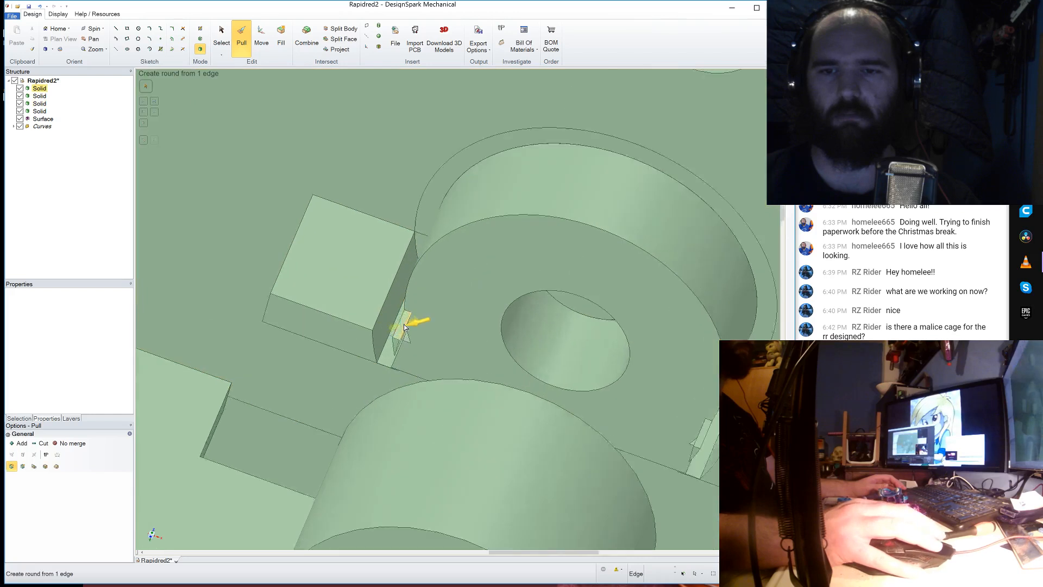
click(403, 324)
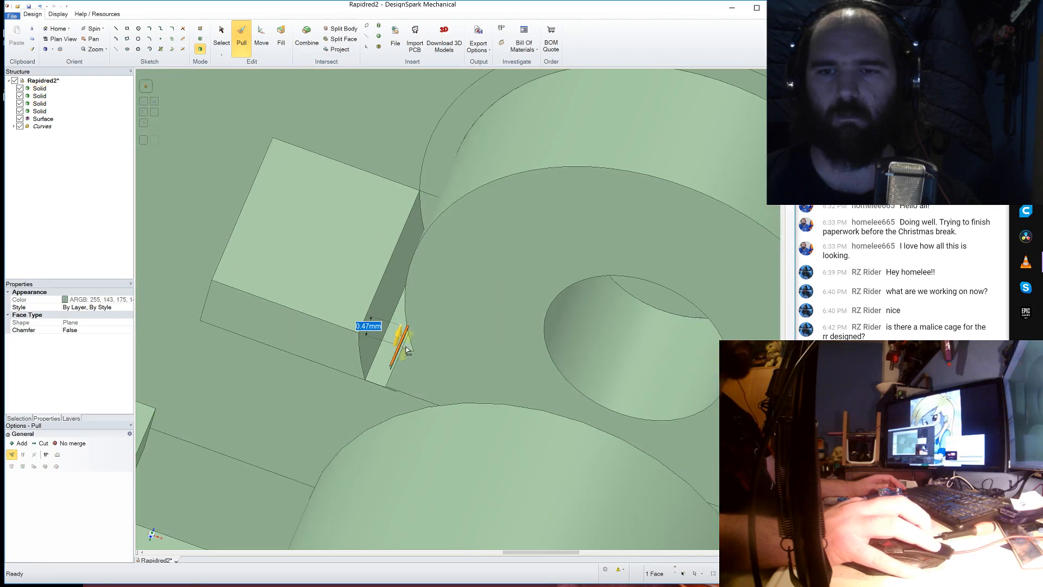
drag(408, 353, 408, 354)
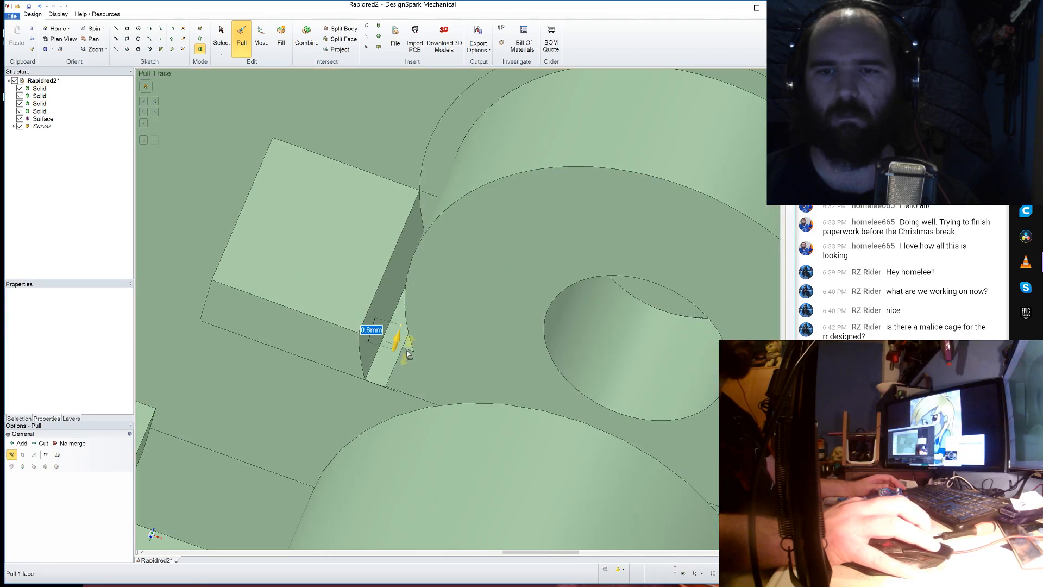
scroll(258, 235, down, 5)
scroll(478, 308, up, 4)
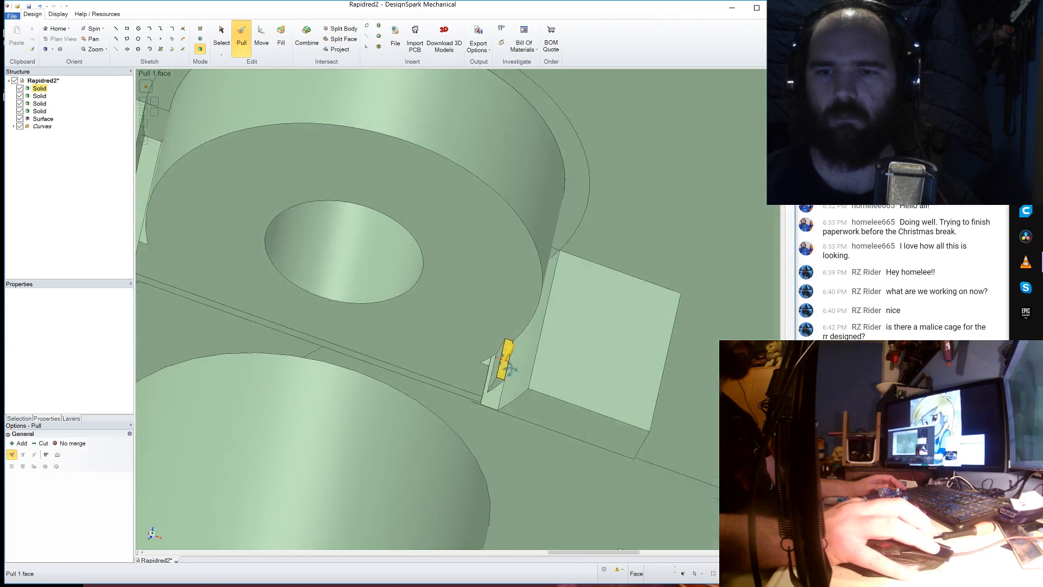
click(504, 369)
drag(488, 385, 482, 390)
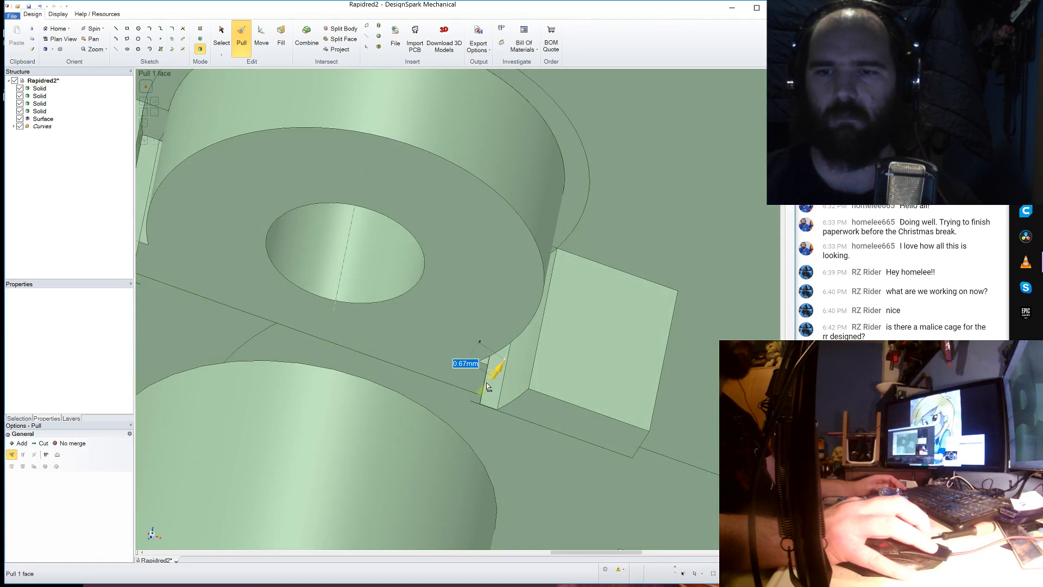
- Delete the leftover sketch surface and curves
scroll(386, 304, down, 1)
middle_drag(386, 304, 342, 271)
click(42, 120)
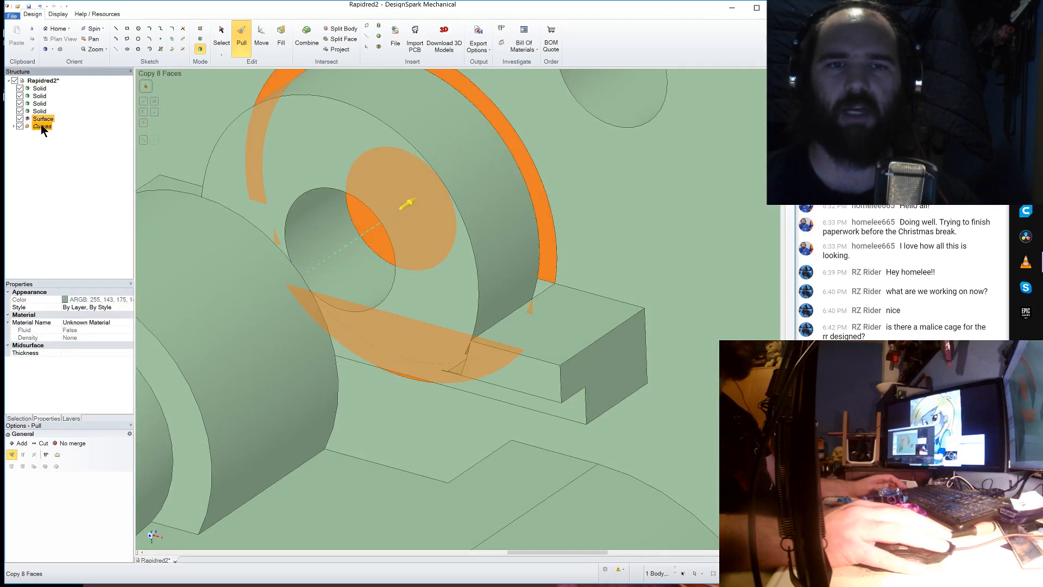
right_click(41, 124)
click(60, 143)
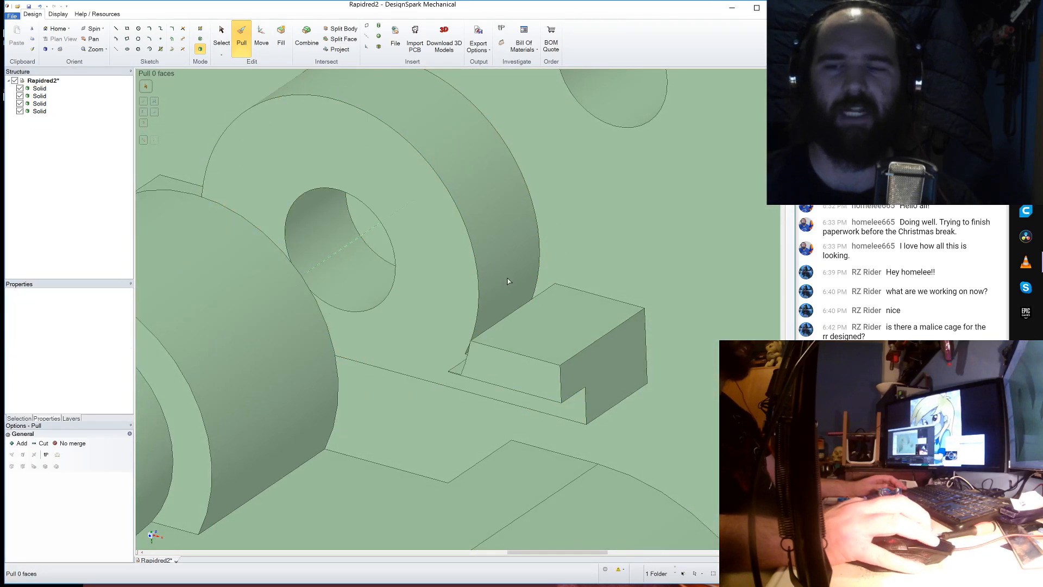
- Pull the narrow strip face between one crossbar arm and the boss end up to the adjoining crossbar face
scroll(451, 306, up, 3)
middle_drag(471, 311, 444, 326)
click(268, 294)
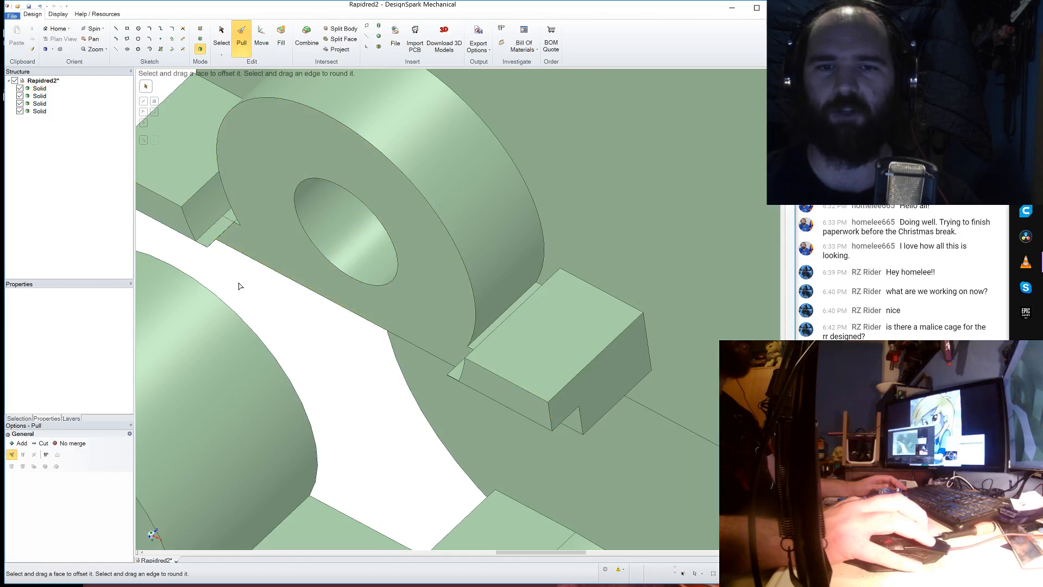
middle_drag(239, 286, 381, 353)
scroll(260, 272, down, 3)
scroll(262, 267, up, 3)
click(235, 256)
click(498, 451)
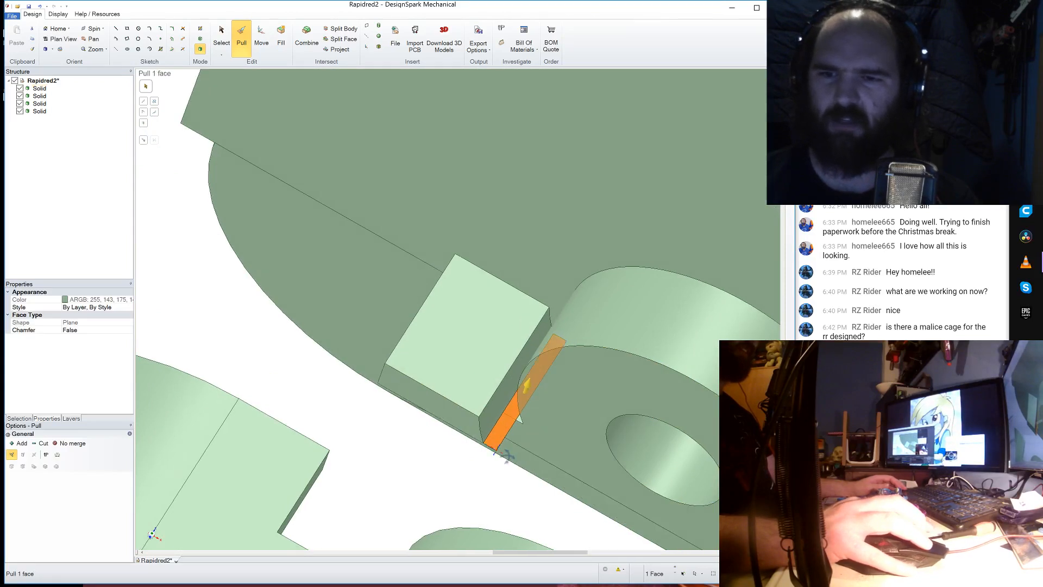
middle_drag(507, 455, 575, 353)
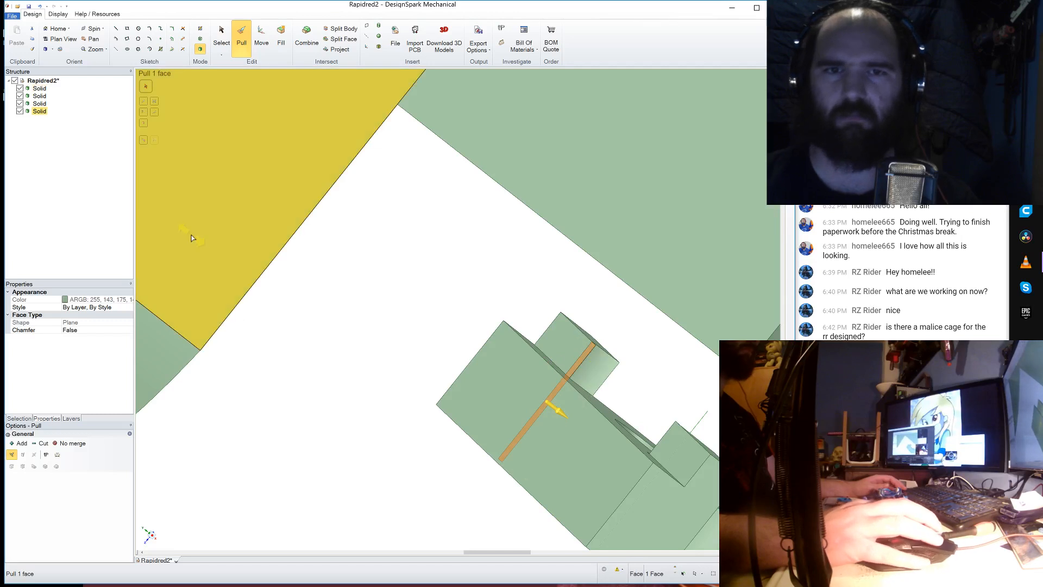
click(145, 142)
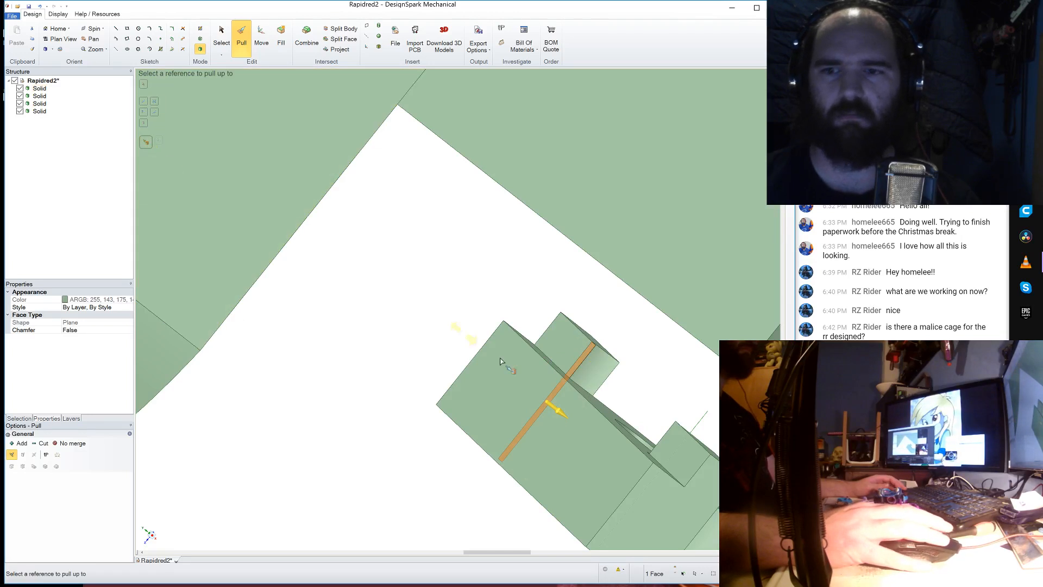
click(563, 350)
- Pull the matching narrow strip face beside the other crossbar arm up to its adjoining crossbar face
middle_drag(441, 364, 384, 331)
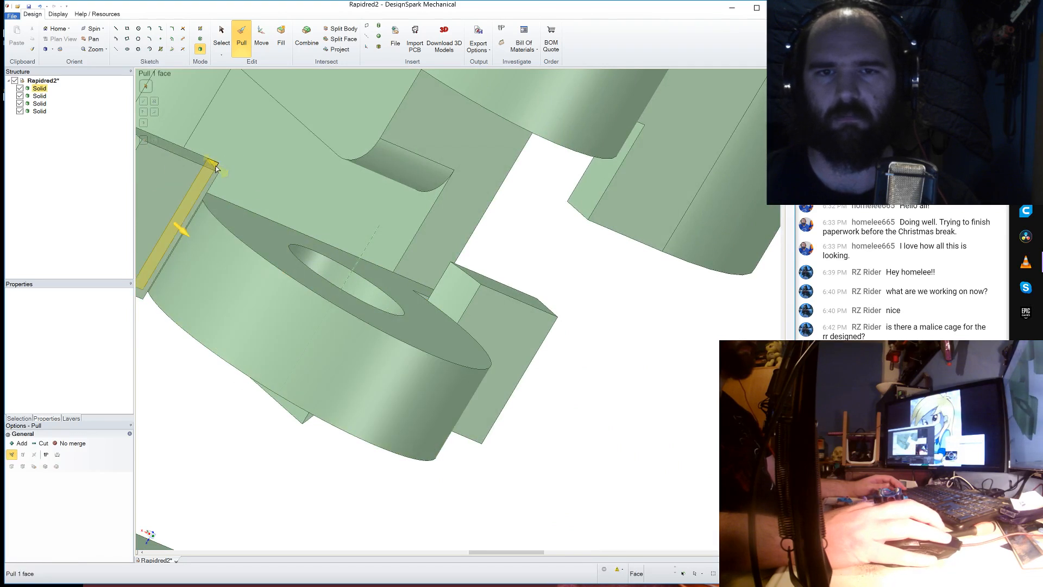
click(177, 228)
middle_drag(185, 227, 324, 230)
scroll(324, 231, down, 4)
scroll(623, 338, up, 4)
middle_drag(619, 338, 501, 346)
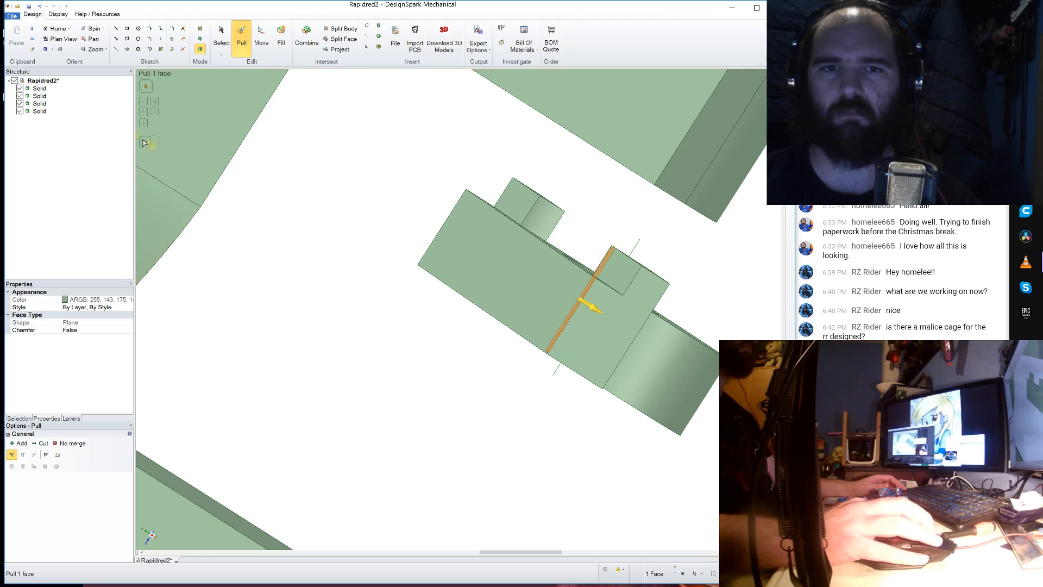
click(482, 383)
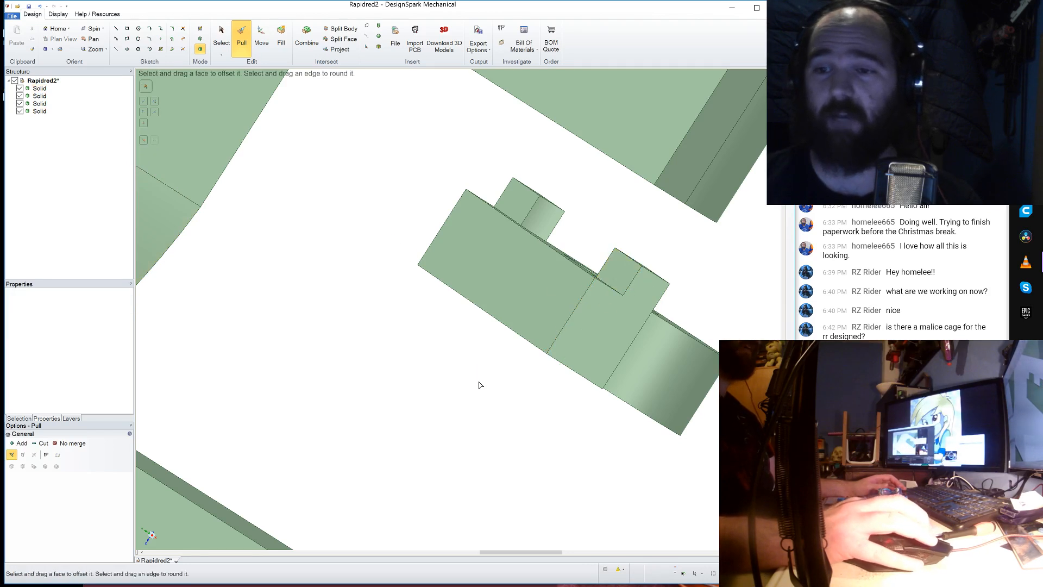
- Round the shoulder edge where the thickened screw boss meets its tapered stem to a radius of about 3.27 mm
middle_drag(481, 417, 401, 375)
scroll(401, 375, down, 5)
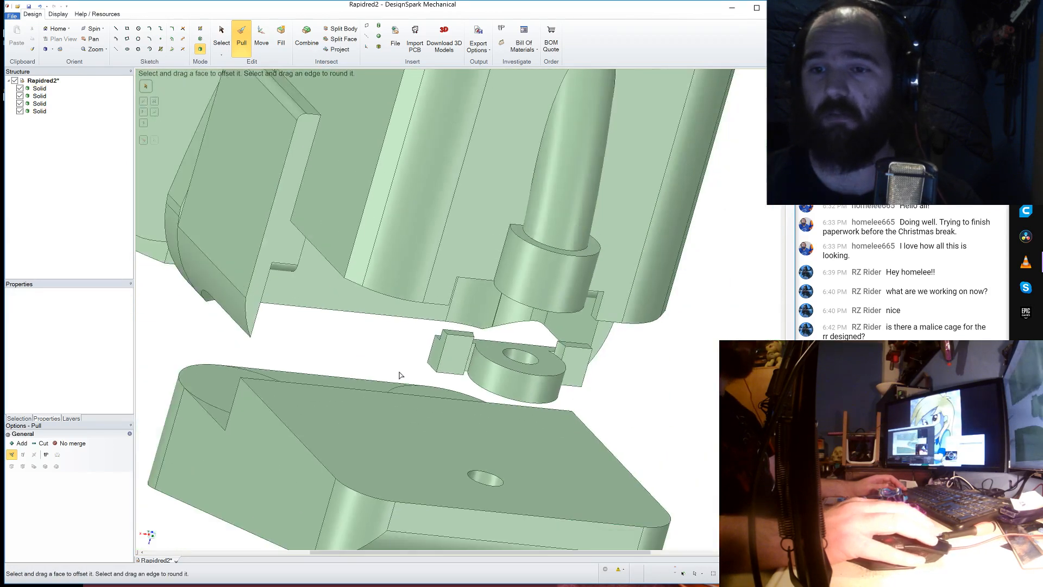
middle_drag(642, 419, 519, 407)
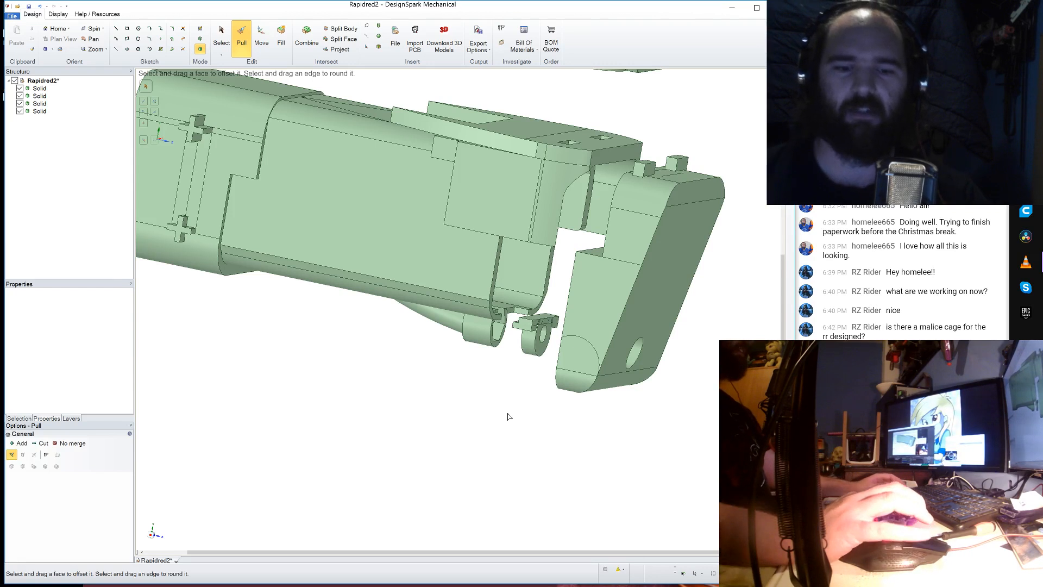
middle_drag(539, 422, 492, 401)
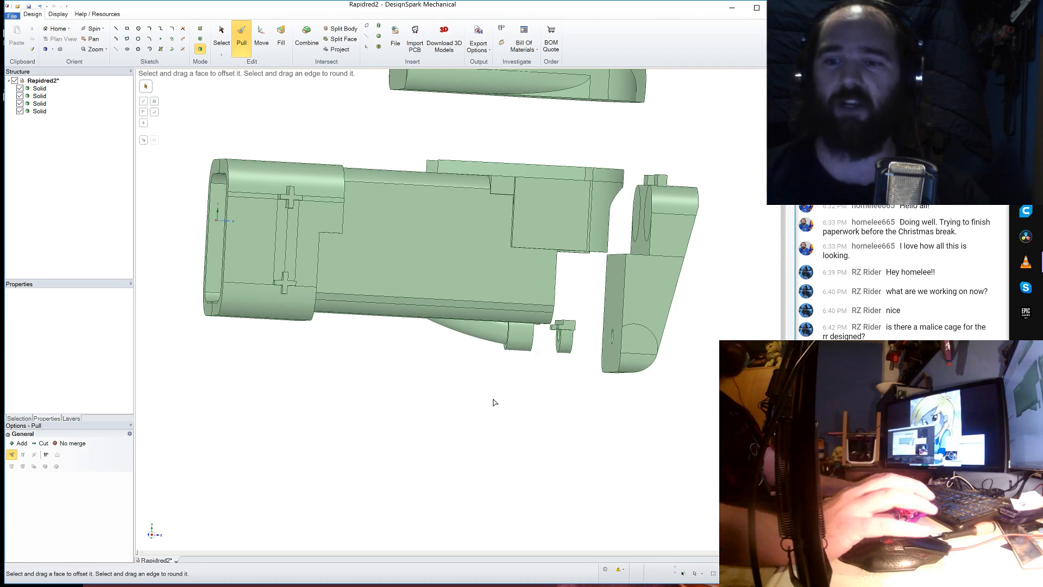
scroll(586, 396, up, 5)
middle_drag(558, 362, 578, 356)
middle_drag(476, 335, 500, 320)
scroll(403, 234, up, 4)
click(463, 216)
drag(465, 218, 399, 239)
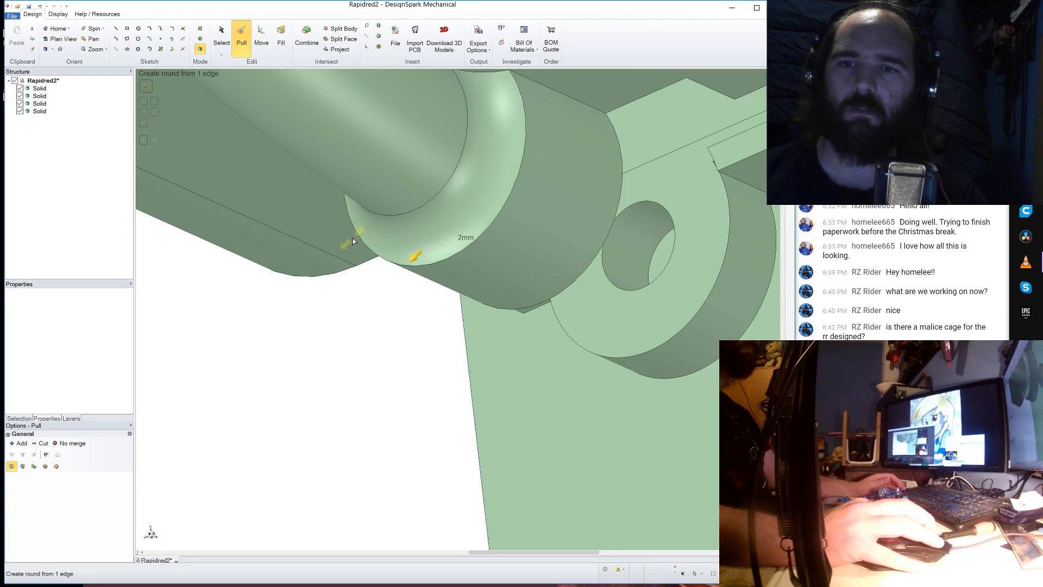
drag(242, 212, 240, 213)
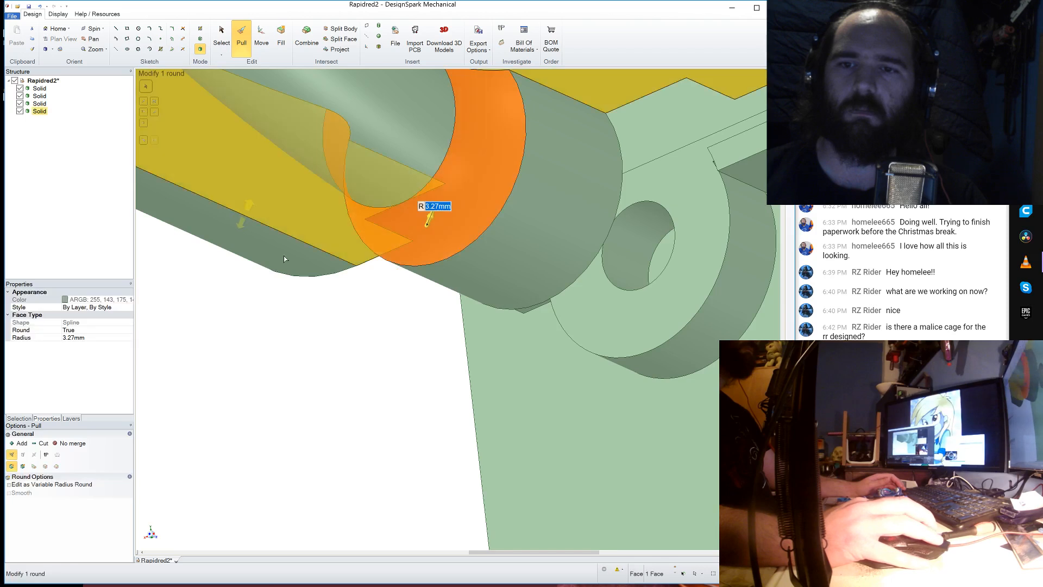
click(340, 360)
- Move the boss end with its crossbar about 5.8 mm along the screw axis against the nut recess end of the screw boss
scroll(379, 345, down, 5)
middle_drag(379, 345, 505, 408)
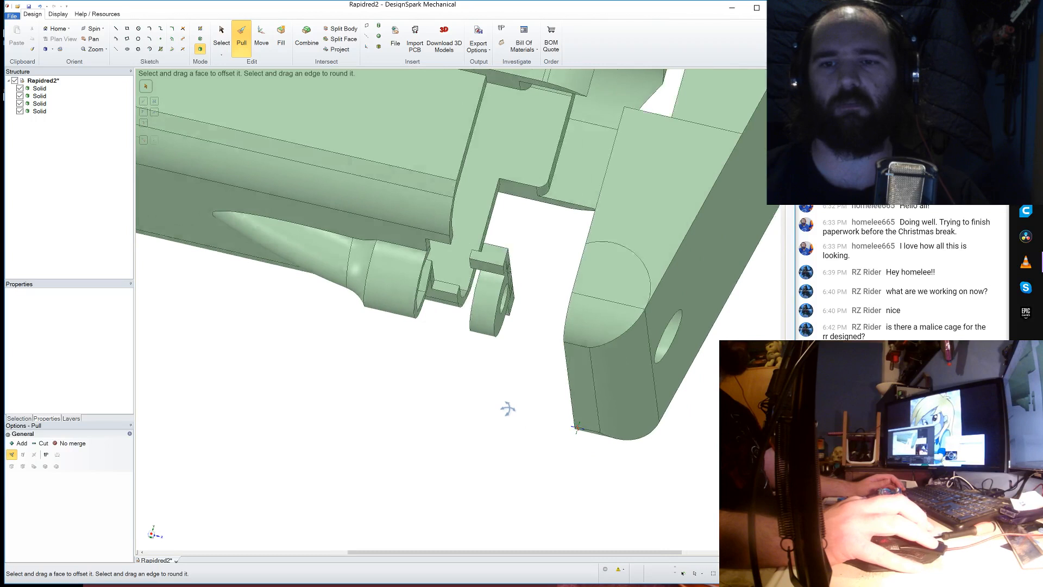
click(269, 45)
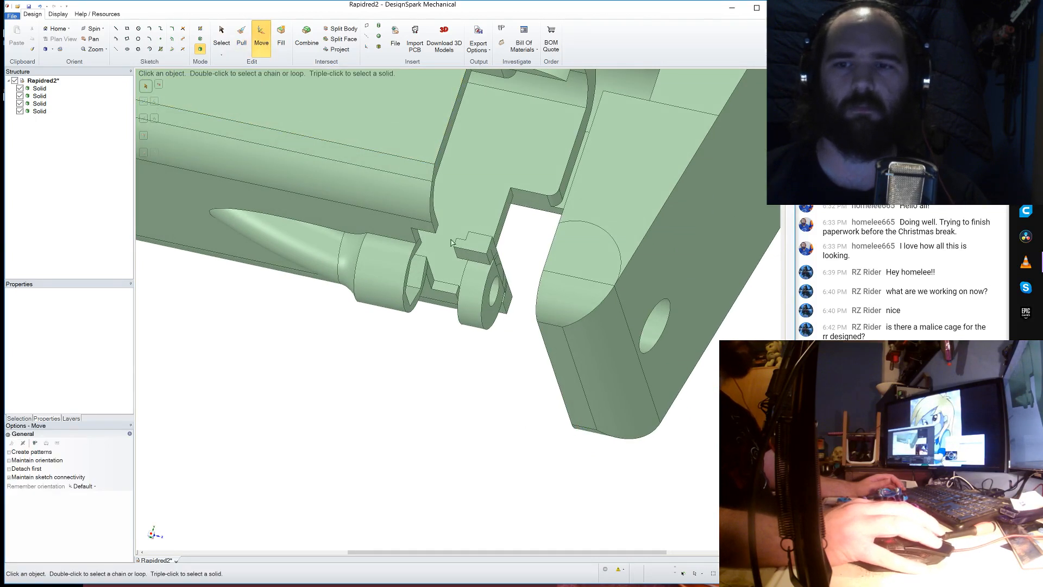
click(475, 293)
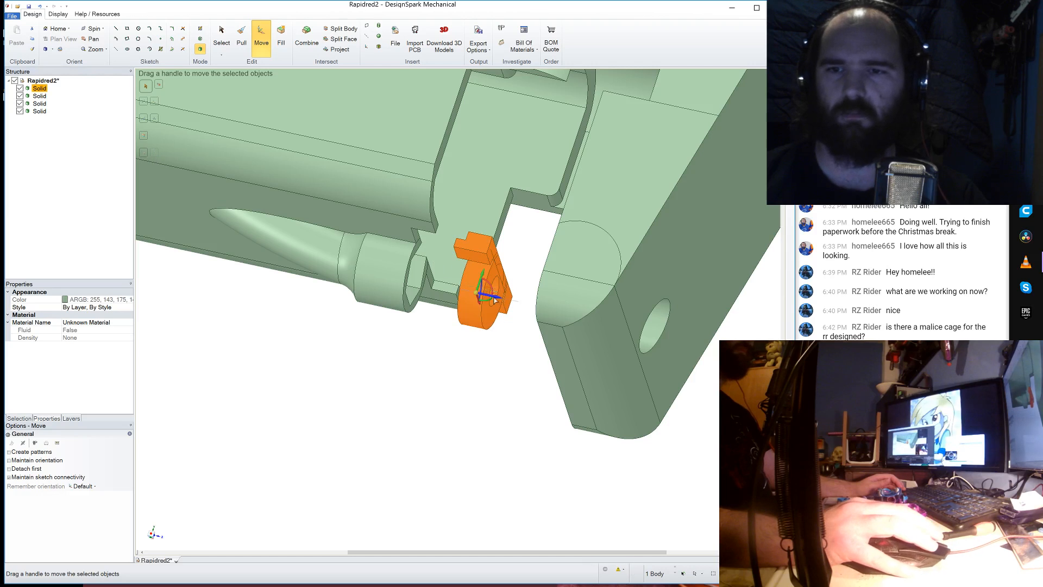
drag(498, 299, 454, 294)
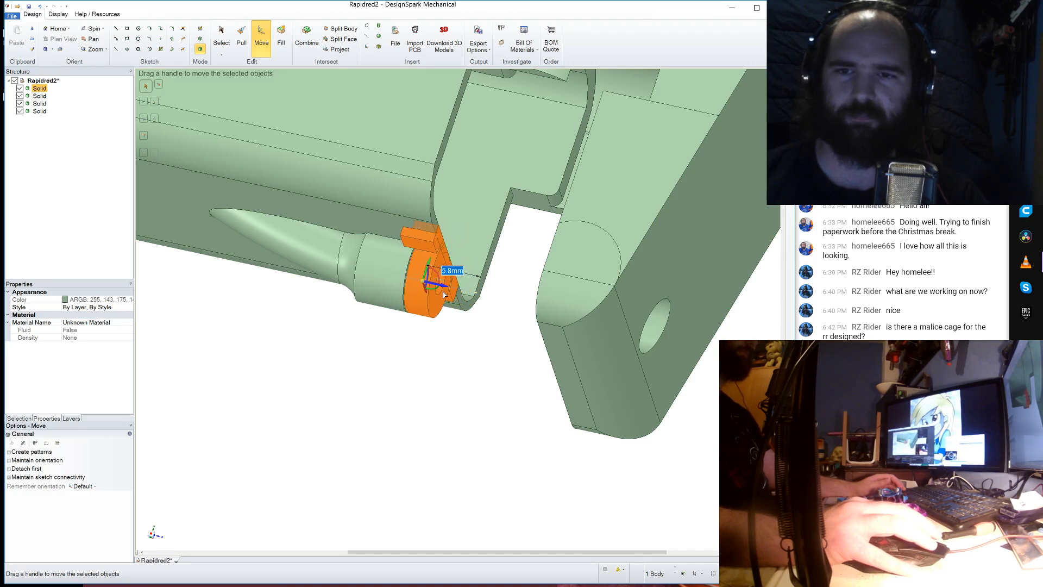
middle_drag(443, 295, 493, 325)
- Move the slanted end part with the screw hole about 14.37 mm along the body's length towards the main body
scroll(493, 324, down, 5)
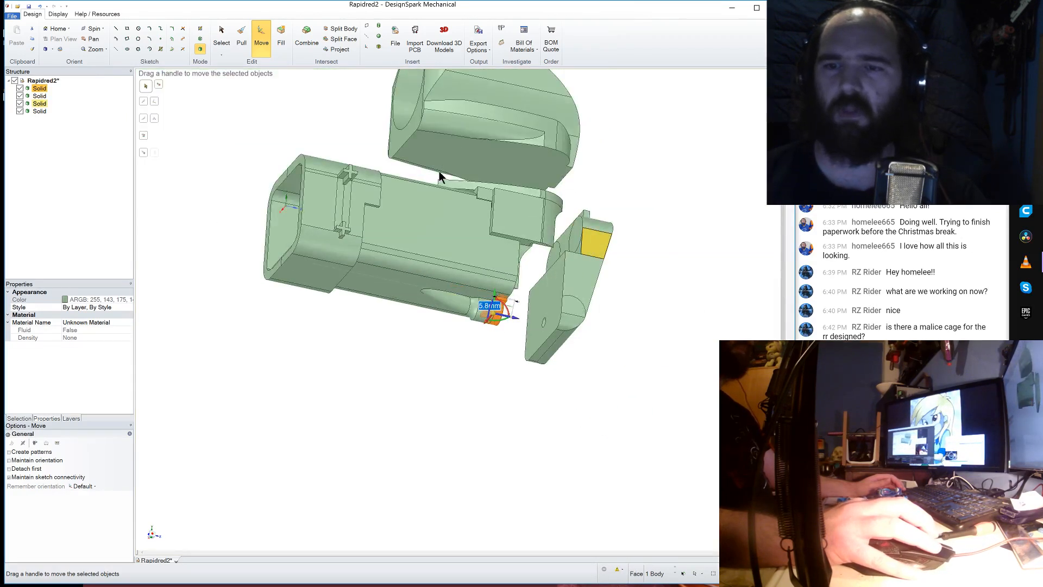
click(39, 103)
drag(591, 294, 549, 289)
middle_drag(577, 298, 633, 308)
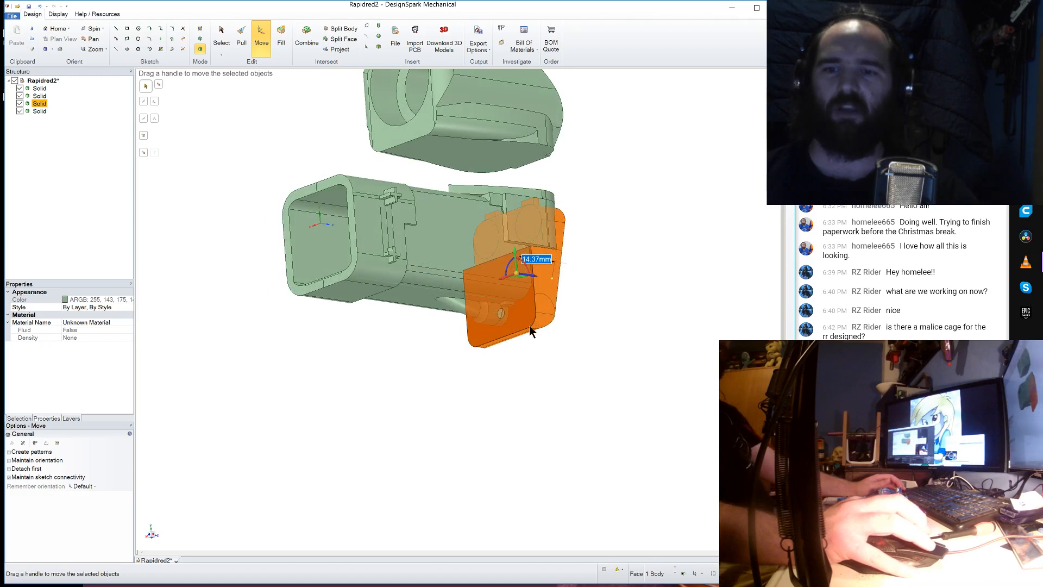
- Examine how the slanted end part, crossbar boss end and screw boss fit together at the underside of the main body
scroll(532, 326, up, 5)
click(650, 268)
middle_drag(650, 265, 440, 285)
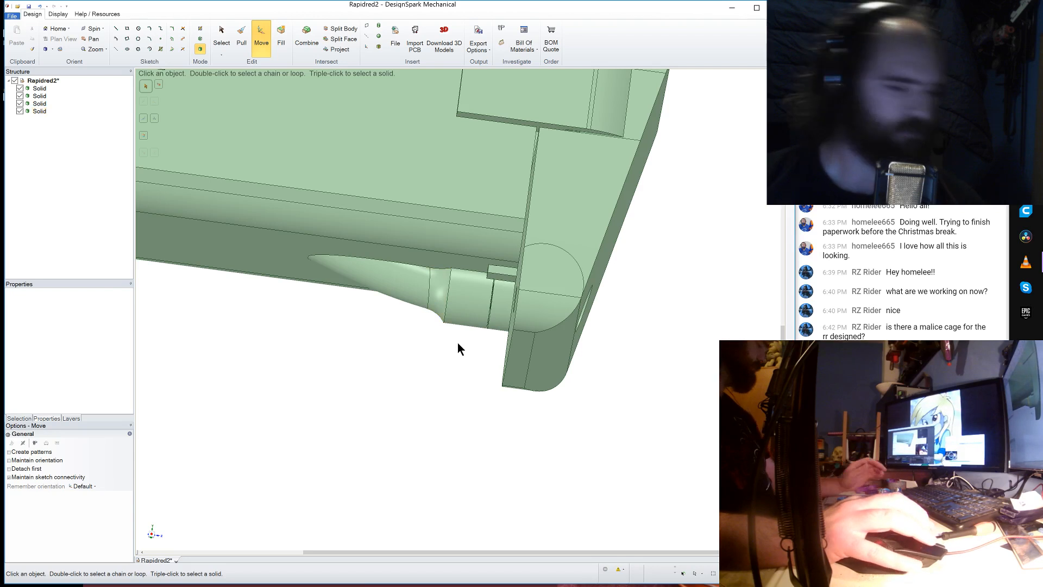
mouse_move(449, 348)
middle_down()
mouse_move(492, 326)
mouse_move(404, 328)
mouse_move(407, 354)
mouse_move(463, 371)
middle_up()
scroll(442, 344, down, 5)
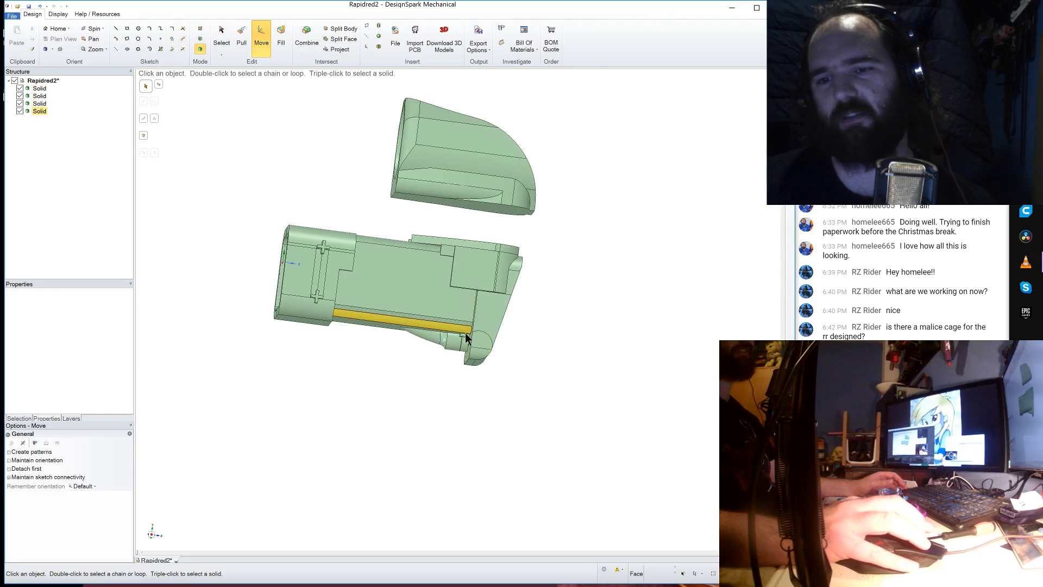
middle_drag(466, 359, 444, 368)
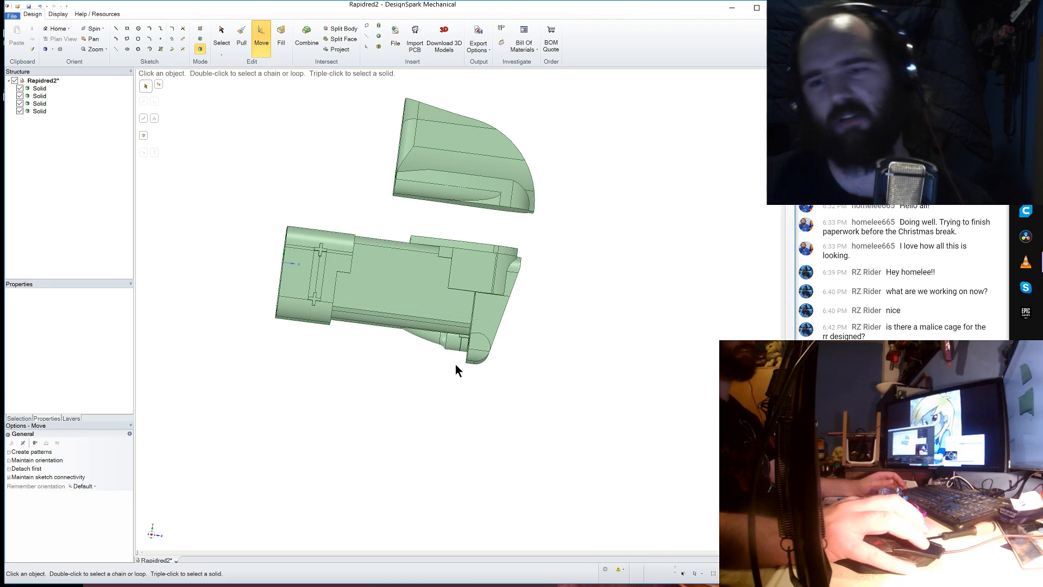
scroll(449, 356, up, 6)
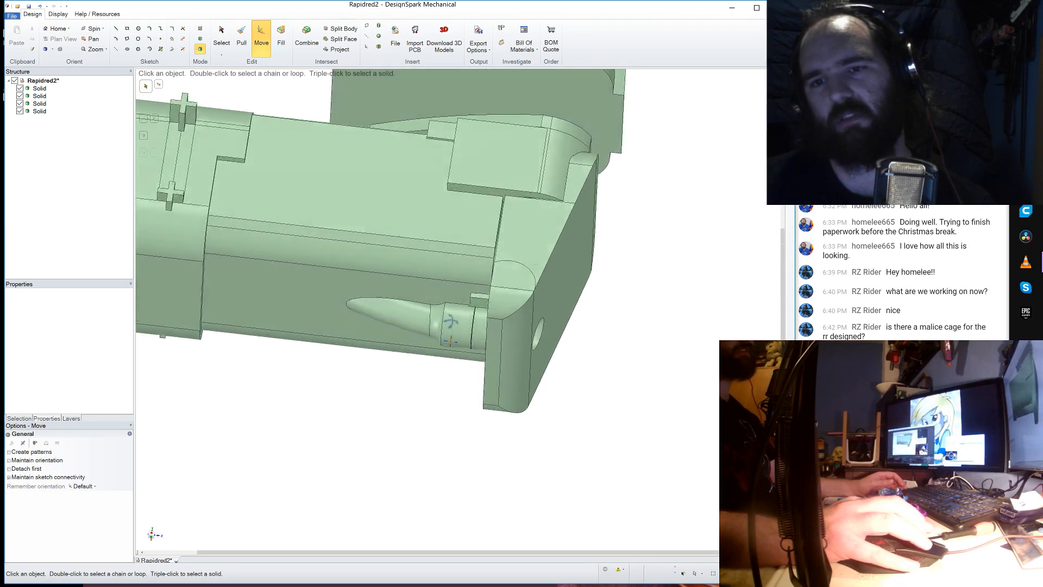
middle_drag(452, 315, 455, 349)
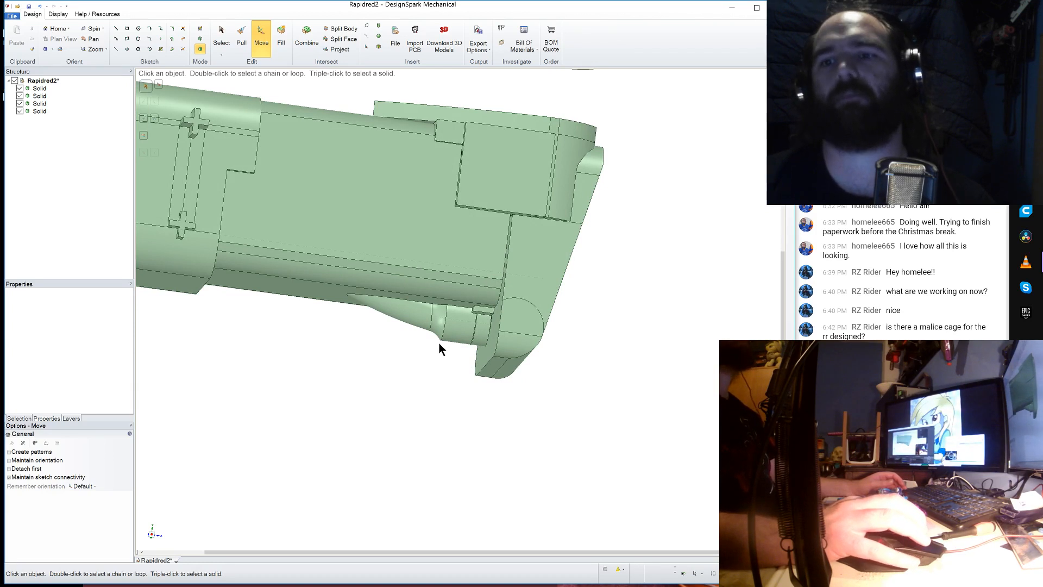
click(455, 325)
middle_drag(460, 362, 466, 336)
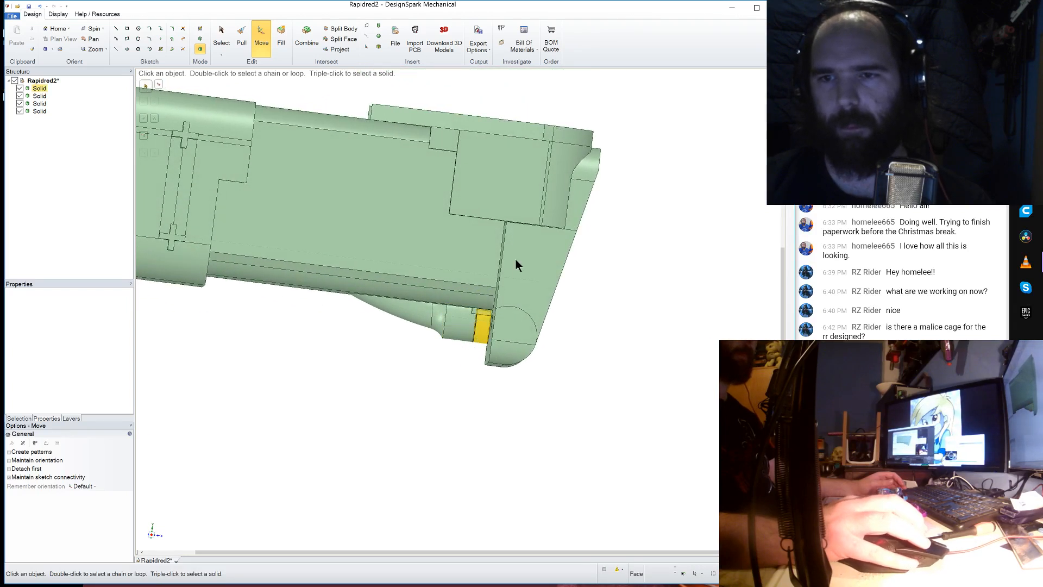
- Move the slanted end part about 22.34 mm along the body's length away from the main body
click(49, 104)
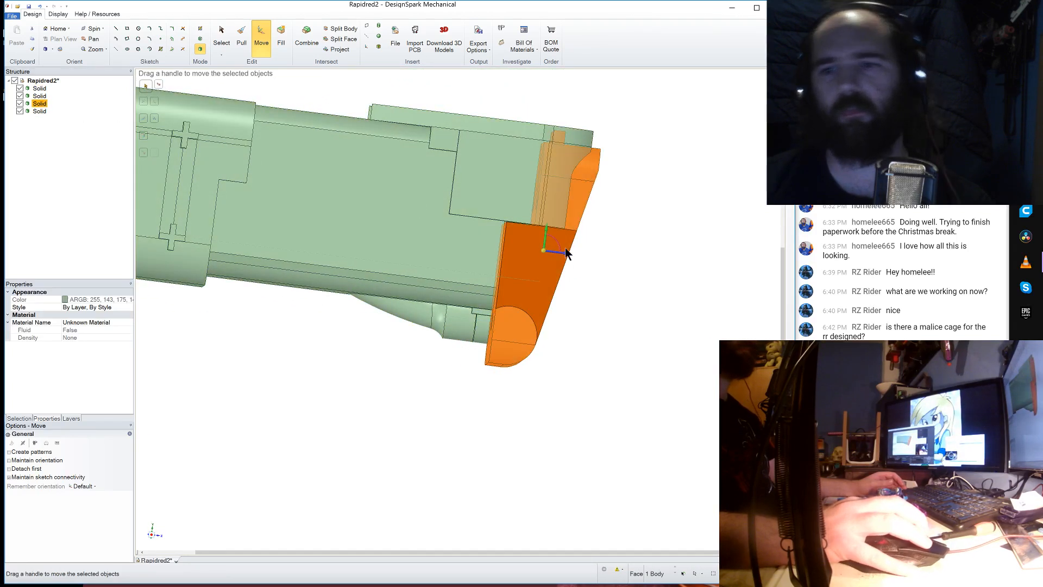
drag(568, 252, 583, 253)
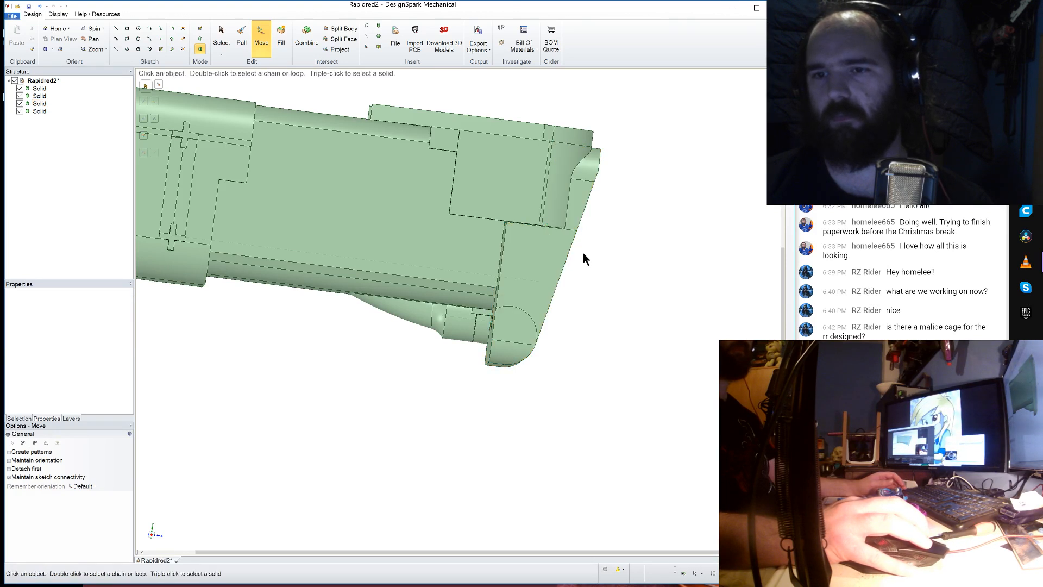
click(551, 256)
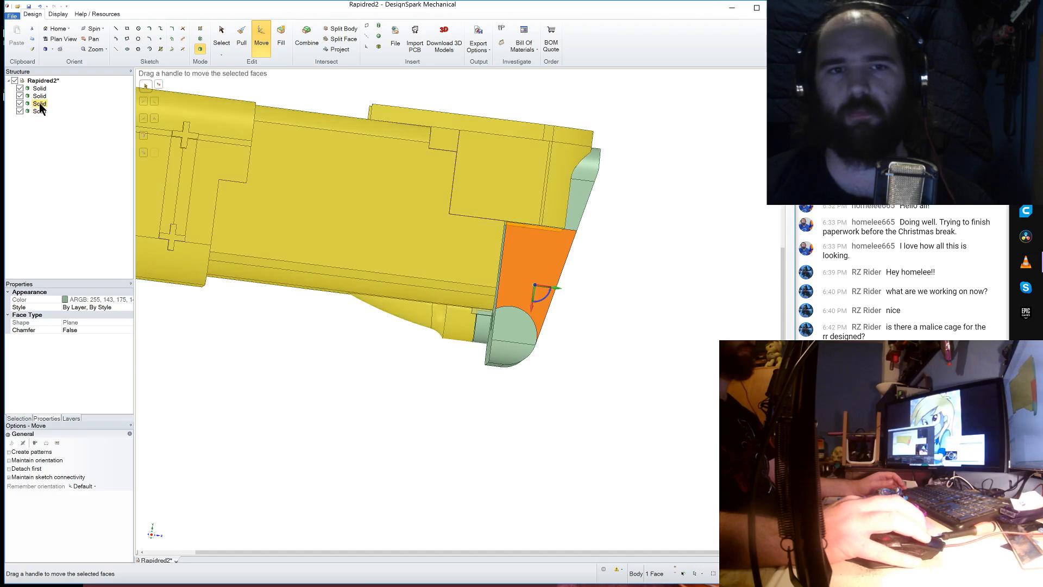
click(40, 105)
drag(569, 253, 692, 273)
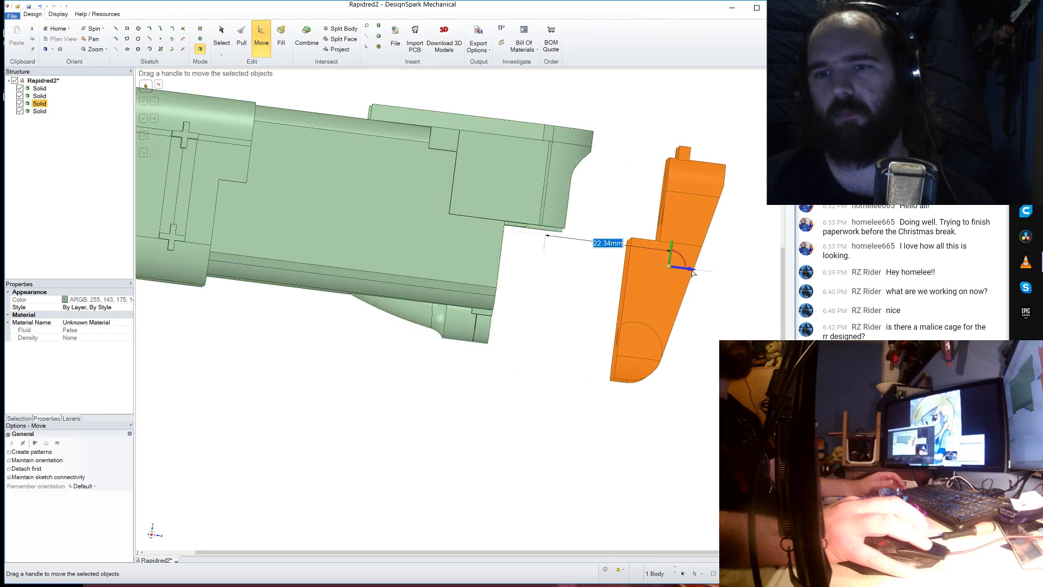
mouse_move(541, 282)
middle_down()
mouse_move(532, 249)
mouse_move(544, 250)
mouse_move(533, 261)
mouse_move(540, 247)
mouse_move(542, 264)
middle_up()
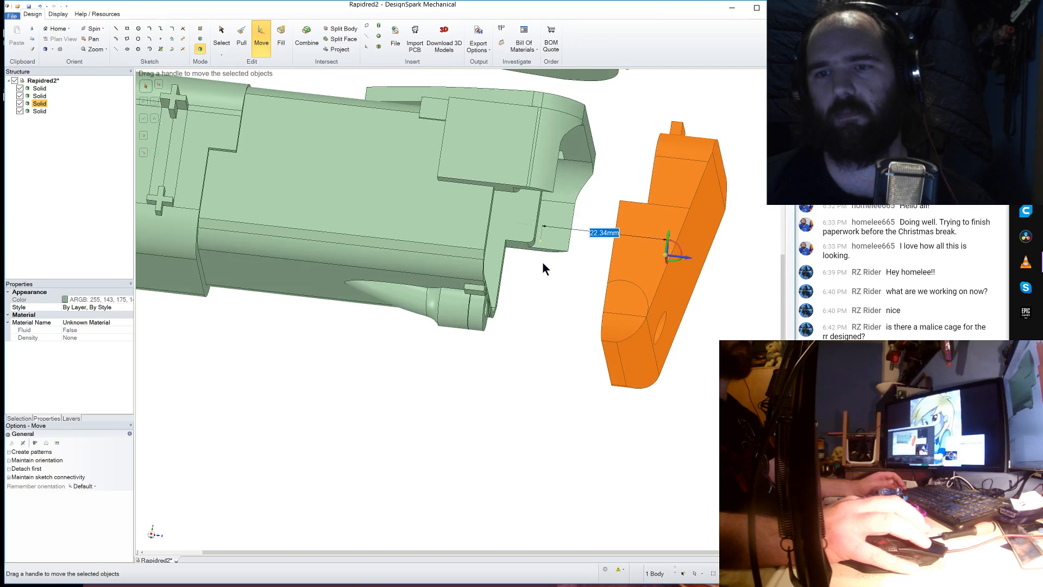
- Sketch a reference line about 10.8 mm long on the slanted end part's side face and measure the slanted edge's angle from it
click(485, 177)
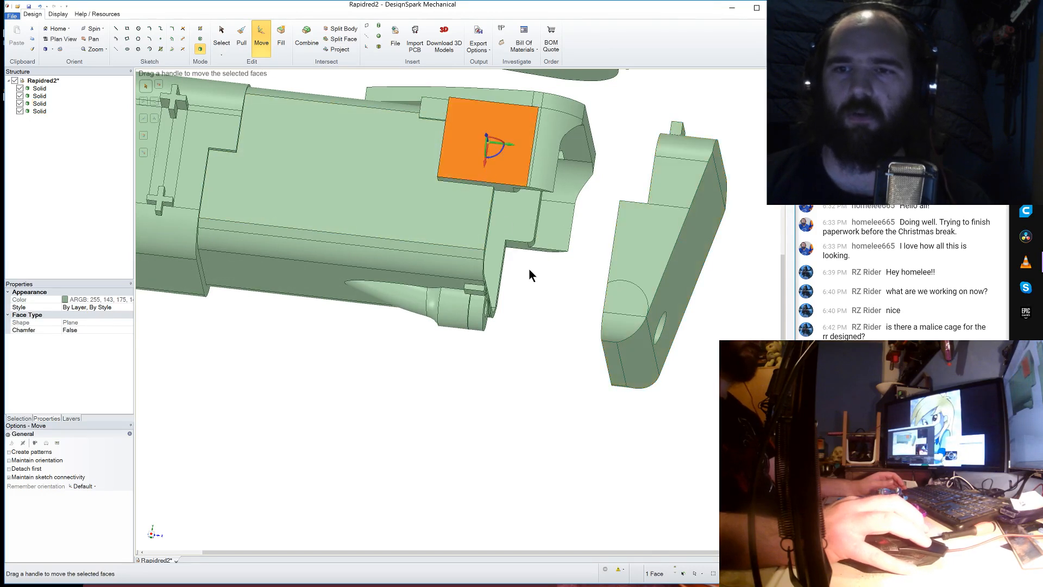
middle_drag(529, 271, 532, 282)
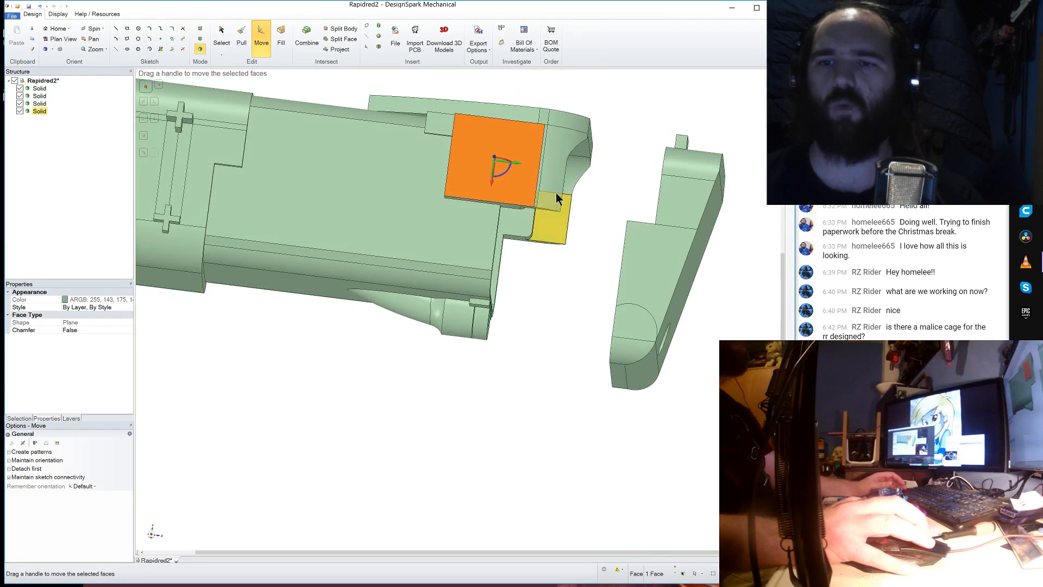
click(647, 265)
click(116, 28)
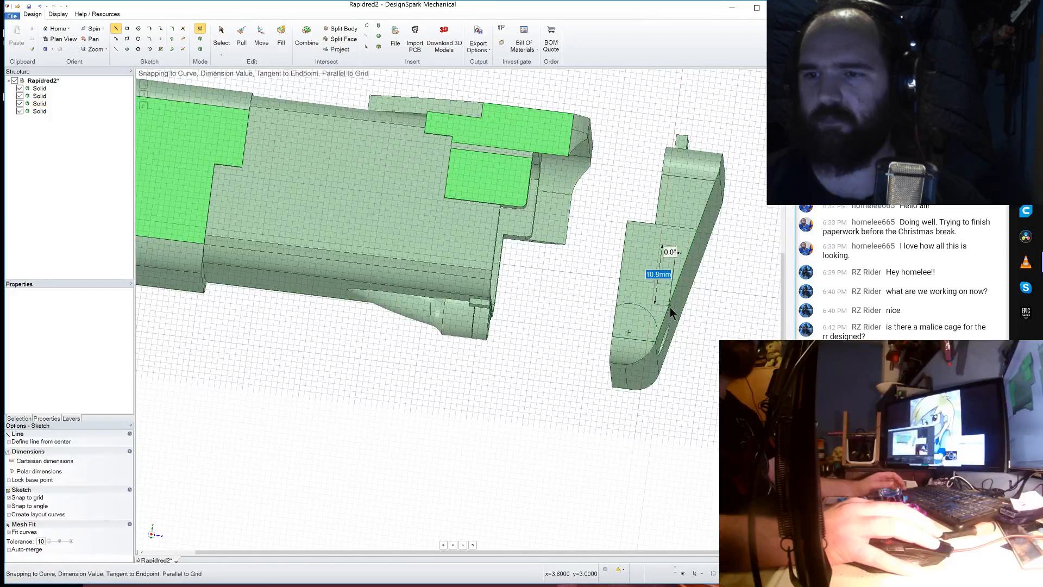
click(669, 308)
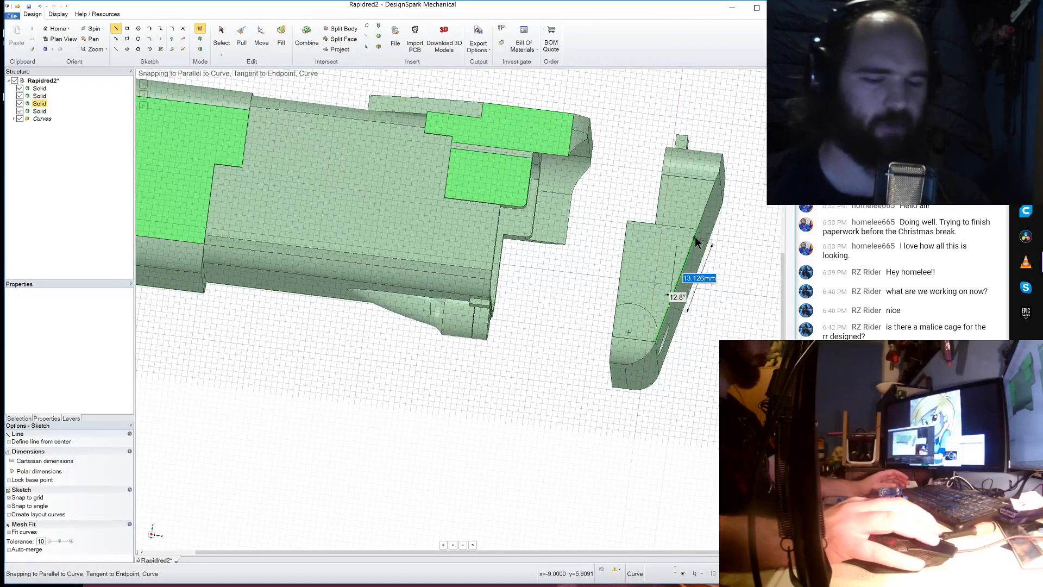
click(201, 50)
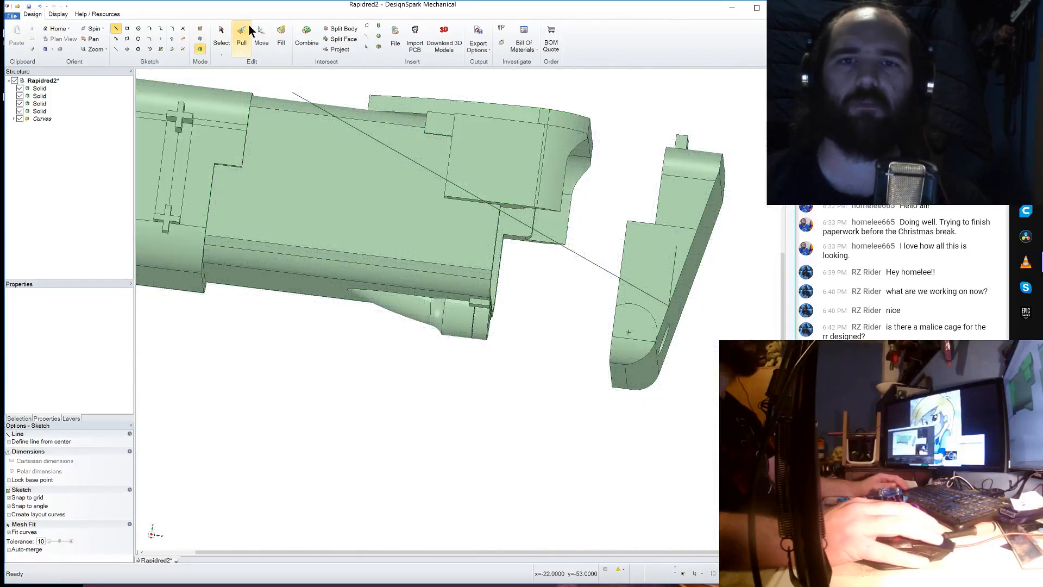
- Sketch a line at 12.8° on the main body's raised side block, starting from its lower corner nearest the end part
click(507, 156)
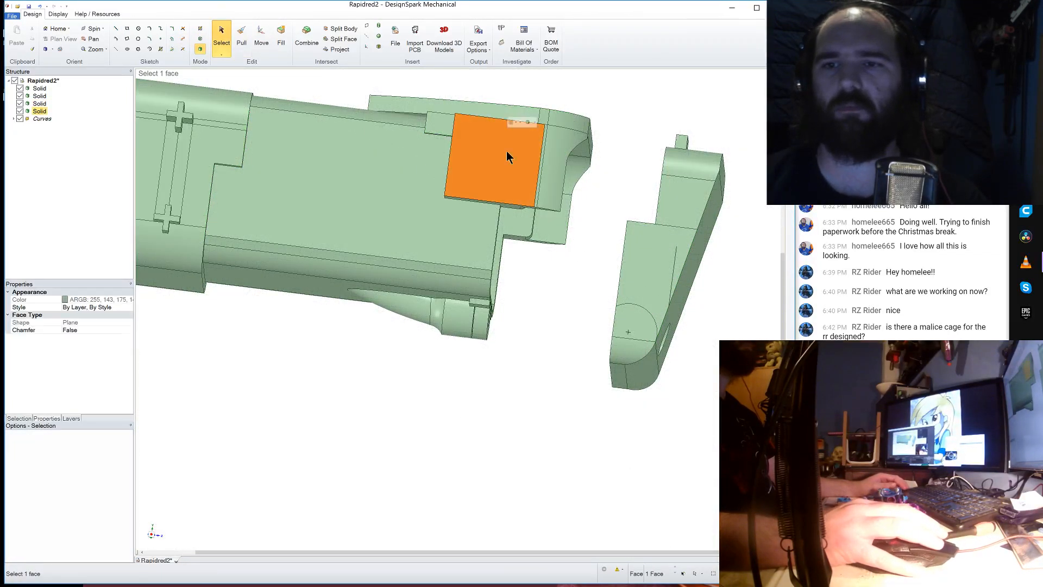
click(115, 30)
scroll(558, 204, up, 5)
click(474, 215)
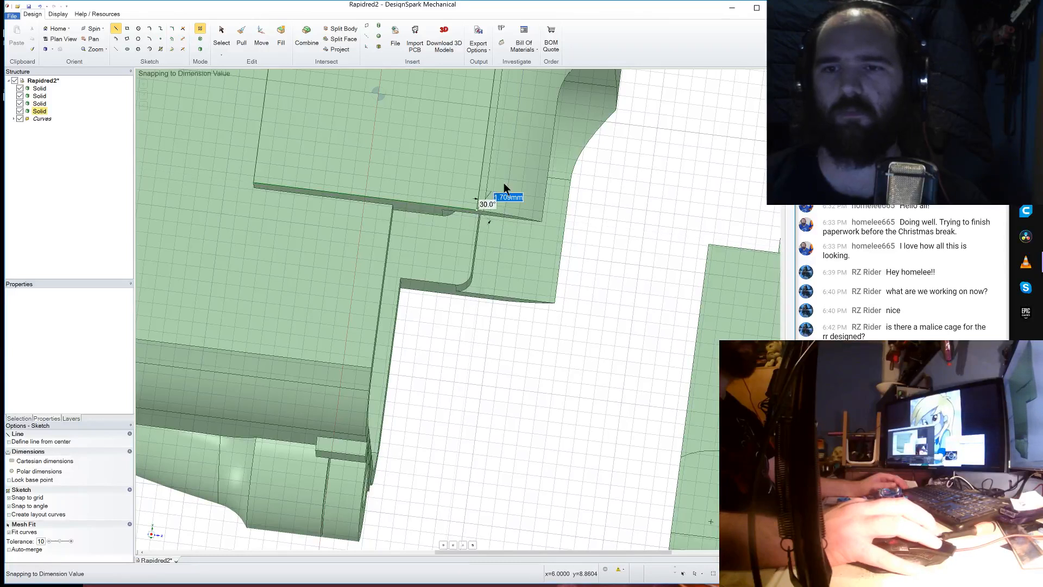
scroll(465, 373, down, 3)
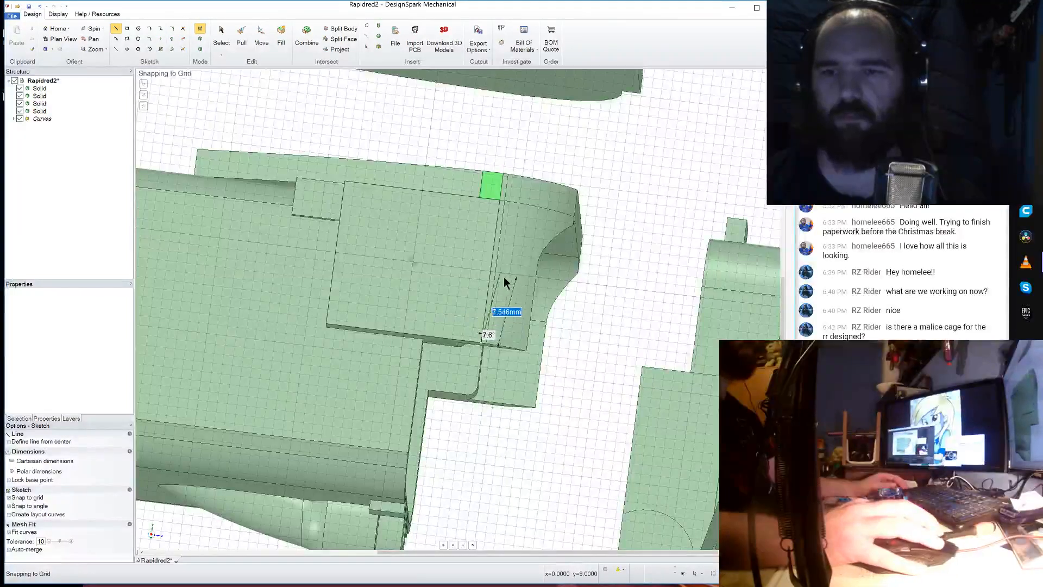
key(Tab)
text(12)
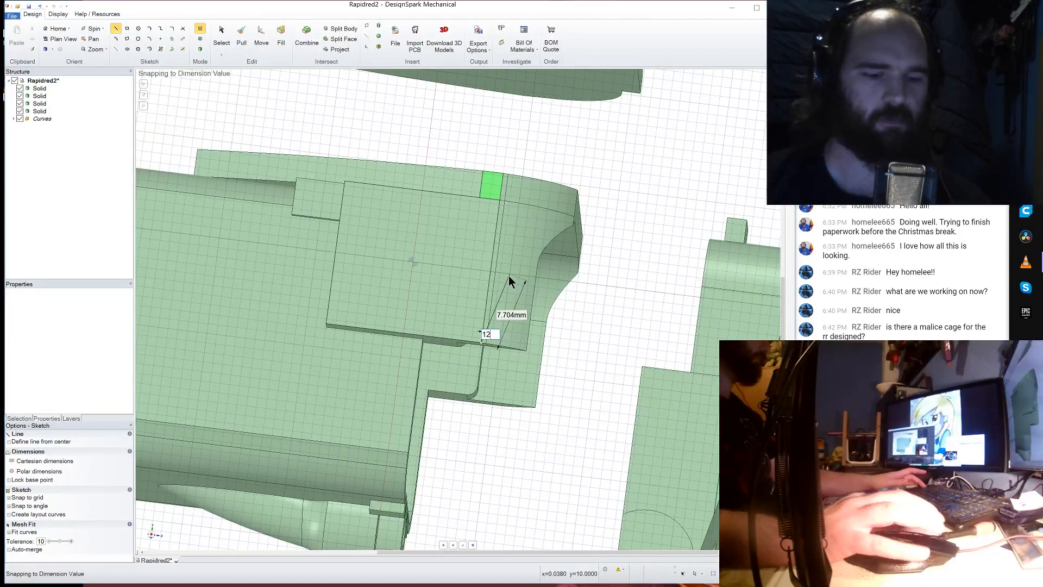
text(.8)
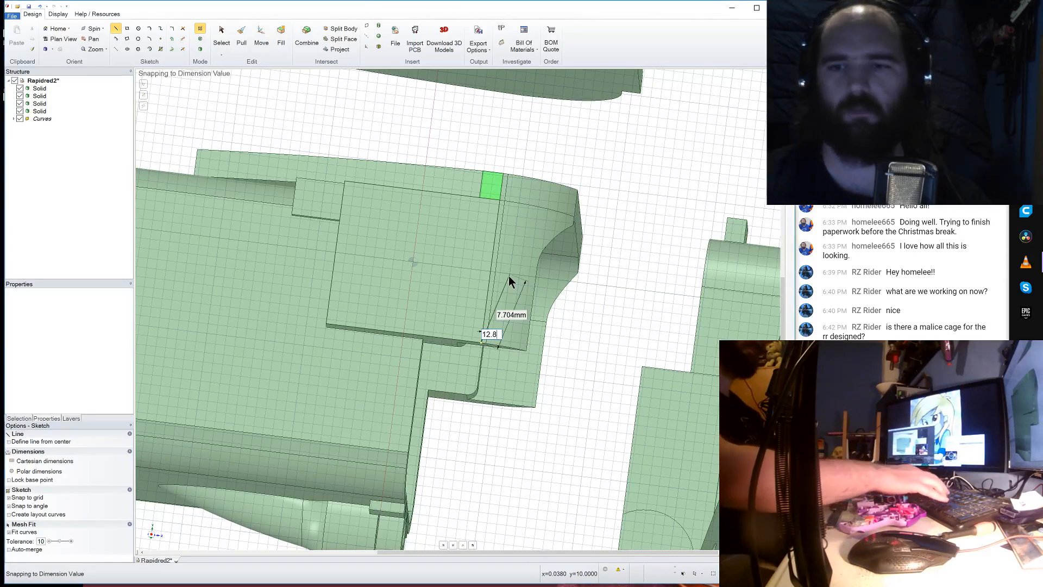
key(Return)
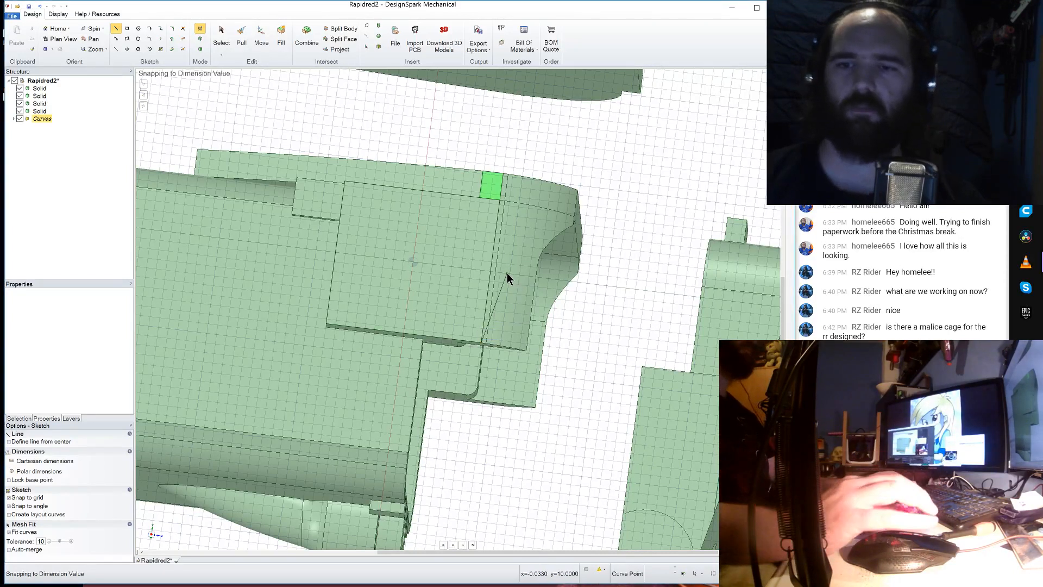
- Extend the angled line past the body's upper edge and close it into a four-sided profile around the overhanging end
click(560, 130)
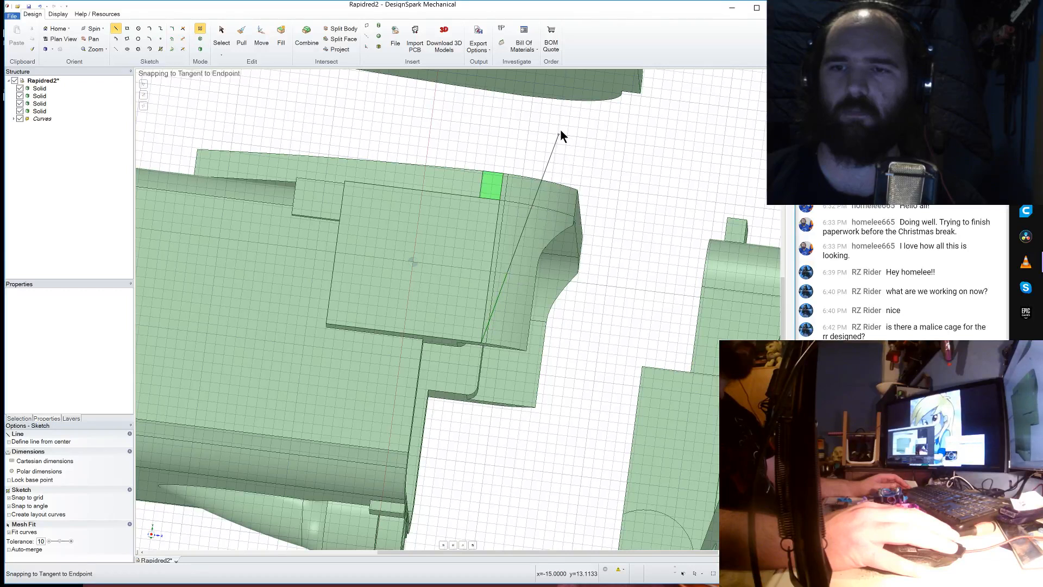
click(662, 157)
click(548, 441)
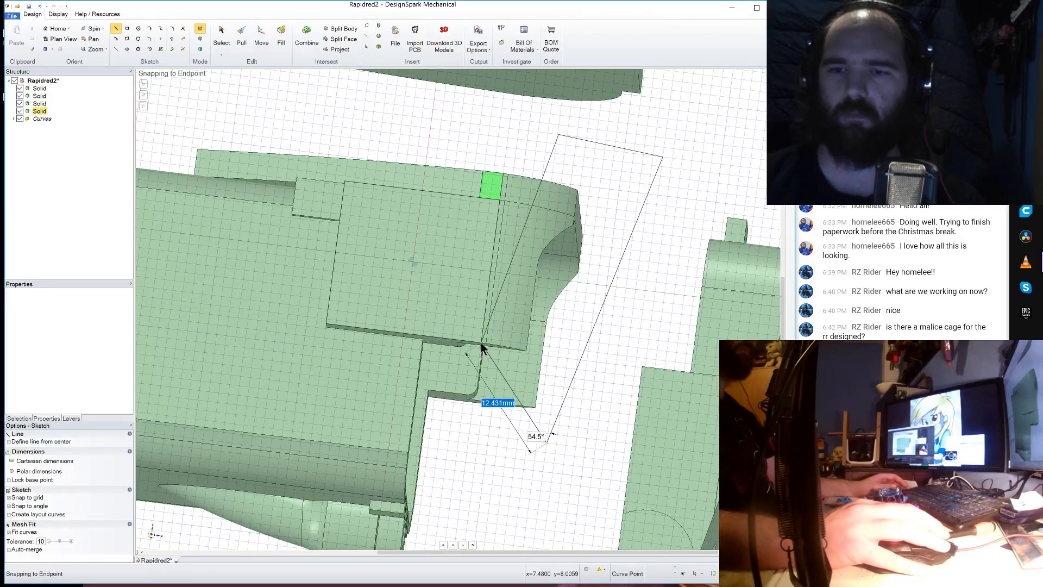
click(481, 343)
- Cut the main body's overhanging end away through its full width with the four-sided slanted profile
click(241, 37)
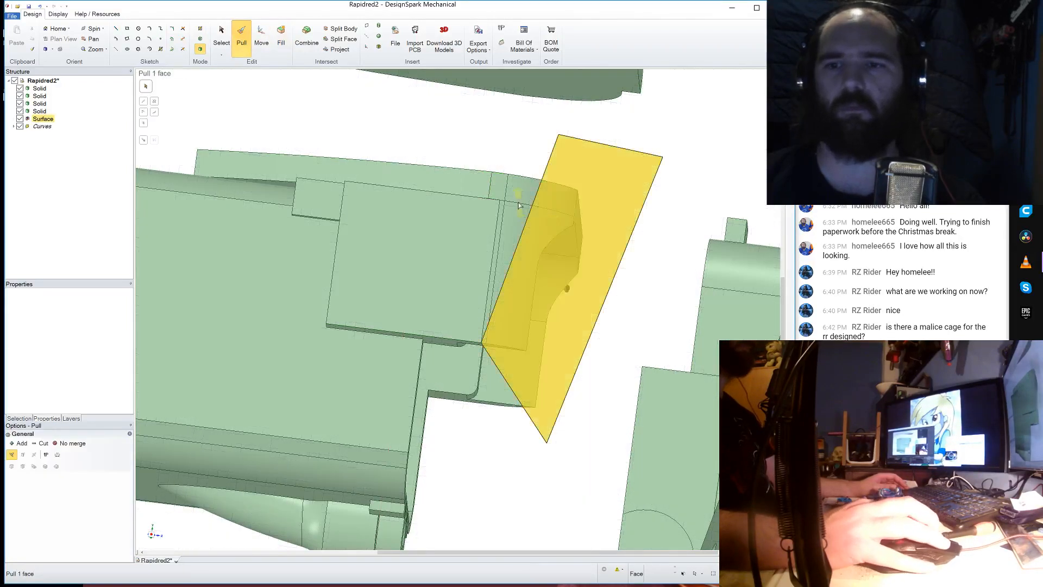
middle_drag(566, 285, 551, 226)
scroll(576, 252, down, 5)
click(576, 251)
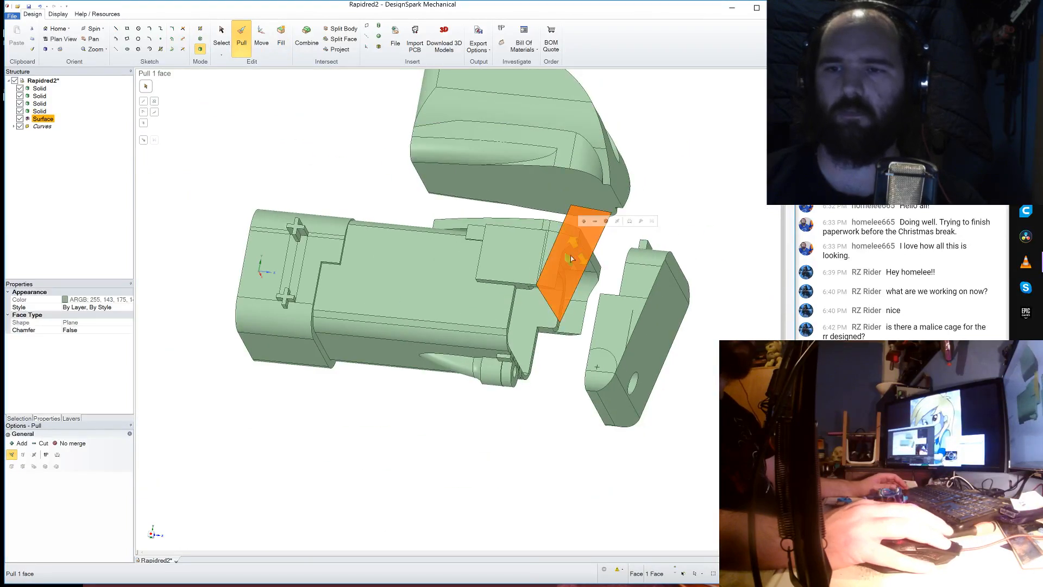
click(45, 444)
drag(562, 297, 642, 447)
mouse_move(516, 431)
middle_down()
mouse_move(517, 461)
mouse_move(526, 450)
middle_up()
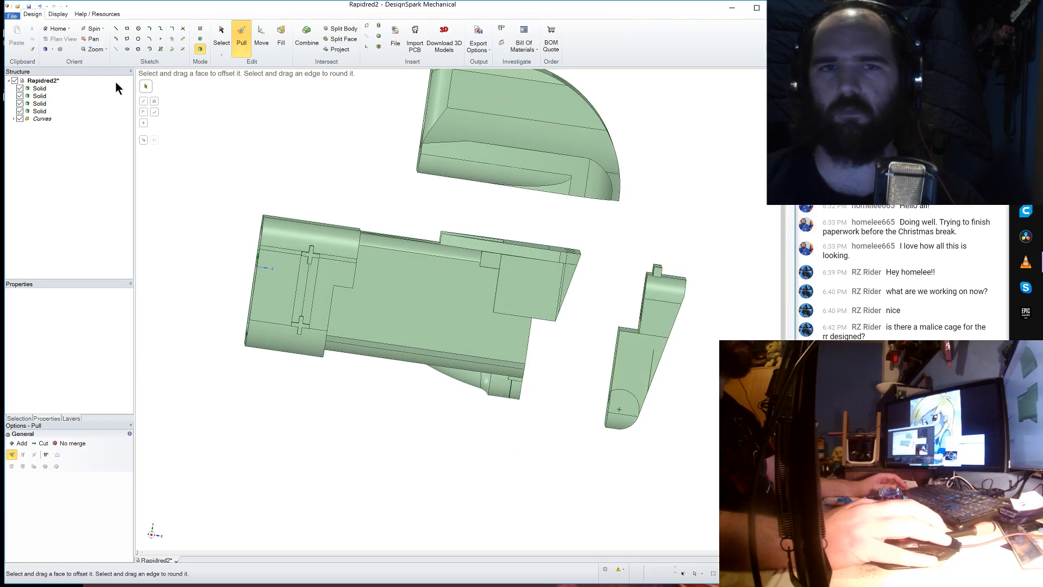
- Move the slanted end part about 22.67 mm back against the main body's slanted cut end
click(40, 103)
click(259, 34)
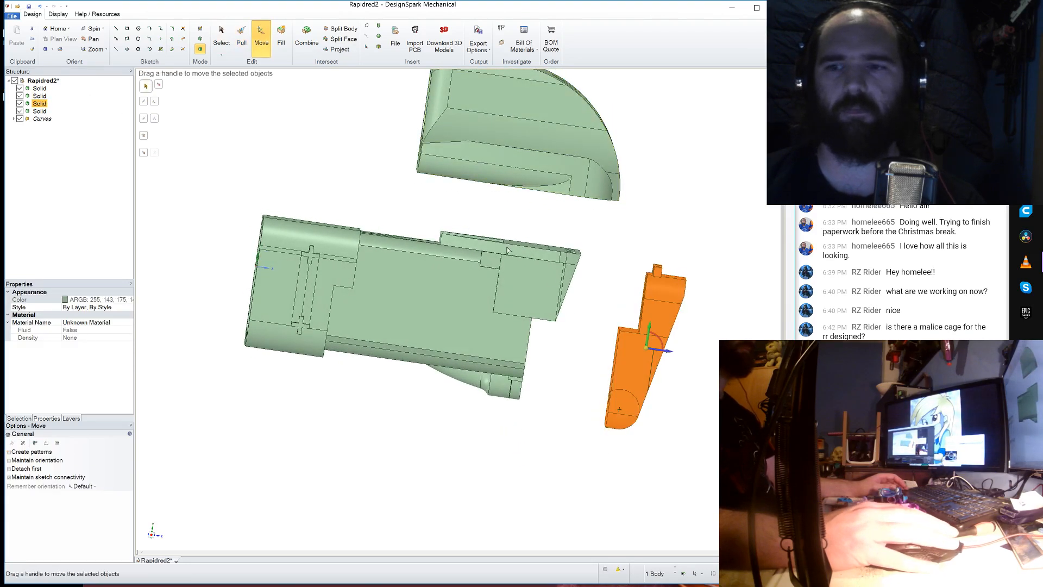
drag(648, 355, 581, 345)
middle_drag(581, 346, 564, 376)
scroll(598, 323, up, 2)
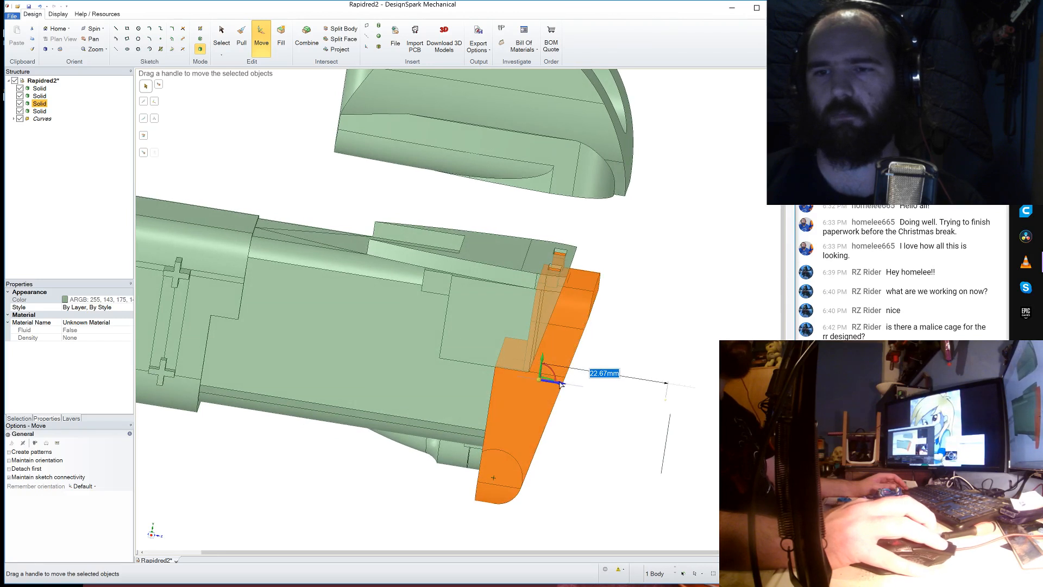
click(576, 278)
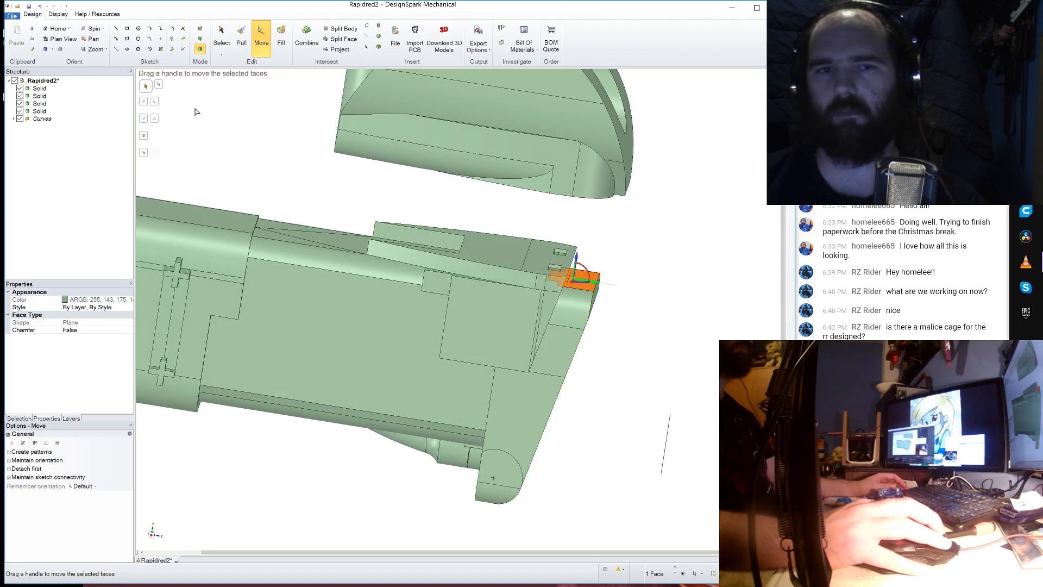
click(115, 28)
scroll(569, 282, up, 2)
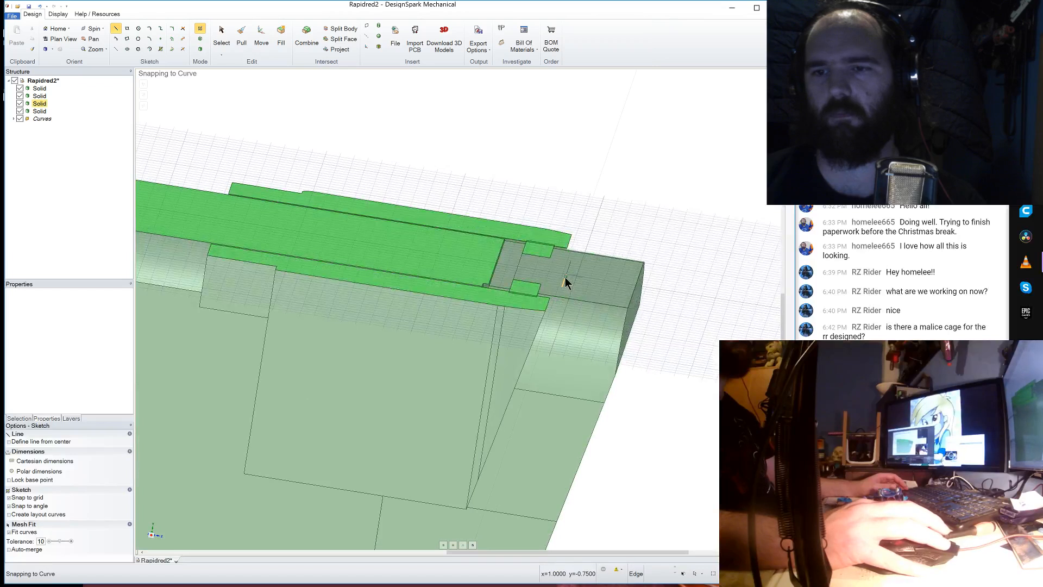
click(566, 277)
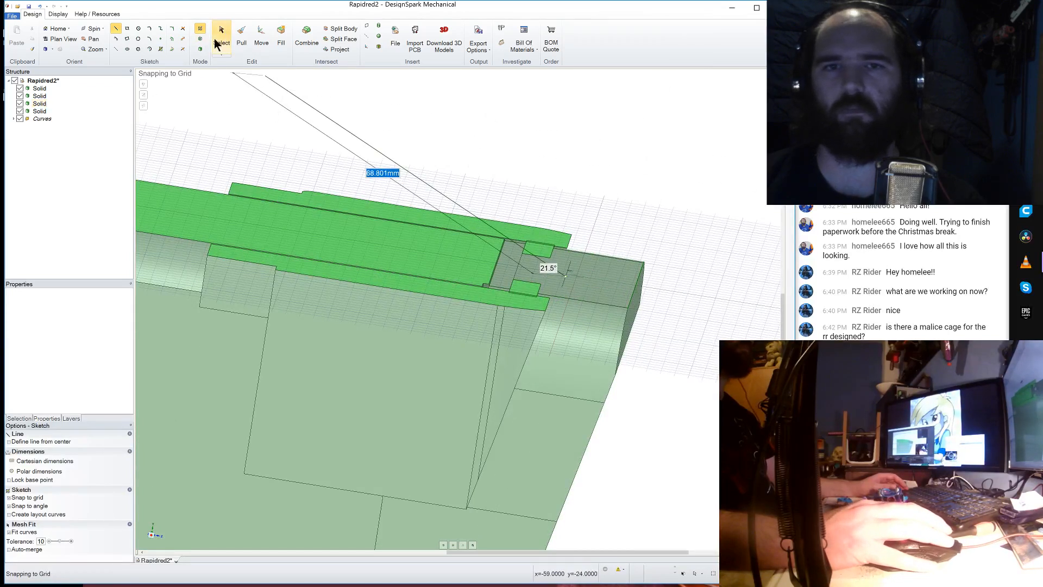
click(201, 49)
- Move the slanted end part about 21.49 mm away from the main body to expose the mating faces
click(260, 39)
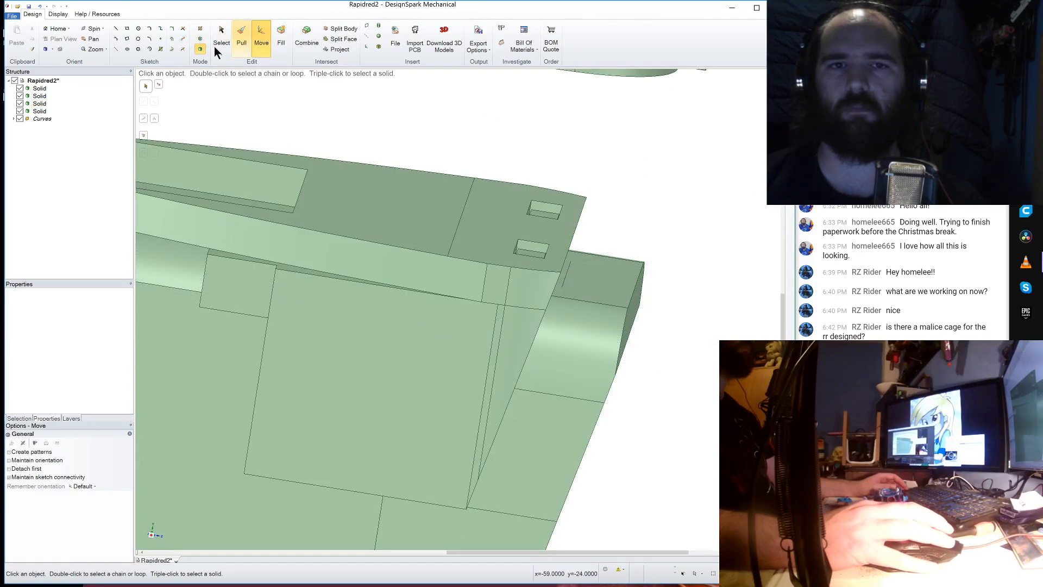
click(38, 103)
scroll(511, 169, down, 4)
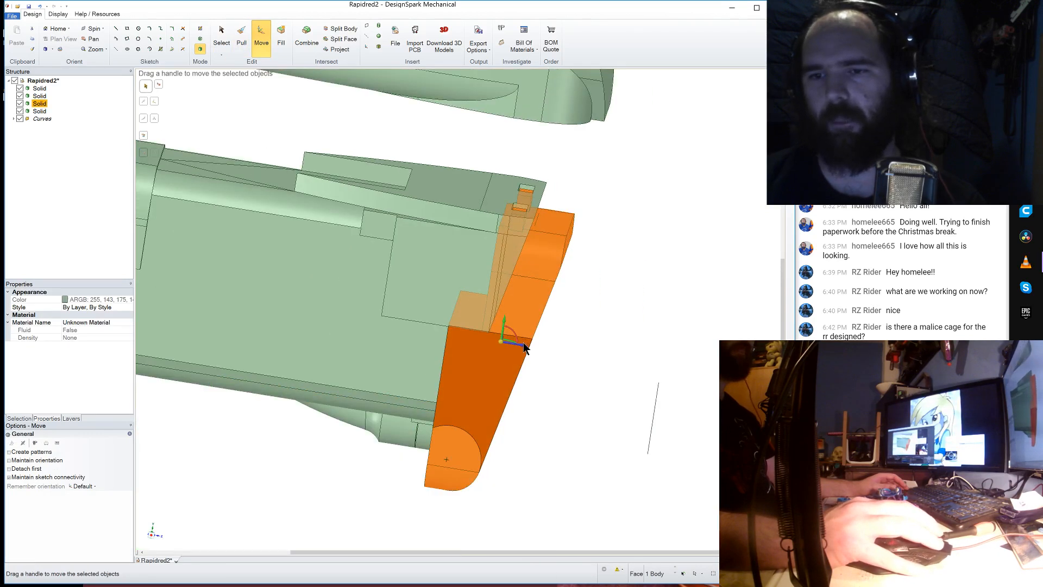
drag(525, 345, 665, 365)
middle_drag(569, 287, 559, 280)
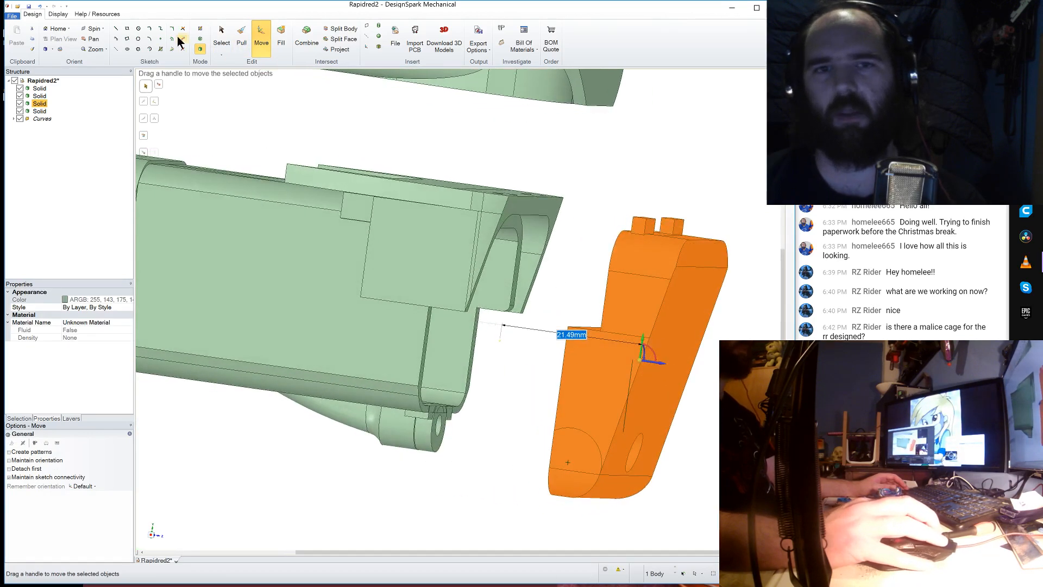
- Try to pull the main body's slanted end face outward by 5 mm, and undo the pull
click(242, 37)
click(532, 204)
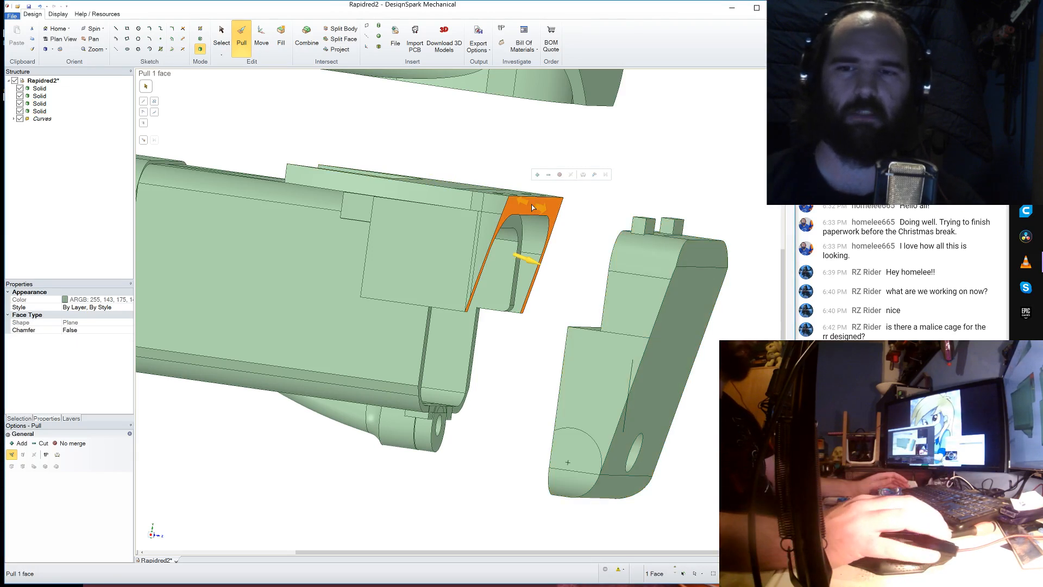
drag(526, 259, 546, 270)
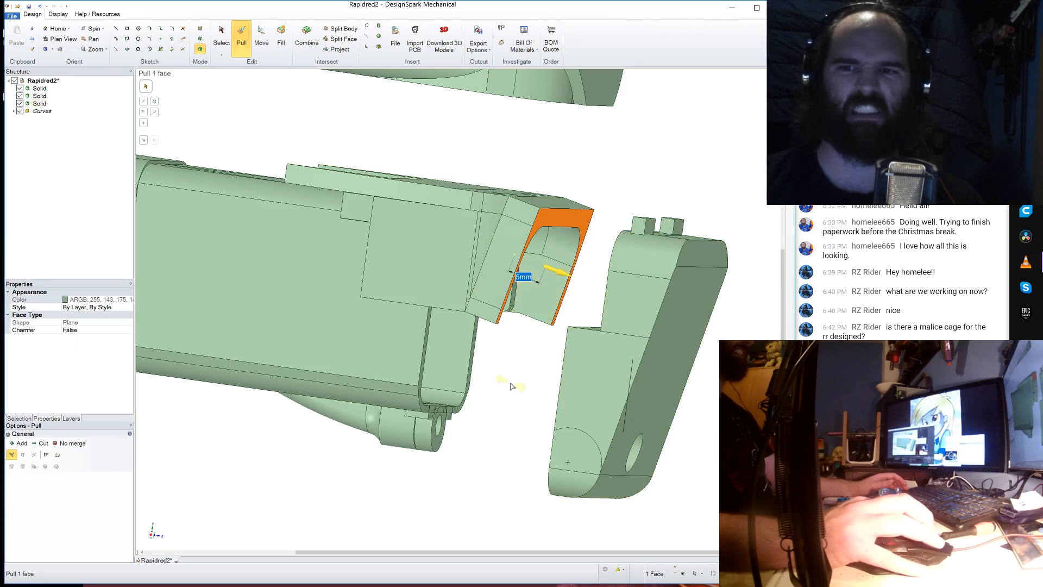
mouse_move(506, 364)
middle_down()
mouse_move(518, 383)
mouse_move(496, 363)
mouse_move(506, 370)
middle_up()
key(ctrl+z)
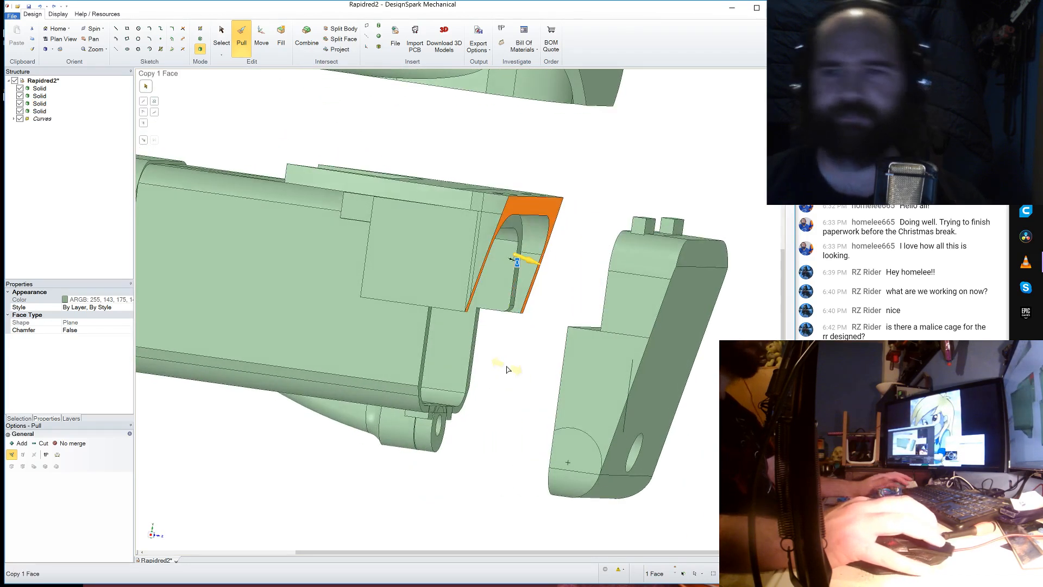
- Draw a straight guide line on the main body's upper face, running from between the two slots past the slanted edge
middle_drag(561, 243, 561, 253)
click(520, 203)
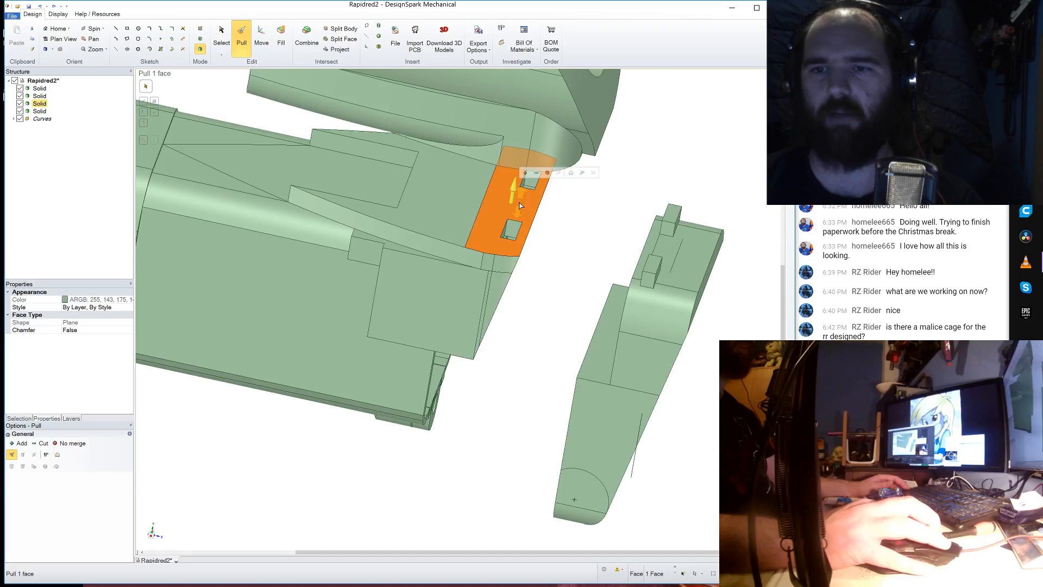
click(117, 28)
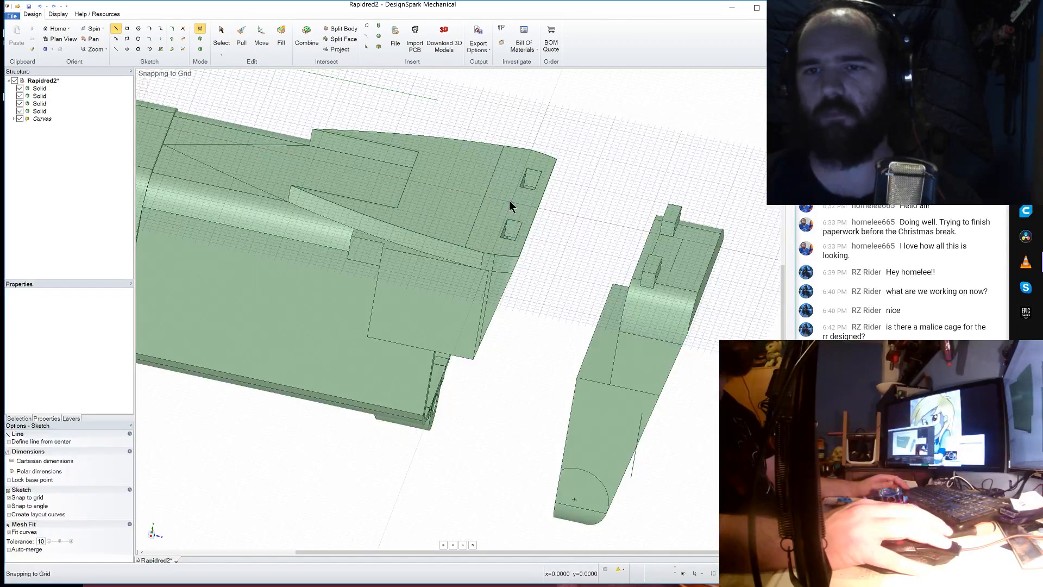
click(510, 204)
click(608, 223)
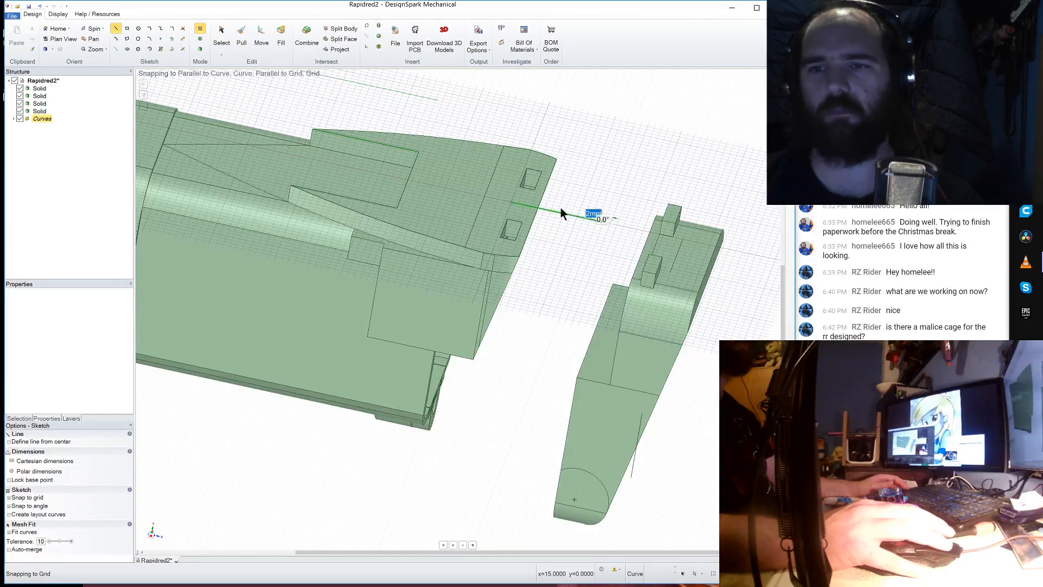
- Try to sweep the main body's slanted end face along the guide line, and undo the sweep
click(242, 41)
middle_drag(556, 304, 546, 274)
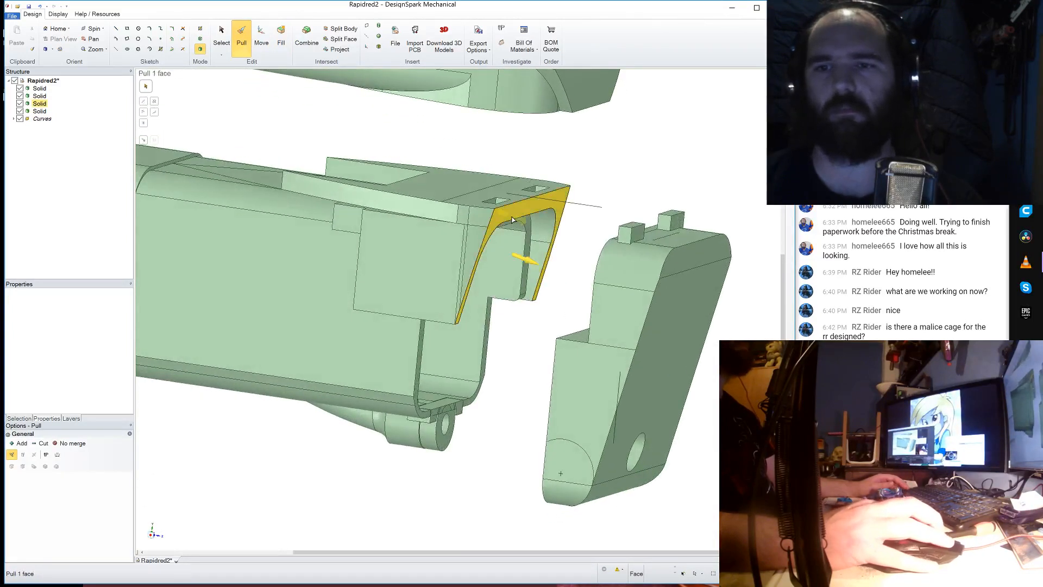
click(523, 256)
click(156, 114)
click(557, 203)
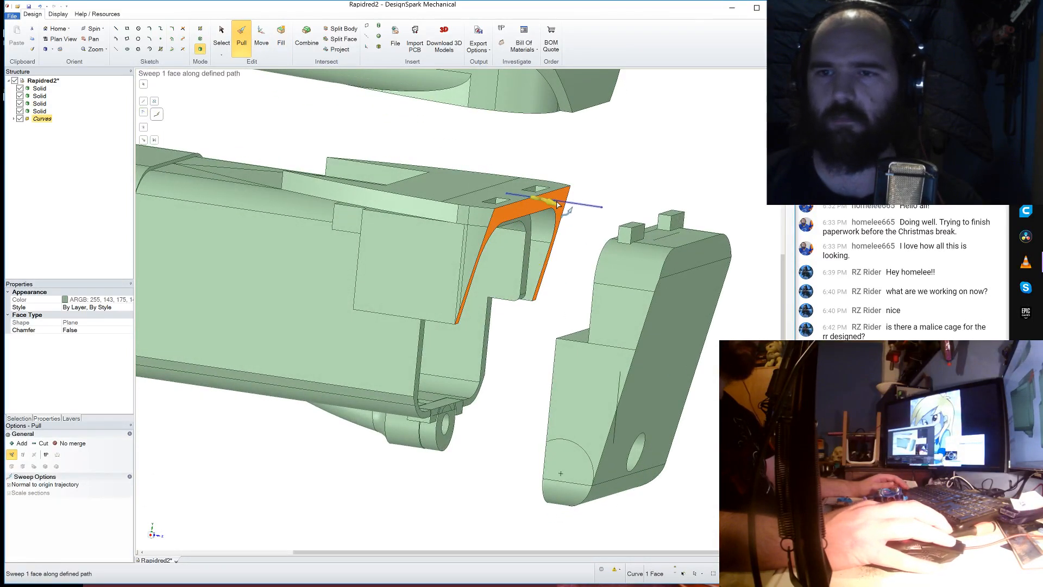
key(space)
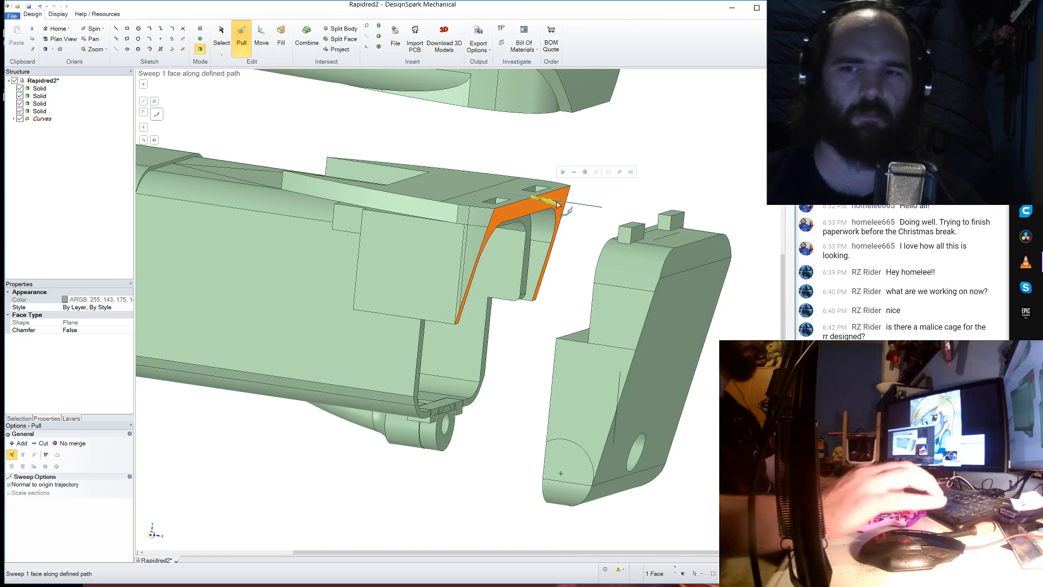
click(507, 393)
mouse_move(506, 393)
middle_down()
mouse_move(500, 365)
mouse_move(438, 377)
mouse_move(490, 397)
middle_up()
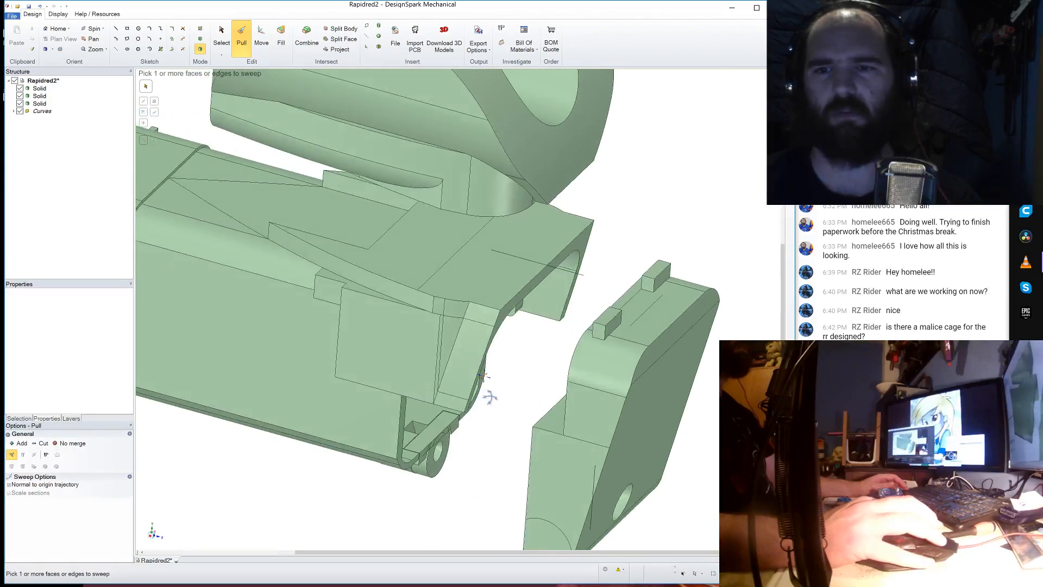
click(479, 259)
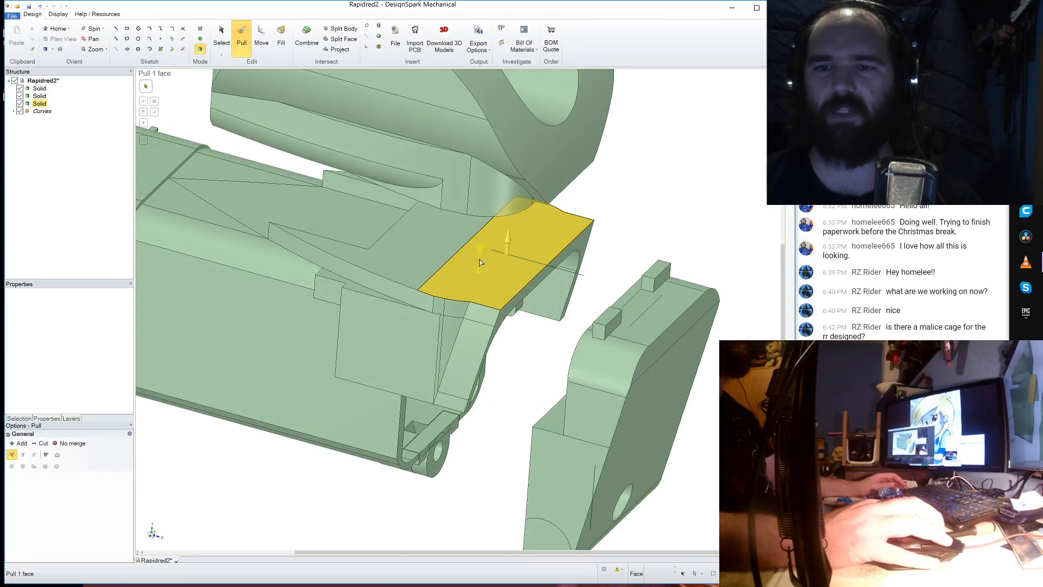
key(ctrl+z)
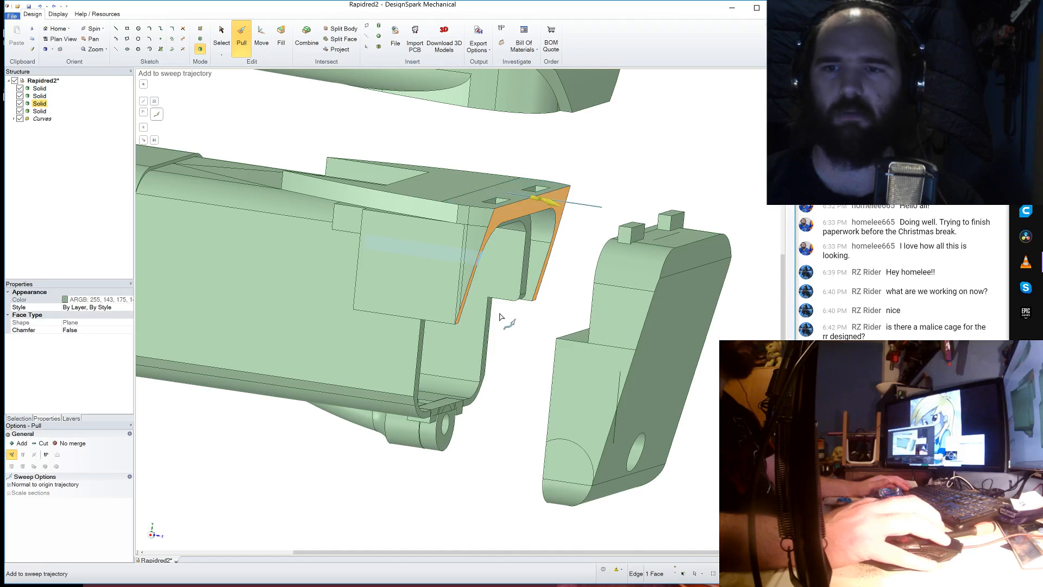
- Try to sweep the slanted end face a short distance along the same line, and undo the sweep and the line
middle_drag(498, 315, 508, 344)
middle_drag(570, 360, 549, 328)
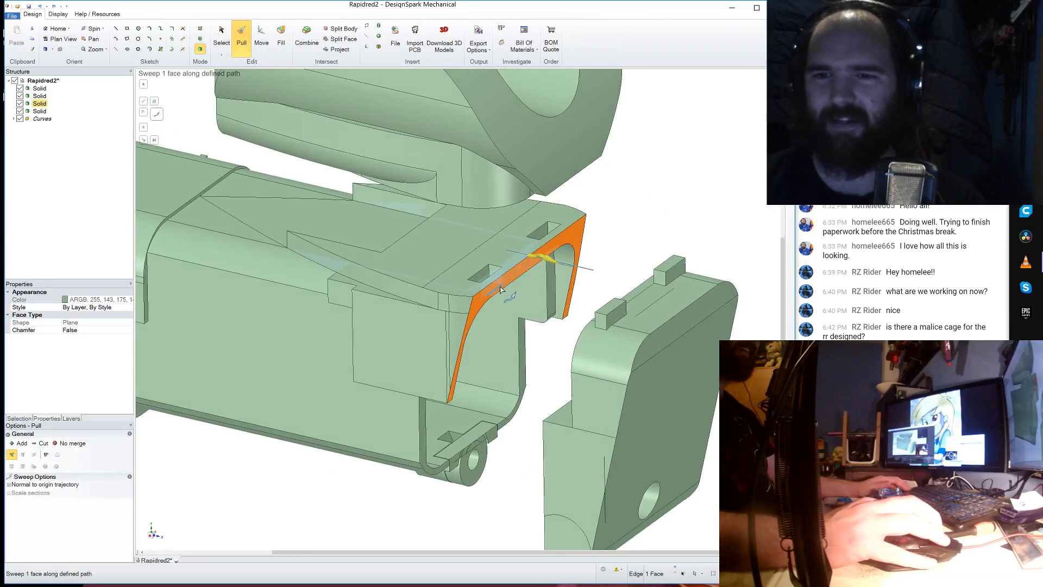
click(541, 337)
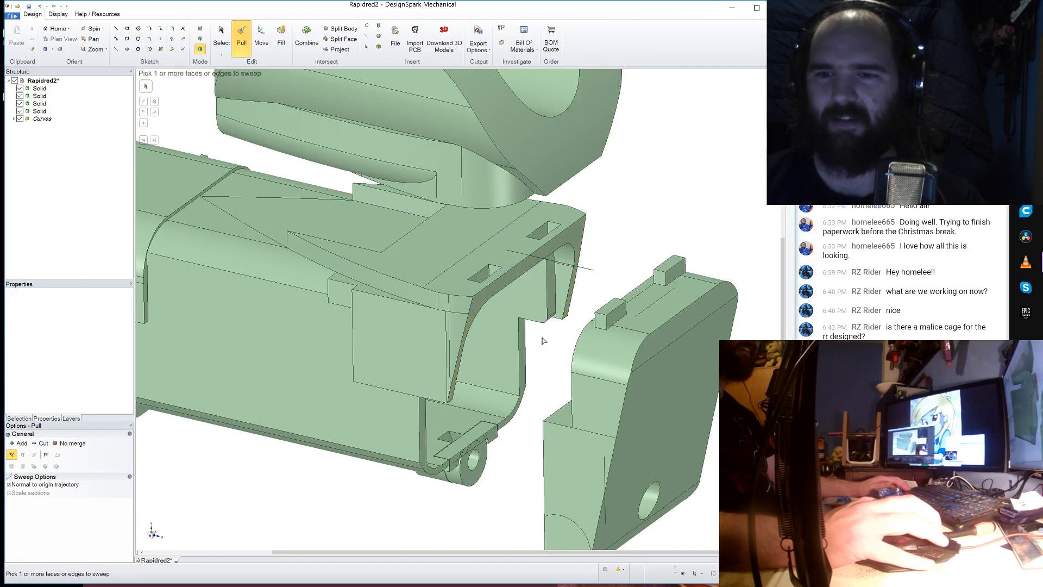
click(503, 282)
alt+click(575, 266)
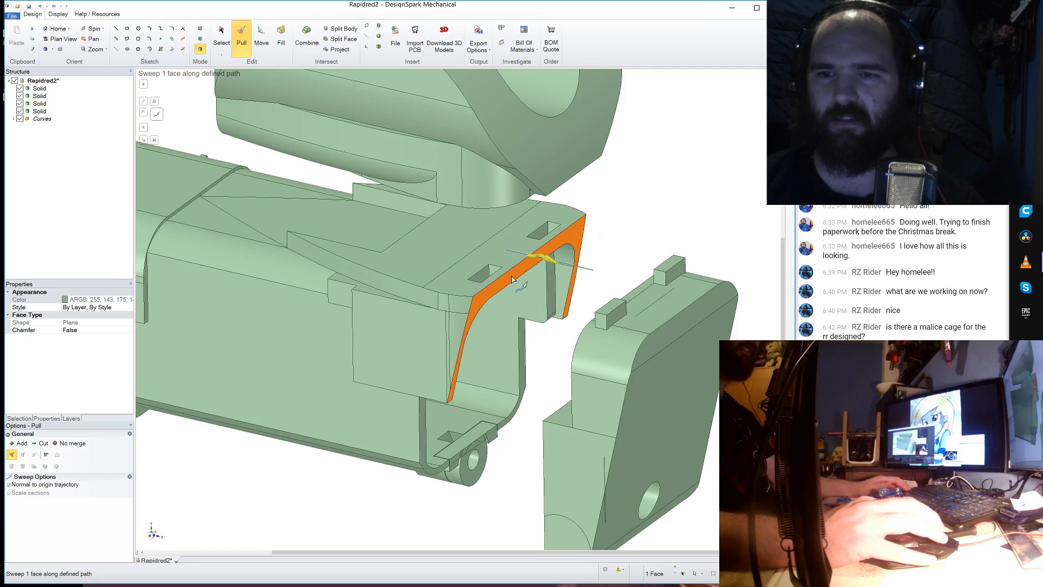
drag(522, 280, 593, 264)
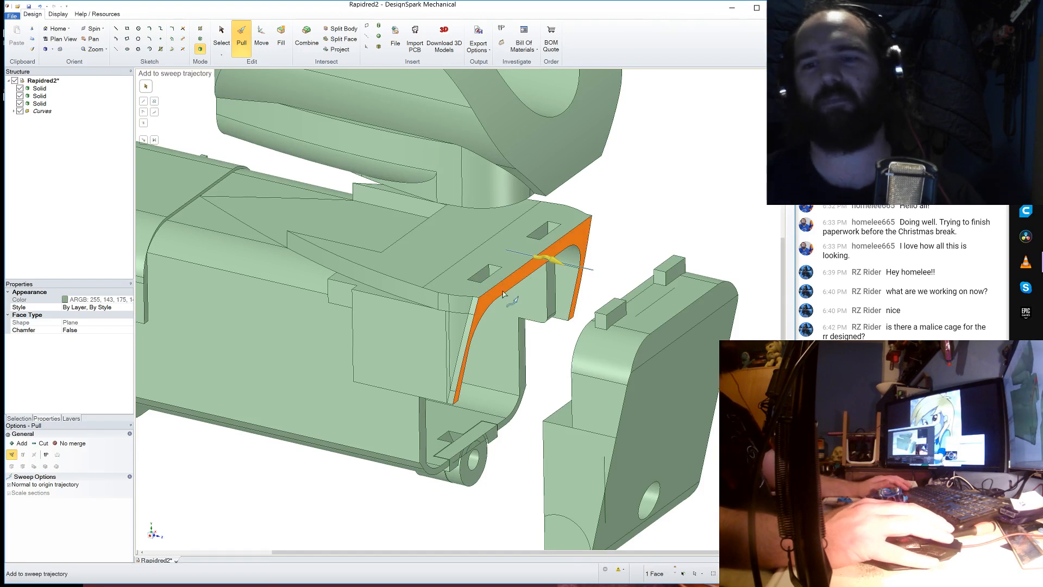
key(ctrl+z)
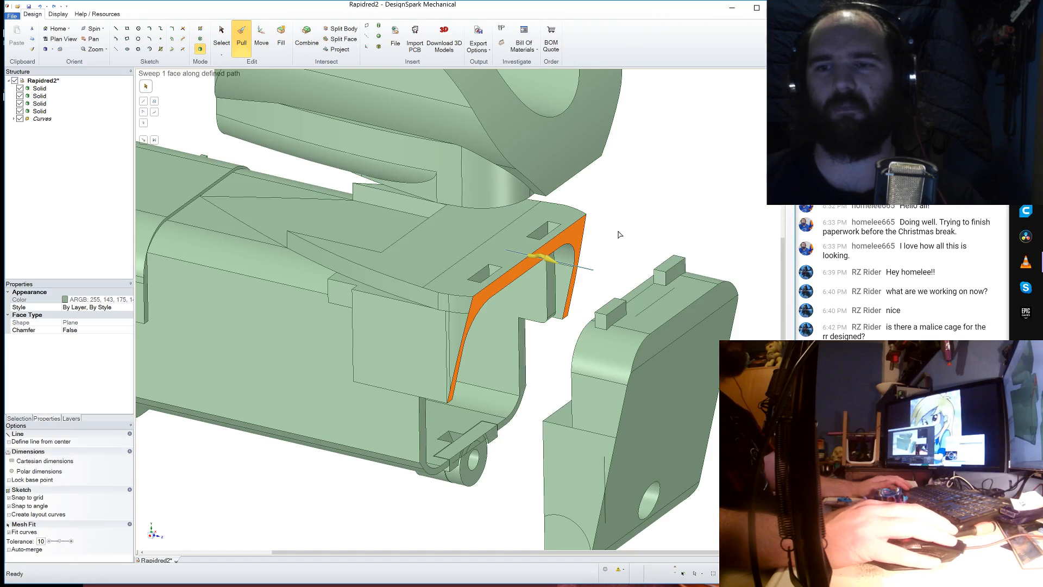
- Draw a guide line about 10.95 mm long from the main body's slanted upper edge outward towards the end part
key(k)
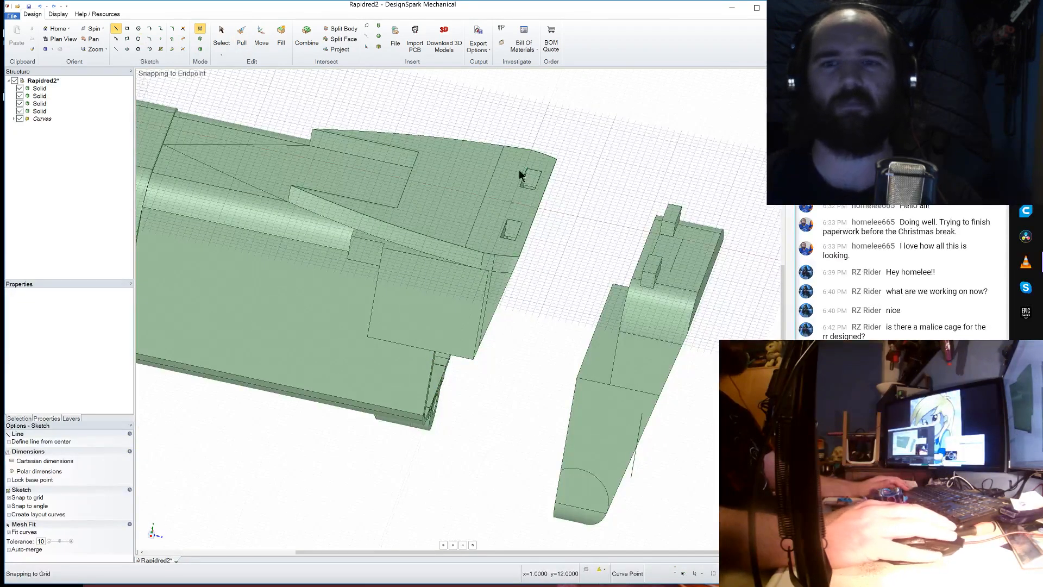
scroll(543, 212, up, 3)
click(543, 213)
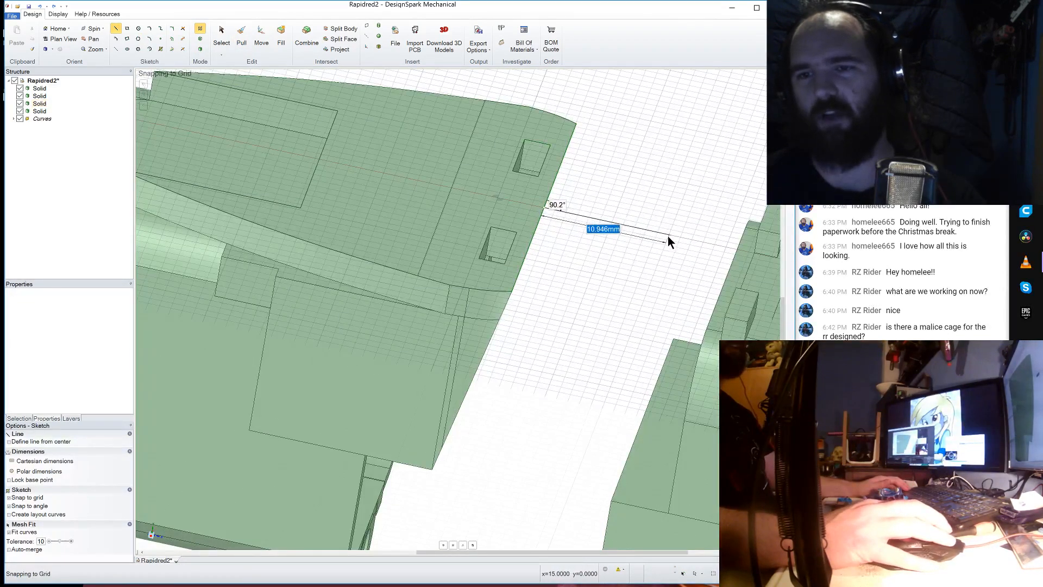
click(668, 237)
key(Escape)
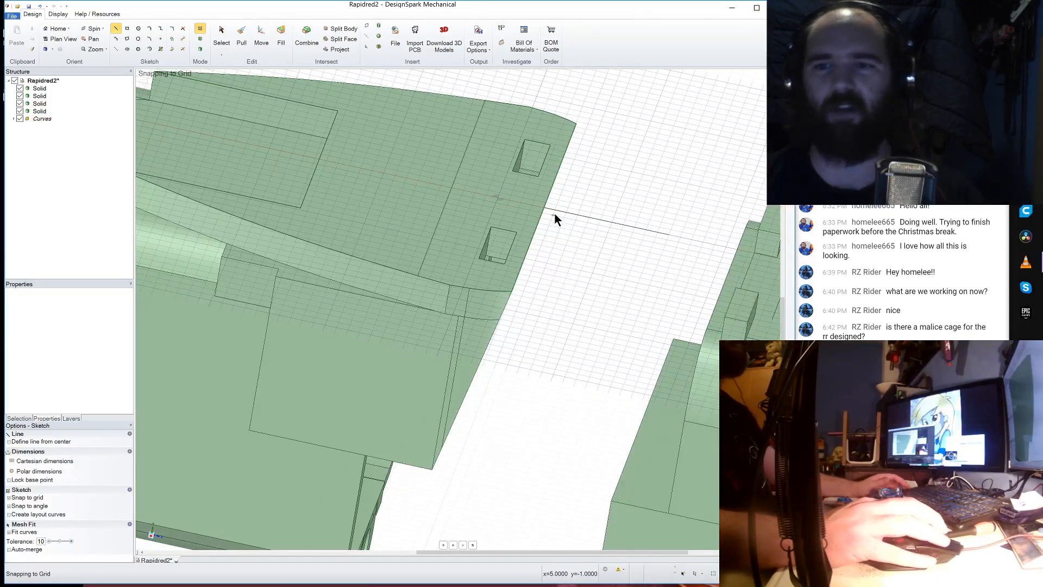
- Try to sweep the main body's slanted end face 5 mm along the new guide line
click(239, 36)
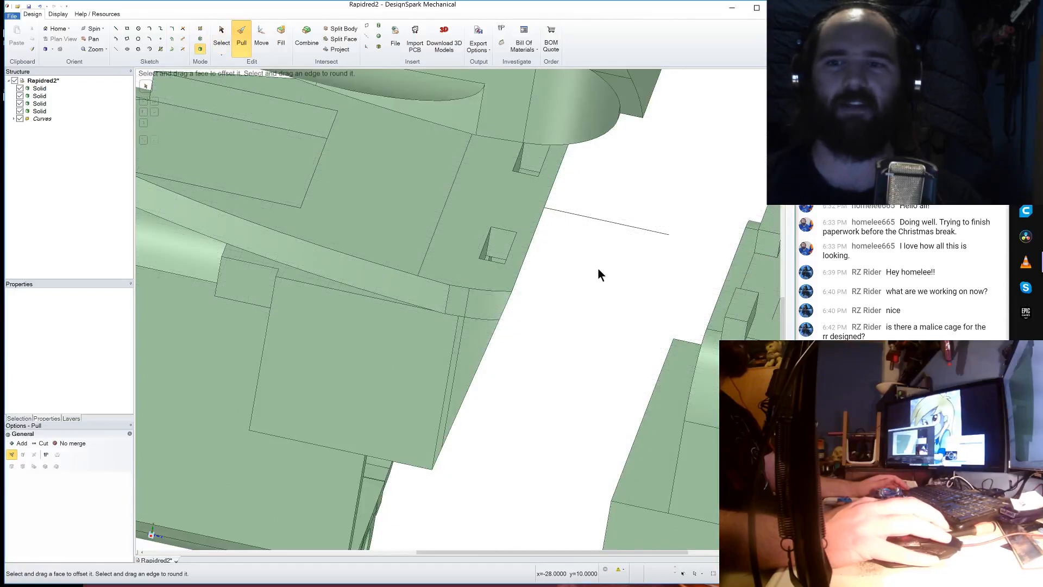
click(557, 260)
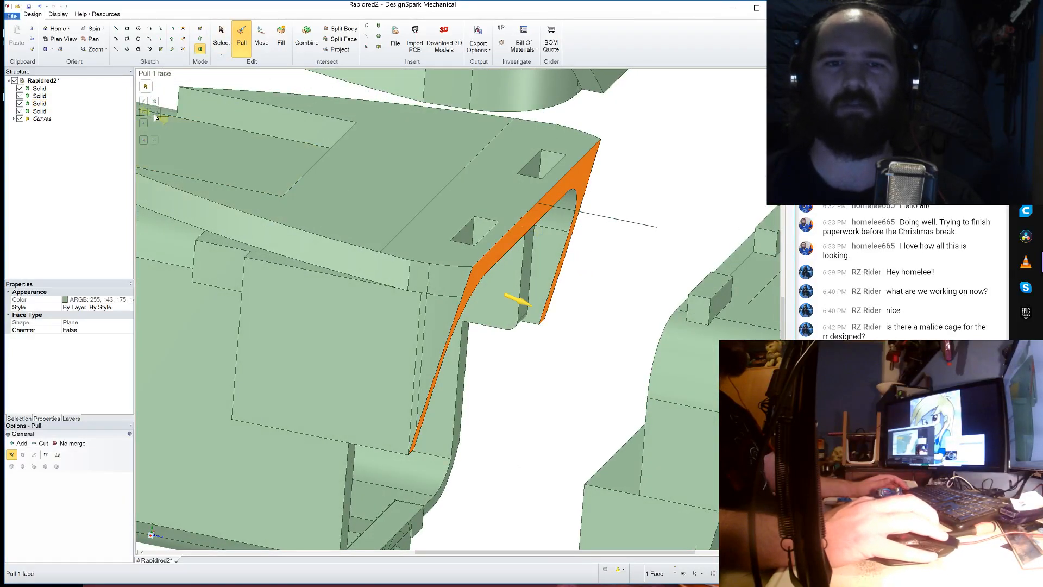
alt+click(574, 211)
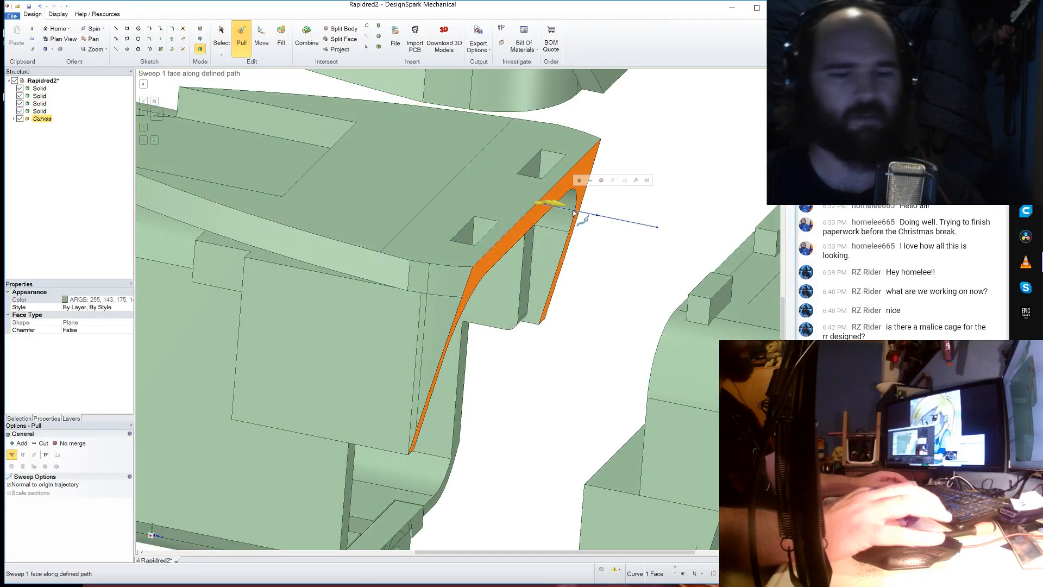
key(space)
text(5)
key(Return)
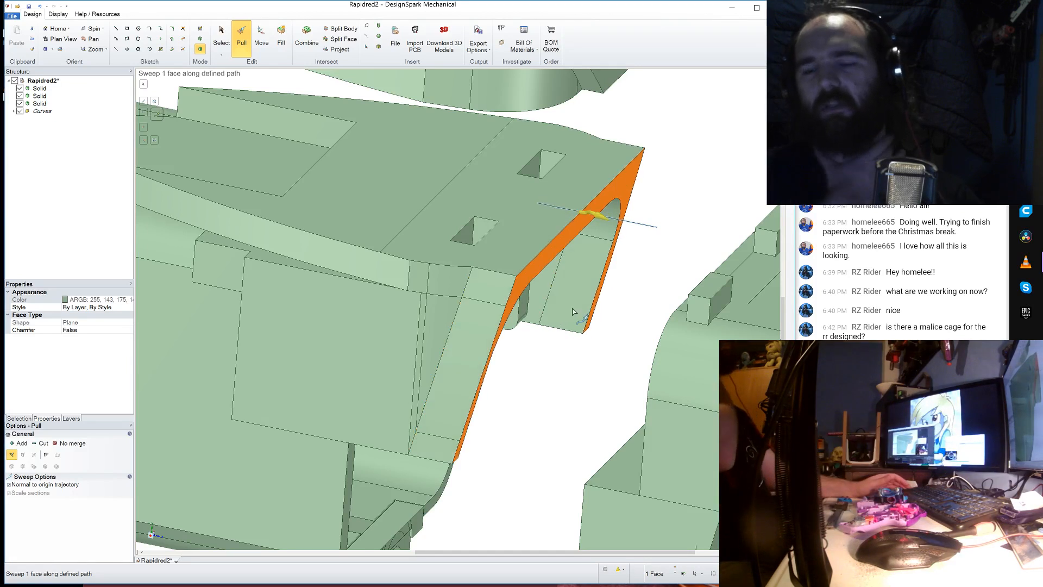
click(555, 380)
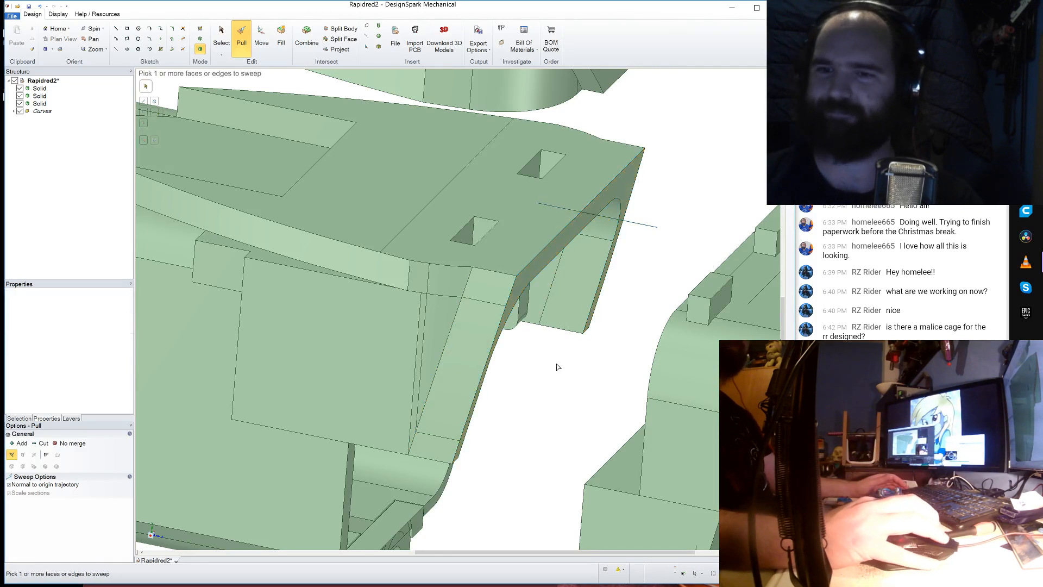
click(557, 366)
- Check which solid the extended main body belongs to, and undo the 5 mm sweep
middle_drag(557, 366, 559, 395)
scroll(579, 333, down, 3)
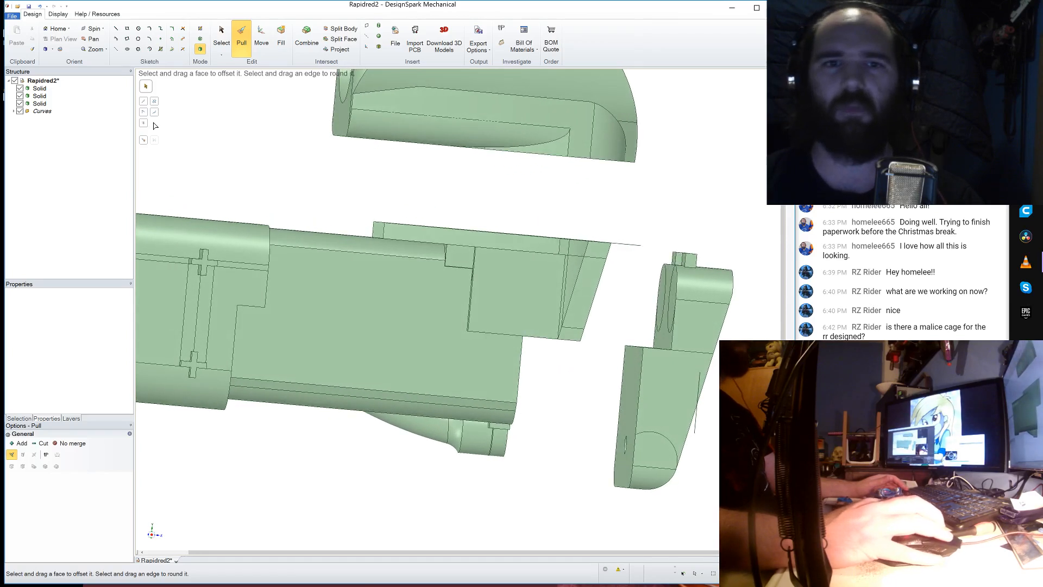
click(40, 104)
click(40, 101)
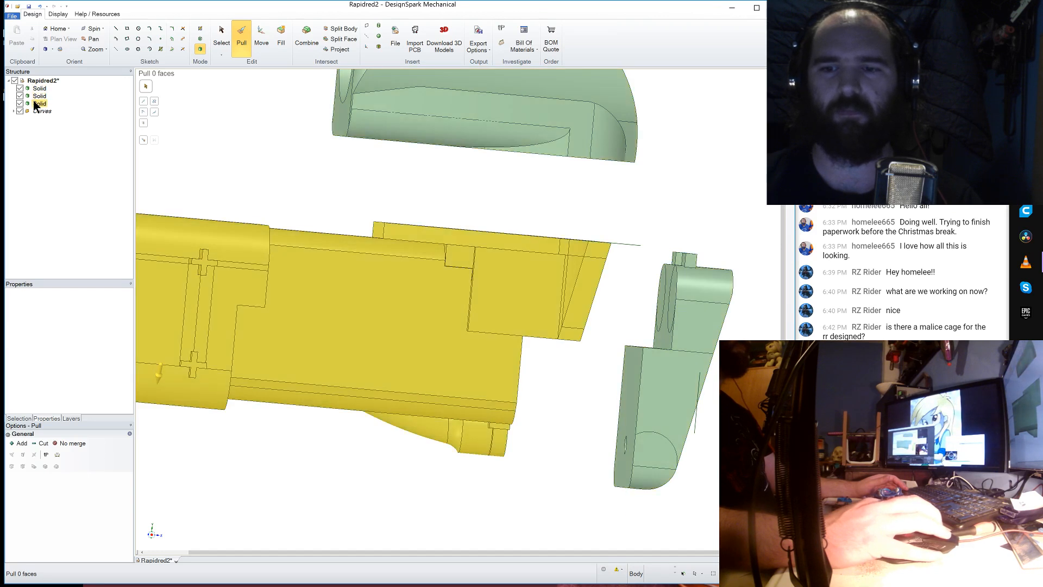
scroll(476, 429, down, 3)
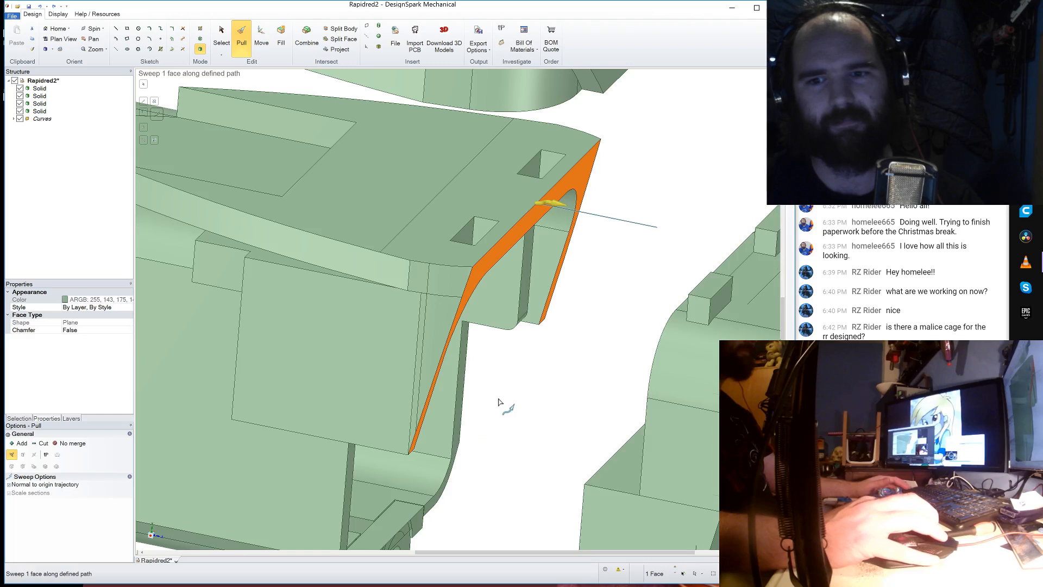
- Identify the small round lug under the main body among the solids and move it about 6.28 mm away towards the slanted end part
scroll(499, 402, down, 5)
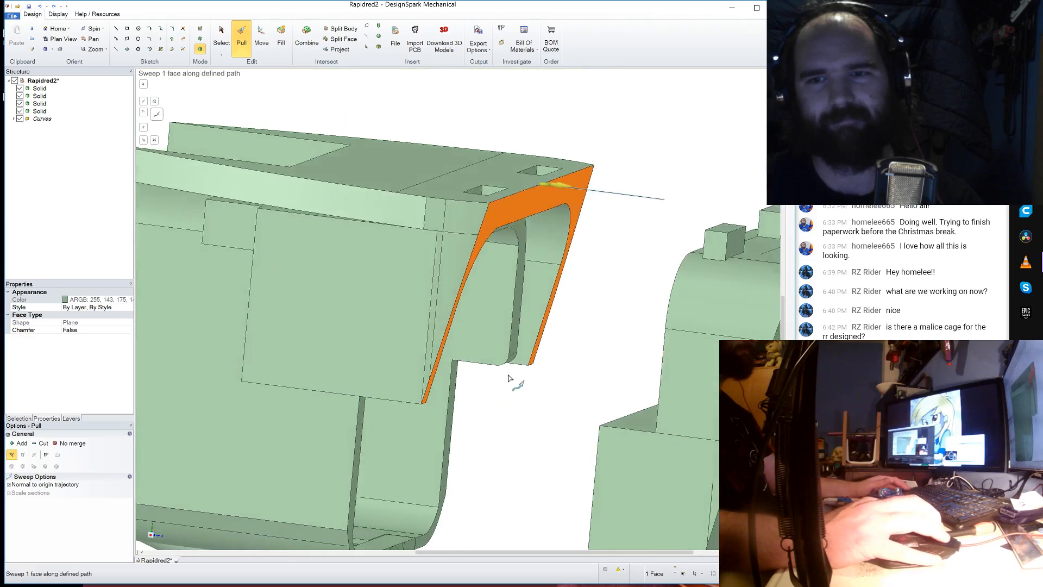
key(m)
click(39, 88)
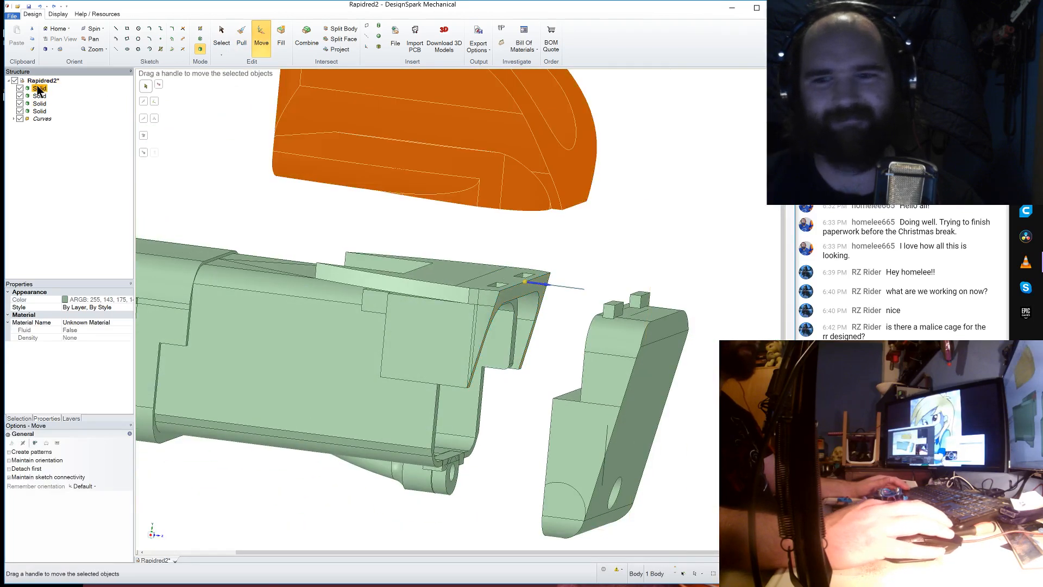
click(38, 96)
click(38, 103)
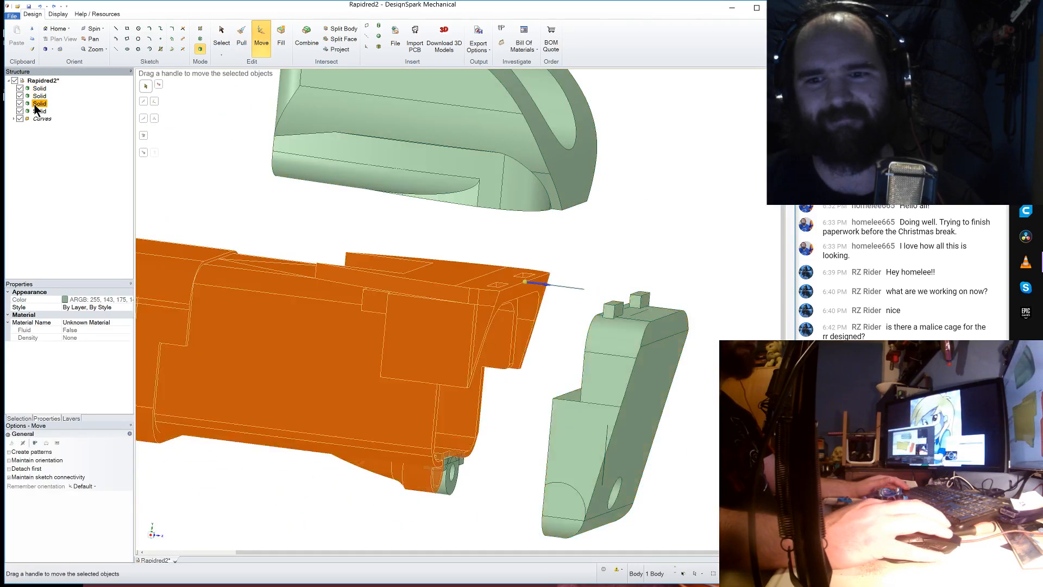
click(38, 111)
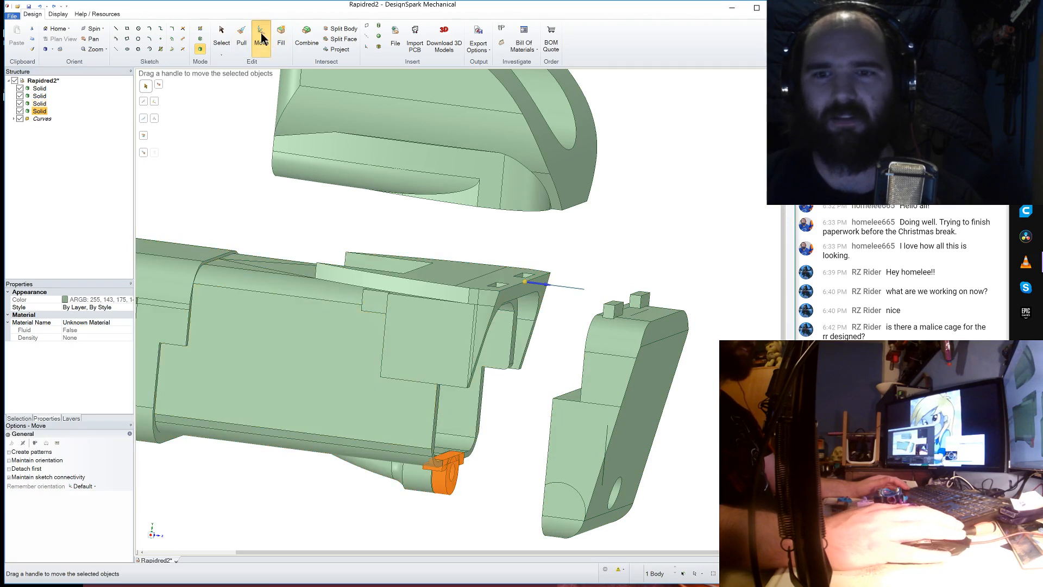
click(207, 141)
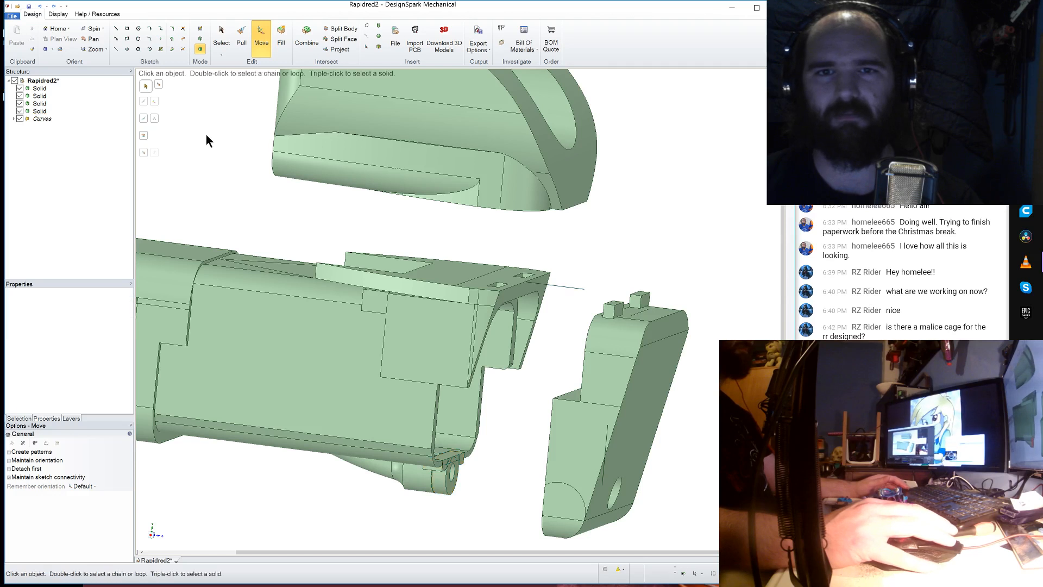
click(39, 111)
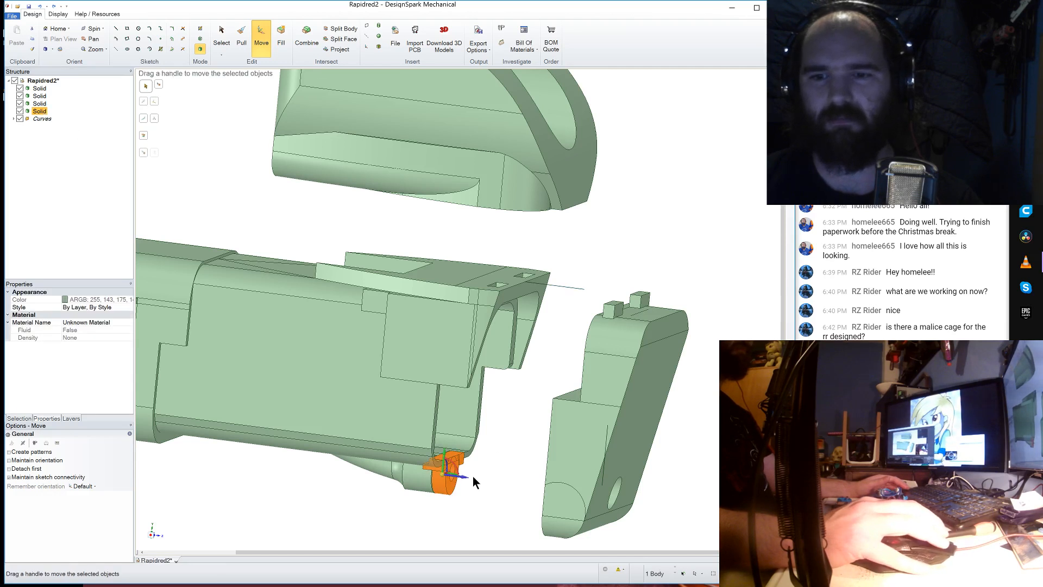
drag(464, 479, 499, 484)
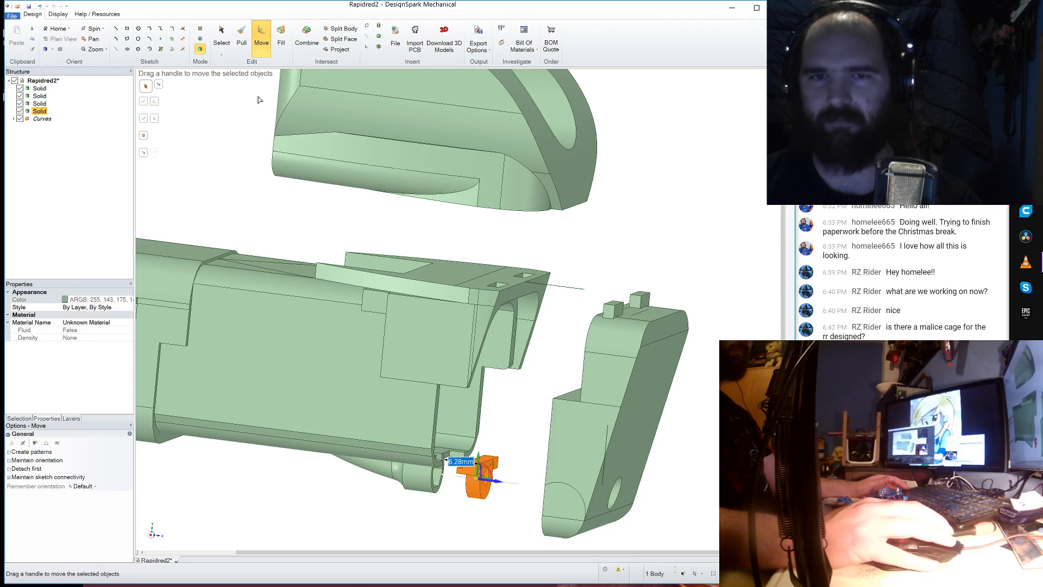
- Sweep the main body's slanted end face outward along part of the guide line towards the separate end part
click(248, 38)
scroll(539, 297, up, 2)
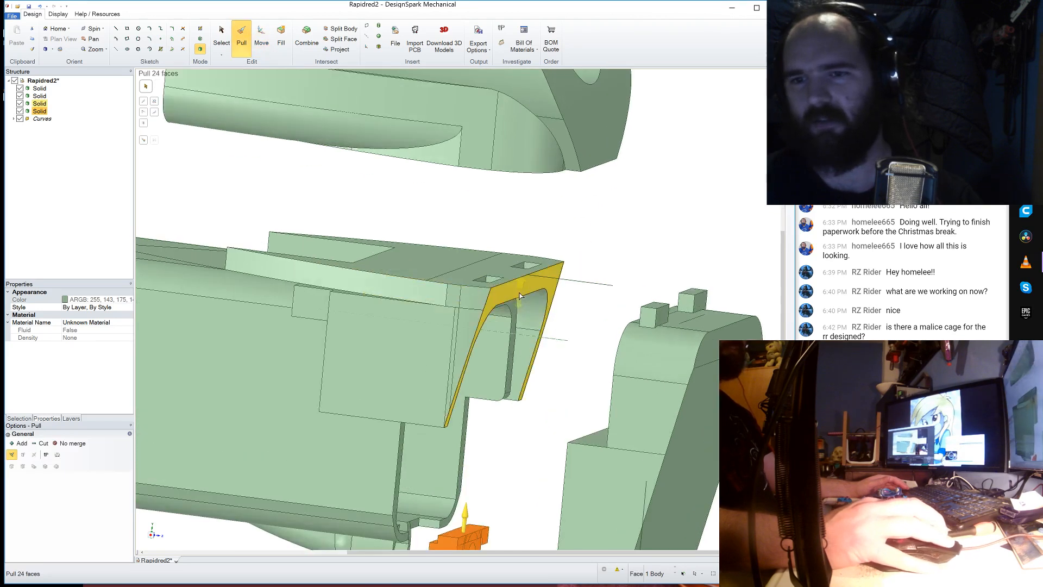
click(520, 295)
click(154, 112)
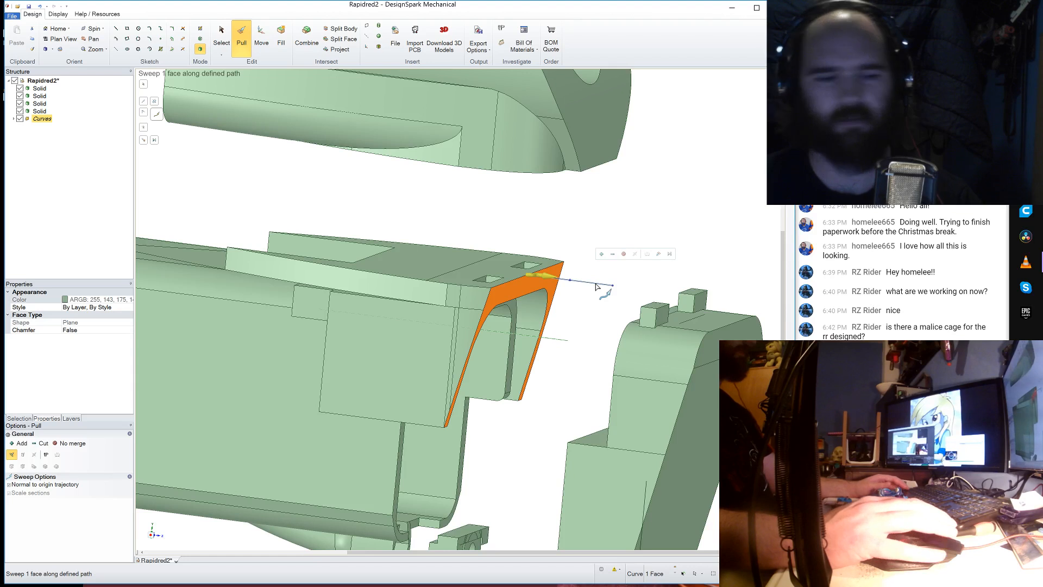
drag(595, 286, 551, 353)
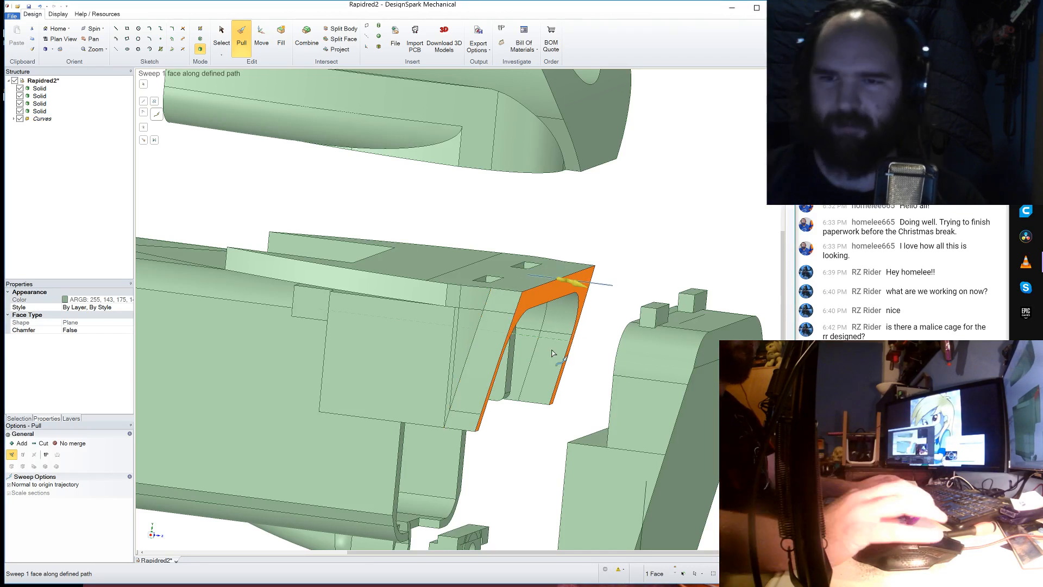
scroll(553, 347, down, 3)
click(537, 416)
middle_drag(537, 414, 548, 390)
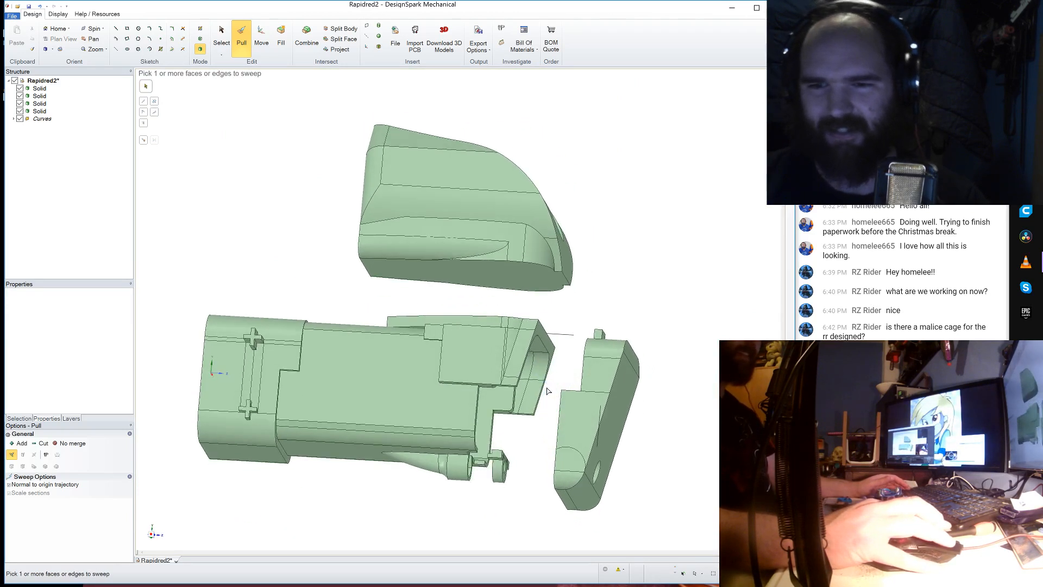
- Move the small round lug about 58.71 mm away from the main body, out past the slanted end part
click(458, 405)
middle_drag(458, 405, 451, 347)
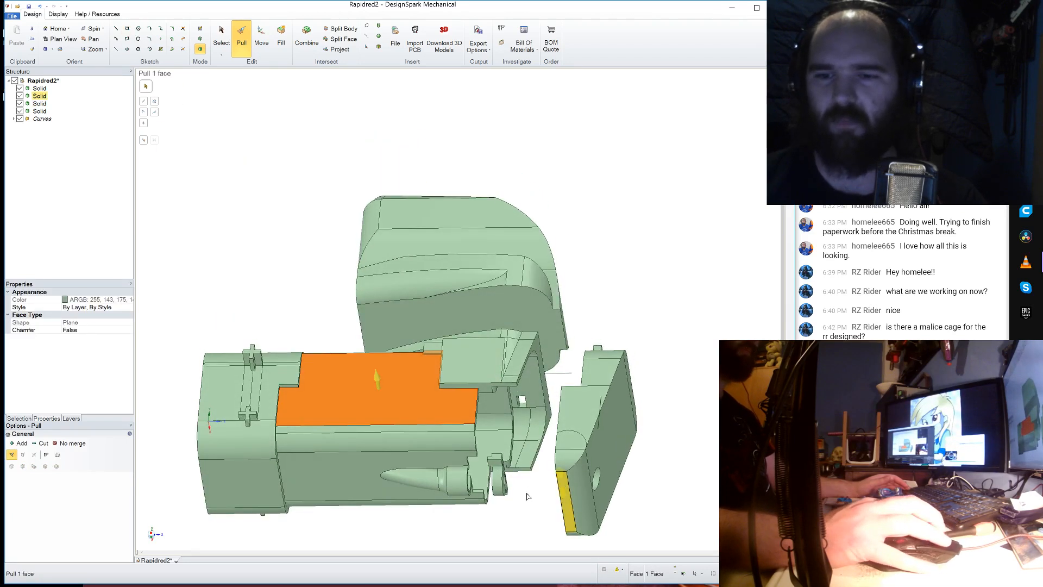
middle_drag(524, 494, 532, 502)
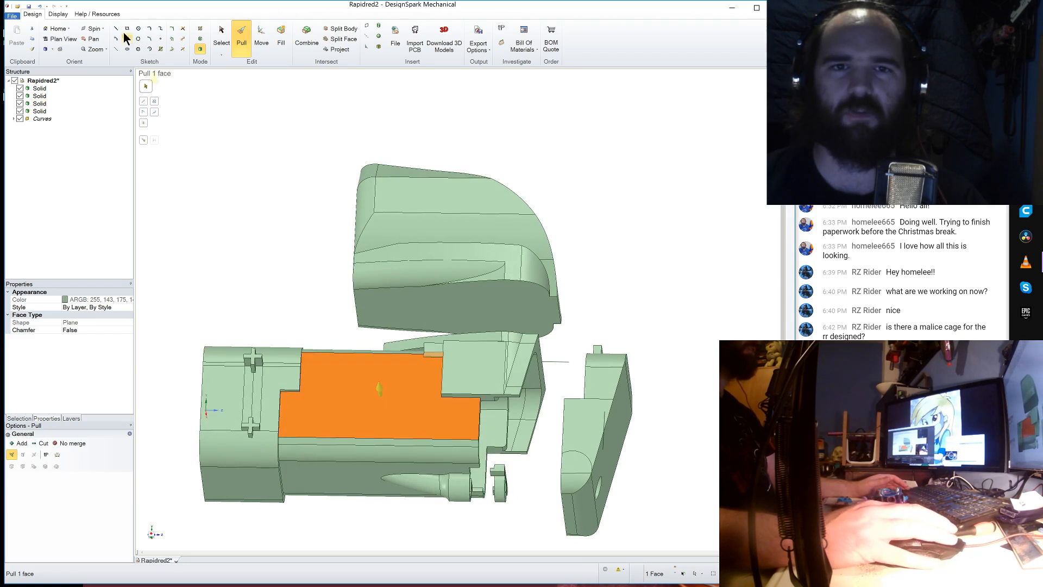
click(39, 111)
click(265, 37)
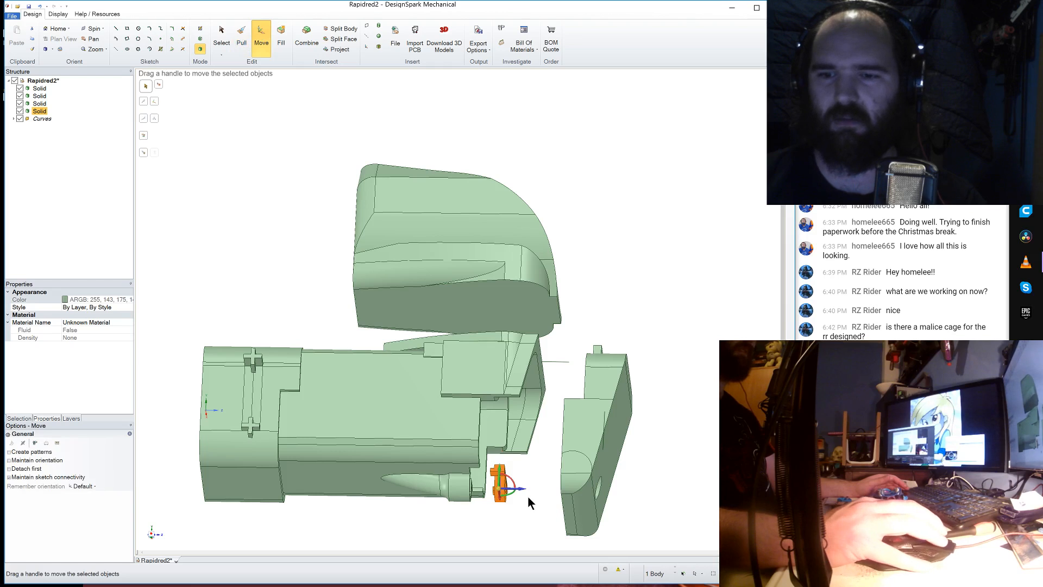
drag(519, 490, 715, 490)
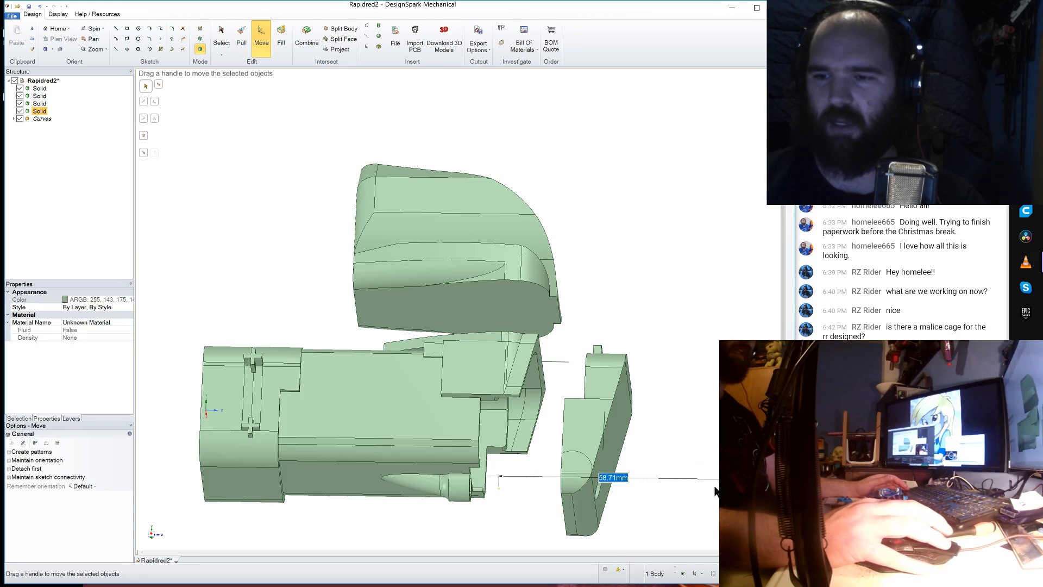
click(673, 369)
- Sketch a rectangle on the main body's flat side face, from the raised block's lower corner towards the slanted end
scroll(638, 317, down, 3)
scroll(702, 407, up, 4)
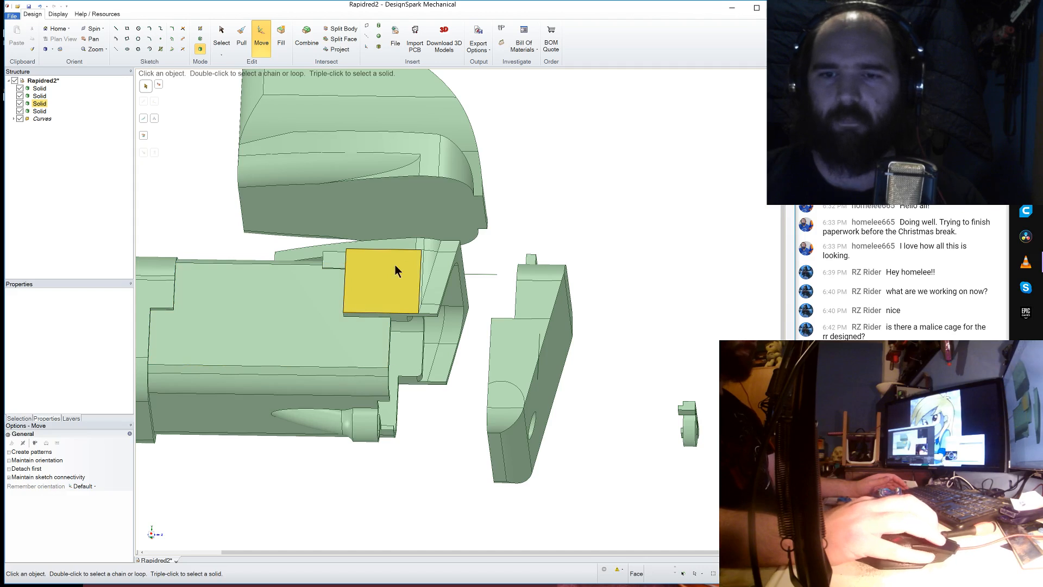
click(354, 342)
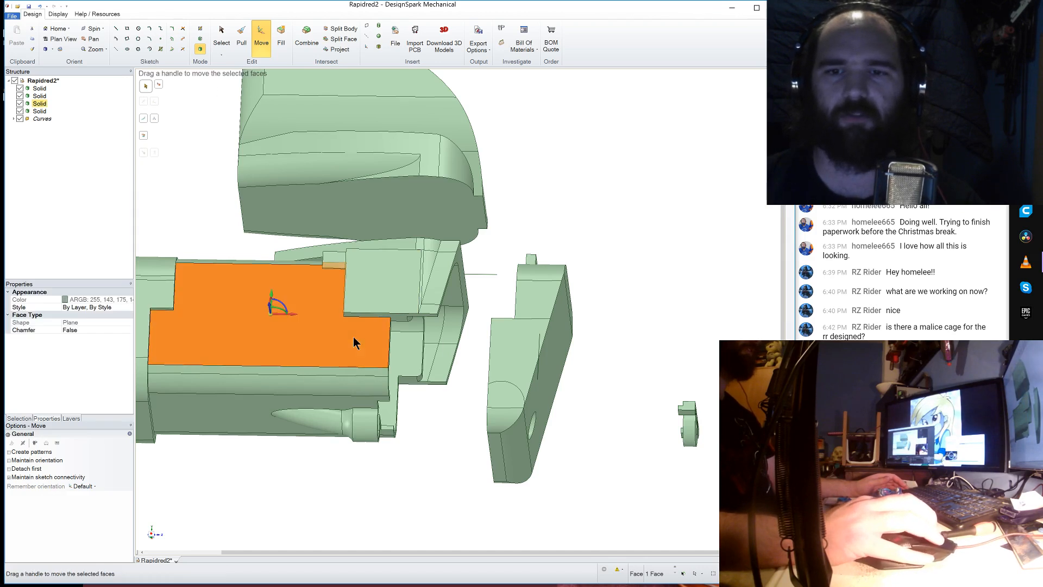
click(124, 29)
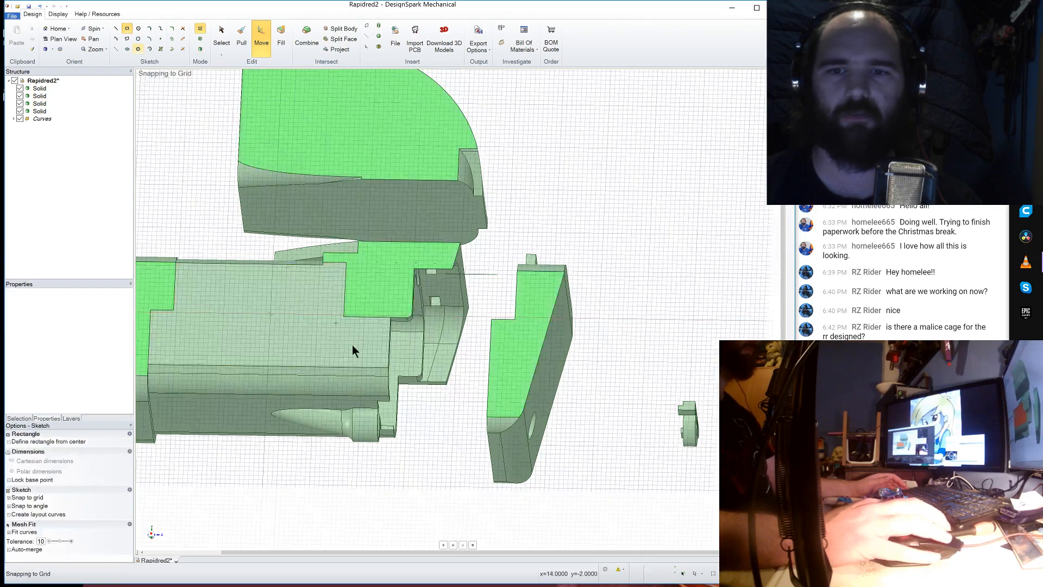
click(345, 315)
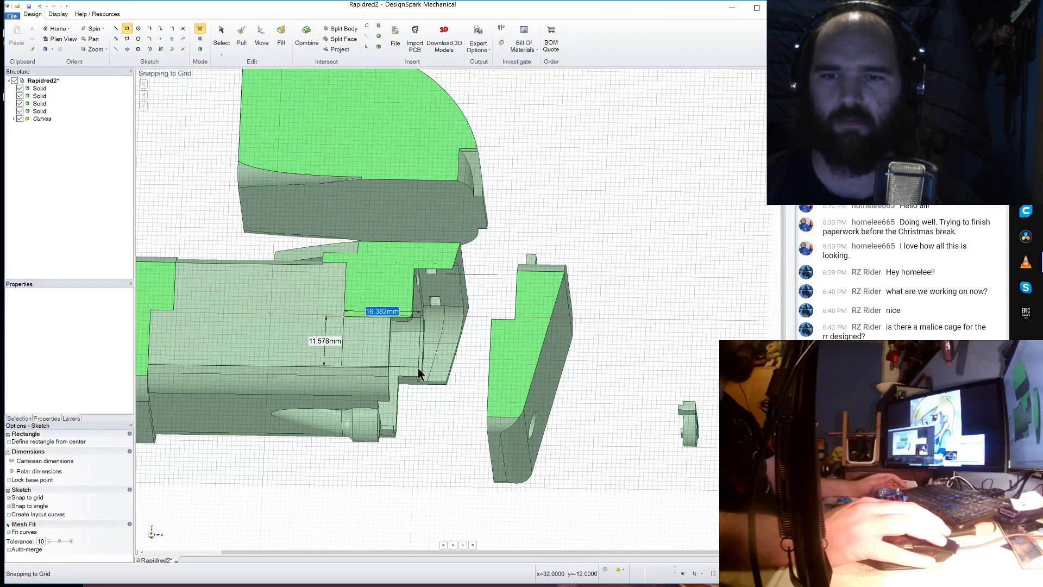
scroll(437, 367, up, 3)
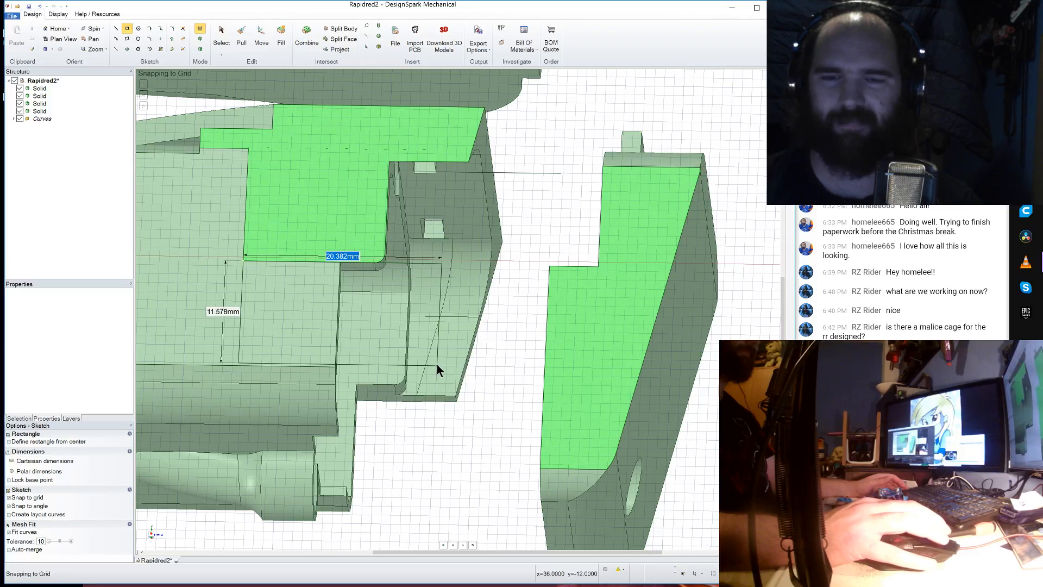
- Sketch adjoining rectangles below the raised block, about 5.4 mm and 14 mm wide and both about 11.9 mm high
key(Tab)
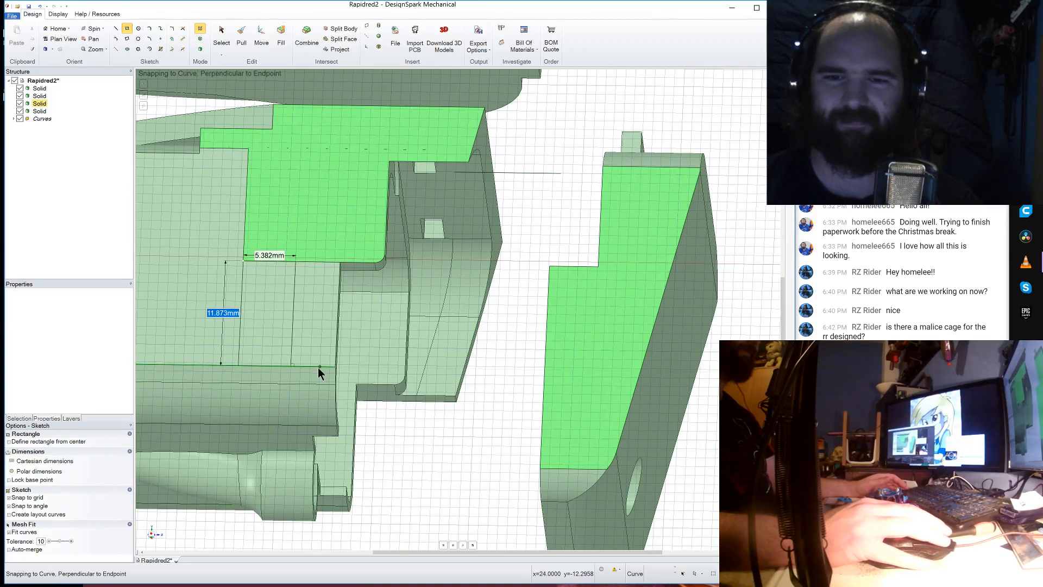
click(322, 348)
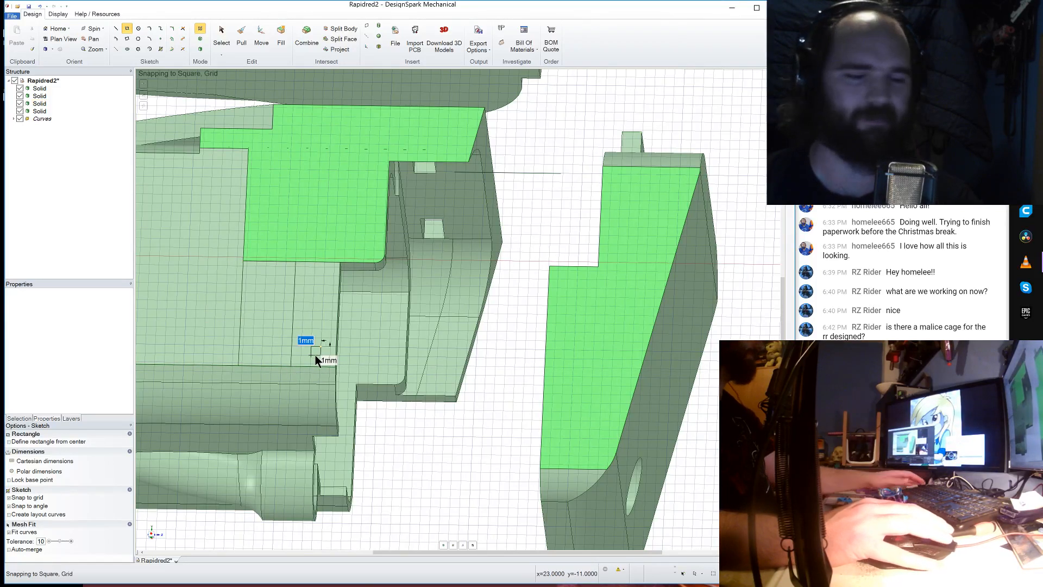
click(295, 260)
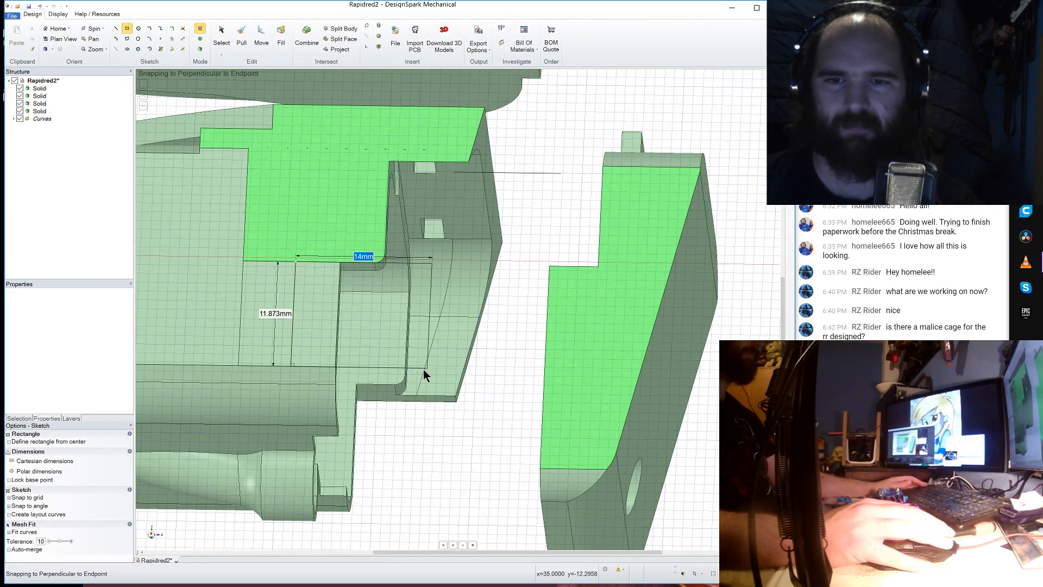
key(Tab)
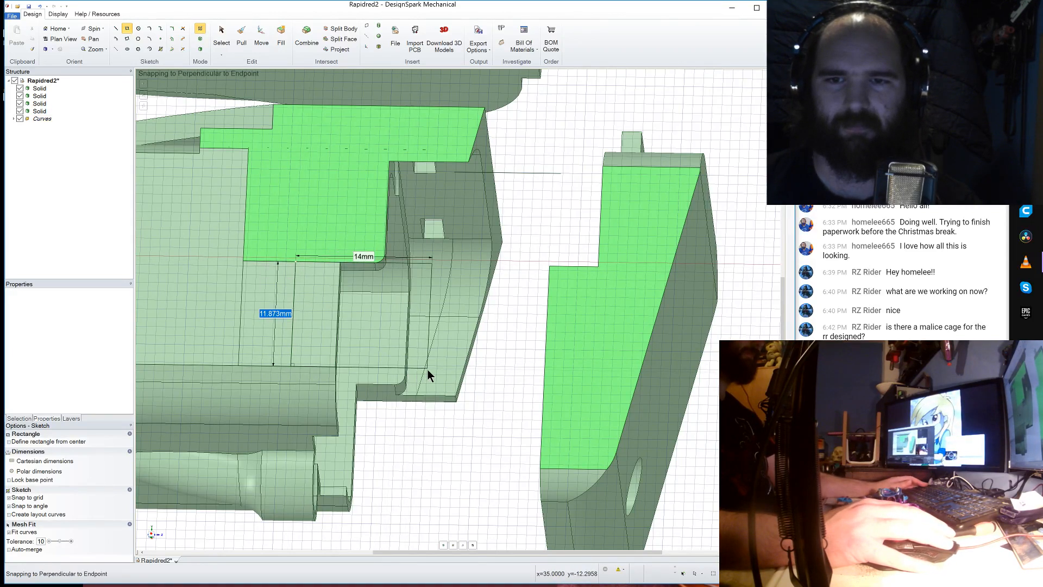
- Pull the three faces formed by the adjoining rectangles up to the outer face of the raised block
click(241, 38)
click(266, 308)
ctrl+click(331, 295)
ctrl+click(354, 296)
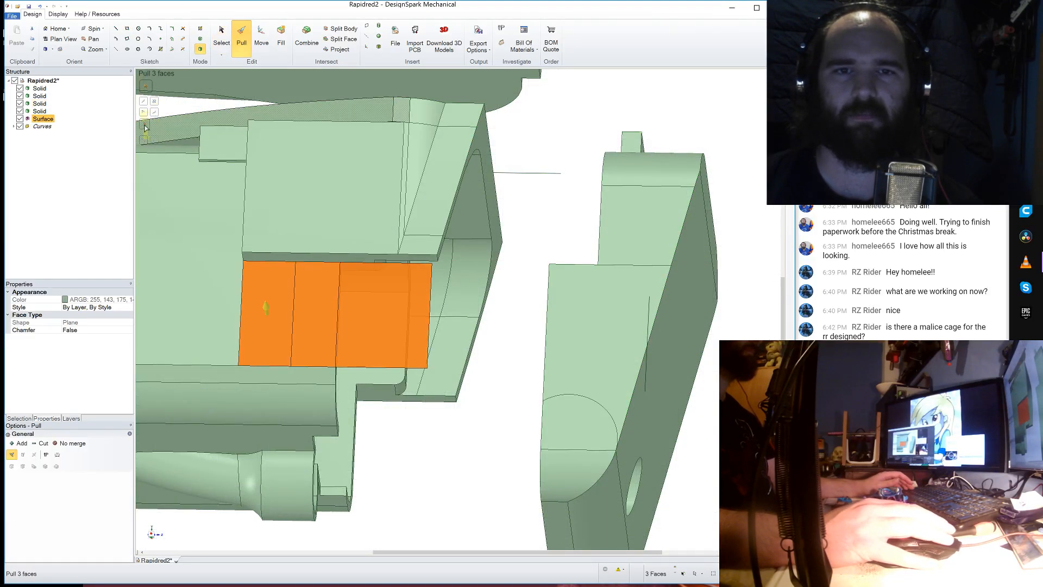
click(278, 206)
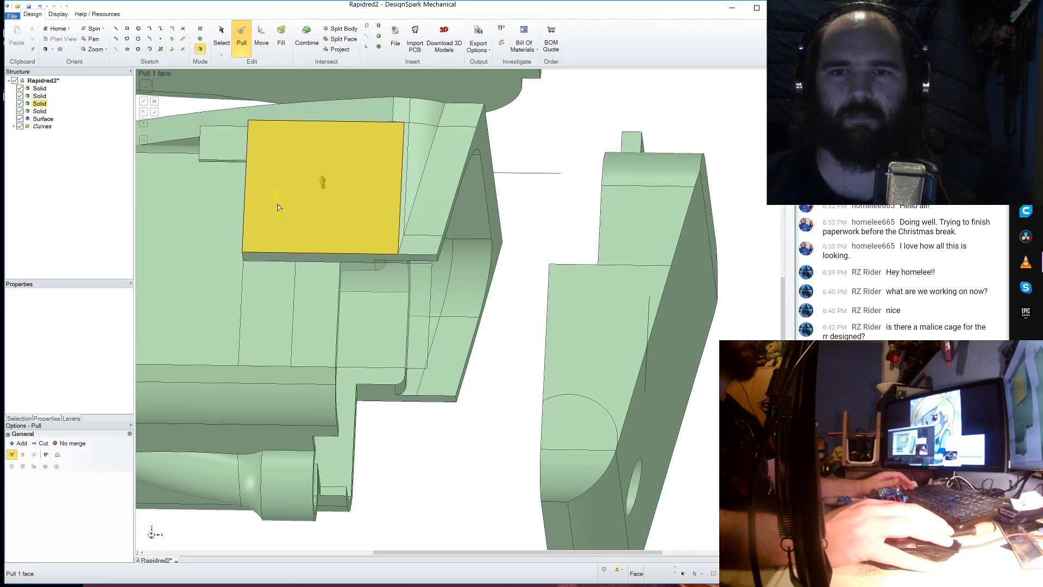
click(266, 308)
ctrl+click(315, 321)
ctrl+click(356, 332)
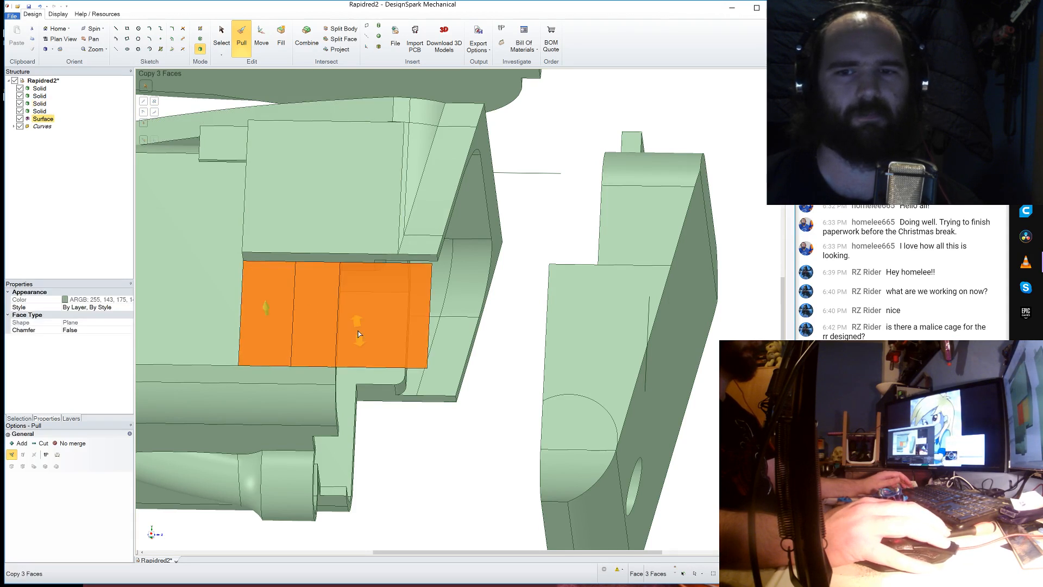
click(144, 140)
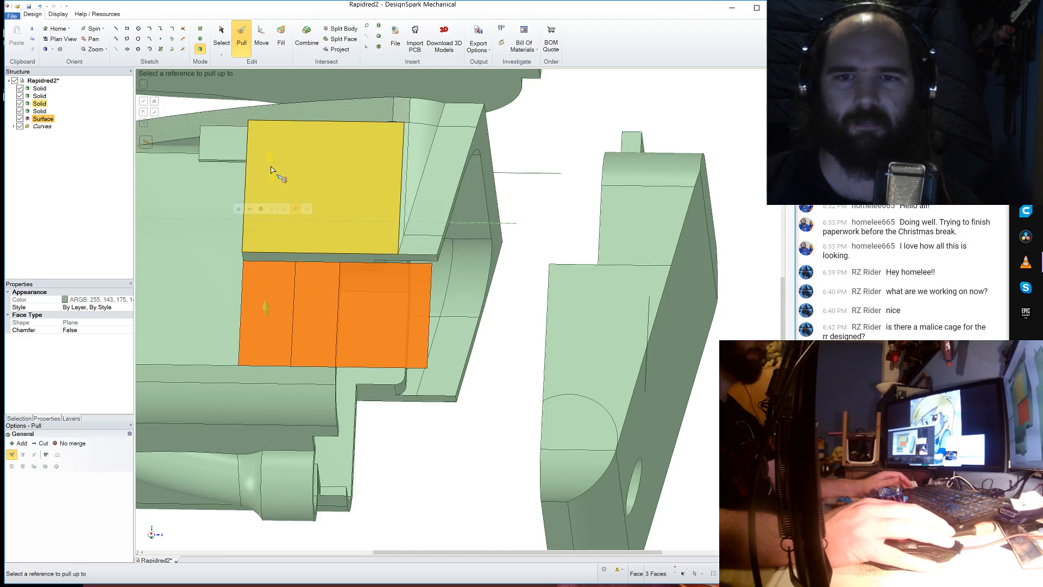
click(274, 172)
click(419, 450)
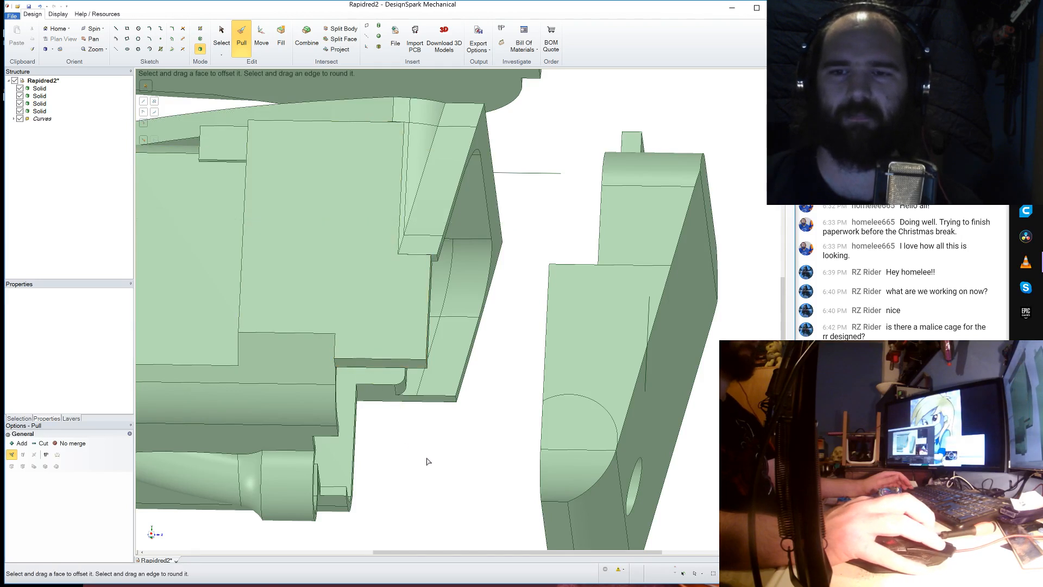
- Start a sketch on the extended block's outer face and project the slanted edge of the angled end onto it
middle_drag(426, 461, 437, 377)
scroll(427, 402, down, 3)
click(427, 398)
scroll(427, 416, down, 2)
click(429, 352)
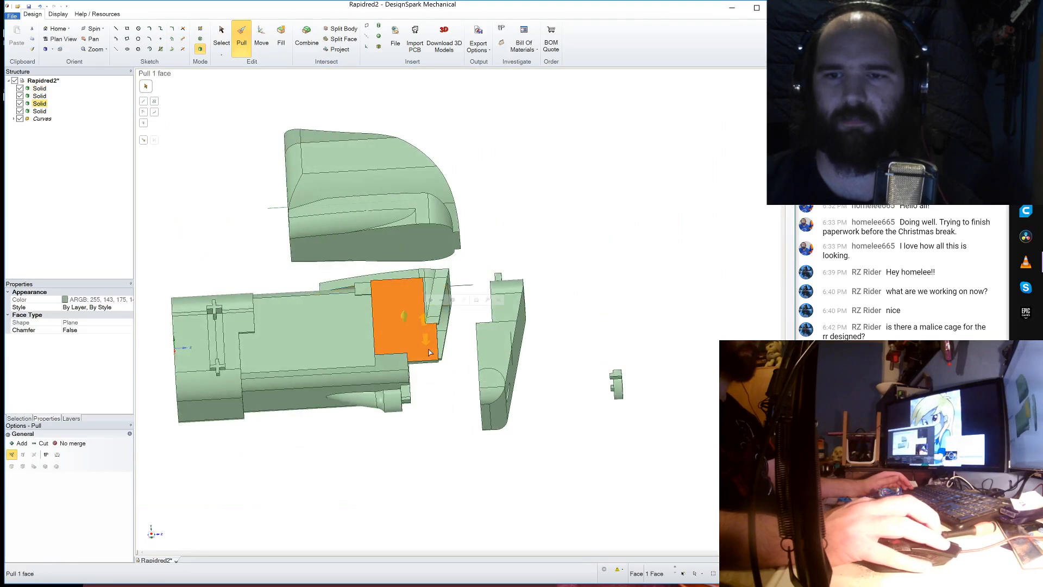
scroll(429, 352, up, 3)
click(117, 29)
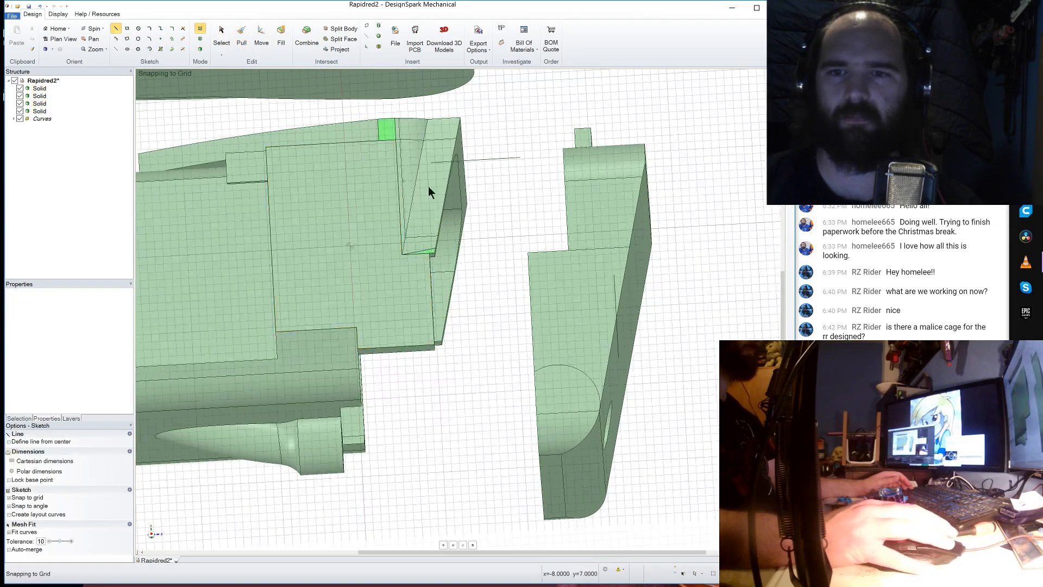
scroll(446, 190, up, 3)
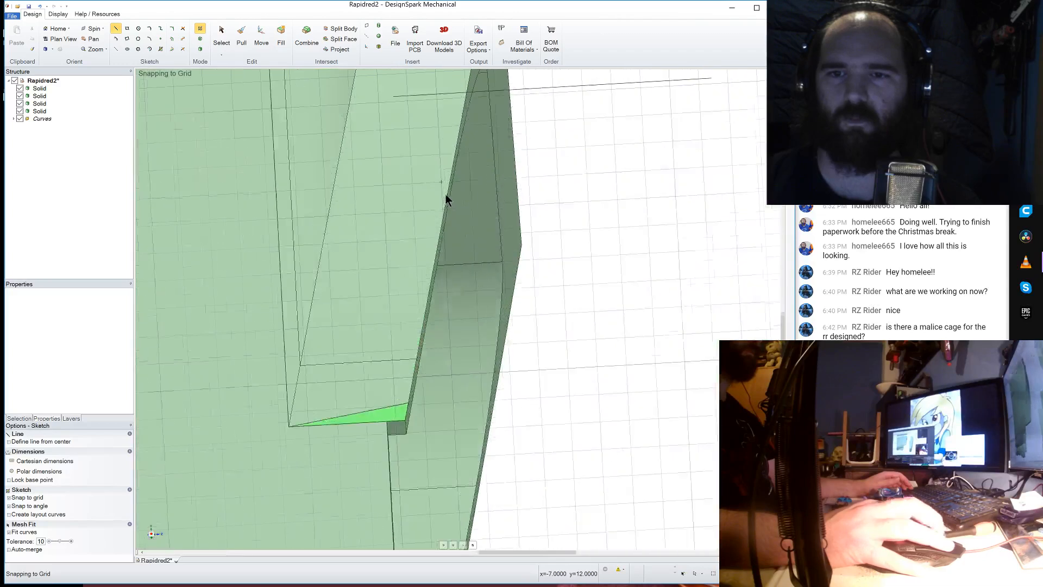
scroll(423, 336, down, 5)
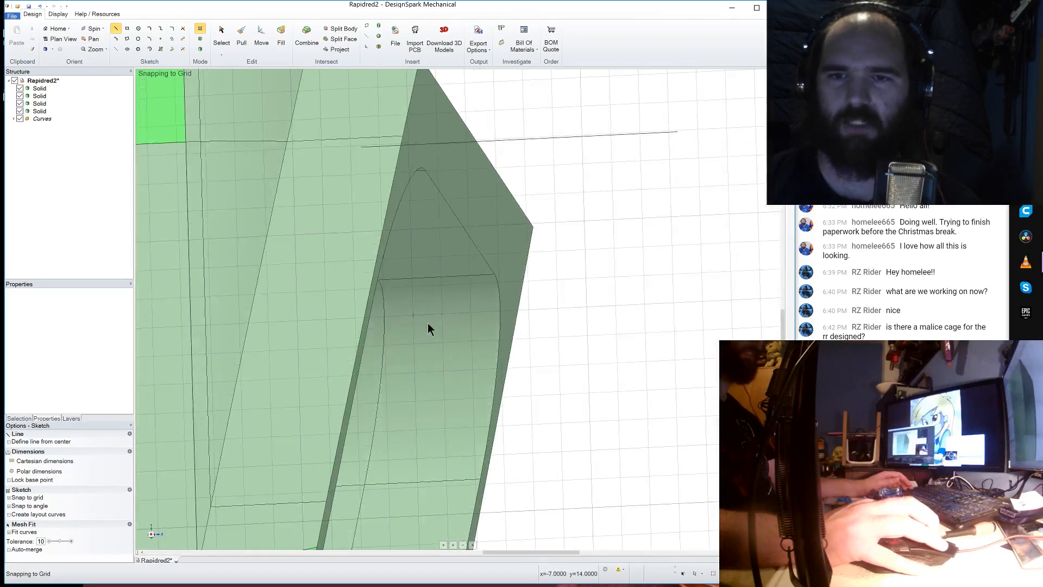
click(171, 49)
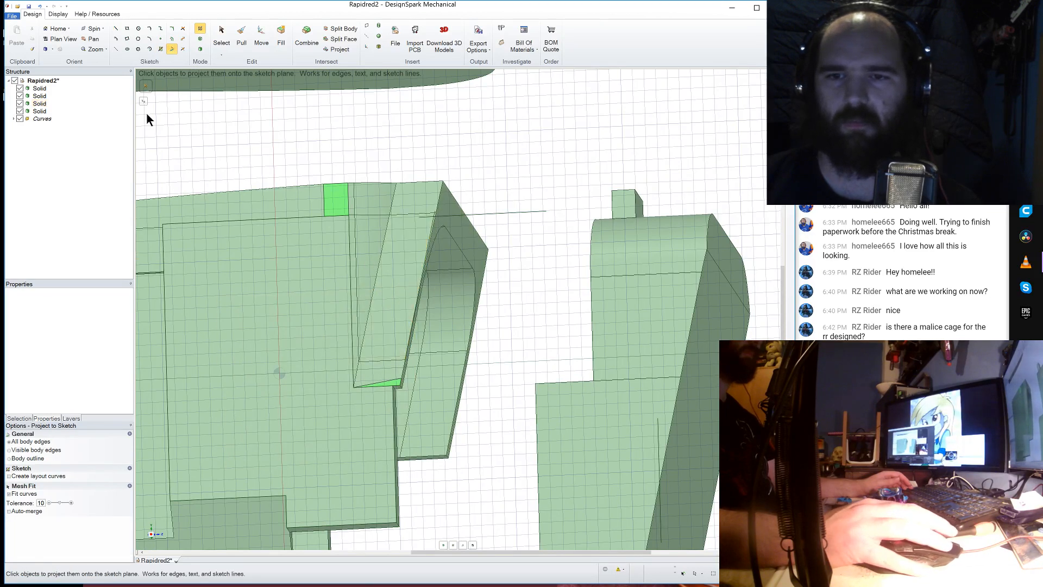
- Sketch a triangle over the block's lower corner, continuing the slanted edge and closed by a side about 17 mm long at 75°
click(115, 29)
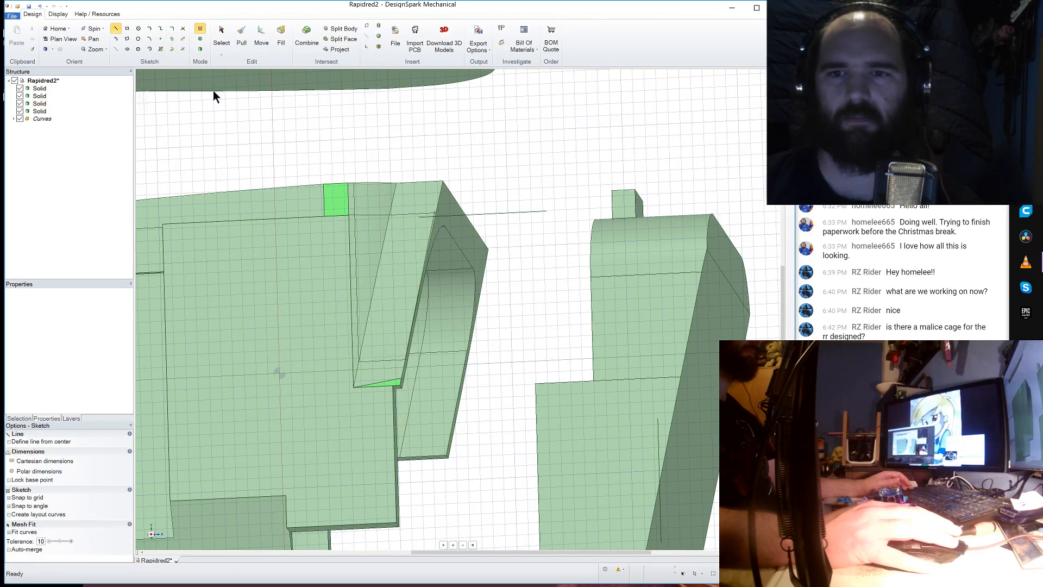
click(430, 232)
scroll(430, 232, down, 2)
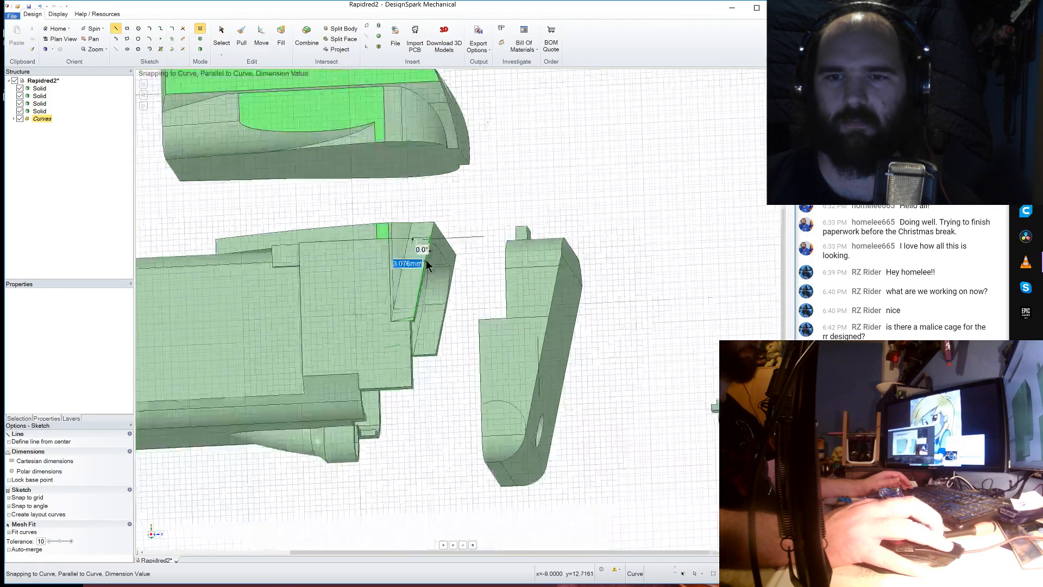
click(396, 408)
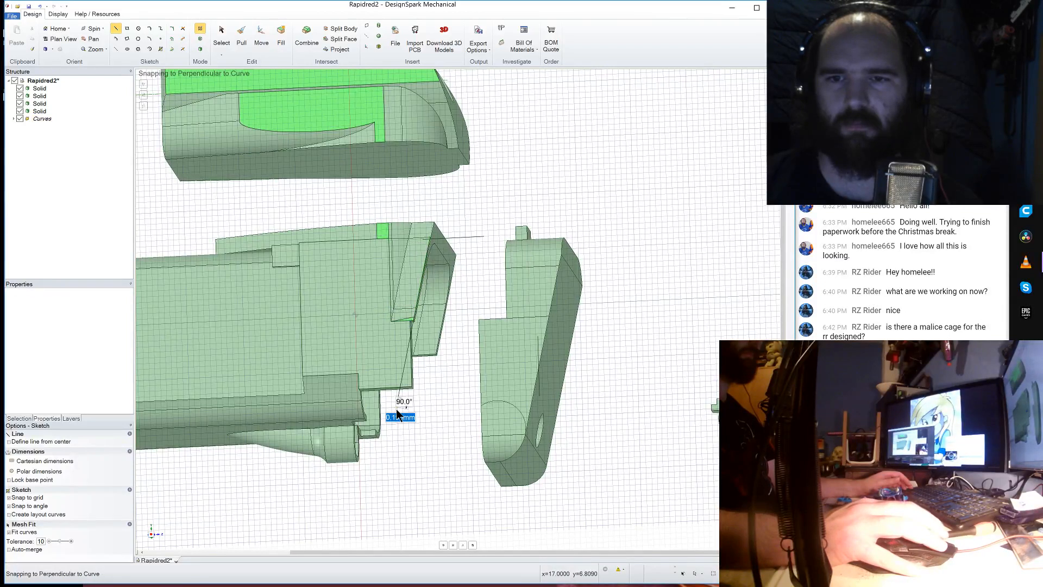
click(442, 405)
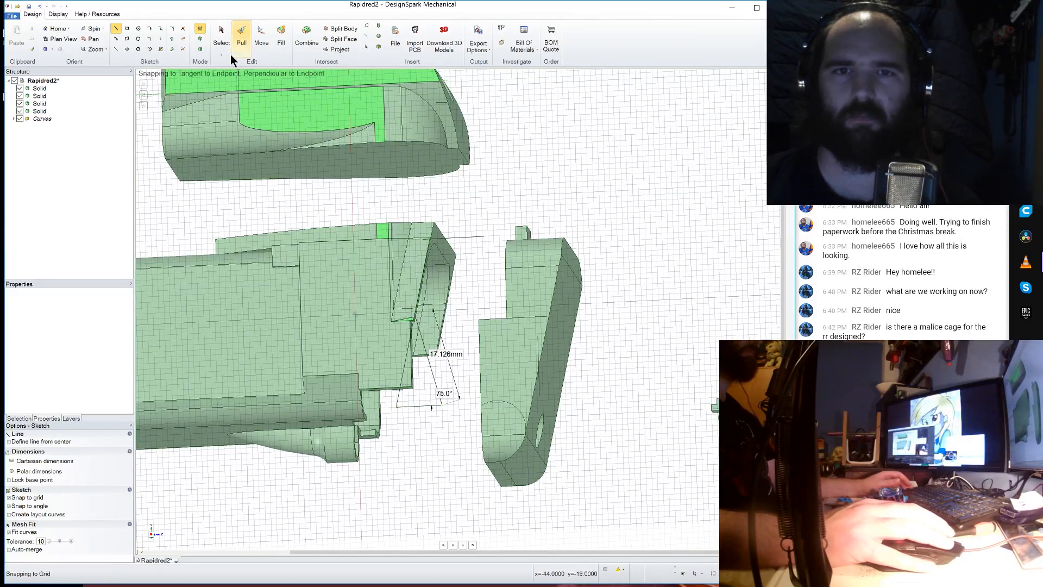
- Pull the triangle through the block to trim its corner along the slanted line, and delete the leftover sketch curves
click(241, 34)
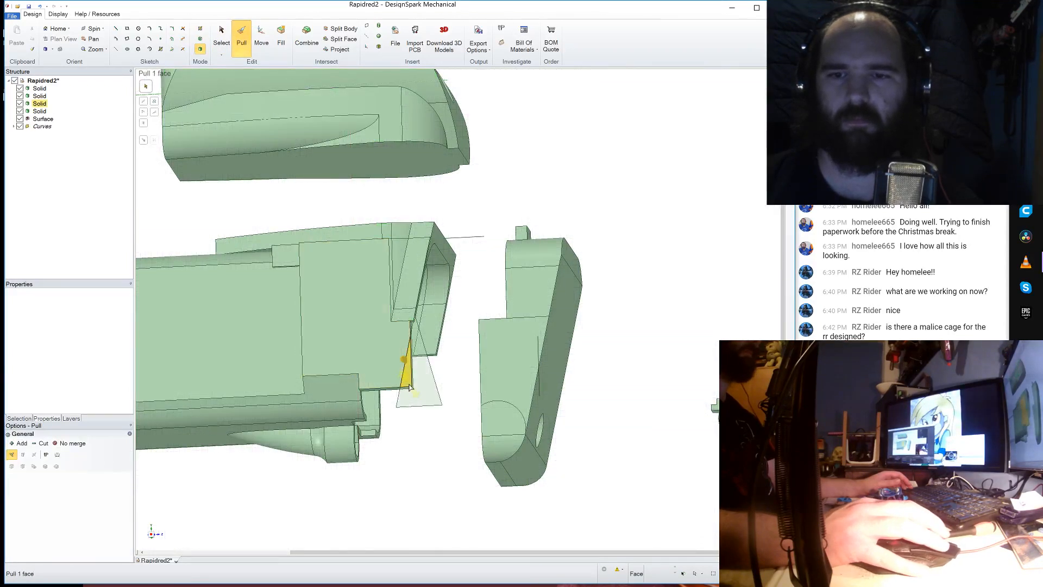
click(43, 119)
right_click(42, 124)
click(70, 144)
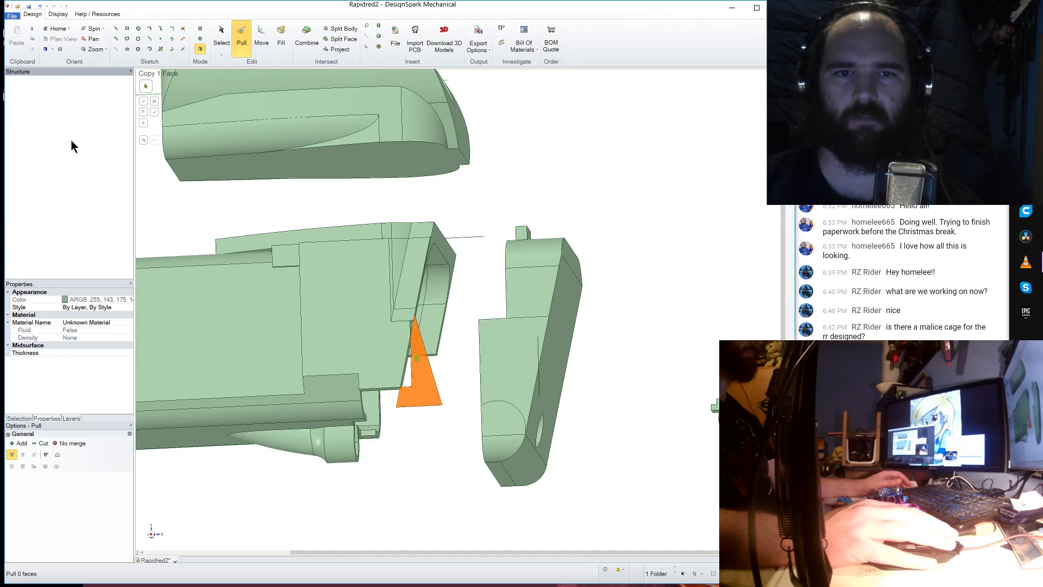
- On the body's opposite side, sketch a rectangle about 23.4 by 11.9 mm on the large flat face, starting at the raised block's corner
mouse_move(415, 422)
middle_down()
mouse_move(421, 416)
mouse_move(269, 396)
middle_up()
scroll(403, 346, down, 5)
scroll(403, 347, up, 5)
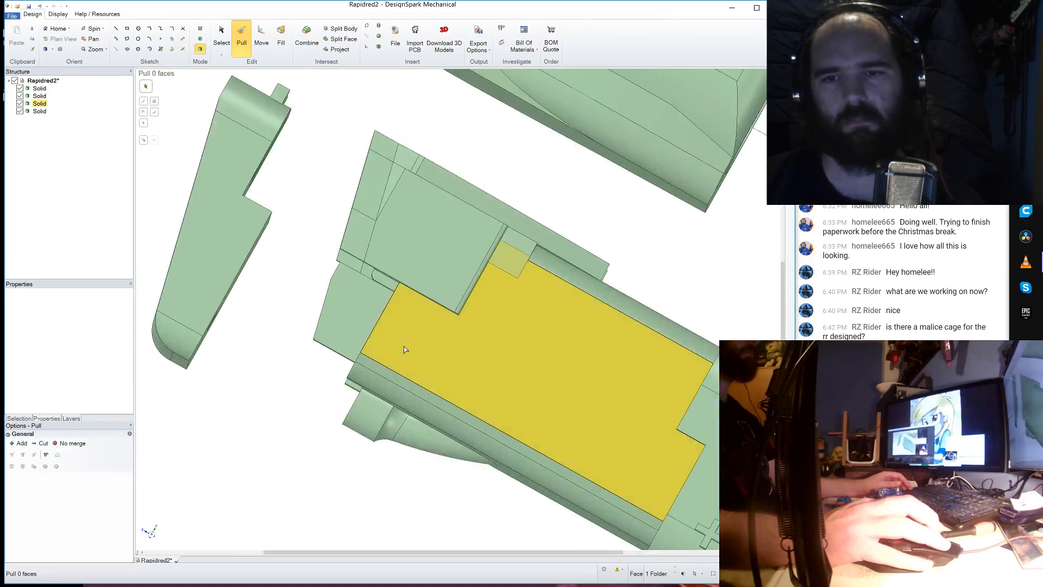
click(403, 347)
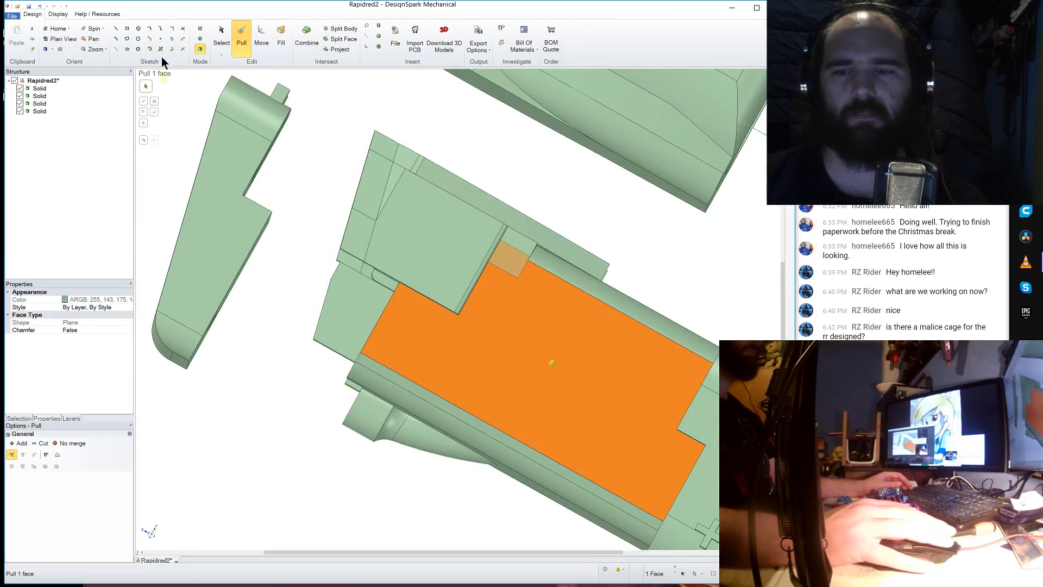
click(126, 28)
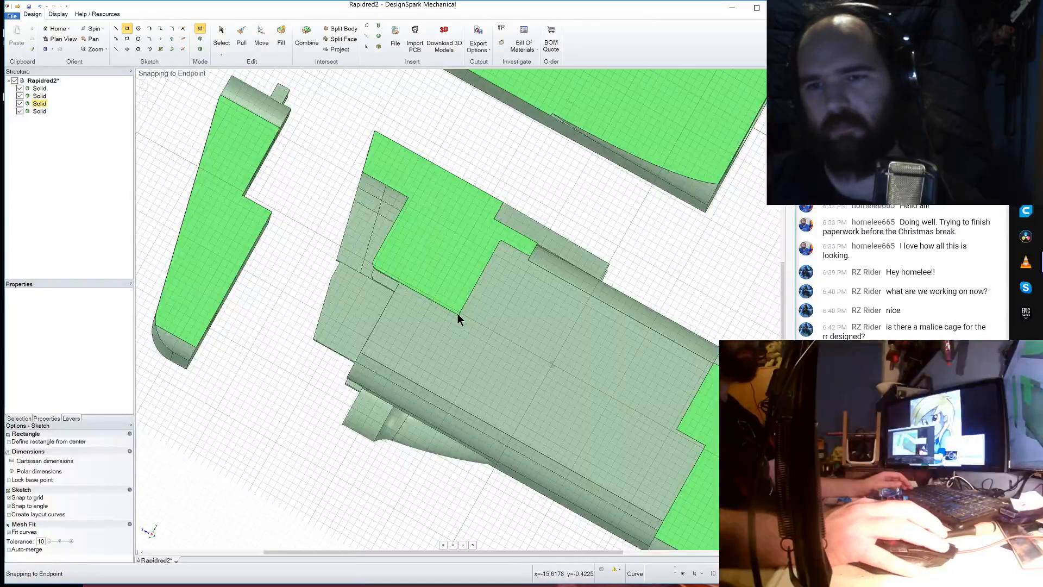
click(457, 314)
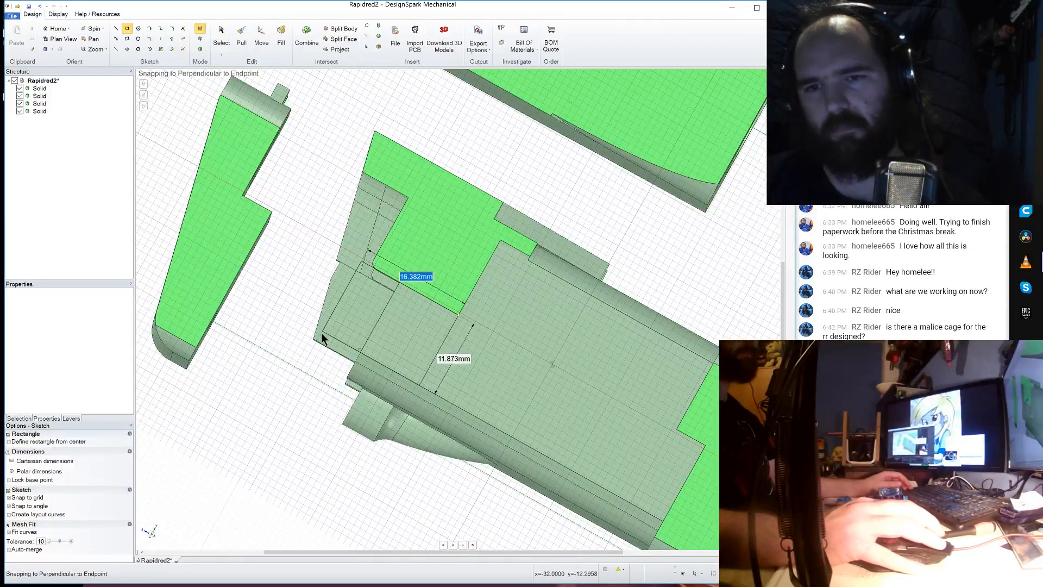
click(280, 306)
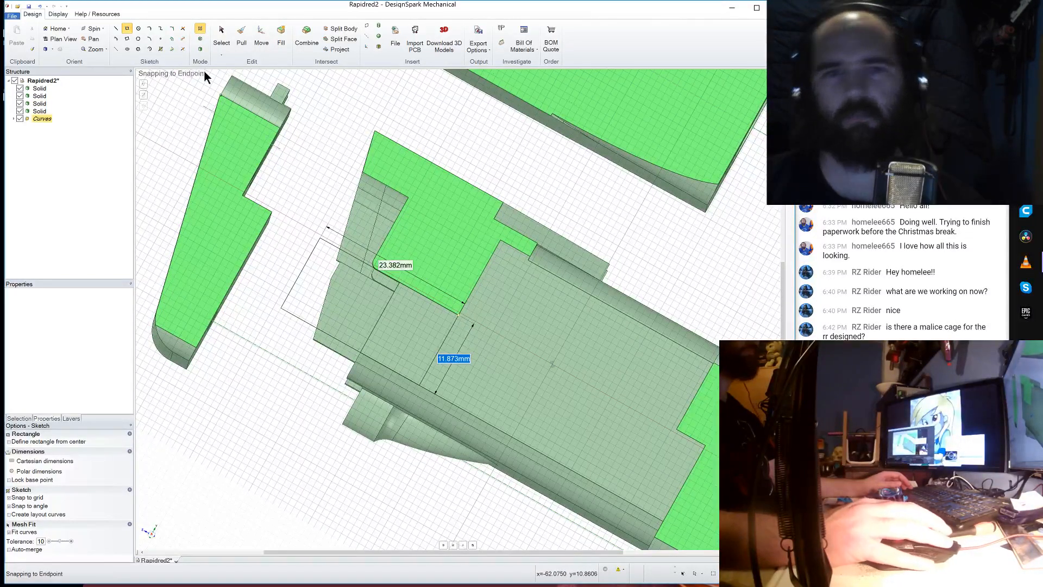
- Pull the two faces of the opposite side's rectangle up to the raised block's outer face
click(243, 37)
click(410, 333)
ctrl+click(355, 295)
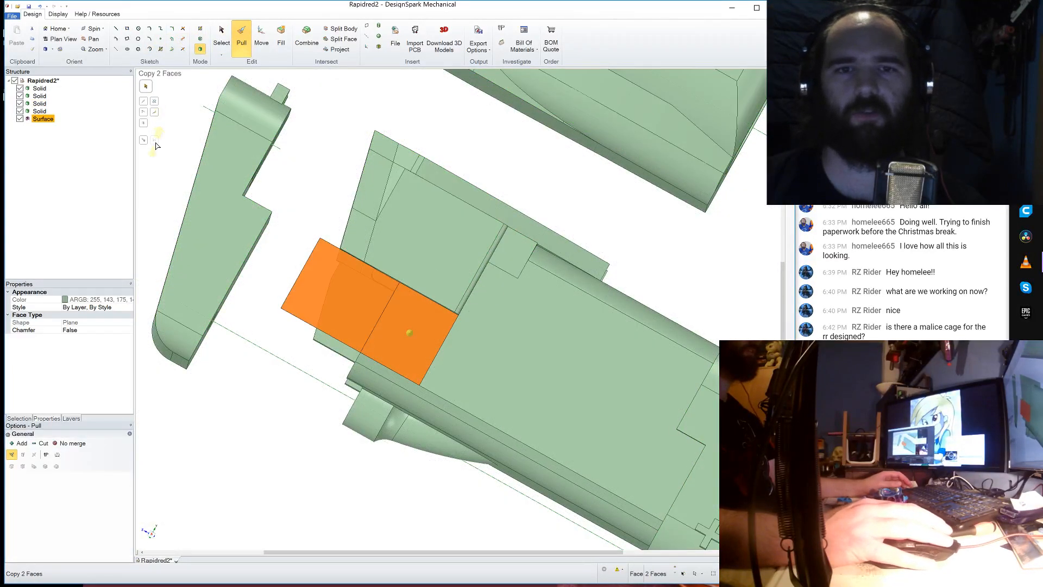
click(418, 231)
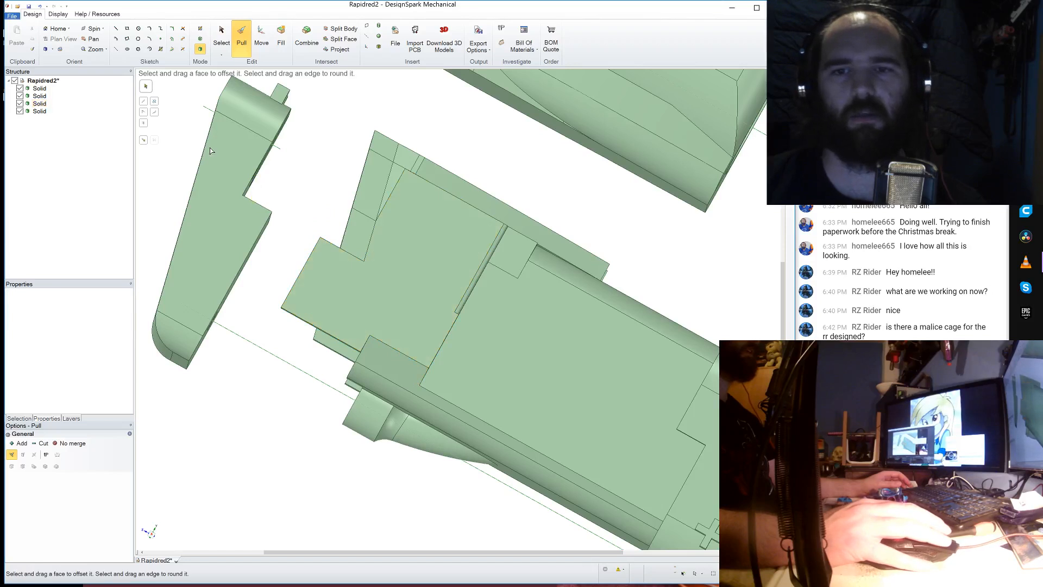
- Start a sketch on the opposite side's extended block face and project the slanted edge beside the opening onto it
middle_drag(308, 232, 312, 215)
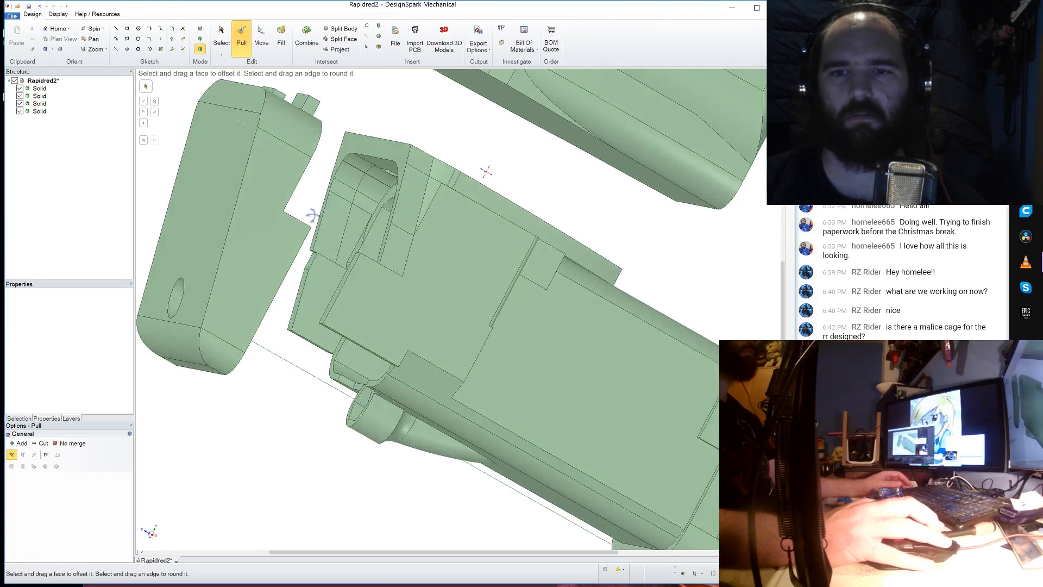
click(435, 281)
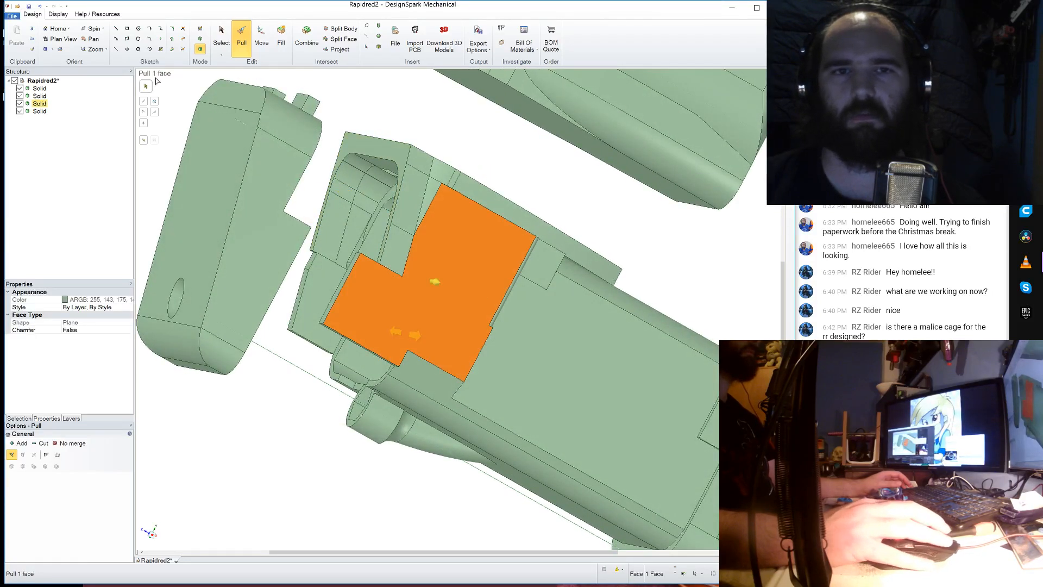
click(116, 28)
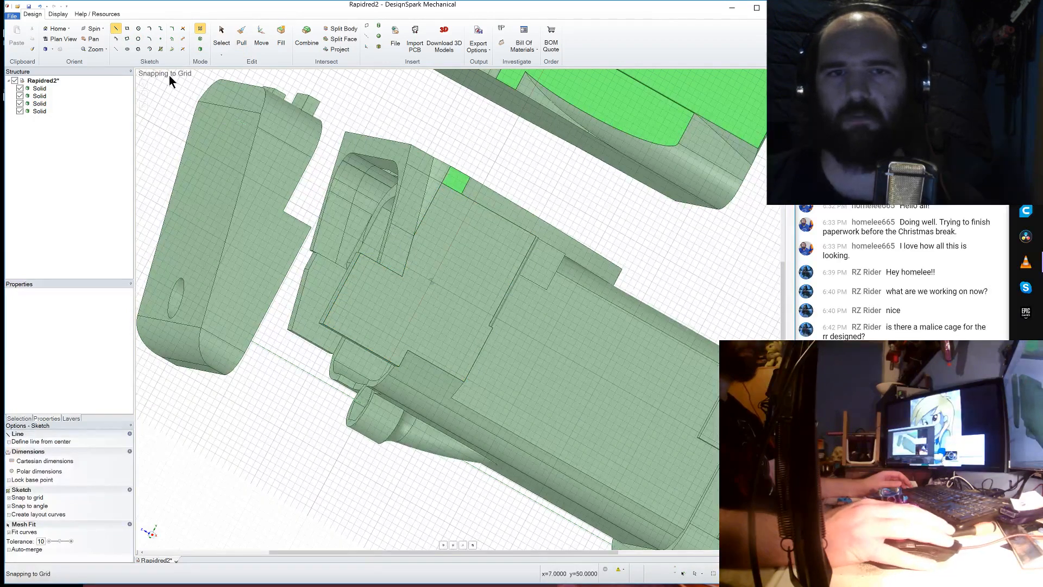
click(170, 49)
scroll(399, 235, up, 3)
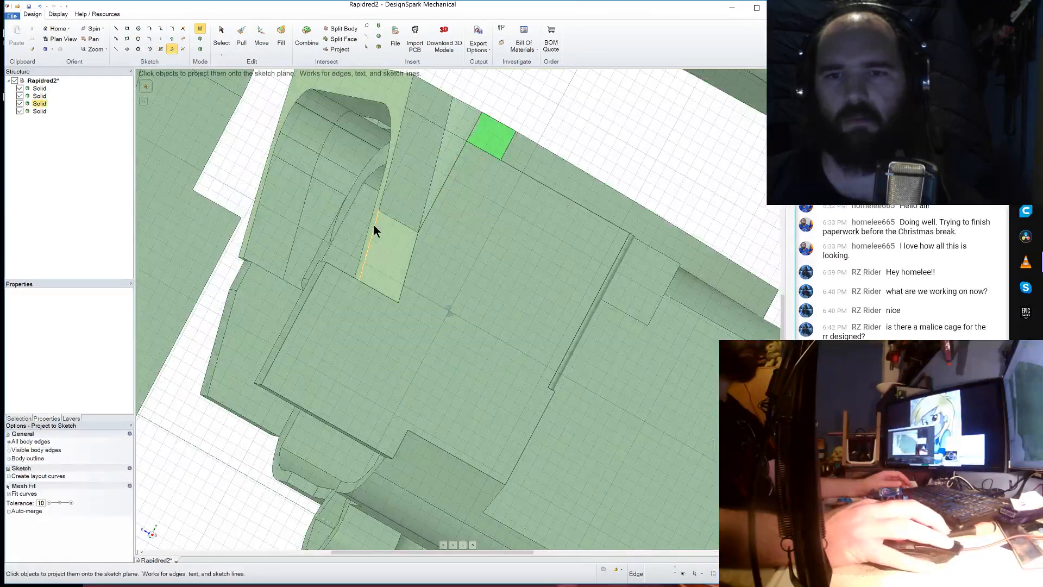
click(374, 225)
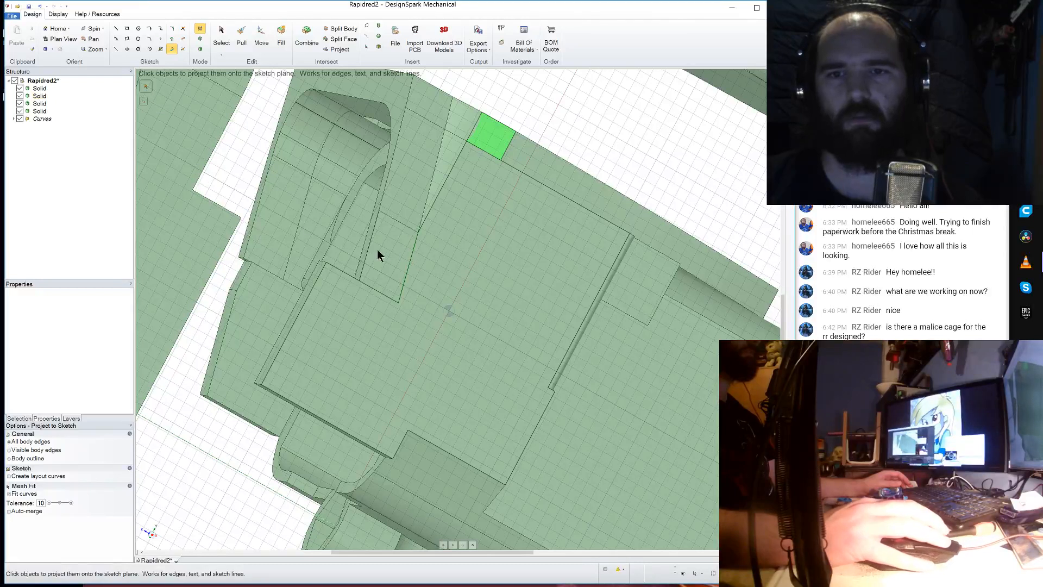
- Sketch a line along the projected slanted edge across the opposite side's extended block, running past the block's outer edge
click(117, 29)
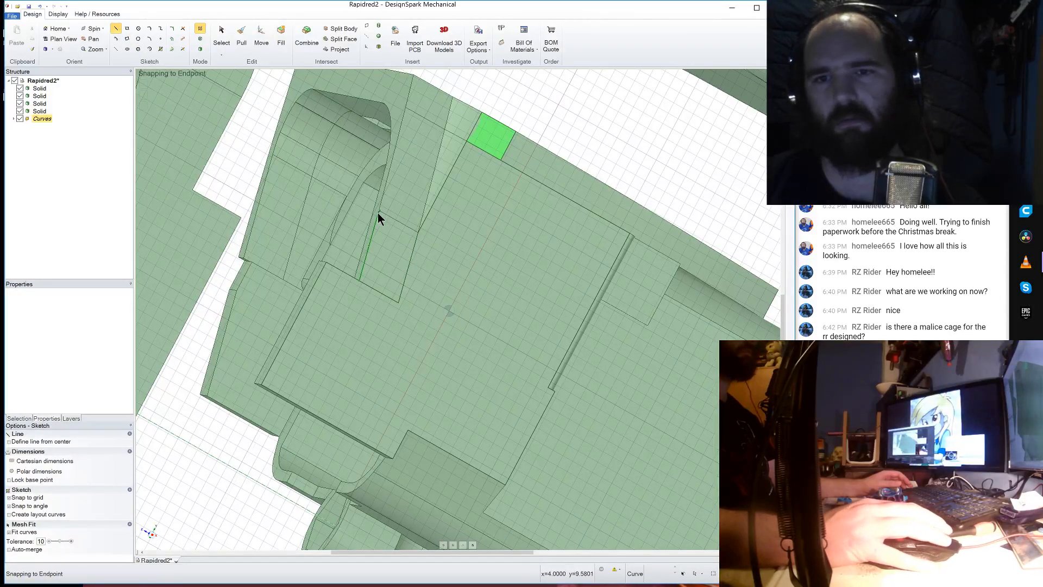
click(376, 212)
scroll(377, 213, down, 3)
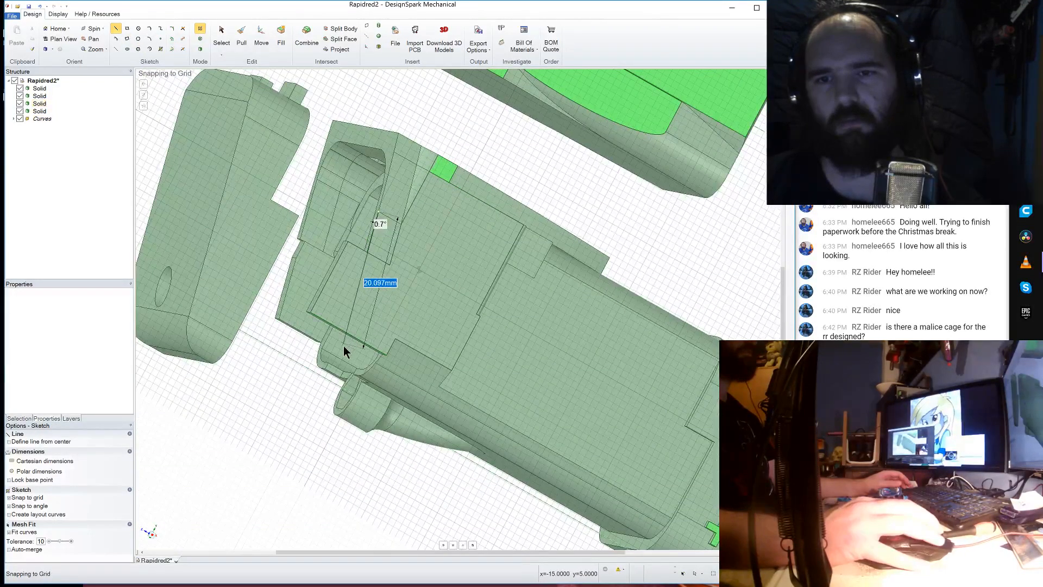
click(340, 347)
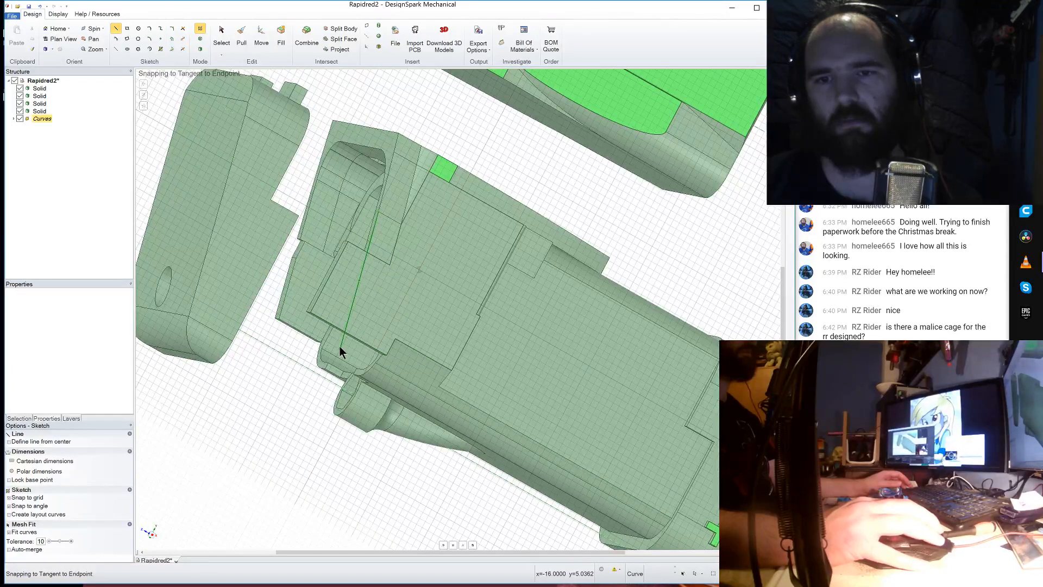
- Delete the triangular face cut off by the slanted line to trim the block's corner, and delete the leftover sketch curves
click(241, 34)
click(335, 289)
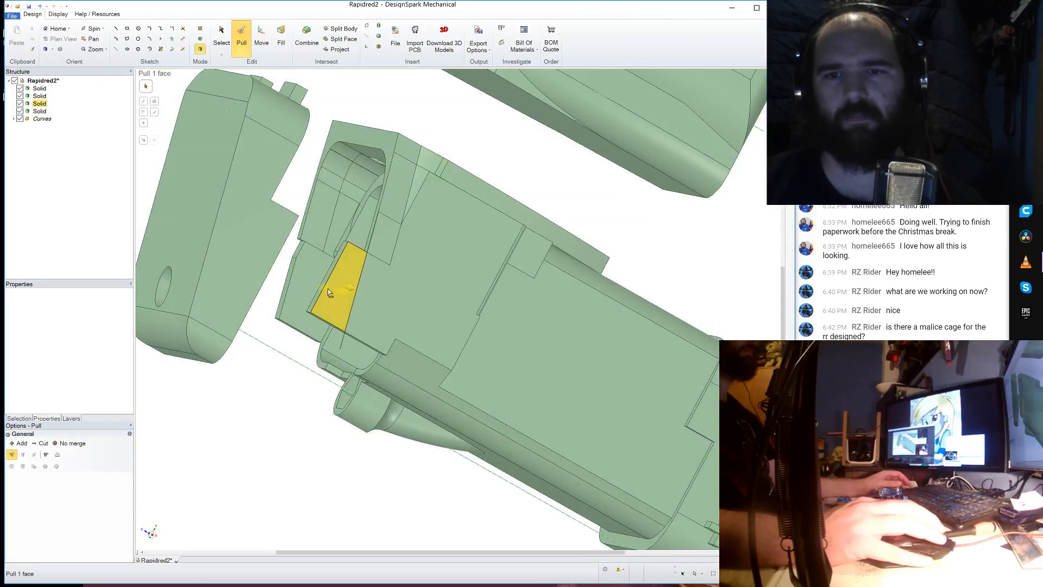
key(Delete)
right_click(47, 118)
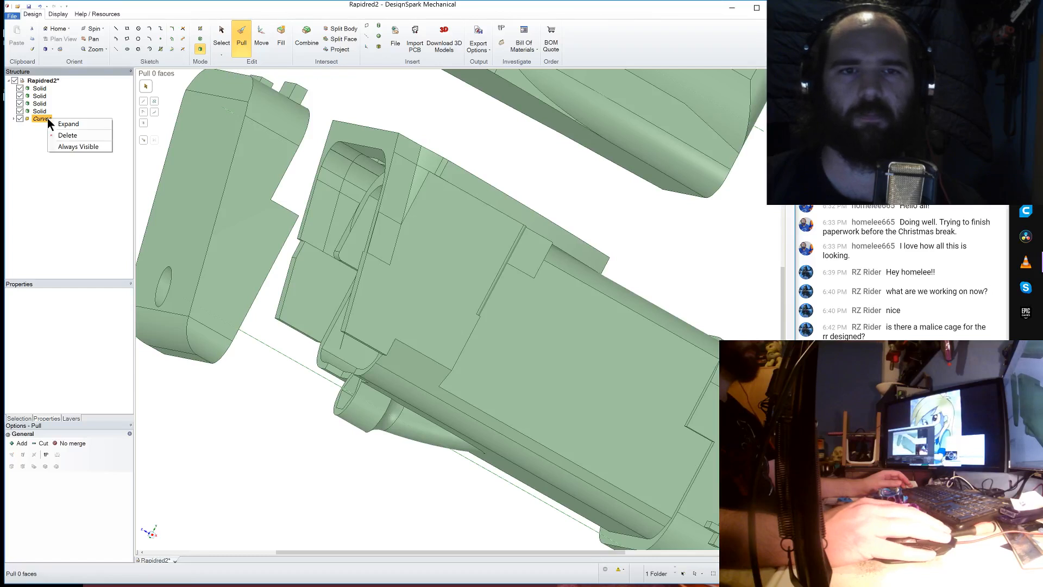
click(60, 133)
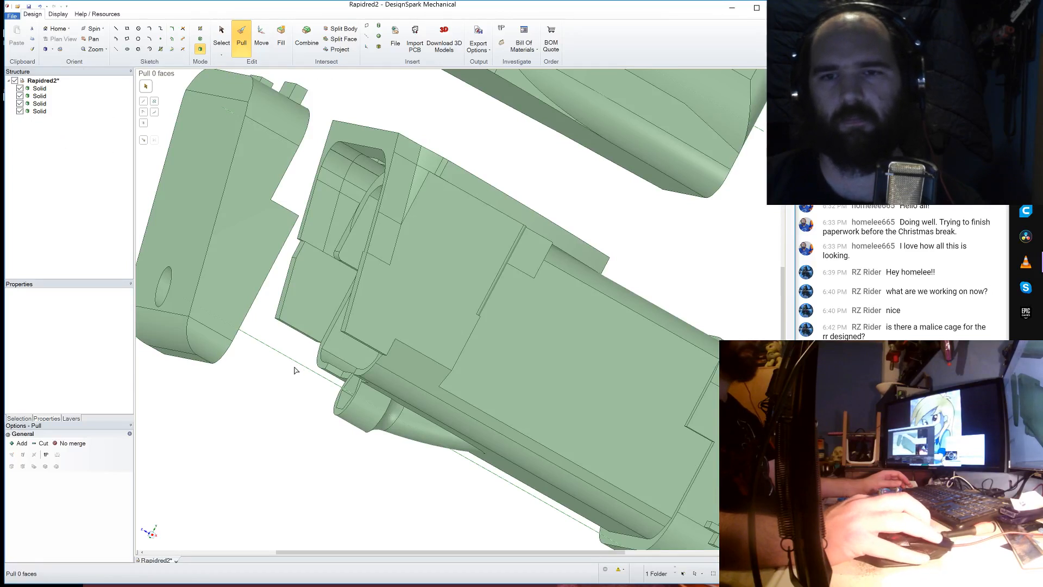
- Pull the small triangular step face beside the trimmed block to the slanted end of the body
scroll(295, 368, down, 1)
middle_drag(288, 365, 460, 336)
scroll(623, 269, up, 2)
click(616, 274)
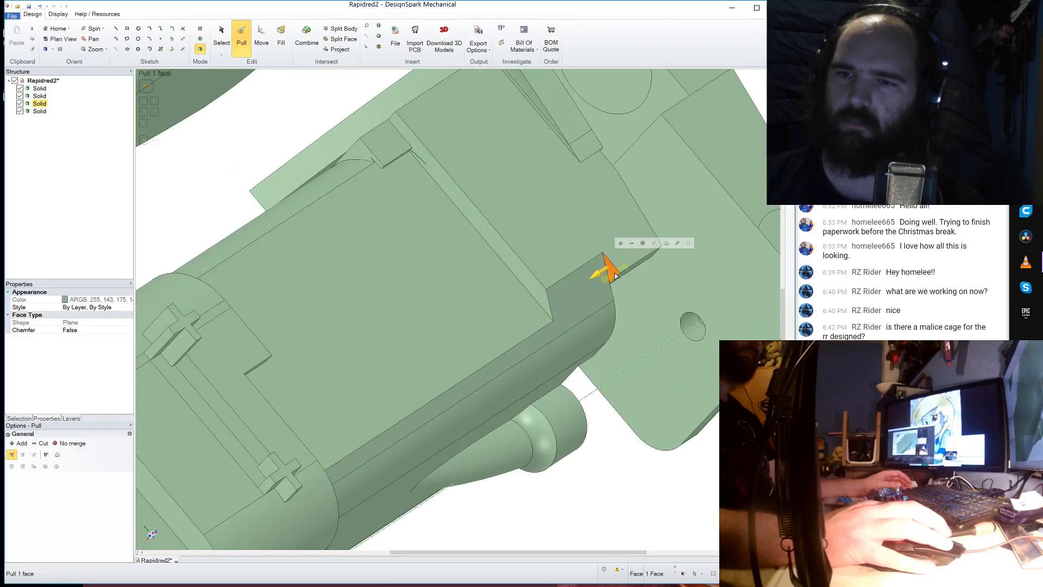
drag(669, 253, 670, 254)
- Pull the matching narrow end face on the other side of the body out 7.87 mm towards the block's end
scroll(652, 298, down, 3)
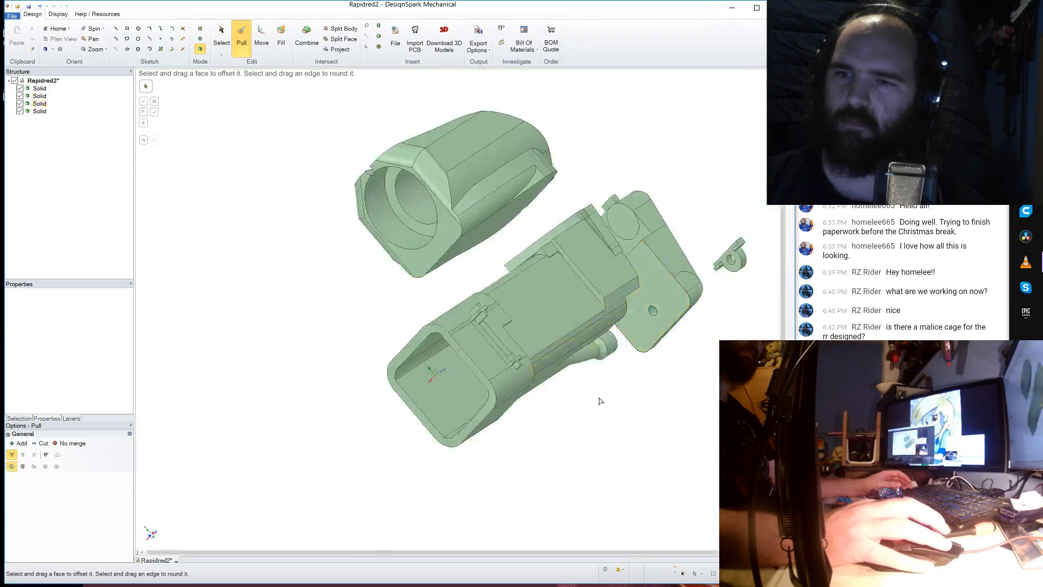
middle_drag(601, 400, 619, 329)
scroll(581, 323, up, 4)
click(591, 325)
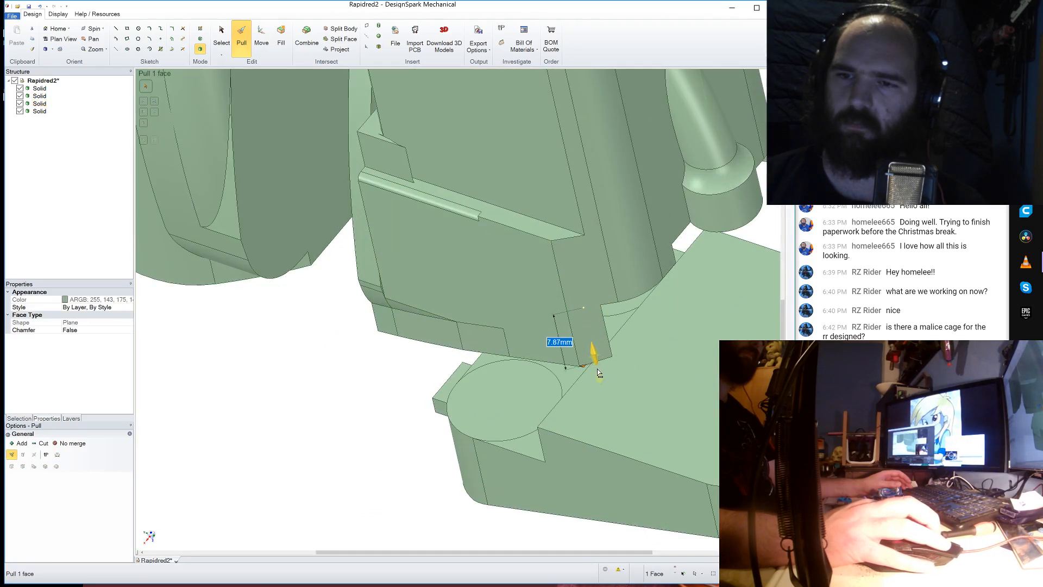
scroll(592, 364, down, 5)
click(429, 424)
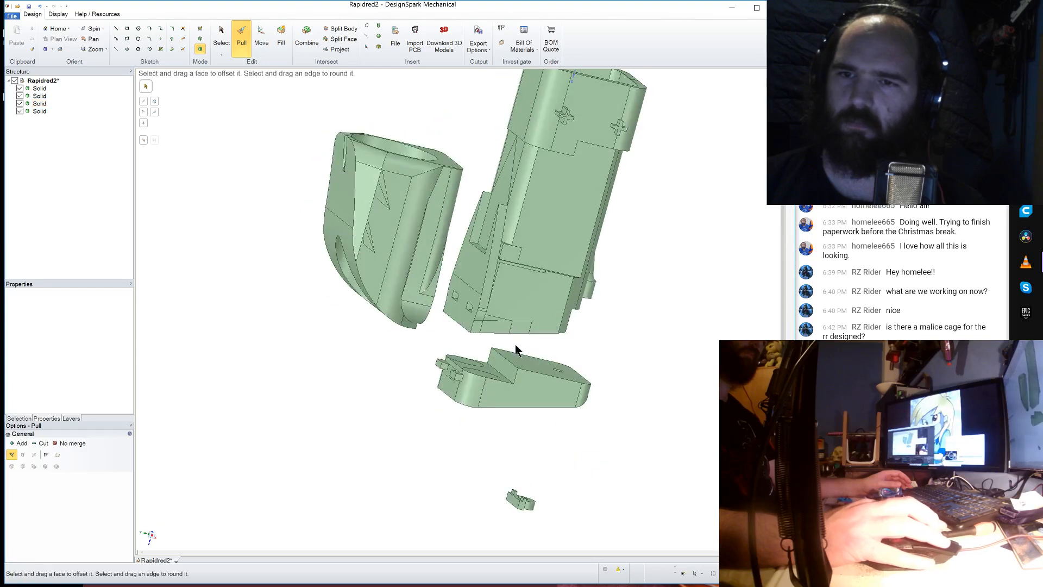
- Move the separate end piece 21.46 mm onto the body's slanted end and check its fit against the extended blocks
middle_drag(441, 424, 535, 385)
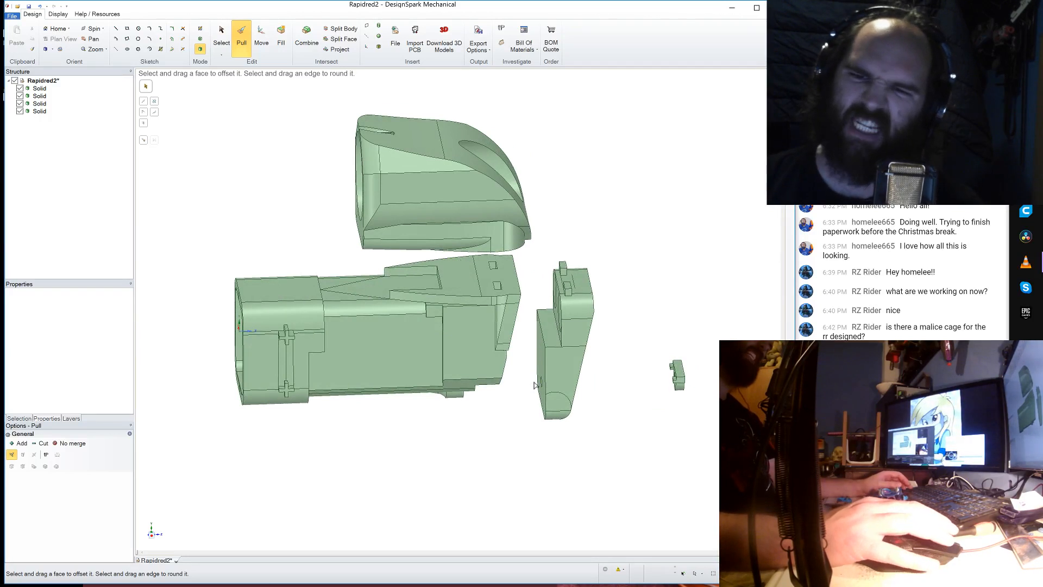
scroll(531, 340, up, 3)
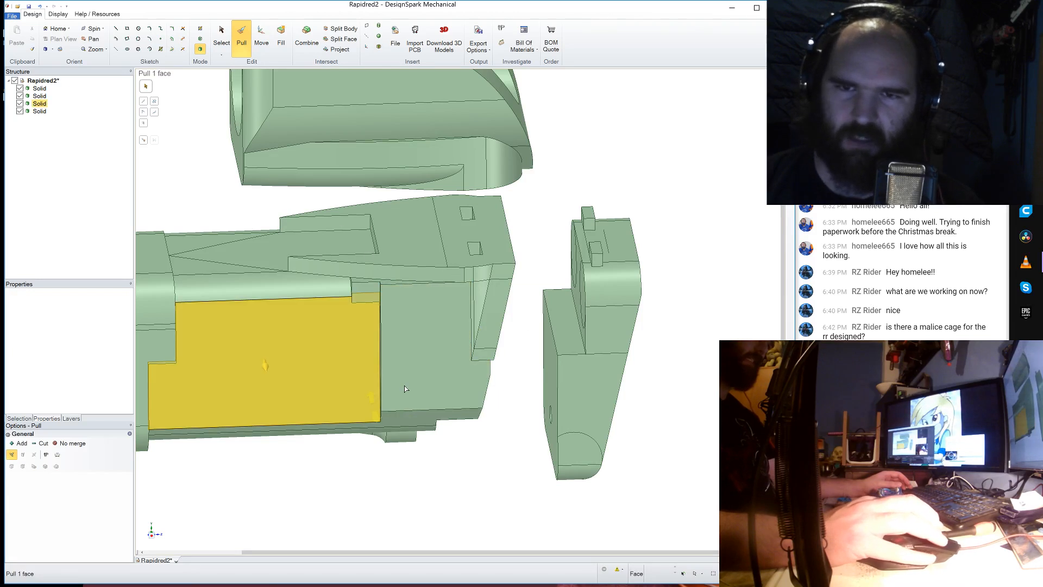
mouse_move(433, 461)
middle_down()
mouse_move(449, 458)
mouse_move(438, 470)
mouse_move(443, 452)
mouse_move(438, 461)
mouse_move(413, 412)
middle_up()
click(261, 36)
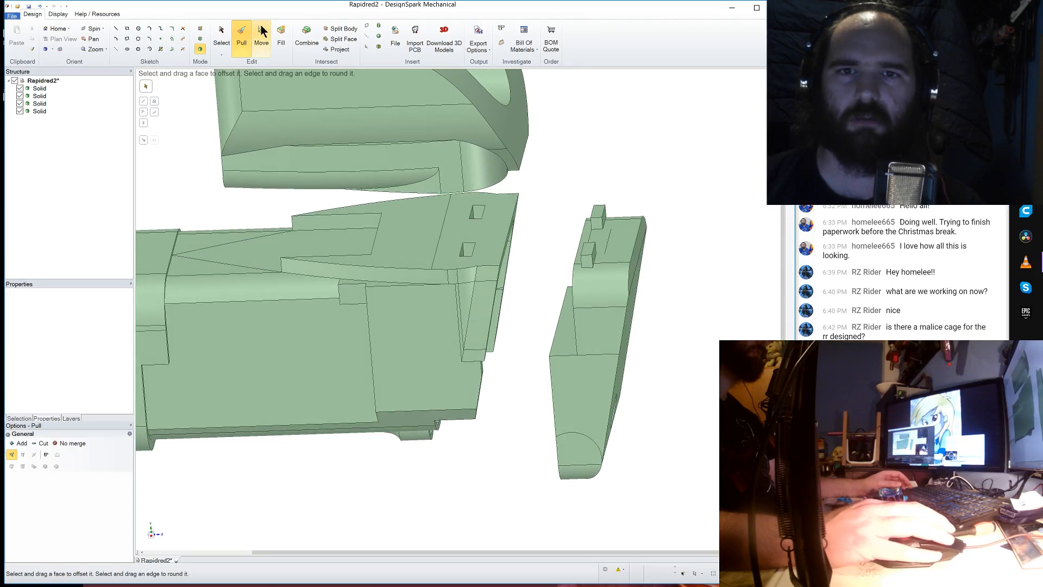
click(39, 96)
click(39, 98)
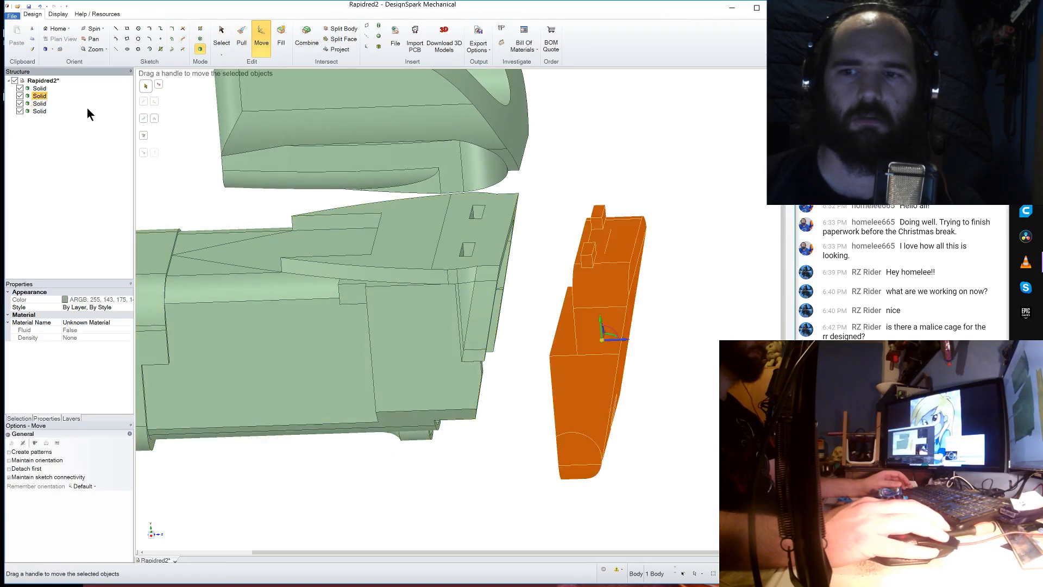
drag(609, 341, 503, 341)
middle_drag(549, 352, 551, 329)
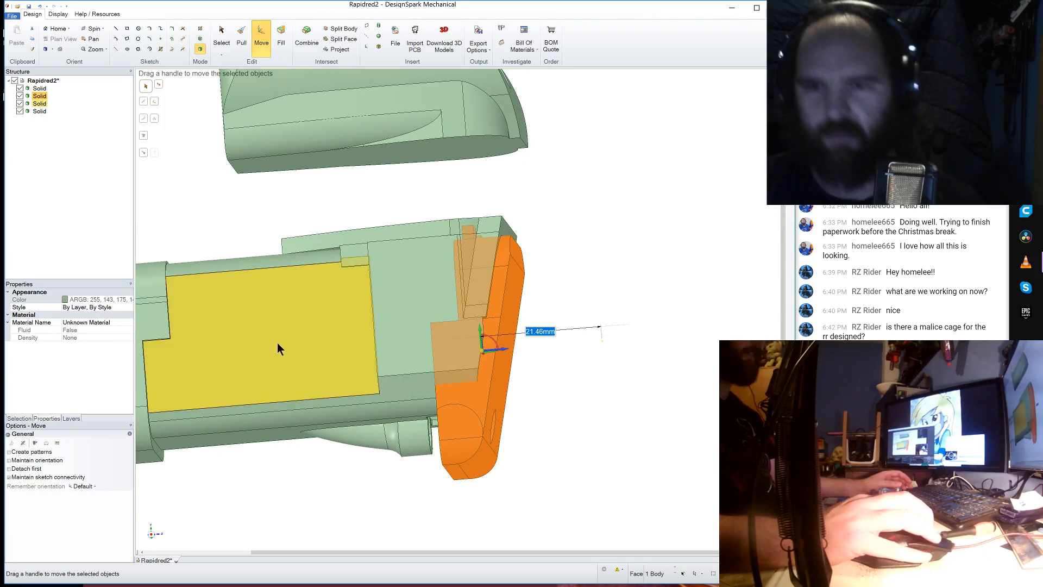
mouse_move(406, 270)
middle_down()
mouse_move(411, 223)
mouse_move(403, 279)
mouse_move(415, 280)
mouse_move(375, 280)
mouse_move(409, 278)
middle_up()
scroll(402, 278, down, 4)
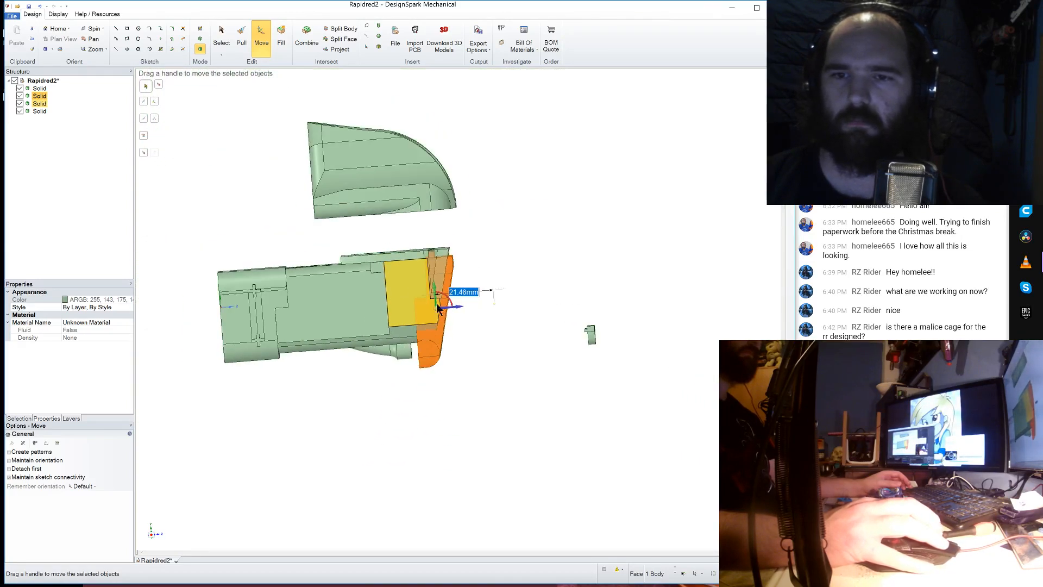
- Move the end piece back out along the body's axis, clear of the slanted end
click(439, 307)
drag(459, 308, 537, 303)
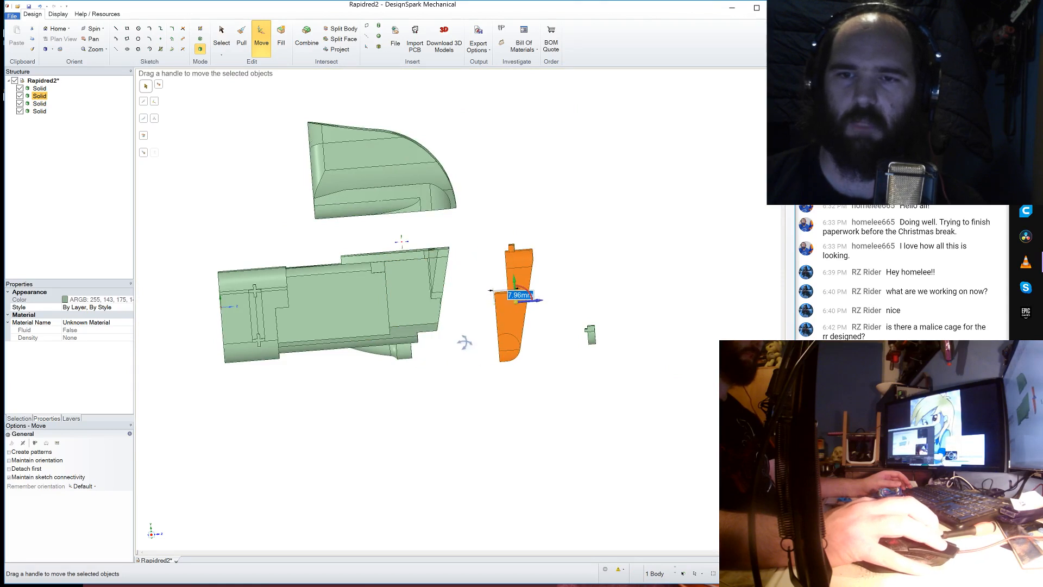
ctrl+click(386, 280)
- Pull the end face of the small corner tab beside the raised block back to the block's stepped face
scroll(386, 280, up, 5)
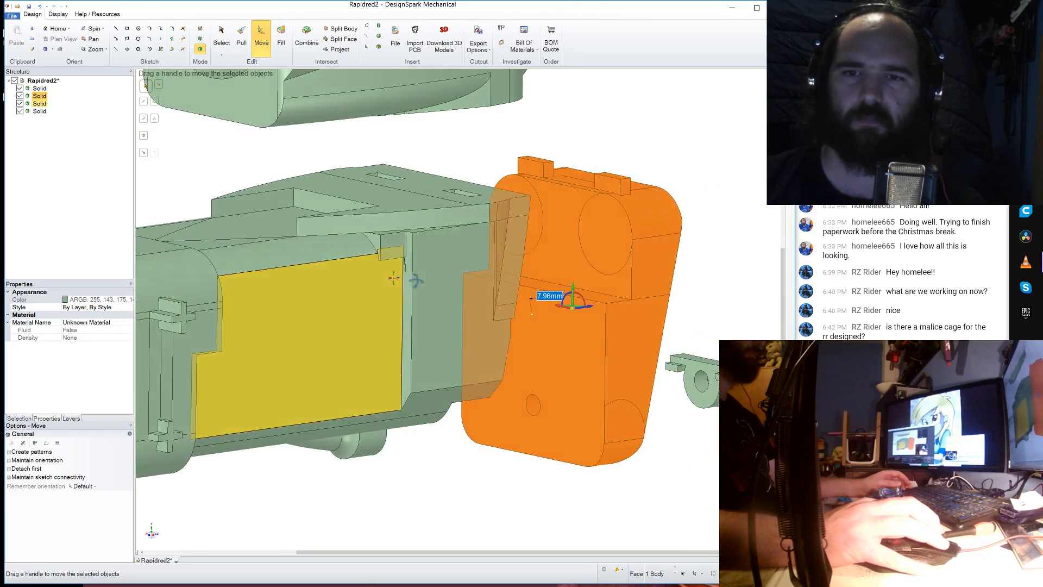
middle_drag(393, 278, 373, 237)
scroll(379, 245, up, 5)
click(378, 246)
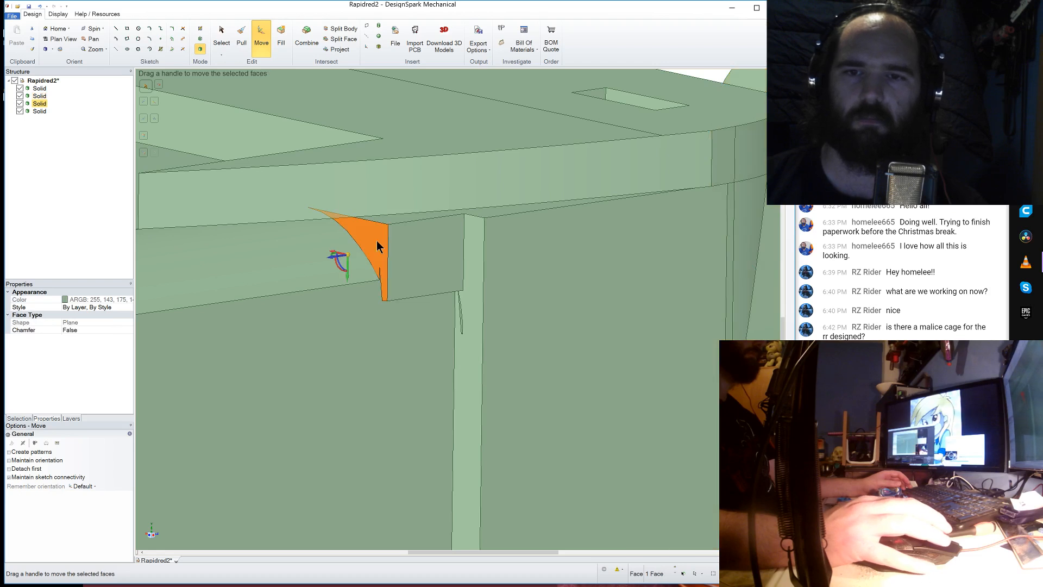
click(241, 39)
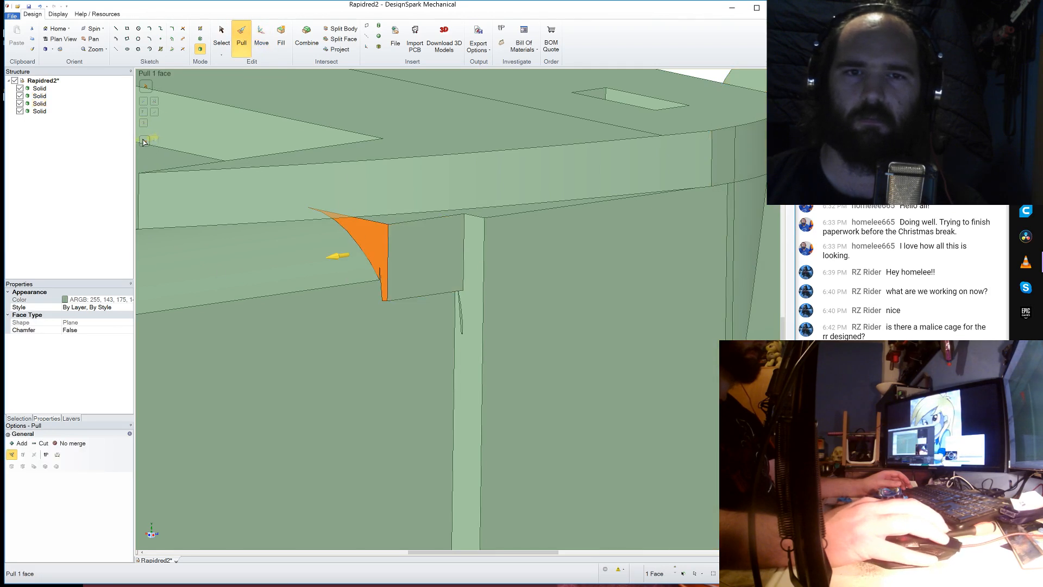
click(470, 261)
scroll(451, 284, down, 5)
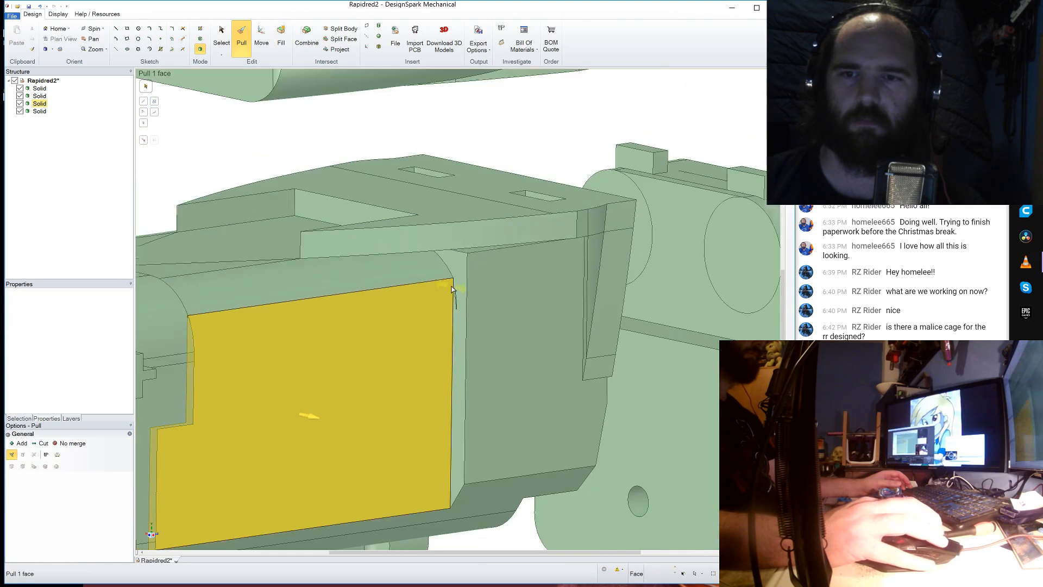
- On the opposite side of the body, pull the matching corner tab's end face back to the raised block's stepped face
middle_drag(450, 285, 519, 275)
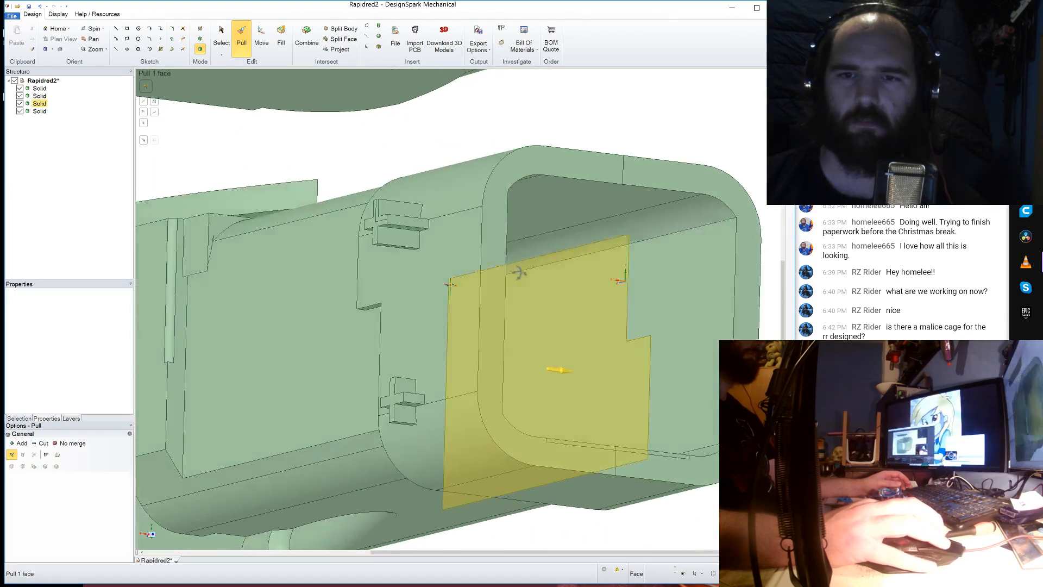
scroll(260, 218, up, 2)
click(216, 227)
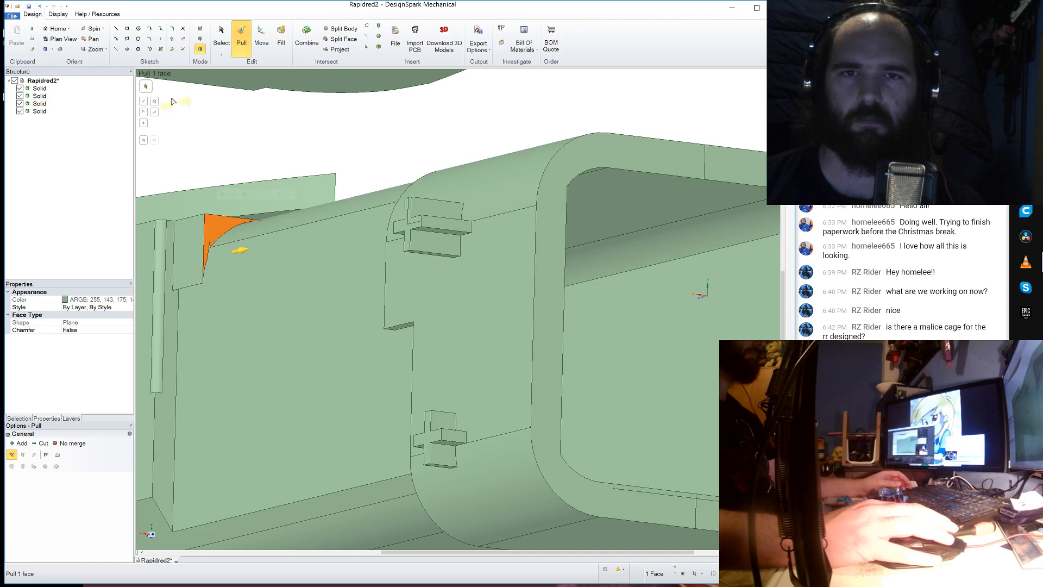
click(172, 303)
- Examine the block edges near both former corner tabs and the adjoining opening for leftover slivers
middle_drag(206, 222, 215, 235)
scroll(180, 284, up, 4)
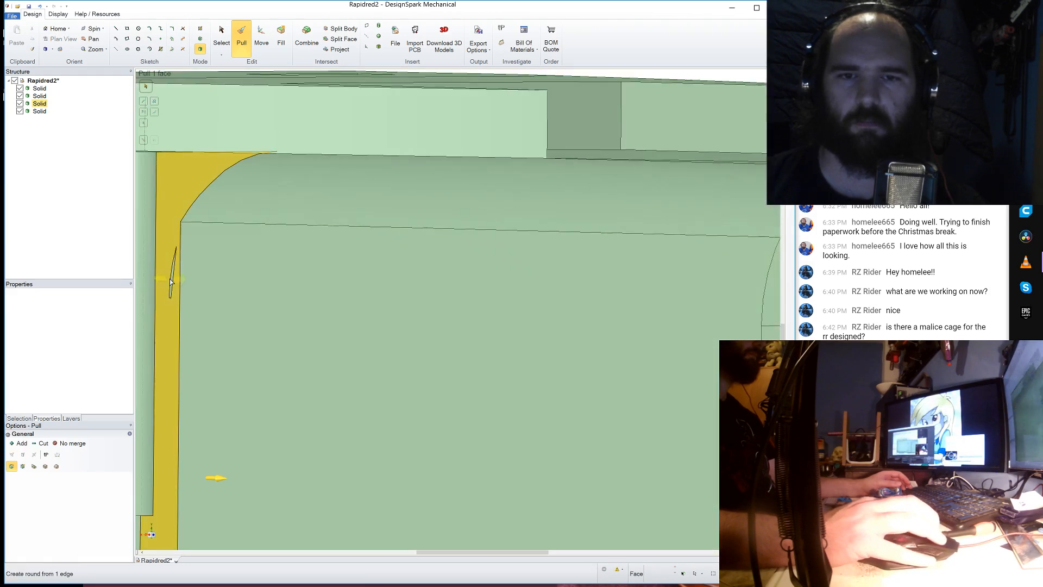
scroll(240, 269, down, 6)
scroll(292, 287, down, 5)
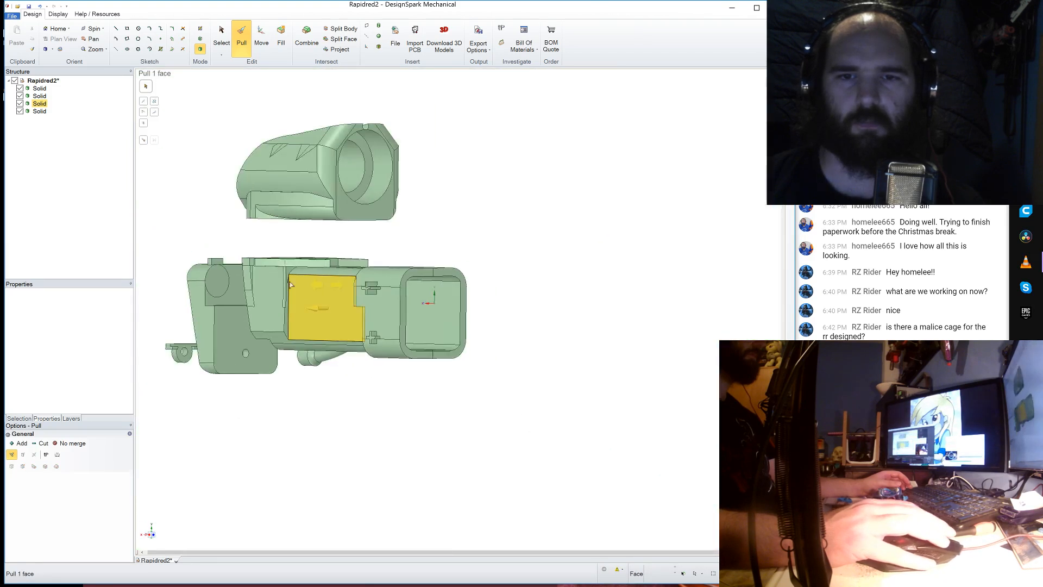
scroll(304, 287, up, 7)
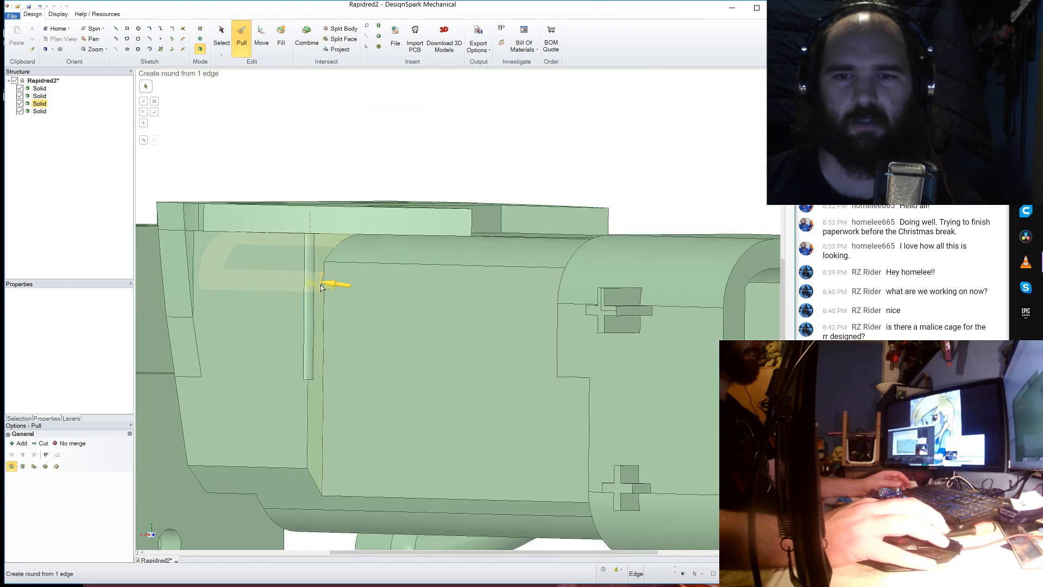
middle_drag(405, 288, 261, 289)
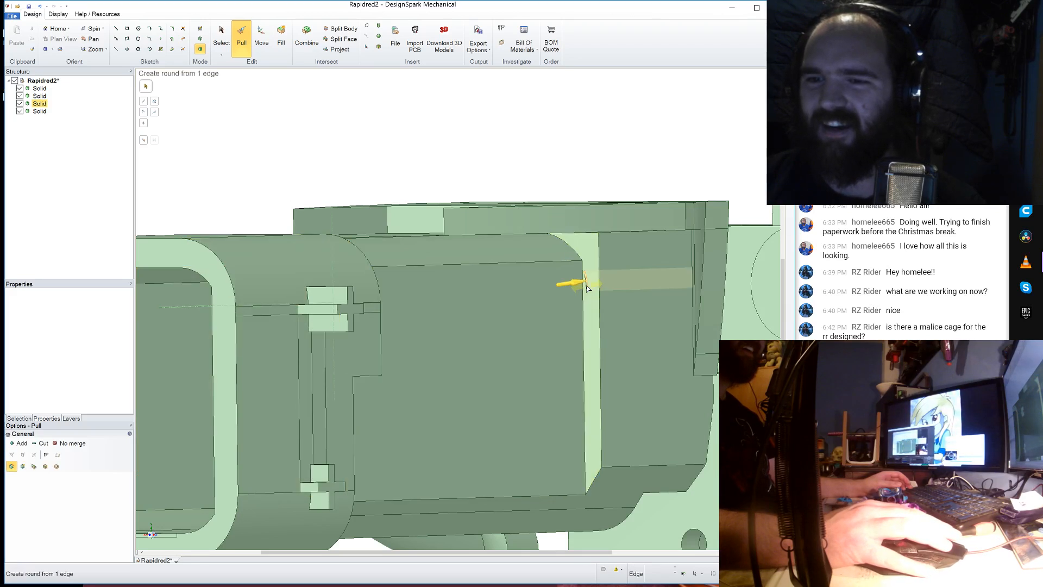
middle_drag(589, 297, 702, 206)
middle_drag(554, 291, 573, 332)
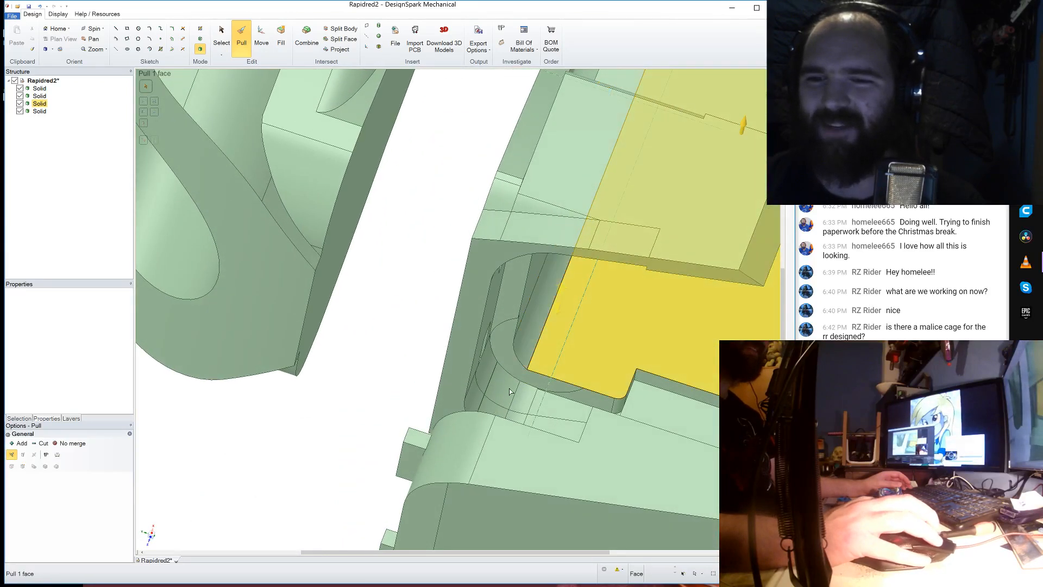
- Sketch a rectangle about 3.1 by 1.35 mm around the thin slit on the block's ledge, and another around the opposite ledge's slit
middle_drag(512, 357, 456, 305)
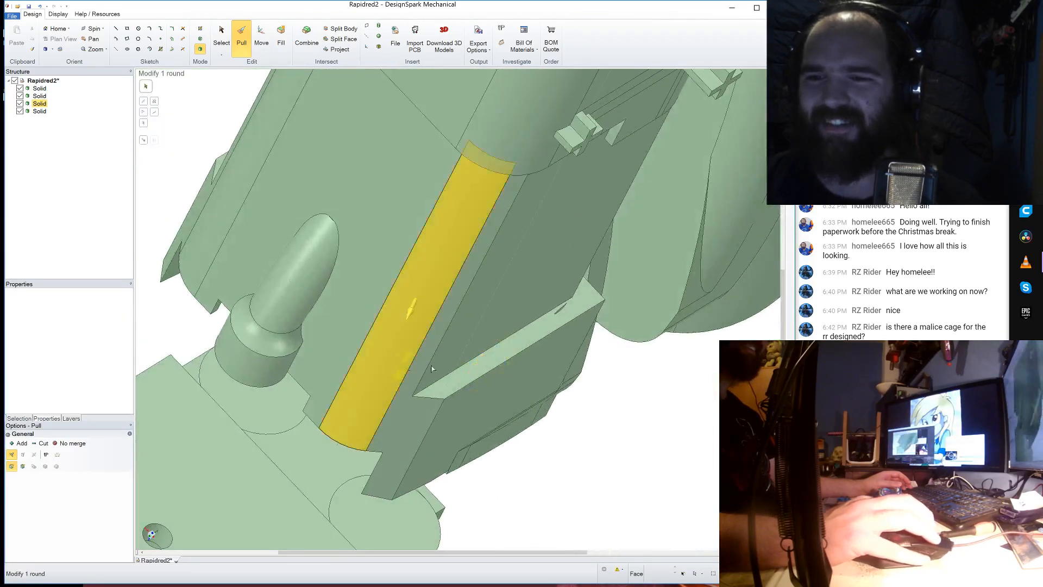
click(543, 322)
click(127, 29)
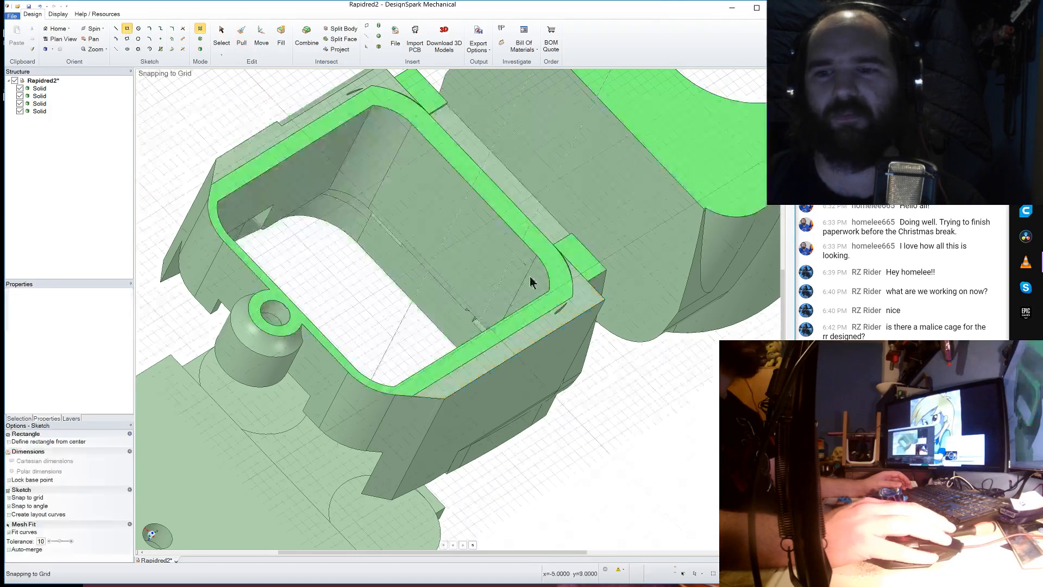
click(555, 320)
click(568, 298)
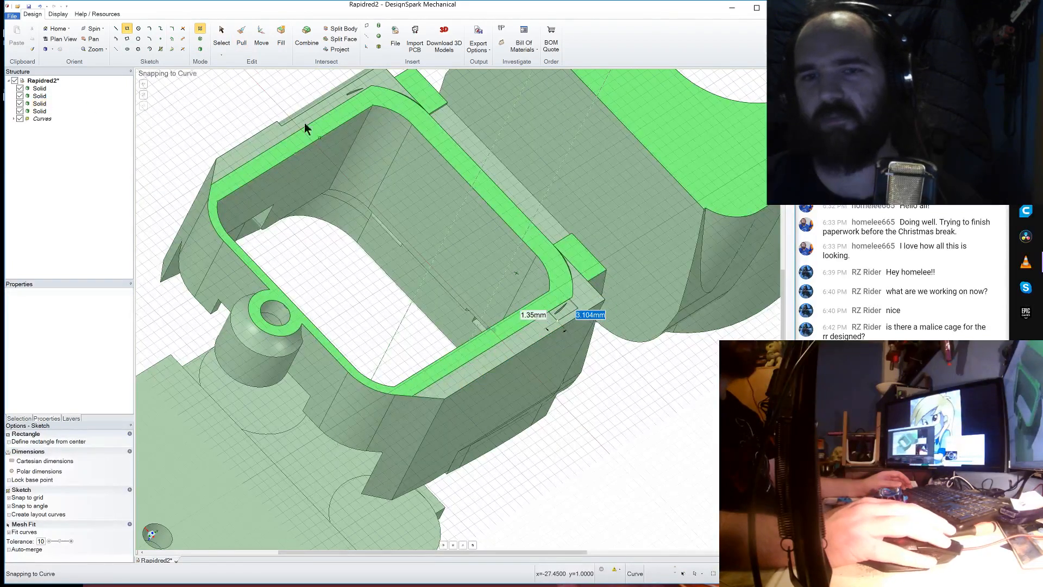
click(344, 100)
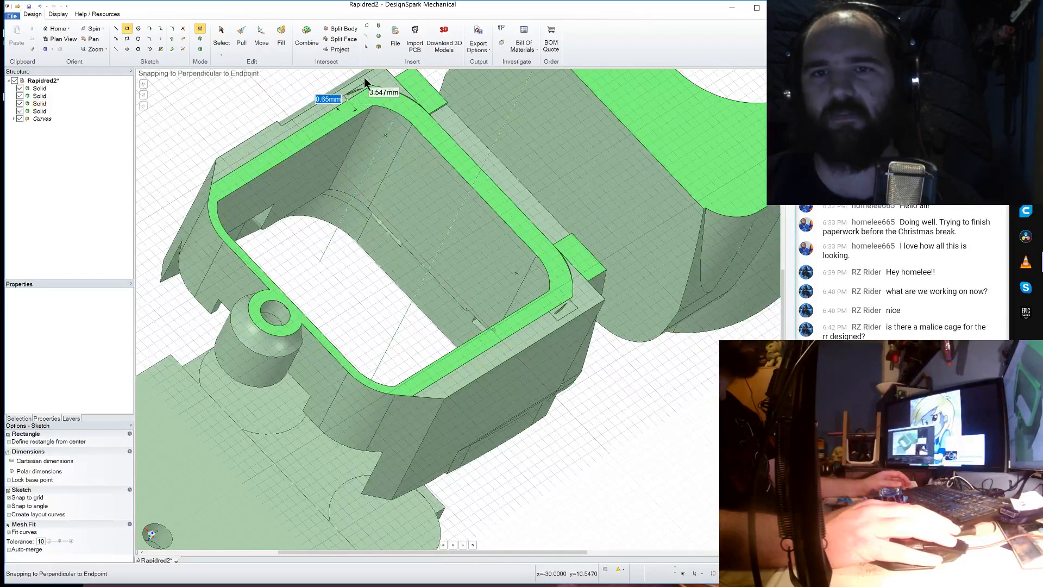
- Pull the rectangular patch around the first ledge slit up to the inner ledge face to fill the slit
click(241, 37)
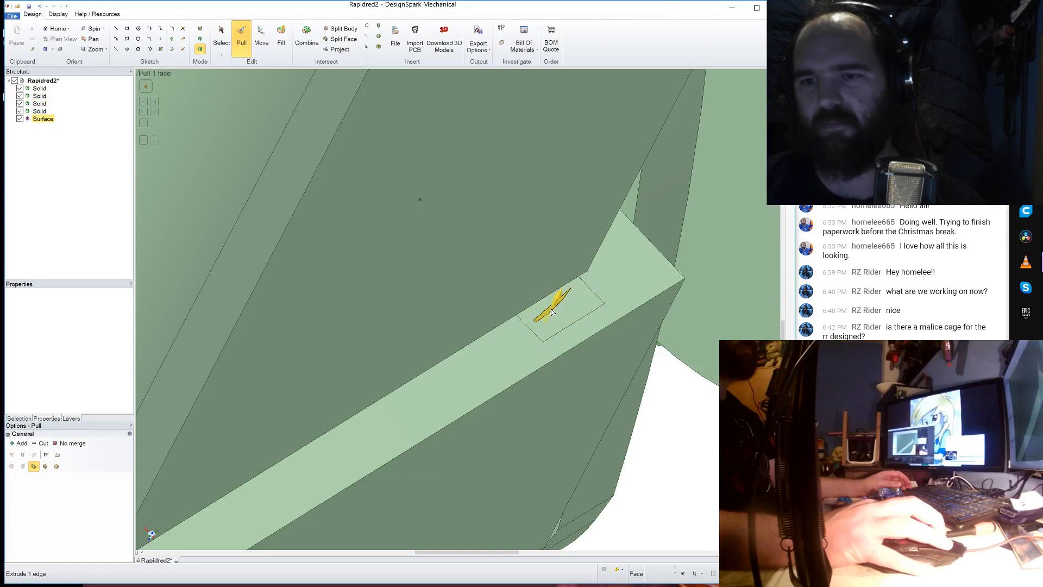
click(551, 312)
scroll(552, 313, down, 5)
middle_drag(552, 313, 570, 390)
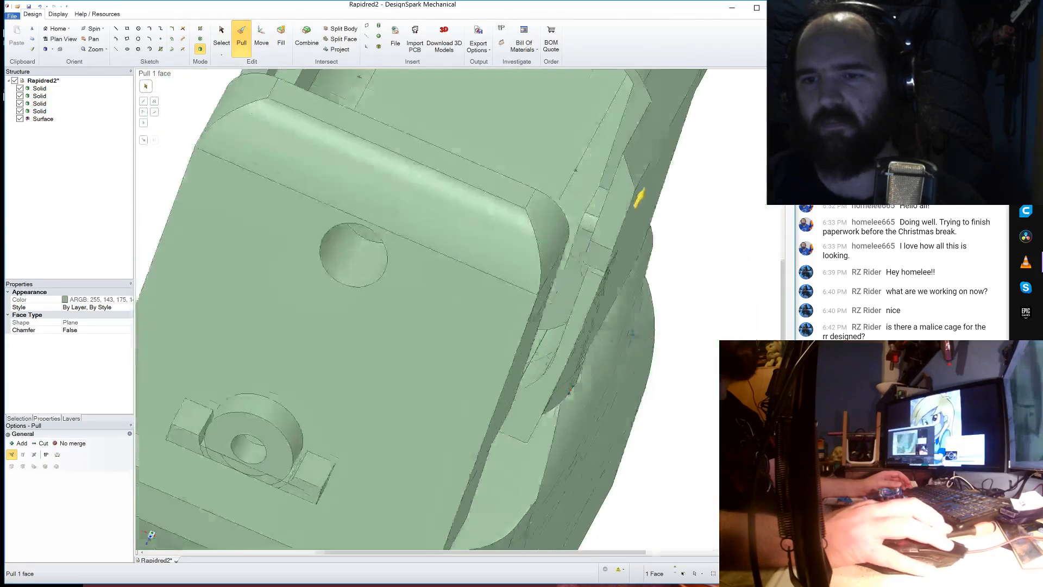
middle_drag(632, 332, 641, 363)
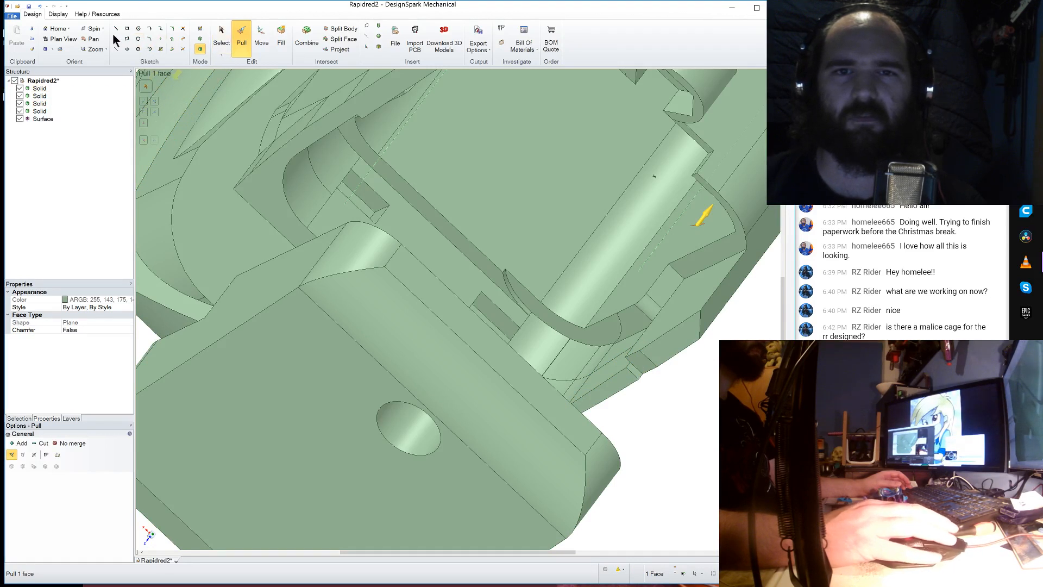
click(145, 141)
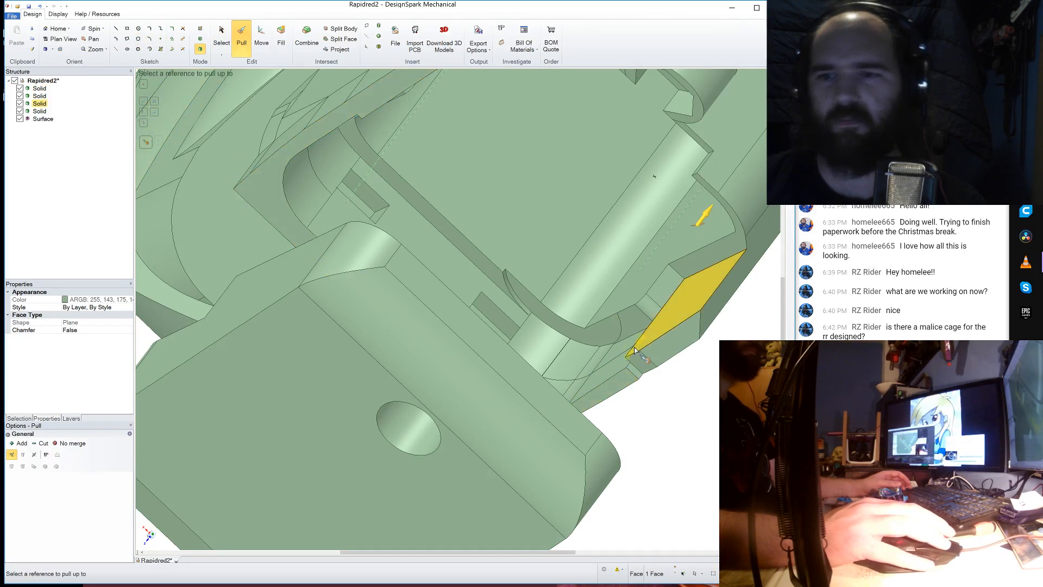
click(594, 337)
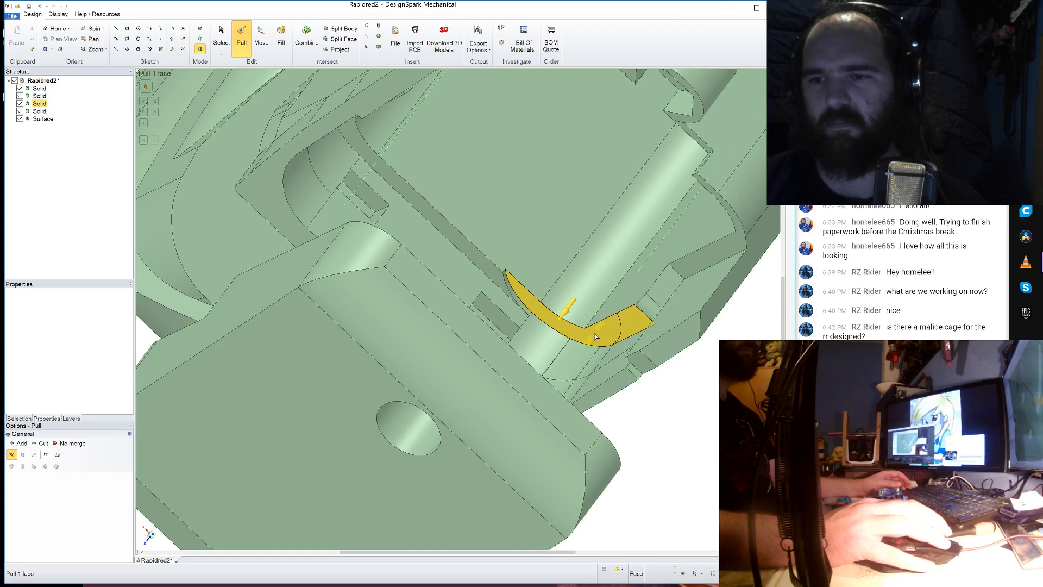
scroll(601, 333, down, 2)
- On the opposite side of the body, pull the small rectangular patch around the slit up to the matching inner ledge face
click(455, 250)
middle_drag(456, 249, 428, 297)
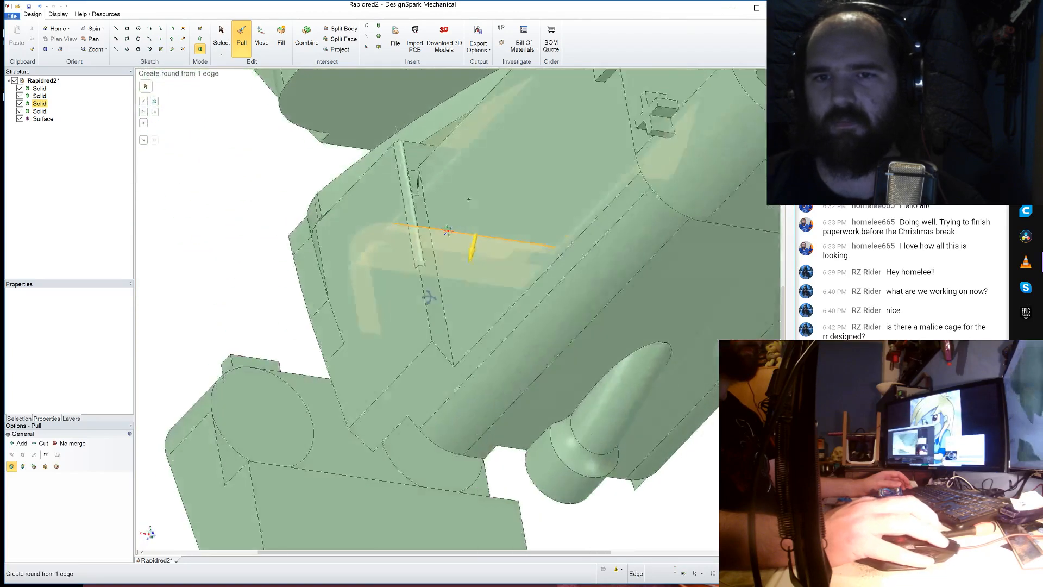
scroll(428, 297, up, 5)
click(423, 214)
scroll(424, 216, down, 4)
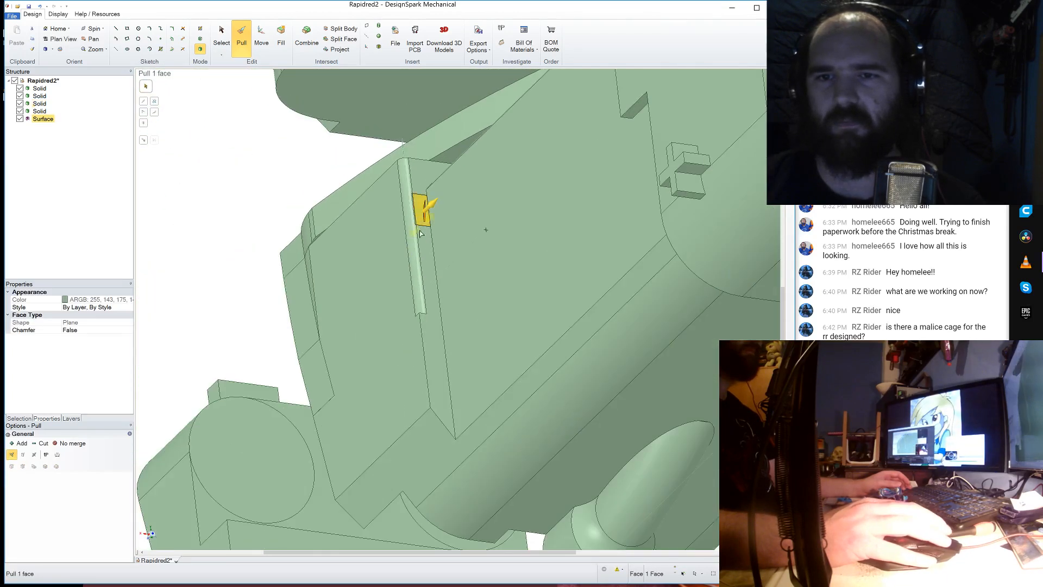
mouse_move(424, 217)
middle_down()
mouse_move(433, 198)
mouse_move(457, 203)
mouse_move(430, 209)
mouse_move(438, 205)
middle_up()
scroll(438, 204, down, 4)
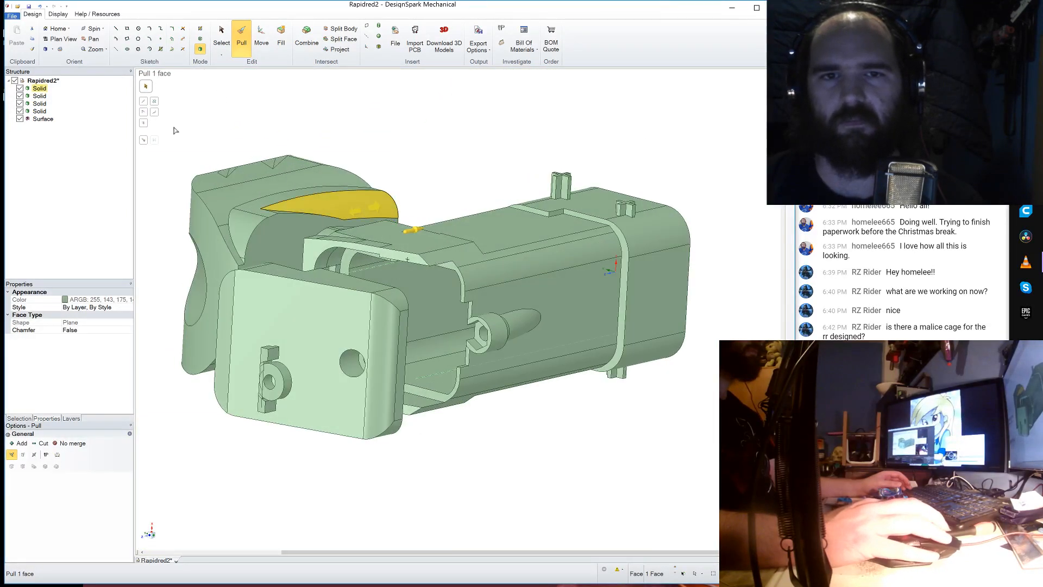
scroll(327, 260, up, 4)
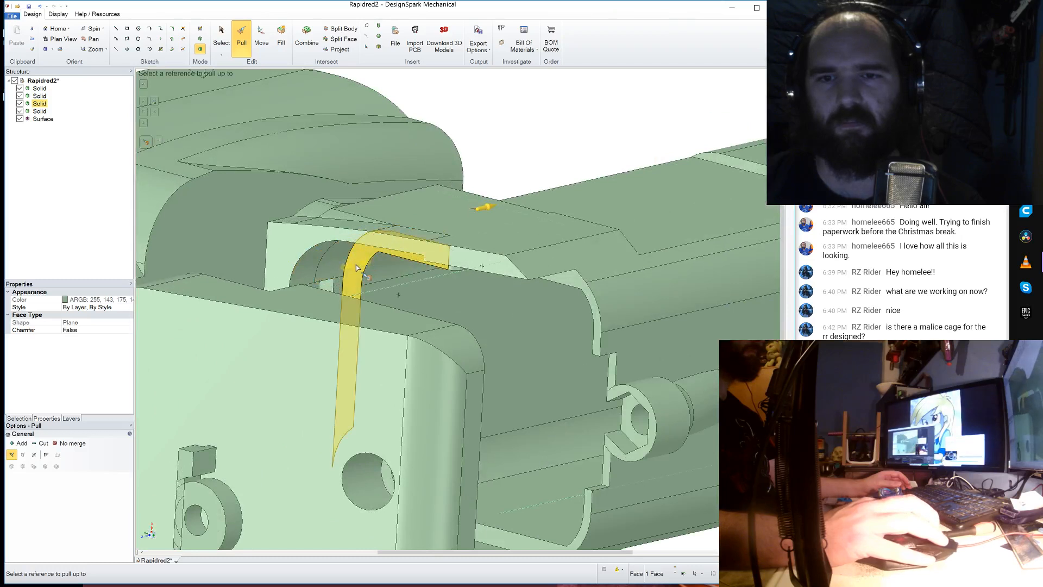
click(356, 265)
click(510, 140)
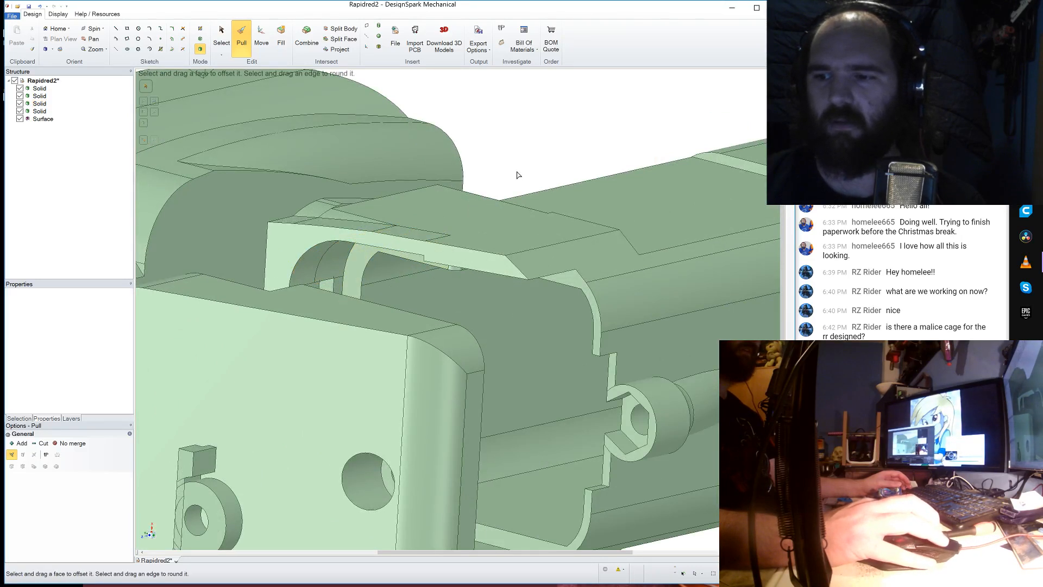
- Examine the inner ledges of the body's end opening for remaining slivers, including the thin curved face beside the ledge
middle_drag(563, 184, 407, 179)
click(282, 423)
click(274, 430)
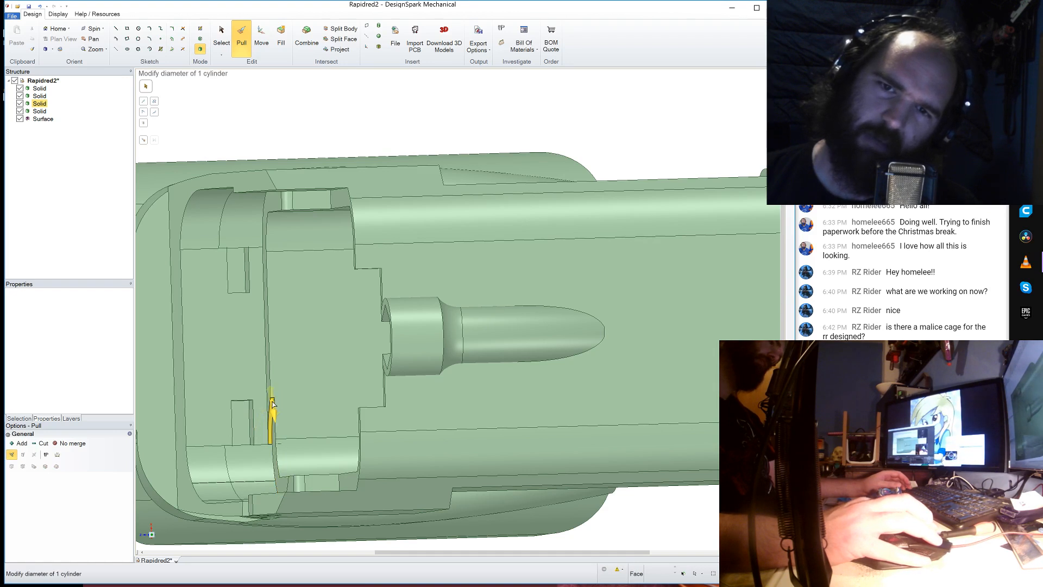
middle_drag(273, 403, 304, 296)
scroll(304, 296, down, 5)
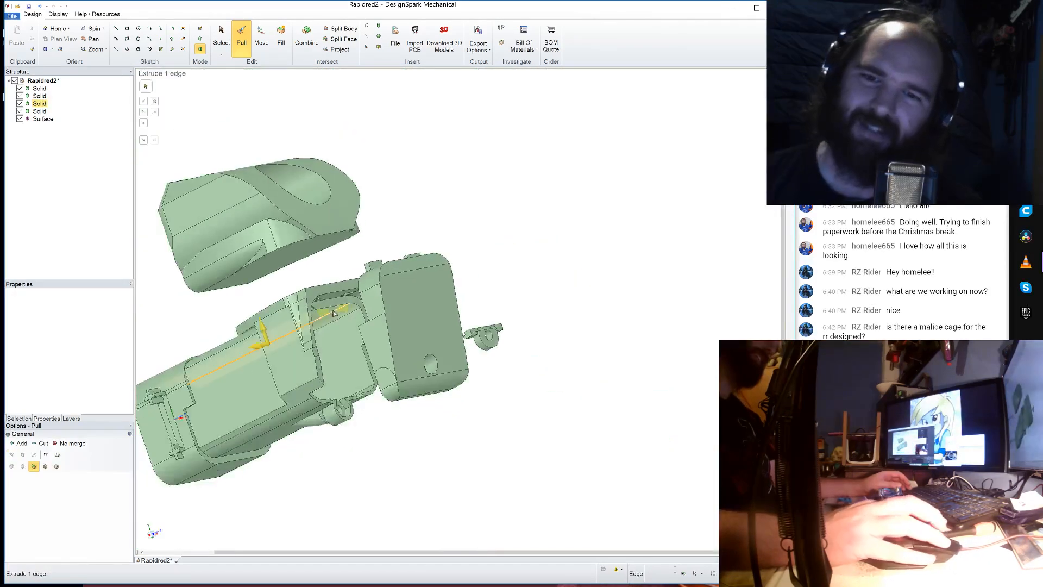
middle_drag(418, 228, 463, 236)
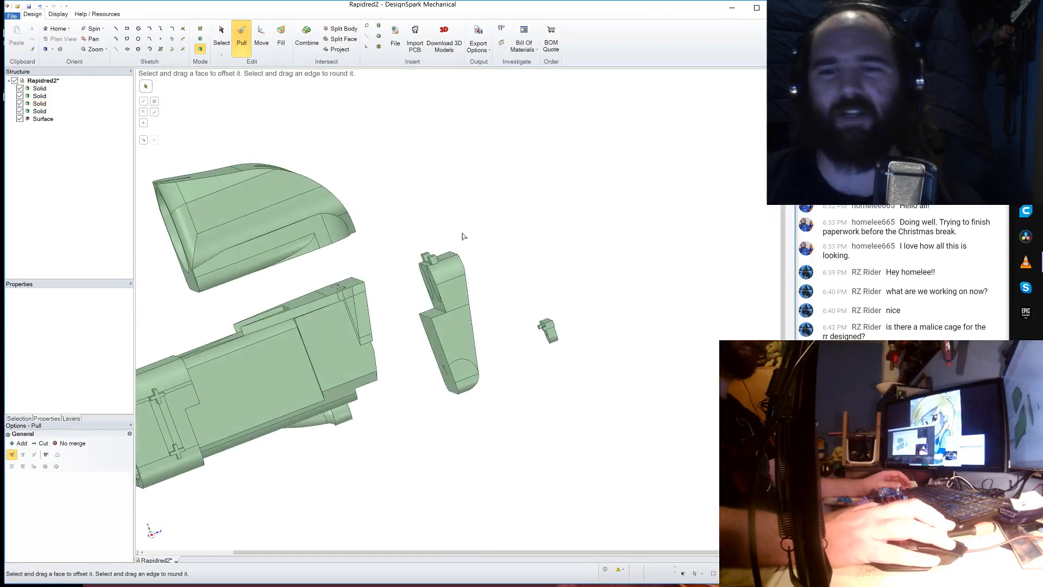
- Move the end cap solid about 29.5 mm along its axis into the open end of the body
click(262, 35)
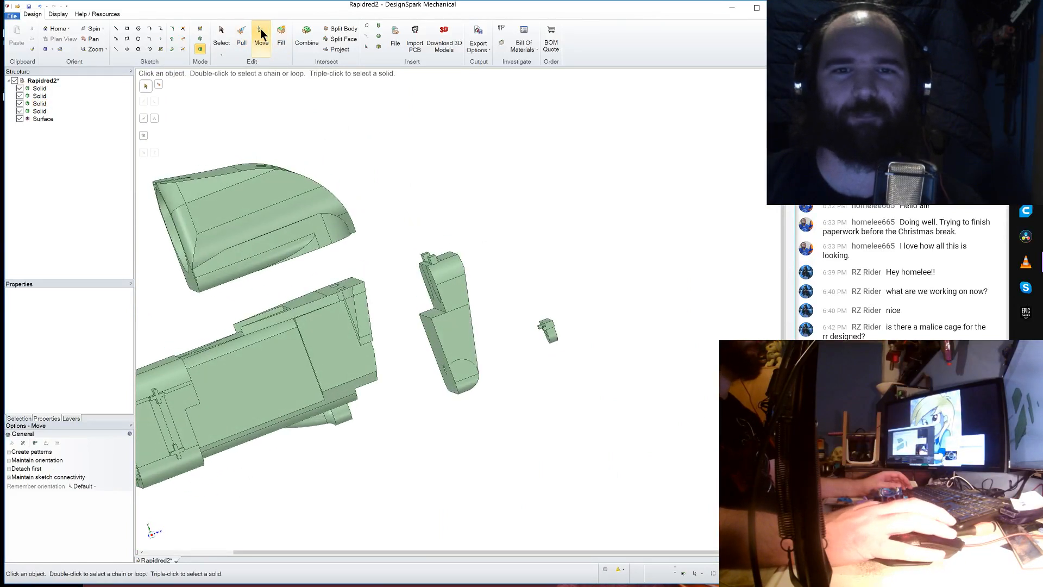
click(39, 96)
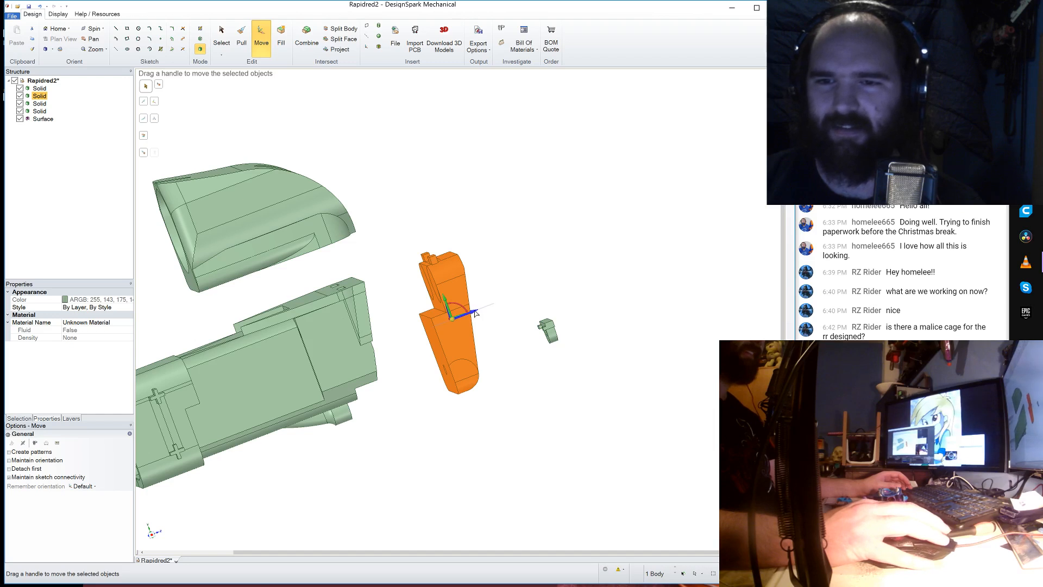
drag(476, 313, 393, 337)
middle_drag(387, 337, 428, 328)
scroll(384, 330, up, 3)
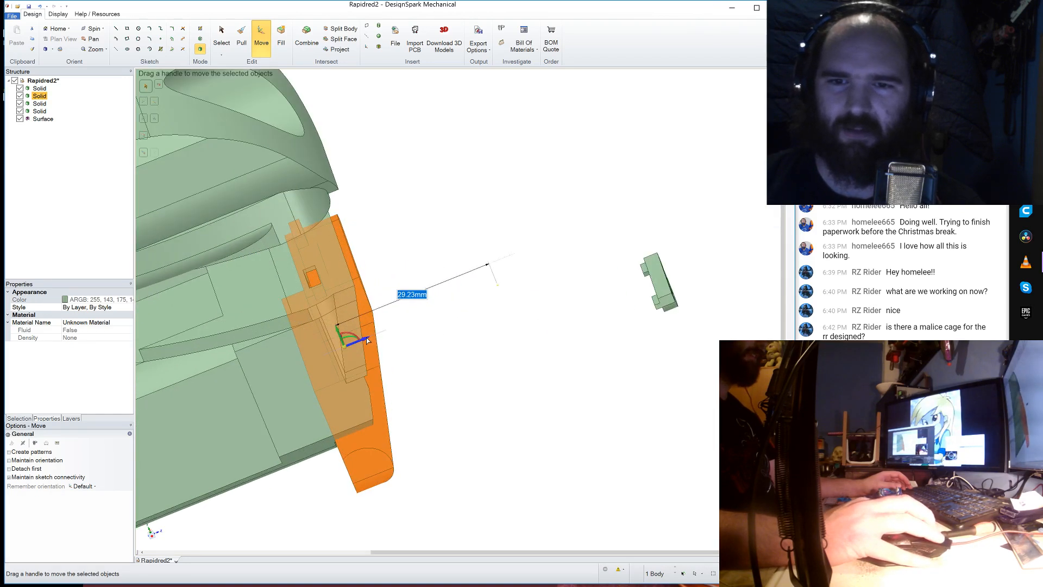
drag(365, 341, 364, 341)
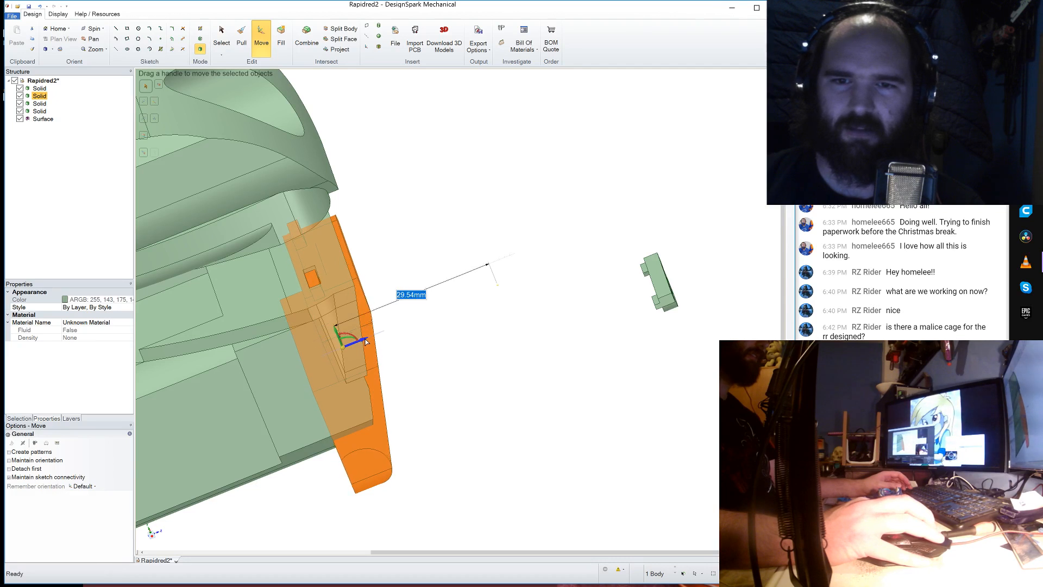
click(399, 338)
- Place a sketch plane on the end cap's outer face and shift it along its normal to inspect the assembly in section
middle_drag(399, 337, 392, 321)
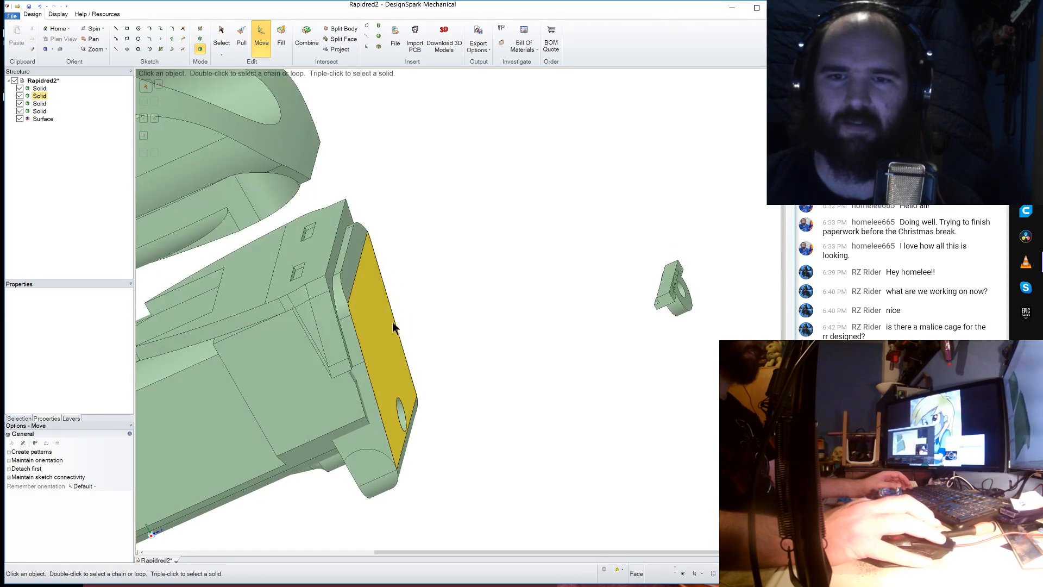
click(393, 326)
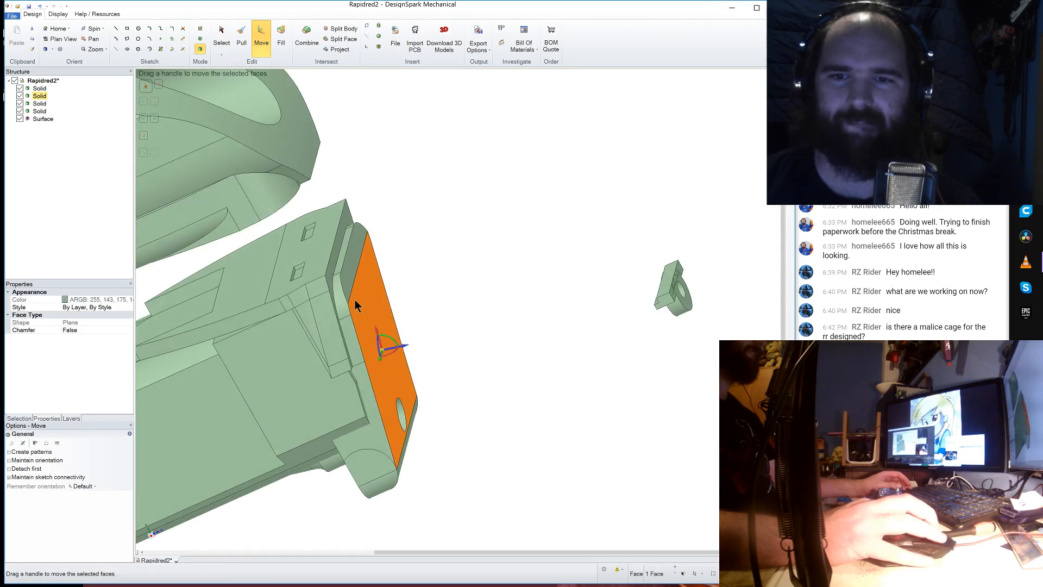
click(116, 30)
click(463, 545)
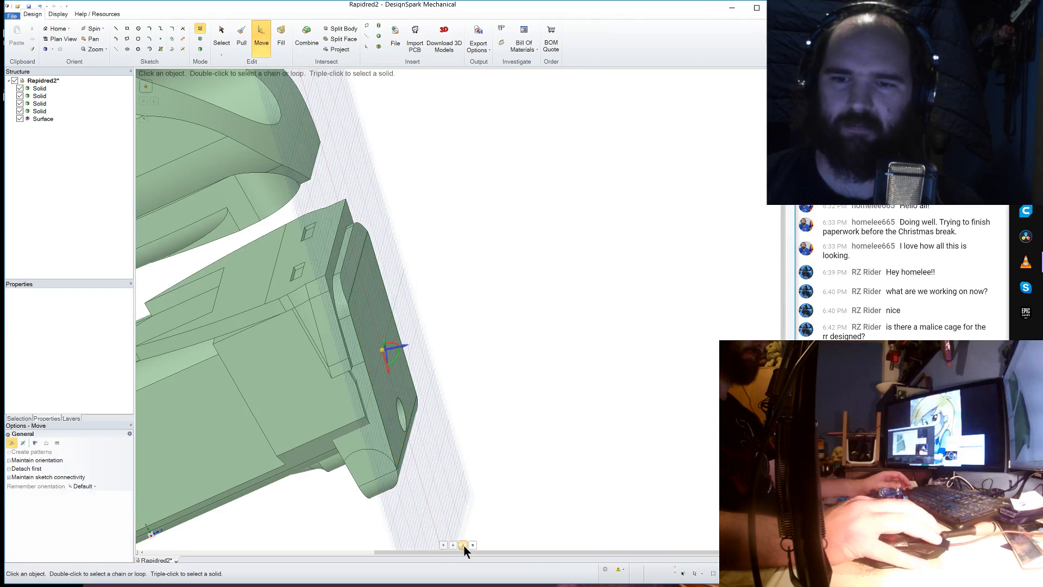
mouse_move(405, 349)
mouse_down()
mouse_move(335, 359)
mouse_move(447, 362)
mouse_up()
click(200, 50)
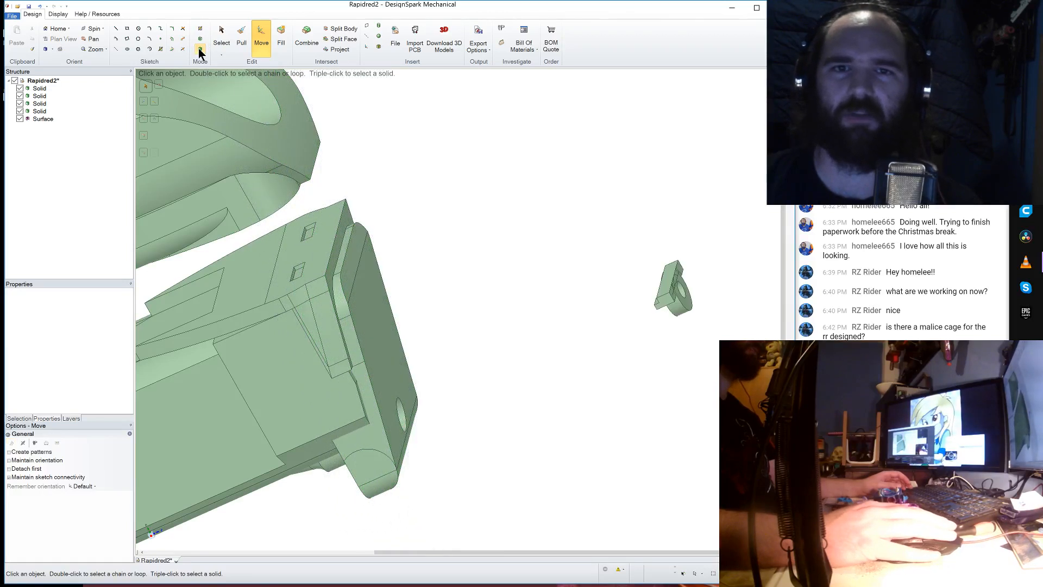
- Place a sketch plane on the flat side face of the body's raised block and shift it to examine the cap fit in section
click(221, 35)
click(286, 390)
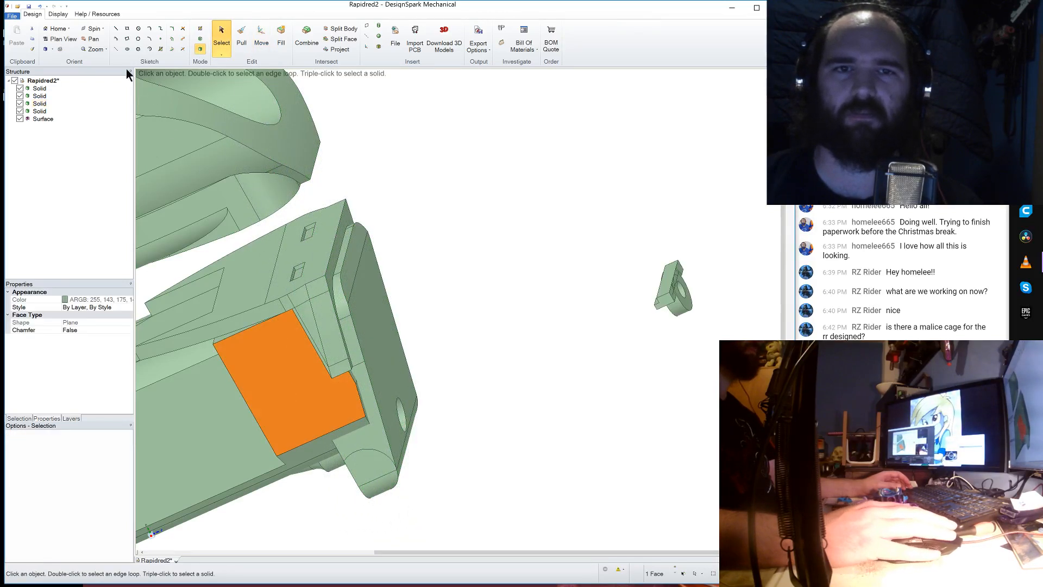
click(117, 30)
click(462, 544)
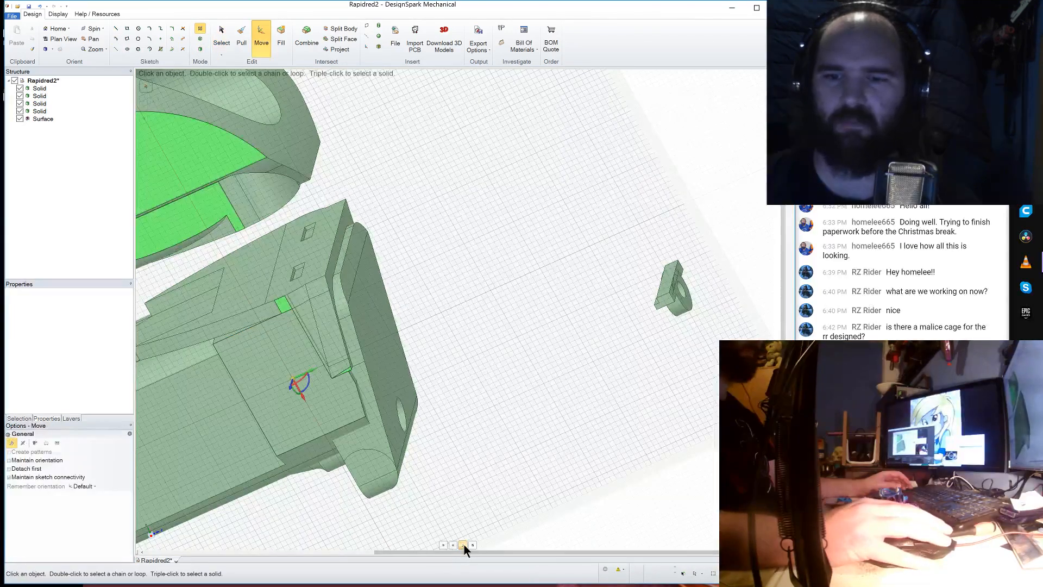
middle_drag(504, 438, 412, 419)
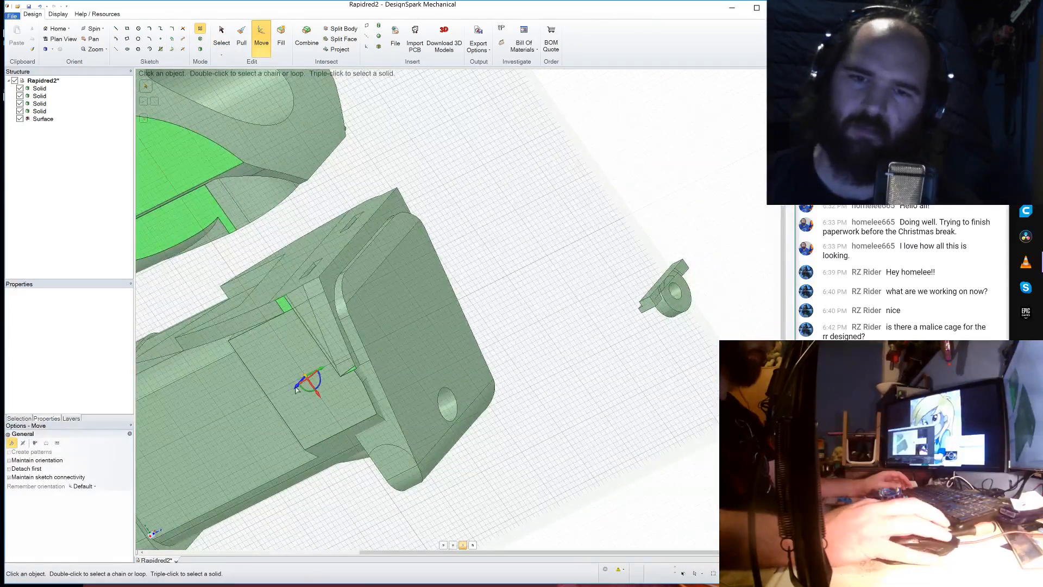
mouse_move(299, 389)
mouse_down()
mouse_move(380, 315)
mouse_move(298, 405)
mouse_up()
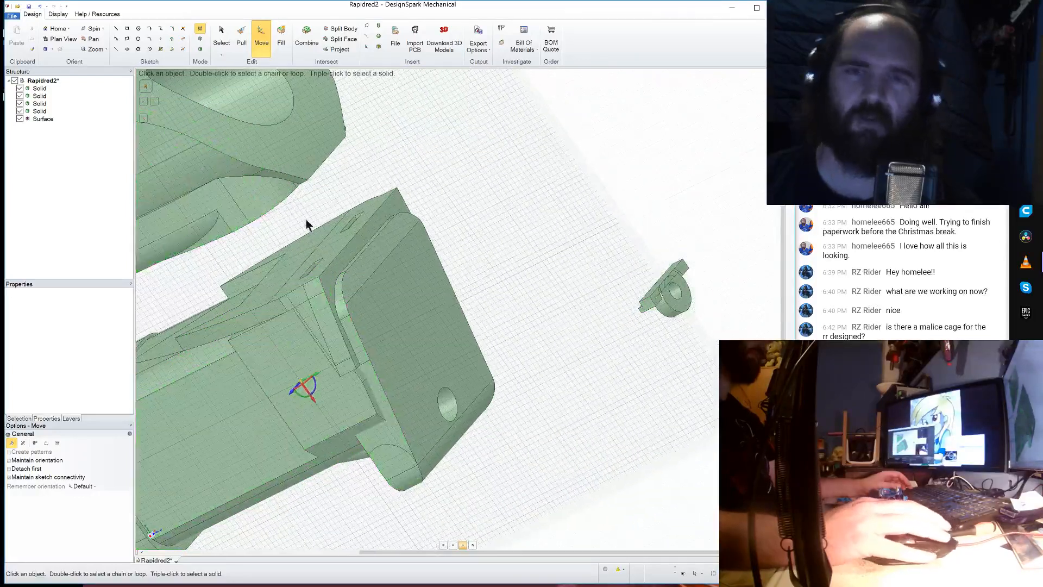
key(d)
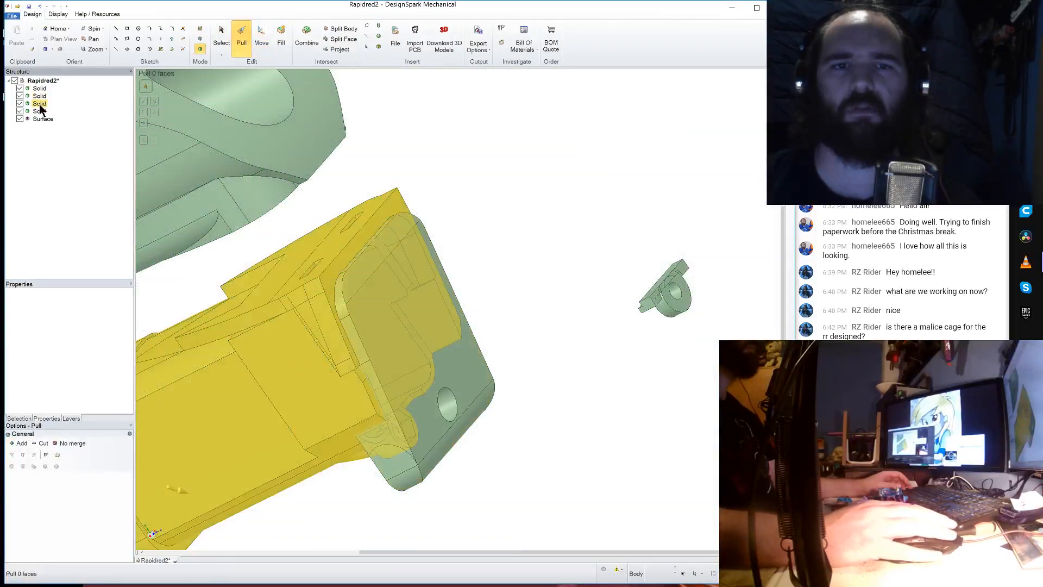
- Move the end cap solid back out along its axis, clear of the body's open end
click(38, 104)
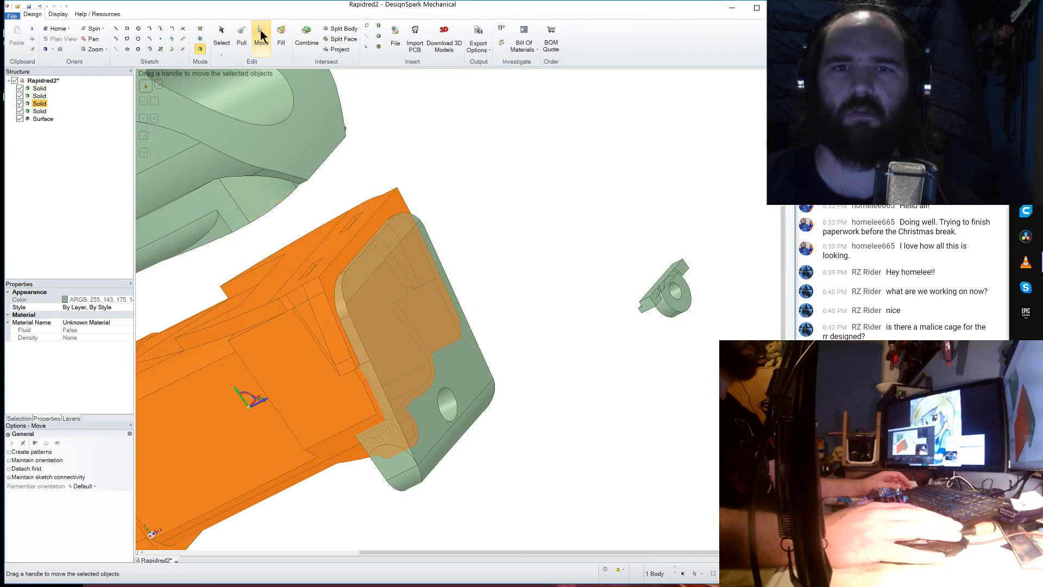
click(40, 111)
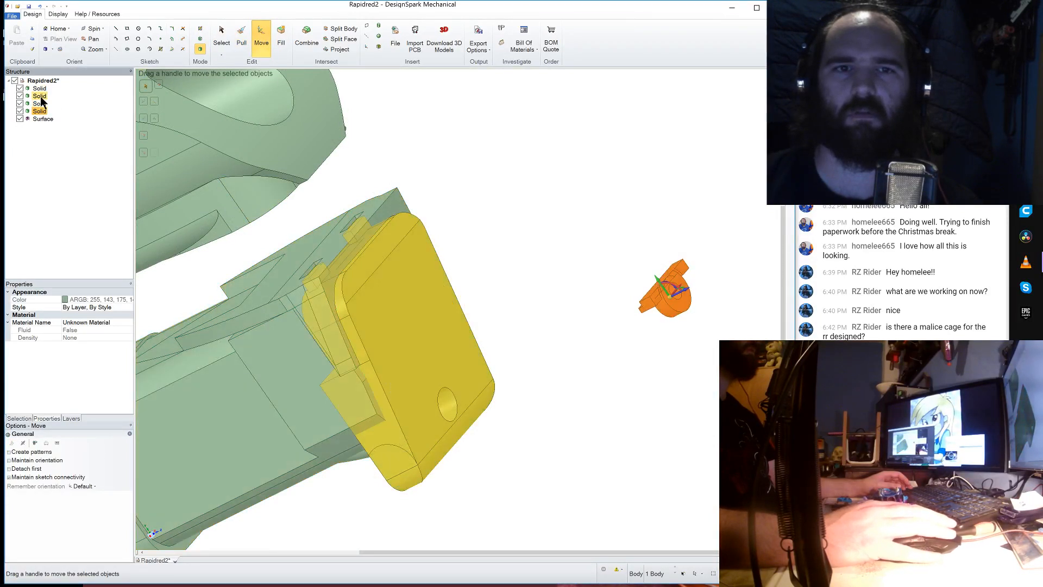
click(39, 95)
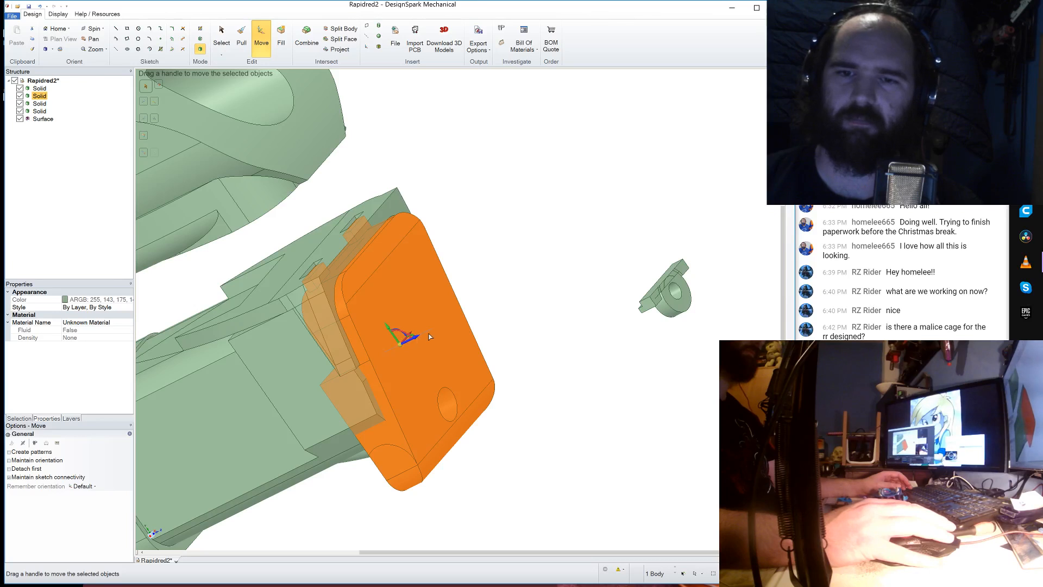
drag(428, 333, 531, 300)
click(468, 503)
middle_drag(468, 503, 402, 426)
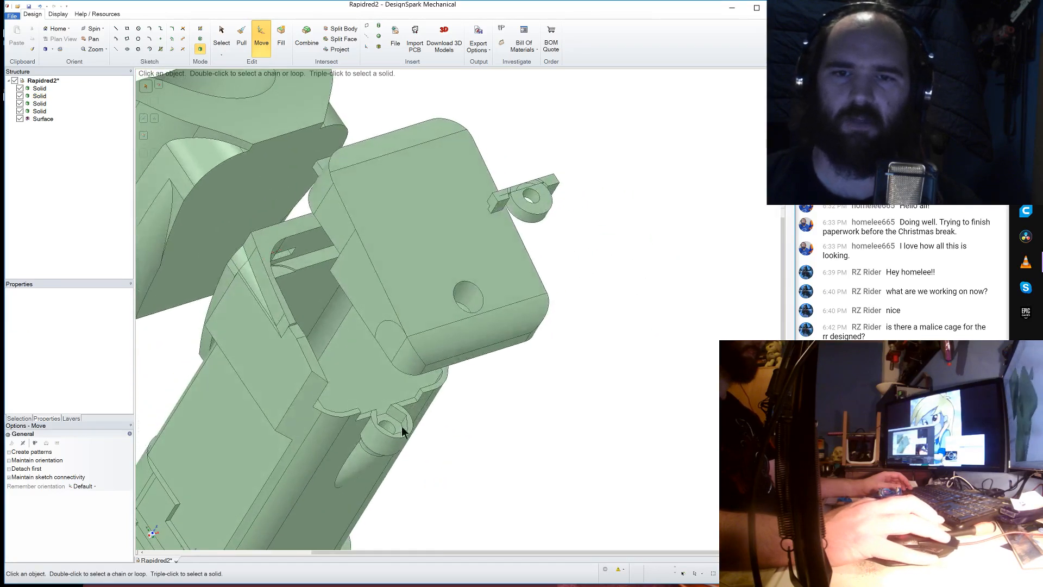
- Pull the flat rim face inside the body's end opening up to the adjoining curved ledge face
scroll(402, 430, up, 5)
click(241, 37)
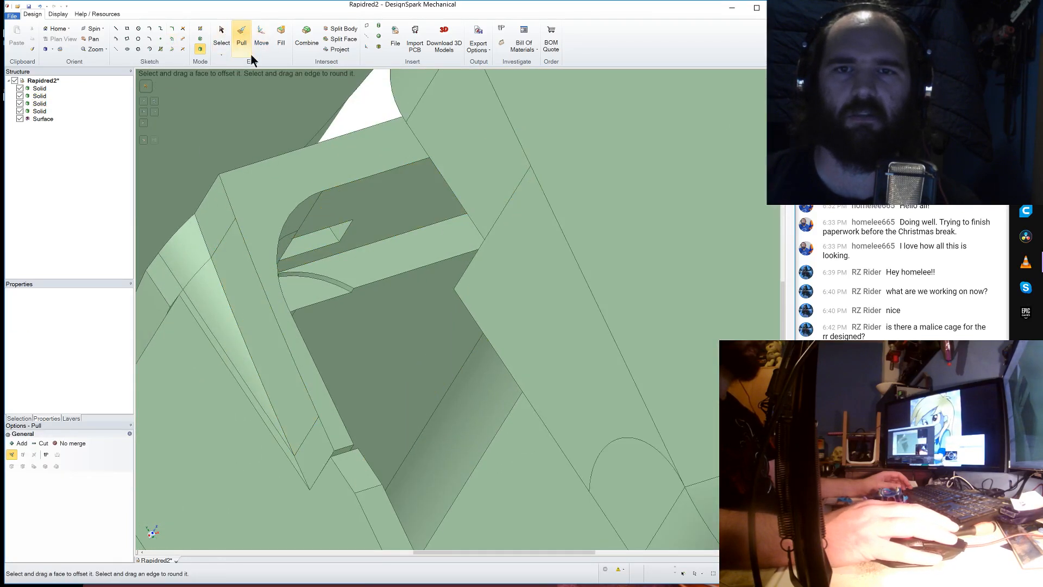
click(375, 266)
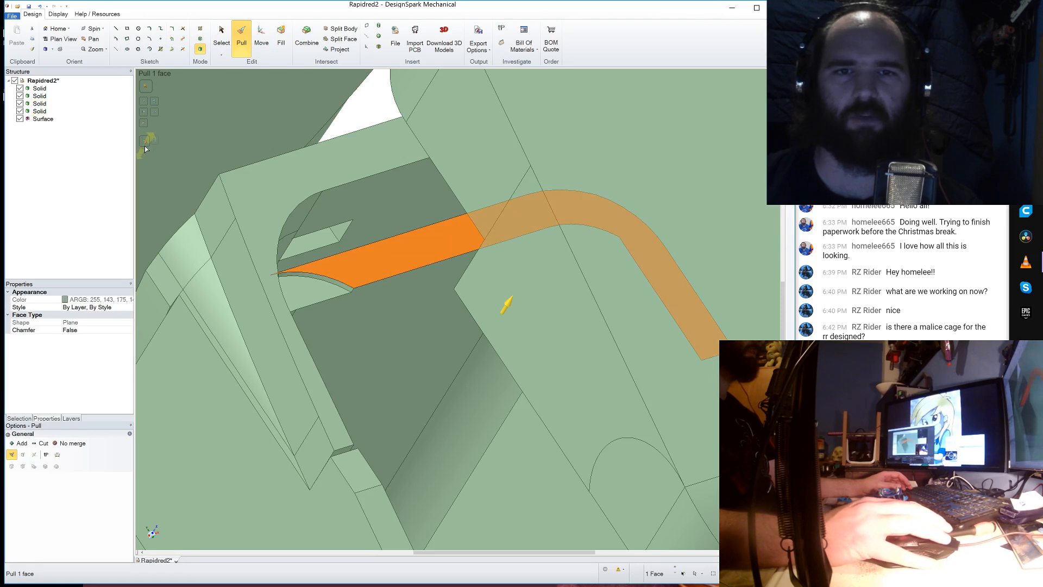
click(299, 288)
scroll(299, 288, down, 5)
mouse_move(289, 198)
middle_down()
mouse_move(246, 173)
mouse_move(265, 163)
mouse_move(208, 179)
mouse_move(326, 130)
mouse_move(342, 99)
mouse_move(313, 103)
mouse_move(336, 89)
middle_up()
- Delete the leftover surface body from the model
right_click(38, 116)
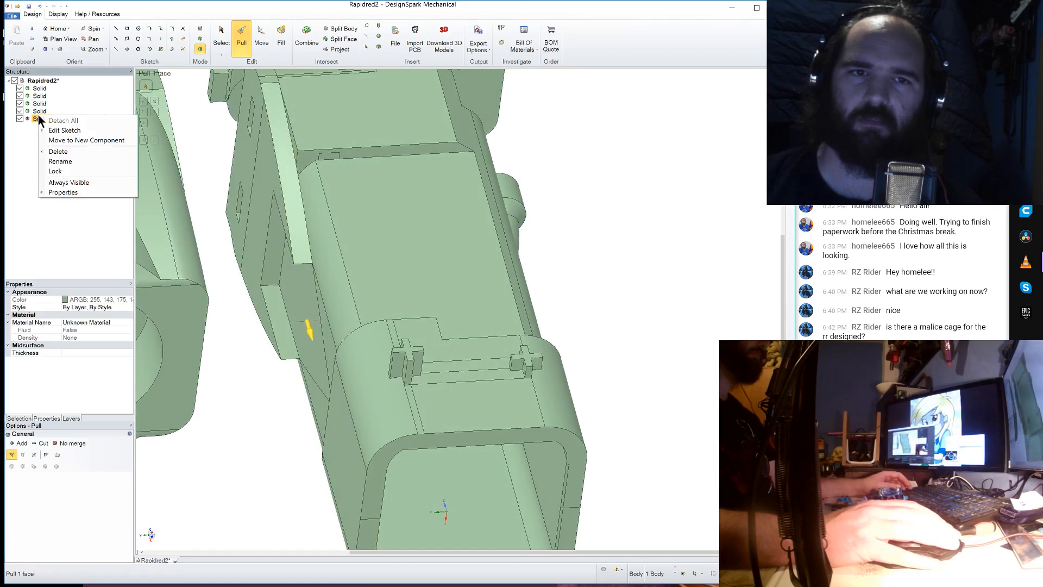
click(69, 151)
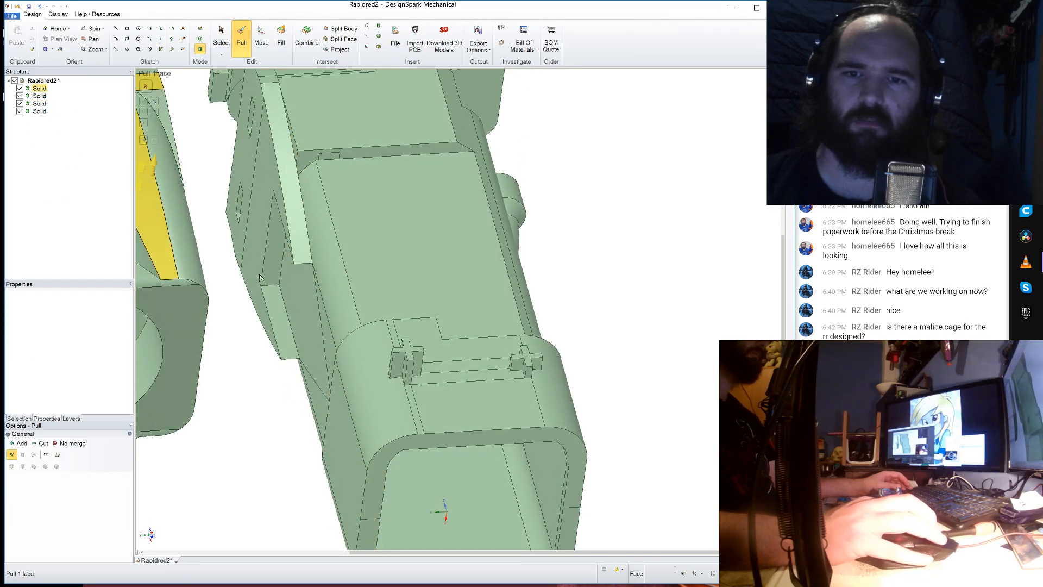
middle_drag(163, 261, 264, 288)
scroll(341, 171, up, 4)
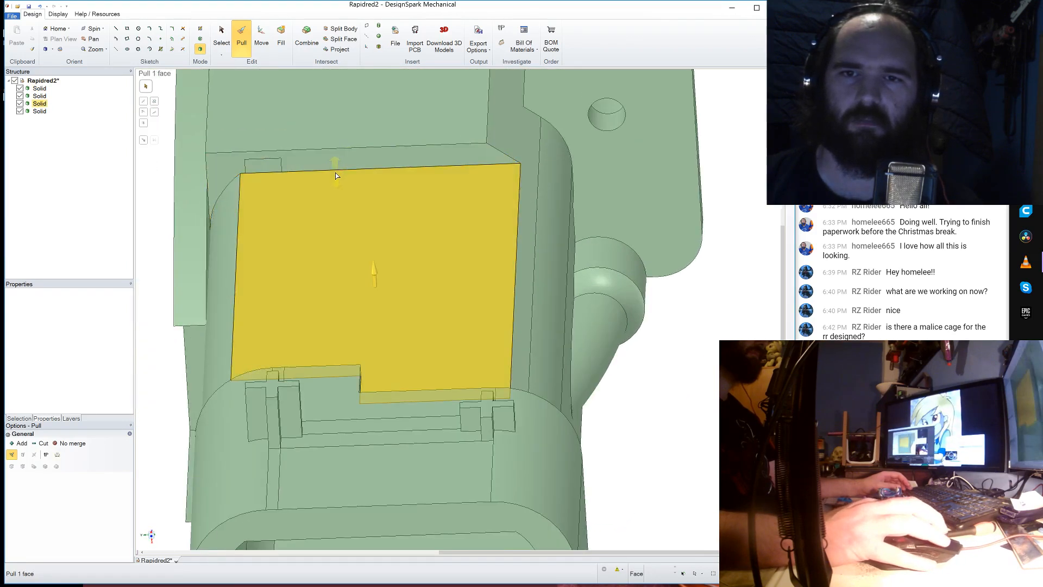
- Try a round of about 1.12 mm on the body's long side-face edge at the step, and undo it
click(336, 171)
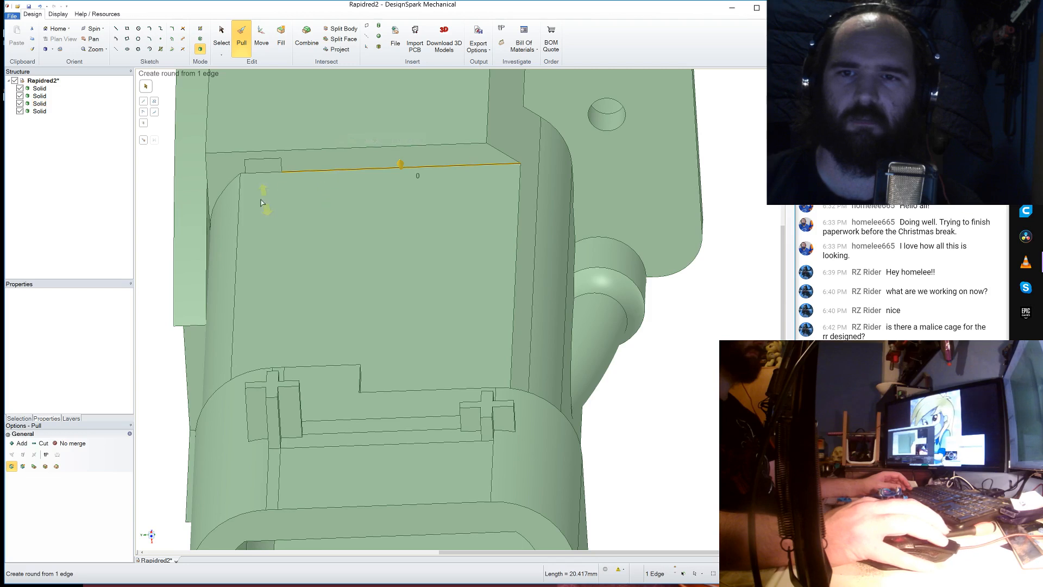
drag(349, 153, 415, 145)
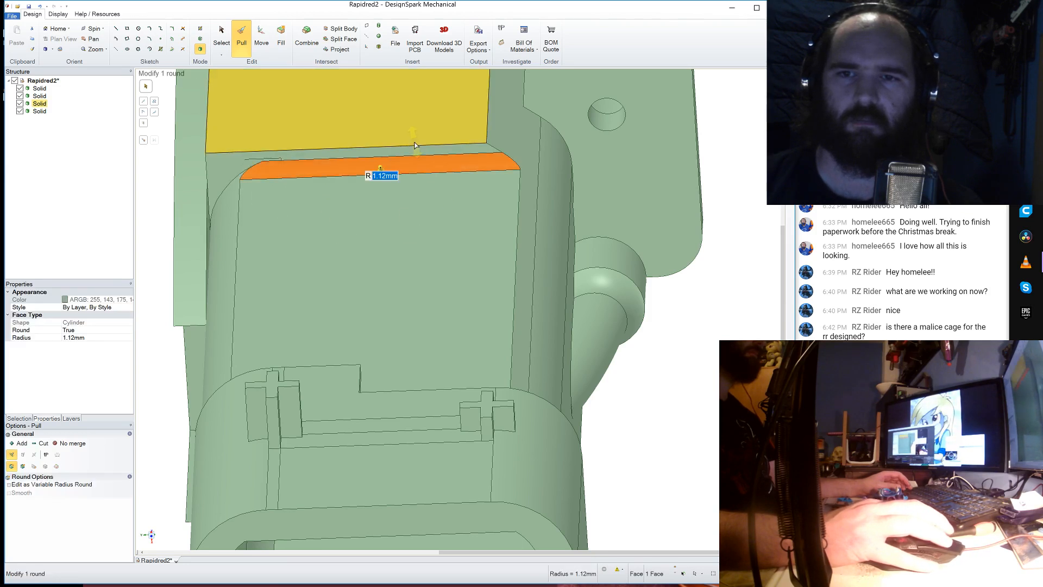
key(ctrl+z)
- Round the outer edge where the flat side face meets the step with a 1.6 mm radius
scroll(362, 239, down, 4)
middle_drag(447, 267, 516, 284)
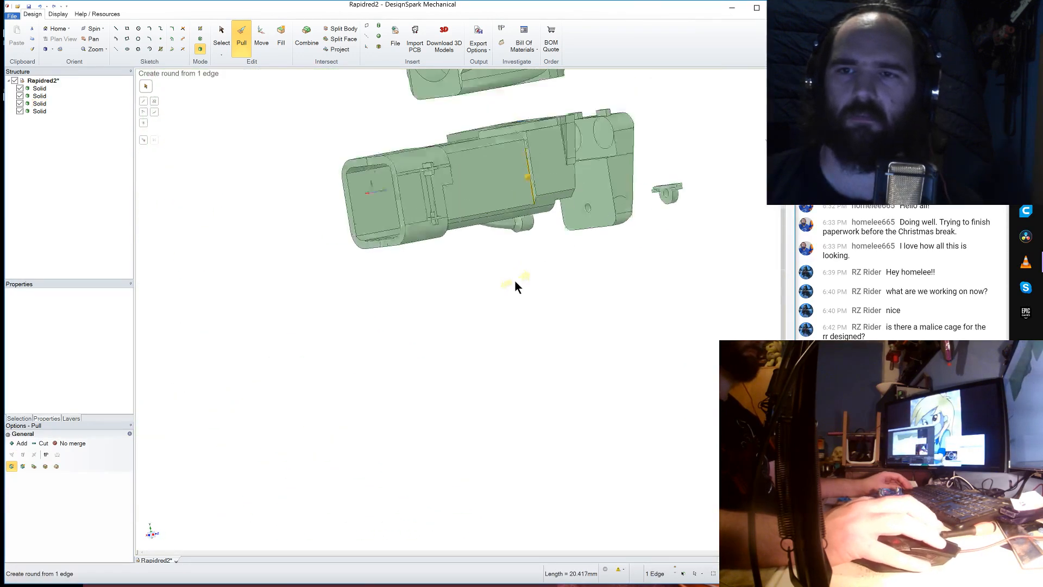
scroll(520, 190, up, 5)
middle_drag(522, 189, 490, 203)
scroll(488, 203, up, 5)
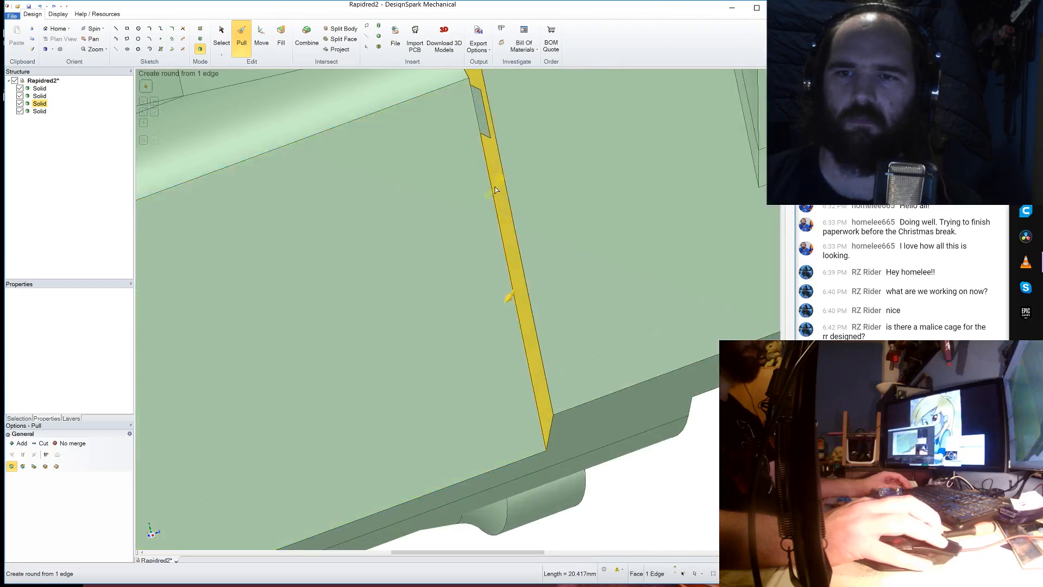
drag(492, 184, 477, 230)
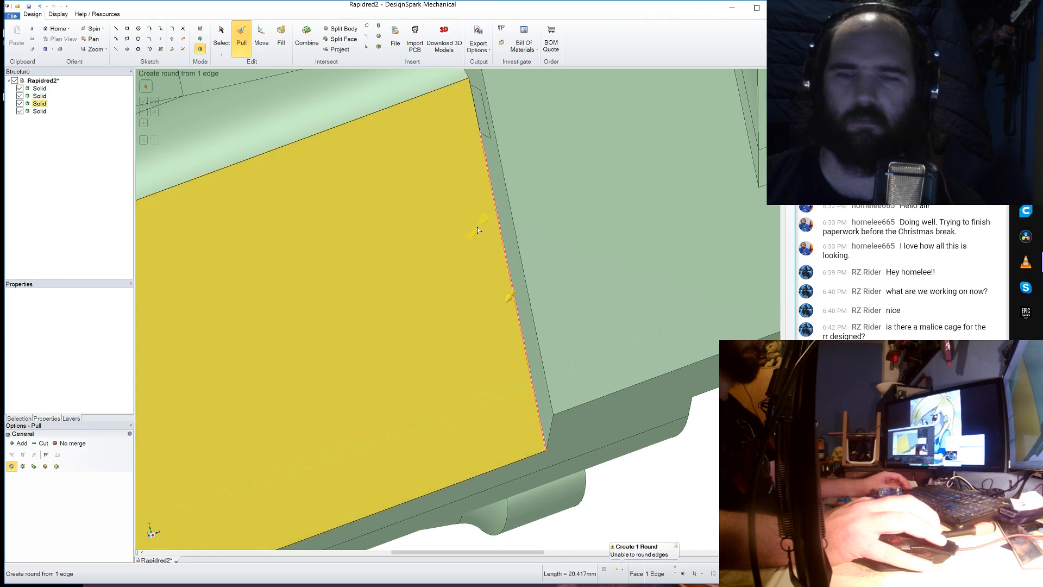
text(1.6)
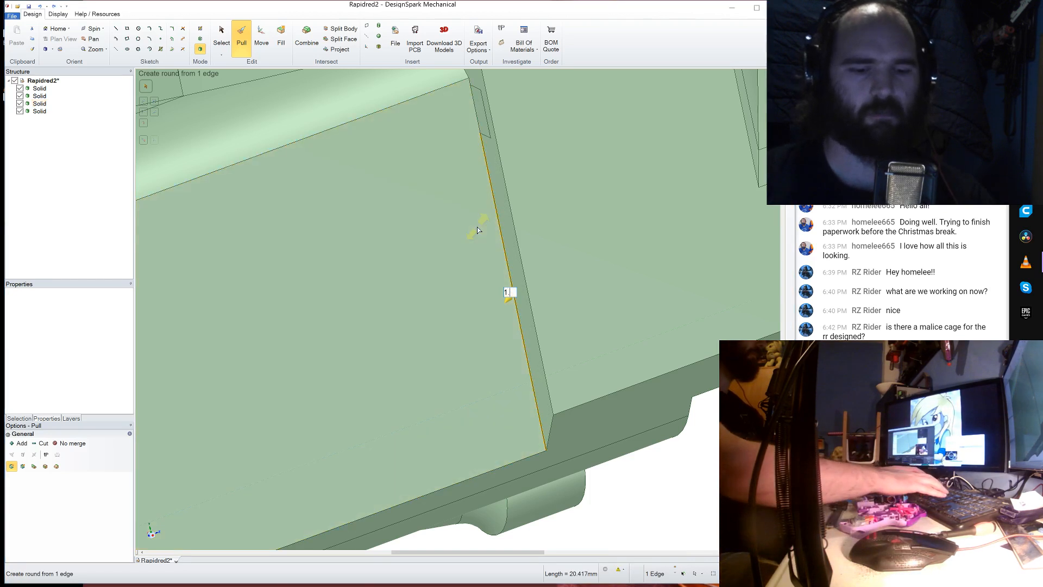
key(Return)
scroll(478, 230, down, 5)
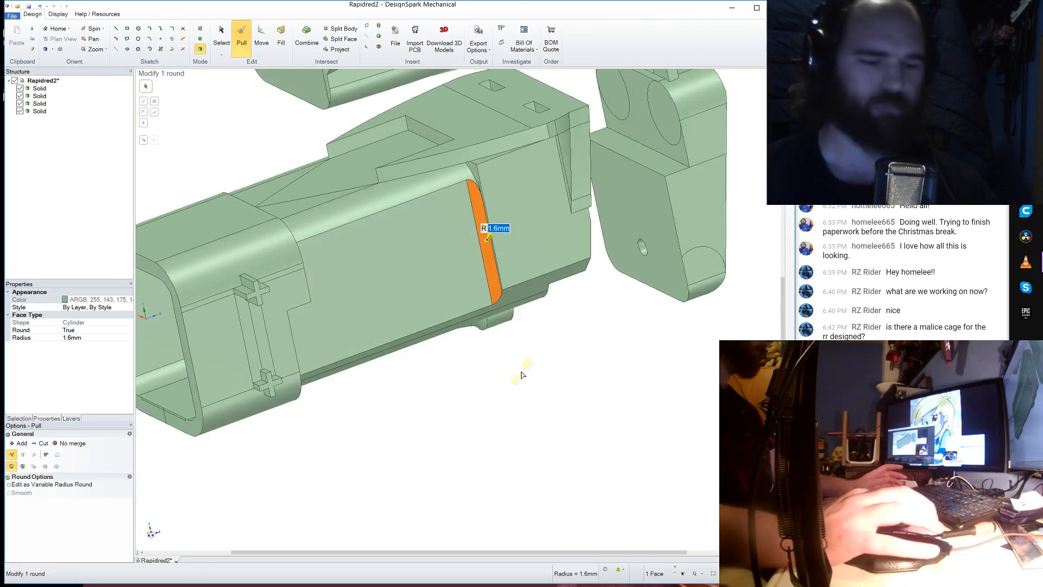
- Round the inner corner edge of the side step with a radius of about 2.41 mm
scroll(522, 374, up, 6)
middle_drag(520, 372, 525, 269)
drag(524, 269, 657, 370)
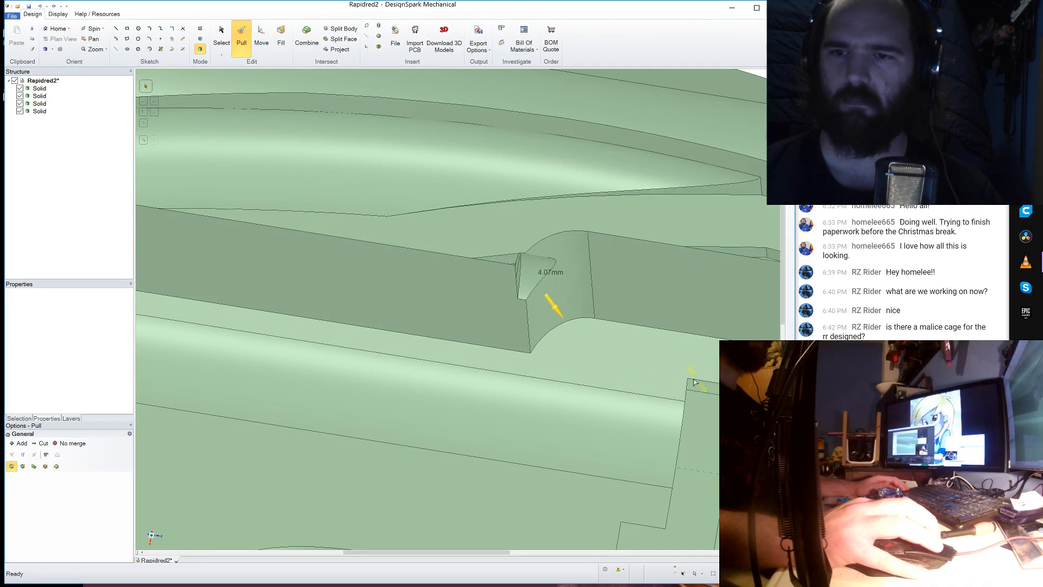
drag(630, 356, 618, 353)
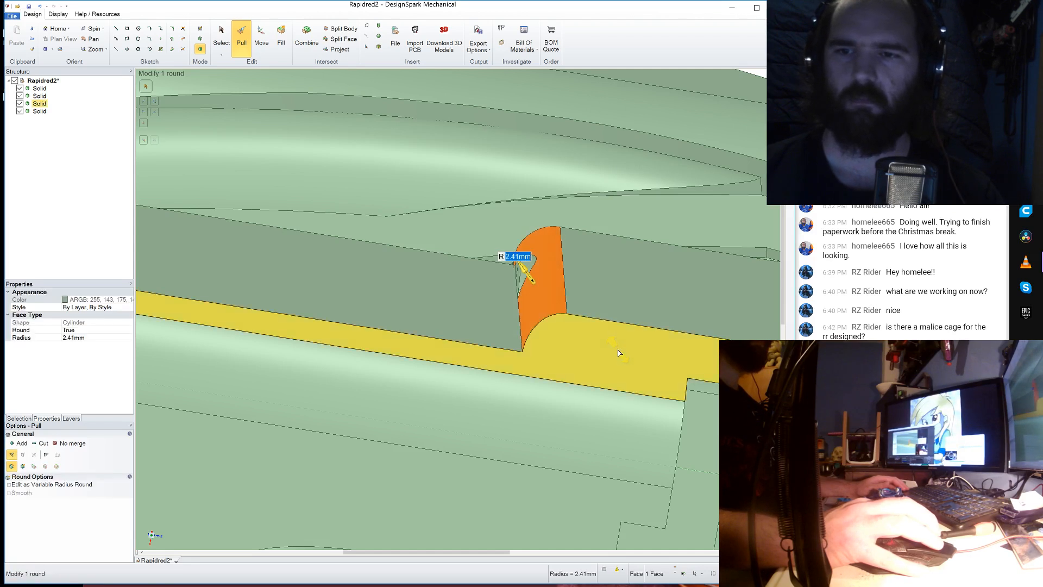
- Try to set the inner corner round to 2.5 mm, undo the round, and retry 2.5 mm on the bare edge
text(2.5)
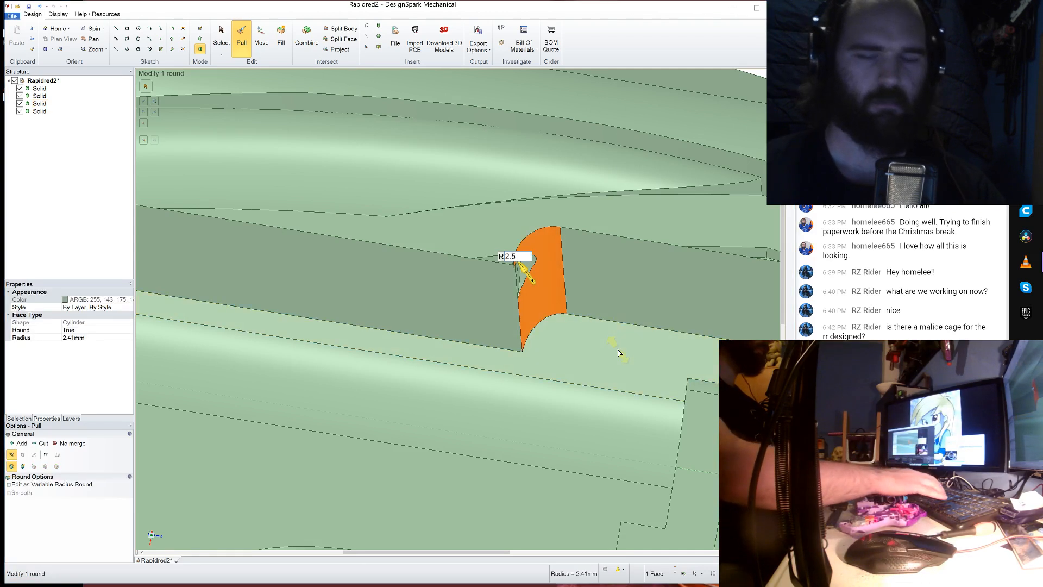
key(Return)
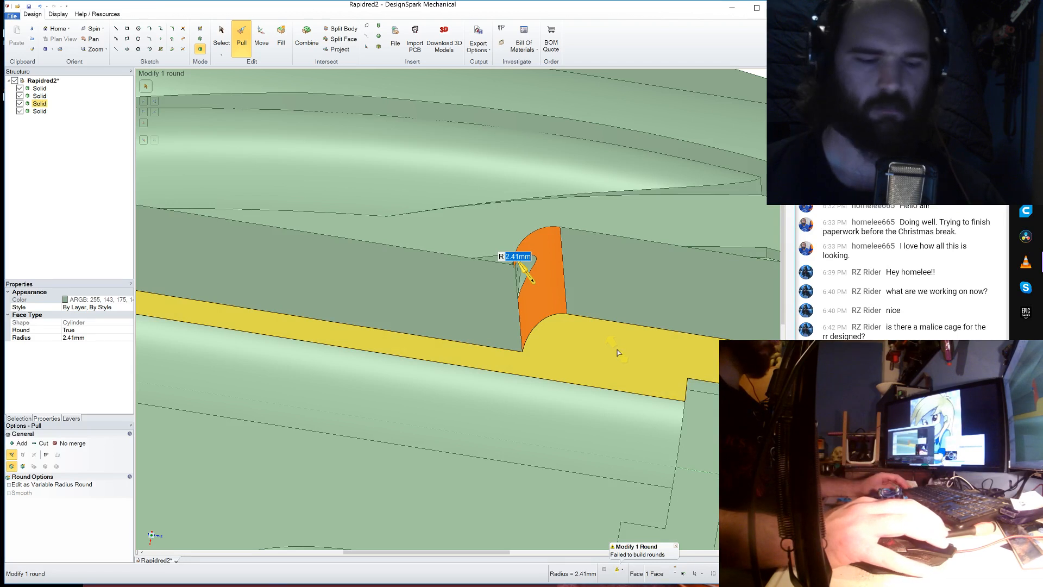
key(ctrl+z)
text(2.5)
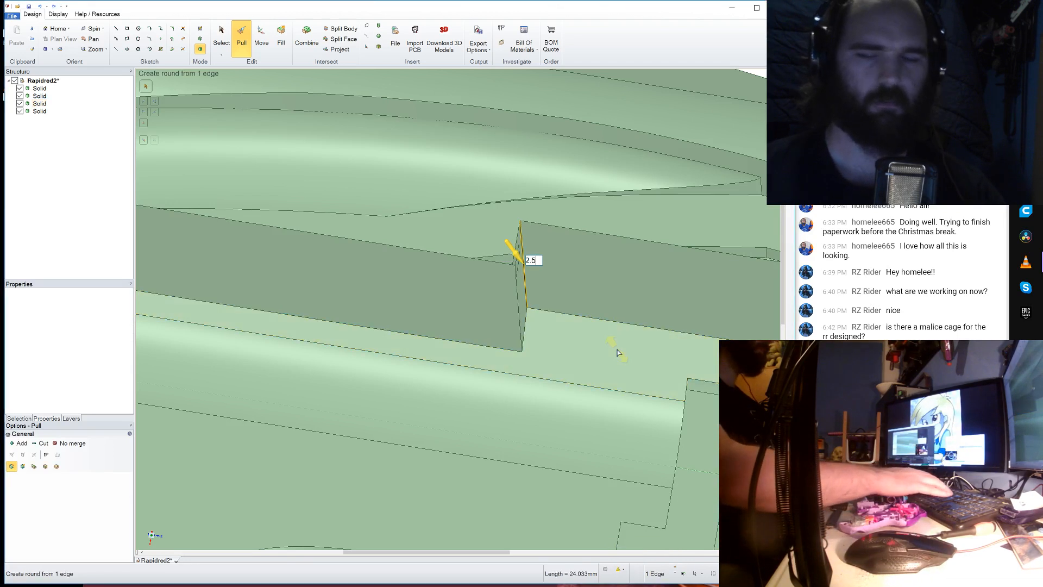
key(Return)
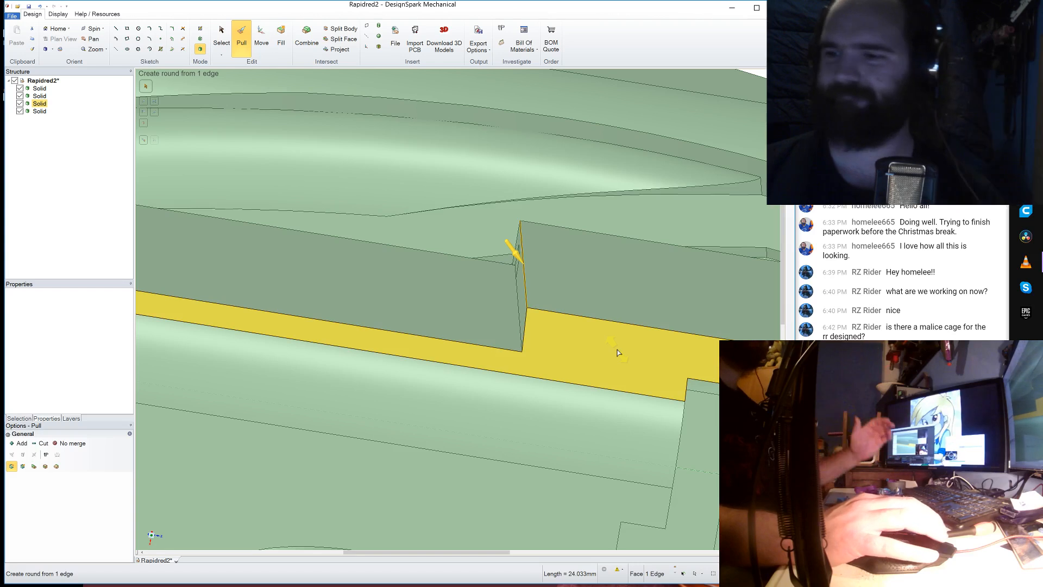
- Round the short edge at the slit together with the adjoining long outer step edge at 1.5 mm
scroll(559, 259, down, 5)
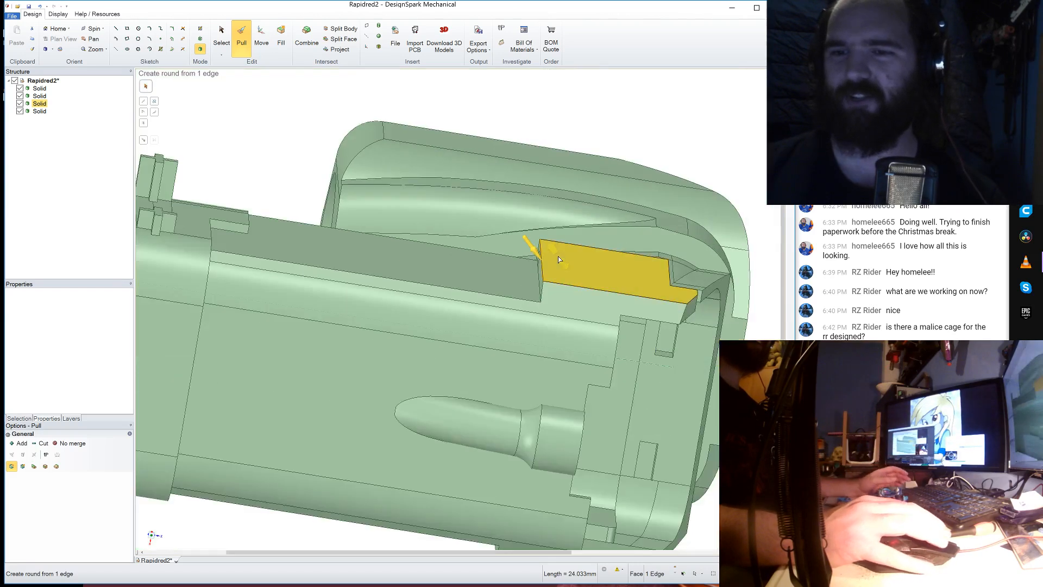
middle_drag(559, 254, 585, 345)
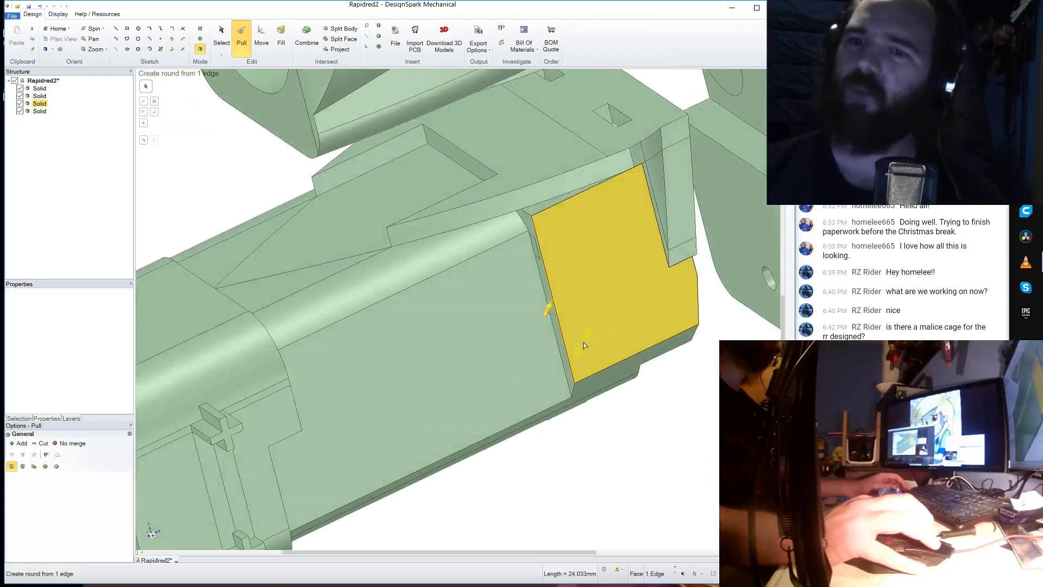
click(520, 313)
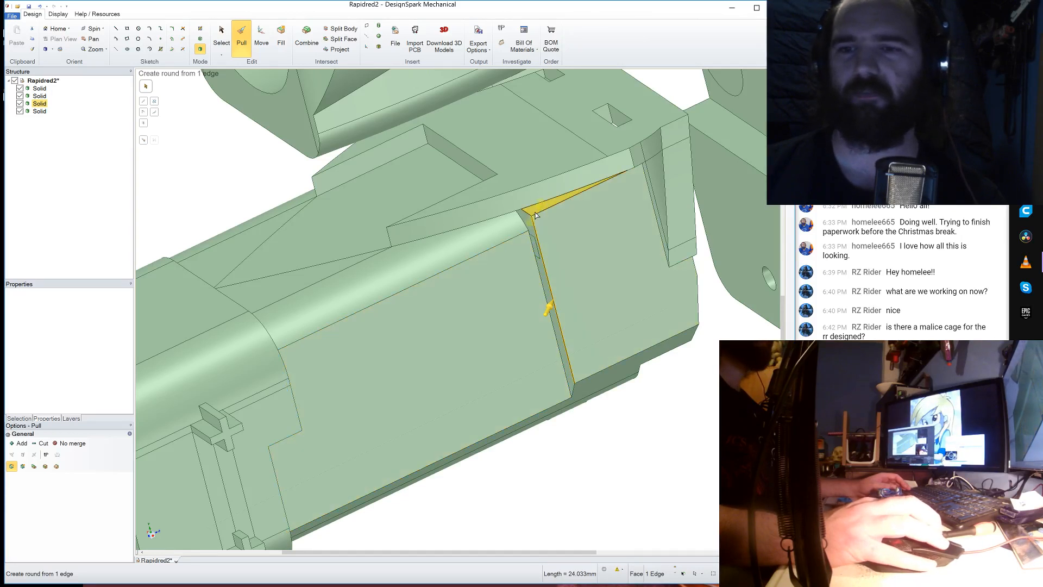
click(534, 253)
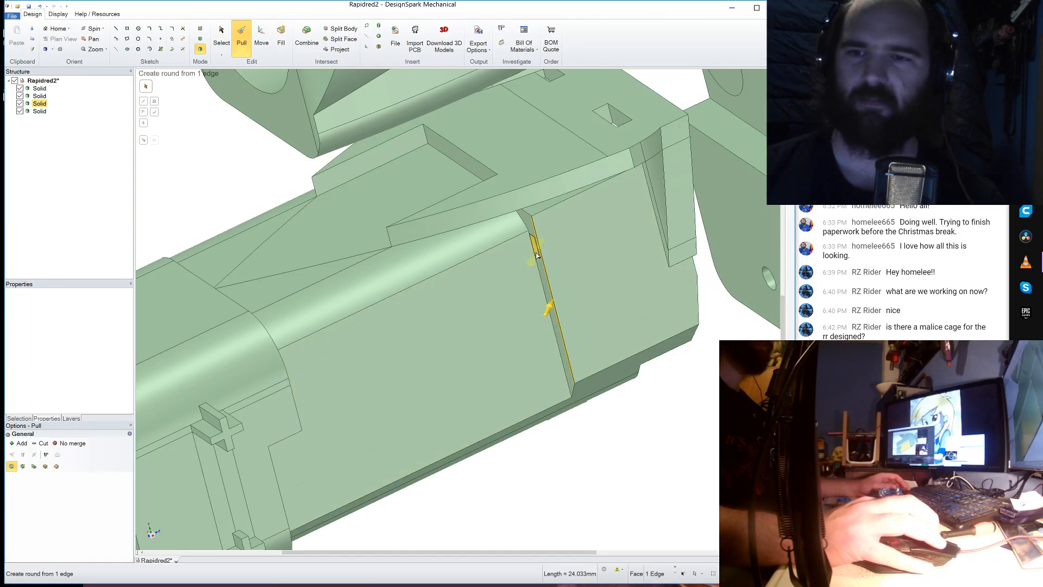
scroll(531, 247, up, 5)
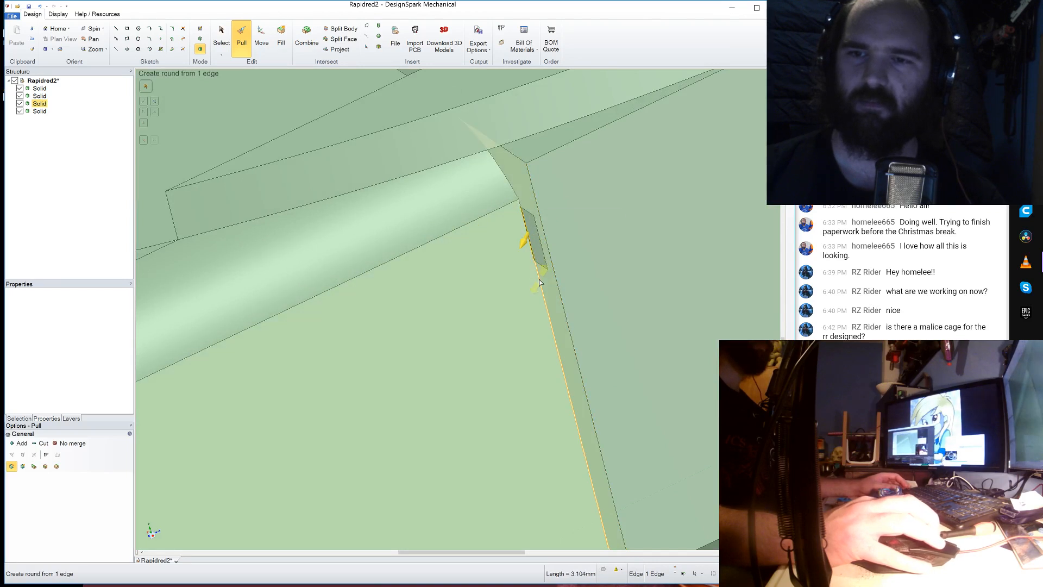
ctrl+click(539, 280)
key(Return)
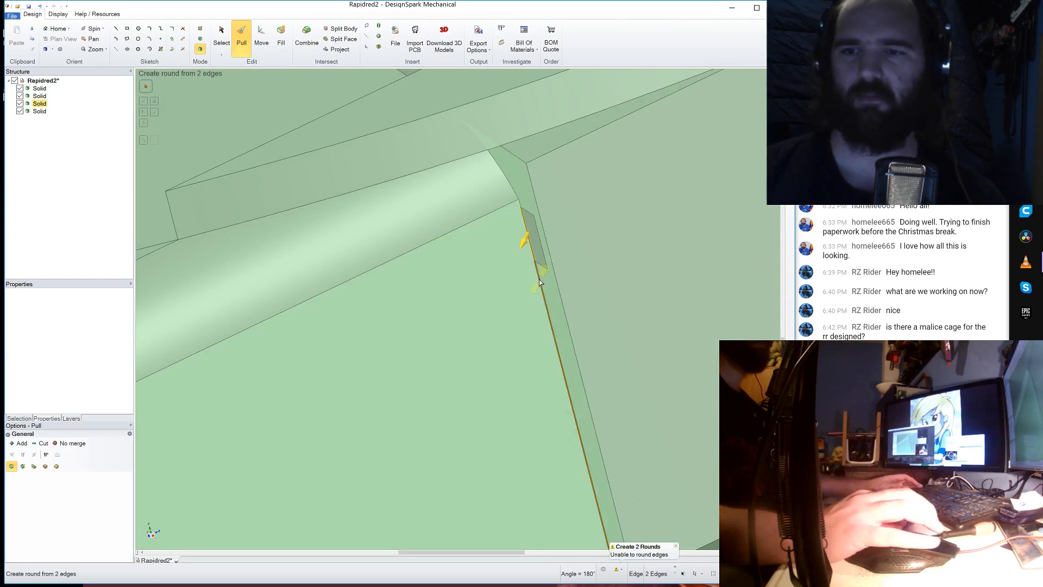
drag(539, 280, 492, 315)
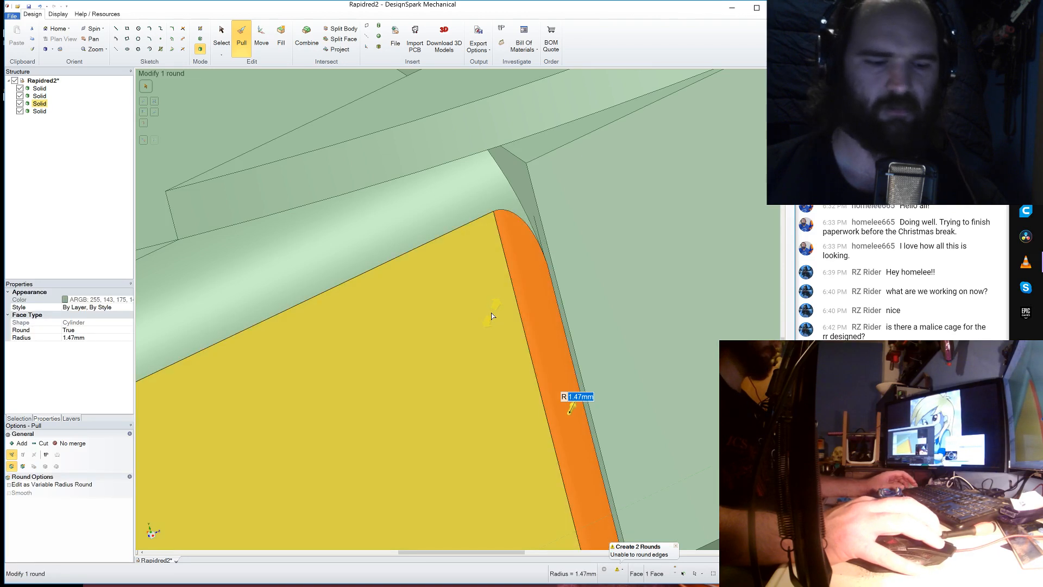
key(ctrl+z)
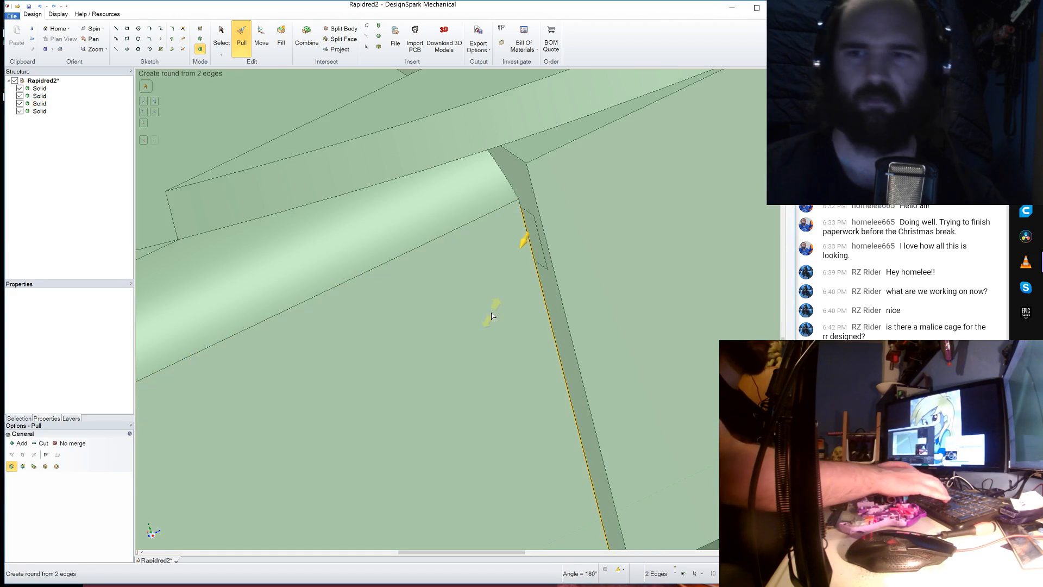
text(1.5)
key(Return)
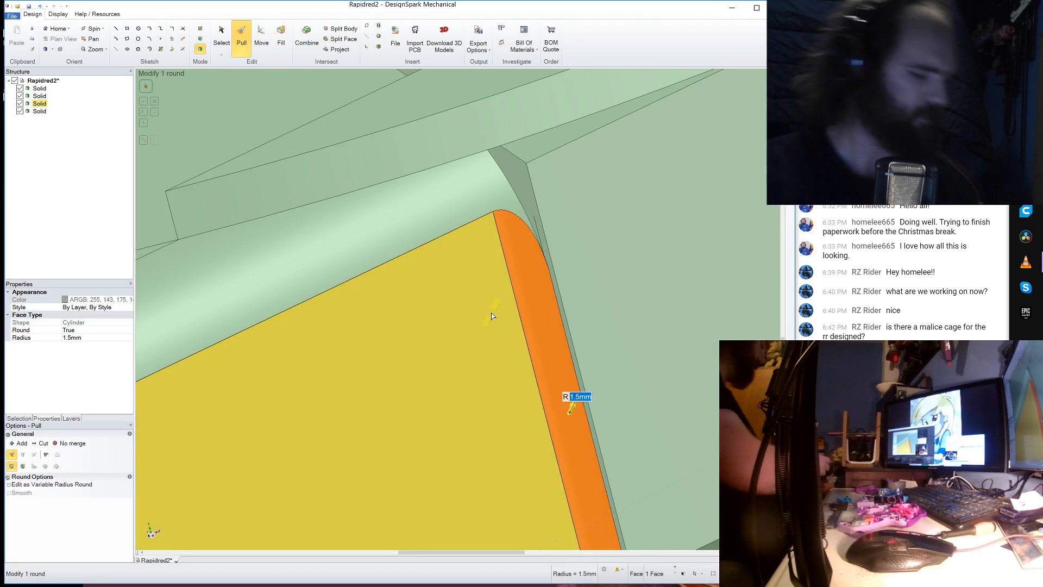
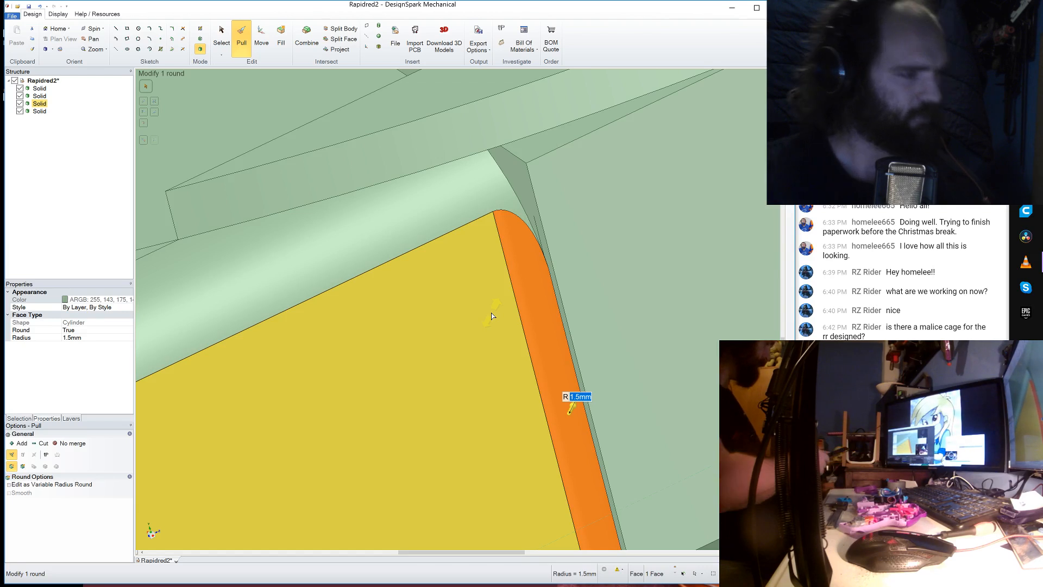
- Try to round the two matching outer step edge segments on the body's opposite side at 1.5 mm, and undo it
scroll(509, 313, down, 5)
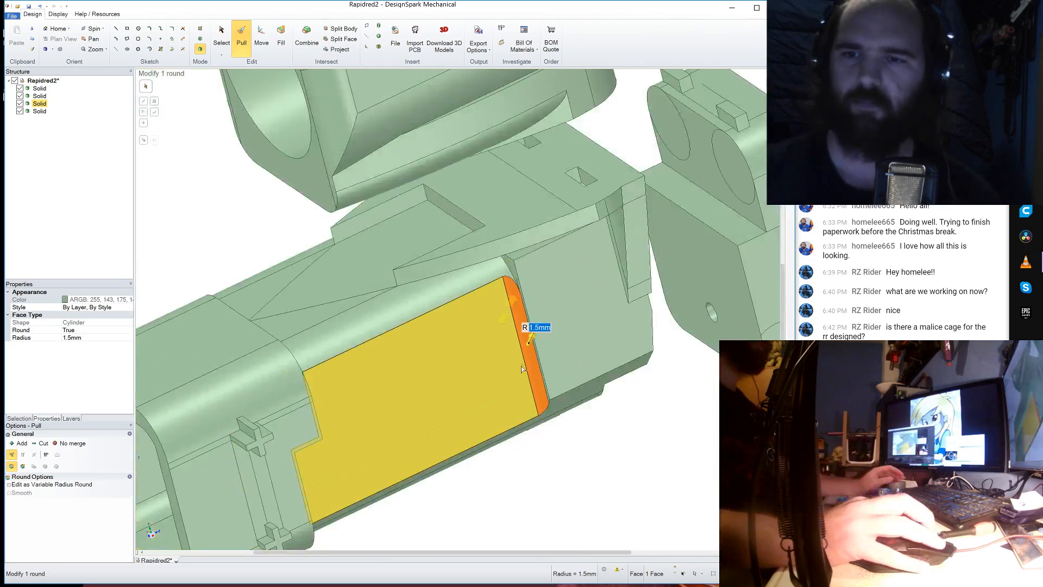
middle_drag(516, 348, 652, 473)
scroll(362, 229, up, 3)
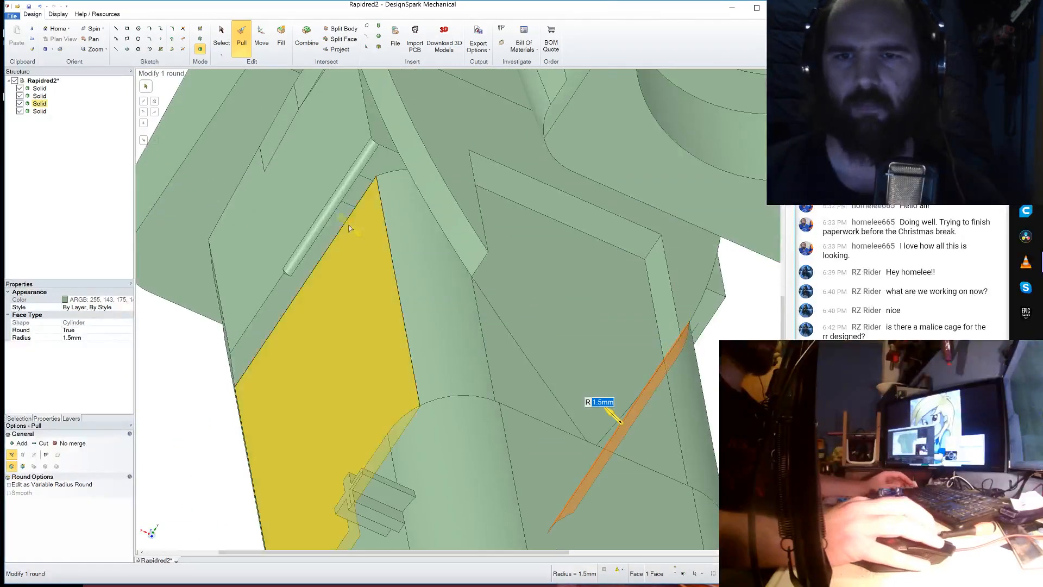
click(357, 208)
ctrl+click(357, 208)
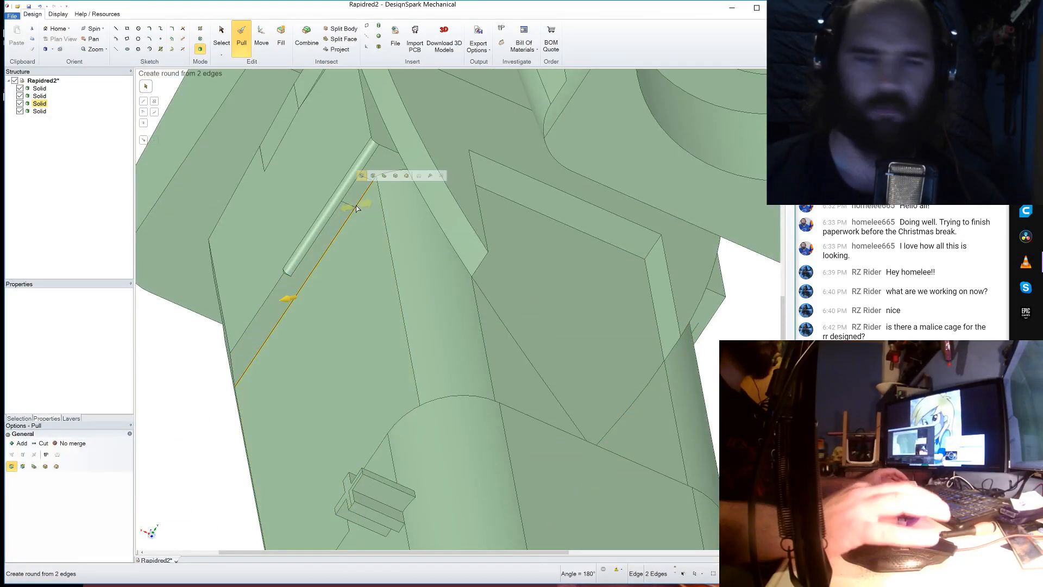
text(1.5)
key(Return)
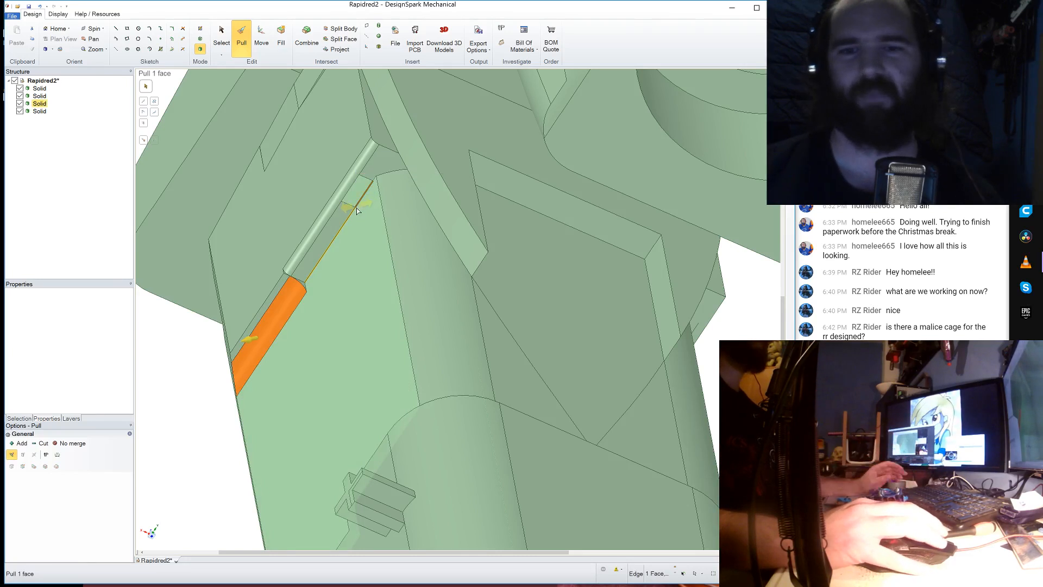
scroll(337, 239, up, 3)
scroll(337, 238, down, 1)
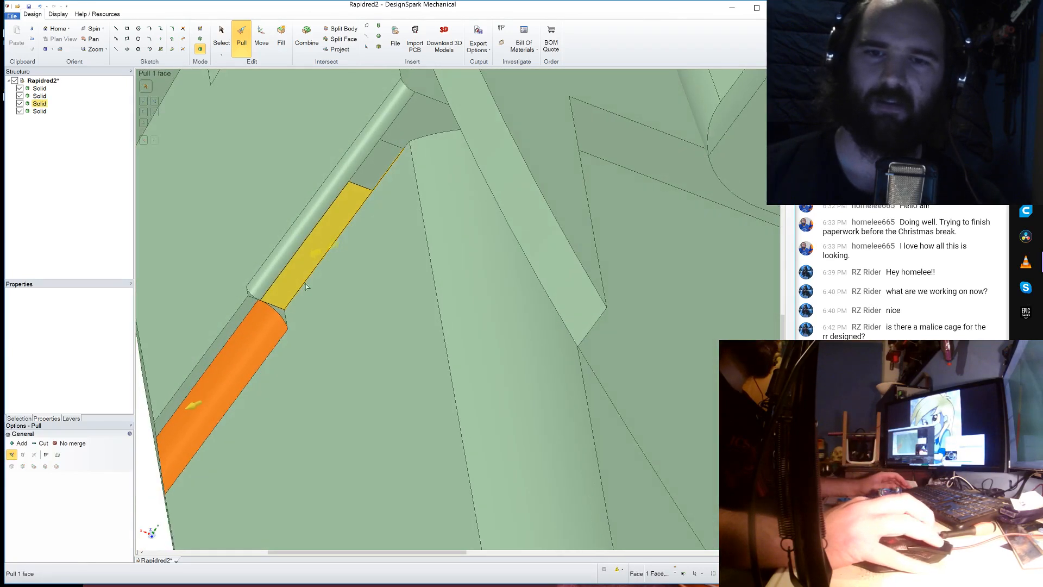
click(282, 314)
mouse_move(281, 314)
middle_down()
mouse_move(246, 323)
mouse_move(250, 291)
mouse_move(218, 284)
mouse_move(240, 285)
mouse_move(298, 246)
mouse_move(305, 262)
middle_up()
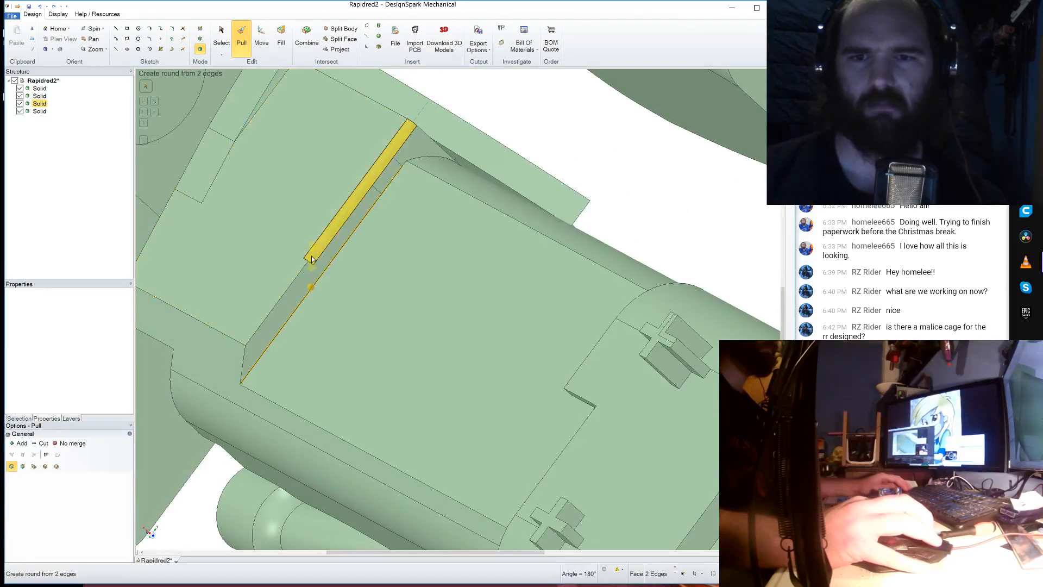
- Remove the small leftover round running along the step's edge beside the slit on the opposite side
click(311, 260)
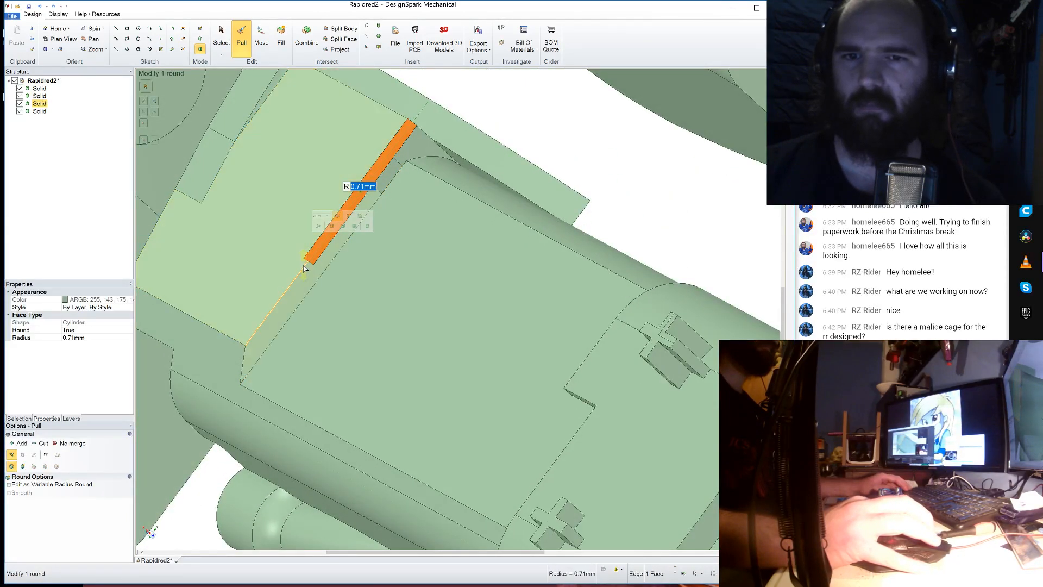
key(Escape)
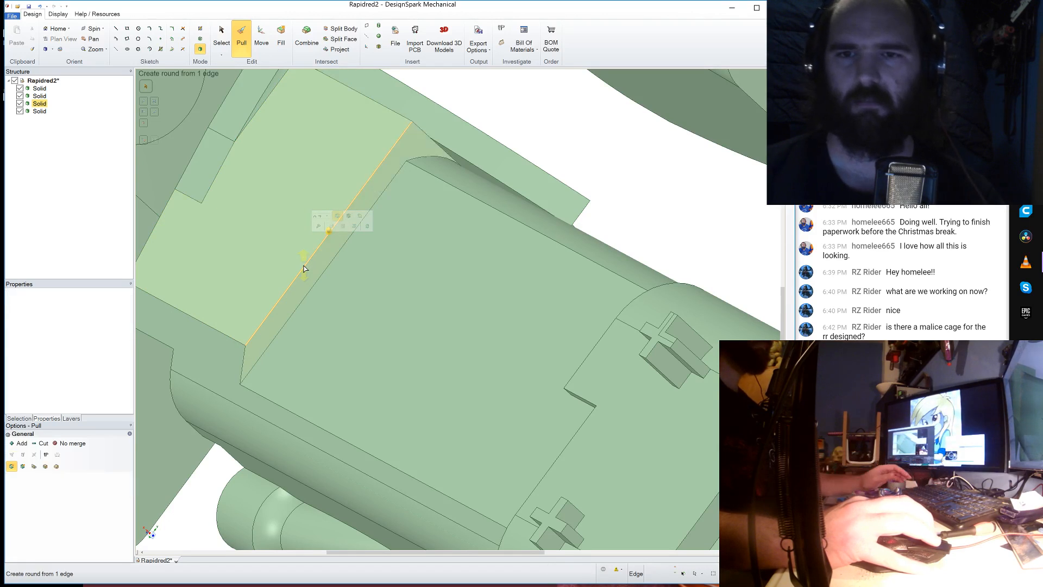
click(313, 270)
- Round the long outer step edge on the opposite side face with a 1.5 mm radius
middle_drag(313, 270, 353, 268)
click(353, 246)
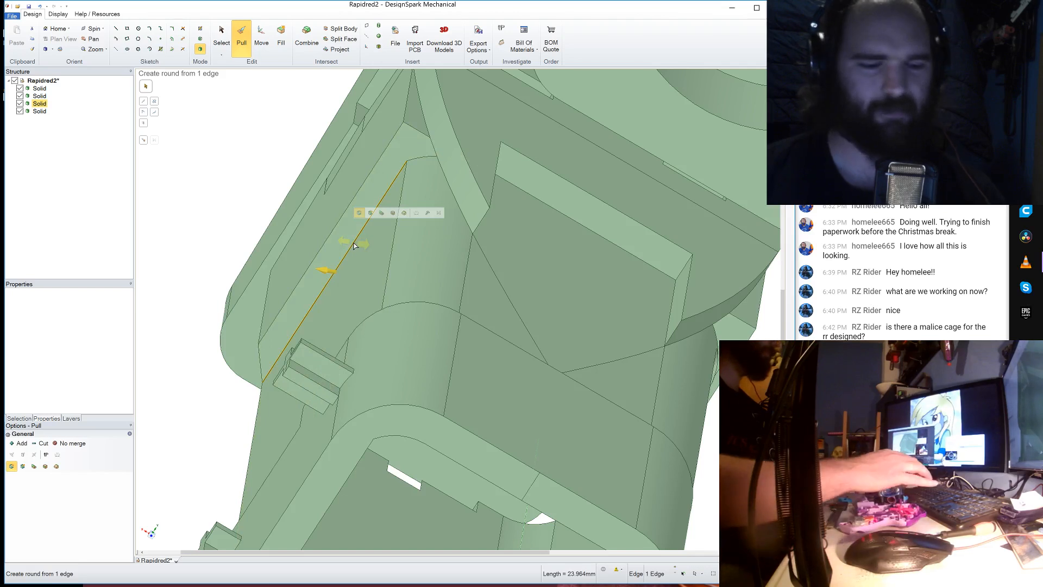
text(1.5)
key(Return)
- Pull the small flat face on the narrow end of the raised side block outward
middle_drag(353, 245, 489, 353)
middle_drag(425, 430, 491, 375)
scroll(405, 293, up, 6)
click(397, 275)
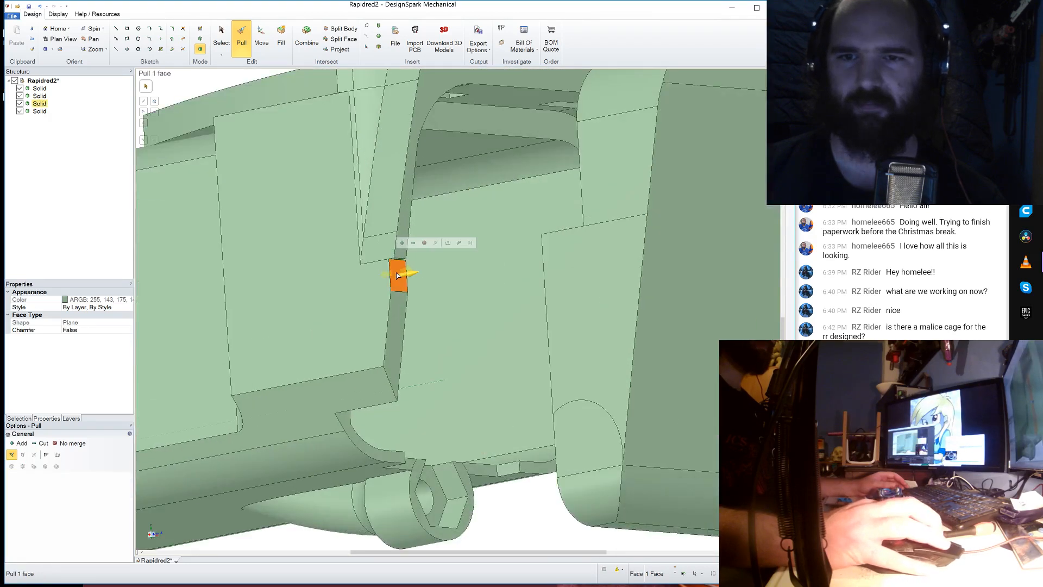
drag(395, 271, 411, 271)
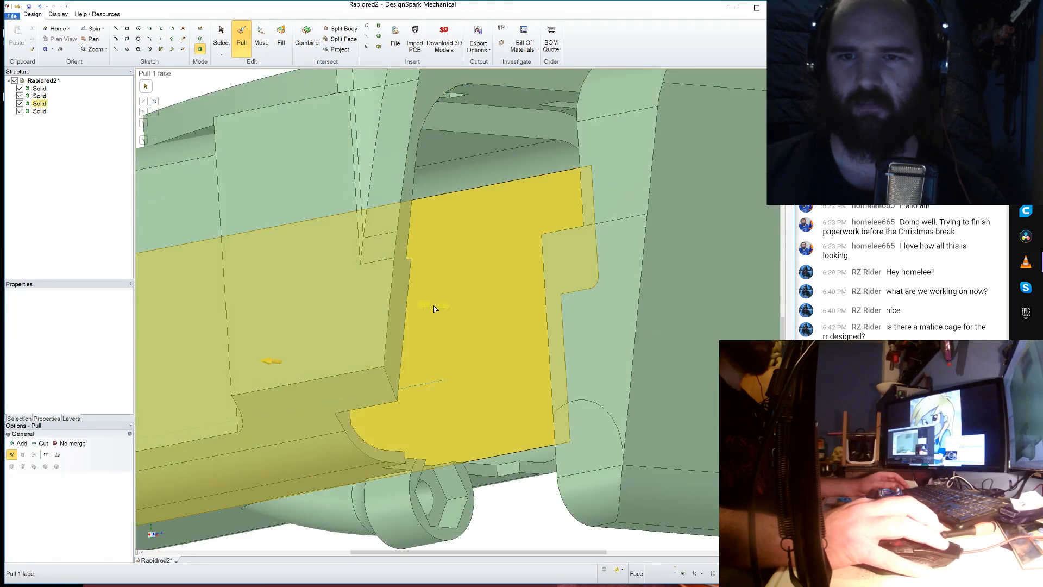
mouse_move(433, 305)
middle_down()
mouse_move(452, 307)
mouse_move(356, 304)
mouse_move(433, 305)
middle_up()
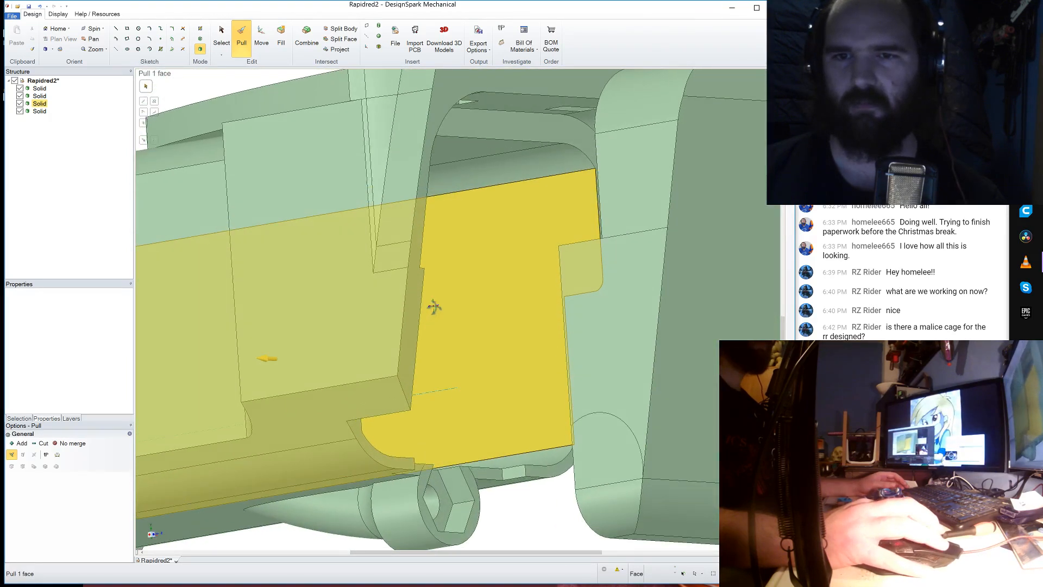
- Round the short inner corner edge of the step in the body's side, near the pegs, with a 3 mm radius
scroll(434, 307, down, 3)
mouse_move(400, 468)
middle_down()
mouse_move(429, 447)
mouse_move(426, 423)
mouse_move(407, 467)
middle_up()
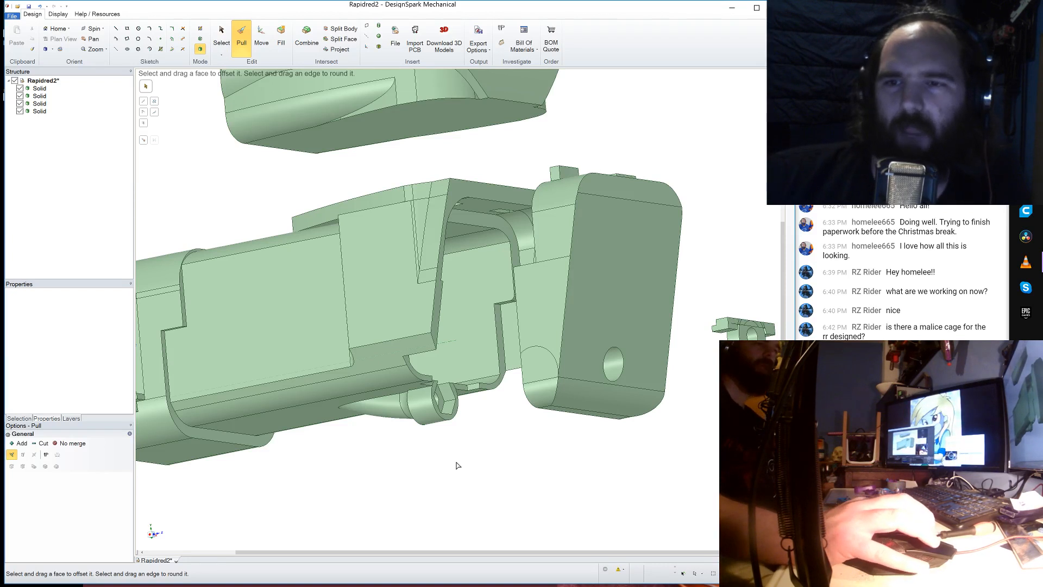
scroll(446, 322, down, 2)
mouse_move(438, 421)
middle_down()
mouse_move(482, 423)
mouse_move(439, 422)
middle_up()
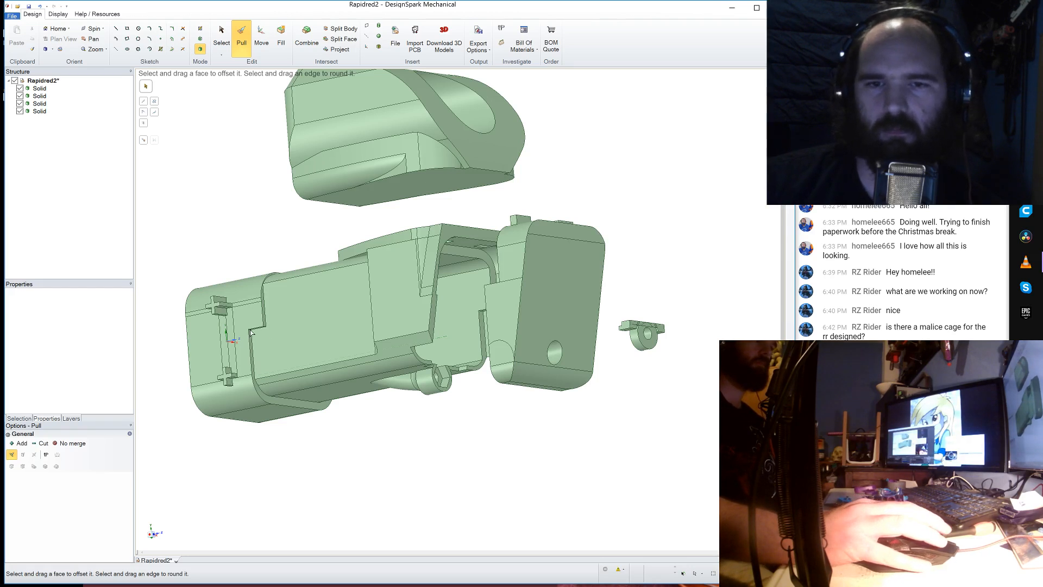
scroll(250, 332, up, 1)
click(265, 344)
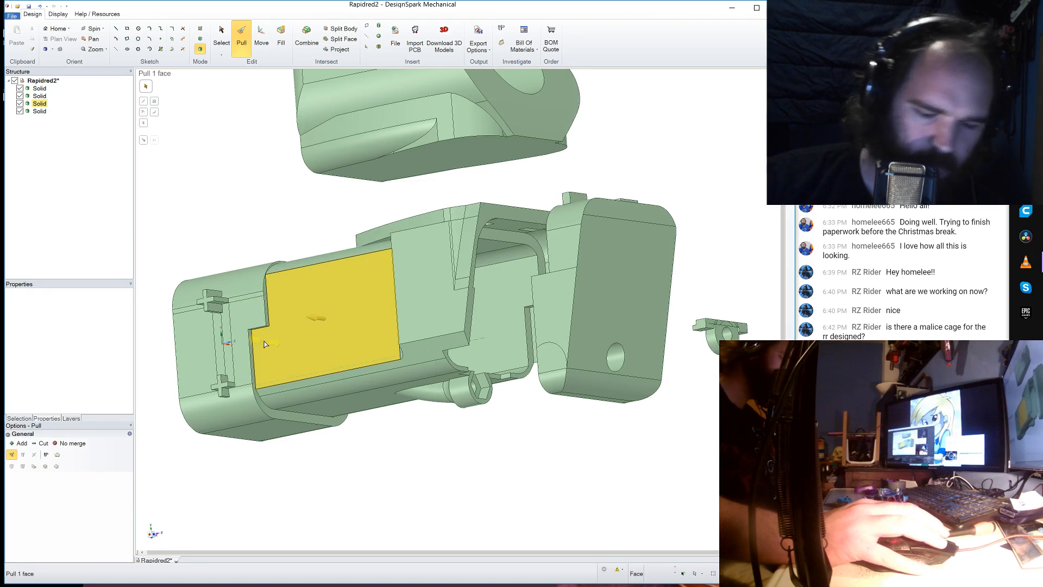
scroll(265, 343, up, 3)
click(254, 314)
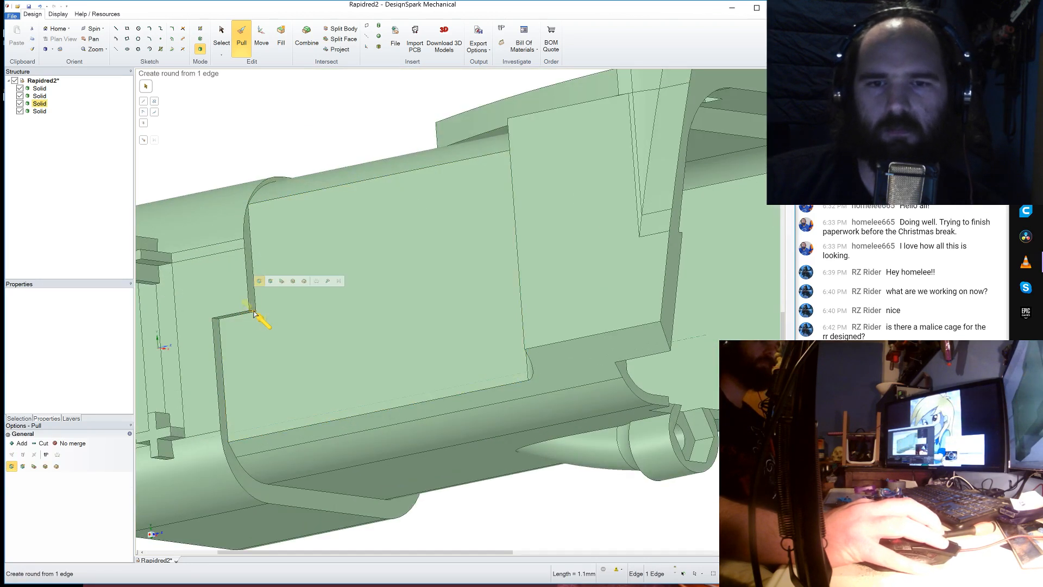
drag(253, 314, 175, 276)
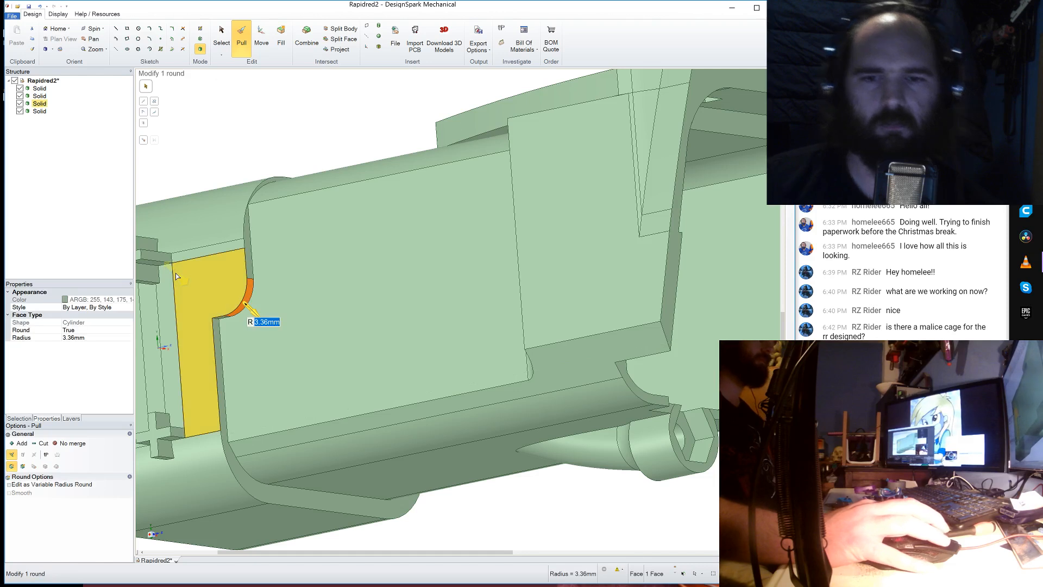
text(3)
key(Return)
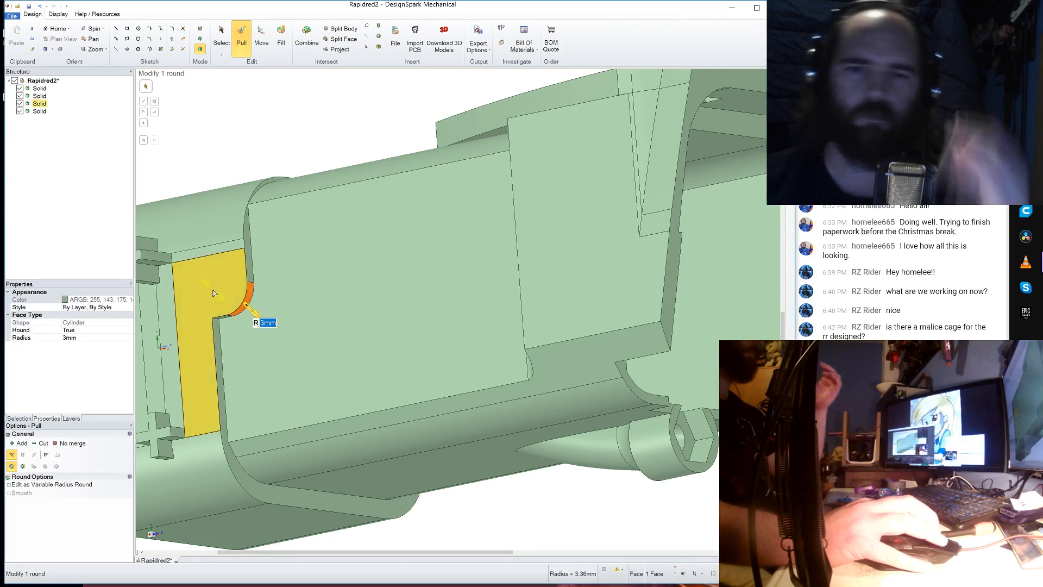
- Round the matching short inner corner edge of the step on the body's opposite side with a 3 mm radius
scroll(336, 437, down, 5)
middle_drag(336, 437, 239, 419)
scroll(552, 304, up, 6)
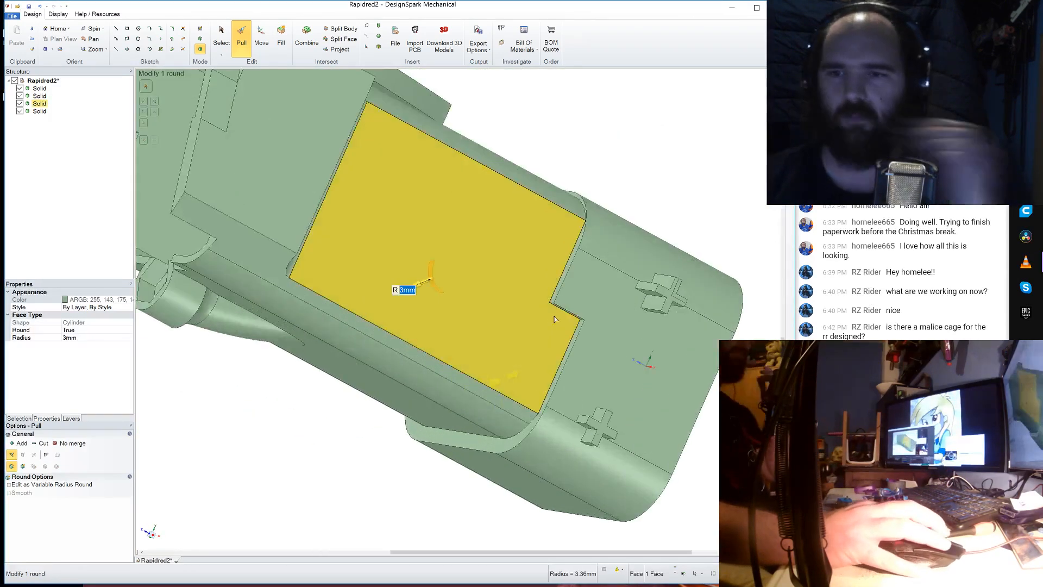
click(553, 307)
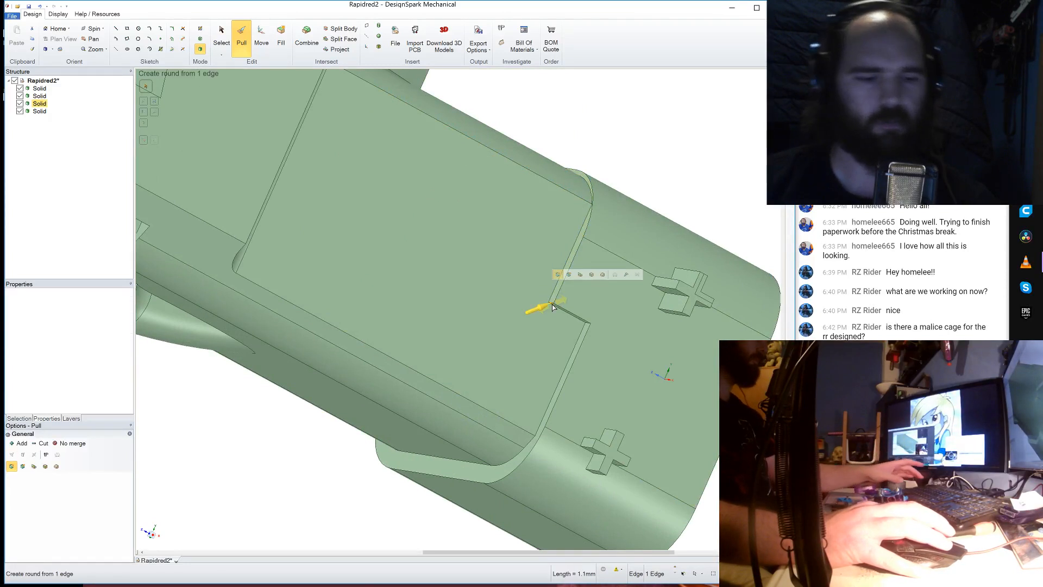
click(552, 306)
scroll(502, 399, down, 5)
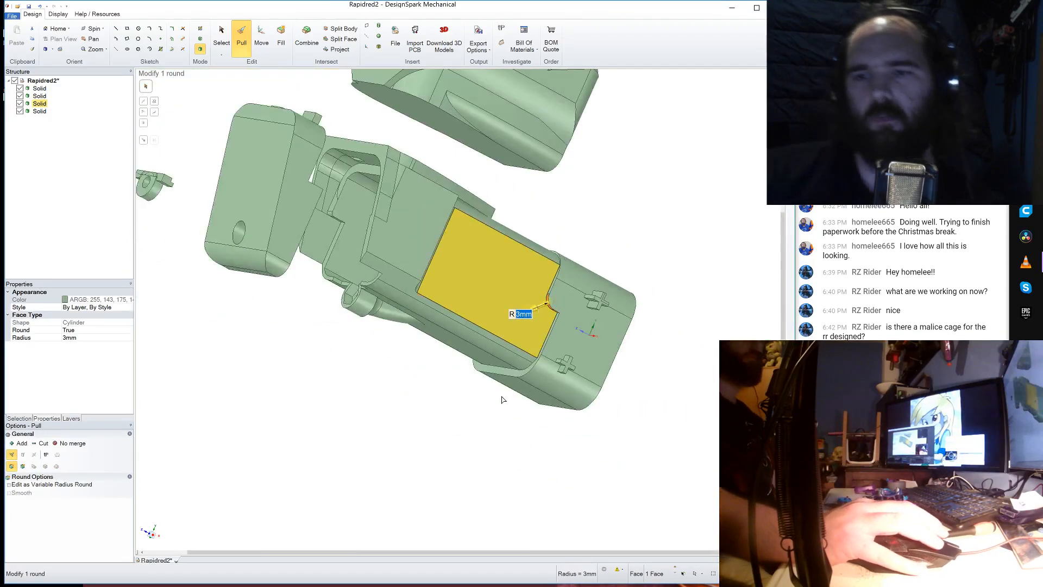
click(440, 429)
- Sketch a circle about 12.2 mm in diameter on the small separate bracket's face, concentric with its hole
middle_drag(440, 429, 495, 388)
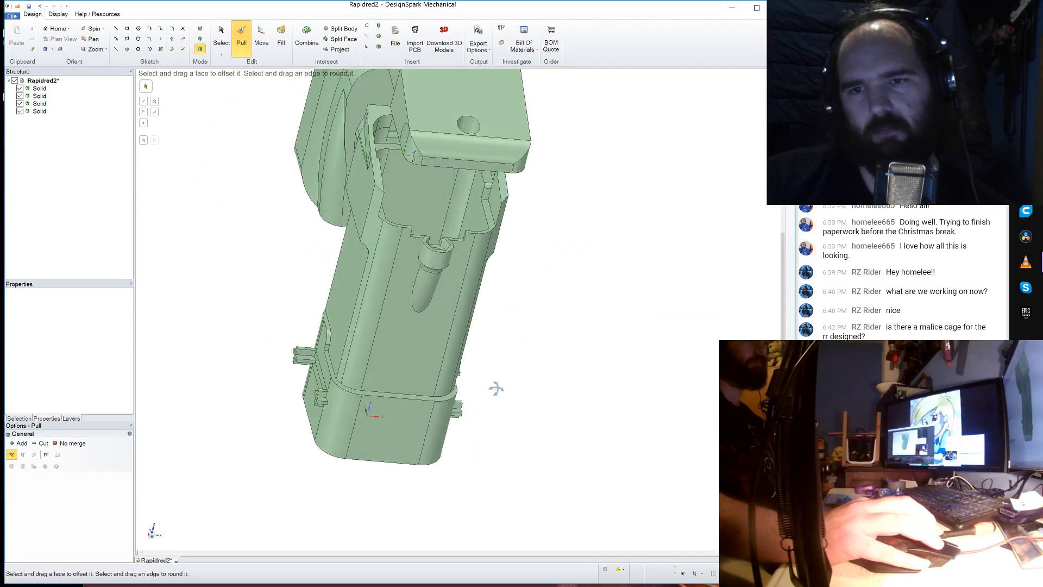
click(431, 265)
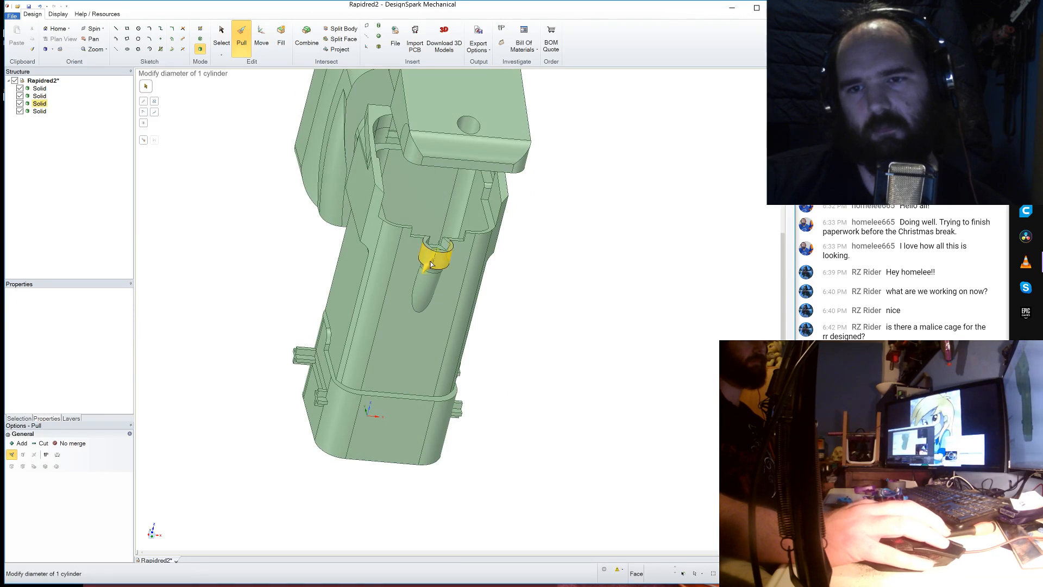
scroll(439, 266, down, 1)
middle_drag(440, 267, 532, 329)
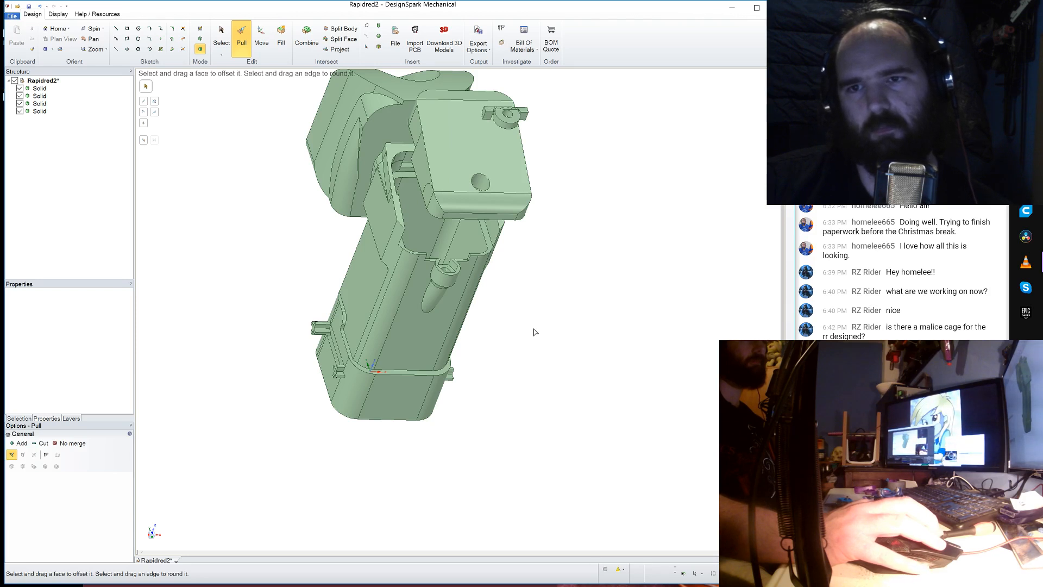
click(507, 119)
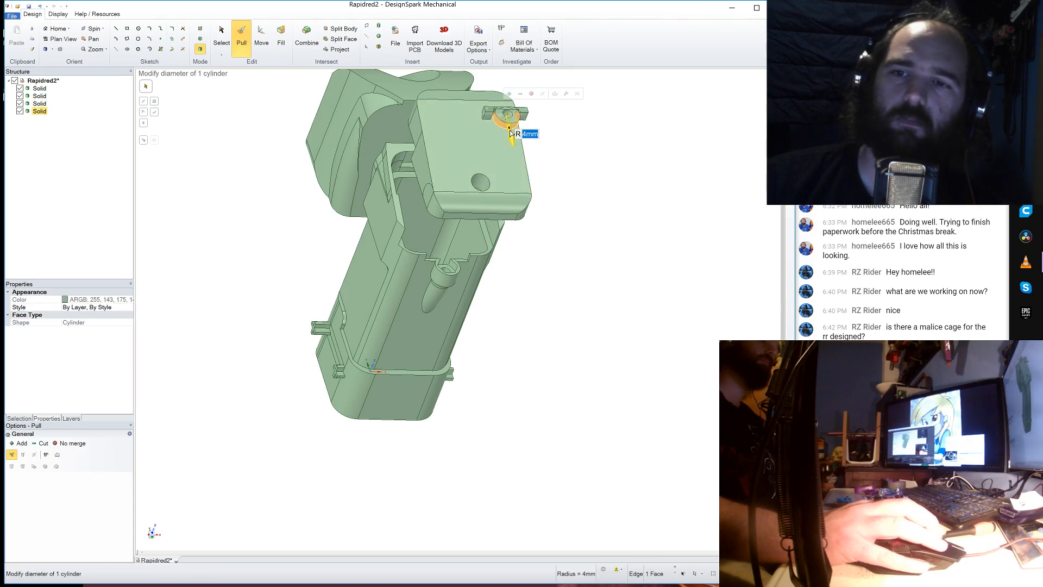
click(505, 122)
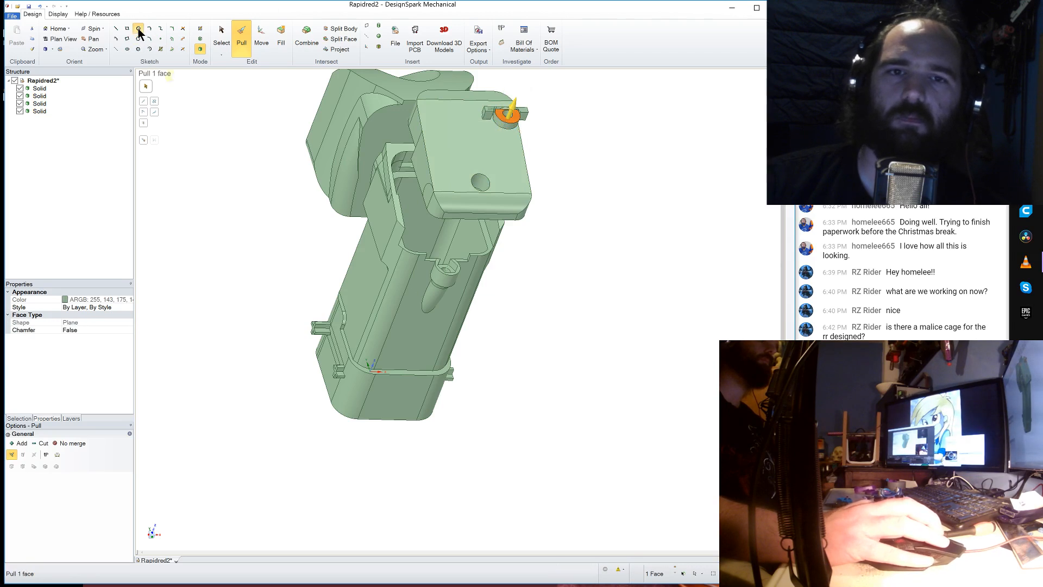
click(138, 28)
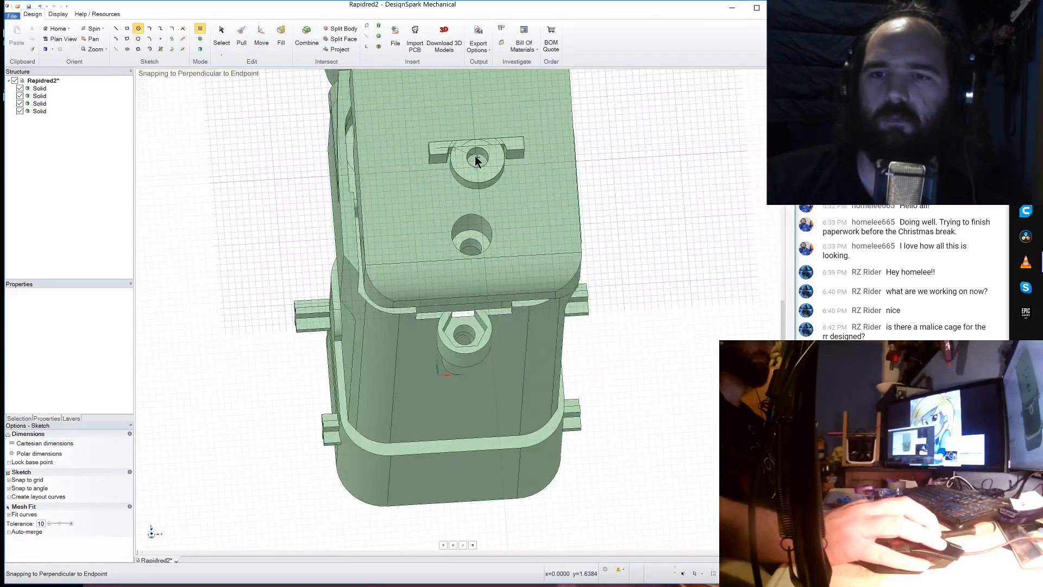
click(476, 158)
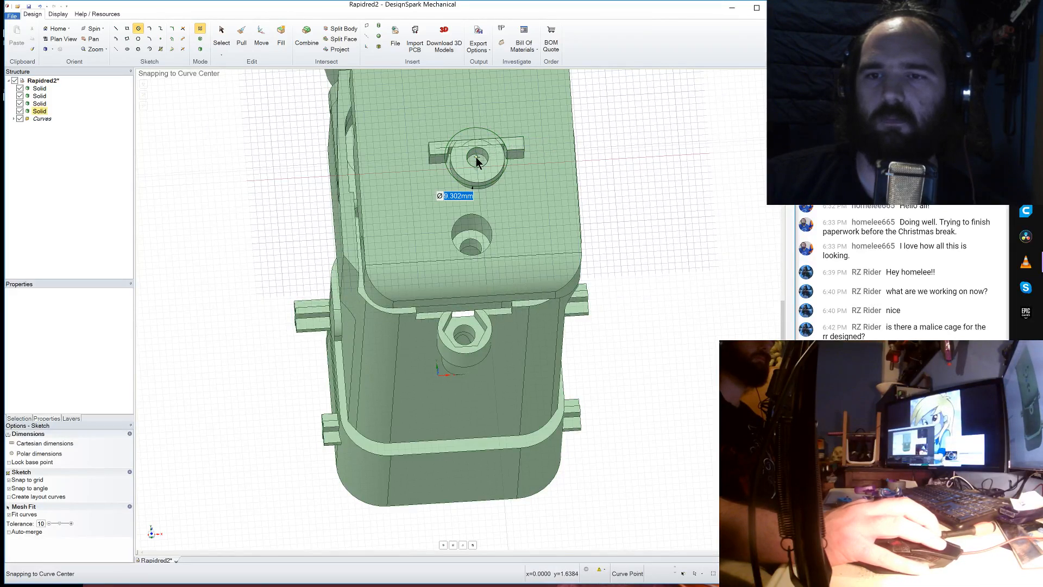
click(518, 149)
- Pull the lower ring area between the circle and the bracket's boss up to the bracket's far side face to form a collar
key(p)
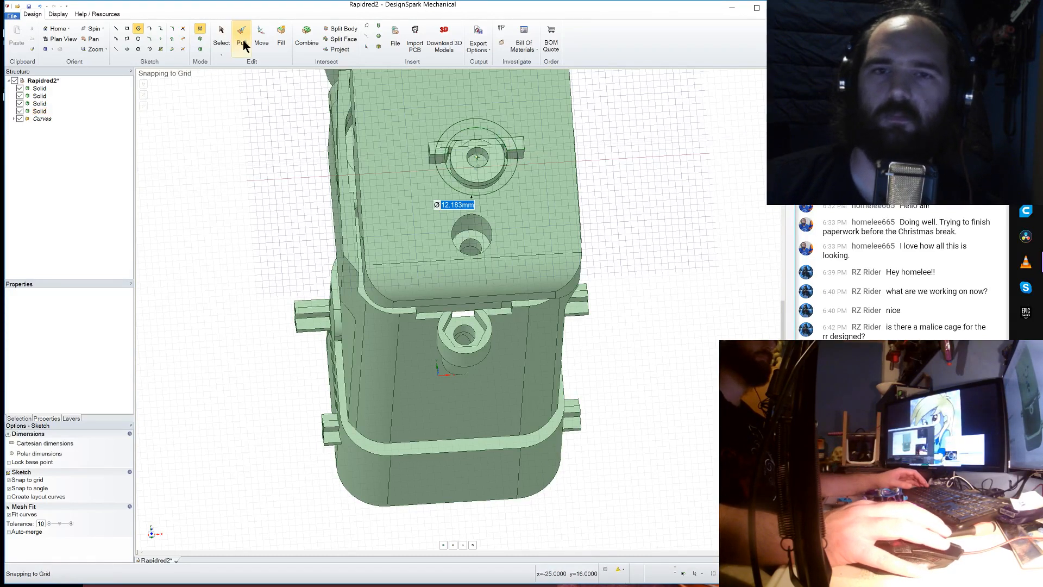
click(448, 185)
click(448, 184)
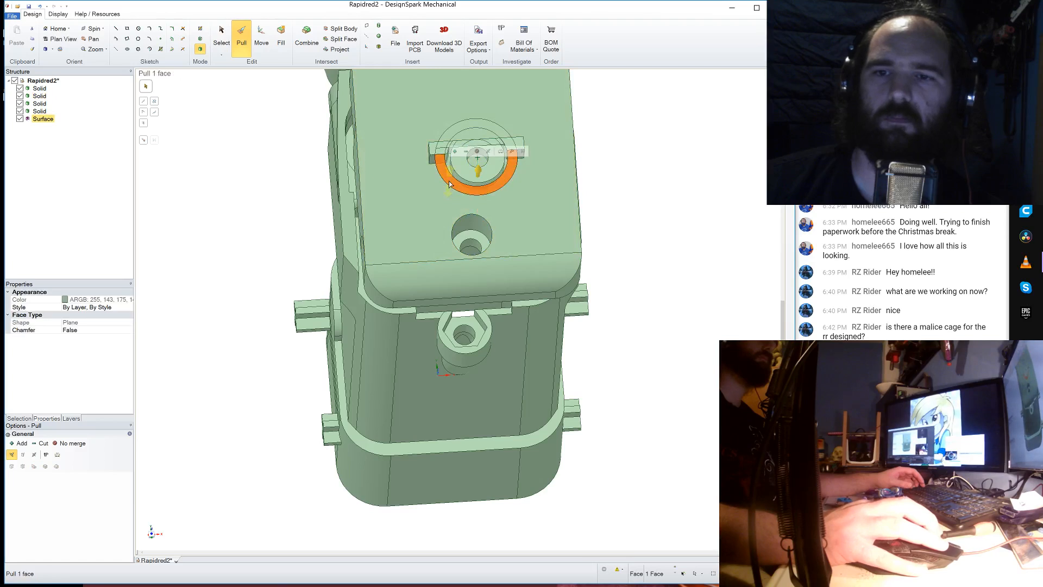
middle_drag(449, 185, 519, 165)
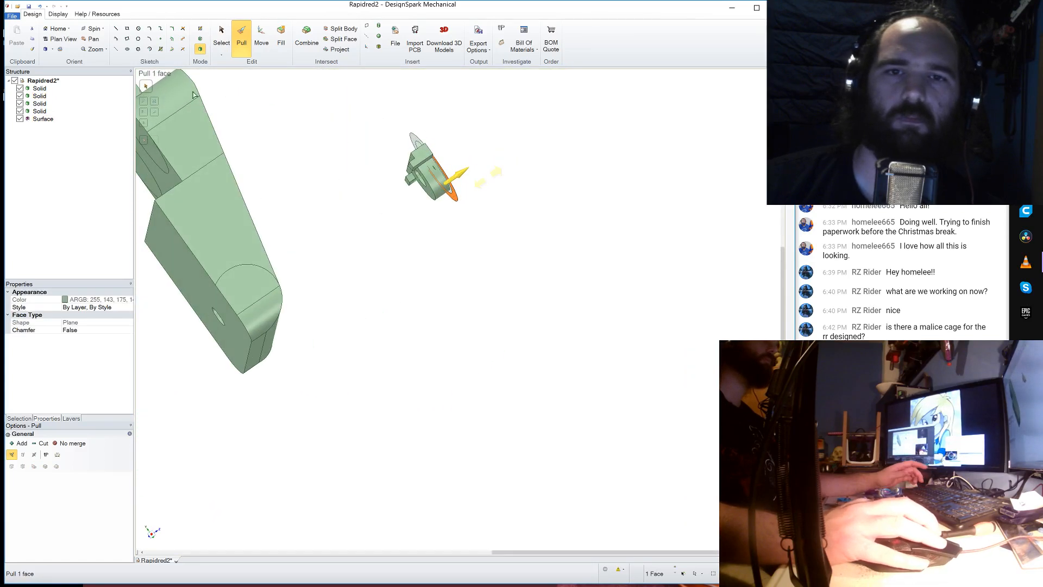
click(146, 142)
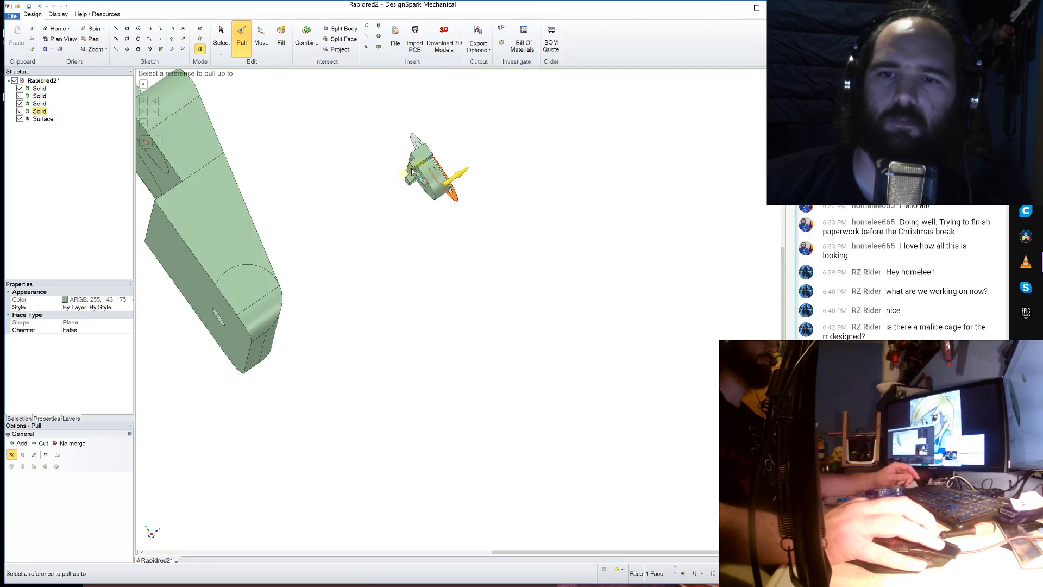
click(411, 172)
click(418, 251)
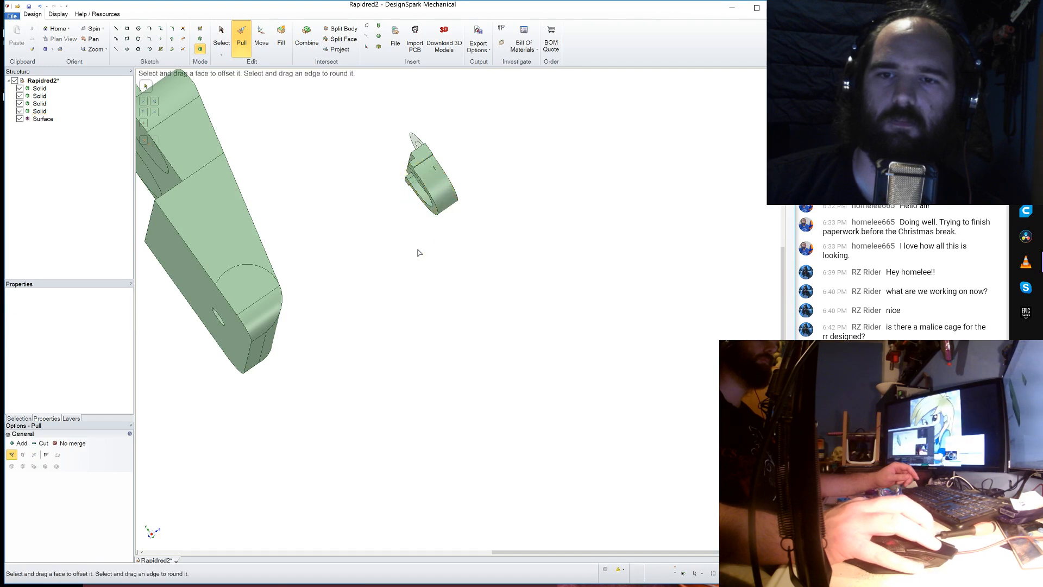
- Pull the ring-shaped face on the bracket's collar up to the face in the recess around the hole
middle_drag(419, 252, 449, 249)
middle_drag(450, 249, 548, 206)
scroll(548, 205, down, 3)
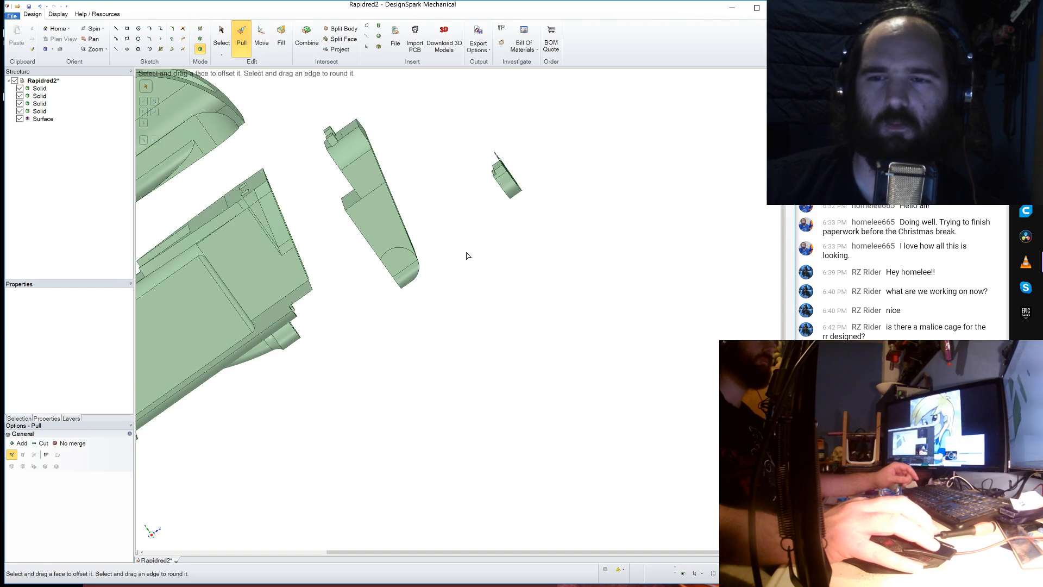
middle_drag(491, 237, 519, 201)
scroll(499, 231, down, 3)
scroll(477, 198, up, 3)
scroll(447, 192, up, 4)
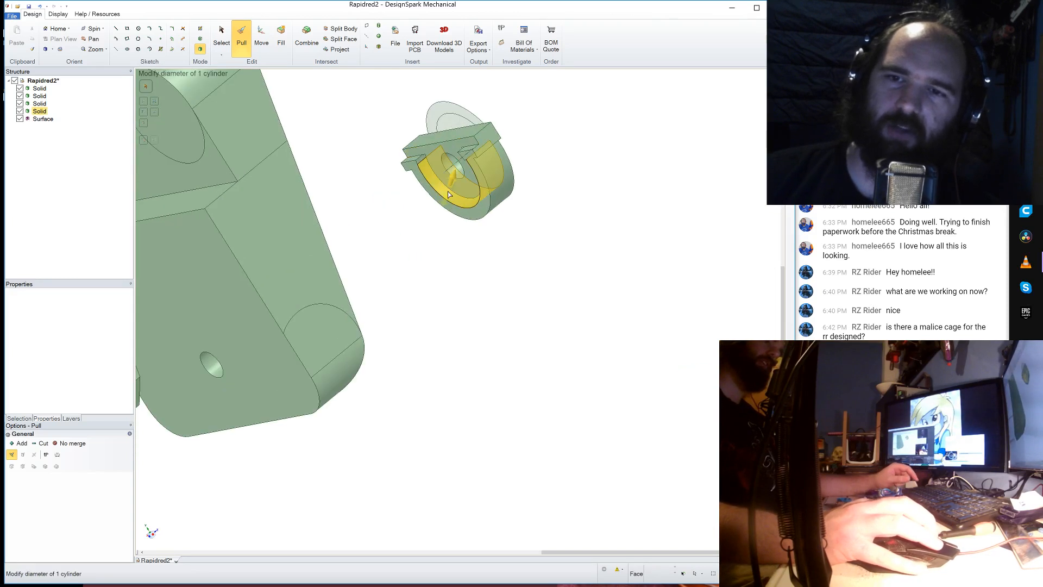
middle_drag(513, 191, 461, 162)
click(493, 187)
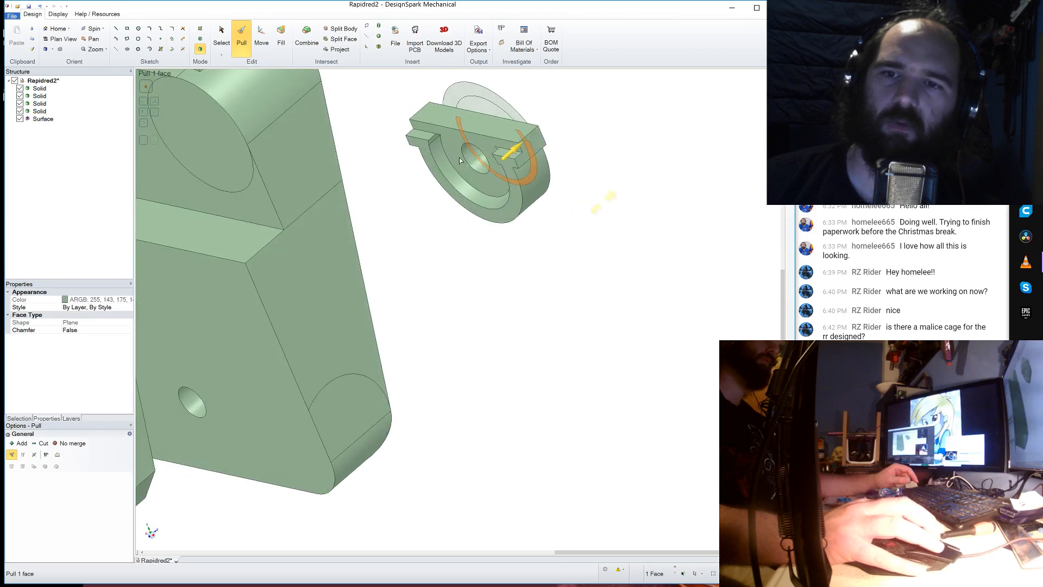
click(143, 144)
click(496, 185)
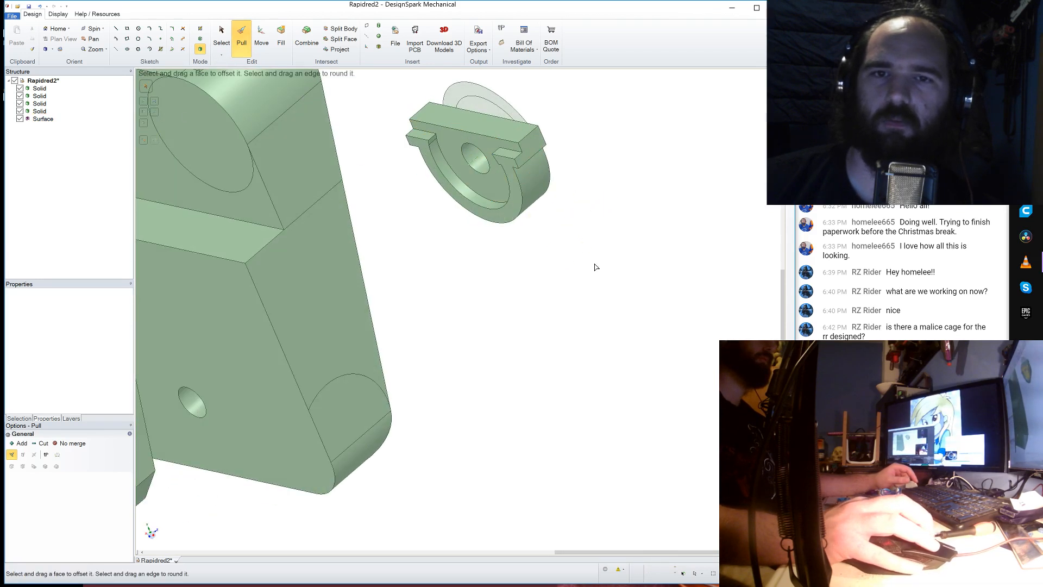
- Move the small bracket solid along its hole axis to just beyond the end of the tapered screw boss under the body
click(261, 44)
click(48, 112)
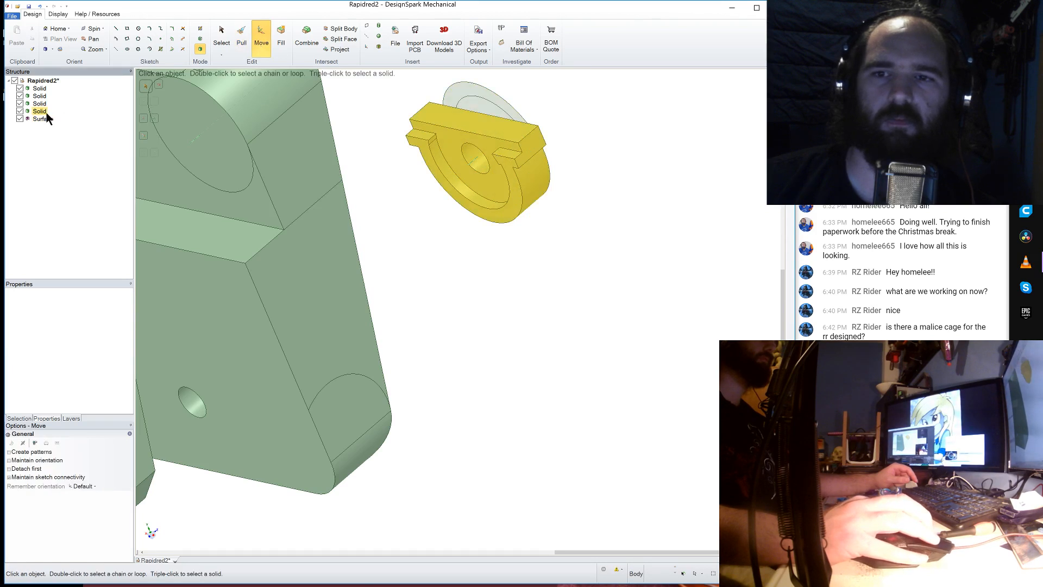
click(47, 112)
scroll(369, 144, down, 4)
middle_drag(370, 152, 421, 285)
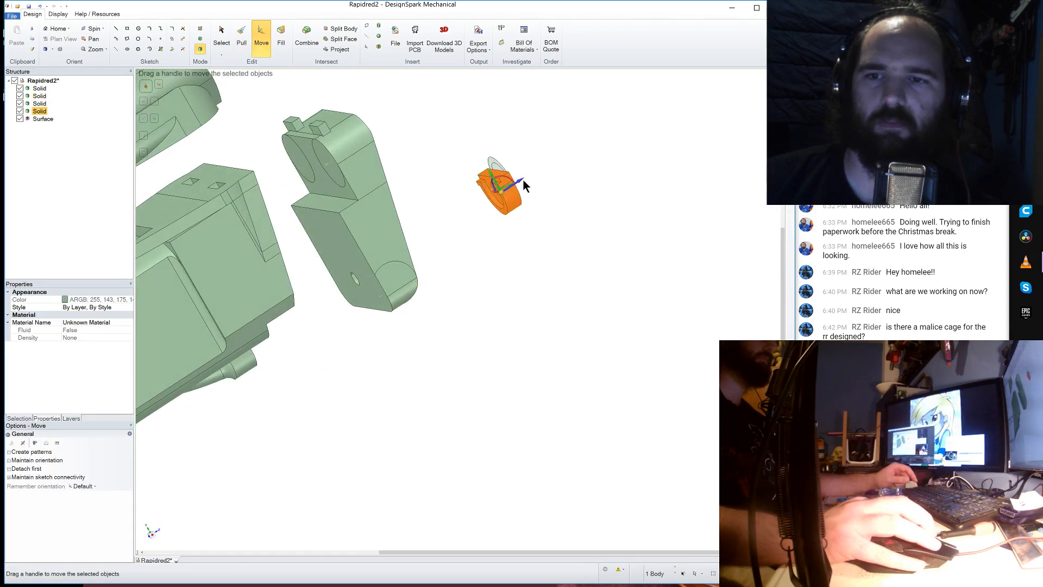
drag(523, 181, 264, 323)
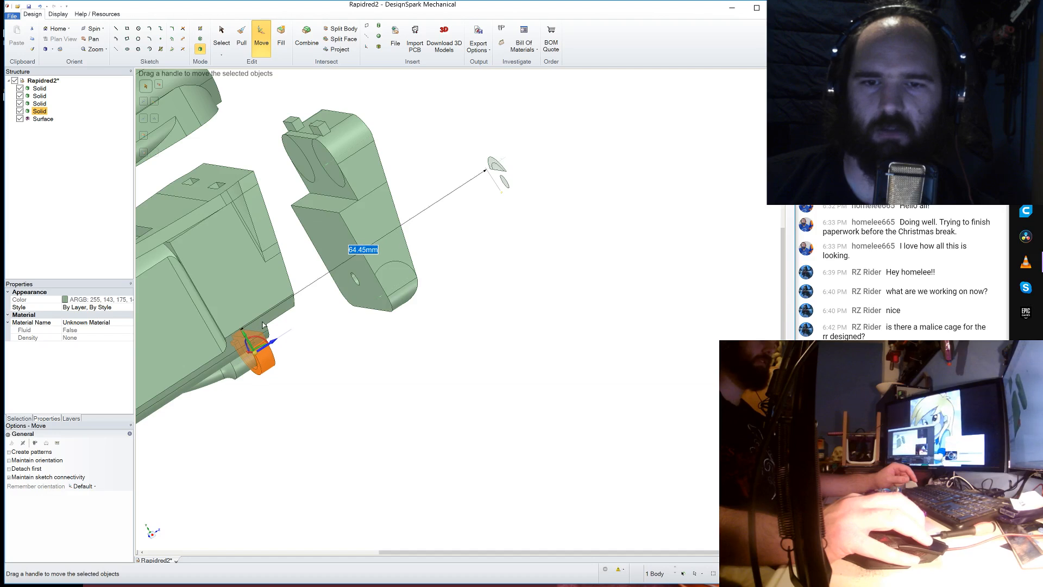
middle_drag(263, 325, 208, 362)
scroll(314, 341, up, 5)
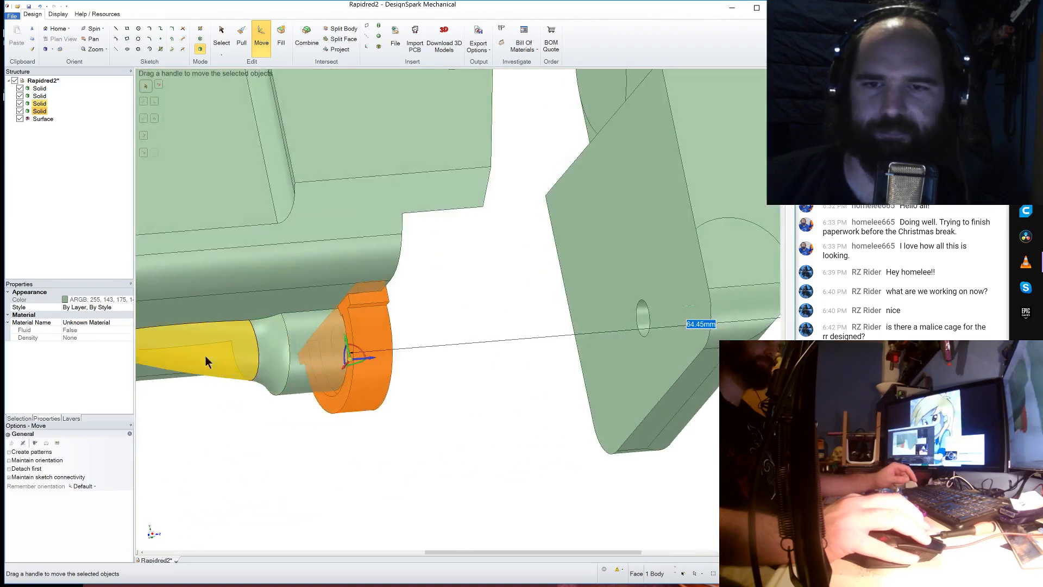
drag(373, 359, 441, 359)
- Check the screw boss's radius and try to set the bracket's curved recess wall to a 4.2 mm radius
click(326, 352)
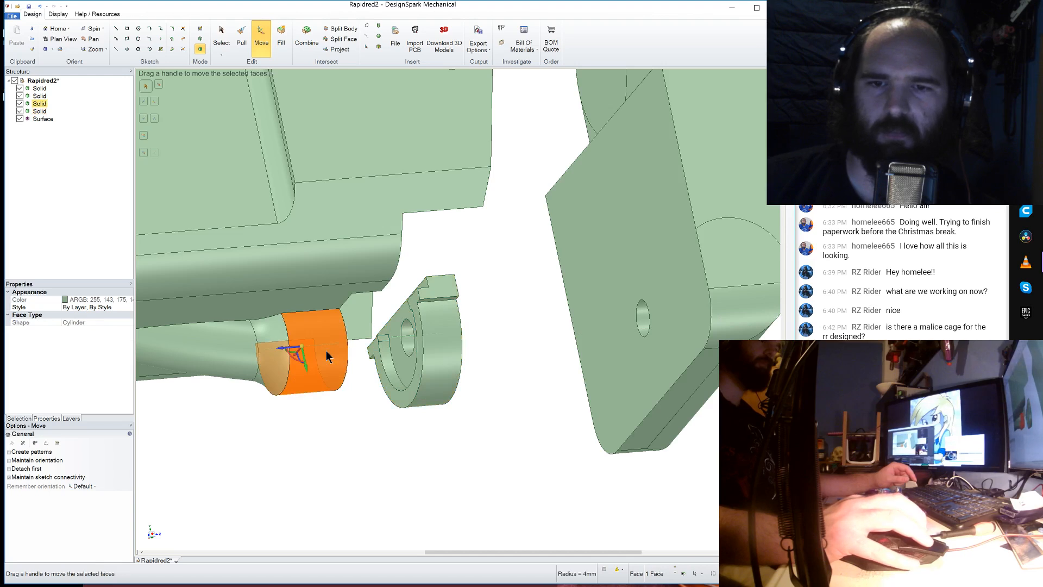
click(241, 35)
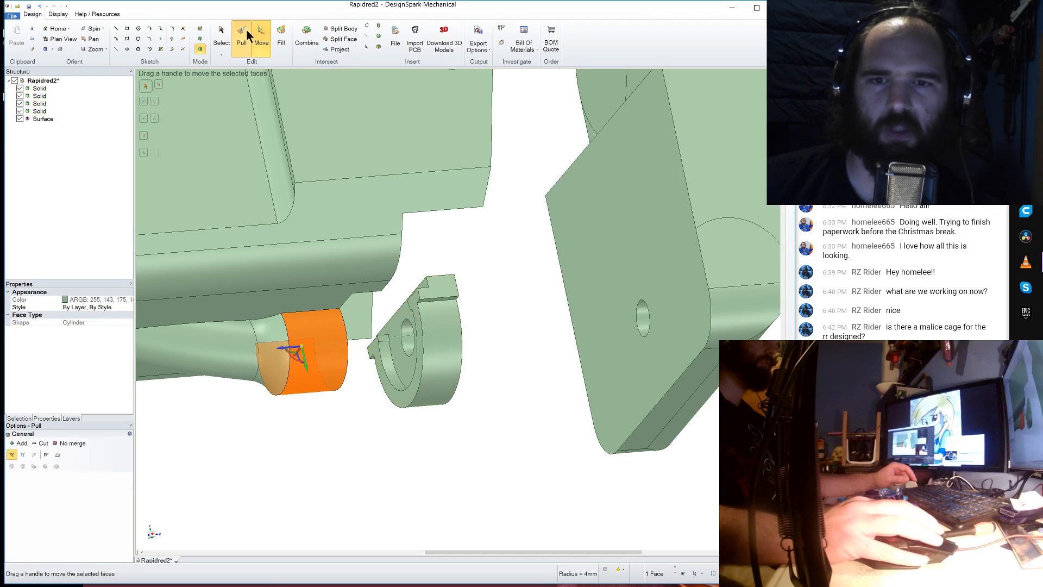
click(392, 370)
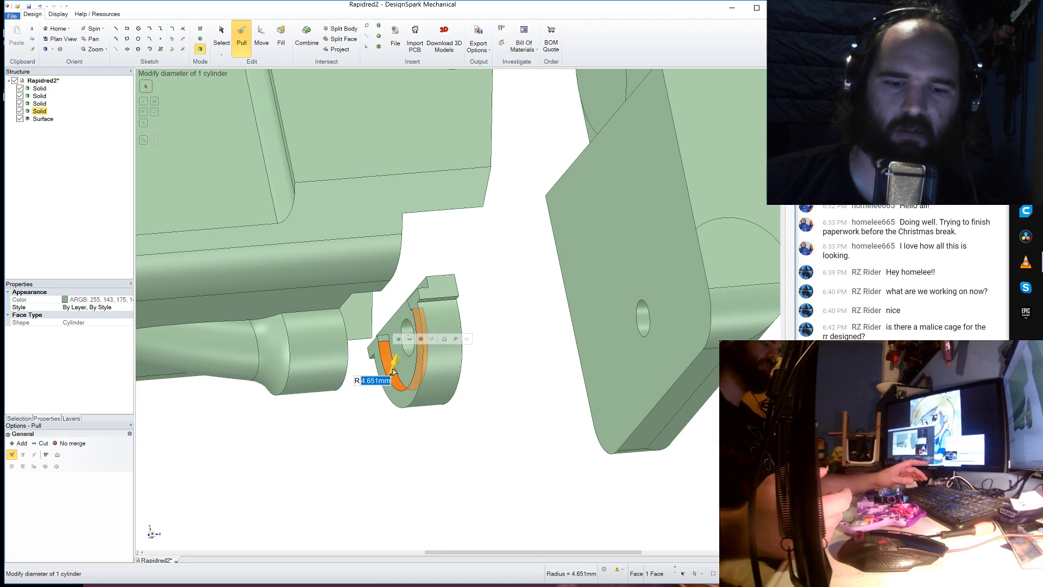
text(4.2)
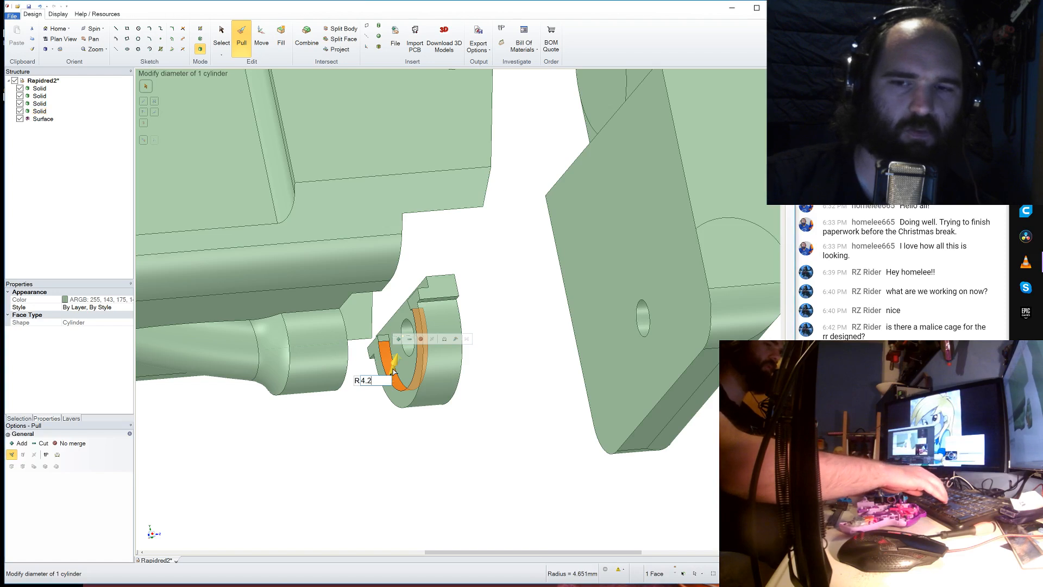
key(Return)
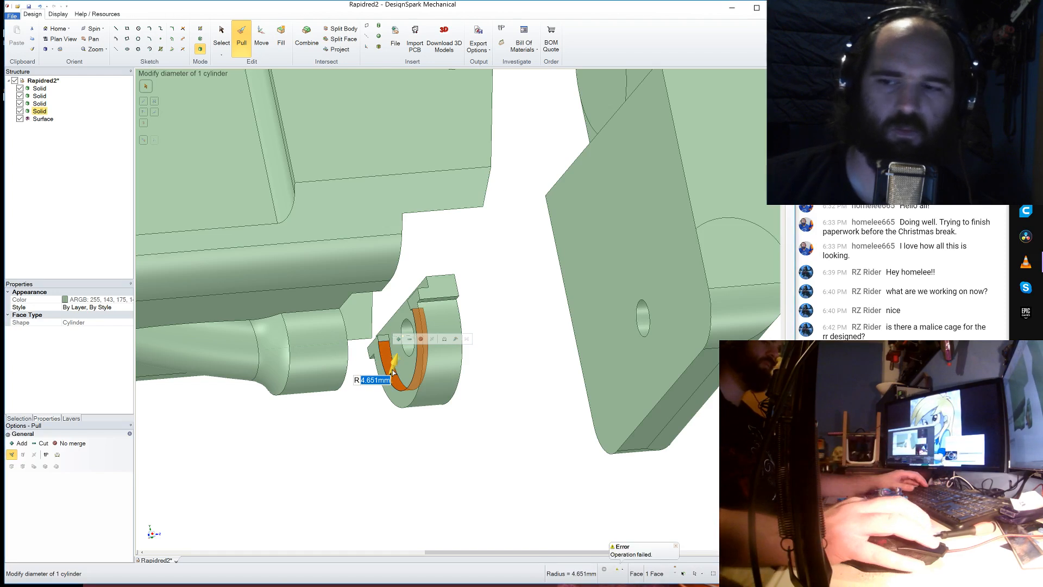
- Sketch an 8.4 mm diameter circle centred on the hole on the small bracket's recessed face
middle_drag(508, 435, 543, 420)
click(447, 347)
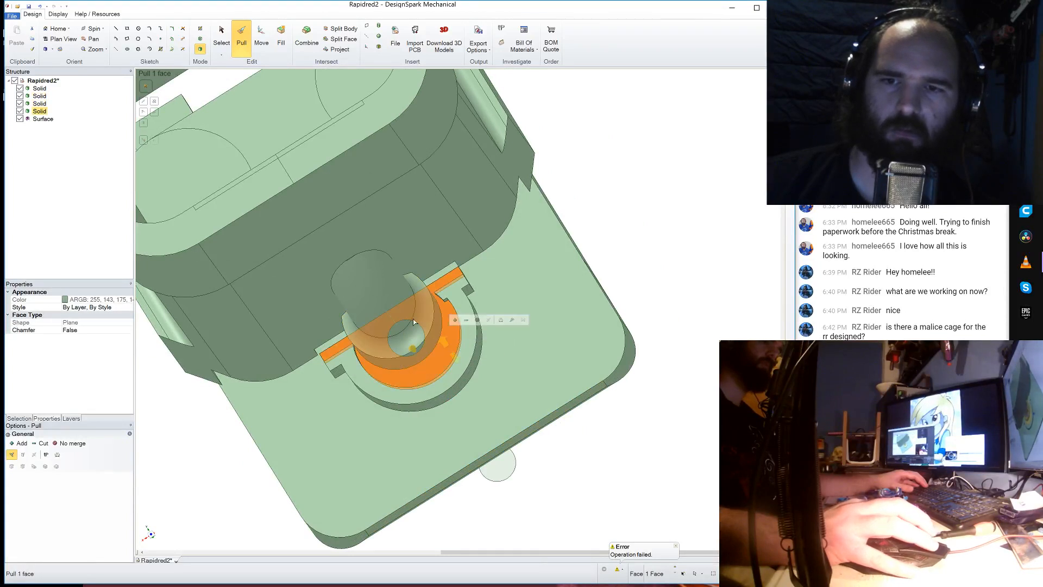
click(138, 28)
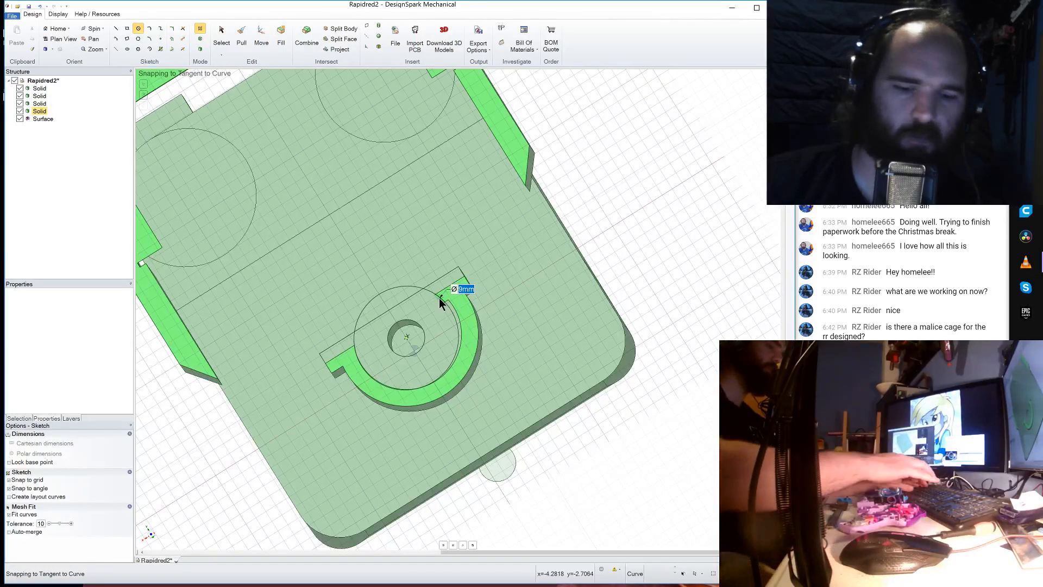
text(8.4)
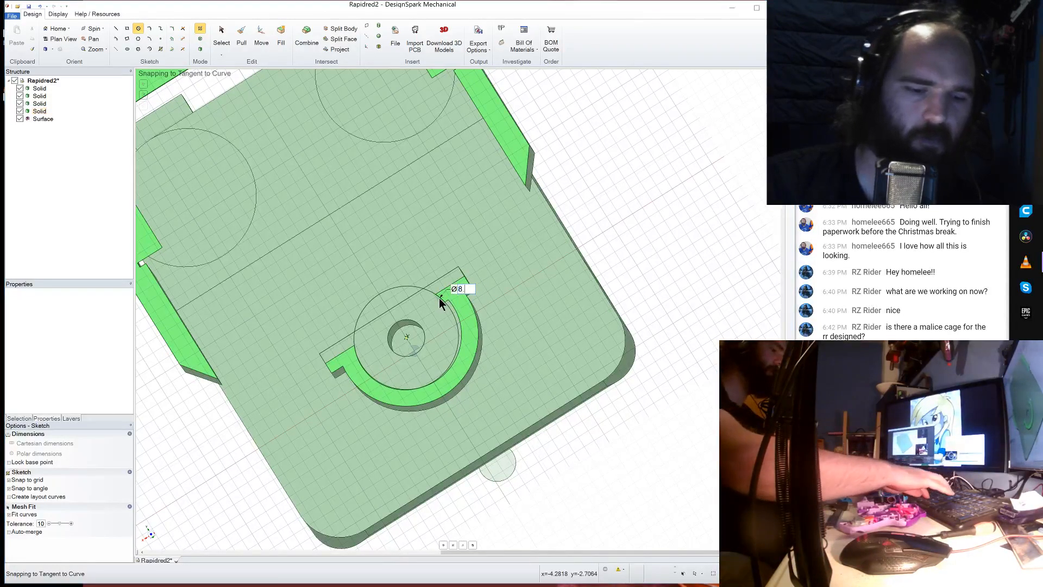
key(Return)
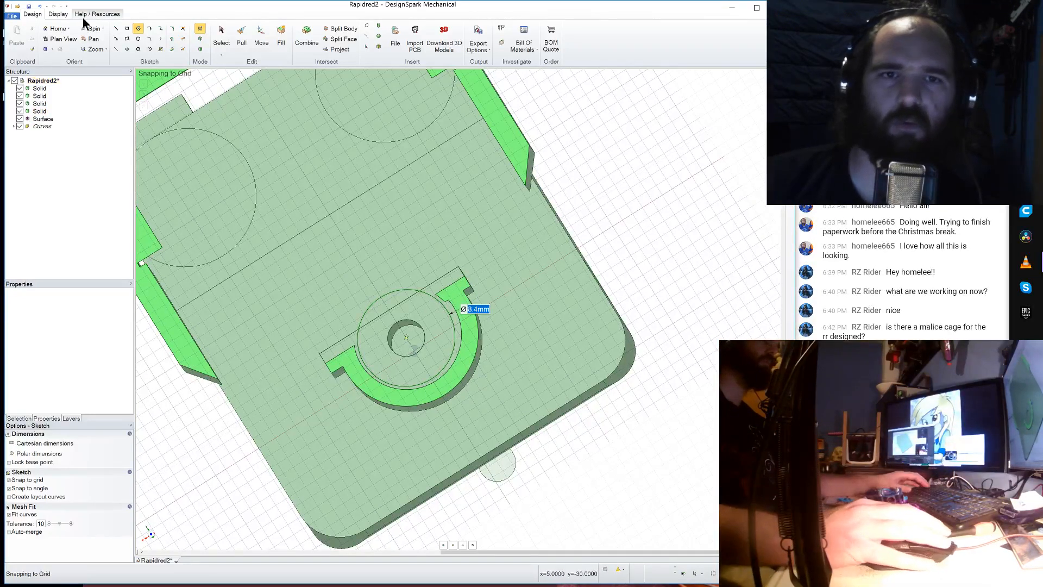
- Draw a line across the bracket's straight edge and pull the thin crescent between circle and recess wall up to the rim face
click(116, 29)
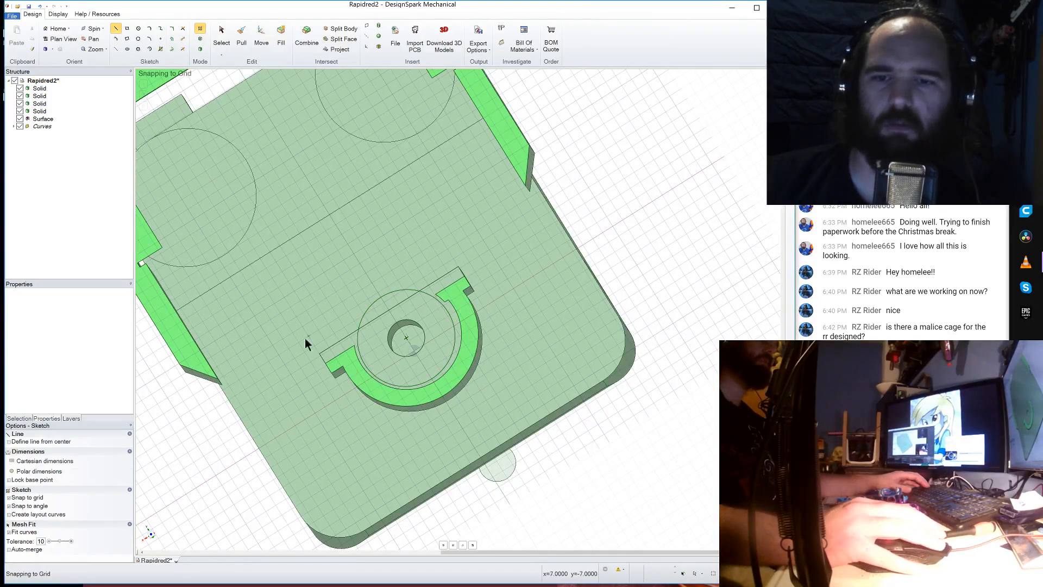
click(330, 361)
click(461, 269)
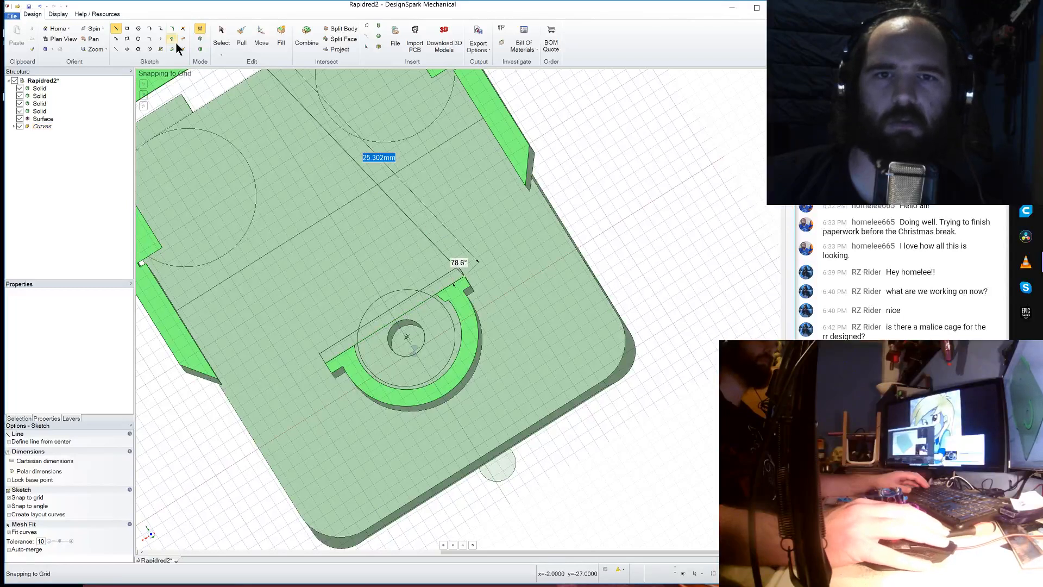
click(241, 35)
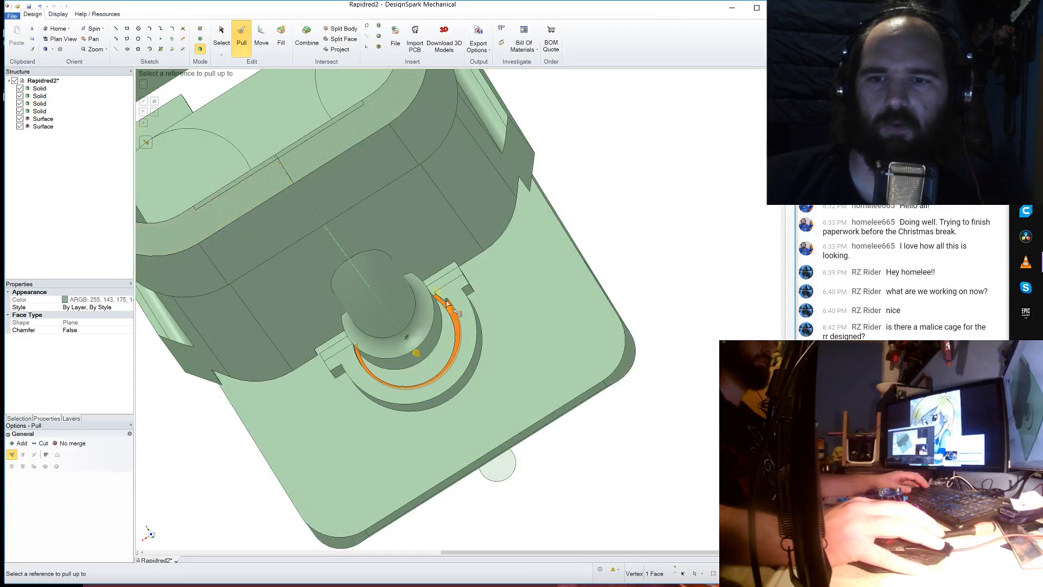
click(463, 309)
- Move the bracket solid about 7.17 mm along its hole axis onto the screw boss and inspect the fit
click(39, 111)
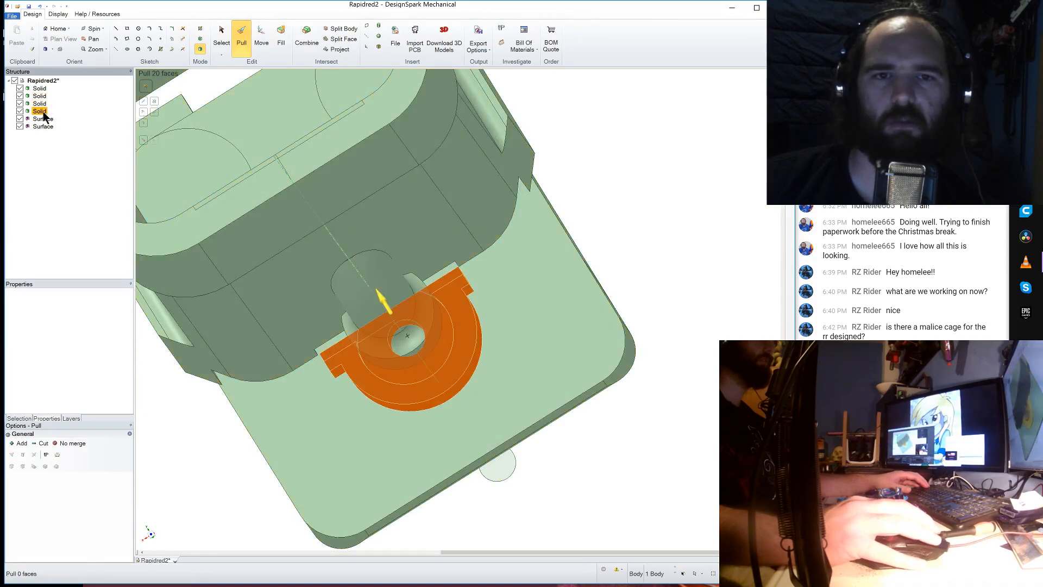
click(257, 36)
middle_drag(473, 220, 406, 282)
drag(504, 344, 433, 331)
middle_drag(434, 331, 501, 277)
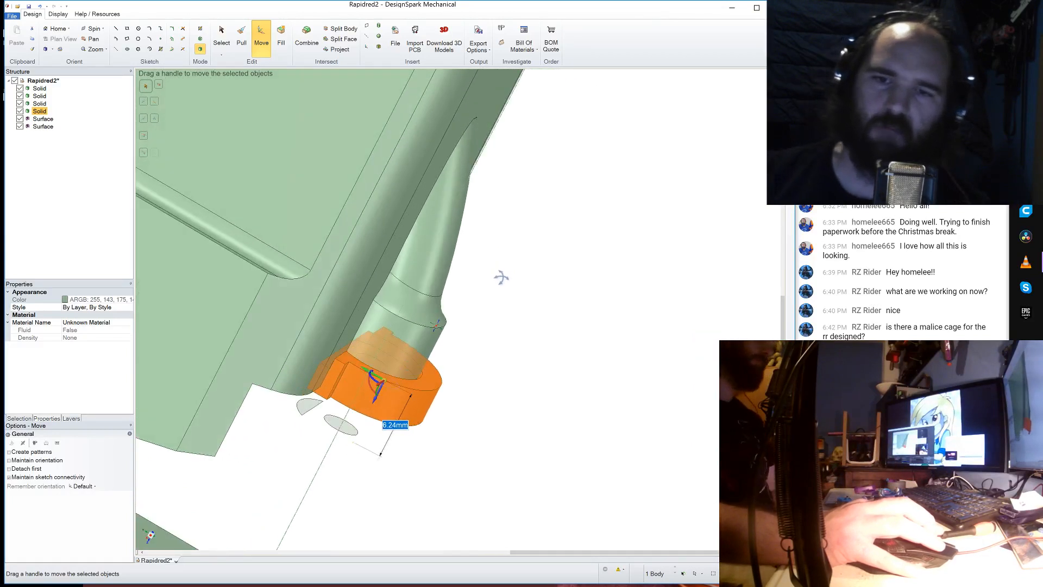
drag(375, 401, 379, 389)
middle_drag(379, 388, 399, 372)
scroll(397, 357, up, 5)
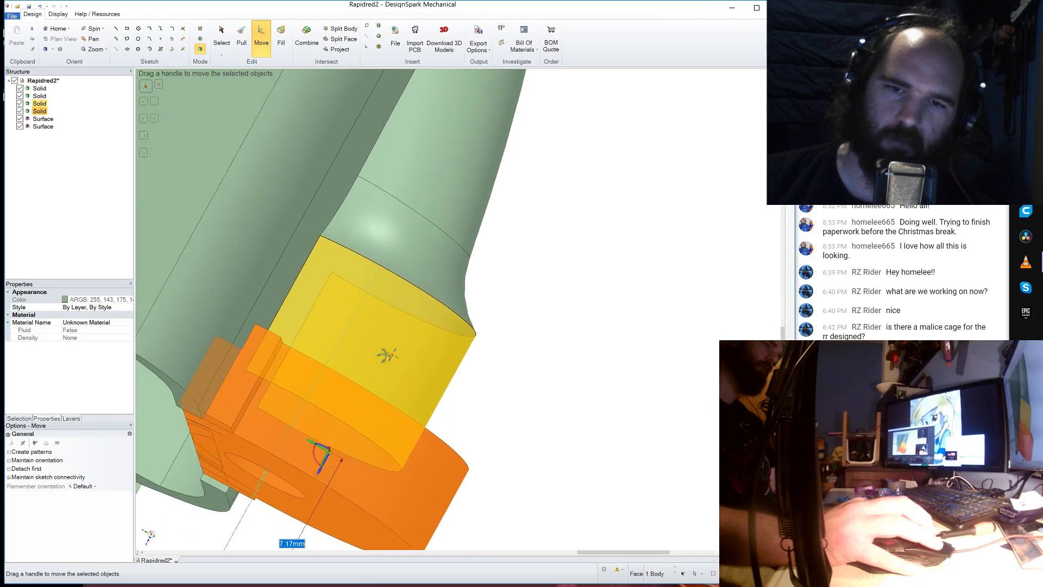
middle_drag(410, 357, 353, 373)
scroll(492, 394, up, 5)
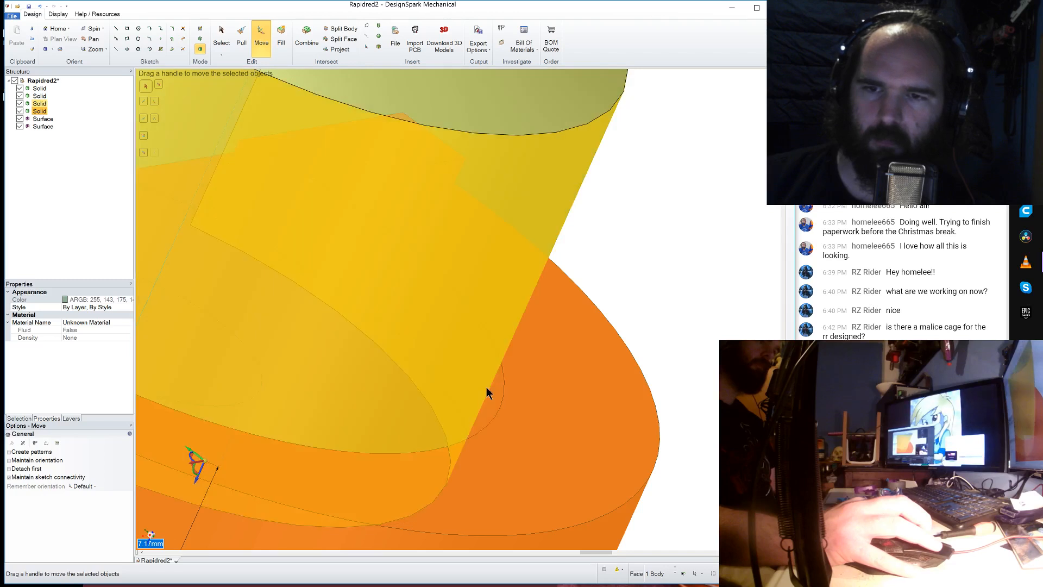
scroll(489, 394, down, 4)
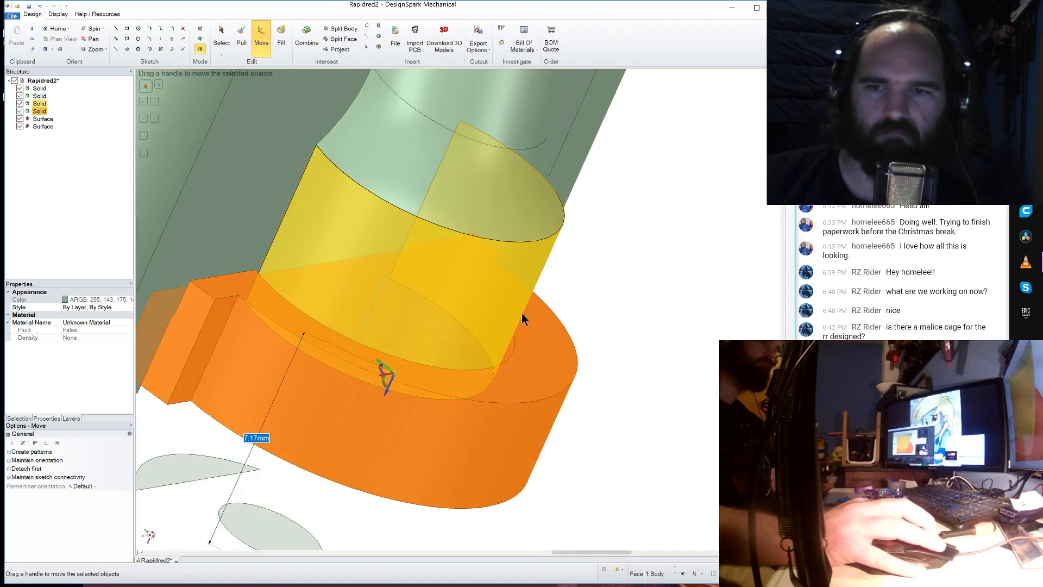
middle_drag(411, 379, 510, 208)
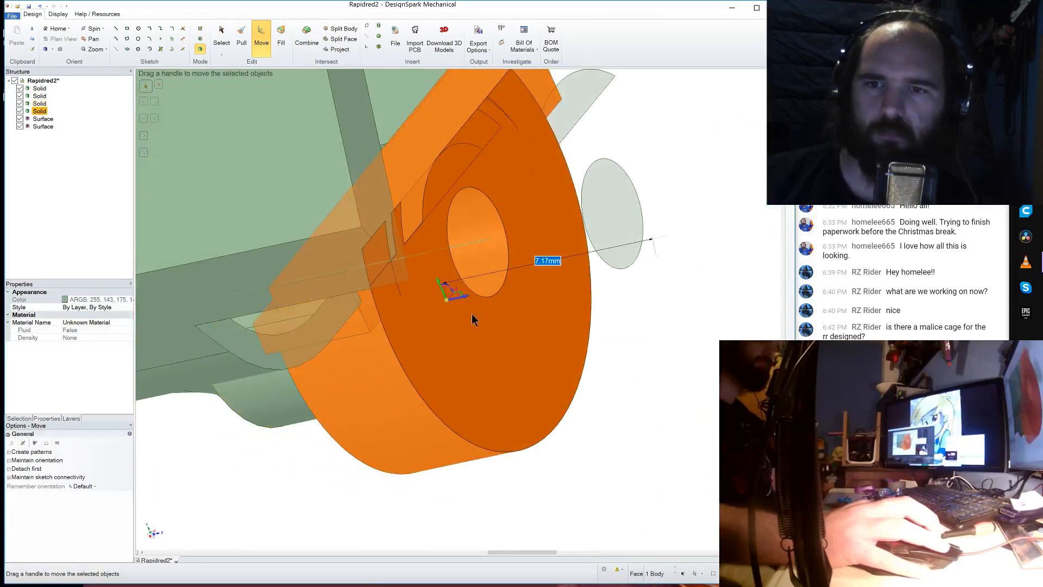
- Move the bracket solid back along its hole axis until it is clear of the screw boss
drag(469, 297, 720, 274)
middle_drag(717, 275, 494, 417)
scroll(494, 417, down, 4)
scroll(494, 417, down, 5)
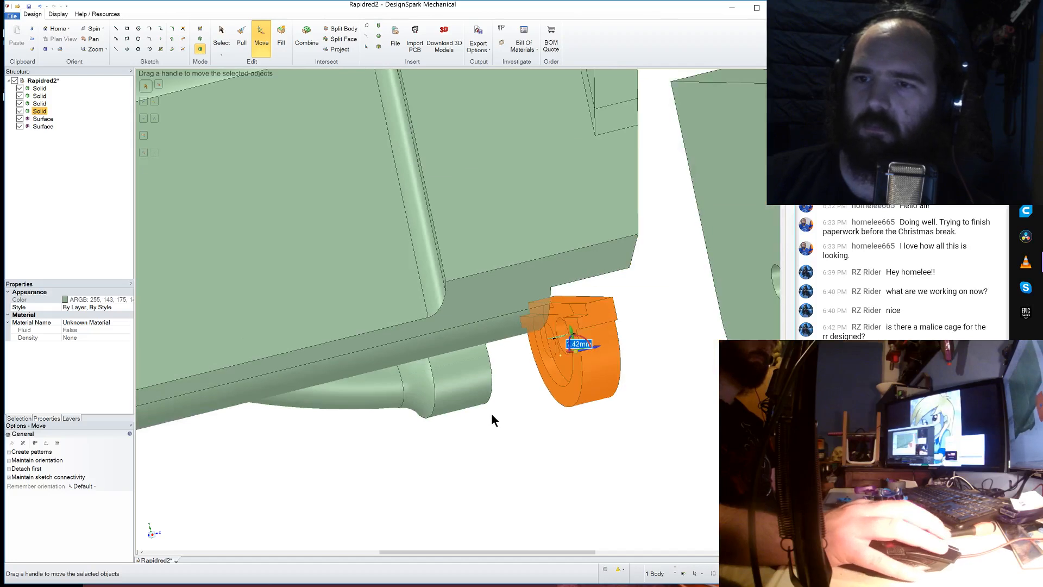
- Delete the two leftover surface bodies
right_click(44, 121)
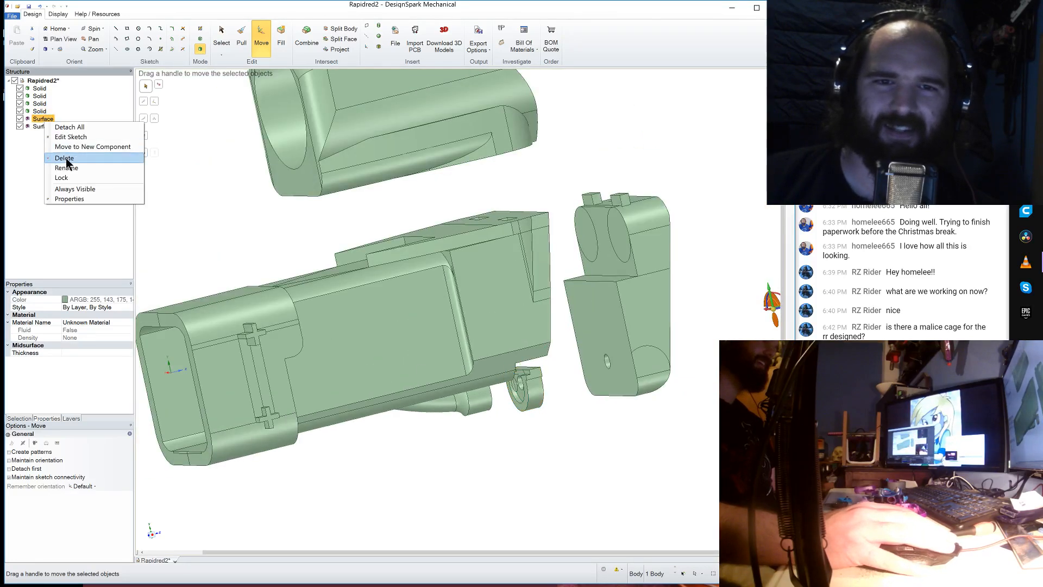
click(65, 156)
right_click(45, 121)
click(65, 156)
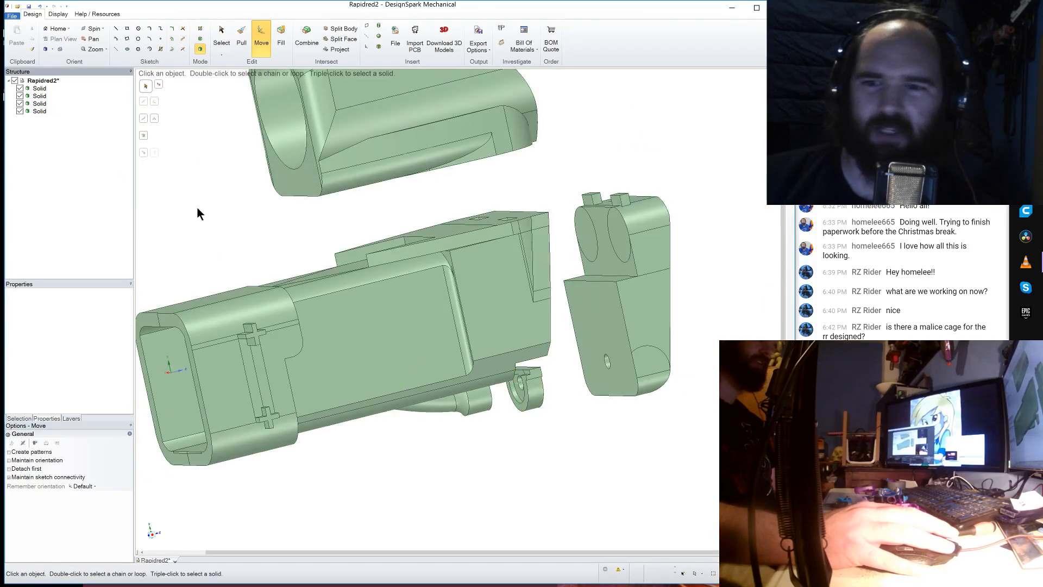
- Examine the leftover edge lines near the straight edge of the bracket's flat outer face
scroll(449, 443, down, 2)
scroll(498, 453, up, 5)
middle_drag(498, 447, 456, 430)
scroll(471, 345, up, 3)
click(471, 350)
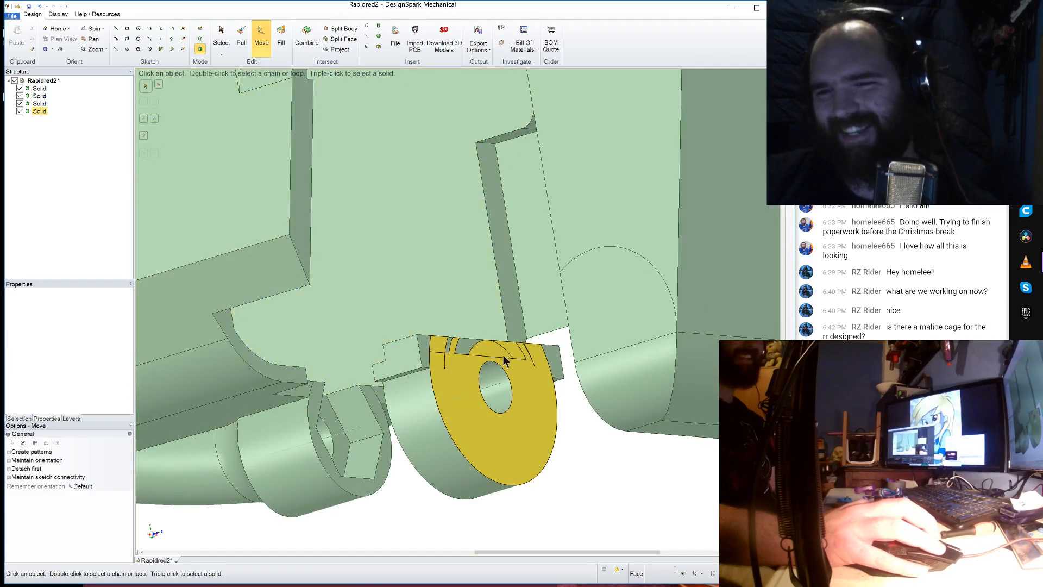
scroll(500, 366, up, 5)
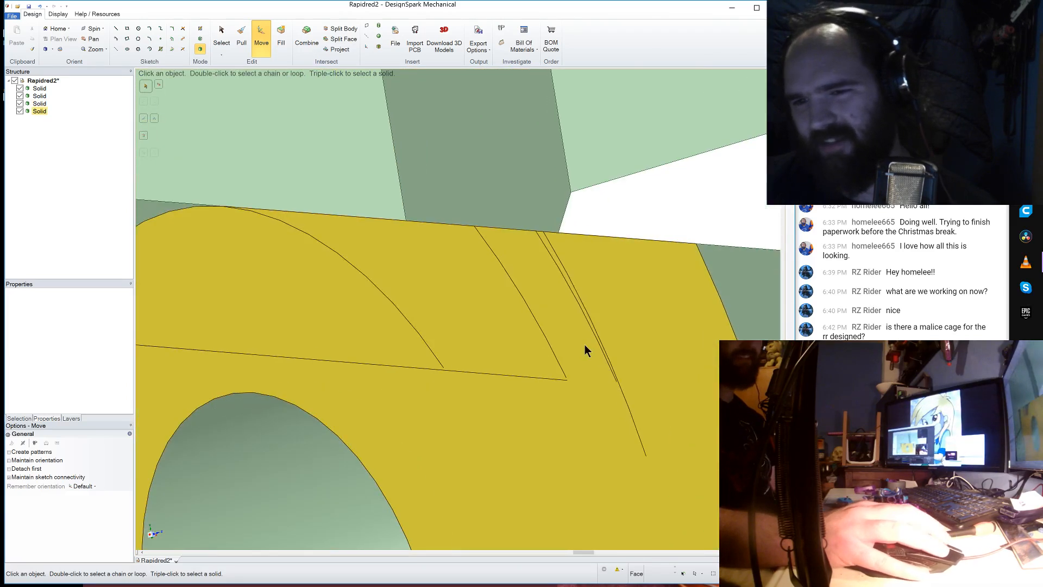
scroll(564, 320, down, 5)
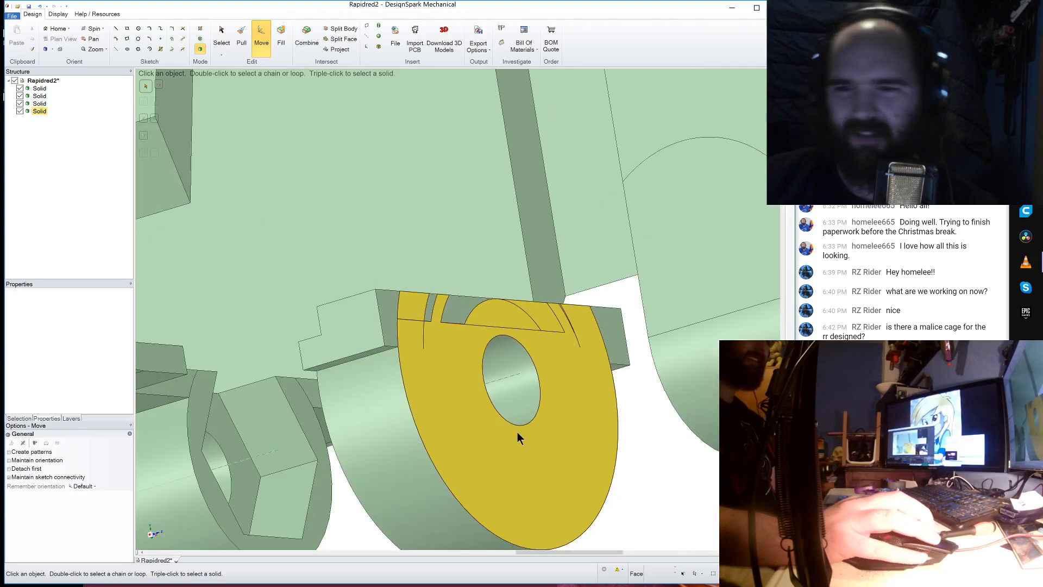
scroll(518, 366, down, 2)
scroll(518, 366, up, 2)
scroll(518, 366, down, 2)
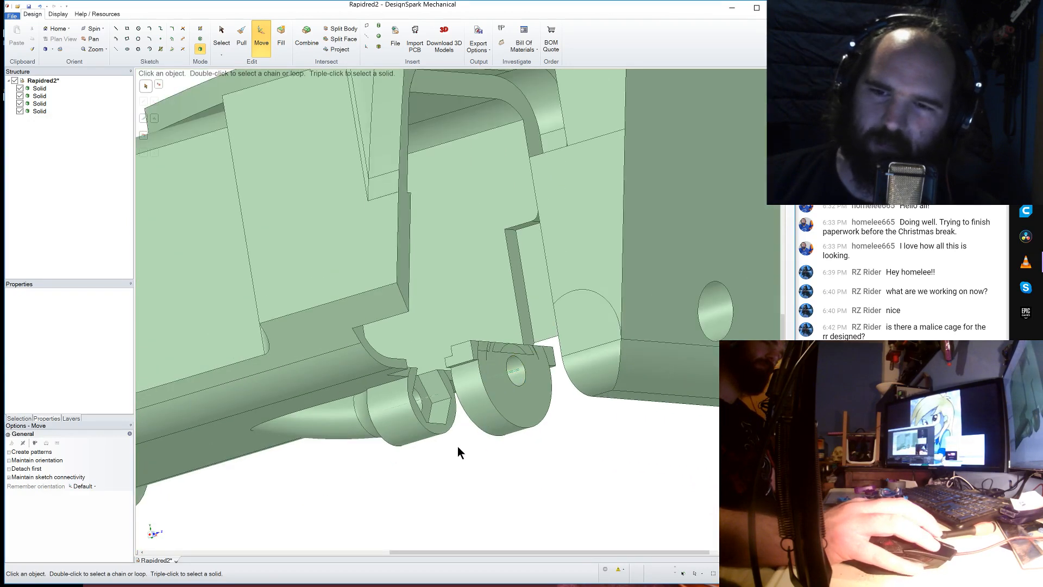
- Check the axes through the bracket's hole and how the recess and outer wall line up around it
middle_drag(457, 446, 524, 408)
scroll(525, 412, up, 4)
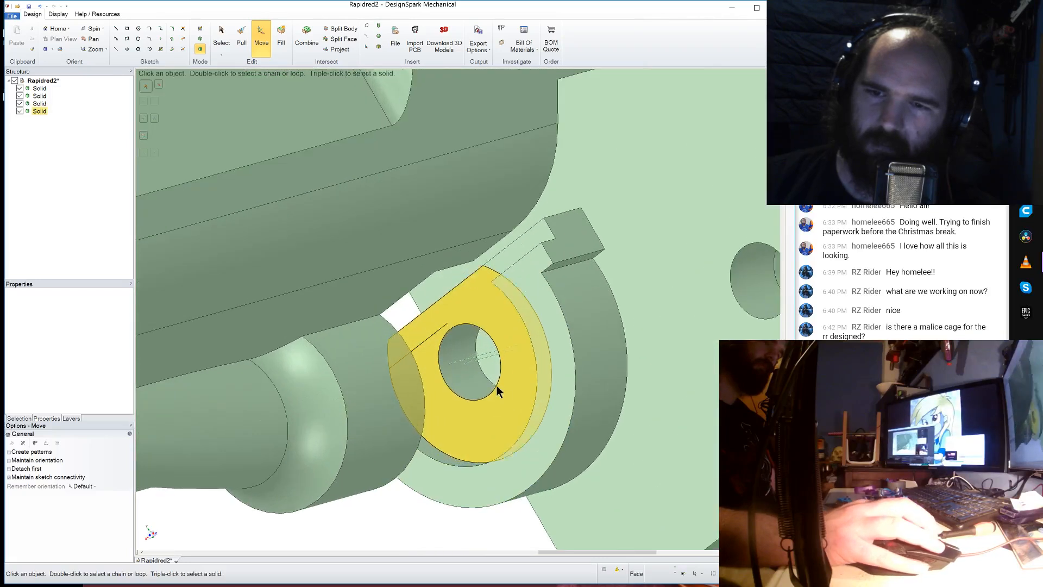
click(463, 358)
click(468, 362)
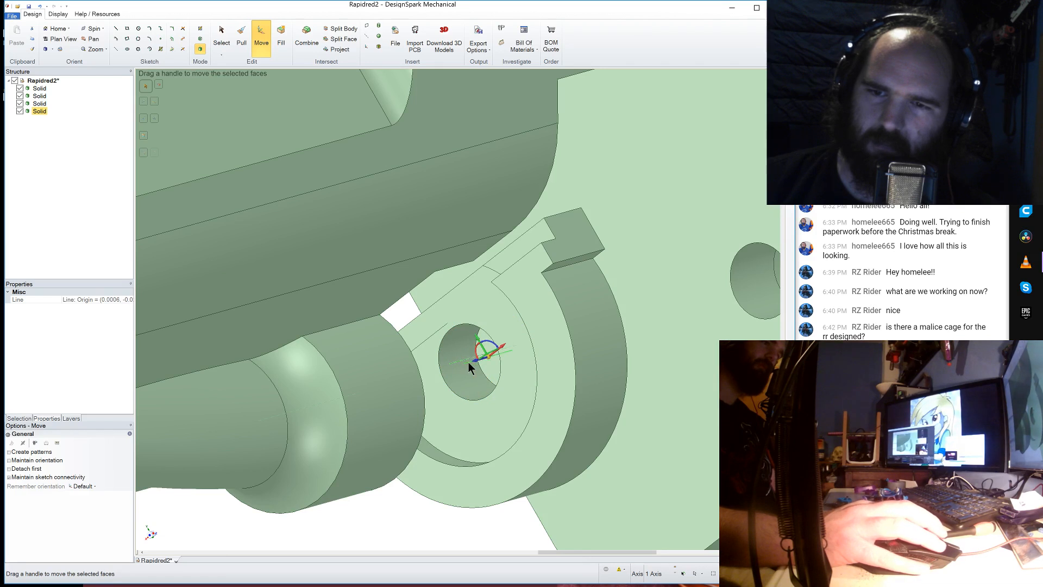
key(ctrl+z)
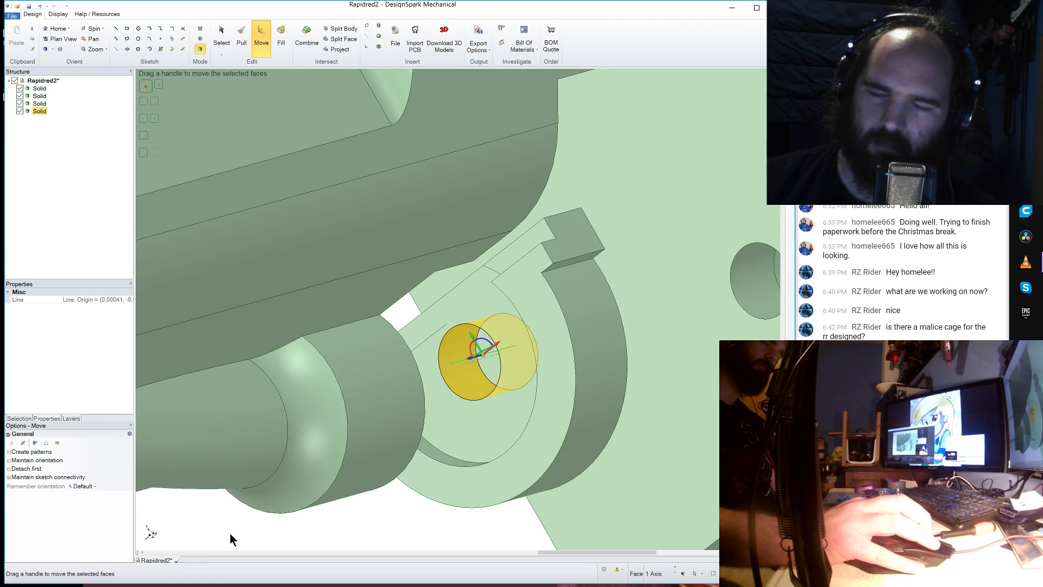
click(152, 536)
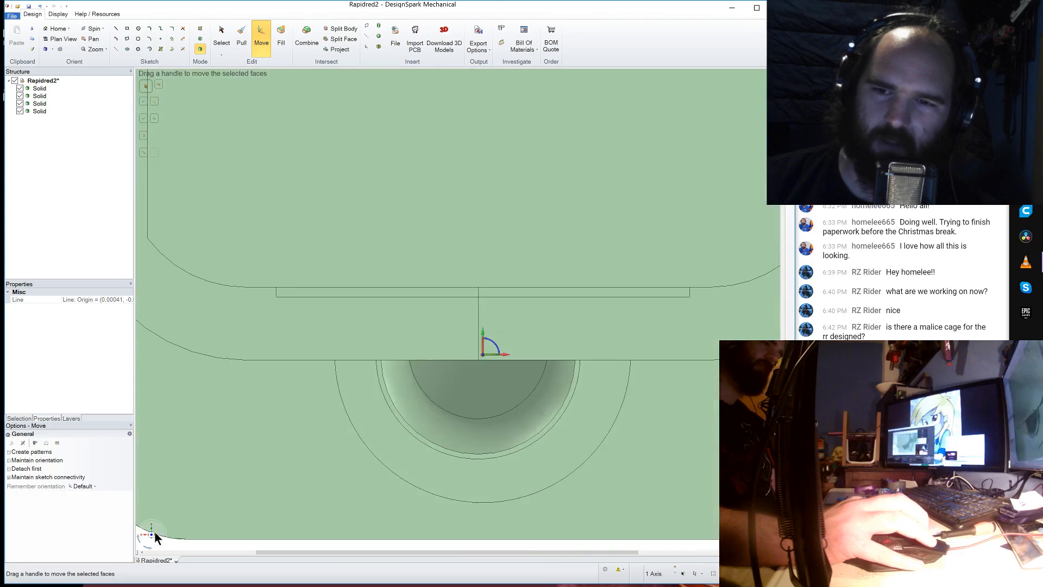
middle_drag(476, 396, 471, 359)
scroll(471, 360, down, 8)
scroll(471, 442, up, 4)
scroll(482, 403, up, 3)
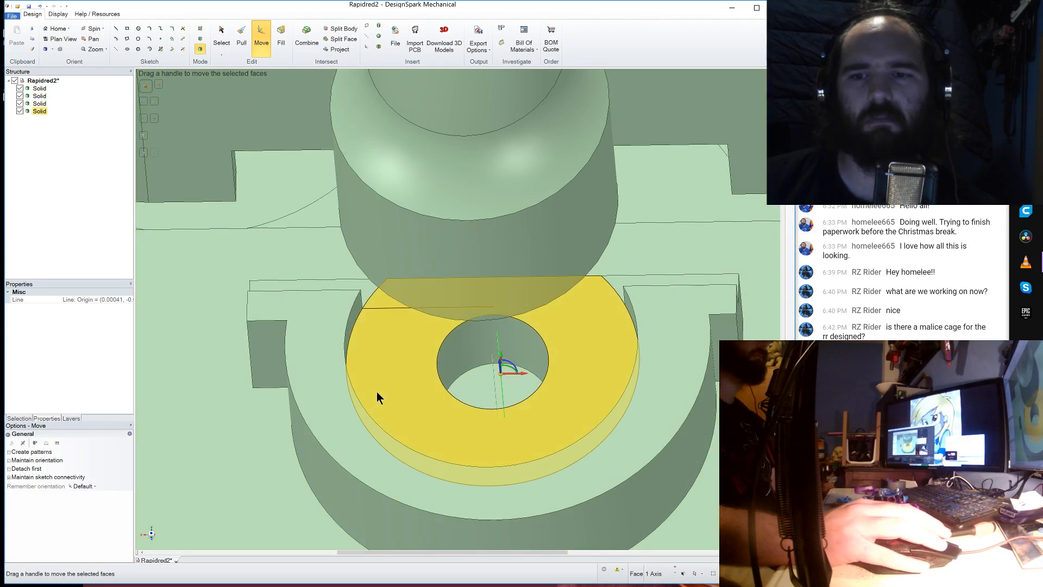
- Sketch a circle about 12.6 mm in diameter on the bracket's face, centred on the hole and reaching the tab's inner corner
click(383, 389)
click(139, 29)
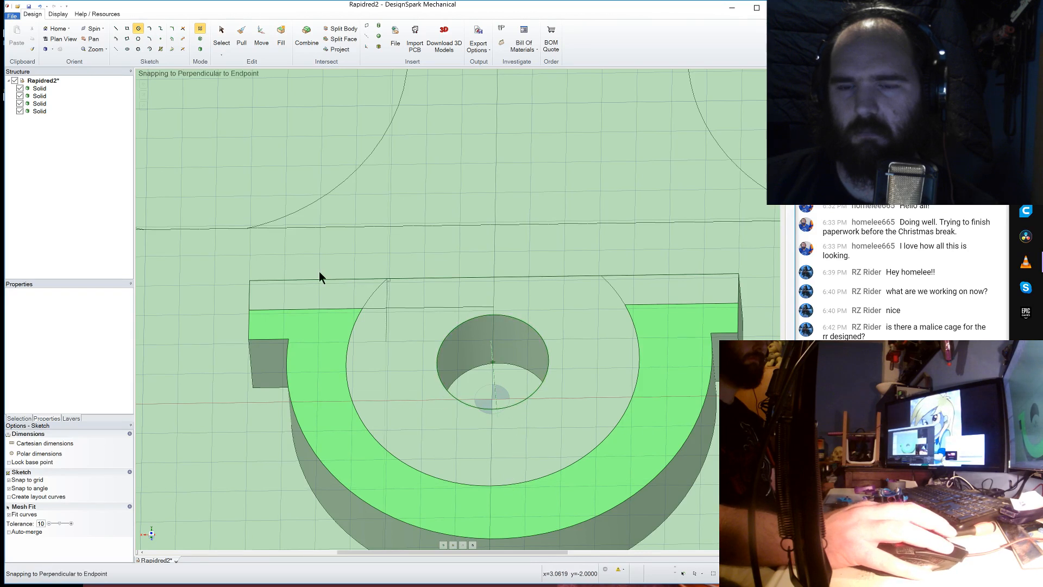
right_click(269, 257)
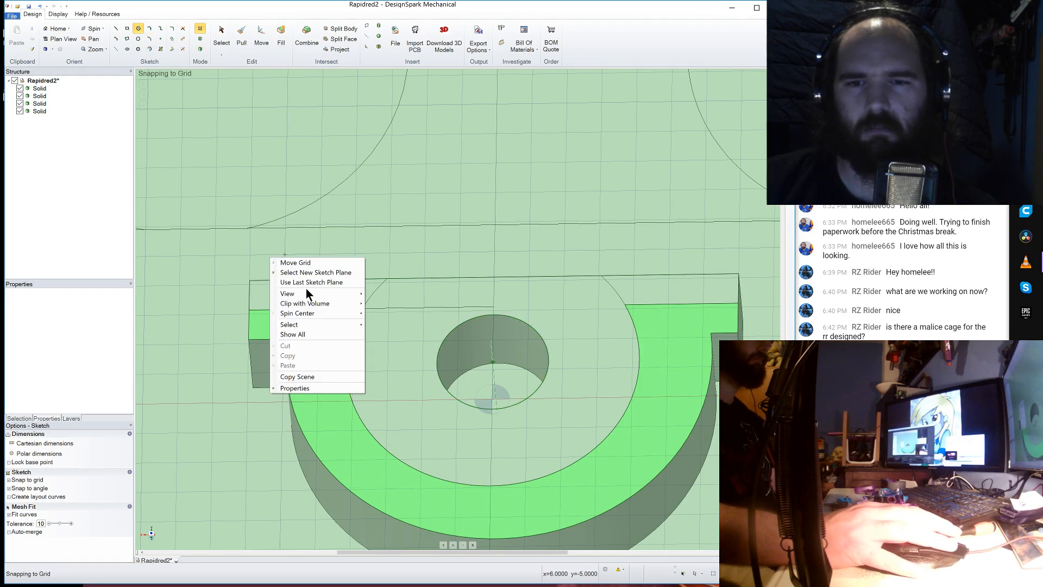
mouse_move(352, 294)
click(397, 305)
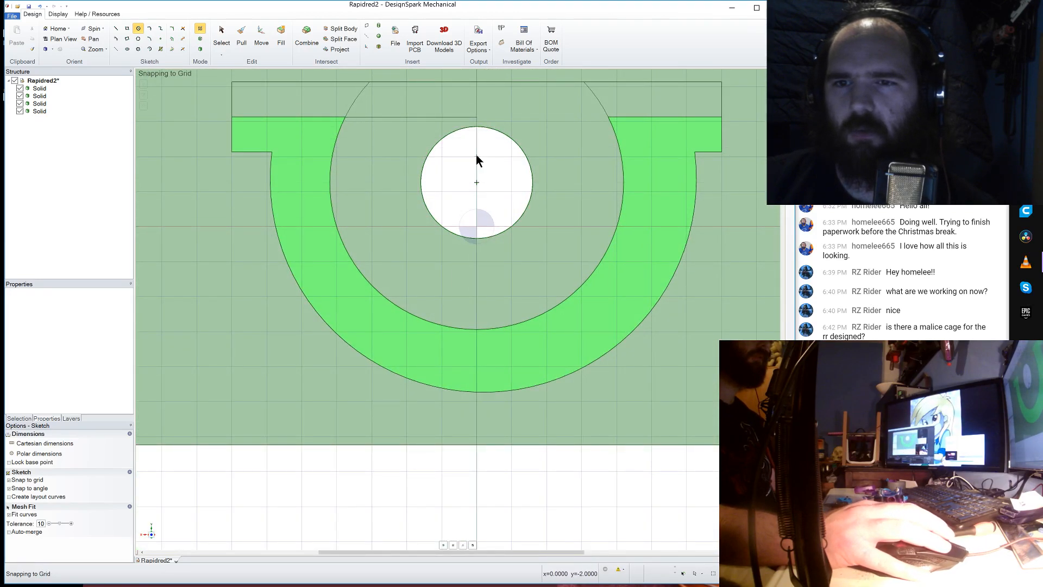
middle_drag(478, 182, 449, 167)
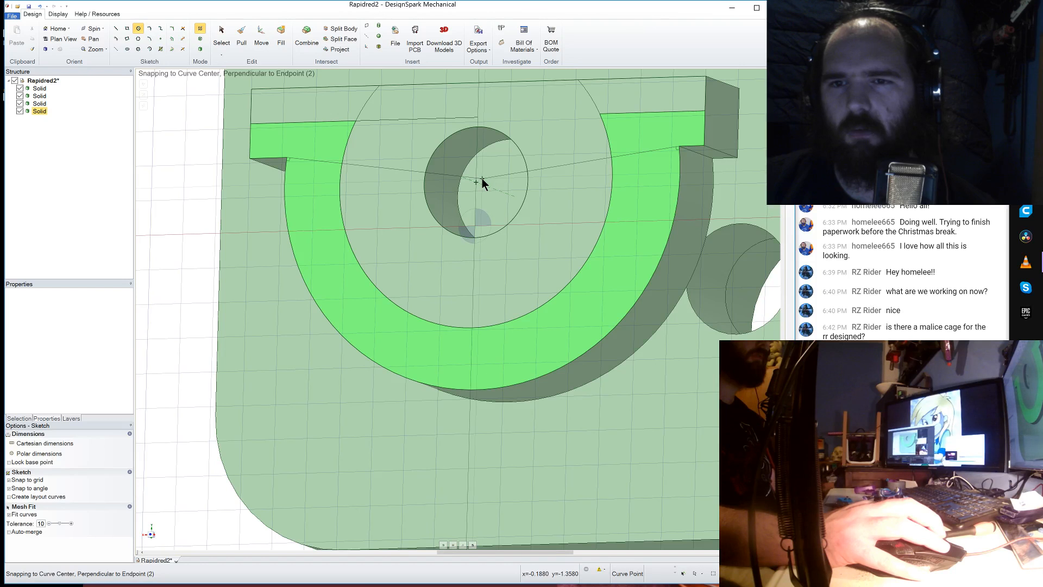
click(481, 178)
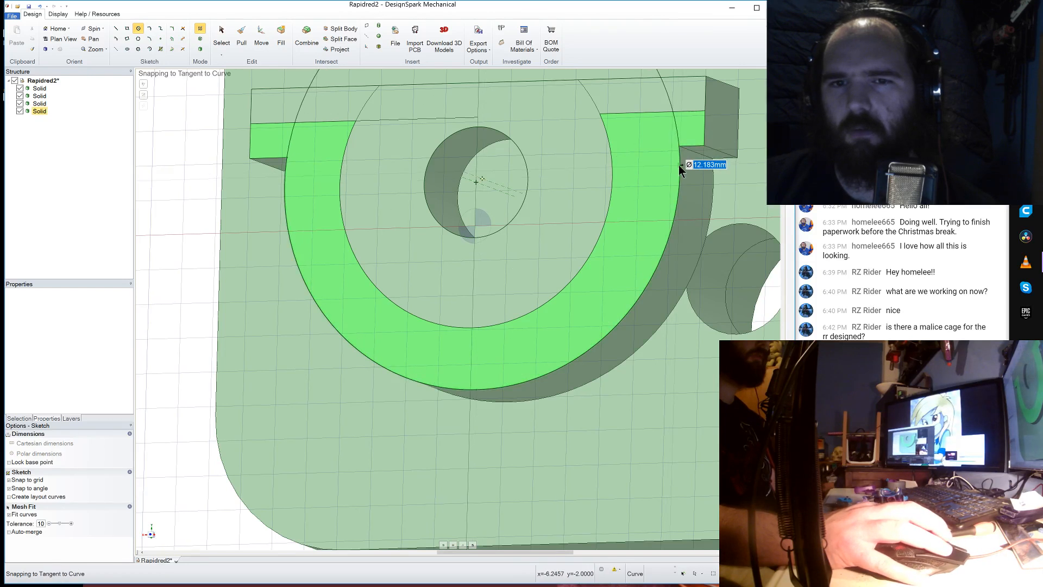
key(Escape)
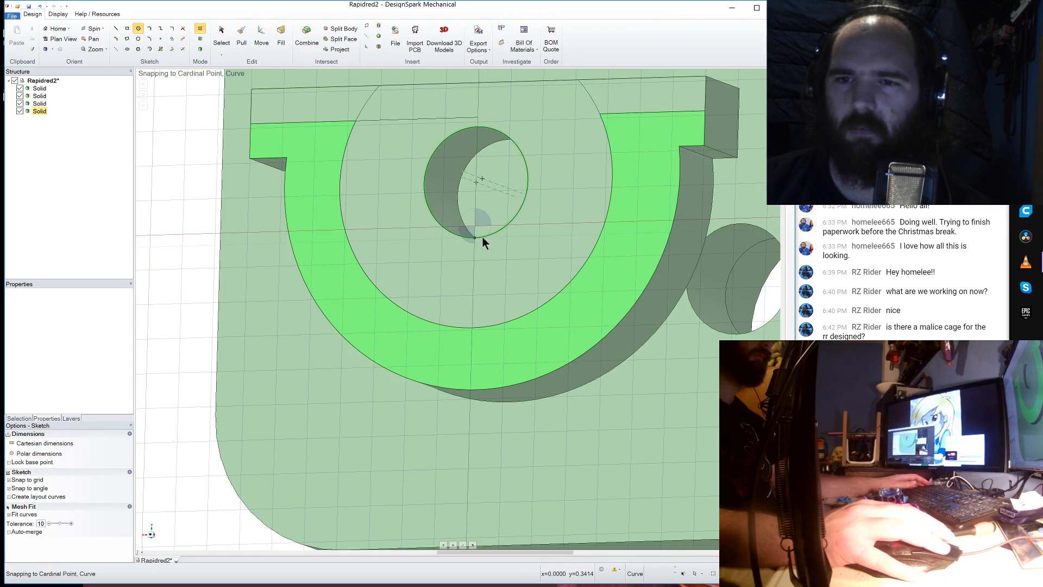
click(475, 182)
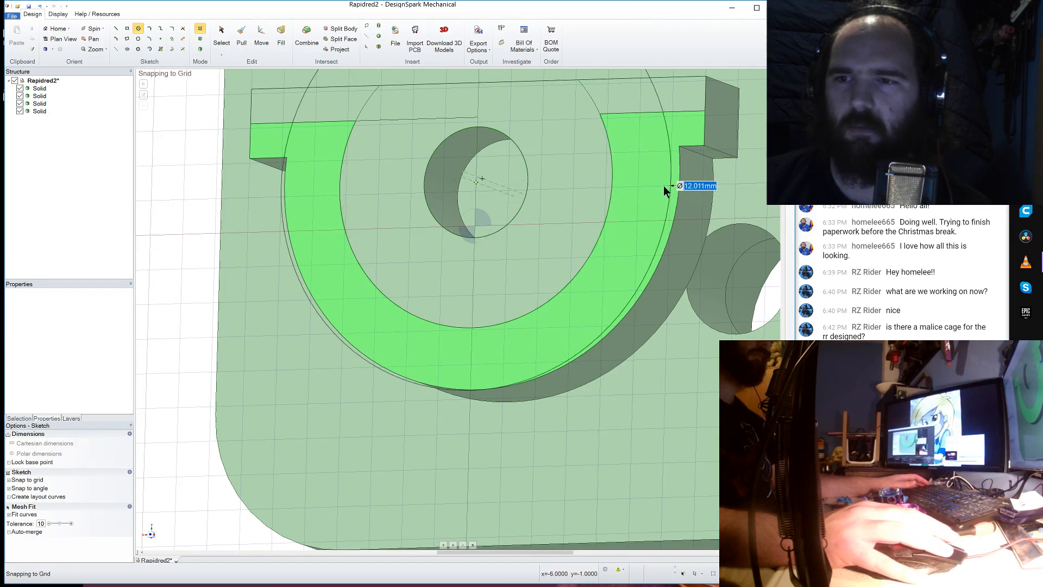
click(680, 147)
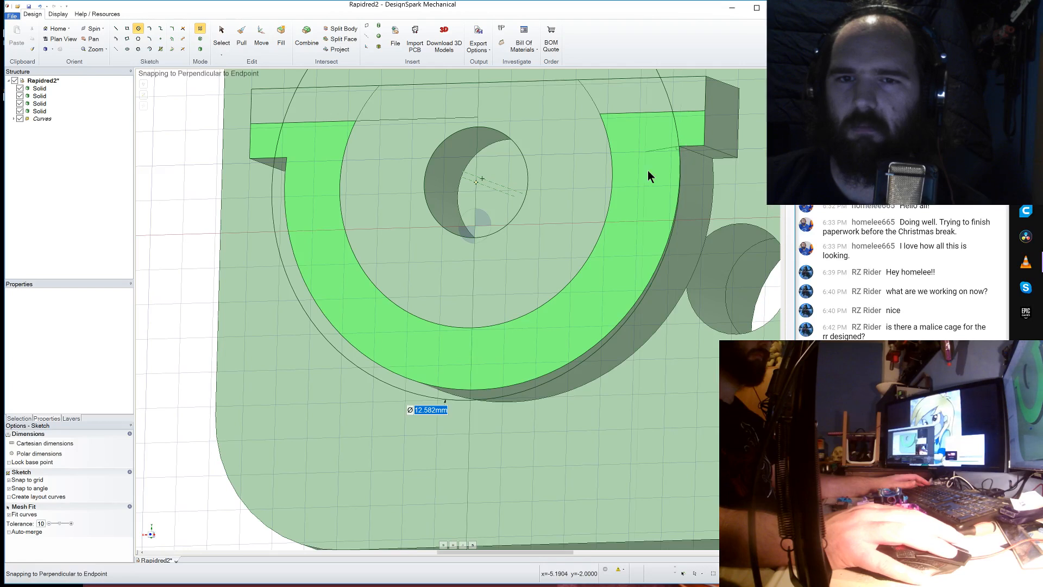
- Pull the sketched ring around the bracket's outer wall up to the face of the bracket's raised rim
click(241, 36)
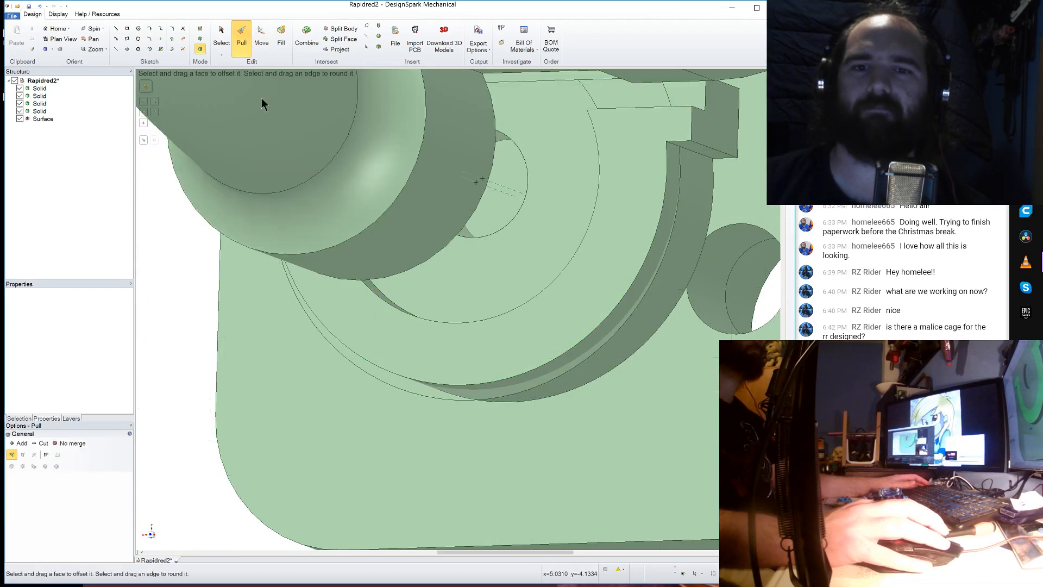
middle_drag(305, 310, 290, 274)
click(298, 296)
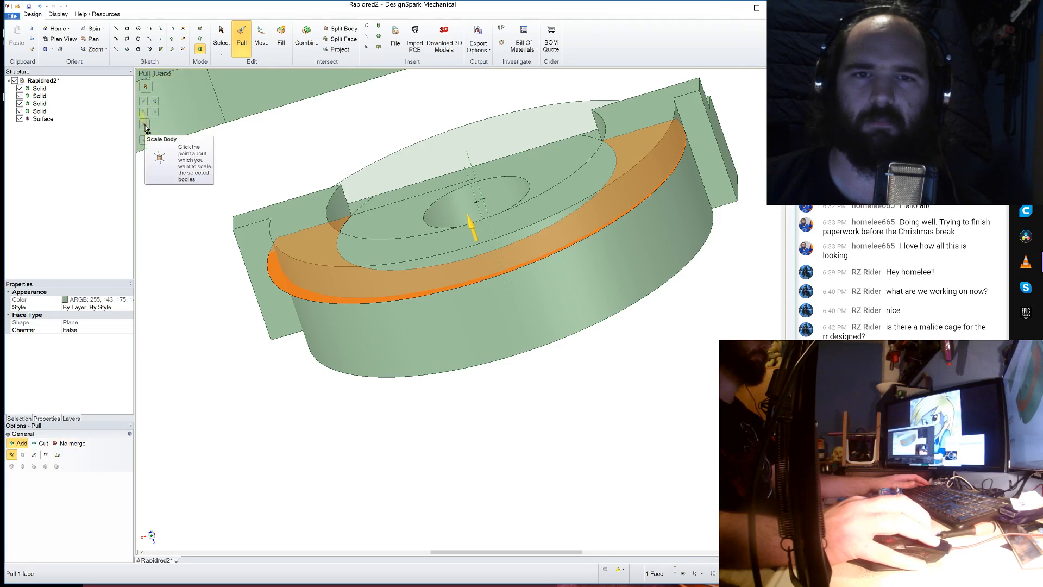
click(291, 229)
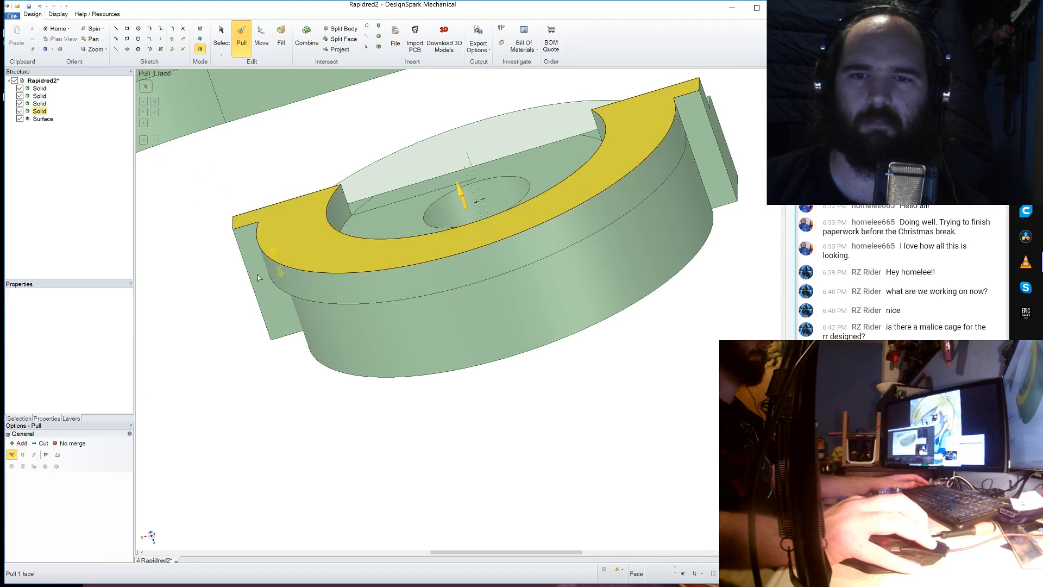
- Pull the stepped underside of the enlarged outer wall up to the bracket's flat outer face
middle_drag(259, 278, 270, 233)
click(270, 231)
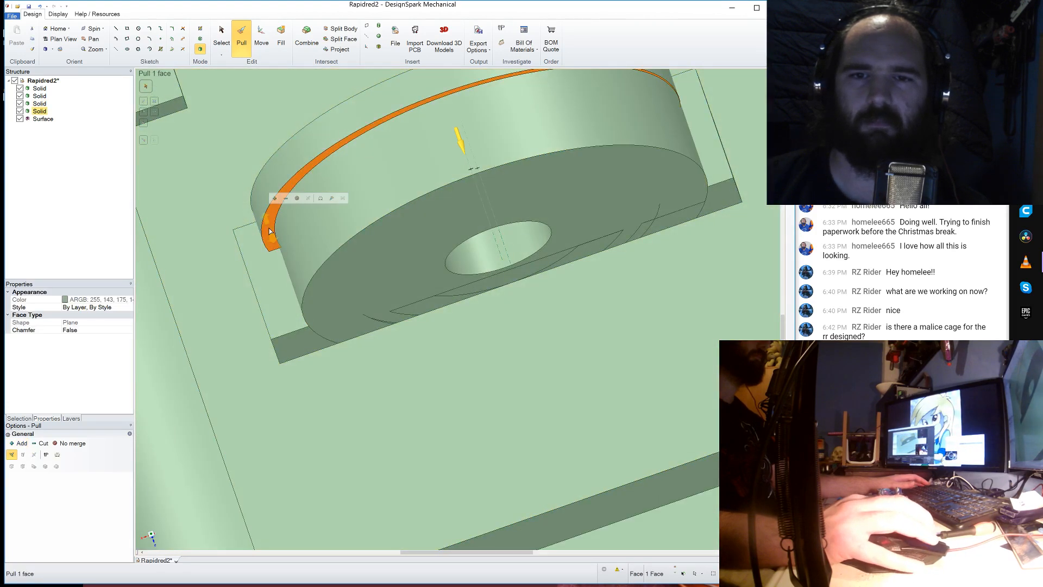
scroll(270, 231, down, 5)
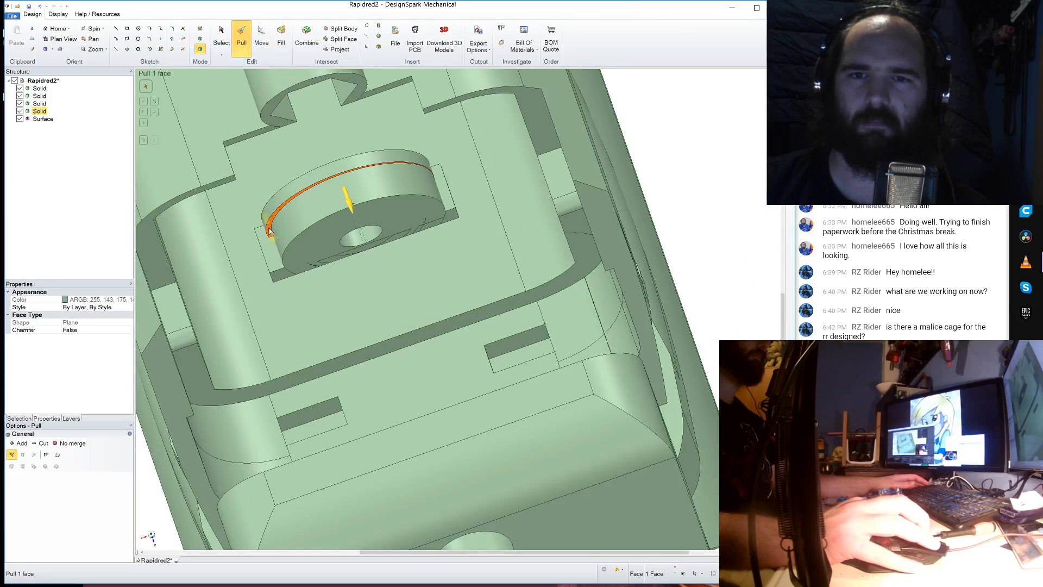
scroll(269, 233, up, 3)
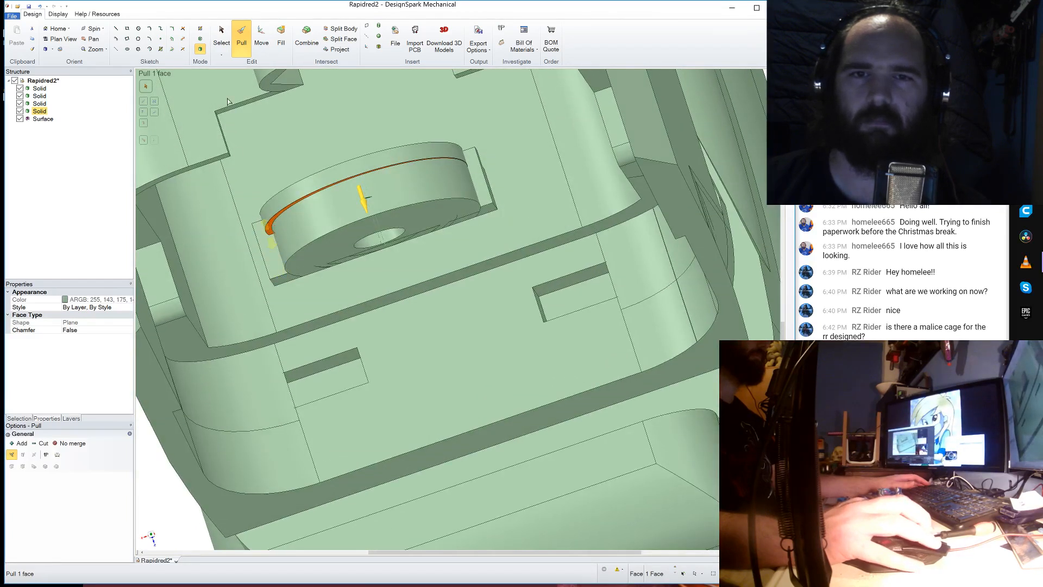
click(147, 141)
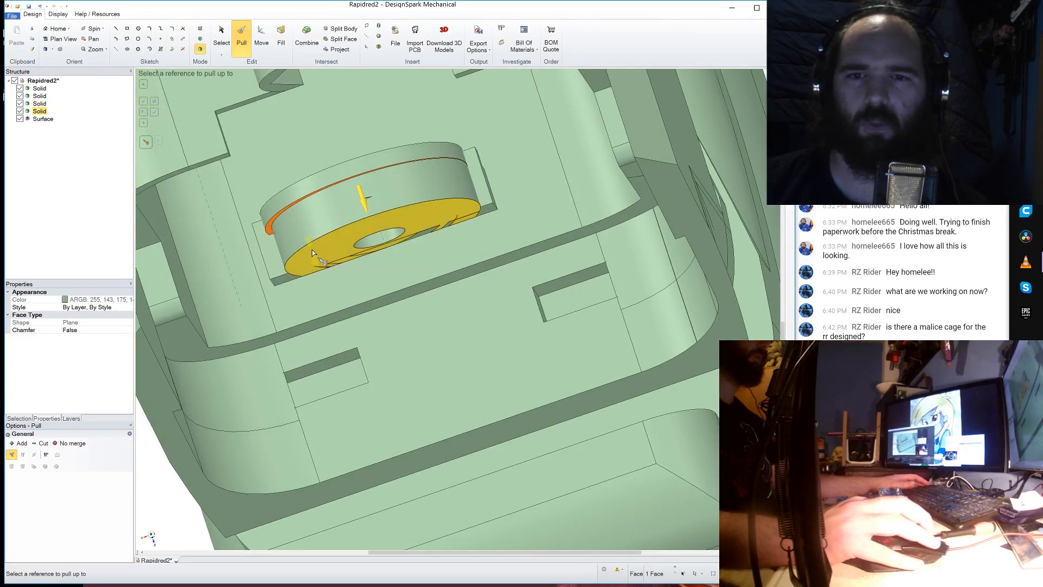
click(311, 255)
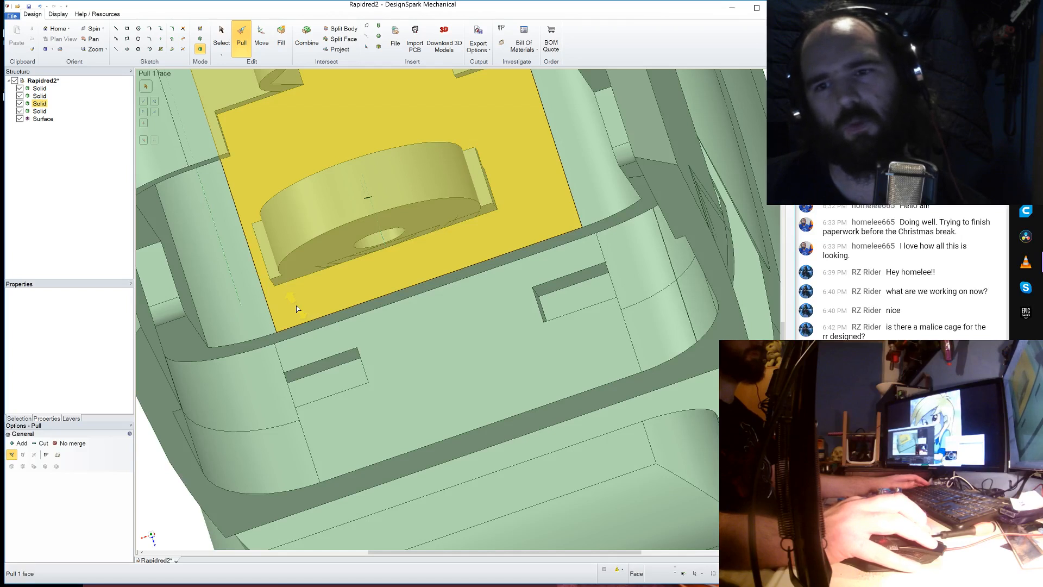
- Delete the surface body left over from the circle sketch on the bracket
middle_drag(408, 224, 413, 278)
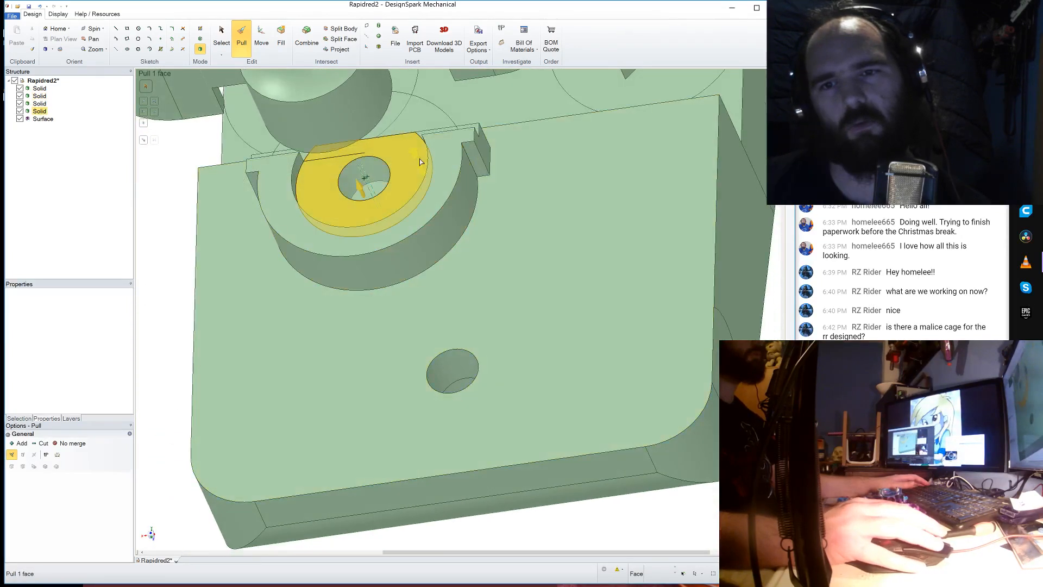
right_click(47, 119)
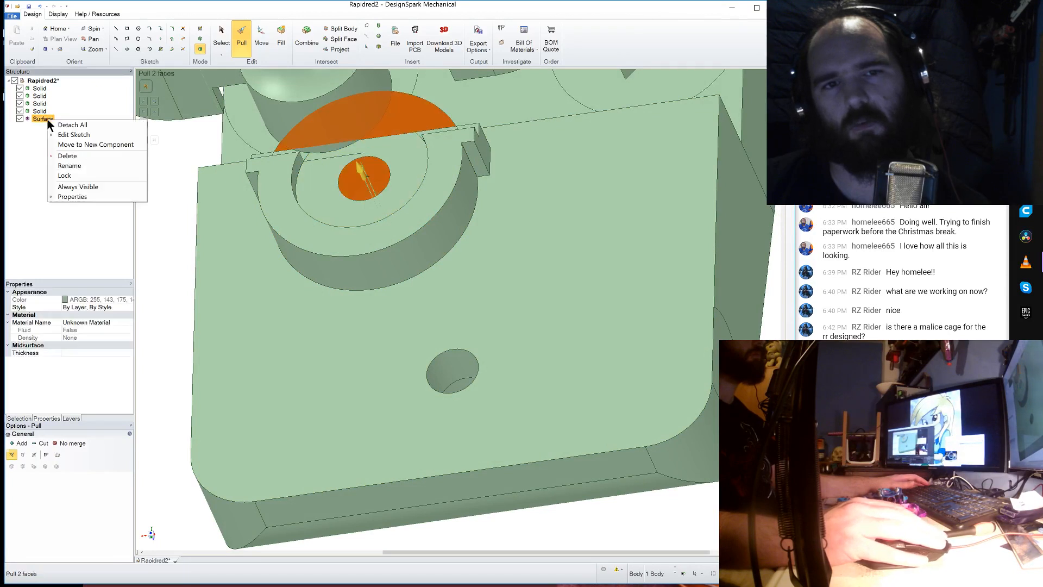
click(76, 156)
- Examine the axes inside the bracket's hole to see whether the hole and the enlarged outer wall share one centre
click(361, 181)
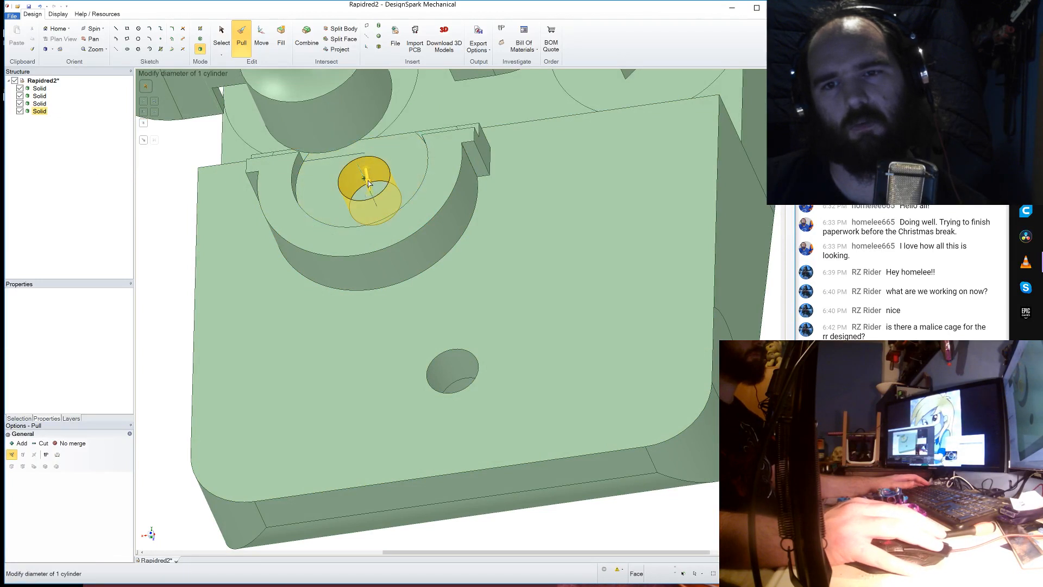
scroll(368, 181, up, 3)
click(360, 181)
click(367, 179)
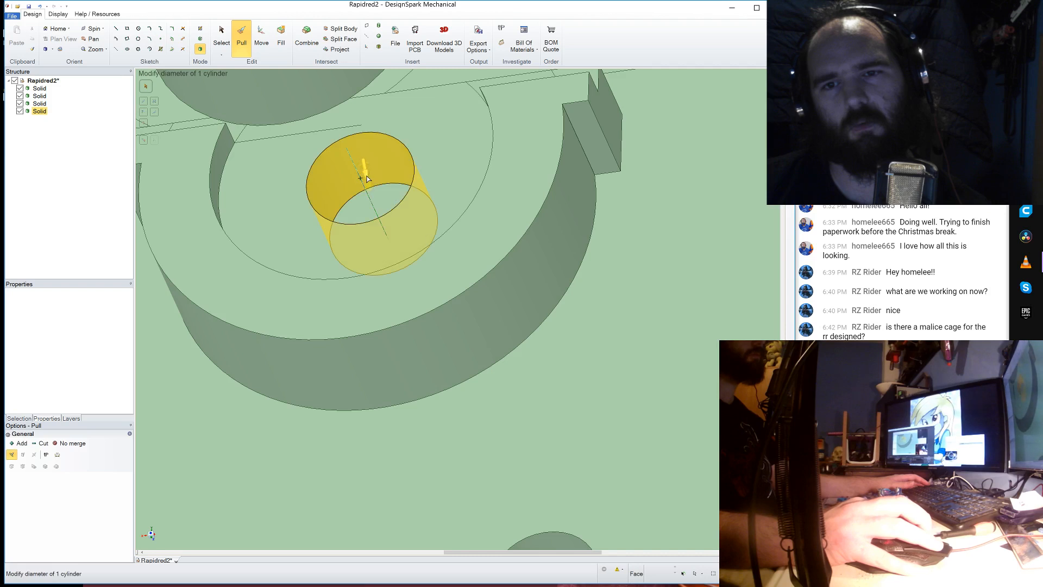
scroll(368, 176, up, 2)
scroll(347, 178, down, 3)
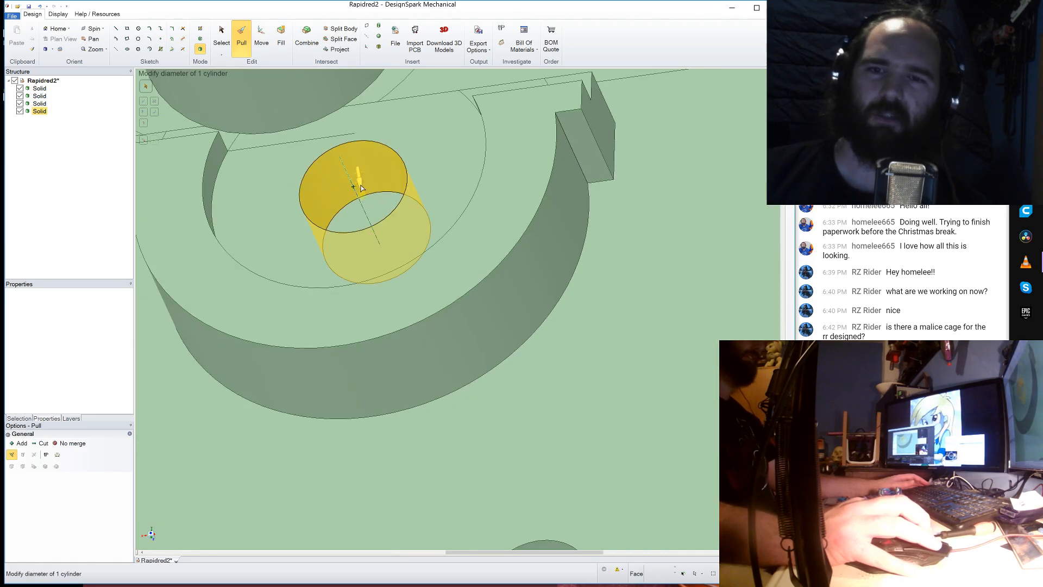
click(374, 202)
click(380, 183)
scroll(380, 184, down, 2)
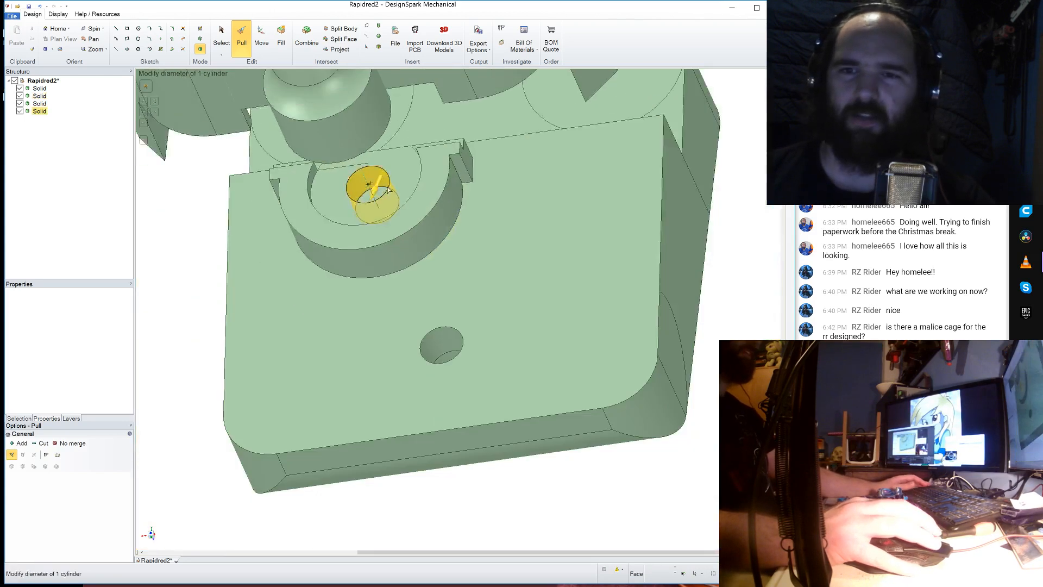
click(389, 185)
mouse_move(389, 184)
middle_down()
mouse_move(401, 201)
mouse_move(374, 199)
mouse_move(368, 185)
mouse_move(390, 199)
mouse_move(382, 191)
middle_up()
click(369, 190)
scroll(369, 190, up, 3)
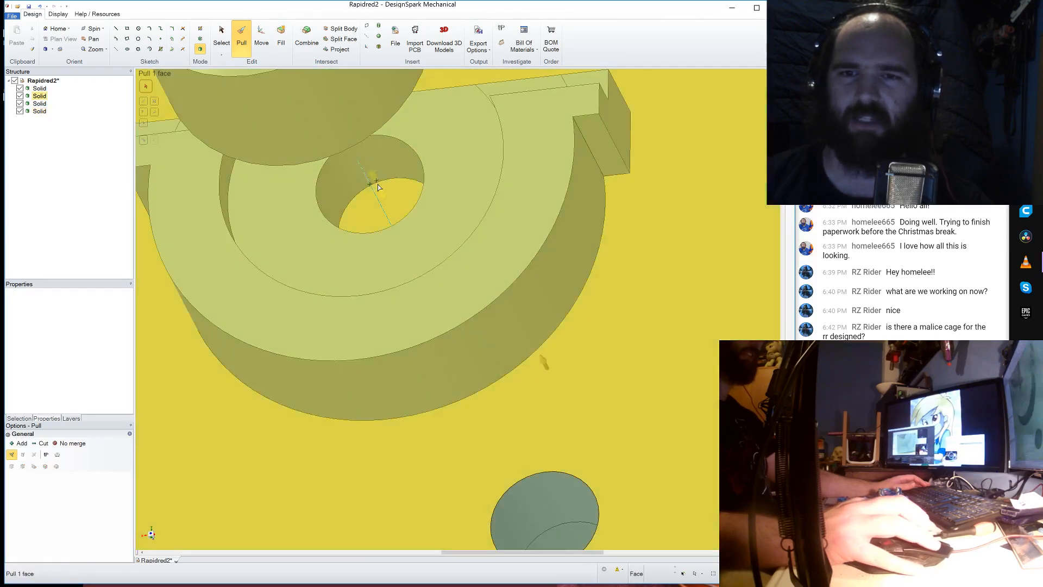
click(378, 185)
click(386, 210)
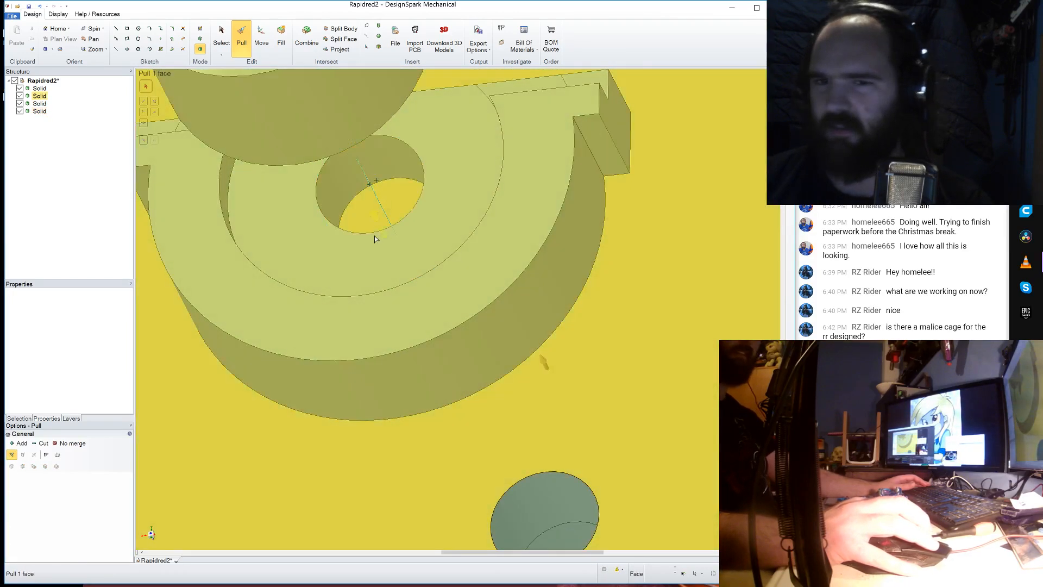
scroll(394, 213, down, 3)
middle_drag(398, 216, 378, 186)
click(378, 186)
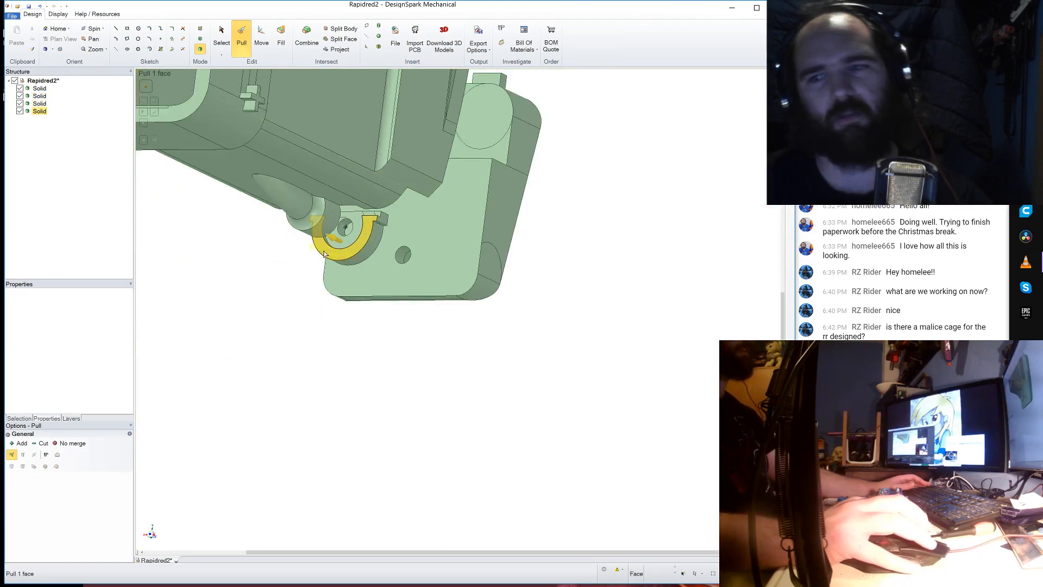
- Try to rotate the bracket's cylindrical outer wall face by 180° with the Move tool
middle_drag(426, 333, 356, 317)
scroll(516, 245, down, 5)
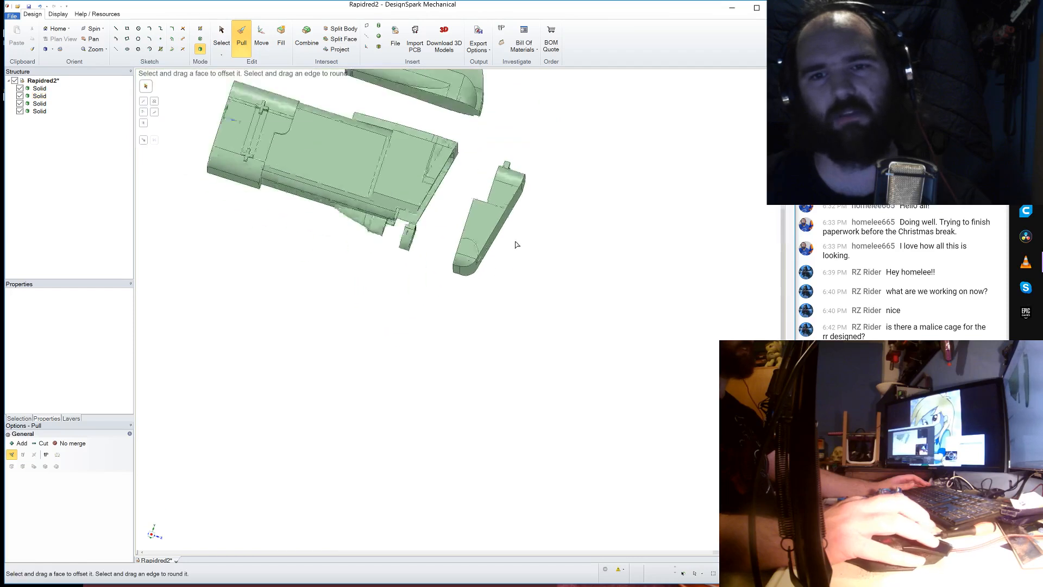
middle_drag(396, 284, 449, 281)
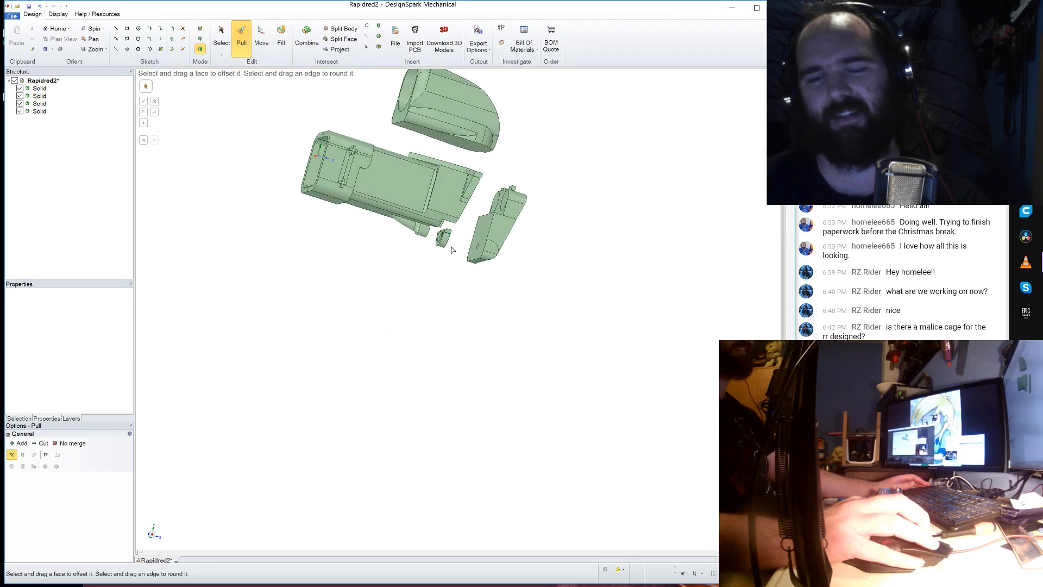
scroll(452, 250, up, 8)
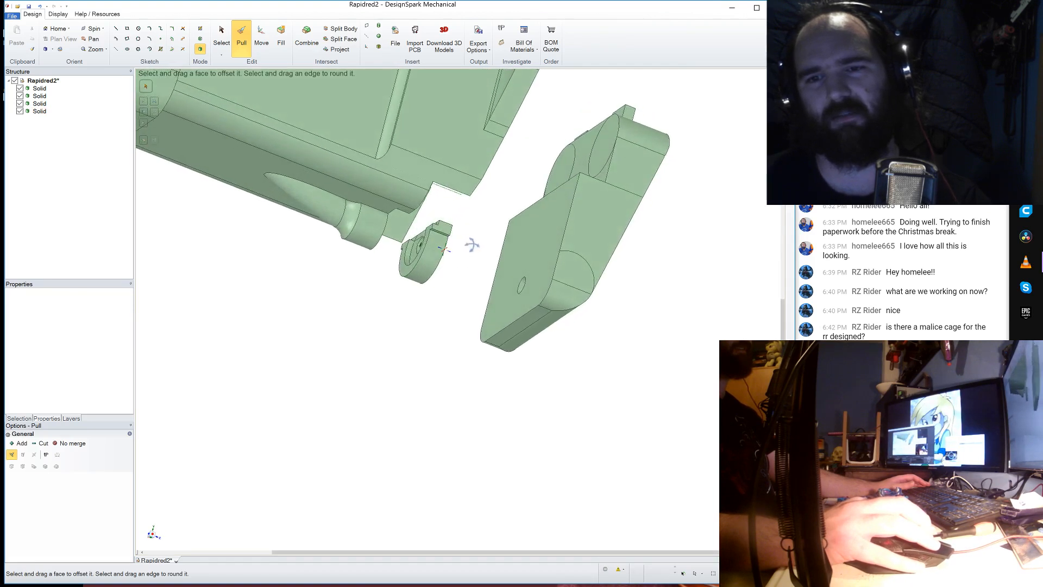
click(262, 36)
scroll(336, 291, down, 5)
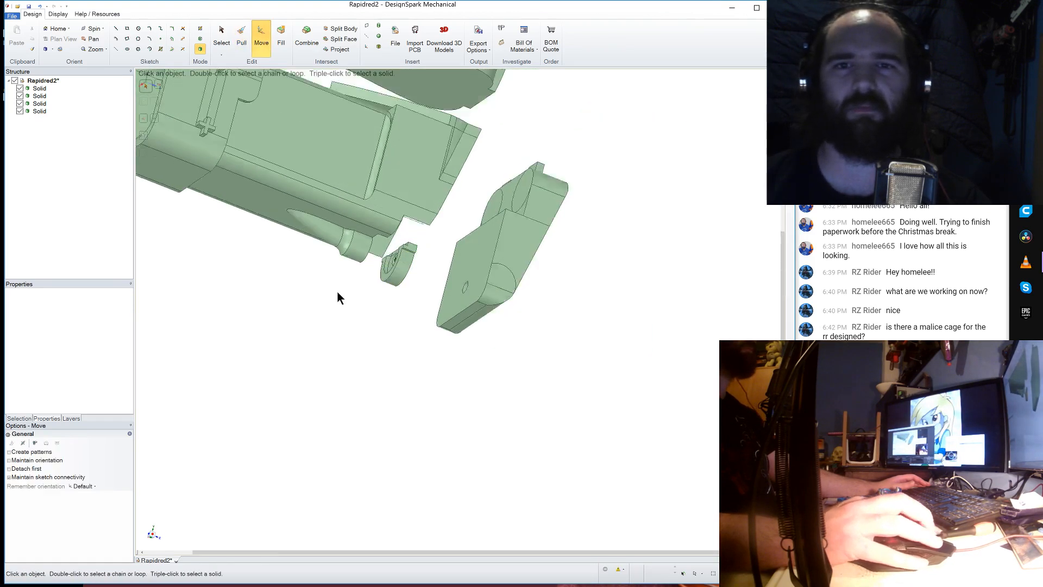
click(382, 271)
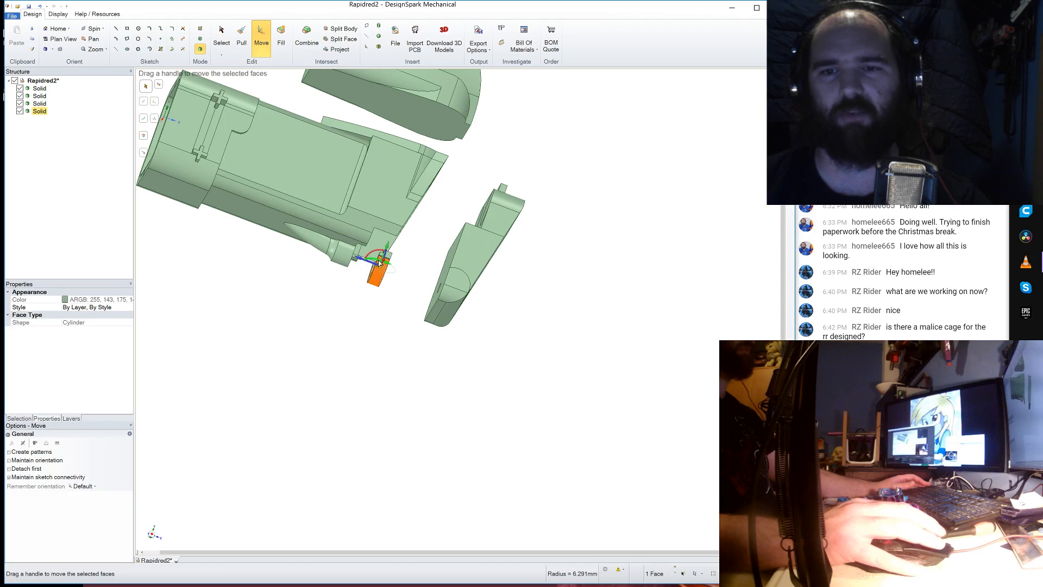
scroll(375, 266, up, 2)
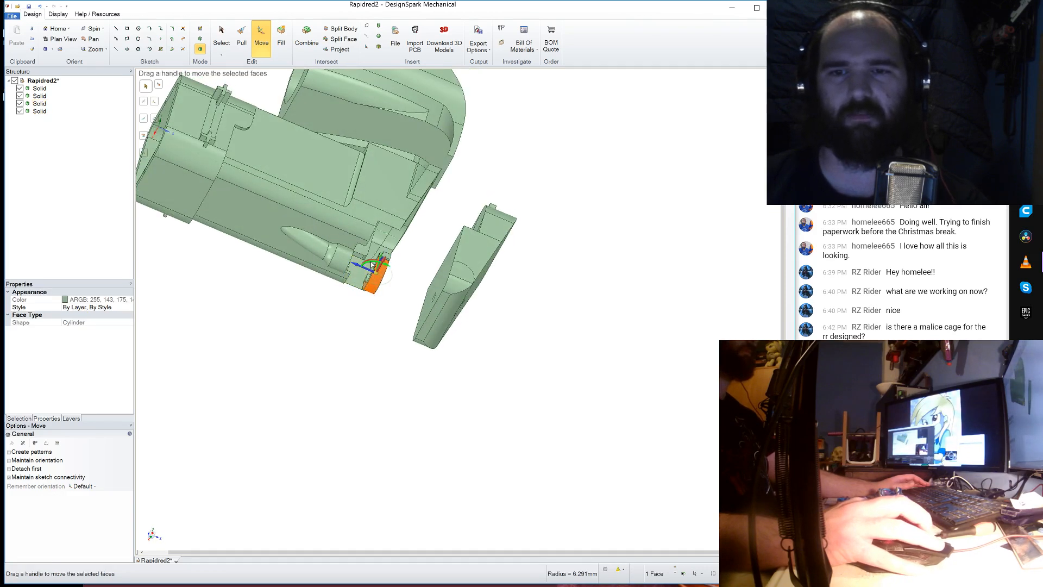
click(372, 265)
text(18)
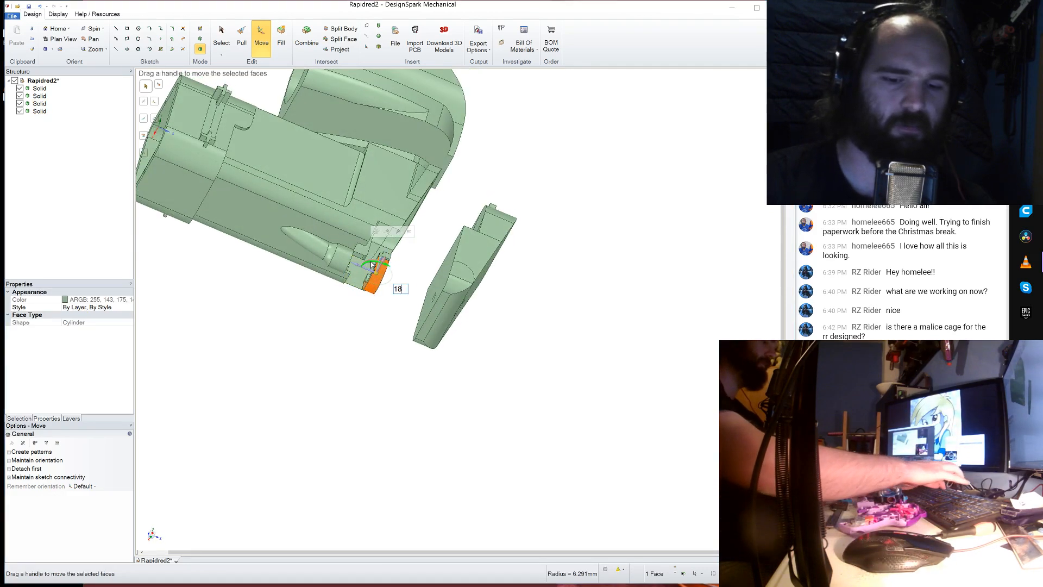
text(0)
key(Return)
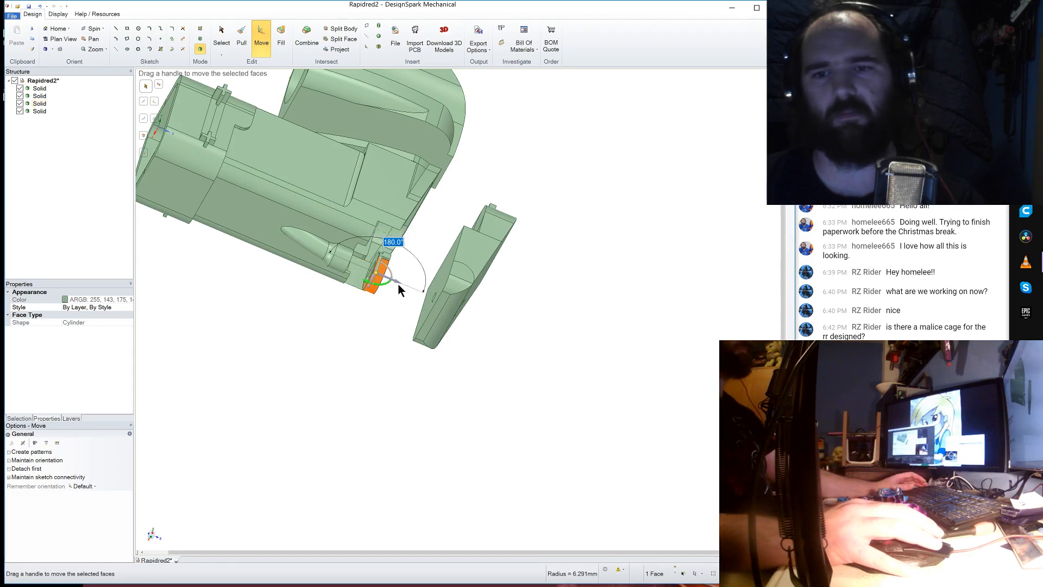
mouse_move(387, 293)
middle_down()
mouse_move(305, 338)
mouse_move(400, 289)
middle_up()
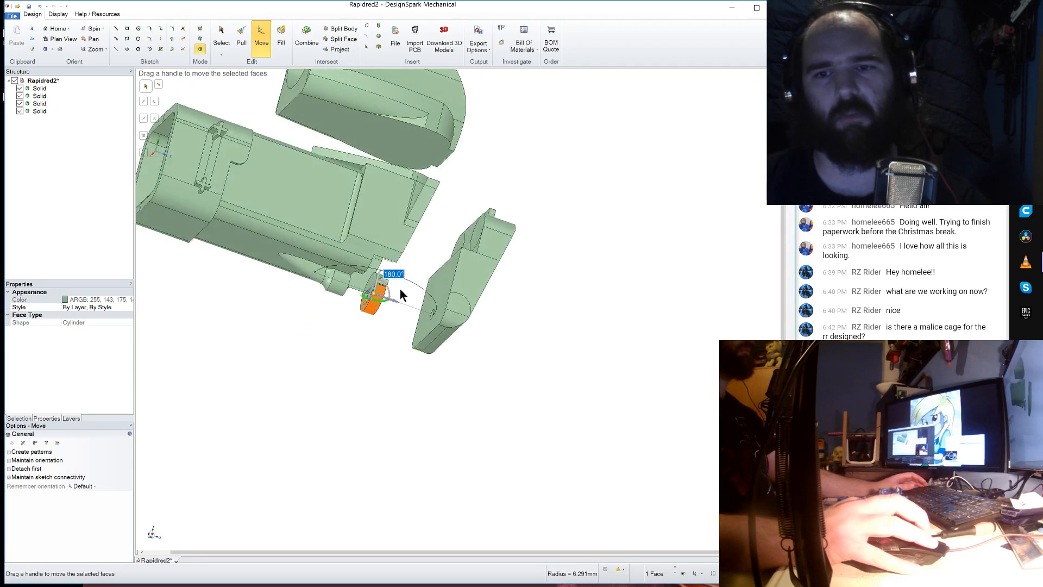
click(385, 281)
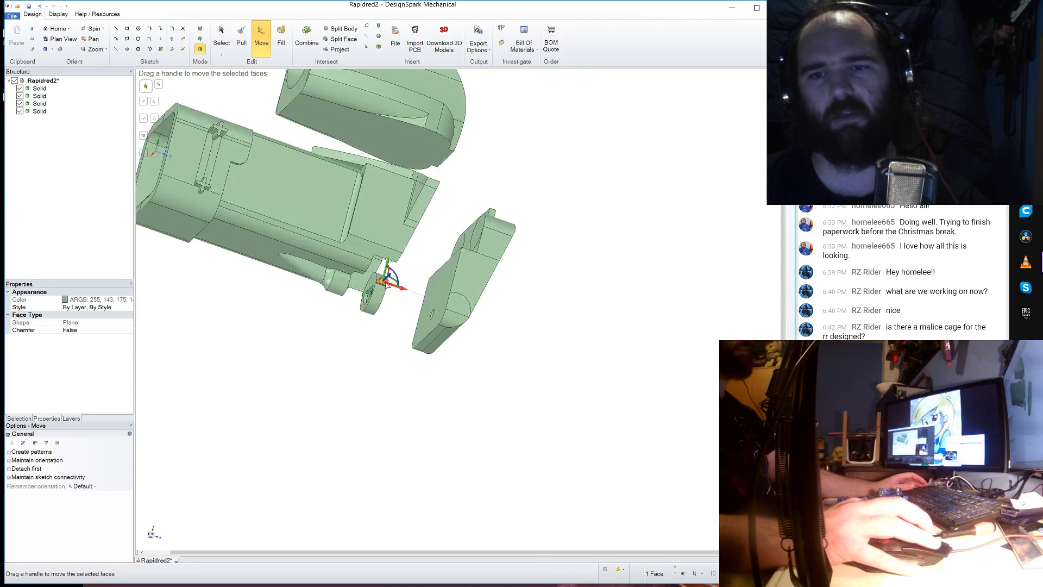
click(127, 30)
scroll(383, 282, up, 4)
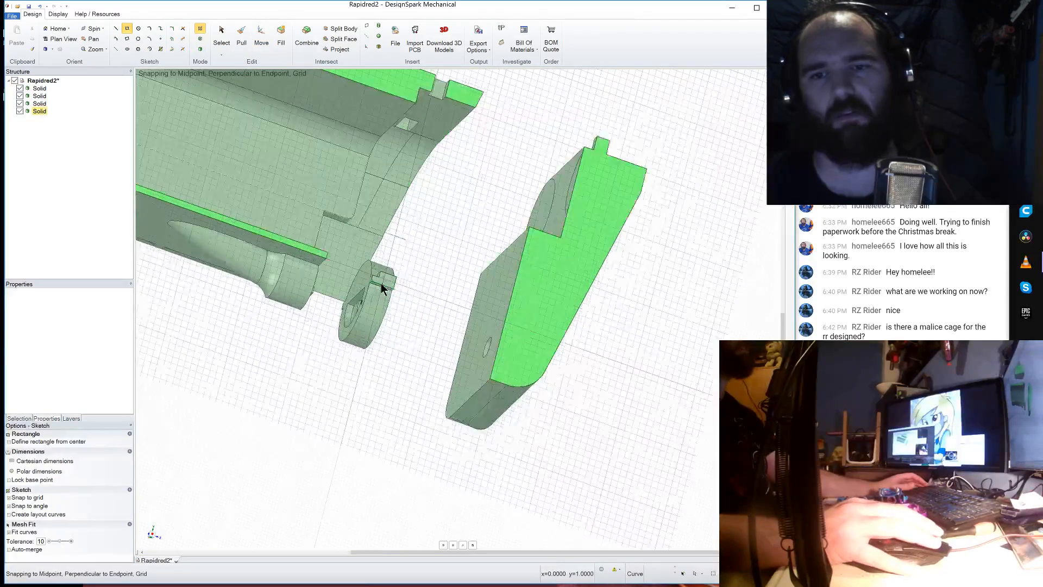
mouse_move(392, 311)
middle_down()
mouse_move(321, 295)
mouse_move(403, 315)
middle_up()
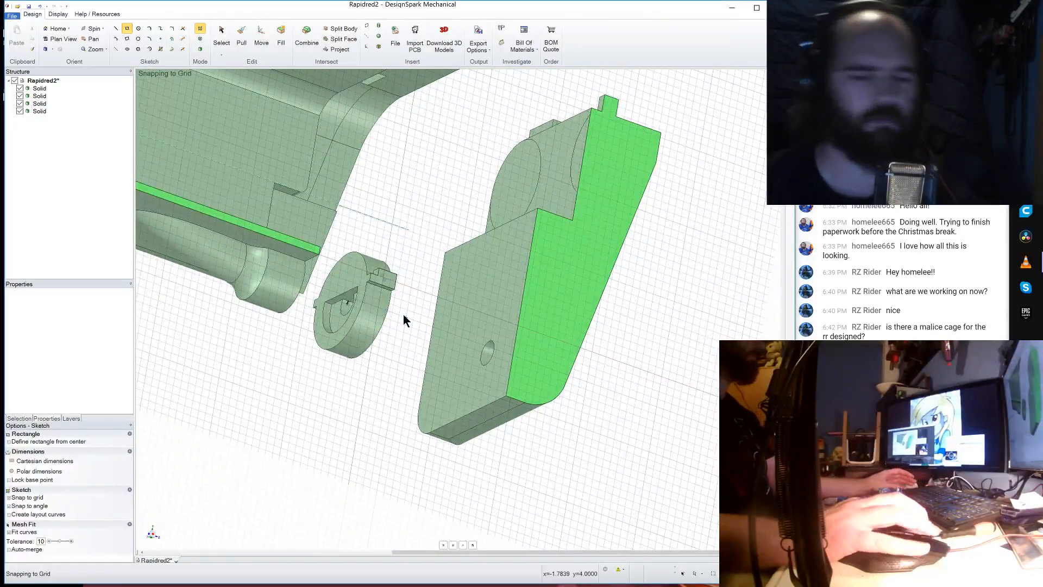
- Undo the 180° rotation of the outer wall face while keeping the leftover surface body deleted
key(m)
scroll(381, 300, up, 5)
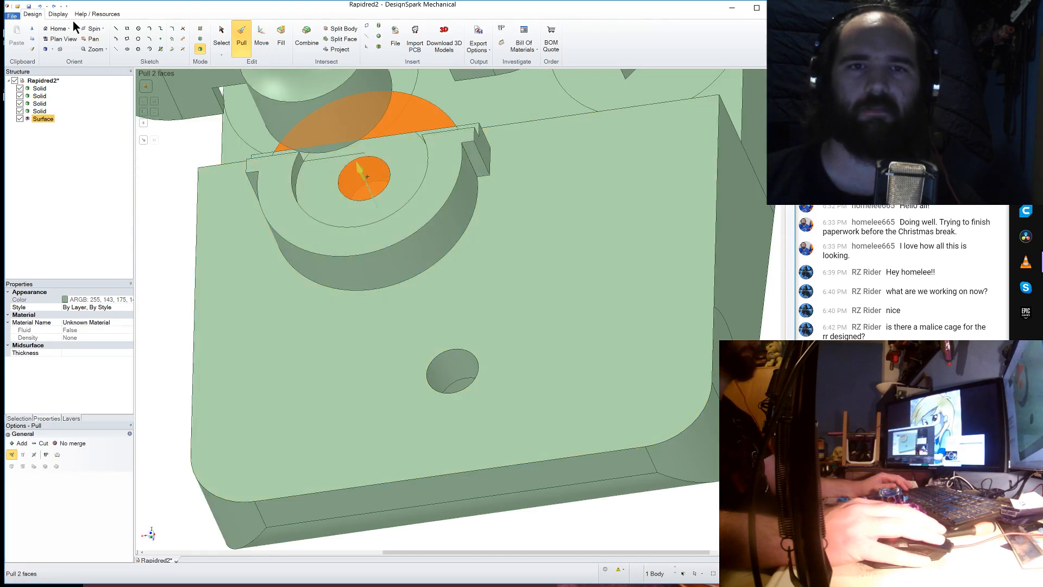
click(54, 7)
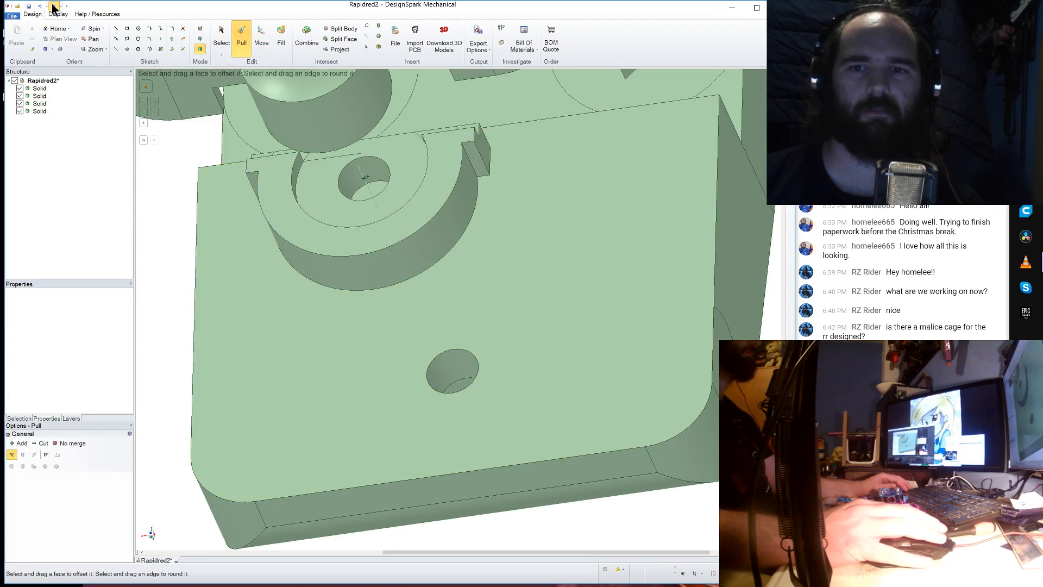
click(54, 6)
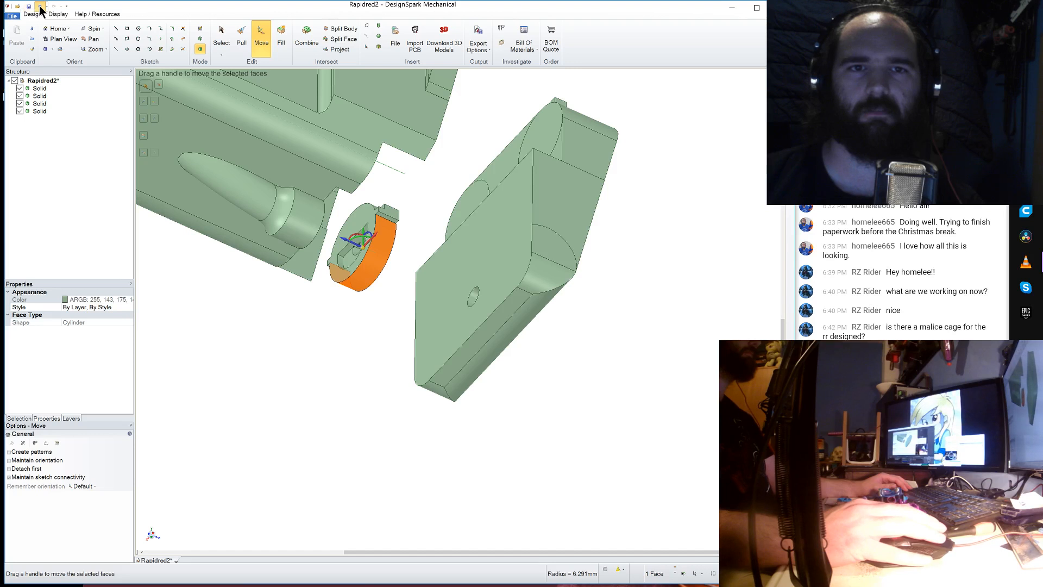
click(40, 6)
click(294, 361)
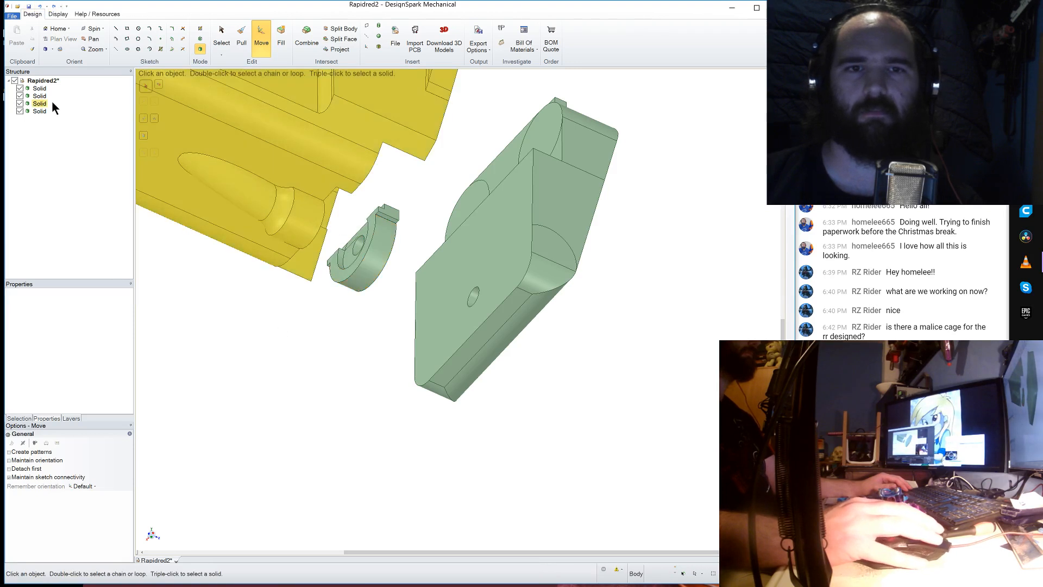
- Rotate the whole bracket solid by 180° with the Move tool to turn it around, and clear the selection
click(38, 111)
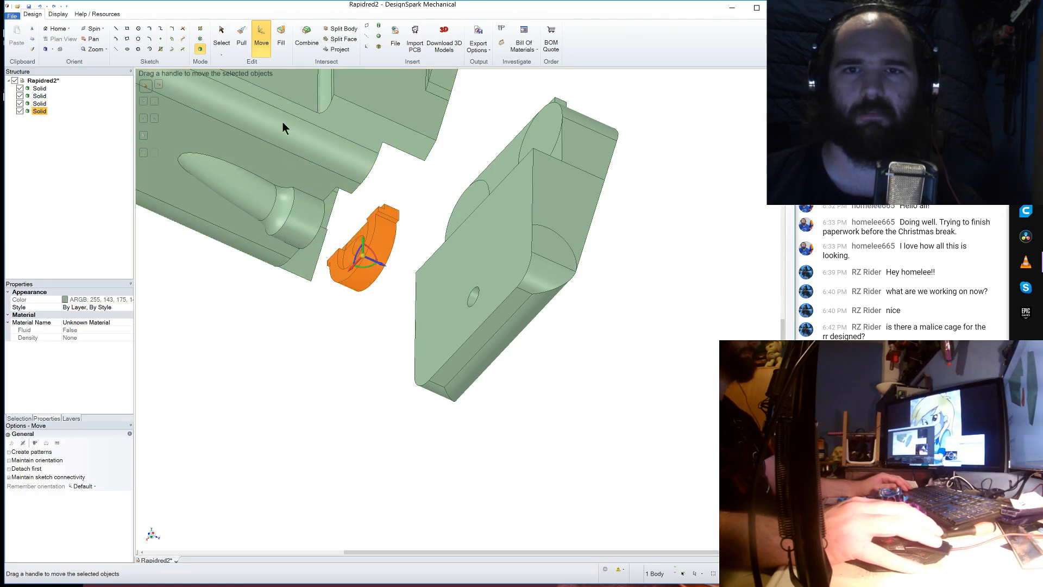
click(367, 270)
text(180)
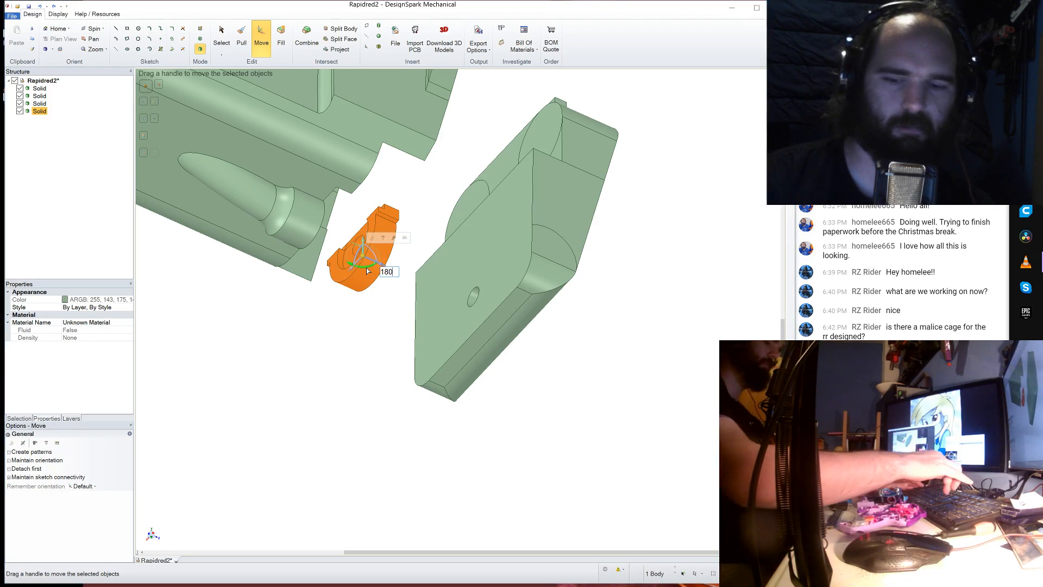
key(Return)
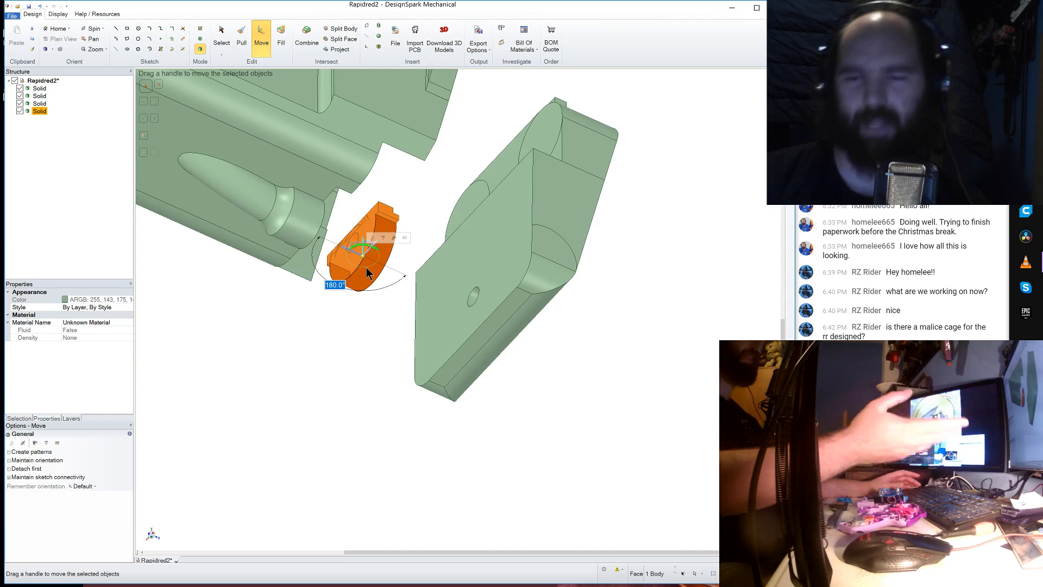
click(318, 395)
click(387, 209)
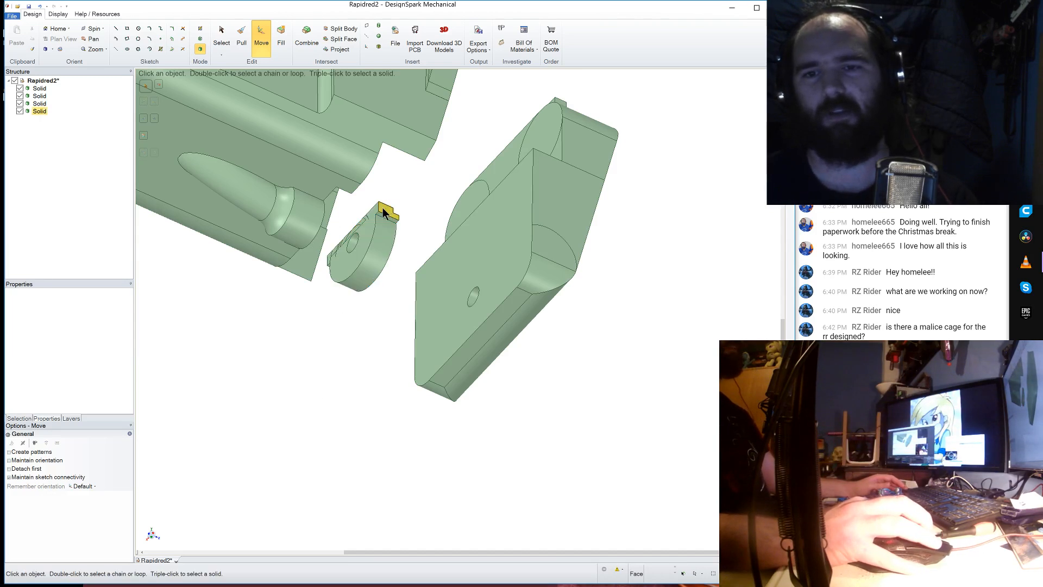
- Measure the distance from the bracket's shoulder corner to the body's far end with a trial rectangle in plan view on the body's cut plane
click(129, 30)
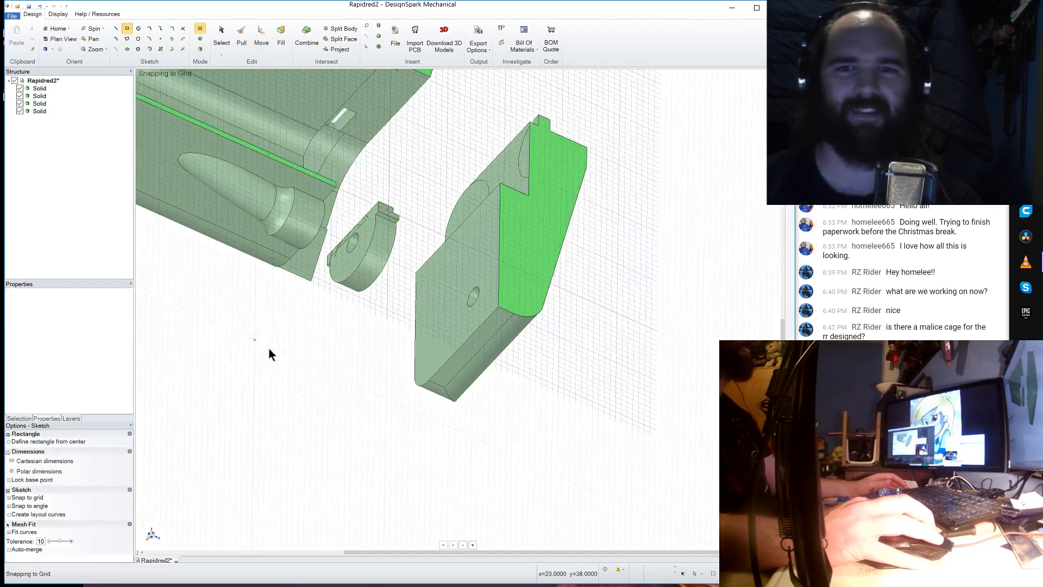
right_click(255, 415)
mouse_move(311, 448)
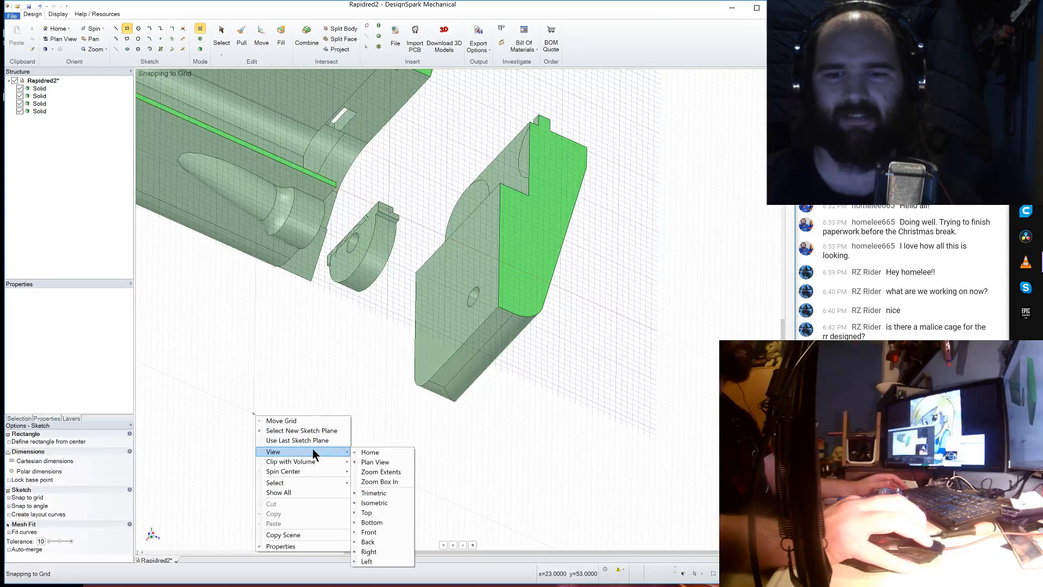
click(379, 463)
scroll(583, 333, down, 4)
scroll(481, 299, up, 3)
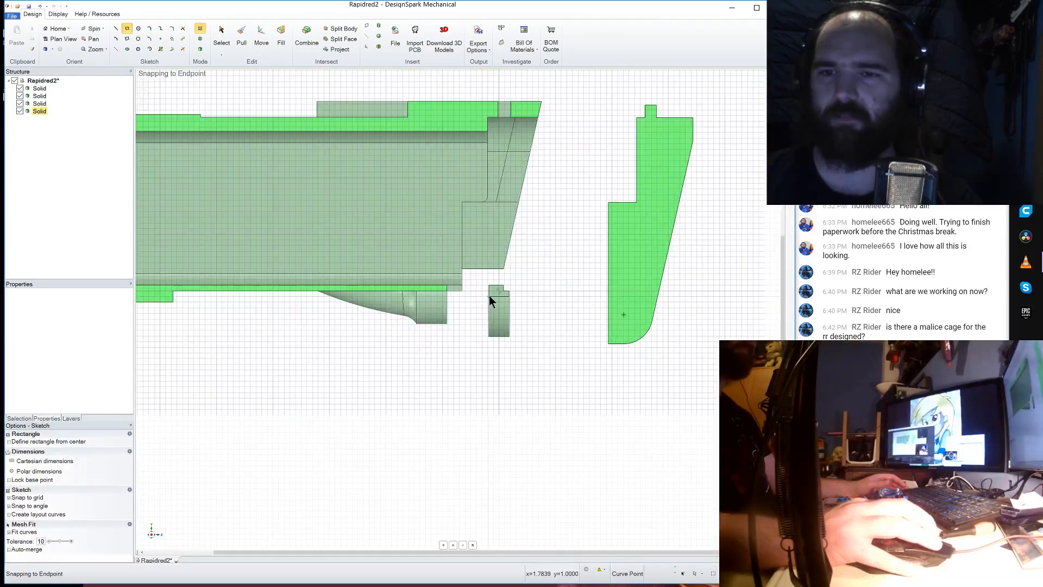
click(489, 295)
scroll(489, 295, down, 3)
scroll(272, 295, up, 3)
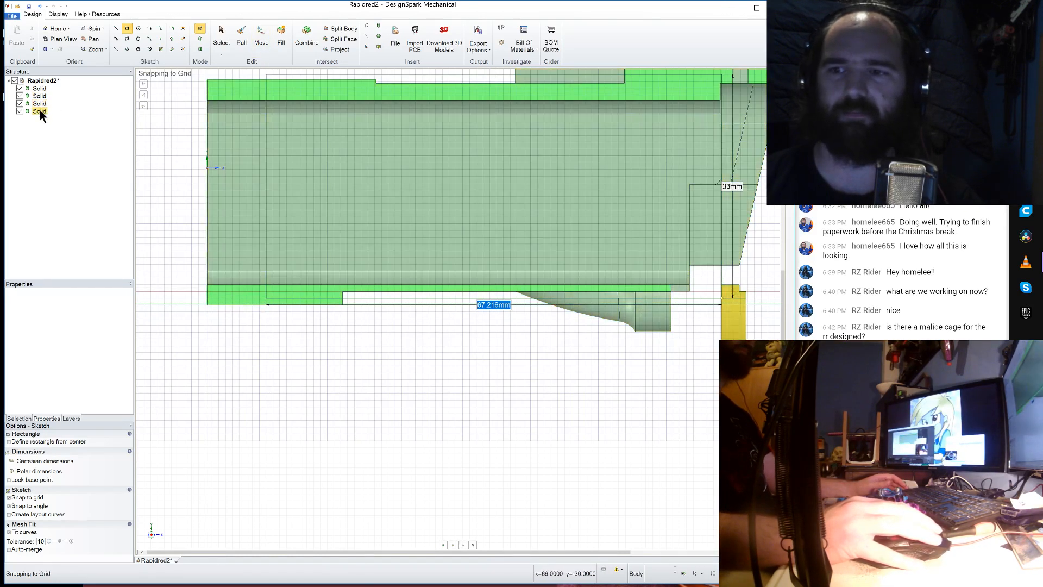
- Move the bracket solid by -79.98 mm along the body's length to the far end of the body
click(40, 111)
click(260, 45)
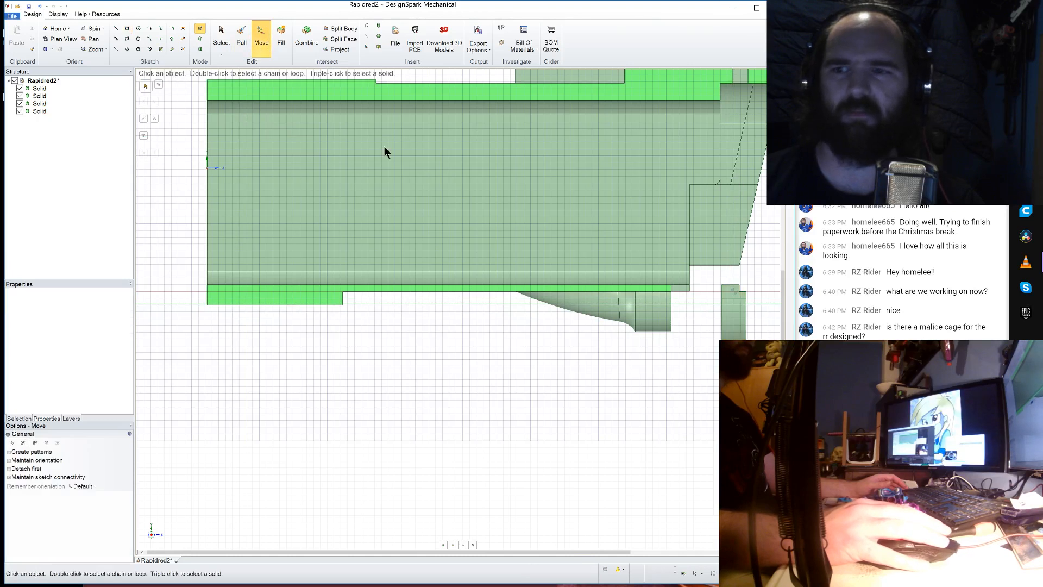
click(43, 110)
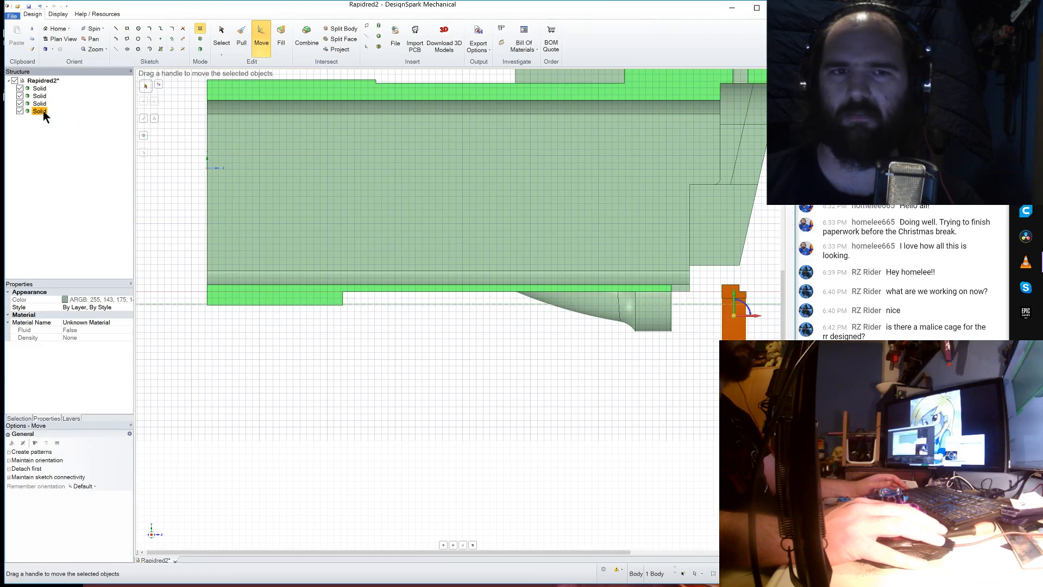
click(757, 319)
text(-)
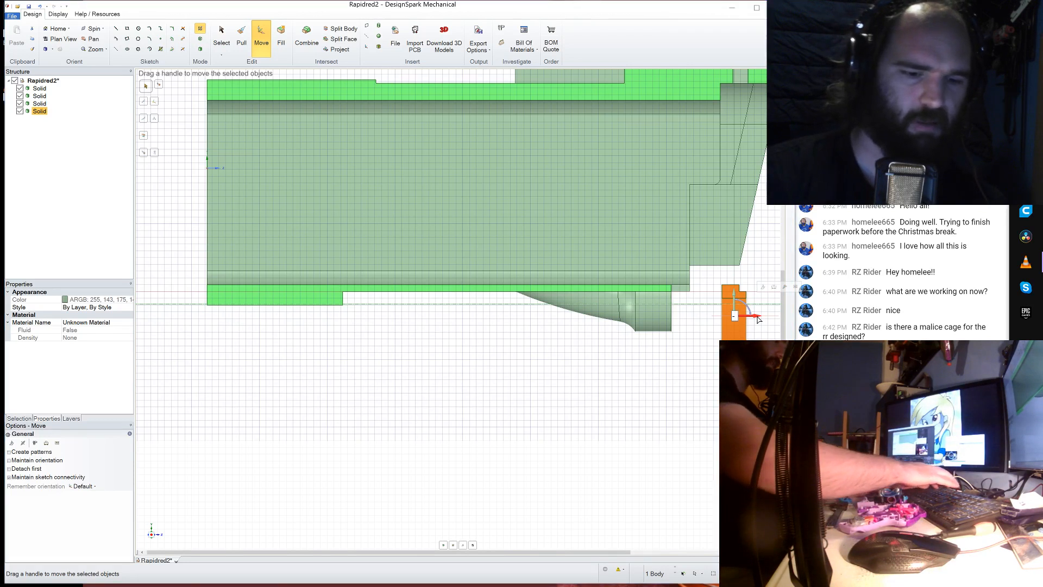
text(79.98)
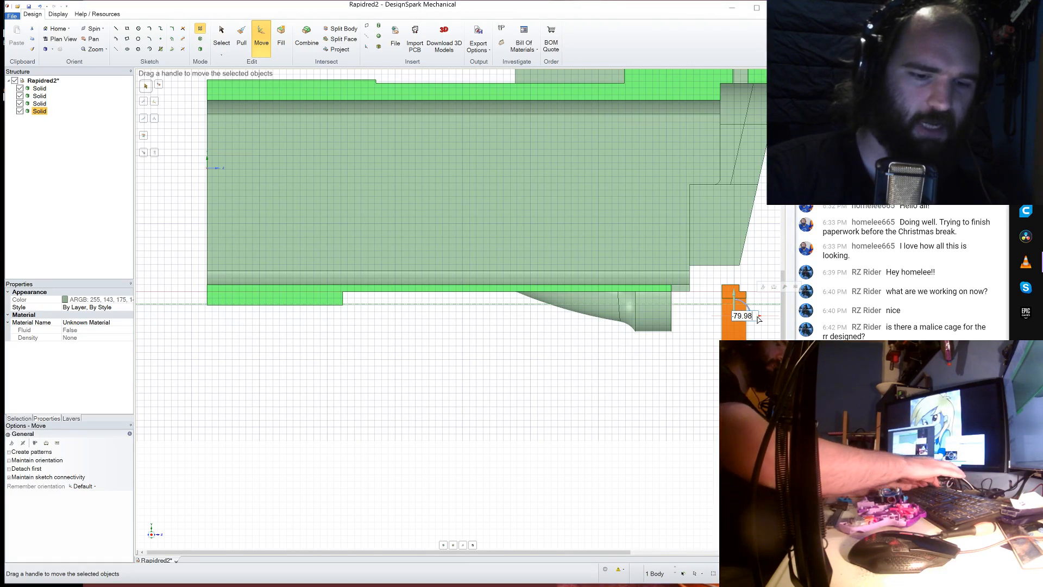
key(Return)
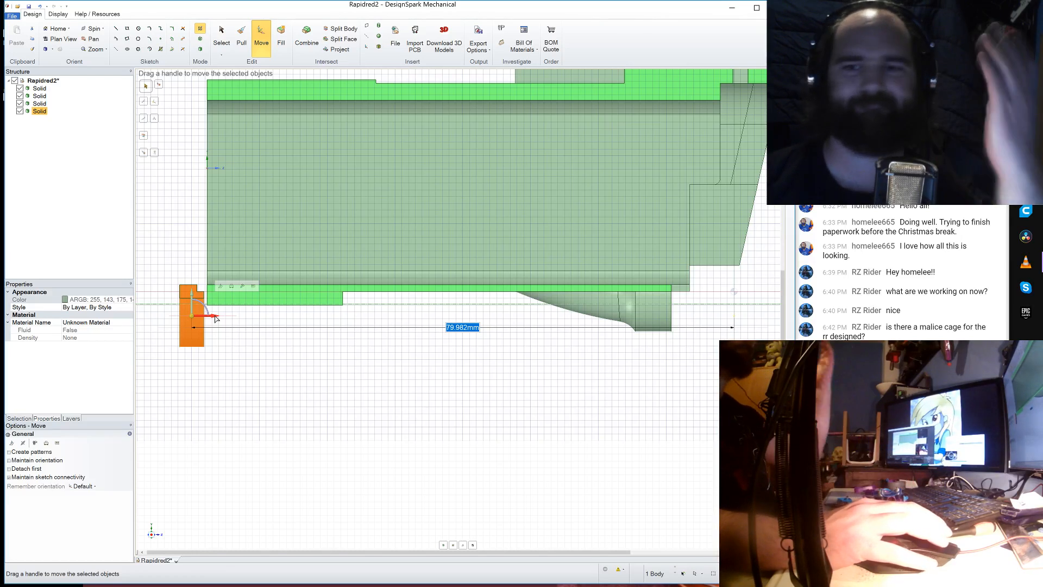
- Measure the offset between the bracket's outer side and the body's end edge with a trial rectangle
click(127, 28)
click(180, 298)
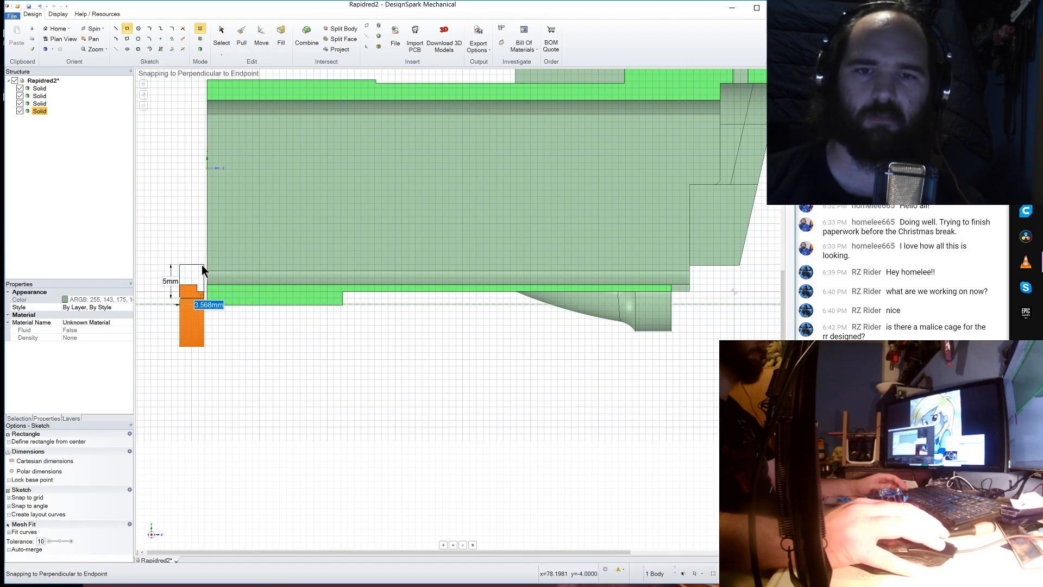
scroll(208, 272, up, 2)
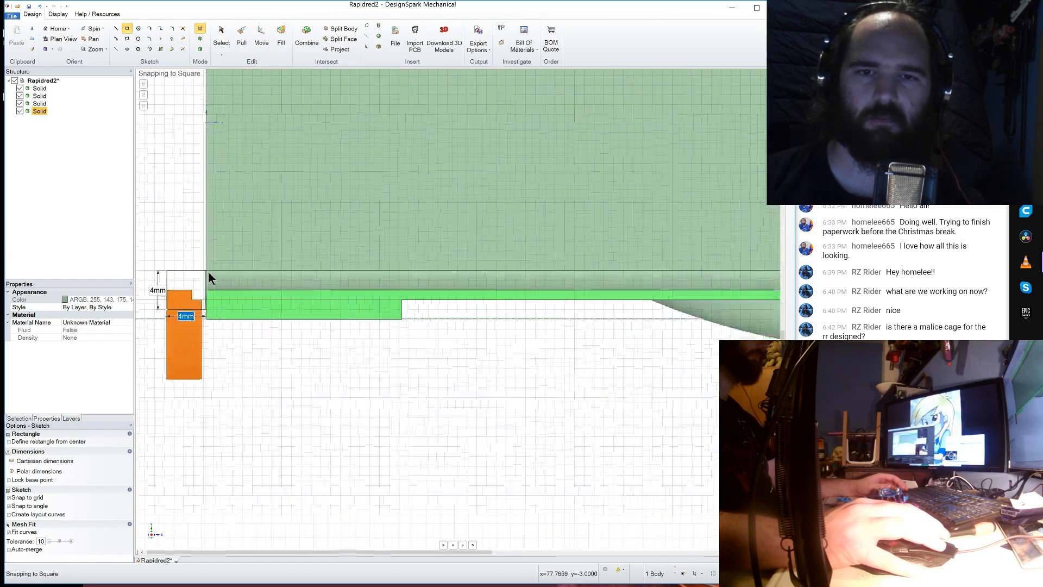
scroll(252, 268, down, 3)
scroll(252, 268, down, 2)
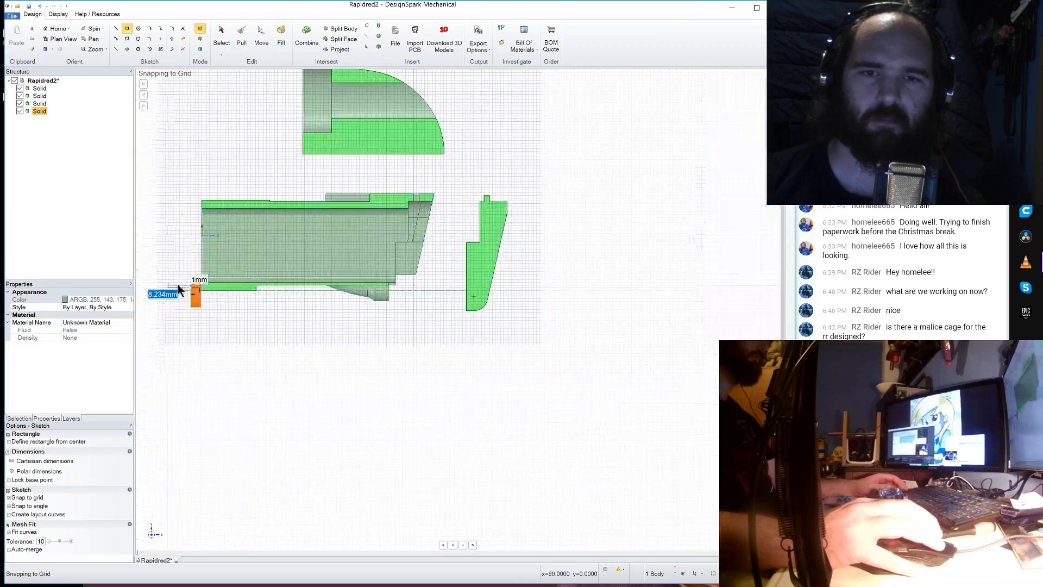
scroll(179, 288, up, 6)
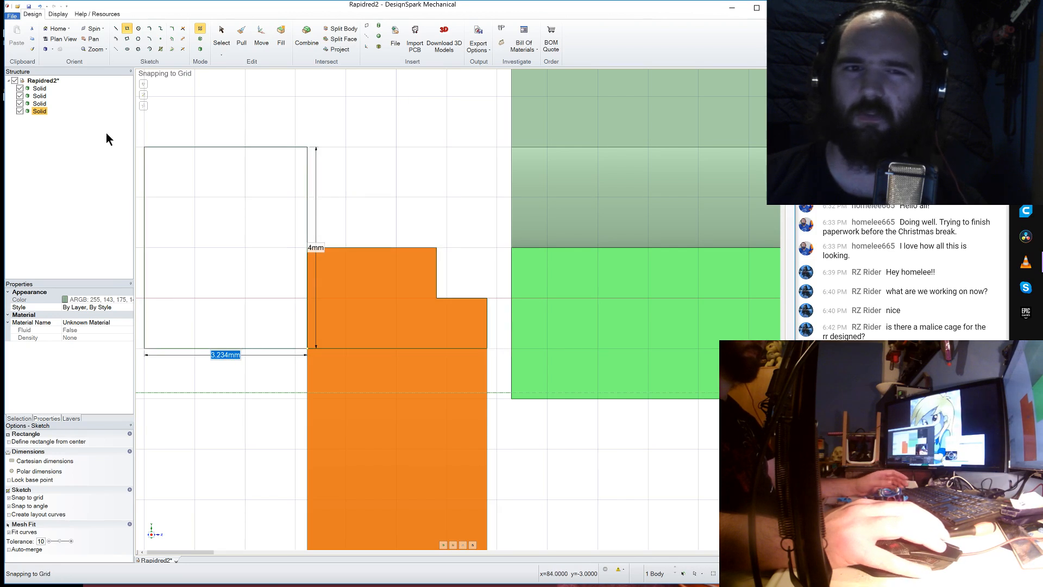
- Move the bracket solid 4.54 mm along the body's length so it overlaps the body's end
click(261, 36)
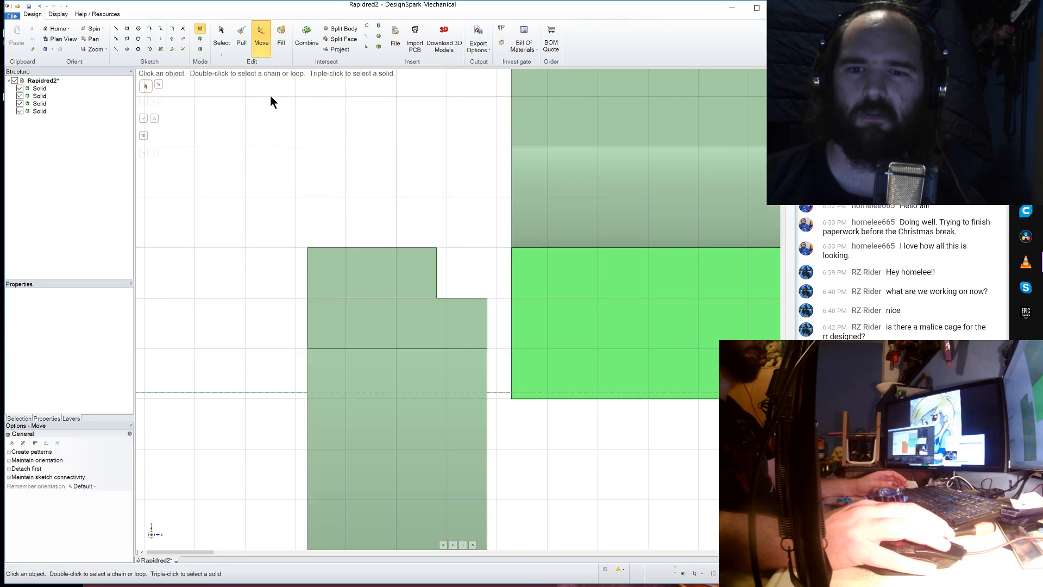
click(39, 111)
scroll(204, 110, down, 2)
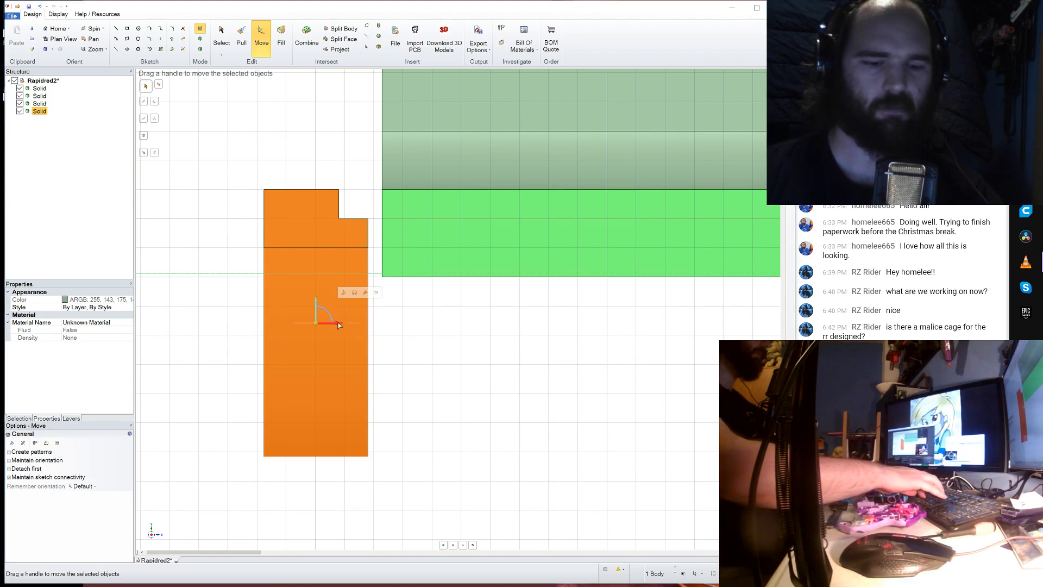
key(Return)
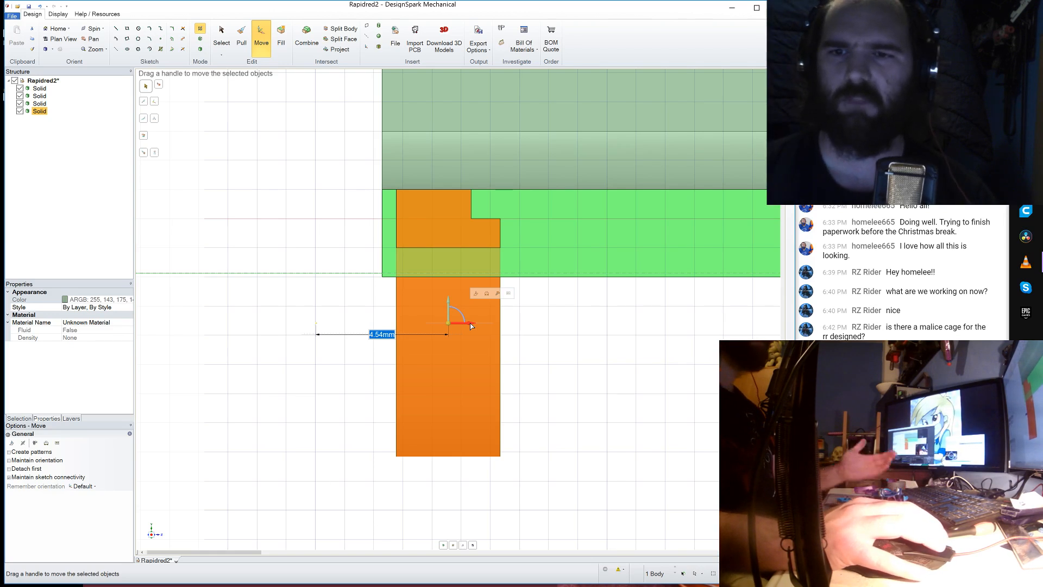
- Measure the bracket's remaining offset from the body's end edge and move the bracket by -0.486 mm along the body
click(127, 30)
click(396, 248)
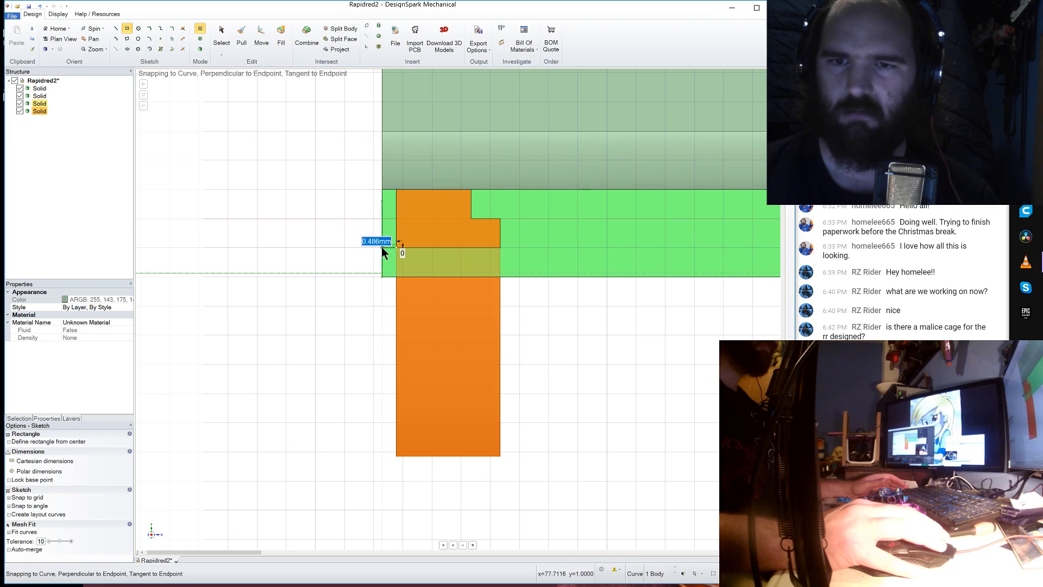
scroll(381, 248, up, 2)
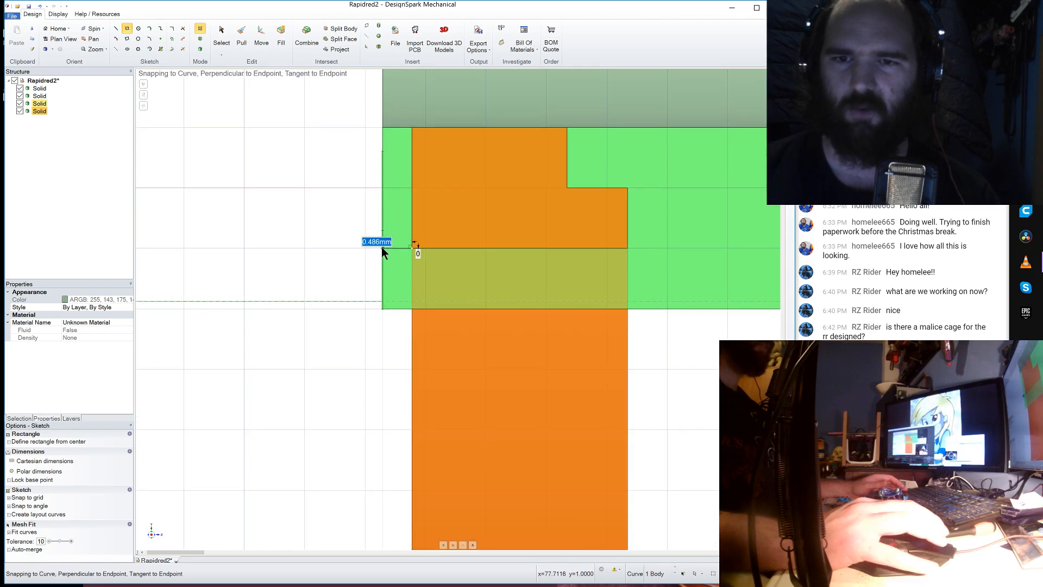
click(258, 38)
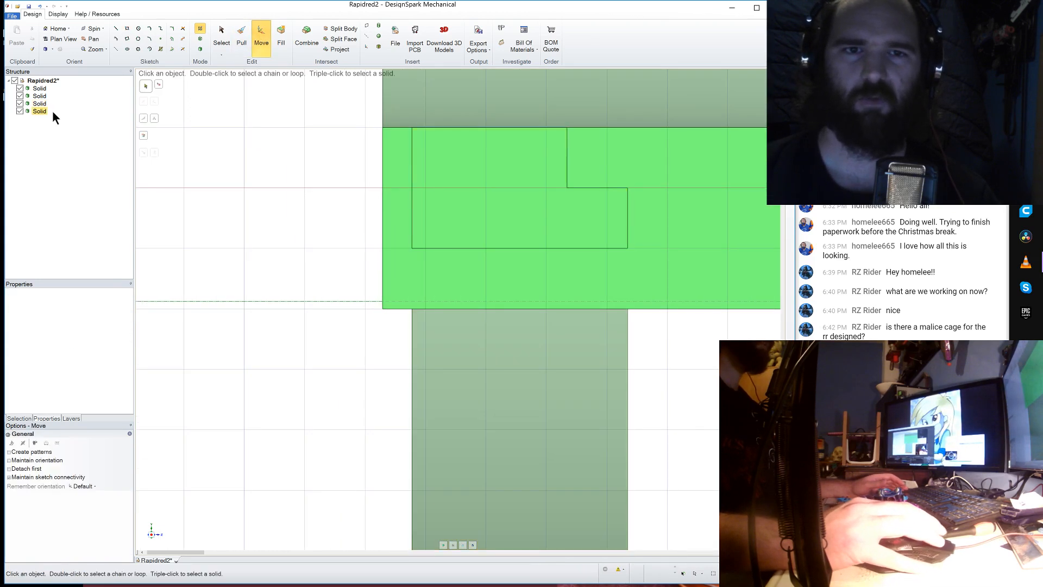
click(39, 111)
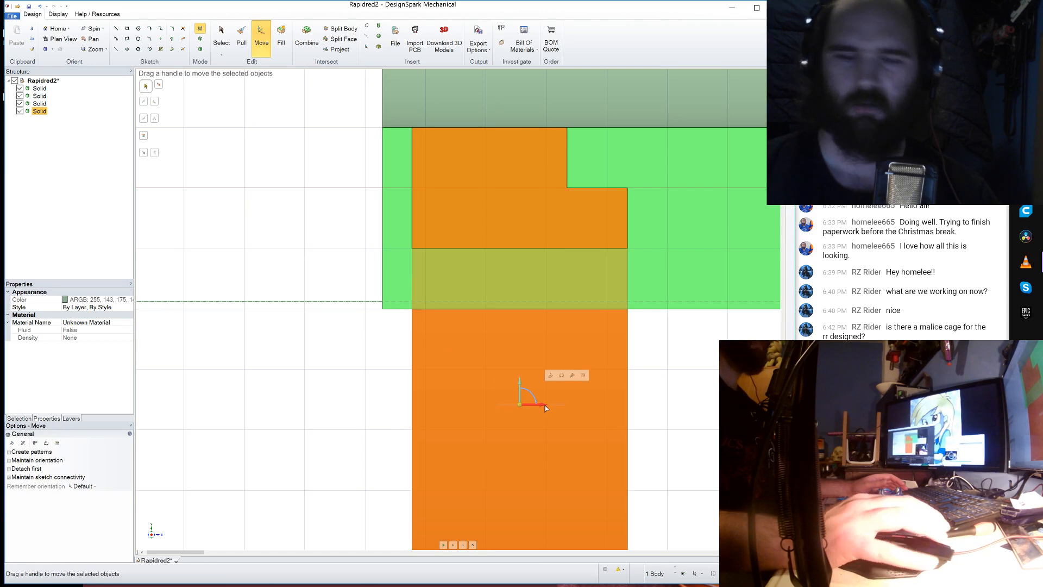
key(space)
text(-)
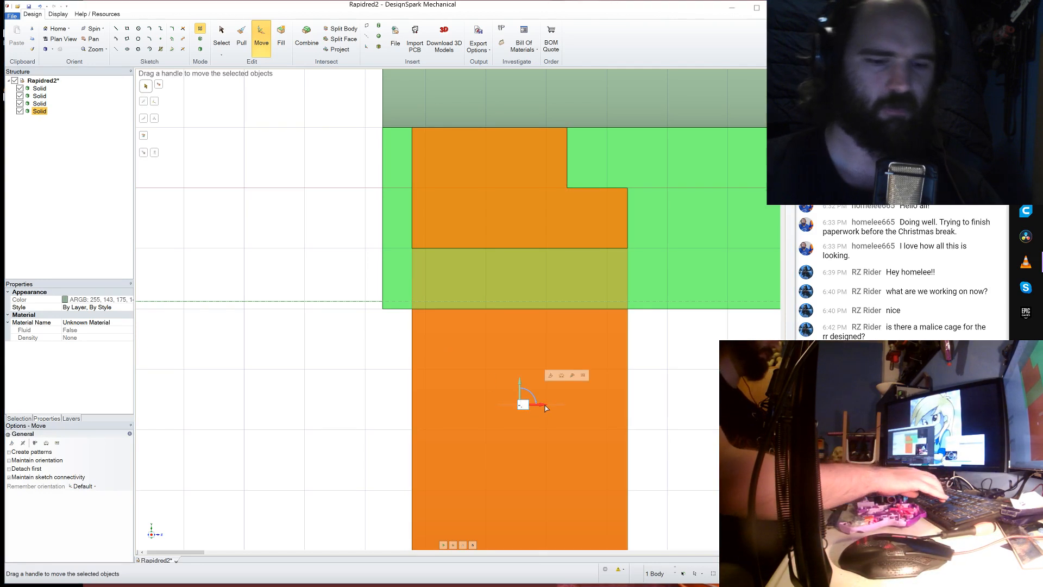
text(.486)
key(Return)
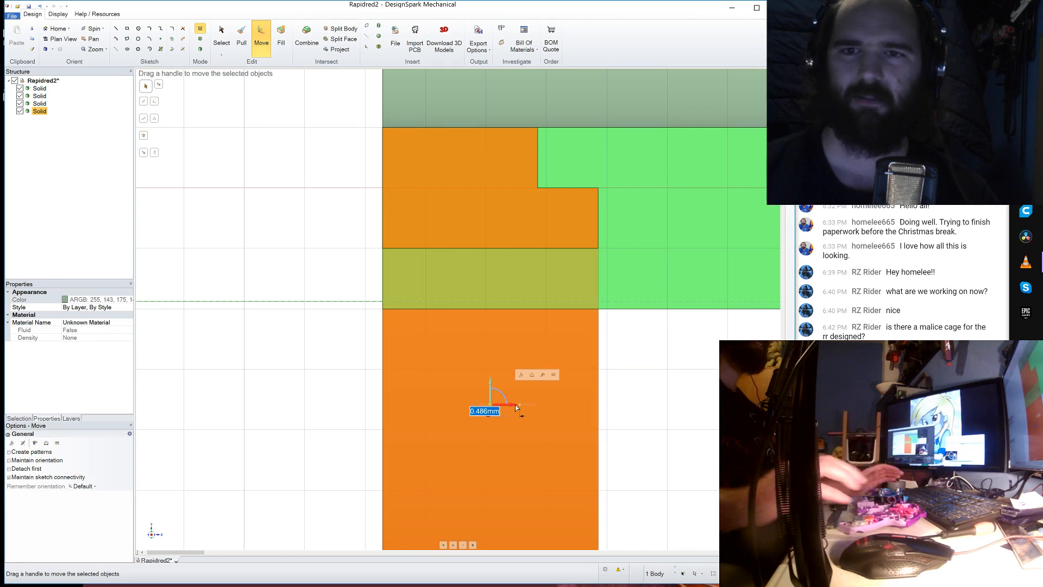
- Check closely with a trial line whether the bracket's outer side is flush with the body's end edge at the upper corner
scroll(414, 158, up, 8)
scroll(367, 105, up, 3)
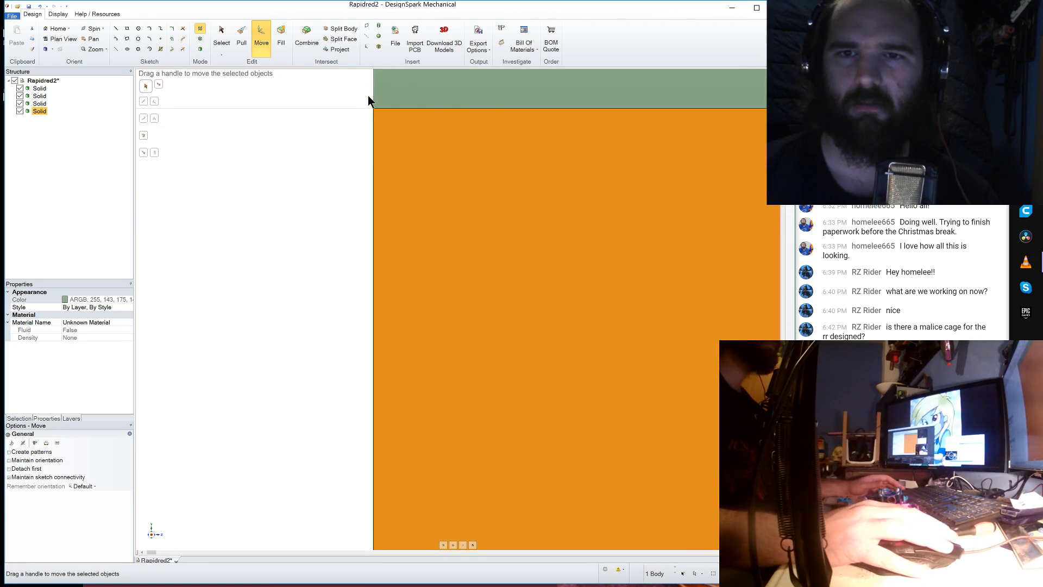
scroll(377, 96, up, 3)
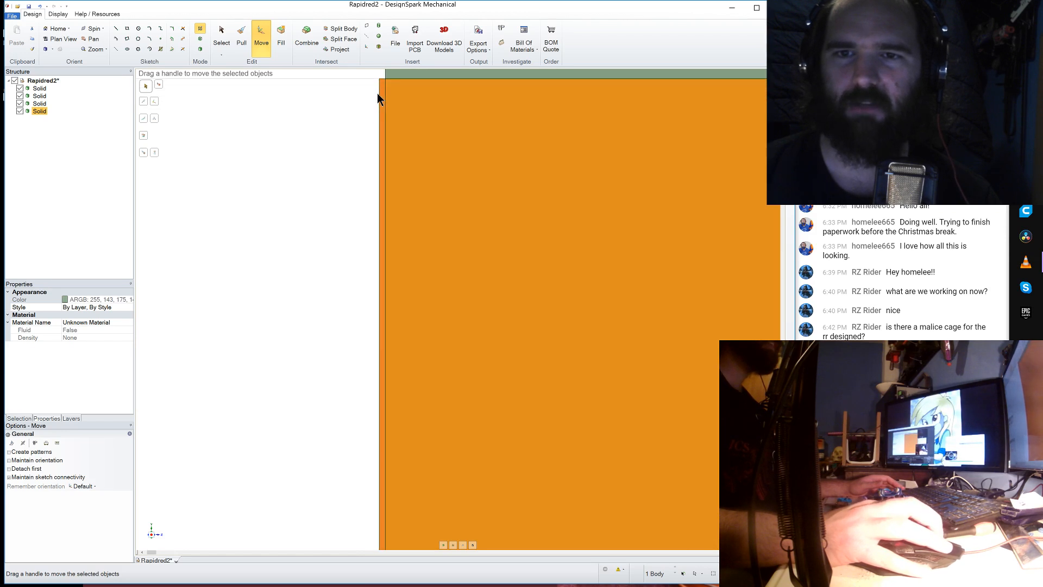
scroll(354, 208, down, 4)
scroll(358, 186, up, 5)
scroll(387, 176, up, 2)
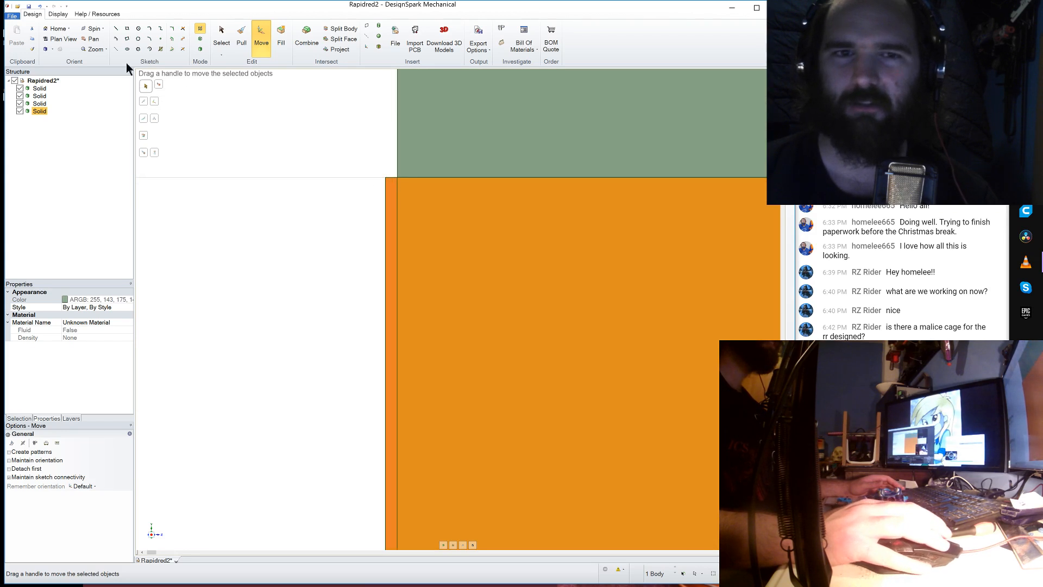
click(116, 29)
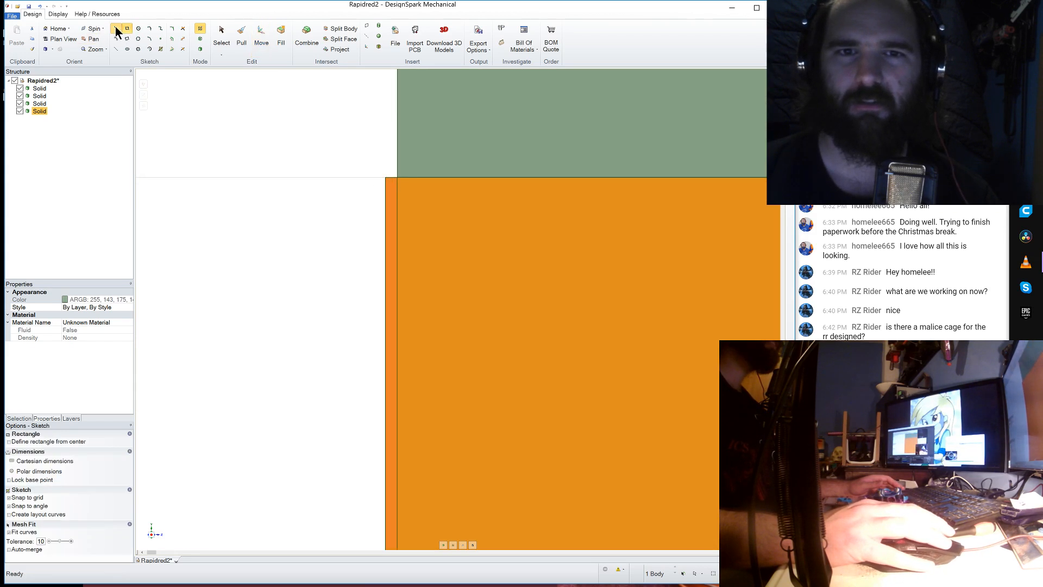
click(384, 183)
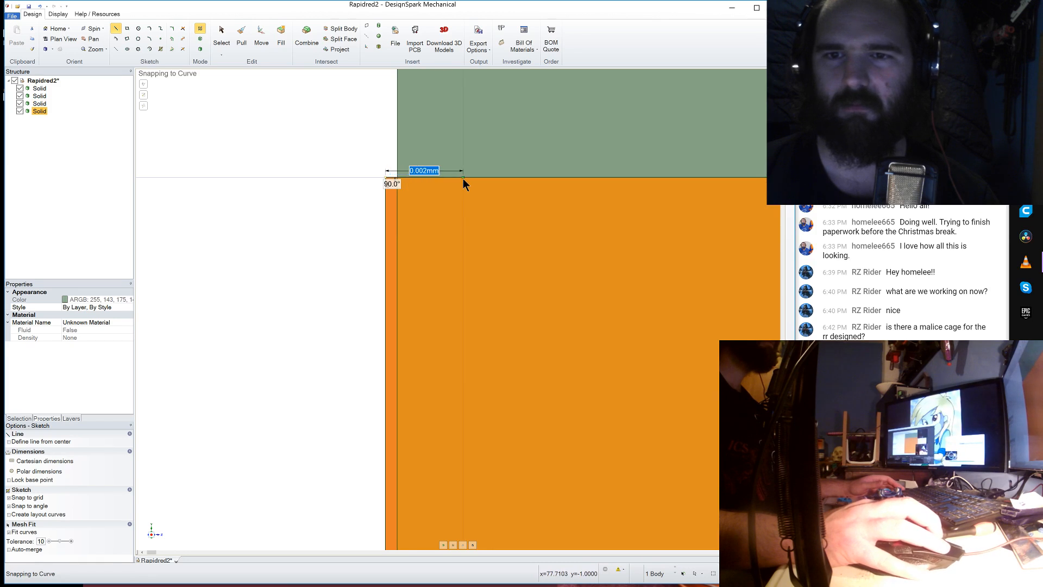
scroll(404, 175, down, 2)
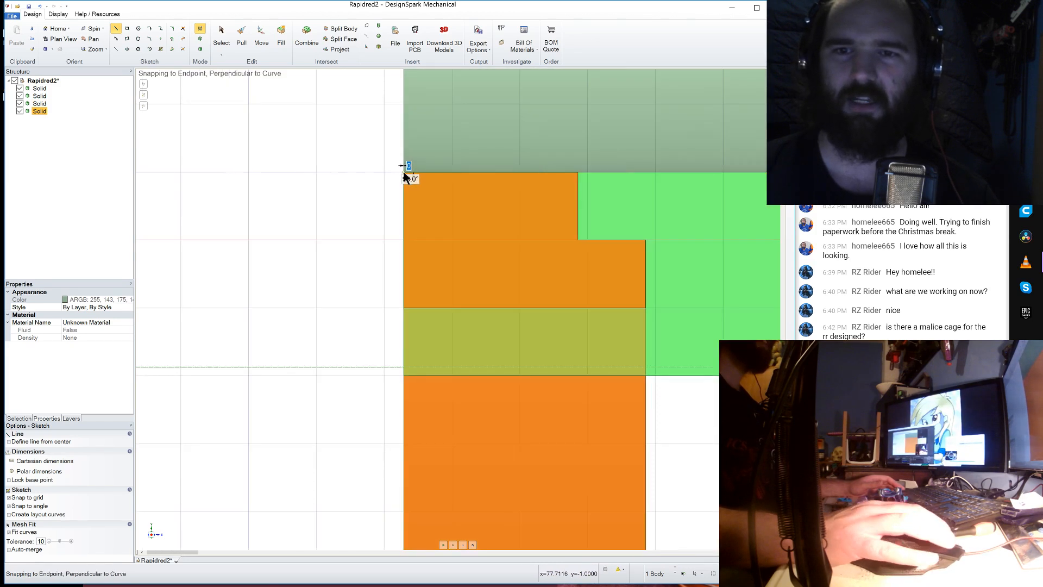
scroll(405, 175, down, 2)
click(222, 36)
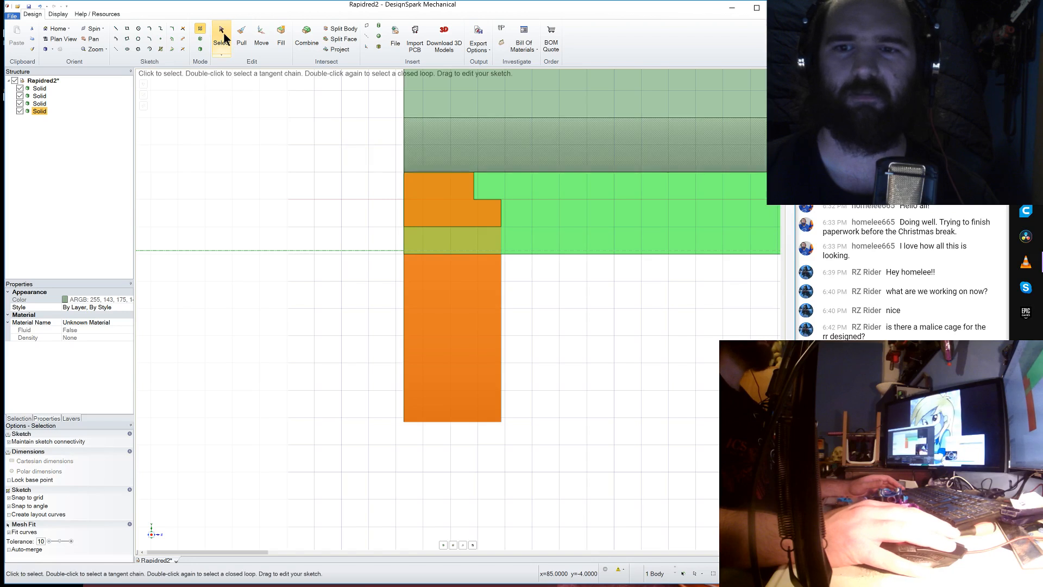
scroll(302, 255, down, 2)
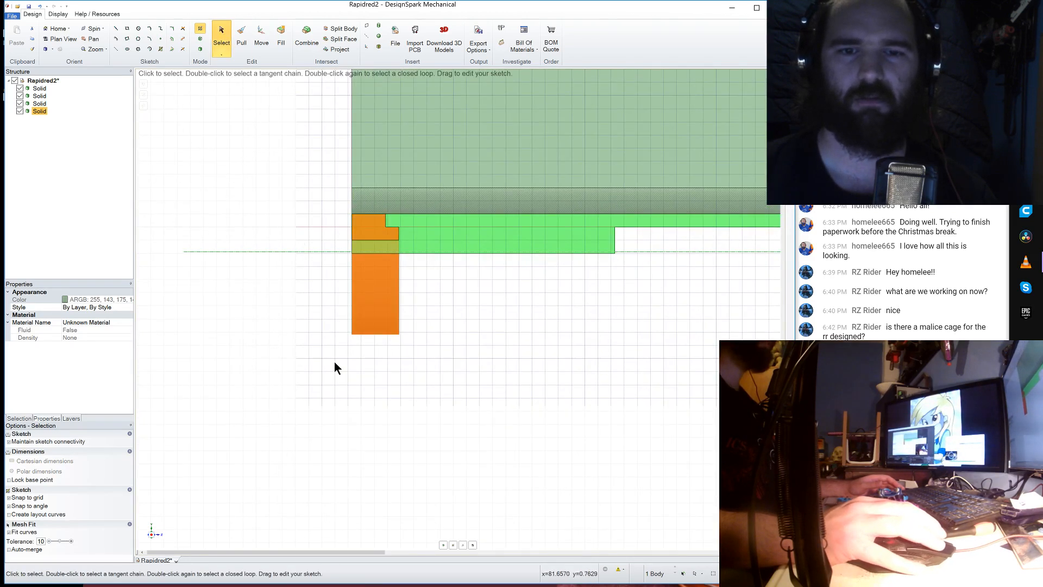
click(265, 37)
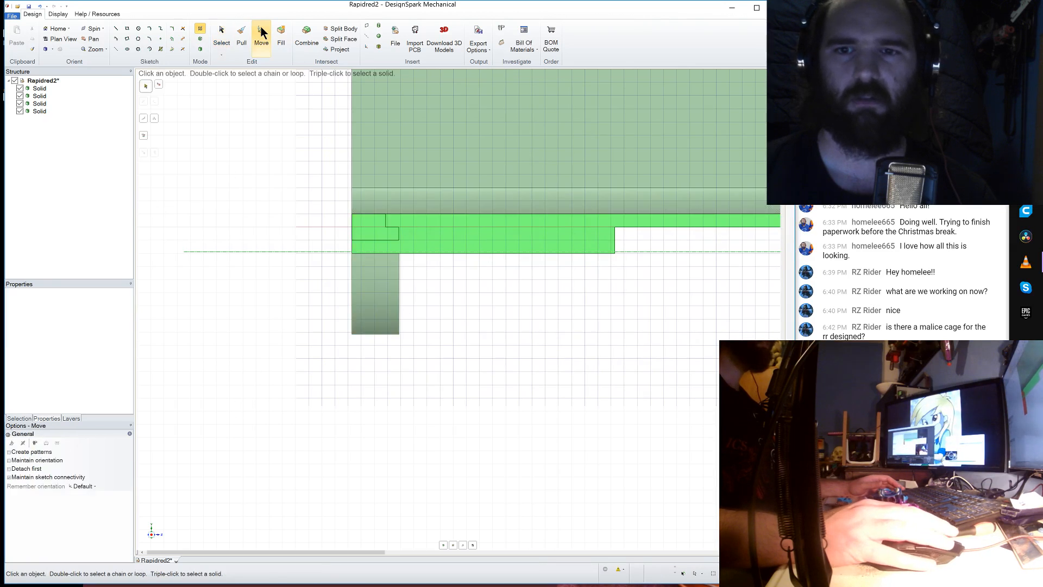
- Move the bracket solid about 12.91 mm across the body's height into the end opening, keeping its position along the body's length
click(40, 103)
click(36, 111)
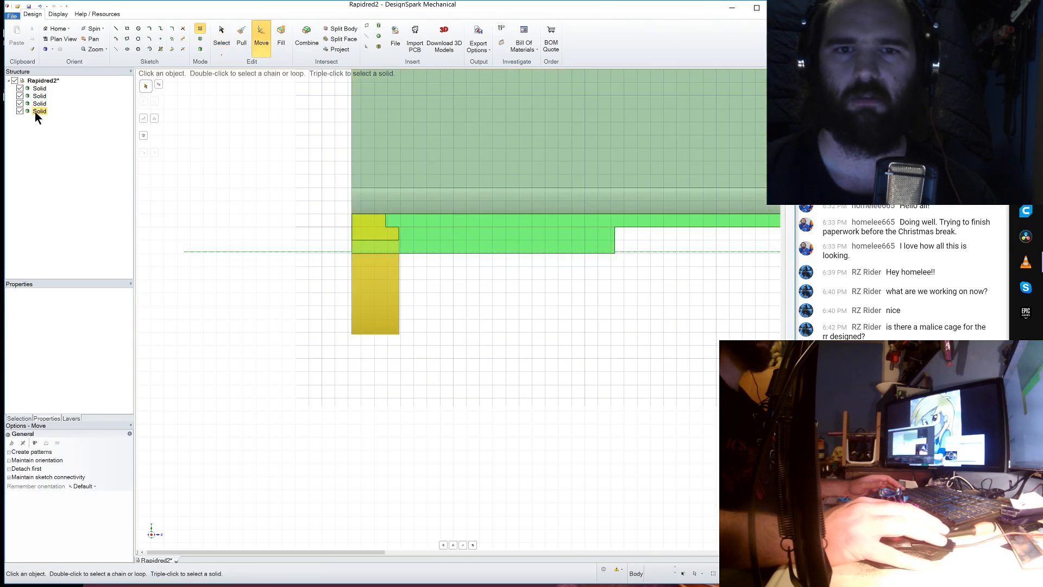
drag(400, 278, 397, 159)
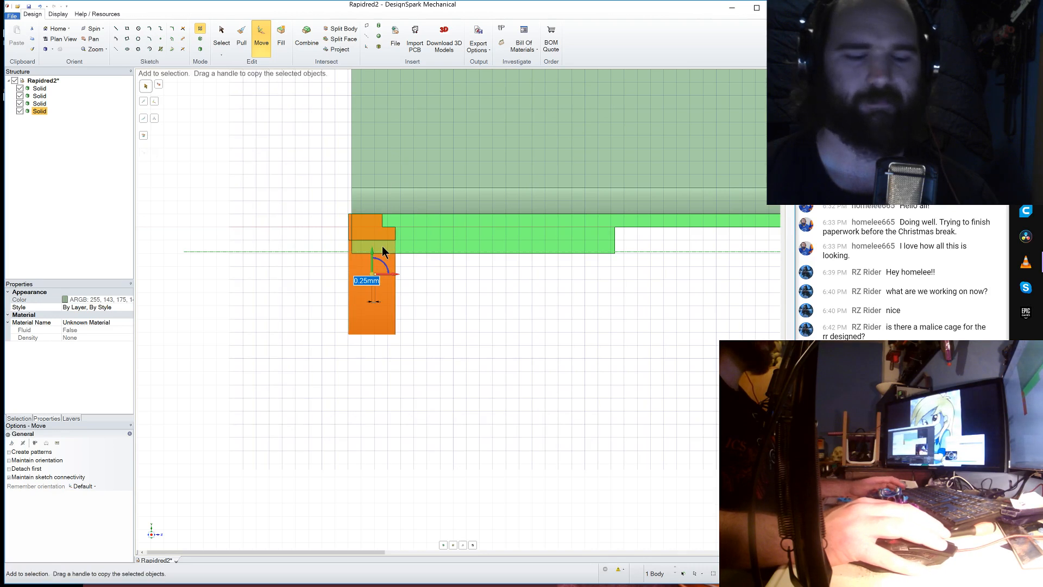
text(0)
drag(375, 253, 376, 82)
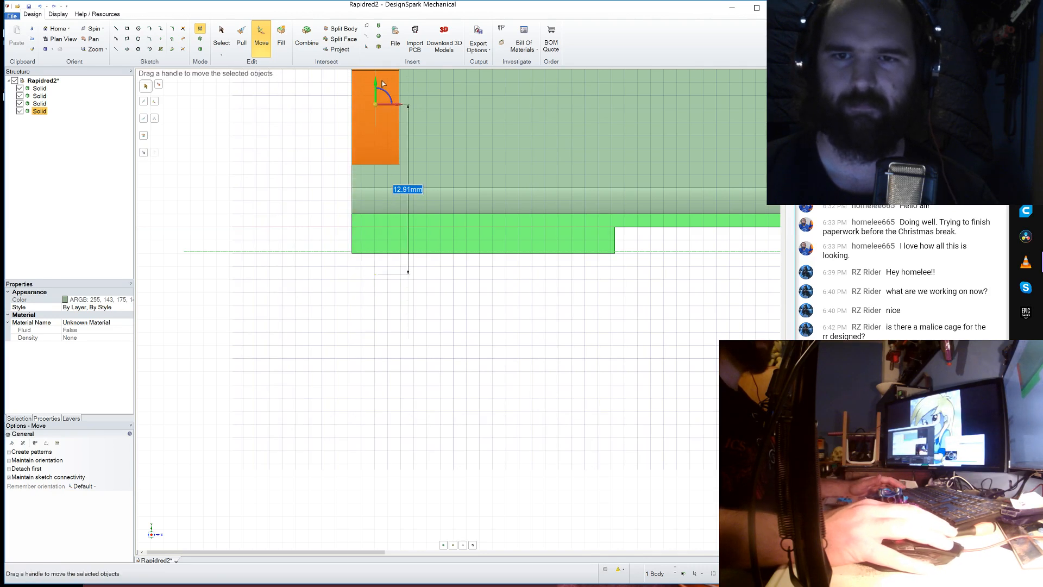
click(341, 348)
middle_drag(342, 343, 399, 338)
scroll(399, 338, down, 4)
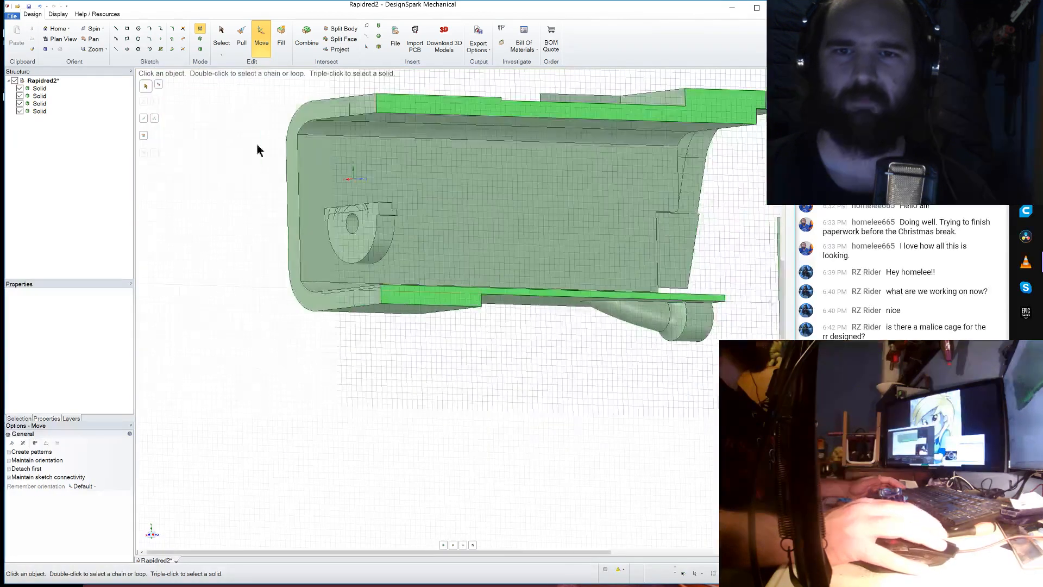
- Measure the distance from the separate end cap's protruding corner to the far end of the body with a trial rectangle
click(201, 50)
middle_drag(285, 348, 373, 348)
scroll(373, 348, down, 5)
middle_drag(520, 320, 566, 308)
click(557, 289)
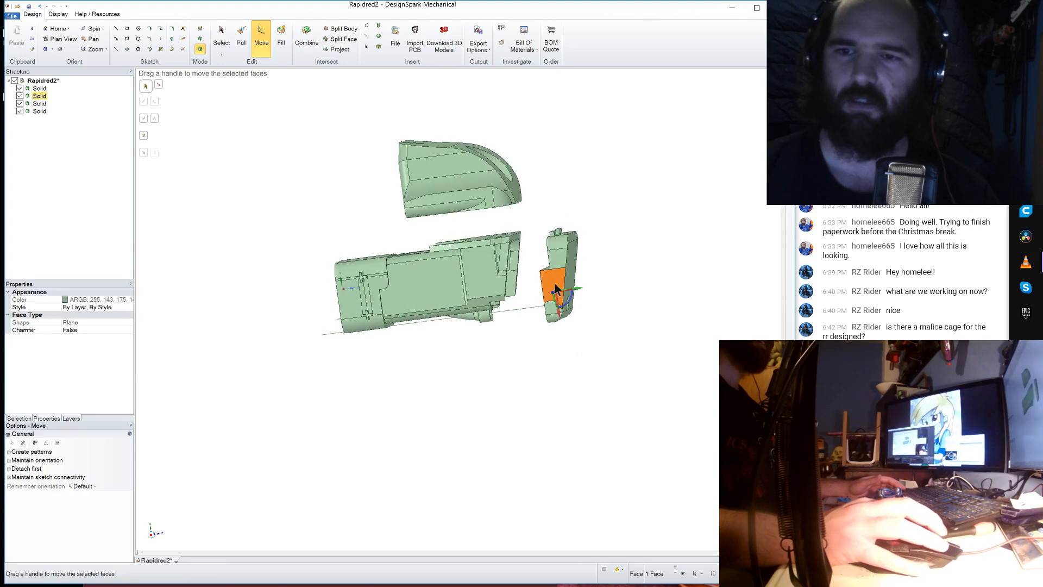
click(126, 28)
scroll(526, 260, up, 3)
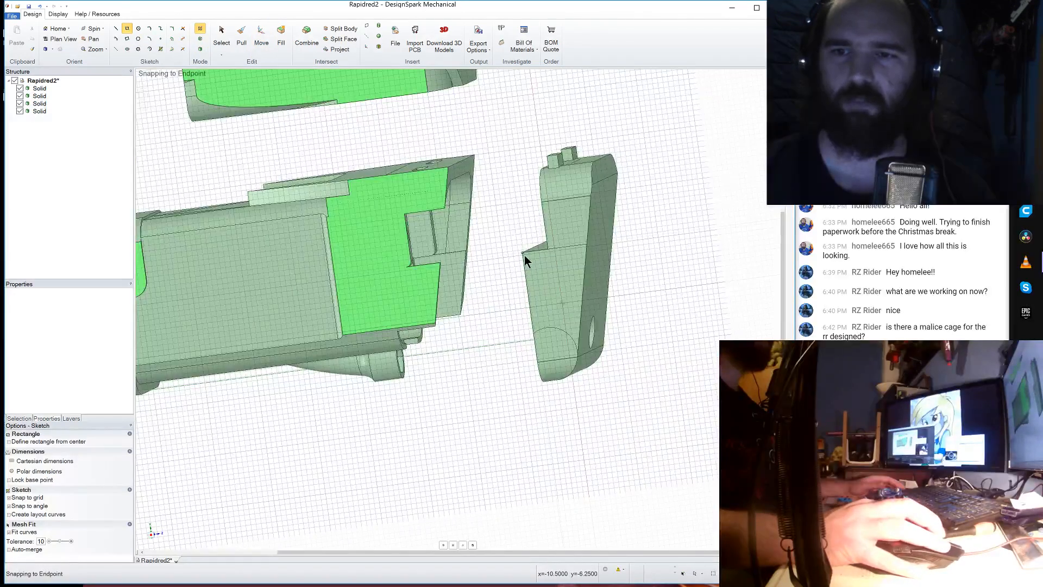
scroll(523, 255, down, 3)
click(523, 255)
scroll(331, 289, up, 4)
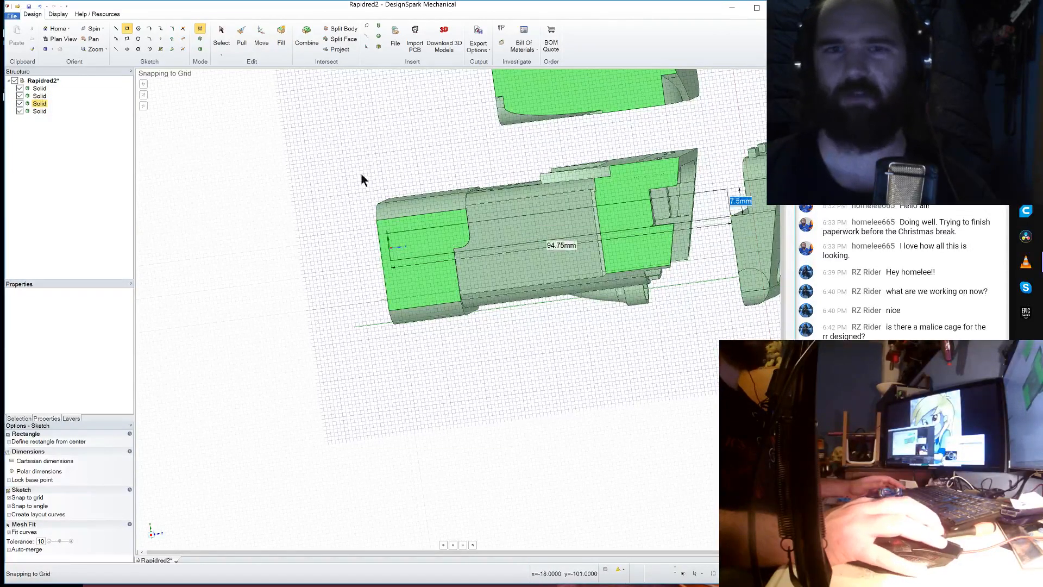
- Move the end cap solid by -97.063 mm along the body's length to the bracket end
click(261, 38)
click(38, 90)
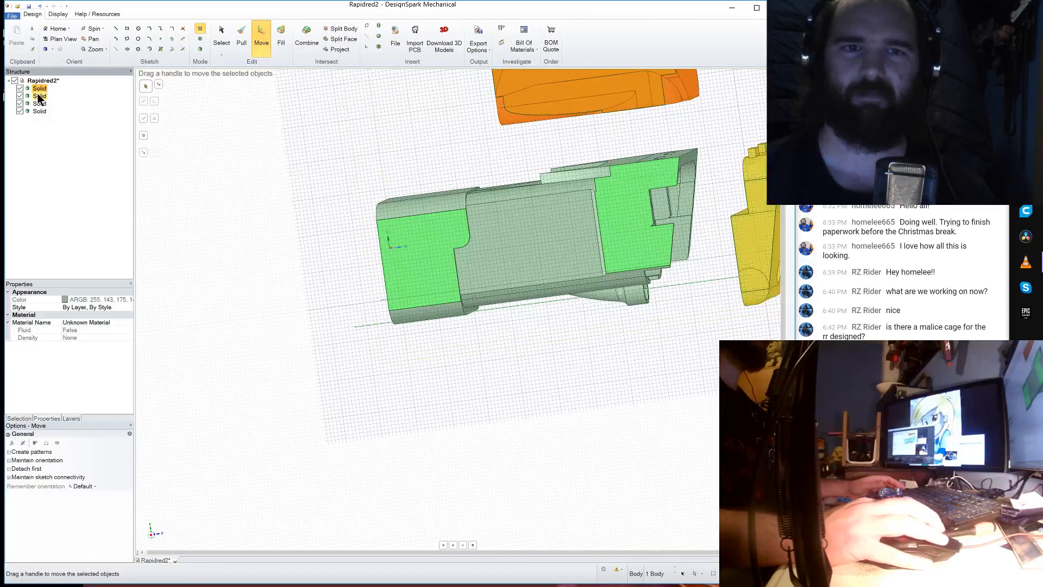
click(39, 96)
scroll(579, 255, down, 3)
scroll(594, 231, up, 2)
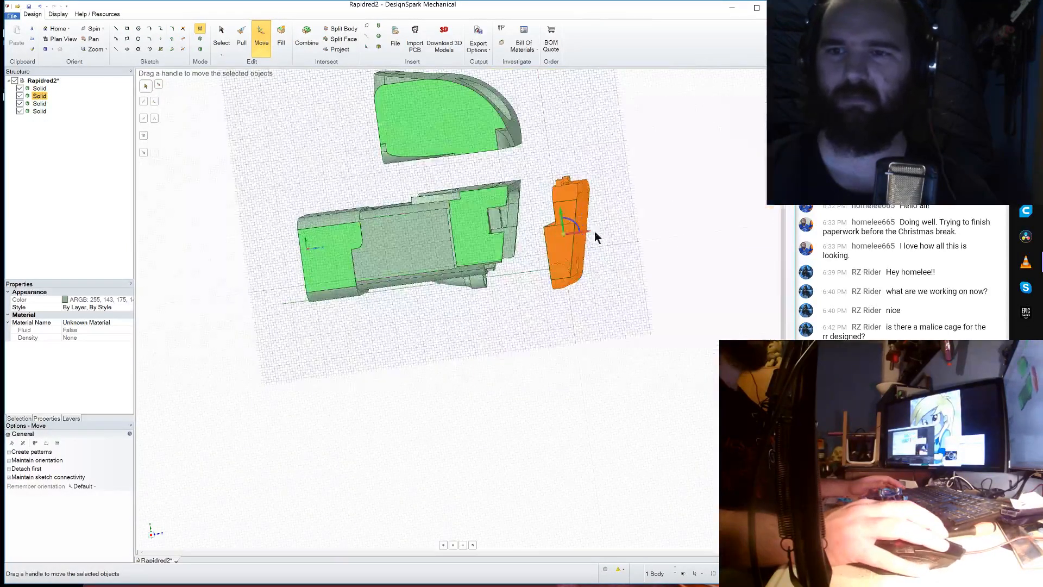
click(588, 234)
text(-9)
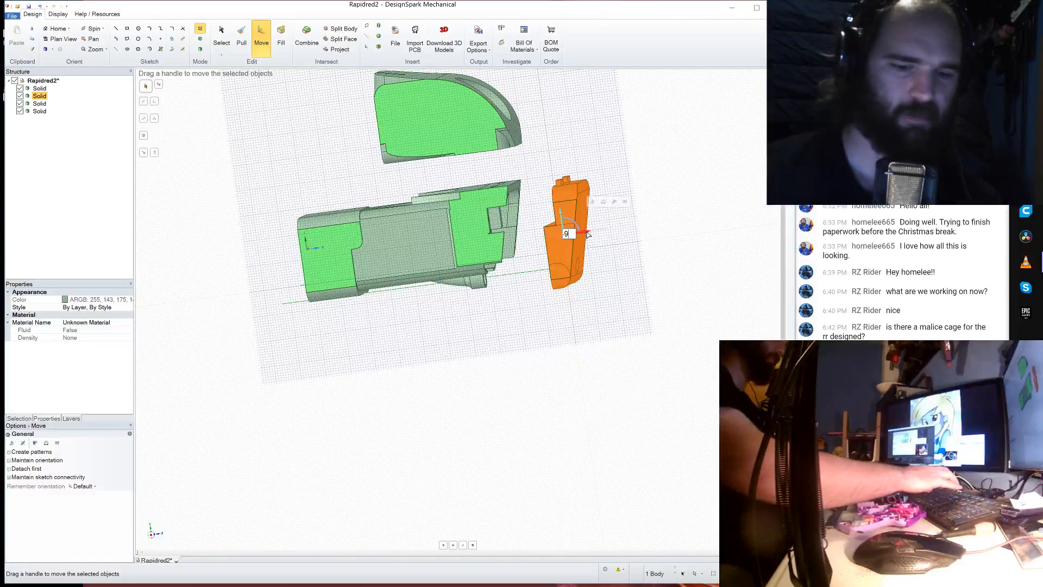
text(7.063)
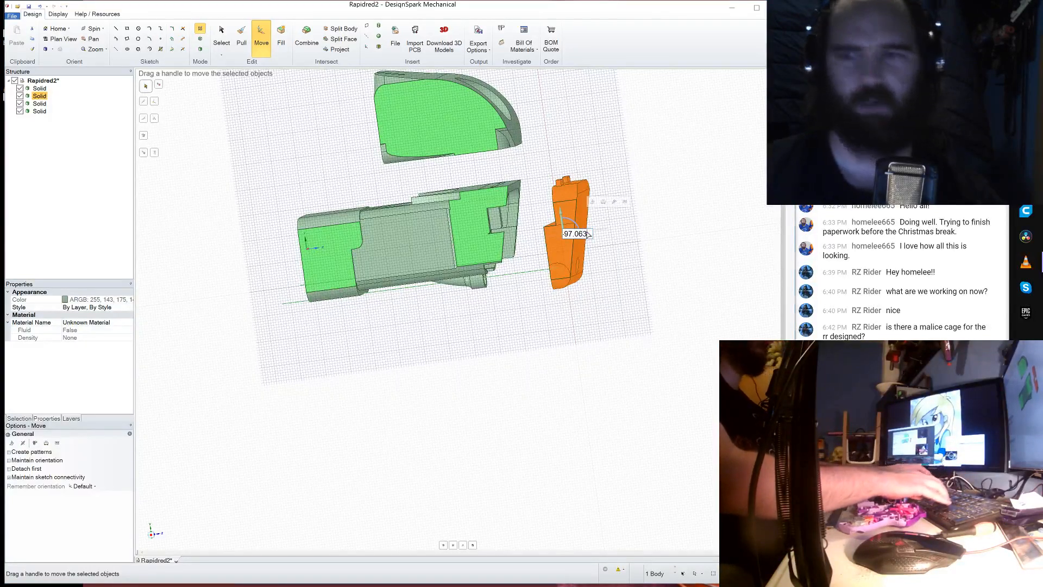
key(Return)
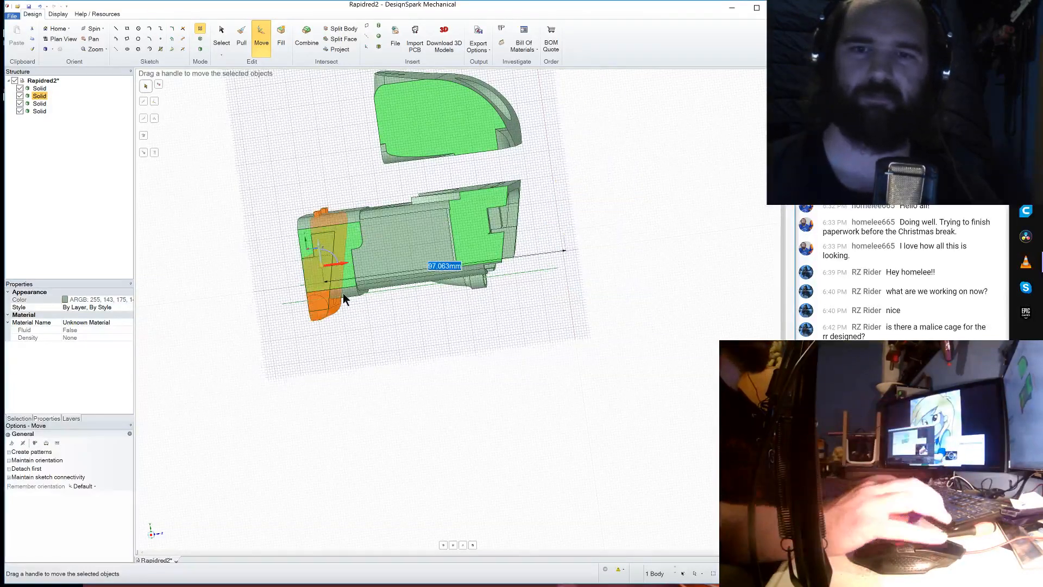
- Check the end cap's fit against the body's end and move it sideways 35.13 mm plus about 3.32 mm, clear of the body
scroll(300, 290, up, 10)
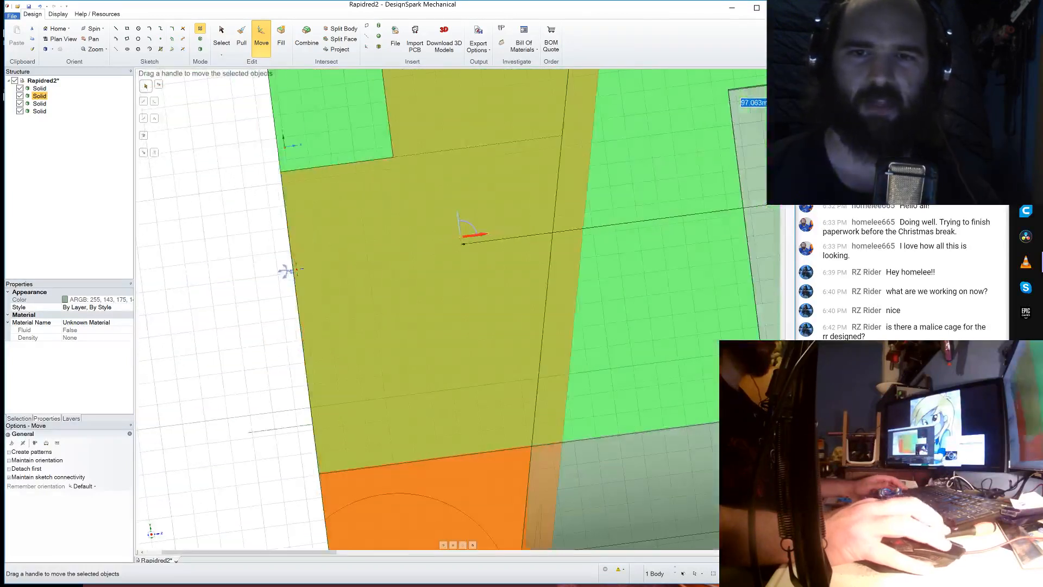
scroll(289, 274, down, 10)
middle_drag(288, 279, 348, 279)
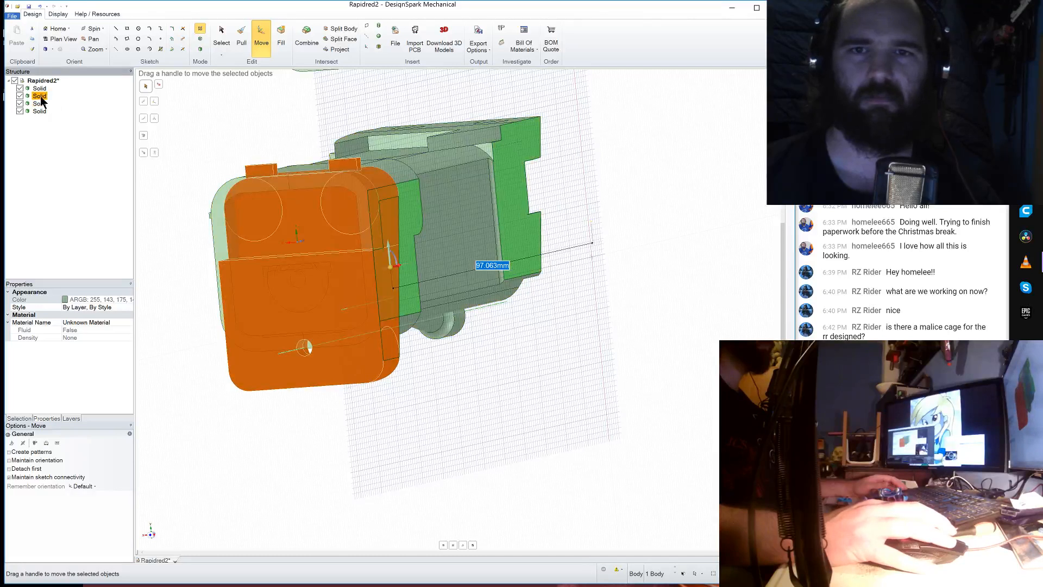
click(201, 49)
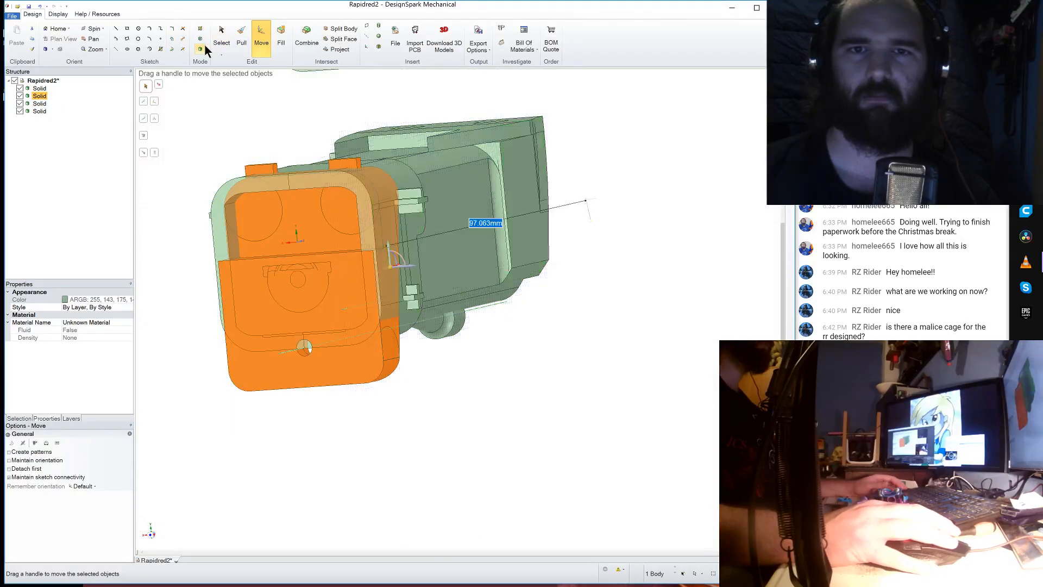
click(239, 35)
click(261, 36)
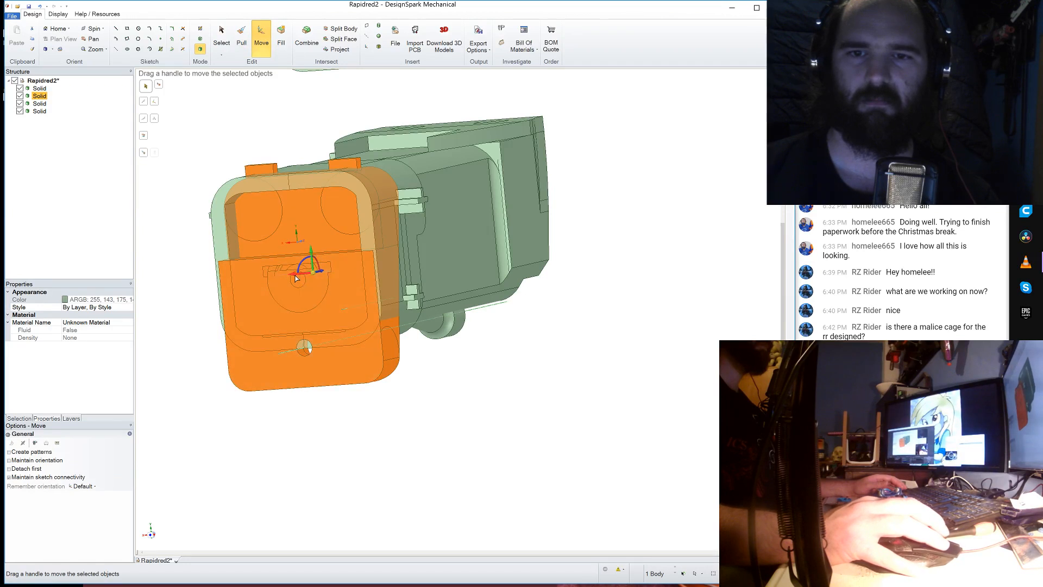
drag(296, 278, 465, 280)
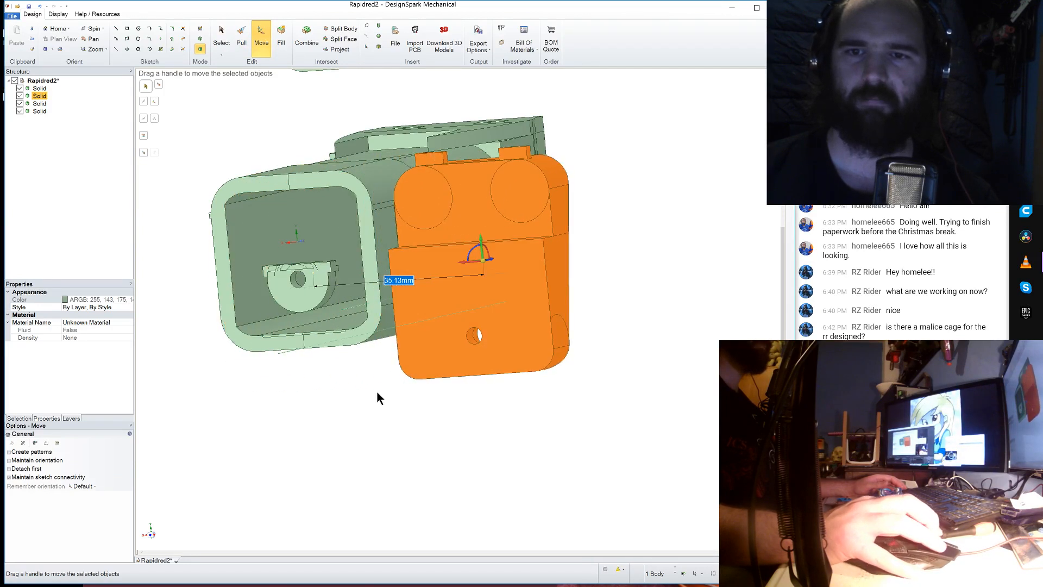
middle_drag(379, 398, 516, 272)
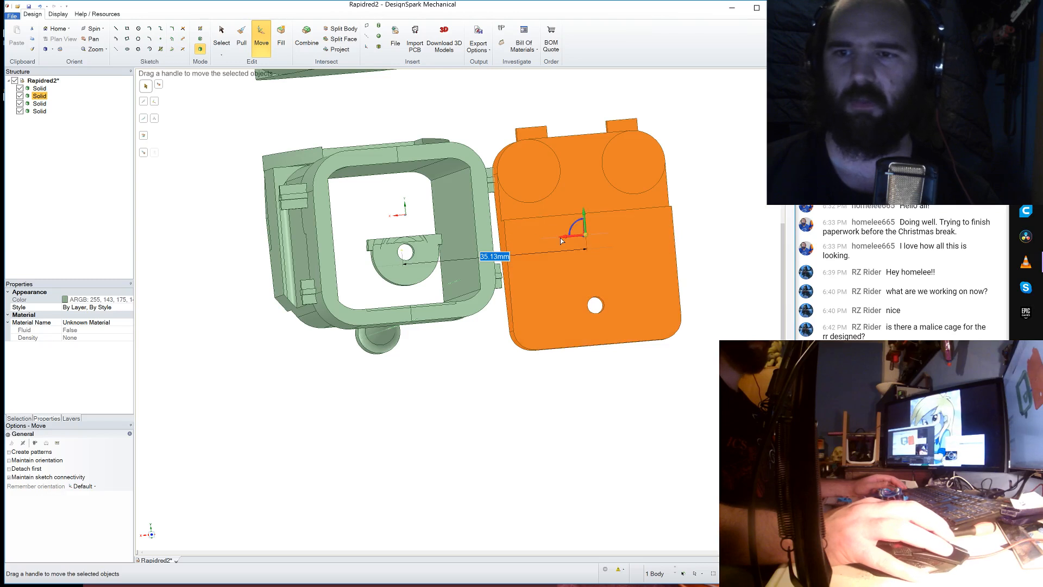
drag(561, 241, 578, 240)
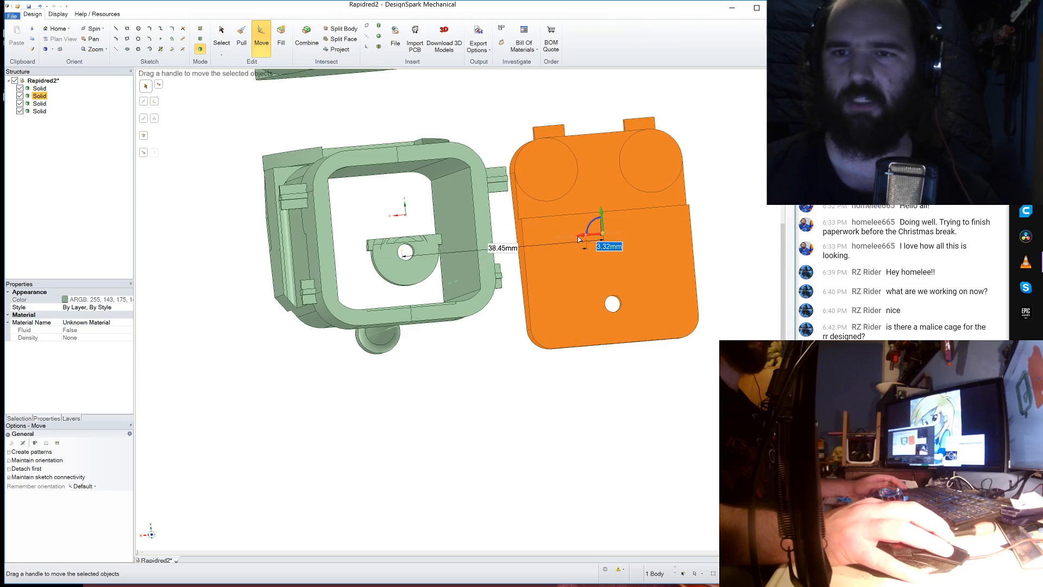
click(467, 334)
- Round the slanted lower edge of the raised side block near the body's grip end with a 0.6 mm radius
middle_drag(467, 334, 347, 263)
scroll(341, 281, down, 5)
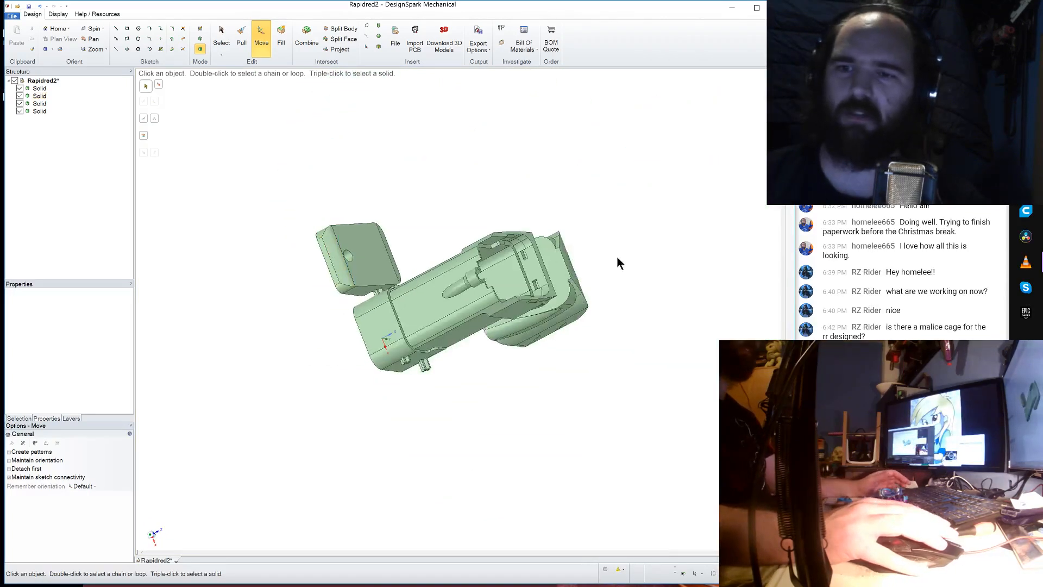
middle_drag(591, 325, 271, 238)
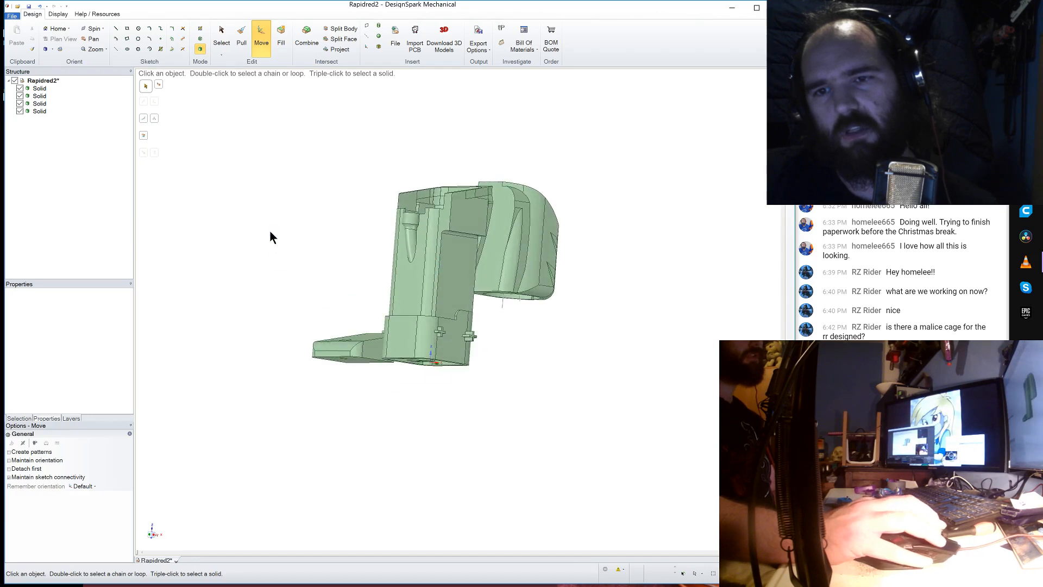
middle_drag(291, 330, 342, 329)
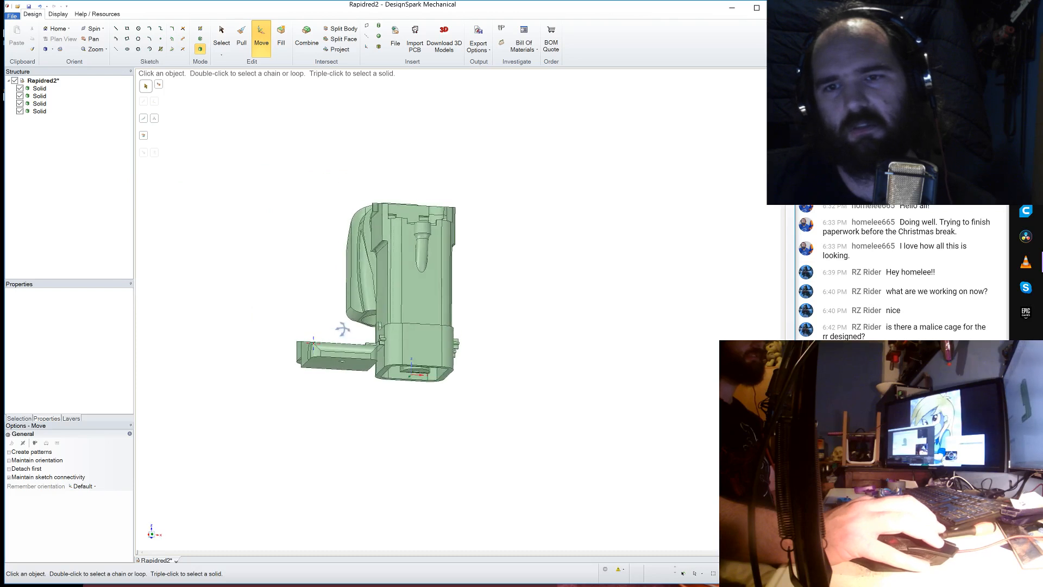
scroll(343, 329, up, 5)
click(373, 251)
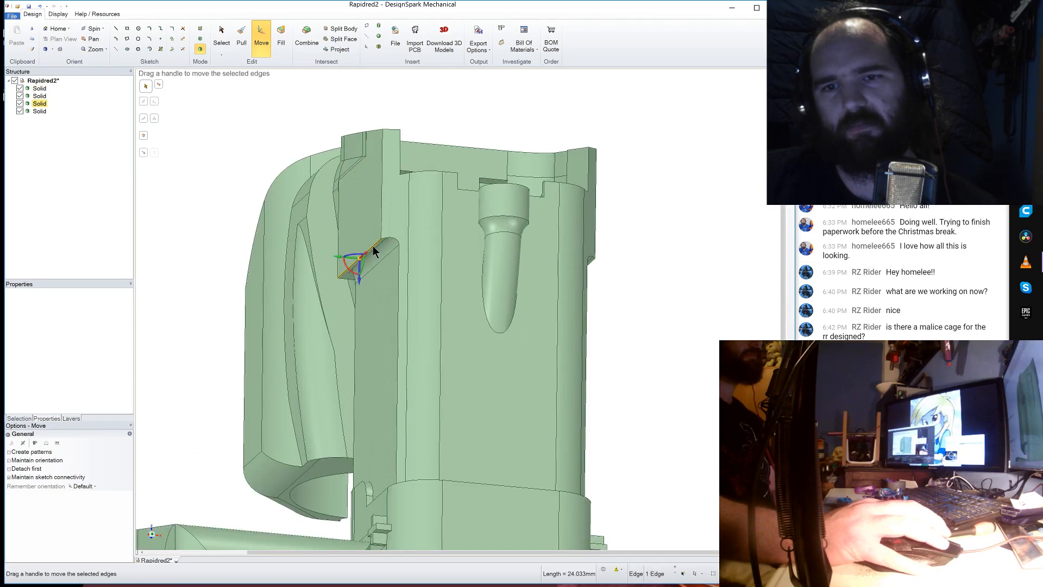
click(241, 38)
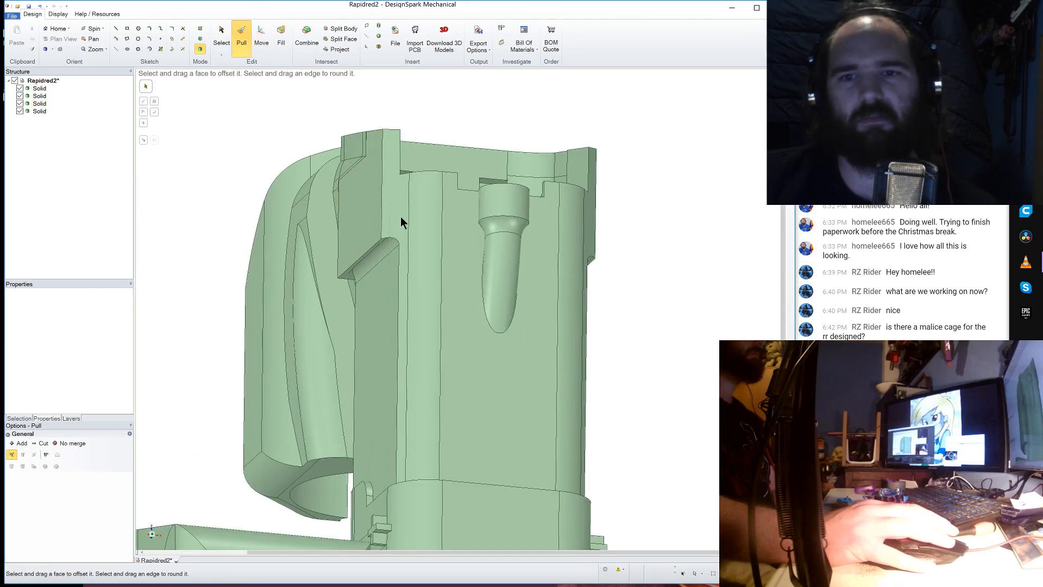
click(376, 249)
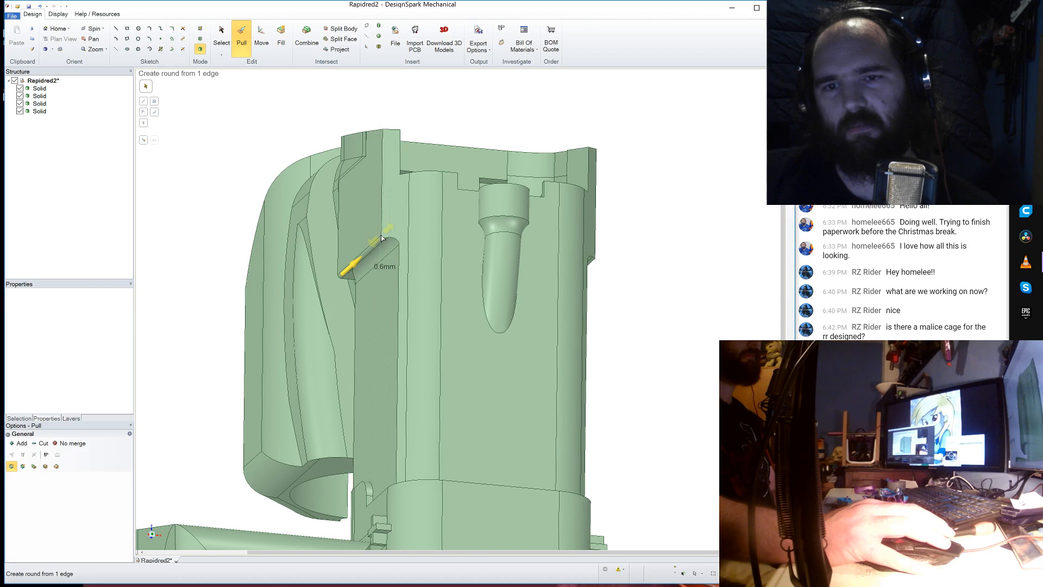
drag(381, 238, 381, 237)
- Round the matching slanted edge of the side block on the body's opposite side with a 0.6 mm radius
middle_drag(491, 271, 261, 396)
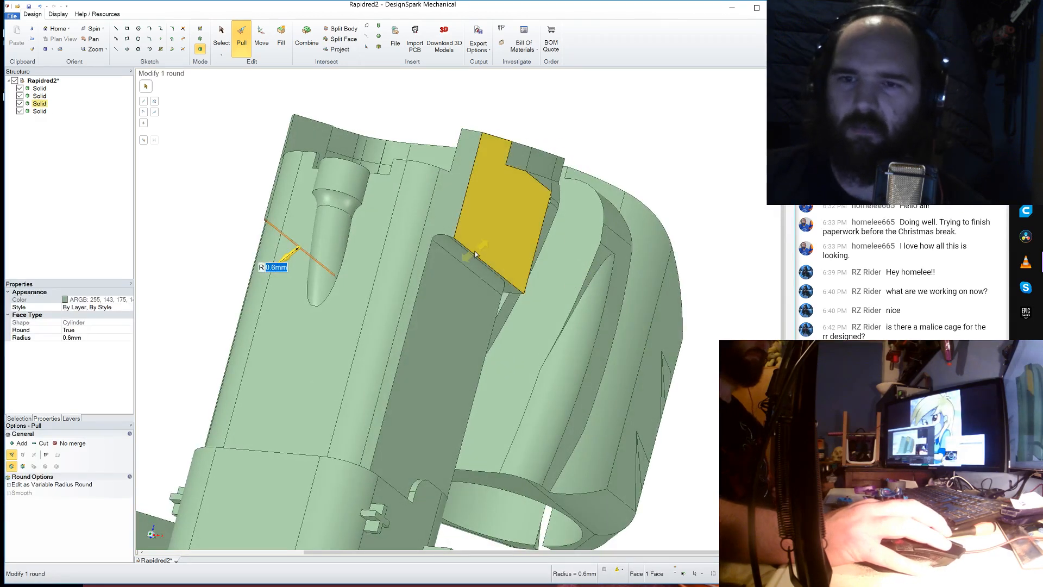
click(475, 255)
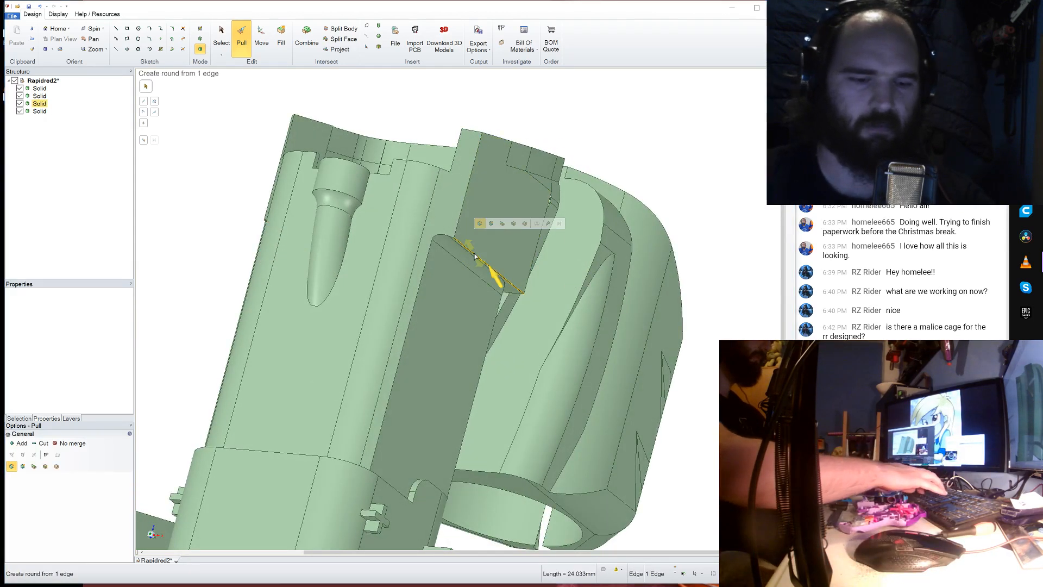
key(Return)
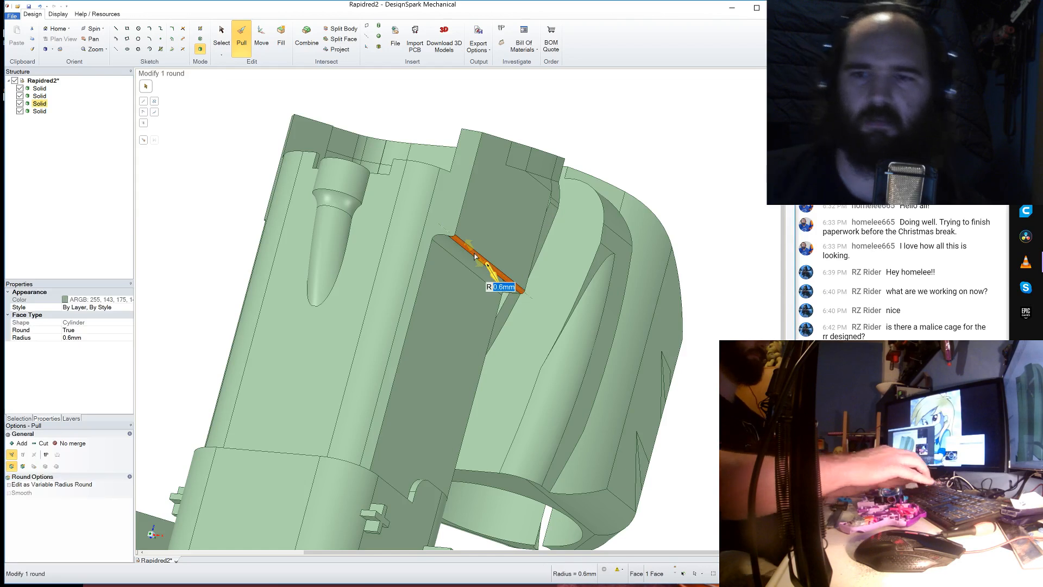
- Inspect the body, end cap and curved upper shell from several sides for remaining edges or faces needing work
click(547, 112)
middle_drag(549, 109, 391, 286)
scroll(403, 236, down, 4)
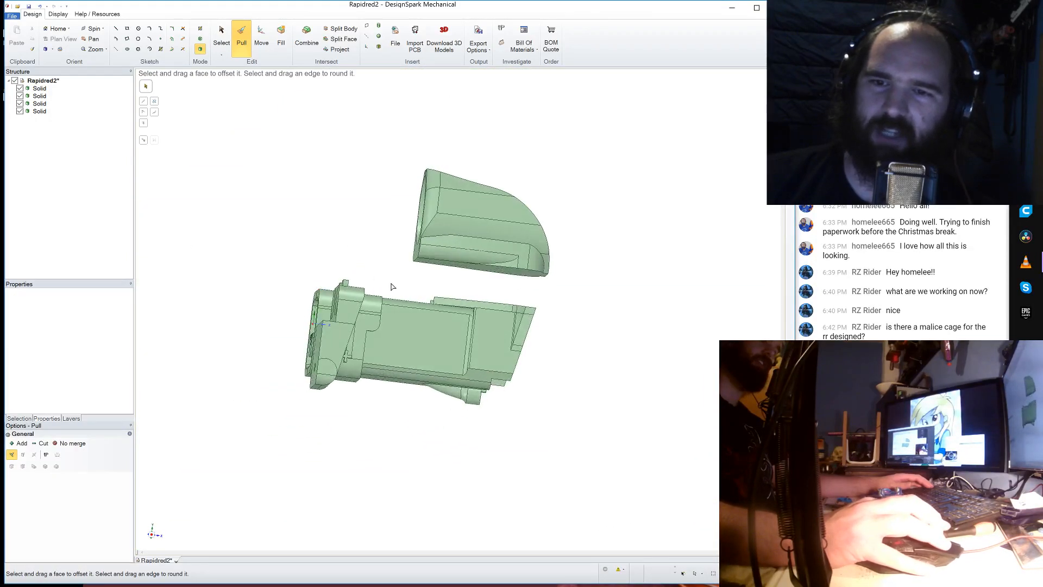
click(467, 332)
middle_drag(467, 331, 474, 277)
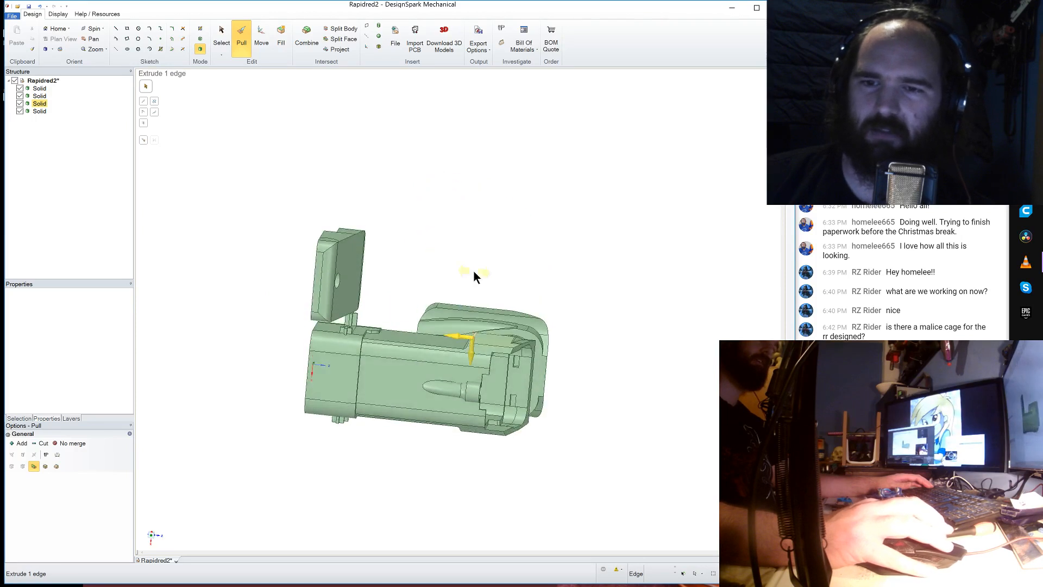
click(470, 341)
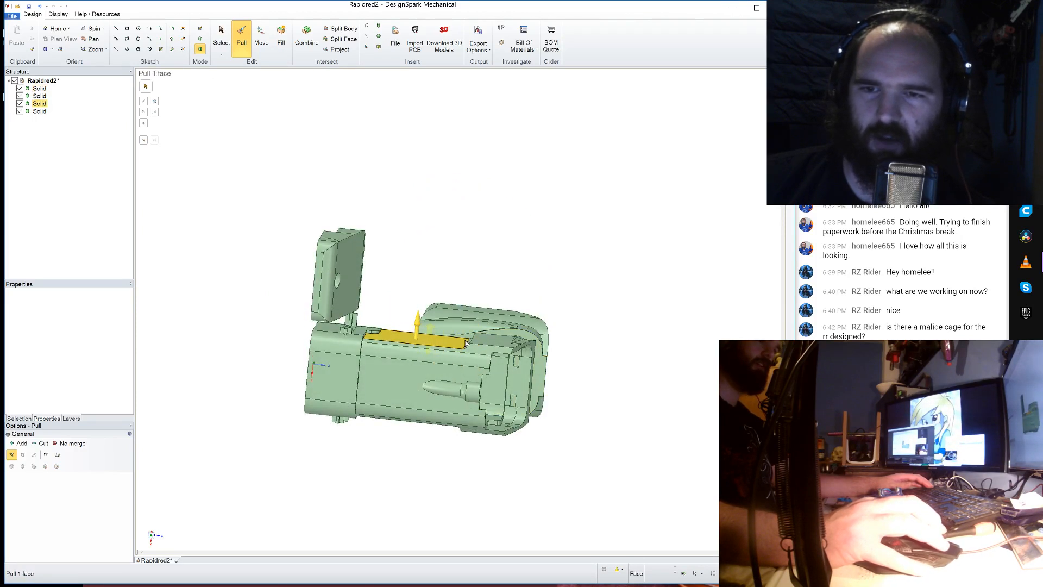
click(480, 254)
middle_drag(480, 253, 430, 326)
click(439, 290)
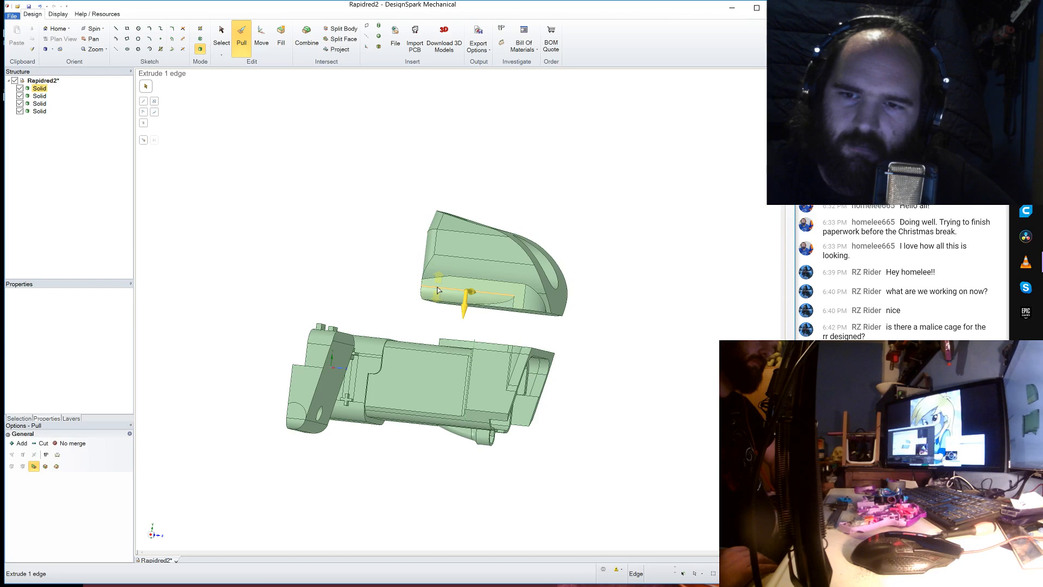
click(623, 380)
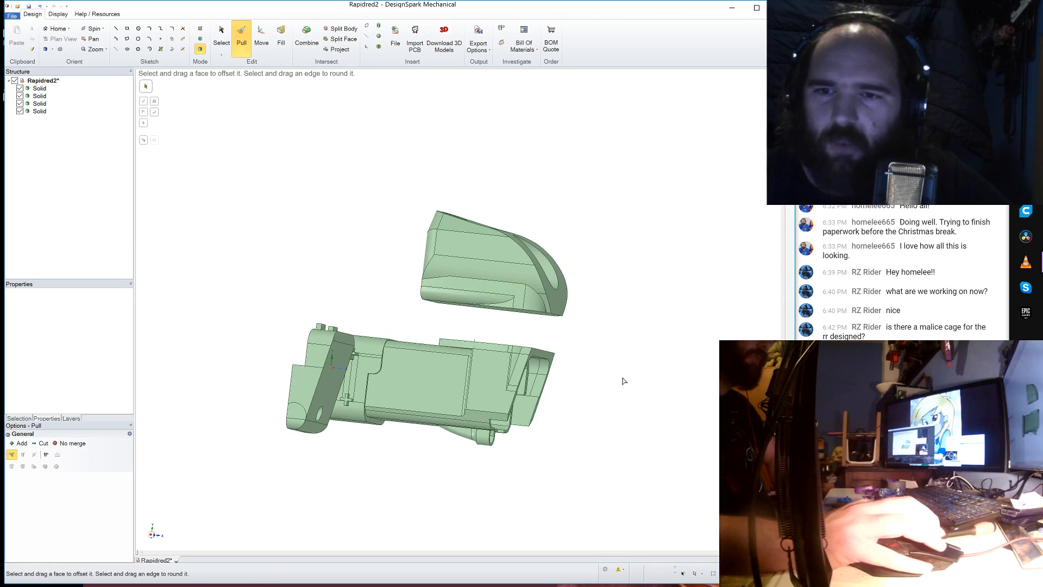
mouse_move(617, 379)
middle_down()
mouse_move(614, 328)
mouse_move(582, 314)
mouse_move(549, 363)
mouse_move(594, 333)
mouse_move(606, 343)
middle_up()
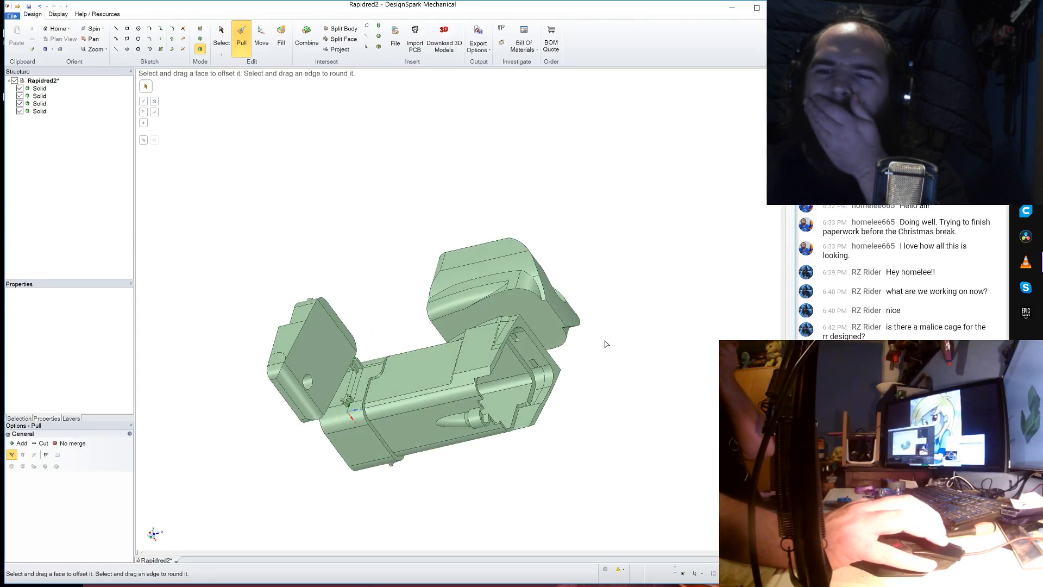
click(563, 312)
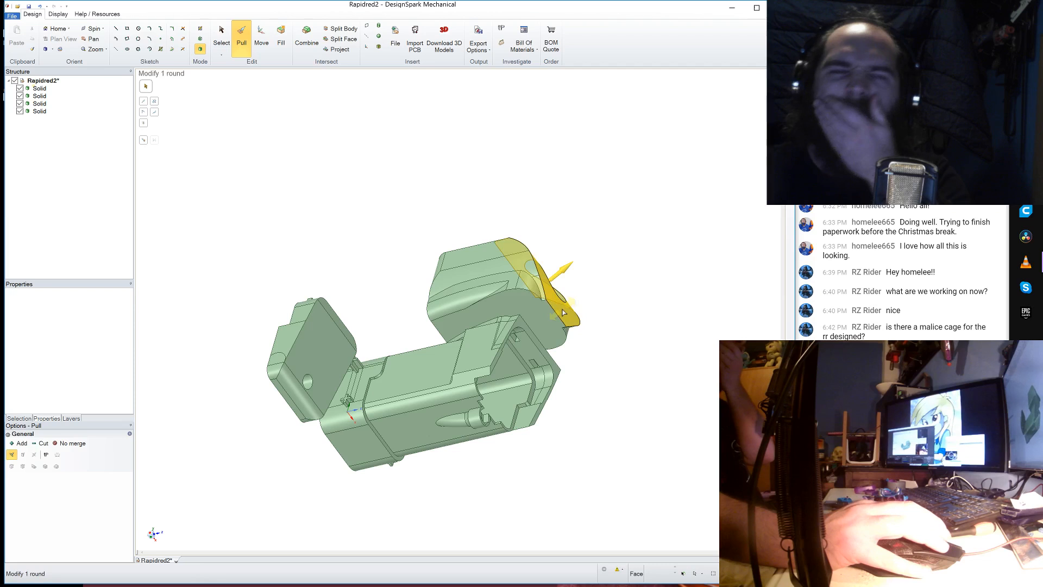
- Save the design as Rapidred2 in the rapidred folder, replacing the existing file
click(215, 156)
mouse_move(274, 208)
middle_down()
mouse_move(279, 249)
mouse_move(254, 249)
mouse_move(237, 229)
mouse_move(269, 223)
middle_up()
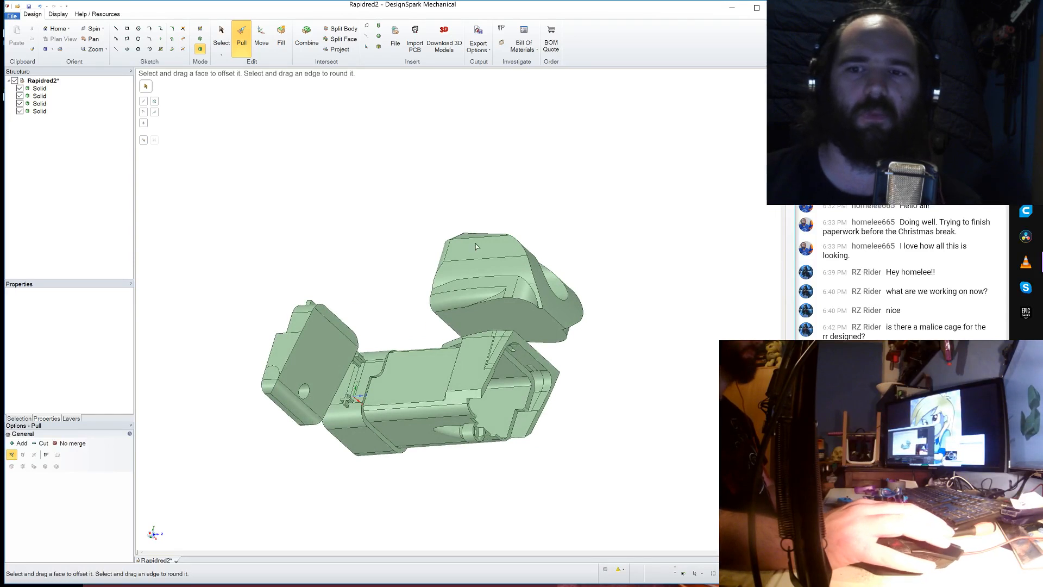
click(499, 270)
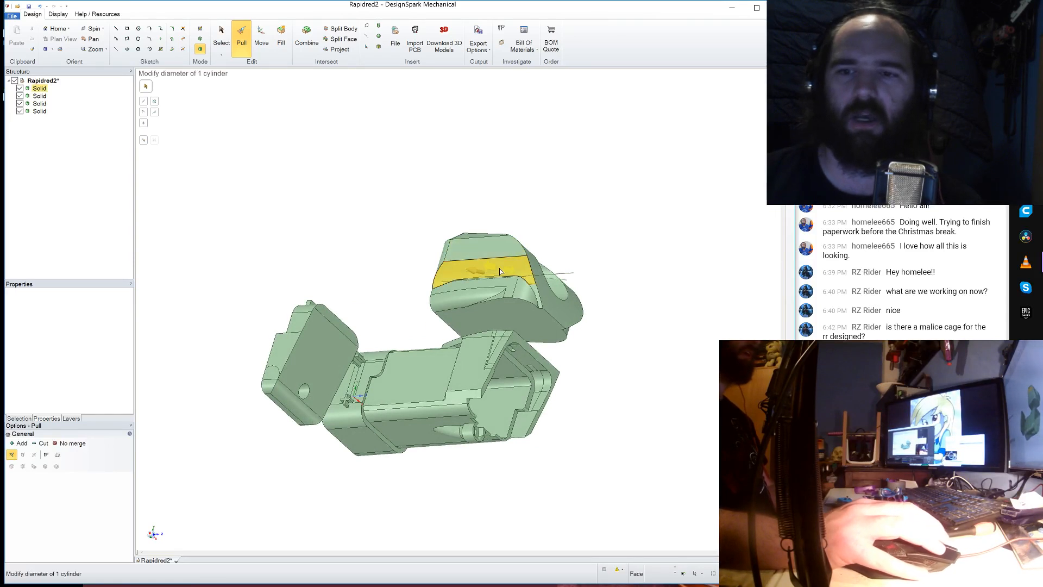
click(12, 16)
click(32, 94)
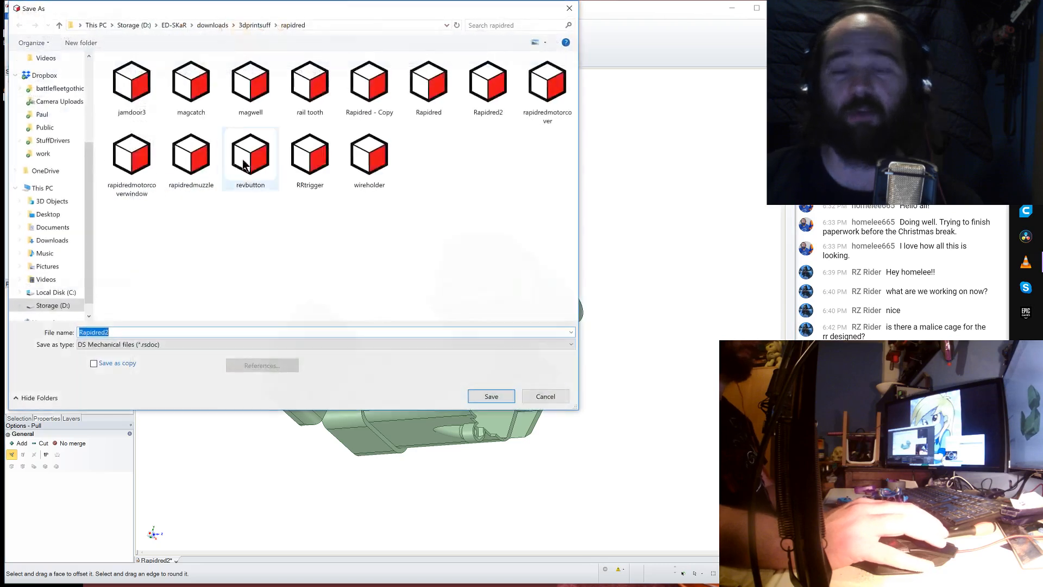
click(491, 394)
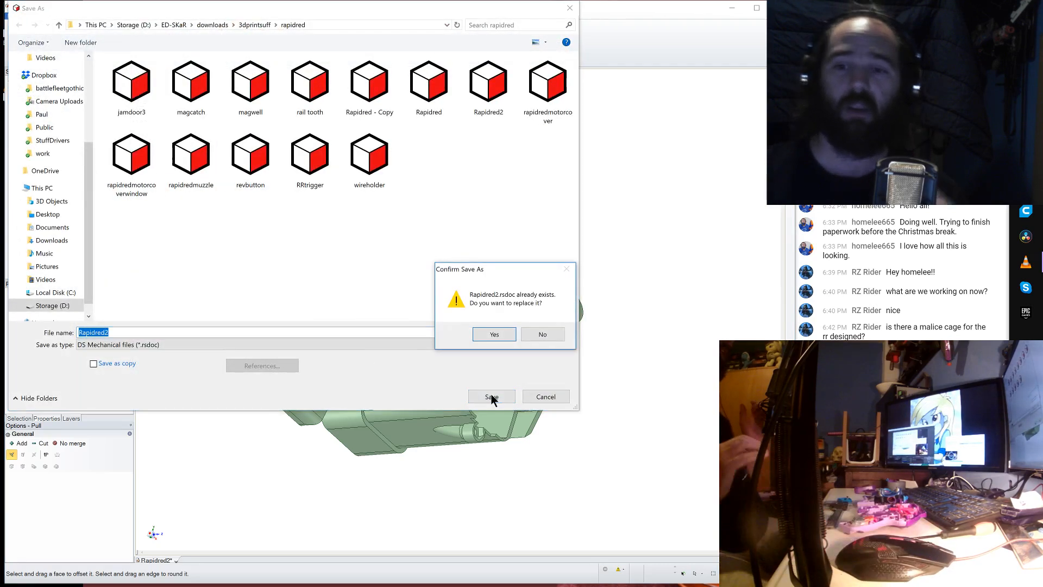
click(486, 334)
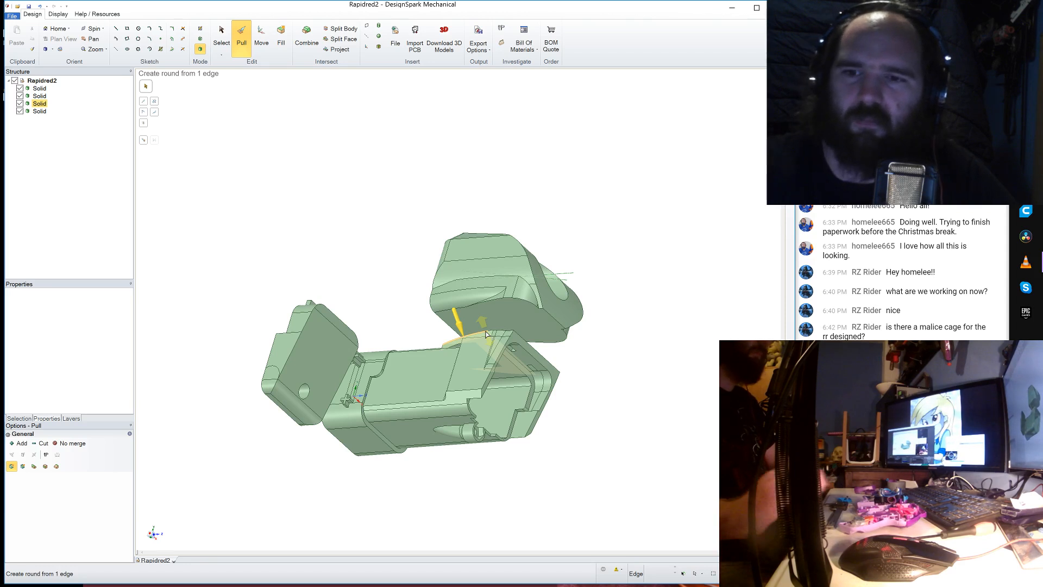
- Inspect the body, end cap and upper shell from several sides, concentrating on the shell's round opening and the groove above it
middle_drag(640, 408, 693, 385)
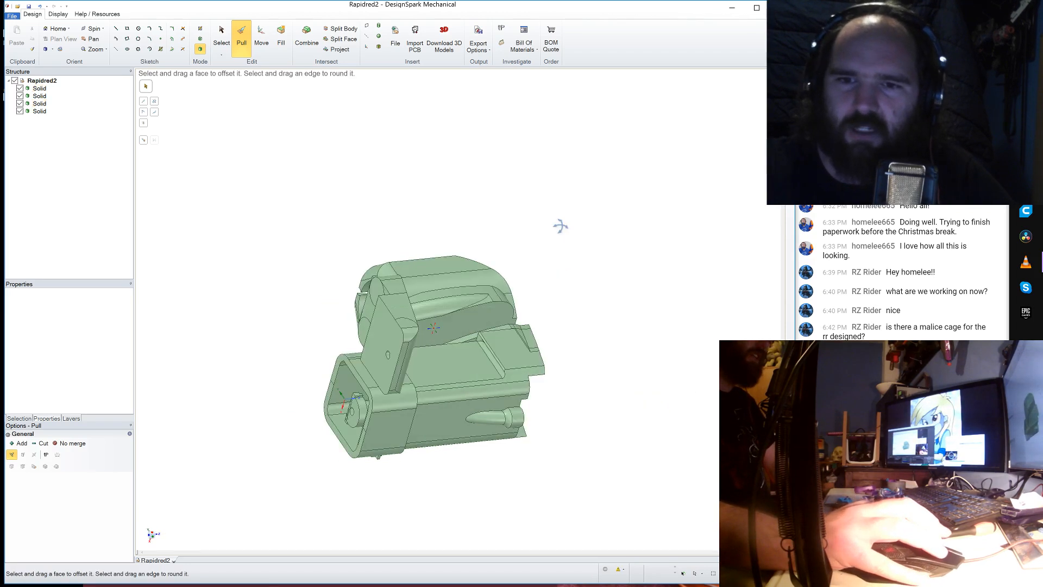
middle_drag(560, 226, 386, 273)
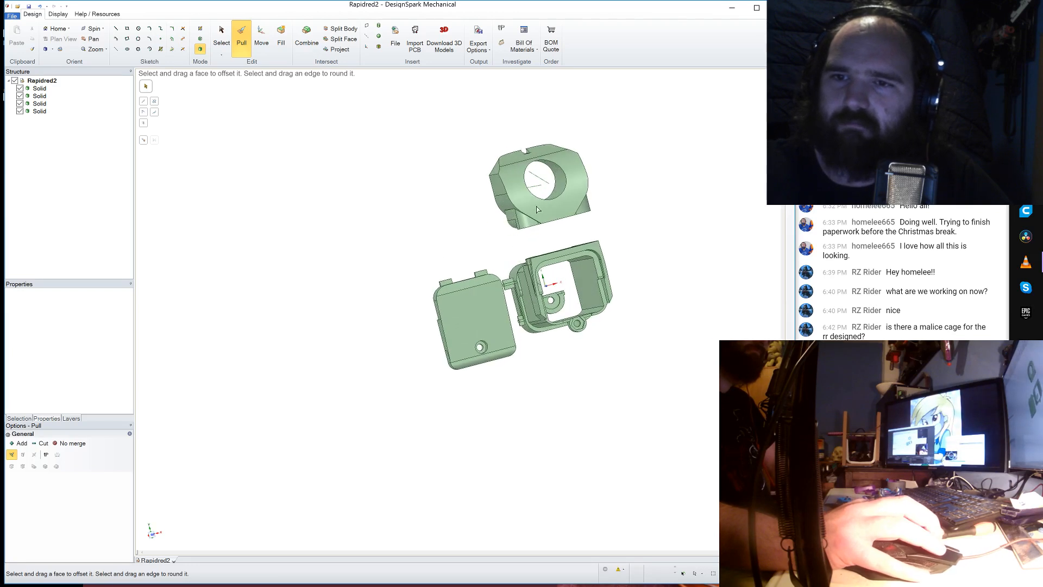
scroll(545, 184, up, 5)
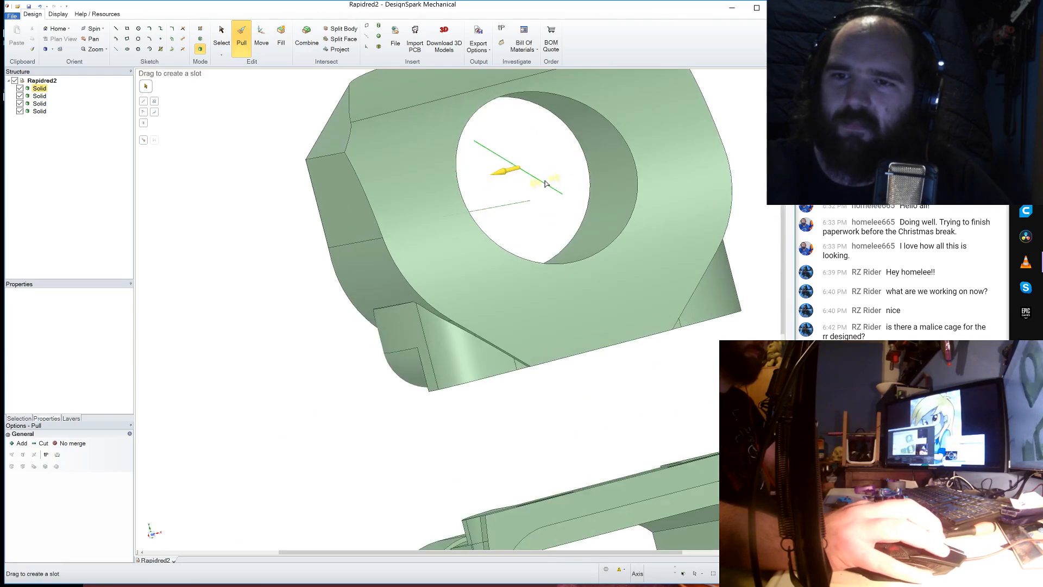
mouse_move(546, 184)
middle_down()
mouse_move(500, 174)
mouse_move(384, 193)
mouse_move(511, 184)
mouse_move(515, 193)
mouse_move(542, 183)
middle_up()
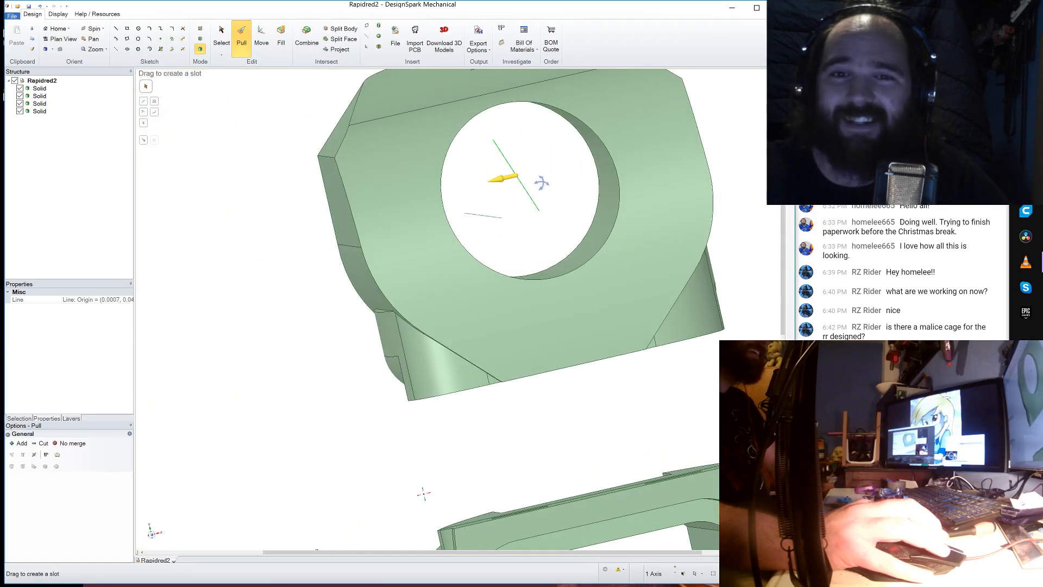
scroll(516, 245, down, 2)
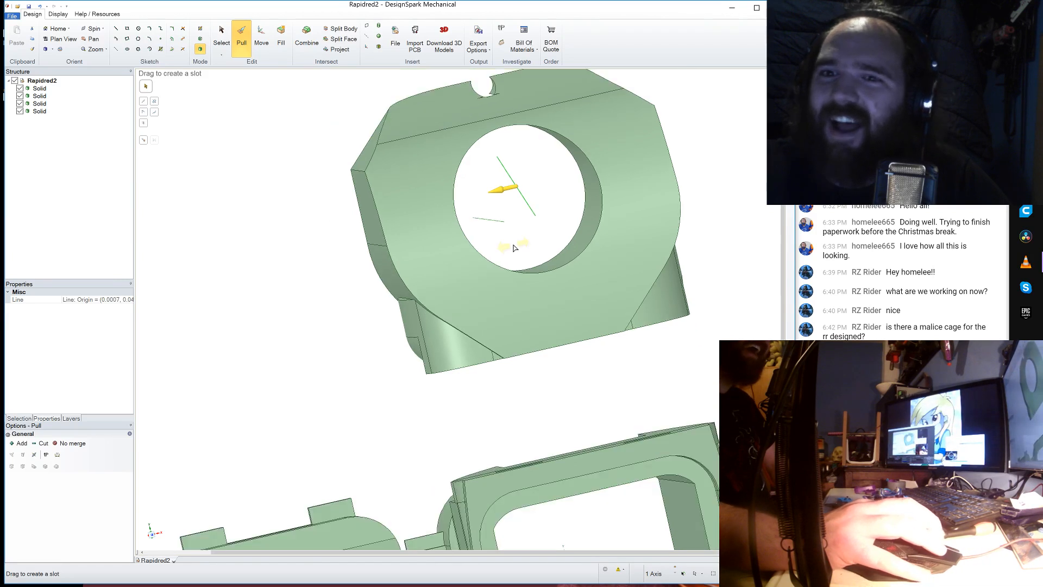
scroll(514, 248, down, 2)
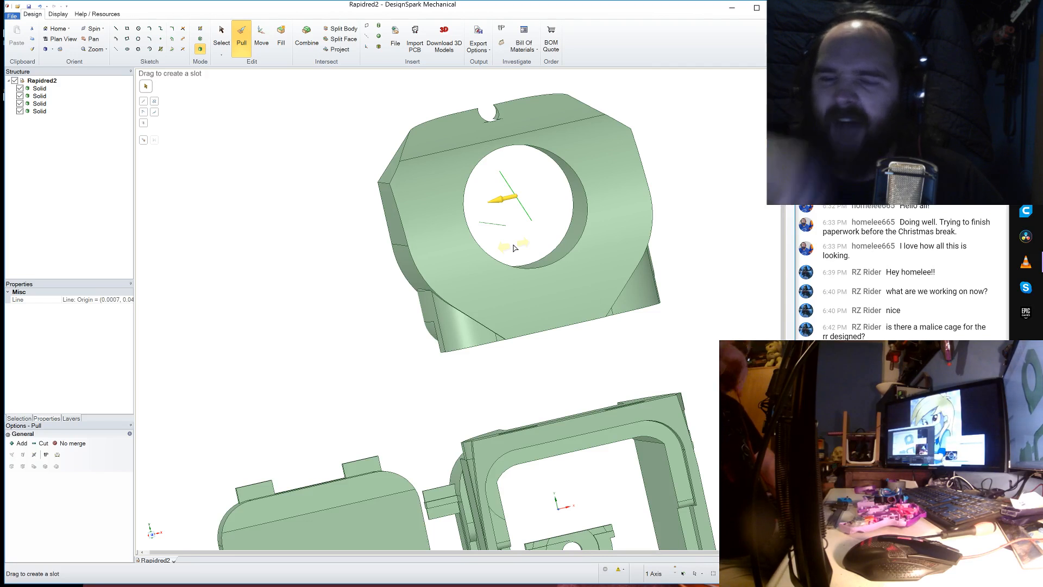
middle_drag(544, 241, 663, 249)
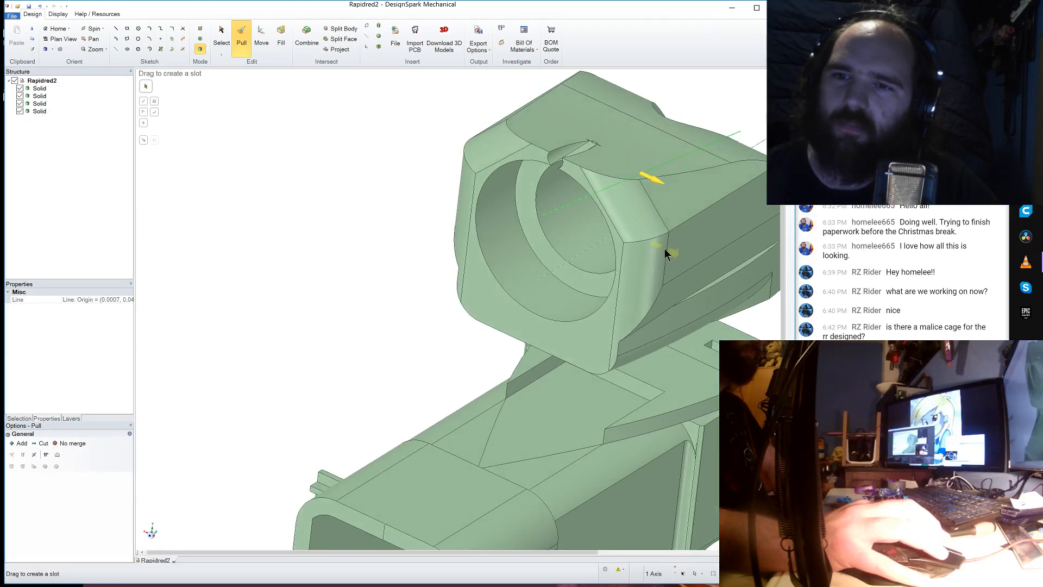
- On the upper shell's end face, sketch a 27.4 mm circle around the bore's rim and a line closing the groove's open top
scroll(663, 249, up, 5)
click(553, 133)
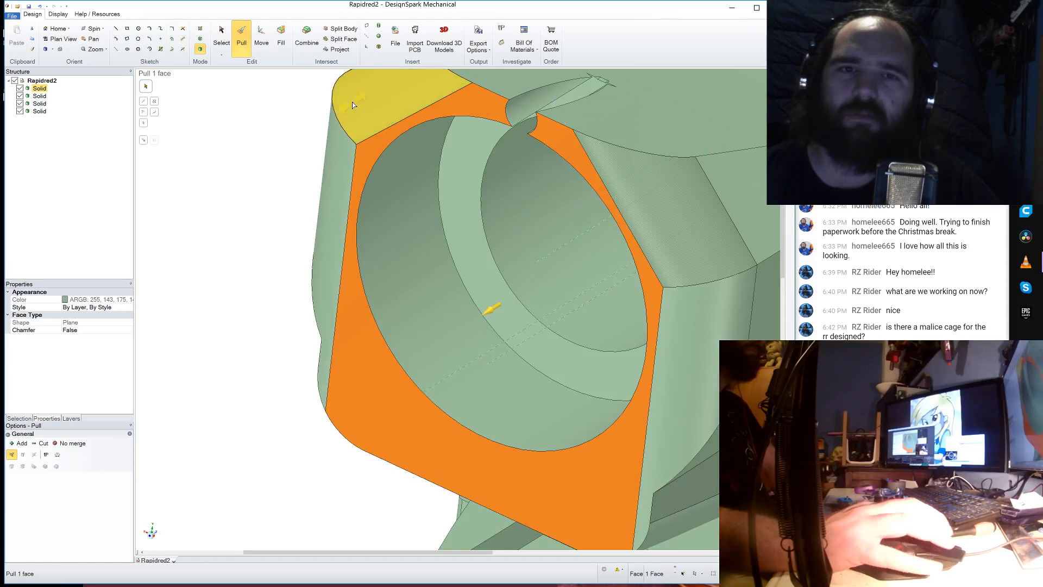
click(117, 30)
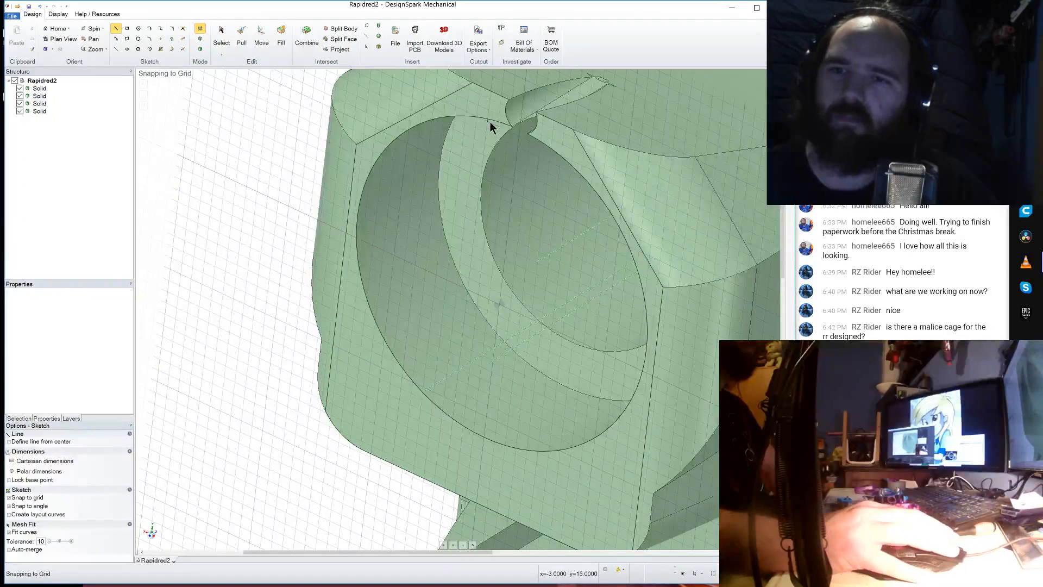
click(138, 29)
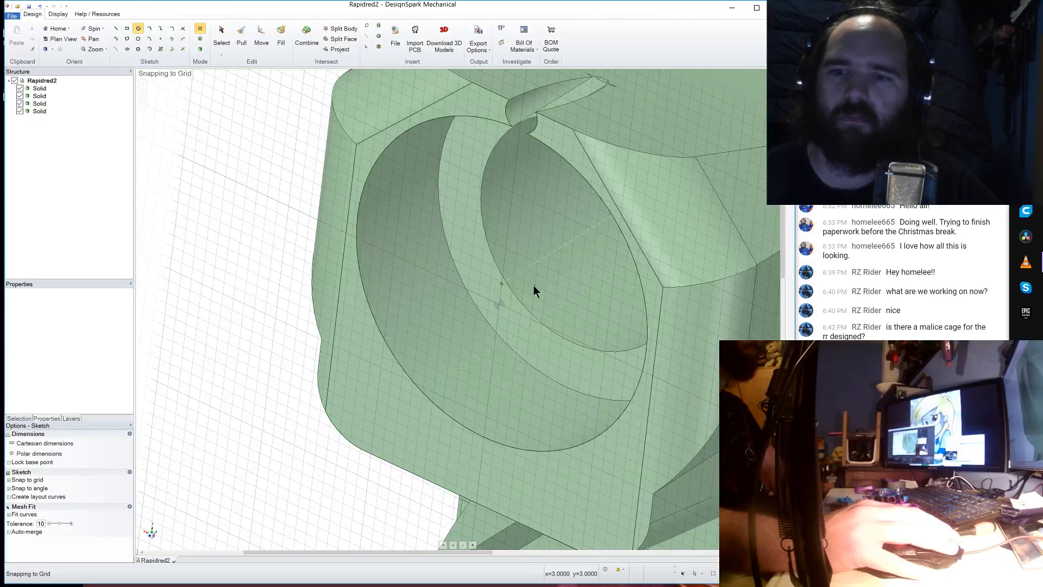
click(503, 284)
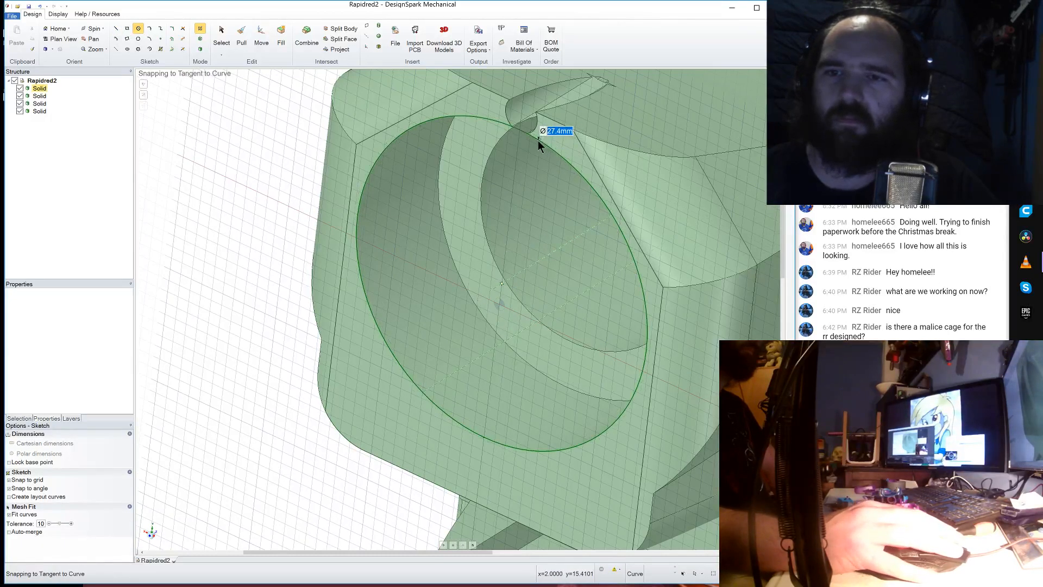
click(538, 140)
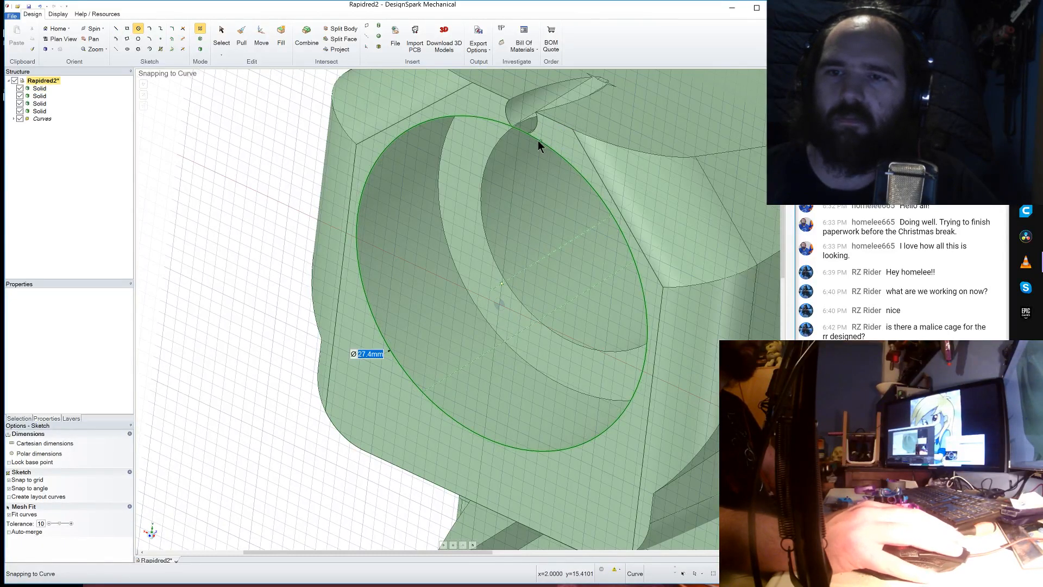
click(116, 29)
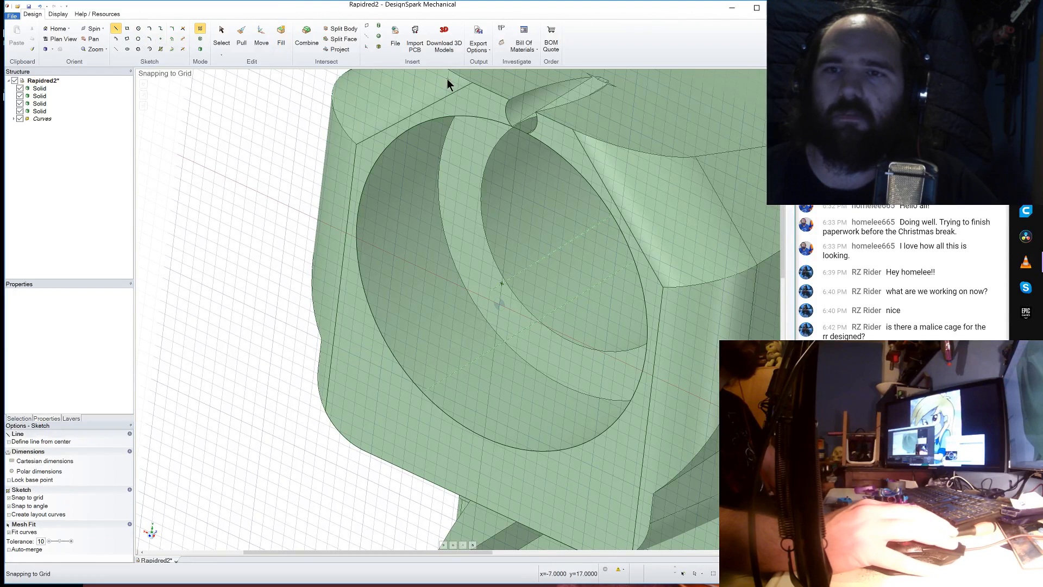
click(563, 123)
click(241, 37)
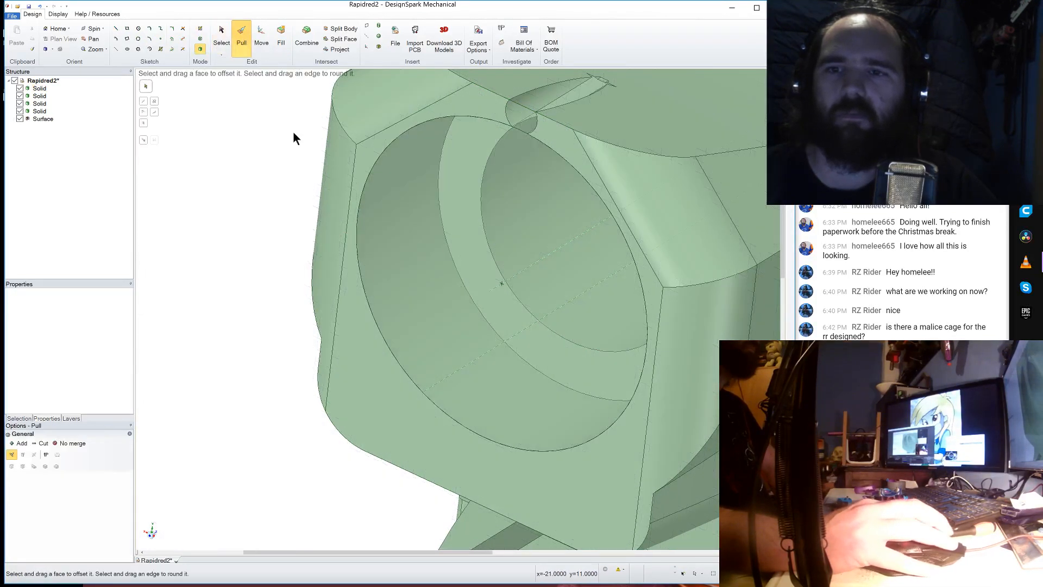
- Pull the small closed face at the groove's mouth back along the groove to its far end, filling it
click(473, 159)
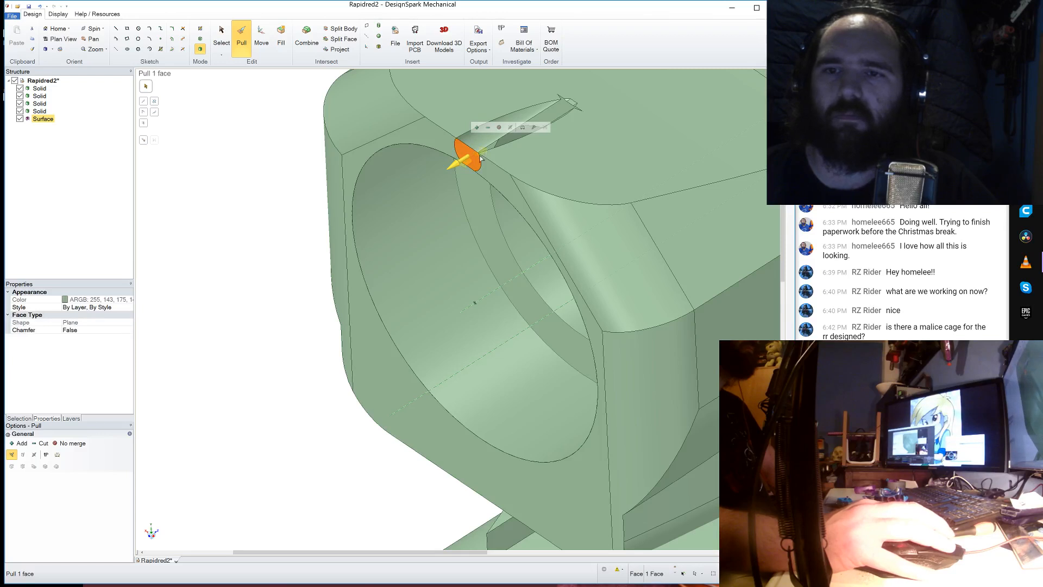
drag(480, 158, 593, 106)
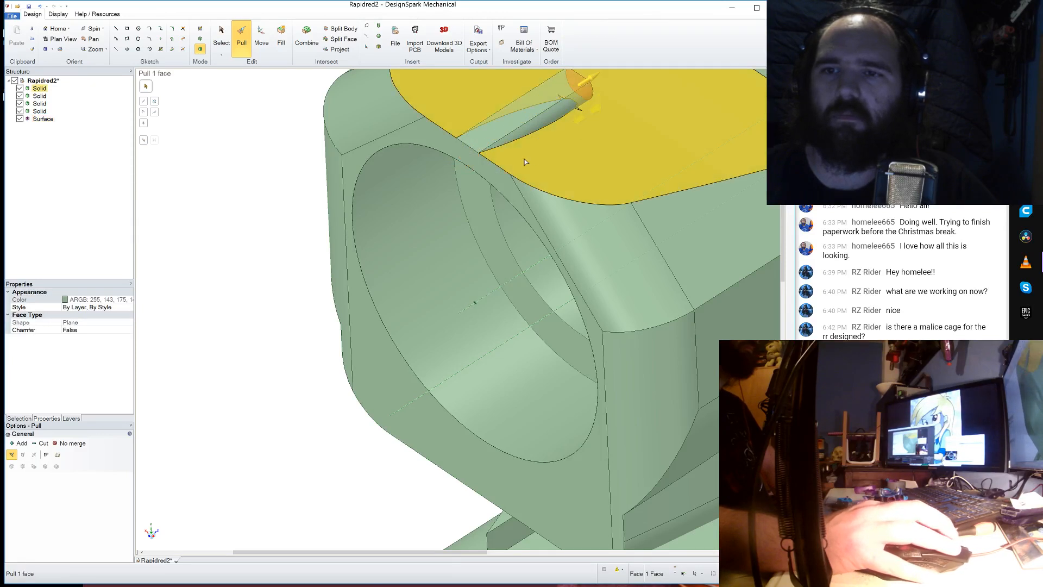
middle_drag(525, 163, 468, 146)
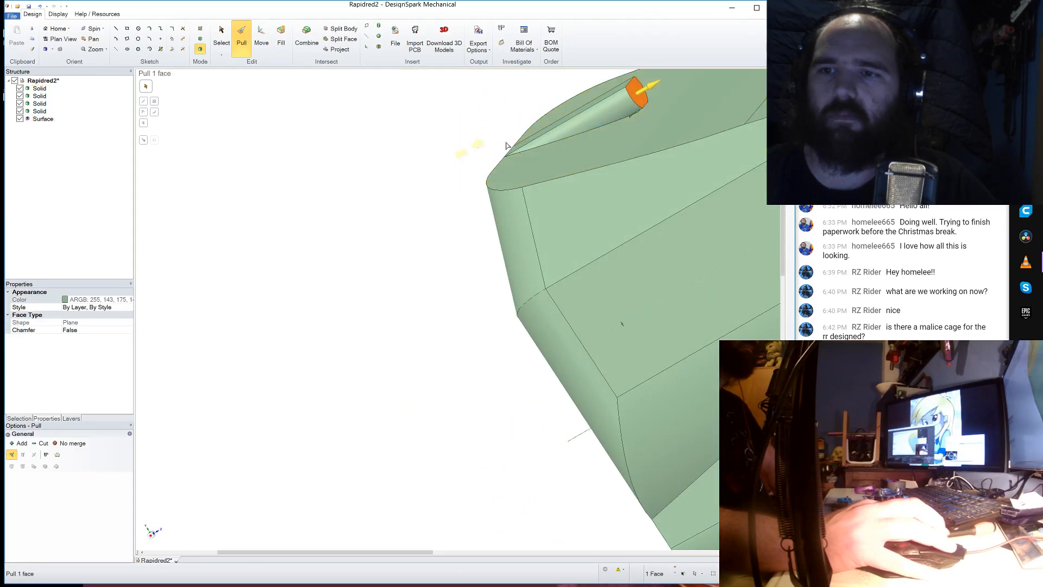
- Try to reduce the radius of the filled groove's curved side face to about 0.99 mm, and undo the change
click(570, 134)
drag(572, 133, 607, 125)
middle_drag(482, 146, 410, 198)
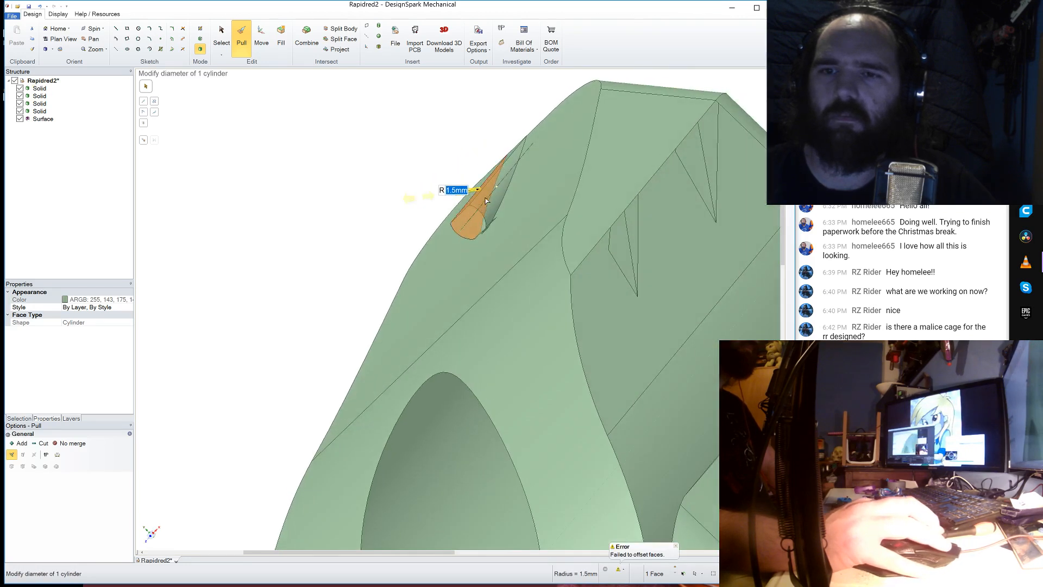
scroll(488, 202, up, 4)
click(490, 202)
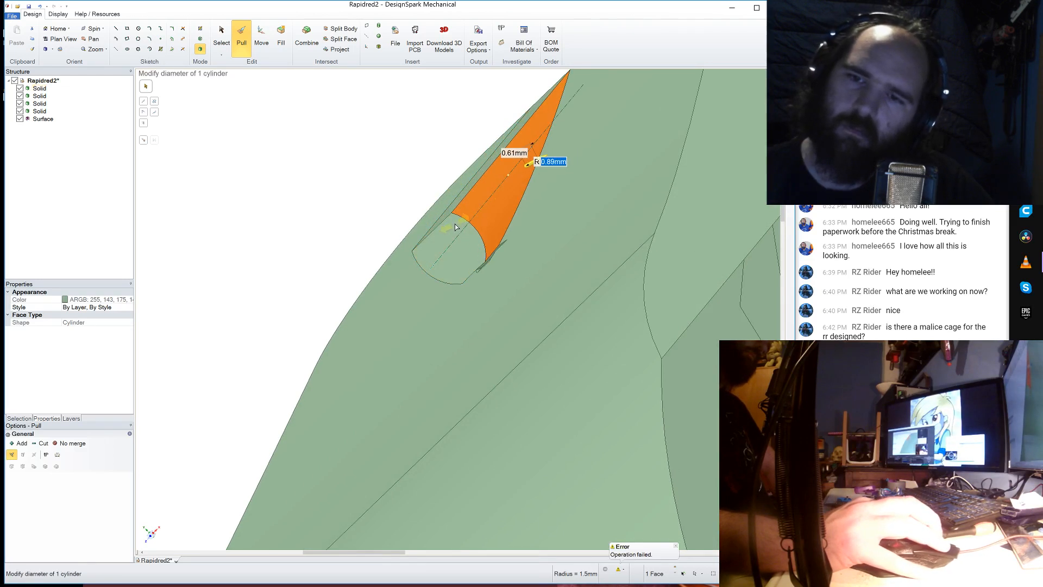
drag(461, 234, 468, 232)
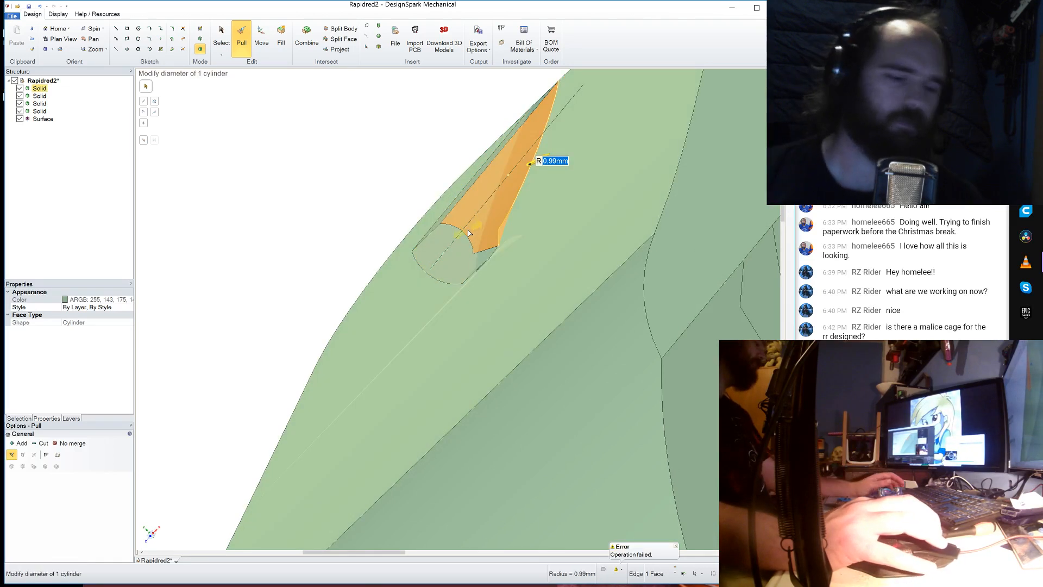
key(ctrl+z)
scroll(469, 233, down, 5)
middle_drag(465, 233, 487, 260)
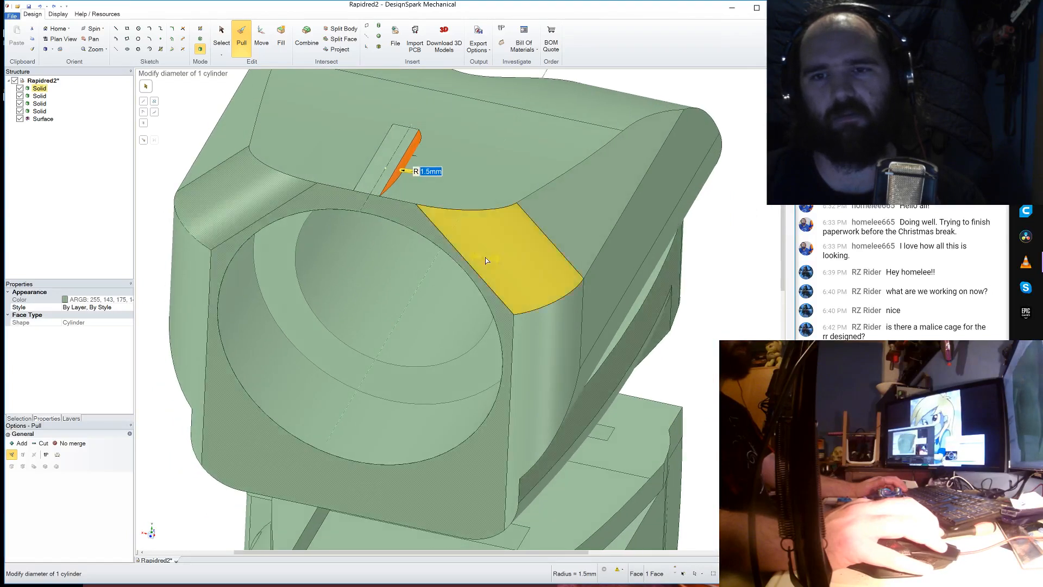
scroll(409, 187, down, 3)
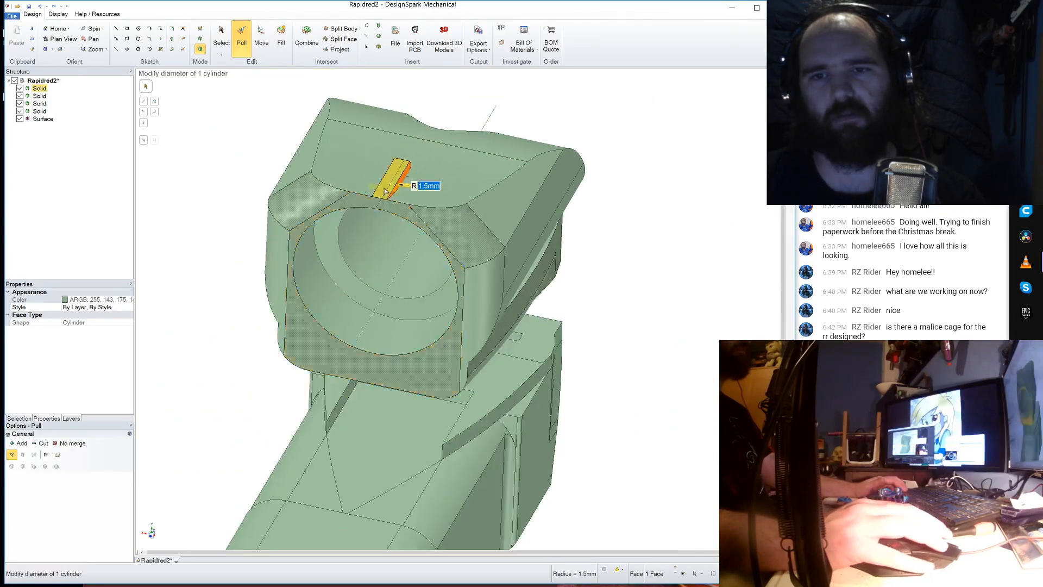
- Sketch a 7 x 8 mm rectangle on the shell's end face, spanning the protruding filler above the bore
scroll(397, 180, up, 5)
click(389, 248)
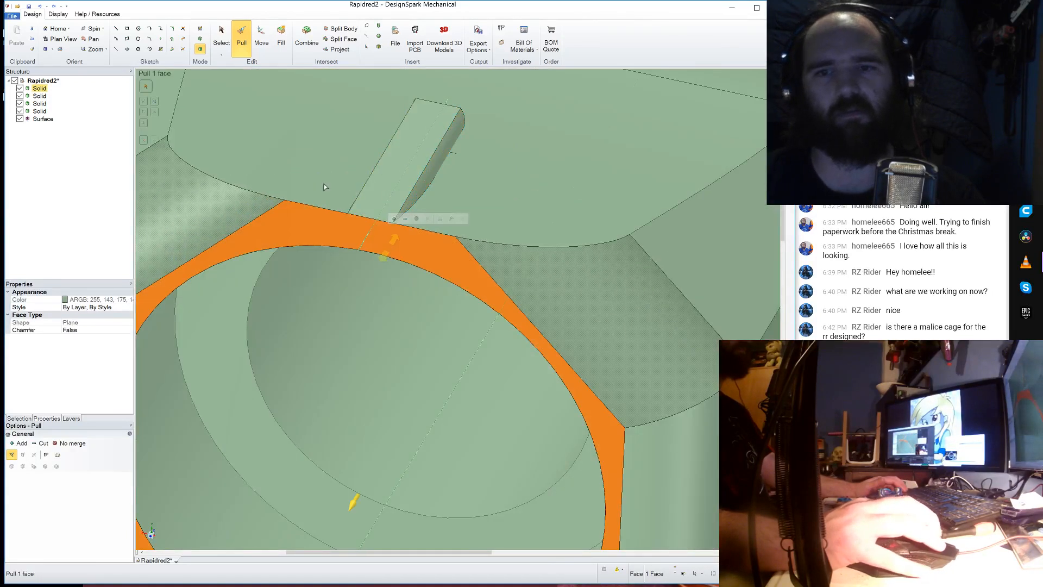
click(127, 29)
click(308, 214)
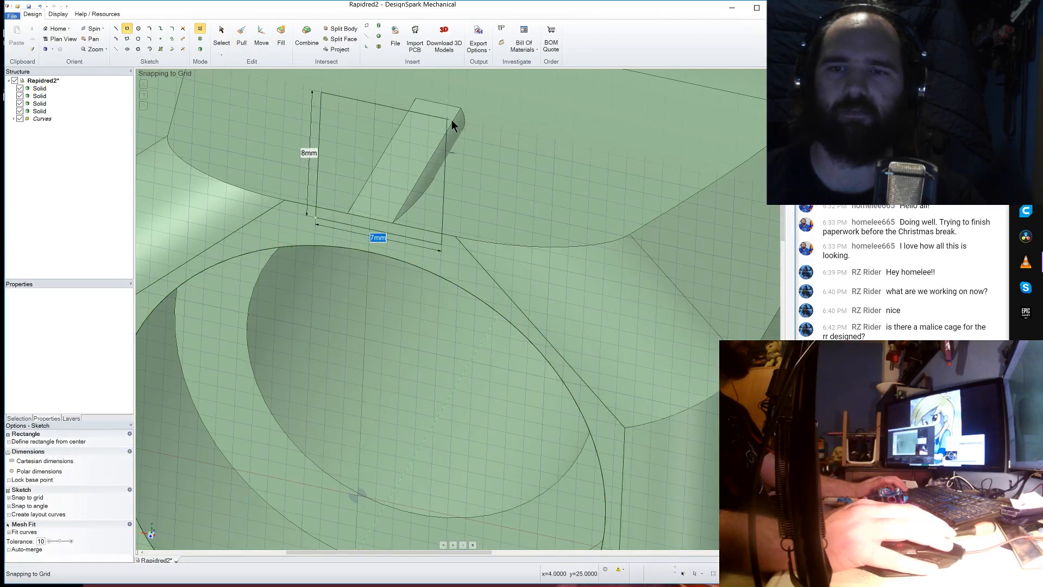
click(244, 32)
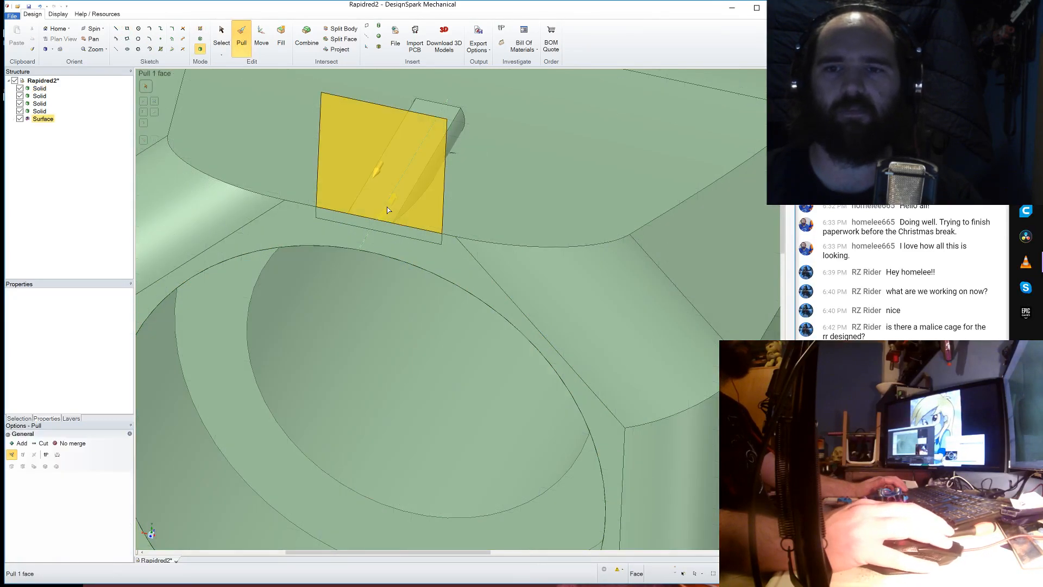
- Sweep the rectangle as a cut along the filler's lower side edge, trimming the protruding filler down to the shell's upper surface
click(392, 212)
middle_drag(392, 212, 113, 306)
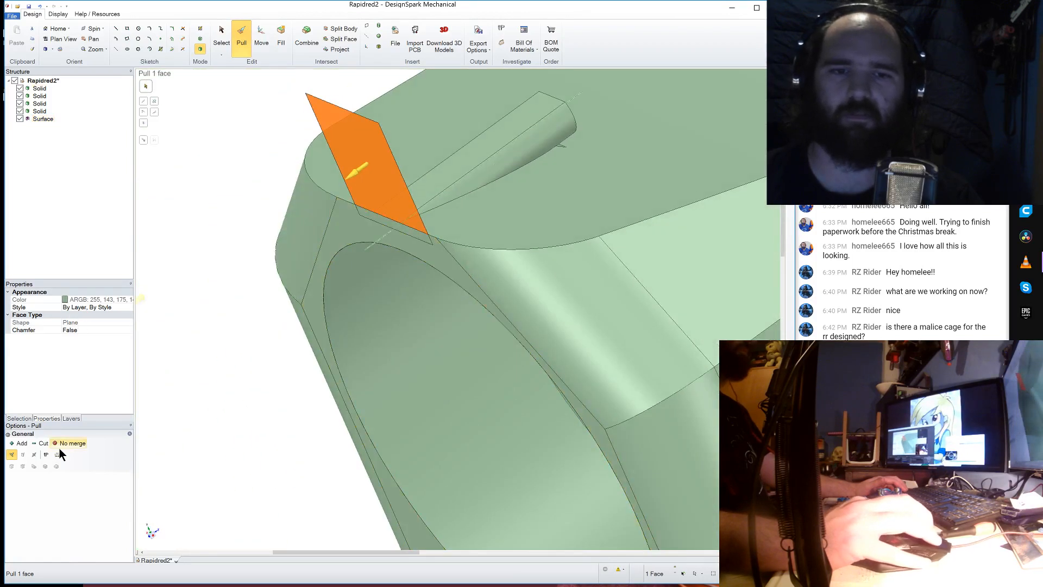
click(155, 114)
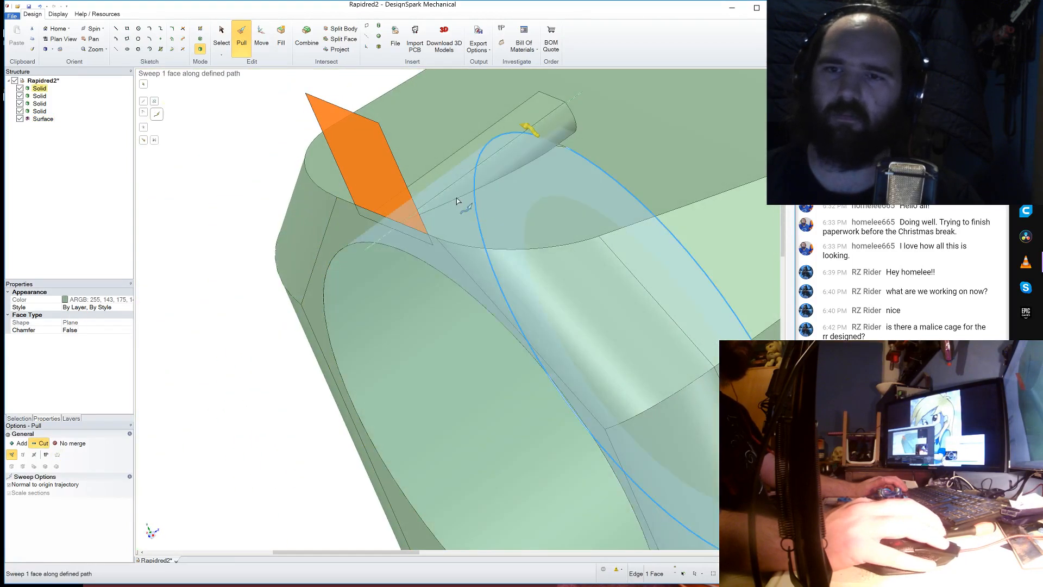
click(458, 198)
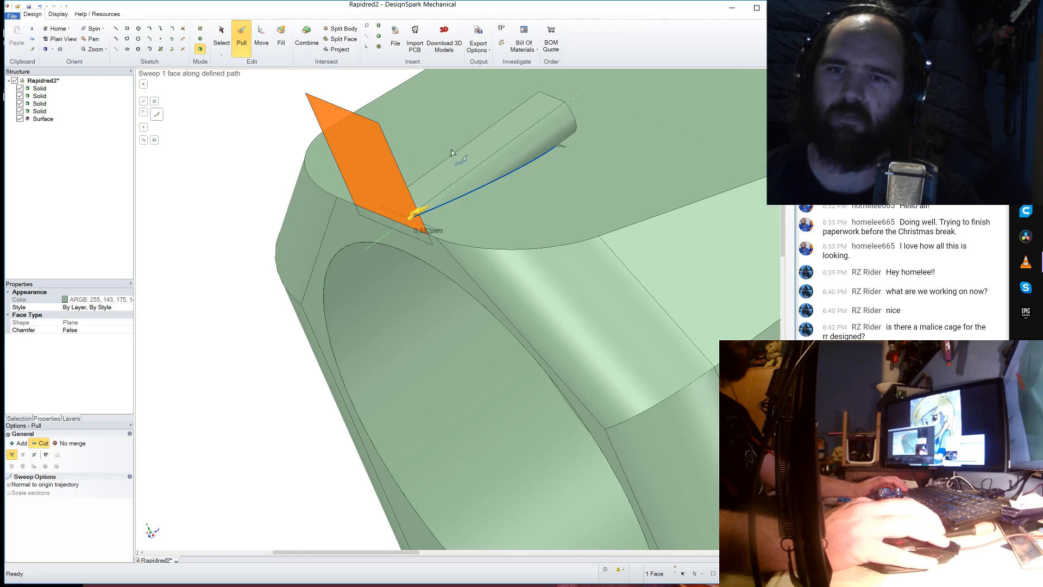
drag(451, 153, 631, 62)
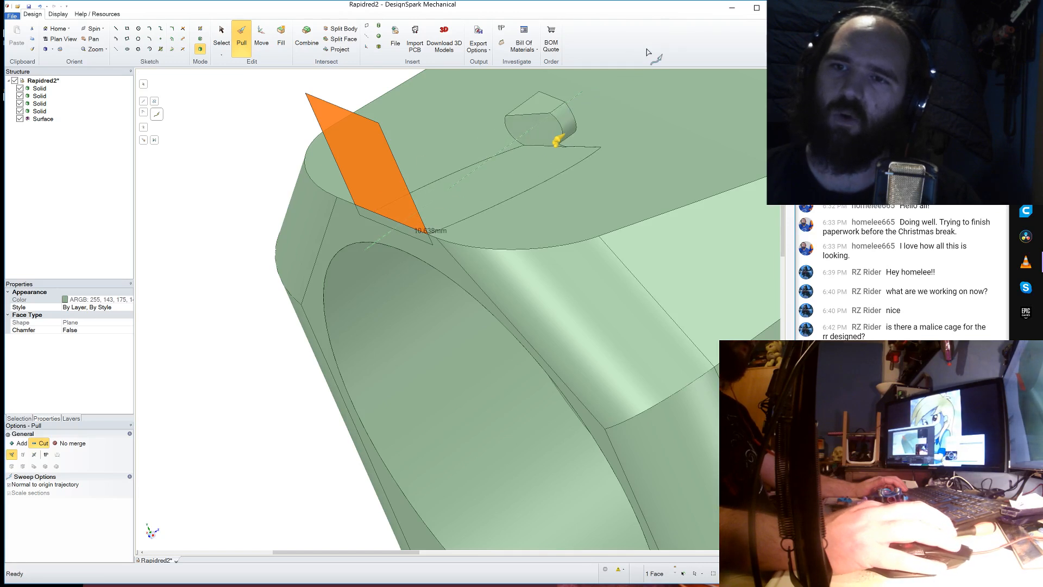
- Try to pull the end face of the leftover filler stub by 2.2 mm, and undo the change
click(545, 131)
scroll(510, 190, down, 4)
scroll(510, 174, up, 4)
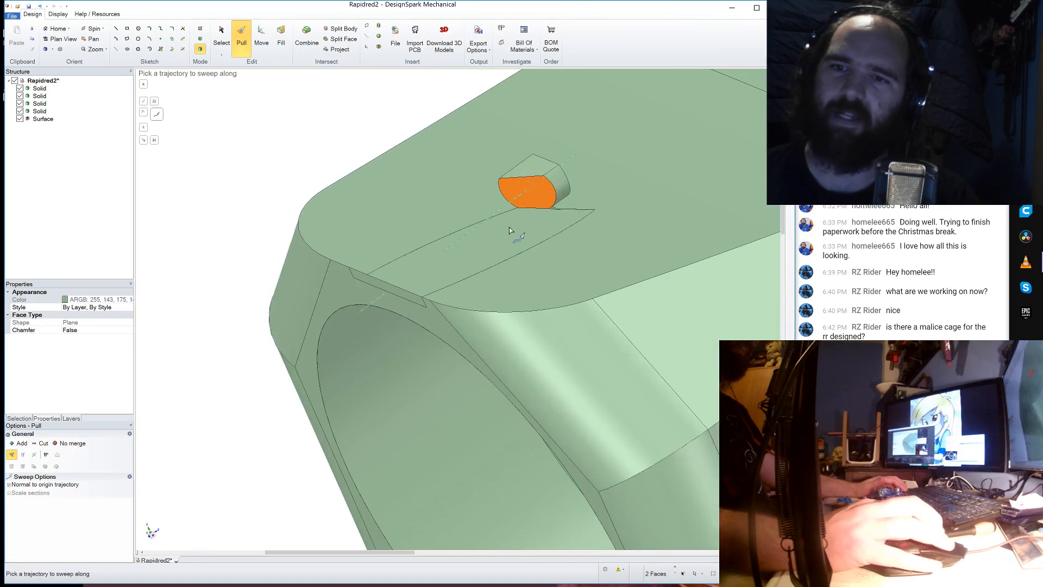
mouse_move(517, 230)
middle_down()
mouse_move(581, 232)
mouse_move(518, 234)
middle_up()
scroll(489, 214, up, 5)
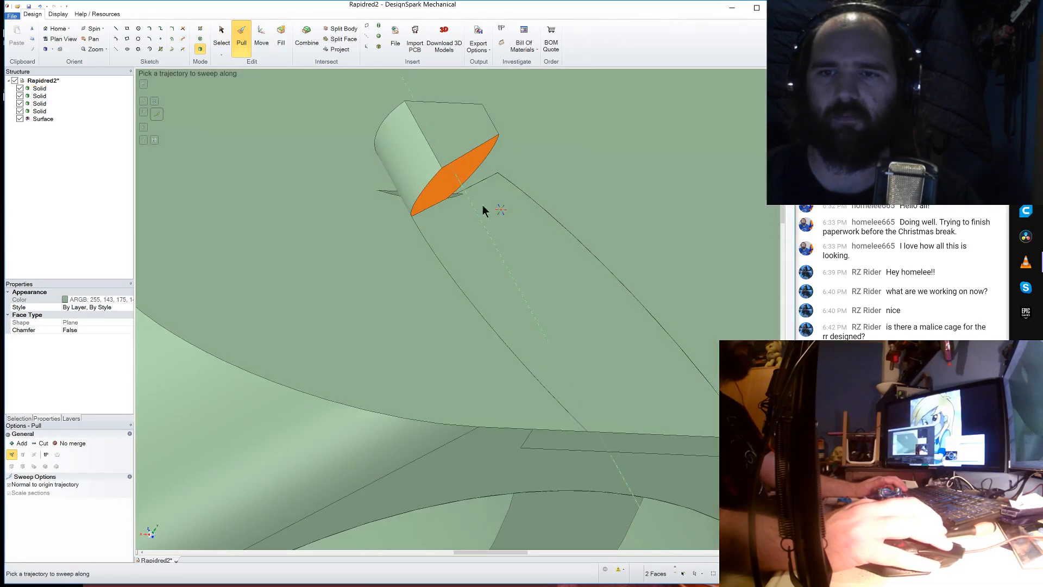
click(438, 188)
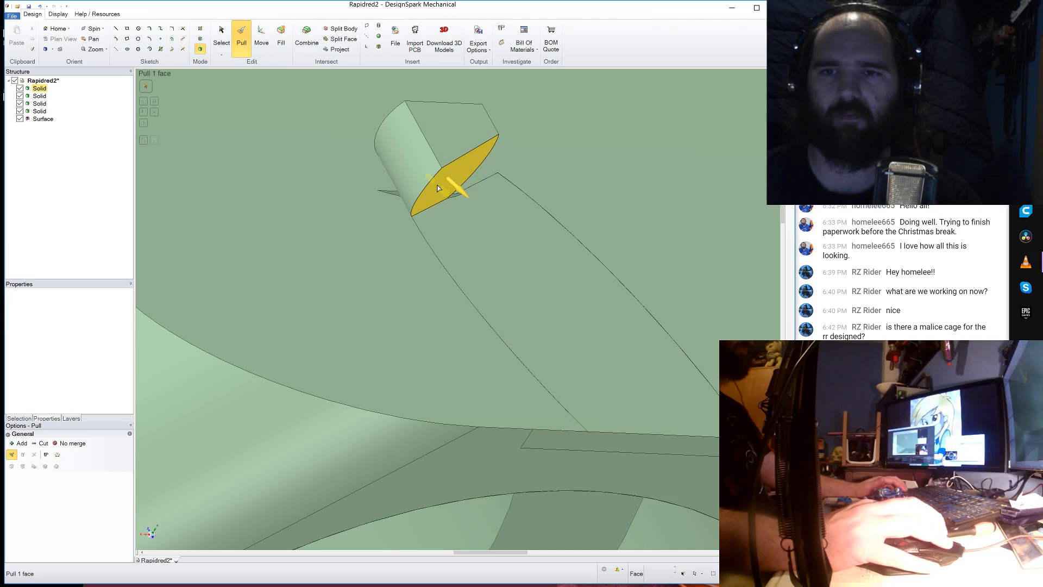
click(438, 188)
drag(419, 175, 363, 98)
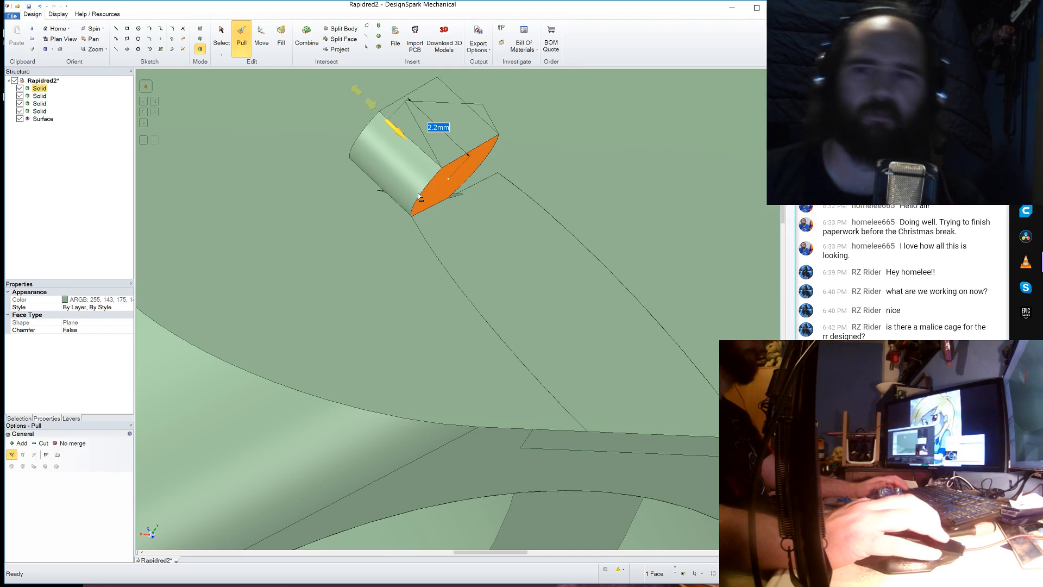
drag(430, 331, 409, 312)
key(ctrl+z)
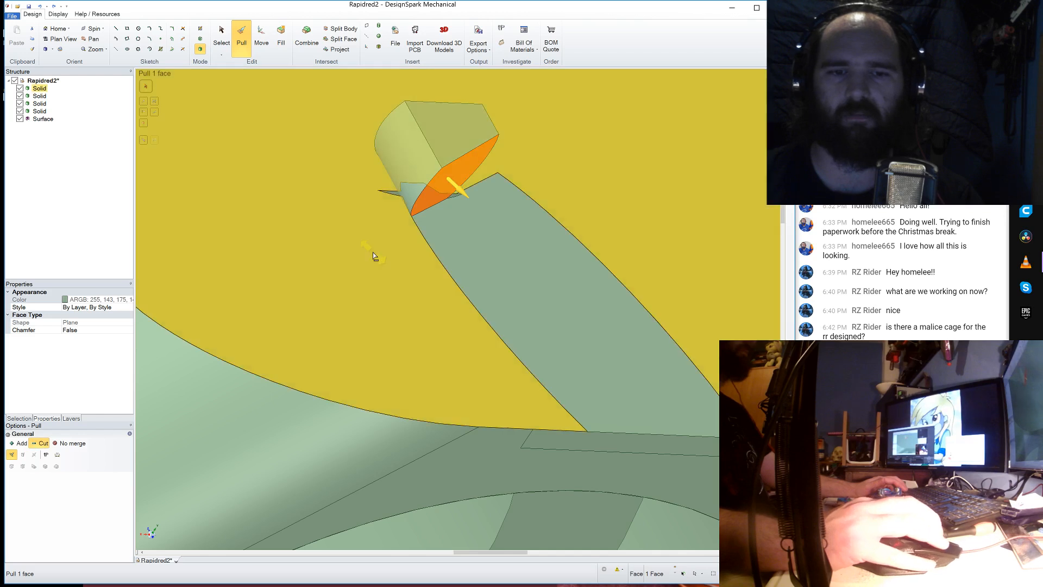
- Pull the leftover stub's far end face back along the groove toward the bore end, removing the protruding stub
drag(427, 180, 392, 146)
scroll(391, 220, up, 3)
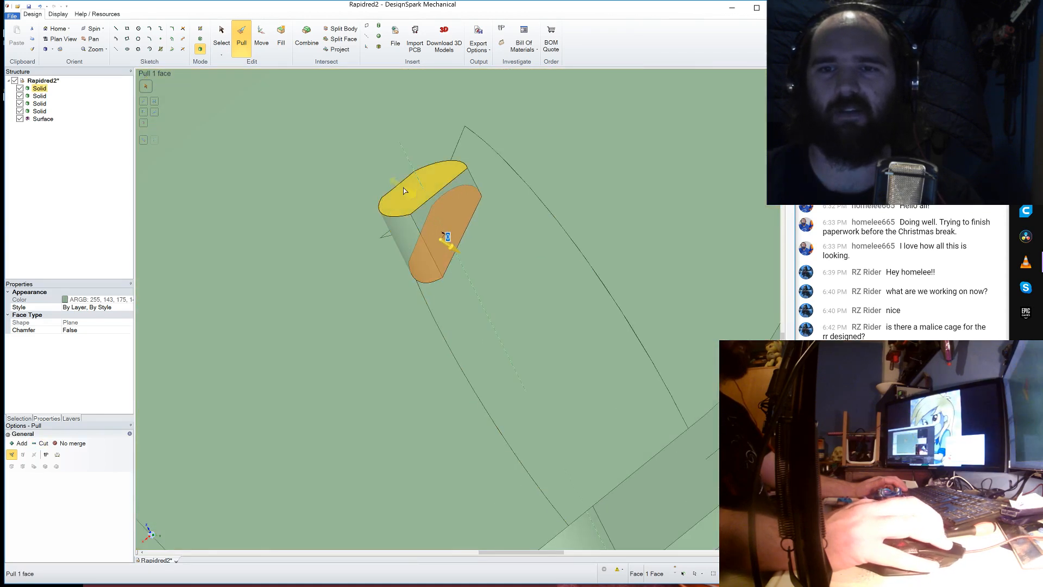
click(404, 188)
drag(409, 194, 433, 261)
click(418, 236)
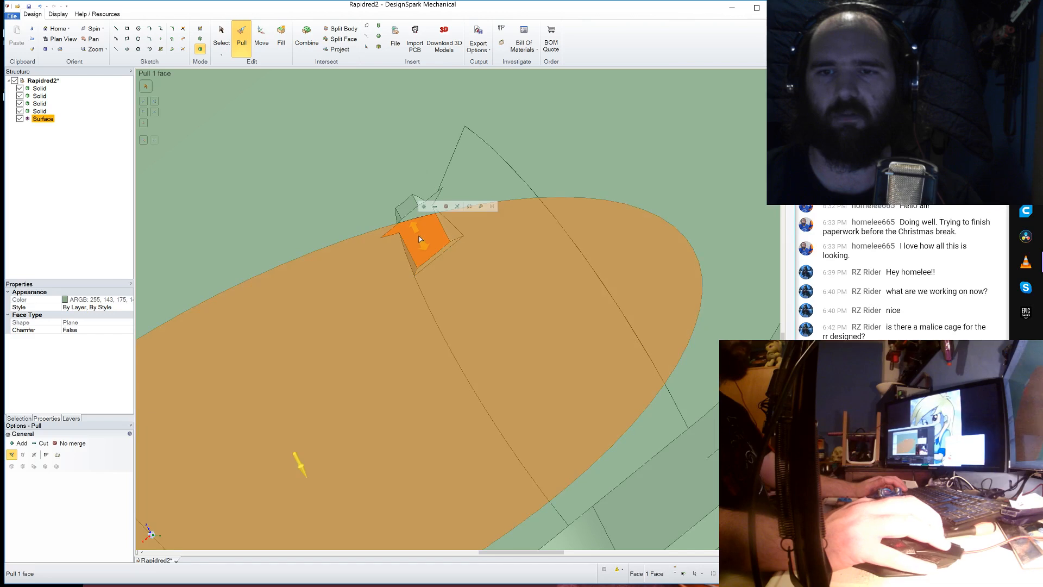
- Pull the narrow face at the remaining notch's near end about 2.32 mm toward the groove's far end
middle_drag(419, 235, 422, 236)
scroll(515, 258, up, 4)
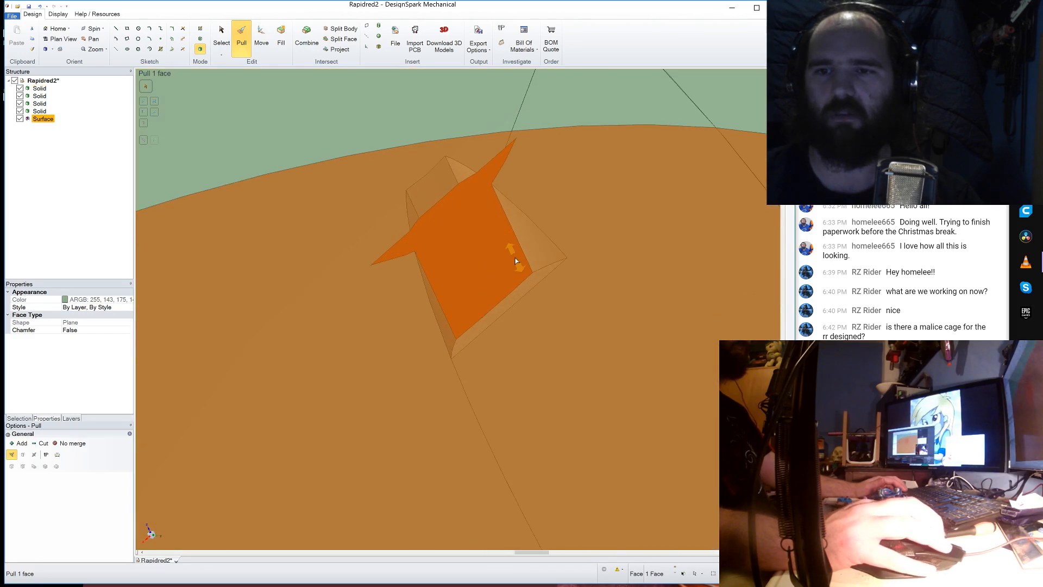
middle_drag(515, 261, 520, 257)
scroll(496, 257, down, 4)
scroll(614, 248, up, 3)
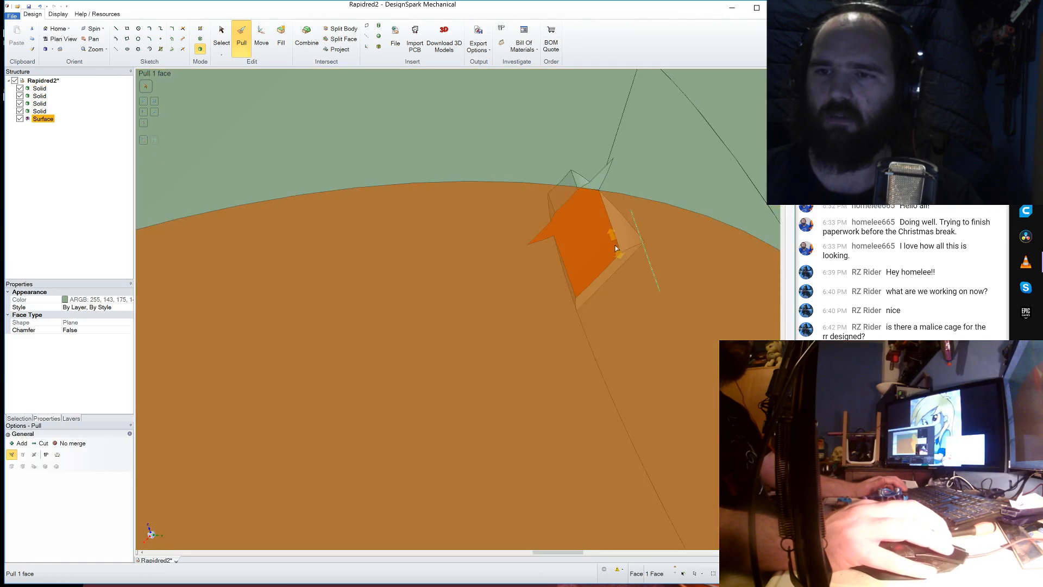
click(622, 257)
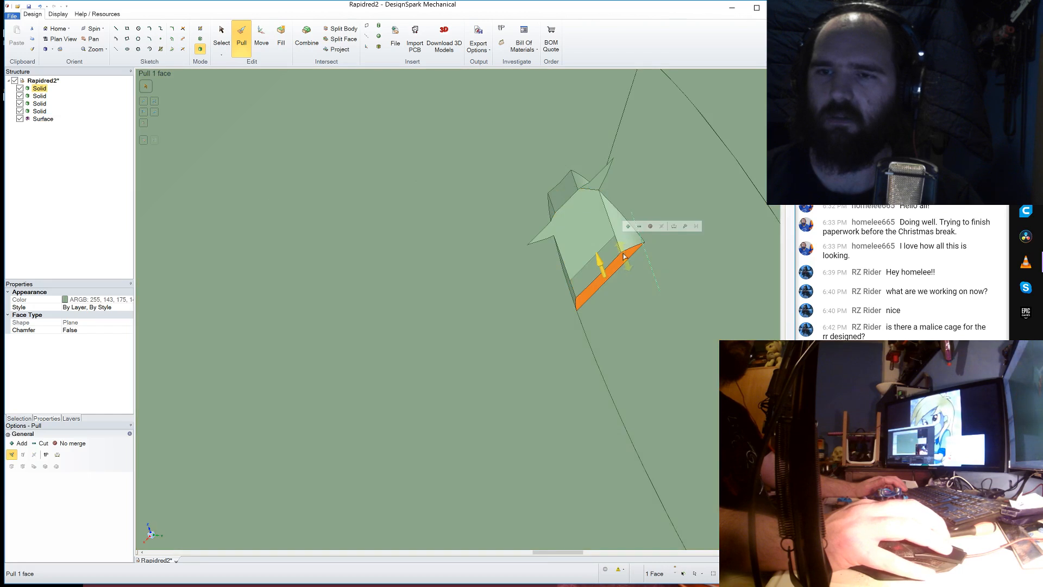
drag(624, 256, 583, 211)
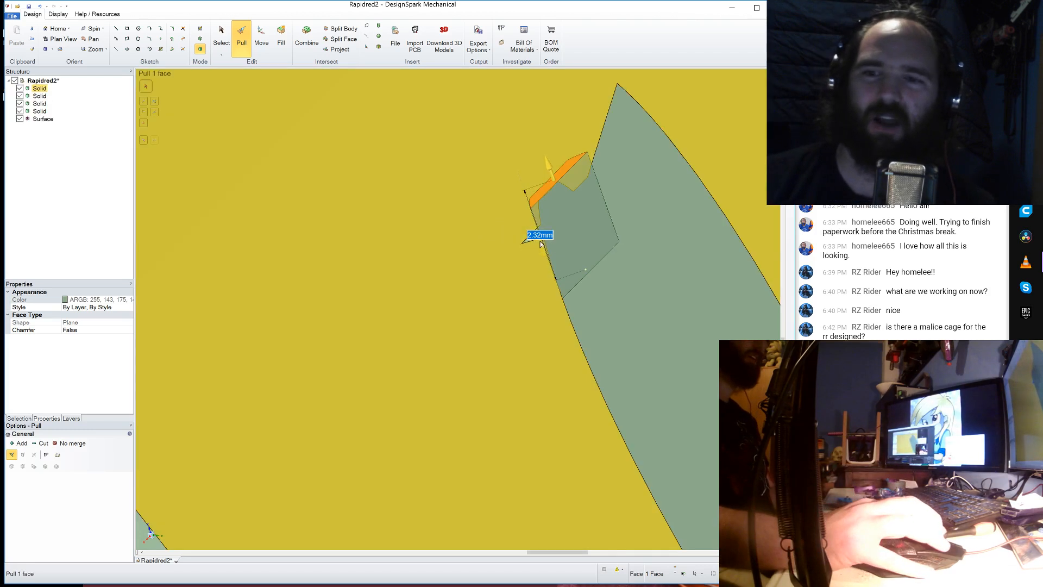
- Inspect the reworked groove from the bore side and from above, and examine all body parts from several angles
middle_drag(506, 276, 482, 237)
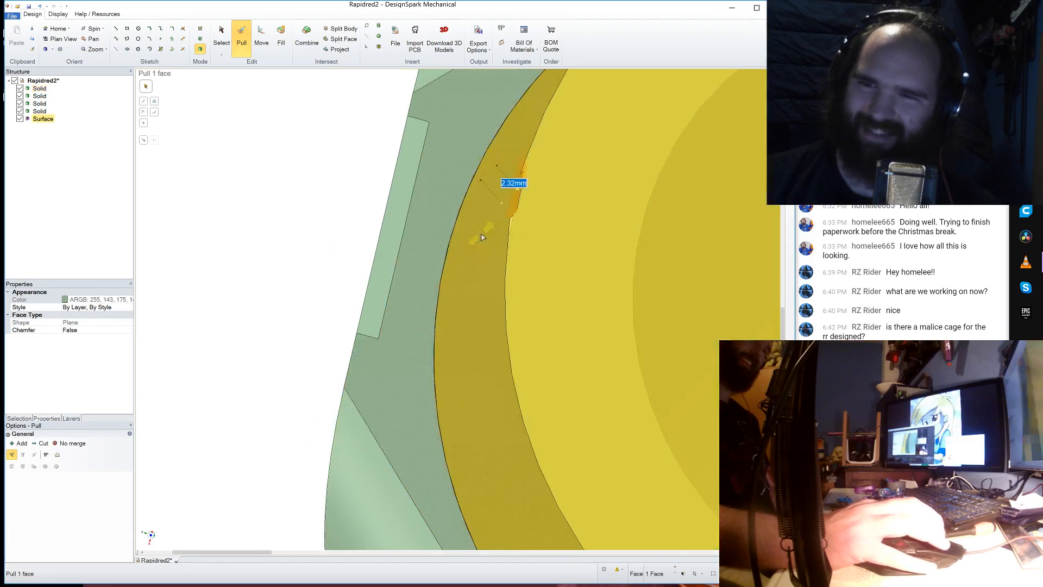
scroll(543, 249, down, 4)
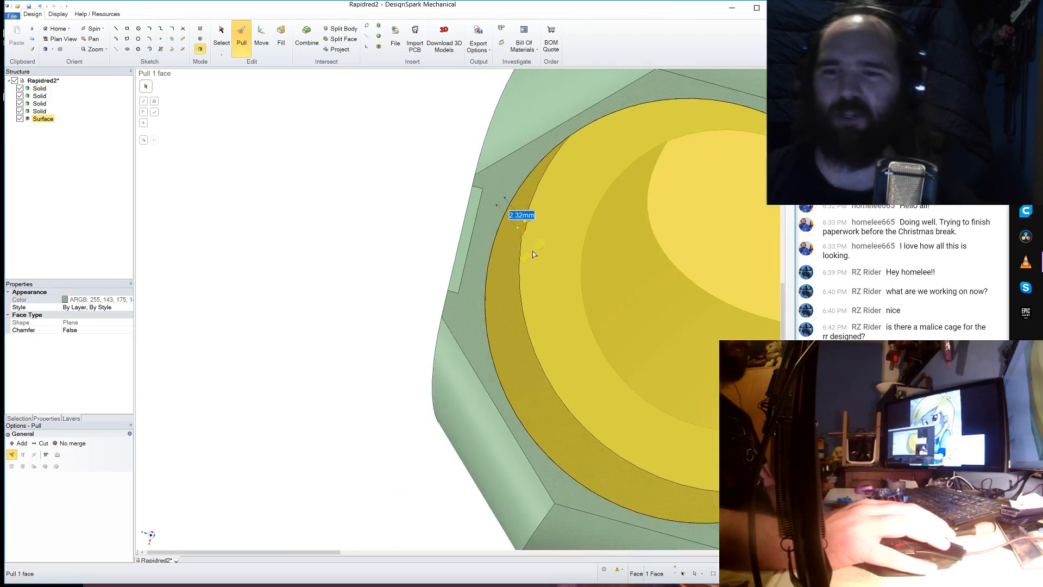
middle_drag(348, 222, 415, 196)
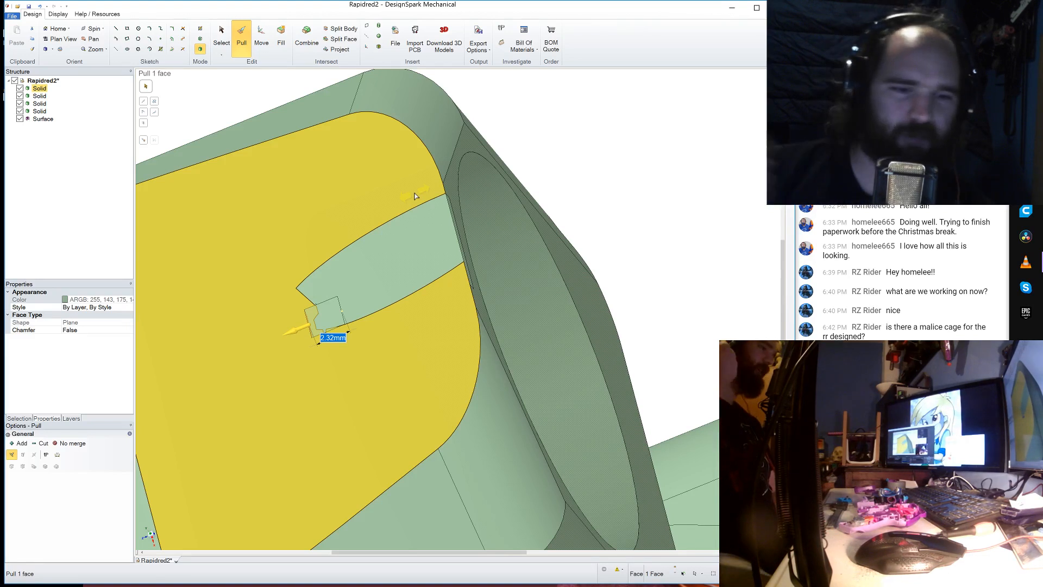
scroll(313, 211, down, 8)
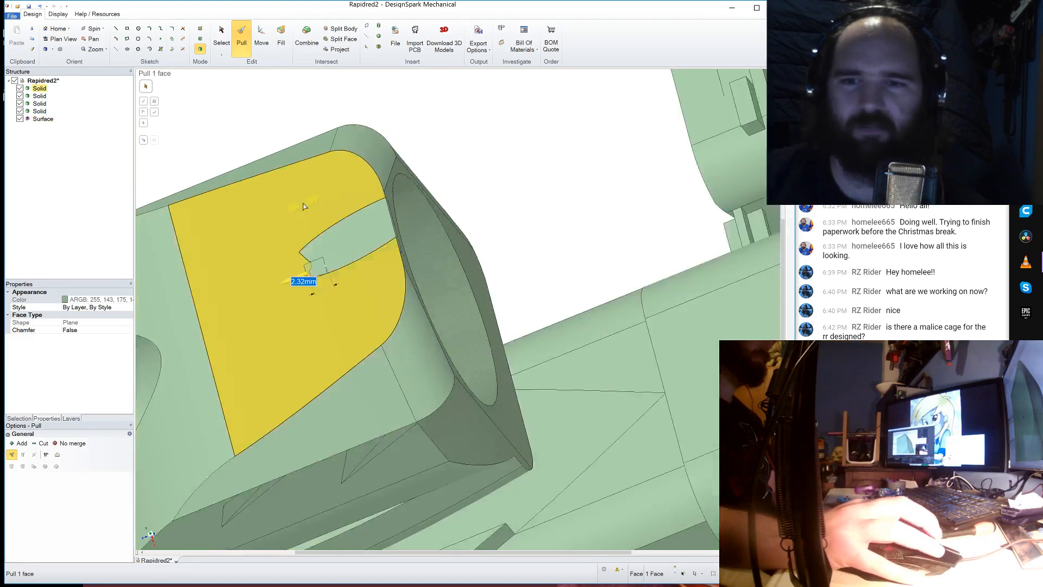
middle_drag(422, 406, 433, 356)
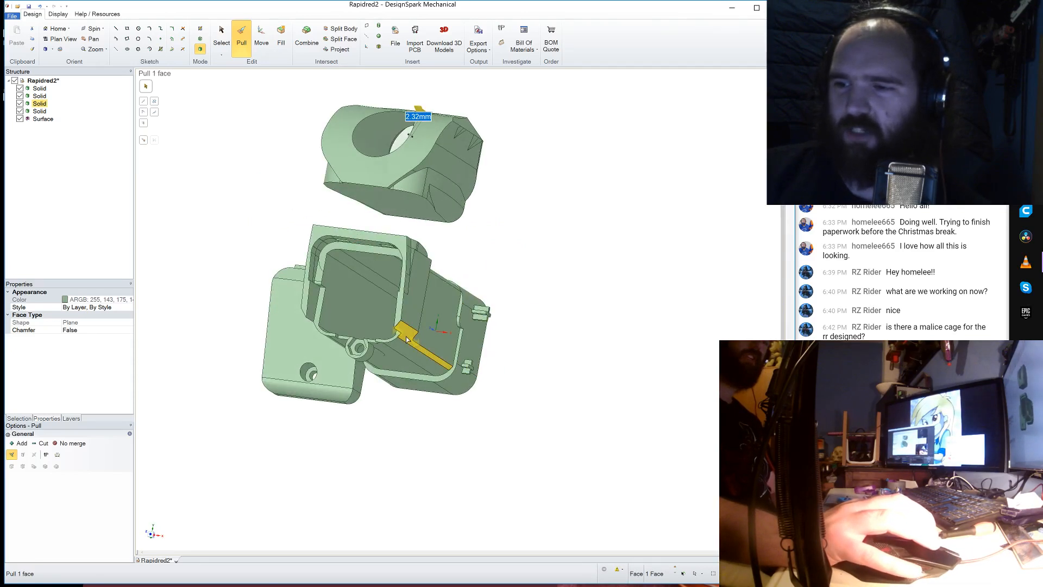
middle_drag(498, 235, 531, 265)
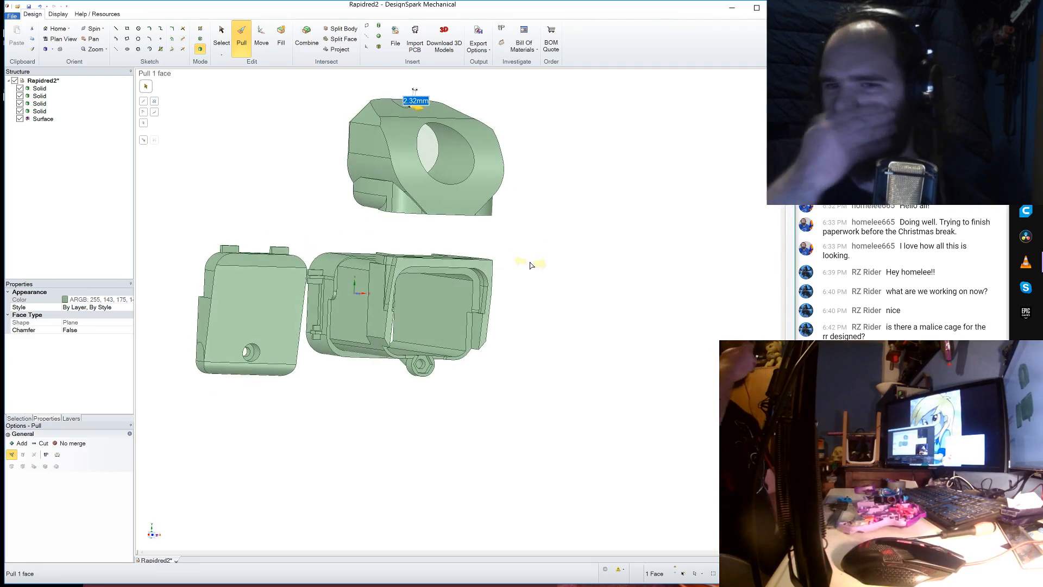